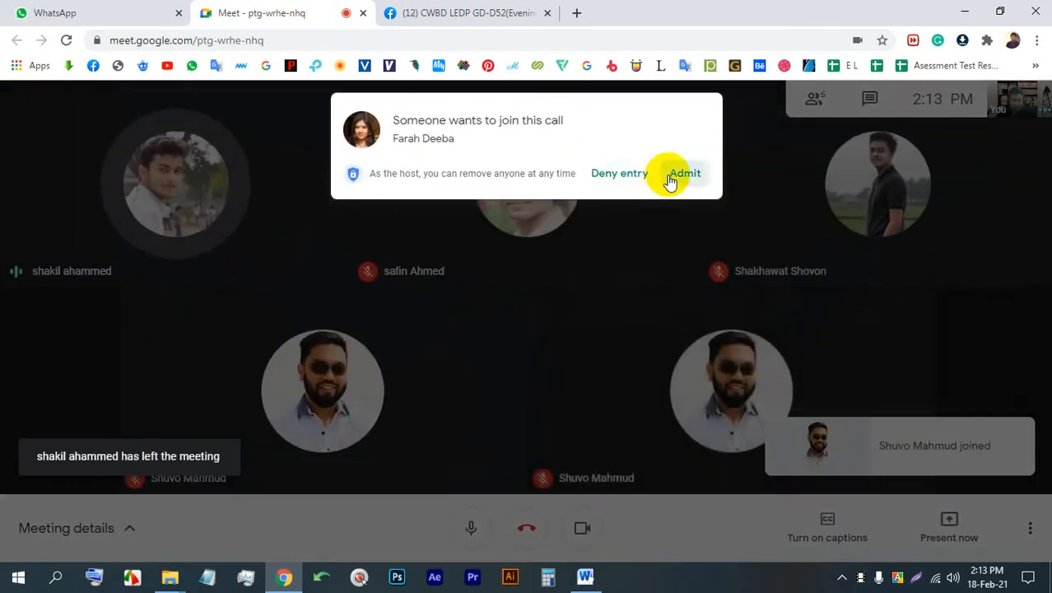
# - Admit the waiting participants to the call and turn the camera off
pyautogui.click(676, 176)
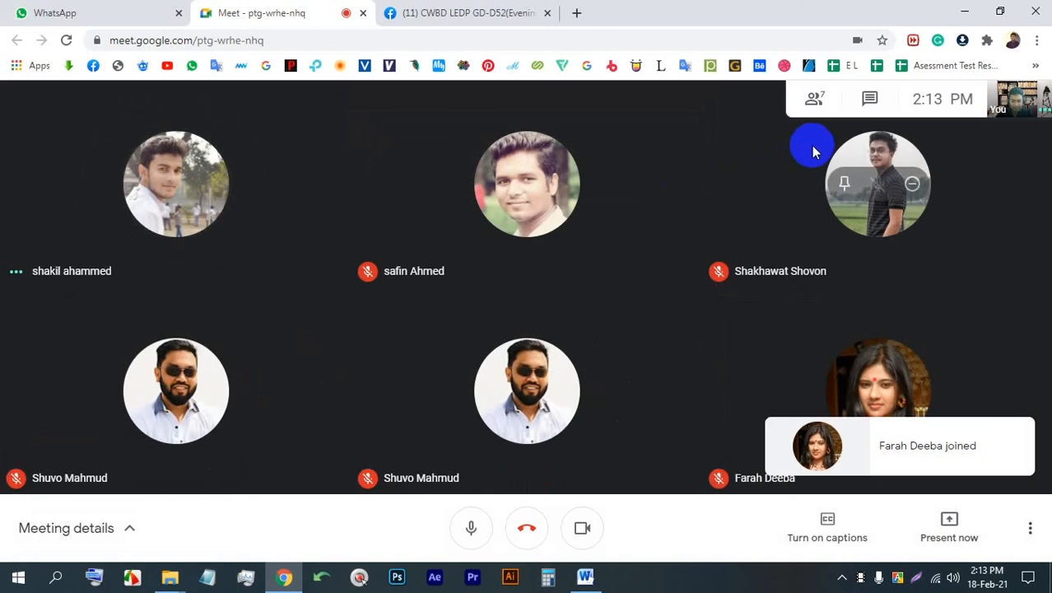
pyautogui.click(581, 524)
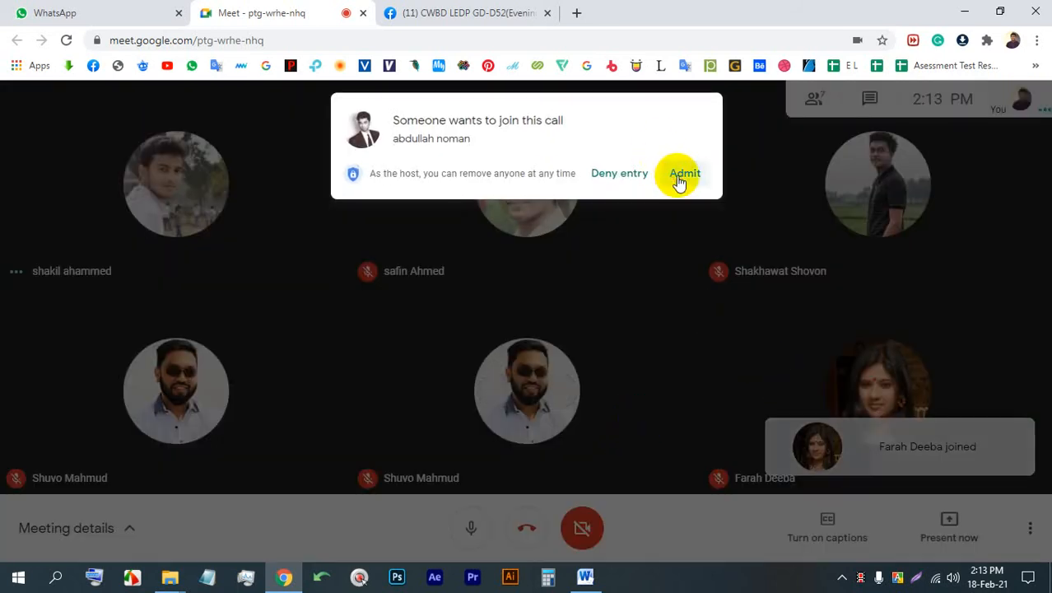
pyautogui.click(680, 180)
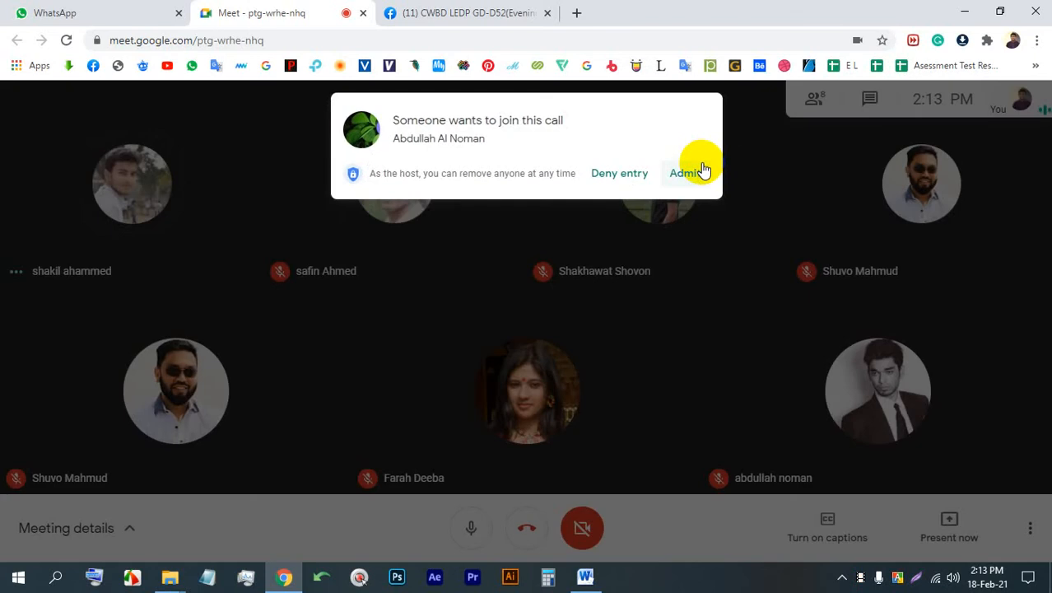
pyautogui.click(696, 177)
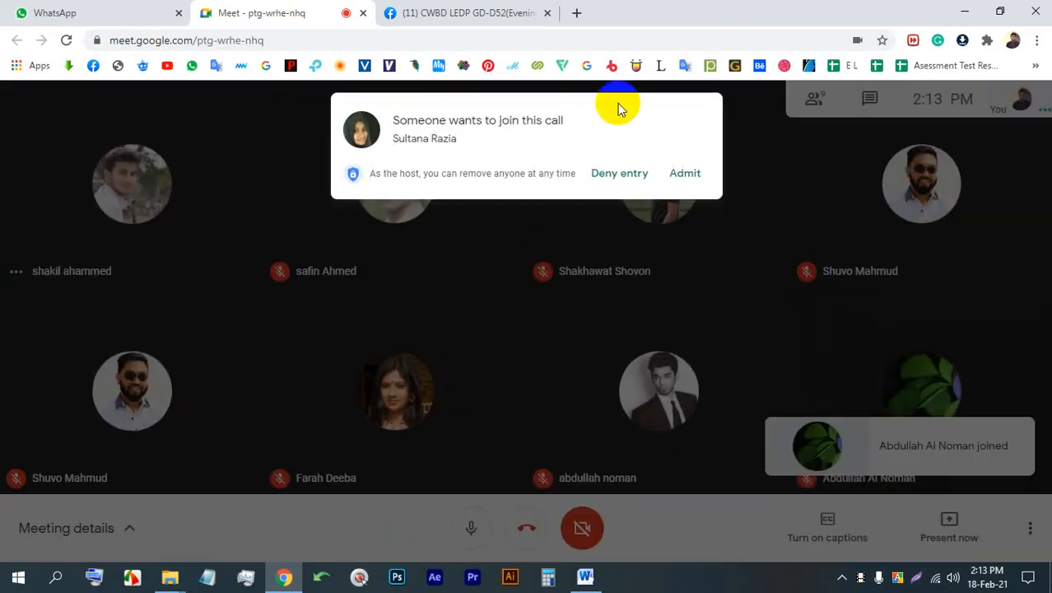
pyautogui.click(686, 175)
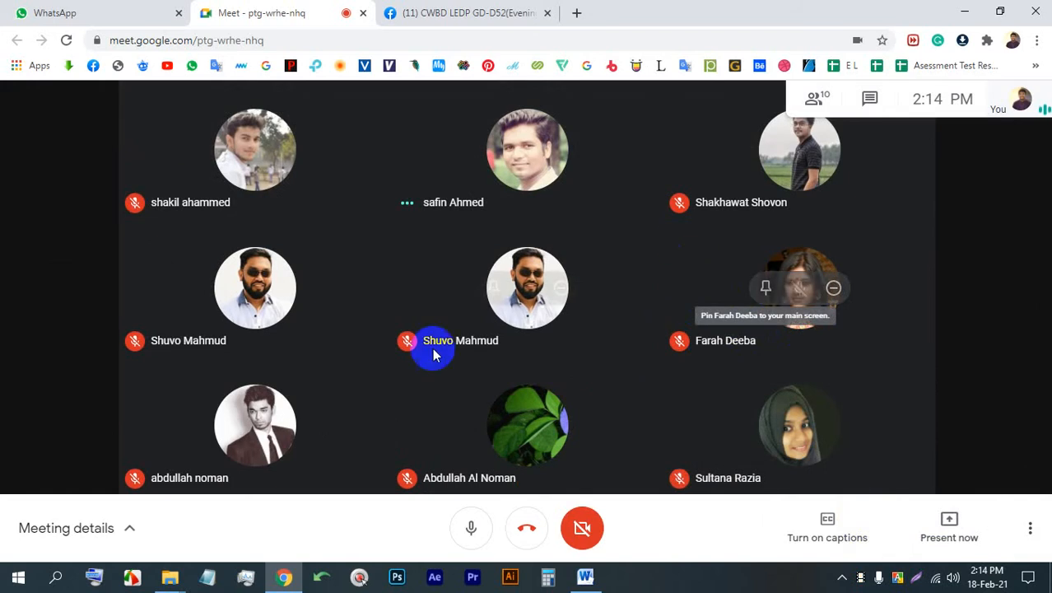
# - Turn the camera back on and present the entire screen to the meeting
pyautogui.click(588, 529)
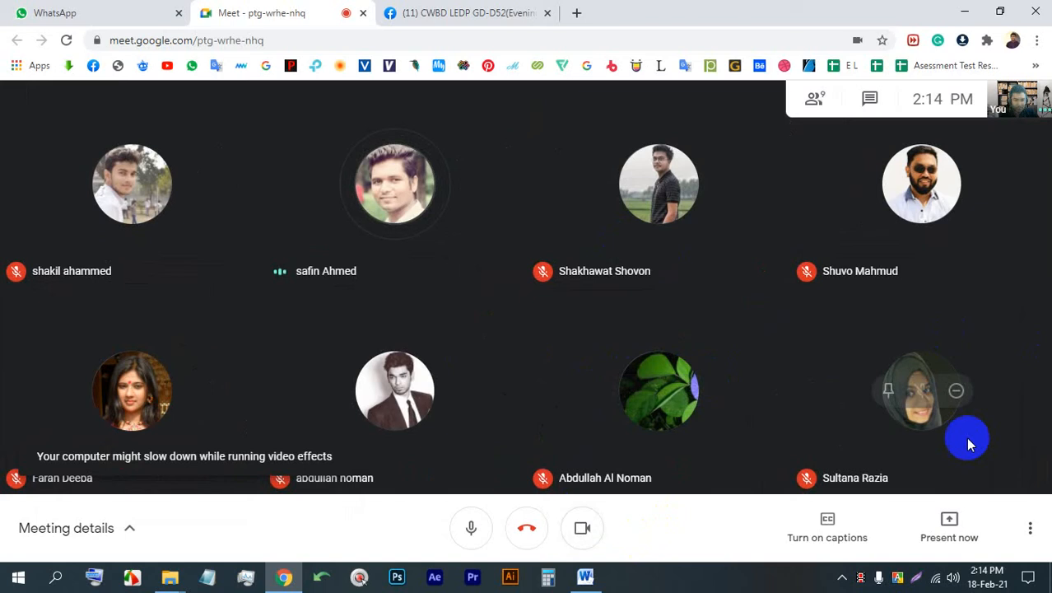
pyautogui.click(943, 540)
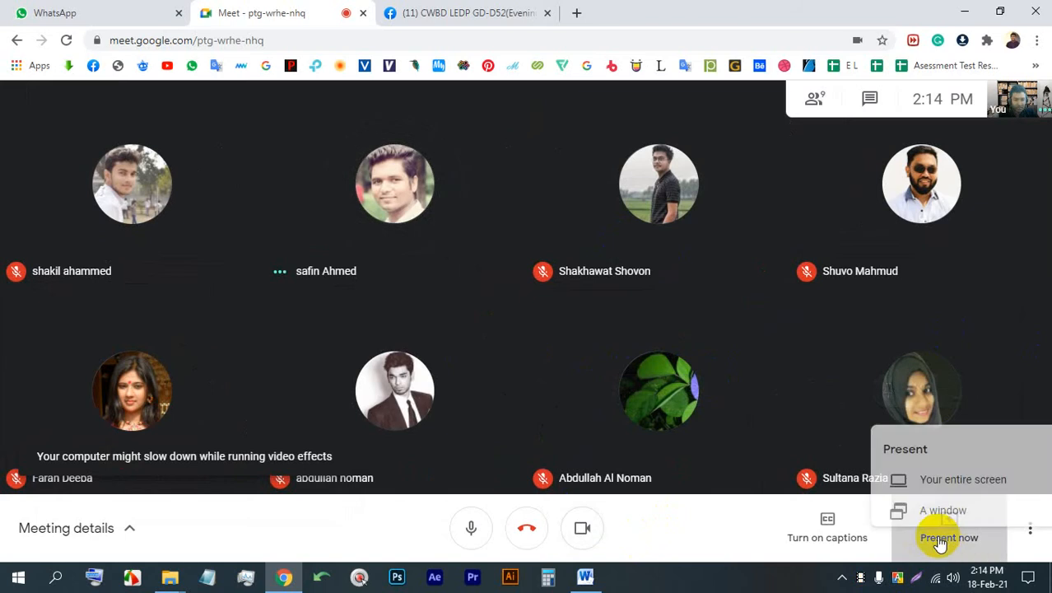
pyautogui.click(907, 392)
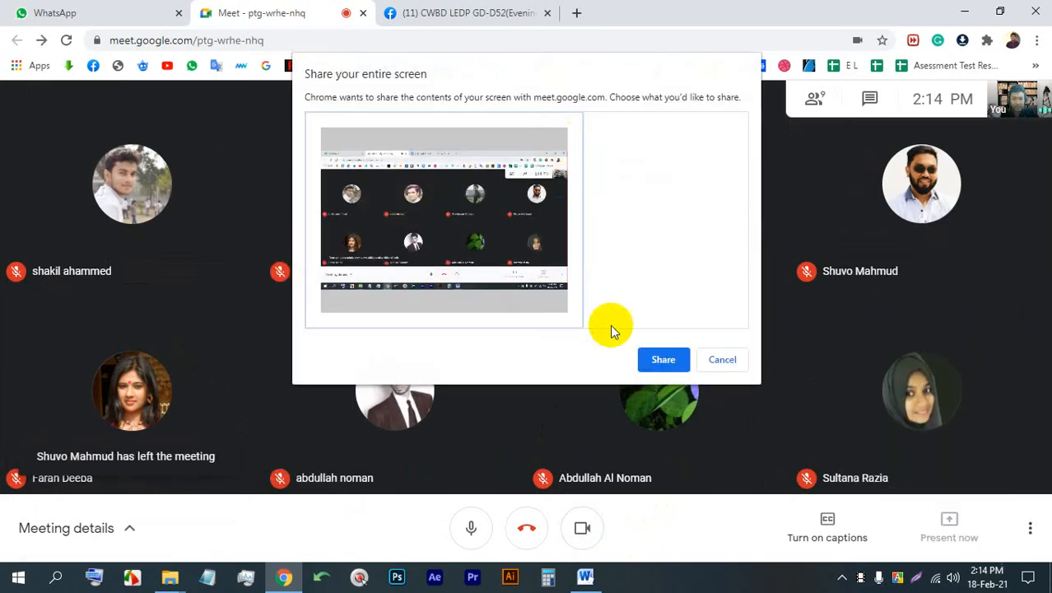
pyautogui.click(650, 358)
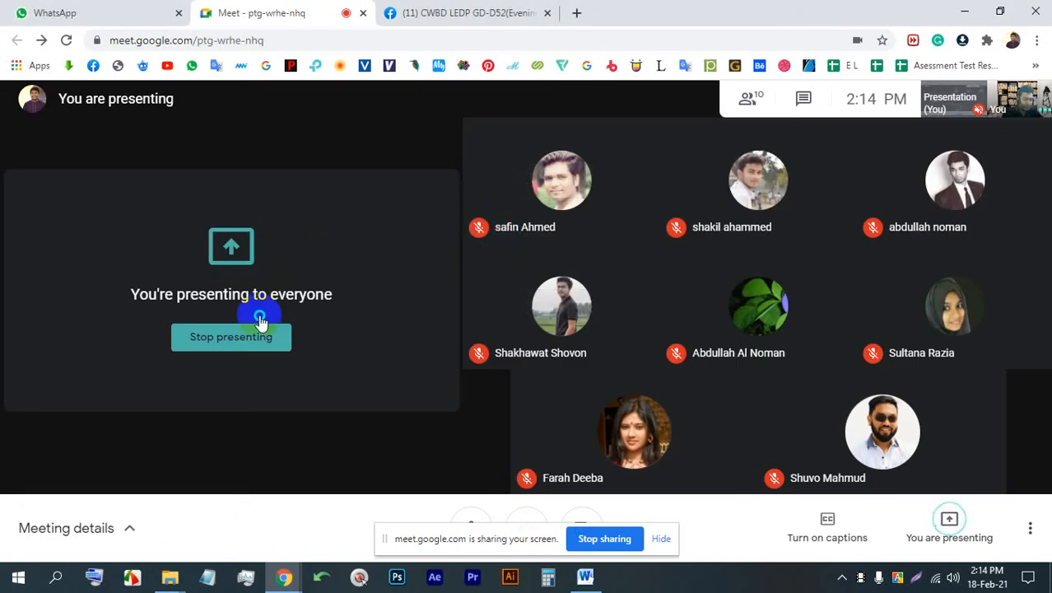
# - Switch to the CWBD LEDP GD-D52(Evening) Facebook group and open the photo in the "Practice Work- Book Cover" post
pyautogui.rightClick(236, 372)
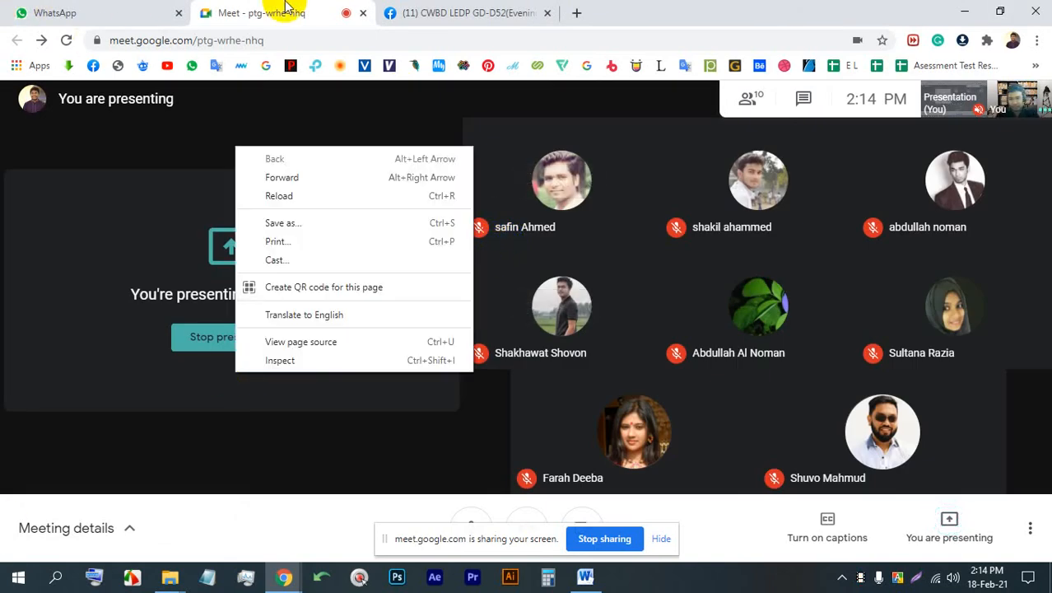
pyautogui.click(463, 12)
pyautogui.scroll(-5, 670, 373)
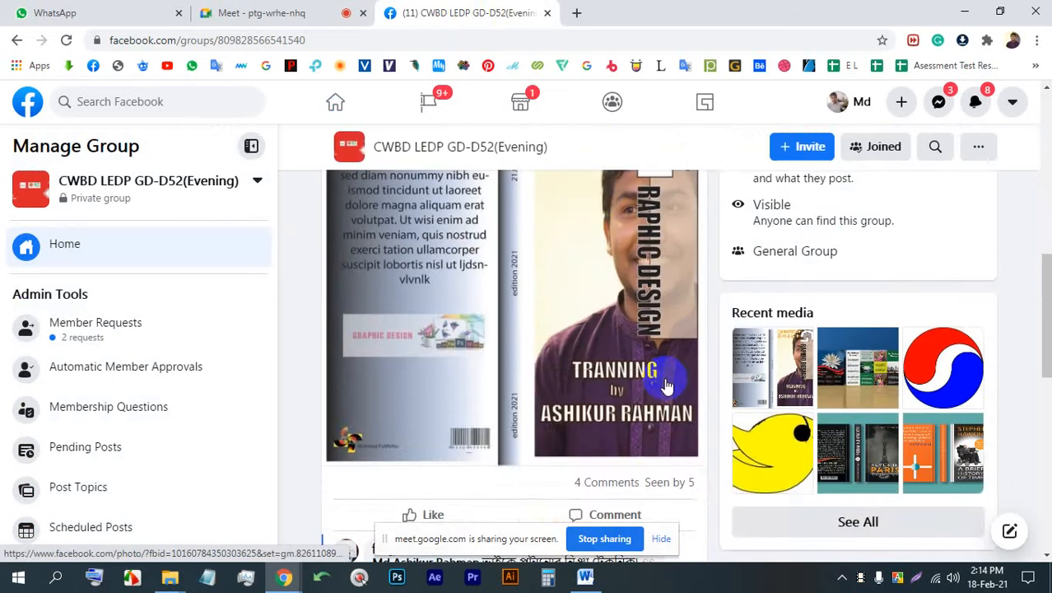
pyautogui.scroll(2, 664, 376)
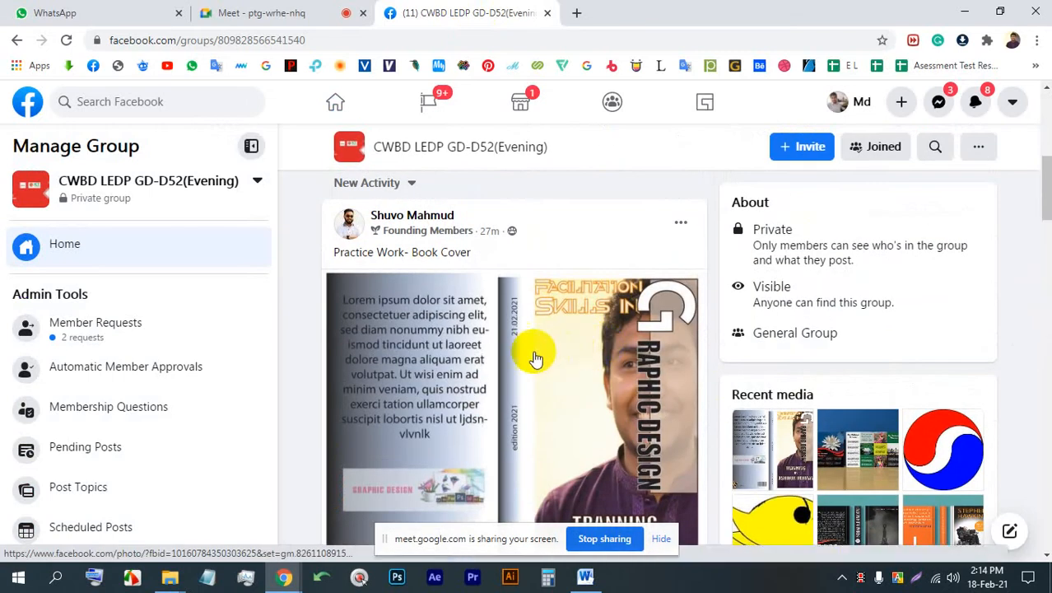
pyautogui.click(441, 340)
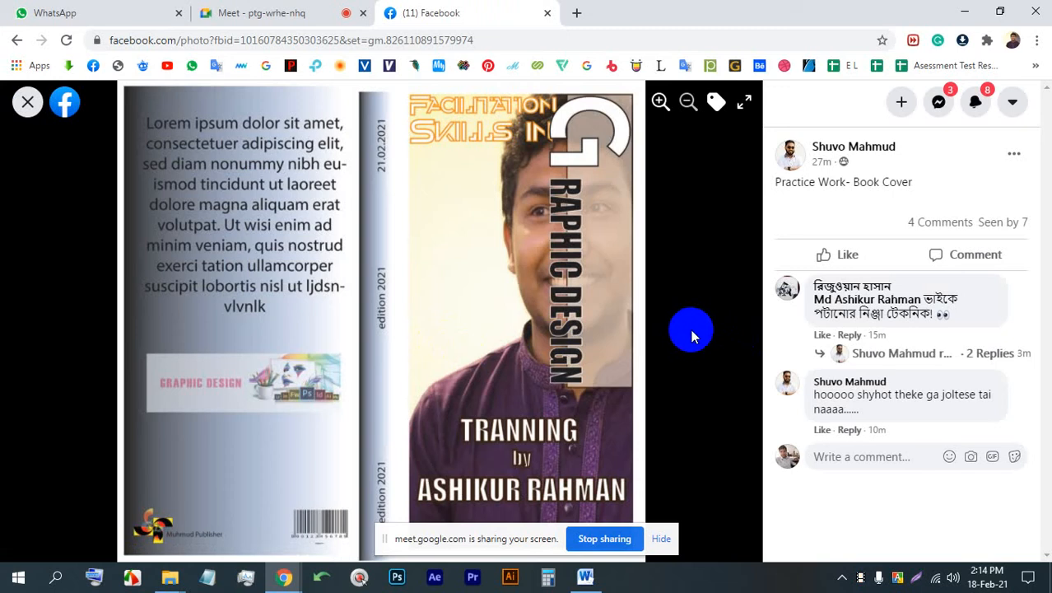
# - Save the practice book cover image to the computer and return to the group feed
pyautogui.rightClick(373, 132)
pyautogui.click(402, 151)
pyautogui.press('Return')
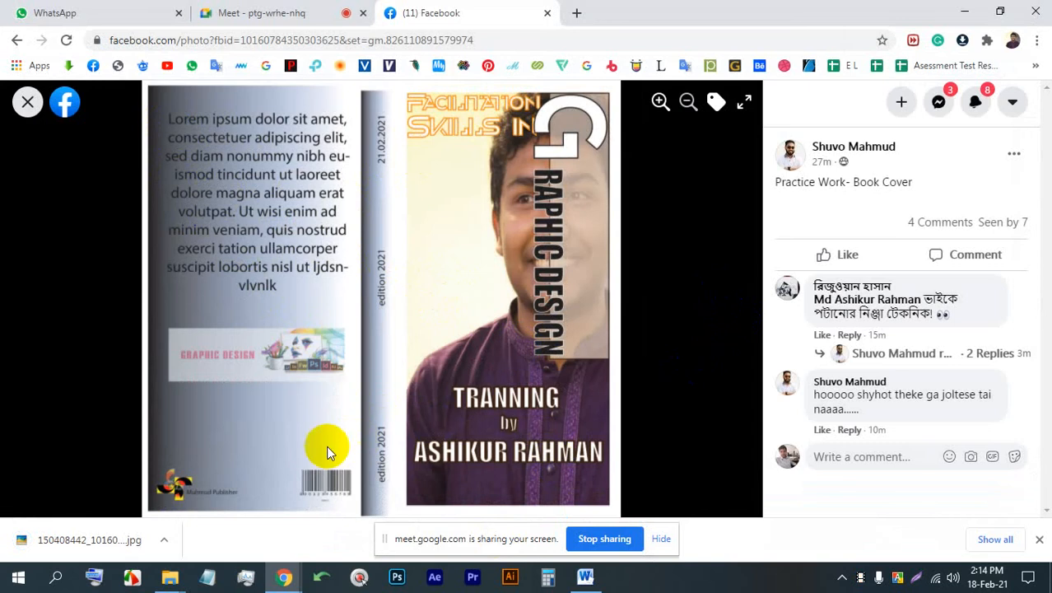
pyautogui.click(27, 102)
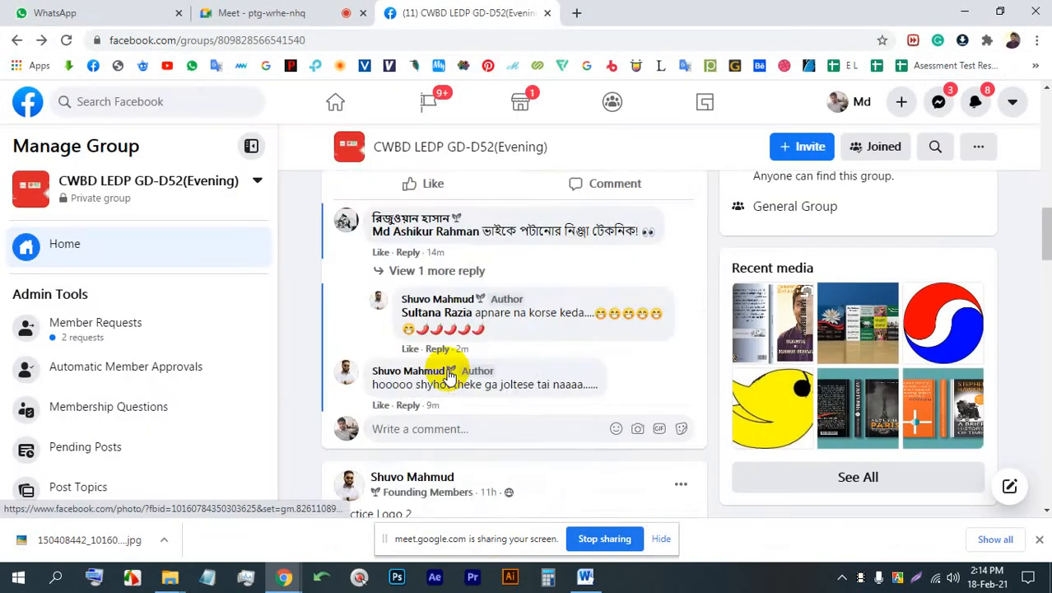
# - Look over the comments under the book cover post and the logo practice post below it
pyautogui.scroll(-6, 473, 336)
pyautogui.scroll(7, 484, 331)
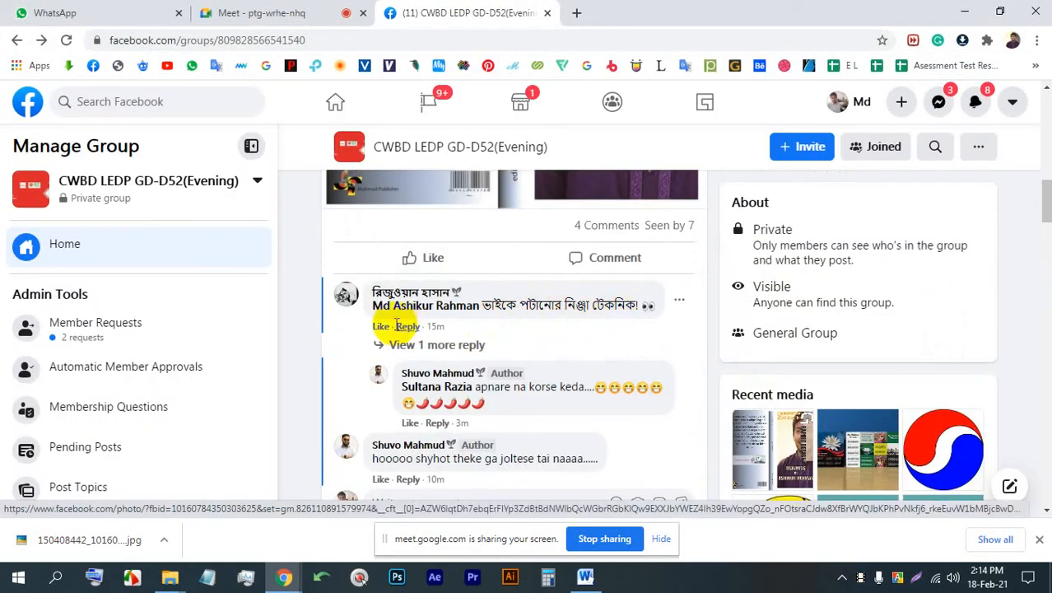
pyautogui.moveTo(385, 327)
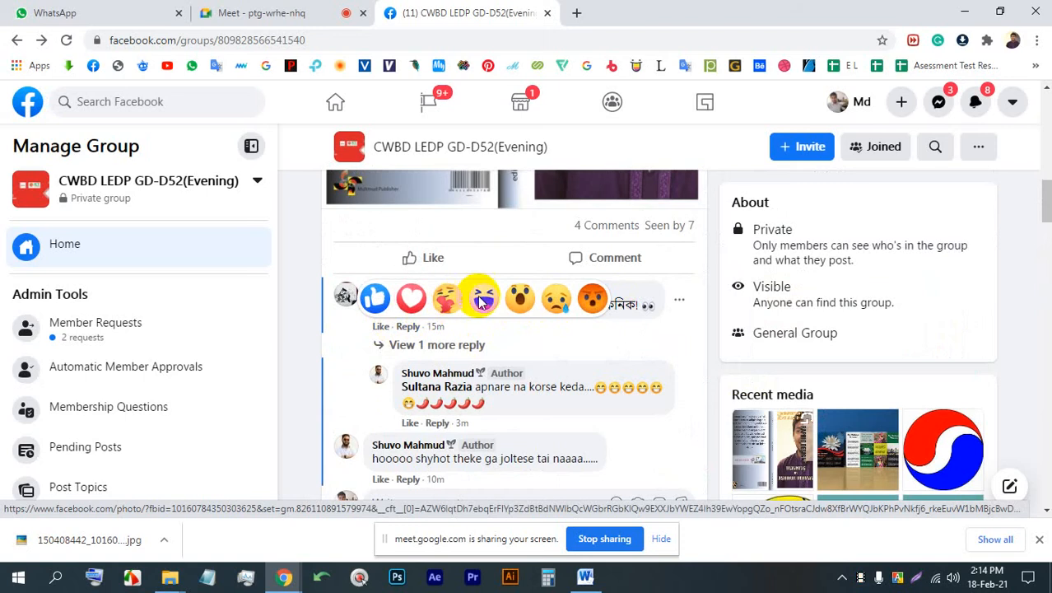
pyautogui.scroll(-6, 535, 363)
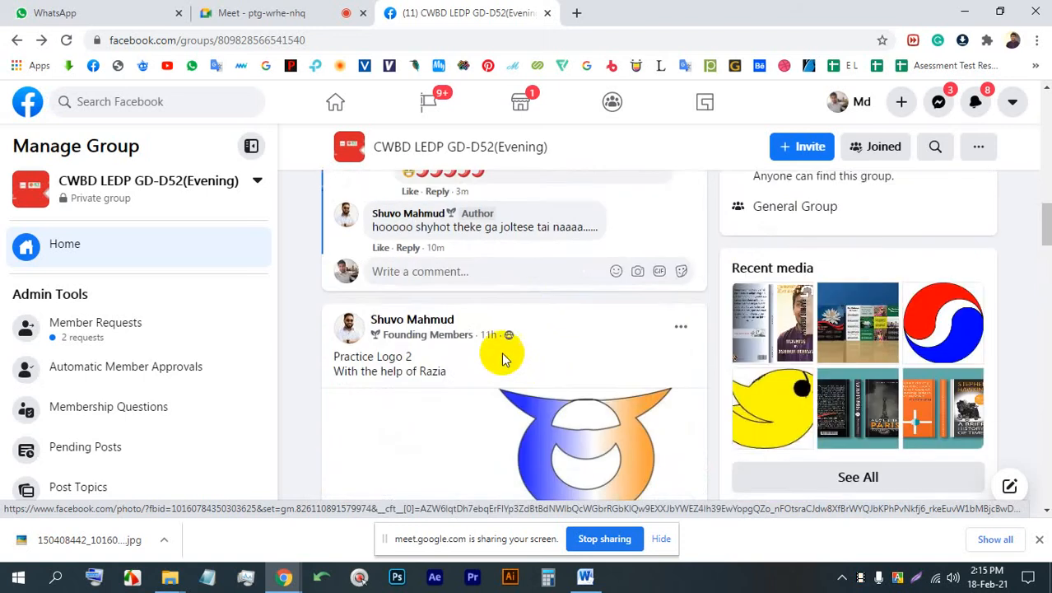
pyautogui.scroll(-5, 568, 348)
# - Check the meeting briefly, and view the "Our National Flower" brochure mockup in the Facebook group at full size
pyautogui.click(322, 10)
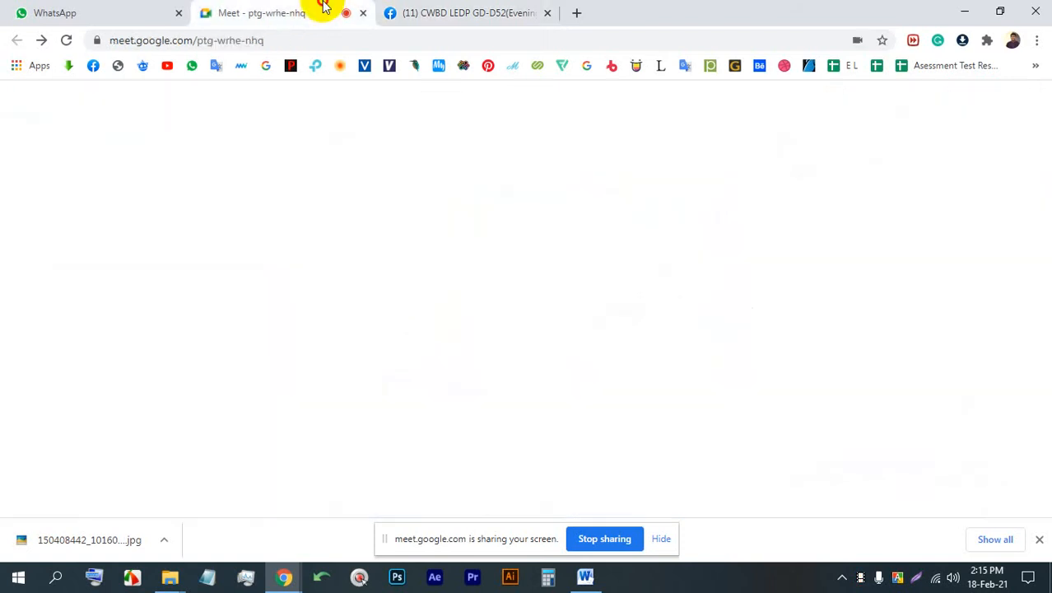
pyautogui.click(461, 12)
pyautogui.scroll(-5, 513, 341)
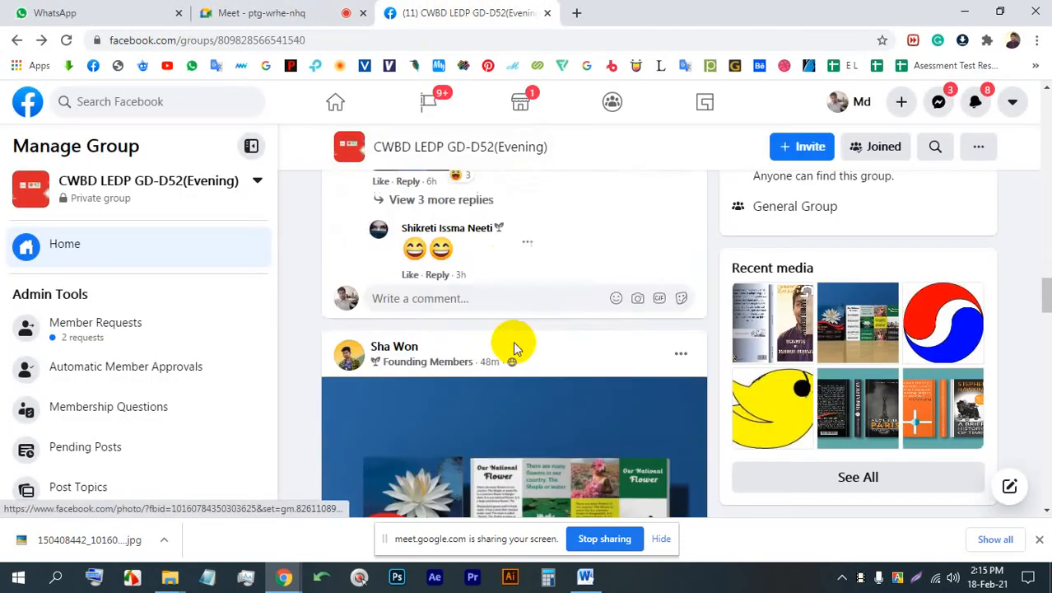
pyautogui.click(494, 288)
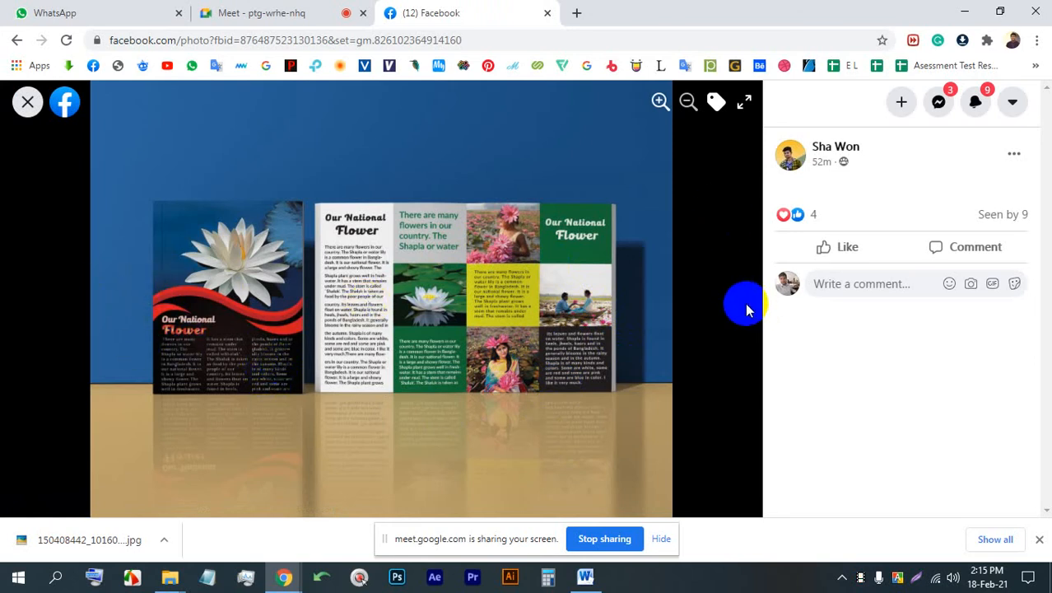
pyautogui.click(27, 102)
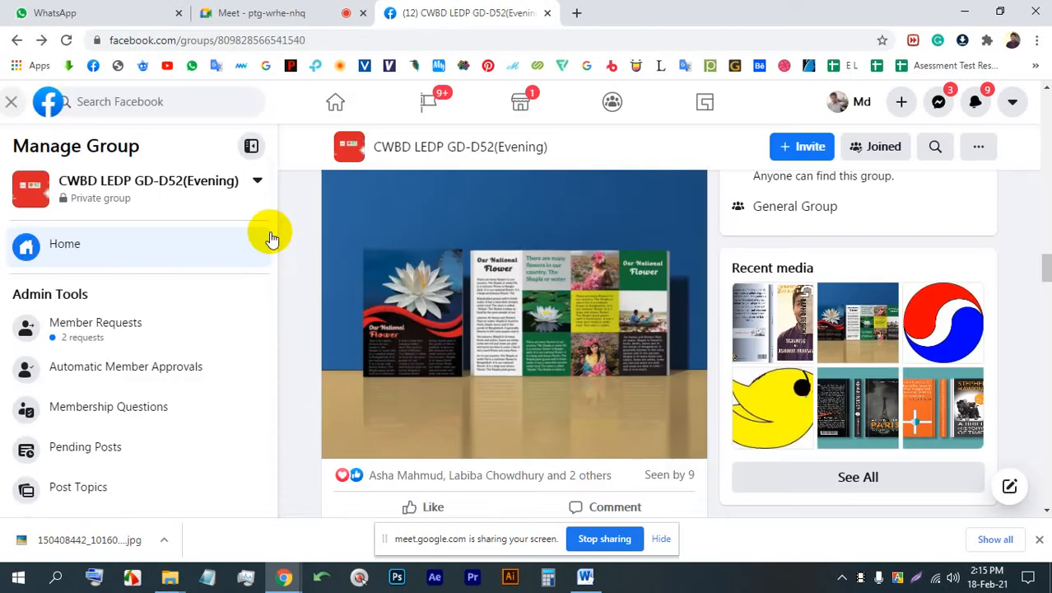
# - View the red-and-blue circle logo and the yellow bird drawing in the group post, and close the photo viewer
pyautogui.scroll(-10, 540, 289)
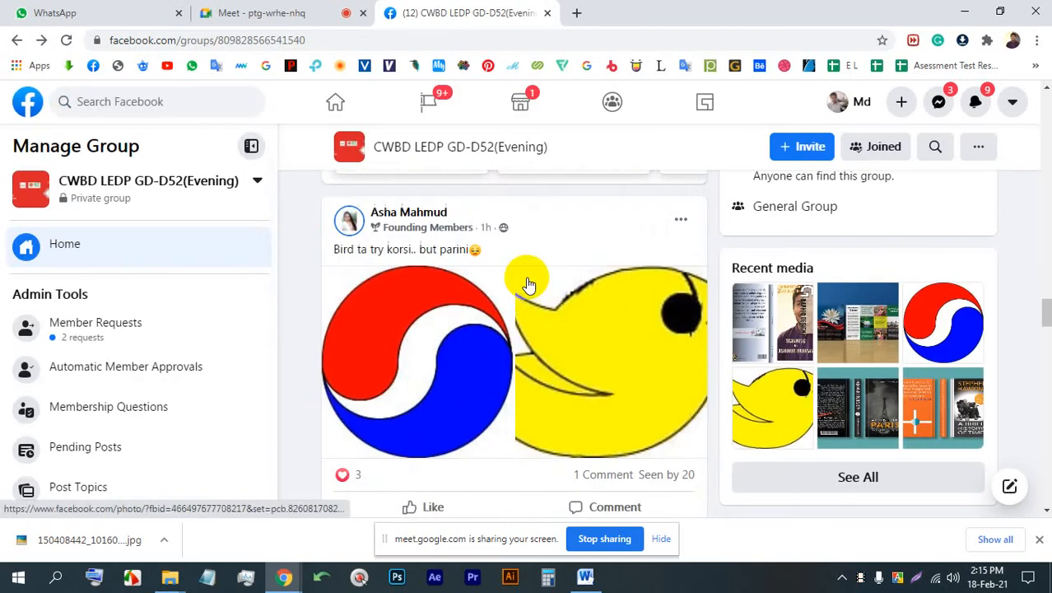
pyautogui.click(452, 320)
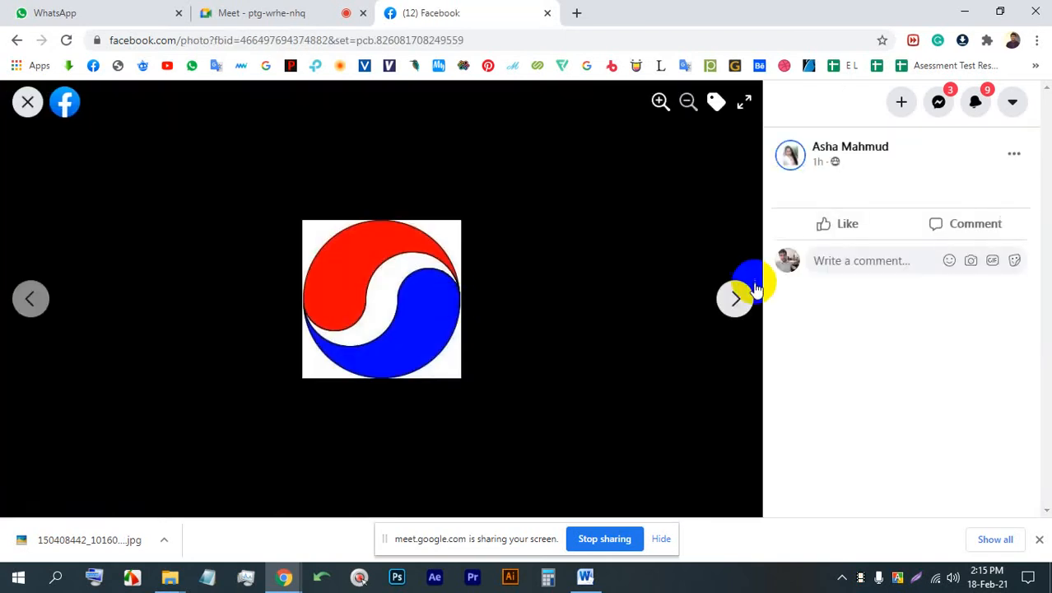
pyautogui.click(733, 302)
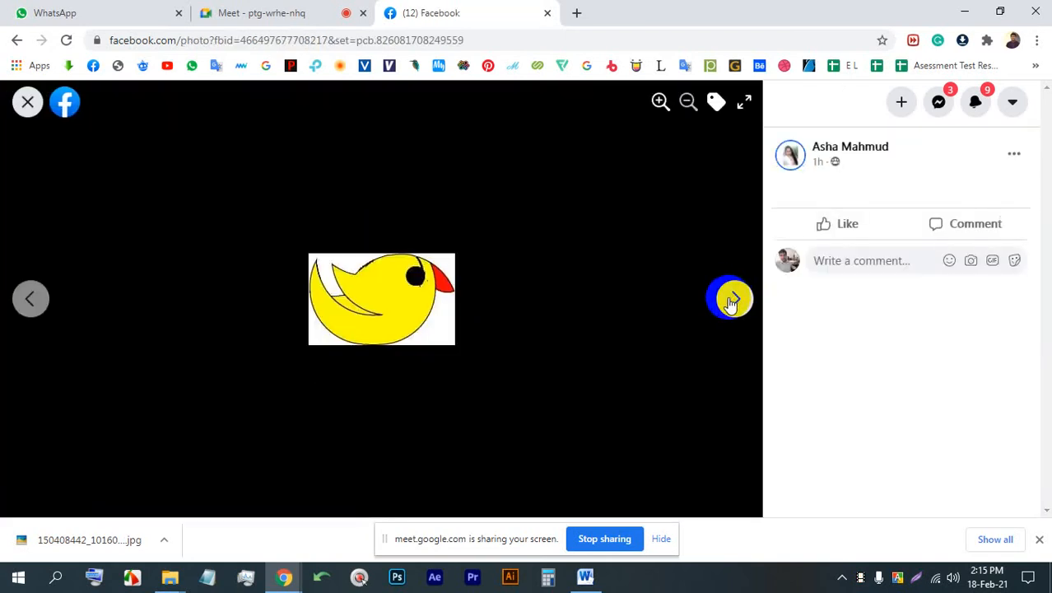
pyautogui.click(731, 302)
pyautogui.click(731, 302)
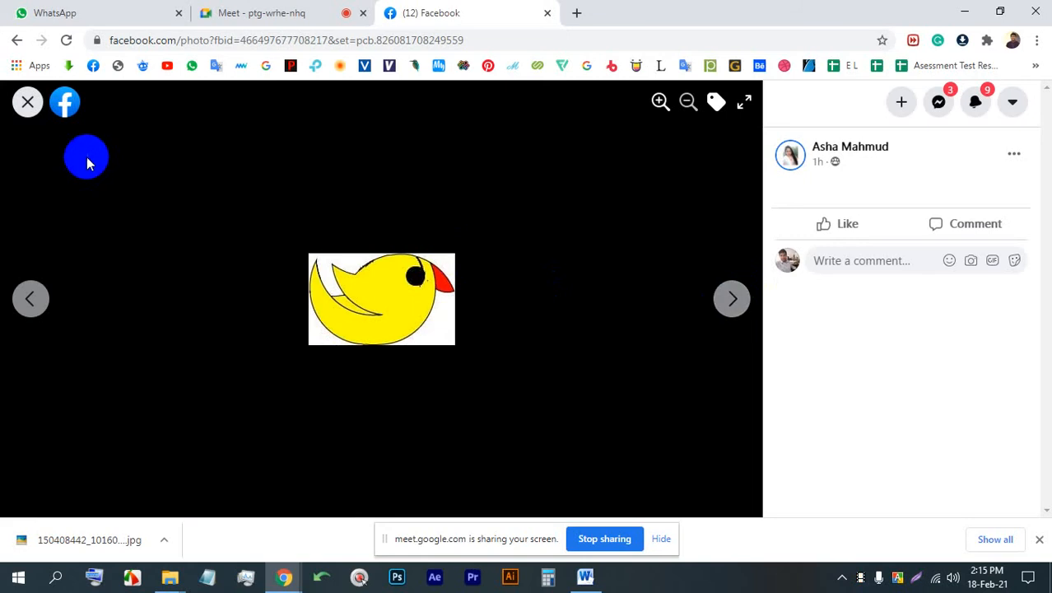
pyautogui.click(27, 105)
# - View the "Alone in Paris" book cover in the group and admit the waiting participant to the meeting
pyautogui.scroll(-2, 521, 282)
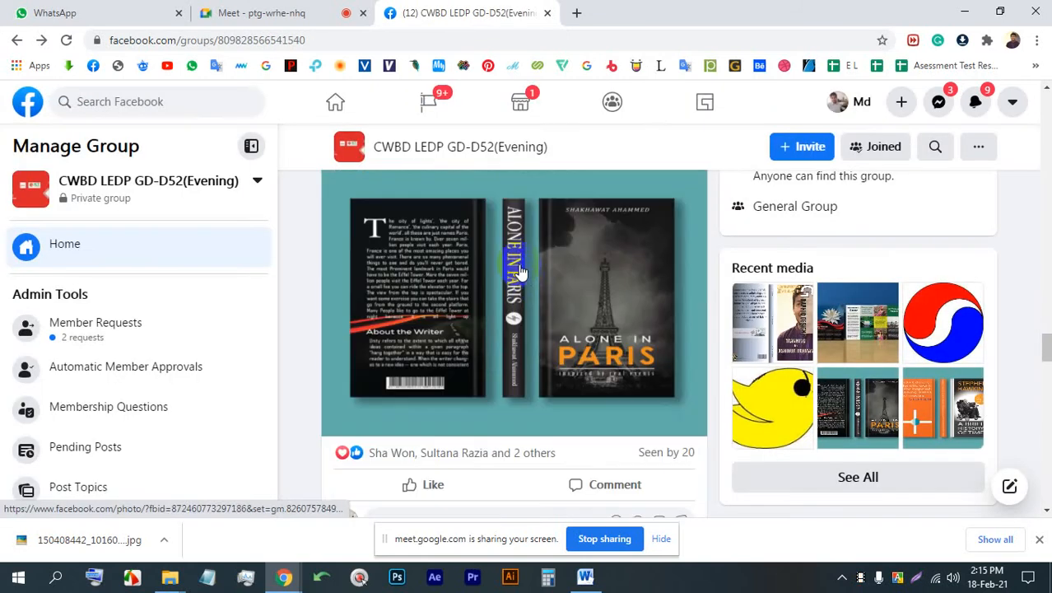
pyautogui.click(520, 266)
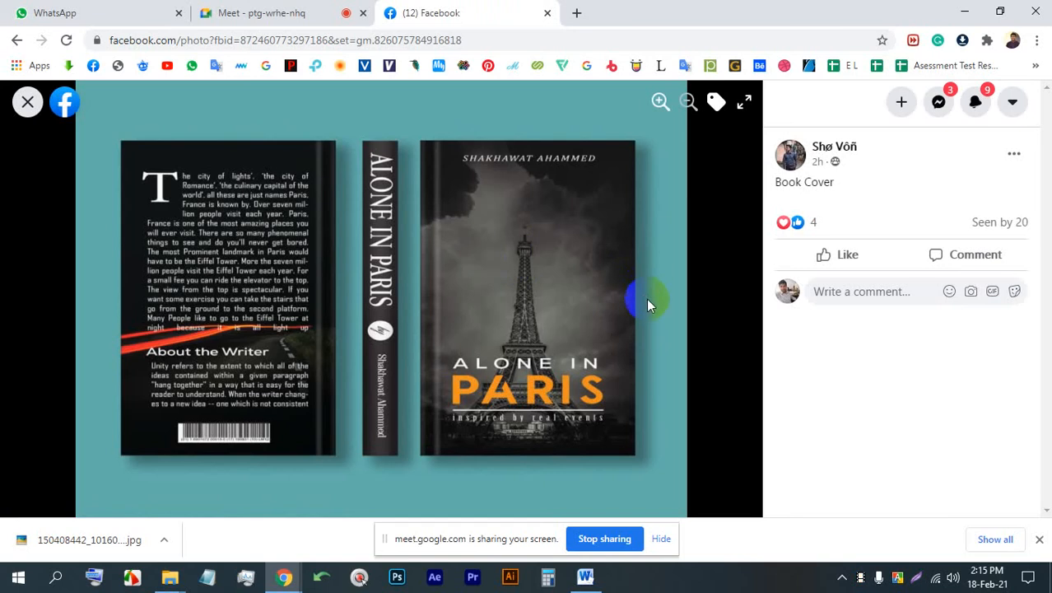
pyautogui.click(328, 15)
pyautogui.click(683, 174)
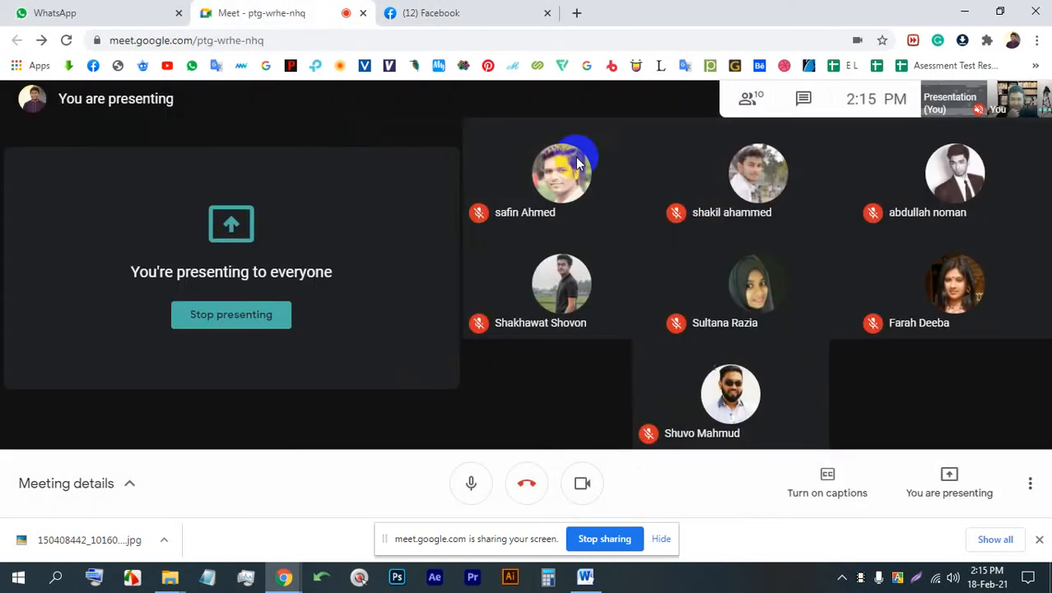
pyautogui.click(438, 14)
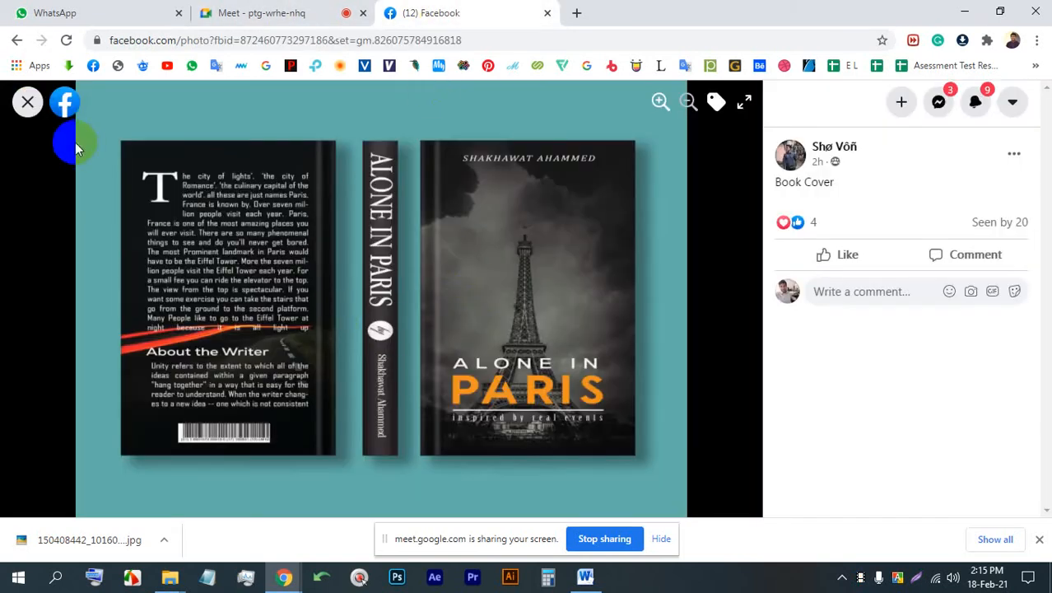
pyautogui.click(27, 101)
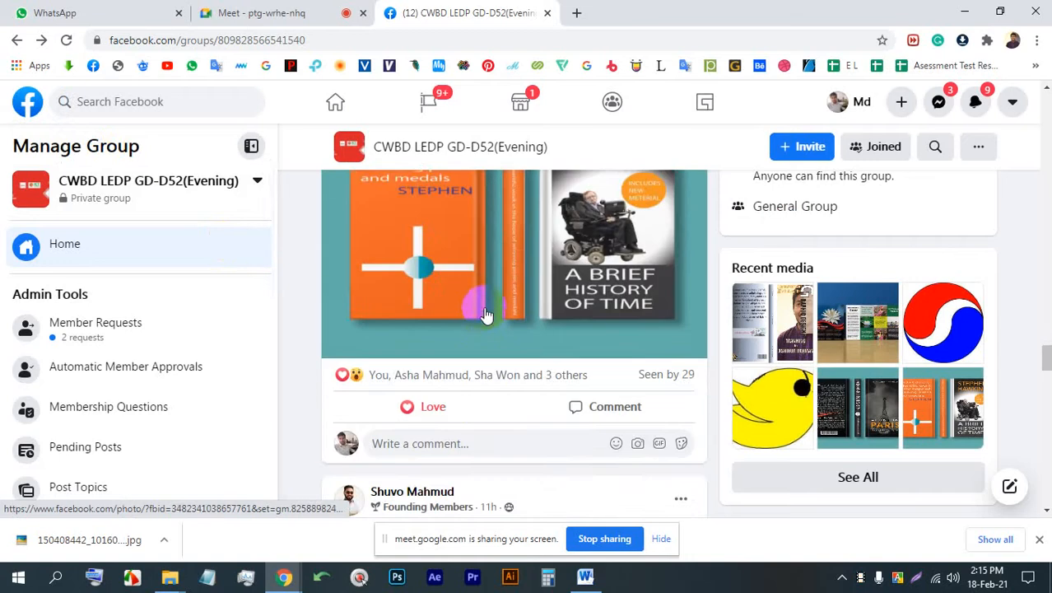
# - View the "A Brief History of Time" book cover and the colourful curved-shape logo mockups in the group posts
pyautogui.click(486, 315)
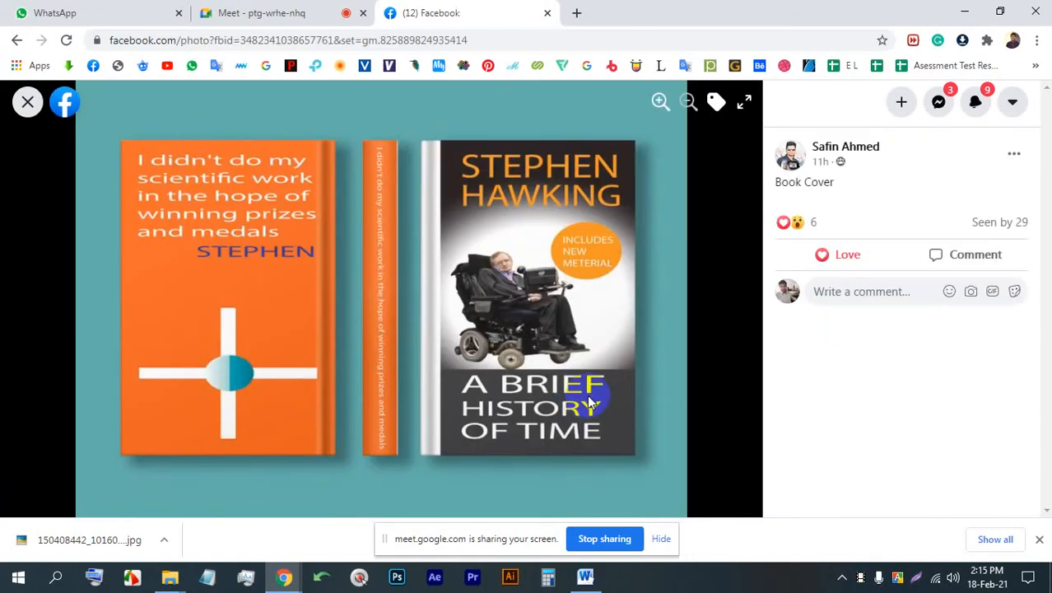
pyautogui.click(27, 102)
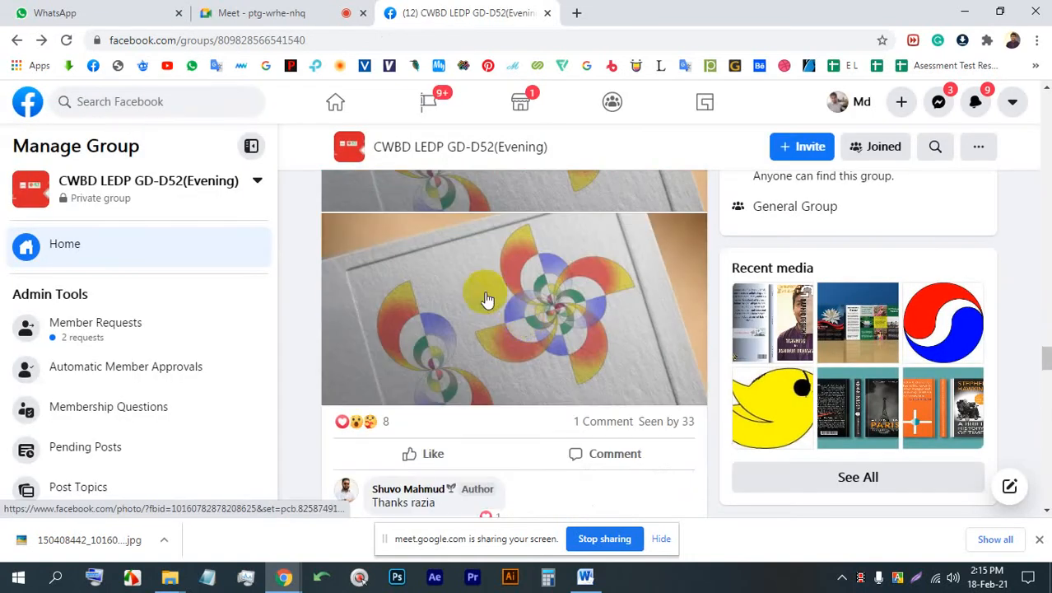
pyautogui.click(487, 300)
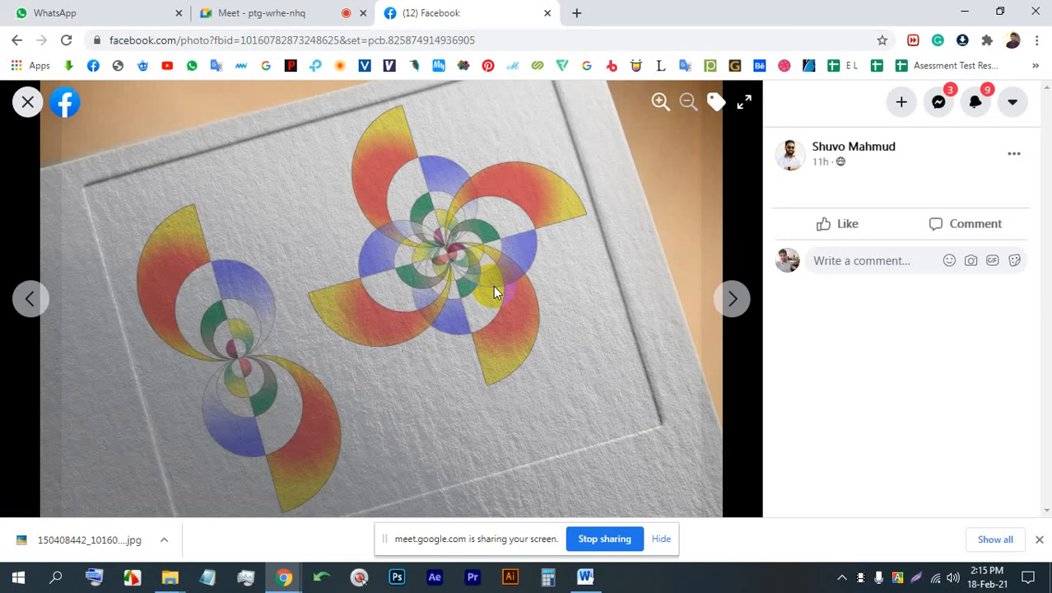
pyautogui.click(520, 294)
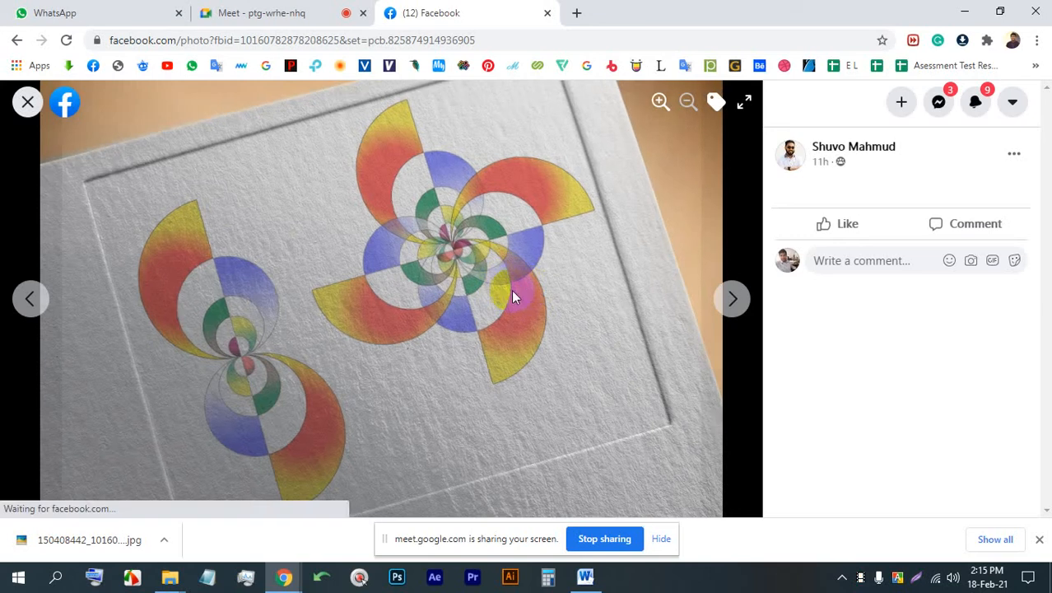
# - Close the colourful shape mockup, find "The Environment" magazine spread in the group posts, and view it at full size
pyautogui.click(27, 103)
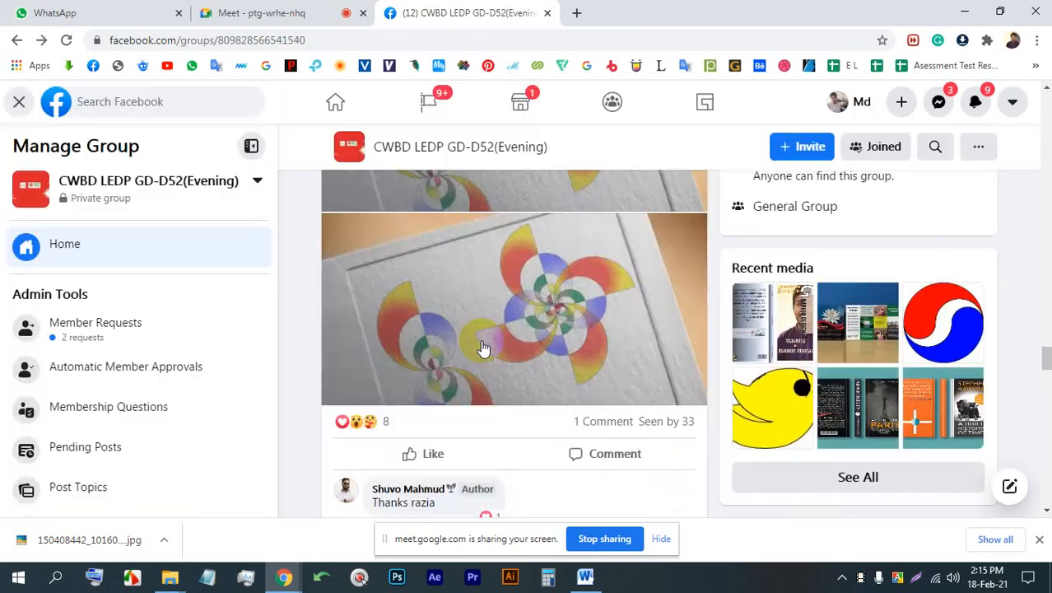
pyautogui.scroll(-7, 486, 330)
pyautogui.scroll(-7, 490, 241)
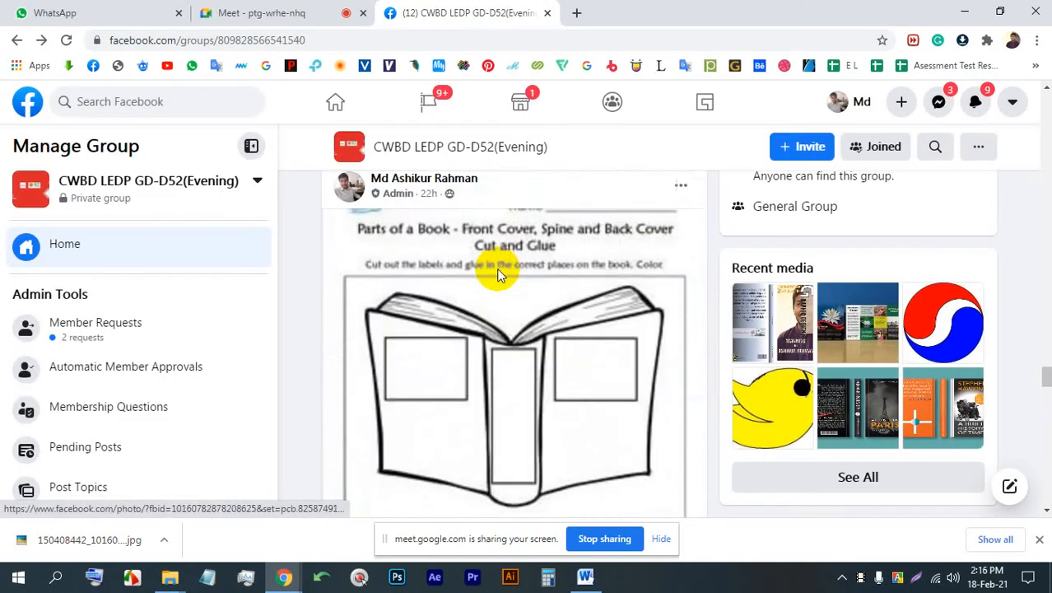
pyautogui.scroll(-8, 498, 259)
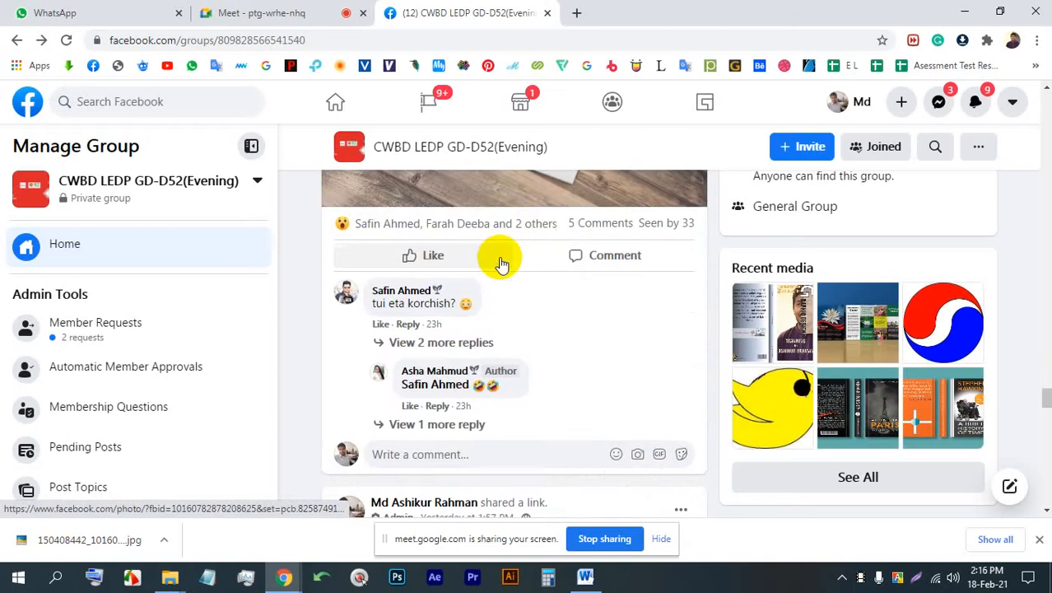
pyautogui.scroll(4, 499, 259)
pyautogui.scroll(-1, 494, 272)
pyautogui.click(476, 329)
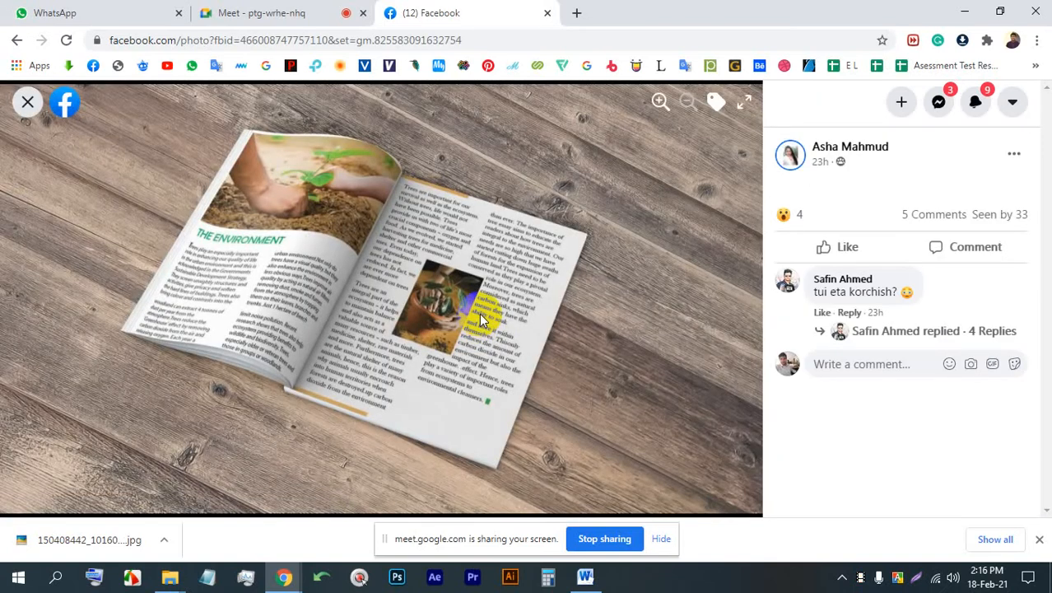
pyautogui.click(27, 101)
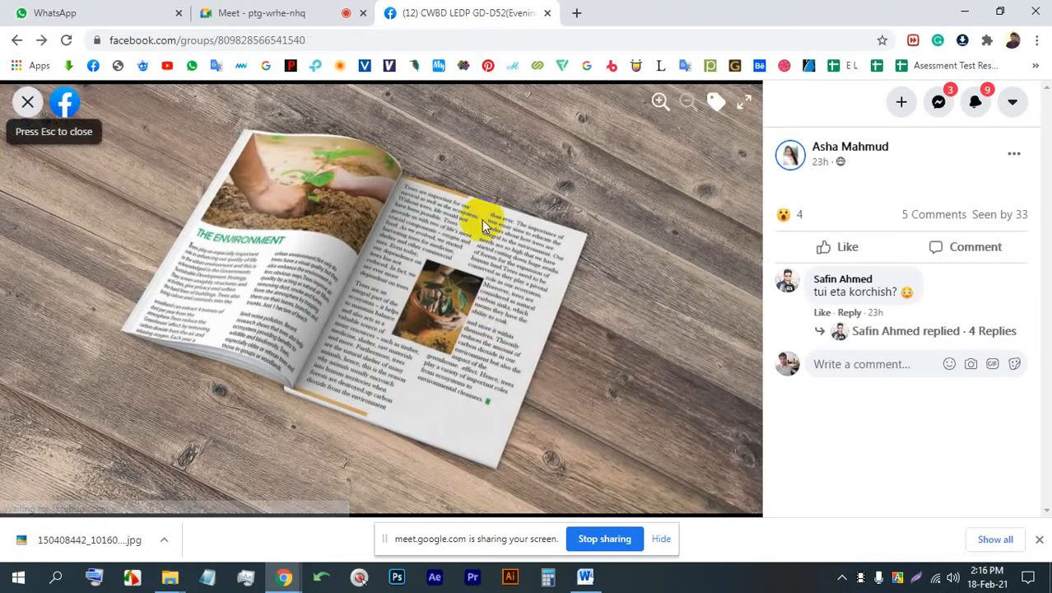
# - Look through the "School Magazine" and "Fashion Show" mockups in the older group posts, and check the meeting briefly
pyautogui.scroll(-10, 453, 325)
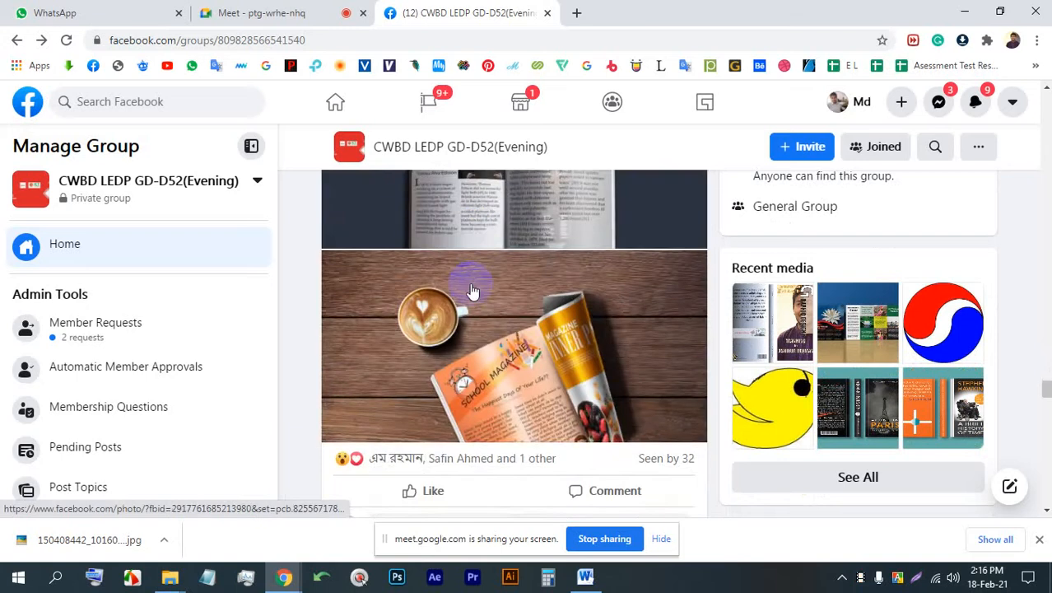
pyautogui.scroll(15, 472, 292)
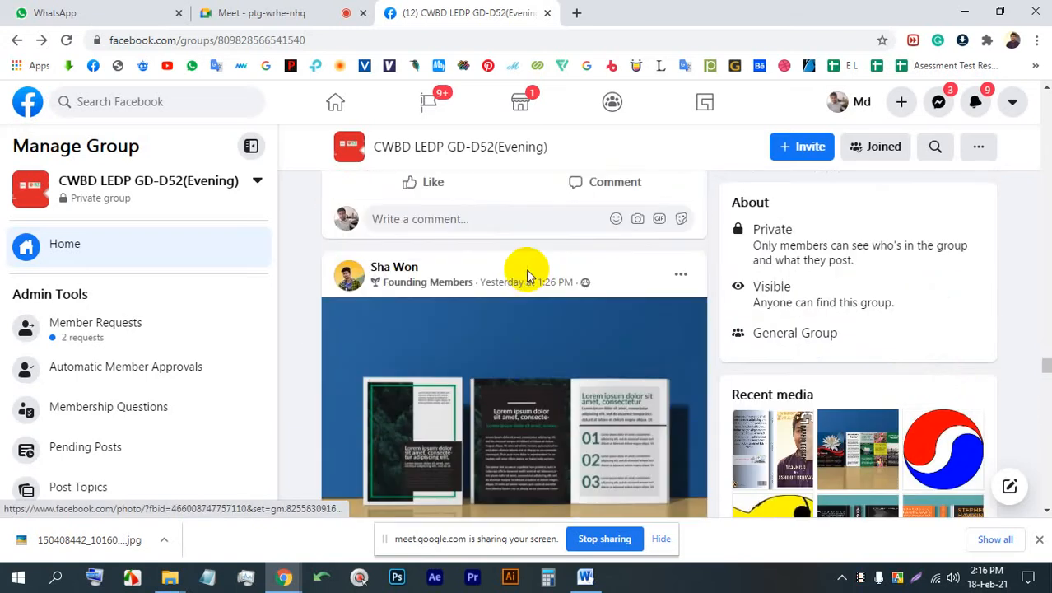
pyautogui.scroll(-10, 527, 276)
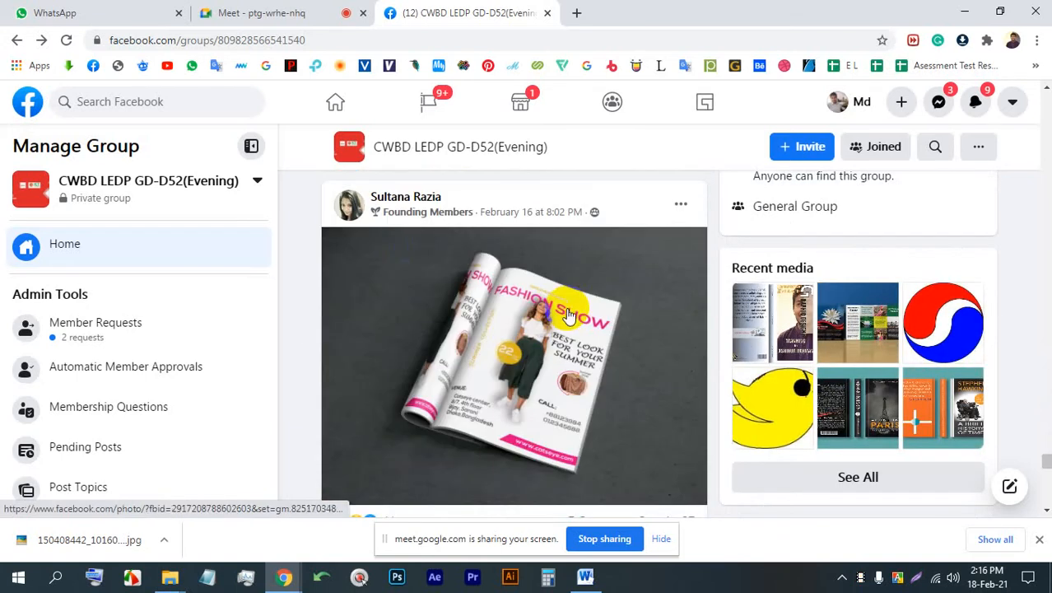
pyautogui.click(261, 12)
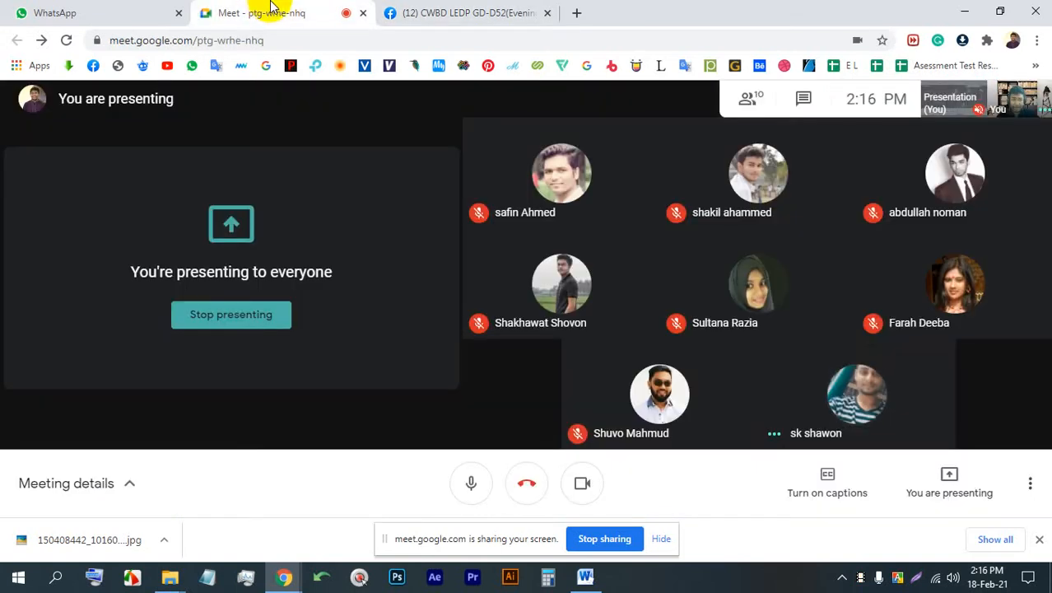
pyautogui.click(423, 12)
# - Look back through the group posts from the older magazine mockups to the newer book cover posts
pyautogui.scroll(-3, 522, 335)
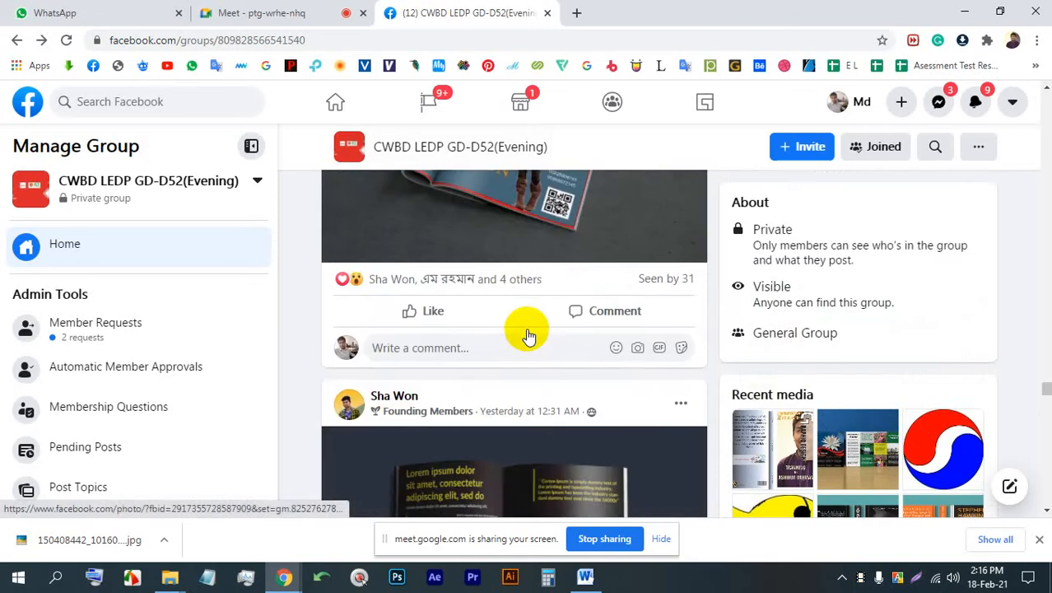
pyautogui.scroll(2, 527, 335)
pyautogui.scroll(20, 528, 337)
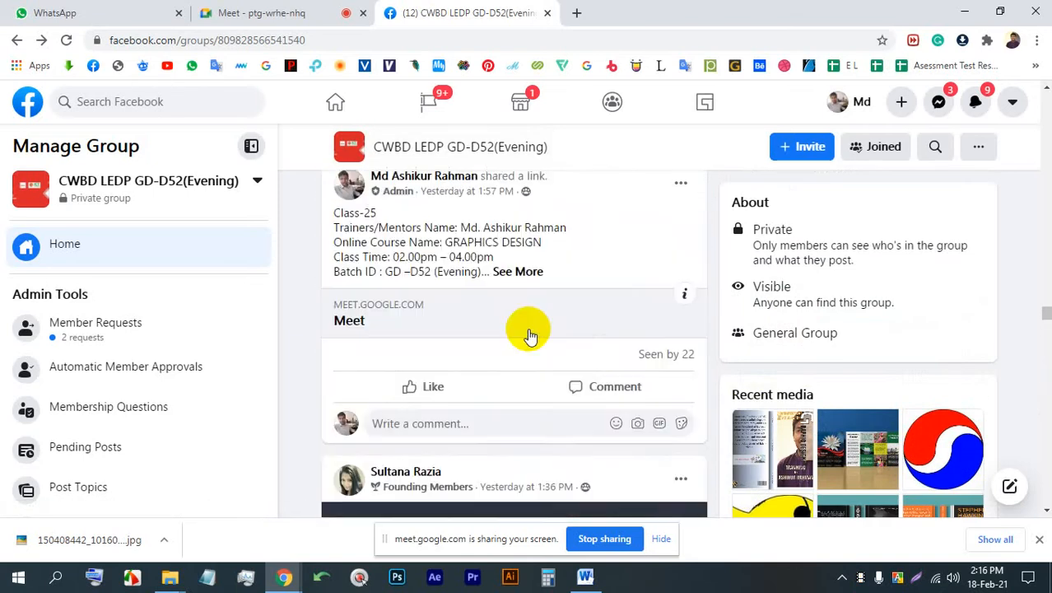
pyautogui.scroll(20, 530, 335)
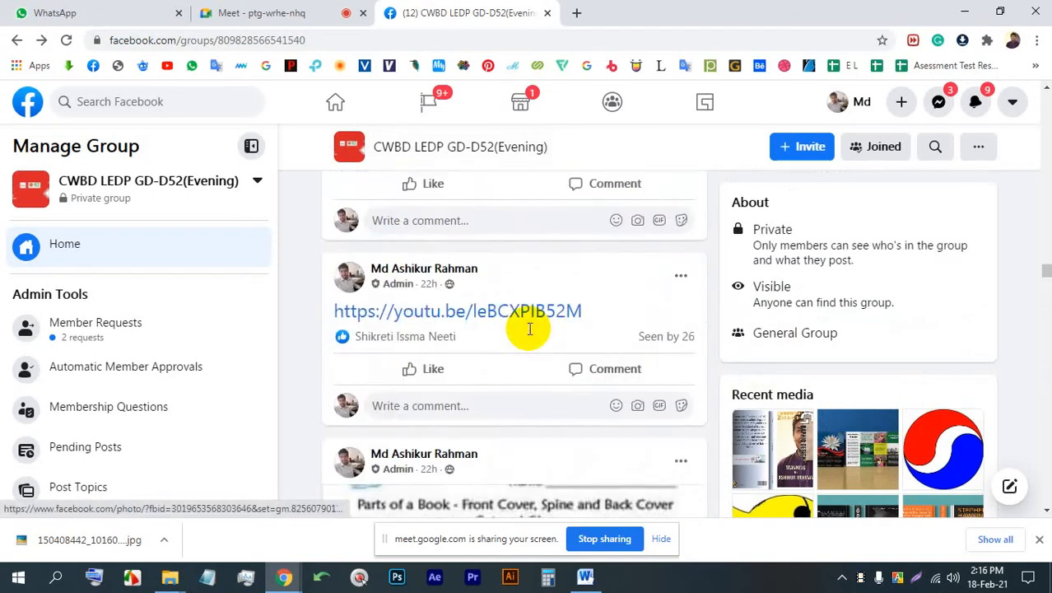
pyautogui.scroll(20, 532, 336)
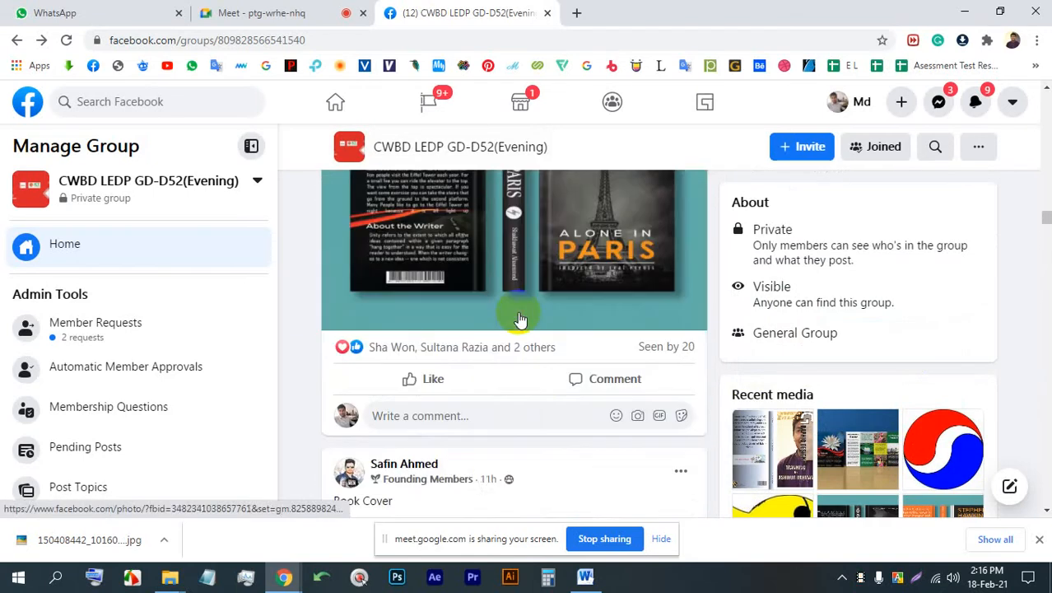
pyautogui.scroll(15, 518, 310)
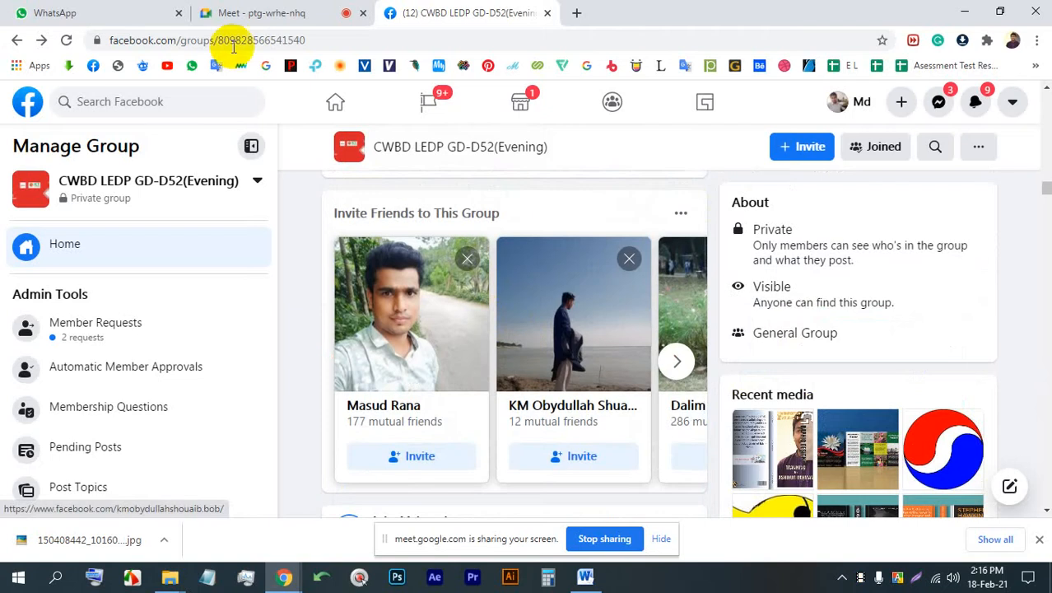
# - Return to the meeting, turn the camera off, and admit the waiting participant
pyautogui.click(295, 8)
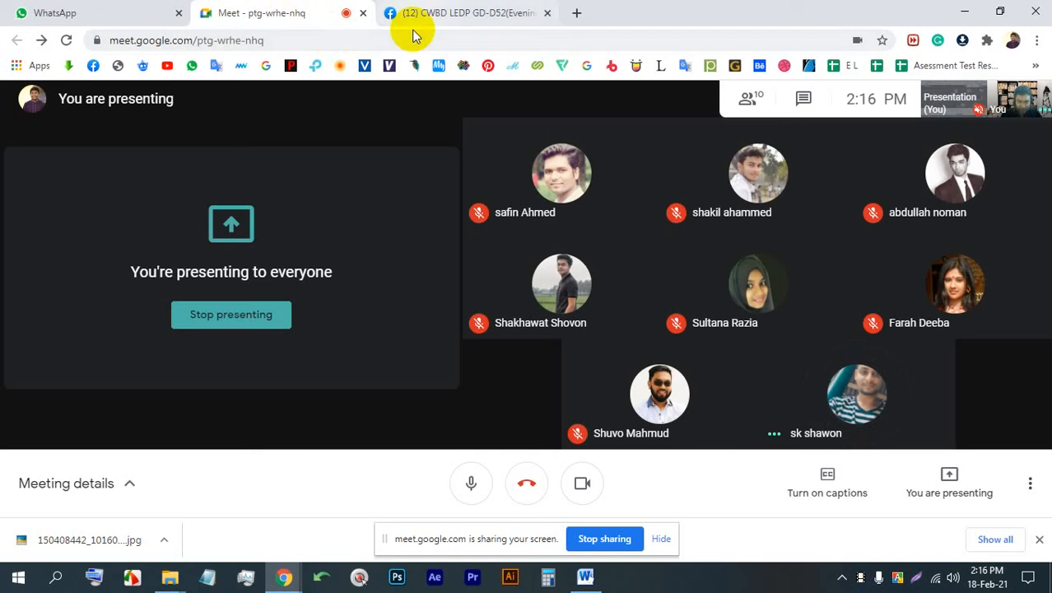
pyautogui.rightClick(314, 136)
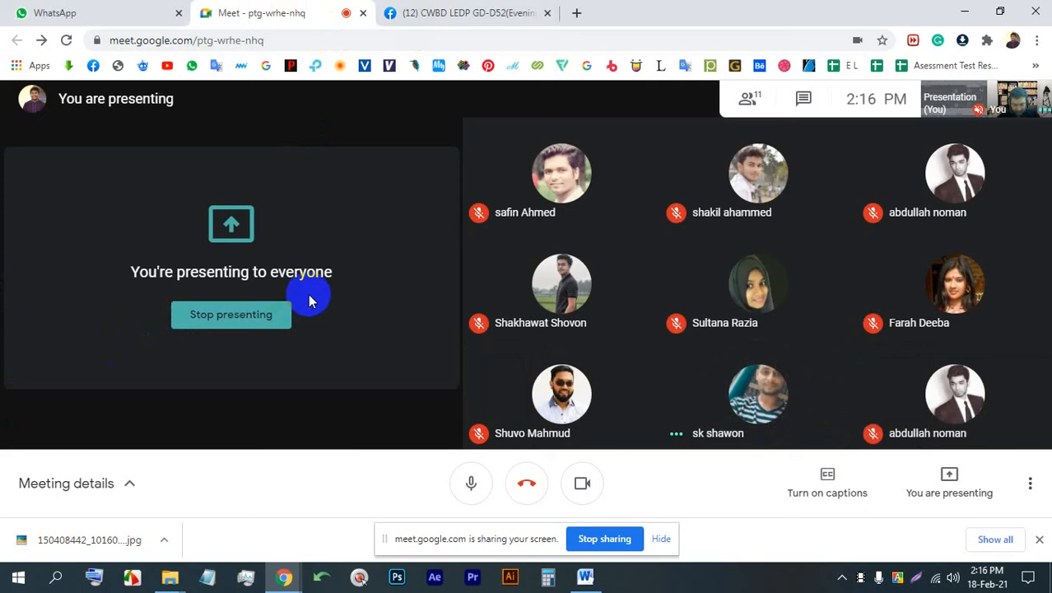
pyautogui.click(581, 481)
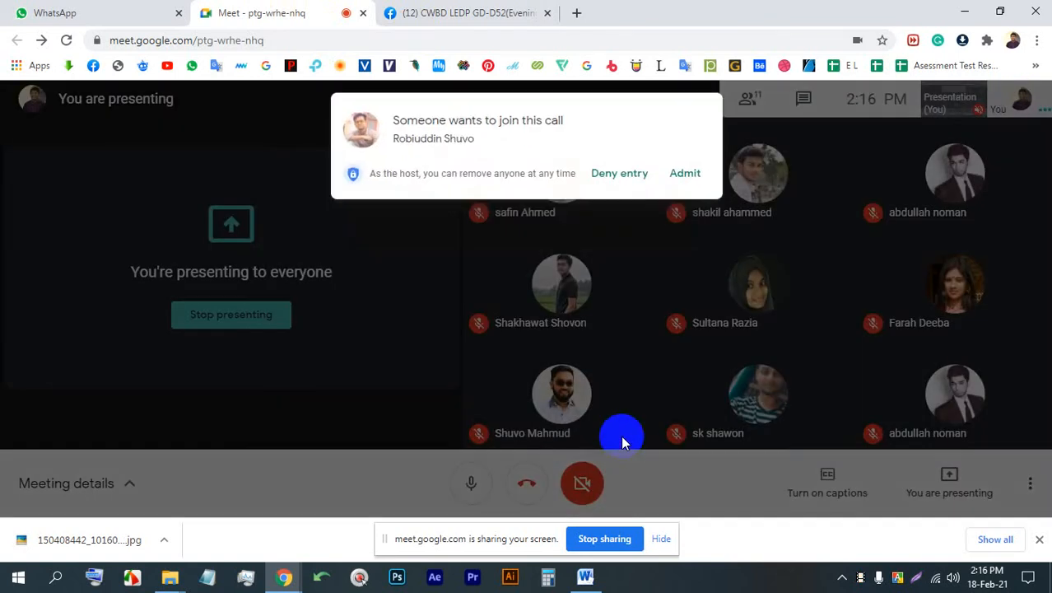
pyautogui.click(685, 174)
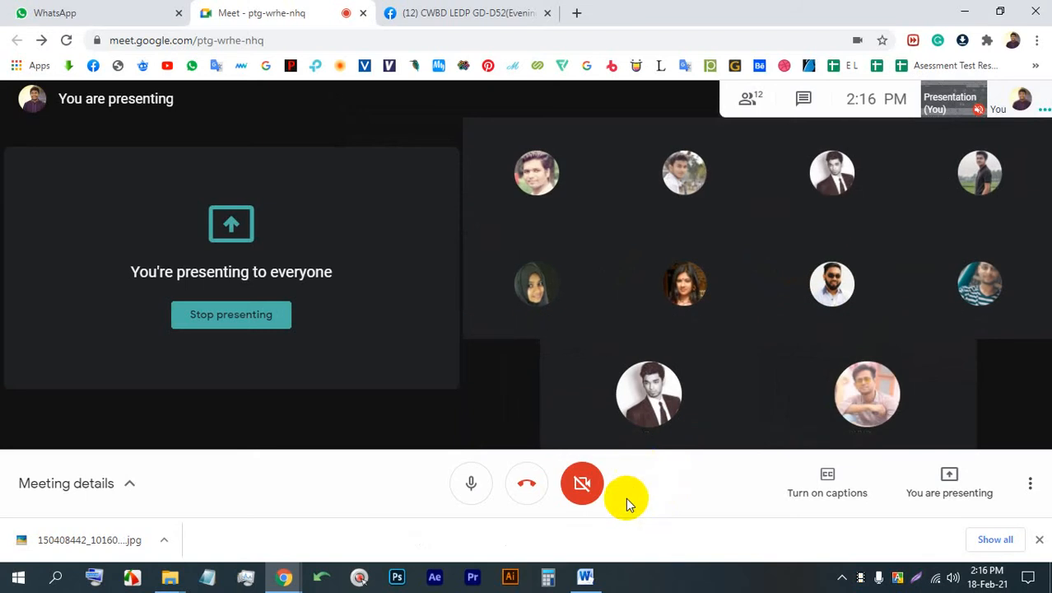
# - Turn the meeting camera back on and dismiss the browser's downloads bar
pyautogui.click(586, 481)
pyautogui.click(1039, 539)
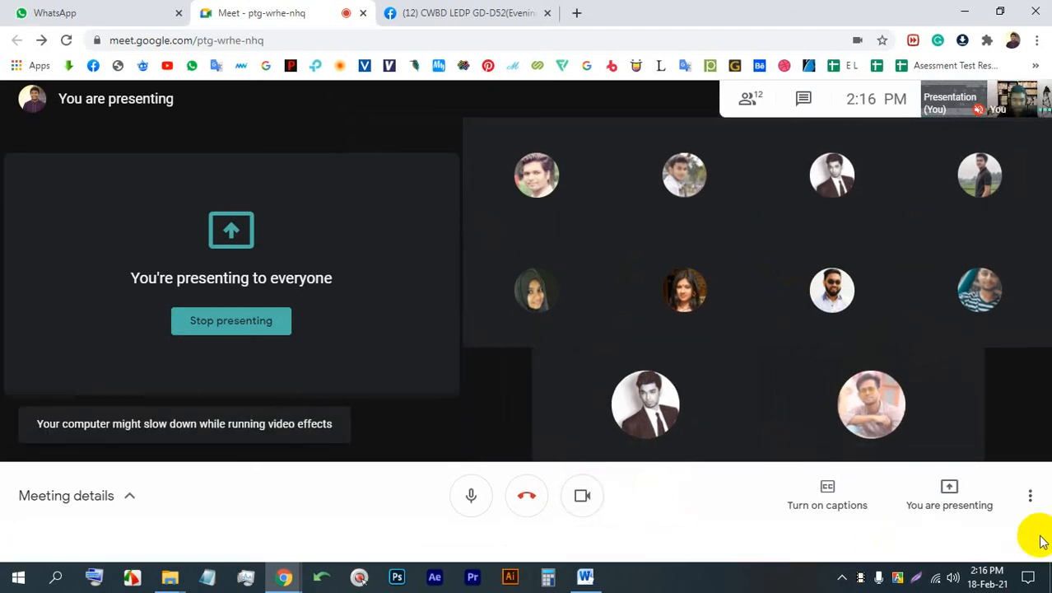
# - Launch Adobe Illustrator and switch back to the meeting in the browser
pyautogui.click(510, 578)
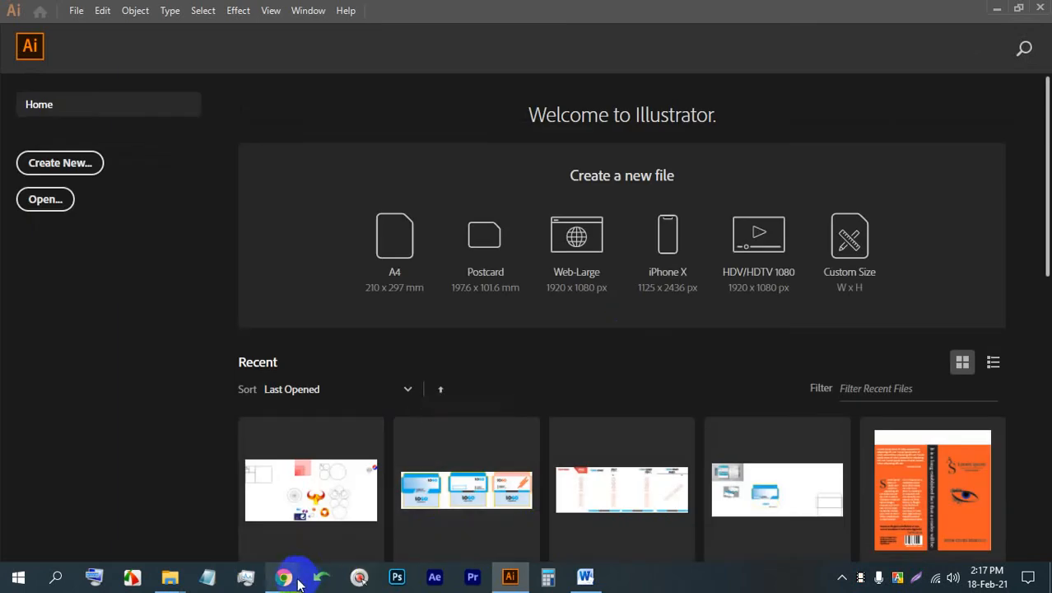
pyautogui.moveTo(283, 576)
pyautogui.click(156, 515)
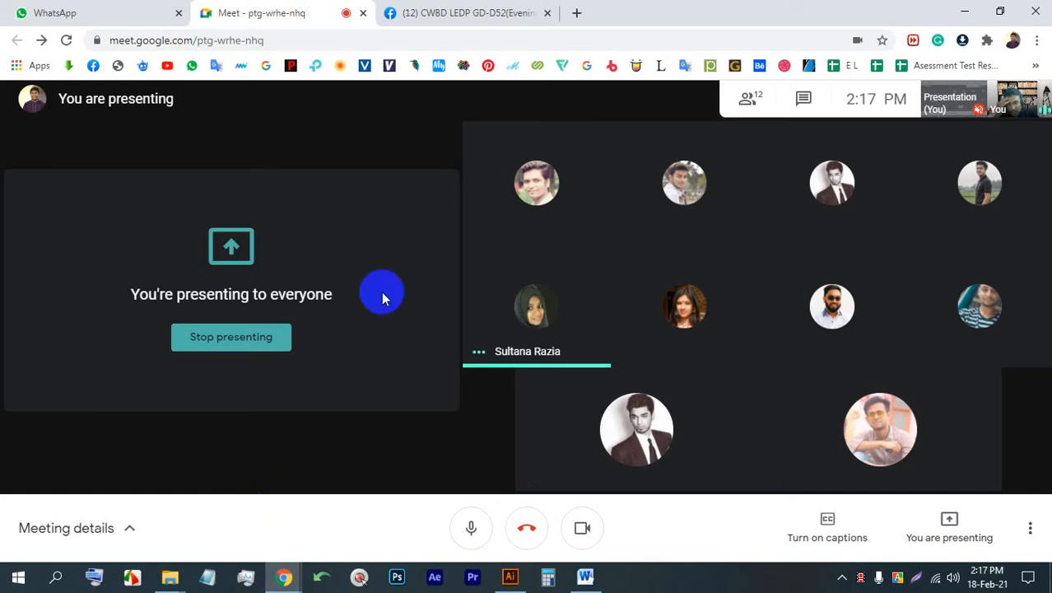
# - Search Google by voice for "letterhead" in a new browser tab and show the image results
pyautogui.click(576, 12)
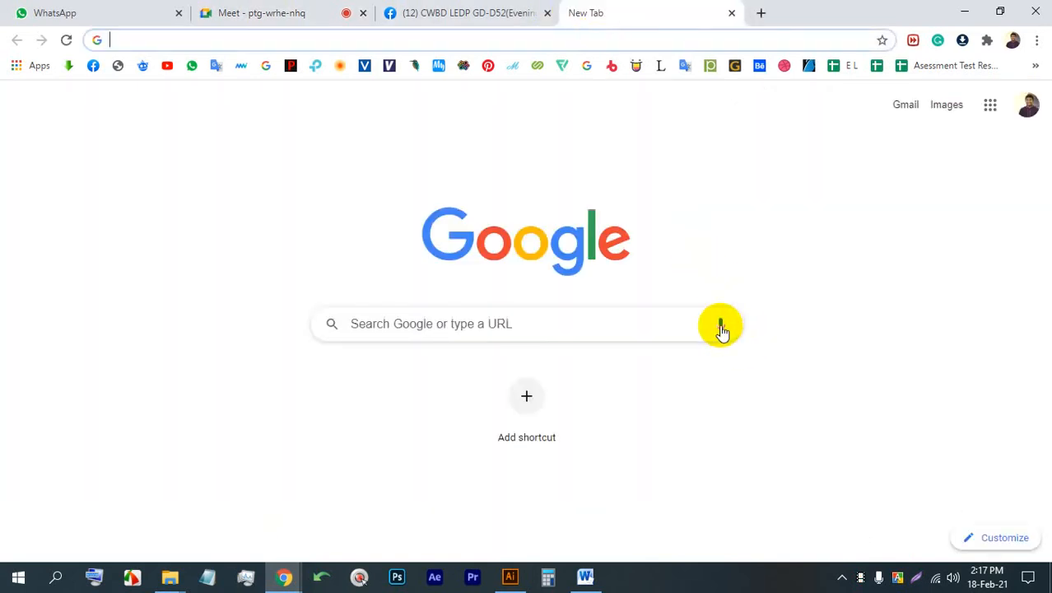
pyautogui.click(721, 326)
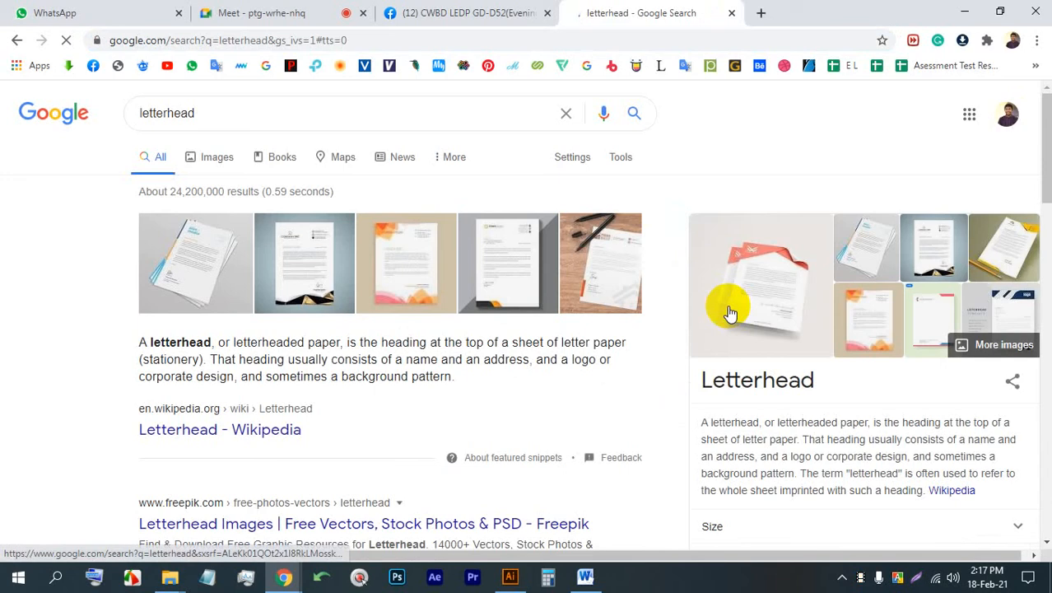
pyautogui.click(214, 157)
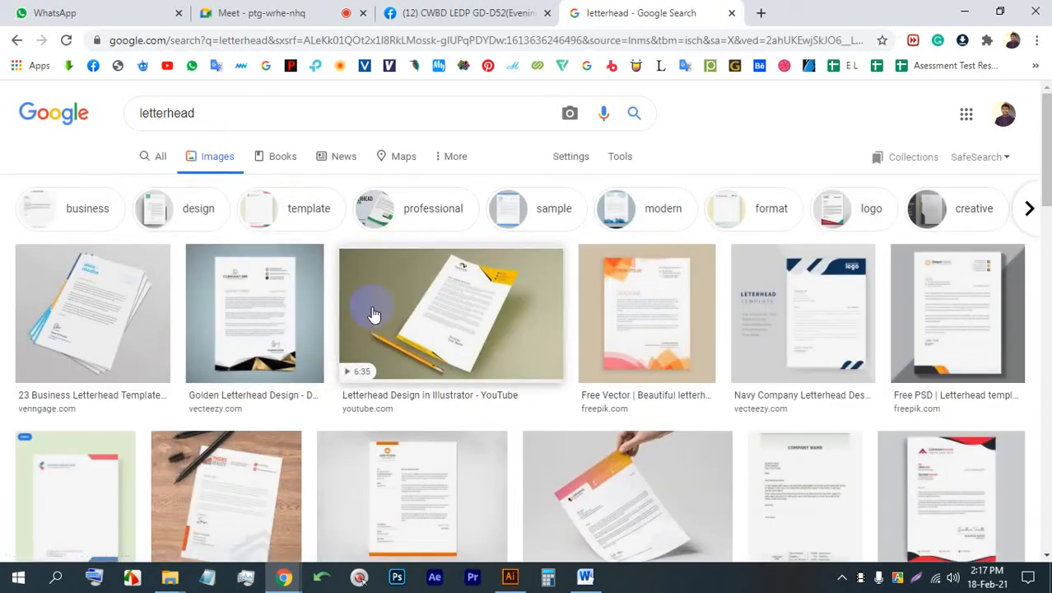
# - Preview several letterhead samples, including the golden Vecteezy, orange Freepik and Canva "University of El Dorado" designs
pyautogui.click(262, 300)
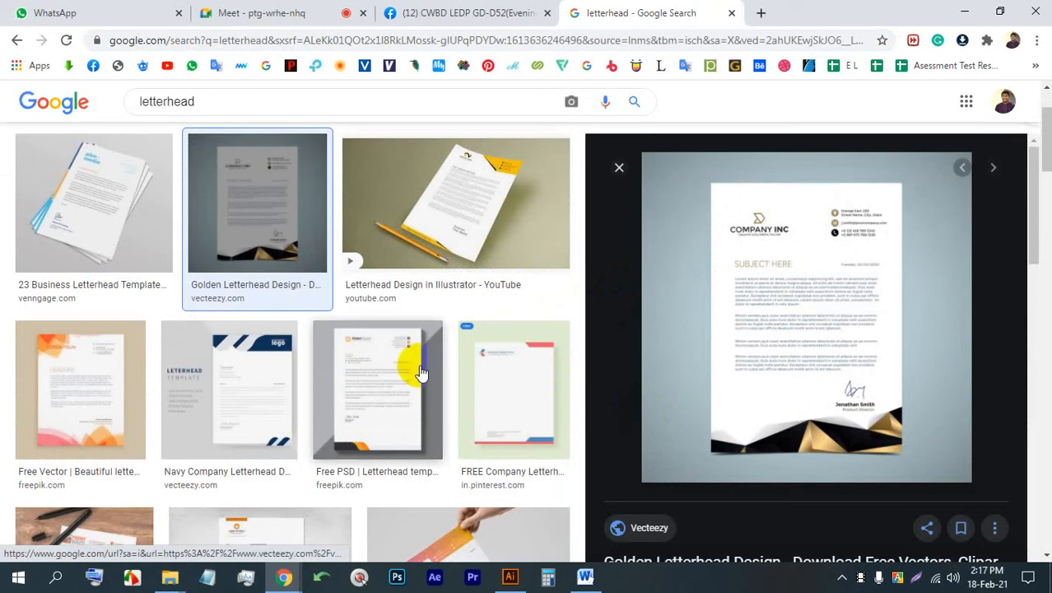
pyautogui.click(232, 354)
pyautogui.click(128, 358)
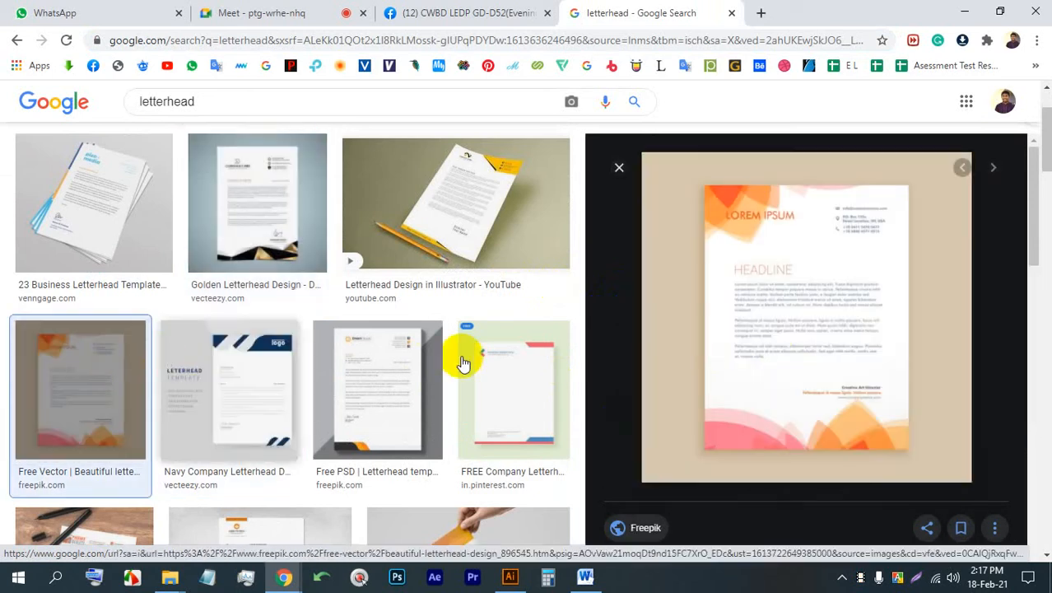
pyautogui.scroll(-5, 495, 356)
pyautogui.click(460, 337)
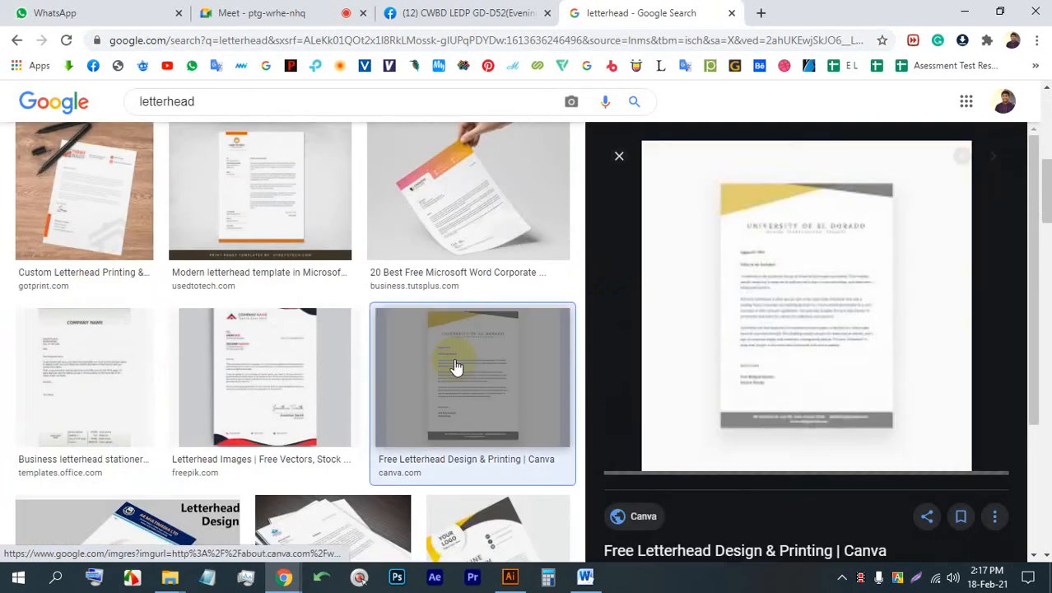
# - Return to the meeting, turn the camera off, and admit the three participants waiting to join
pyautogui.click(272, 10)
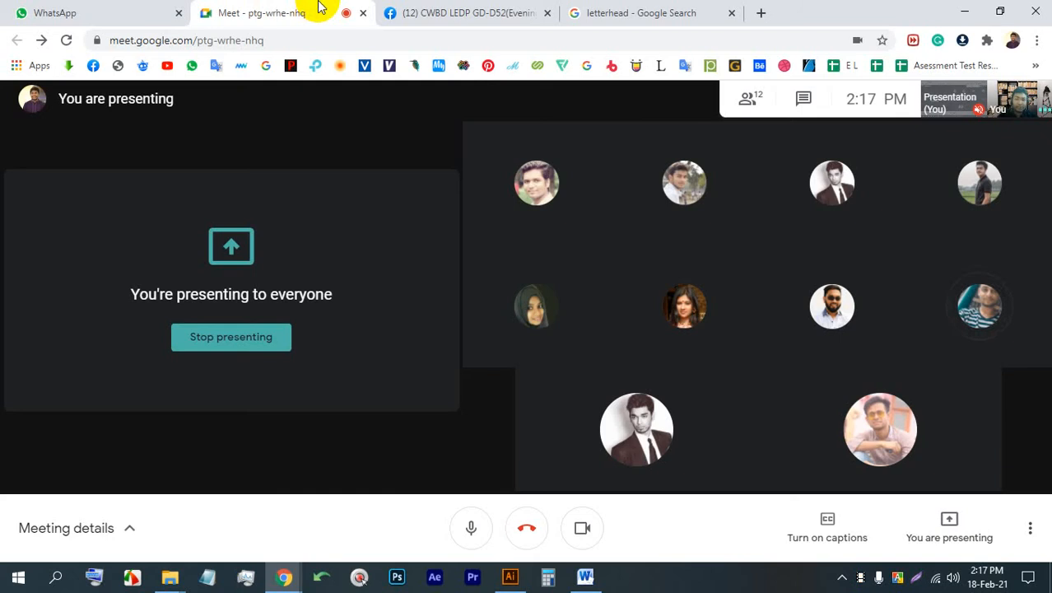
pyautogui.click(585, 531)
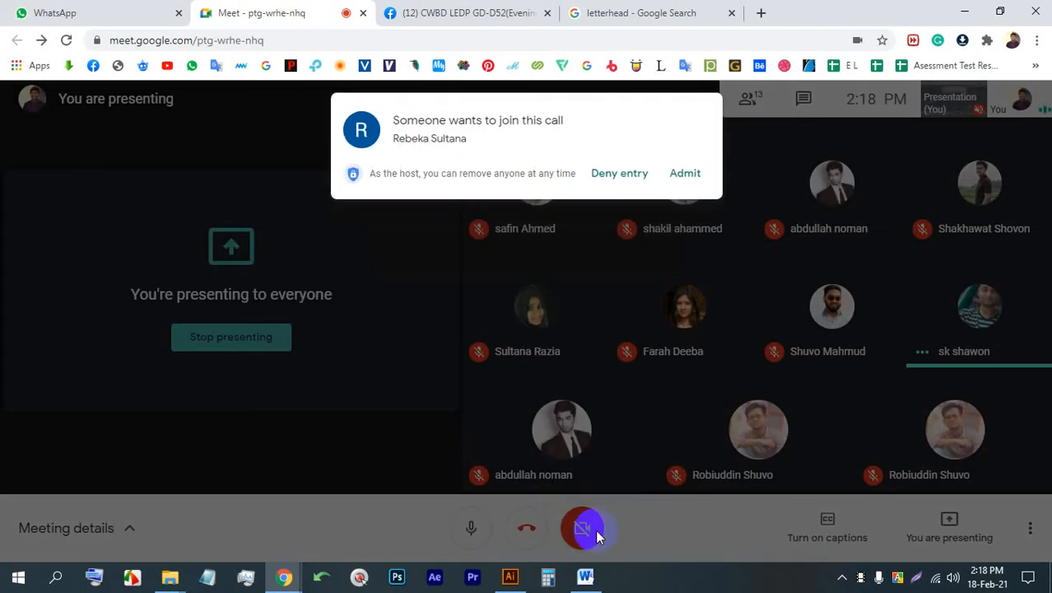
pyautogui.click(686, 177)
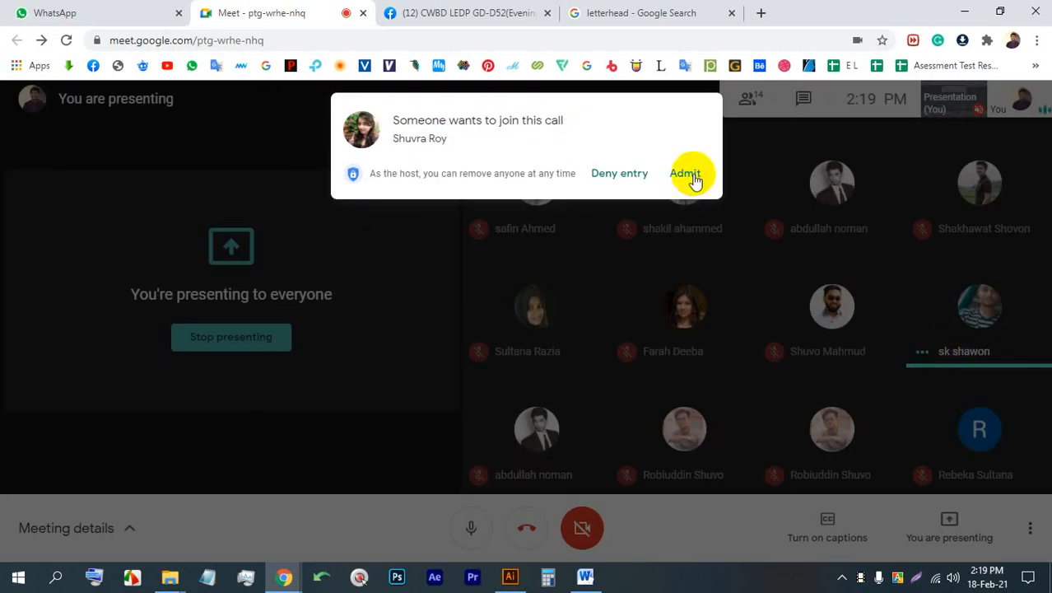
pyautogui.click(691, 173)
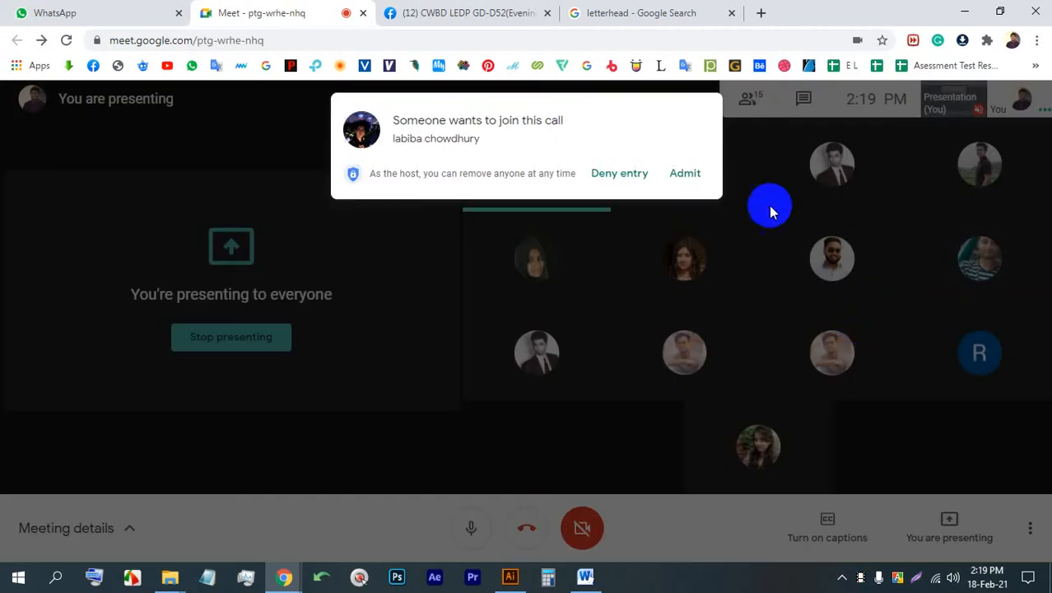
pyautogui.click(688, 174)
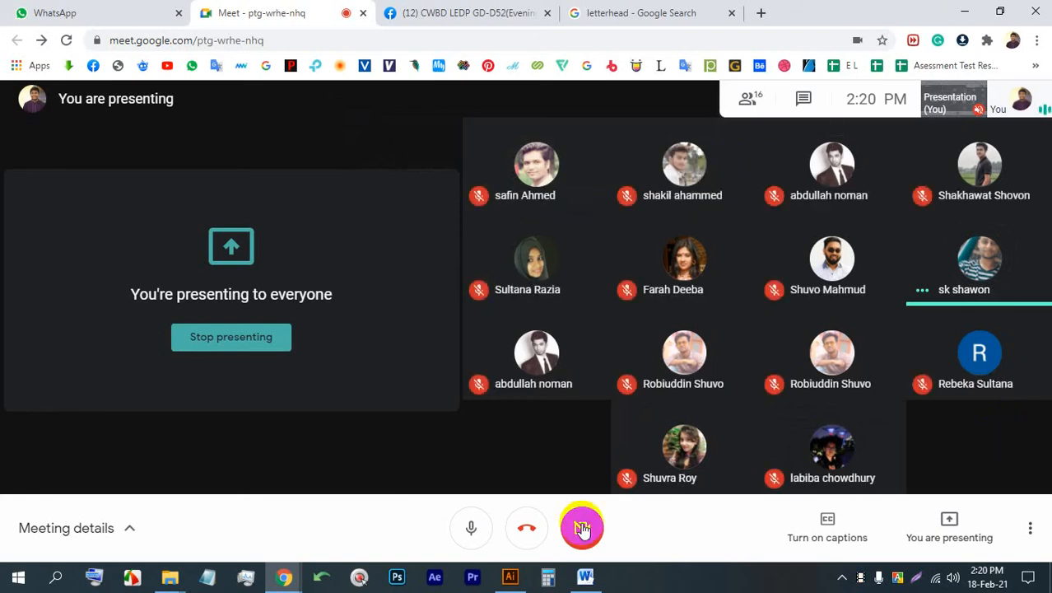
# - Go back to the letterhead image results and preview the "15+ Small Business Letterhead Templates" sample from Template.net
pyautogui.click(594, 18)
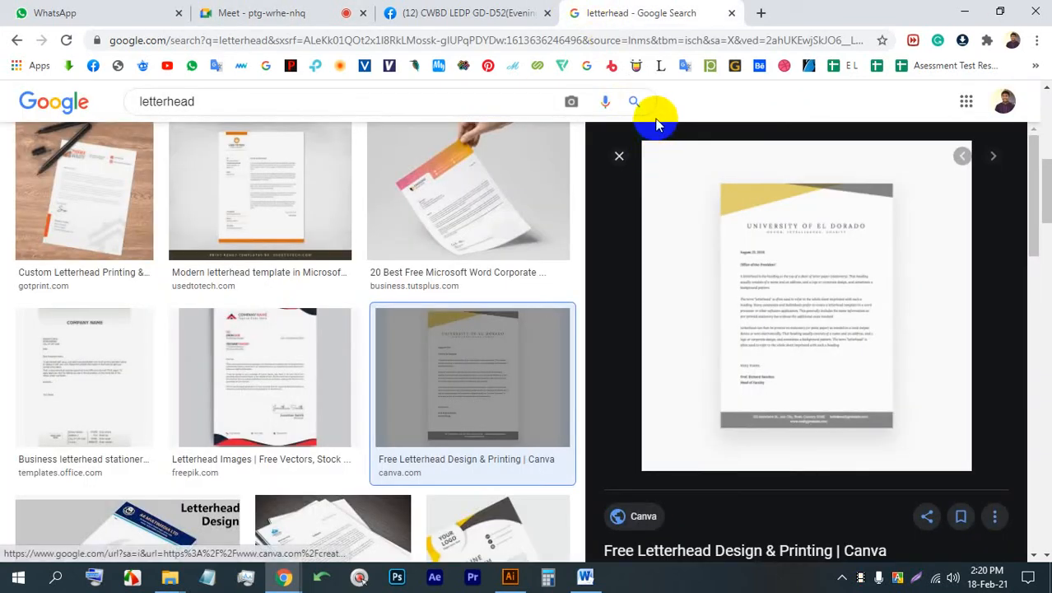
pyautogui.scroll(-5, 493, 207)
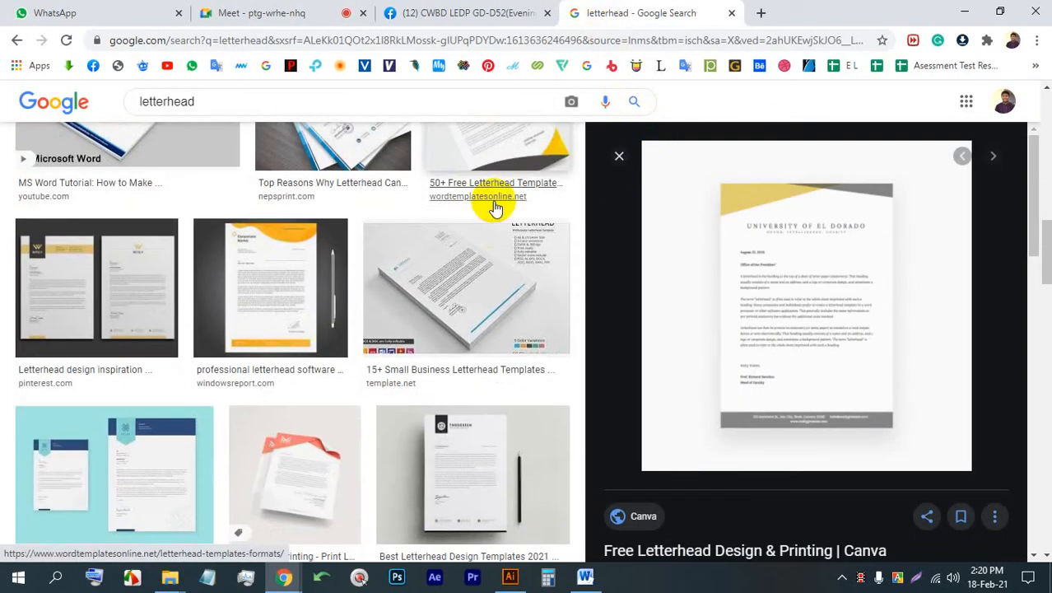
pyautogui.click(505, 278)
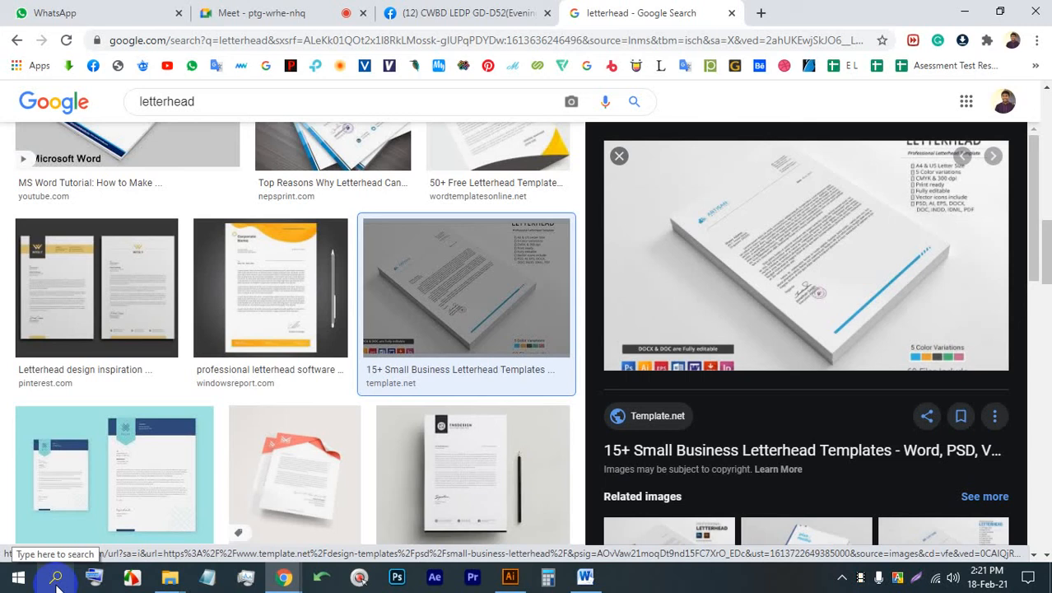
# - Open Paint and draw a portrait rectangle about 330 × 431 px on the blank canvas as a letterhead page outline
pyautogui.click(18, 577)
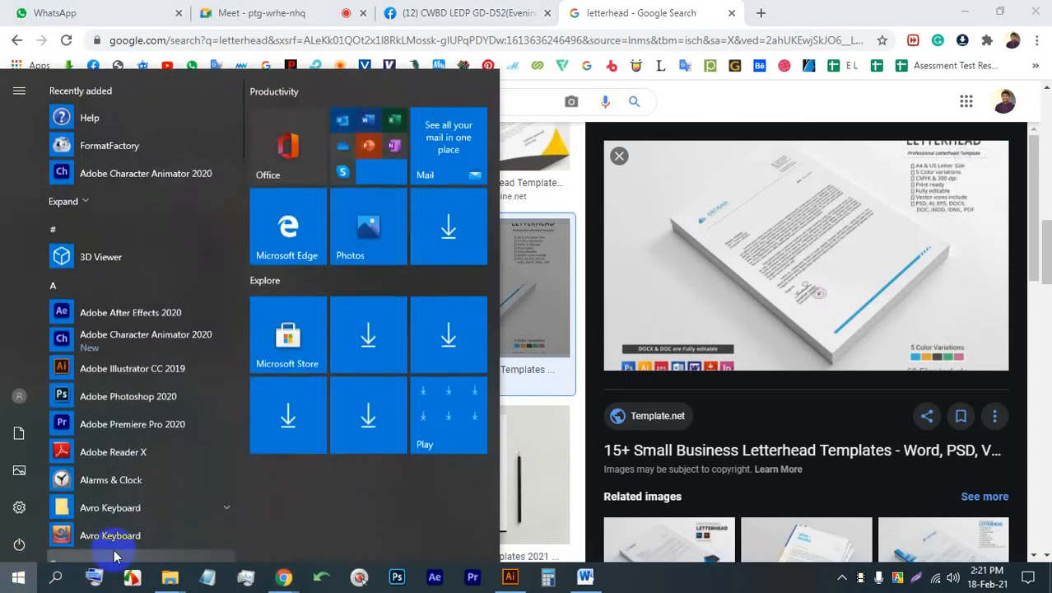
pyautogui.click(125, 550)
pyautogui.write('pa')
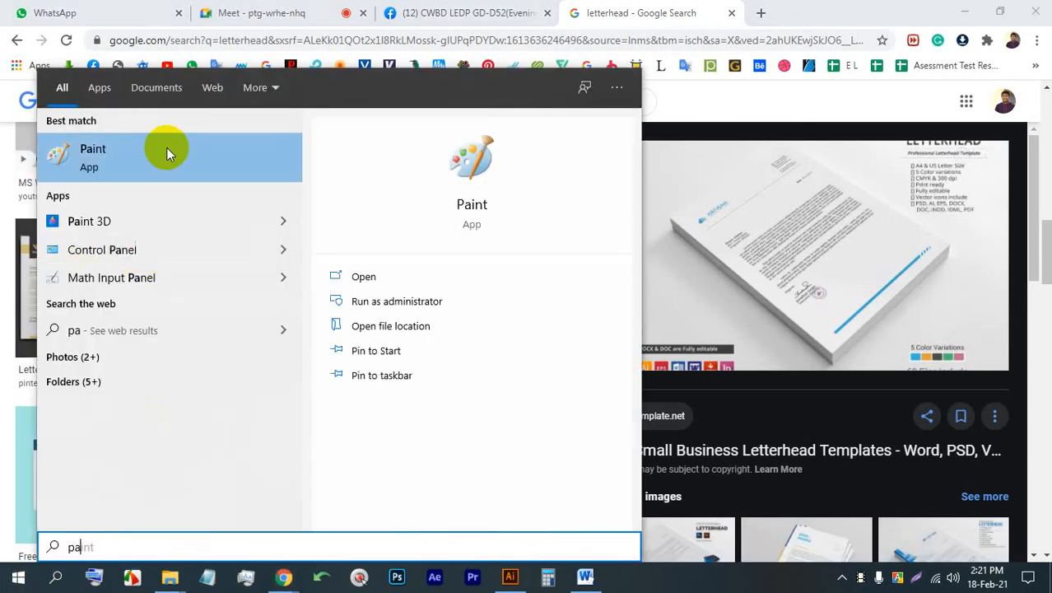
pyautogui.click(167, 150)
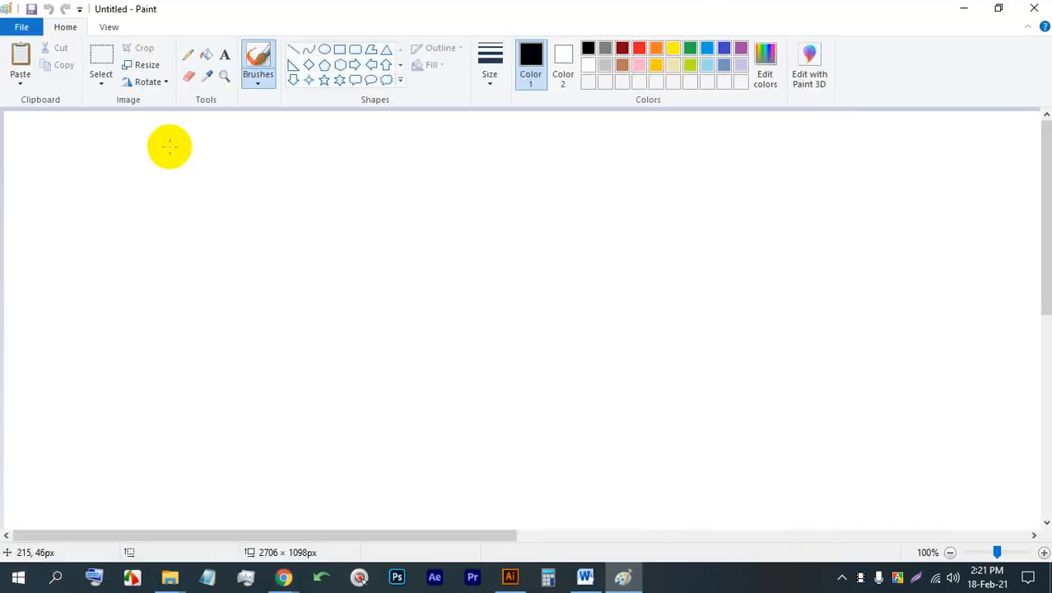
pyautogui.click(339, 49)
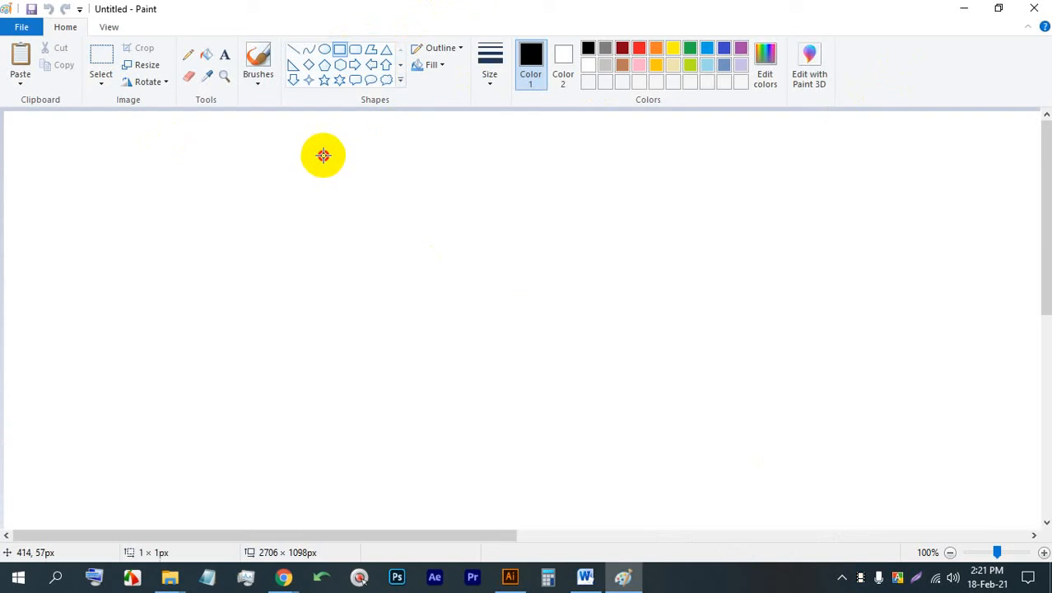
pyautogui.moveTo(323, 155); pyautogui.dragTo(577, 486)
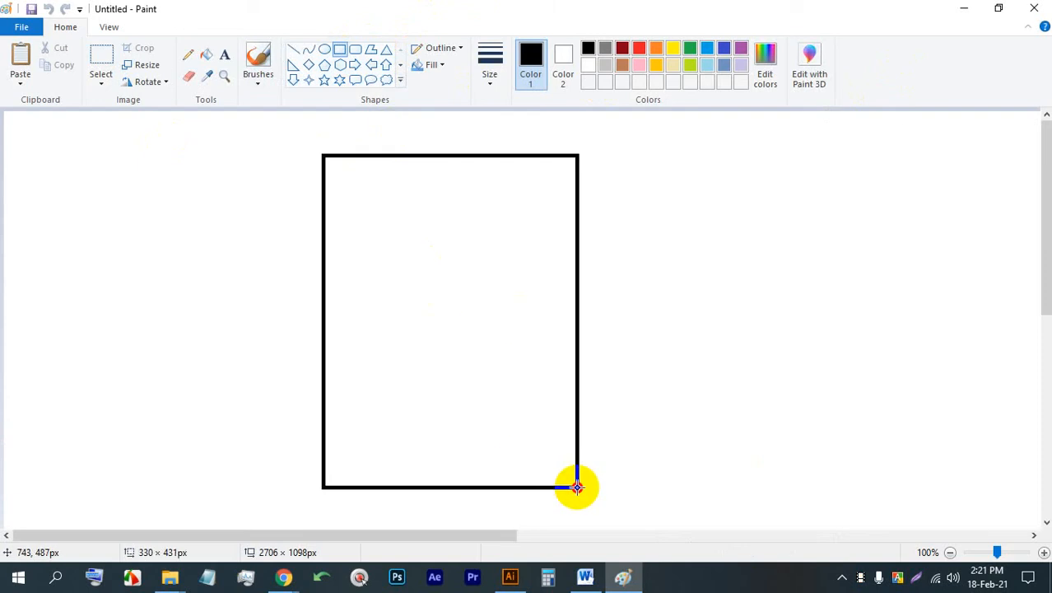
# - Capture a screen area of about 769 × 564 px around the page and mark its header and footer bands with red rectangles
pyautogui.click(916, 576)
pyautogui.moveTo(801, 536); pyautogui.dragTo(208, 106)
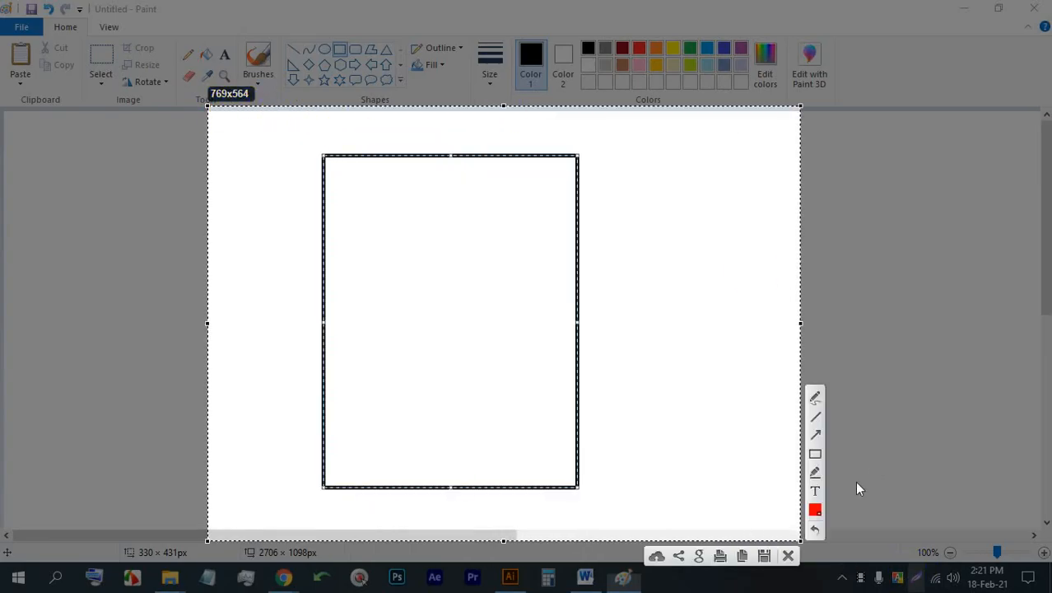
pyautogui.click(816, 453)
pyautogui.moveTo(322, 154); pyautogui.dragTo(577, 207)
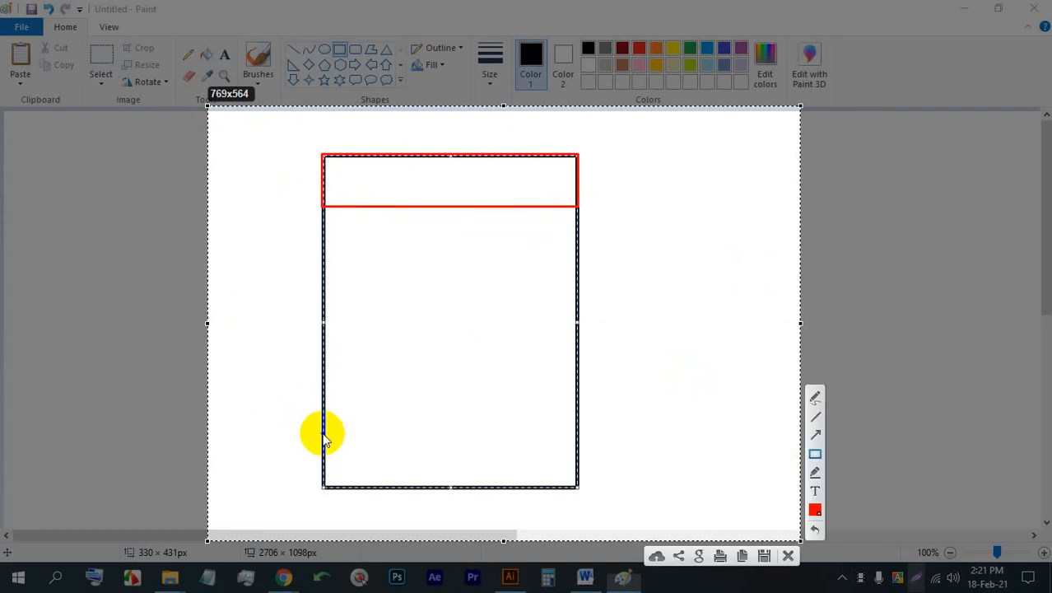
pyautogui.moveTo(323, 434); pyautogui.dragTo(577, 487)
# - Scribble freehand in red over the page's body area and draw leader lines outward from the header and footer bands
pyautogui.click(816, 399)
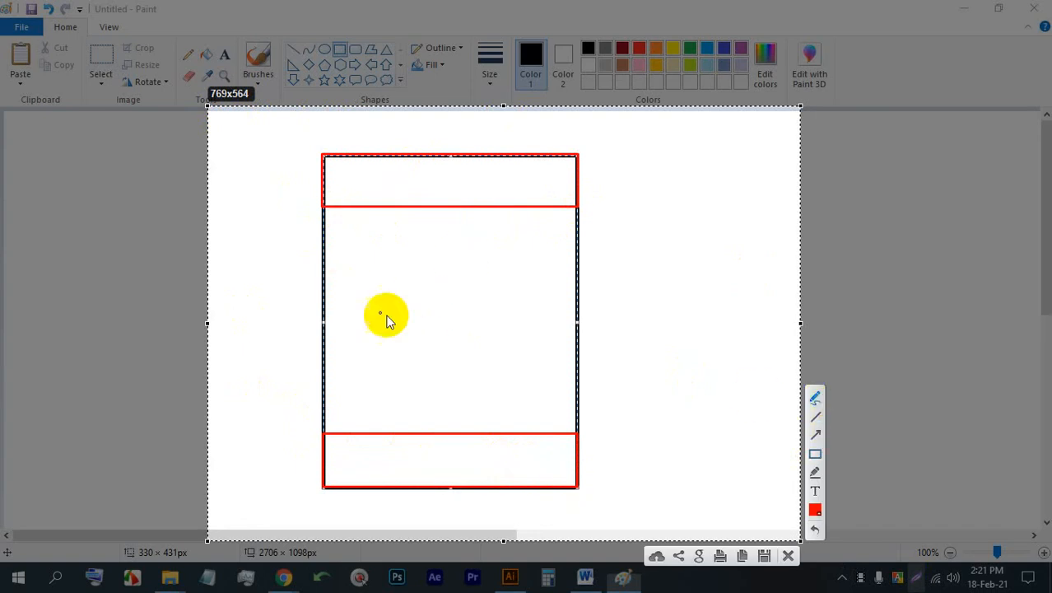
pyautogui.moveTo(348, 305); pyautogui.dragTo(538, 247)
pyautogui.moveTo(349, 358)
pyautogui.mouseDown()
pyautogui.moveTo(360, 290)
pyautogui.moveTo(461, 360)
pyautogui.mouseUp()
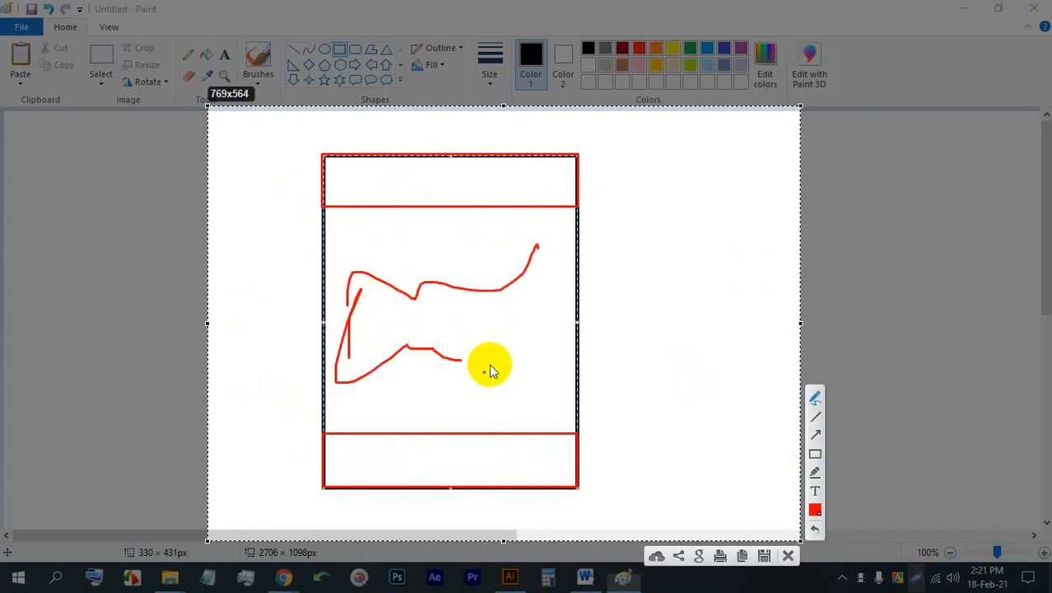
pyautogui.moveTo(505, 245); pyautogui.dragTo(494, 417)
pyautogui.moveTo(368, 332)
pyautogui.mouseDown()
pyautogui.moveTo(420, 353)
pyautogui.moveTo(487, 352)
pyautogui.moveTo(544, 318)
pyautogui.mouseUp()
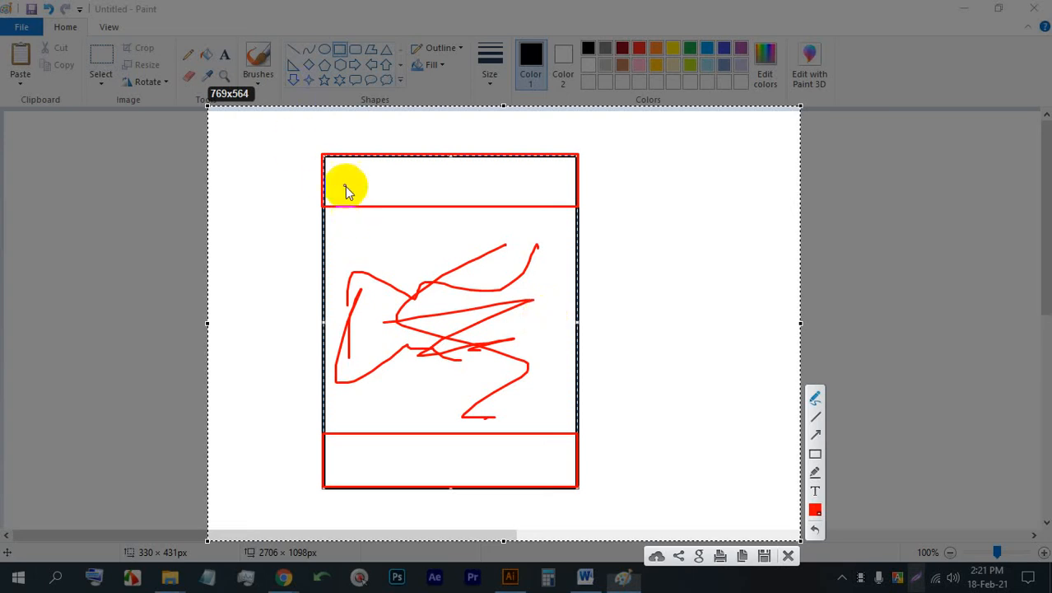
pyautogui.moveTo(344, 184); pyautogui.dragTo(863, 170)
pyautogui.moveTo(389, 461)
pyautogui.mouseDown()
pyautogui.moveTo(700, 426)
pyautogui.moveTo(724, 486)
pyautogui.mouseUp()
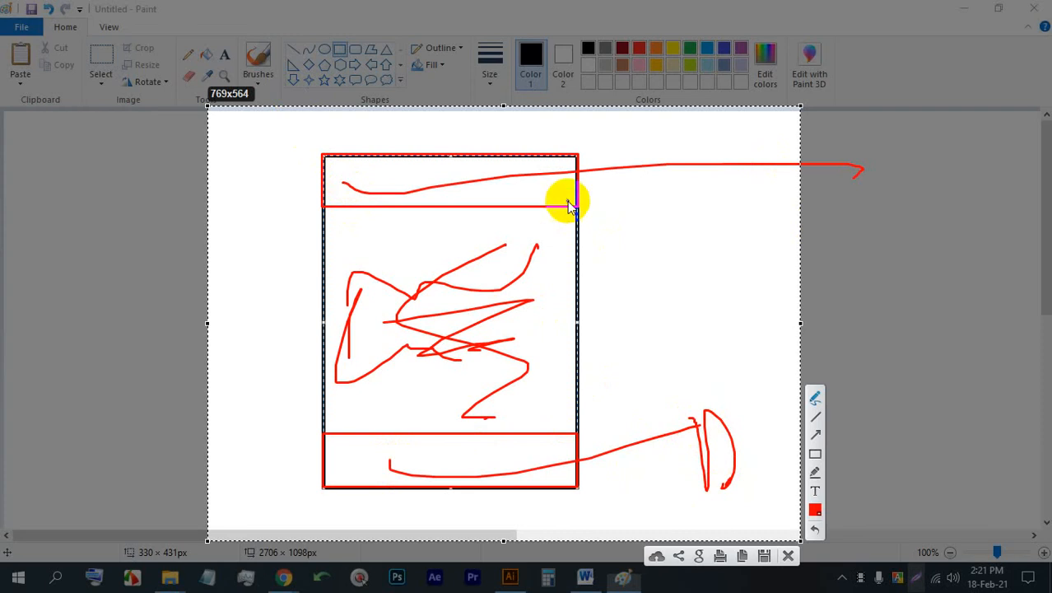
# - Handwrite red size notes such as "1" - 15" and "15P" beside the page outline, and circle and underline them
pyautogui.moveTo(557, 196); pyautogui.dragTo(582, 183)
pyautogui.moveTo(637, 183)
pyautogui.mouseDown()
pyautogui.moveTo(636, 203)
pyautogui.moveTo(652, 186)
pyautogui.moveTo(694, 203)
pyautogui.mouseUp()
pyautogui.moveTo(725, 167)
pyautogui.mouseDown()
pyautogui.moveTo(704, 190)
pyautogui.moveTo(714, 192)
pyautogui.mouseUp()
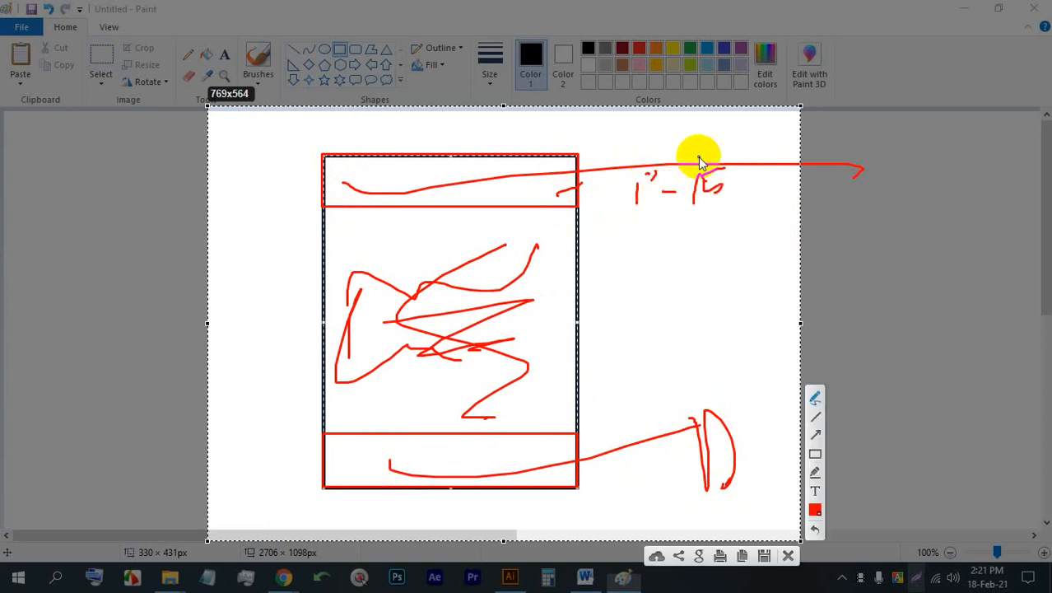
pyautogui.moveTo(624, 254)
pyautogui.mouseDown()
pyautogui.moveTo(623, 281)
pyautogui.moveTo(639, 251)
pyautogui.moveTo(768, 192)
pyautogui.mouseUp()
pyautogui.moveTo(811, 246); pyautogui.dragTo(546, 309)
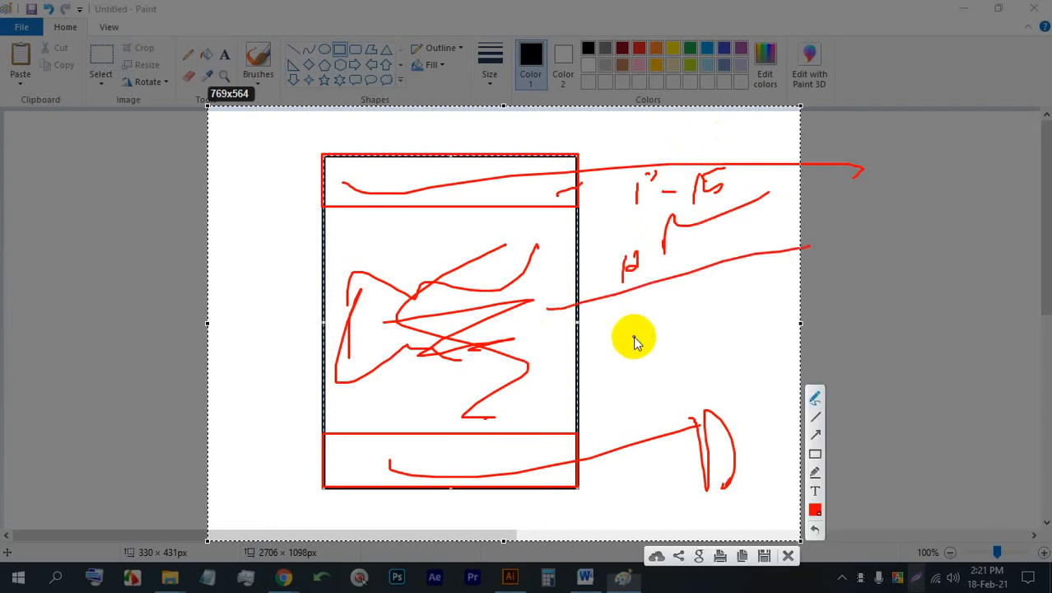
pyautogui.moveTo(630, 316)
pyautogui.mouseDown()
pyautogui.moveTo(634, 333)
pyautogui.moveTo(663, 334)
pyautogui.moveTo(641, 341)
pyautogui.moveTo(692, 311)
pyautogui.mouseUp()
pyautogui.moveTo(730, 268); pyautogui.dragTo(781, 269)
pyautogui.moveTo(538, 429); pyautogui.dragTo(777, 365)
pyautogui.moveTo(601, 407)
pyautogui.mouseDown()
pyautogui.moveTo(668, 367)
pyautogui.moveTo(642, 366)
pyautogui.moveTo(752, 272)
pyautogui.moveTo(627, 271)
pyautogui.moveTo(603, 363)
pyautogui.moveTo(797, 262)
pyautogui.moveTo(640, 299)
pyautogui.moveTo(602, 295)
pyautogui.moveTo(683, 261)
pyautogui.moveTo(710, 205)
pyautogui.moveTo(611, 270)
pyautogui.mouseUp()
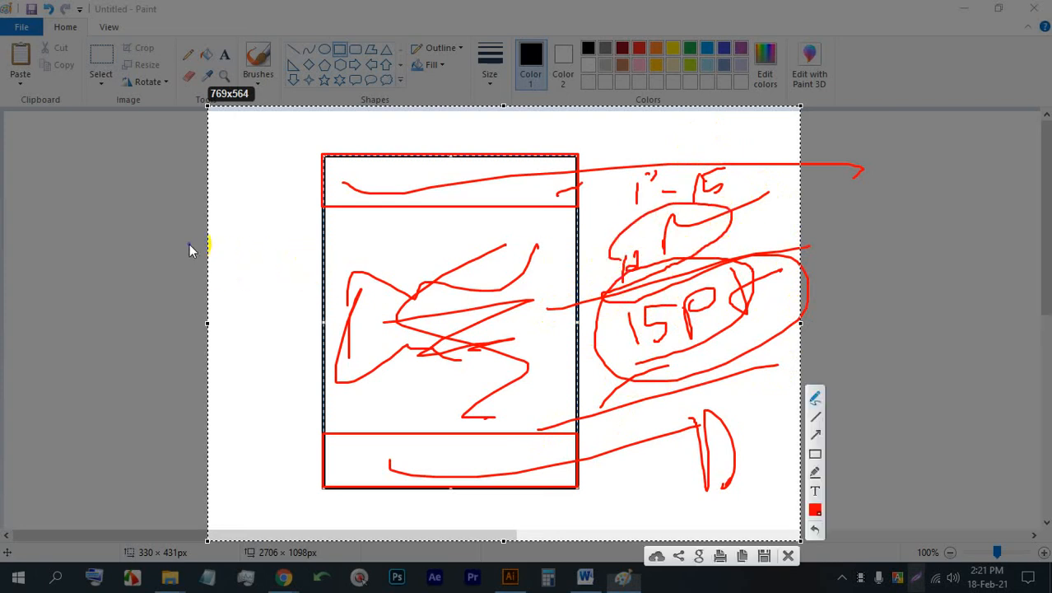
# - Handwrite a red "10" note and marks on the other side of the page, and close the screen capture without saving
pyautogui.moveTo(195, 232)
pyautogui.mouseDown()
pyautogui.moveTo(195, 261)
pyautogui.moveTo(183, 258)
pyautogui.mouseUp()
pyautogui.moveTo(152, 295); pyautogui.dragTo(212, 265)
pyautogui.moveTo(243, 233)
pyautogui.mouseDown()
pyautogui.moveTo(257, 288)
pyautogui.moveTo(256, 278)
pyautogui.moveTo(279, 296)
pyautogui.mouseUp()
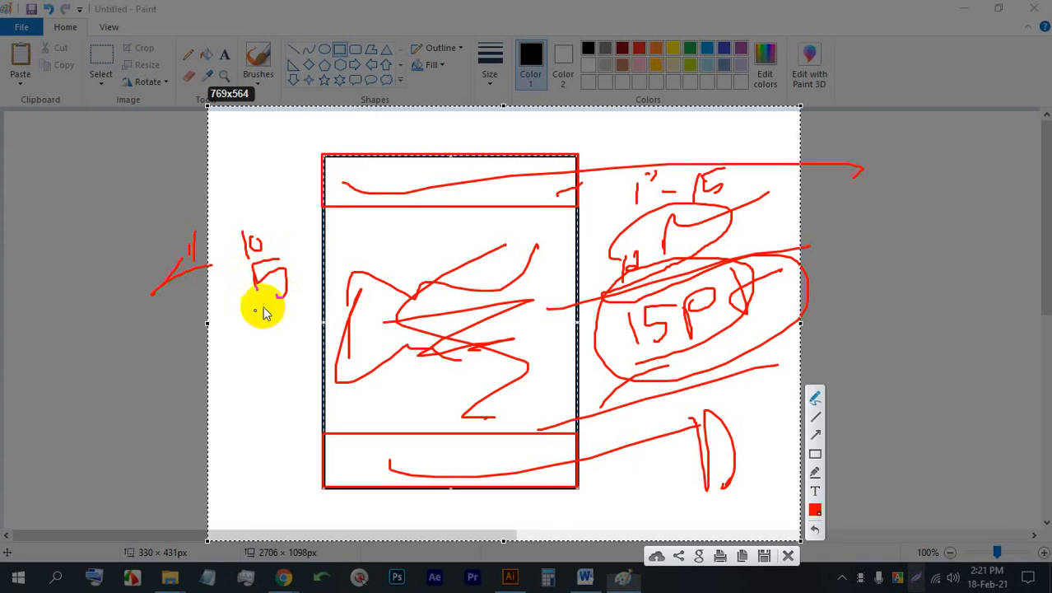
pyautogui.moveTo(224, 320); pyautogui.dragTo(243, 290)
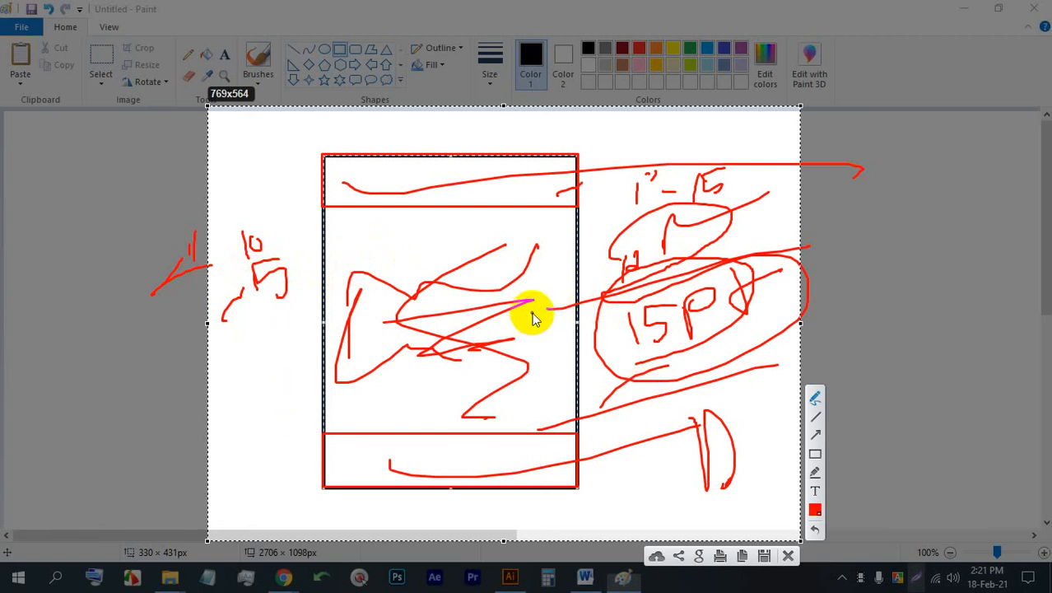
pyautogui.click(788, 555)
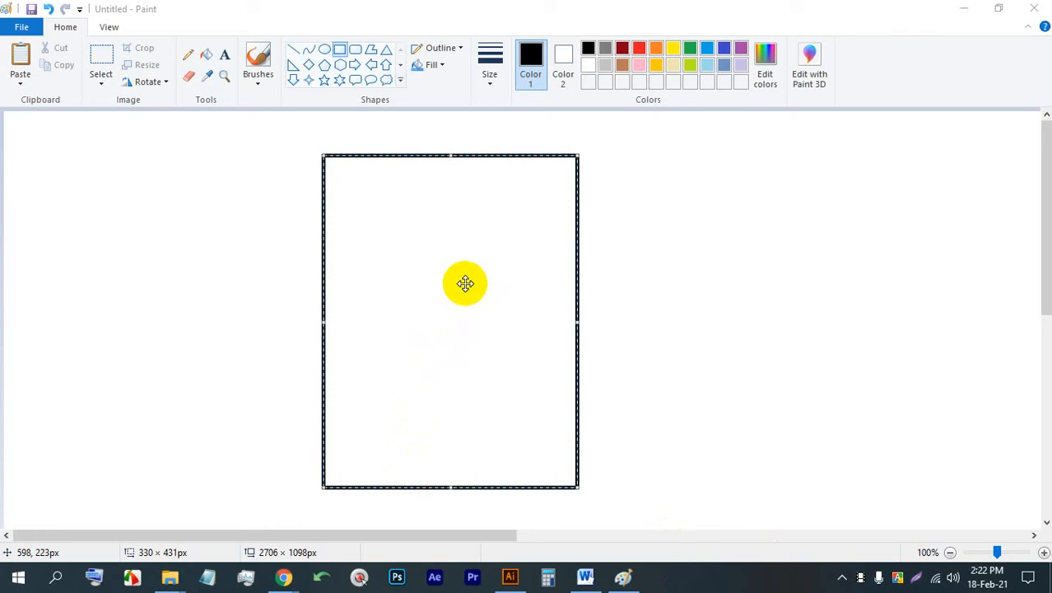
# - Nudge the page rectangle slightly and handwrite "15pt" beside it with the Pencil
pyautogui.moveTo(465, 286)
pyautogui.mouseDown()
pyautogui.moveTo(775, 275)
pyautogui.moveTo(517, 305)
pyautogui.moveTo(446, 284)
pyautogui.mouseUp()
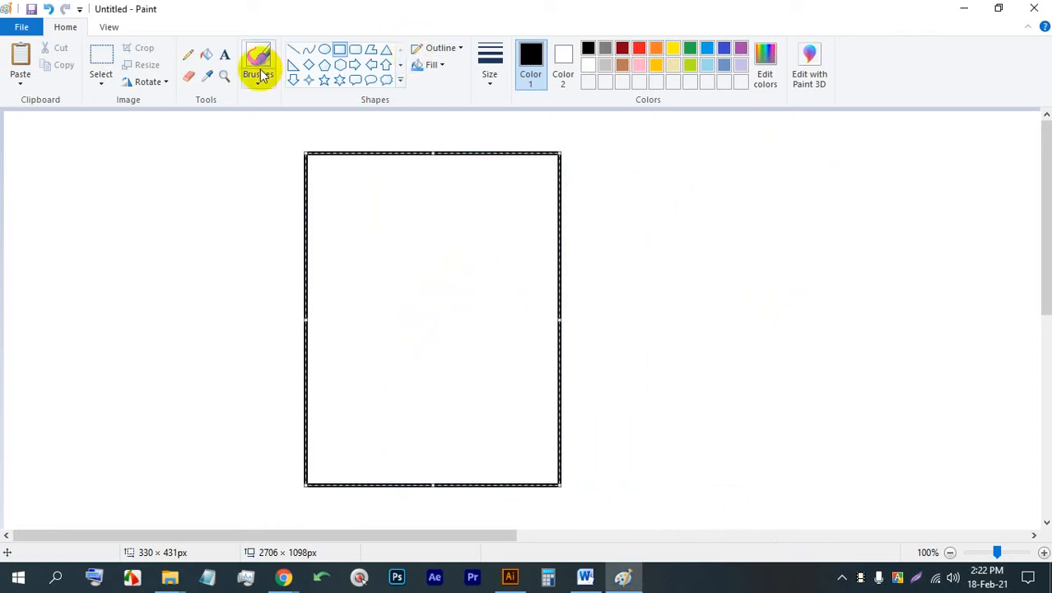
pyautogui.click(188, 54)
pyautogui.moveTo(593, 207)
pyautogui.mouseDown()
pyautogui.moveTo(595, 247)
pyautogui.moveTo(596, 218)
pyautogui.moveTo(615, 267)
pyautogui.mouseUp()
pyautogui.moveTo(644, 197)
pyautogui.mouseDown()
pyautogui.moveTo(655, 193)
pyautogui.moveTo(641, 219)
pyautogui.mouseUp()
pyautogui.moveTo(677, 182); pyautogui.dragTo(696, 232)
pyautogui.moveTo(657, 206); pyautogui.dragTo(704, 179)
# - Handwrite "30pt" below the "15pt" note, circle both notes, and underline "30pt" with several strokes
pyautogui.moveTo(619, 334)
pyautogui.mouseDown()
pyautogui.moveTo(634, 311)
pyautogui.moveTo(651, 346)
pyautogui.moveTo(641, 365)
pyautogui.mouseUp()
pyautogui.moveTo(690, 321); pyautogui.dragTo(681, 322)
pyautogui.moveTo(707, 296); pyautogui.dragTo(709, 319)
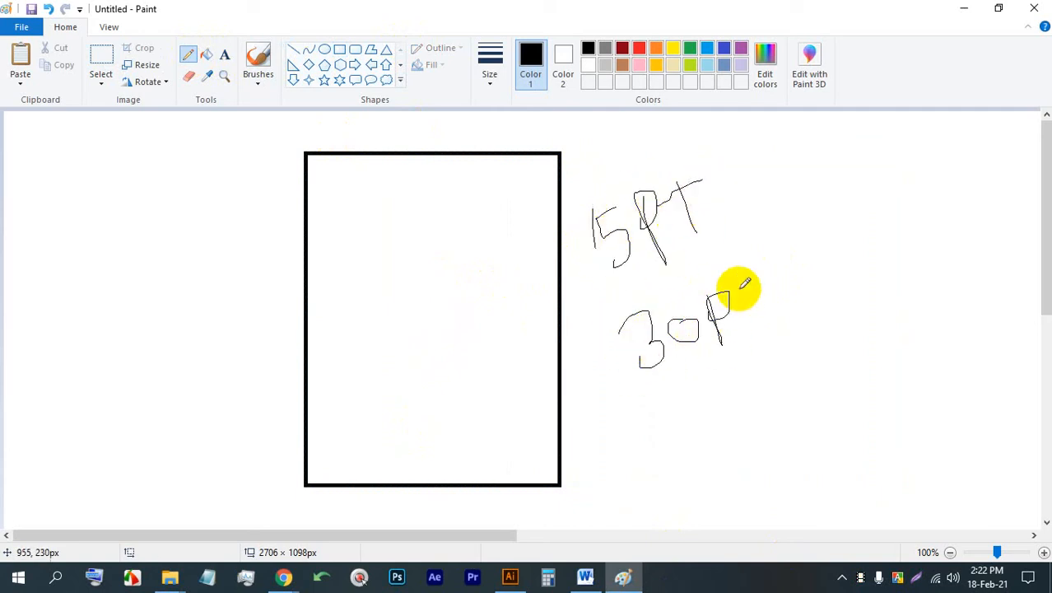
pyautogui.moveTo(748, 252); pyautogui.dragTo(810, 332)
pyautogui.moveTo(751, 302); pyautogui.dragTo(764, 287)
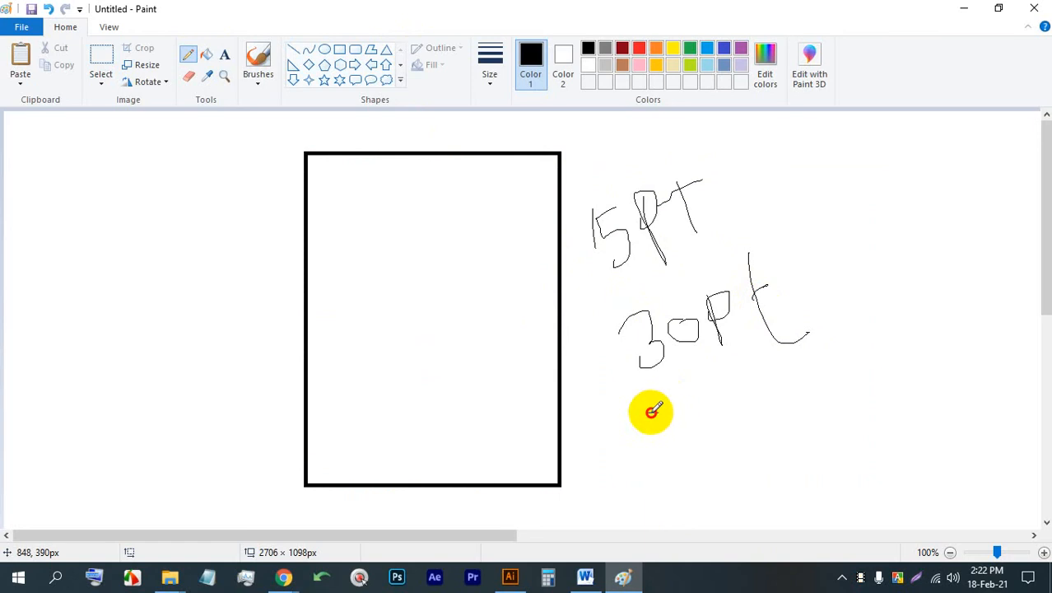
pyautogui.moveTo(651, 410)
pyautogui.mouseDown()
pyautogui.moveTo(846, 307)
pyautogui.moveTo(616, 288)
pyautogui.moveTo(643, 413)
pyautogui.moveTo(762, 321)
pyautogui.mouseUp()
pyautogui.moveTo(707, 167)
pyautogui.mouseDown()
pyautogui.moveTo(670, 273)
pyautogui.moveTo(664, 162)
pyautogui.mouseUp()
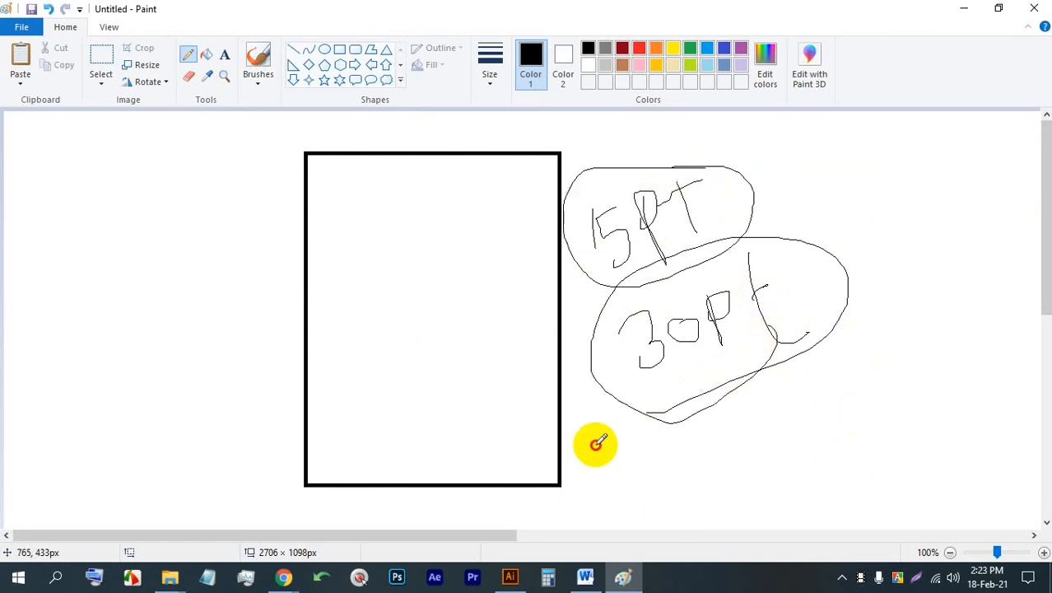
pyautogui.moveTo(599, 440)
pyautogui.mouseDown()
pyautogui.moveTo(786, 353)
pyautogui.moveTo(588, 443)
pyautogui.moveTo(719, 376)
pyautogui.mouseUp()
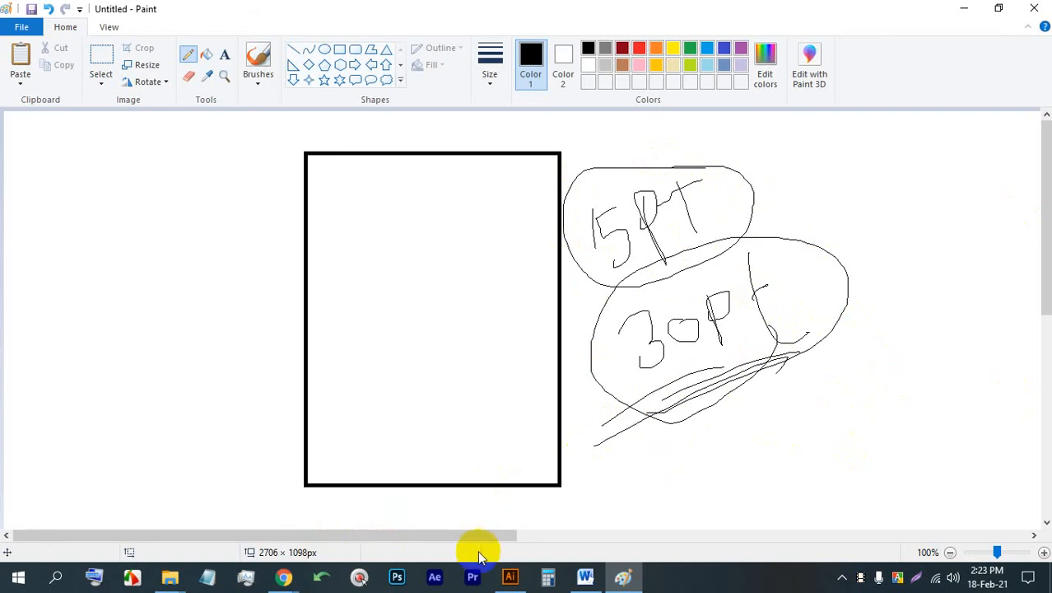
# - Return to the letterhead image results in Chrome and preview the Web Design Blog, UPrinting and Behance samples
pyautogui.click(510, 576)
pyautogui.moveTo(284, 574)
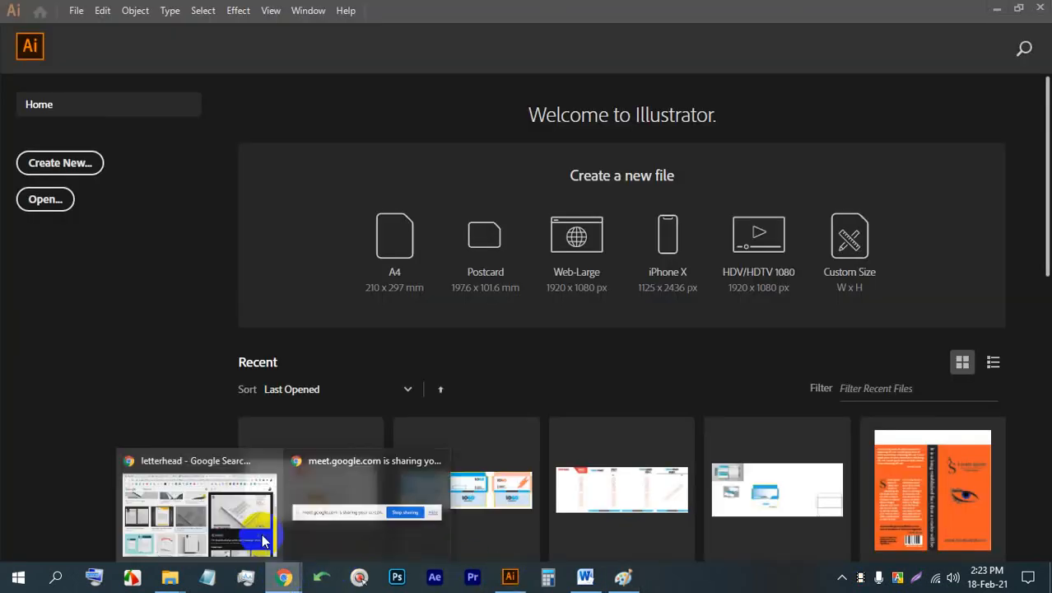
pyautogui.click(259, 519)
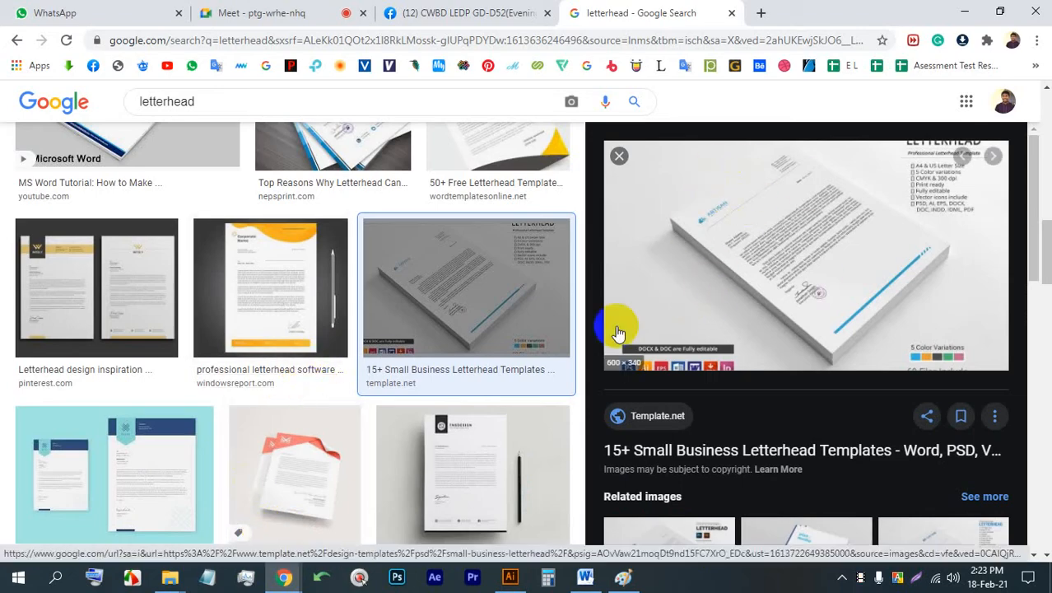
pyautogui.scroll(-2, 461, 325)
pyautogui.click(455, 303)
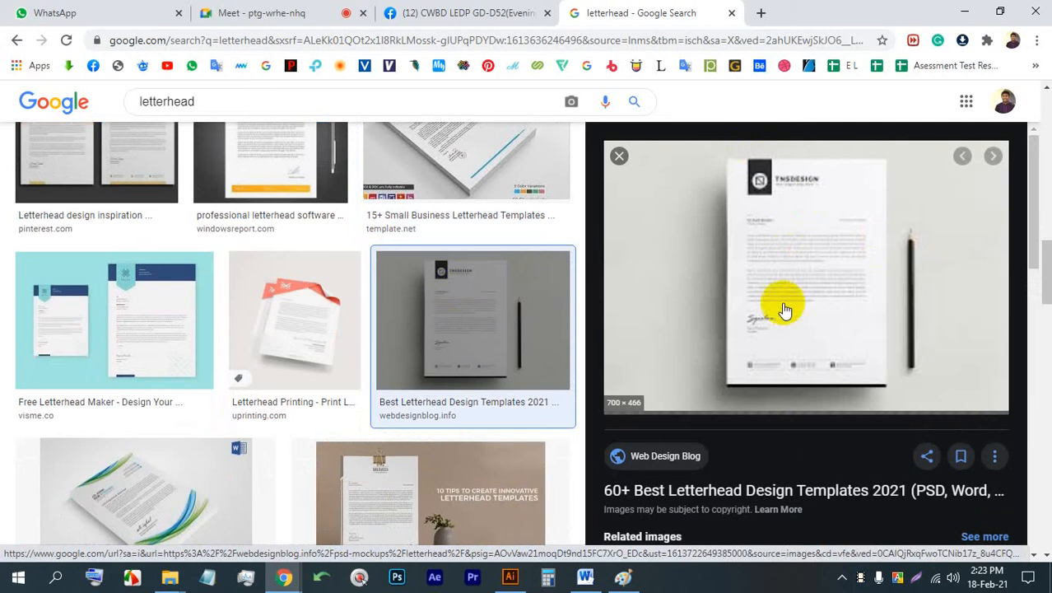
pyautogui.click(317, 314)
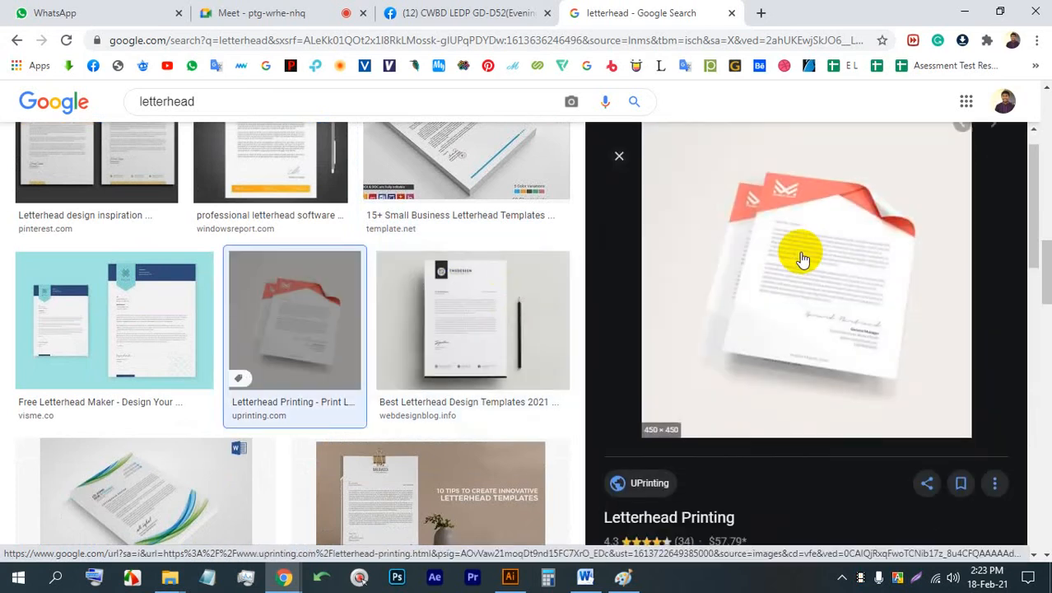
pyautogui.scroll(-4, 448, 296)
pyautogui.scroll(-2, 481, 291)
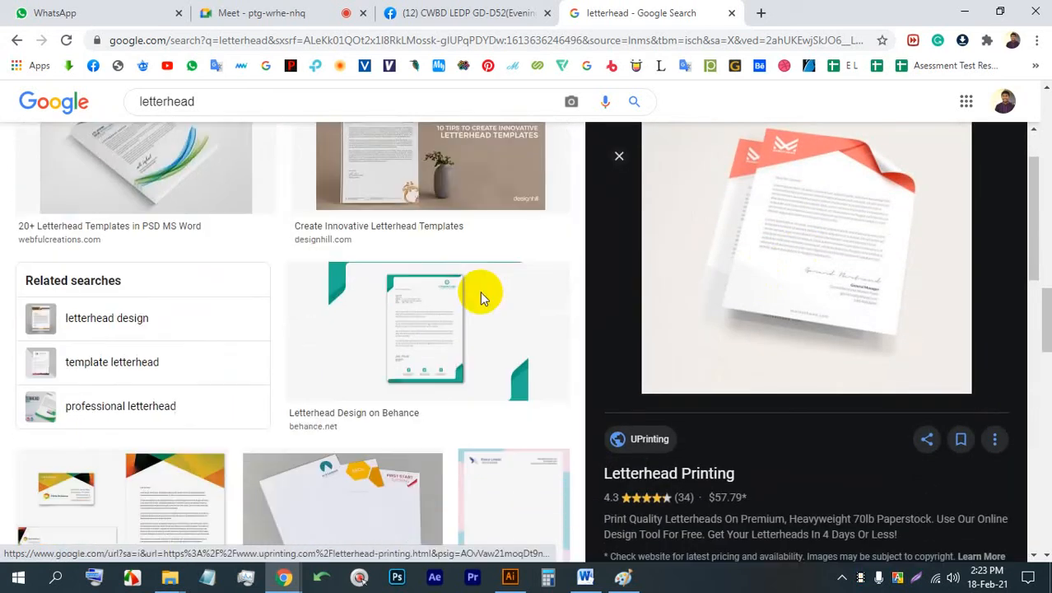
pyautogui.click(437, 188)
pyautogui.scroll(-2, 404, 296)
pyautogui.scroll(-5, 404, 296)
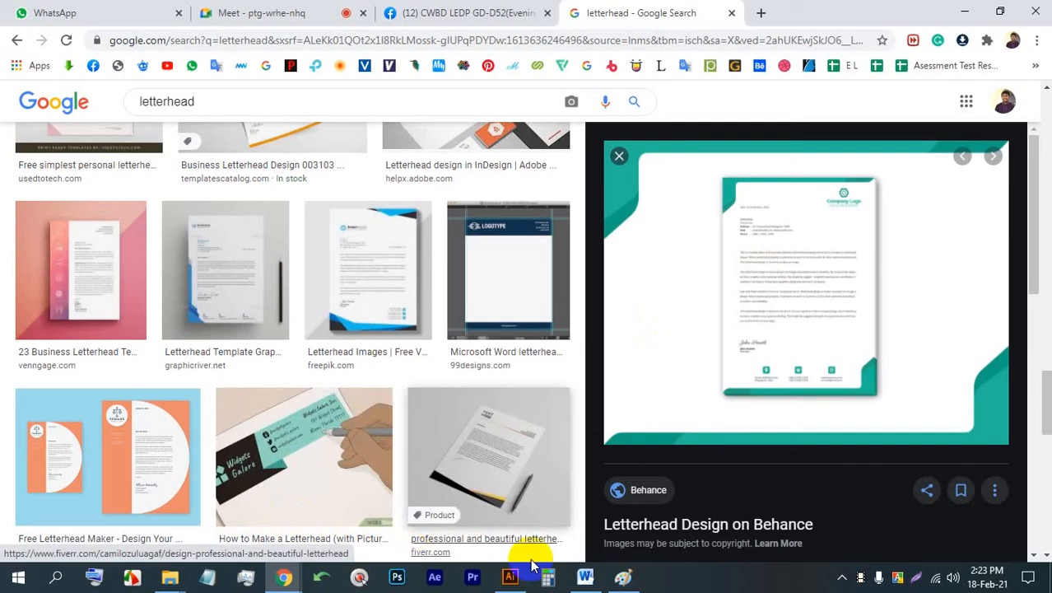
# - Switch to Illustrator and create a Letter document, 8.5 × 11 in portrait, with 2 artboards, 0.125 in bleed, CMYK color and 300 ppi
pyautogui.click(511, 579)
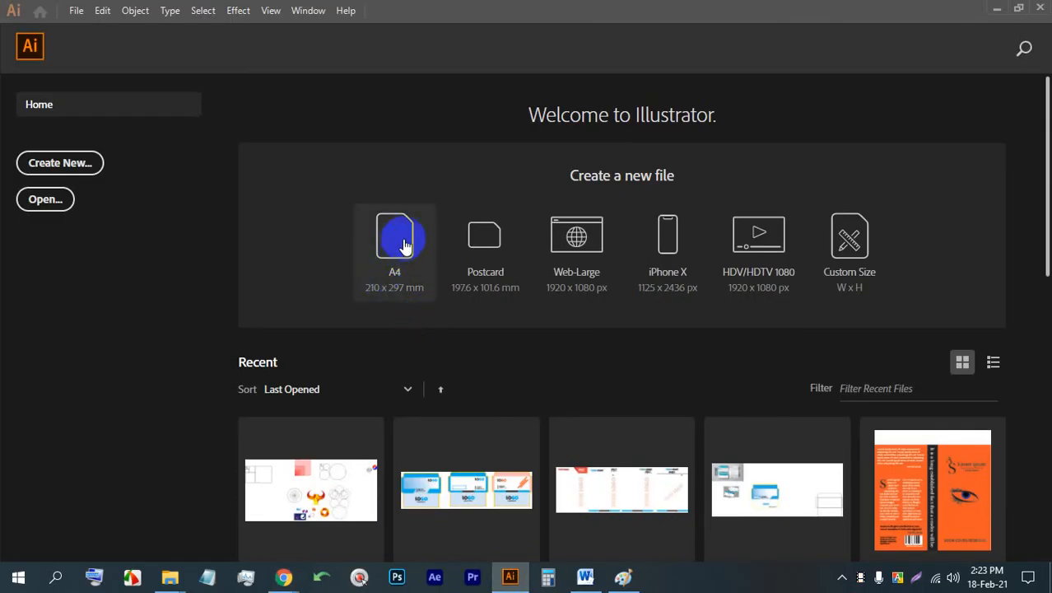
pyautogui.click(75, 11)
pyautogui.click(97, 26)
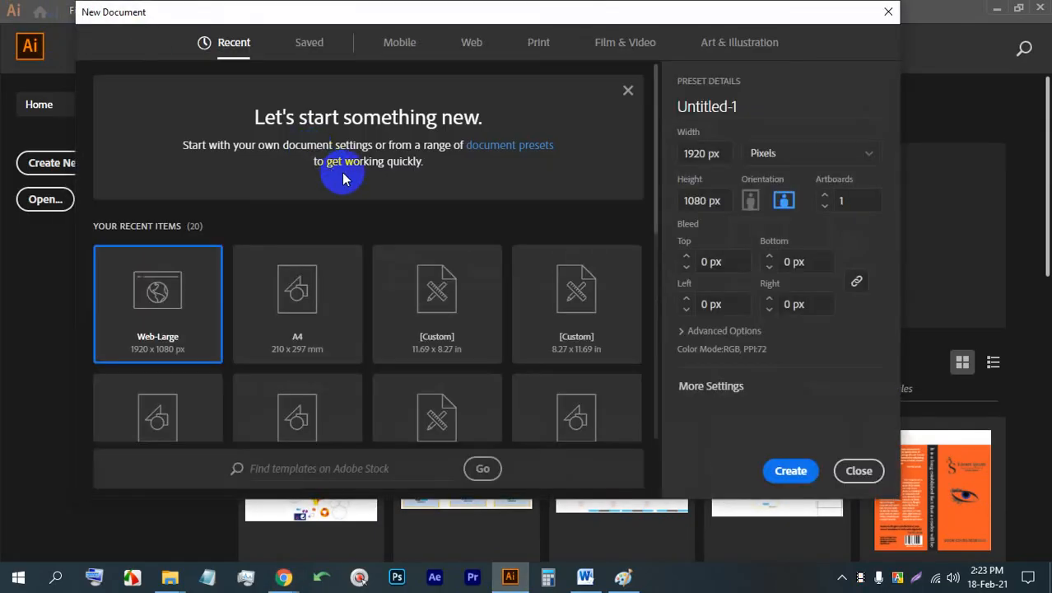
pyautogui.scroll(-3, 423, 305)
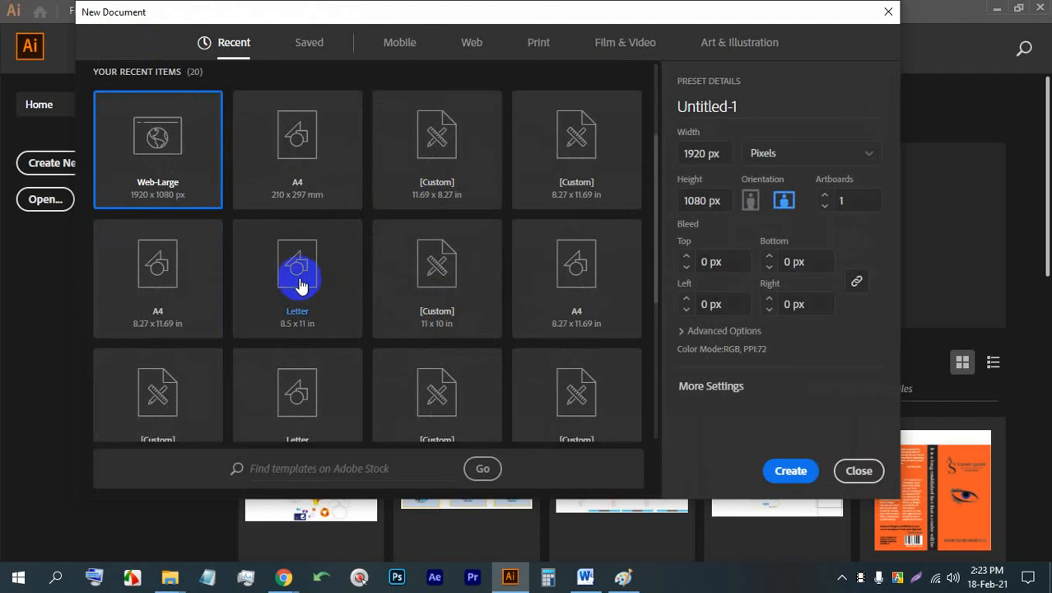
pyautogui.click(300, 284)
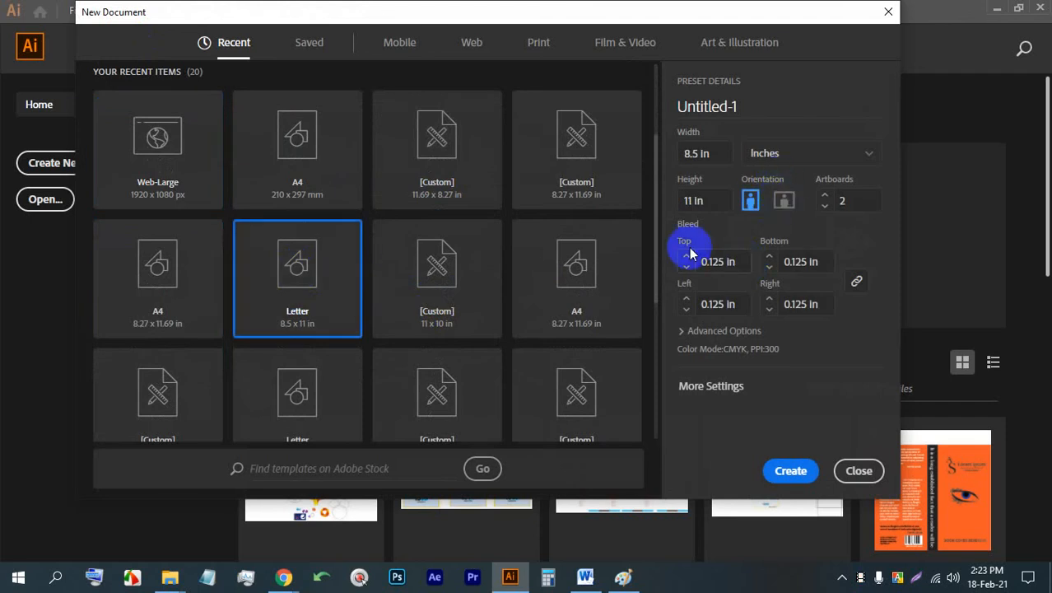
pyautogui.click(723, 331)
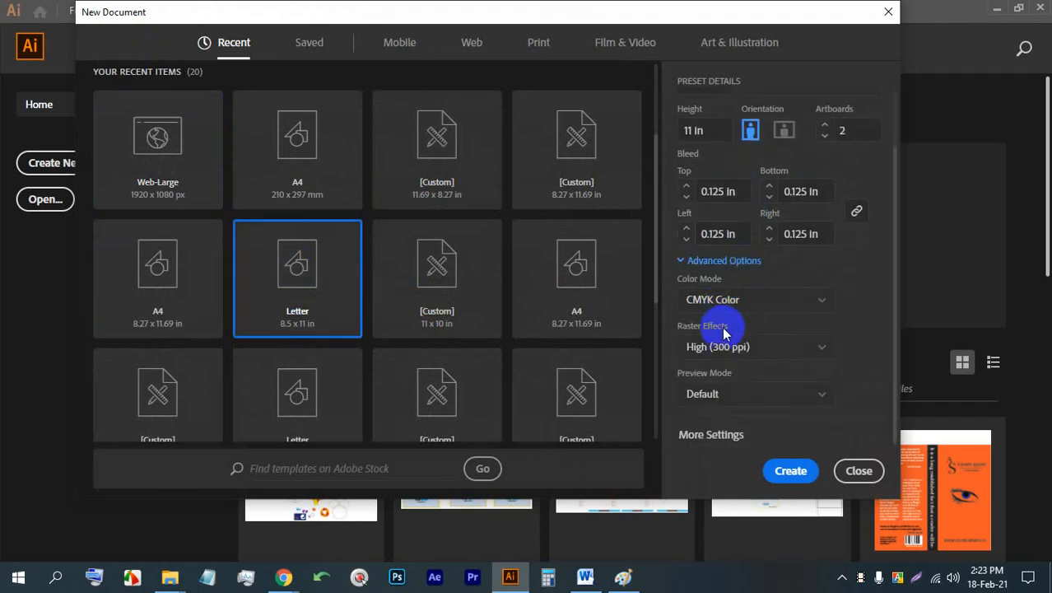
pyautogui.click(792, 471)
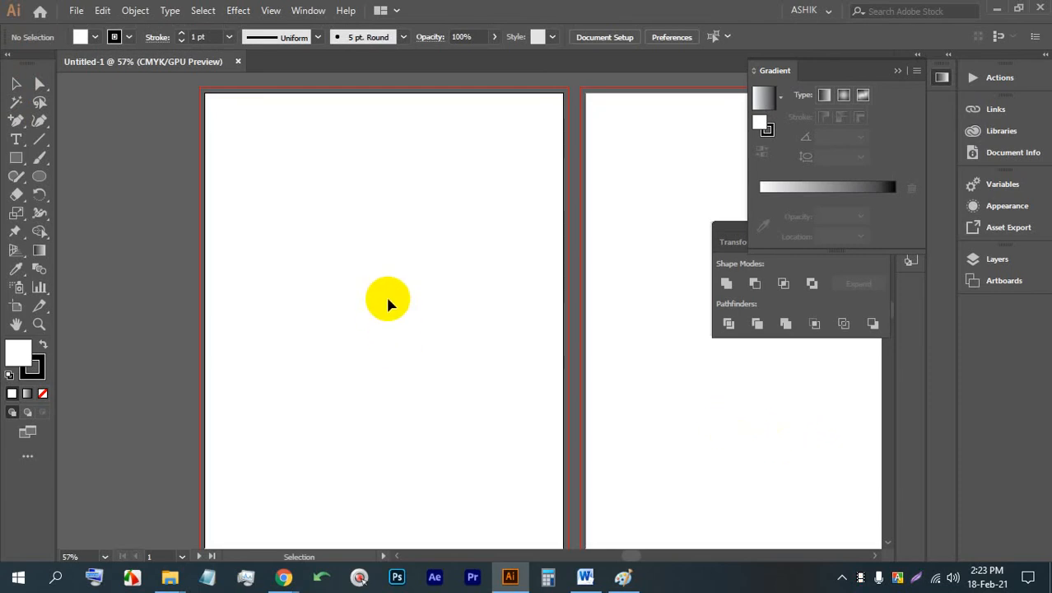
# - Create a Letter document, 8.5 × 11 in, with 1 artboard and 0.125 in bleed, and close the two-artboard document
pyautogui.hotkey('ctrl', 'n')
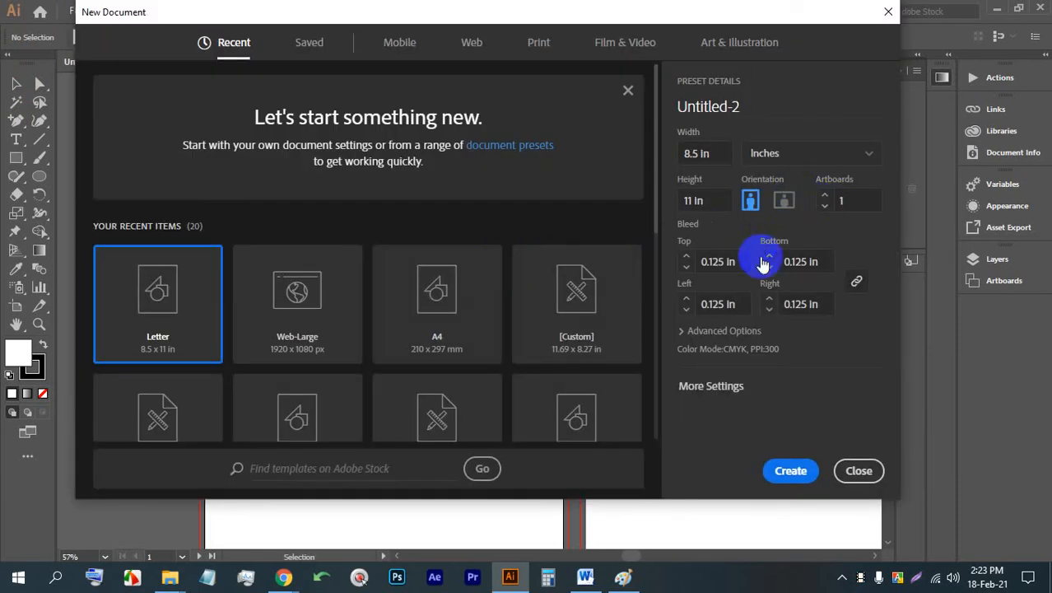
pyautogui.click(783, 471)
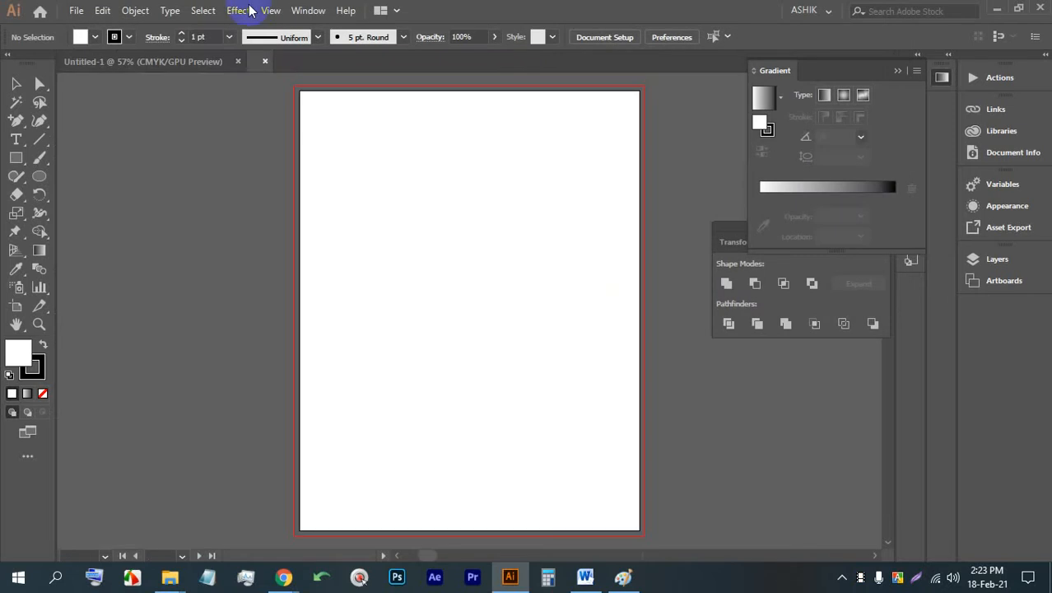
pyautogui.click(238, 61)
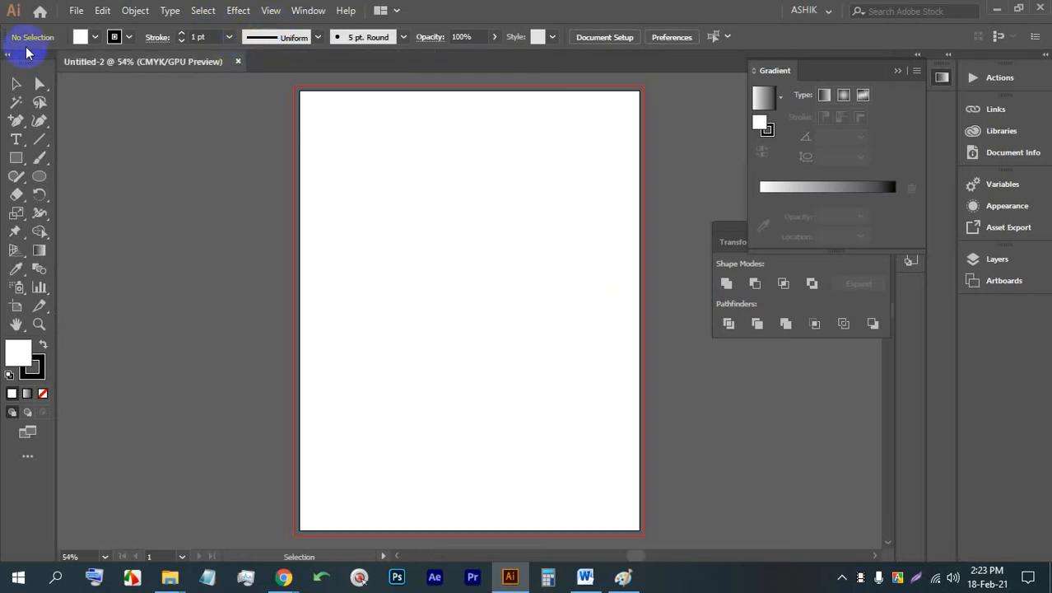
# - Draw a rectangle covering the whole artboard with the Rectangle tool
pyautogui.click(15, 157)
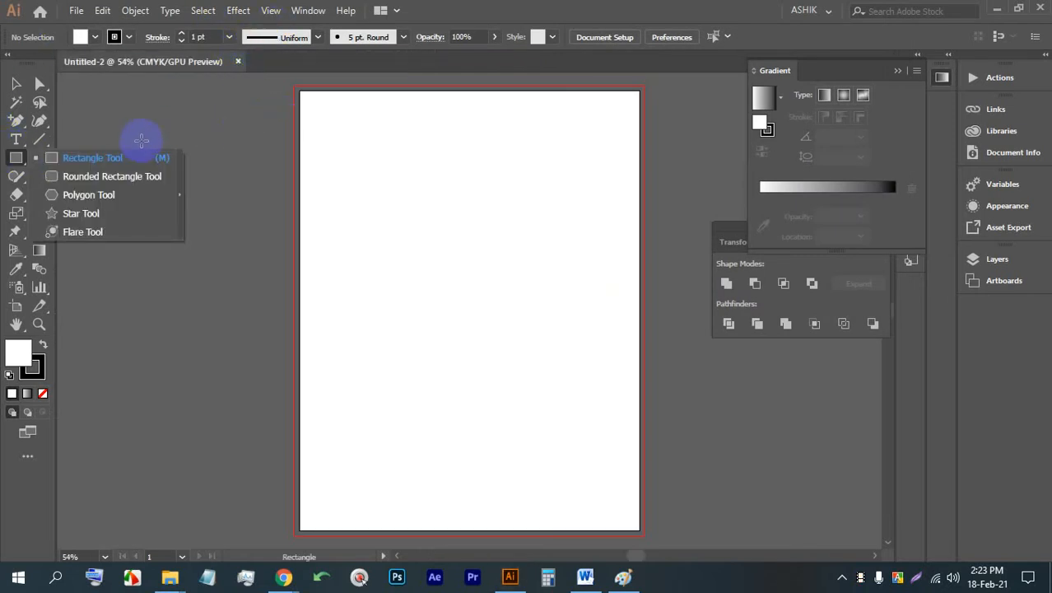
pyautogui.click(138, 153)
pyautogui.moveTo(301, 89)
pyautogui.mouseDown()
pyautogui.moveTo(419, 272)
pyautogui.moveTo(639, 530)
pyautogui.mouseUp()
# - Fill the page rectangle with the bright pink swatch and set its stroke to None
pyautogui.click(112, 40)
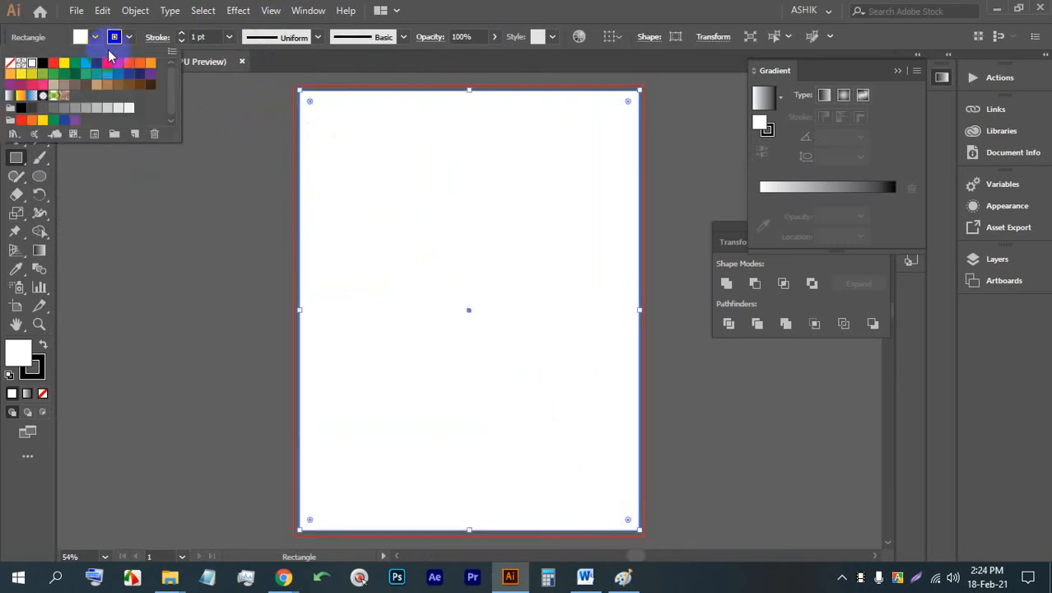
pyautogui.click(107, 63)
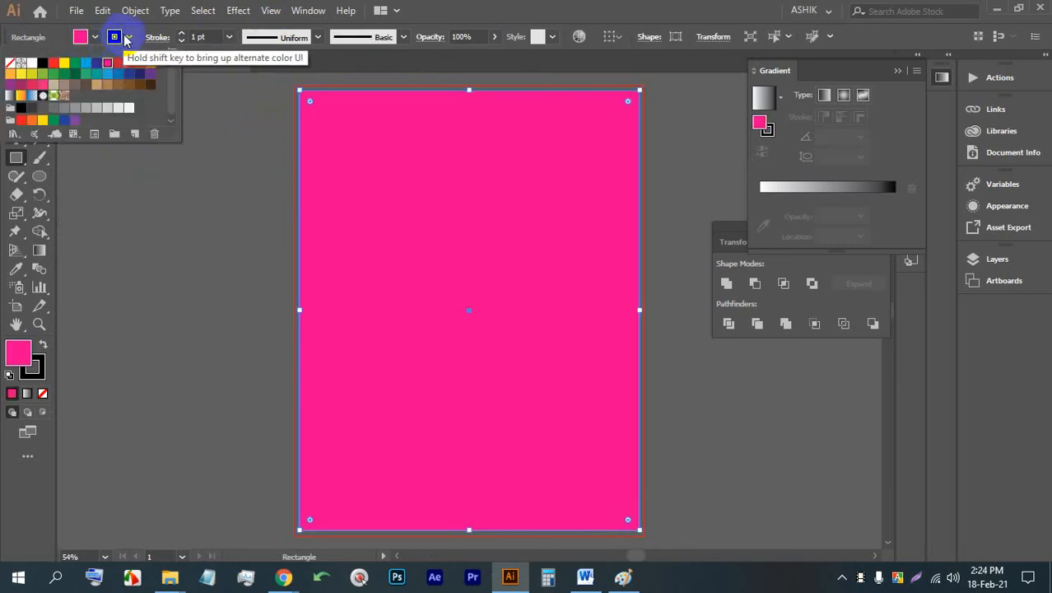
pyautogui.click(112, 37)
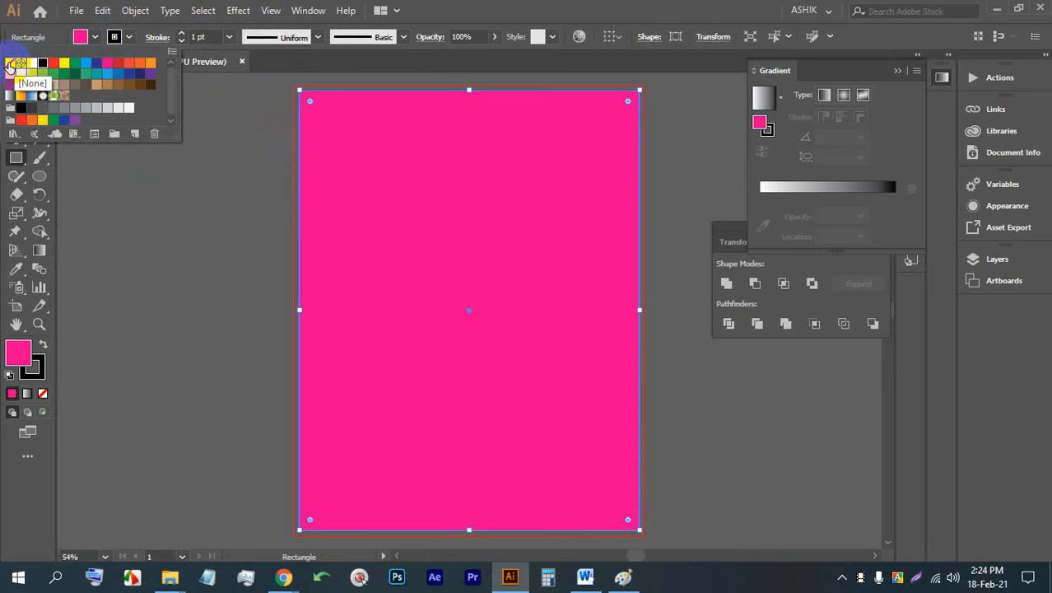
pyautogui.click(9, 65)
pyautogui.click(20, 84)
pyautogui.click(168, 169)
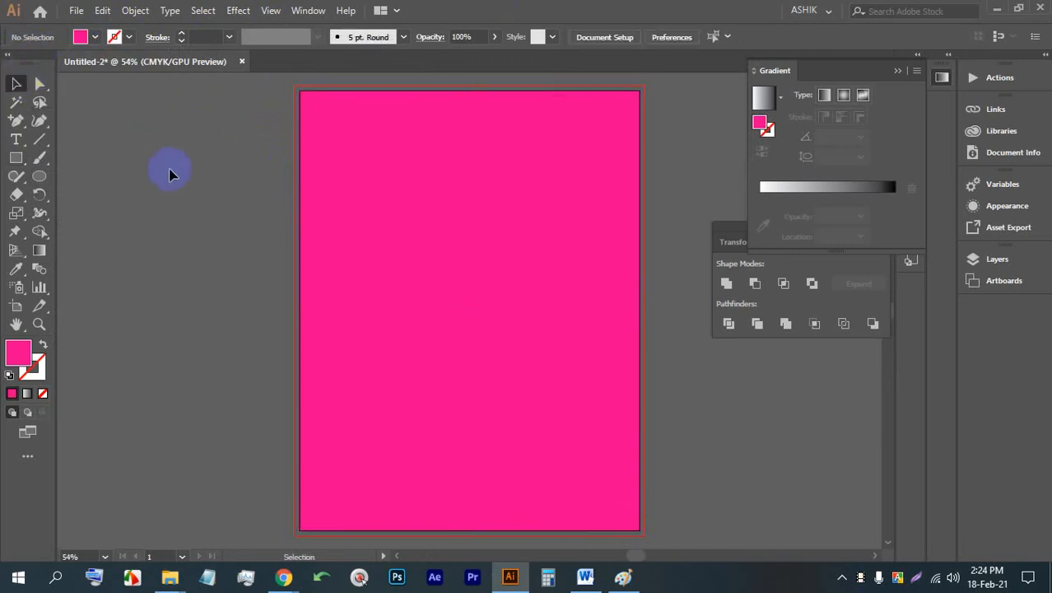
# - Offset the page rectangle's path by -0.375 in with miter joins and convert the inset path into guides
pyautogui.click(350, 193)
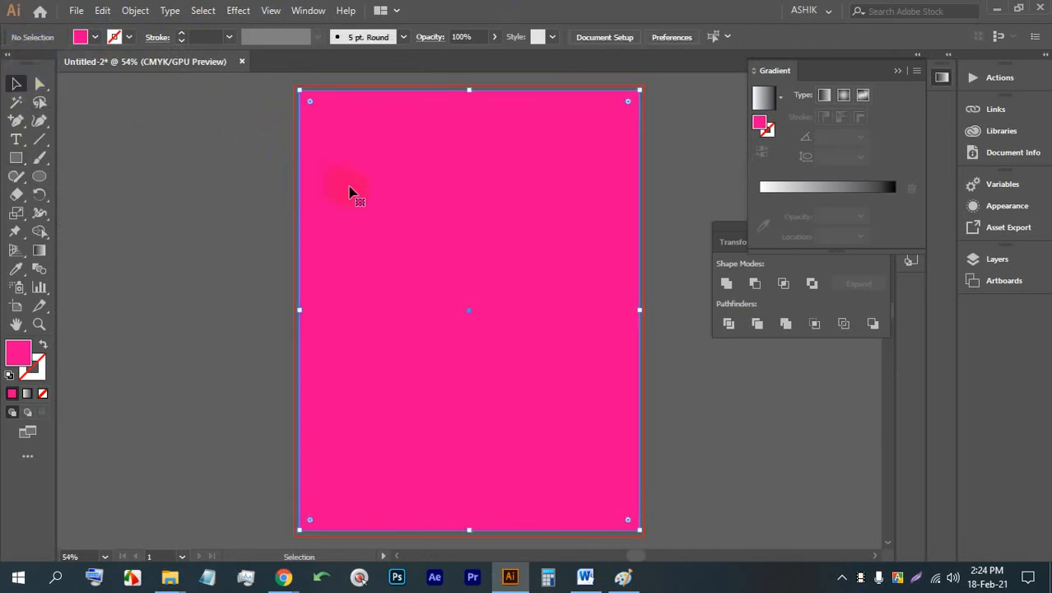
pyautogui.click(130, 11)
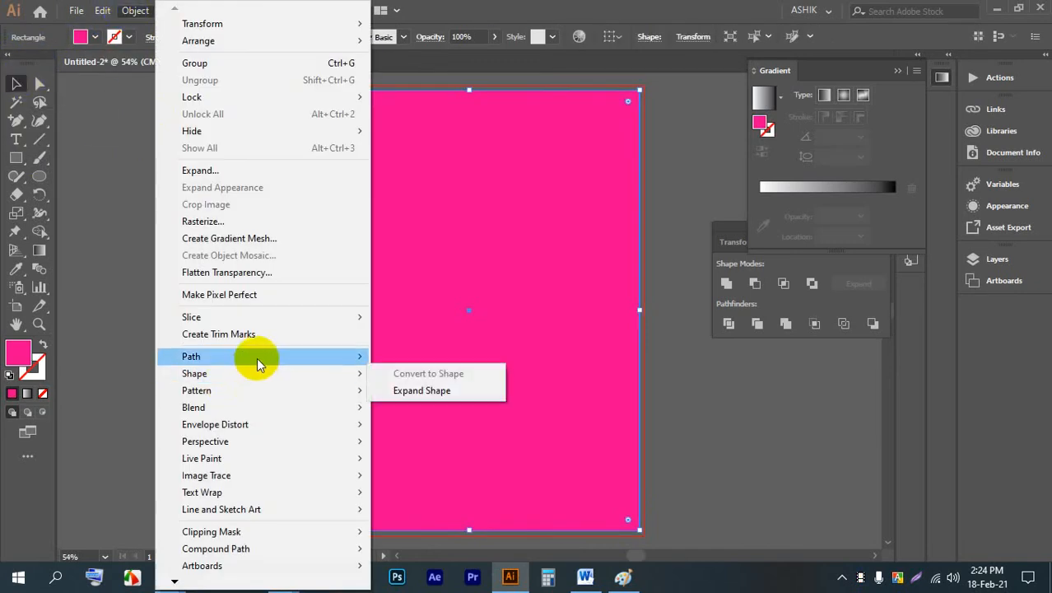
pyautogui.moveTo(257, 357)
pyautogui.click(478, 416)
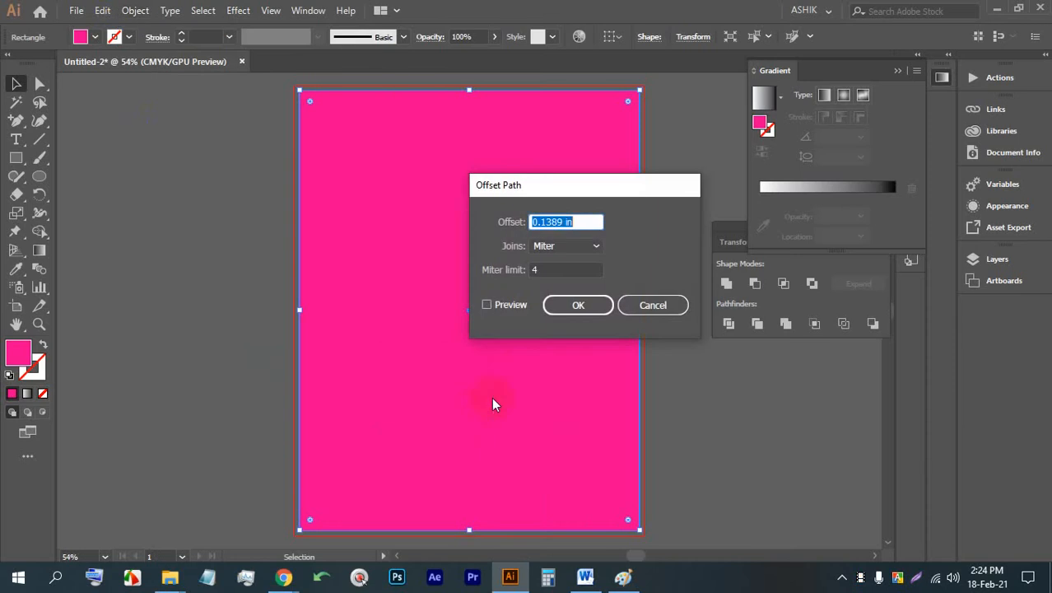
pyautogui.click(498, 304)
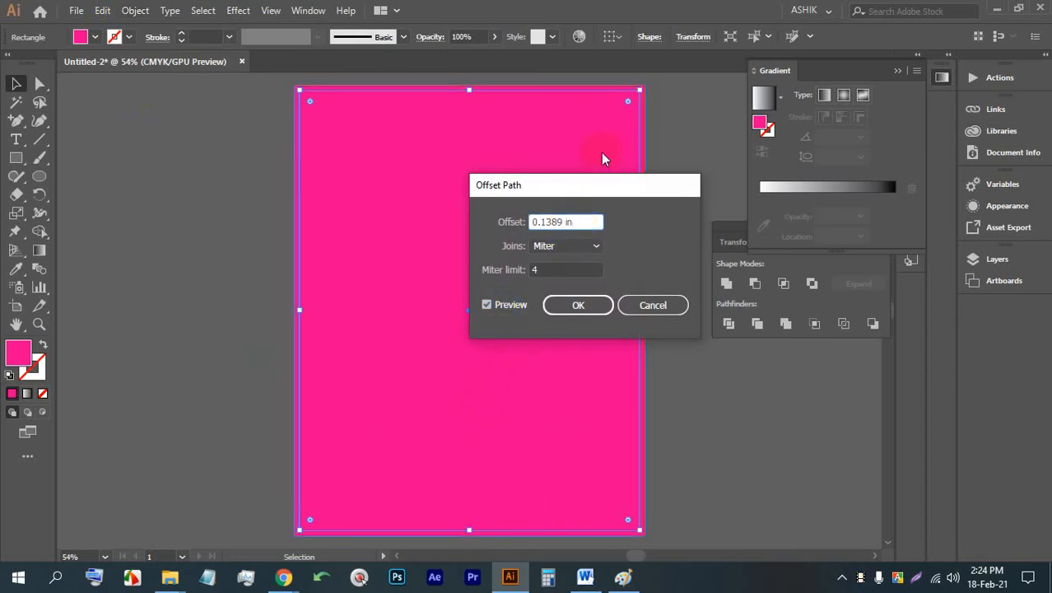
pyautogui.press('Down')
pyautogui.press('Down')
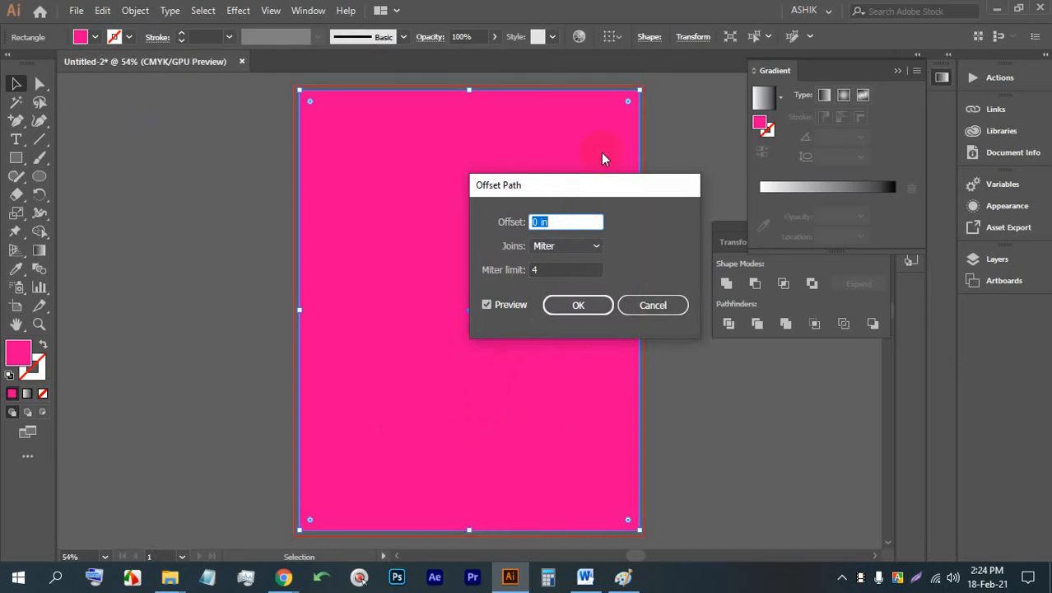
pyautogui.press('Down')
pyautogui.press('Down')
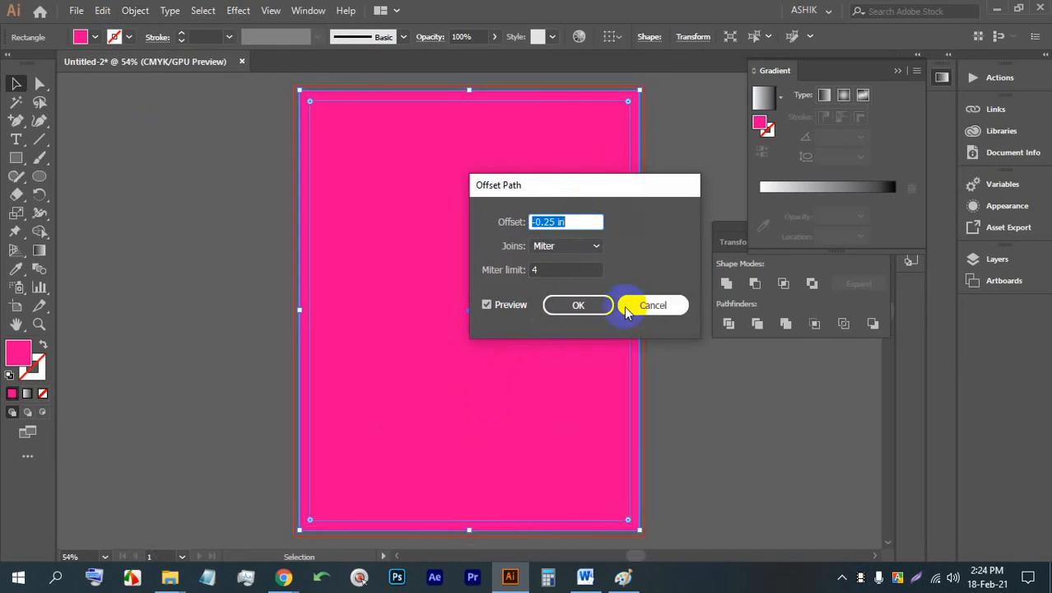
pyautogui.press('Down')
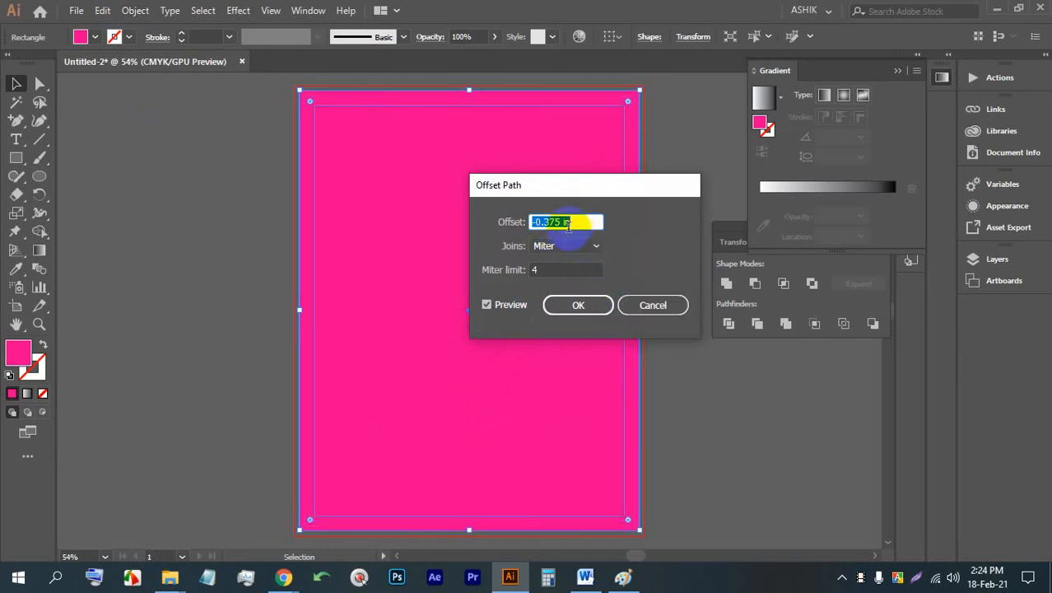
pyautogui.click(577, 306)
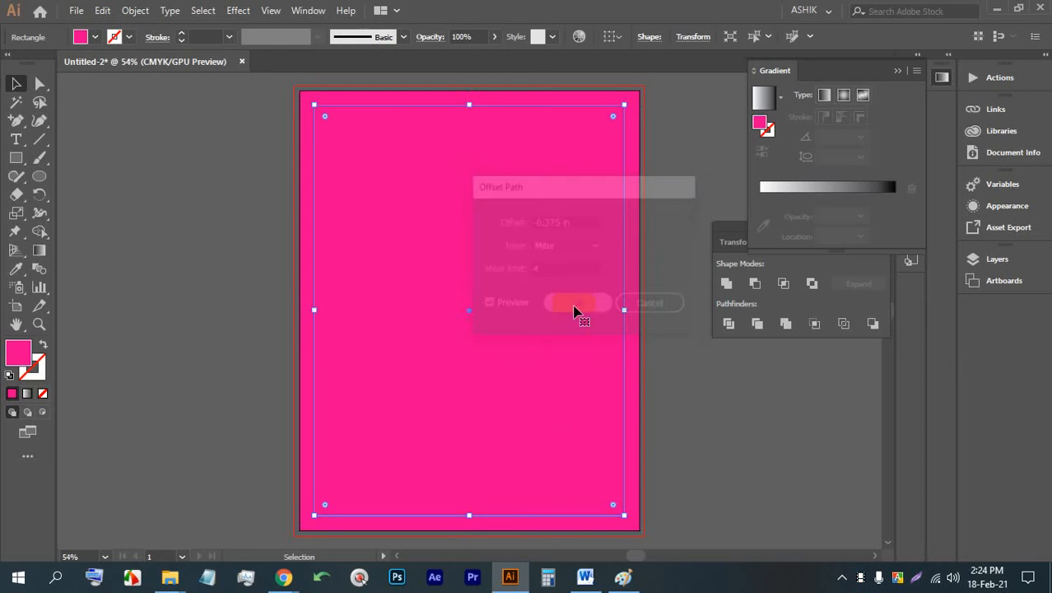
pyautogui.rightClick(568, 232)
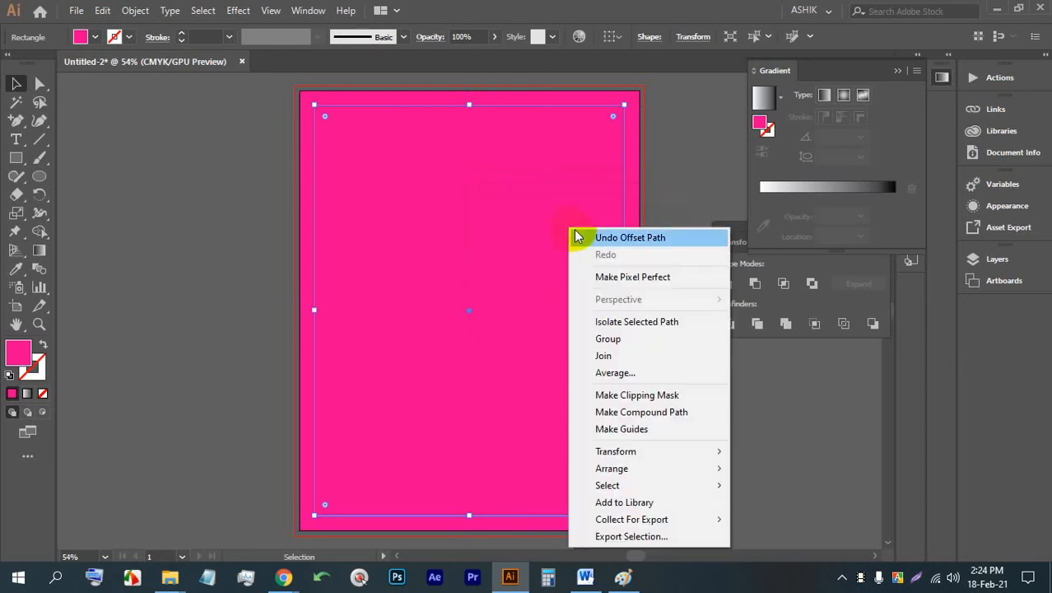
pyautogui.click(623, 430)
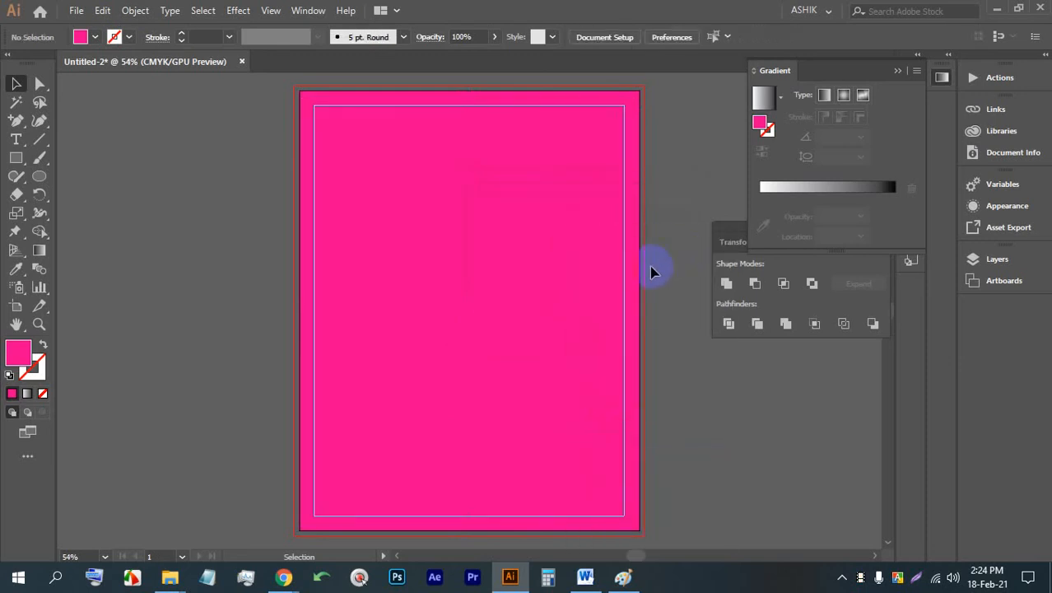
# - Change the page rectangle's fill to the white swatch and deselect it
pyautogui.click(638, 273)
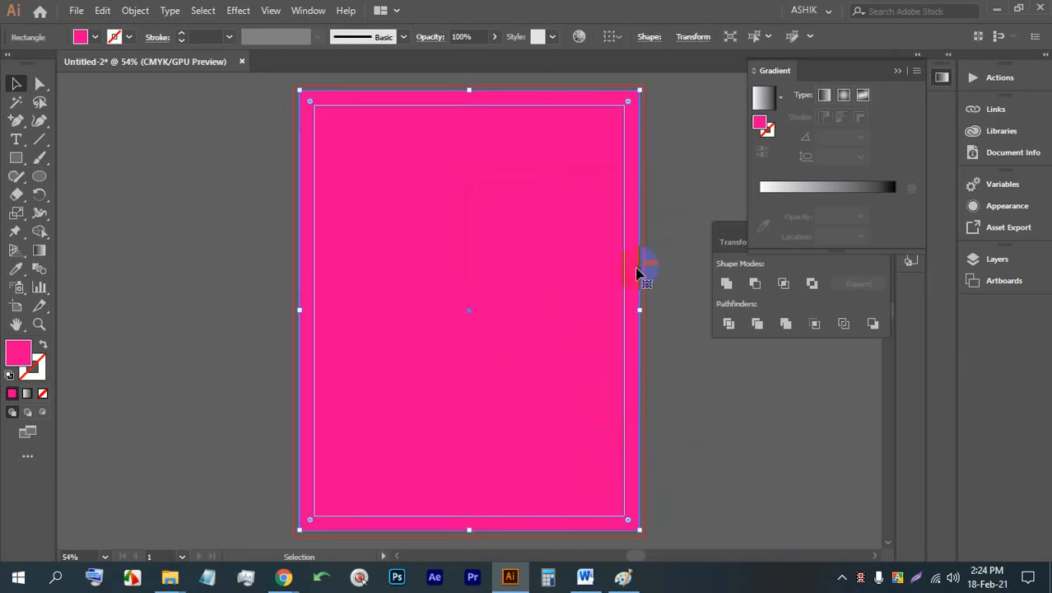
pyautogui.click(85, 39)
pyautogui.click(31, 64)
pyautogui.click(206, 298)
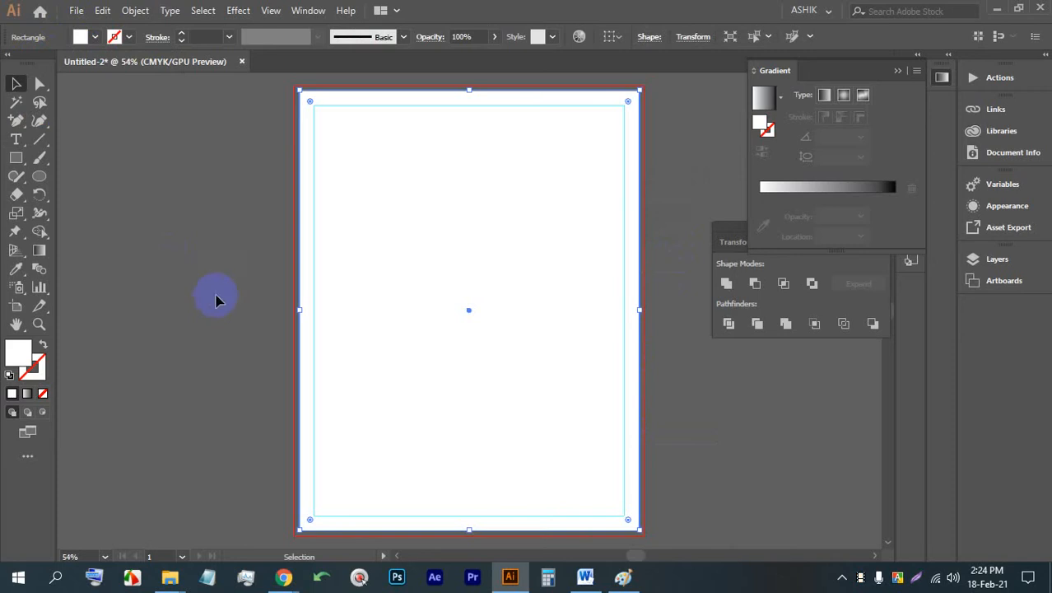
pyautogui.click(675, 196)
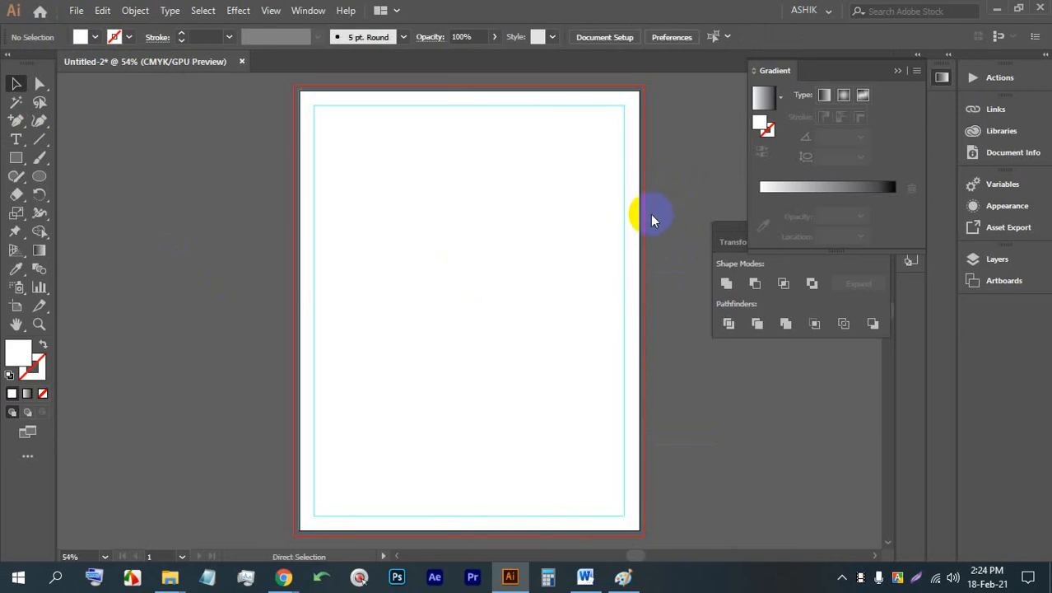
# - Save the document as Untitled-2.ai in a new folder named 27 inside folder 52 on drive E
pyautogui.hotkey('ctrl', 's')
pyautogui.click(173, 41)
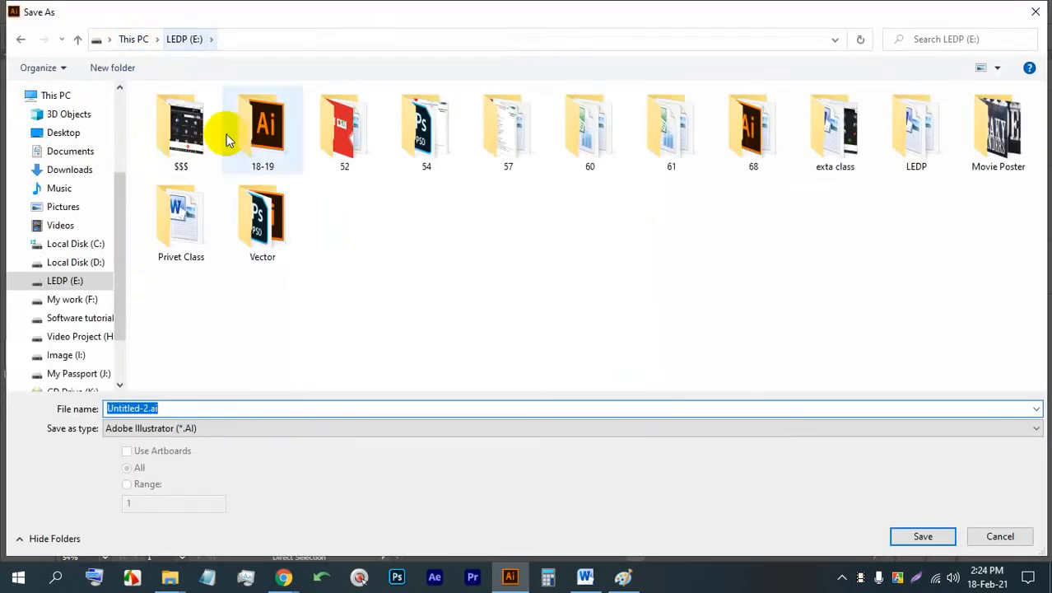
pyautogui.doubleClick(364, 122)
pyautogui.scroll(-3, 574, 330)
pyautogui.rightClick(687, 234)
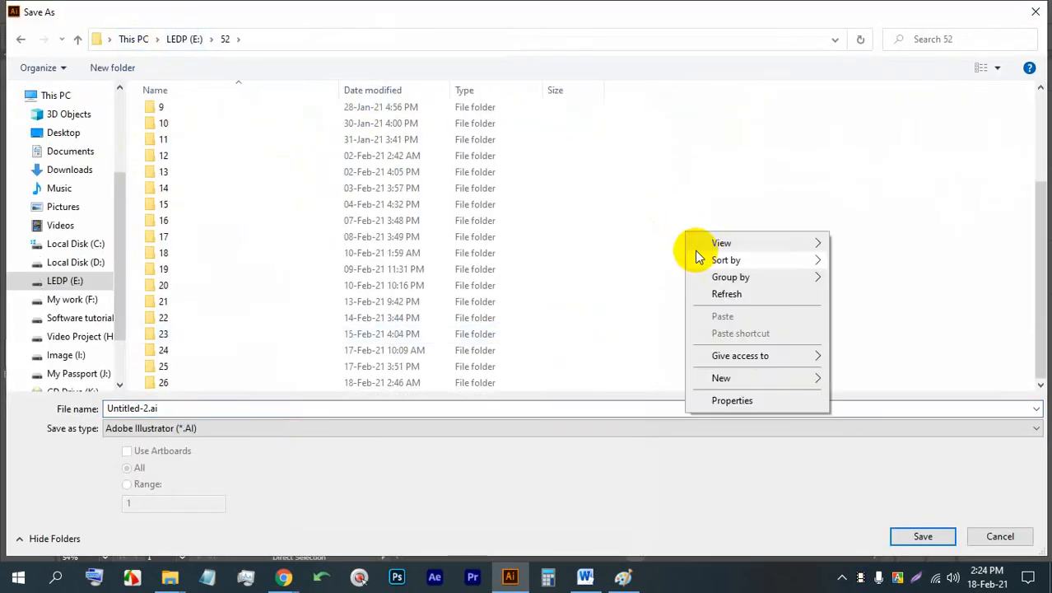
pyautogui.moveTo(830, 381)
pyautogui.click(579, 383)
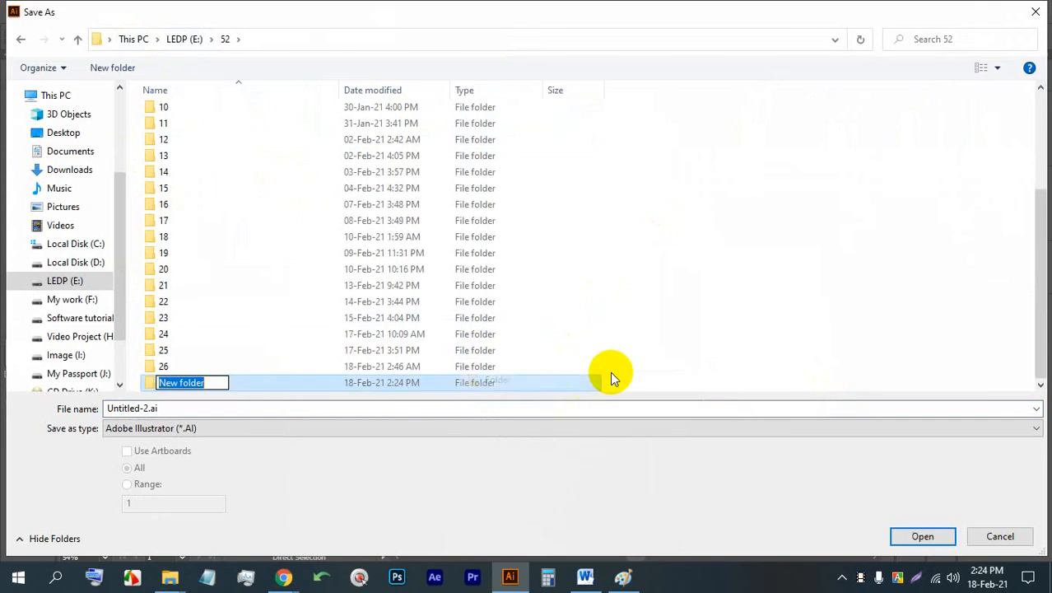
pyautogui.write('27')
pyautogui.press('Return')
pyautogui.press('Return')
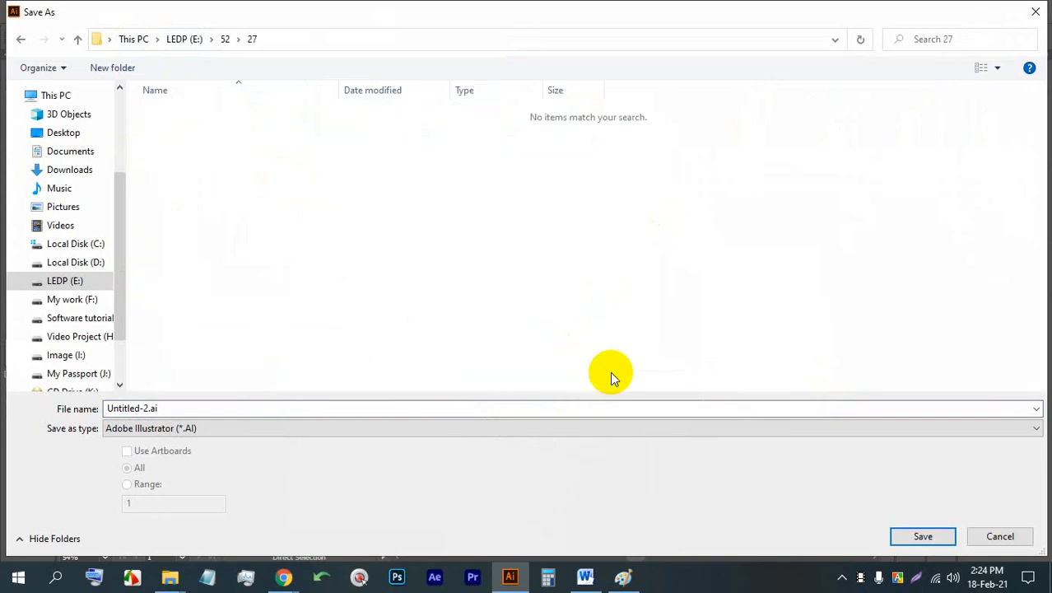
pyautogui.click(605, 402)
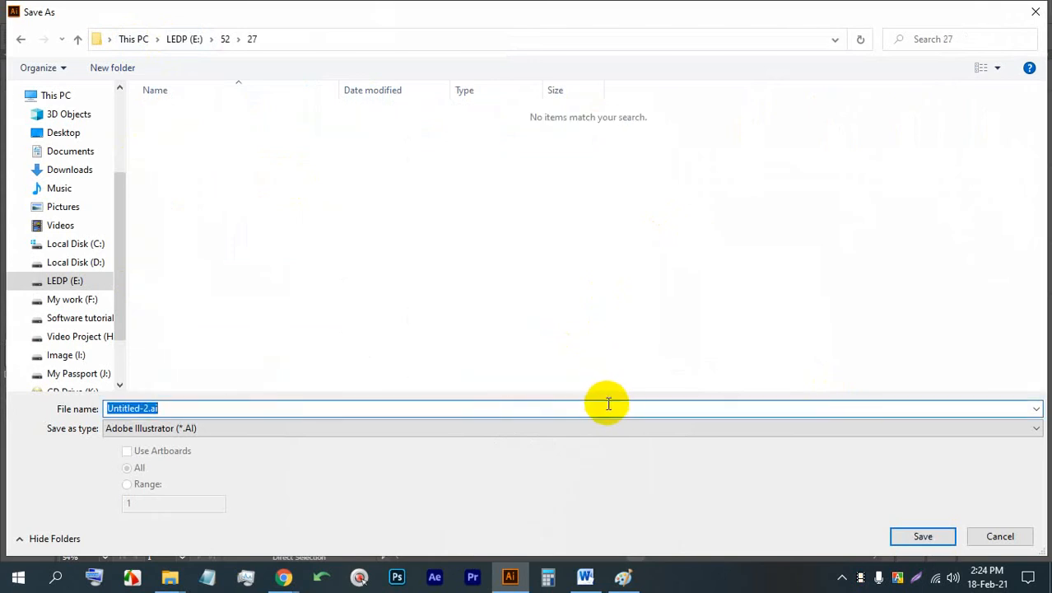
pyautogui.press('Return')
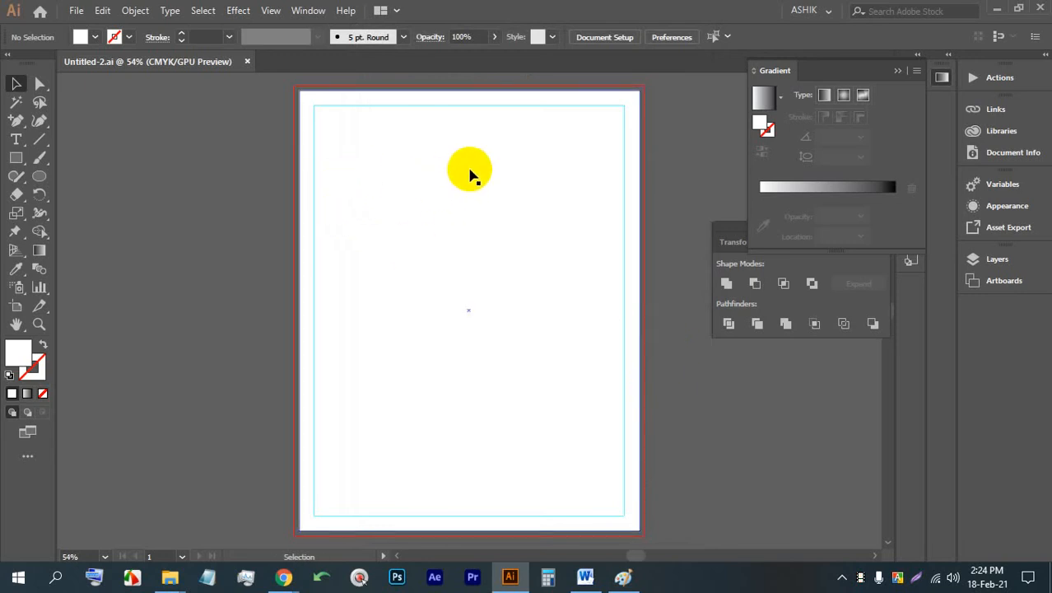
# - Draw a triangle with the Pen tool at the page's upper-right corner, about 1.17 in down the right edge and across the top edge
pyautogui.scroll(3, 646, 103)
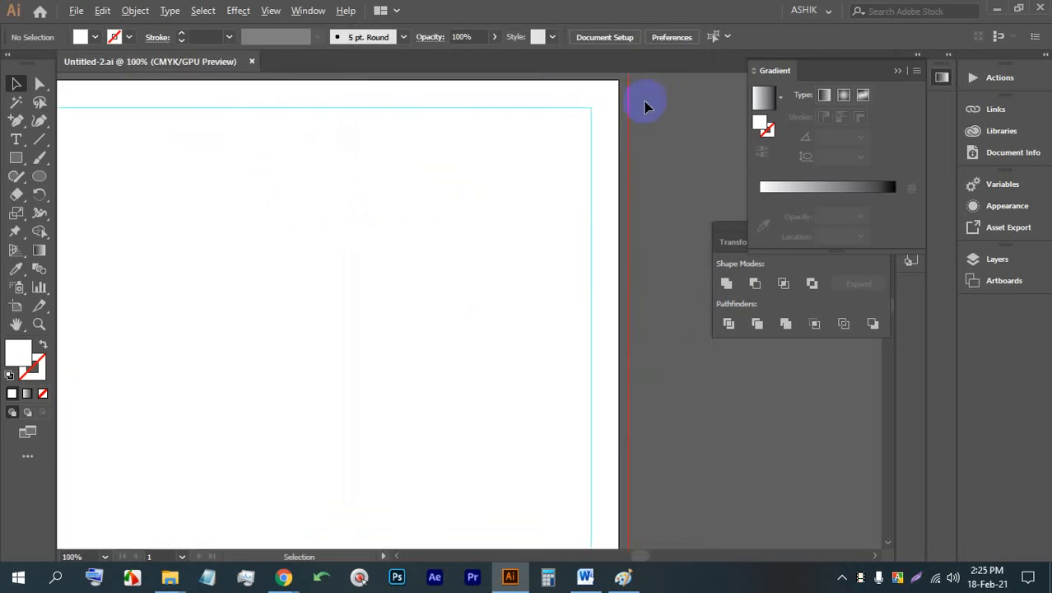
pyautogui.moveTo(571, 110); pyautogui.dragTo(601, 170)
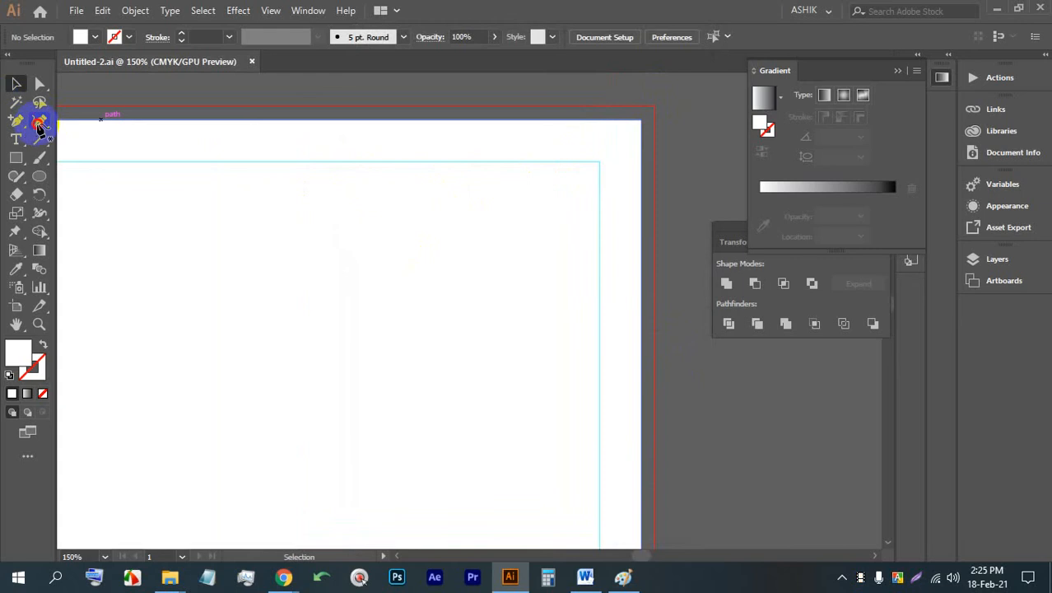
pyautogui.moveTo(38, 125); pyautogui.dragTo(104, 138)
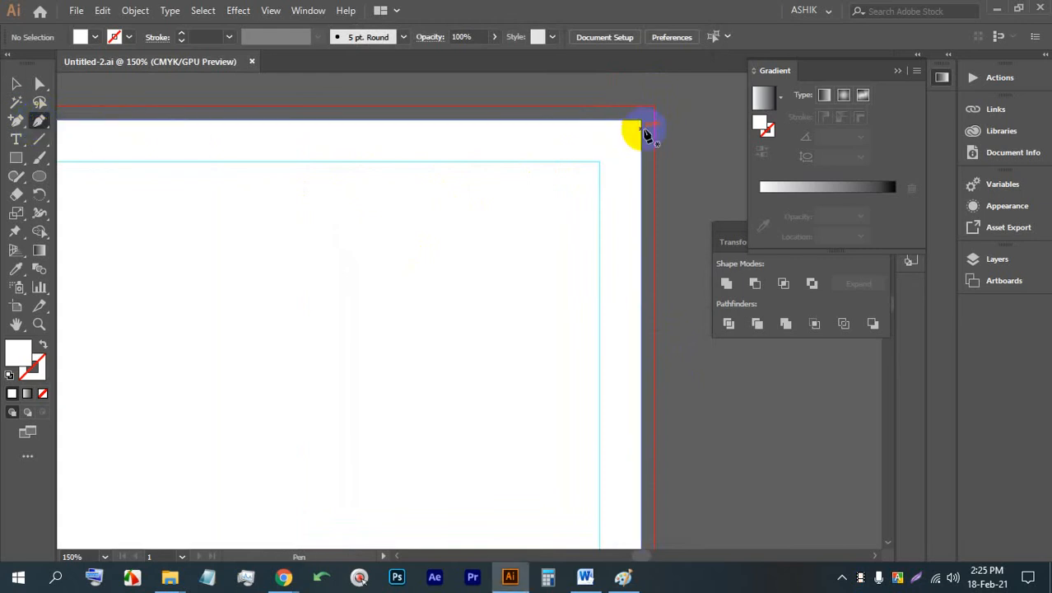
pyautogui.moveTo(641, 124); pyautogui.dragTo(640, 256)
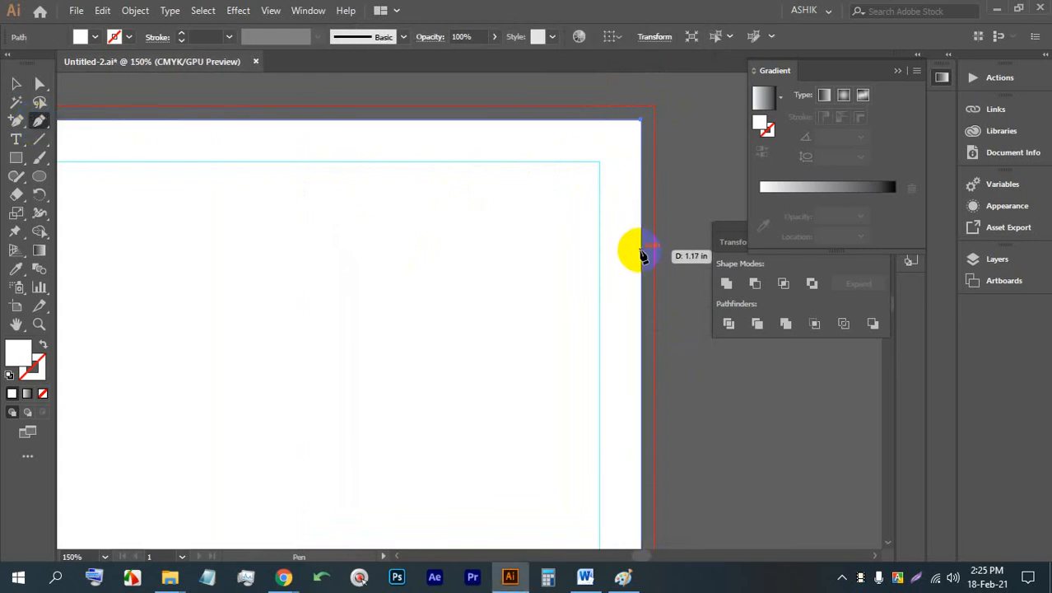
pyautogui.click(640, 249)
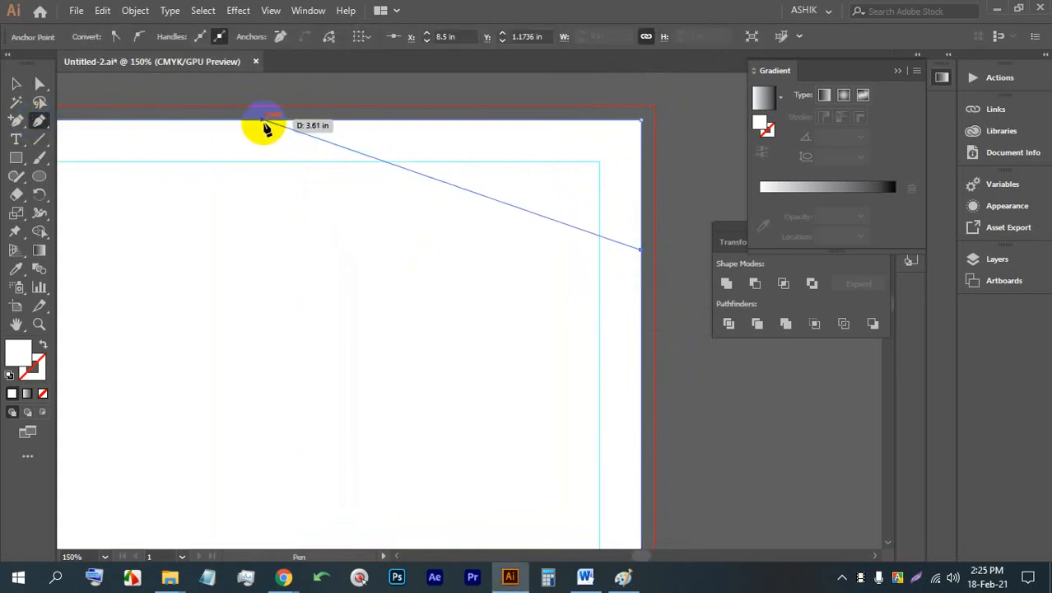
pyautogui.click(235, 122)
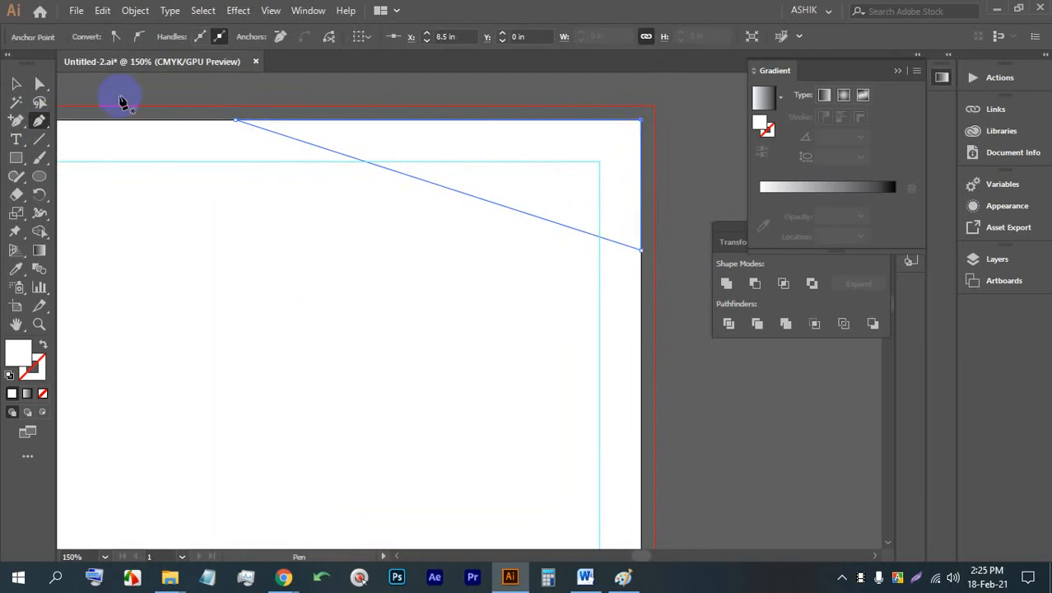
# - Set the corner triangle's fill to #212121 and deselect it
pyautogui.click(16, 83)
pyautogui.click(332, 141)
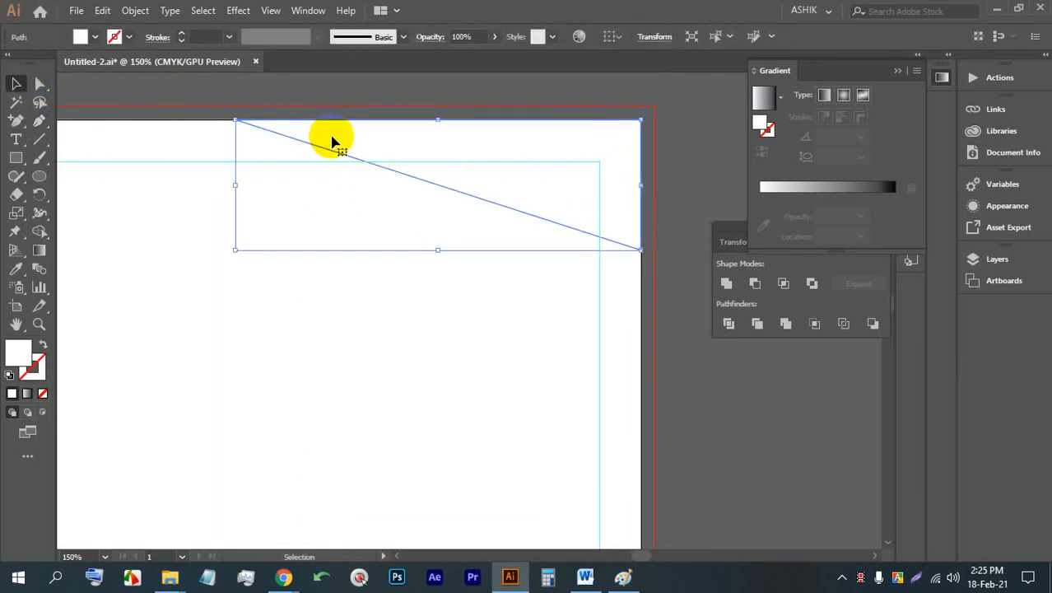
pyautogui.doubleClick(18, 353)
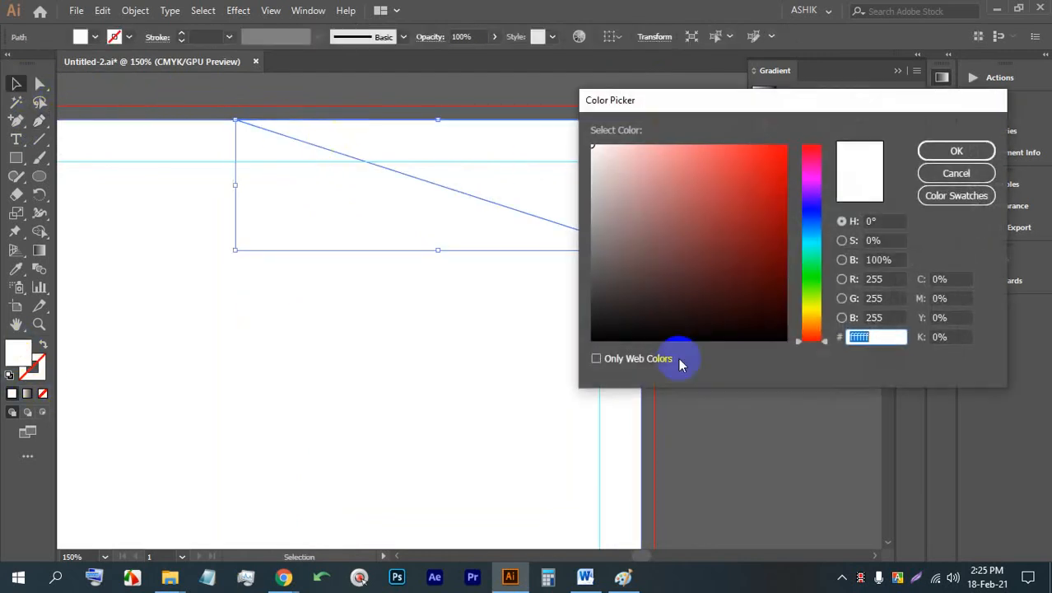
pyautogui.click(857, 344)
pyautogui.write('212121')
pyautogui.click(957, 150)
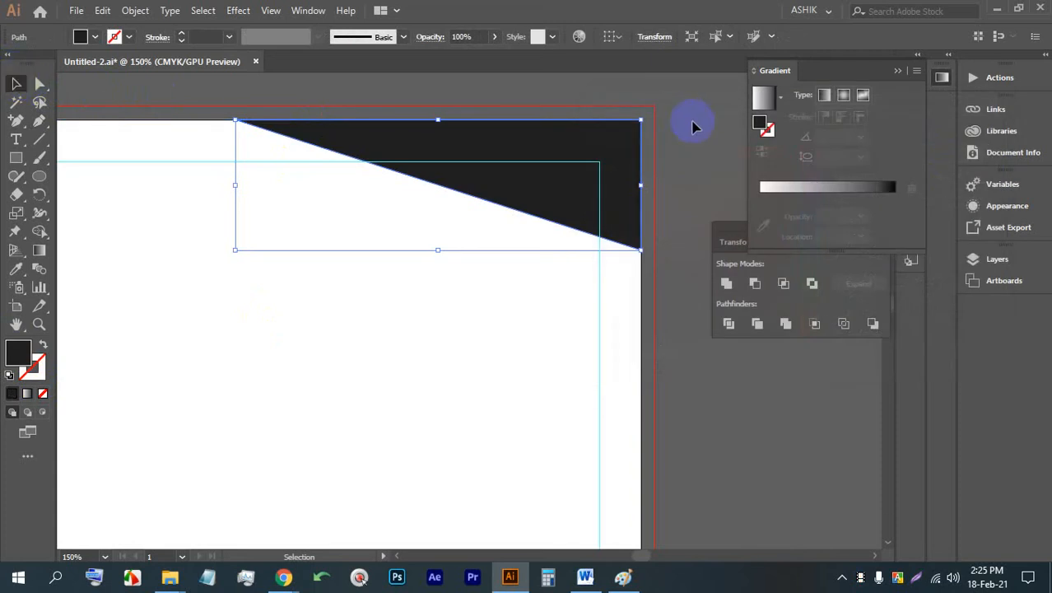
pyautogui.click(693, 126)
# - Draw a closed four-sided Pen shape over the triangle, from the page's upper-right corner to a free point at about X 6.29 in, Y 1.10 in
pyautogui.click(38, 122)
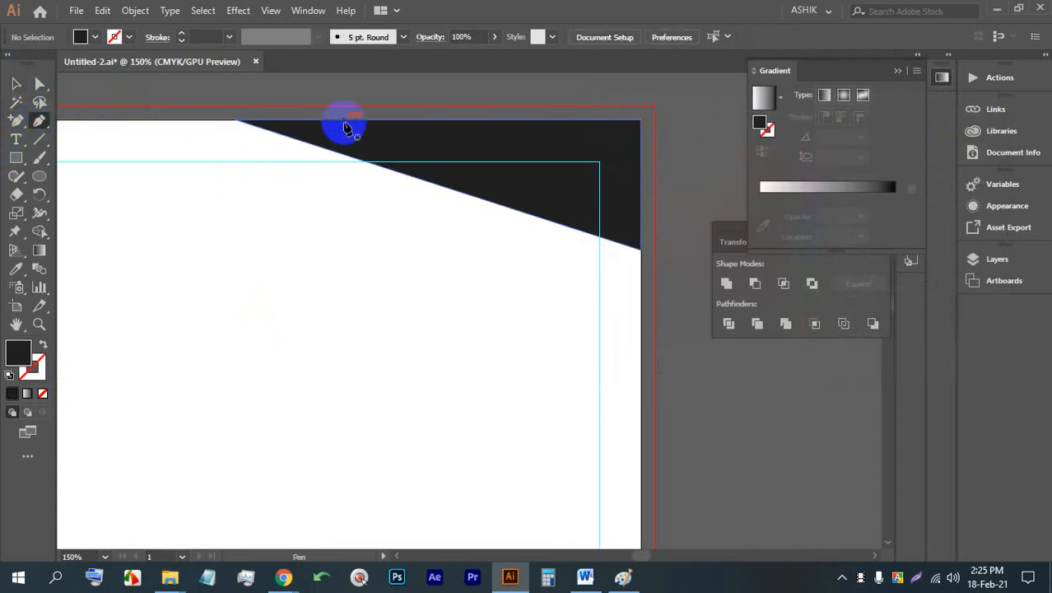
pyautogui.click(344, 123)
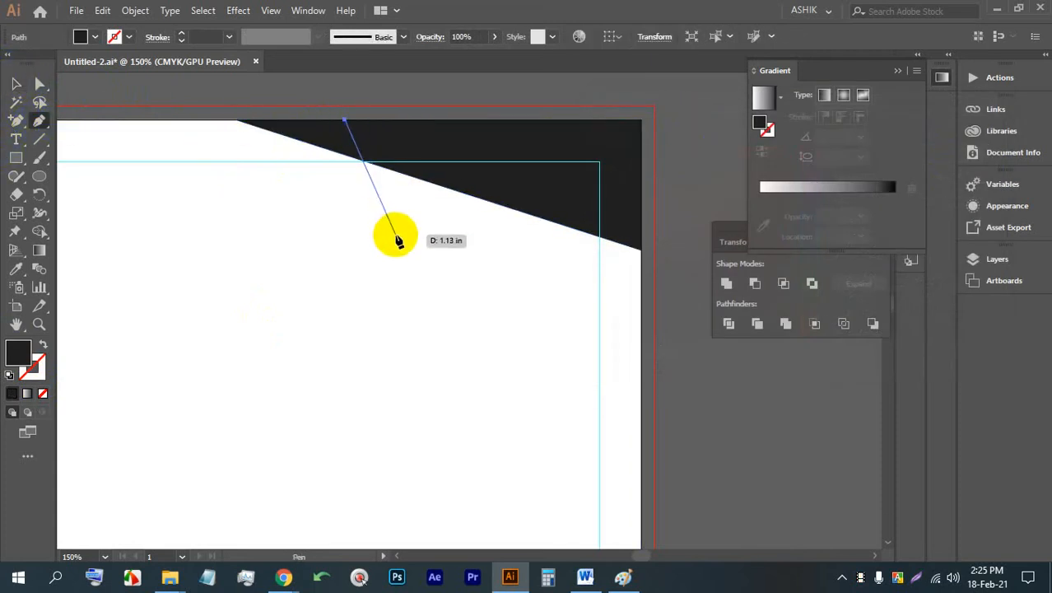
pyautogui.click(396, 241)
pyautogui.click(640, 205)
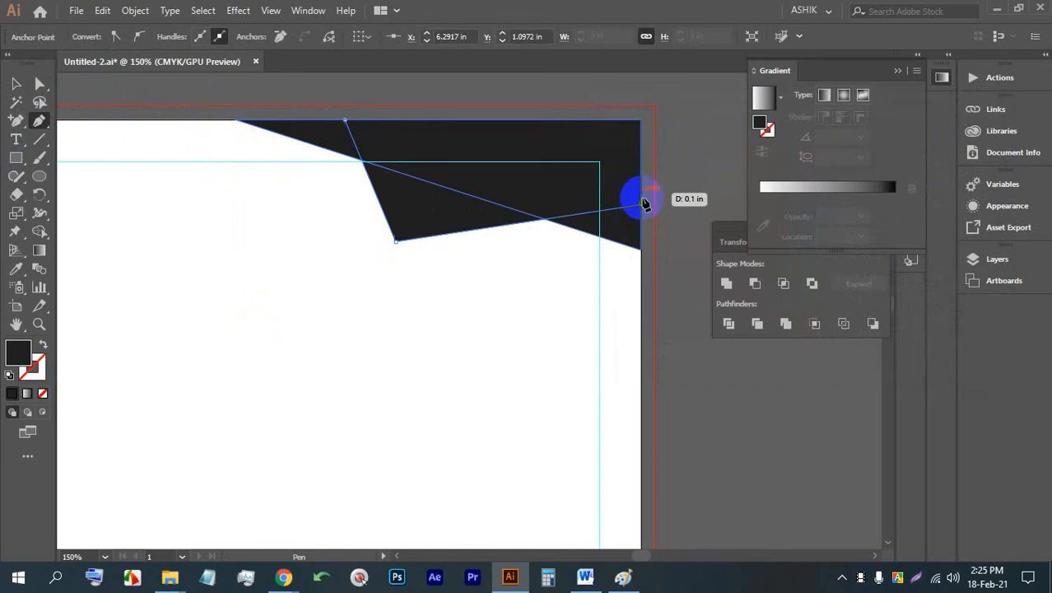
pyautogui.click(641, 122)
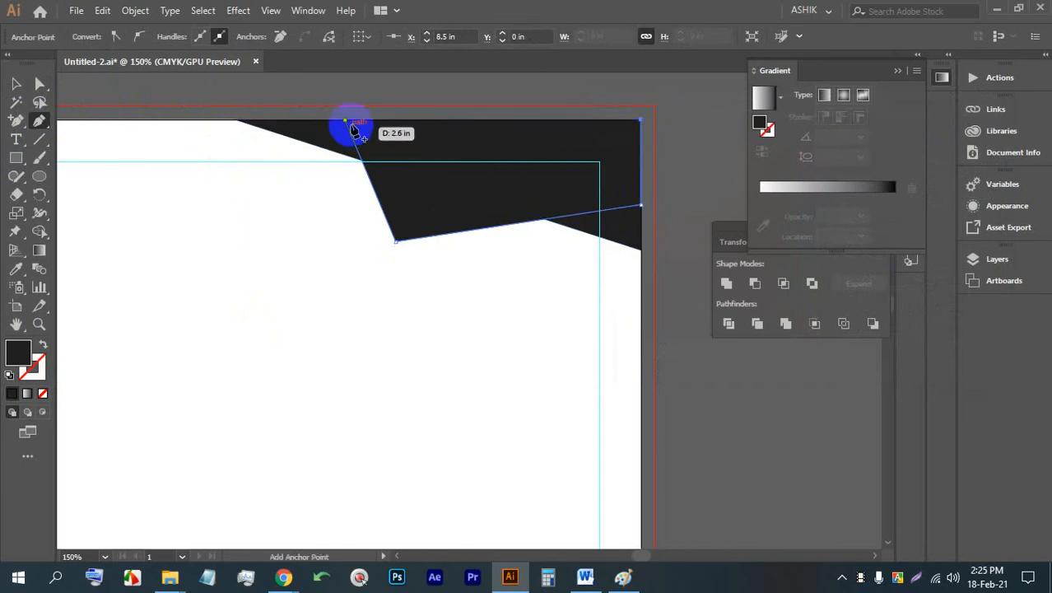
pyautogui.click(345, 121)
# - Fill the new four-sided corner shape with the light blue swatch and deselect it
pyautogui.click(16, 84)
pyautogui.click(177, 98)
pyautogui.click(437, 141)
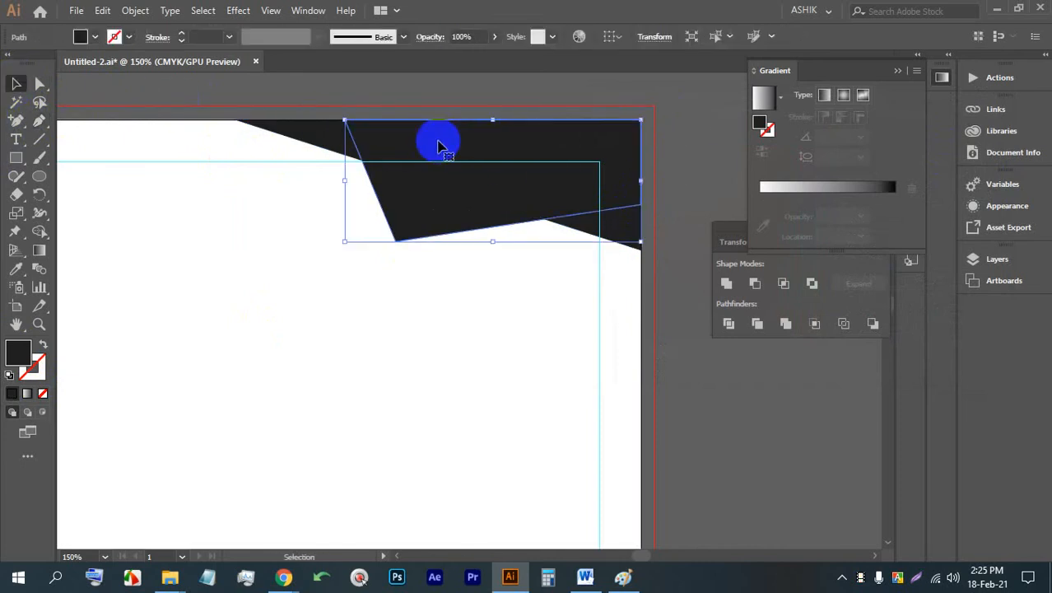
pyautogui.click(85, 36)
pyautogui.click(151, 62)
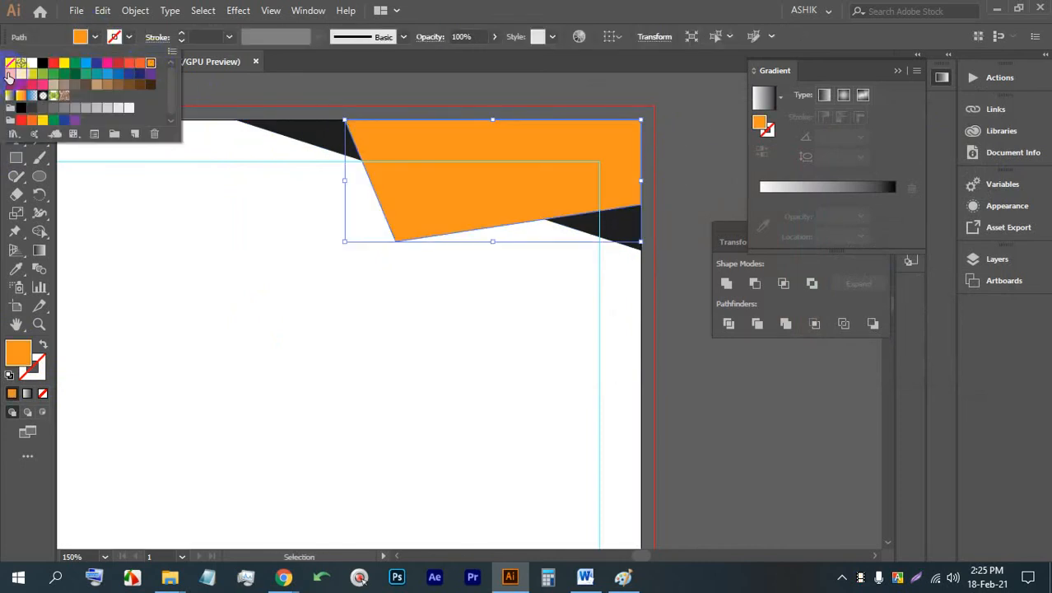
pyautogui.click(107, 73)
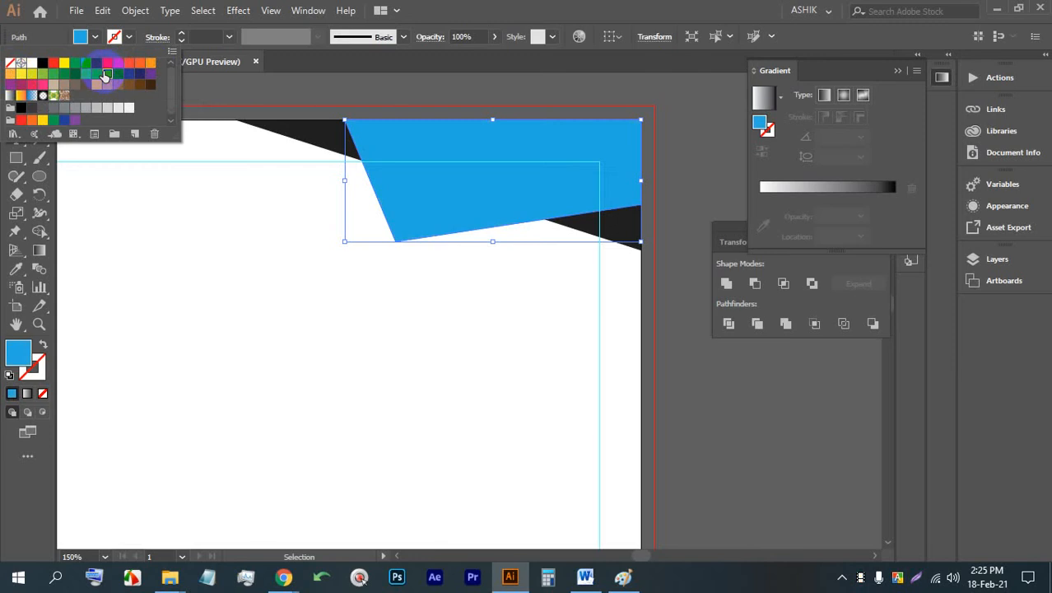
pyautogui.doubleClick(358, 284)
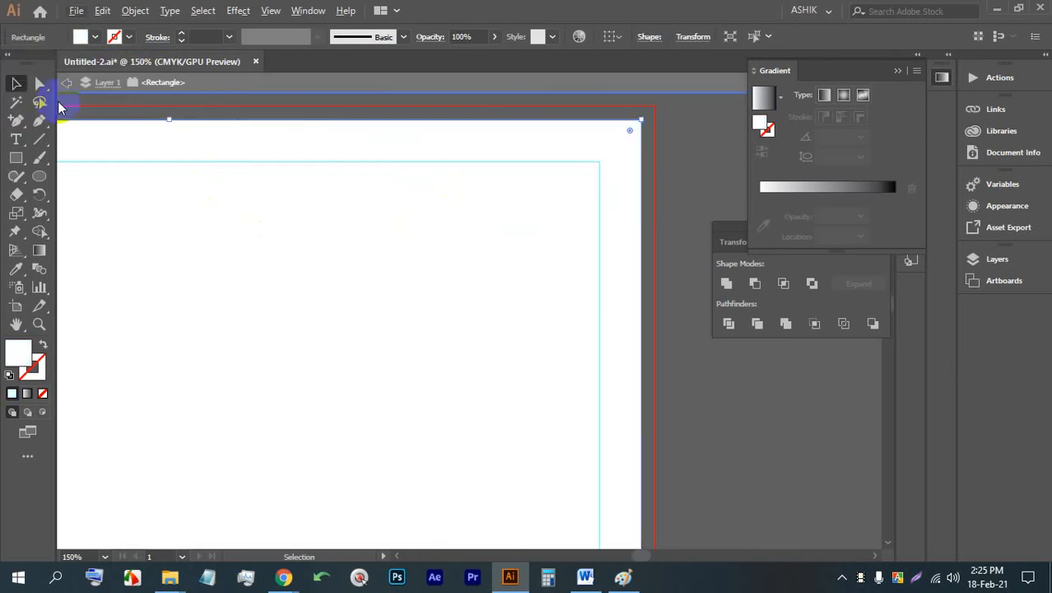
pyautogui.doubleClick(667, 206)
pyautogui.hotkey('ctrl', '0')
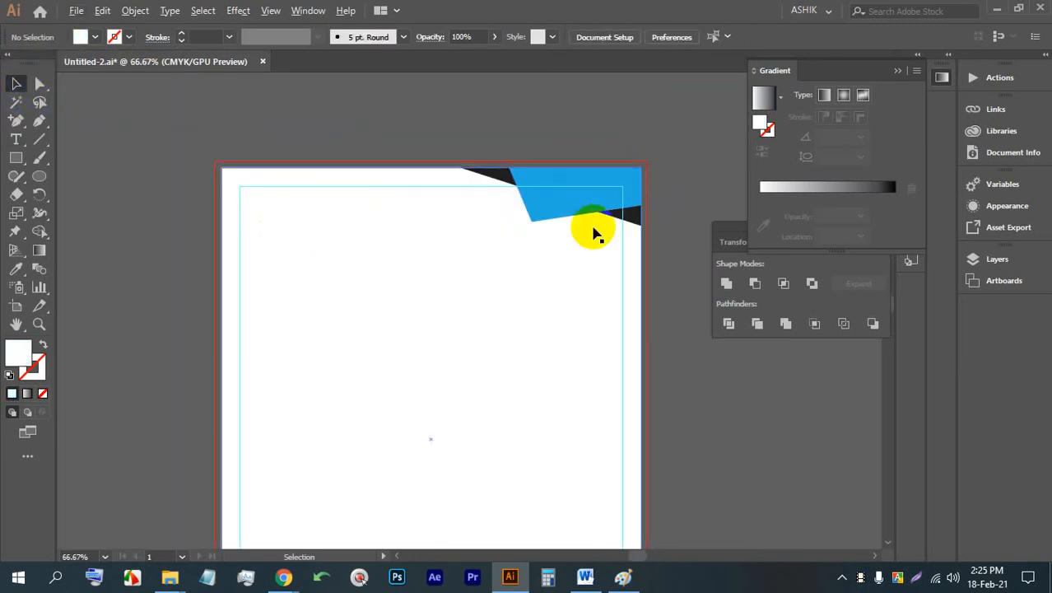
pyautogui.hotkey('ctrl', '1')
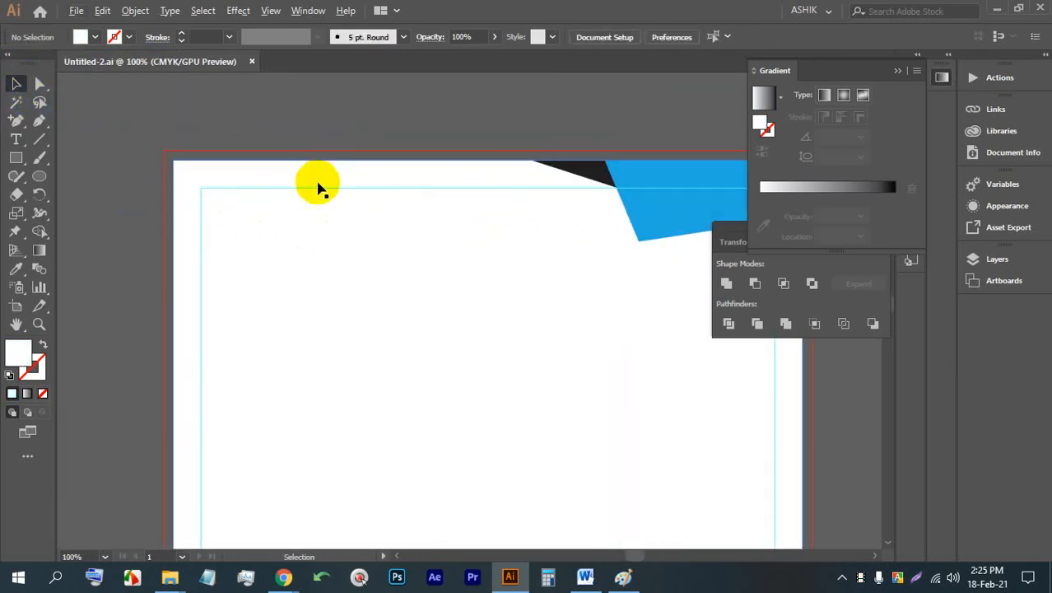
# - Place a line of point text just inside the margin guides near the page's upper-left corner
pyautogui.moveTo(278, 200); pyautogui.dragTo(288, 205)
pyautogui.scroll(1, 258, 228)
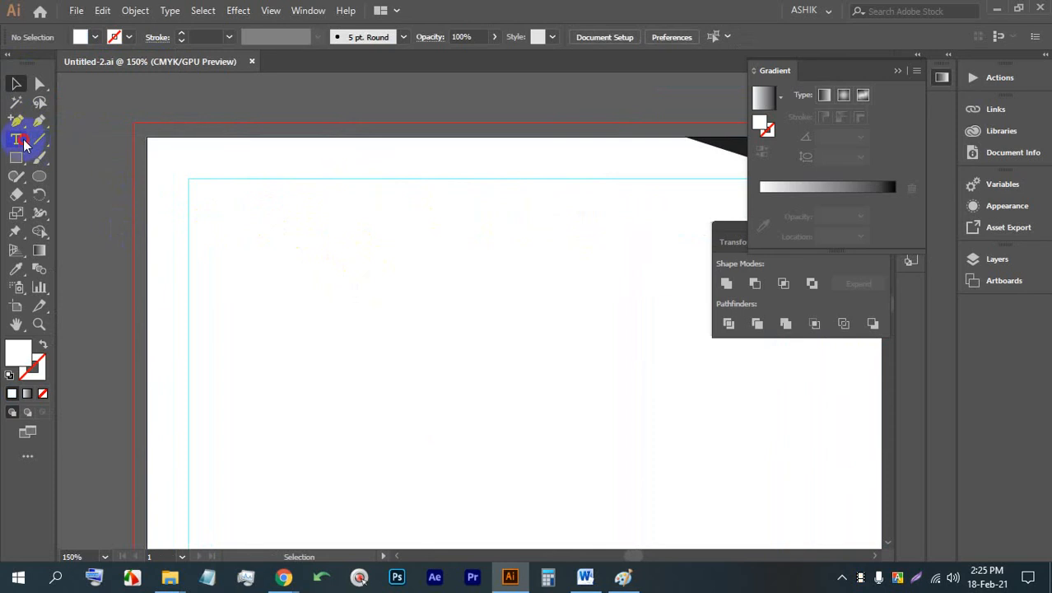
pyautogui.click(250, 228)
pyautogui.click(16, 83)
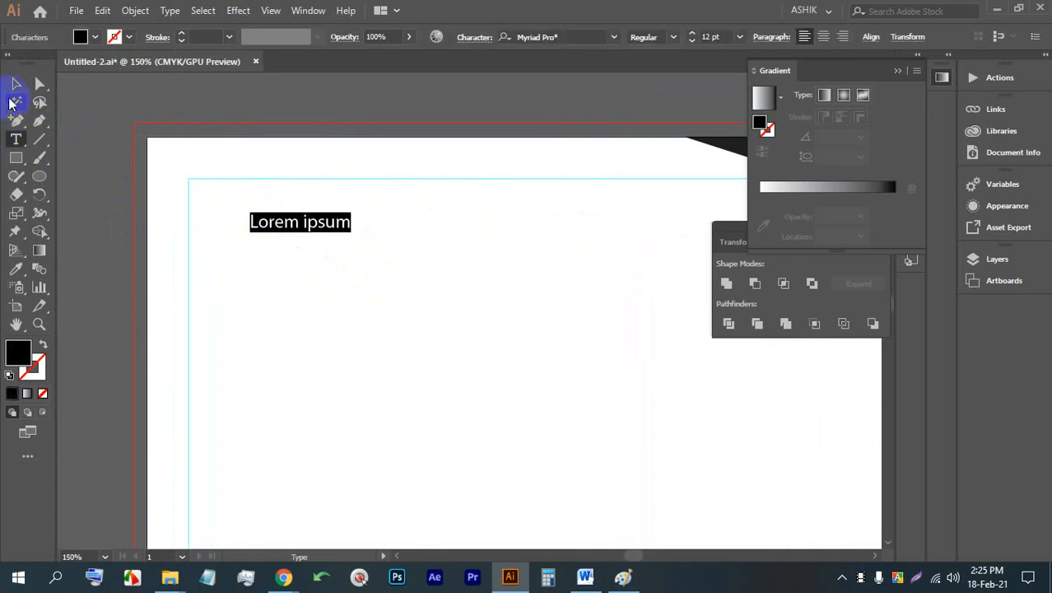
pyautogui.moveTo(352, 232); pyautogui.dragTo(573, 325)
pyautogui.click(498, 287)
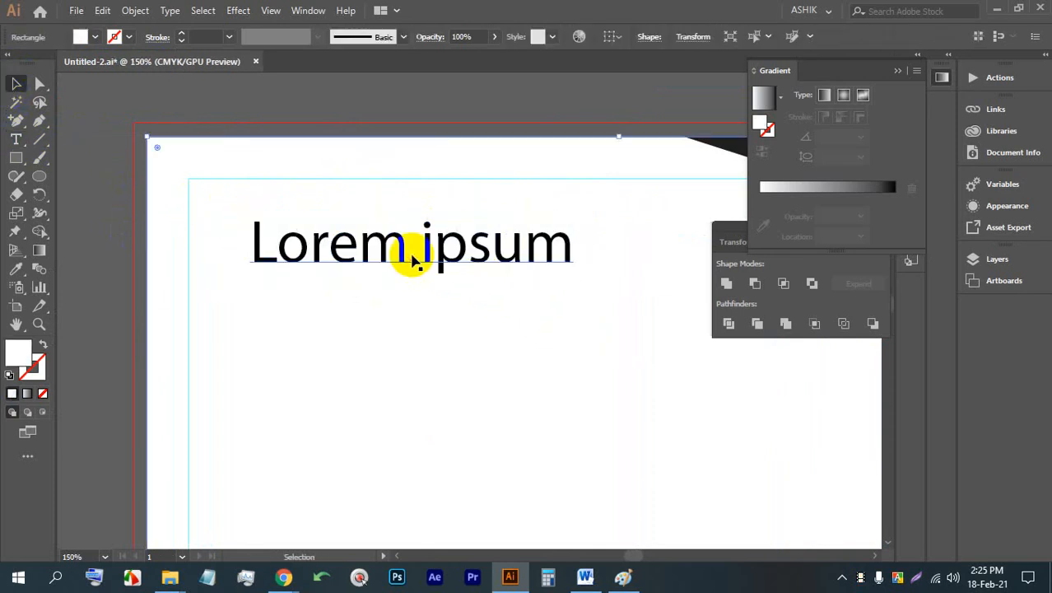
pyautogui.hotkey('ctrl', 'z')
# - Replace the Lorem ipsum placeholder text with LOGO
pyautogui.click(297, 216)
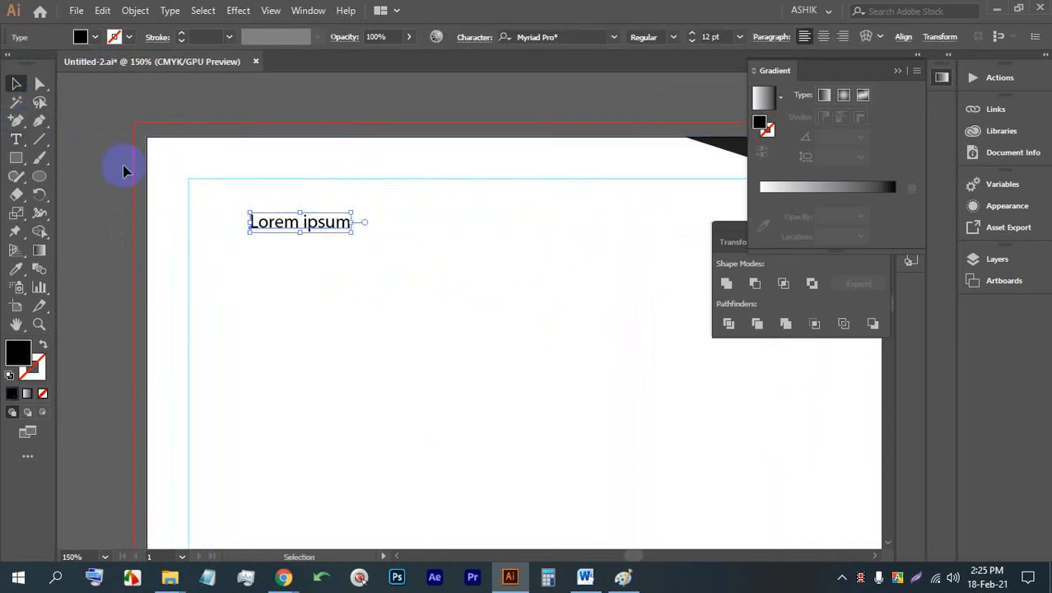
pyautogui.doubleClick(281, 221)
pyautogui.hotkey('ctrl', 'a')
pyautogui.press('BackSpace')
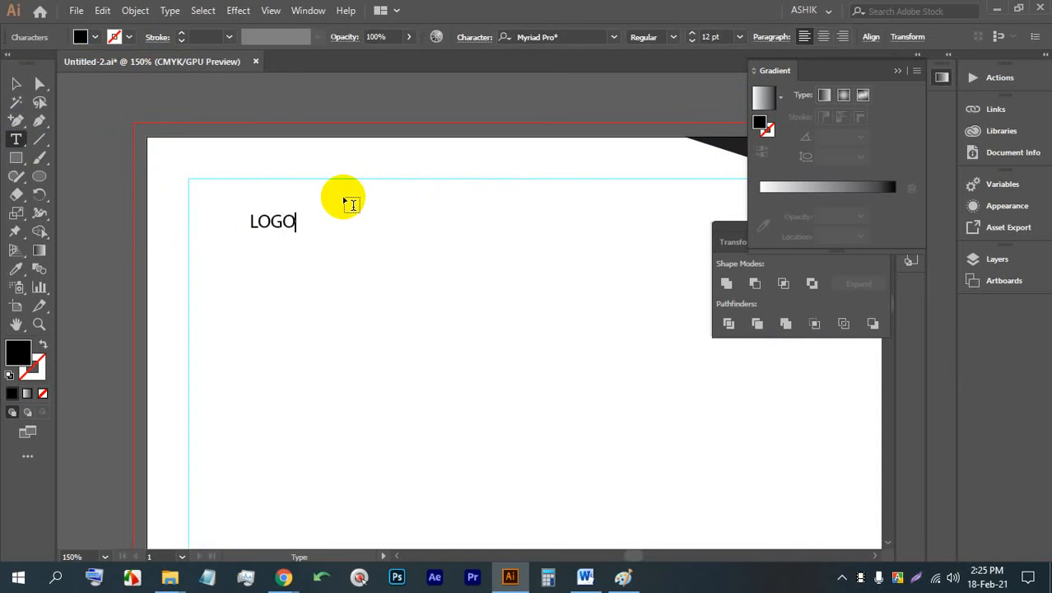
pyautogui.press('Escape')
# - Scale the LOGO text up to about 84 pt
pyautogui.moveTo(298, 234); pyautogui.dragTo(554, 375)
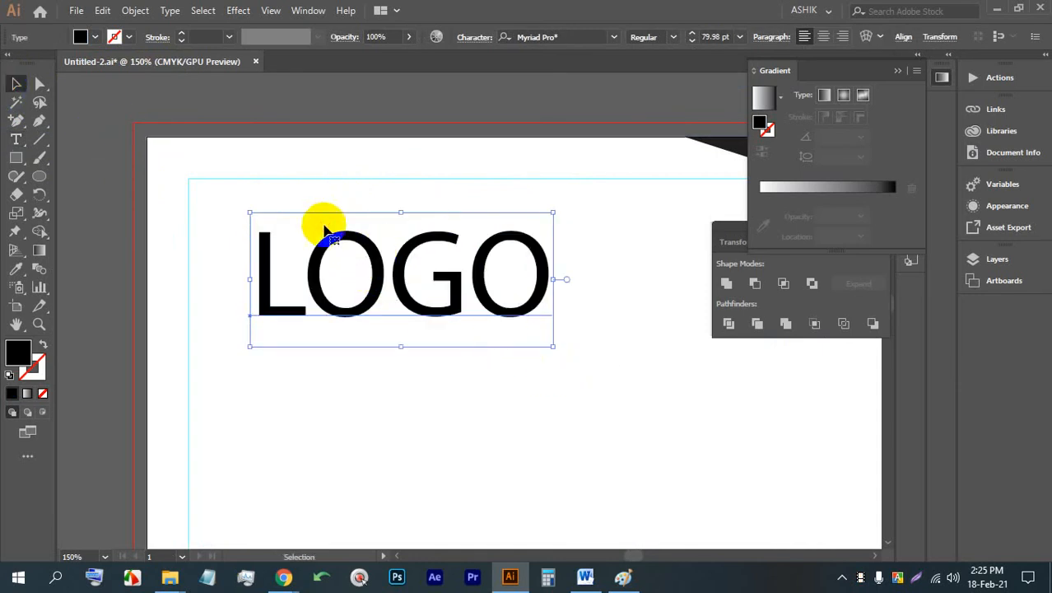
pyautogui.click(400, 137)
pyautogui.click(408, 271)
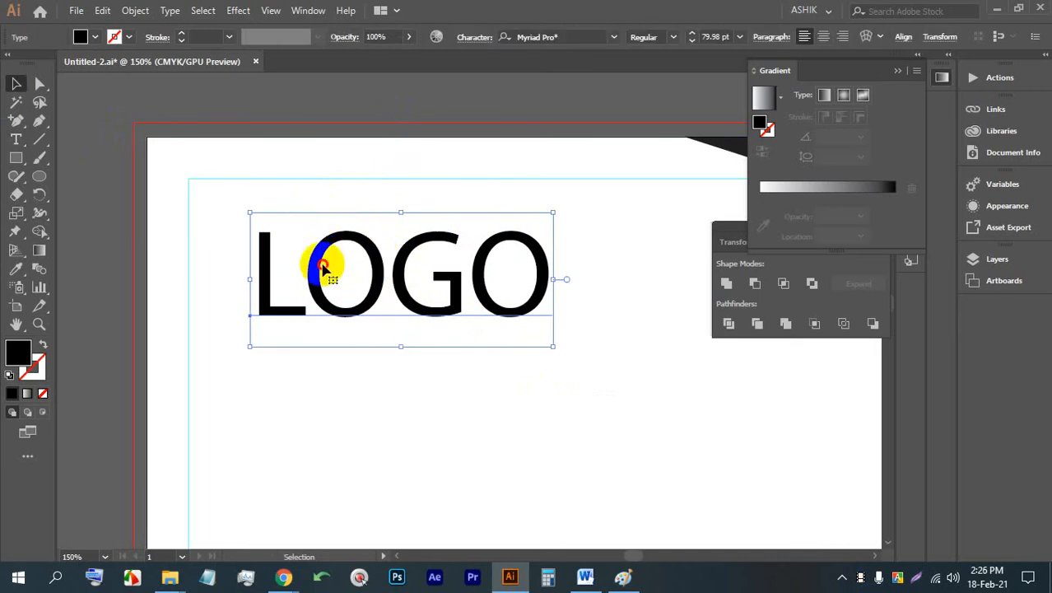
pyautogui.moveTo(552, 347)
pyautogui.mouseDown()
pyautogui.moveTo(582, 370)
pyautogui.moveTo(557, 354)
pyautogui.mouseUp()
pyautogui.hotkey('ctrl', '-')
pyautogui.hotkey('ctrl', '-')
pyautogui.click(544, 368)
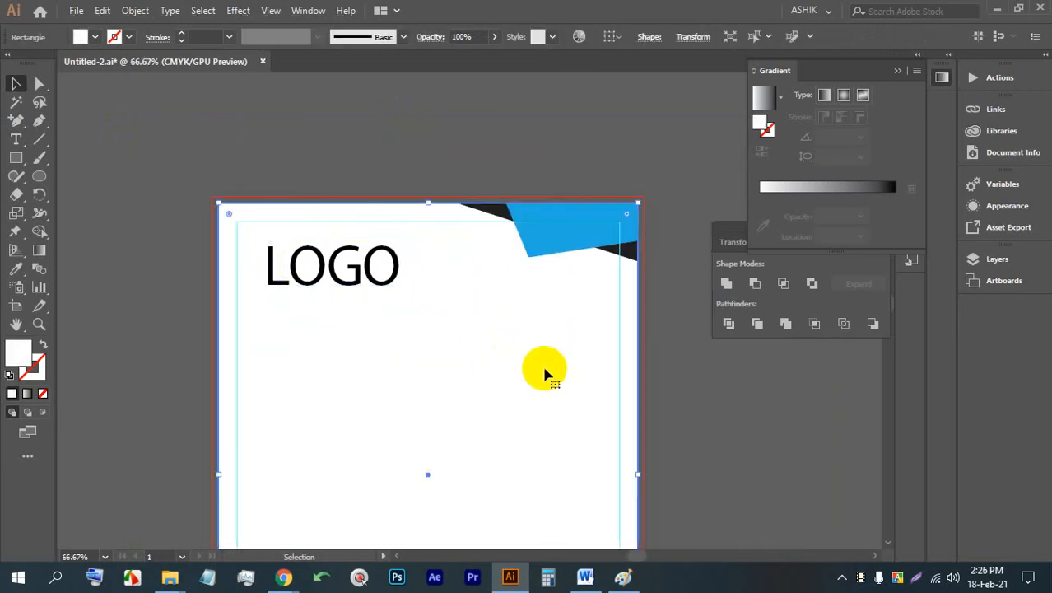
pyautogui.click(681, 325)
pyautogui.click(567, 320)
pyautogui.click(359, 275)
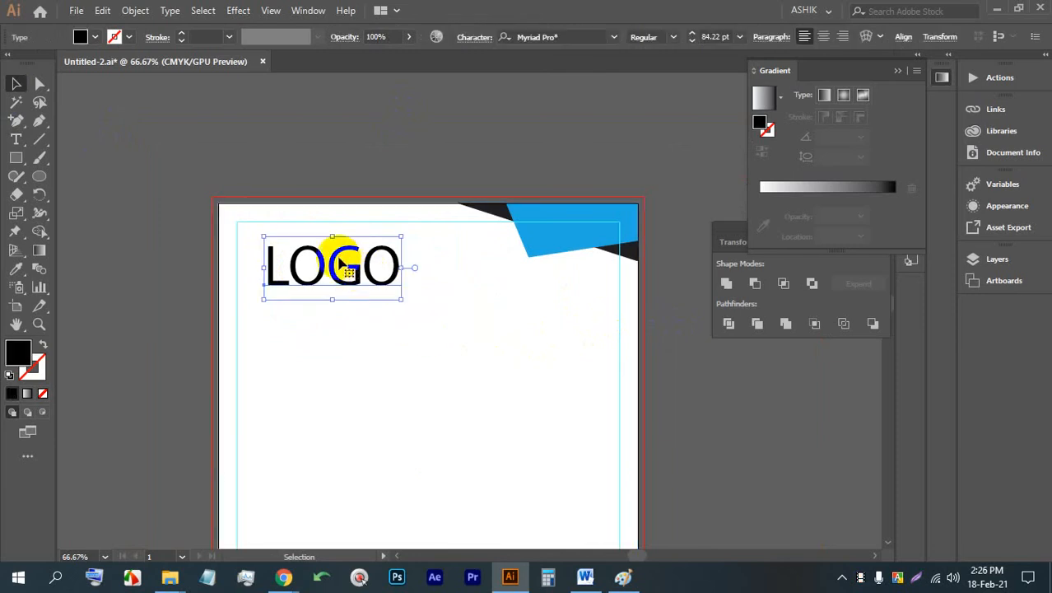
pyautogui.click(328, 158)
pyautogui.scroll(2, 384, 275)
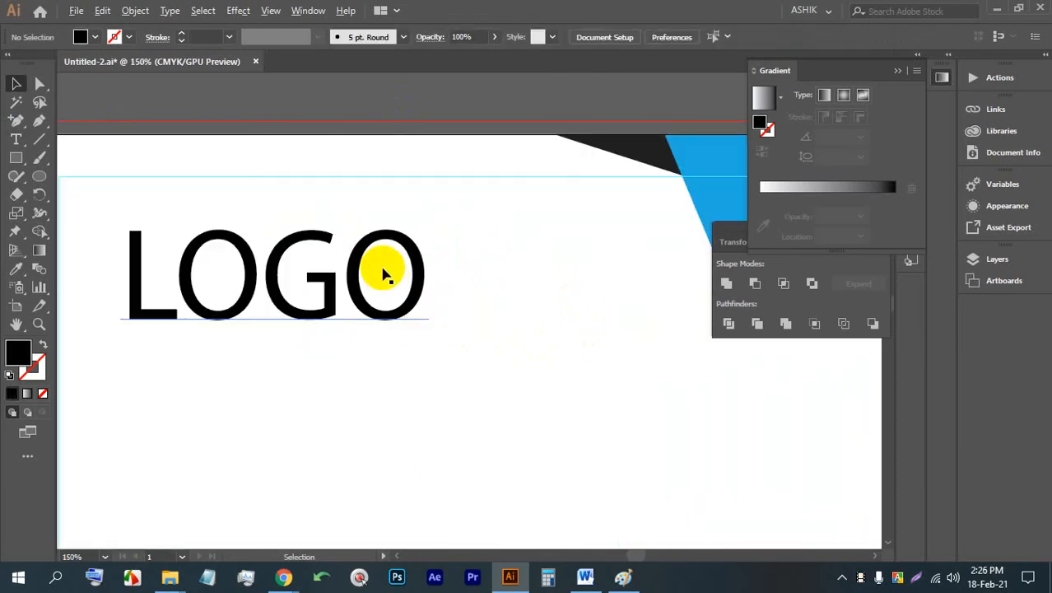
pyautogui.click(297, 271)
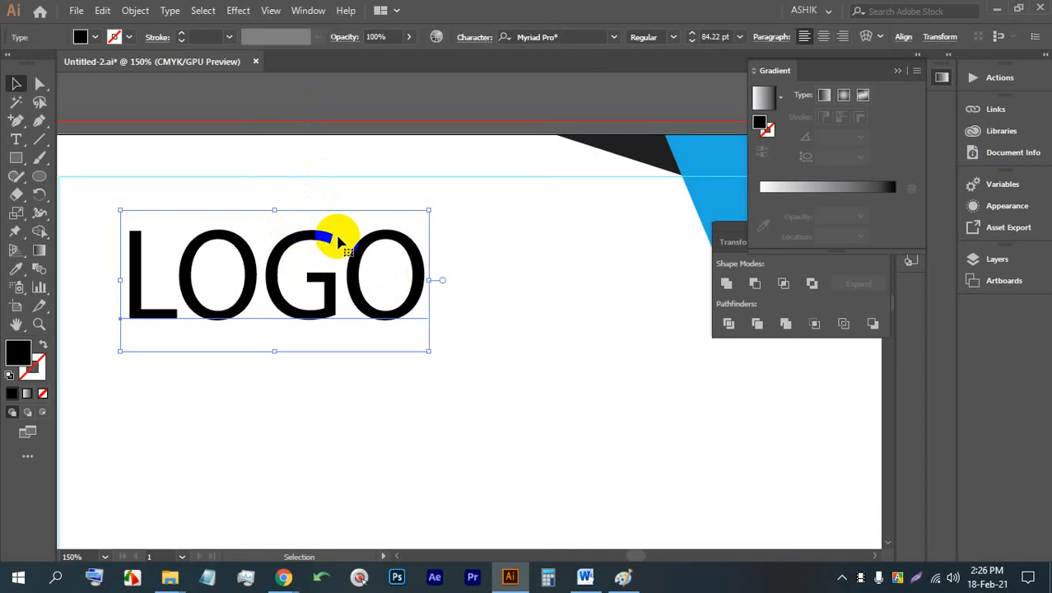
pyautogui.click(331, 99)
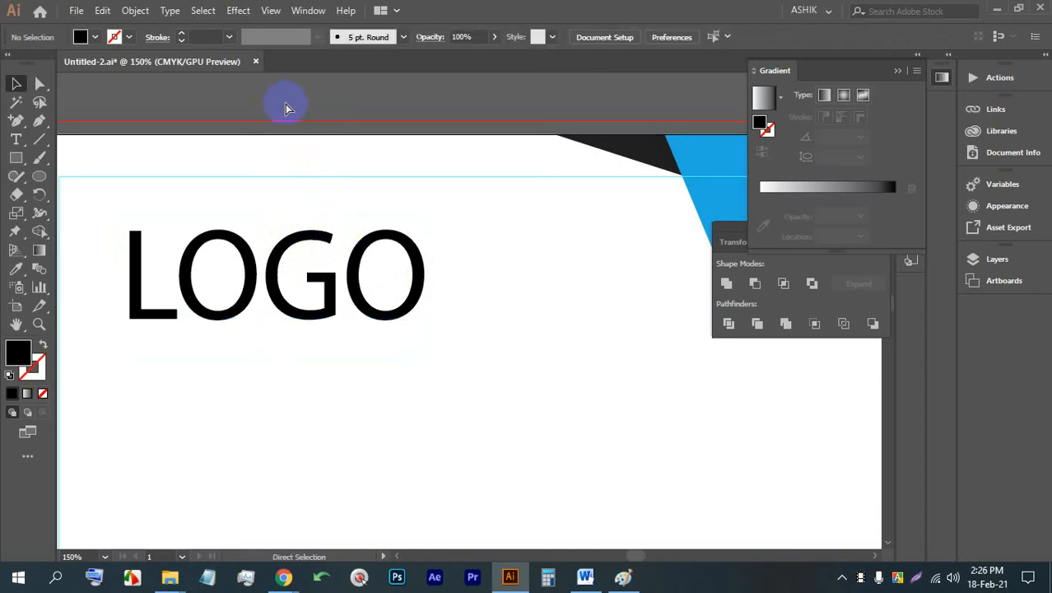
# - Close Untitled-2.ai, reopen it from the recent files and select the LOGO text
pyautogui.click(251, 62)
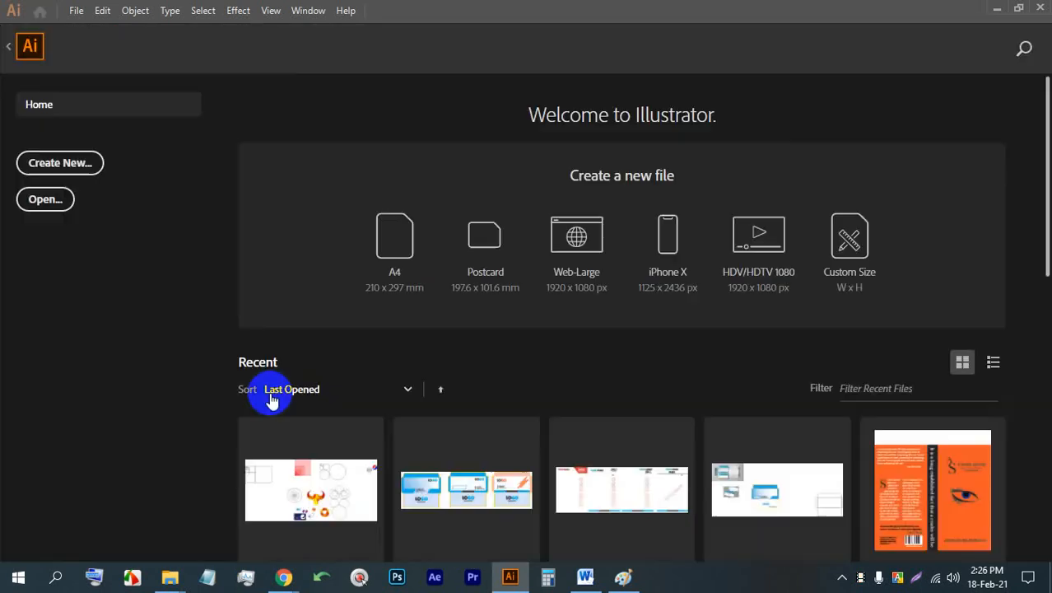
pyautogui.click(319, 457)
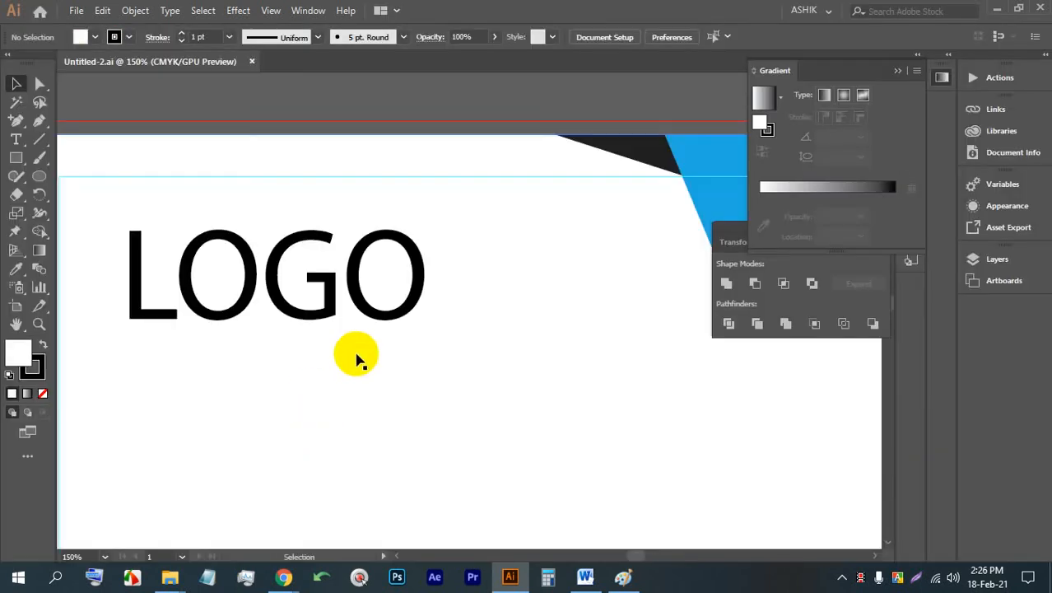
pyautogui.click(341, 226)
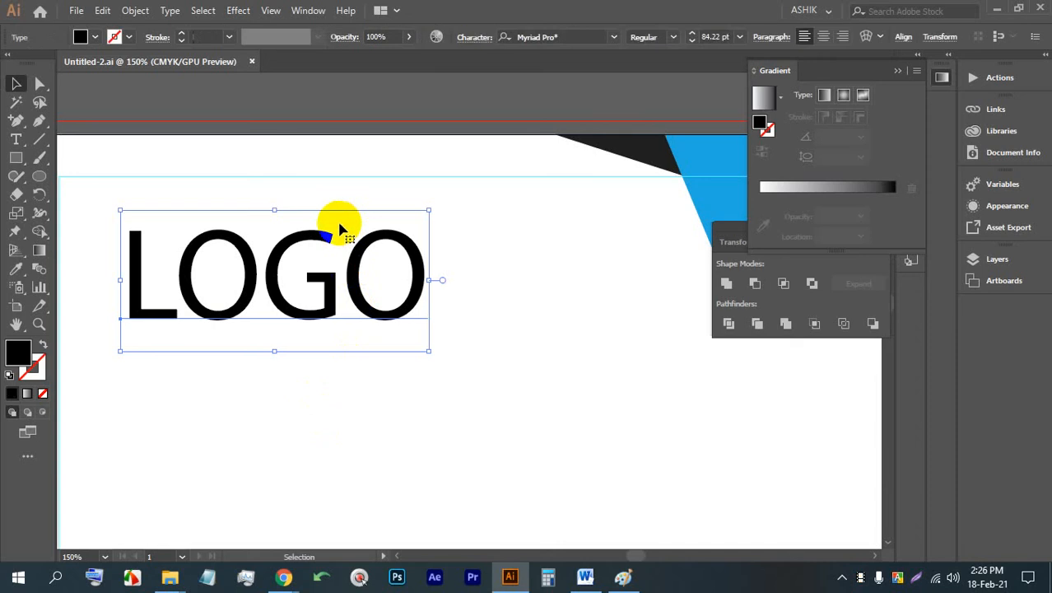
pyautogui.rightClick(354, 237)
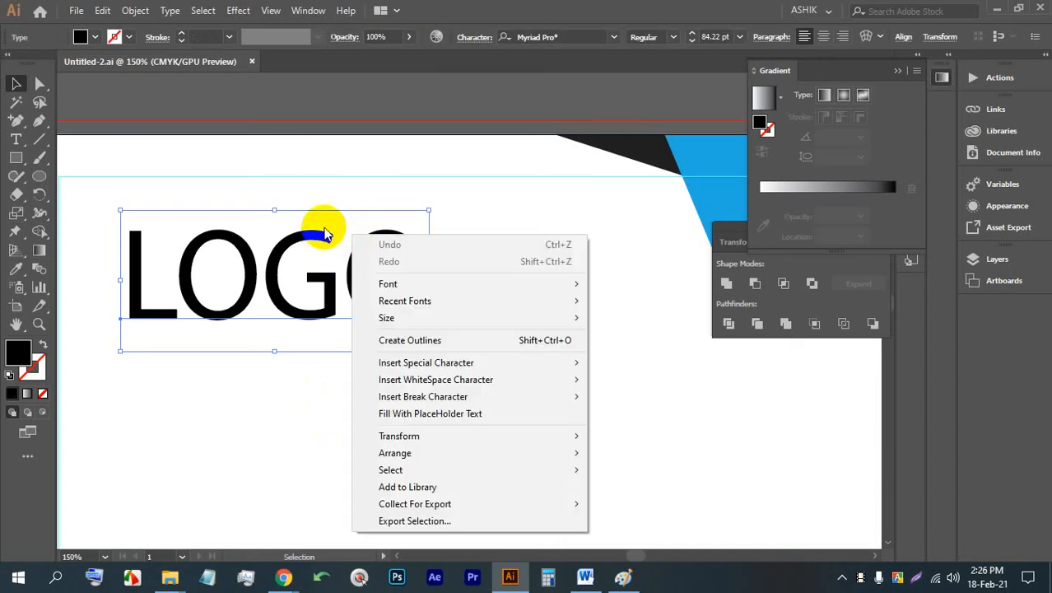
pyautogui.click(314, 240)
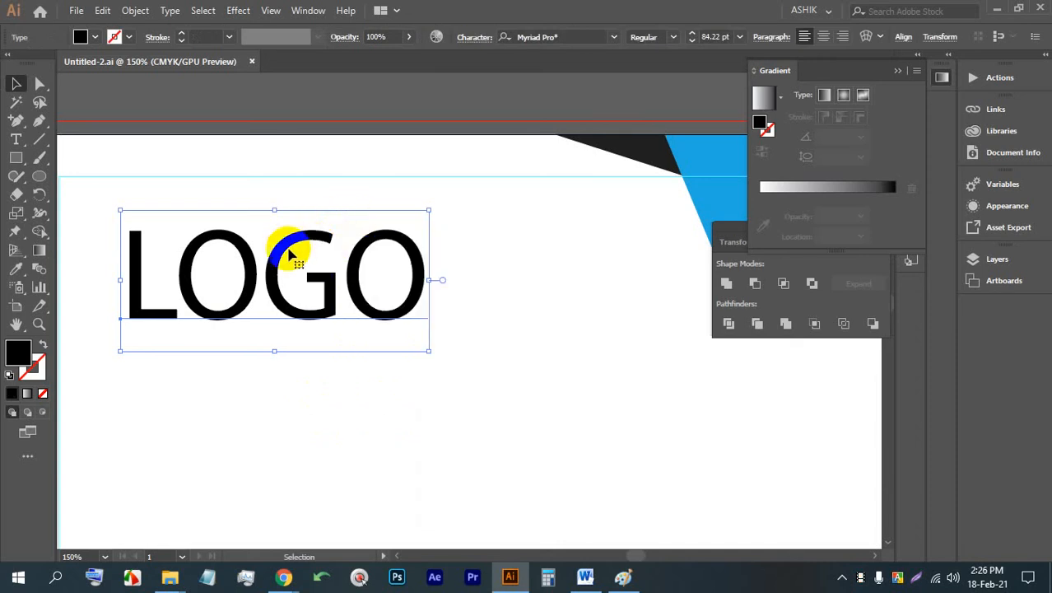
pyautogui.rightClick(288, 254)
pyautogui.click(247, 262)
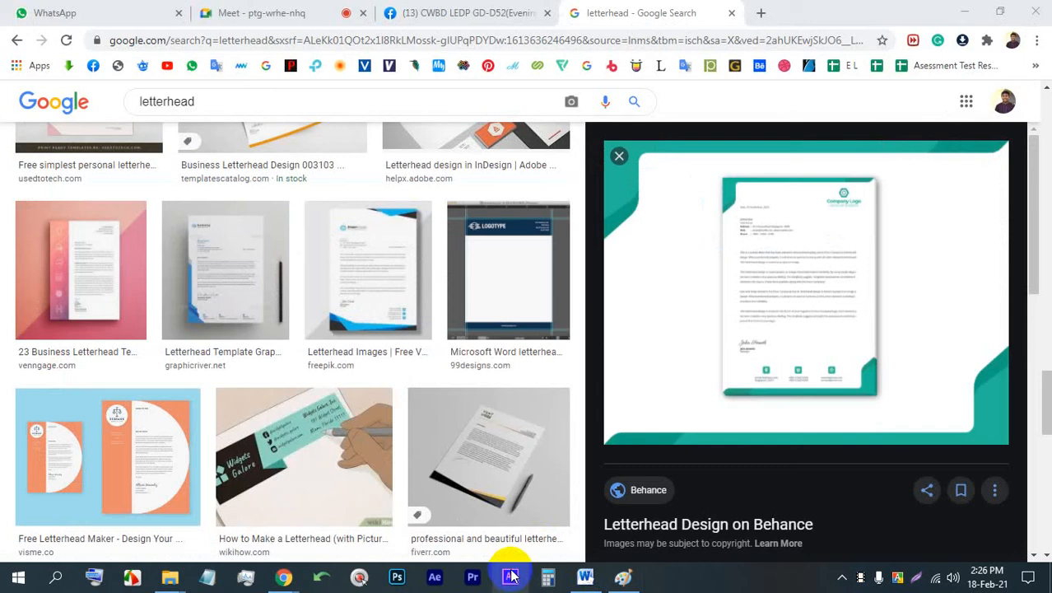
# - Switch from the browser to Illustrator, open the recent letterhead file Untitled-2.ai and select its LOGO text
pyautogui.click(511, 577)
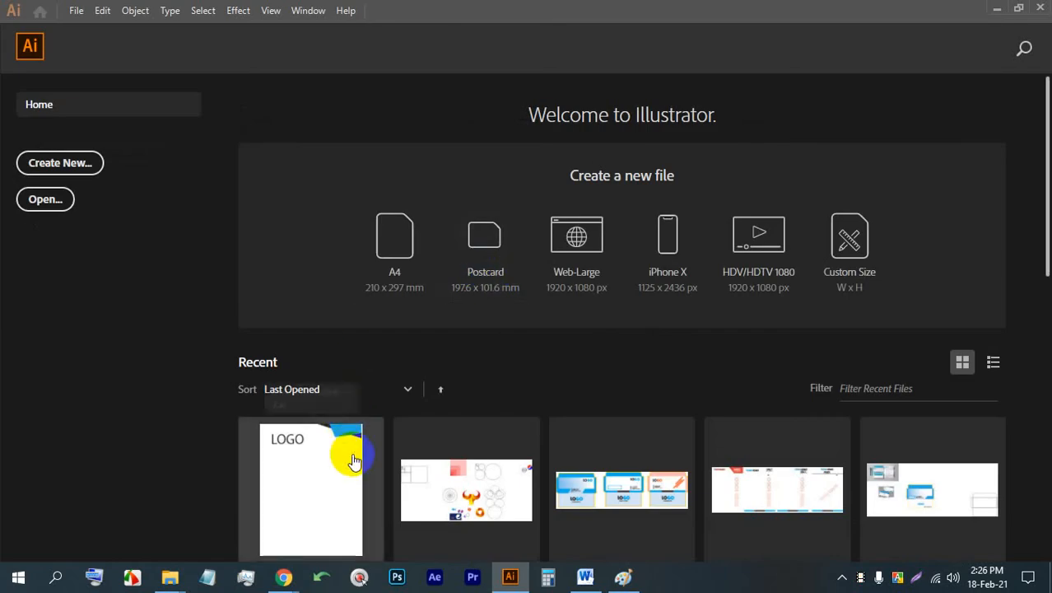
pyautogui.click(353, 460)
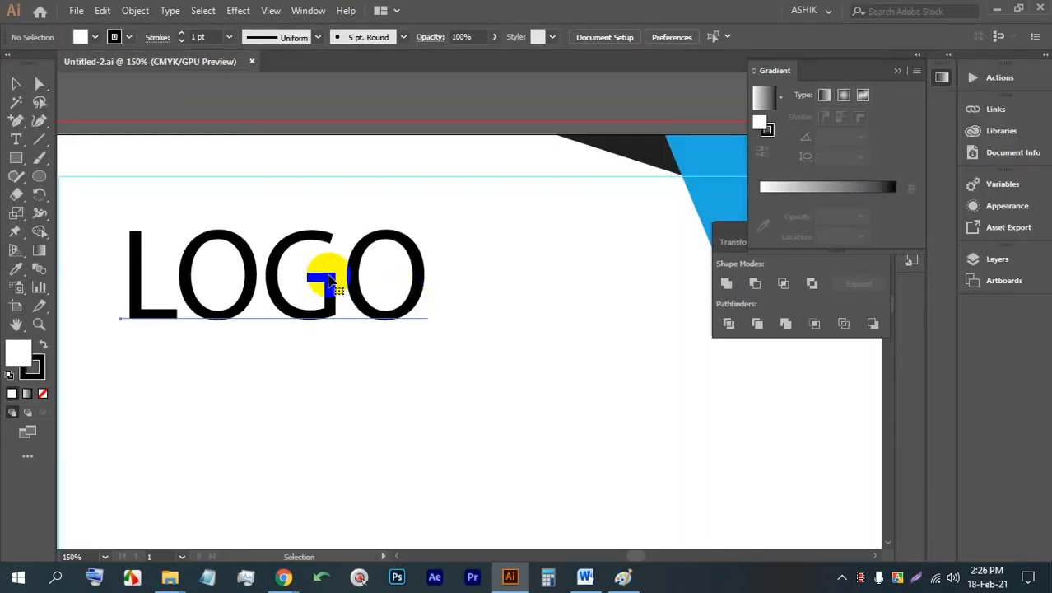
pyautogui.click(330, 269)
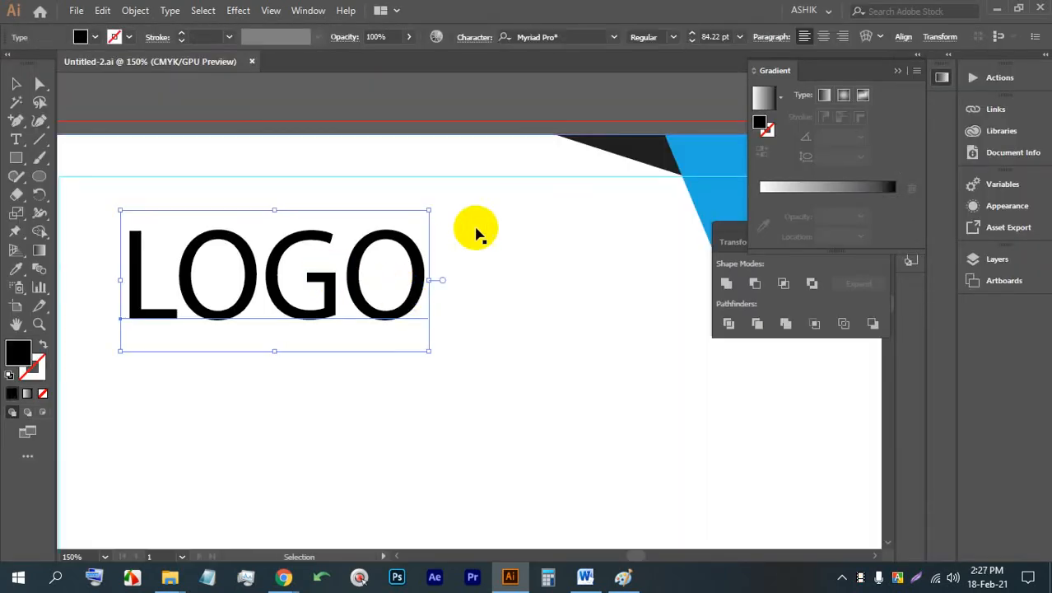
pyautogui.click(12, 84)
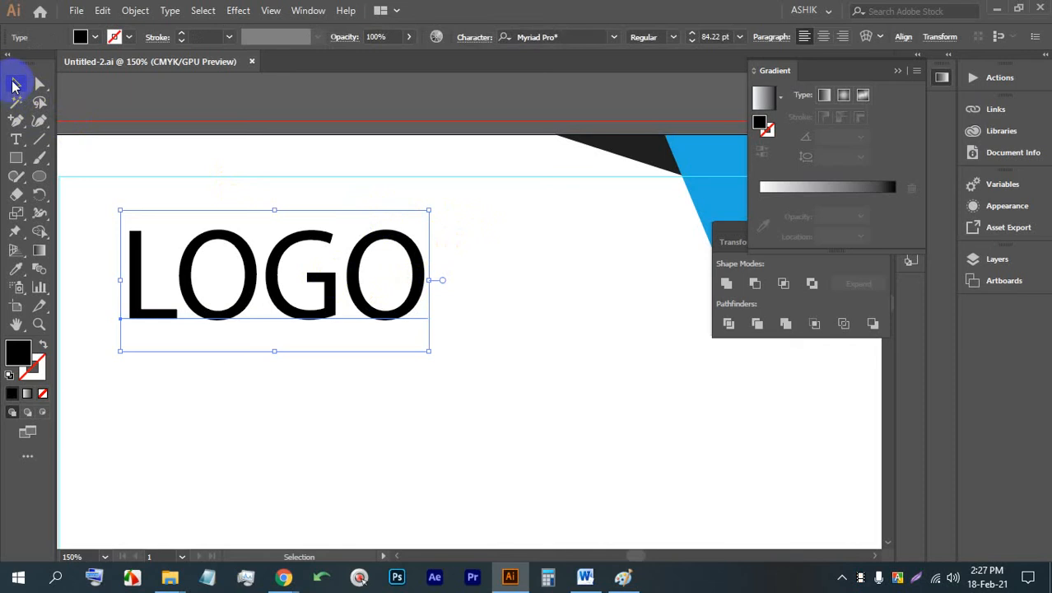
pyautogui.click(223, 361)
pyautogui.click(230, 248)
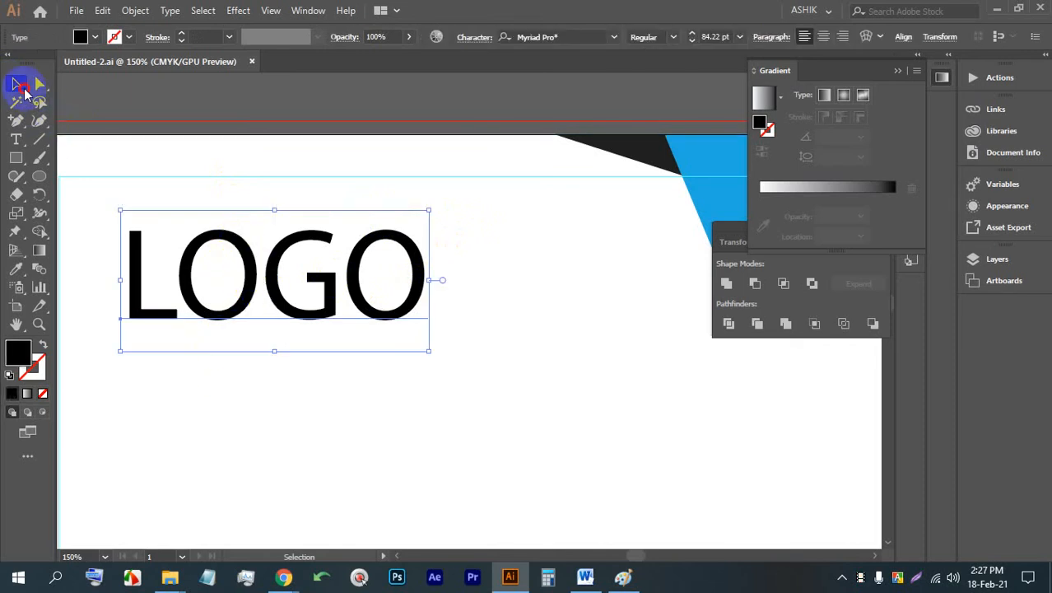
pyautogui.moveTo(41, 93); pyautogui.dragTo(102, 89)
pyautogui.click(213, 245)
pyautogui.doubleClick(229, 239)
pyautogui.doubleClick(230, 239)
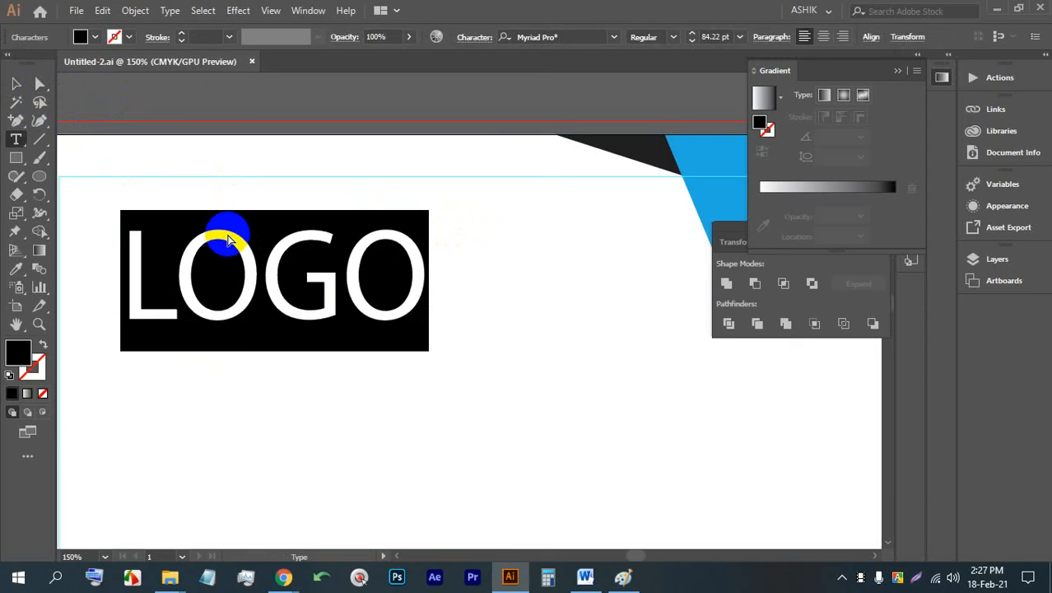
pyautogui.click(23, 88)
pyautogui.click(180, 243)
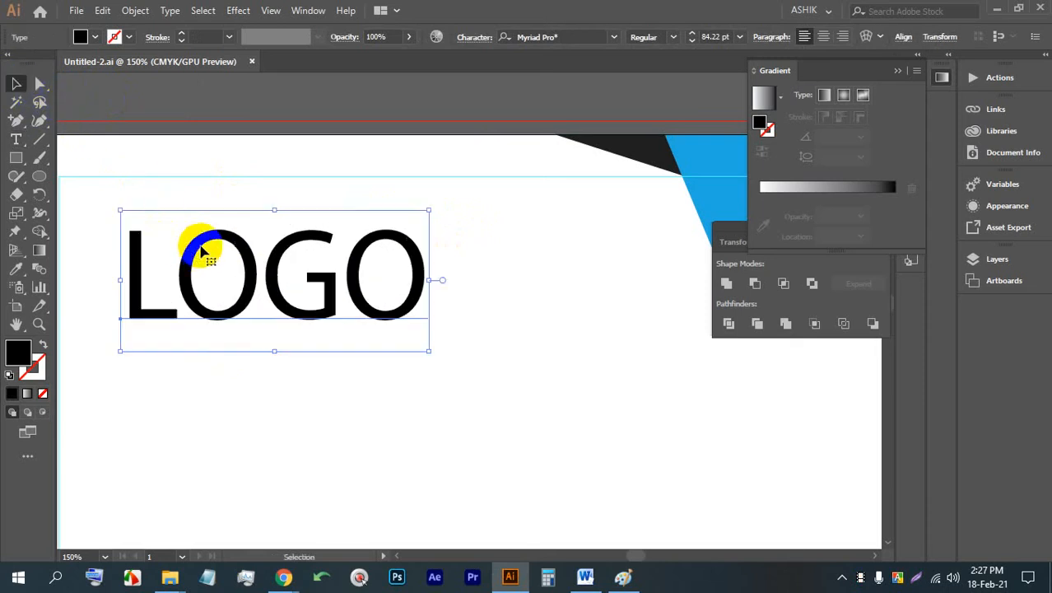
pyautogui.rightClick(235, 228)
pyautogui.click(210, 239)
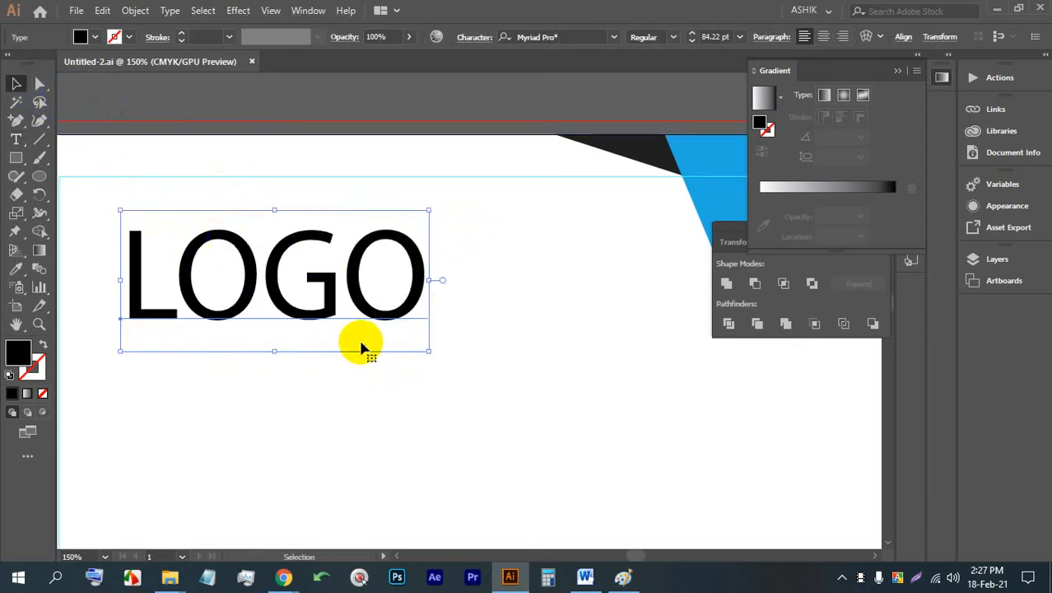
pyautogui.click(18, 123)
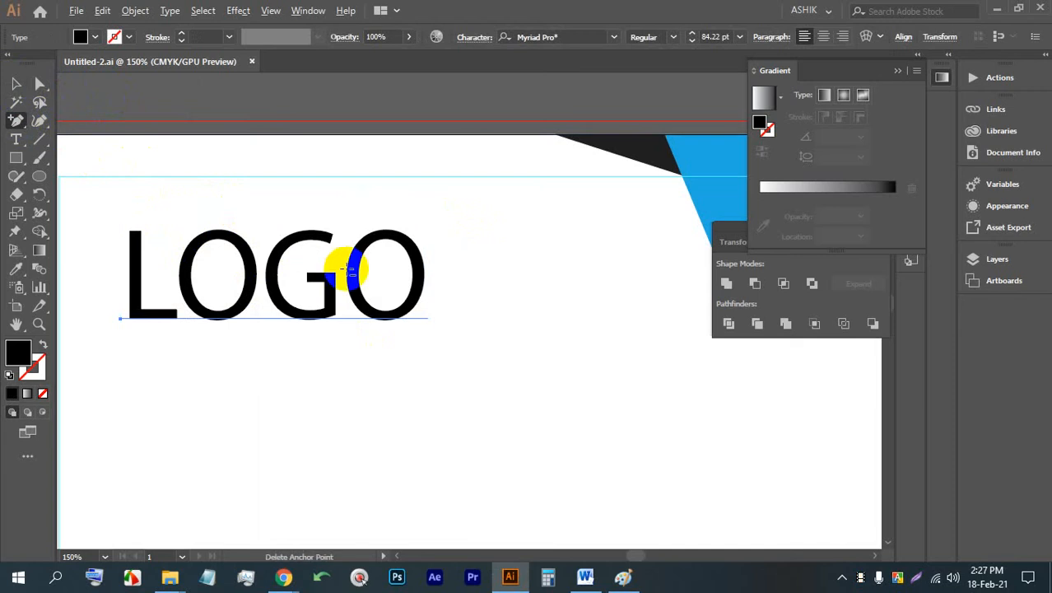
# - Delete the LOGO text from the letterhead
pyautogui.scroll(-5, 352, 266)
pyautogui.press('v')
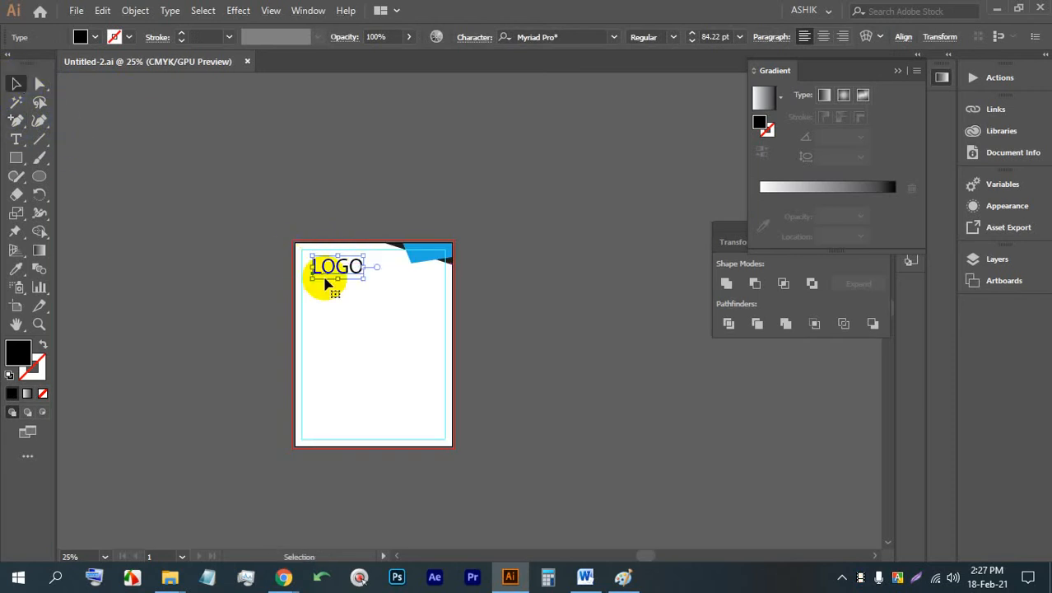
pyautogui.press('Delete')
# - Add a new line of placeholder text near the letterhead's upper-left margin guide and scale it to about 59 pt
pyautogui.scroll(4, 339, 308)
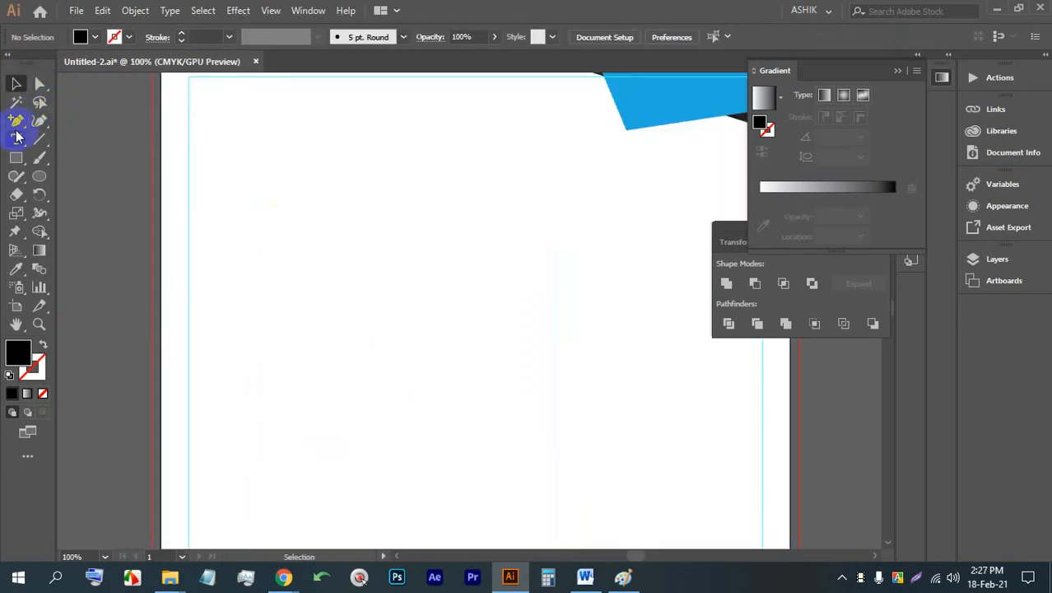
pyautogui.click(16, 139)
pyautogui.click(178, 145)
pyautogui.click(15, 84)
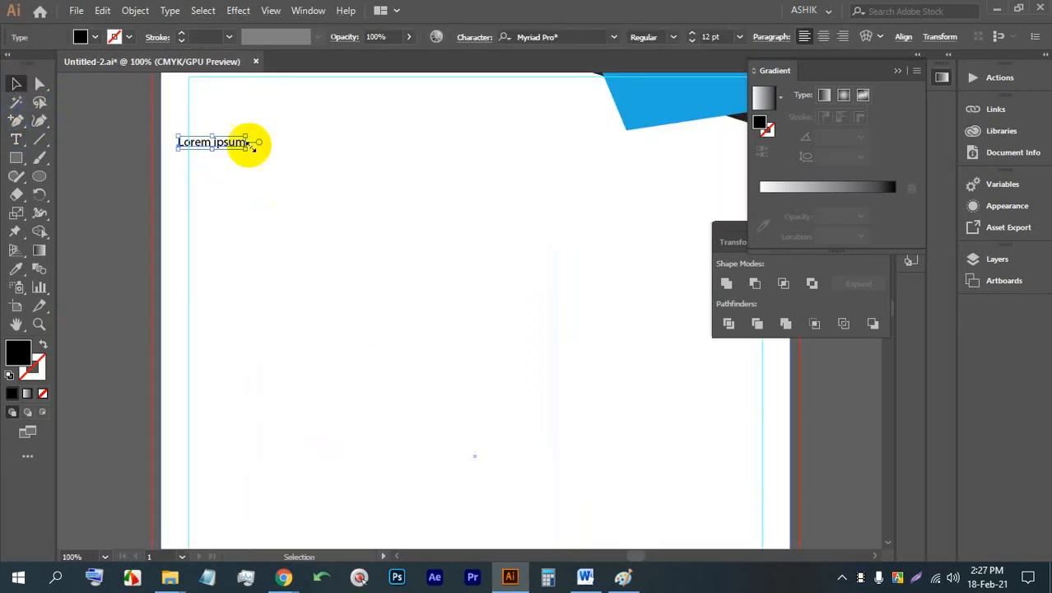
pyautogui.moveTo(247, 146); pyautogui.dragTo(509, 202)
# - Replace the enlarged Lorem ipsum placeholder text with LOGO
pyautogui.doubleClick(289, 179)
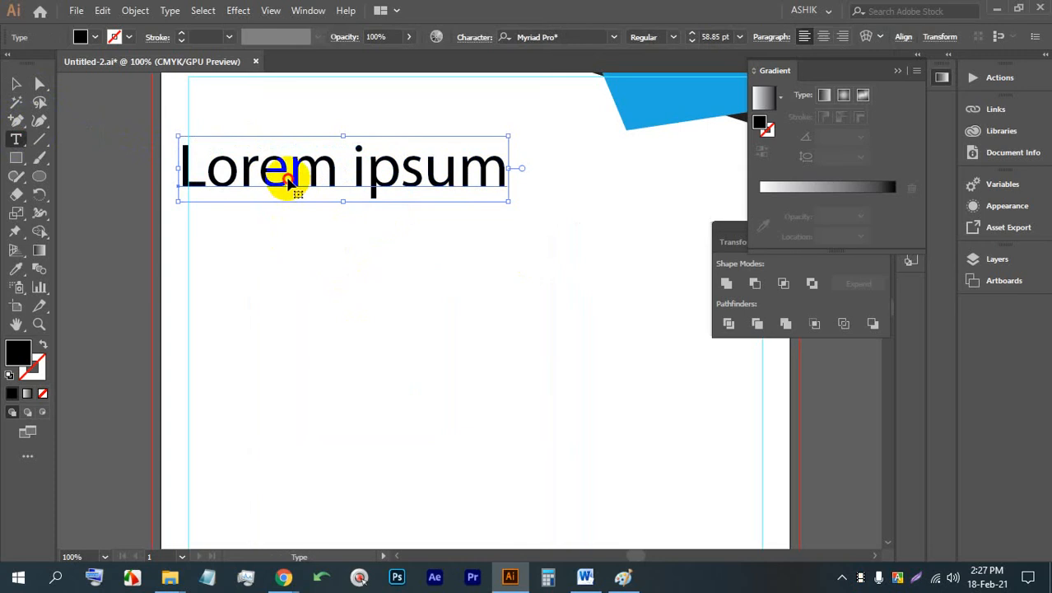
pyautogui.hotkey('ctrl', 'a')
pyautogui.write('LOGO')
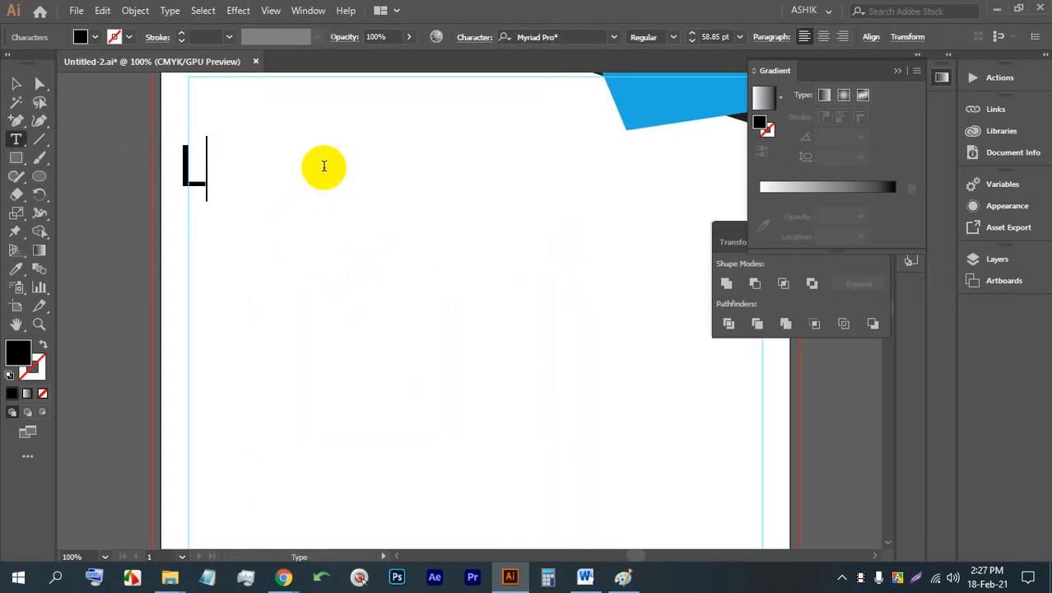
pyautogui.click(15, 84)
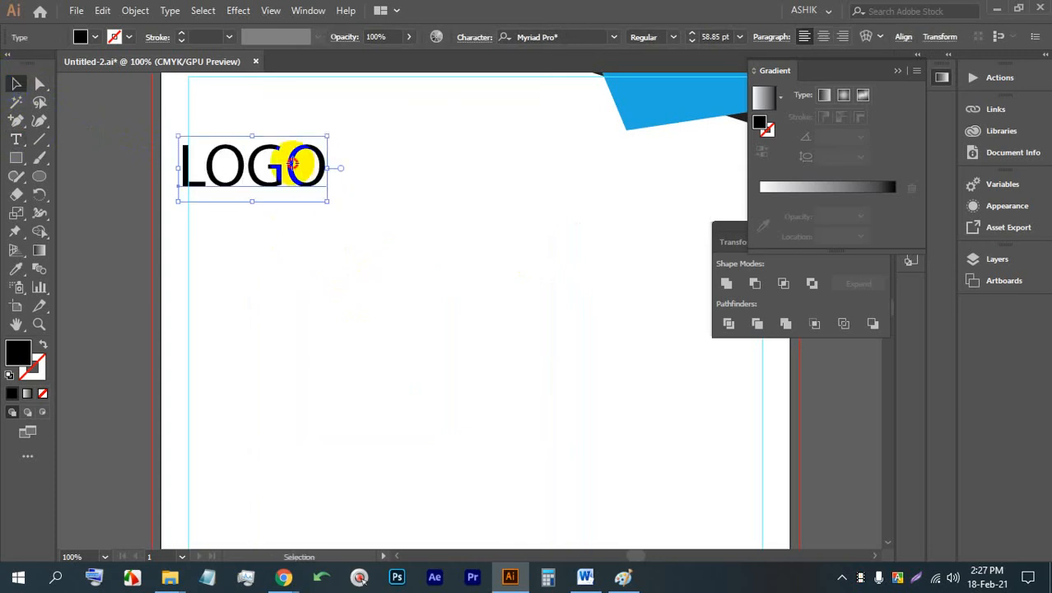
# - Check the document's smart guide and snapping options with the LOGO text selected
pyautogui.scroll(2, 291, 168)
pyautogui.click(316, 208)
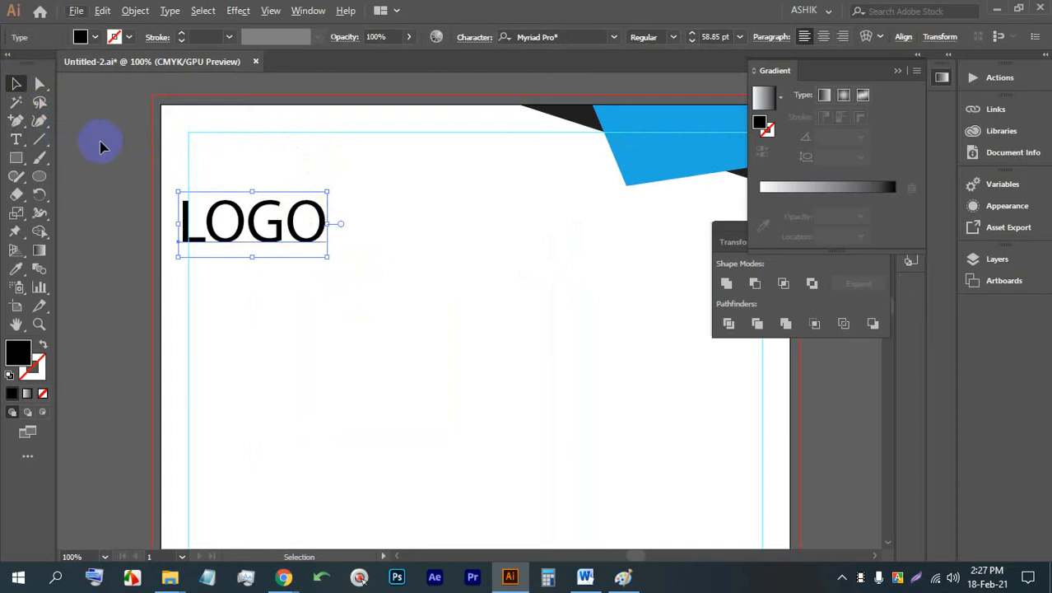
pyautogui.hotkey('alt', 'v')
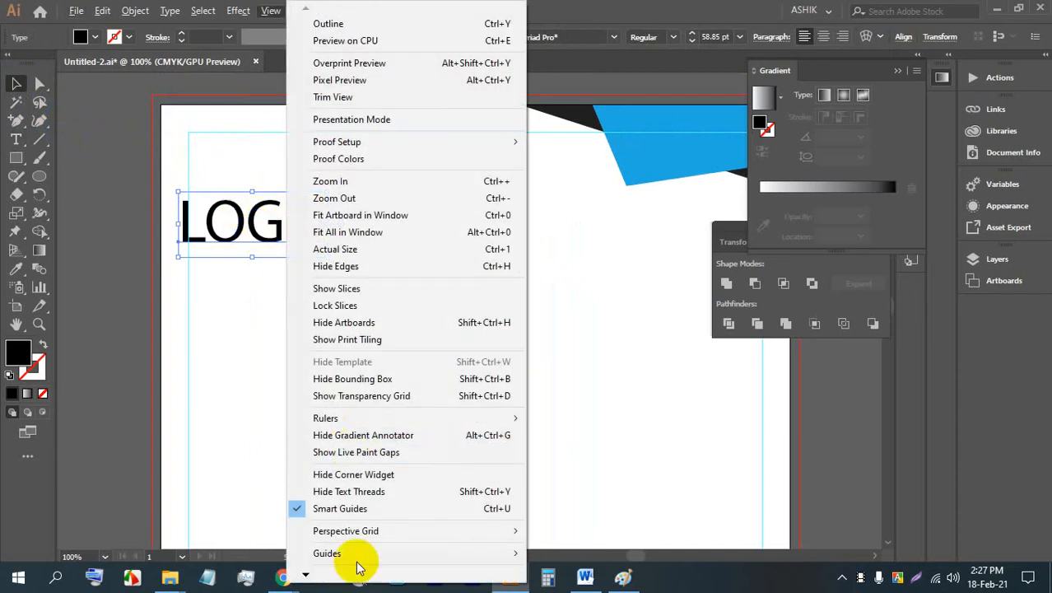
pyautogui.moveTo(330, 576)
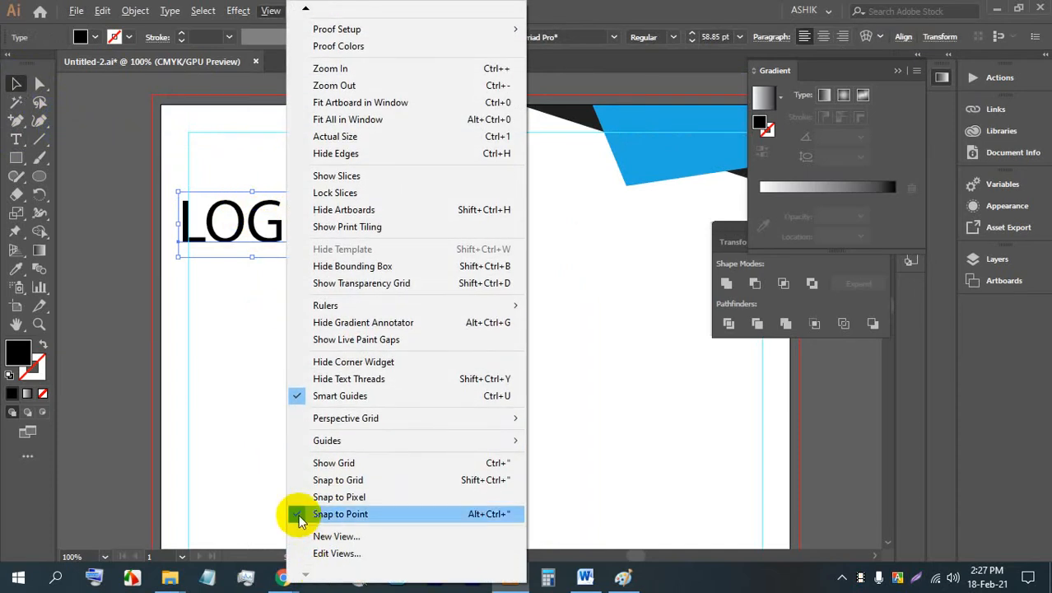
pyautogui.click(180, 231)
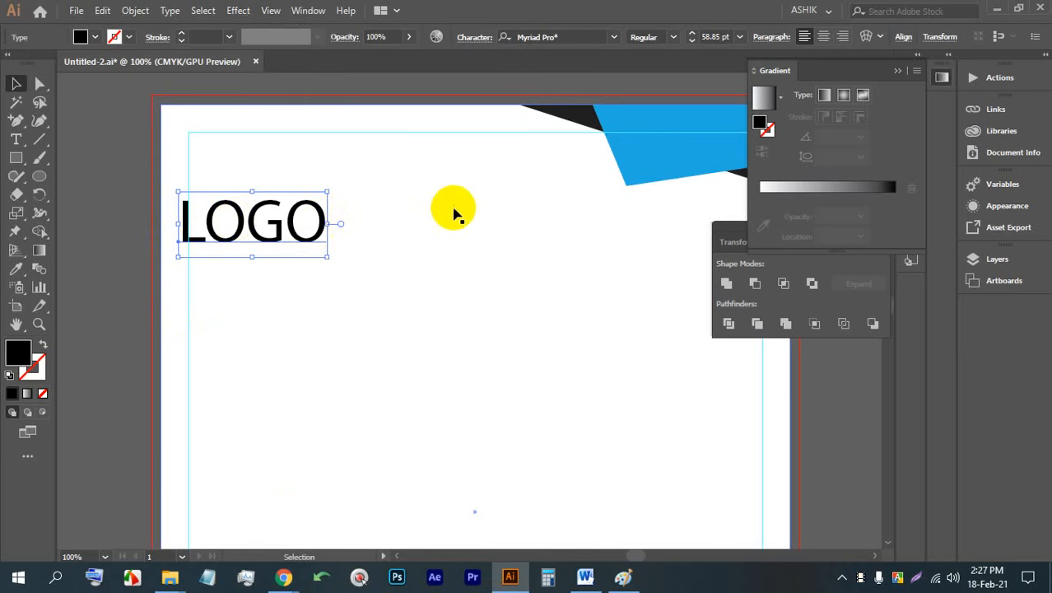
# - Create a new Letter 8.5 x 11 in document from the recent presets and place Lorem ipsum text on its first artboard
pyautogui.hotkey('ctrl', 'n')
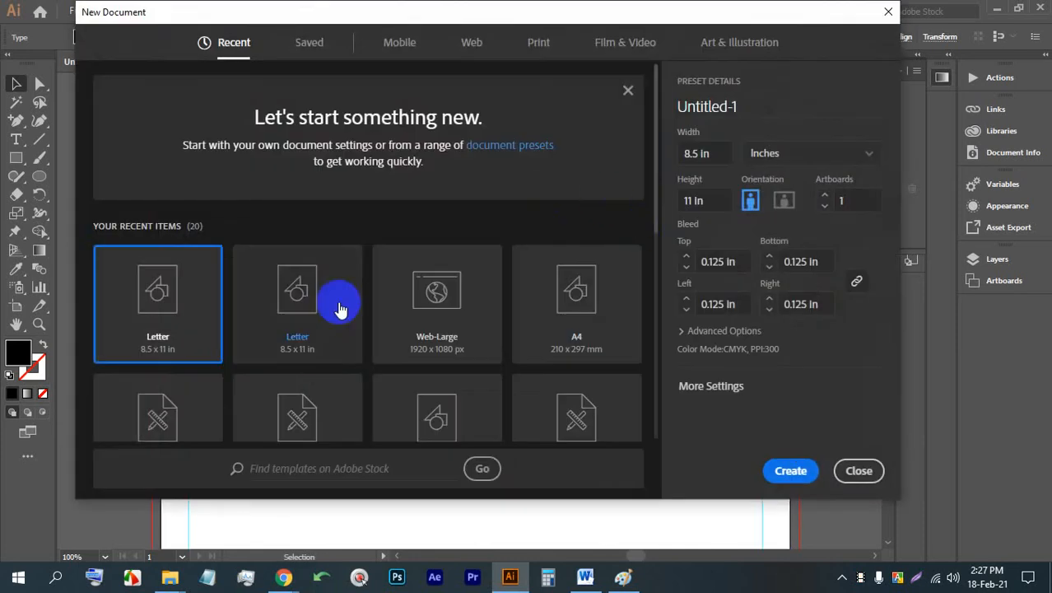
pyautogui.doubleClick(340, 310)
pyautogui.click(15, 139)
pyautogui.click(214, 177)
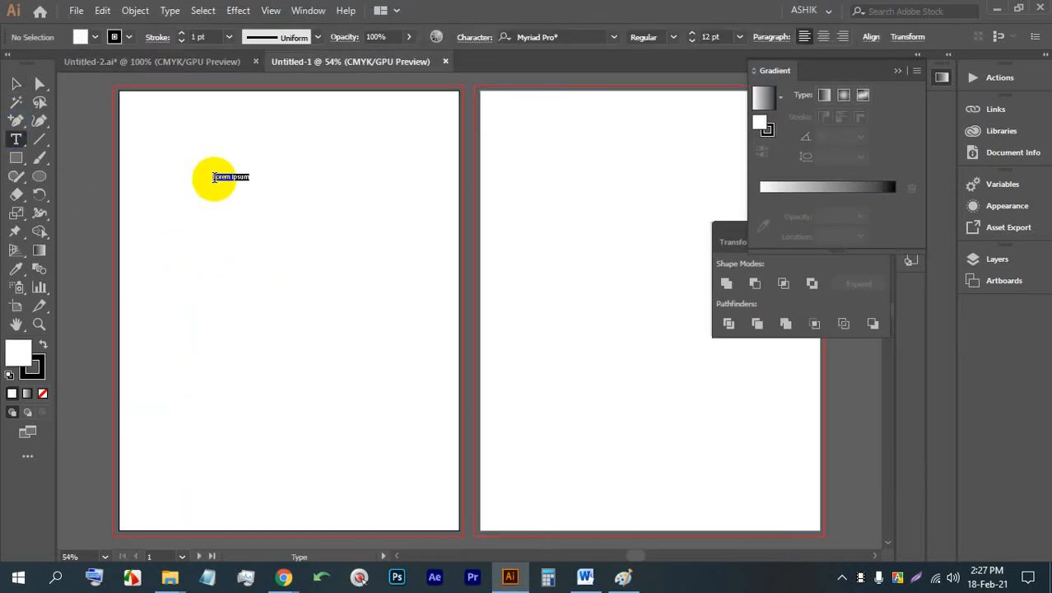
pyautogui.click(16, 83)
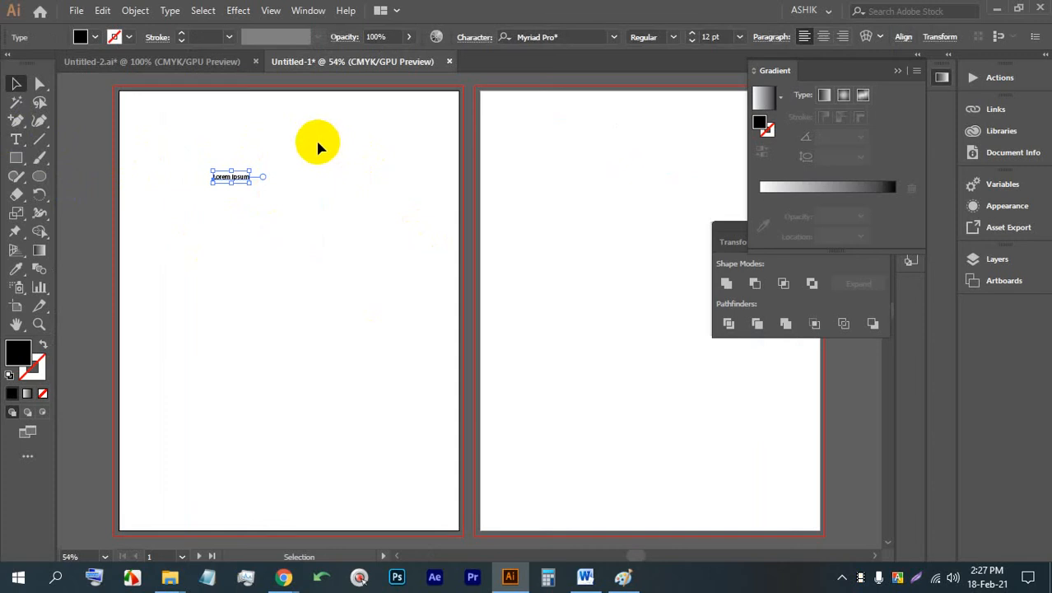
# - Switch to the Automation workspace and scale the Lorem ipsum text up to about 39 pt
pyautogui.click(309, 12)
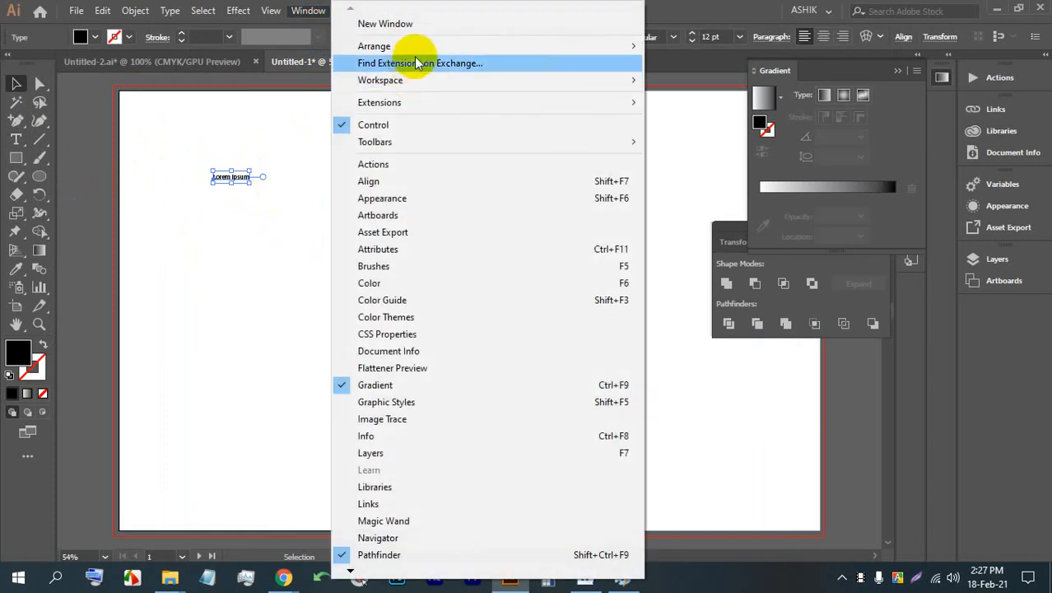
pyautogui.moveTo(453, 80)
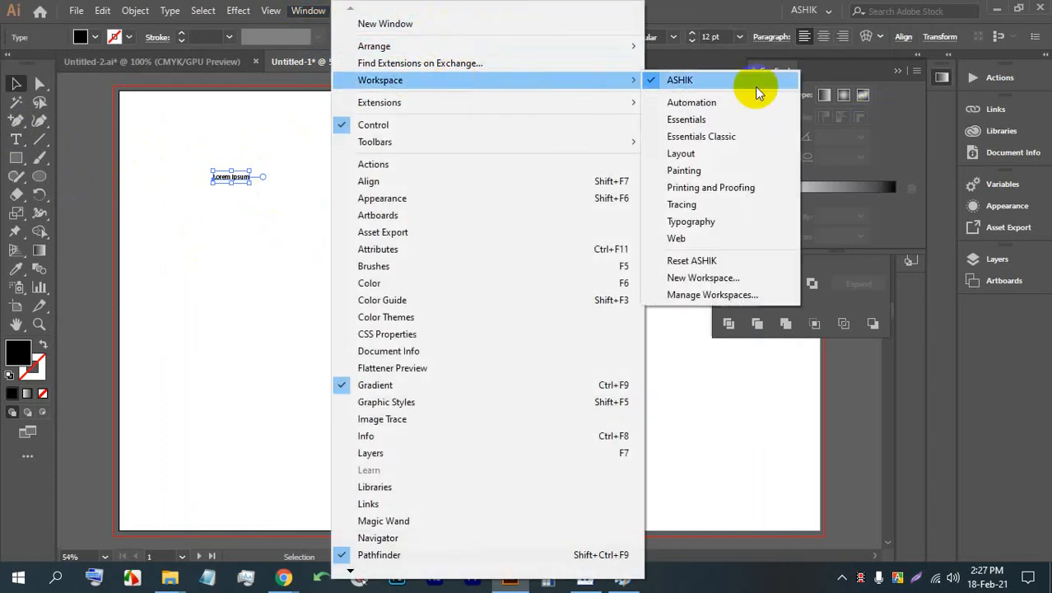
pyautogui.click(690, 103)
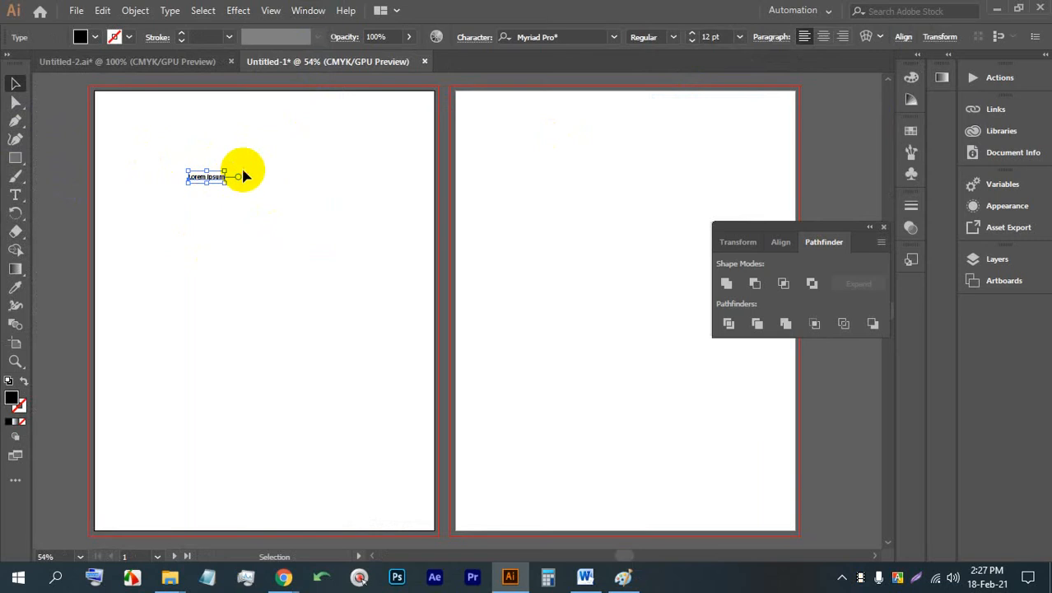
pyautogui.scroll(4, 200, 181)
pyautogui.moveTo(338, 175); pyautogui.dragTo(625, 412)
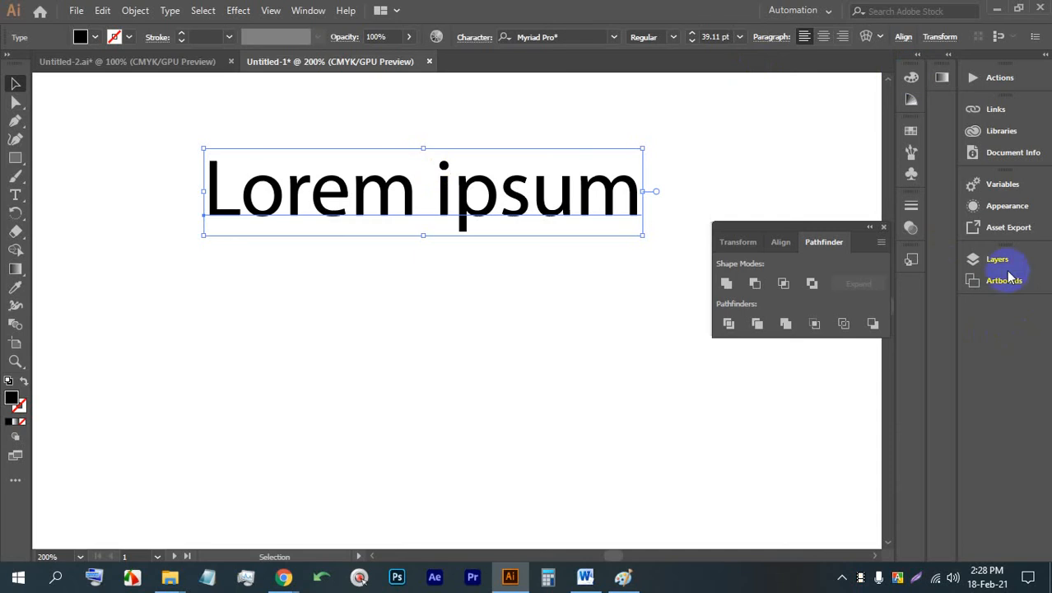
# - Examine the asset export, appearance and variables options for the Lorem ipsum text
pyautogui.click(1001, 229)
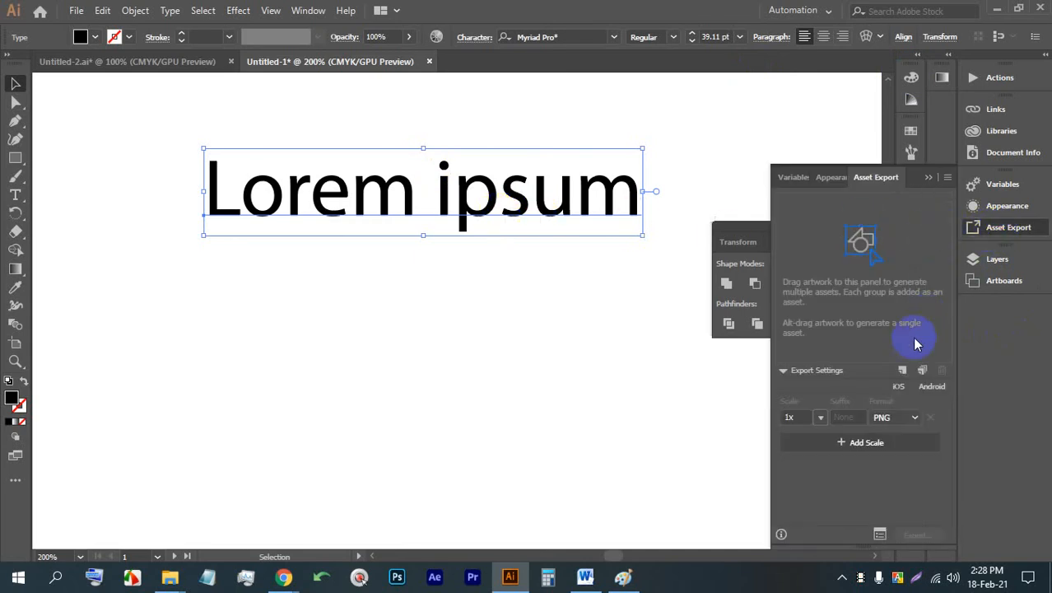
pyautogui.click(849, 378)
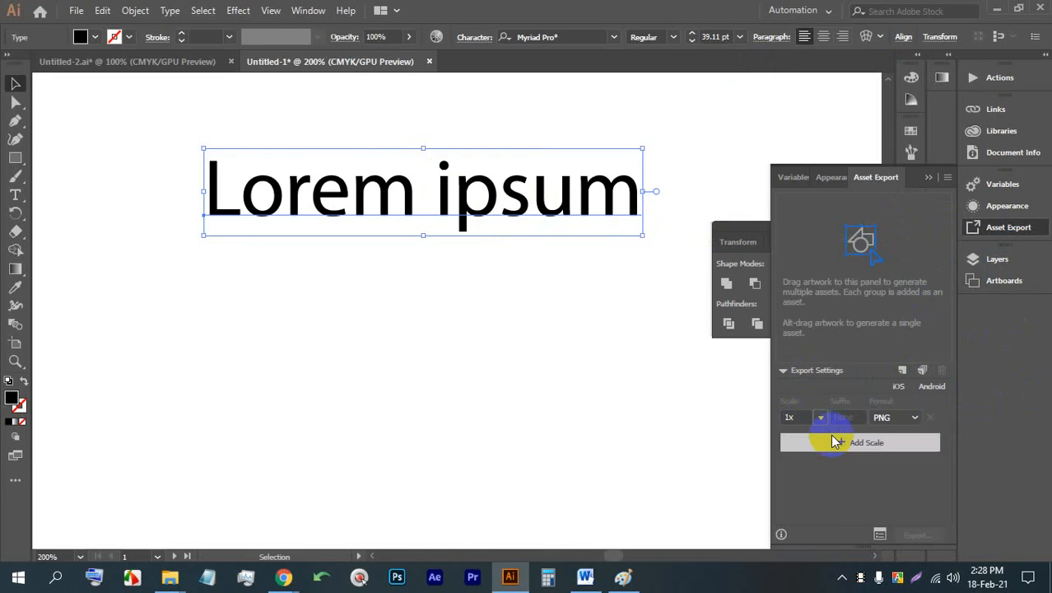
pyautogui.click(831, 178)
pyautogui.click(795, 178)
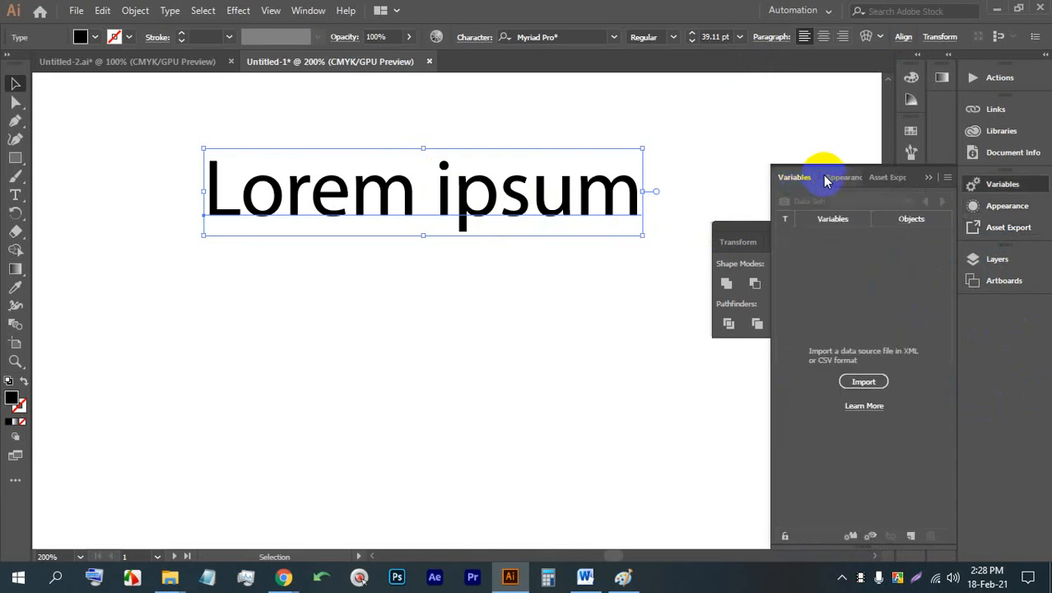
pyautogui.click(834, 179)
pyautogui.click(797, 179)
pyautogui.click(799, 180)
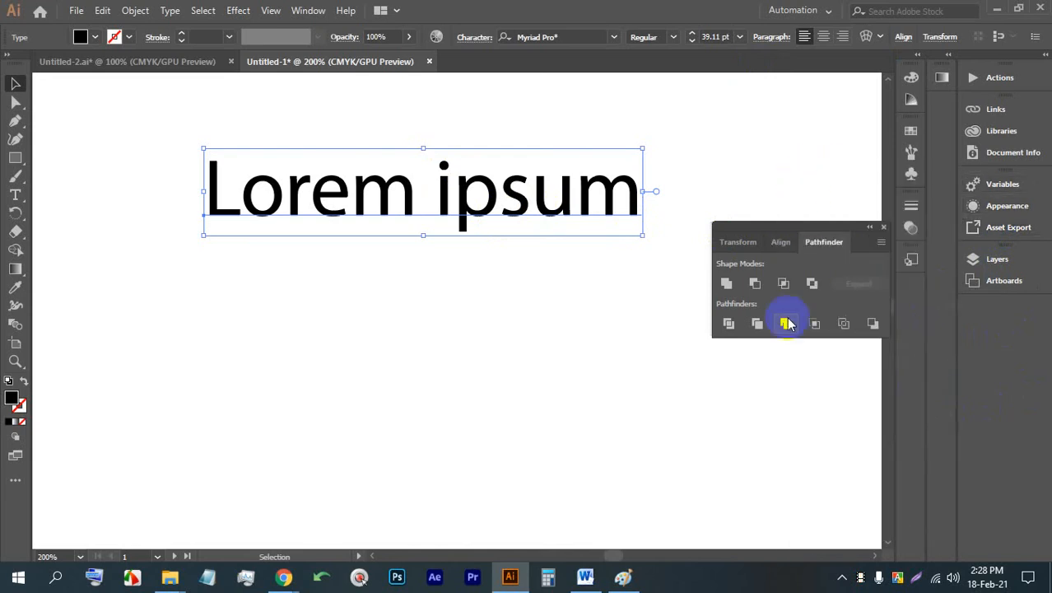
# - Display the layer list, inspect the Lorem ipsum entry in Layer 1 and toggle its visibility
pyautogui.click(308, 10)
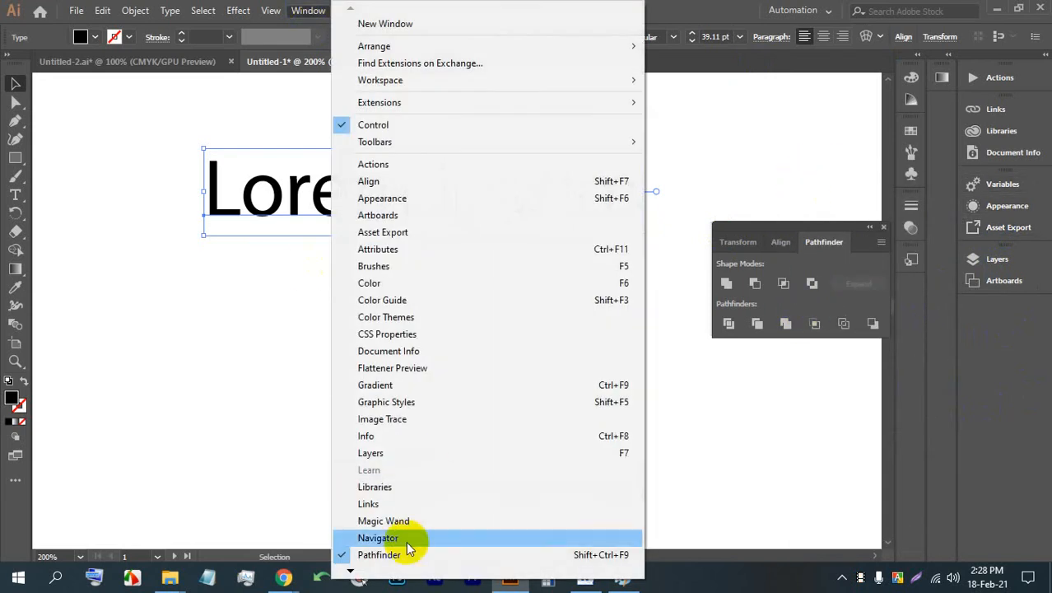
pyautogui.click(370, 454)
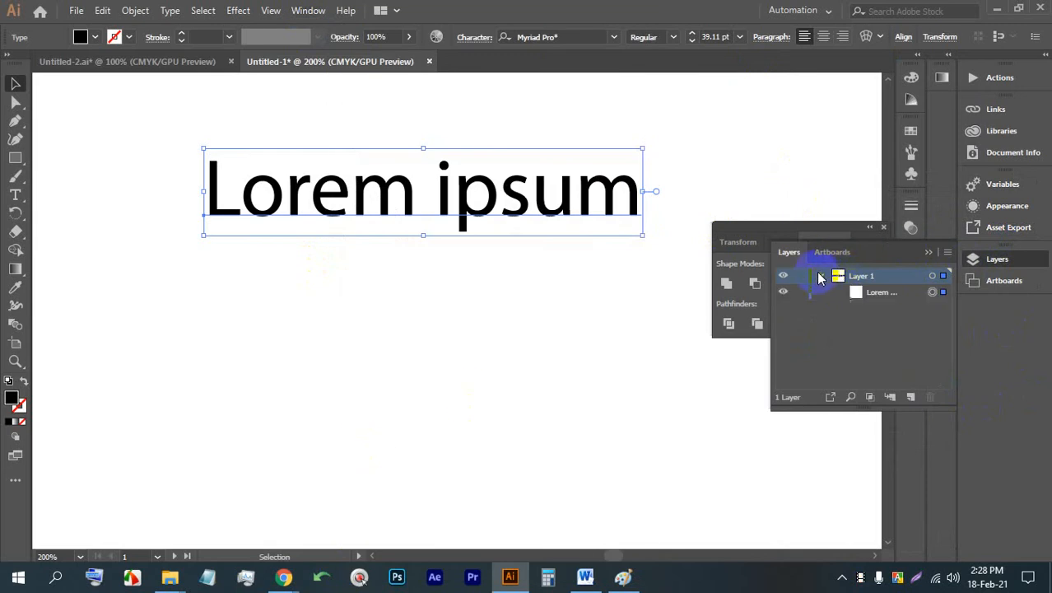
pyautogui.click(856, 296)
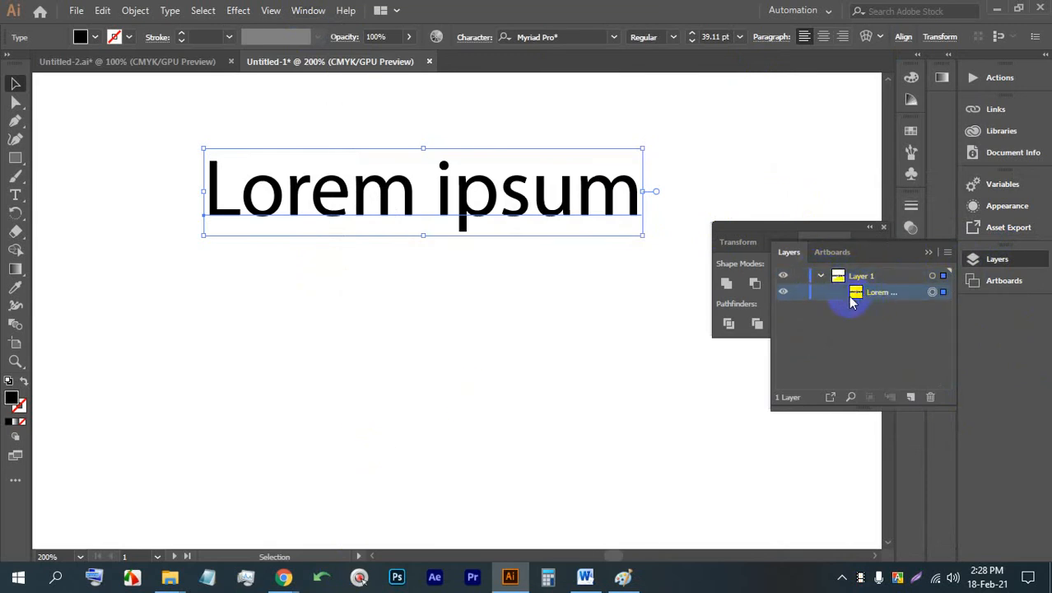
pyautogui.click(784, 294)
pyautogui.click(785, 294)
pyautogui.click(441, 196)
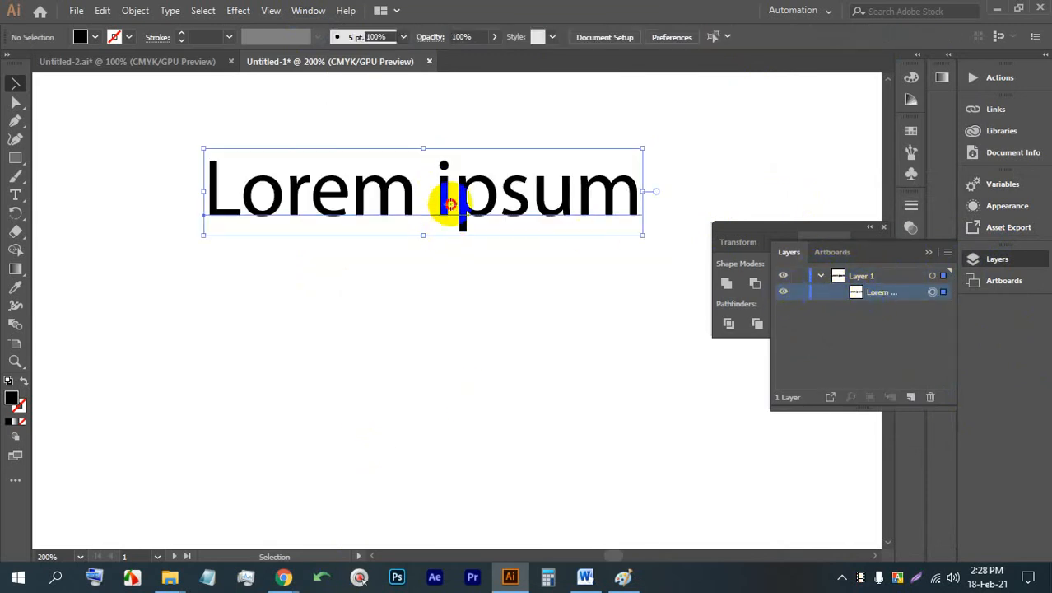
pyautogui.click(447, 119)
pyautogui.click(507, 198)
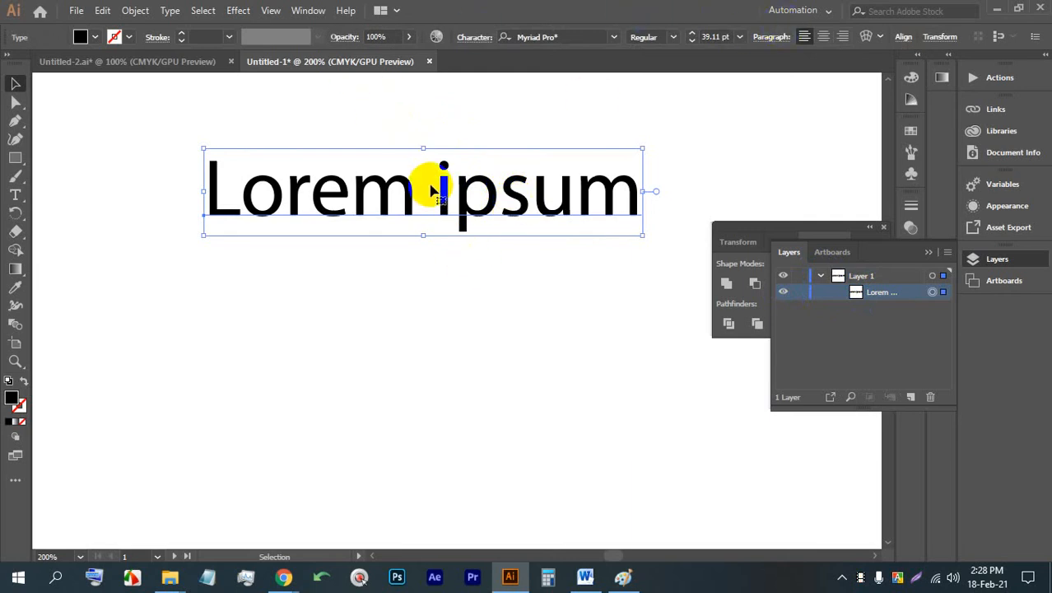
# - Reset the Automation workspace to its default arrangement
pyautogui.click(305, 10)
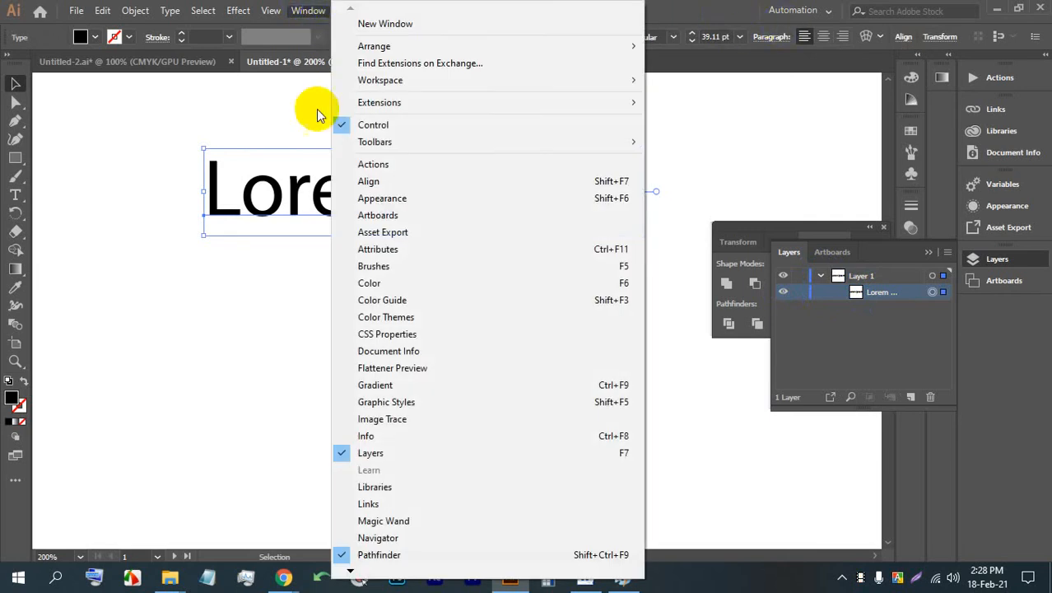
pyautogui.moveTo(632, 80)
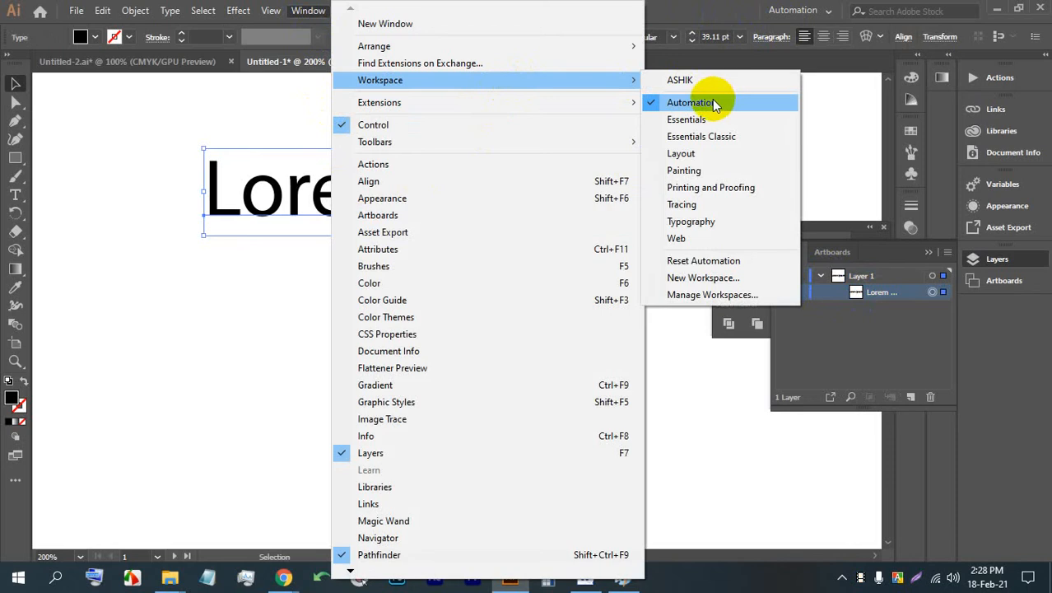
pyautogui.click(700, 263)
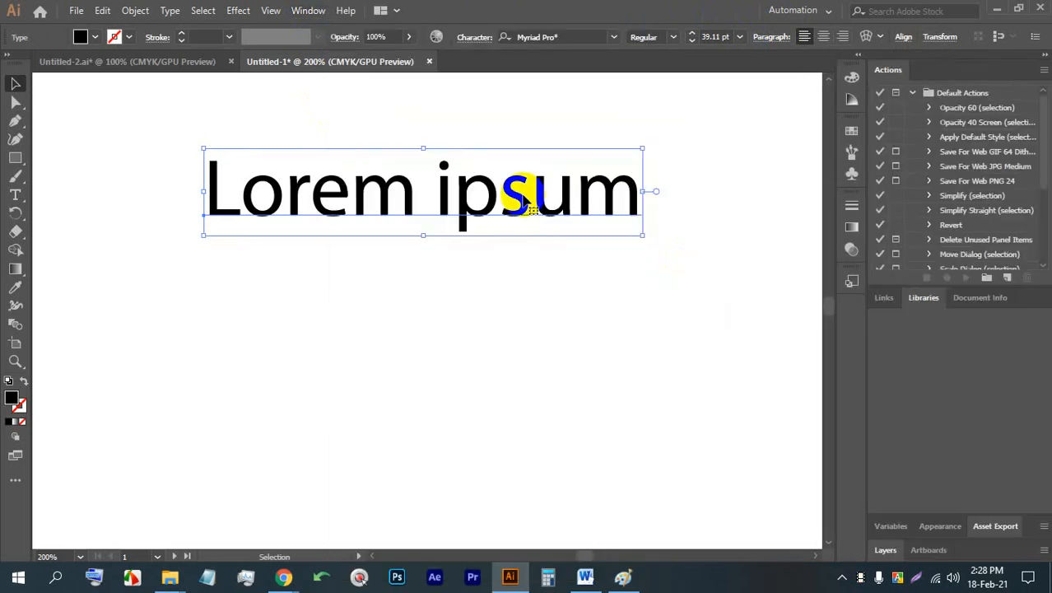
# - Restore the default panel layout of the Automation workspace once more
pyautogui.click(308, 10)
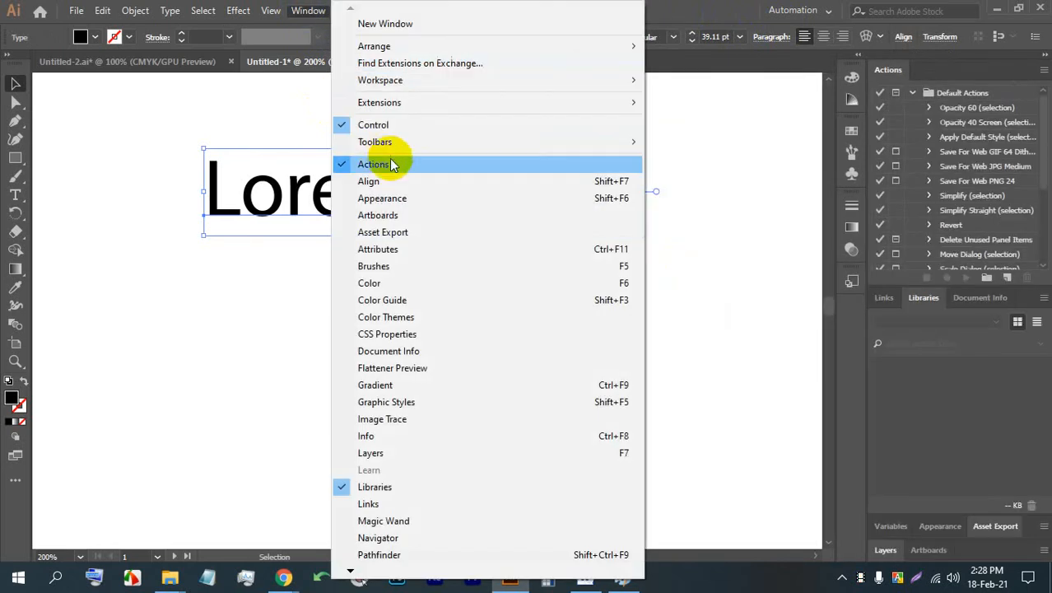
pyautogui.moveTo(449, 82)
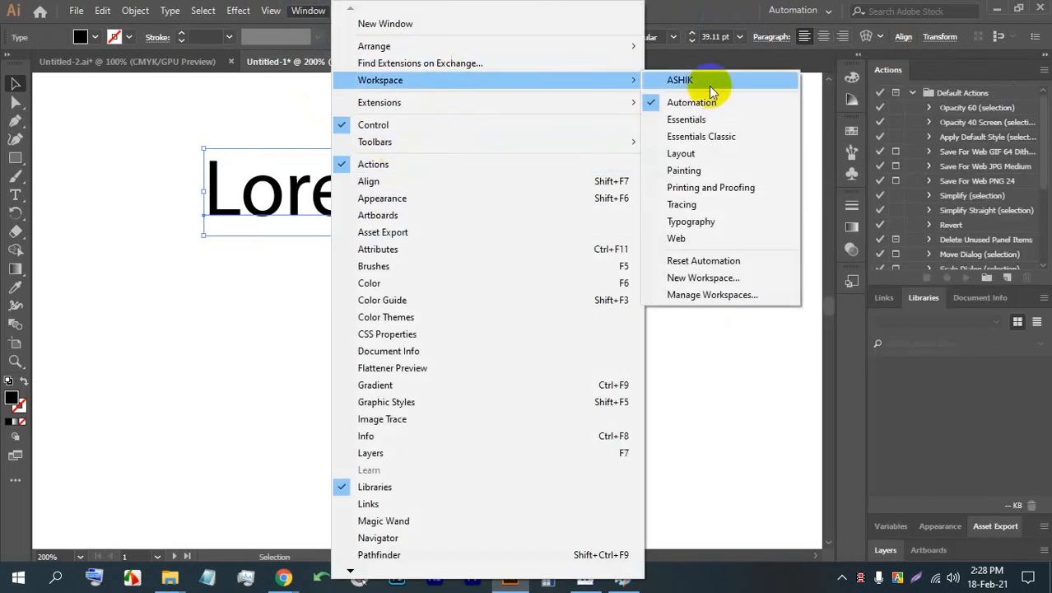
pyautogui.click(682, 262)
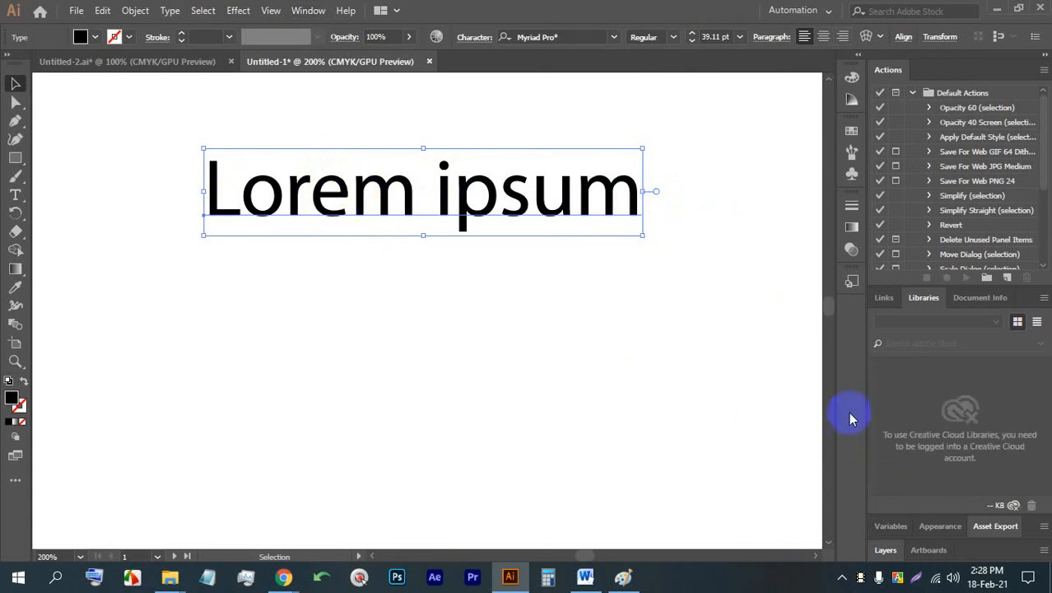
# - Draw a closed, black-filled triangle below the Lorem ipsum text with the Pen tool
pyautogui.click(15, 121)
pyautogui.click(159, 329)
pyautogui.click(589, 295)
pyautogui.click(596, 407)
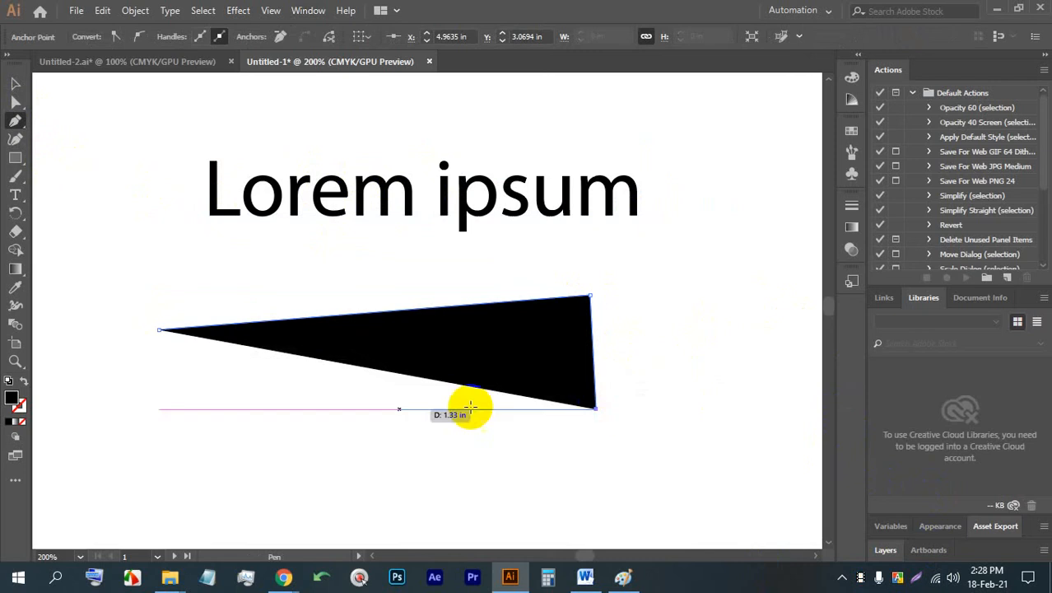
pyautogui.click(159, 329)
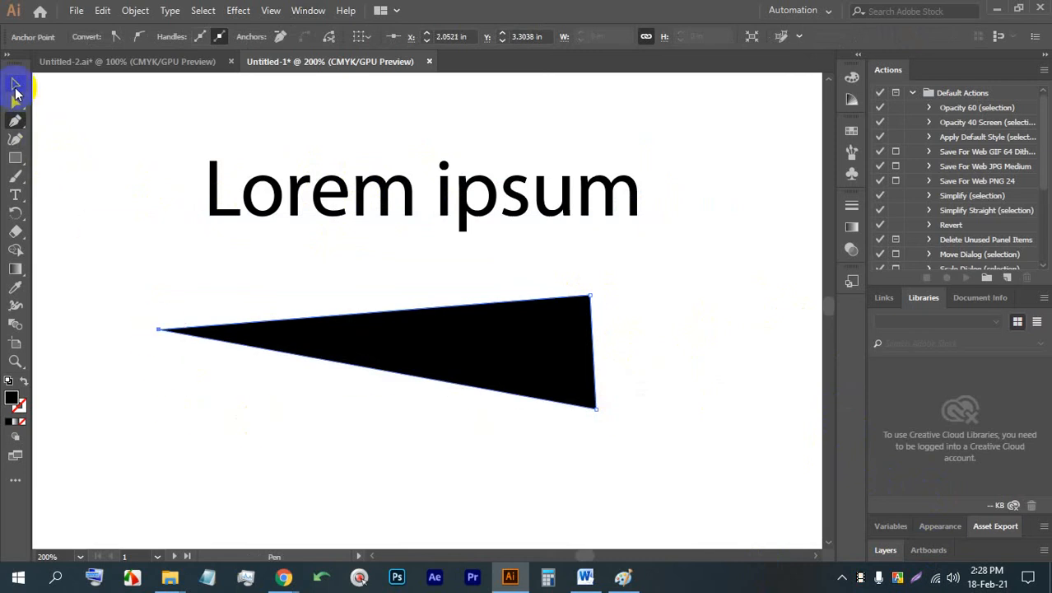
# - Try out selecting and deselecting the black triangle with the Selection tool
pyautogui.click(14, 83)
pyautogui.click(486, 275)
pyautogui.click(401, 323)
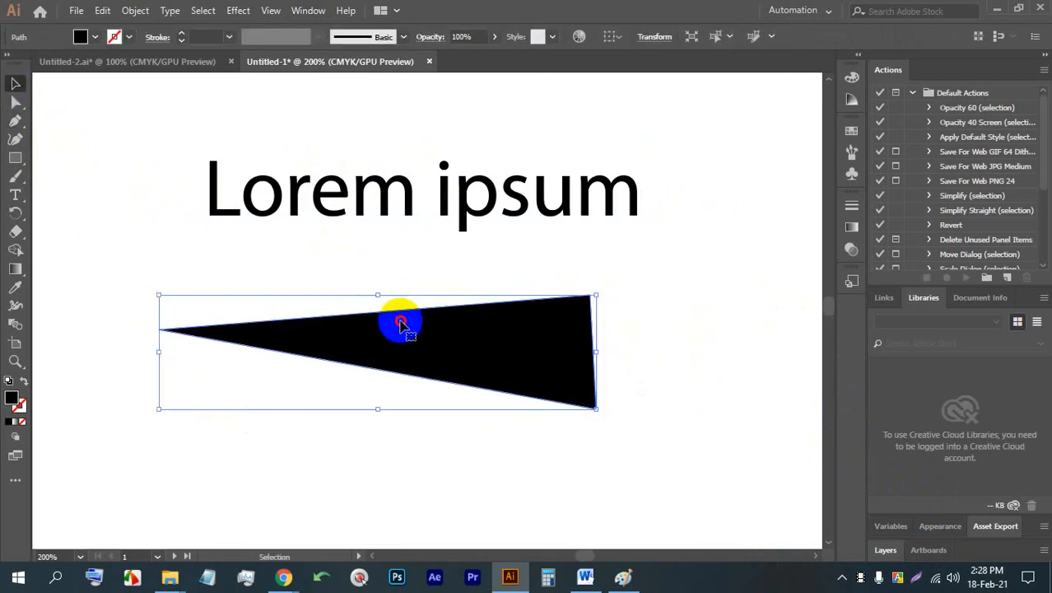
pyautogui.click(625, 296)
pyautogui.click(566, 352)
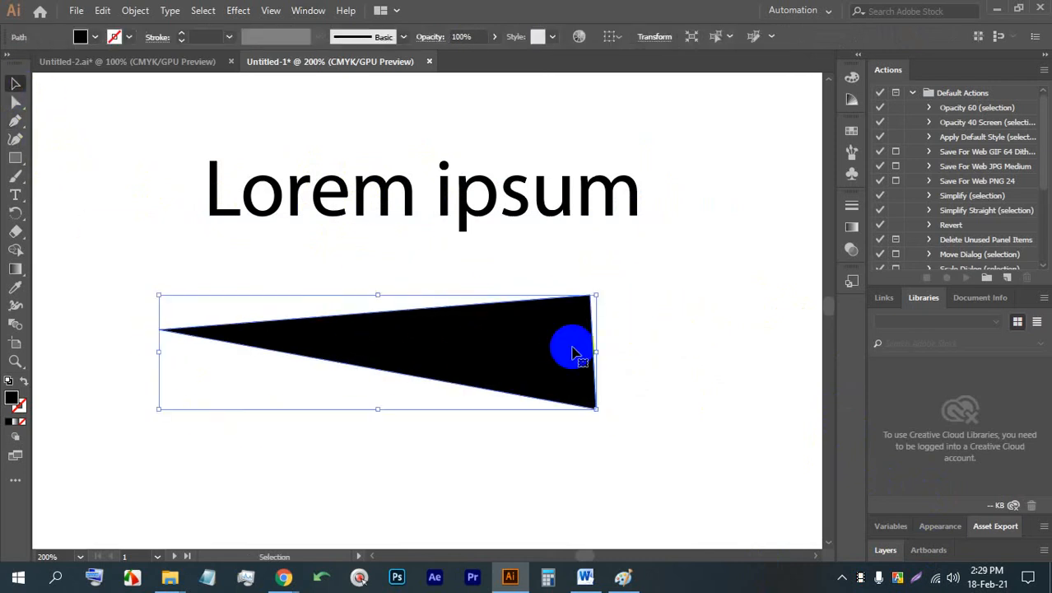
pyautogui.click(655, 313)
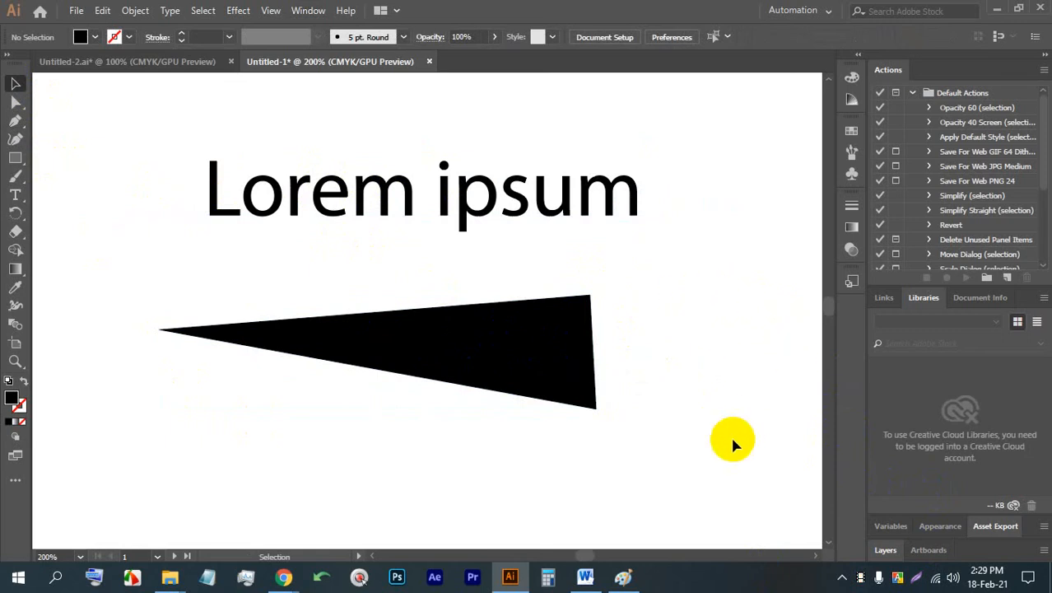
# - Launch SwordSoft Mousetrack and dismiss its settings window
pyautogui.click(362, 580)
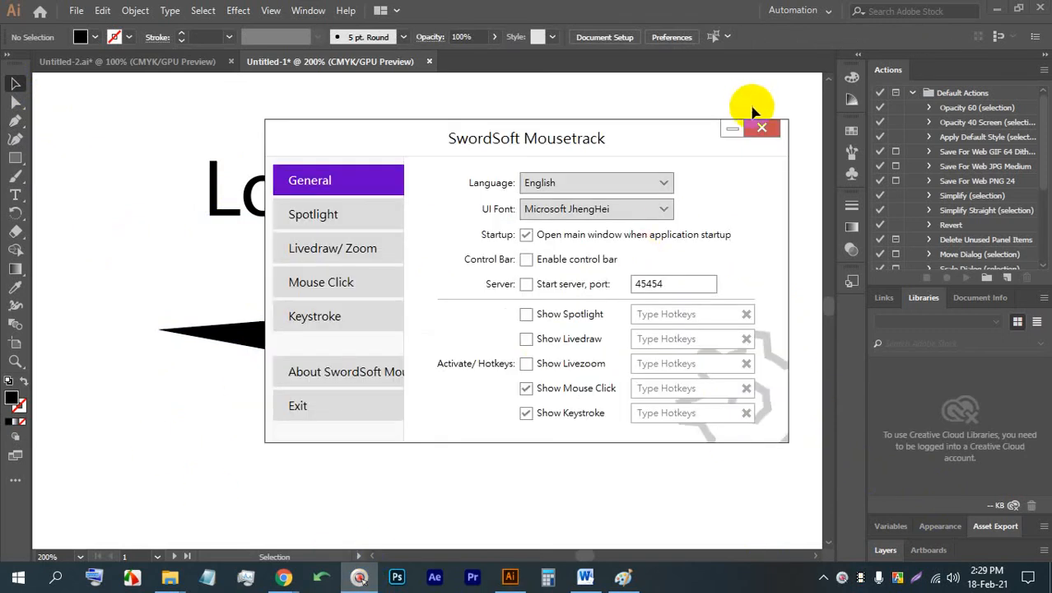
pyautogui.click(762, 127)
# - Stretch the triangle upward over the Lorem ipsum text and out to the right, to about 3.95 by 1.90 in
pyautogui.click(470, 352)
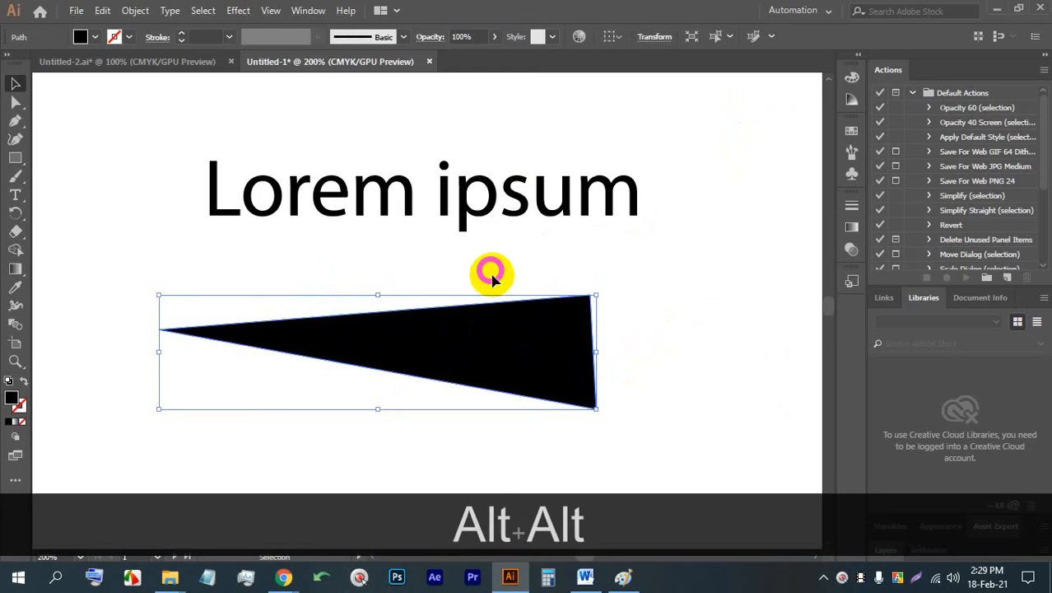
pyautogui.click(651, 312)
pyautogui.click(531, 320)
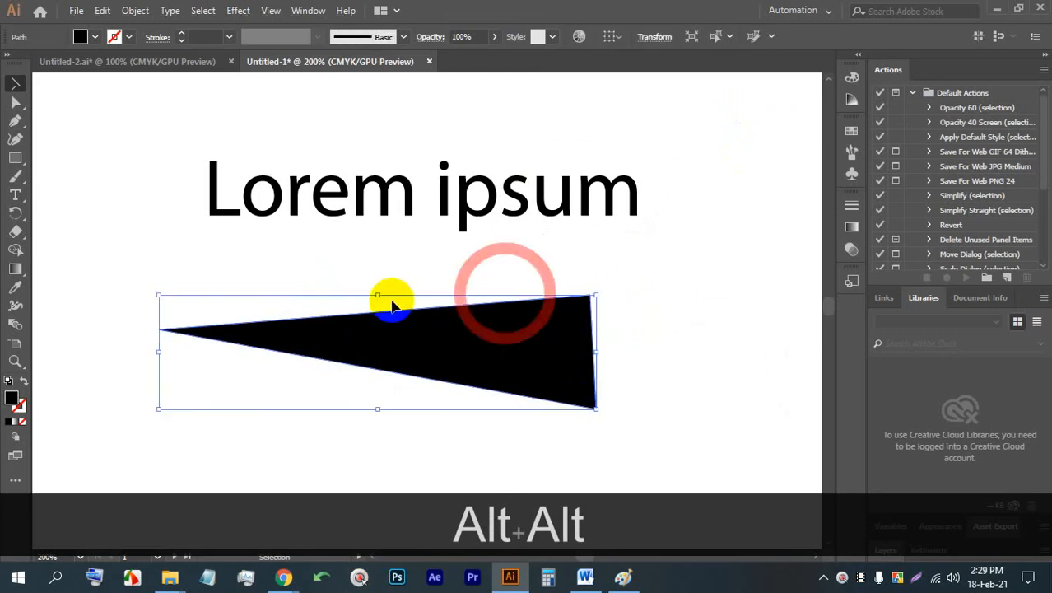
pyautogui.moveTo(377, 294); pyautogui.dragTo(383, 128)
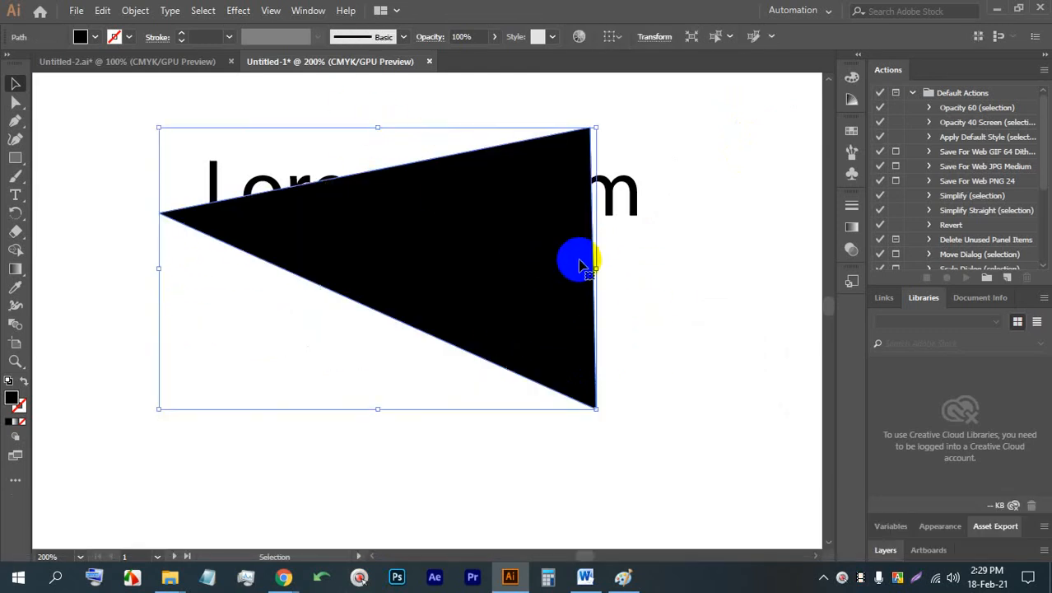
pyautogui.moveTo(593, 266); pyautogui.dragTo(745, 268)
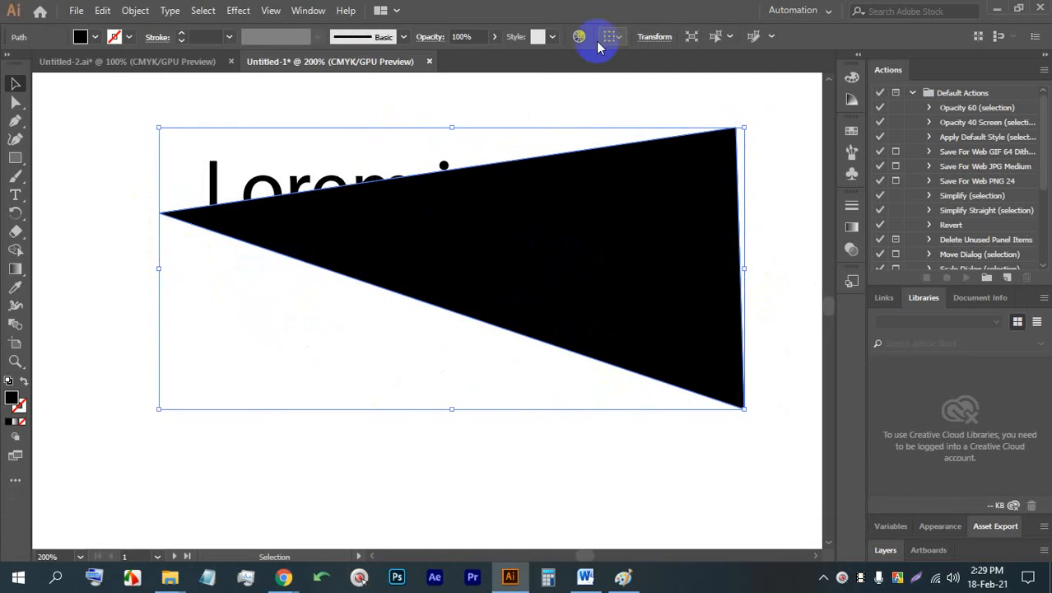
# - Turn off constrained width and height proportions in the triangle's transform settings
pyautogui.click(648, 37)
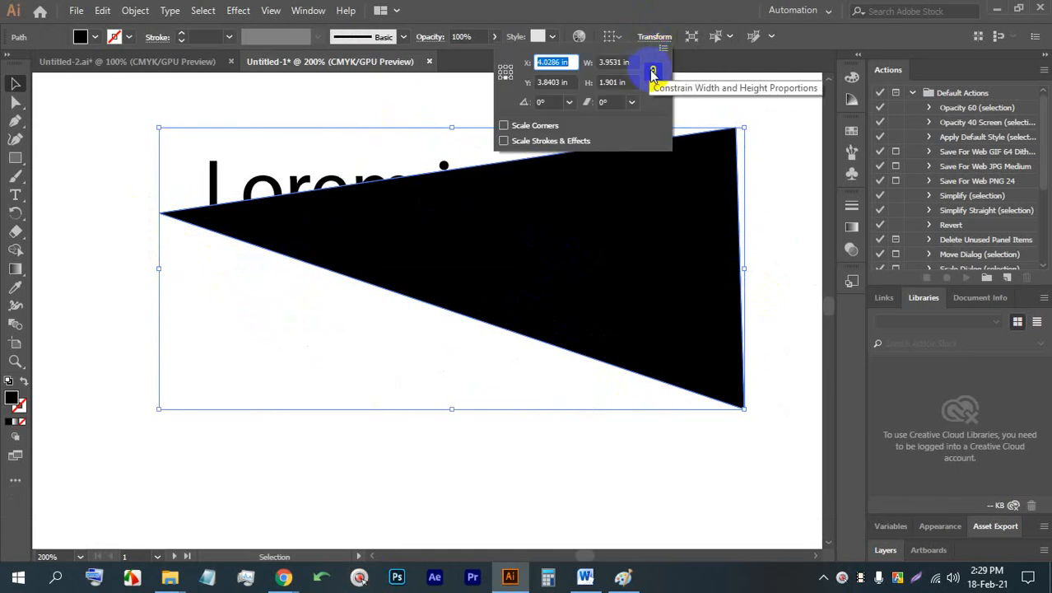
pyautogui.click(652, 72)
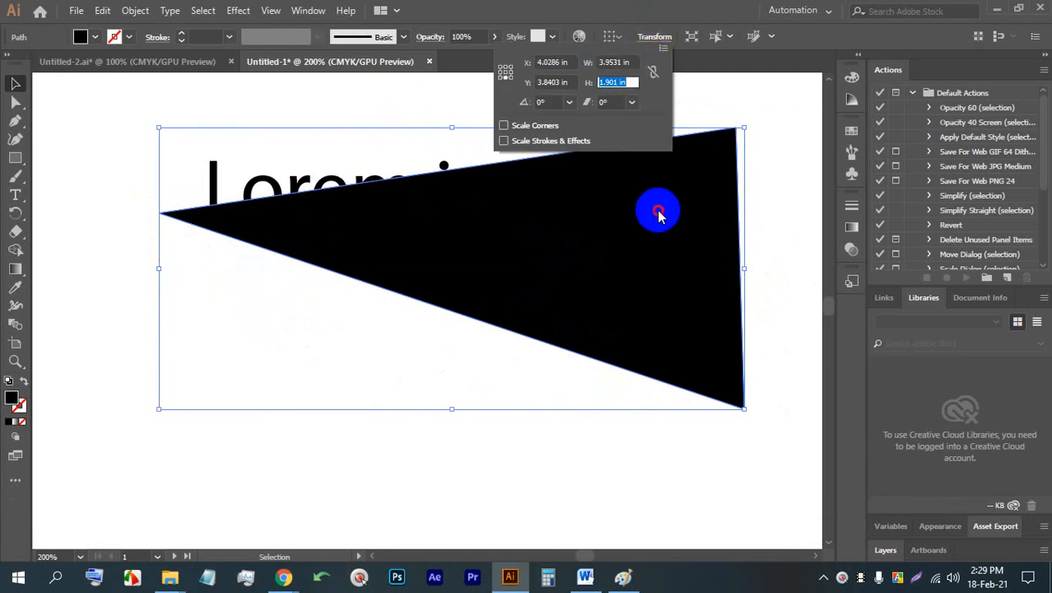
pyautogui.click(509, 239)
# - Switch the Use Registration Point for Symbol transform option off and back on
pyautogui.click(665, 39)
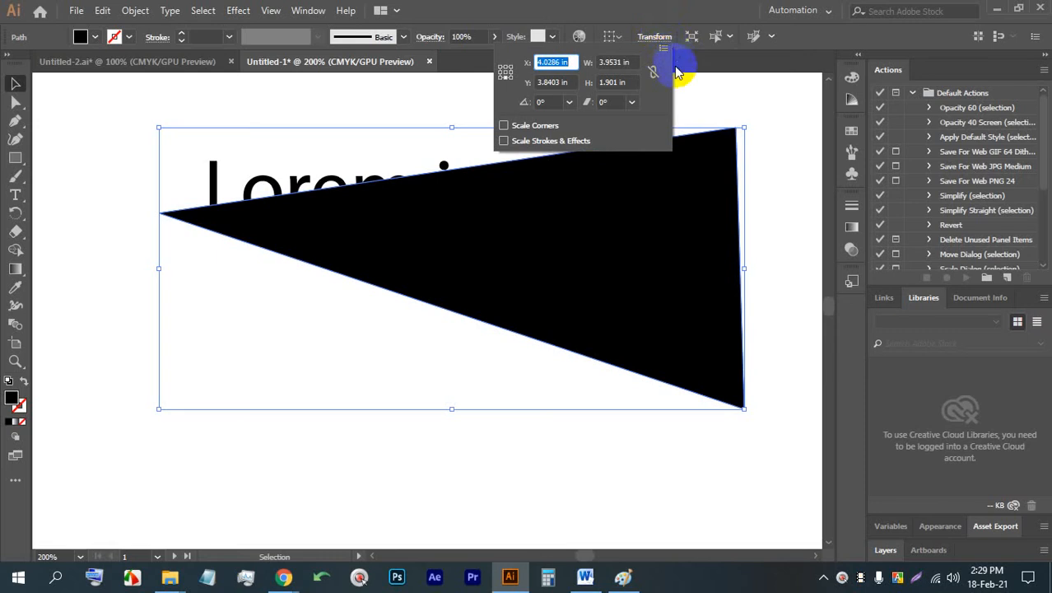
pyautogui.click(665, 49)
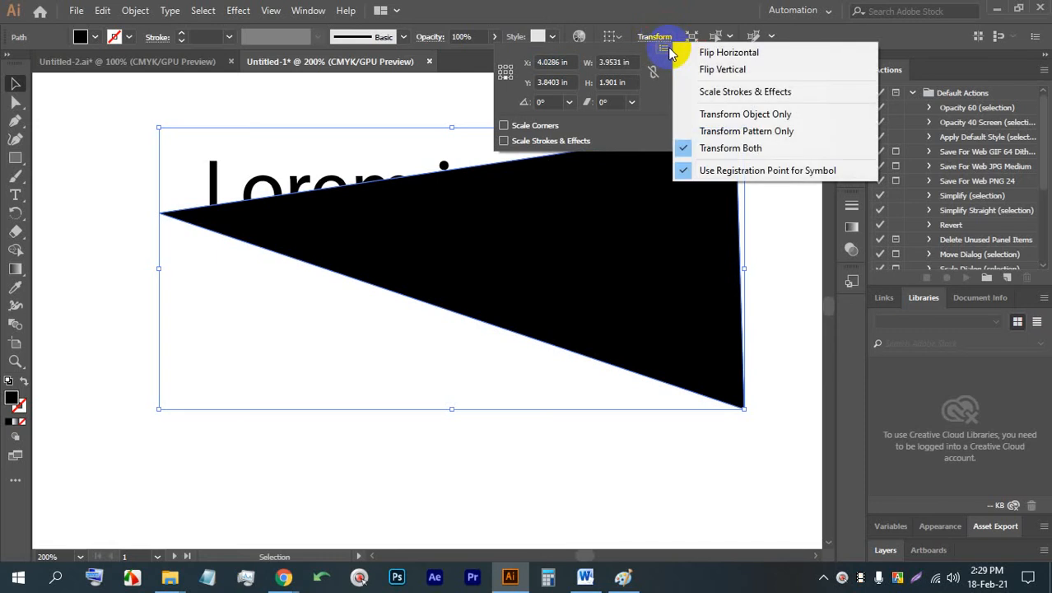
pyautogui.click(681, 171)
pyautogui.click(587, 276)
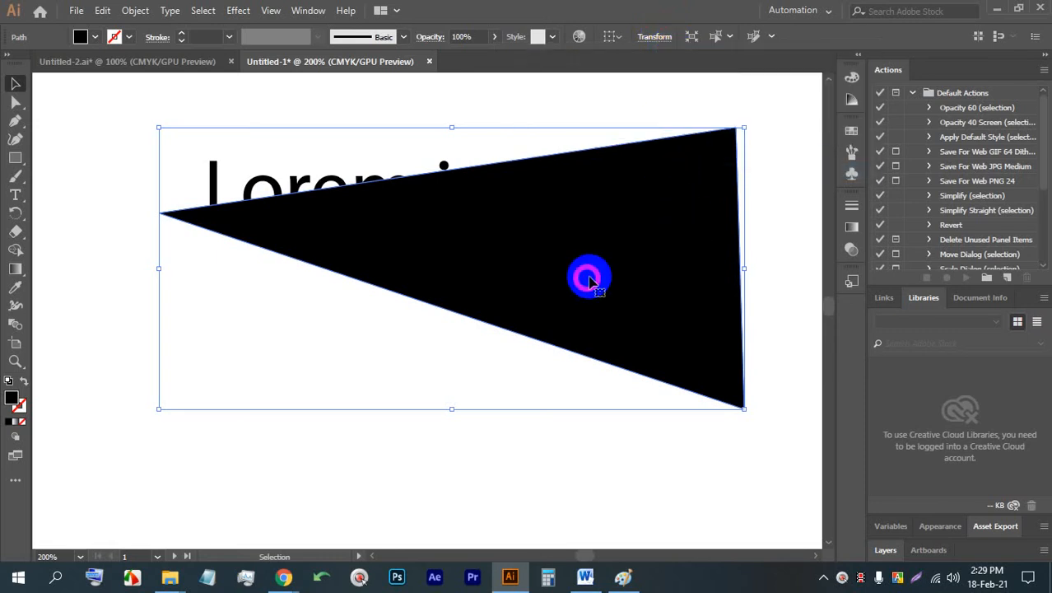
pyautogui.click(665, 36)
pyautogui.click(664, 49)
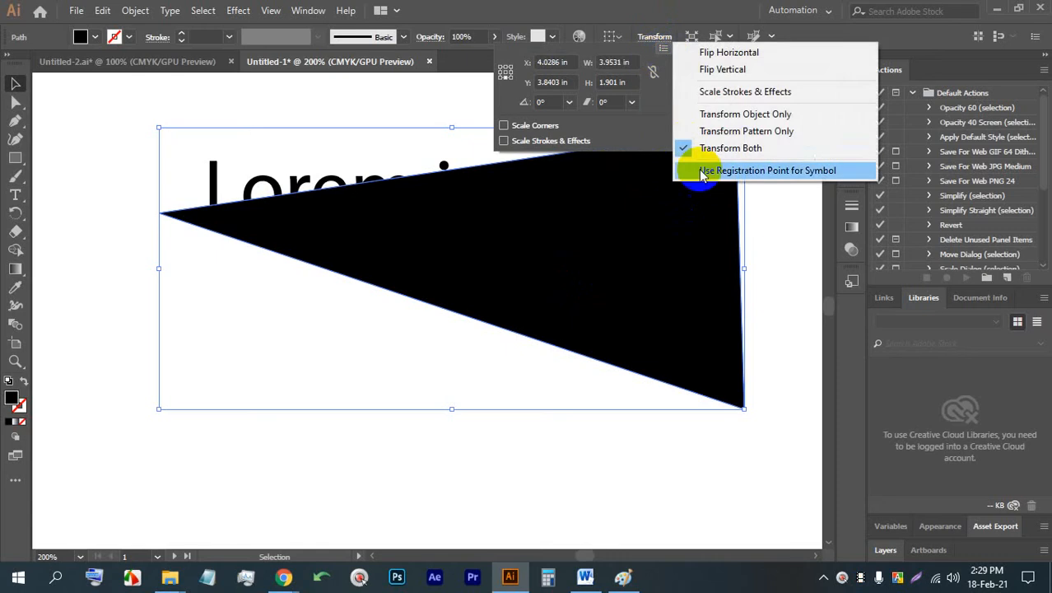
pyautogui.click(690, 170)
pyautogui.click(775, 37)
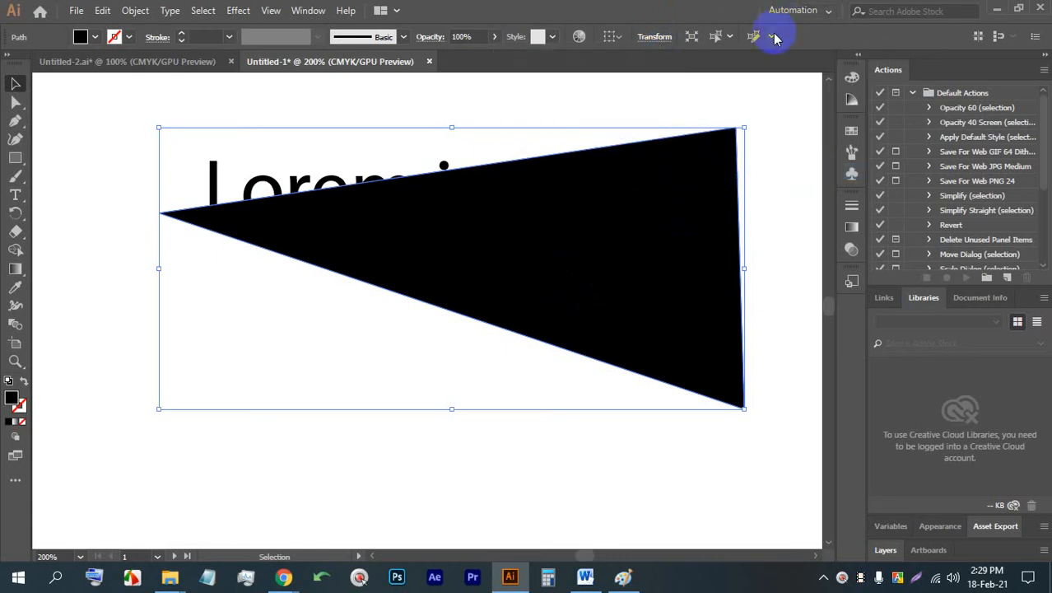
pyautogui.click(756, 36)
pyautogui.click(631, 308)
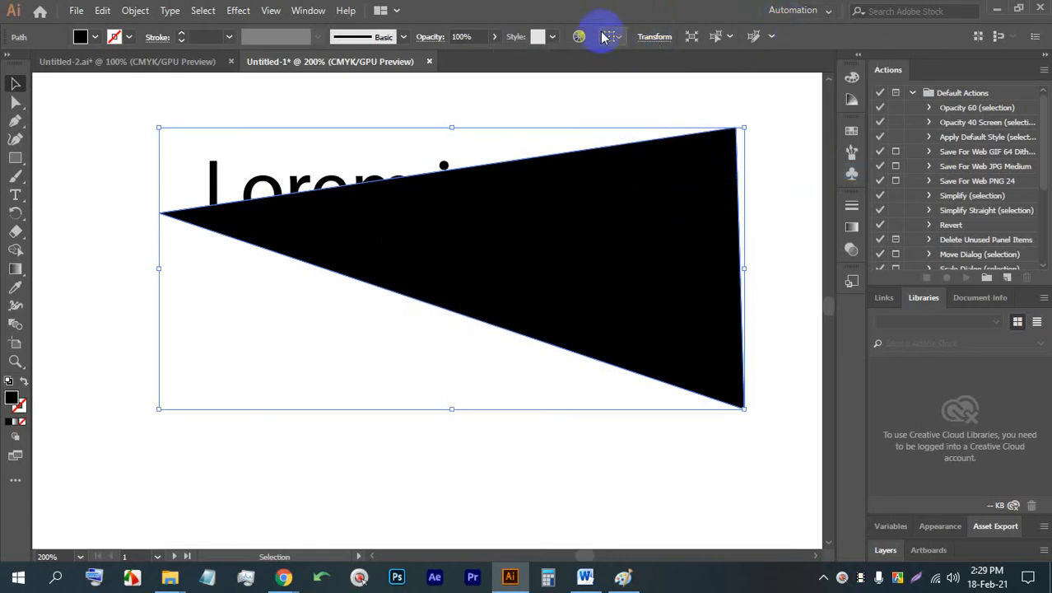
pyautogui.click(611, 36)
pyautogui.click(617, 35)
pyautogui.click(413, 219)
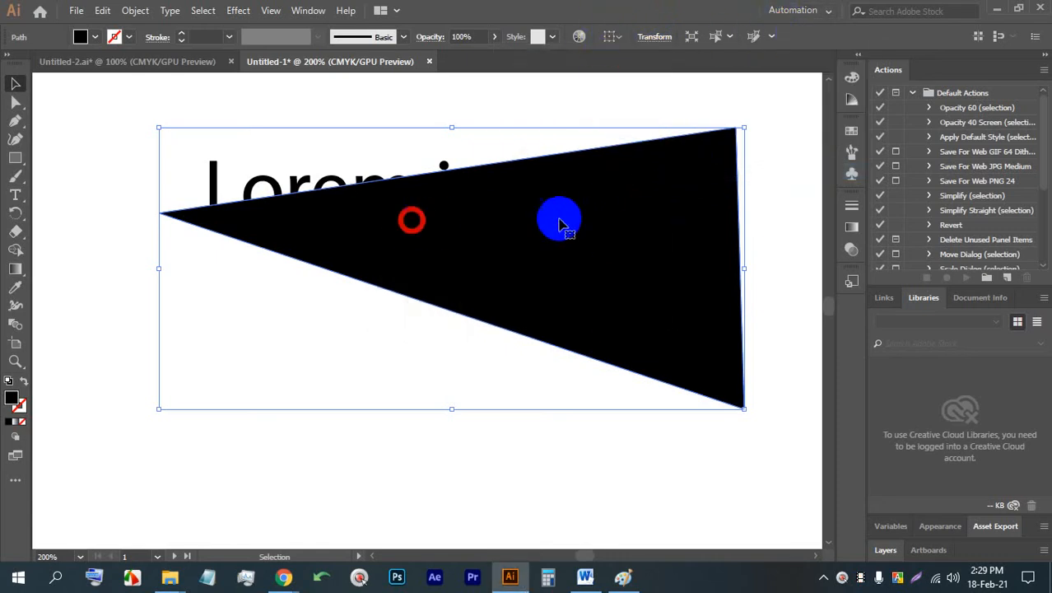
# - Try to align the triangle to the pixel grid and accept the Pixel Snapping Options
pyautogui.click(1011, 39)
pyautogui.click(1001, 41)
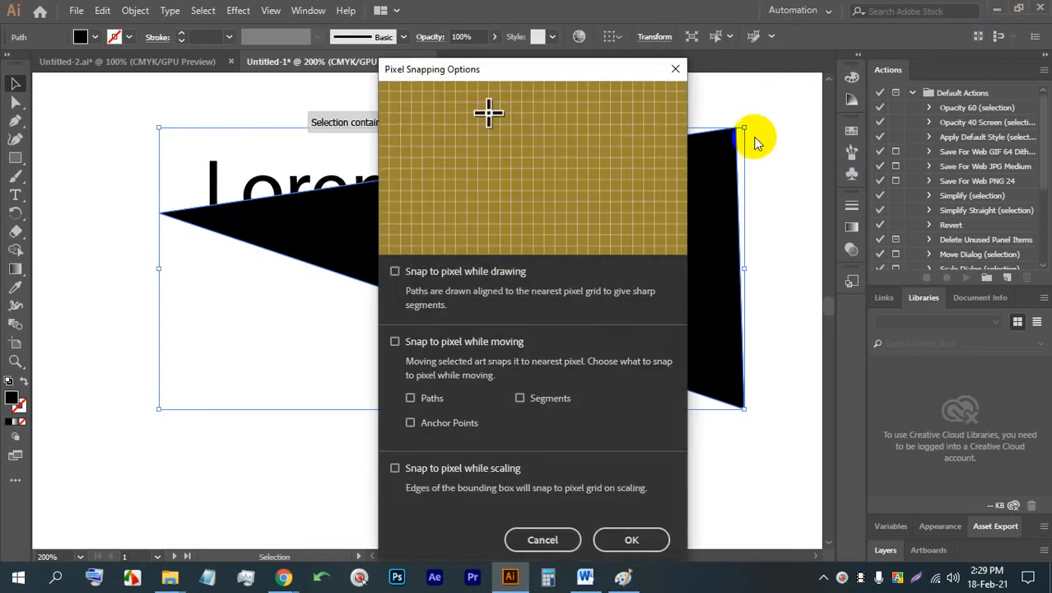
pyautogui.click(634, 536)
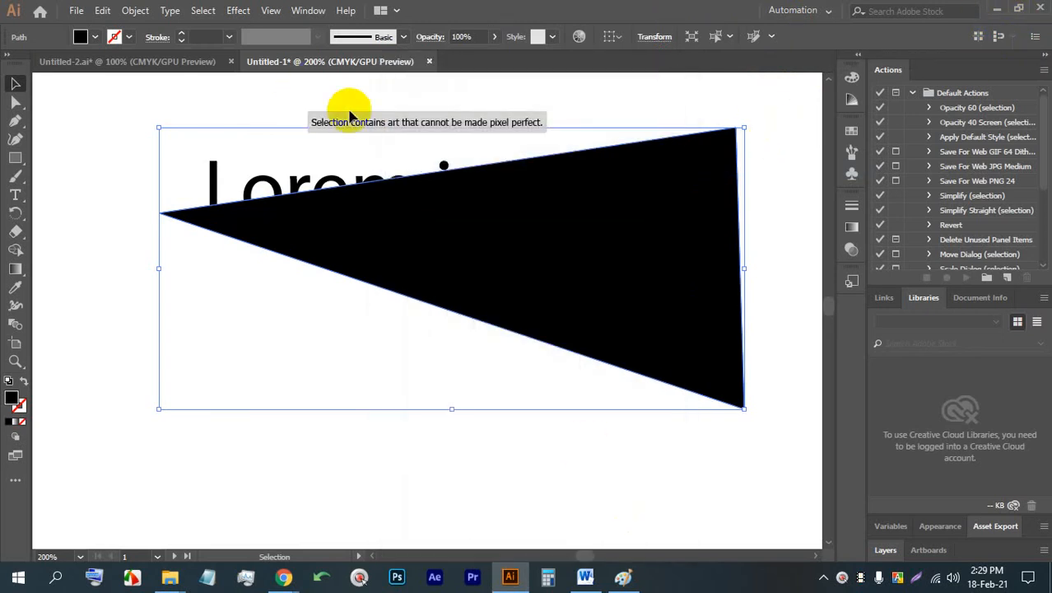
# - Return to the Untitled-2.ai letterhead document and select the LOGO text
pyautogui.click(172, 63)
pyautogui.click(275, 66)
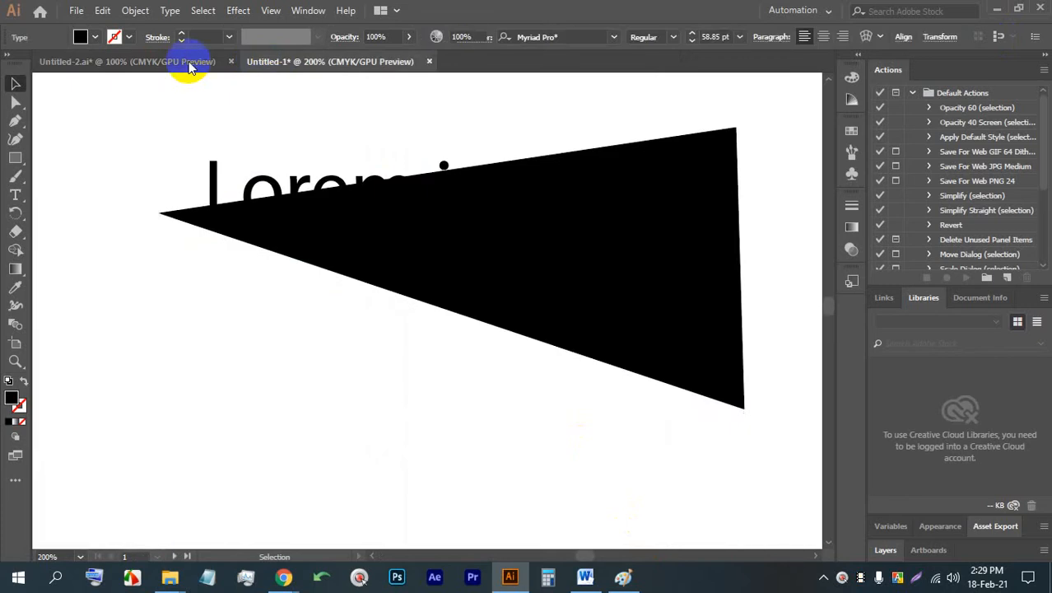
pyautogui.click(182, 63)
pyautogui.click(291, 206)
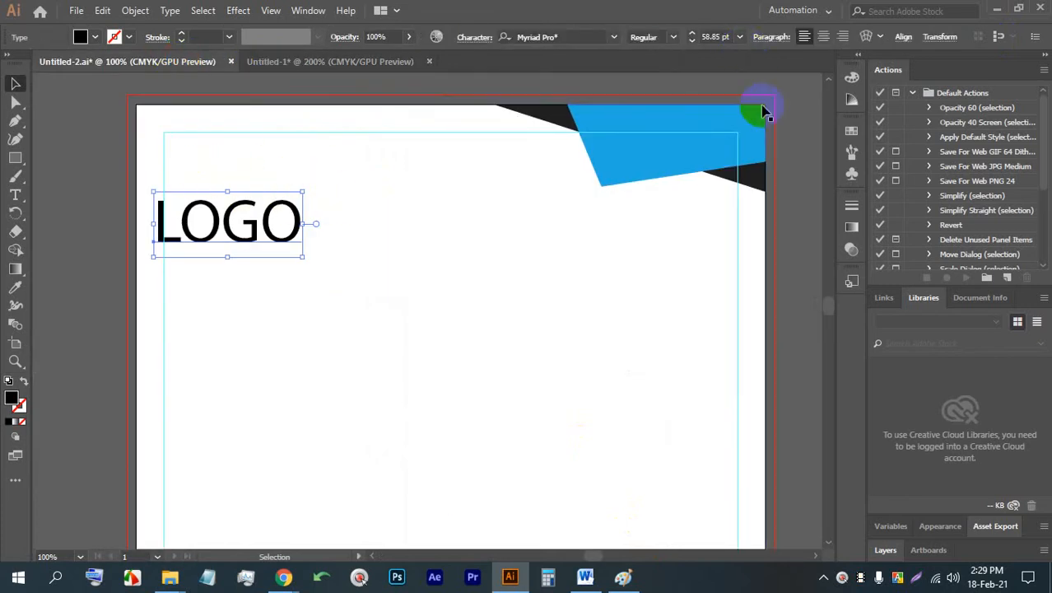
# - Switch to Chrome and display the Google Meet class session
pyautogui.click(258, 581)
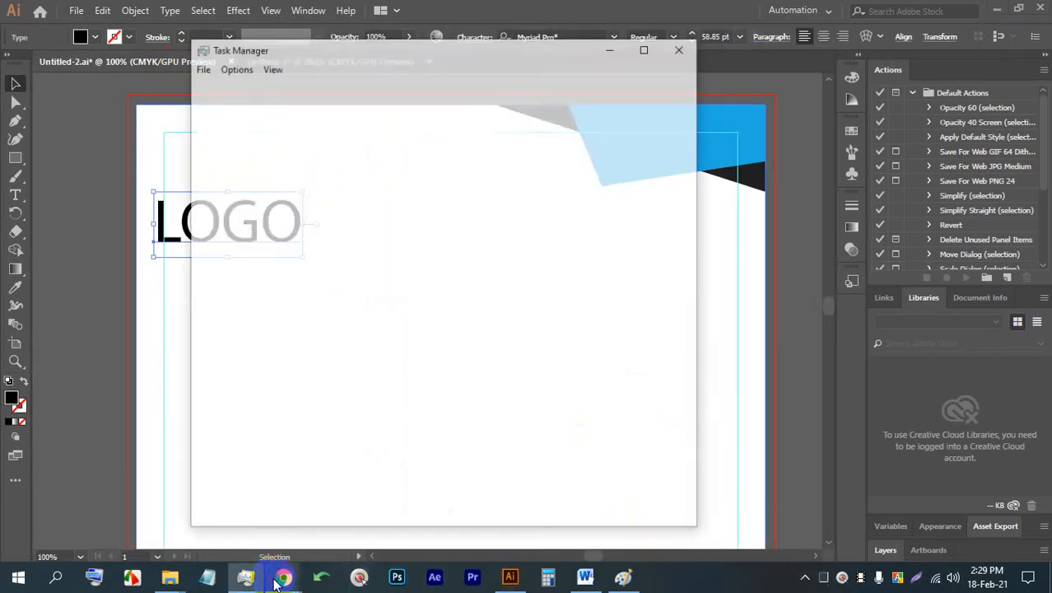
pyautogui.moveTo(278, 579)
pyautogui.click(250, 487)
pyautogui.click(337, 5)
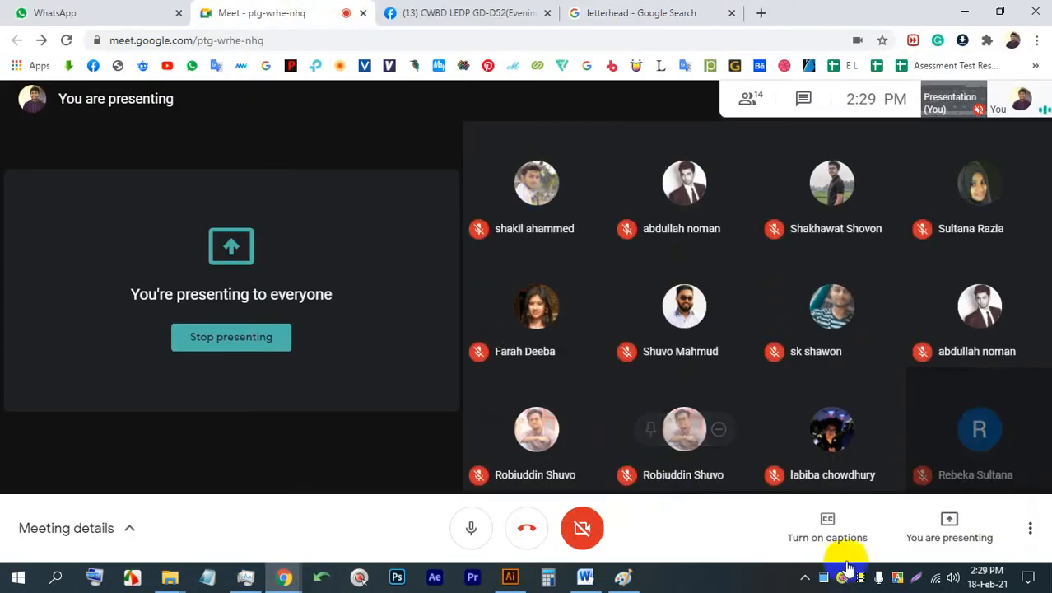
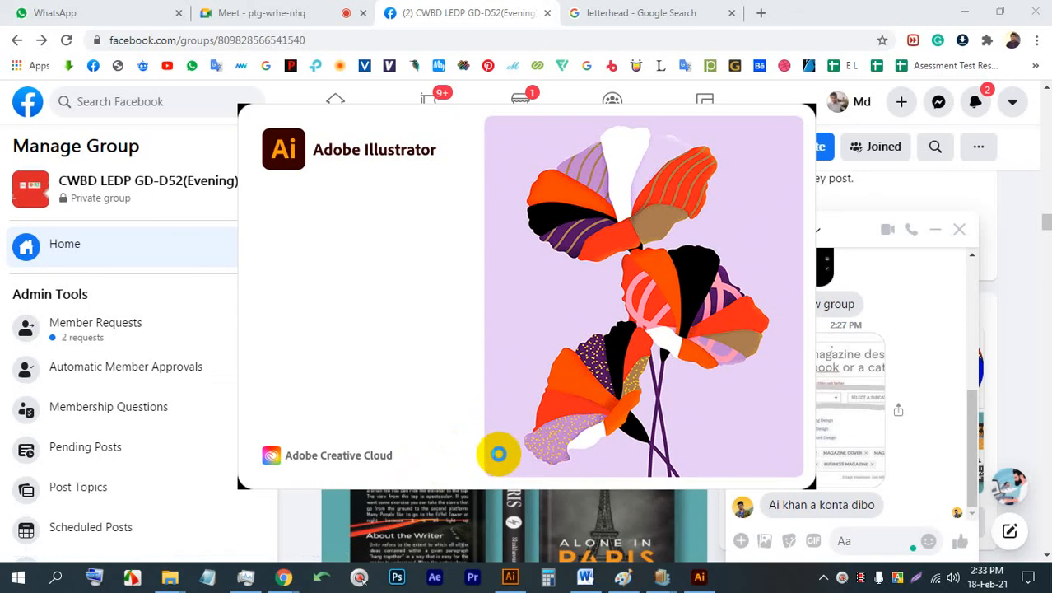
# - Close Illustrator CC 2019, discarding the unsaved changes to its Untitled-1 document
pyautogui.rightClick(519, 576)
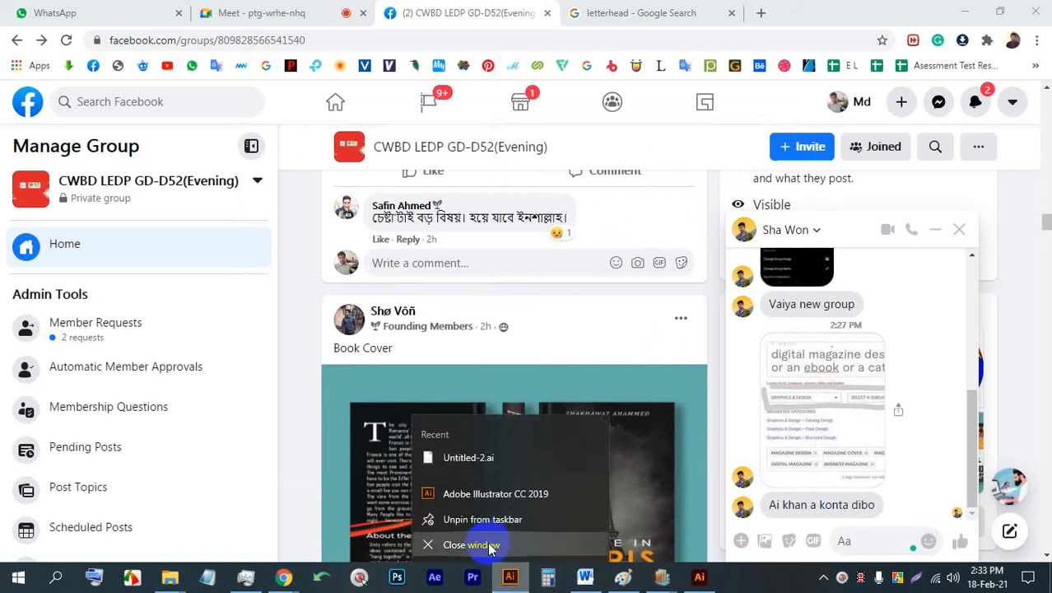
pyautogui.click(487, 543)
pyautogui.click(600, 306)
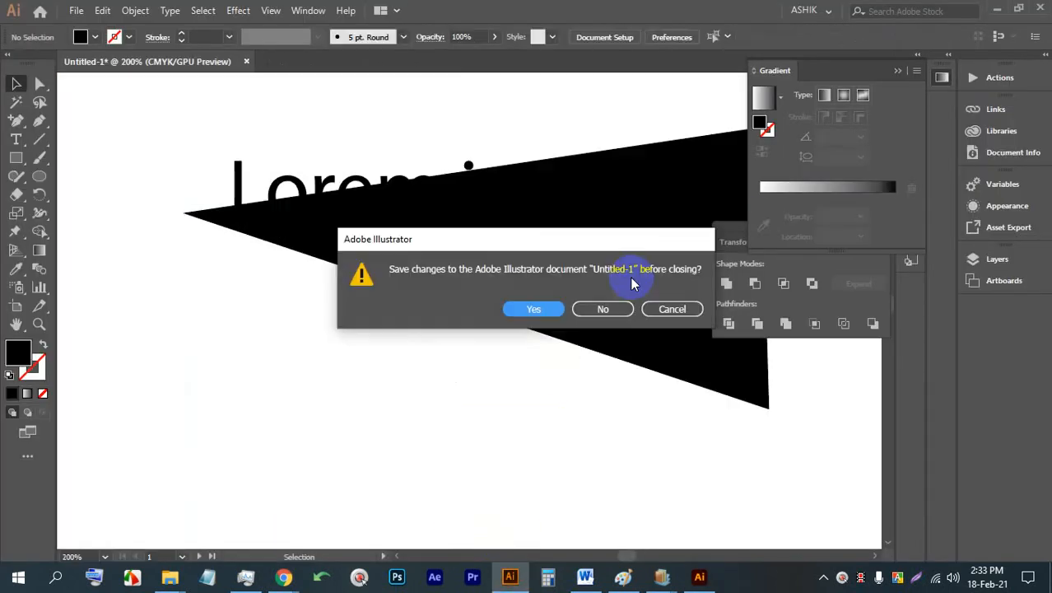
pyautogui.click(605, 308)
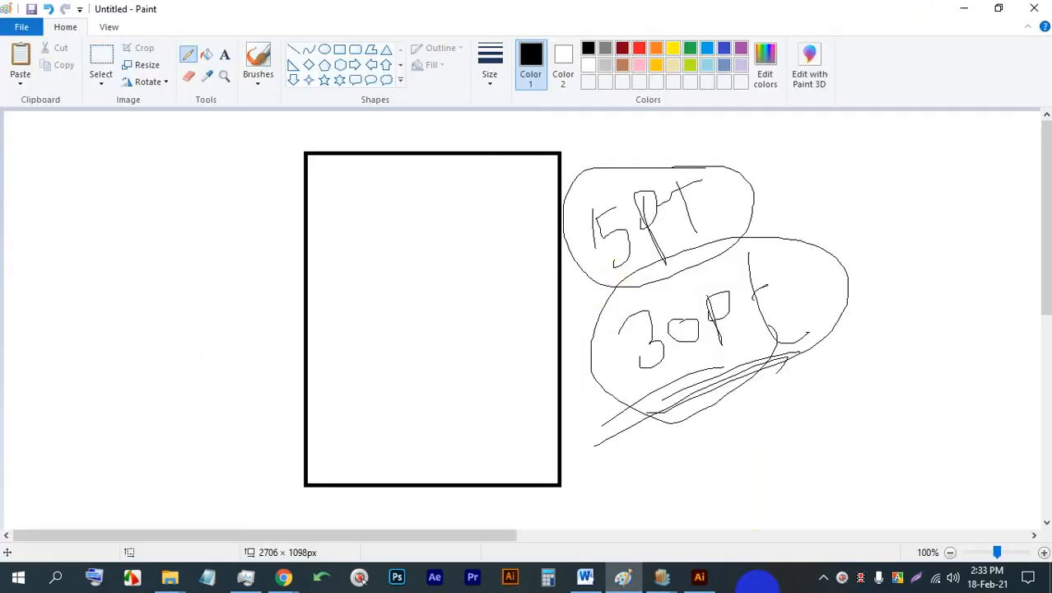
# - Switch to the other open Illustrator version and start a new document from the Print Letter preset
pyautogui.click(699, 577)
pyautogui.scroll(-2, 352, 397)
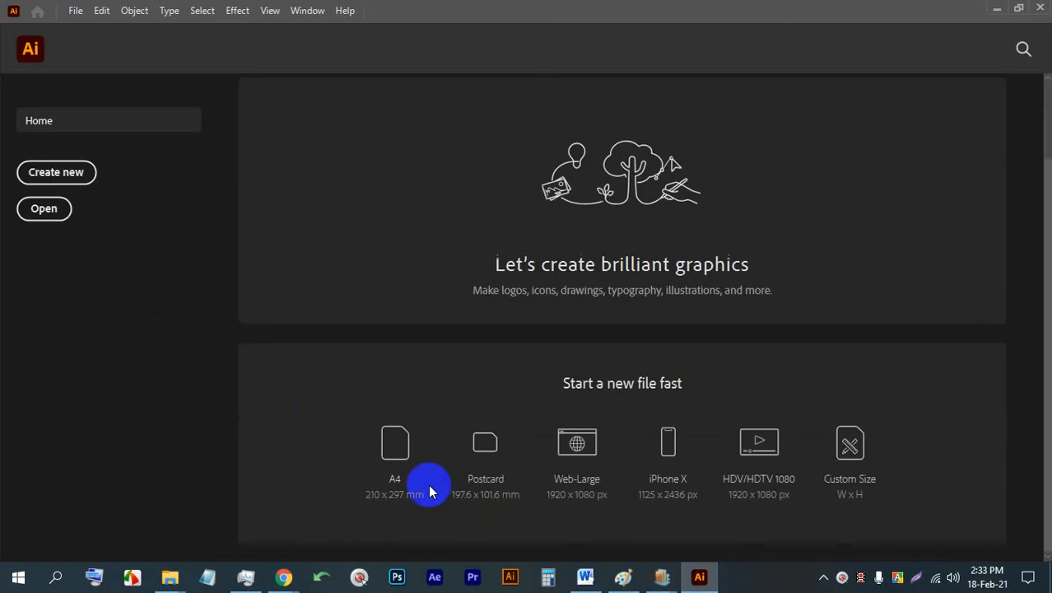
pyautogui.click(74, 10)
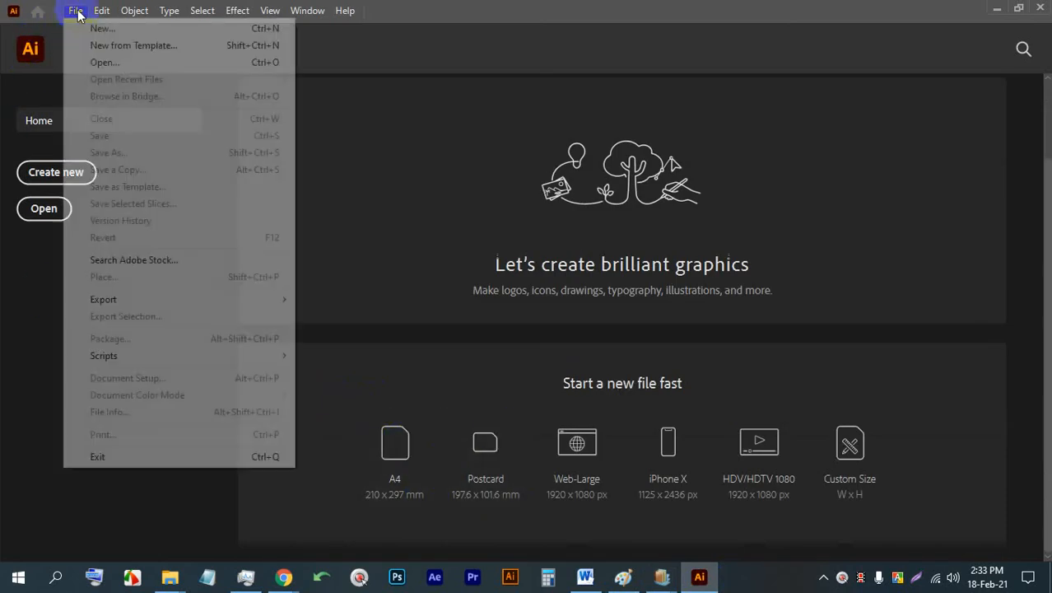
pyautogui.click(80, 33)
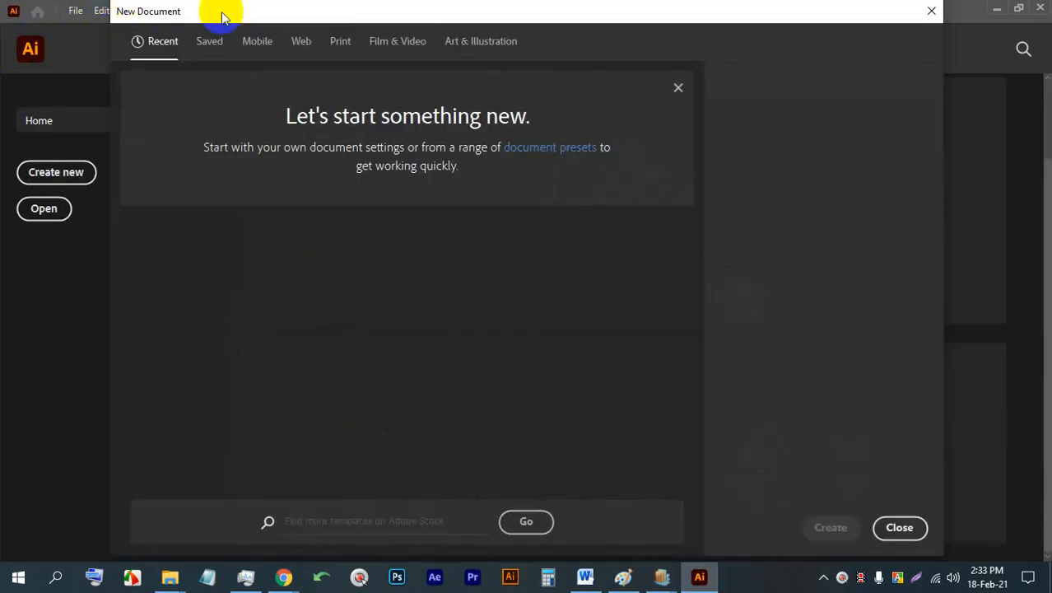
pyautogui.click(339, 40)
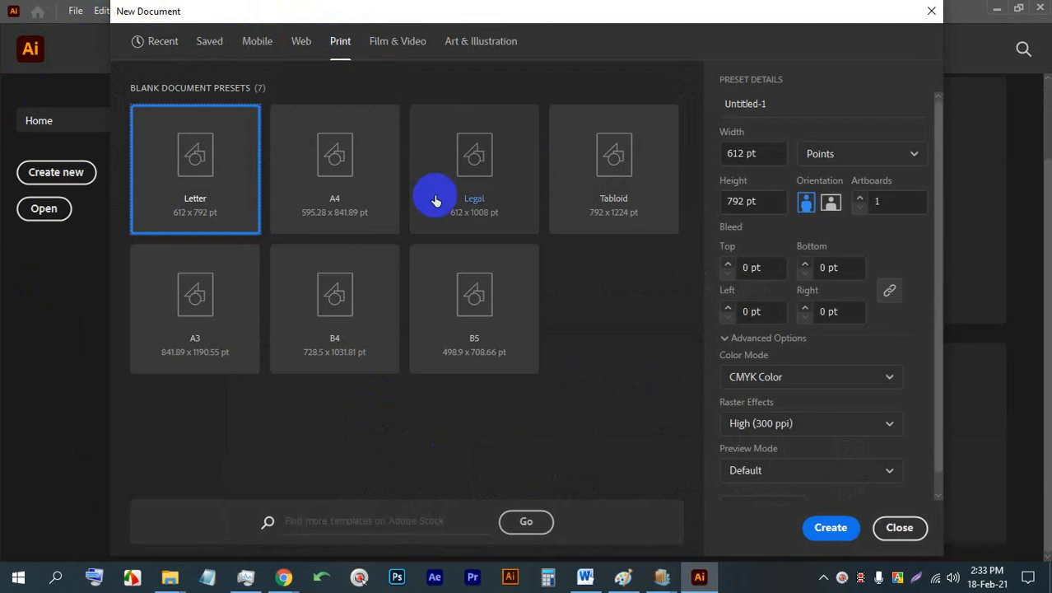
# - Set the document units to Inches and the bleed to 0.125 in on all sides, create it, and dismiss the welcome tour
pyautogui.click(812, 151)
pyautogui.click(821, 266)
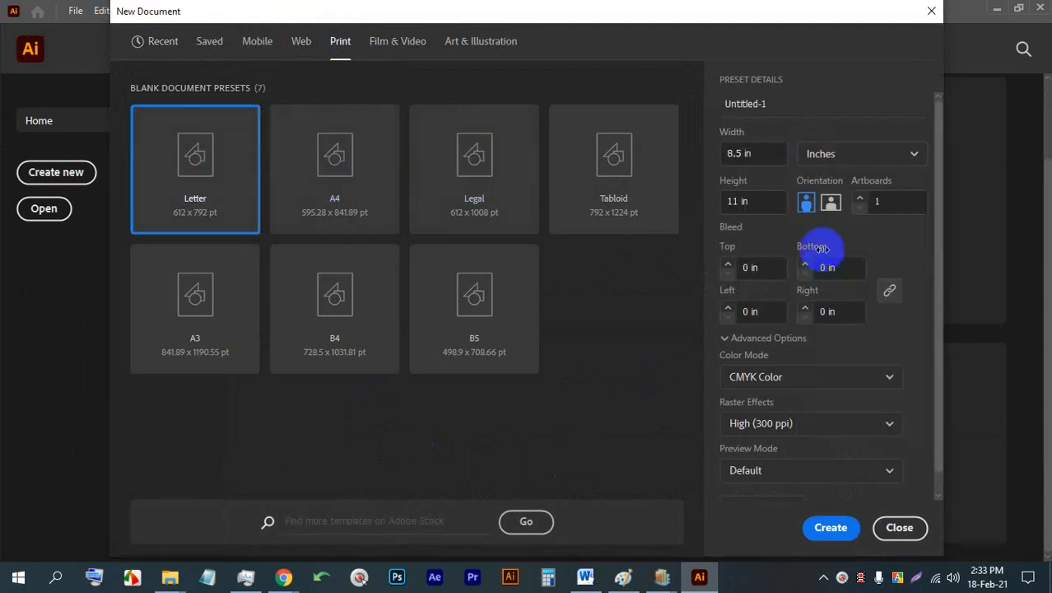
pyautogui.click(851, 152)
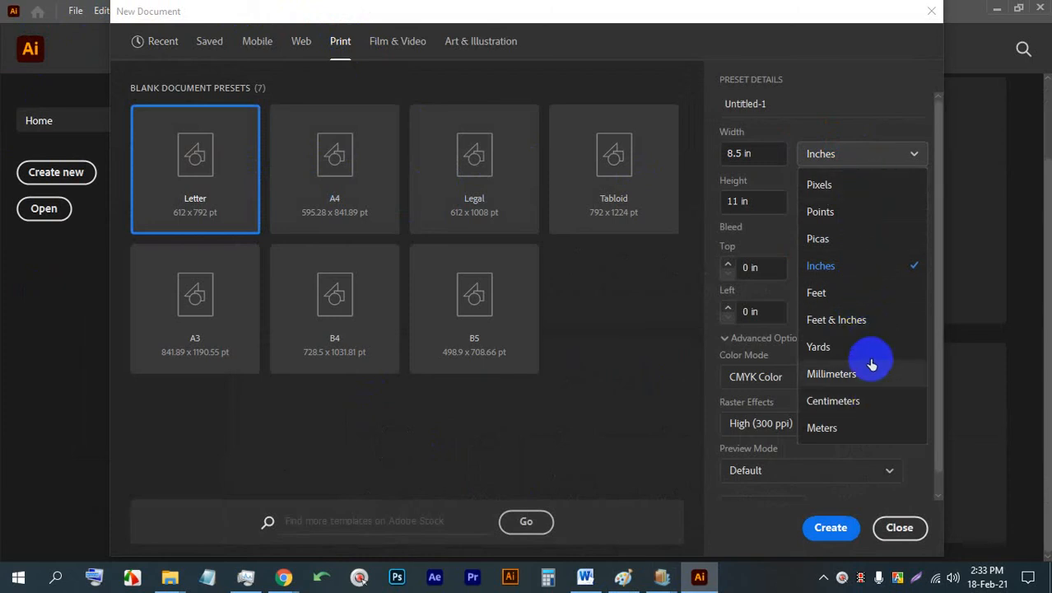
pyautogui.click(850, 266)
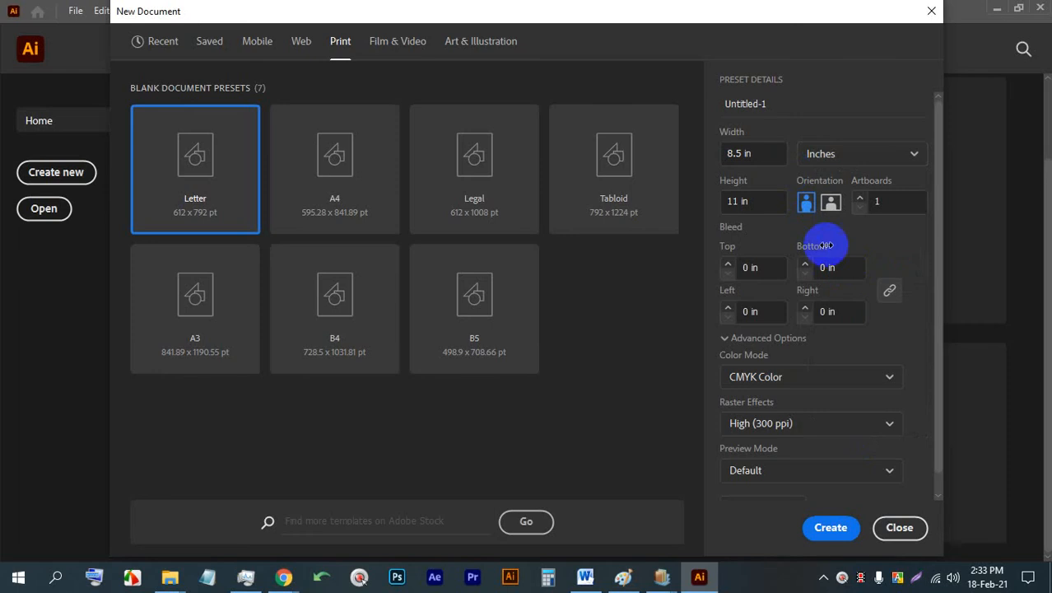
pyautogui.click(728, 263)
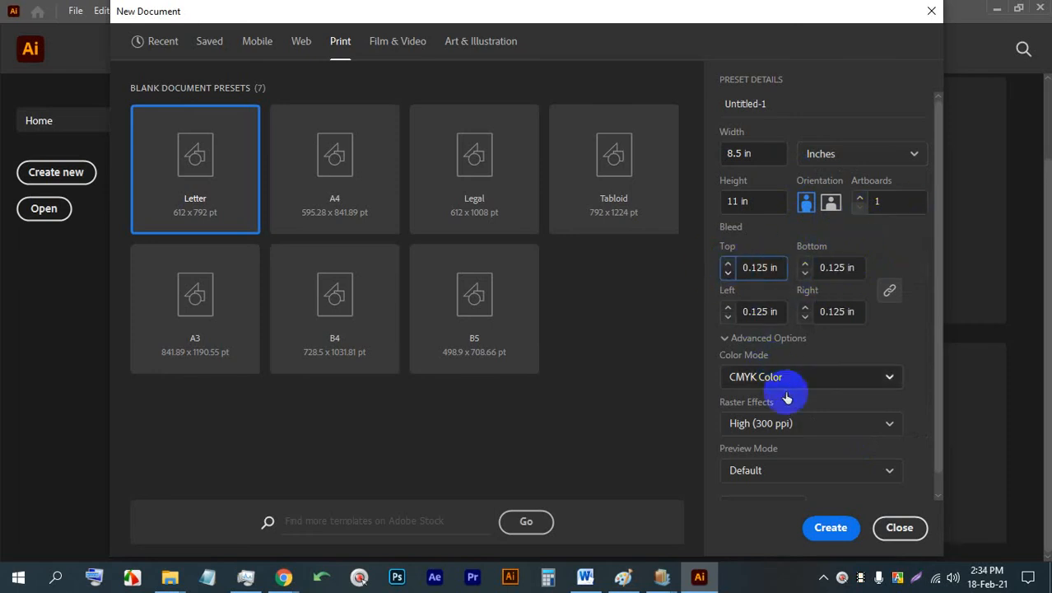
pyautogui.click(832, 529)
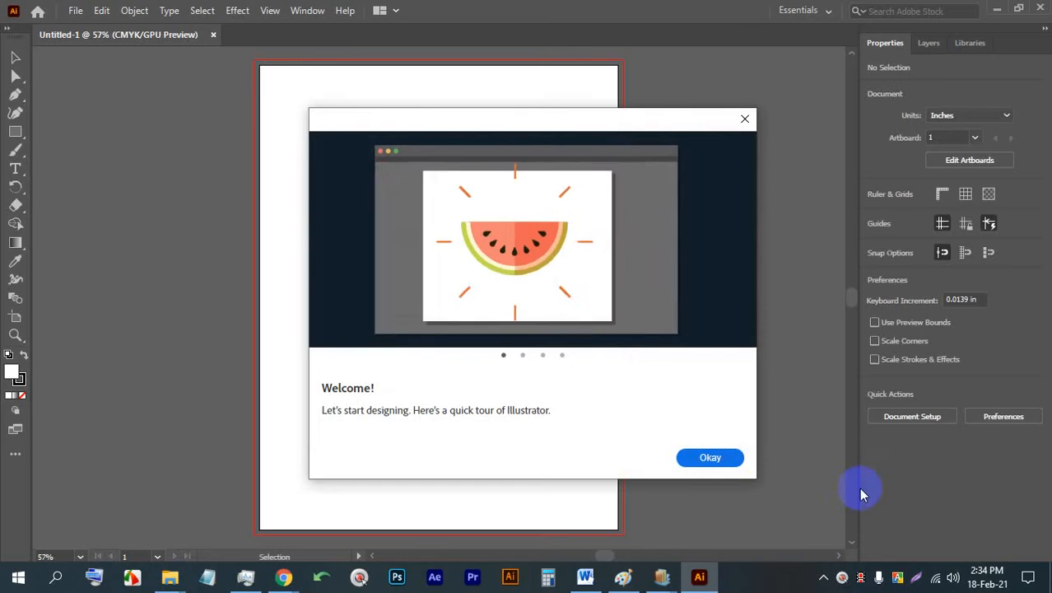
pyautogui.click(711, 455)
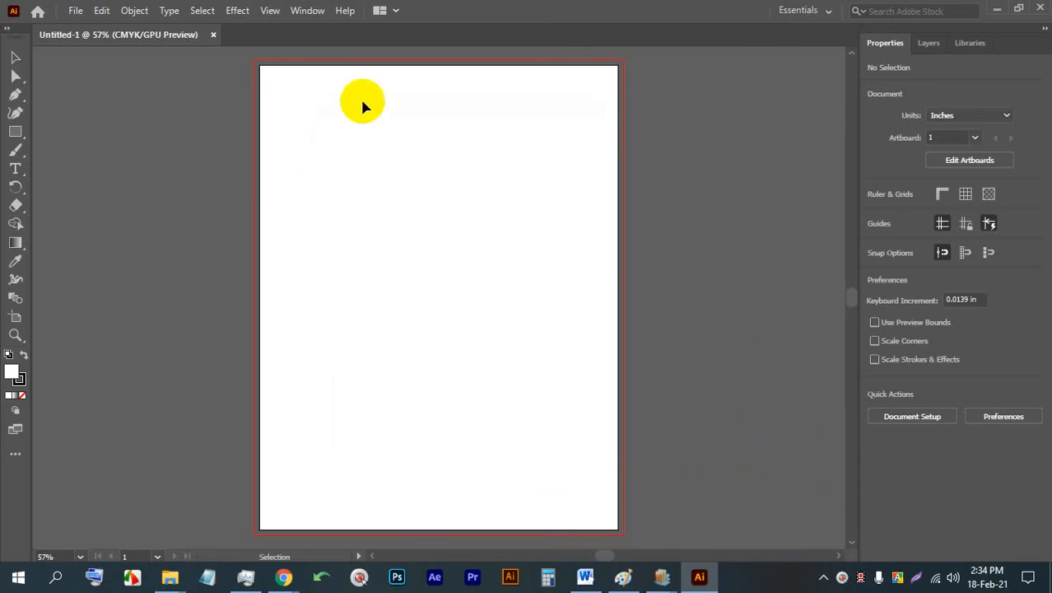
# - Draw a rectangle about 3.07 × 1.99 in on the artboard's upper part and stretch it upward to about 3.07 in high
pyautogui.click(15, 132)
pyautogui.moveTo(336, 127); pyautogui.dragTo(466, 212)
pyautogui.click(15, 57)
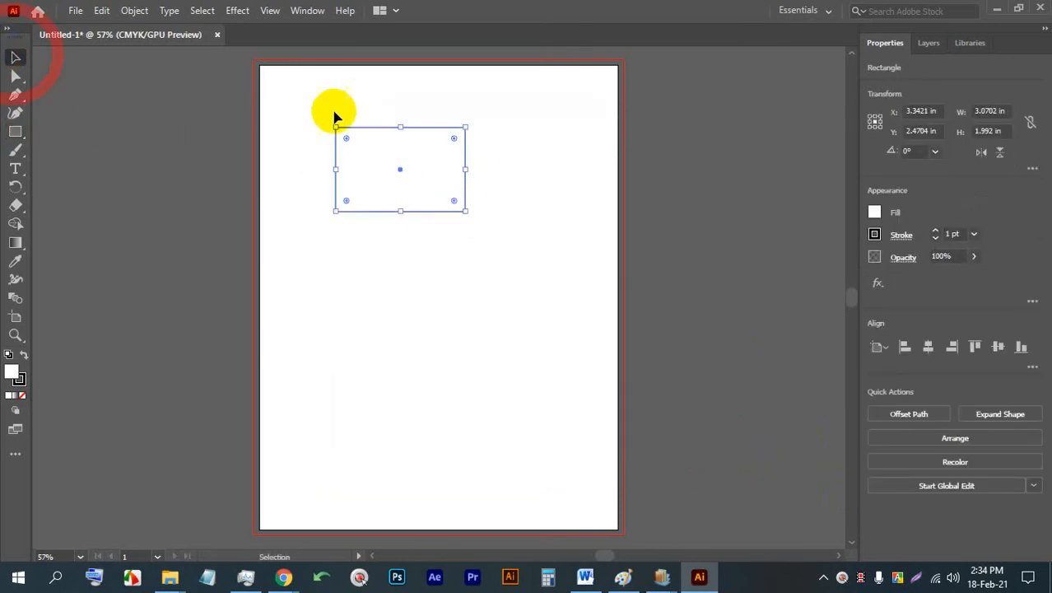
pyautogui.moveTo(345, 147)
pyautogui.mouseDown()
pyautogui.moveTo(439, 137)
pyautogui.moveTo(441, 103)
pyautogui.moveTo(402, 81)
pyautogui.mouseUp()
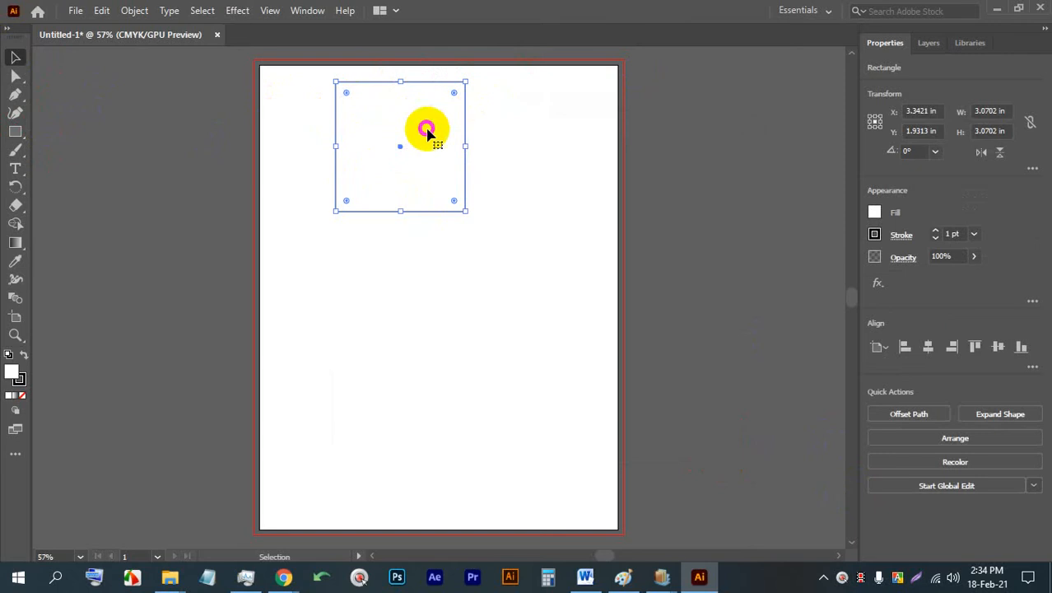
# - Switch the workspace to Automation and try to move the test square on the artboard
pyautogui.click(806, 14)
pyautogui.click(816, 30)
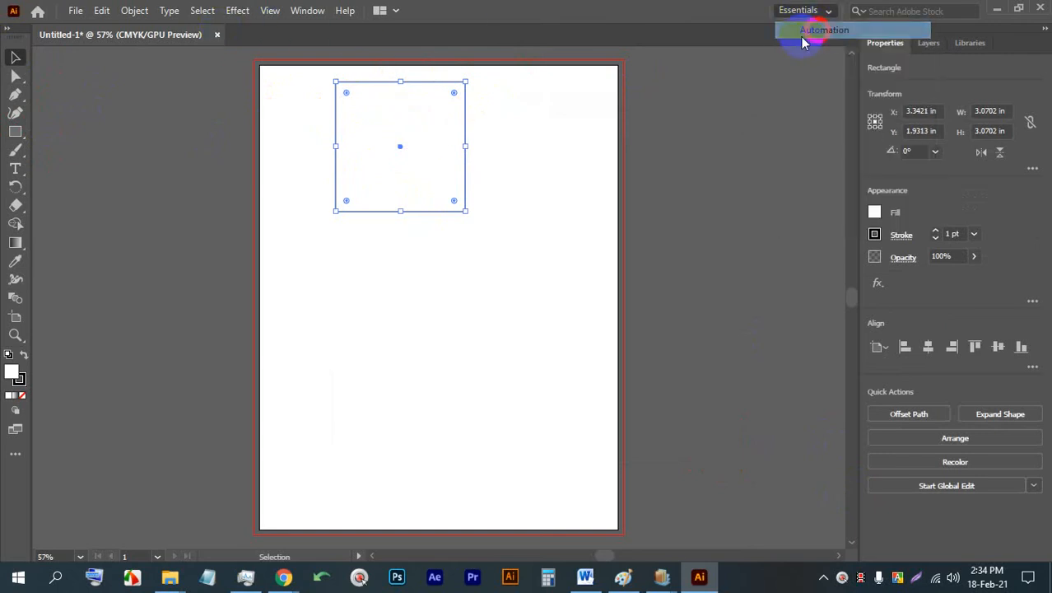
pyautogui.moveTo(404, 140); pyautogui.dragTo(480, 140)
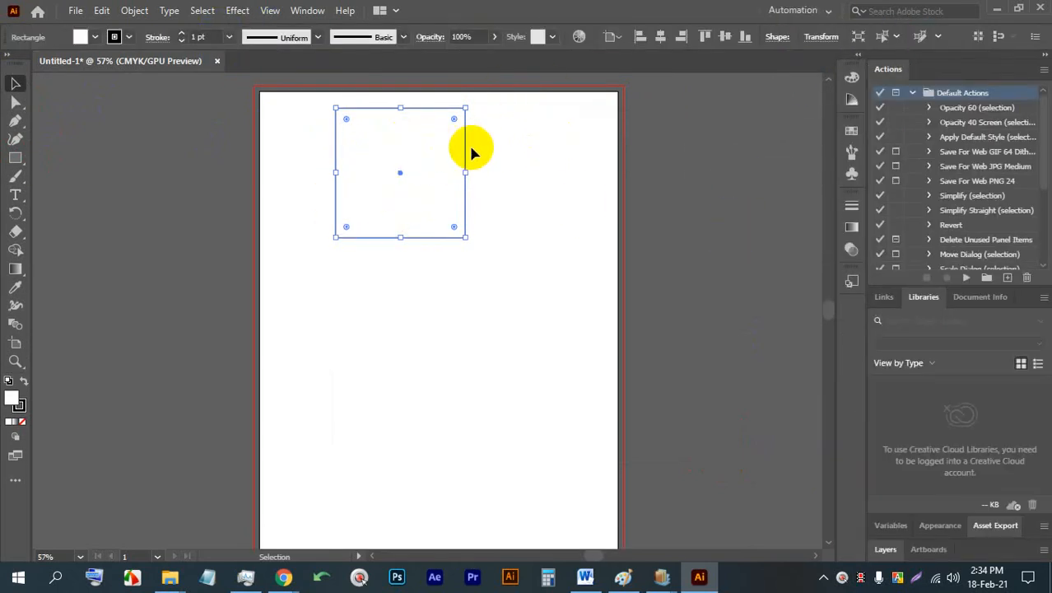
pyautogui.click(380, 172)
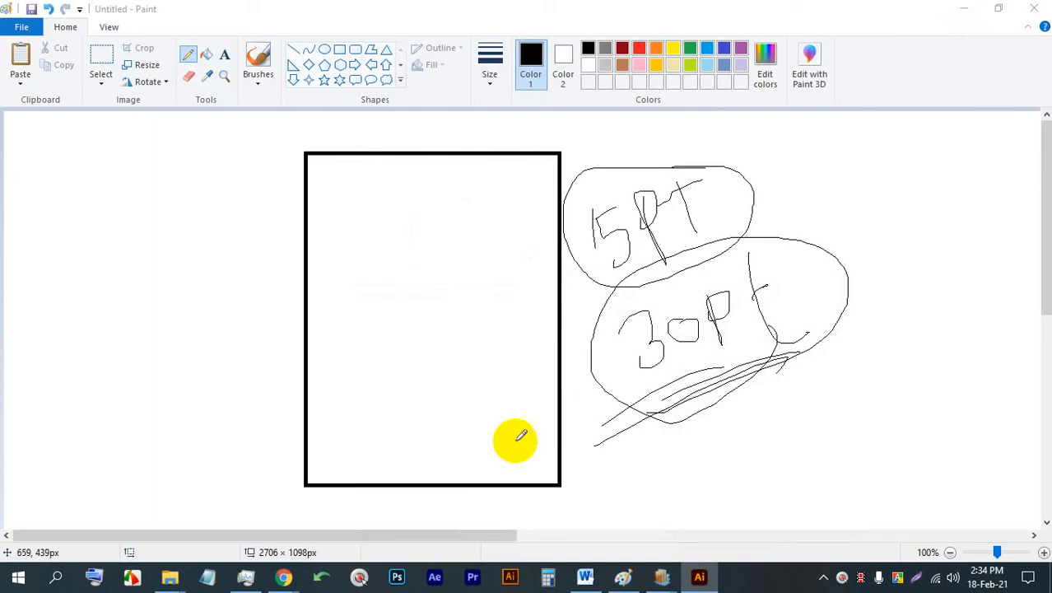
# - Switch to Chrome and return to the Google Meet class session
pyautogui.click(260, 515)
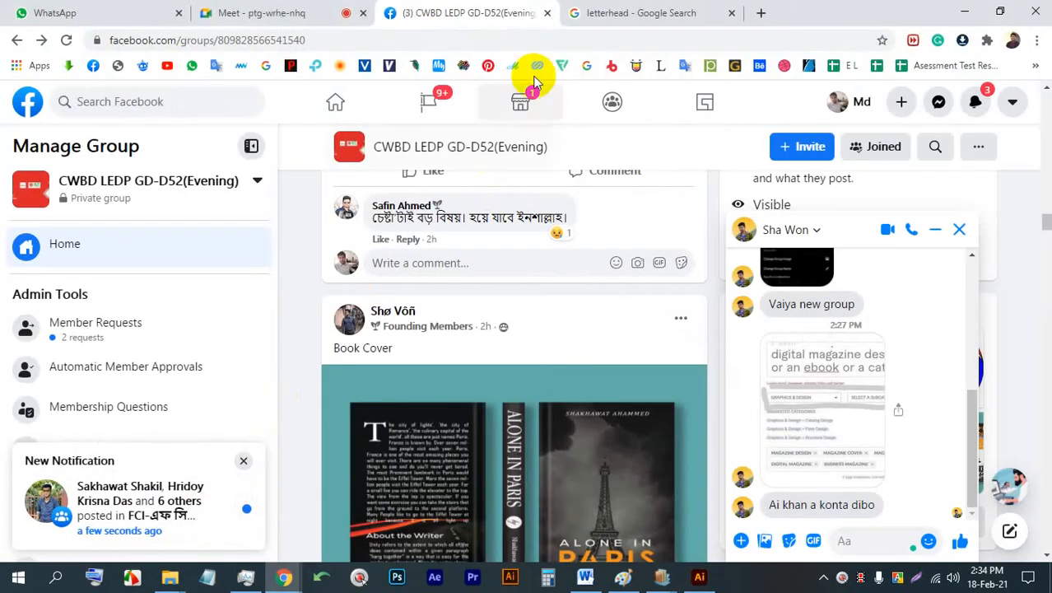
pyautogui.click(309, 13)
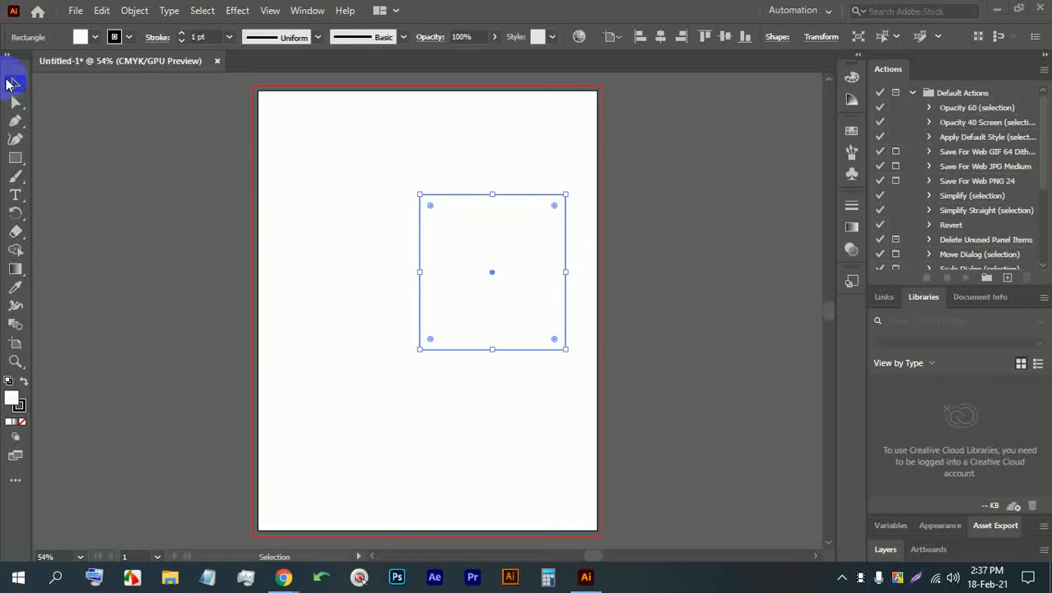
# - Back in Illustrator, remove the test square and draw a rectangle covering the whole Letter artboard
pyautogui.click(195, 147)
pyautogui.click(17, 156)
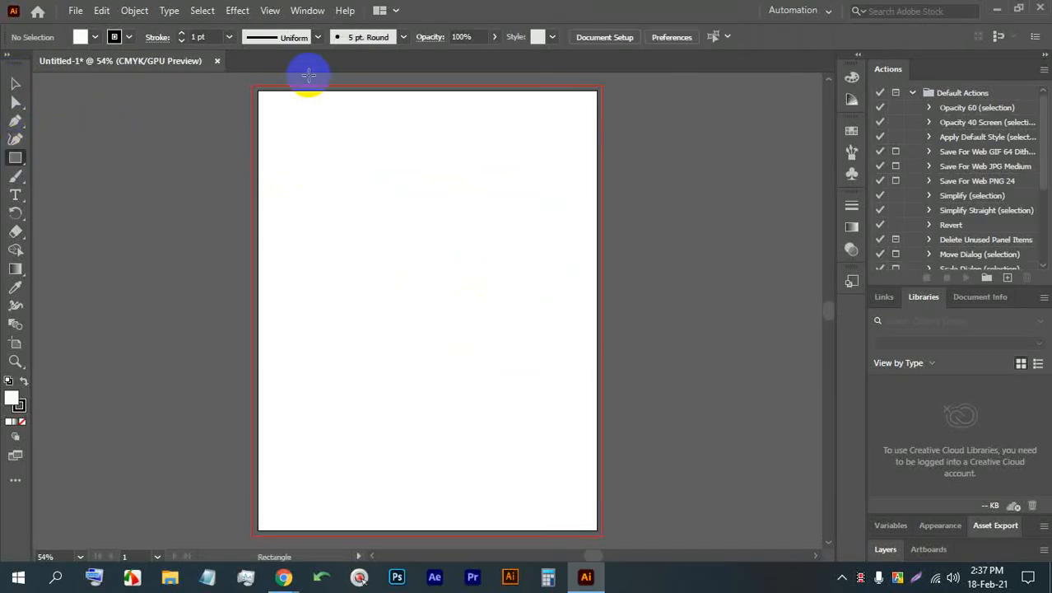
pyautogui.moveTo(258, 90); pyautogui.dragTo(596, 534)
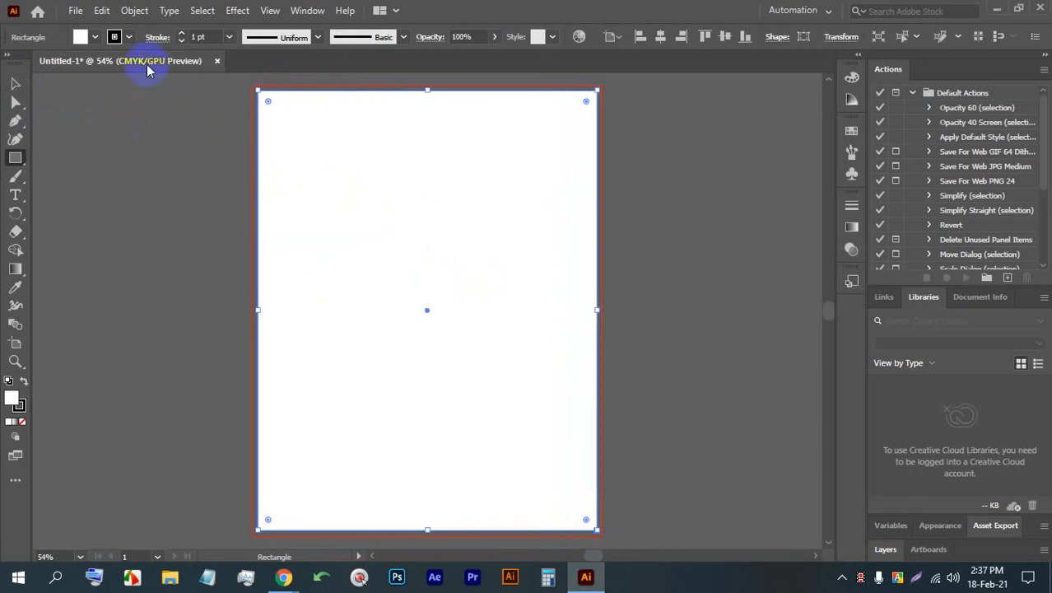
# - Create an inner copy of the artboard rectangle with Offset Path at -0.375 in
pyautogui.click(125, 9)
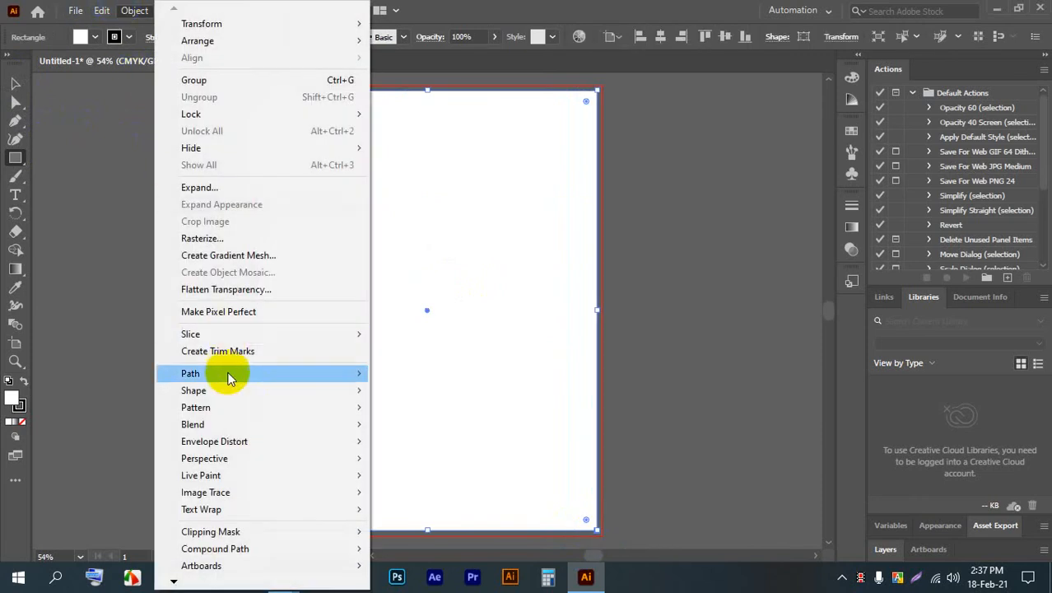
pyautogui.moveTo(231, 373)
pyautogui.click(416, 430)
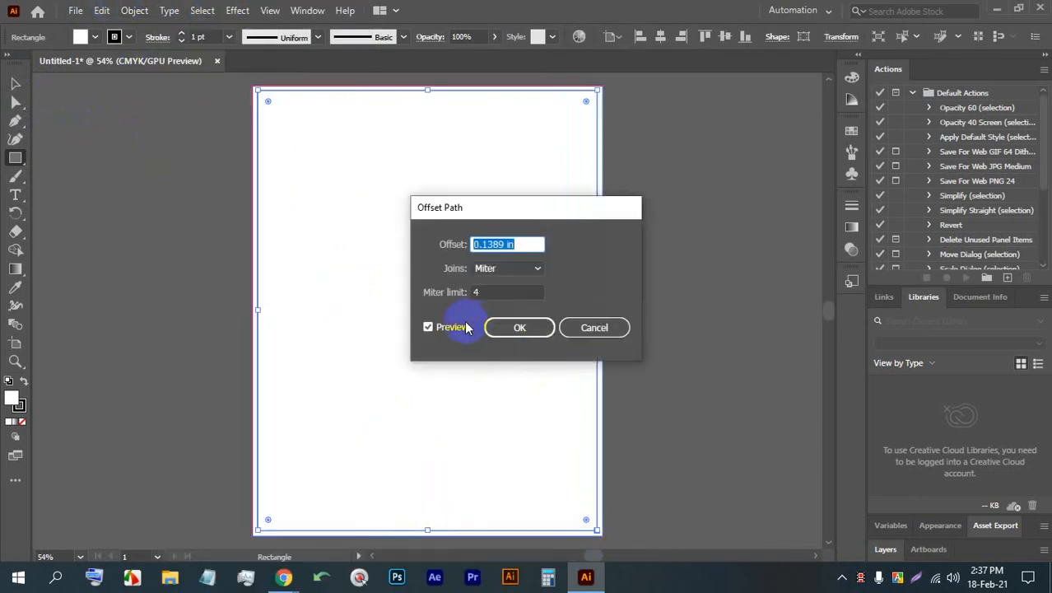
pyautogui.write('-0.375')
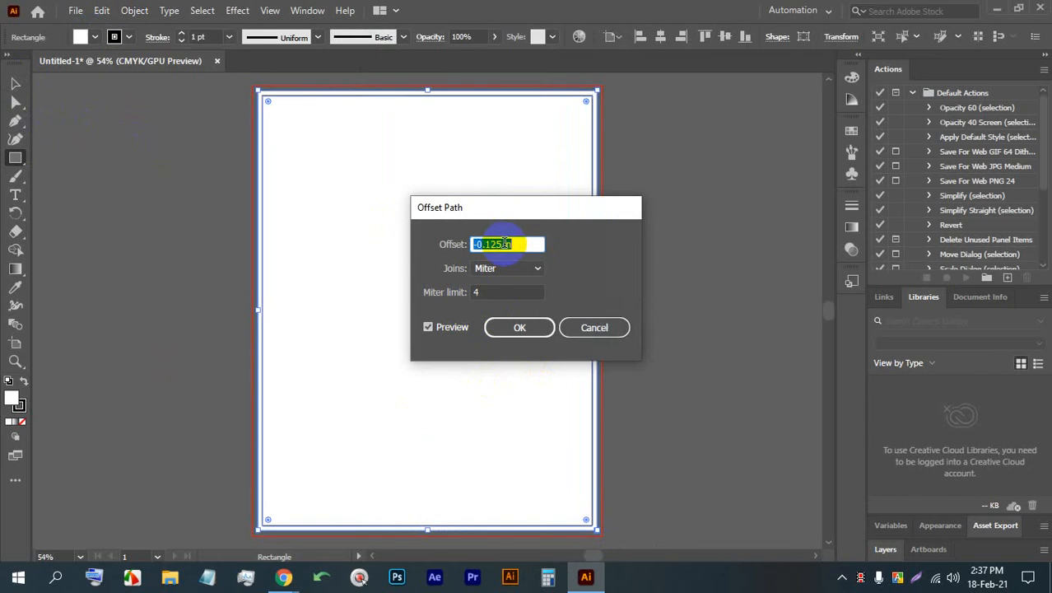
pyautogui.click(518, 327)
# - Convert the inner offset rectangle into guides and lock the outer artboard rectangle
pyautogui.rightClick(490, 207)
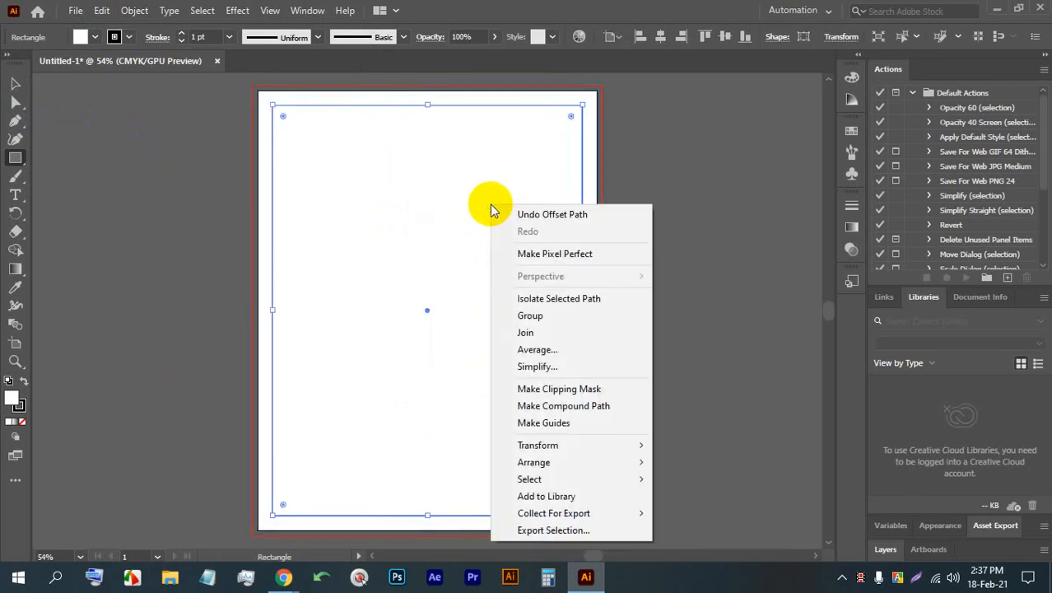
pyautogui.click(16, 84)
pyautogui.rightClick(333, 148)
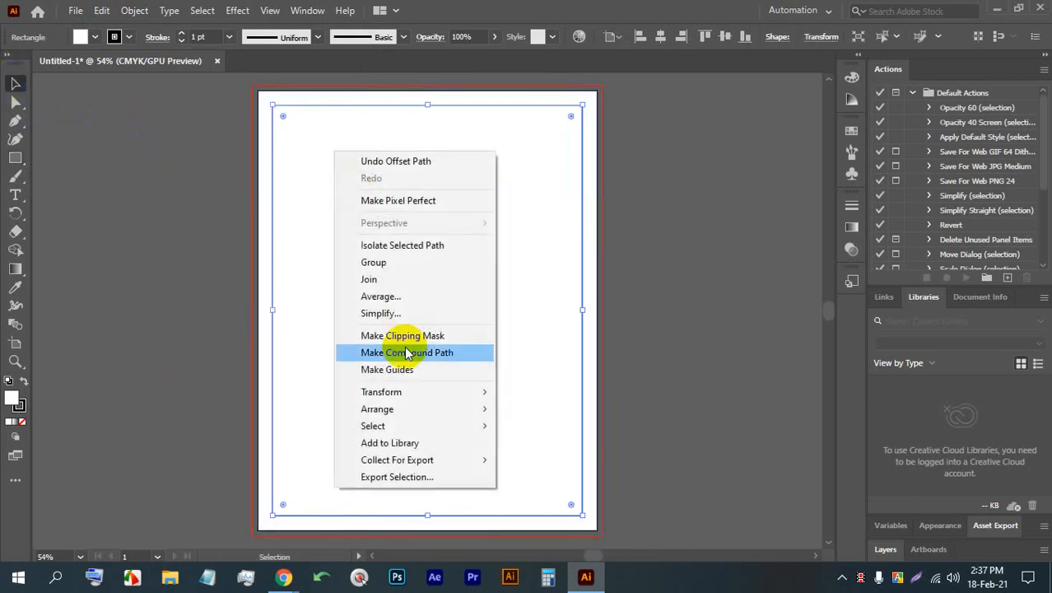
pyautogui.click(404, 369)
pyautogui.click(594, 276)
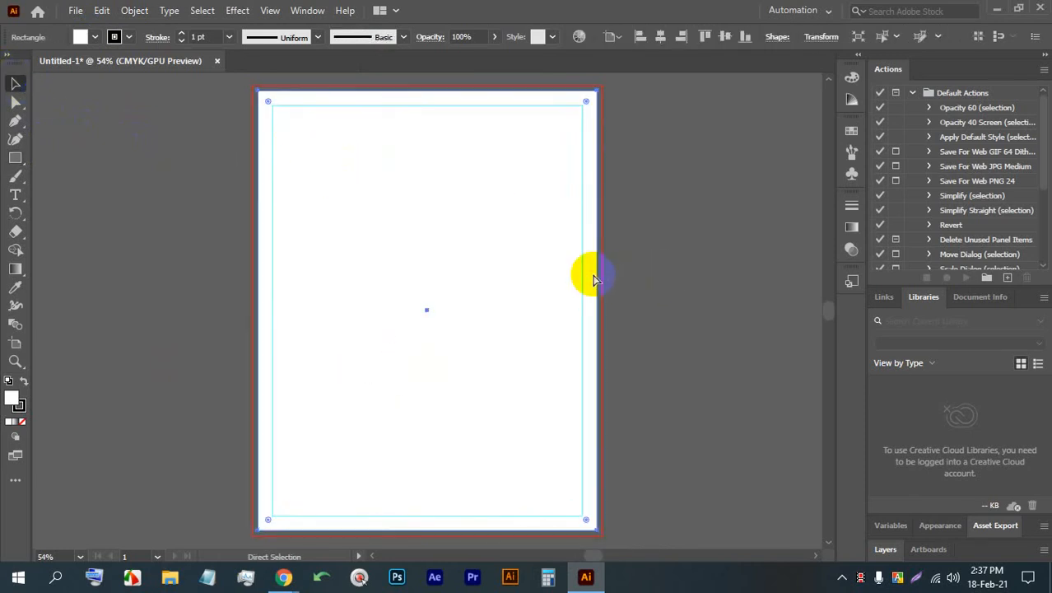
pyautogui.hotkey('ctrl', '2')
# - Save the document over Untitled-2.ai in folder 27 inside folder 52 on the LEDP (E:) drive, keeping the default Illustrator options
pyautogui.hotkey('ctrl', 's')
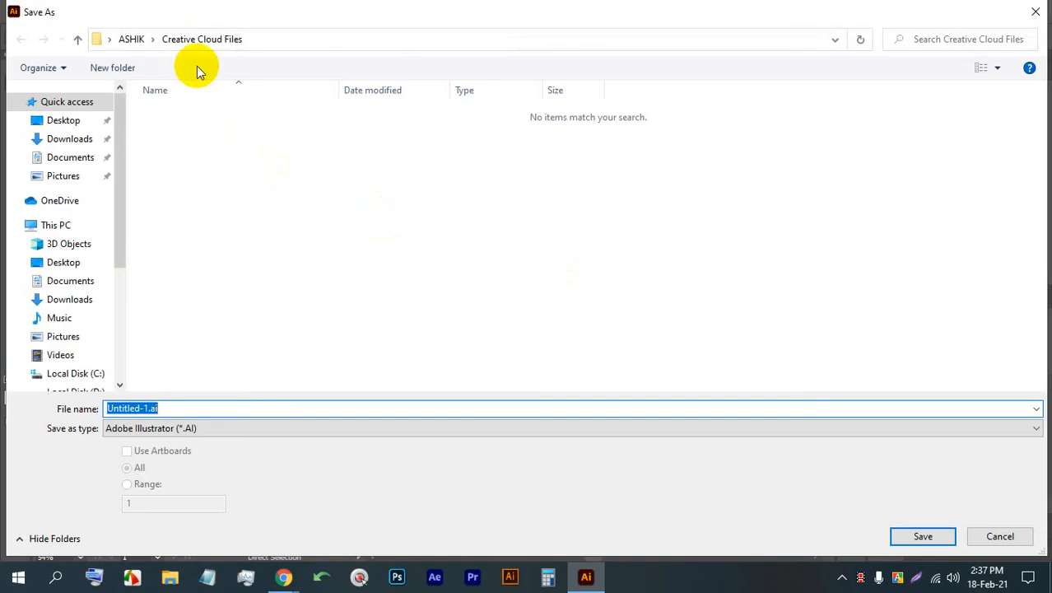
pyautogui.scroll(-2, 49, 313)
pyautogui.click(68, 305)
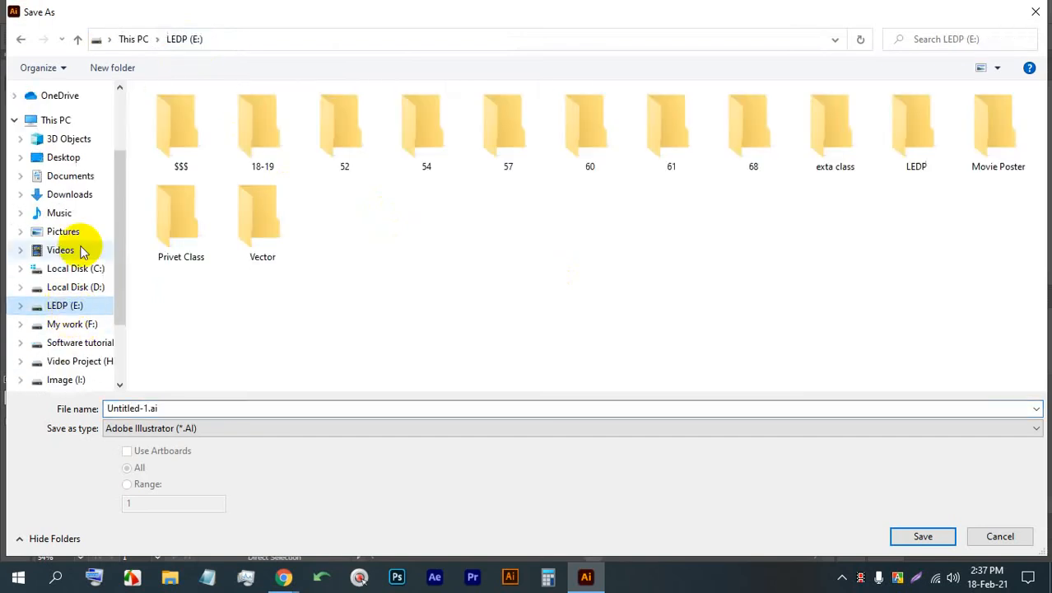
pyautogui.doubleClick(362, 151)
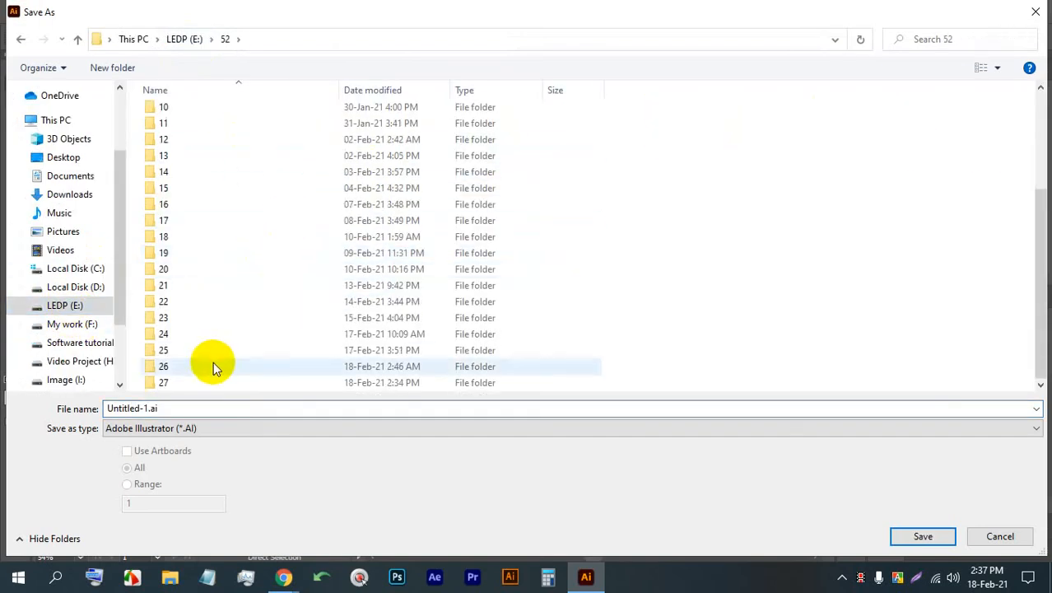
pyautogui.doubleClick(201, 388)
pyautogui.click(198, 115)
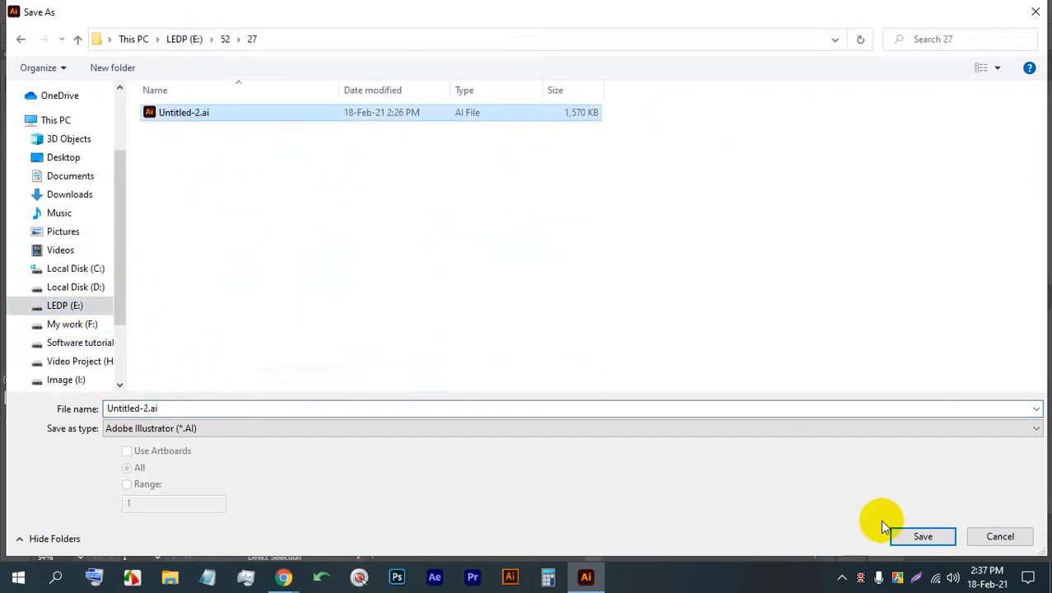
pyautogui.click(921, 536)
pyautogui.click(524, 343)
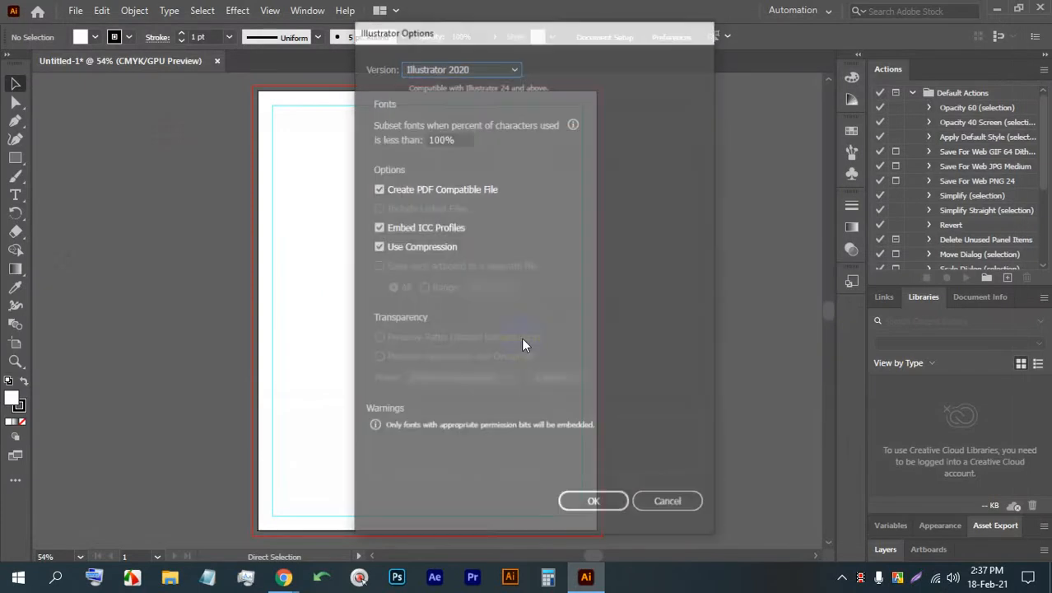
pyautogui.press('Return')
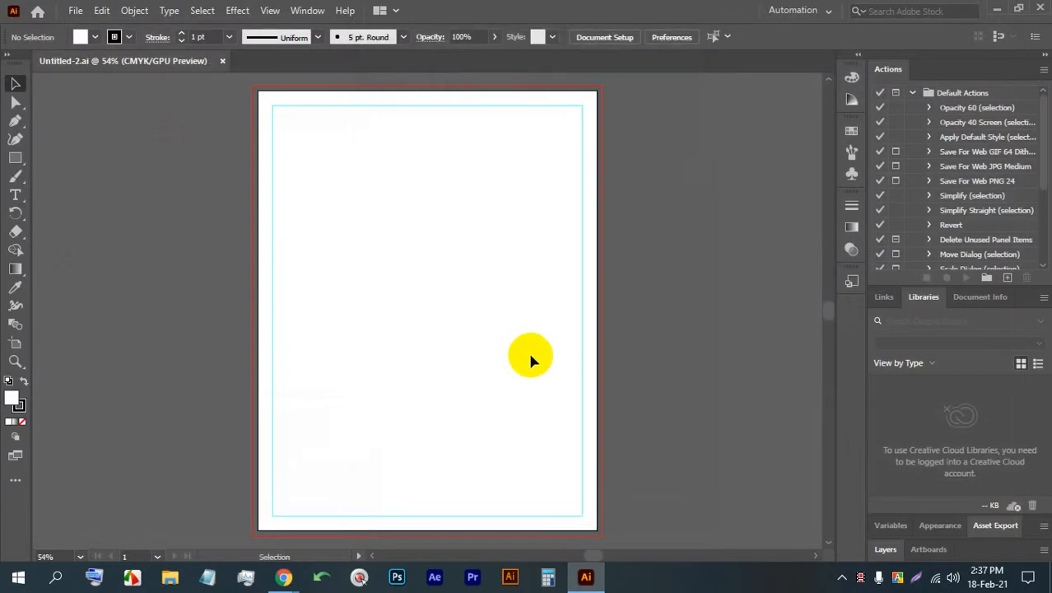
pyautogui.hotkey('ctrl', '1')
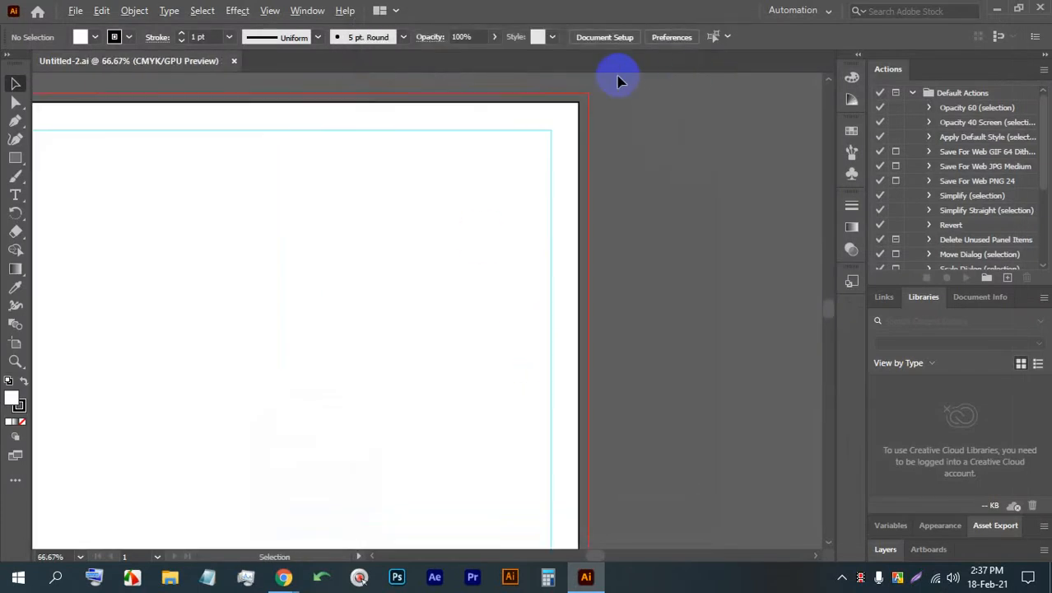
# - Draw a closed triangle with the Pen tool in the page's upper-right corner, about 5.3 in long along the top edge
pyautogui.click(16, 122)
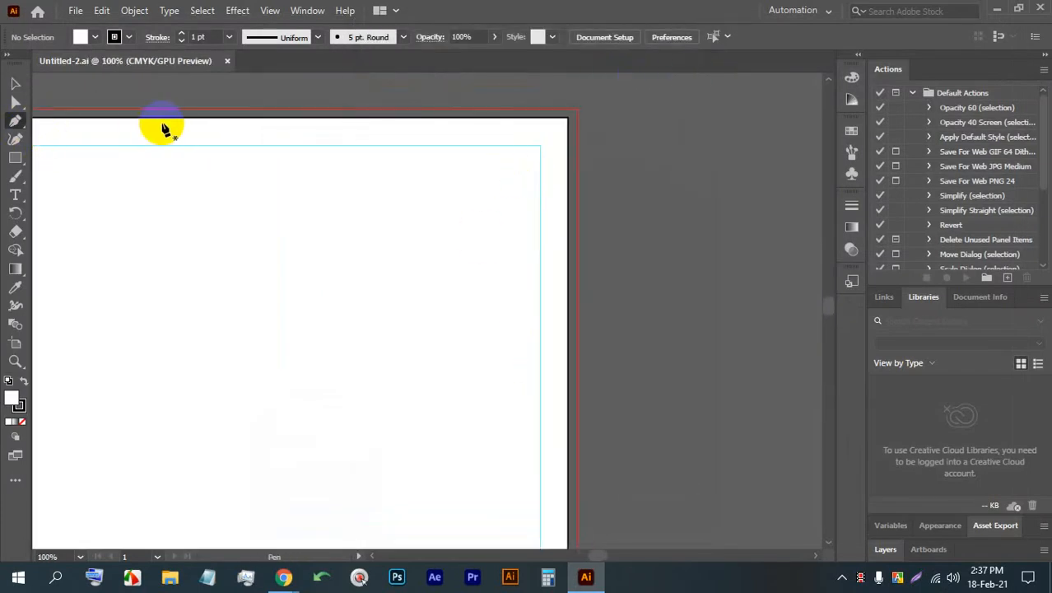
pyautogui.click(176, 119)
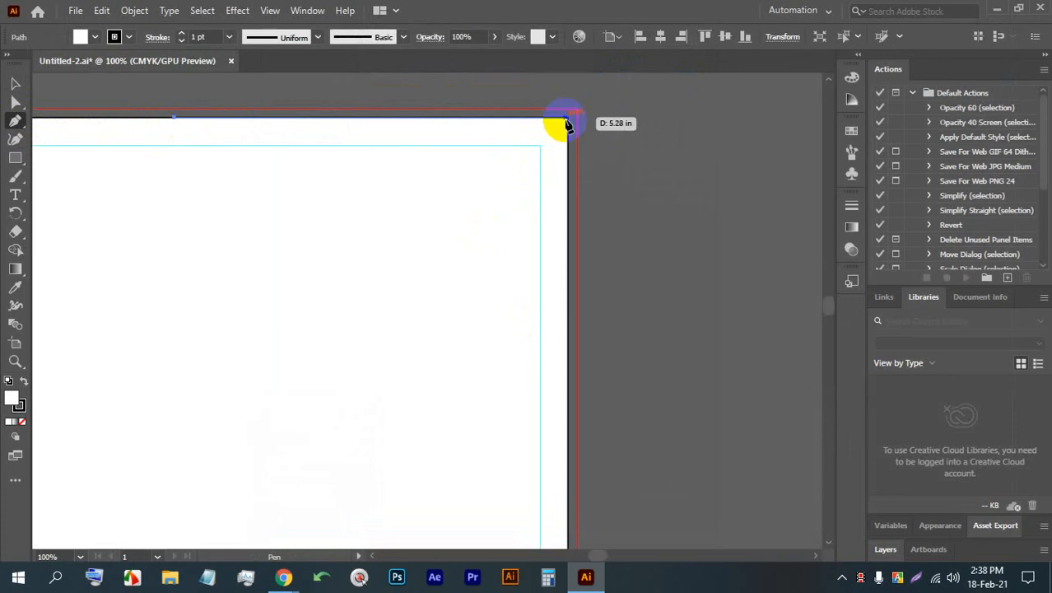
pyautogui.click(568, 120)
pyautogui.click(568, 238)
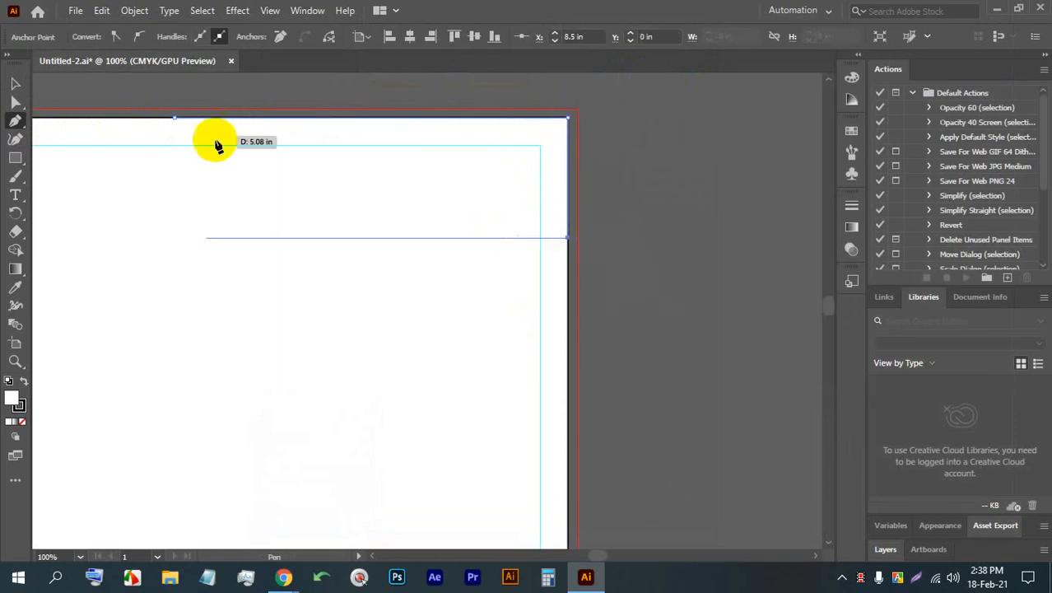
pyautogui.click(175, 120)
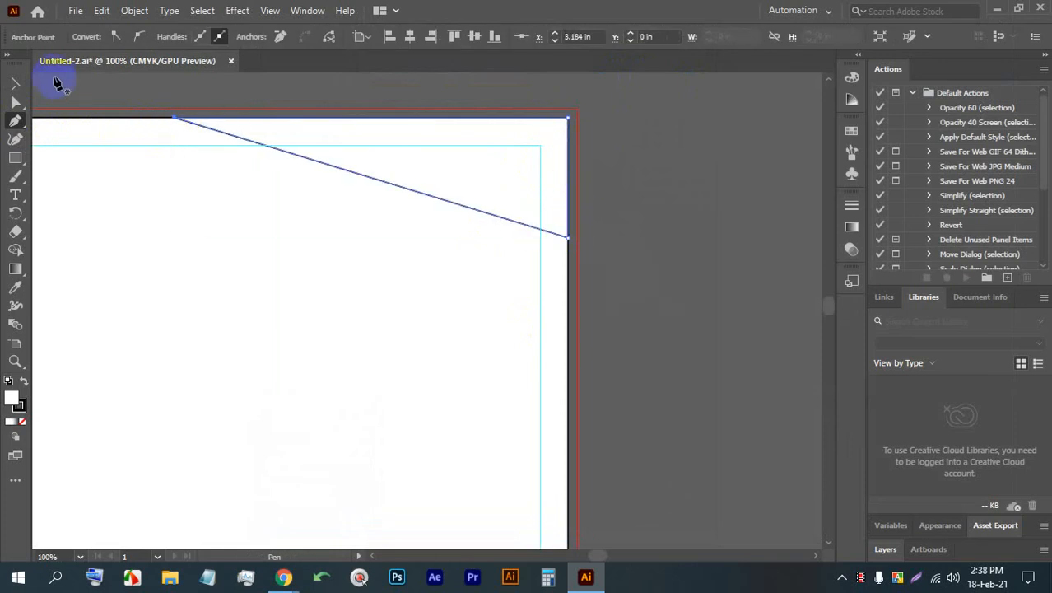
# - Fill the corner triangle with the dark colour #212121
pyautogui.click(15, 84)
pyautogui.click(219, 226)
pyautogui.click(313, 163)
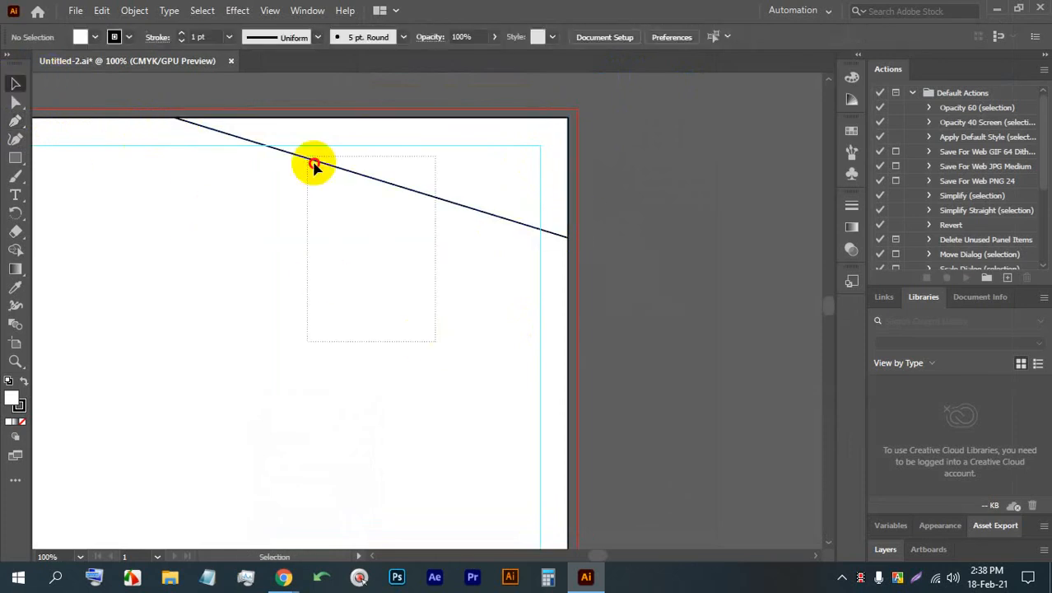
pyautogui.click(95, 36)
pyautogui.doubleClick(11, 399)
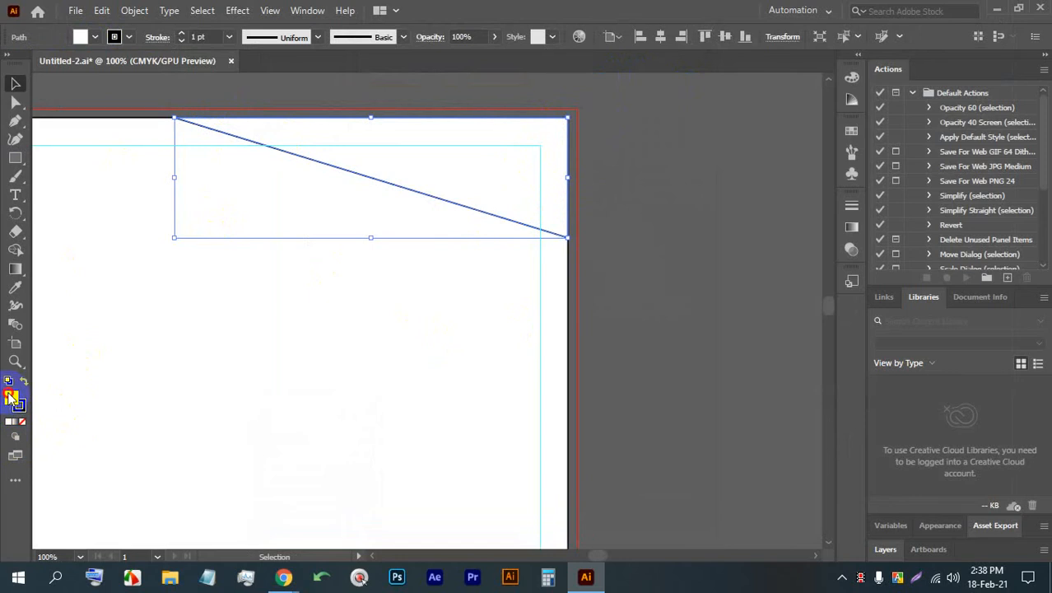
pyautogui.write('212121')
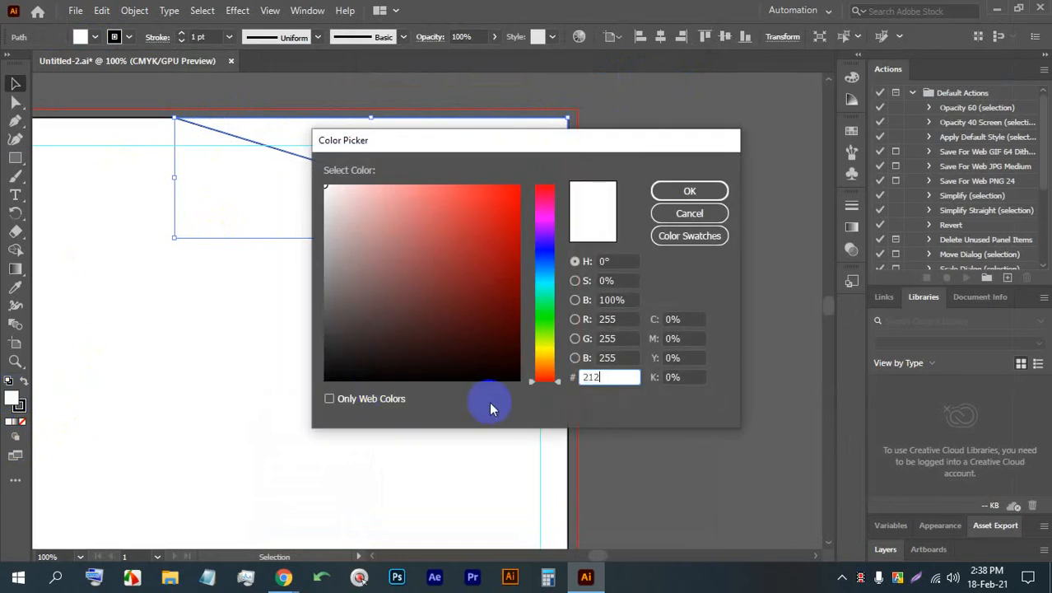
pyautogui.click(690, 191)
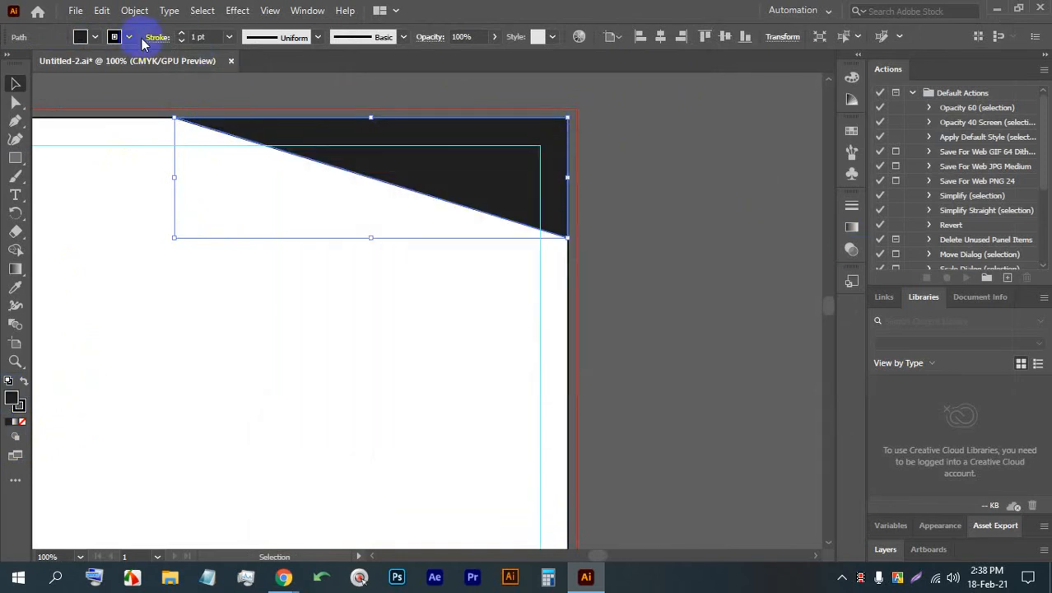
# - Remove the stroke from the dark corner triangle and deselect it
pyautogui.click(132, 39)
pyautogui.click(10, 63)
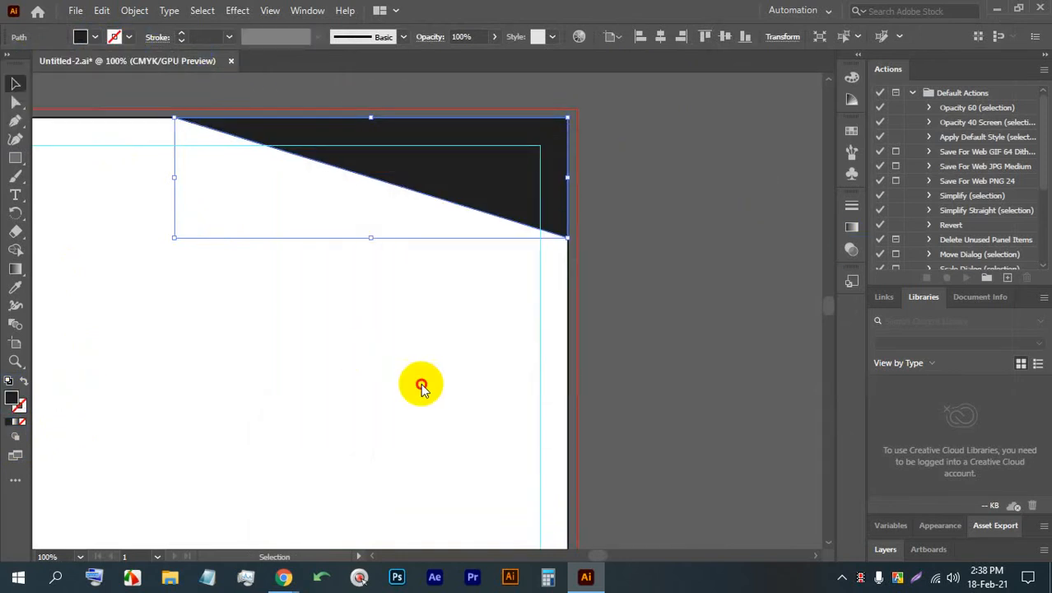
pyautogui.scroll(-3, 433, 304)
pyautogui.scroll(2, 319, 296)
pyautogui.click(320, 298)
# - Draw a closed four-sided Pen shape over the dark triangle, starting about 4.04 in across the page's top edge and sharing its upper-right corner
pyautogui.scroll(1, 598, 249)
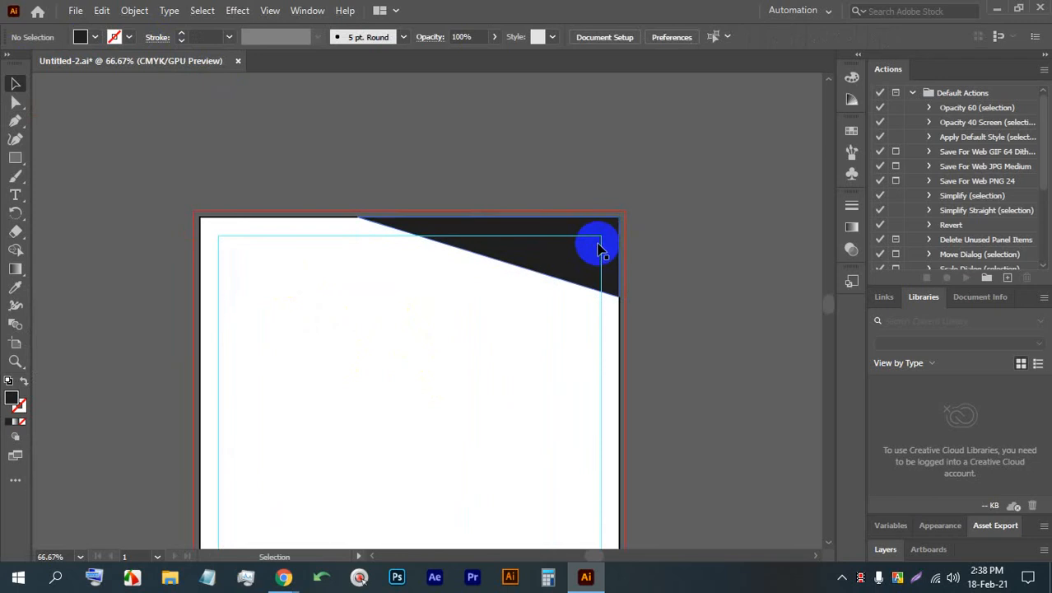
pyautogui.scroll(1, 599, 249)
pyautogui.moveTo(583, 334); pyautogui.dragTo(540, 293)
pyautogui.click(15, 122)
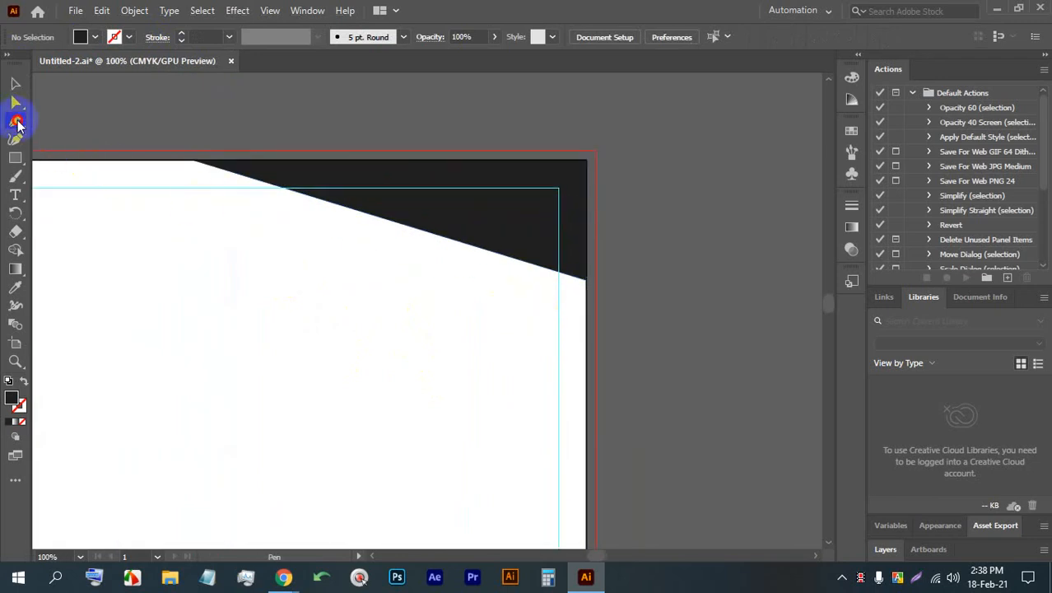
pyautogui.click(256, 161)
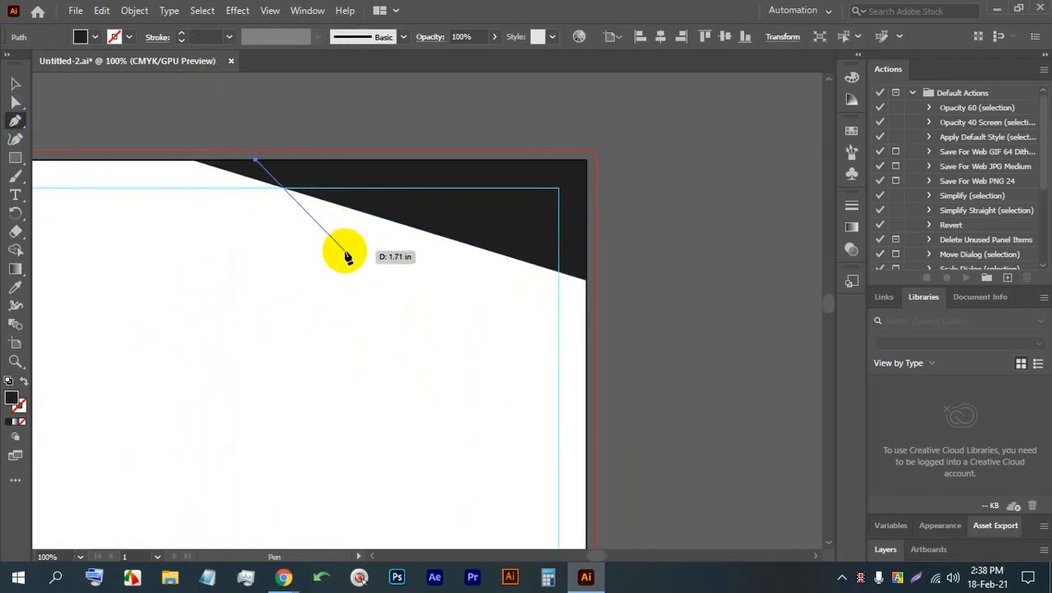
pyautogui.click(345, 256)
pyautogui.moveTo(575, 219); pyautogui.dragTo(258, 163)
# - Fill the new four-sided header shape with light blue from the swatches and deselect it
pyautogui.click(15, 83)
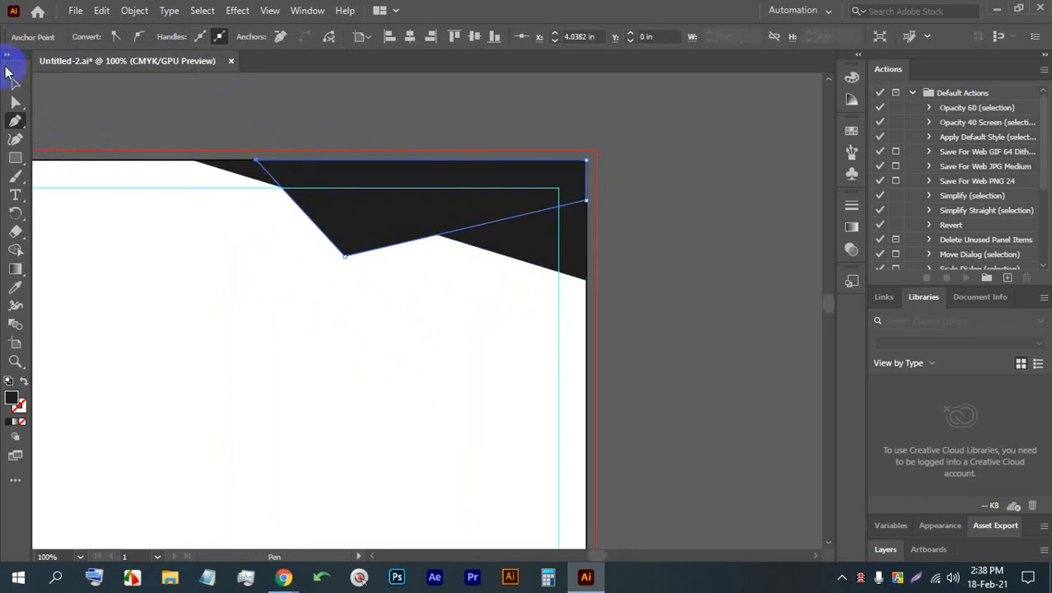
pyautogui.click(306, 207)
pyautogui.click(93, 36)
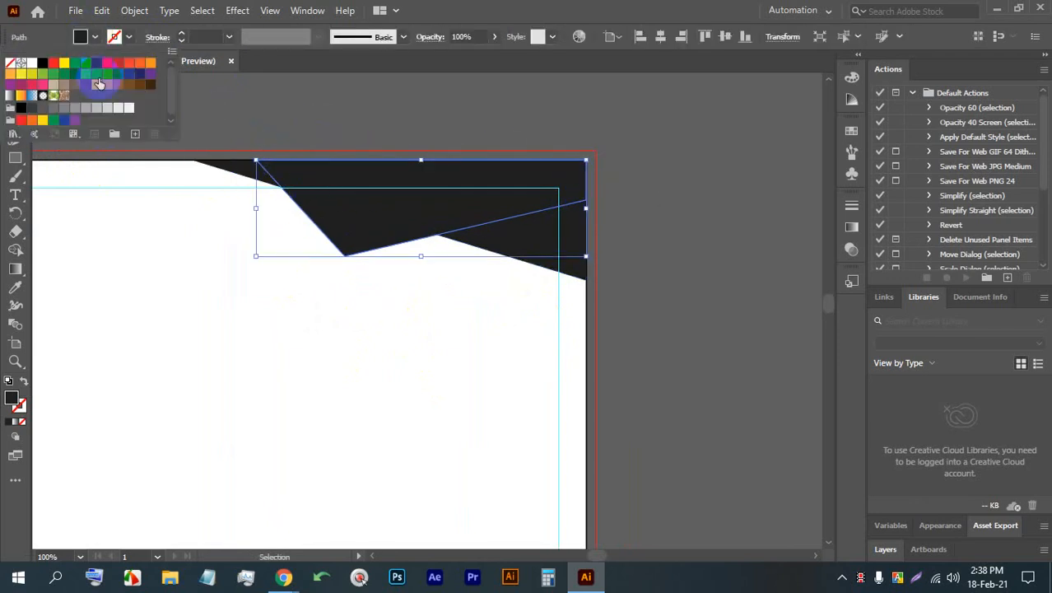
pyautogui.click(108, 74)
pyautogui.click(344, 136)
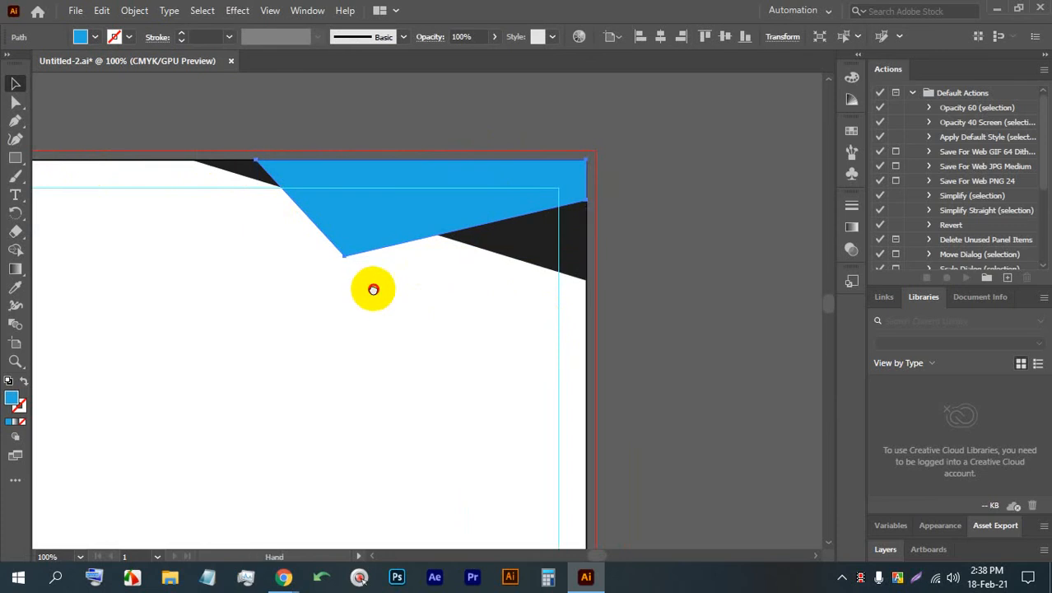
pyautogui.moveTo(370, 289); pyautogui.dragTo(547, 254)
pyautogui.hotkey('ctrl', '-')
pyautogui.click(431, 233)
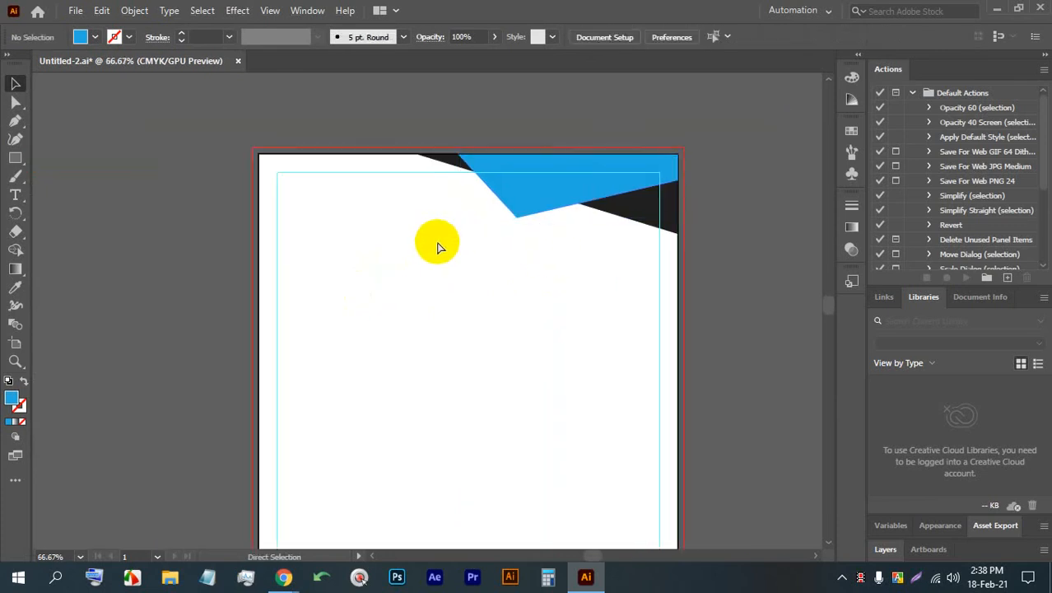
# - Draw a hexagon with the Polygon tool inside the margin guide at the page's upper-left area
pyautogui.keyDown('alt'); pyautogui.scroll(2, 363, 213); pyautogui.keyUp('alt')
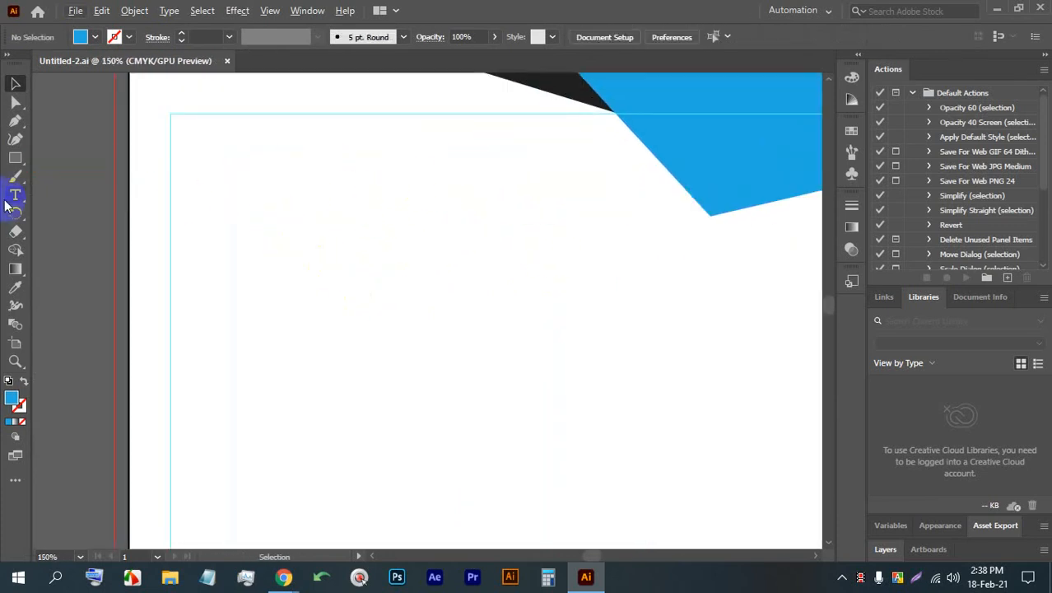
pyautogui.moveTo(10, 165); pyautogui.dragTo(103, 191)
pyautogui.moveTo(293, 283); pyautogui.dragTo(329, 335)
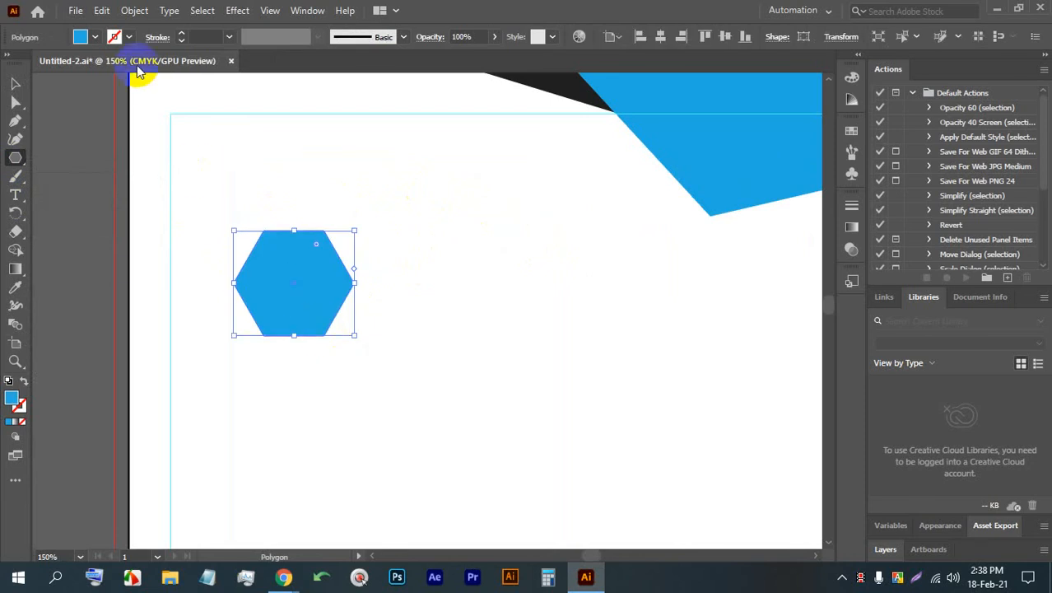
# - Remove the hexagon's fill and give it a 4 pt stroke in the same light blue as the header shape
pyautogui.click(95, 39)
pyautogui.click(11, 64)
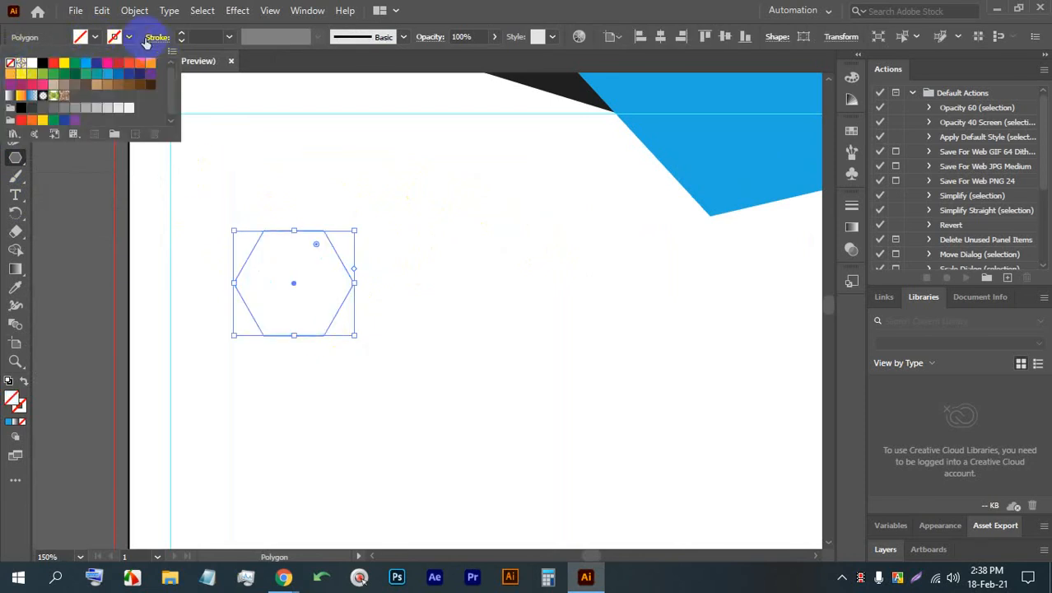
pyautogui.click(182, 33)
pyautogui.click(182, 34)
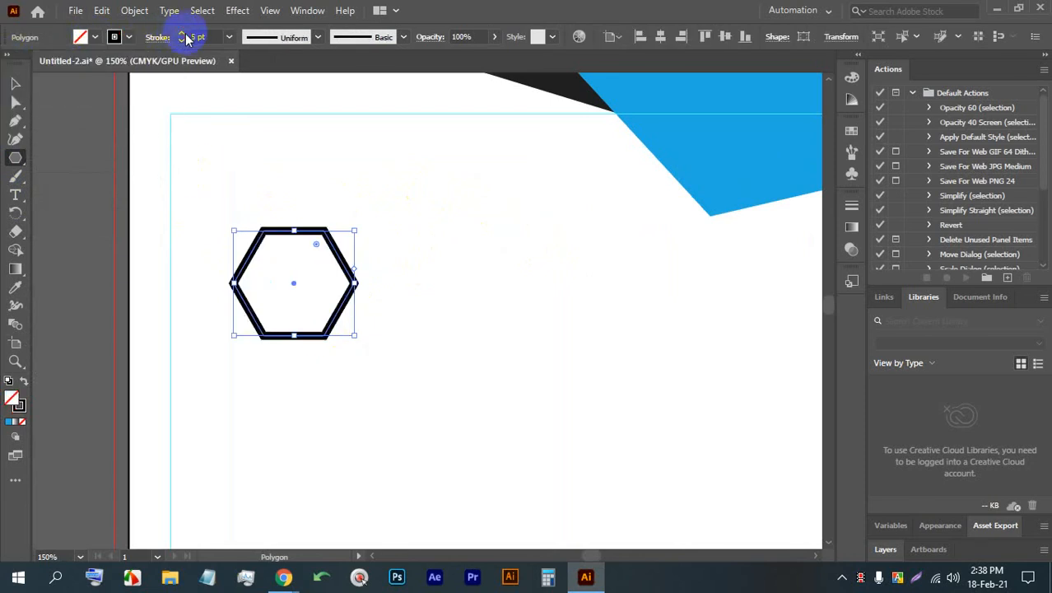
pyautogui.click(127, 38)
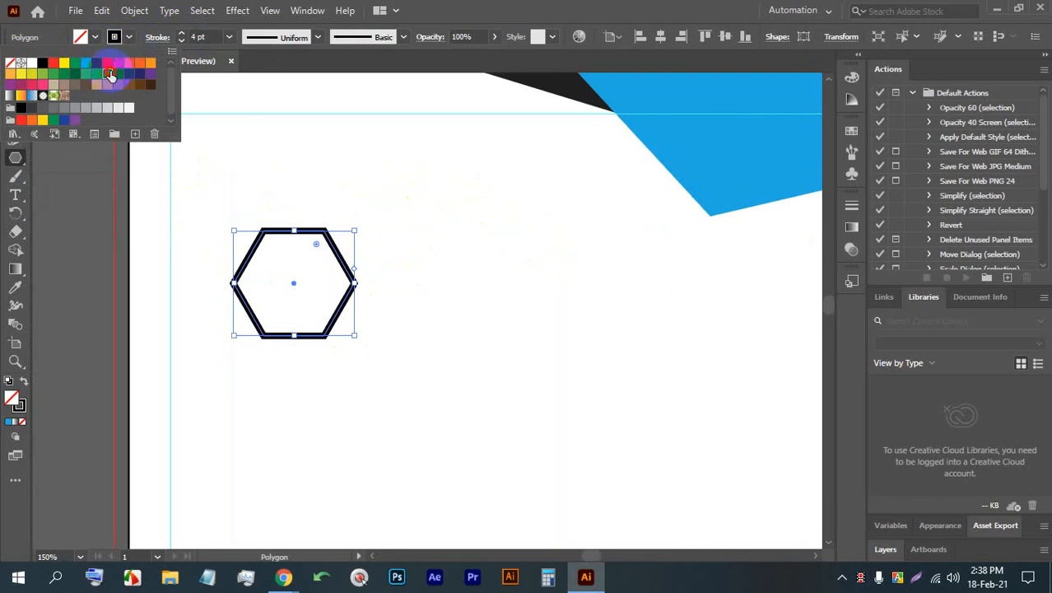
pyautogui.click(107, 74)
pyautogui.click(23, 85)
pyautogui.click(366, 236)
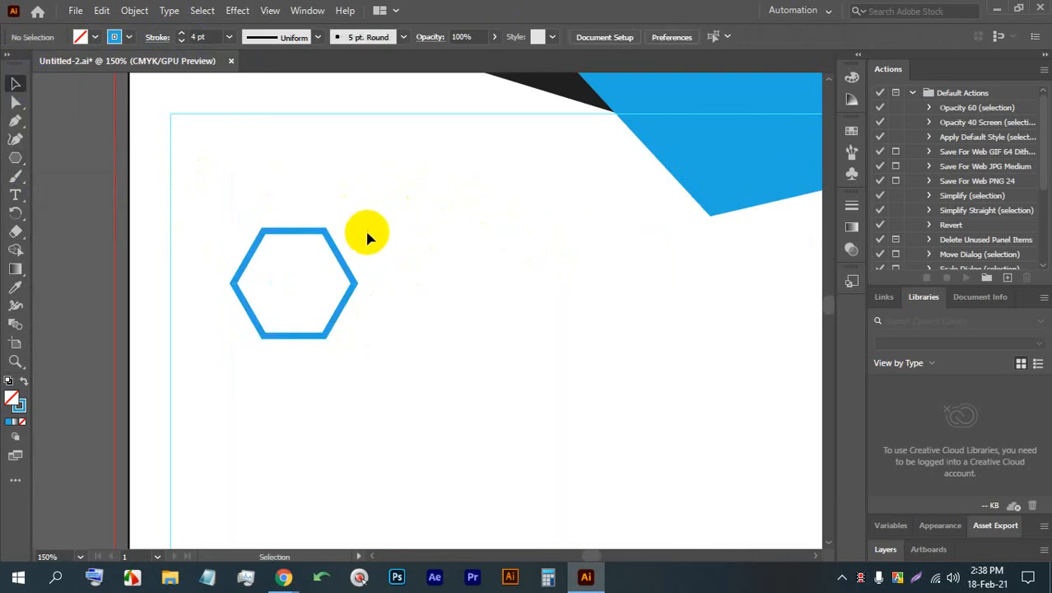
# - Add a smaller copy of the hexagon centred inside the original and turned so that its corners point up and down
pyautogui.moveTo(367, 284); pyautogui.dragTo(293, 240)
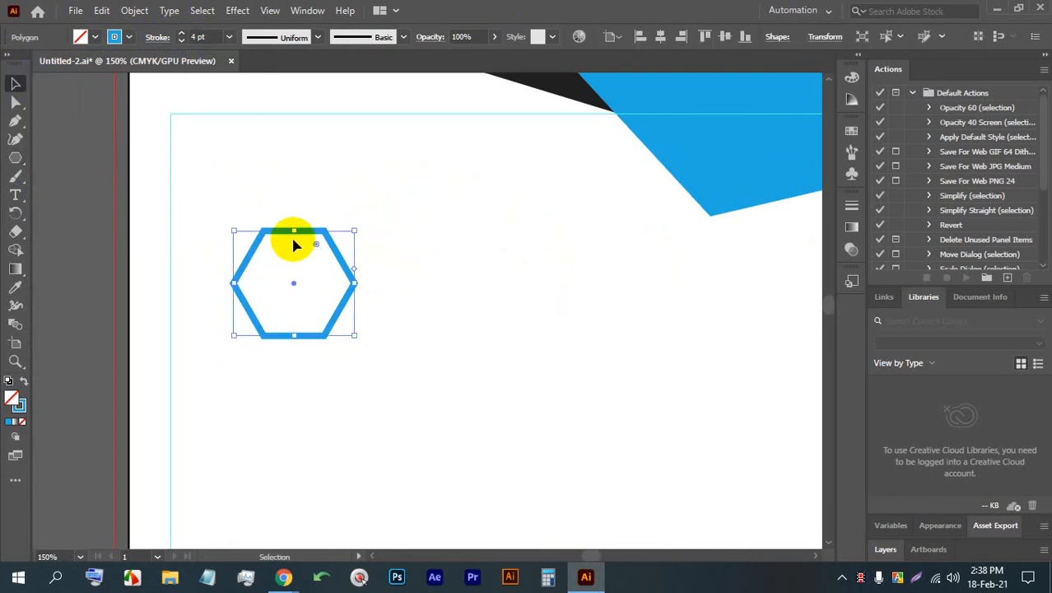
pyautogui.click(425, 238)
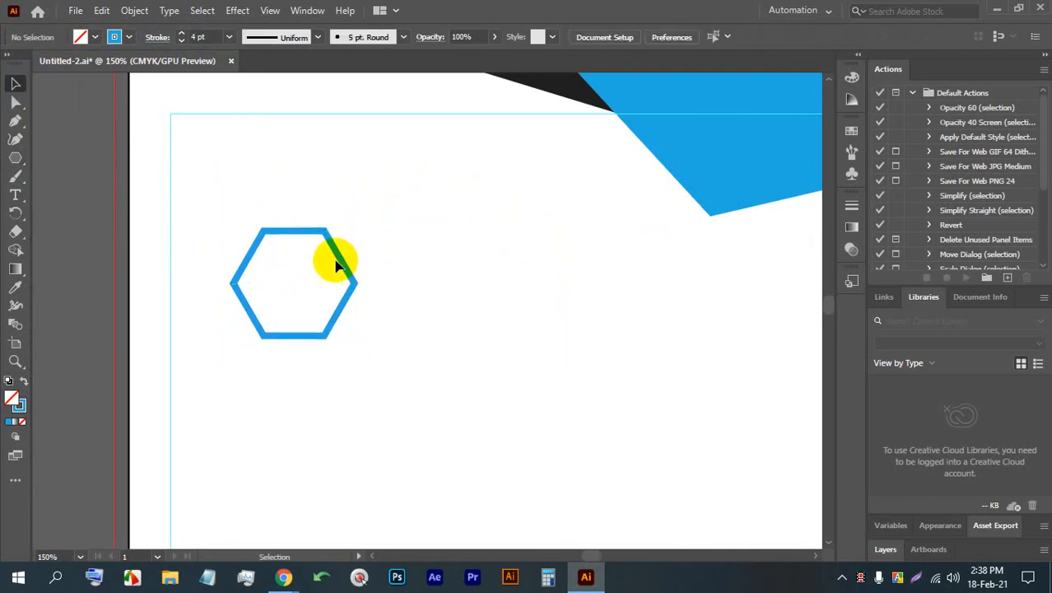
pyautogui.click(339, 255)
pyautogui.moveTo(299, 234); pyautogui.dragTo(270, 251)
pyautogui.click(426, 282)
pyautogui.scroll(-1, 304, 257)
pyautogui.scroll(2, 303, 252)
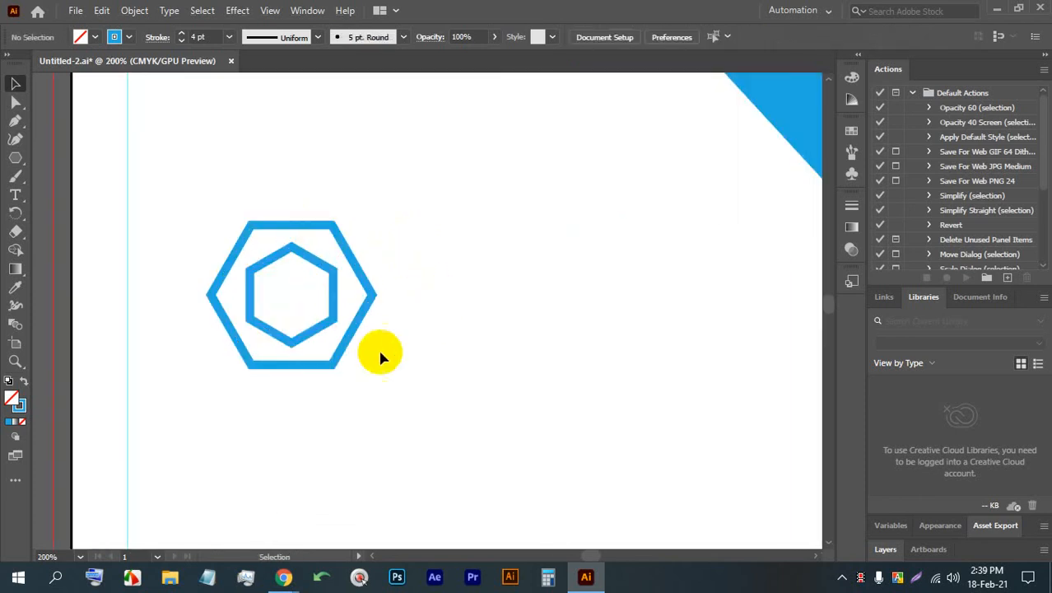
# - Scale both hexagons down together about their common centre
pyautogui.click(252, 223)
pyautogui.moveTo(290, 224); pyautogui.dragTo(290, 251)
pyautogui.click(328, 249)
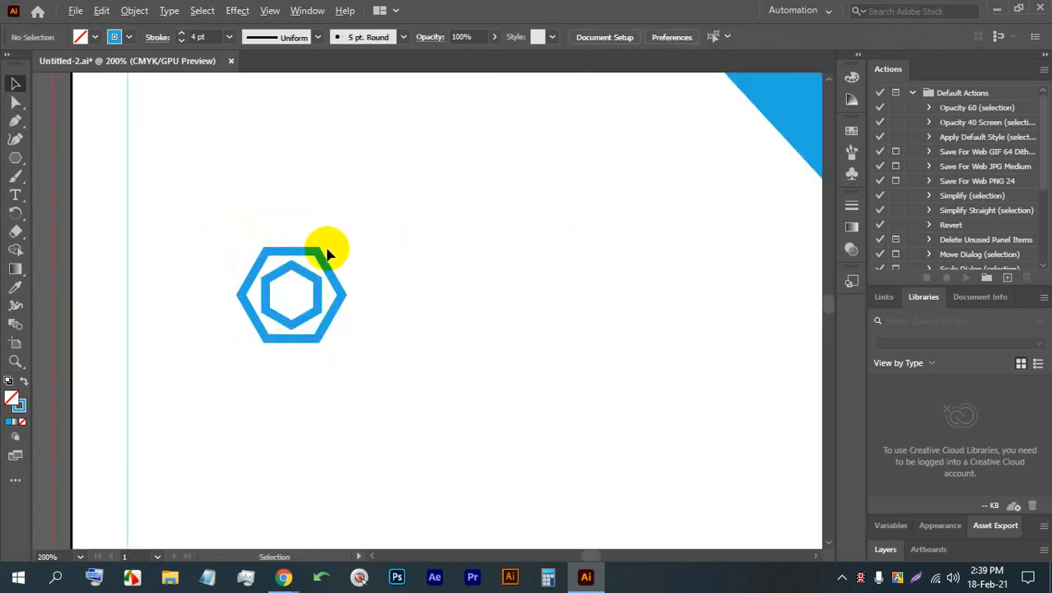
# - Set the stroke weight of both hexagons to 3 pt
pyautogui.scroll(-1, 326, 249)
pyautogui.scroll(1, 315, 249)
pyautogui.moveTo(380, 356); pyautogui.dragTo(166, 192)
pyautogui.scroll(-2, 198, 38)
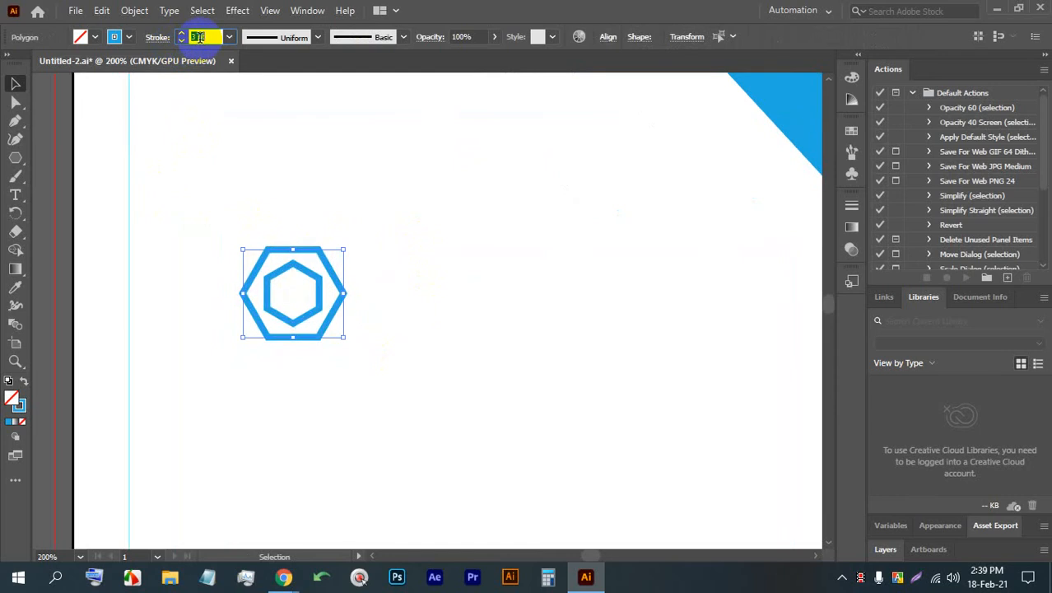
pyautogui.scroll(1, 199, 38)
pyautogui.click(399, 282)
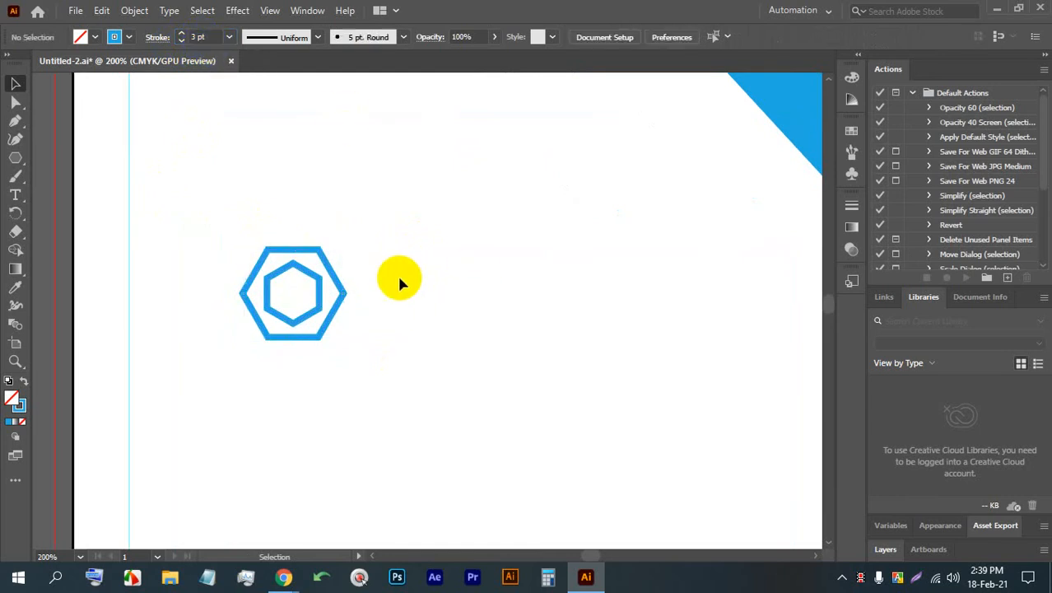
# - Add a text line reading "YOUR LOGO" beside the hexagon mark
pyautogui.scroll(-2, 317, 341)
pyautogui.moveTo(317, 341); pyautogui.dragTo(262, 295)
pyautogui.scroll(2, 275, 284)
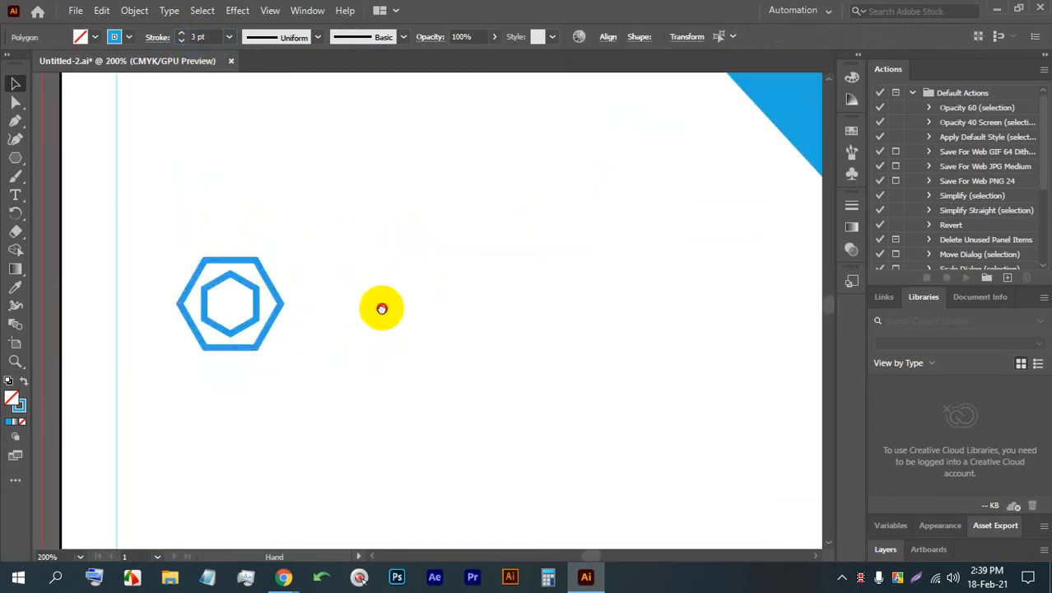
pyautogui.hscroll(1, 380, 305)
pyautogui.click(16, 196)
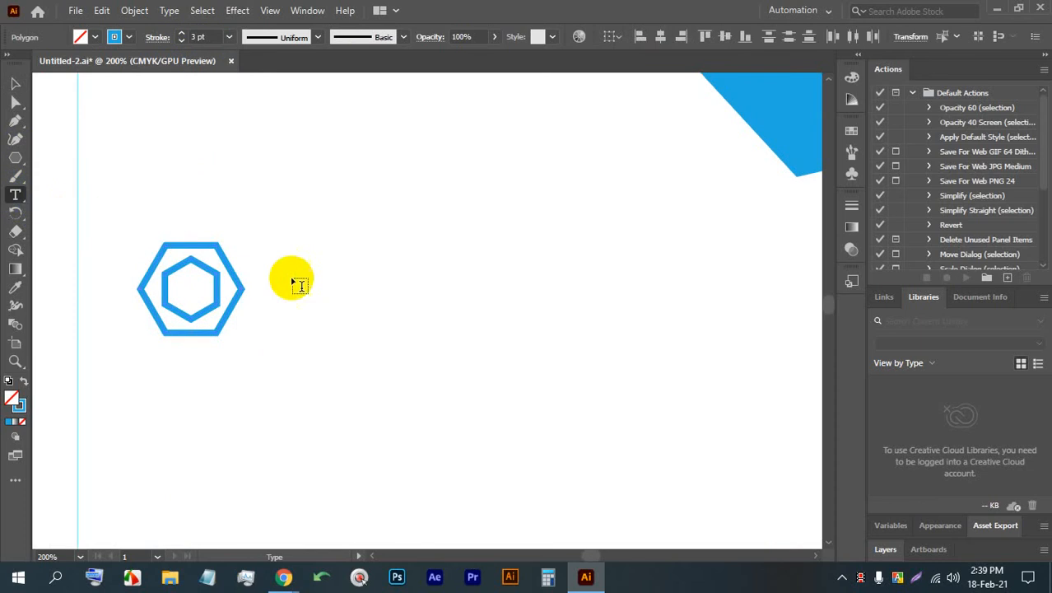
pyautogui.click(321, 279)
pyautogui.click(15, 102)
pyautogui.doubleClick(344, 279)
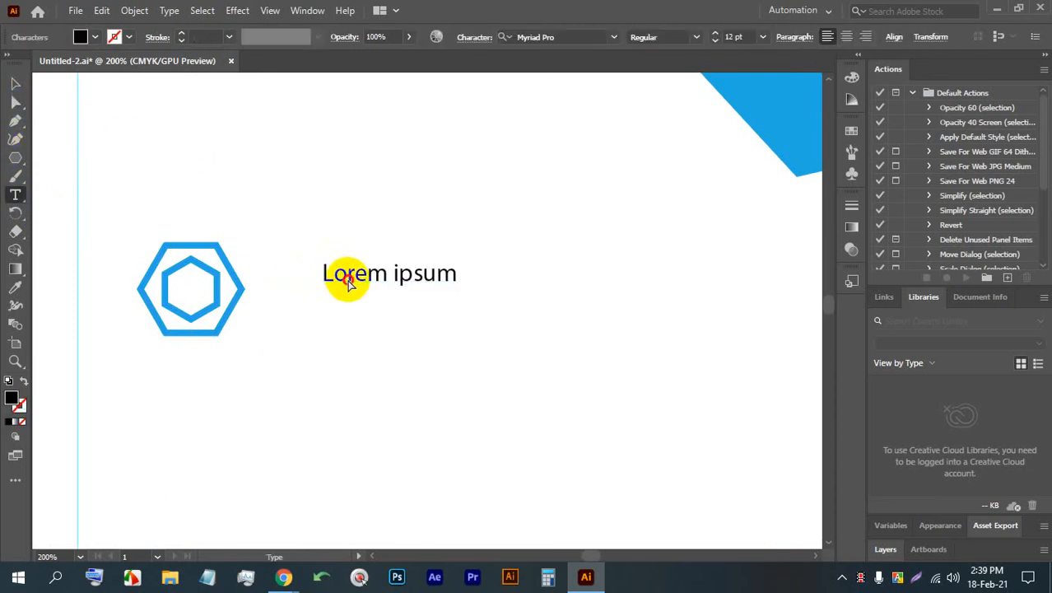
pyautogui.hotkey('ctrl', 'a')
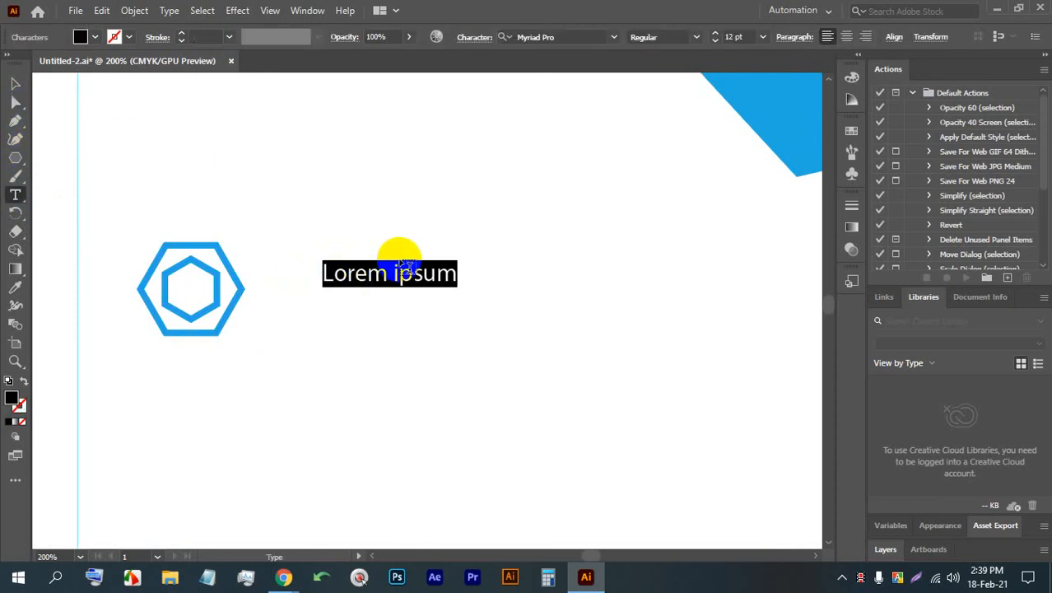
pyautogui.write('YOUR LOGO')
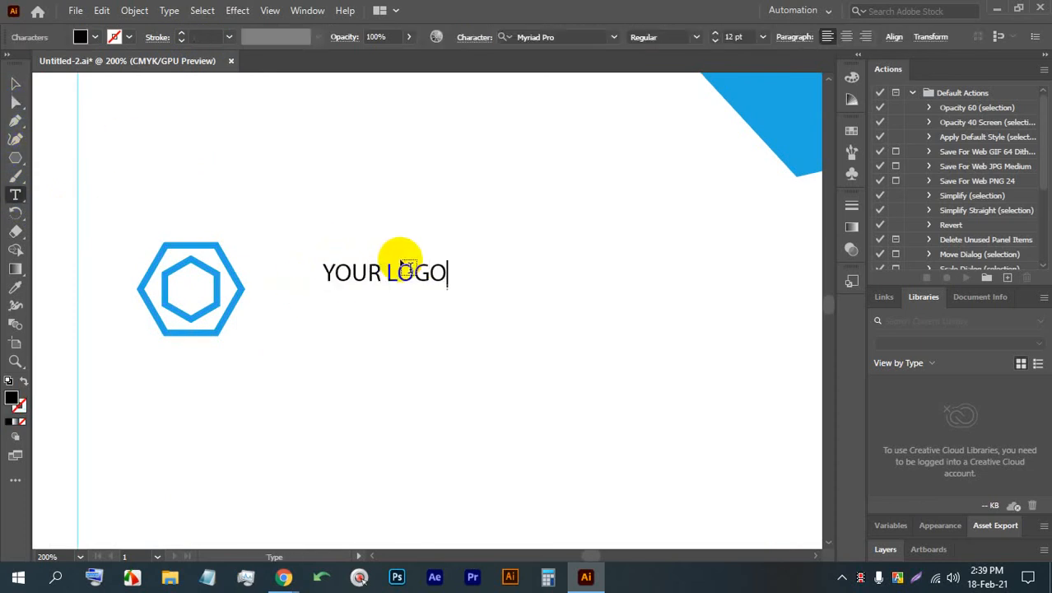
pyautogui.press('Escape')
# - Enlarge the "YOUR LOGO" text to about 28 pt and move it close beside the hexagon mark
pyautogui.click(377, 288)
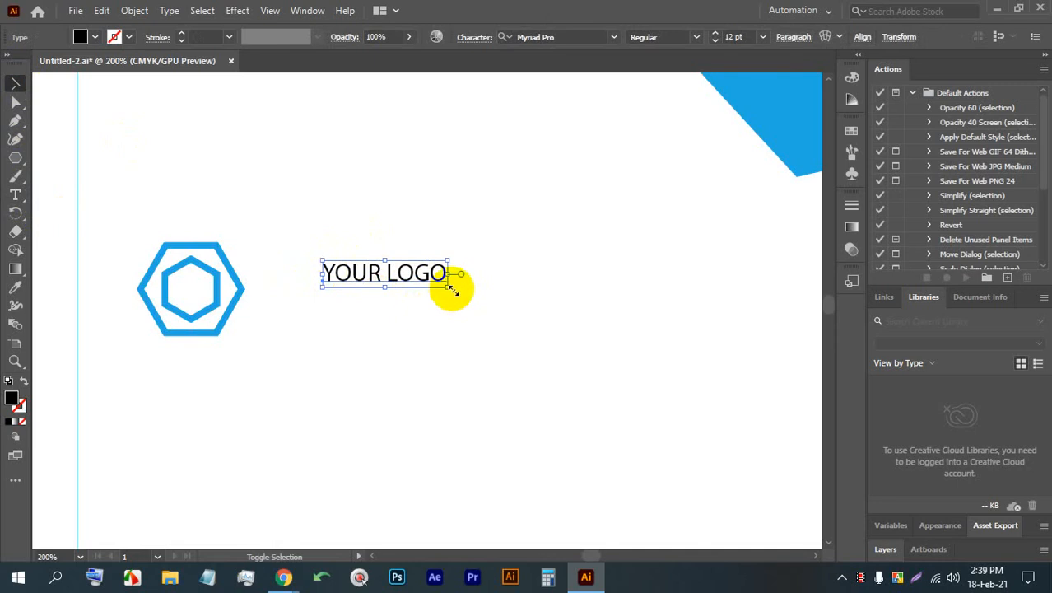
pyautogui.moveTo(447, 284); pyautogui.dragTo(611, 322)
pyautogui.moveTo(501, 300); pyautogui.dragTo(436, 301)
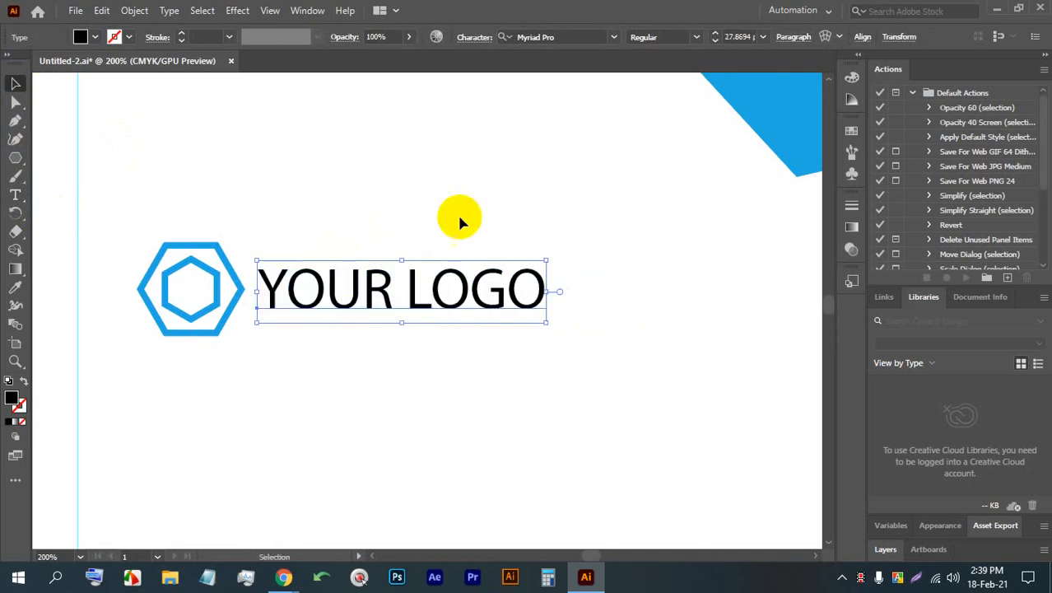
# - Try the Rockwell Extra Bold font on the "YOUR LOGO" text
pyautogui.click(581, 37)
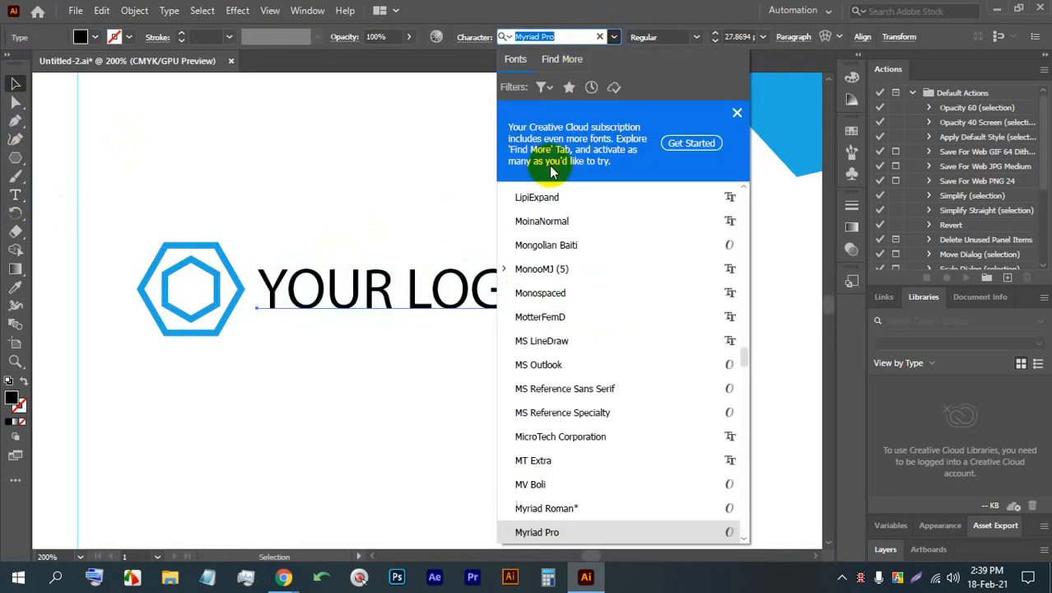
pyautogui.scroll(-15, 510, 266)
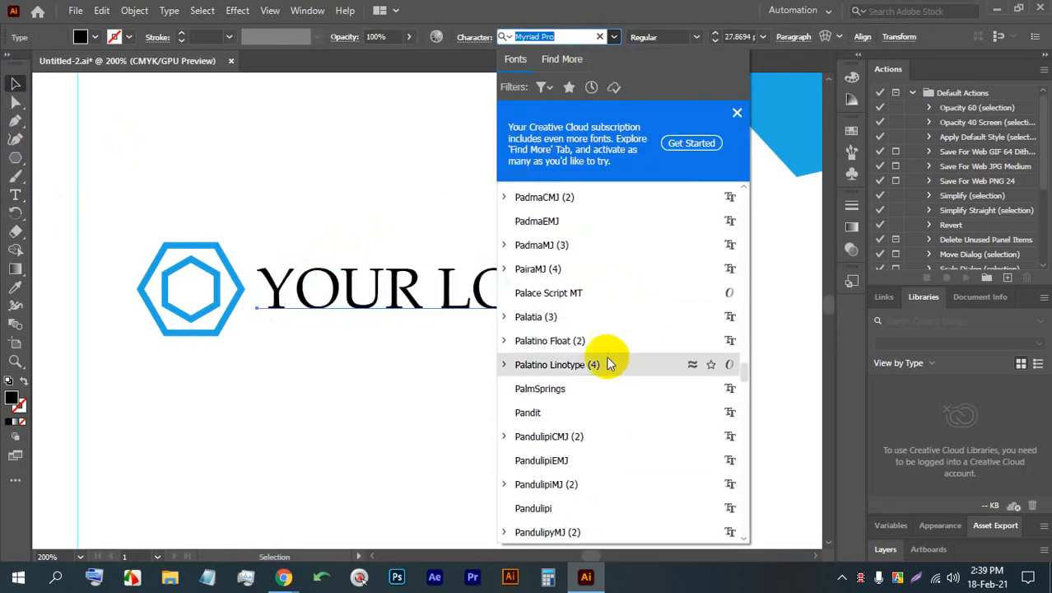
pyautogui.scroll(-10, 592, 330)
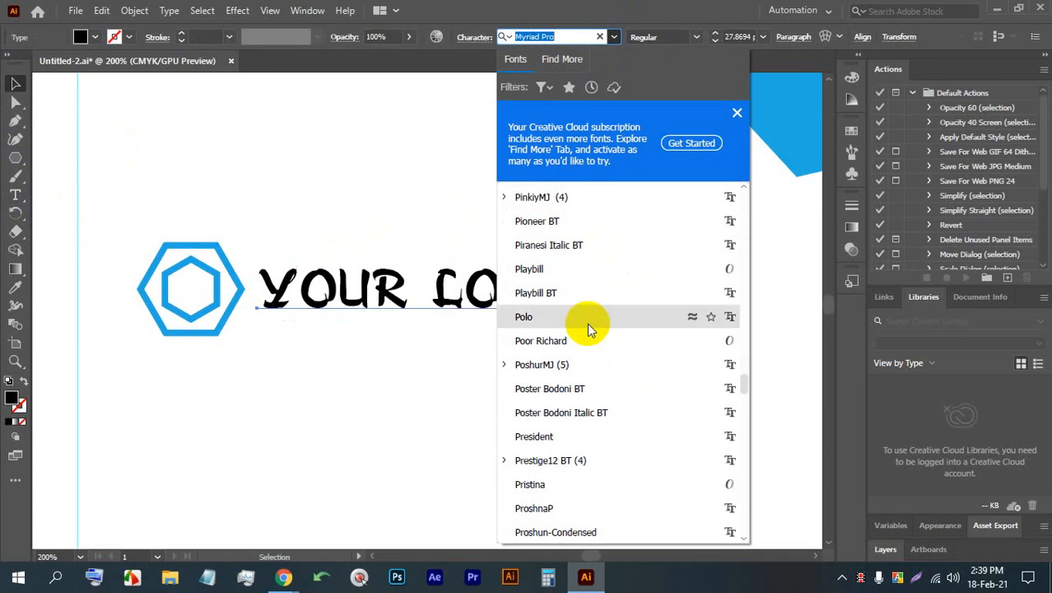
pyautogui.scroll(-3, 564, 341)
pyautogui.scroll(-8, 565, 341)
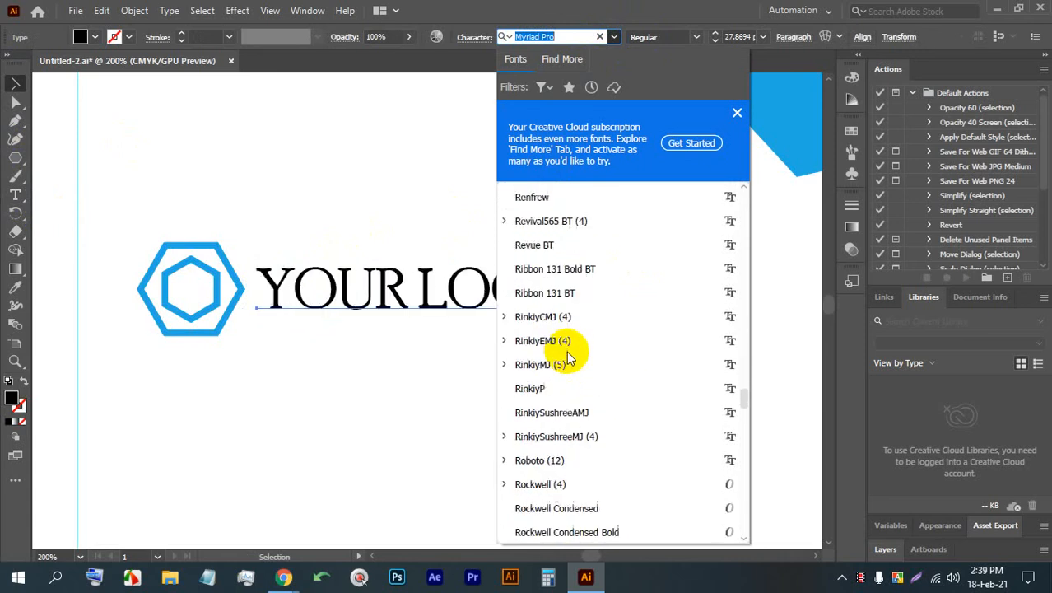
pyautogui.click(558, 344)
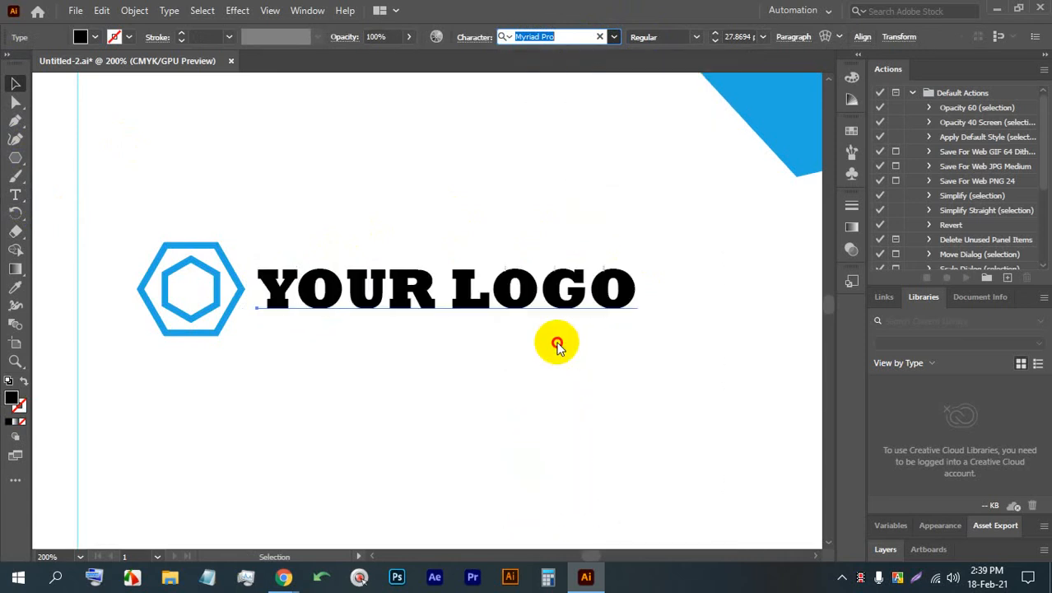
# - Step through the following fonts and apply Serifa BT to the "YOUR LOGO" text
pyautogui.click(565, 36)
pyautogui.press('Down')
pyautogui.press('Down')
pyautogui.press('Down')
pyautogui.press('Down')
pyautogui.press('Down')
pyautogui.press('Down')
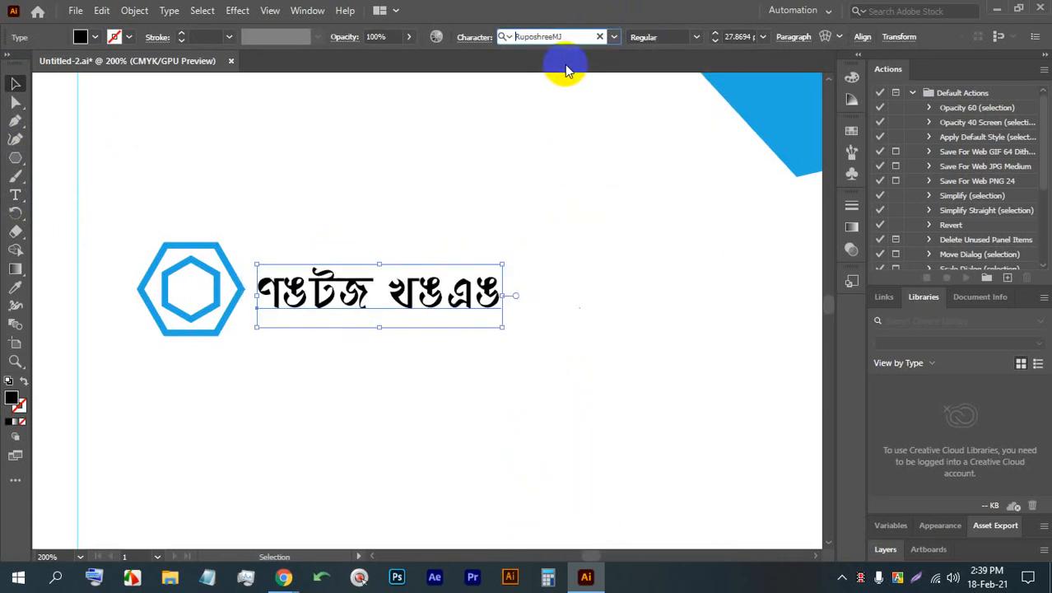
pyautogui.press('Down')
pyautogui.press('Down')
pyautogui.press('Down')
pyautogui.press('Down')
pyautogui.press('Down')
pyautogui.press('Down')
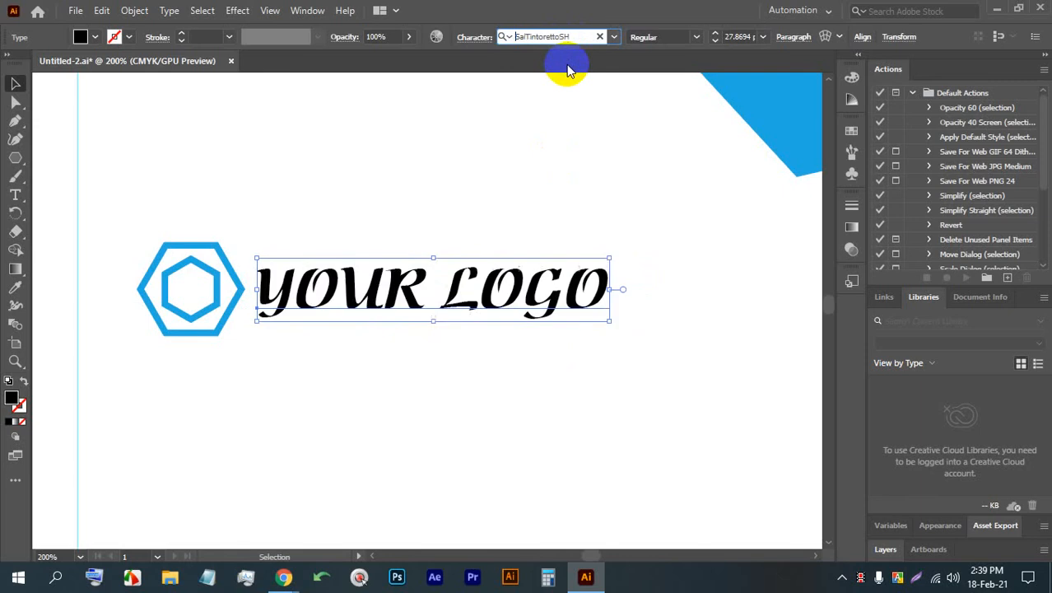
pyautogui.press('Down')
pyautogui.press('Down')
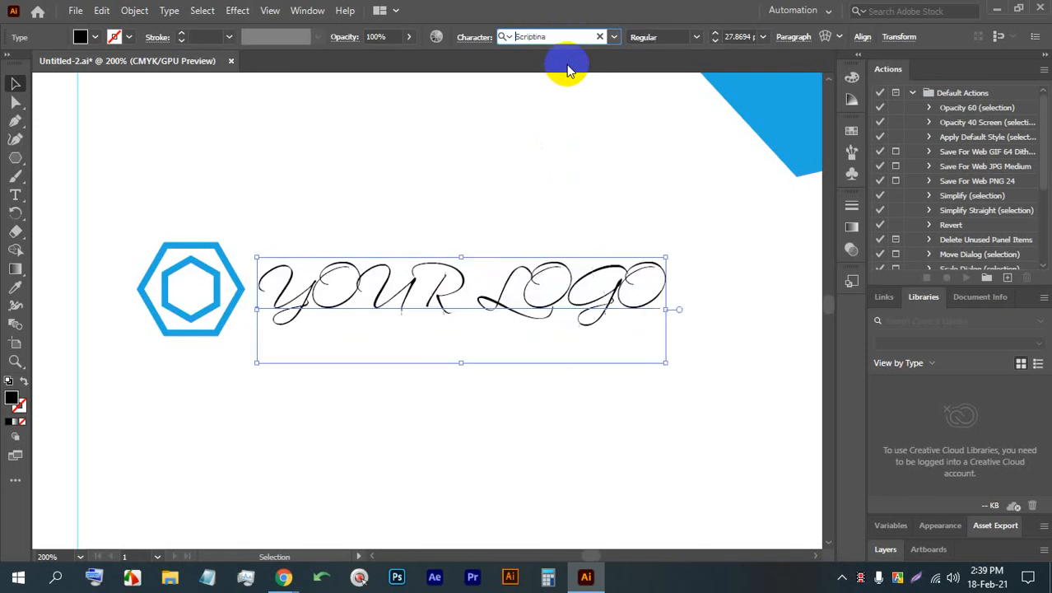
pyautogui.press('Down')
pyautogui.press('Down')
pyautogui.press('Down')
pyautogui.press('Down')
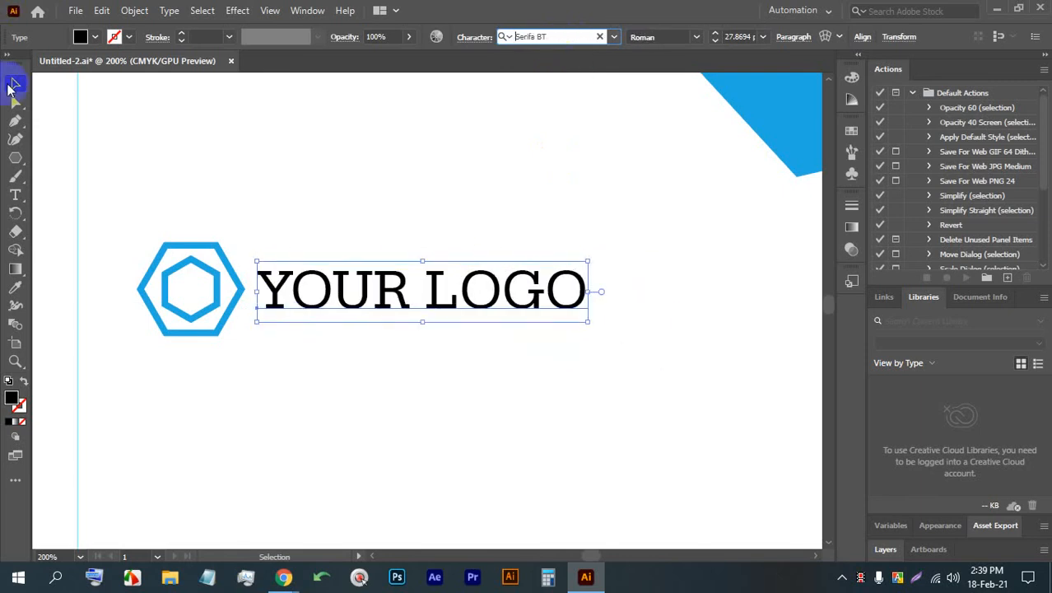
# - Make the "YOUR LOGO" text bold, enlarge it to about 33 pt and shift it slightly closer to the hexagon mark
pyautogui.click(696, 37)
pyautogui.click(675, 86)
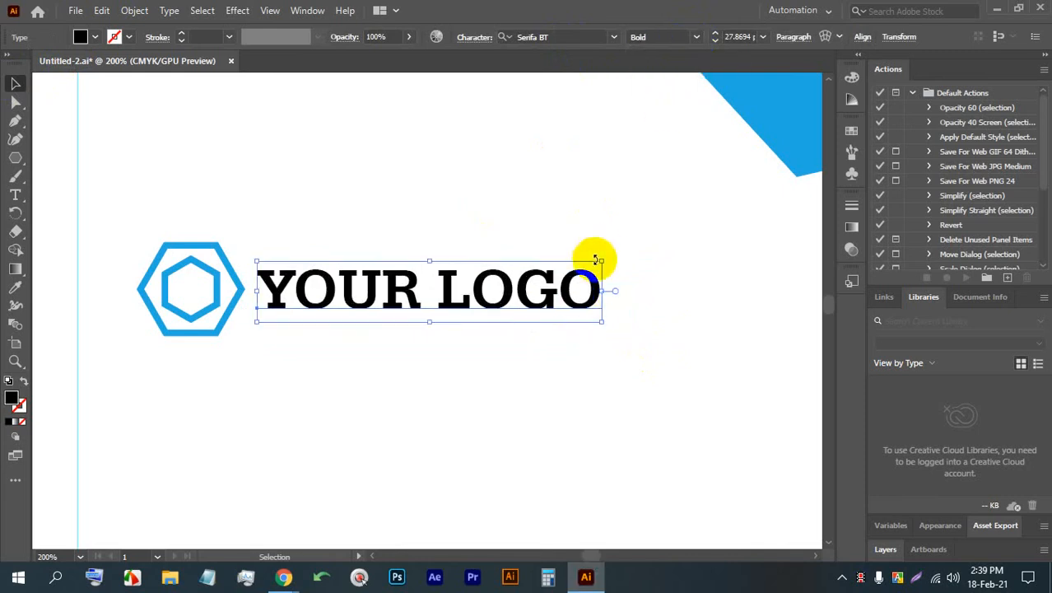
pyautogui.moveTo(603, 261); pyautogui.dragTo(668, 247)
pyautogui.moveTo(546, 280); pyautogui.dragTo(543, 281)
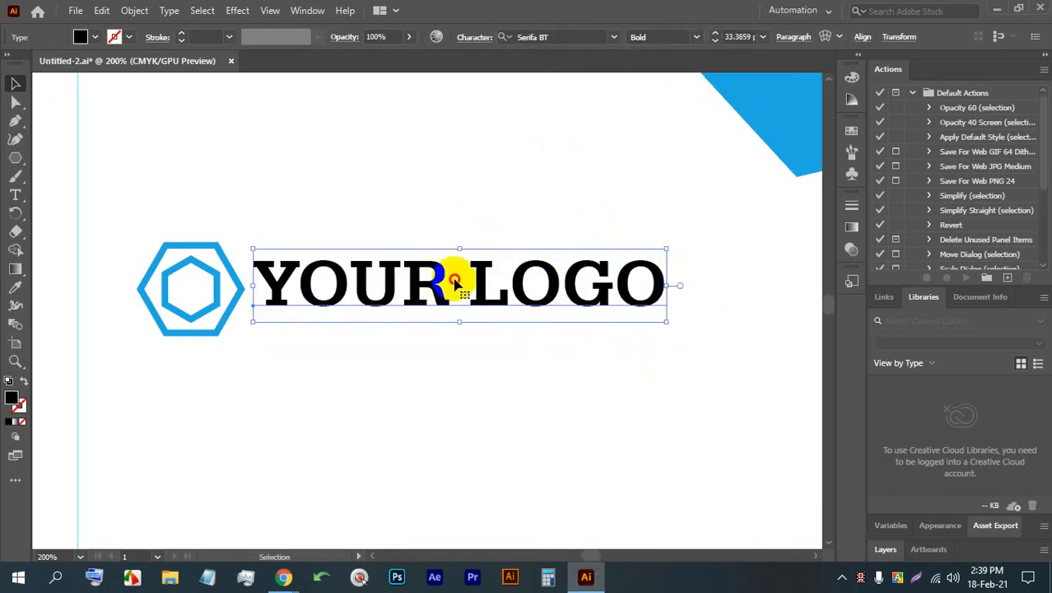
# - Set only the word "LOGO" to the Roman style, then finish text editing and deselect the text
pyautogui.doubleClick(468, 279)
pyautogui.moveTo(469, 280); pyautogui.dragTo(748, 280)
pyautogui.click(697, 36)
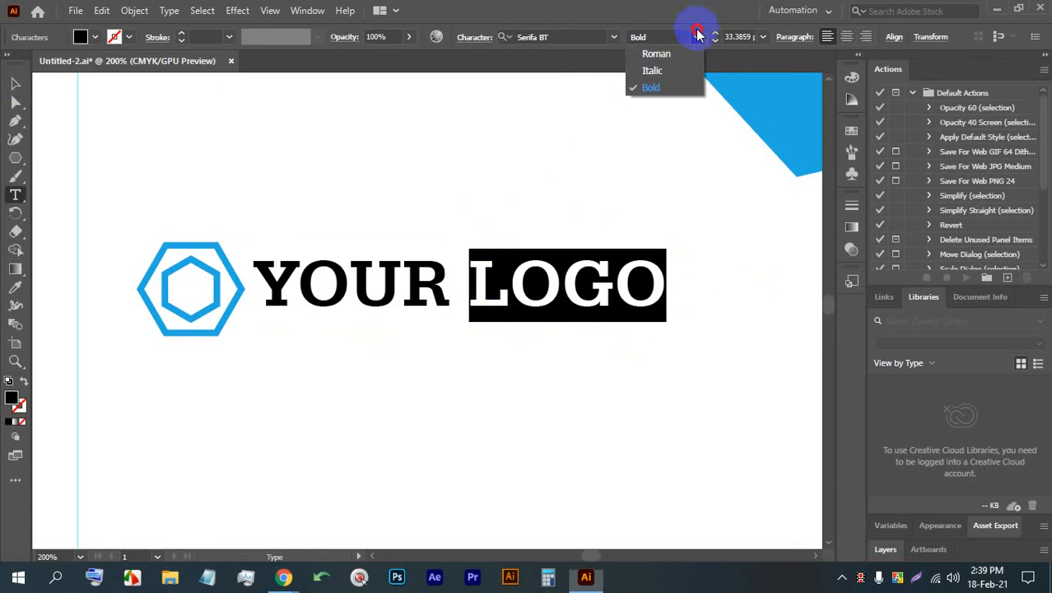
pyautogui.click(686, 54)
pyautogui.click(422, 298)
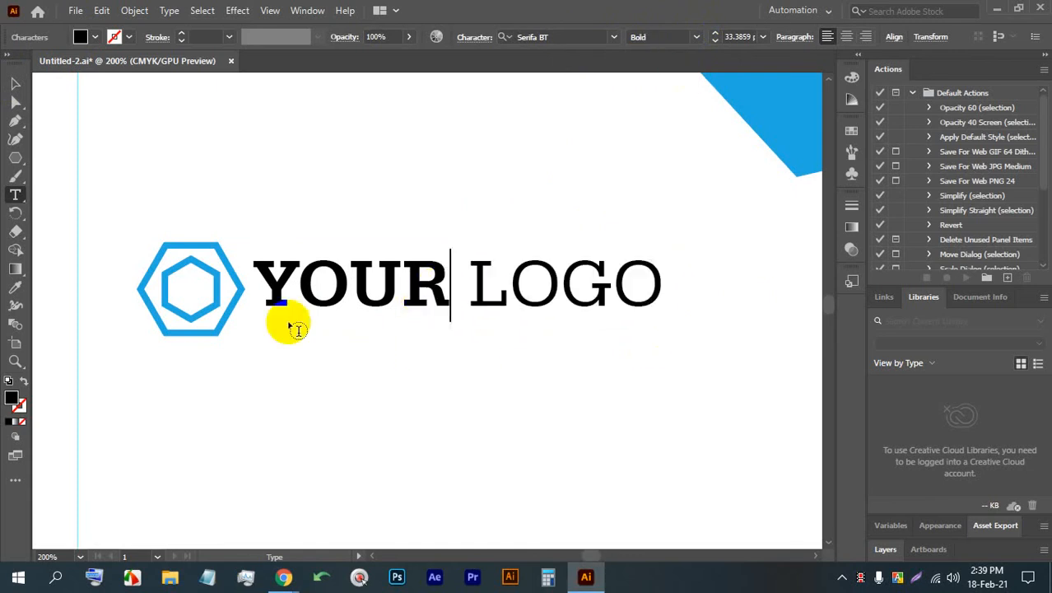
pyautogui.click(14, 83)
pyautogui.click(345, 344)
# - Draw a black full-width footer shape with the Pen tool, sloping from about 1.1 in high at the page's left edge to the bottom margin guide, and save
pyautogui.scroll(-3, 346, 345)
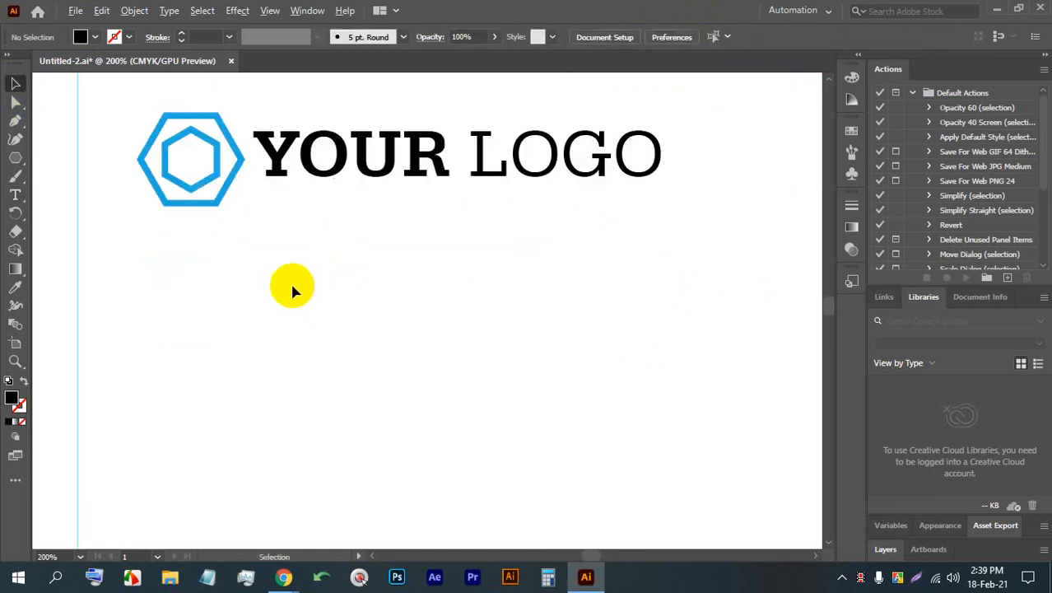
pyautogui.scroll(-2, 292, 286)
pyautogui.scroll(-2, 359, 330)
pyautogui.scroll(-3, 355, 272)
pyautogui.moveTo(390, 390); pyautogui.dragTo(382, 312)
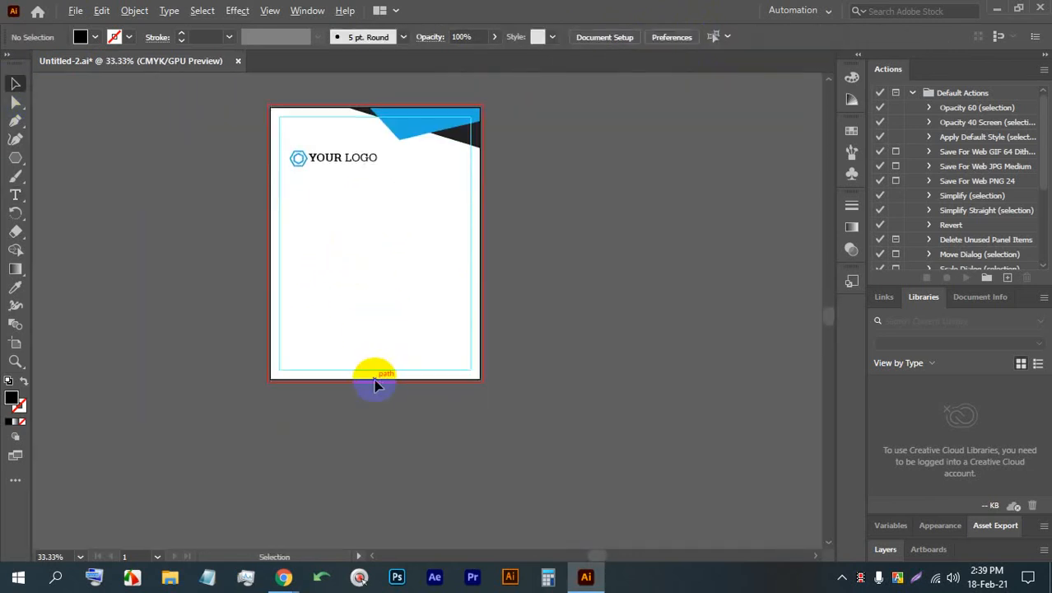
pyautogui.scroll(1, 375, 385)
pyautogui.moveTo(329, 411); pyautogui.dragTo(308, 352)
pyautogui.scroll(1, 283, 261)
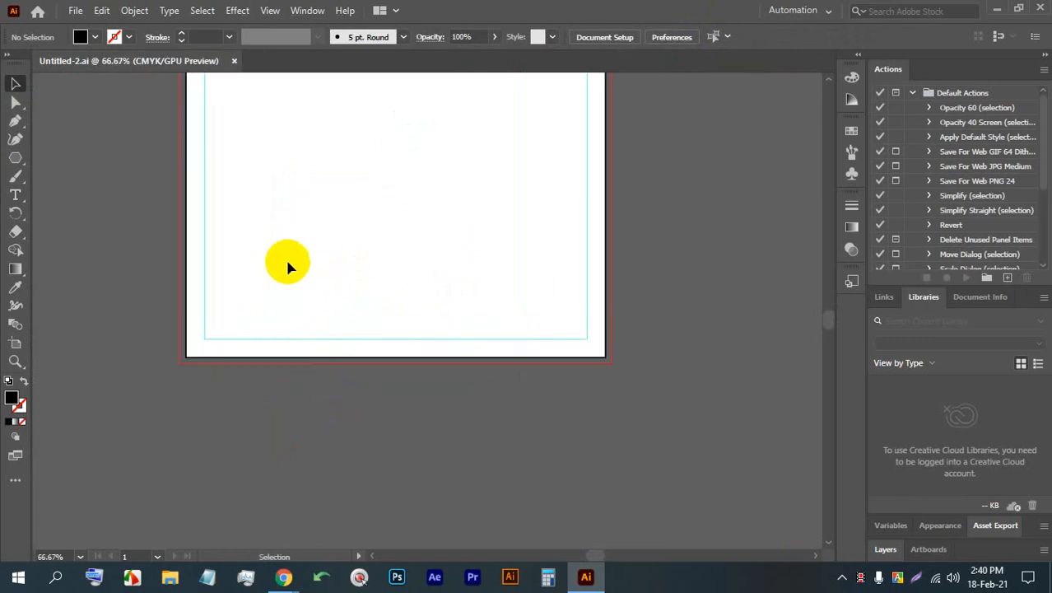
pyautogui.click(13, 125)
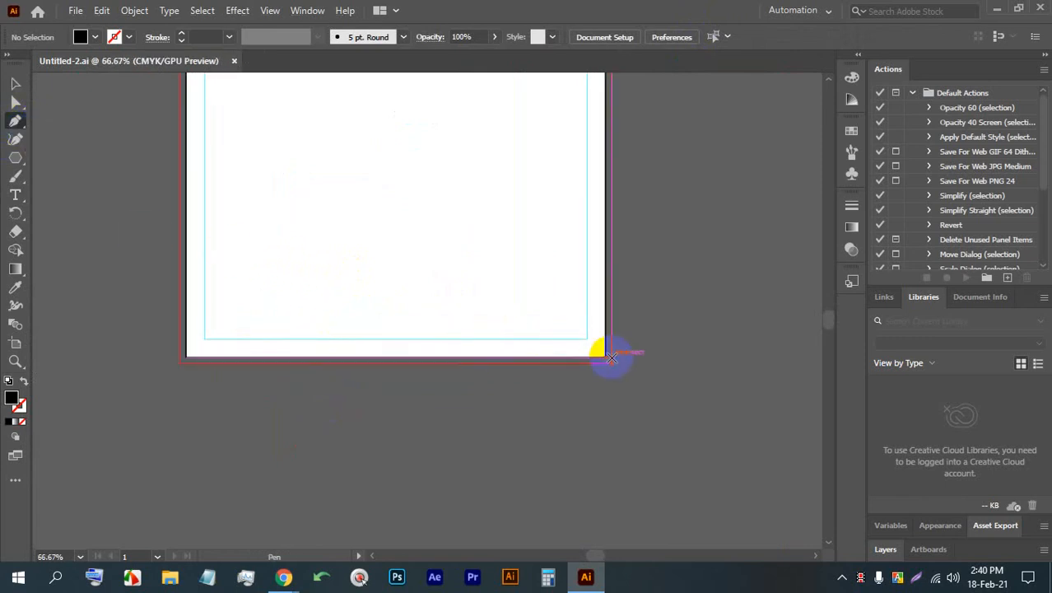
pyautogui.keyDown('alt'); pyautogui.scroll(2, 586, 349); pyautogui.keyUp('alt')
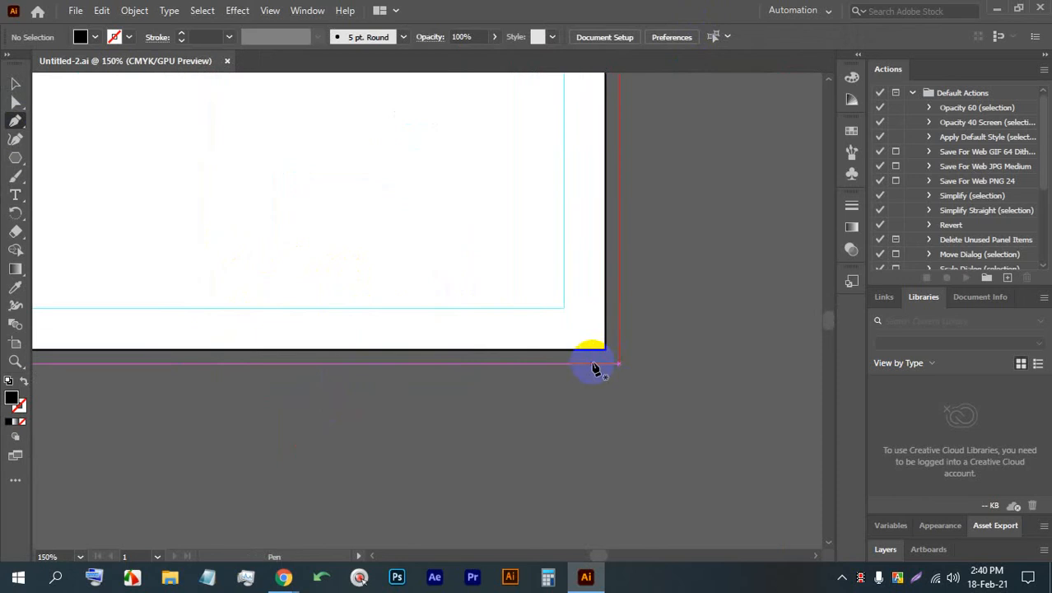
pyautogui.keyDown('alt'); pyautogui.scroll(-1, 703, 377); pyautogui.keyUp('alt')
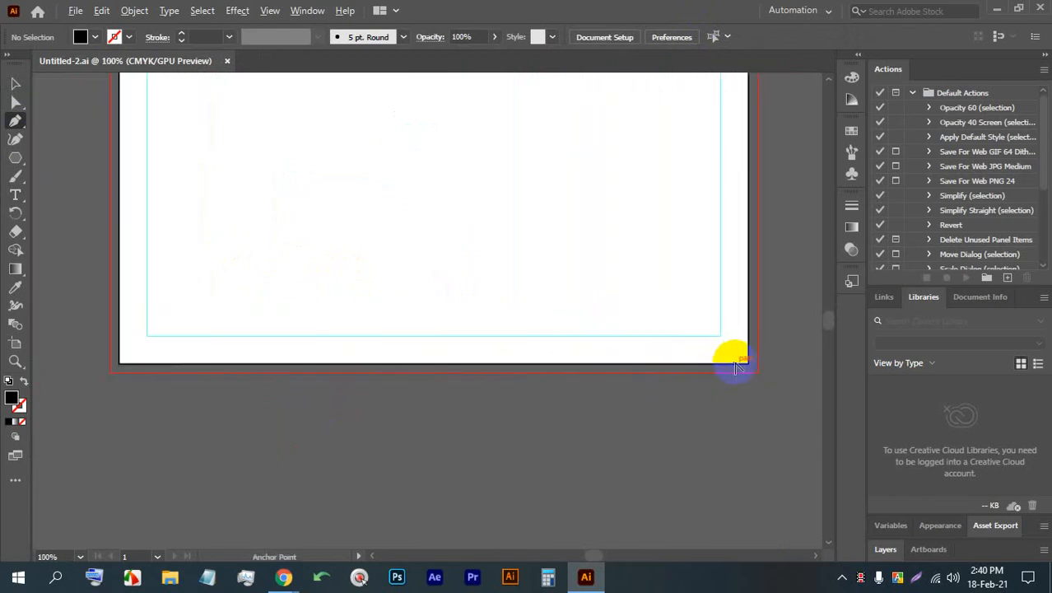
pyautogui.click(750, 367)
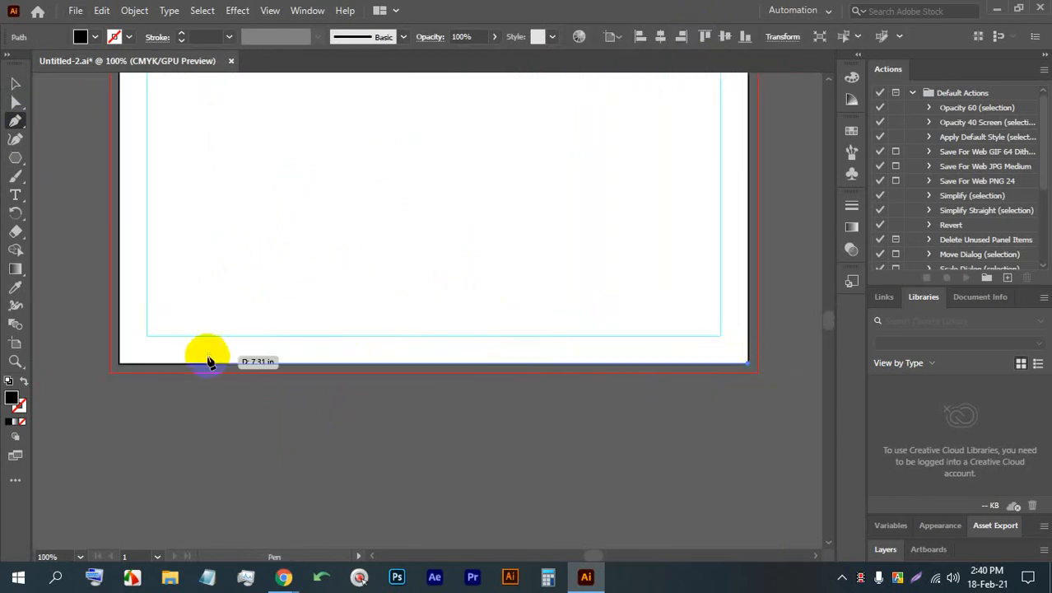
pyautogui.click(119, 364)
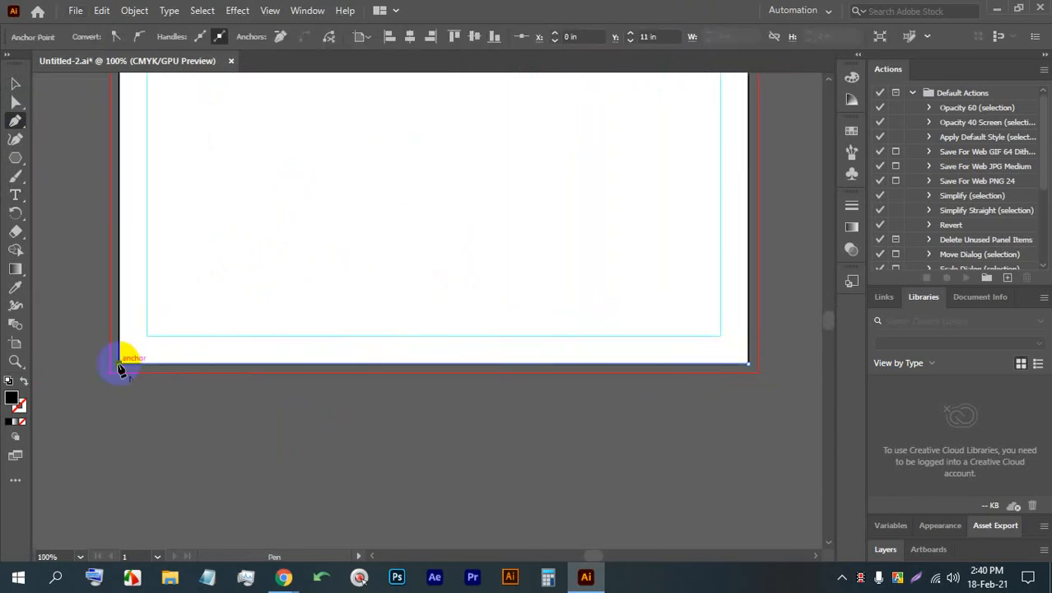
pyautogui.click(119, 284)
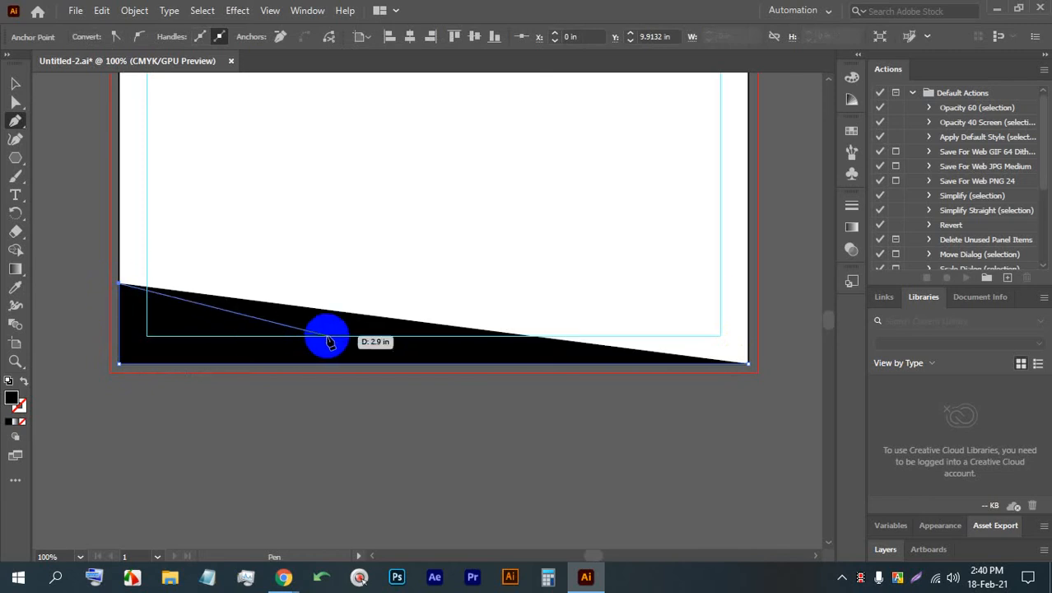
pyautogui.click(375, 337)
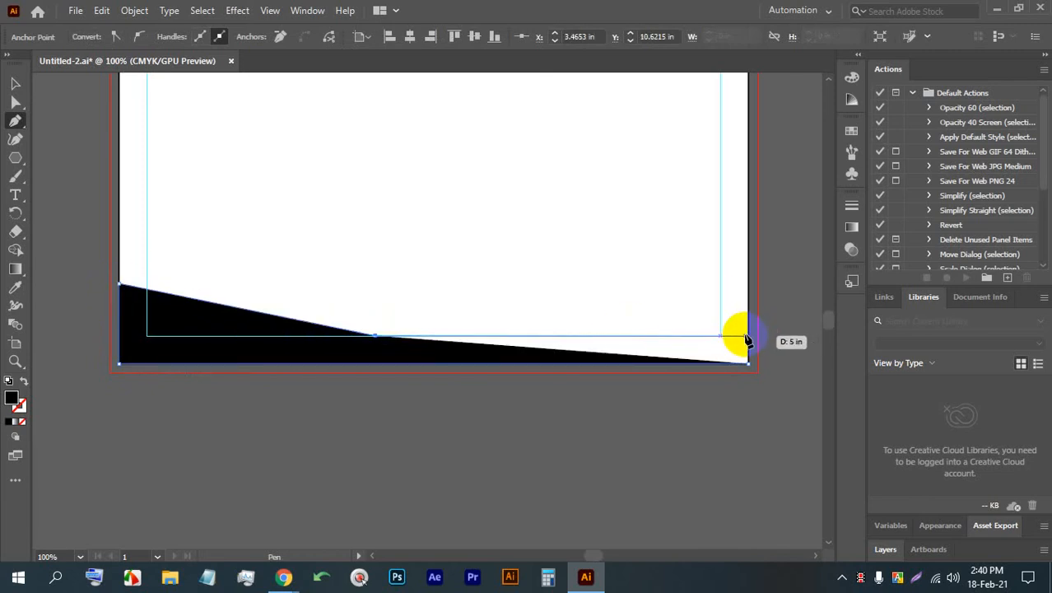
pyautogui.click(747, 337)
pyautogui.click(749, 365)
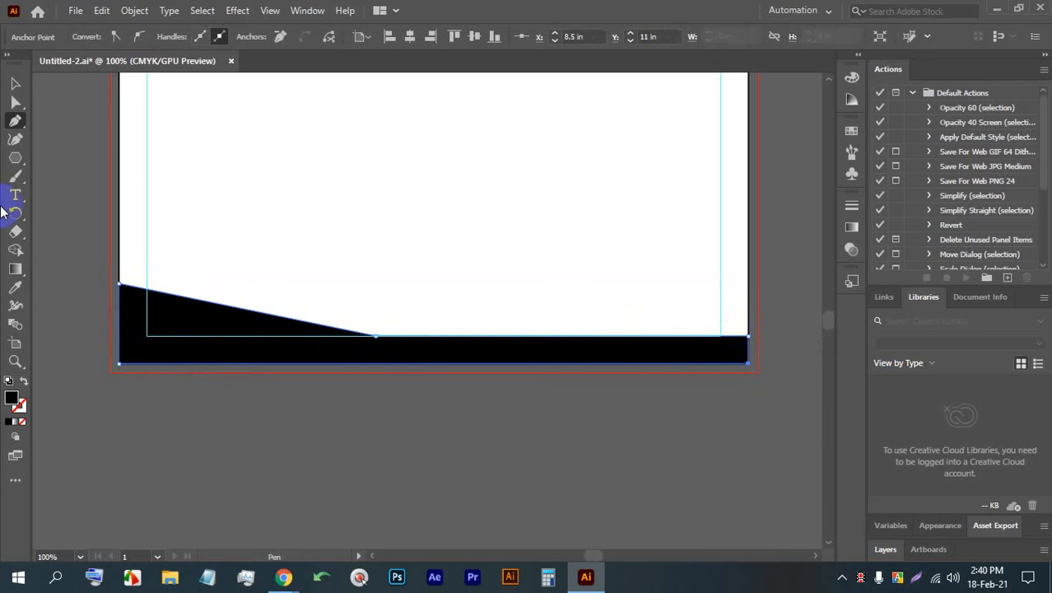
pyautogui.click(14, 84)
pyautogui.click(387, 453)
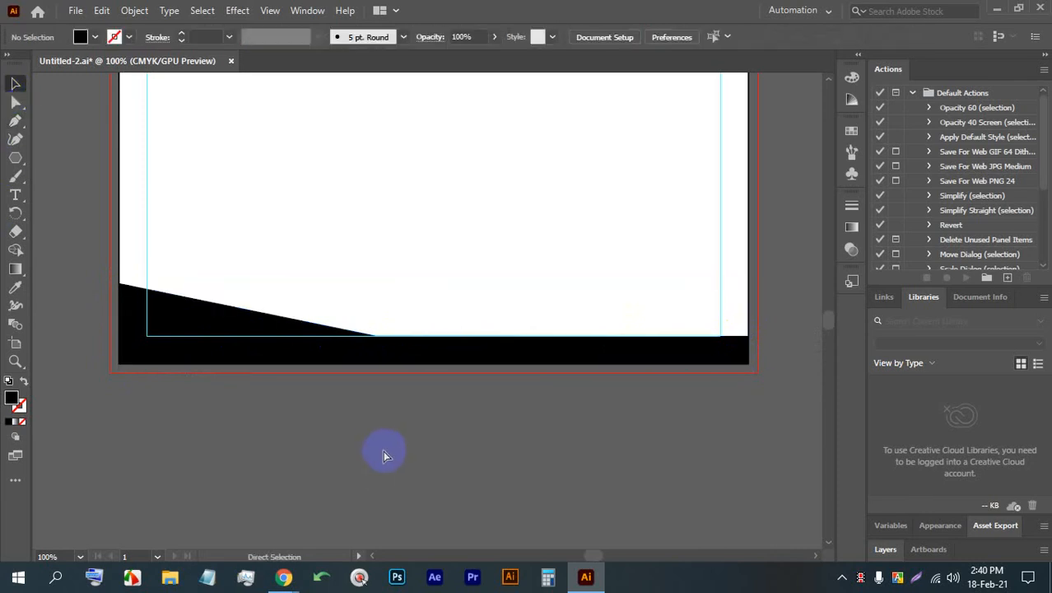
pyautogui.hotkey('ctrl', 's')
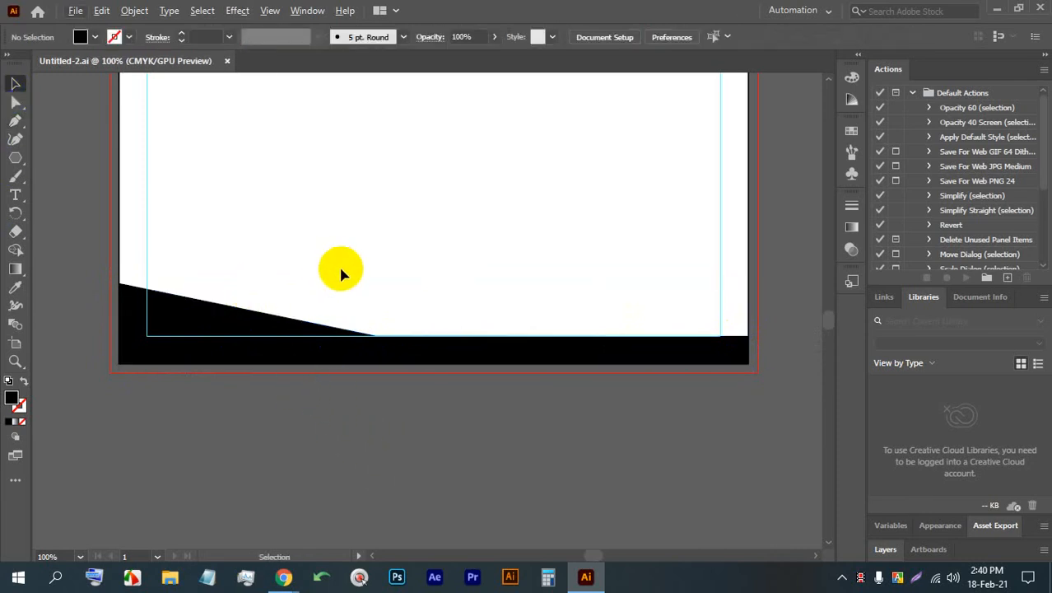
# - Draw a triangle with the Pen tool from the page's left edge above the footer to the footer's bend and back along the bottom margin level
pyautogui.click(47, 256)
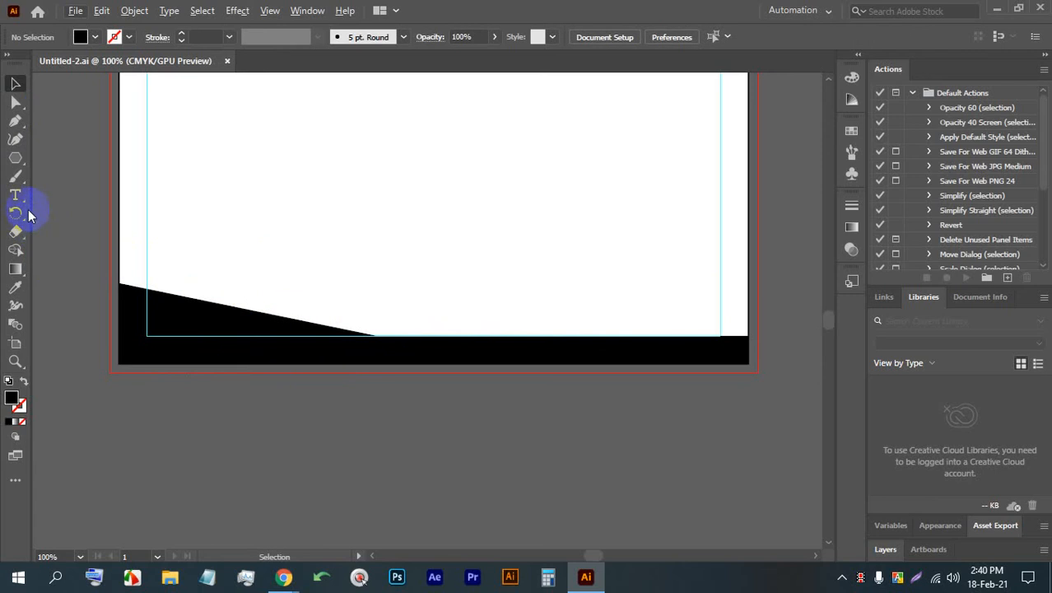
pyautogui.click(15, 122)
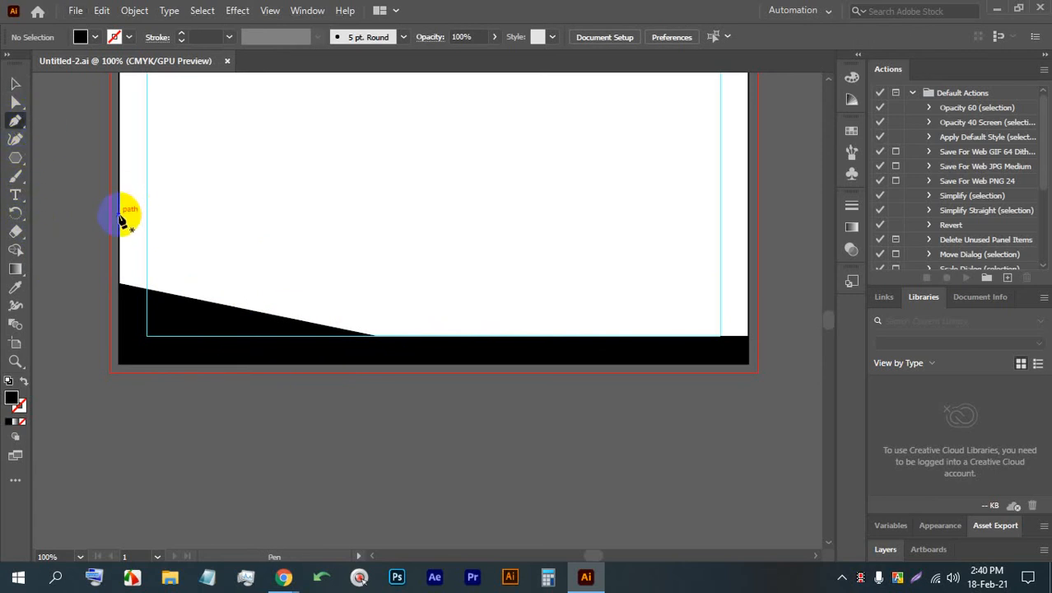
pyautogui.click(120, 217)
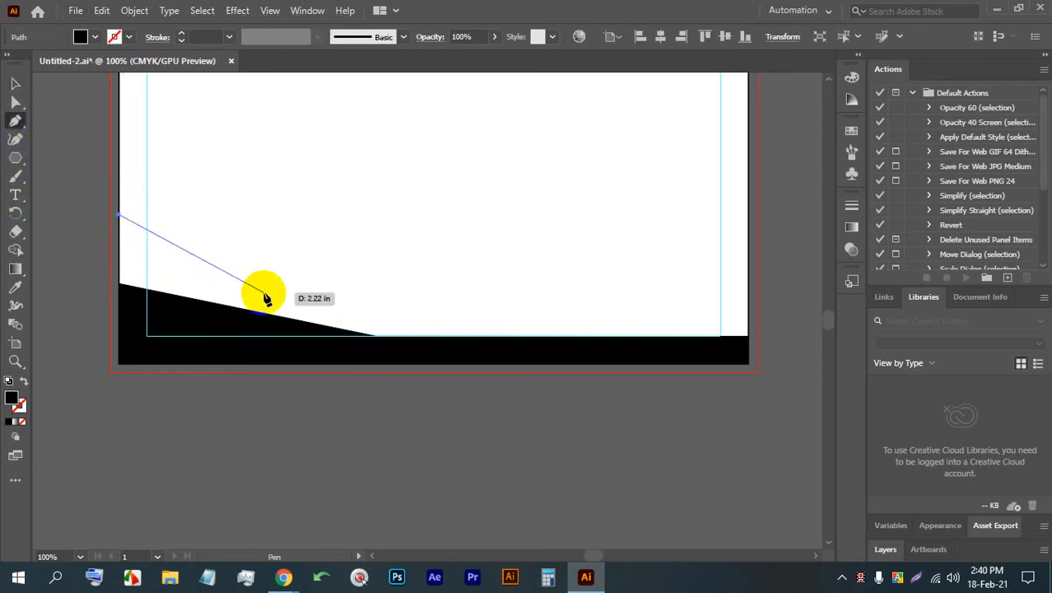
pyautogui.click(374, 336)
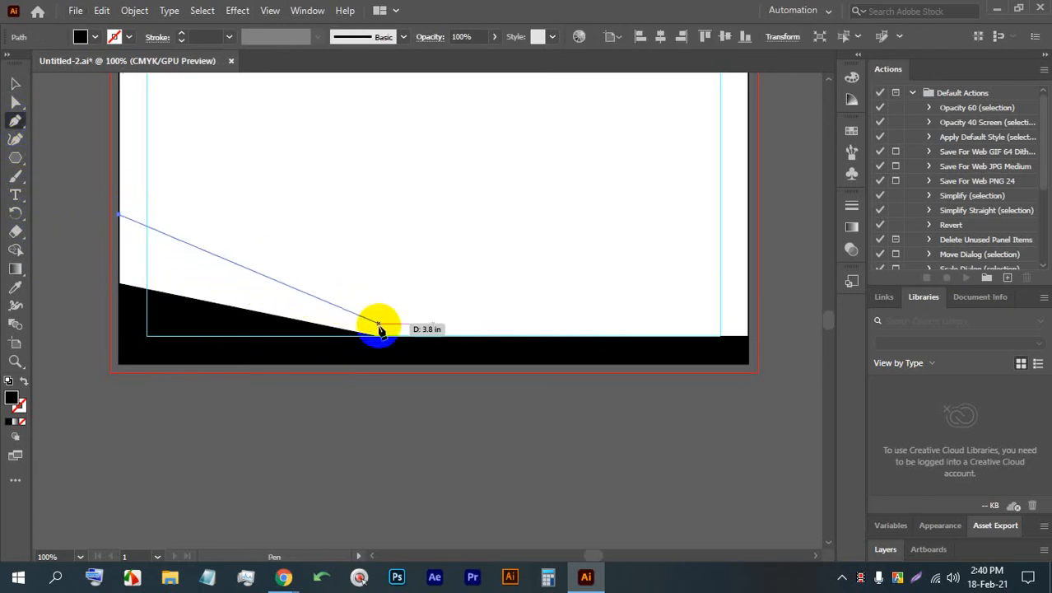
pyautogui.click(120, 336)
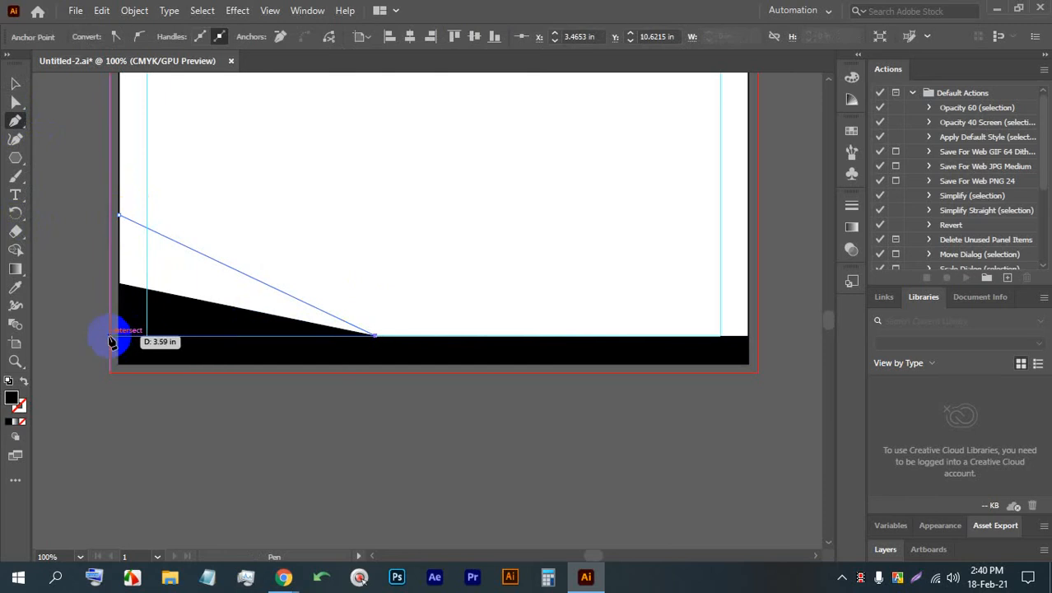
pyautogui.click(120, 216)
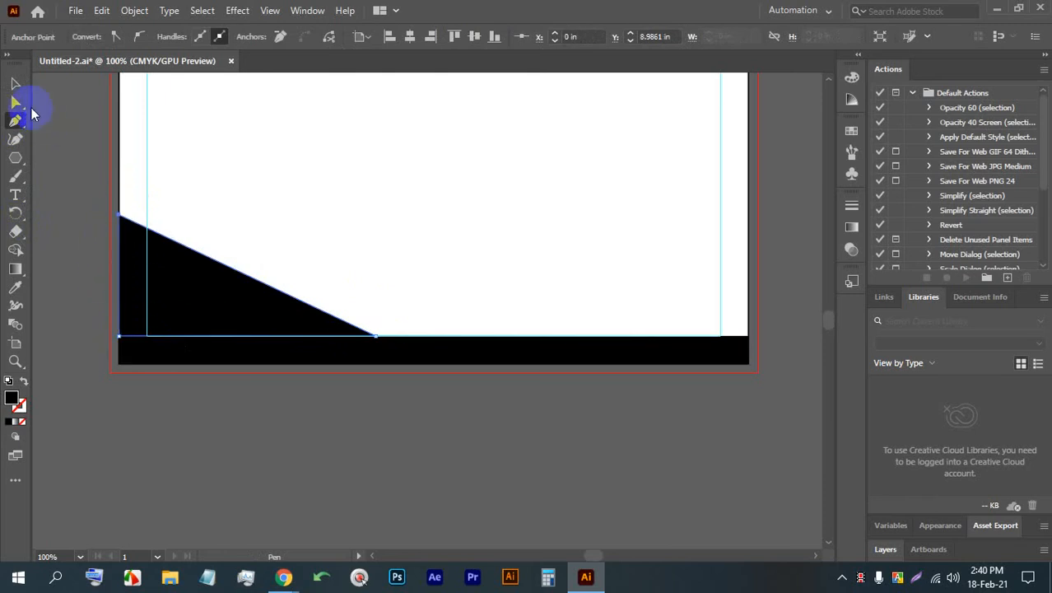
pyautogui.click(15, 84)
pyautogui.click(88, 179)
# - Fill the new triangle with a medium blue swatch and send it behind the black footer shape
pyautogui.click(145, 252)
pyautogui.click(79, 36)
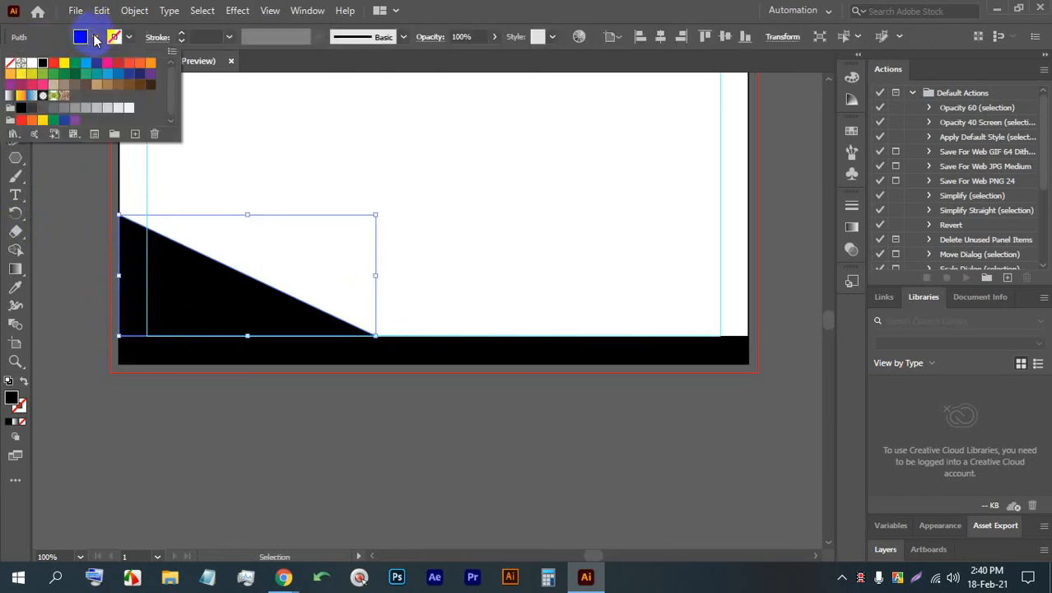
pyautogui.click(119, 77)
pyautogui.click(82, 229)
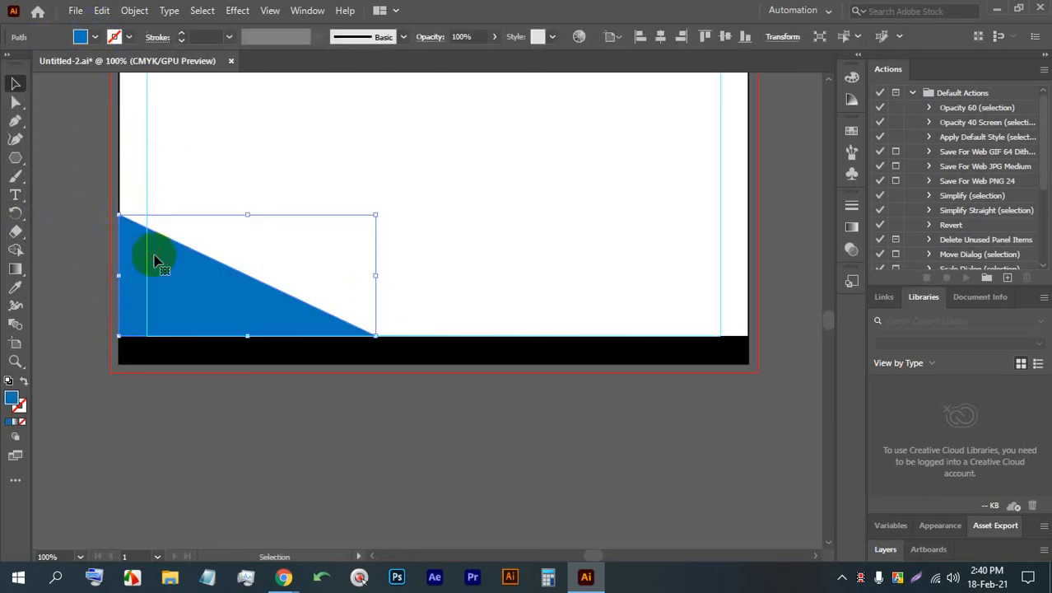
pyautogui.hotkey('ctrl', '[')
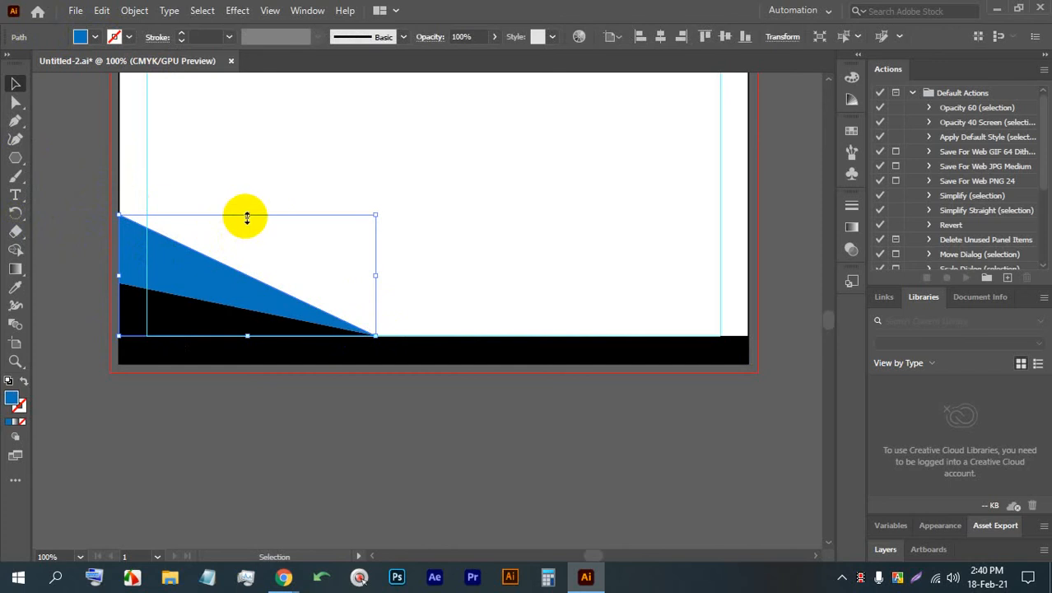
# - Draw a four-point Pen shape from the blue triangle's slope to the page bottom at about 1.9 in, across to the right edge, and back to the slope
pyautogui.click(440, 284)
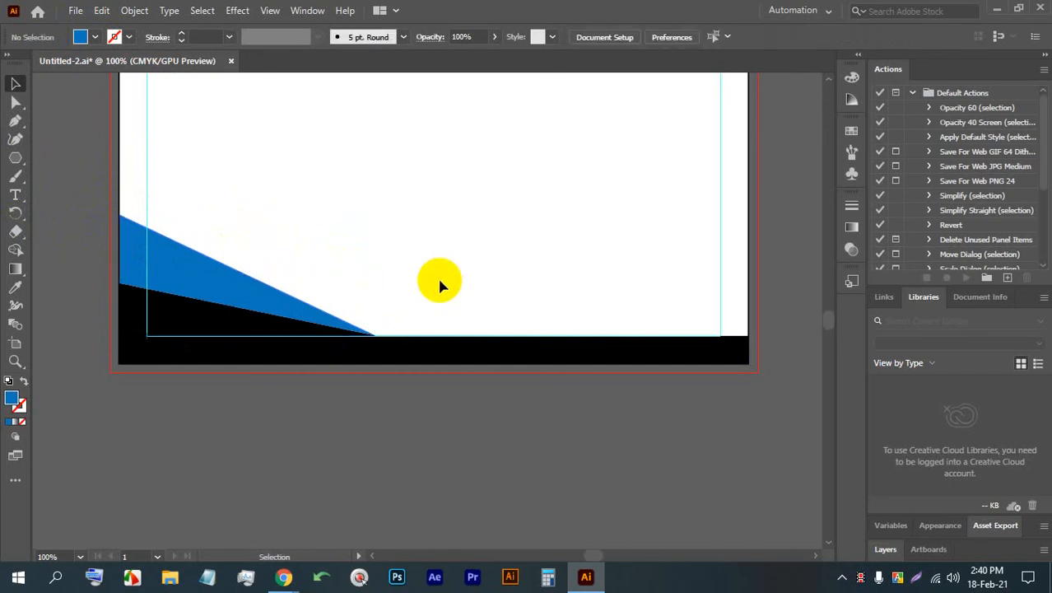
pyautogui.click(15, 121)
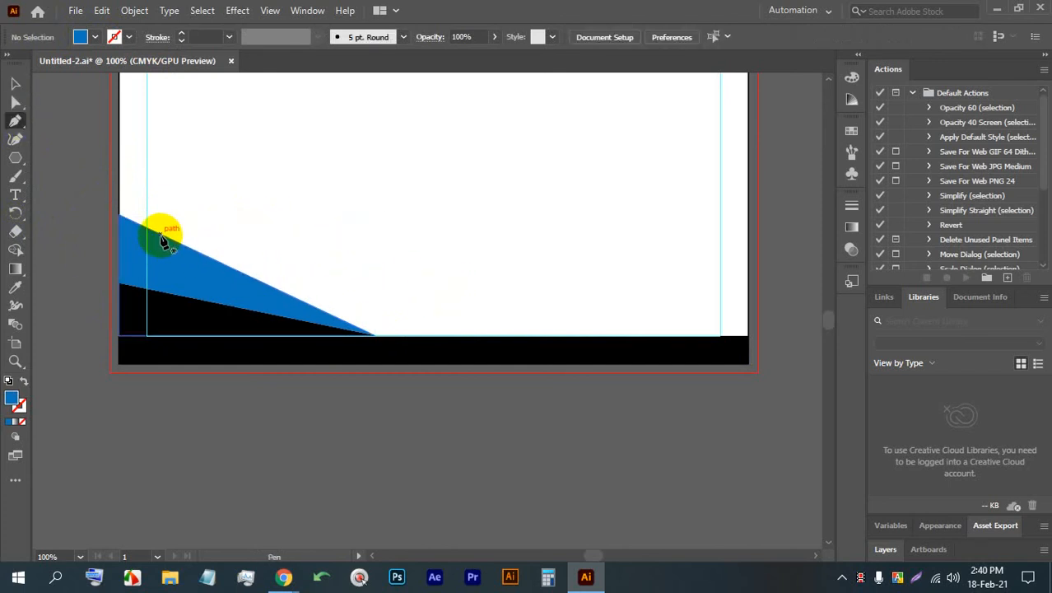
pyautogui.click(166, 237)
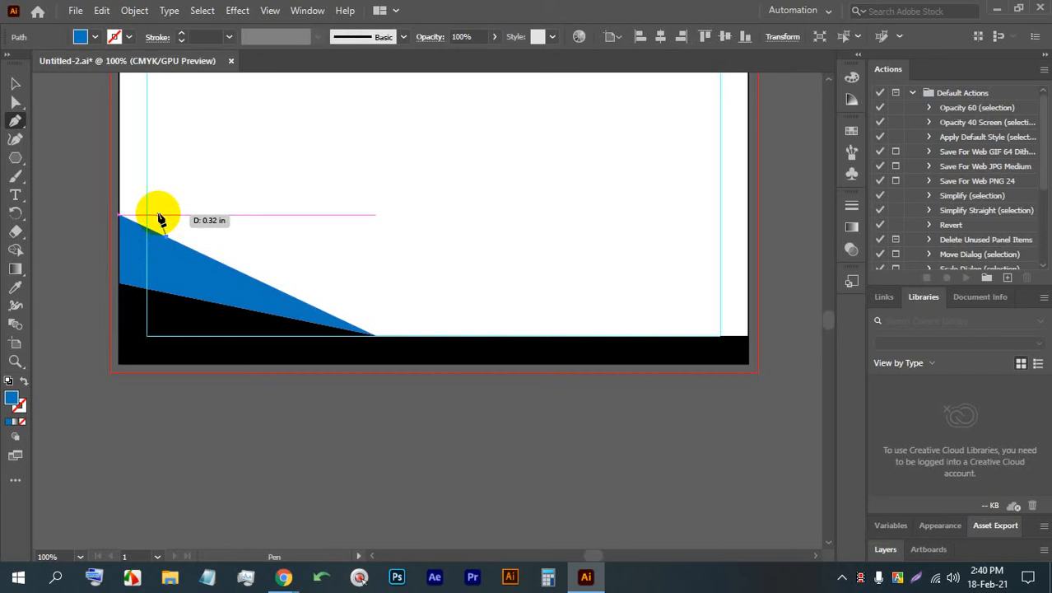
pyautogui.click(260, 364)
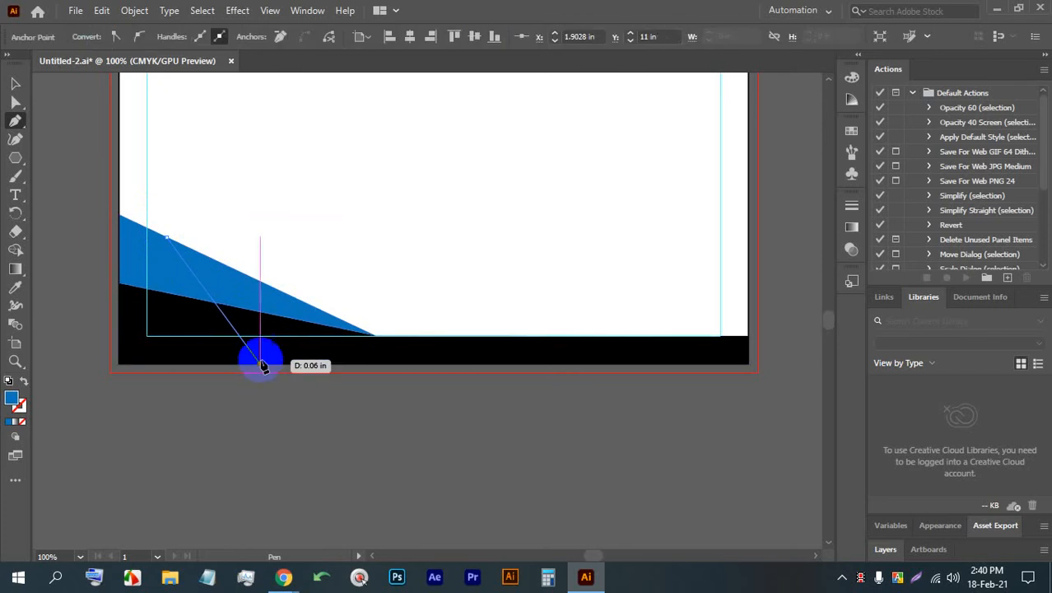
pyautogui.click(747, 335)
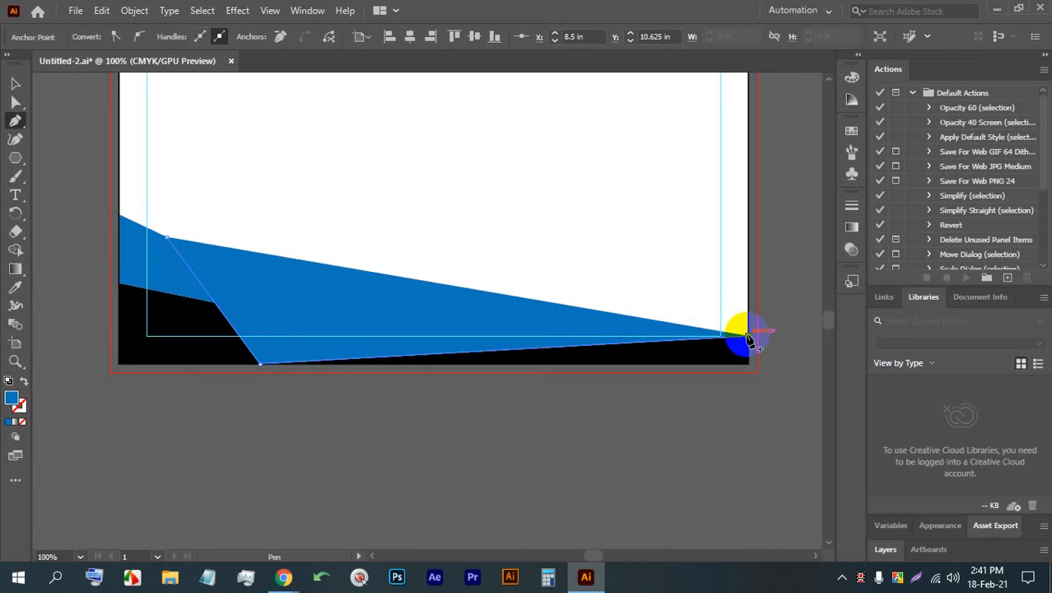
pyautogui.click(294, 296)
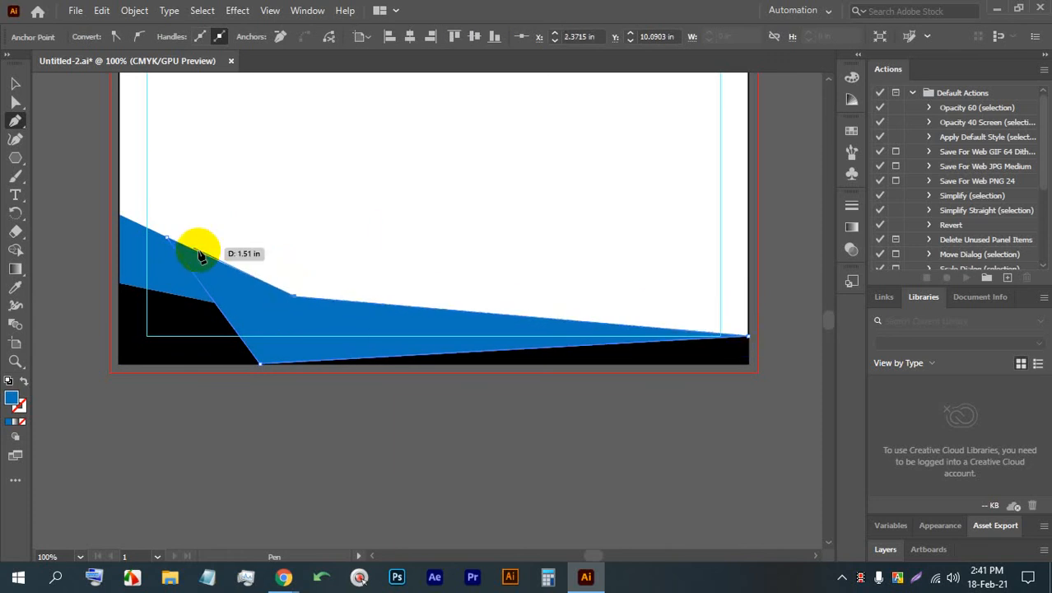
pyautogui.click(169, 241)
# - Fill the new wide footer shape with a lighter blue swatch, then deselect it
pyautogui.click(15, 83)
pyautogui.click(172, 359)
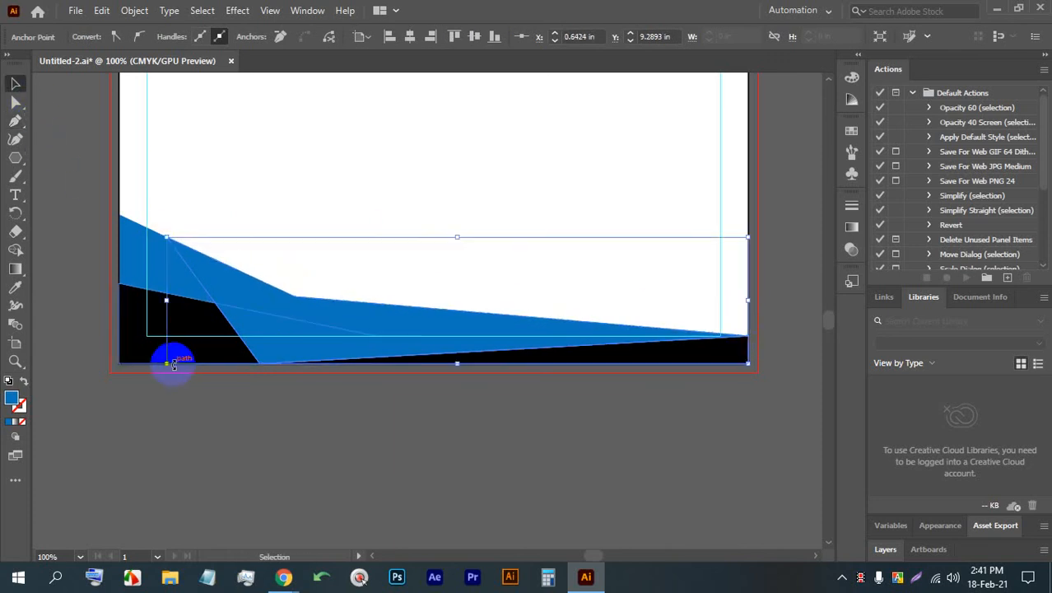
pyautogui.click(286, 341)
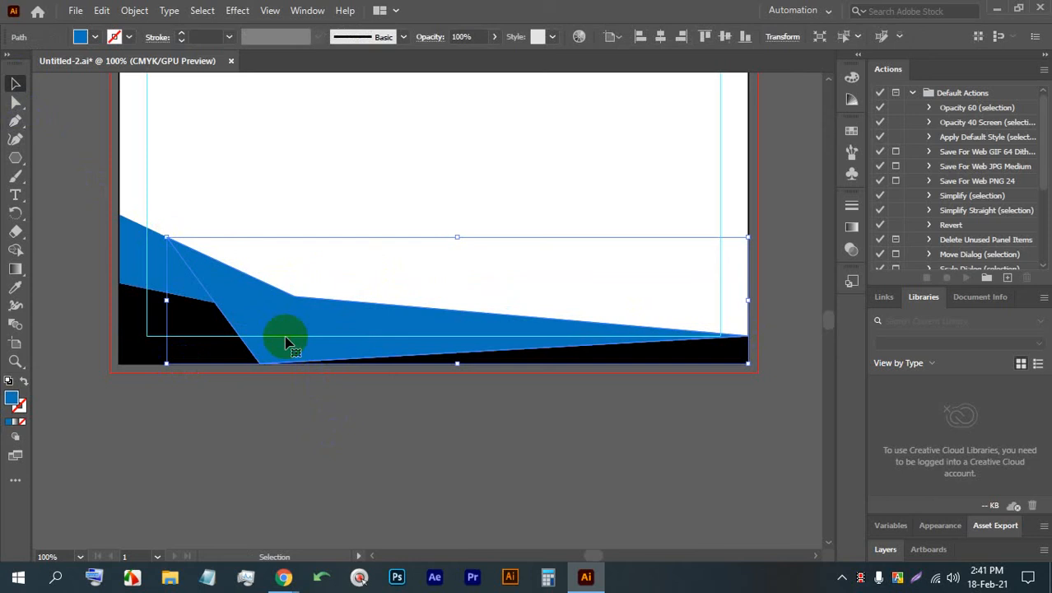
pyautogui.click(94, 36)
pyautogui.click(108, 75)
pyautogui.click(426, 441)
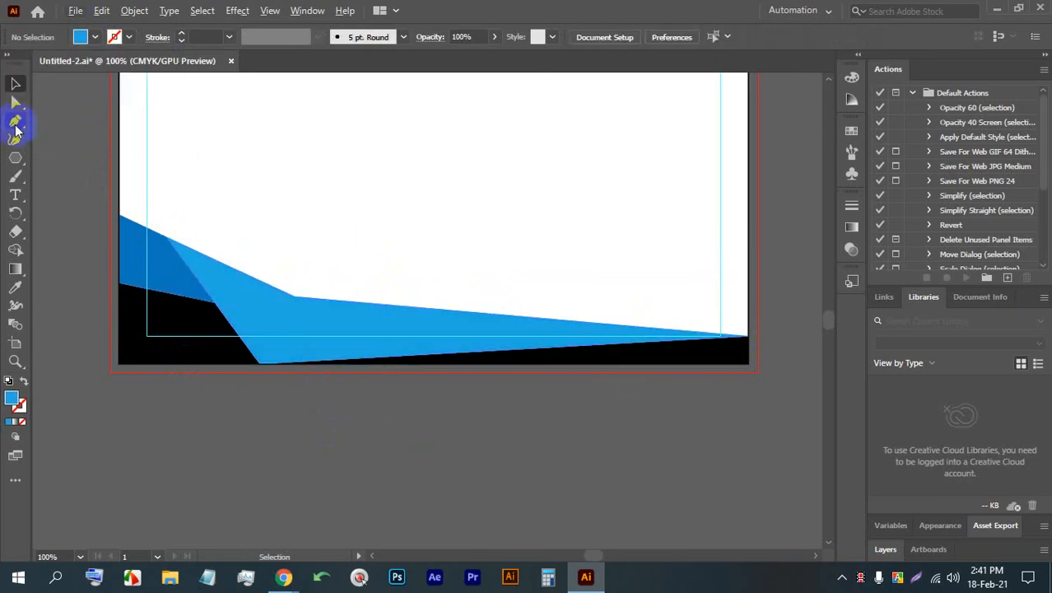
# - Draw a thin pointed shape with the Pen tool beneath the light blue shape, from the page's bottom edge to the footer's upper right corner
pyautogui.click(15, 122)
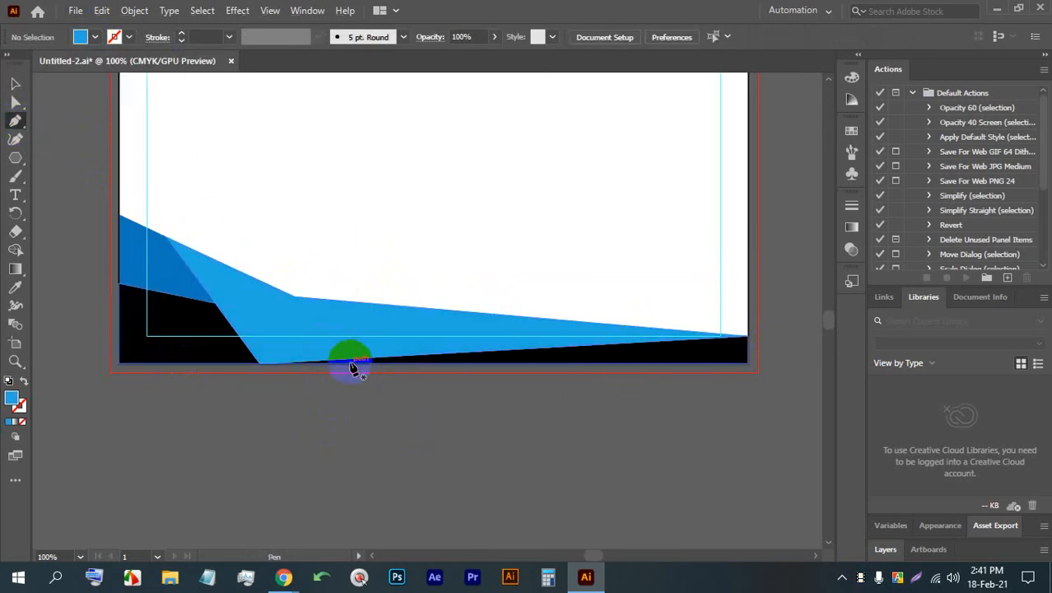
pyautogui.click(260, 364)
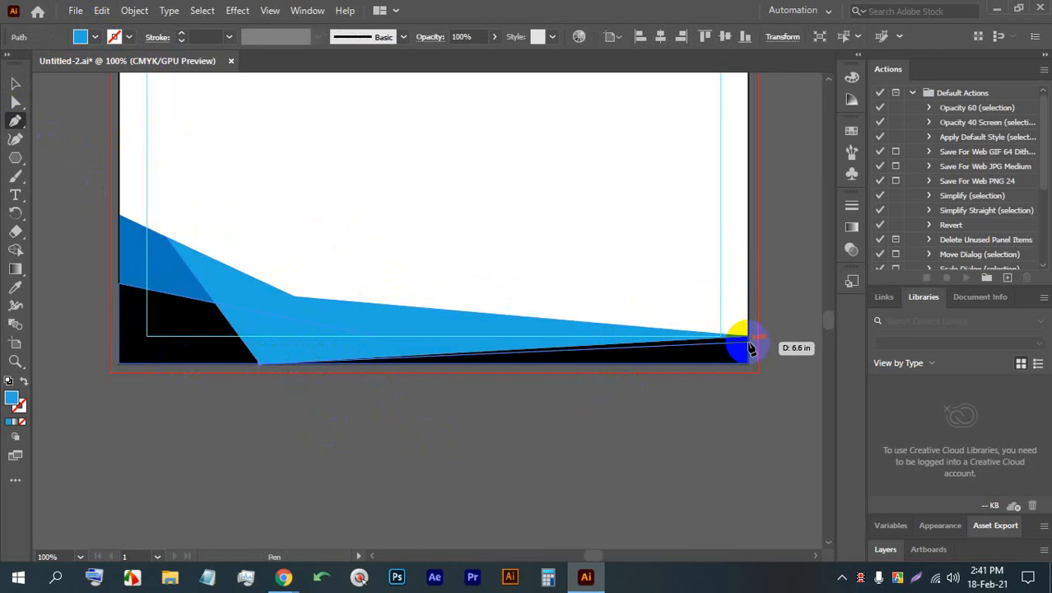
pyautogui.hotkey('ctrl', 'z')
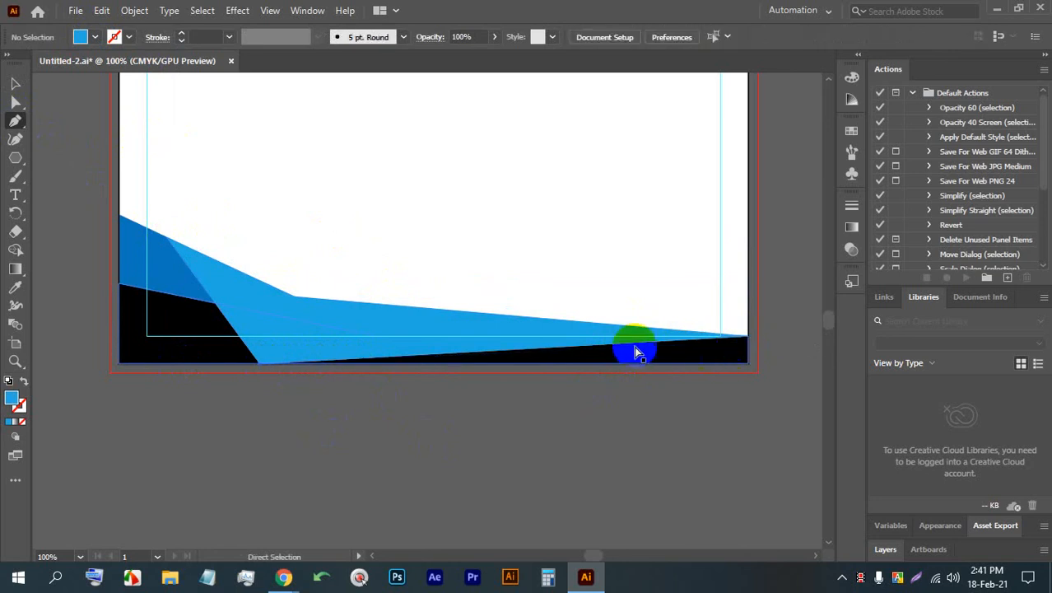
pyautogui.click(467, 364)
pyautogui.click(747, 338)
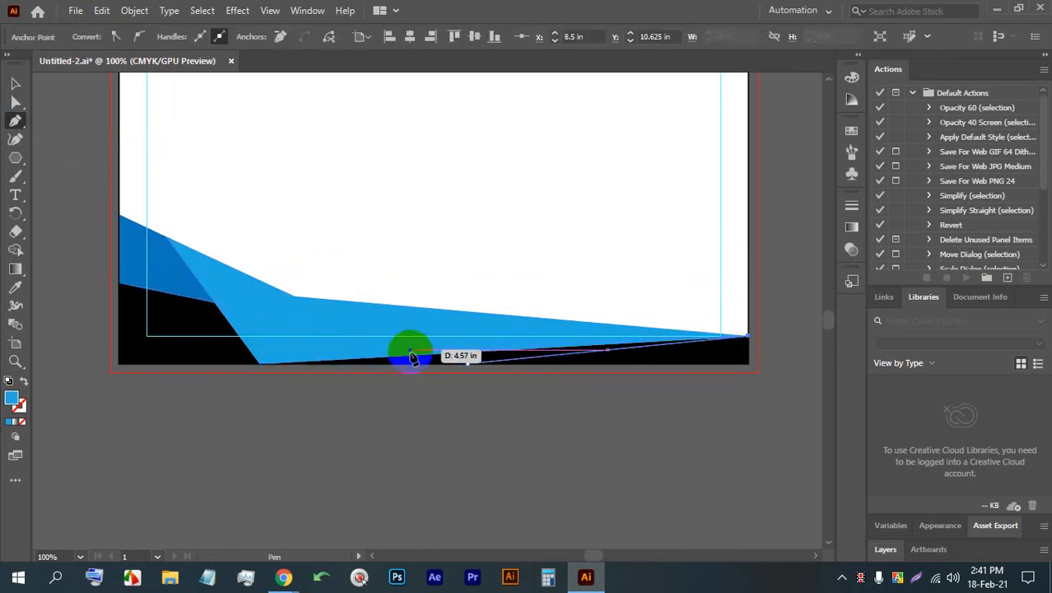
pyautogui.click(365, 359)
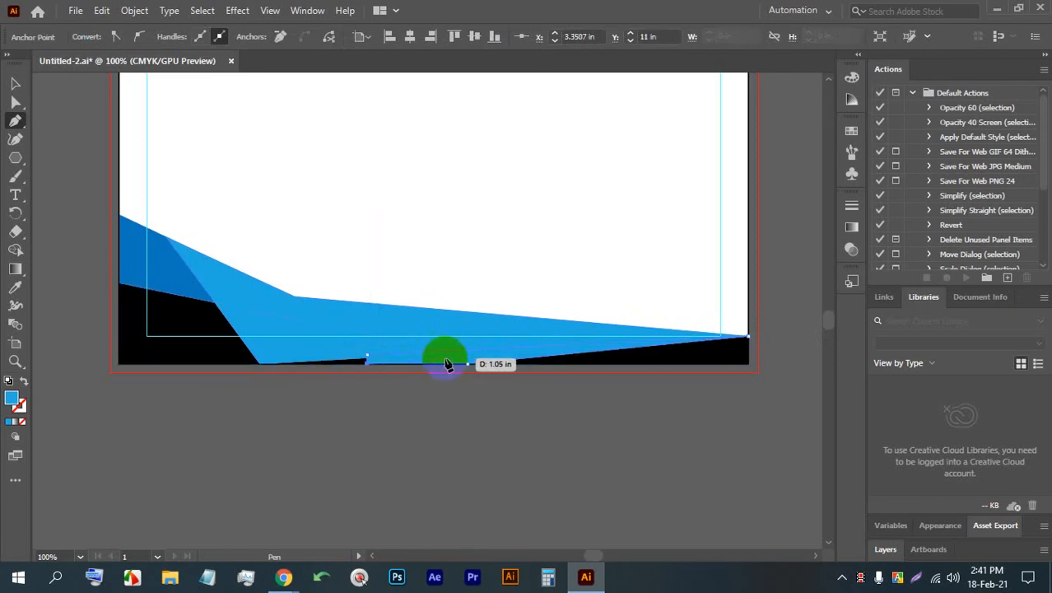
pyautogui.click(15, 83)
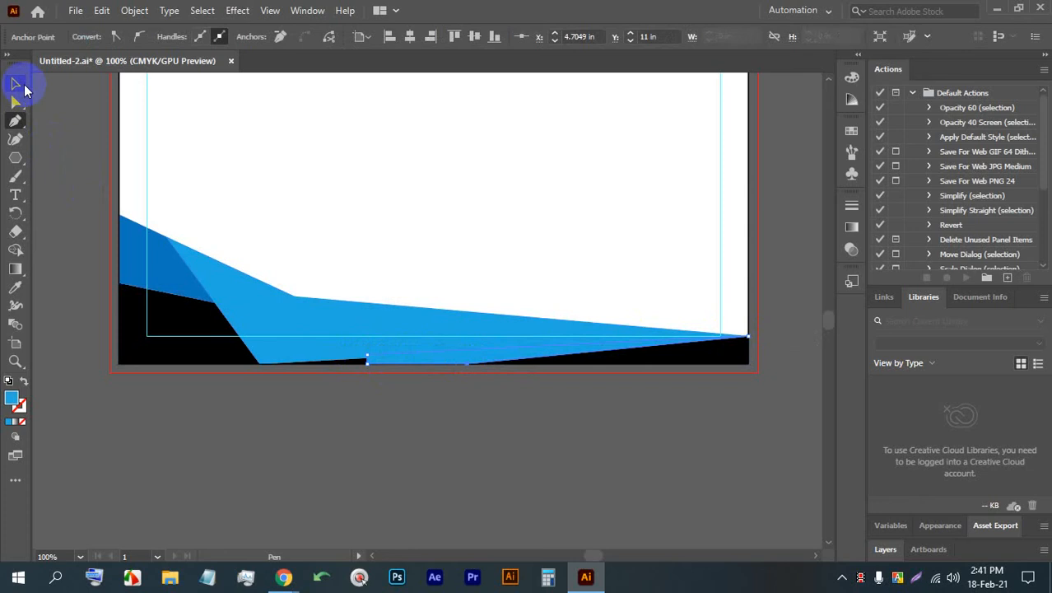
pyautogui.click(340, 421)
# - Recolor the thin footer shape with the medium blue sampled from the triangle at the page's left edge, then deselect it
pyautogui.click(444, 363)
pyautogui.click(15, 287)
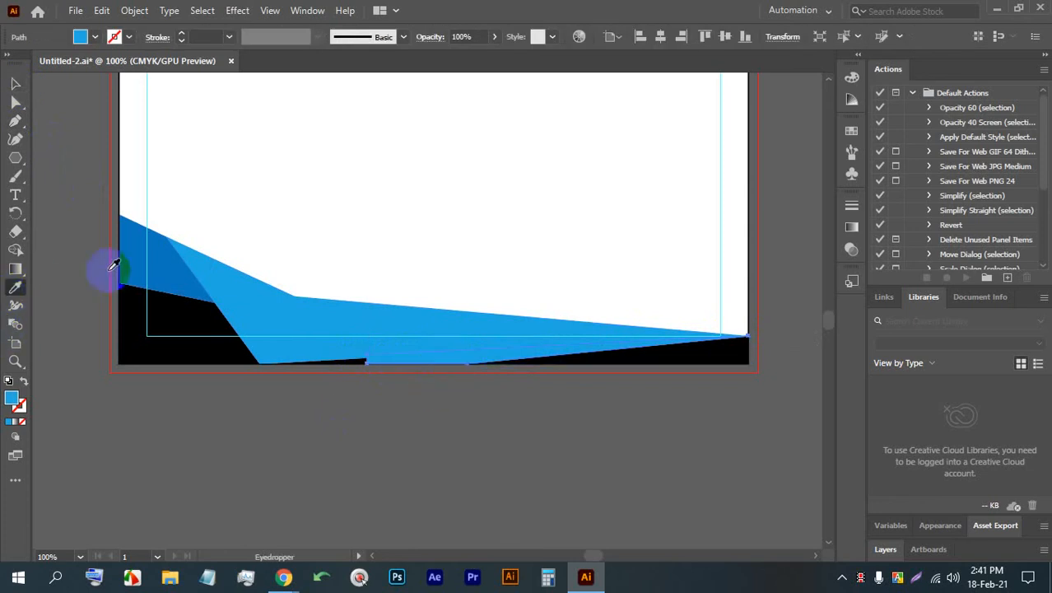
pyautogui.click(114, 263)
pyautogui.click(14, 83)
pyautogui.click(227, 263)
pyautogui.click(427, 365)
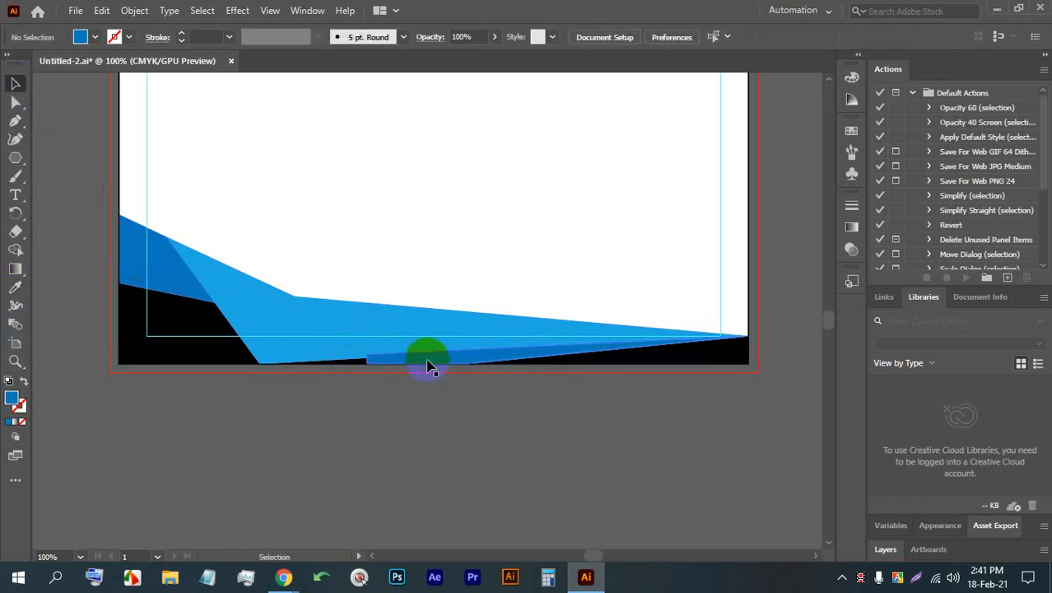
pyautogui.click(433, 356)
pyautogui.press('a')
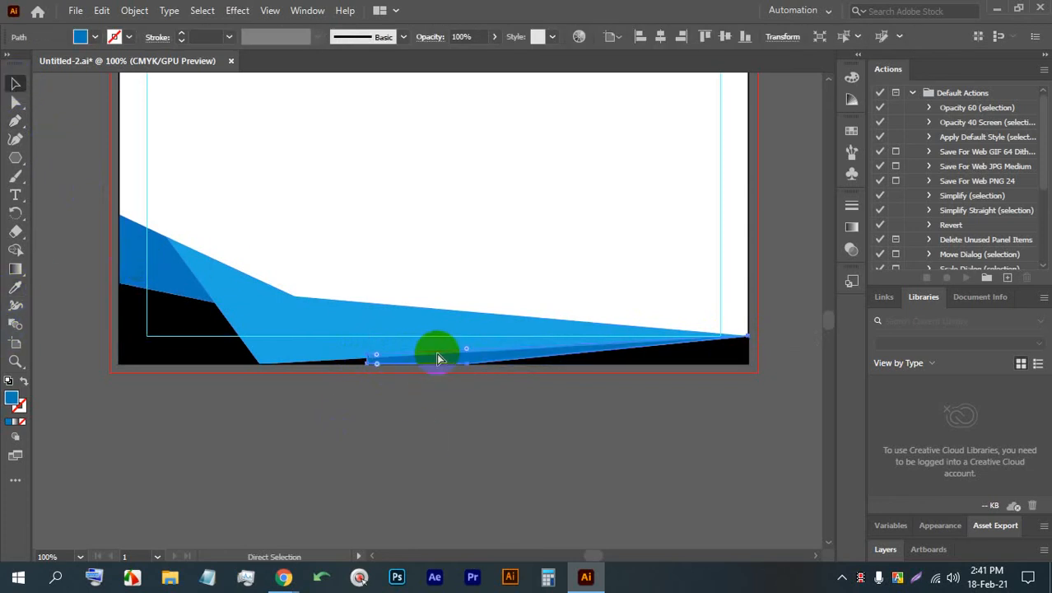
pyautogui.press('v')
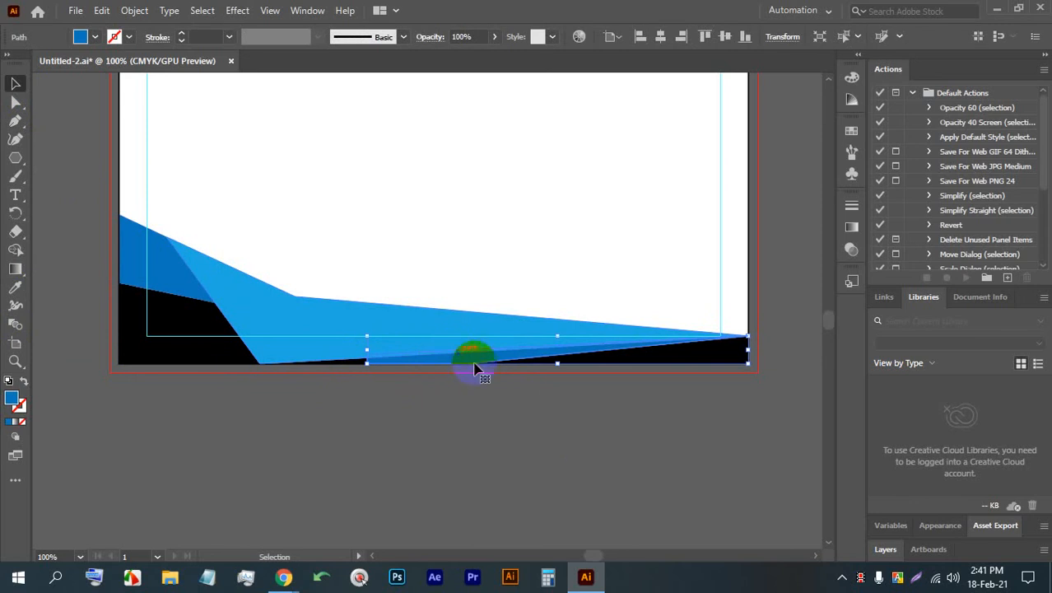
pyautogui.click(475, 368)
# - Add a 12 pt text line above the footer near the page's right side and replace its placeholder text with the contact phone number
pyautogui.scroll(2, 519, 379)
pyautogui.scroll(-2, 470, 333)
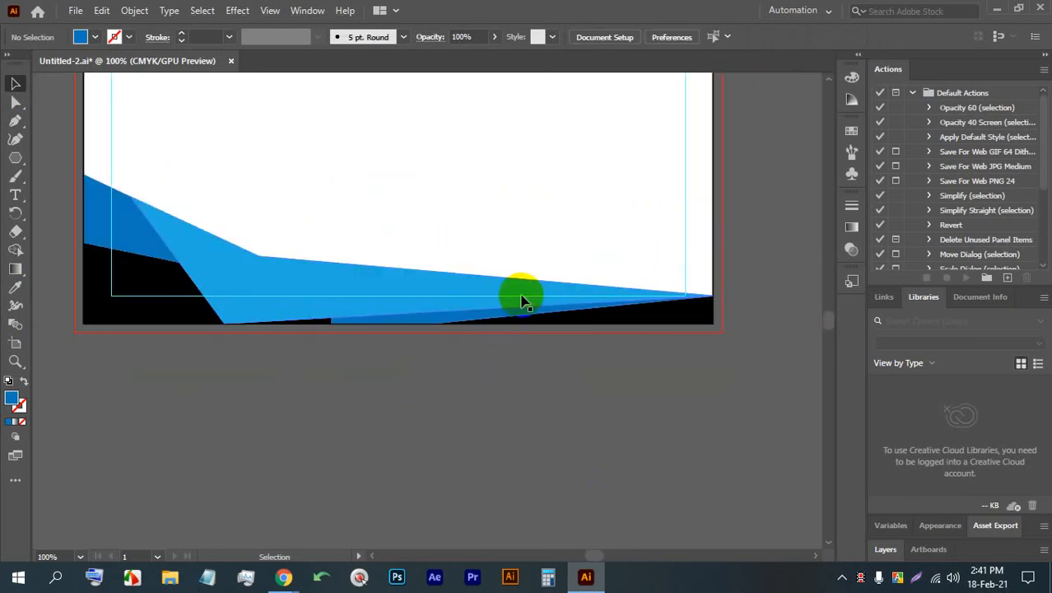
pyautogui.scroll(3, 527, 301)
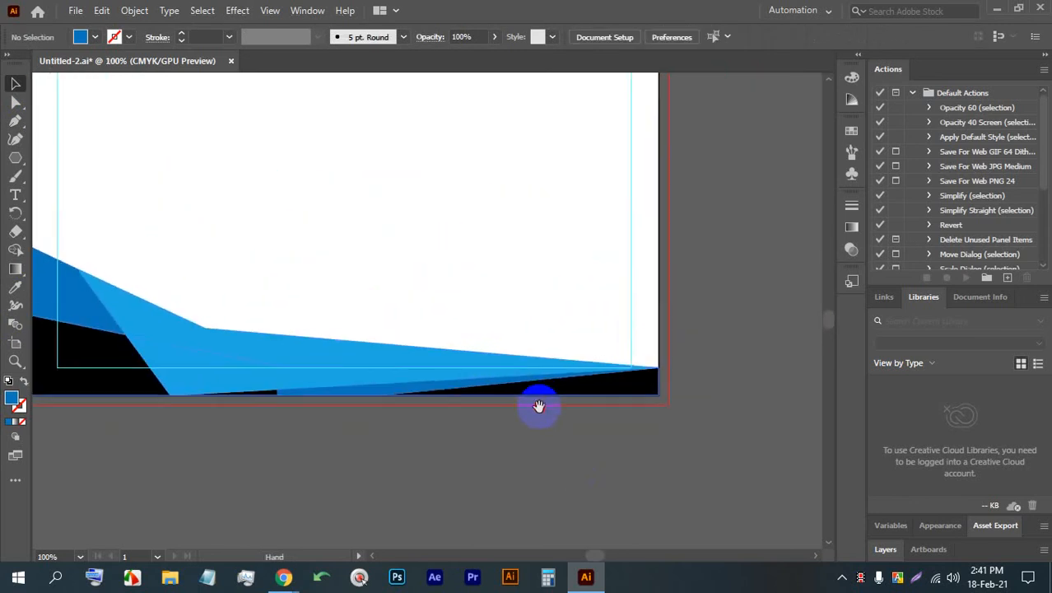
pyautogui.click(15, 195)
pyautogui.click(457, 210)
pyautogui.press('Escape')
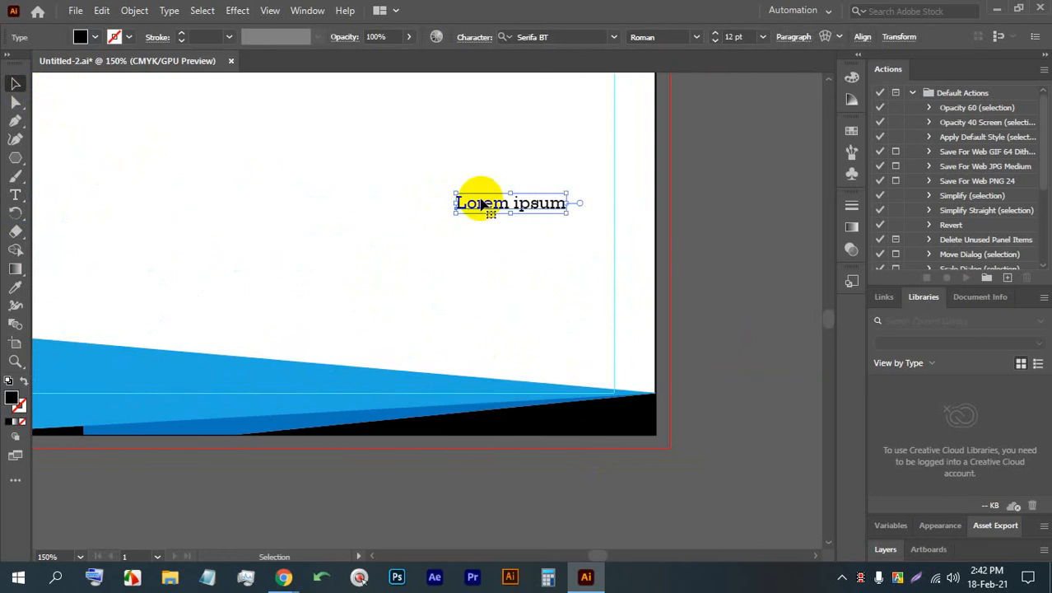
pyautogui.moveTo(469, 206); pyautogui.dragTo(428, 229)
pyautogui.tripleClick(430, 229)
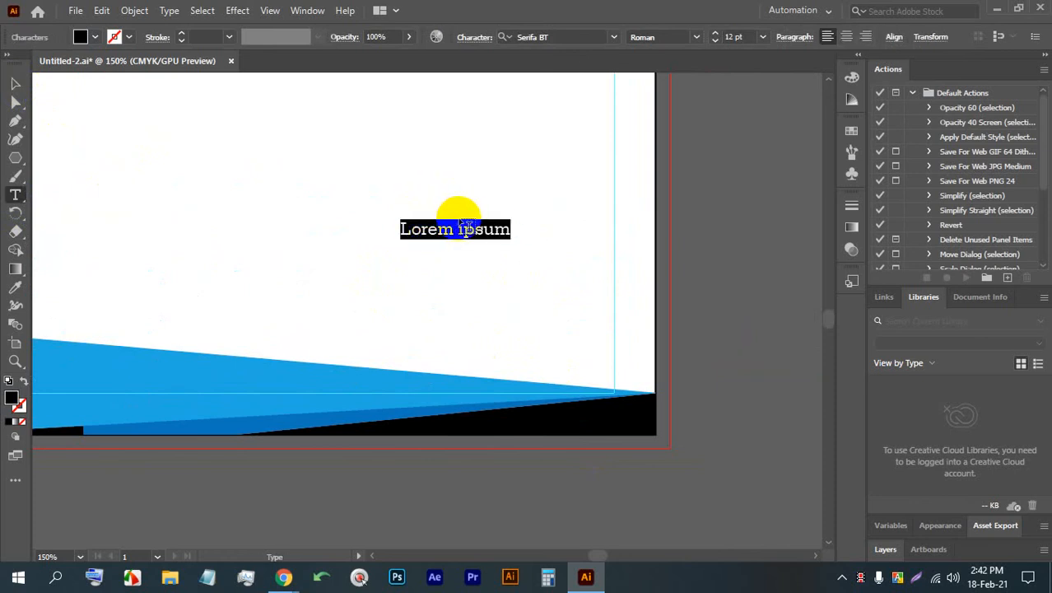
pyautogui.press('BackSpace')
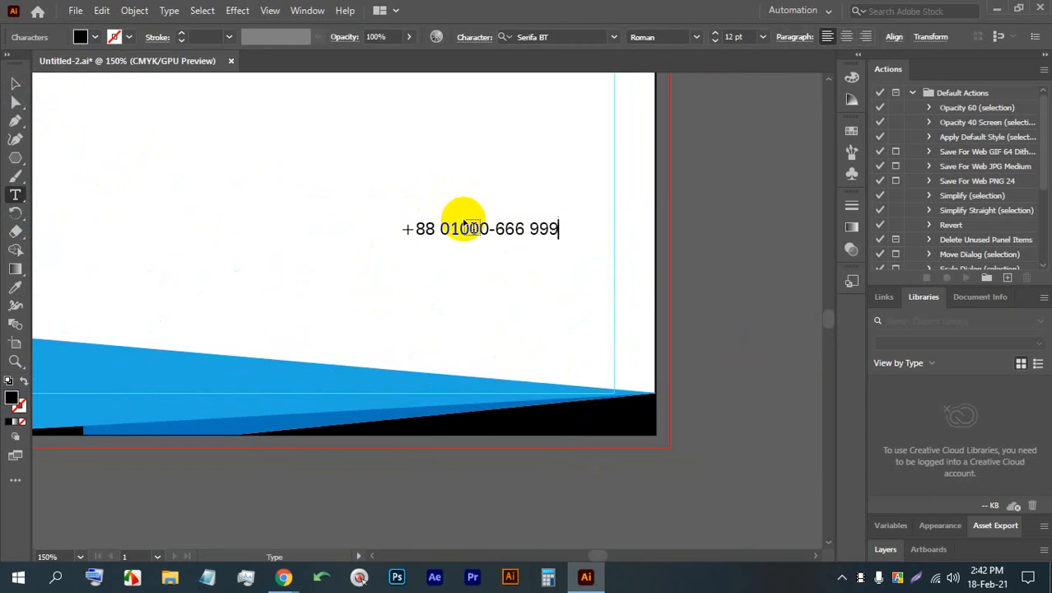
pyautogui.click(15, 83)
pyautogui.moveTo(543, 235); pyautogui.dragTo(571, 253)
pyautogui.tripleClick(571, 254)
pyautogui.write('www.yourweb.com')
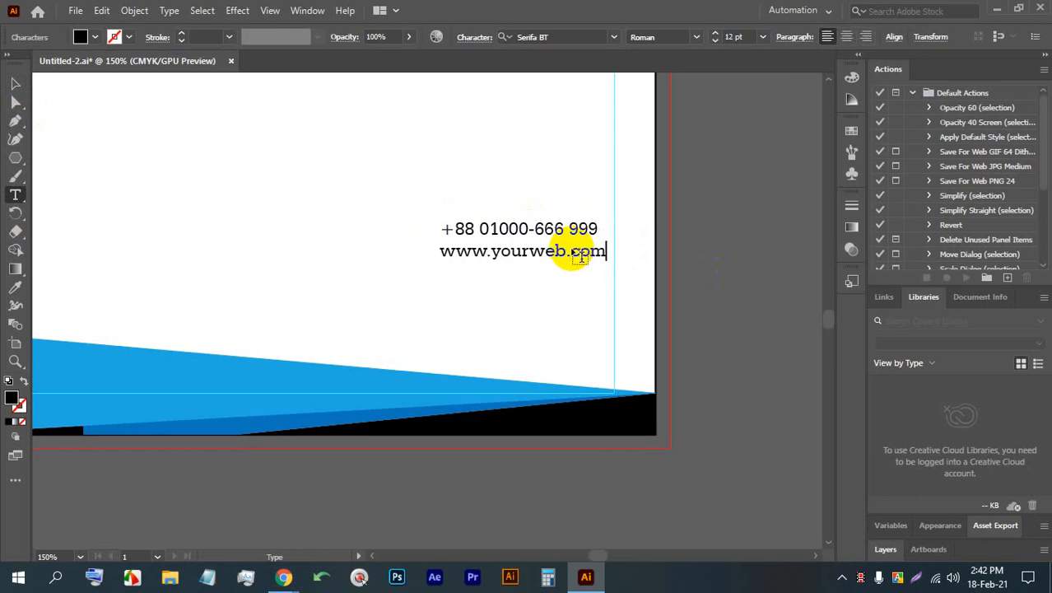
# - Duplicate the website line directly below it and replace the copy's text with "Your Location Here" followed by the country and postcode
pyautogui.click(15, 83)
pyautogui.moveTo(472, 256); pyautogui.dragTo(467, 274)
pyautogui.tripleClick(467, 272)
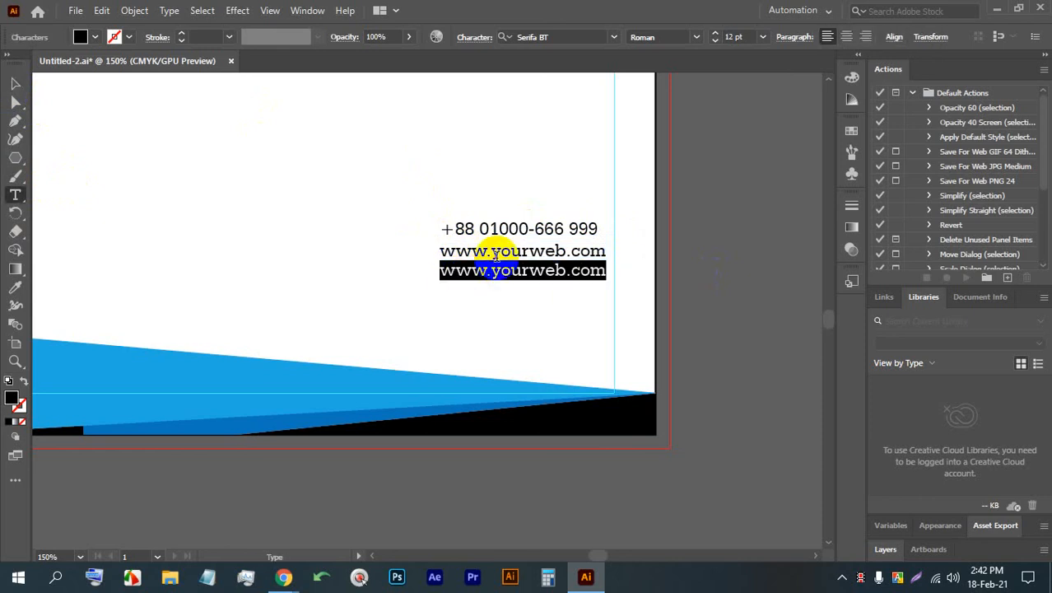
pyautogui.write('Yor')
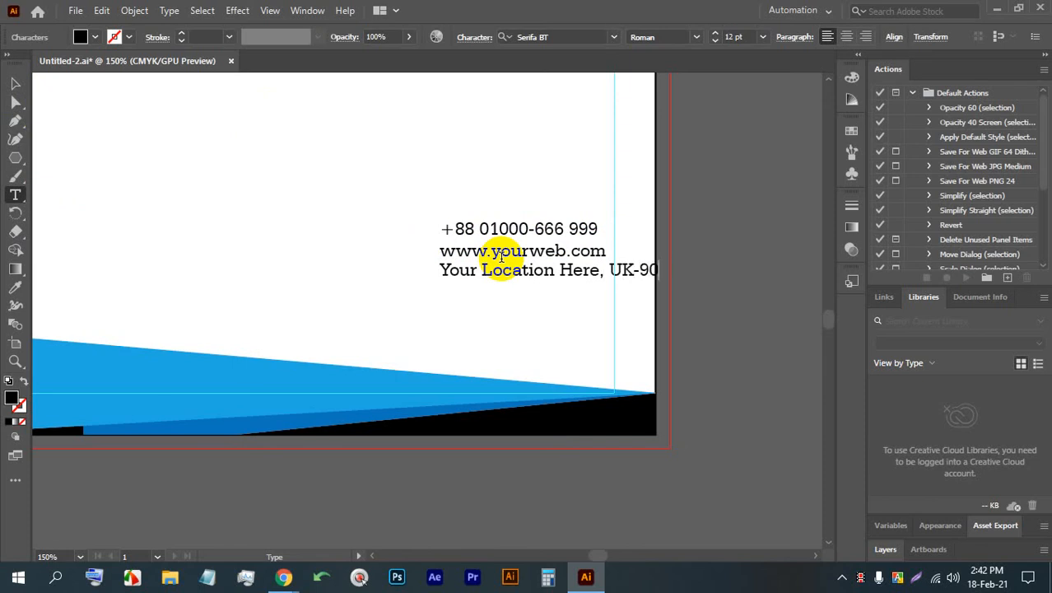
pyautogui.click(15, 83)
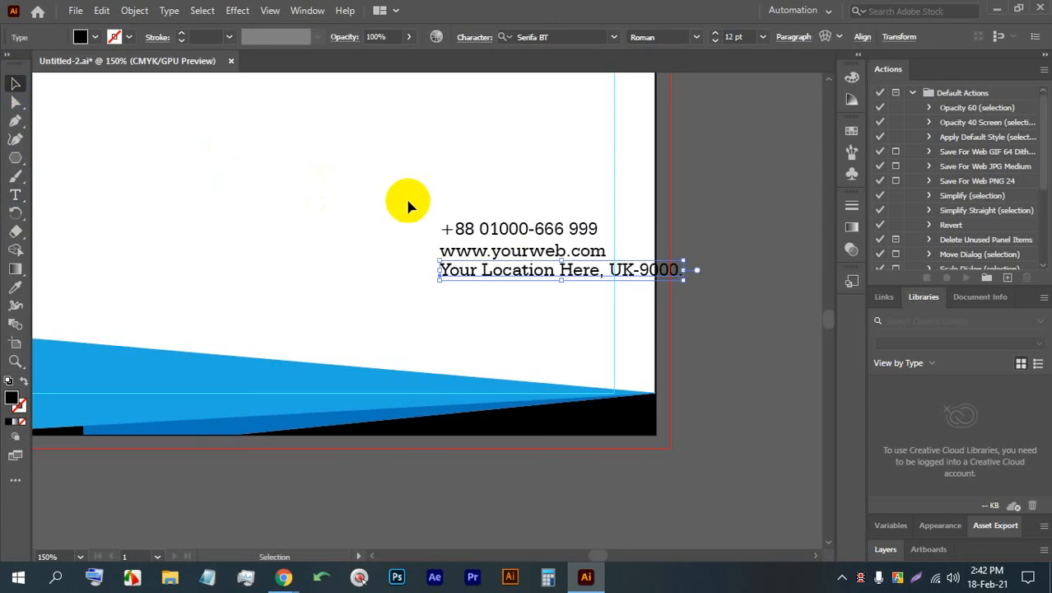
# - Align the three contact lines by their right edges and move them inside the right margin, just above the footer shapes
pyautogui.moveTo(411, 205); pyautogui.dragTo(552, 303)
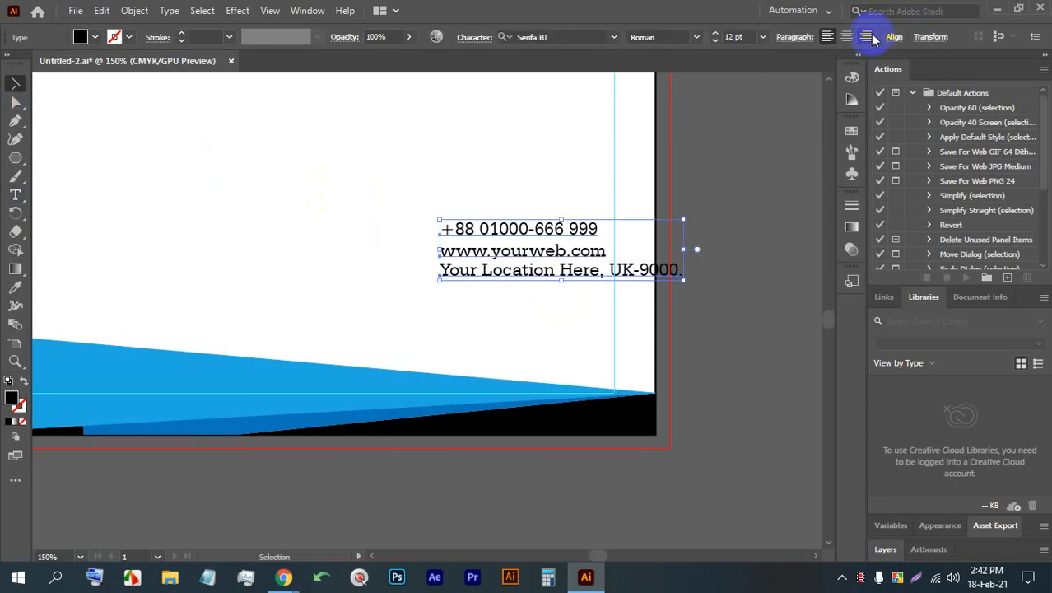
pyautogui.click(889, 39)
pyautogui.click(787, 82)
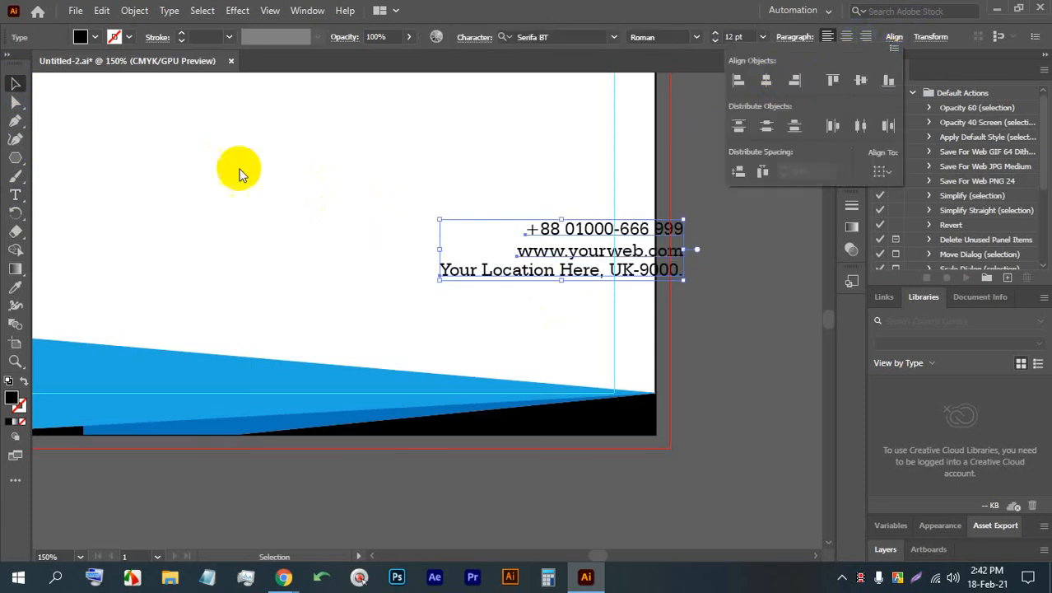
pyautogui.click(15, 86)
pyautogui.moveTo(572, 236); pyautogui.dragTo(453, 304)
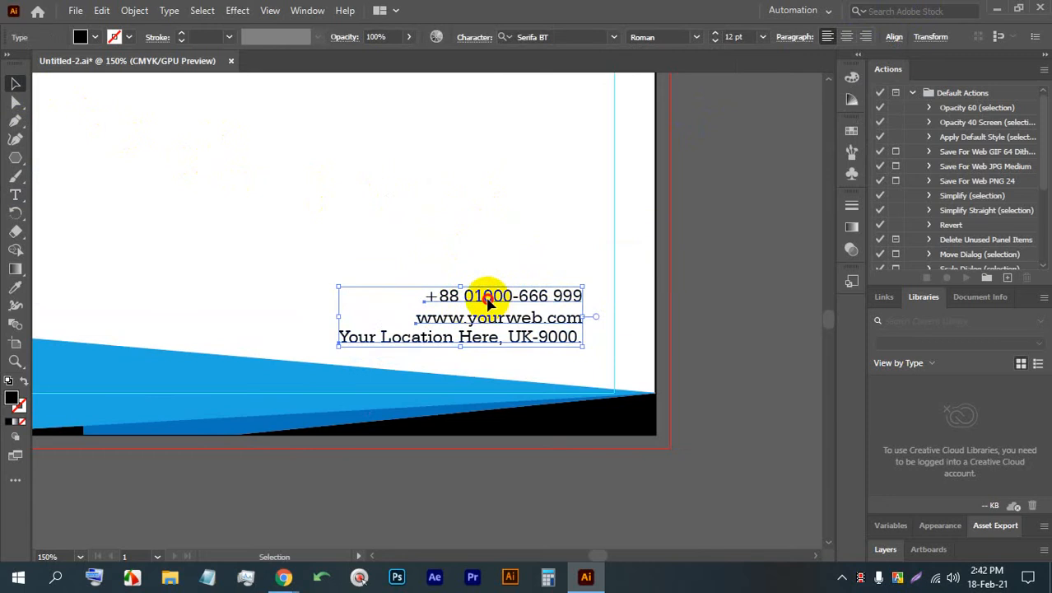
pyautogui.scroll(-1, 574, 286)
pyautogui.click(651, 308)
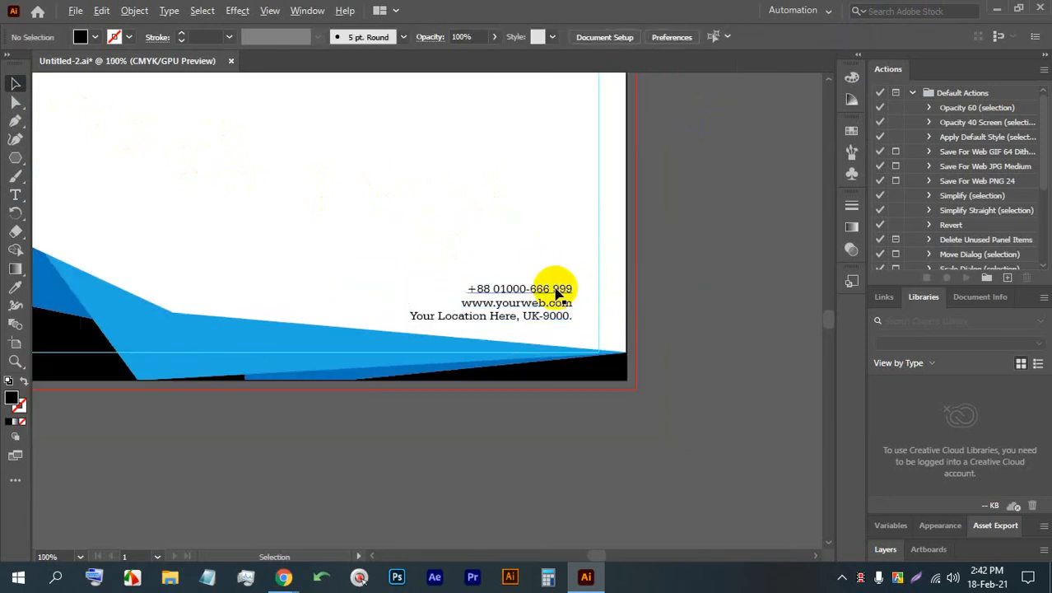
pyautogui.scroll(-3, 565, 300)
pyautogui.scroll(2, 566, 304)
pyautogui.scroll(4, 461, 187)
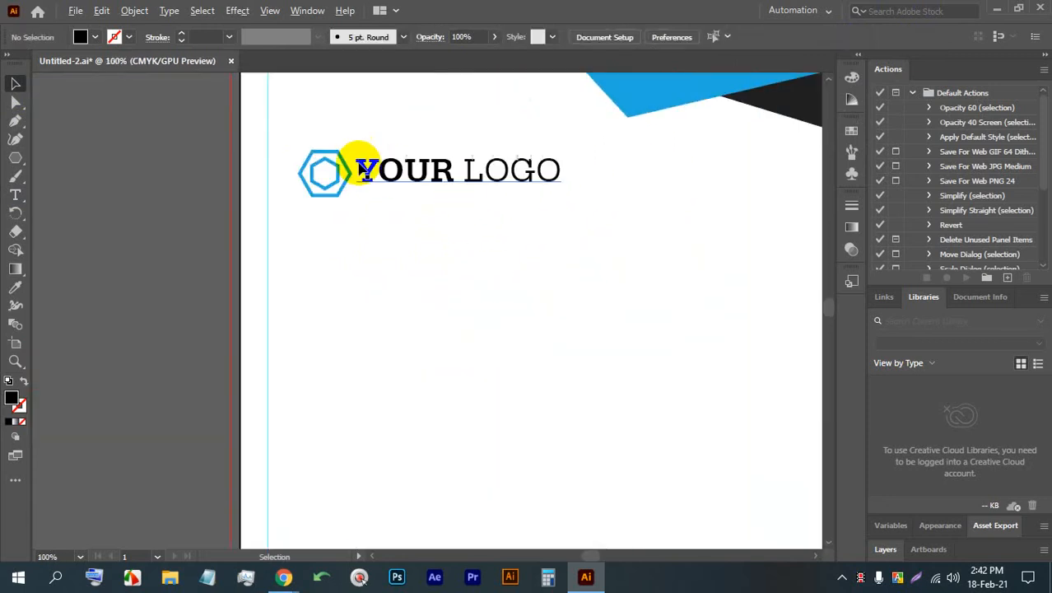
pyautogui.click(362, 175)
pyautogui.scroll(-2, 538, 254)
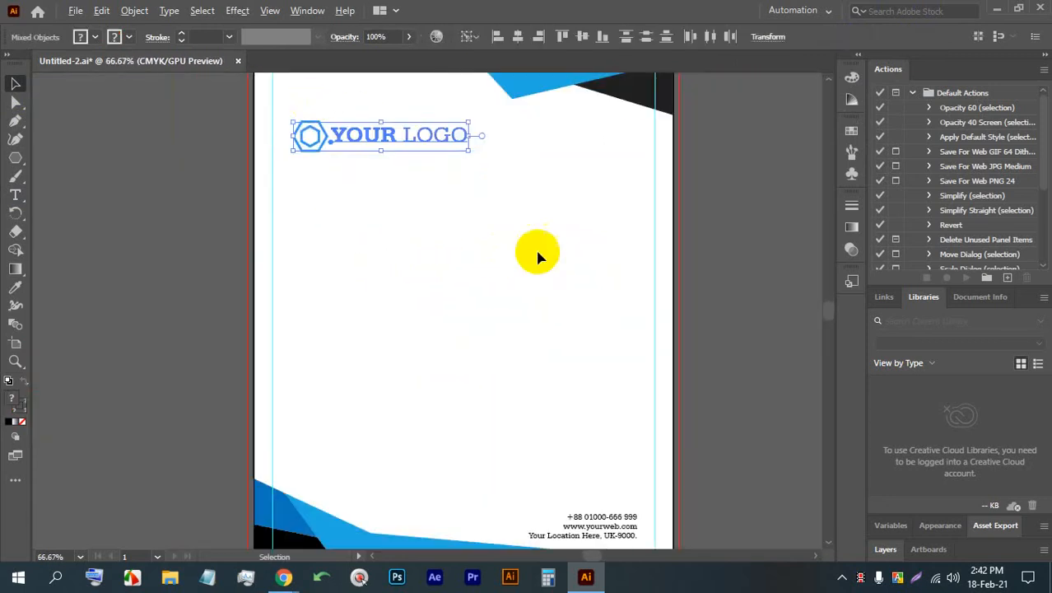
pyautogui.click(504, 270)
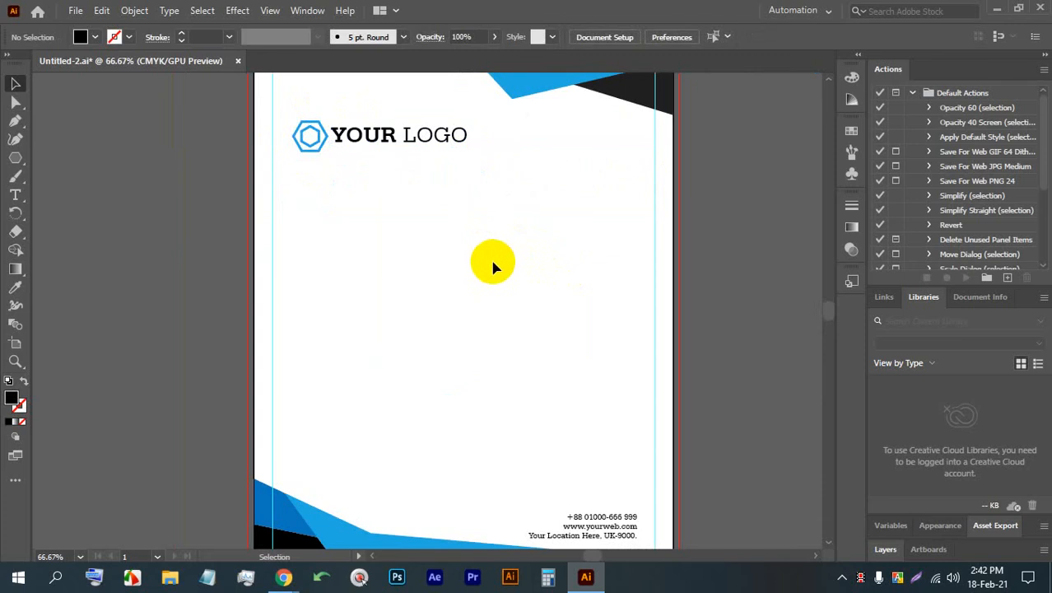
# - Add a placeholder text area across the page between the logo and the contact lines, with the text size set to 16 pt
pyautogui.scroll(-2, 461, 238)
pyautogui.click(15, 194)
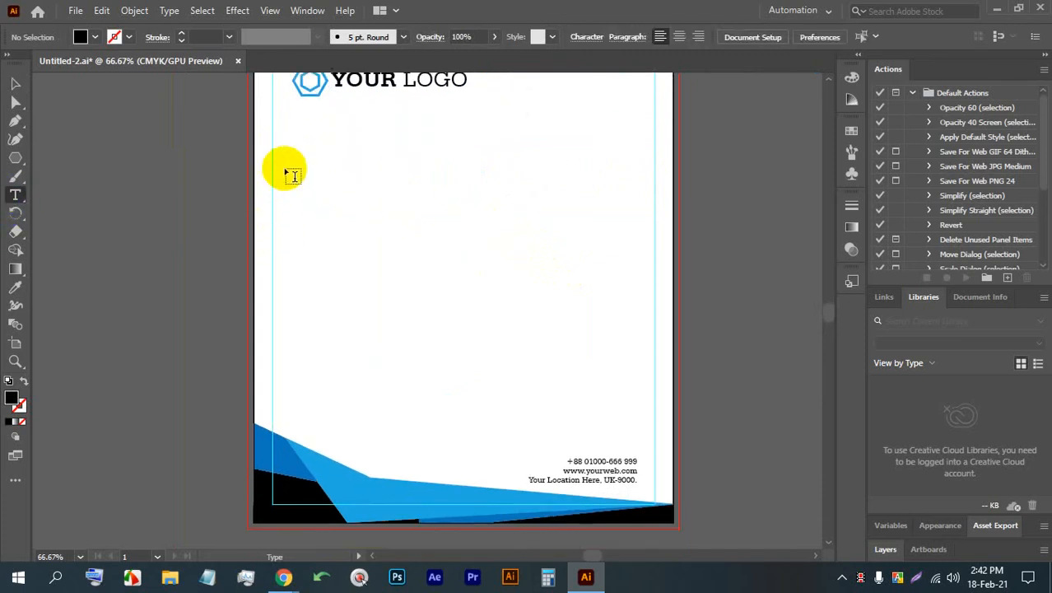
pyautogui.moveTo(288, 164)
pyautogui.mouseDown()
pyautogui.moveTo(460, 317)
pyautogui.moveTo(637, 371)
pyautogui.mouseUp()
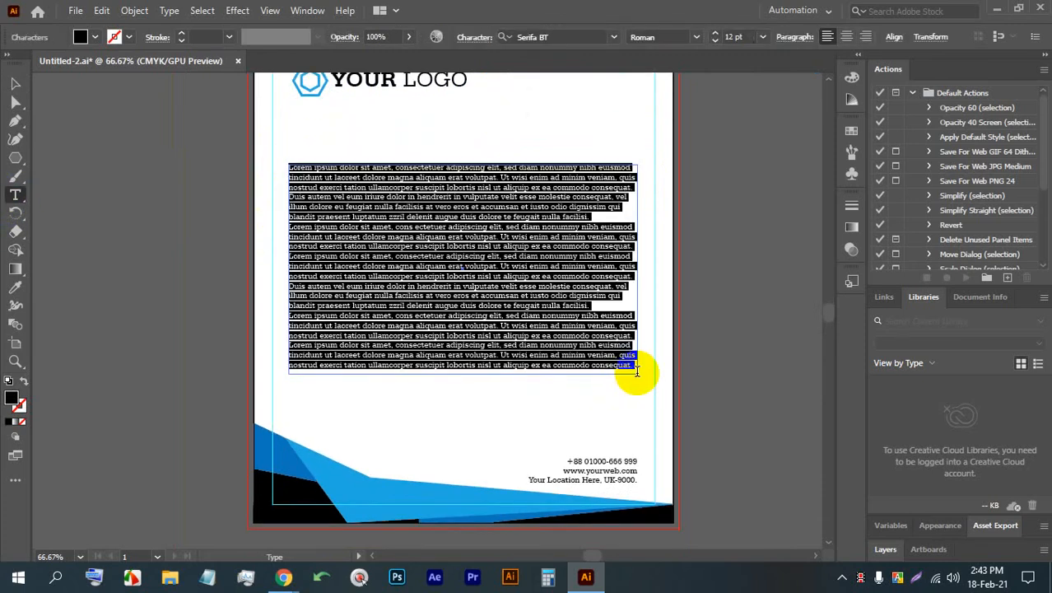
pyautogui.click(738, 37)
pyautogui.press('Up')
pyautogui.press('Up')
pyautogui.press('Up')
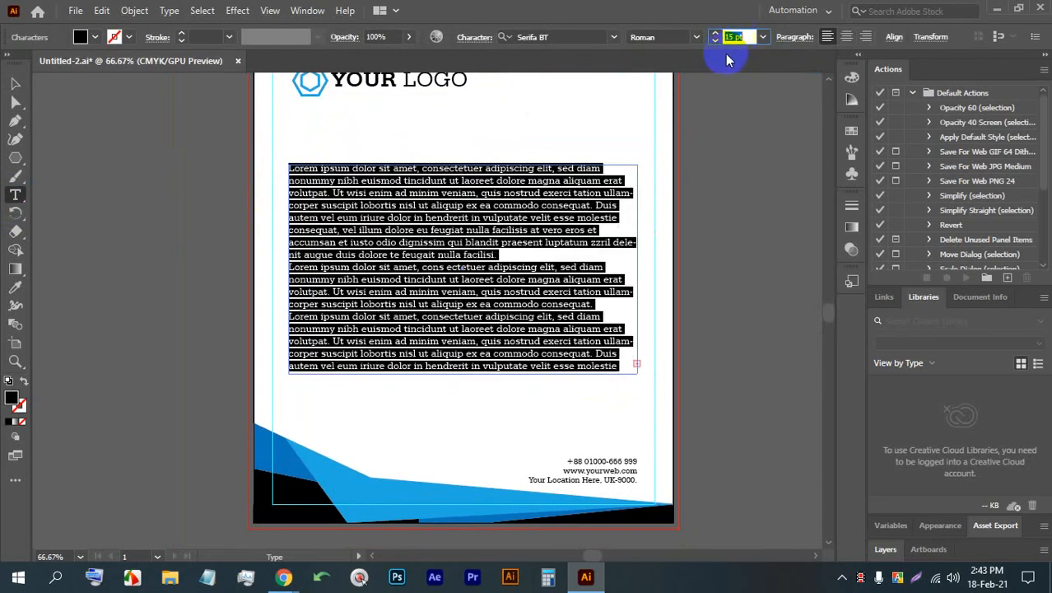
pyautogui.press('Up')
pyautogui.click(15, 83)
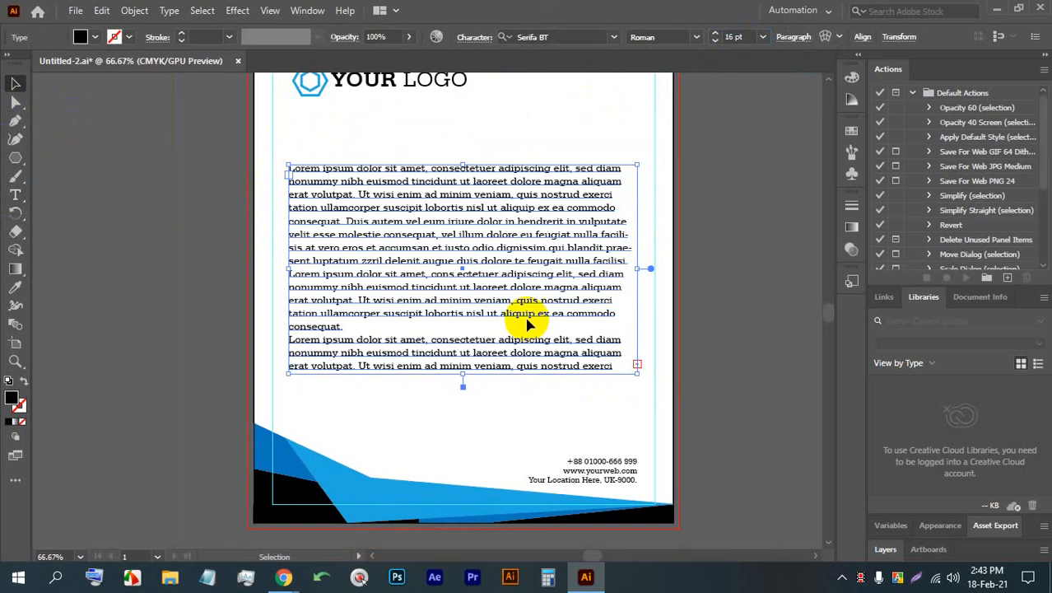
pyautogui.click(680, 317)
# - Add the text "Date: 02.08.2021" above the body text near the right margin and shift it slightly inward from the margin guide
pyautogui.scroll(3, 540, 177)
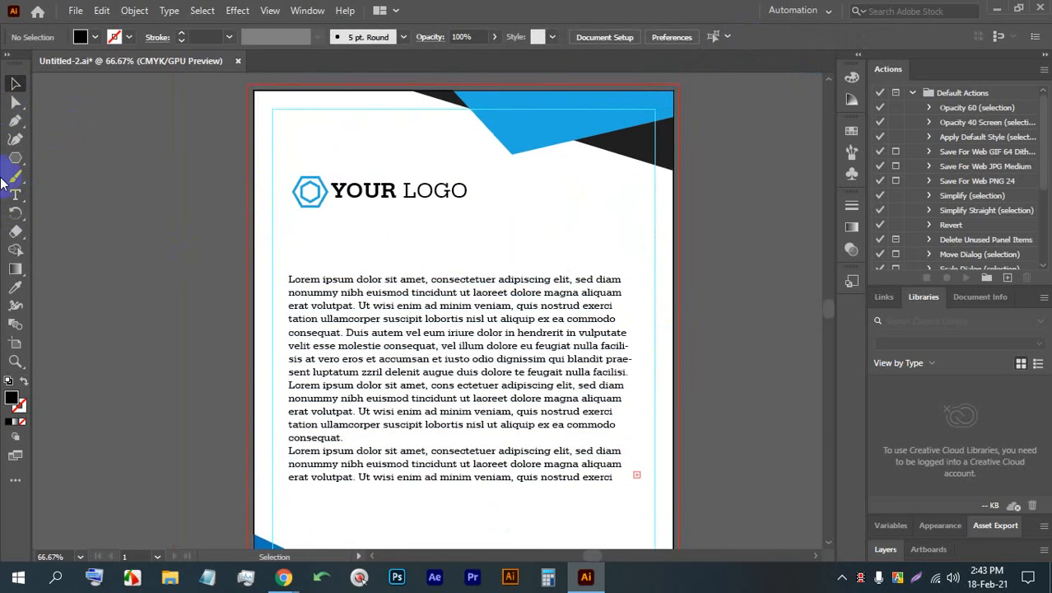
pyautogui.click(15, 194)
pyautogui.click(574, 238)
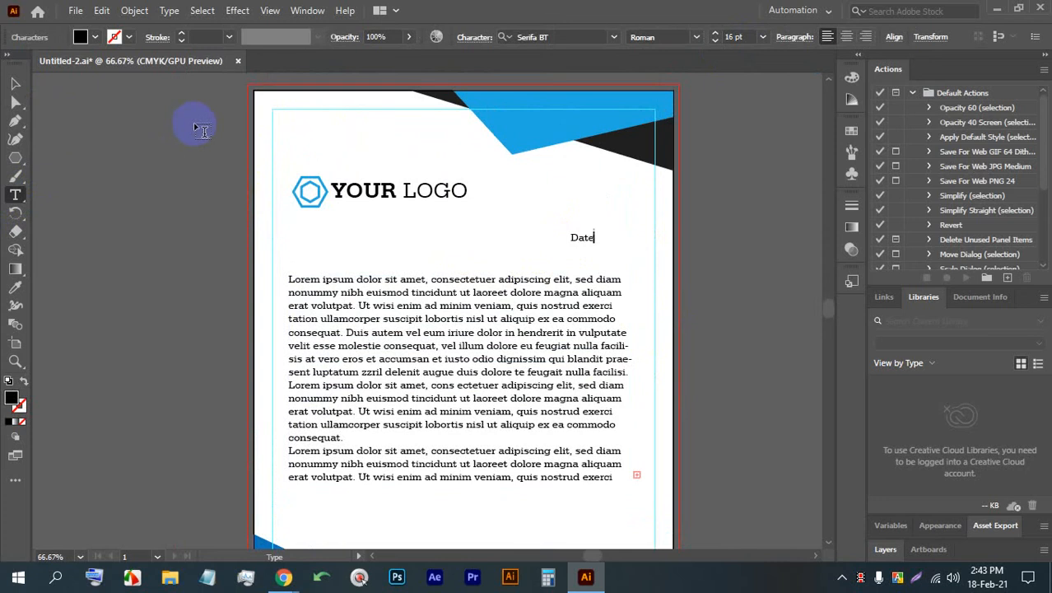
pyautogui.write('Date: 02.08.2021')
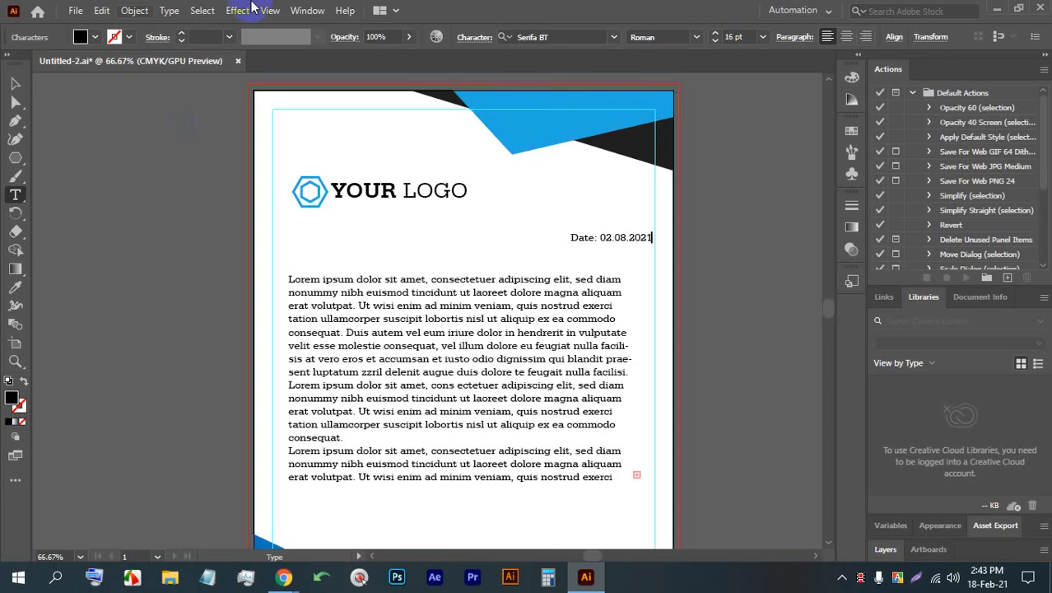
pyautogui.click(12, 78)
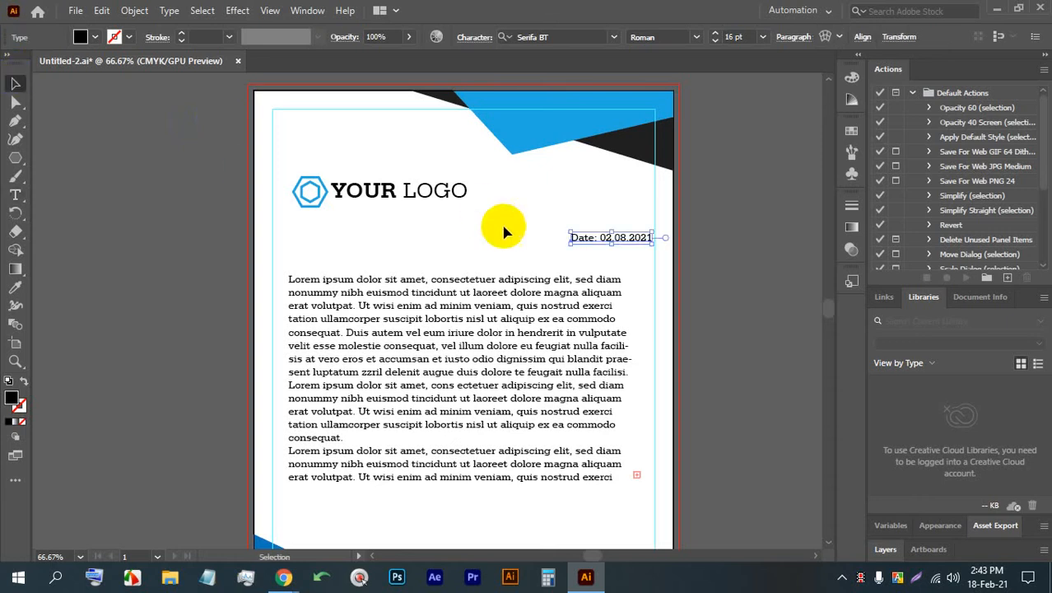
pyautogui.click(576, 238)
pyautogui.moveTo(579, 238); pyautogui.dragTo(579, 235)
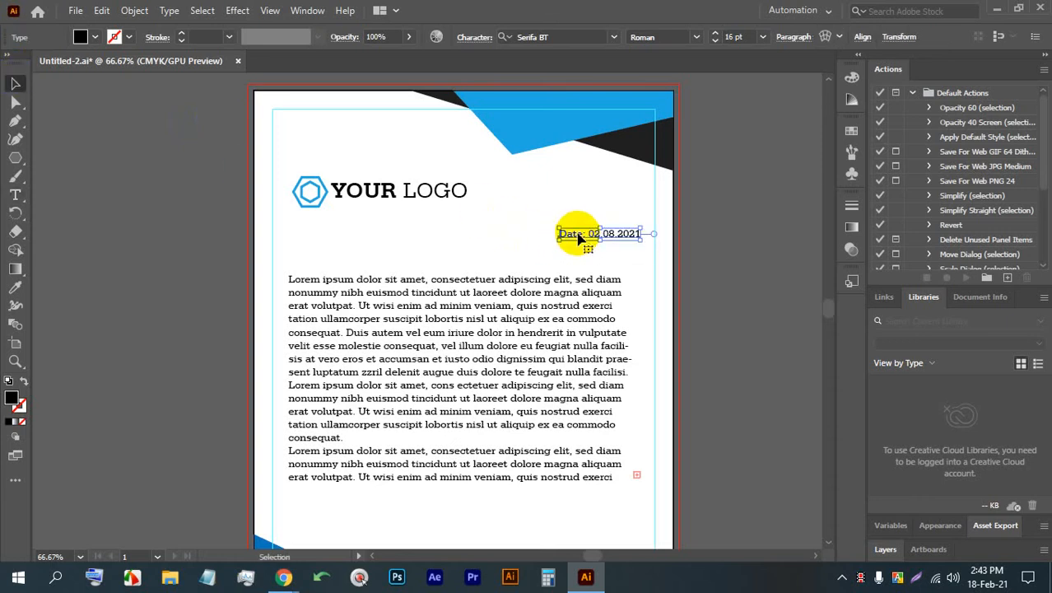
# - Correct the date line to read "Date: 02.18.2021"
pyautogui.scroll(2, 609, 235)
pyautogui.doubleClick(604, 235)
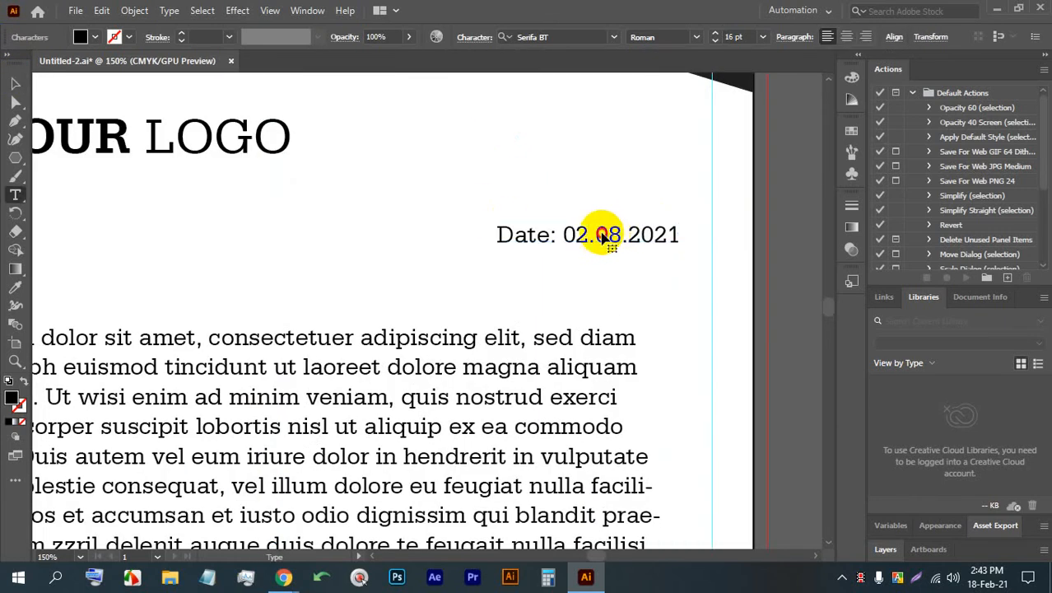
pyautogui.hotkey('ctrl', 'a')
pyautogui.click(604, 234)
pyautogui.write('1')
pyautogui.click(15, 84)
pyautogui.click(591, 262)
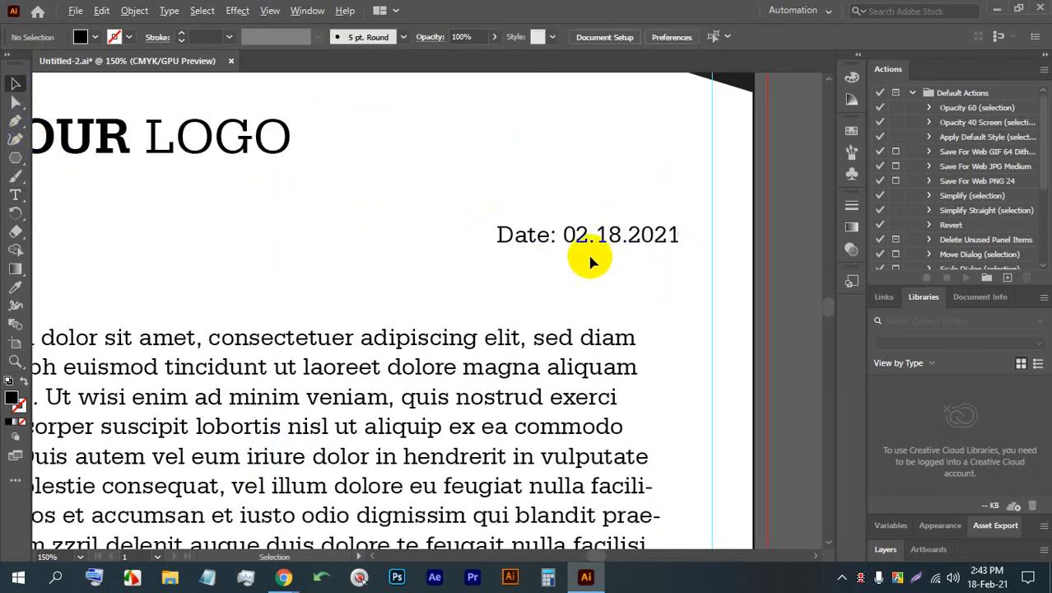
# - Add a small placeholder text area between the logo and the body text, with its text size set to 10 pt
pyautogui.keyDown('alt'); pyautogui.scroll(-2, 422, 240); pyautogui.keyUp('alt')
pyautogui.keyDown('alt'); pyautogui.scroll(3, 353, 231); pyautogui.keyUp('alt')
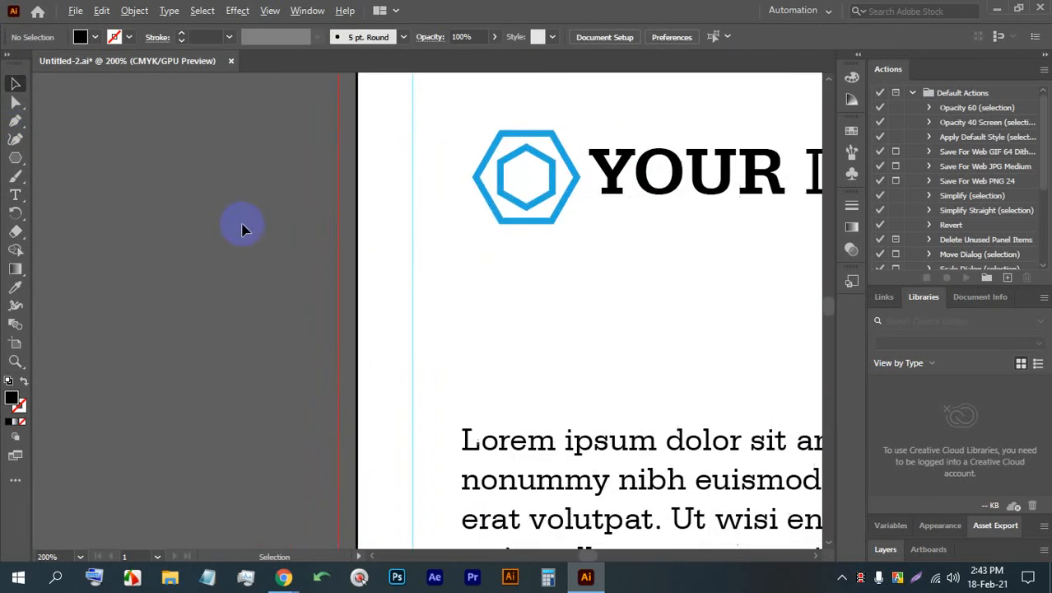
pyautogui.moveTo(616, 261); pyautogui.dragTo(540, 263)
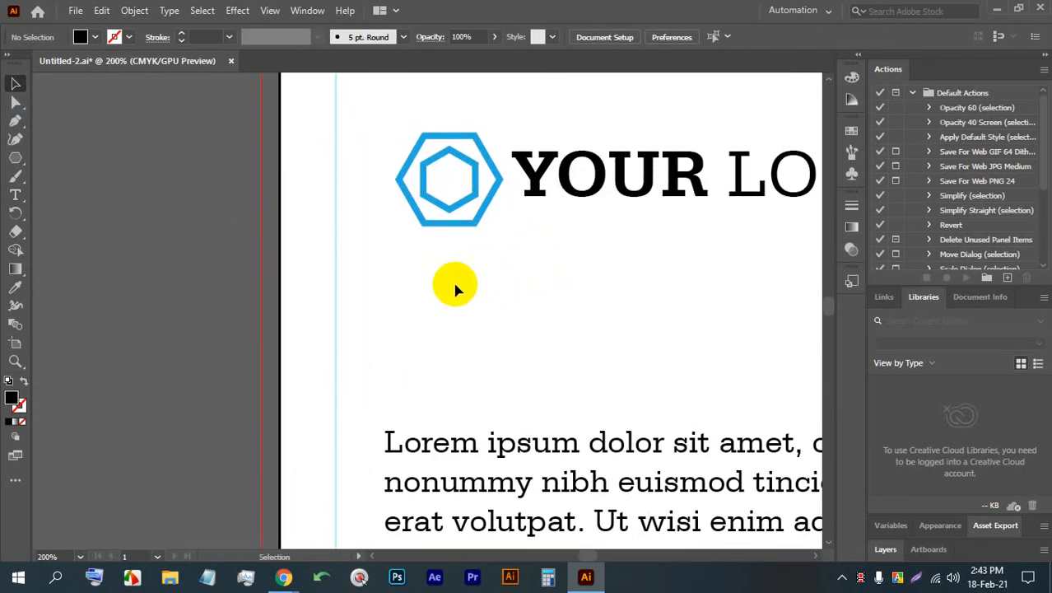
pyautogui.click(15, 193)
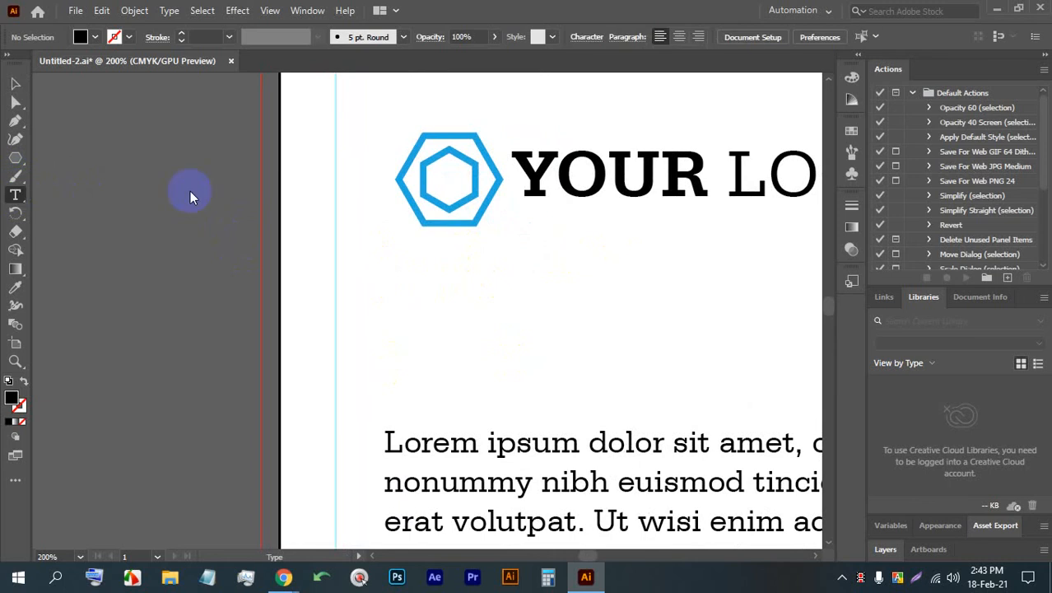
pyautogui.moveTo(380, 258); pyautogui.dragTo(628, 405)
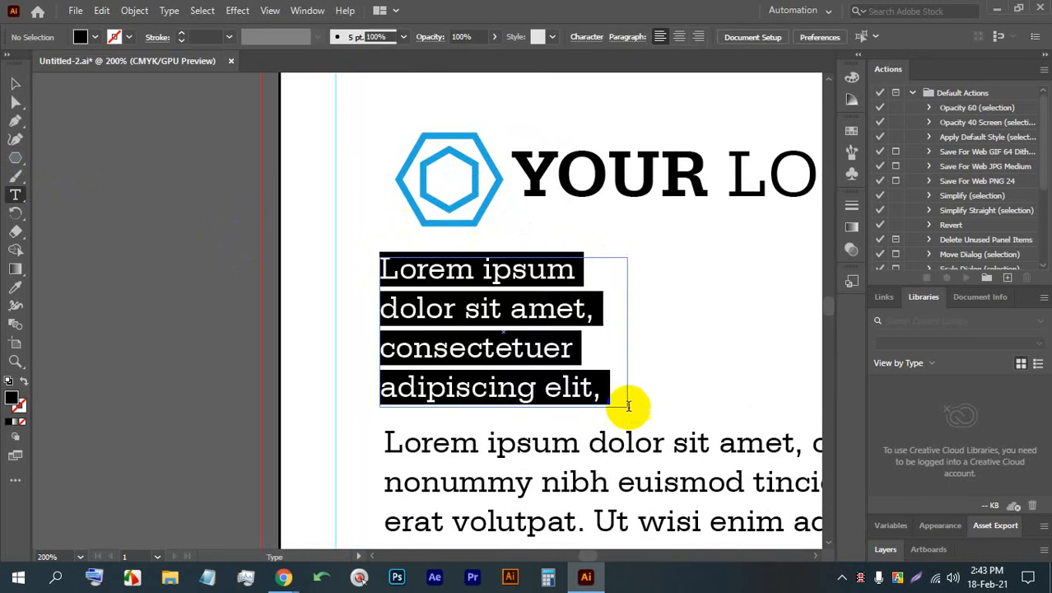
pyautogui.click(739, 37)
pyautogui.scroll(-7, 741, 36)
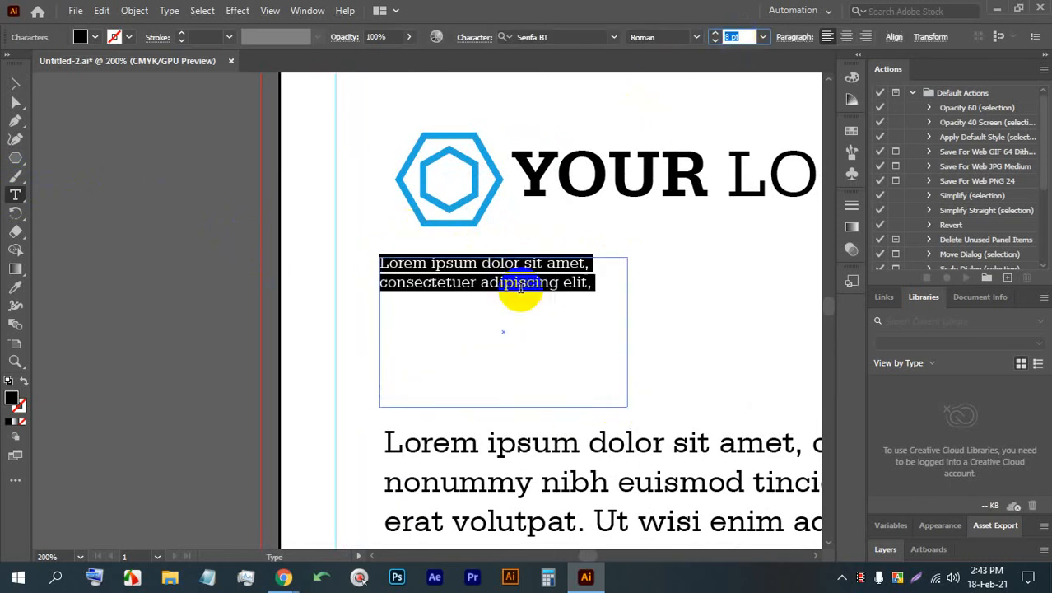
pyautogui.press('Up')
pyautogui.click(10, 87)
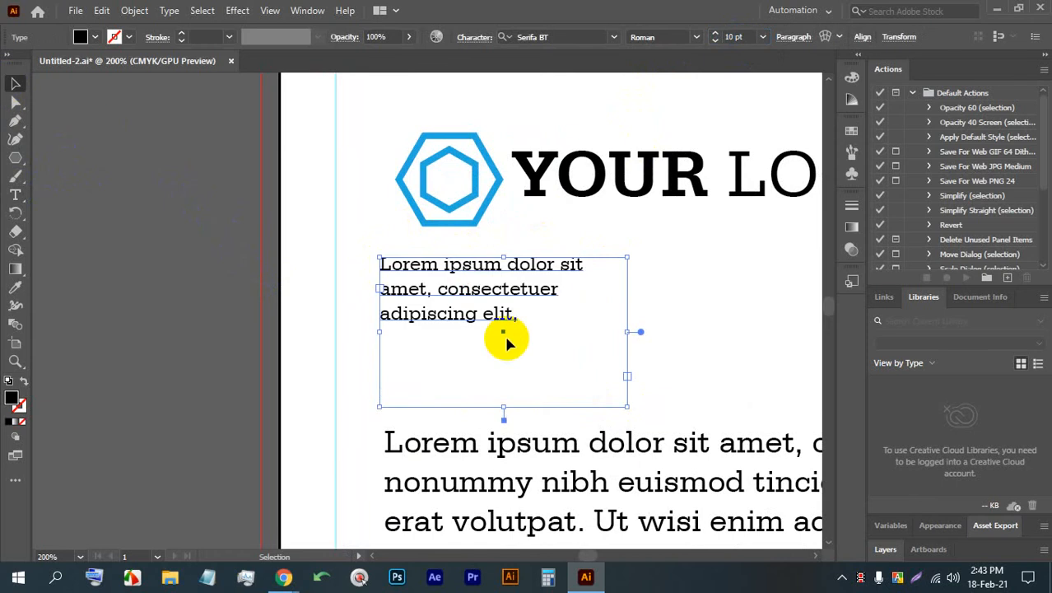
# - Copy the small text area's placeholder text and paste it twice after the existing text to fill the frame
pyautogui.doubleClick(487, 300)
pyautogui.click(498, 312)
pyautogui.moveTo(536, 319); pyautogui.dragTo(284, 267)
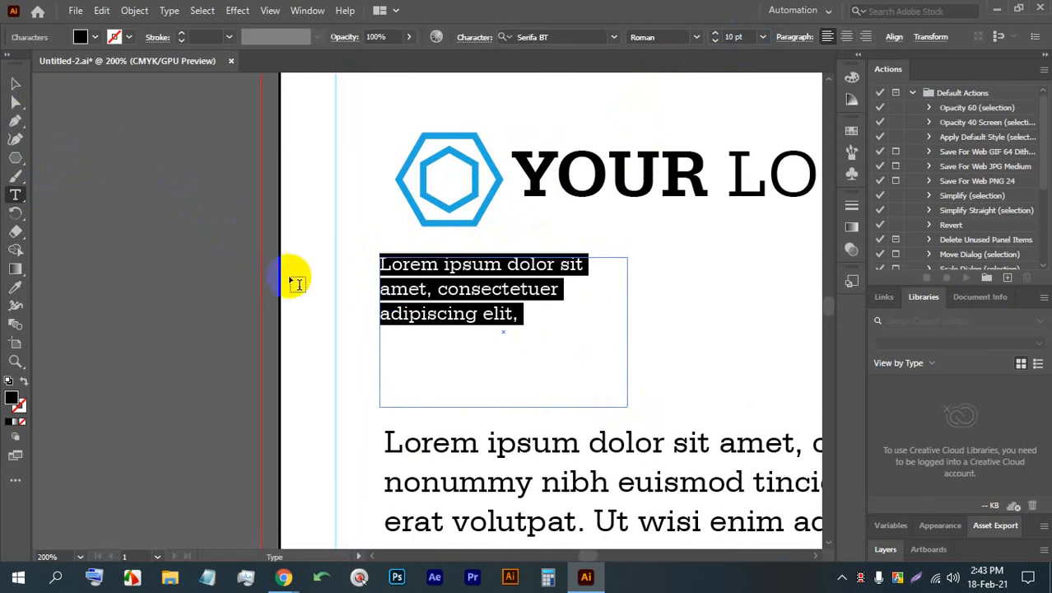
pyautogui.hotkey('ctrl', 'c')
pyautogui.click(546, 316)
pyautogui.click(529, 311)
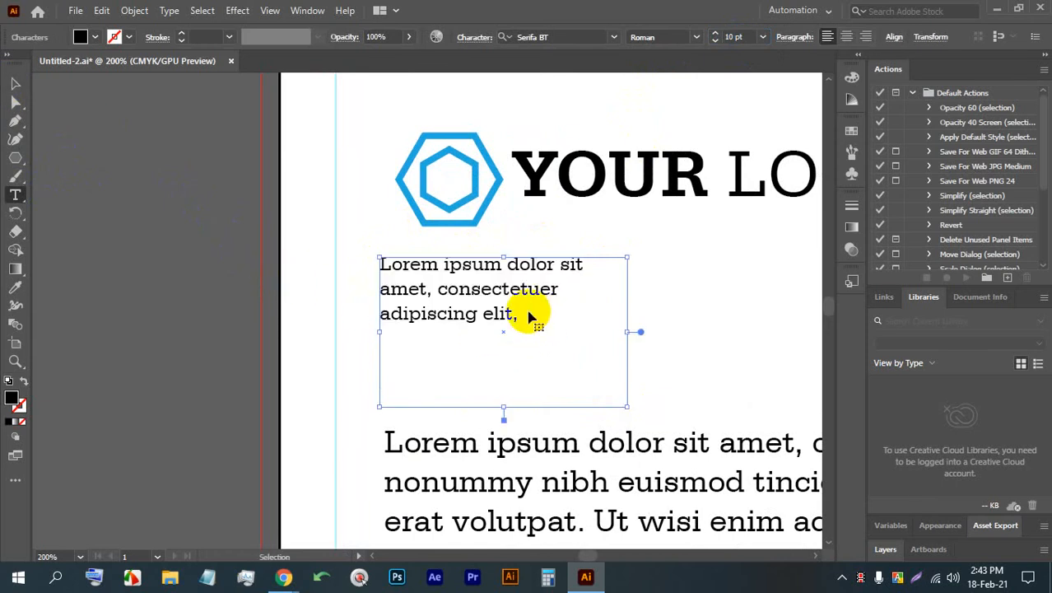
pyautogui.hotkey('ctrl', 'v')
pyautogui.hotkey('ctrl', 'v')
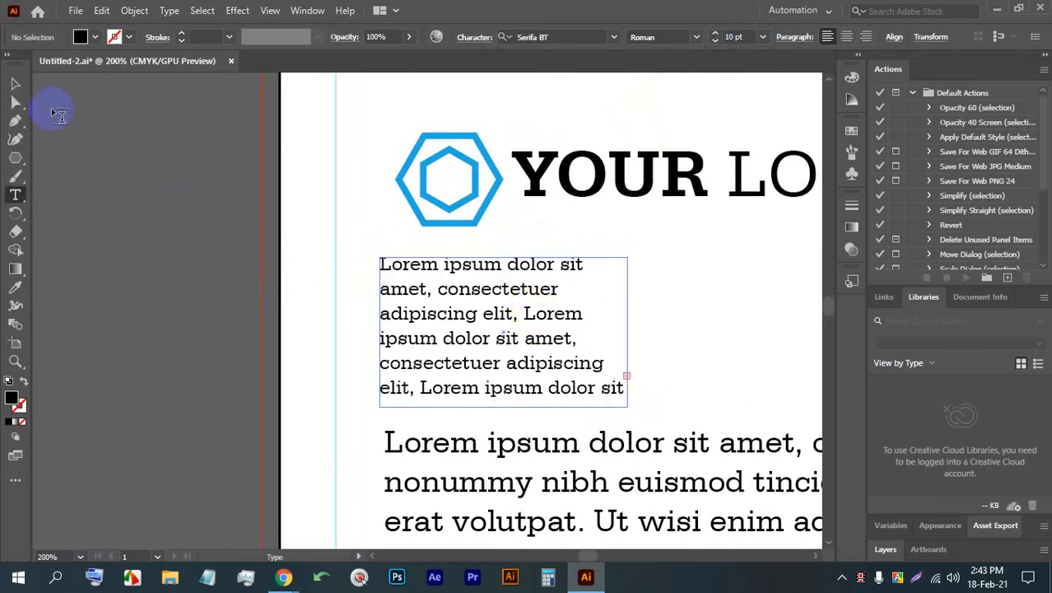
# - Color the first line of the small text block, "Lorem ipsum dolor sit", in the logo's light blue
pyautogui.click(15, 83)
pyautogui.doubleClick(507, 266)
pyautogui.click(505, 265)
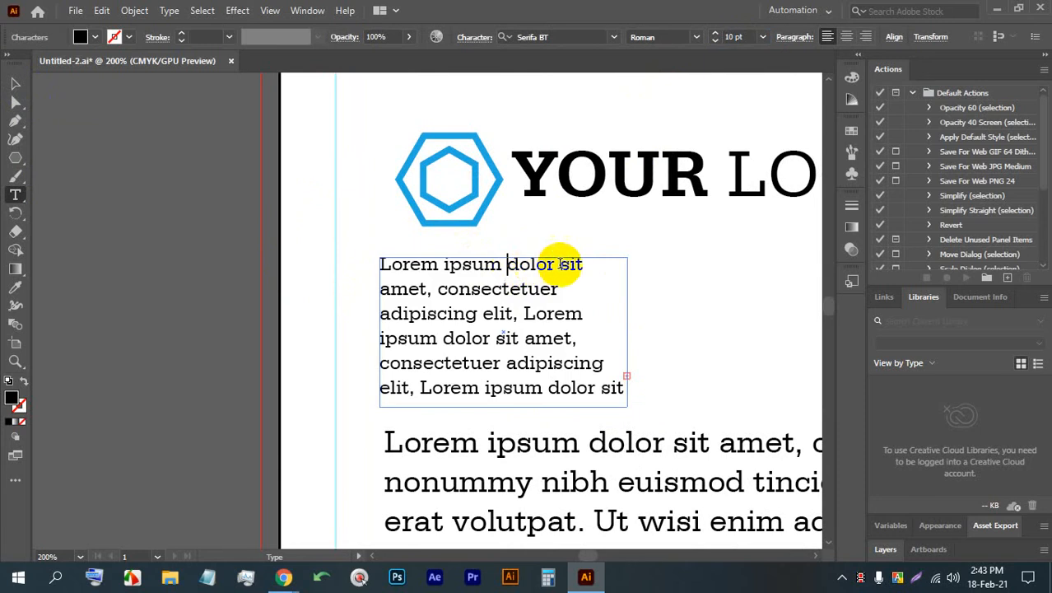
pyautogui.moveTo(614, 264); pyautogui.dragTo(274, 263)
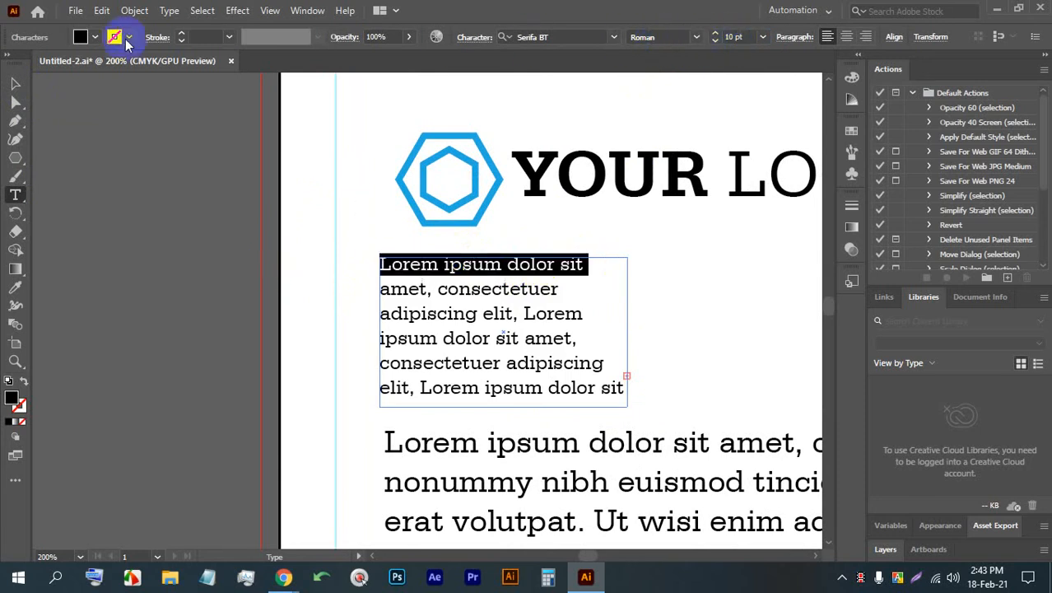
pyautogui.click(96, 38)
pyautogui.click(105, 73)
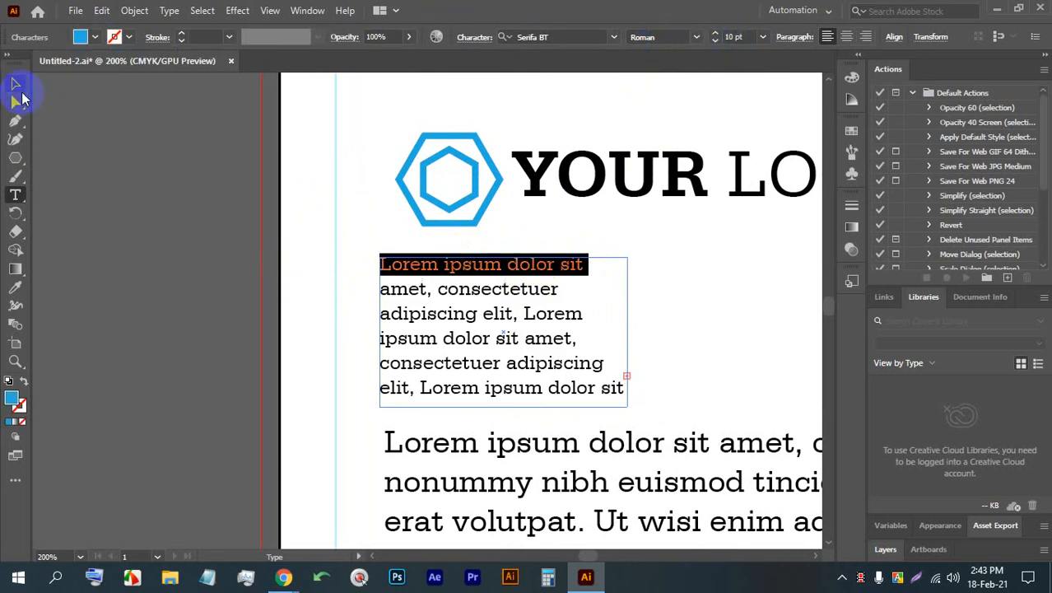
pyautogui.click(15, 83)
pyautogui.click(168, 228)
pyautogui.hotkey('ctrl', '1')
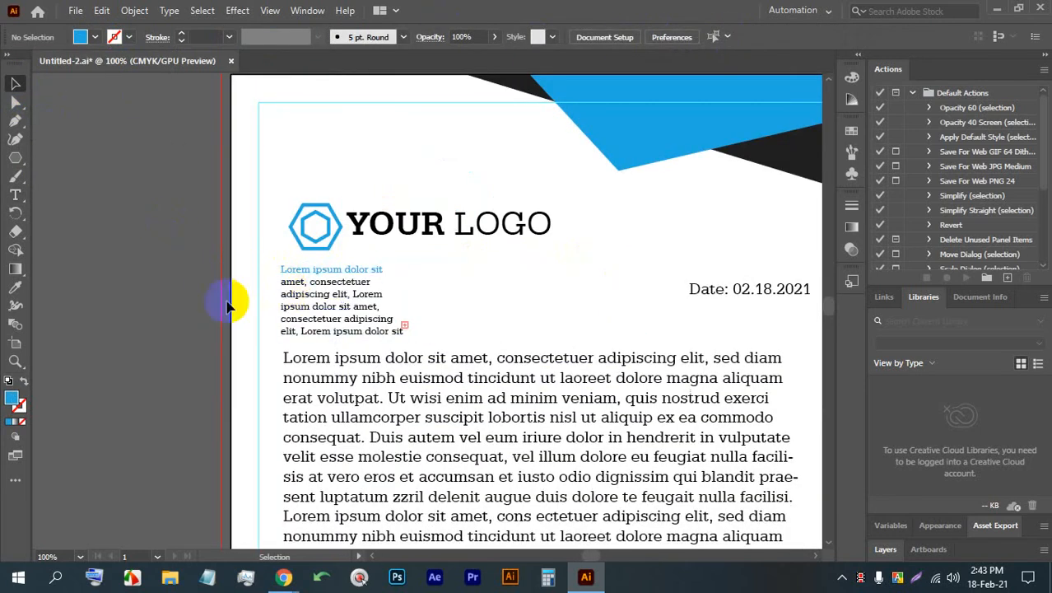
# - Move the small text block and the body text down together to leave more space below the logo
pyautogui.scroll(-2, 338, 313)
pyautogui.scroll(-1, 390, 387)
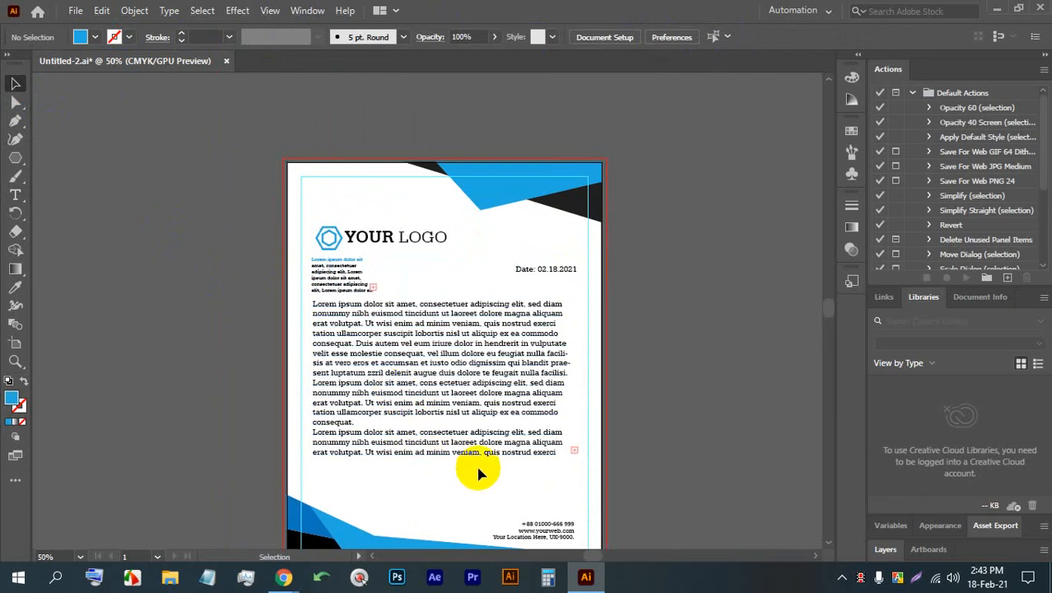
pyautogui.moveTo(352, 363); pyautogui.dragTo(328, 282)
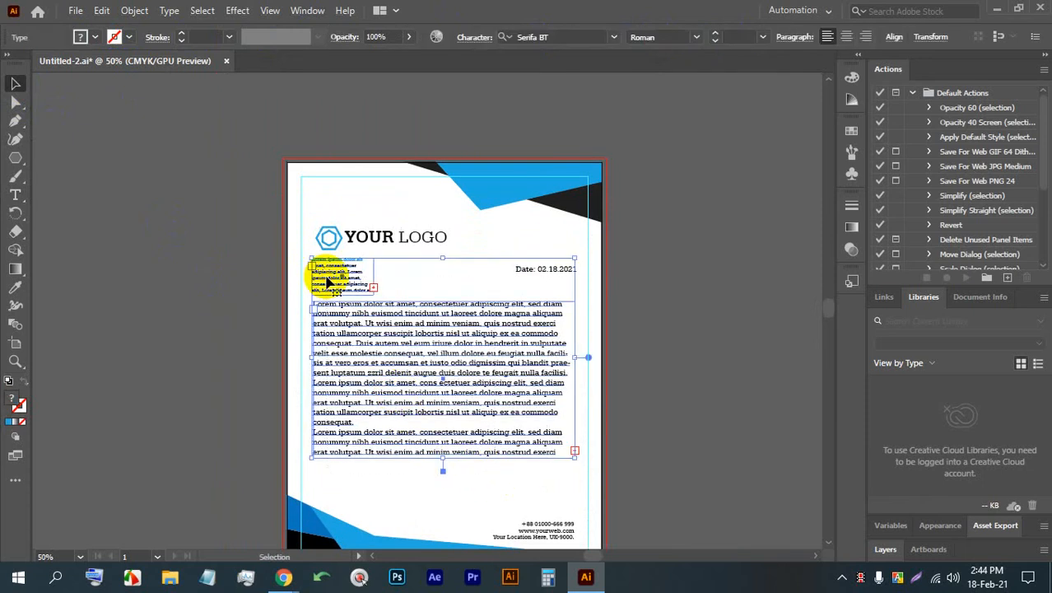
pyautogui.hotkey('shift', 'Down')
pyautogui.hotkey('shift', 'Down')
pyautogui.hotkey('shift', 'Down')
pyautogui.hotkey('shift', 'Down')
pyautogui.hotkey('shift', 'Down')
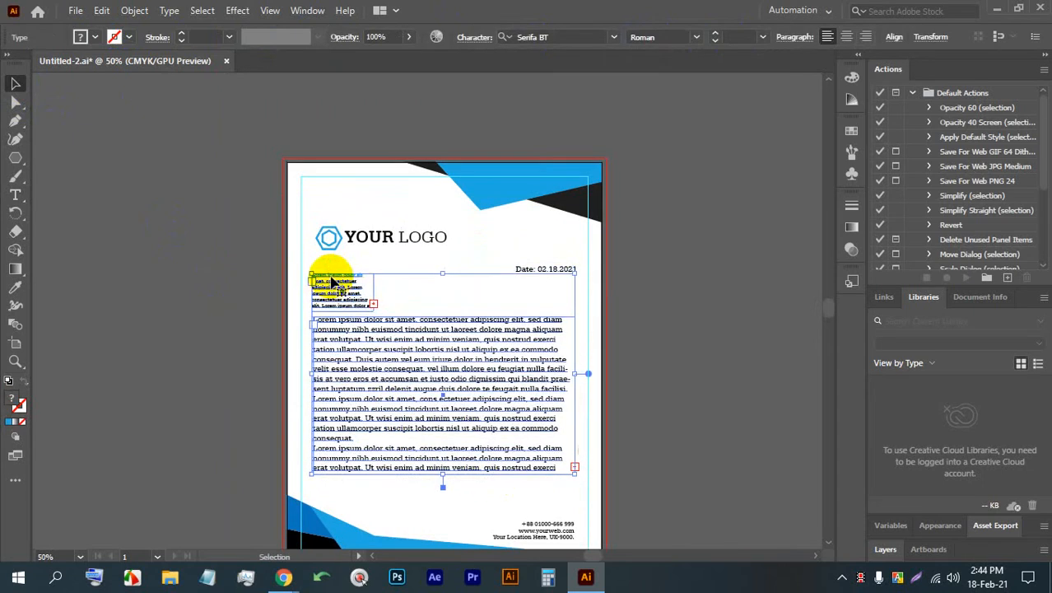
pyautogui.click(771, 313)
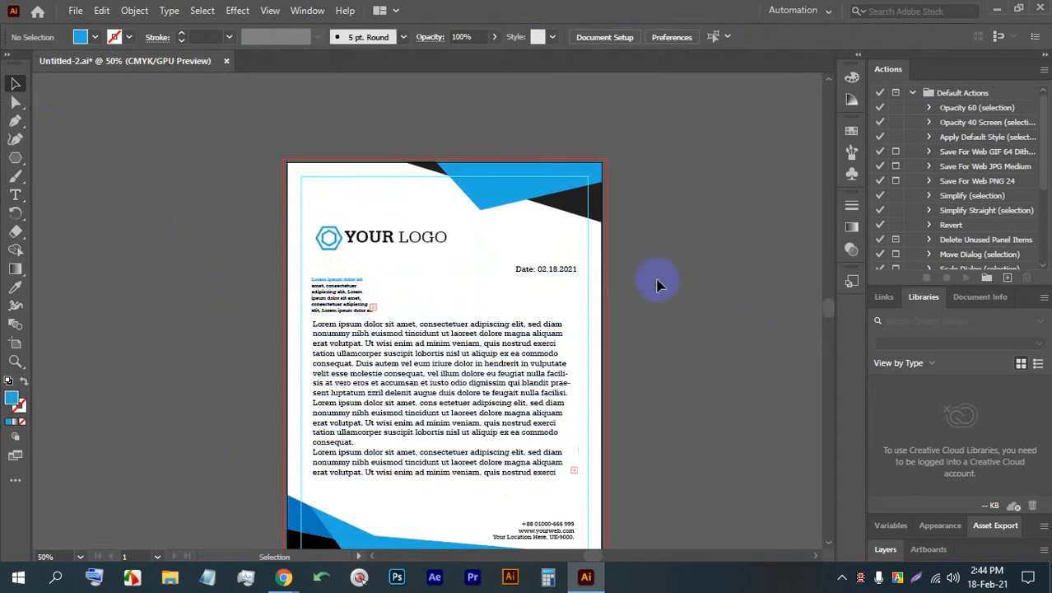
# - Duplicate the letterhead artboard with all its artwork, placing the copy just to the right of the original
pyautogui.scroll(-1, 472, 123)
pyautogui.scroll(1, 481, 199)
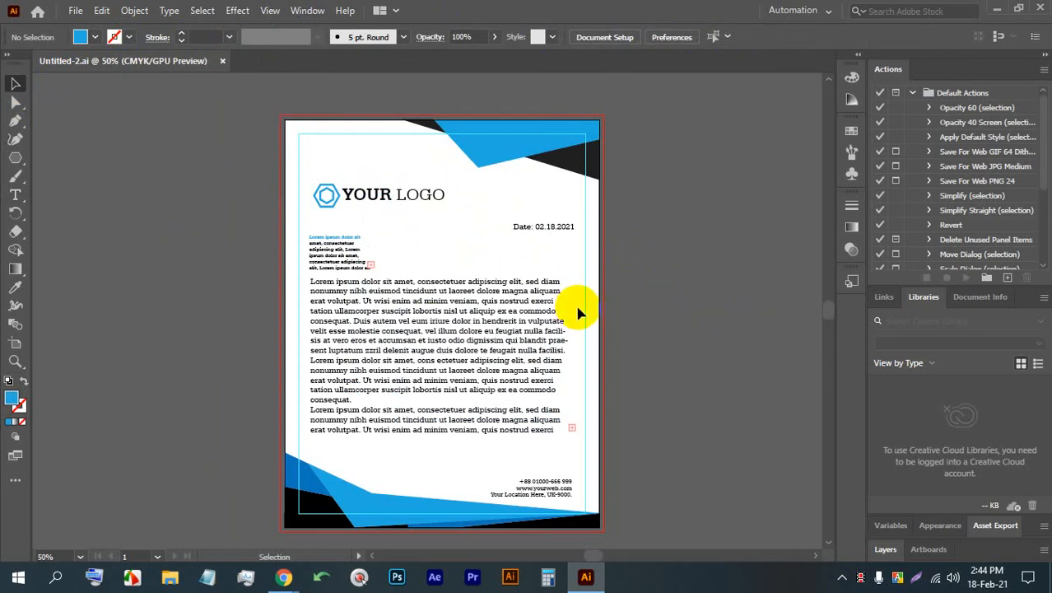
pyautogui.moveTo(579, 313); pyautogui.dragTo(435, 329)
pyautogui.scroll(-1, 336, 290)
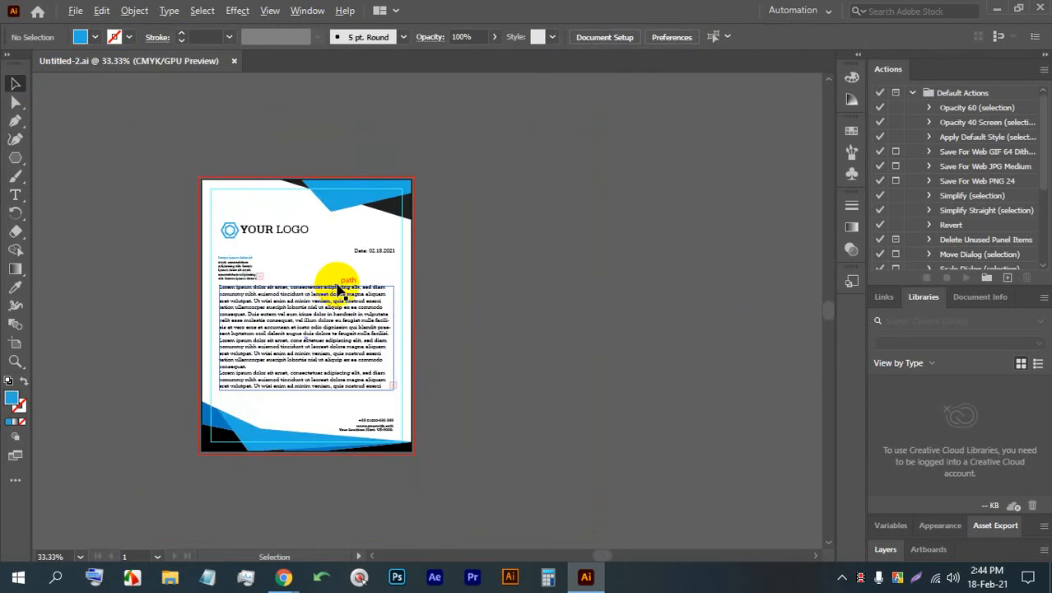
pyautogui.click(14, 343)
pyautogui.moveTo(333, 313); pyautogui.dragTo(535, 308)
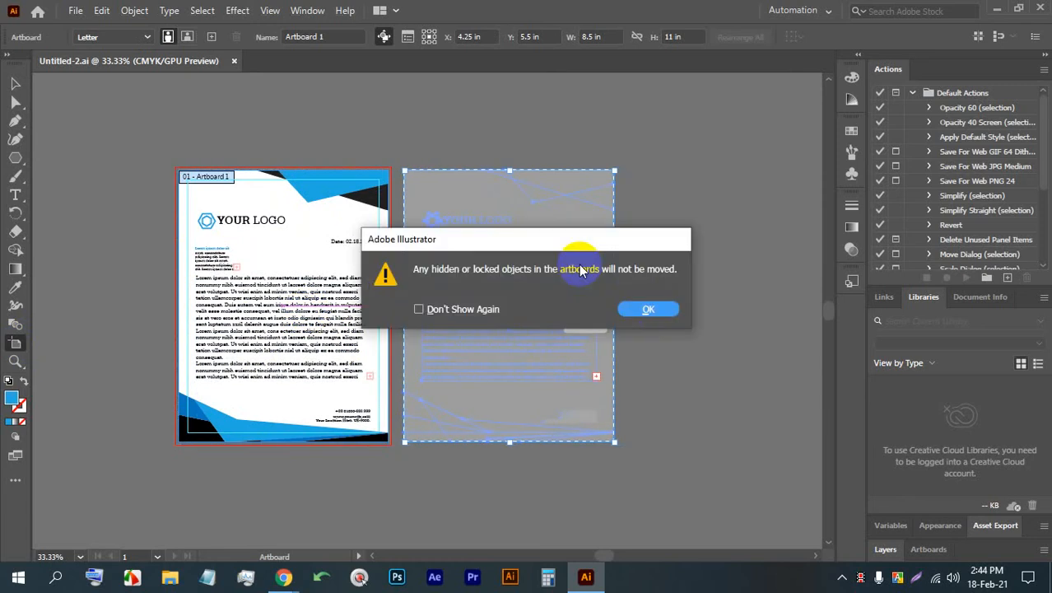
pyautogui.click(651, 310)
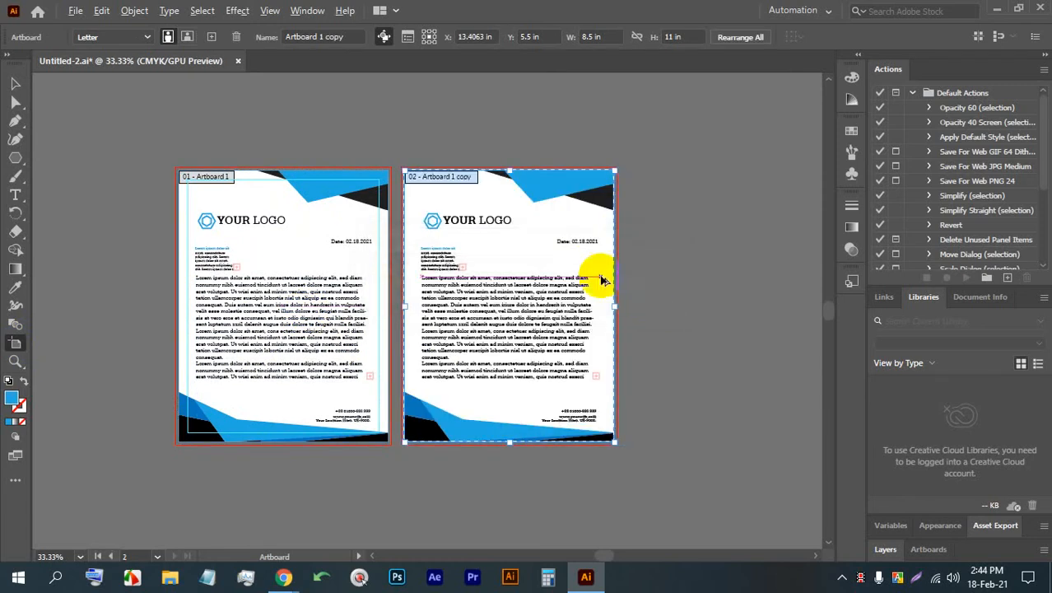
pyautogui.scroll(1, 601, 275)
pyautogui.scroll(-1, 592, 272)
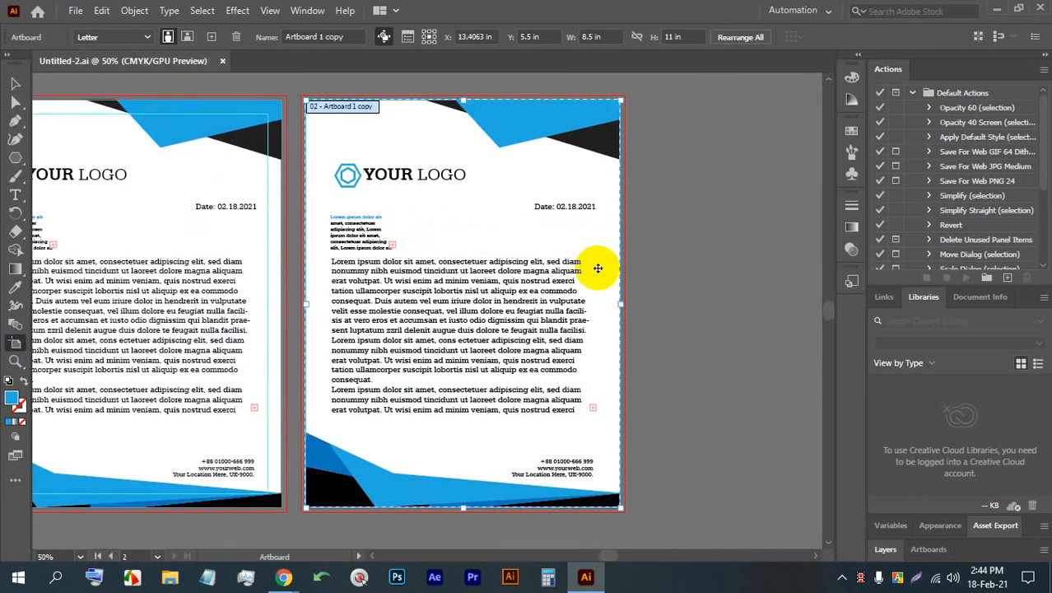
pyautogui.click(17, 82)
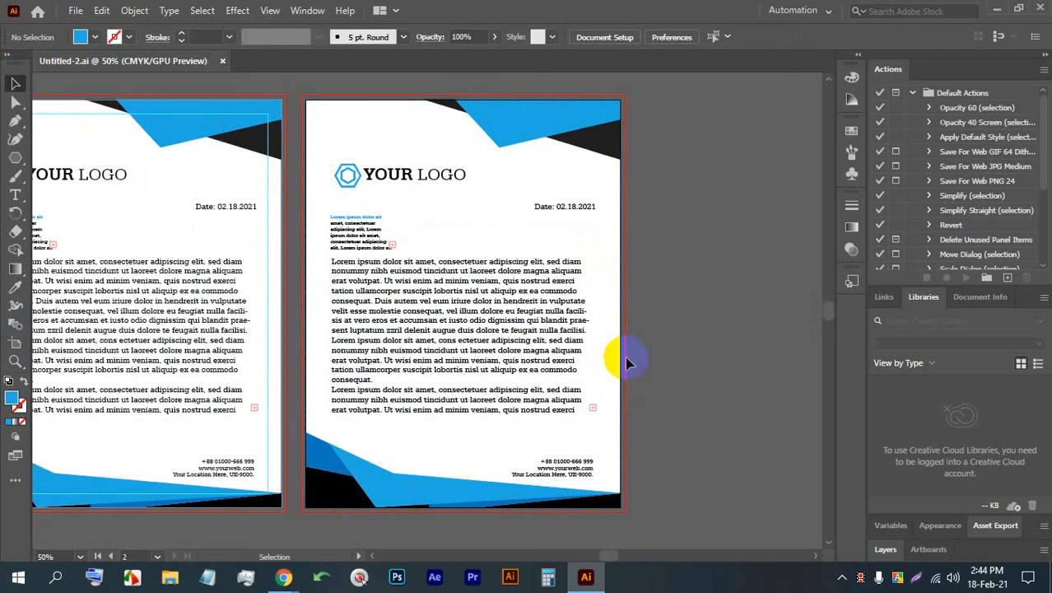
pyautogui.scroll(-1, 667, 402)
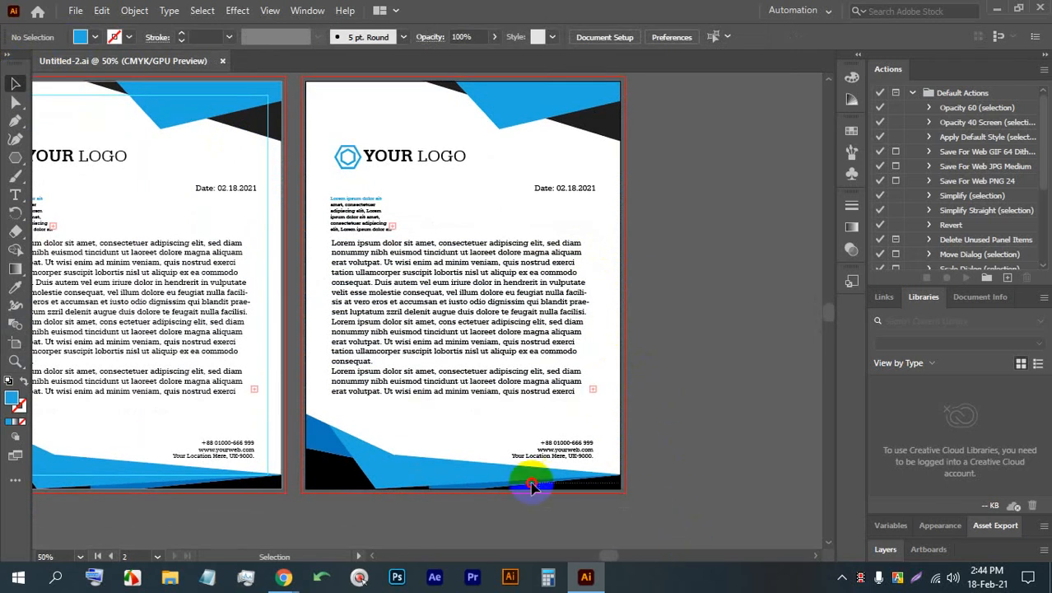
# - Delete all the blue and black decorative shapes from the upper and lower corners of the second letterhead artboard
pyautogui.moveTo(531, 486); pyautogui.dragTo(442, 463)
pyautogui.press('Delete')
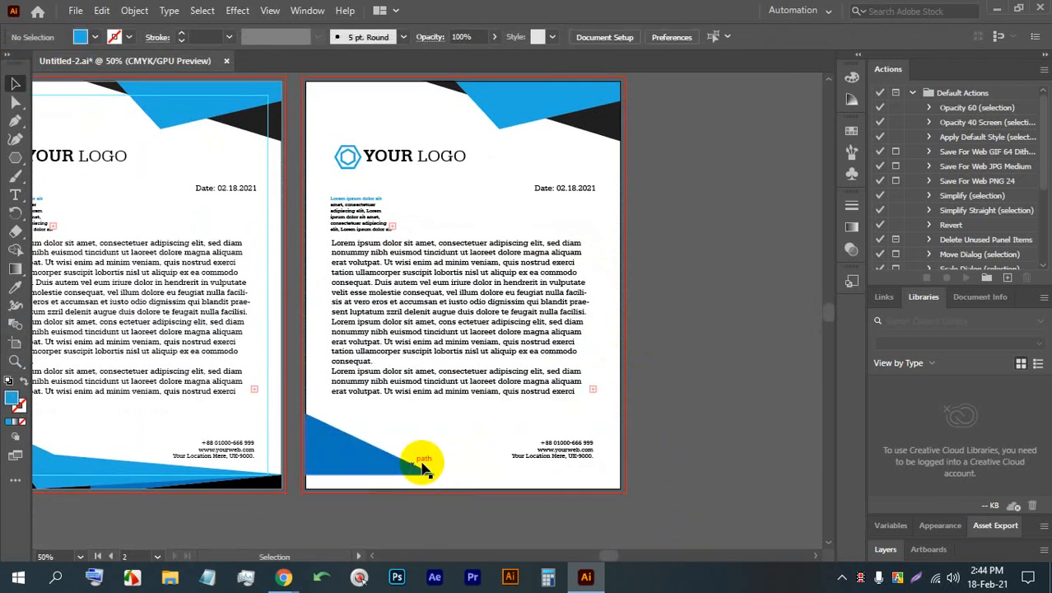
pyautogui.click(364, 465)
pyautogui.press('Delete')
pyautogui.moveTo(669, 102); pyautogui.dragTo(591, 146)
pyautogui.press('Delete')
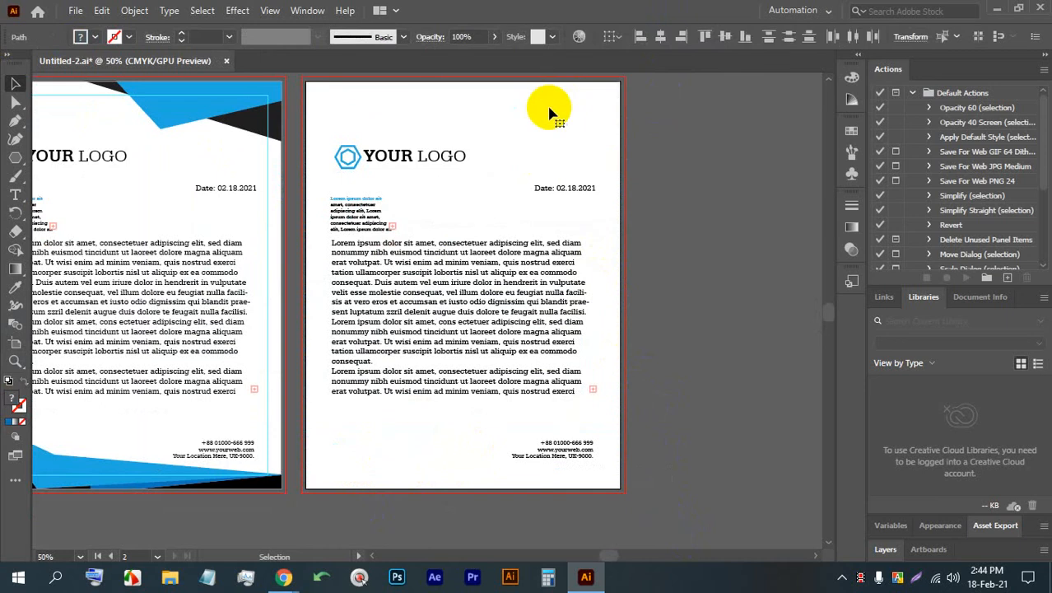
pyautogui.click(550, 113)
# - Draw a closed triangle in the upper left corner of the second artboard with the Pen tool, its edges following the page border
pyautogui.scroll(2, 569, 114)
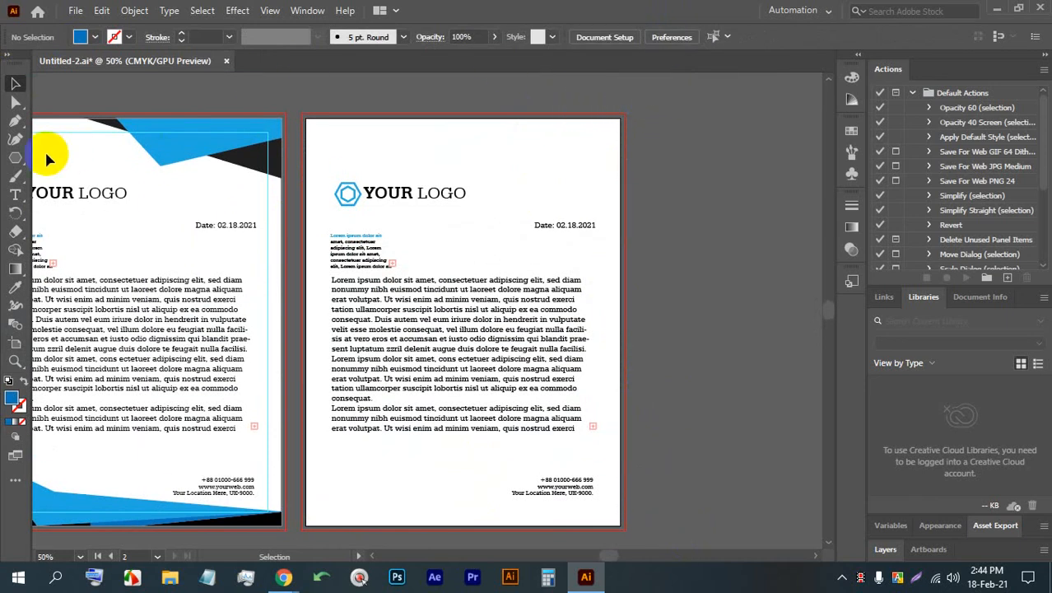
pyautogui.click(15, 120)
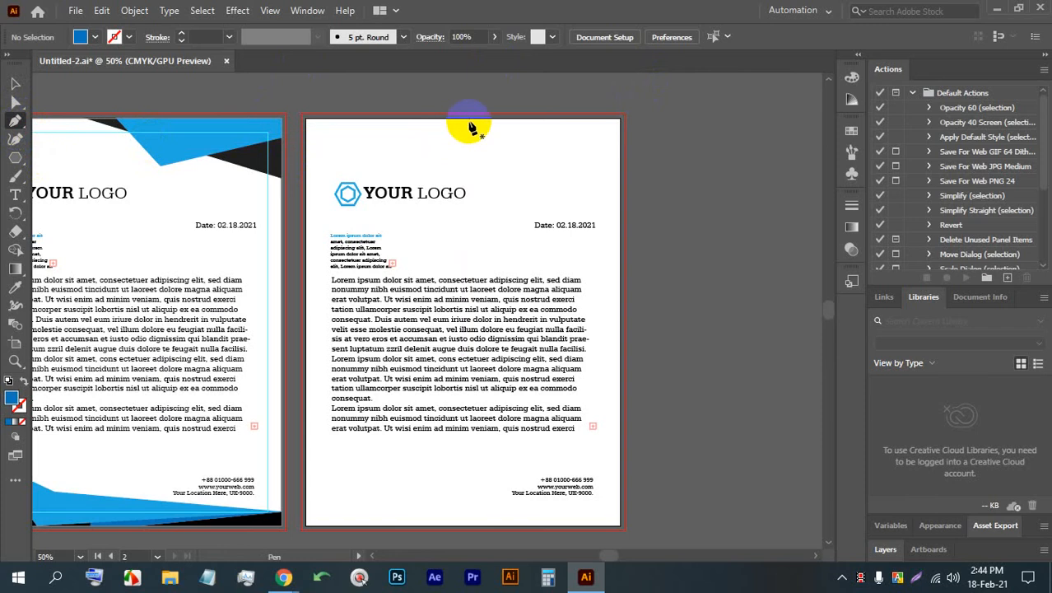
pyautogui.click(524, 120)
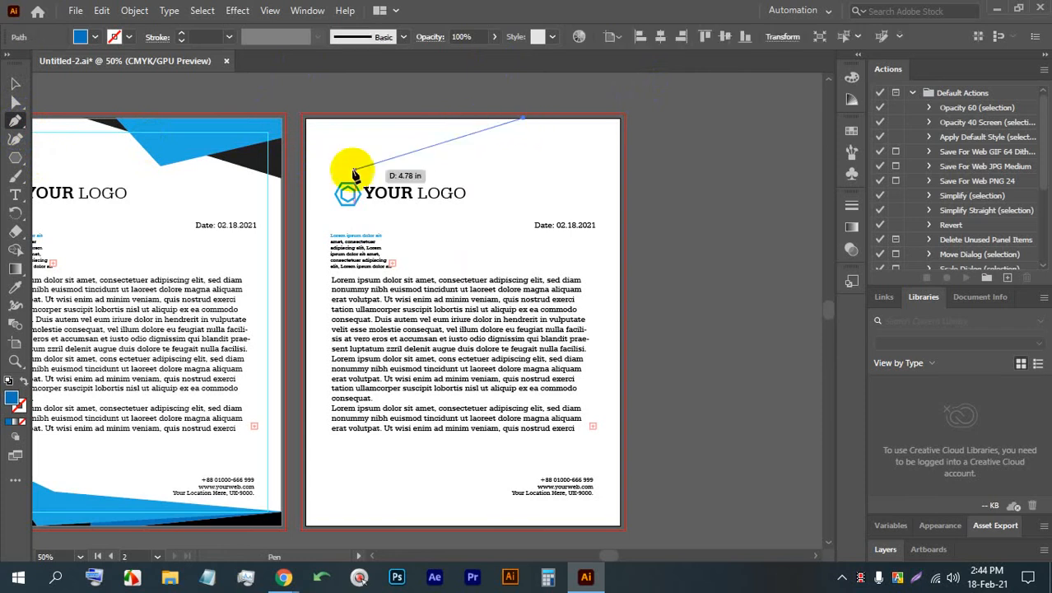
pyautogui.click(306, 178)
pyautogui.click(306, 118)
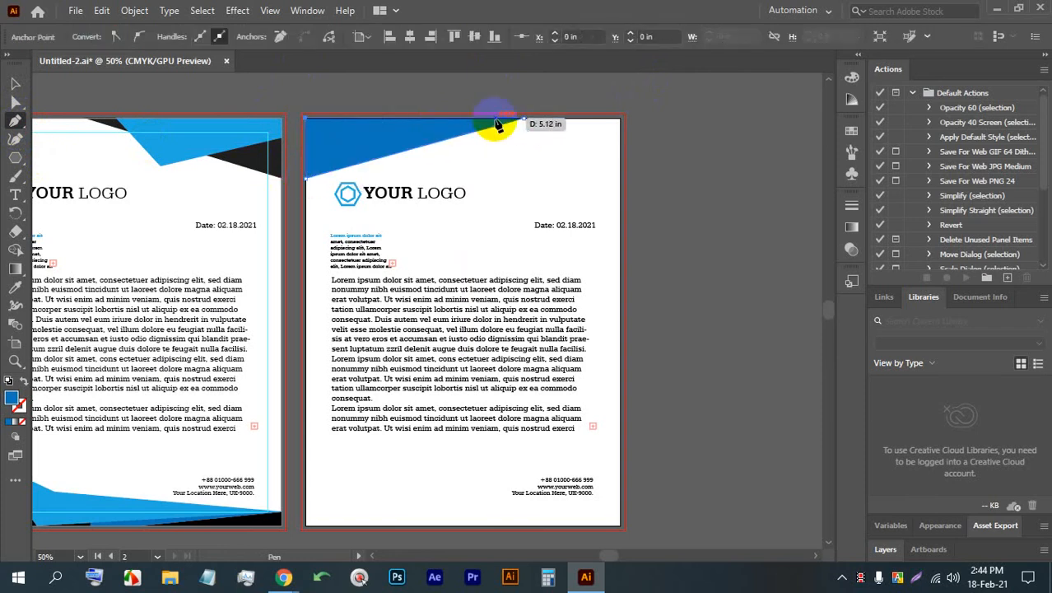
pyautogui.click(523, 120)
pyautogui.click(15, 83)
# - Fill the triangle in the page's upper left corner with light green
pyautogui.click(349, 140)
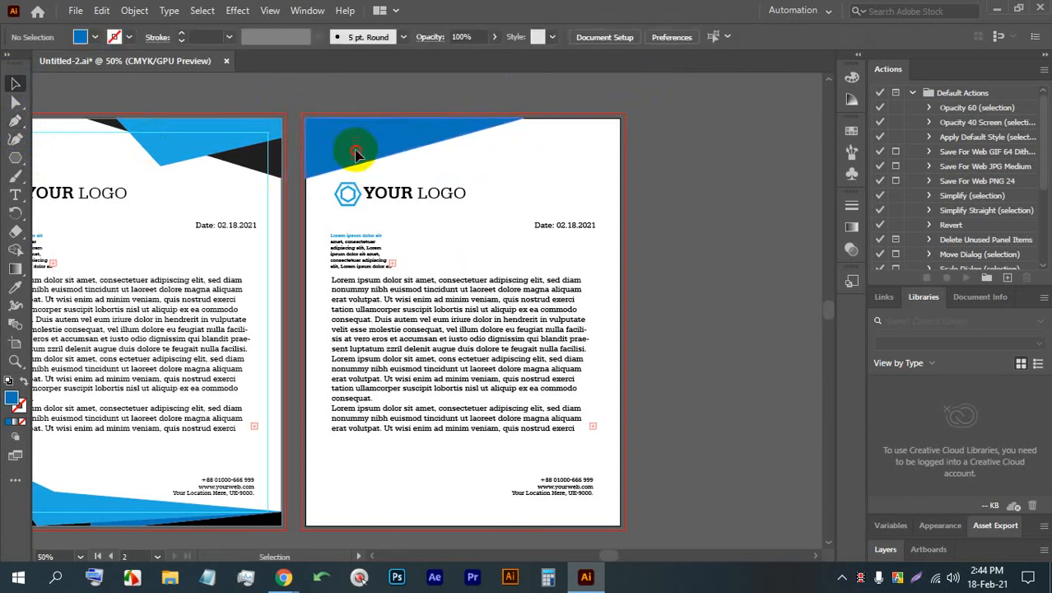
pyautogui.click(96, 38)
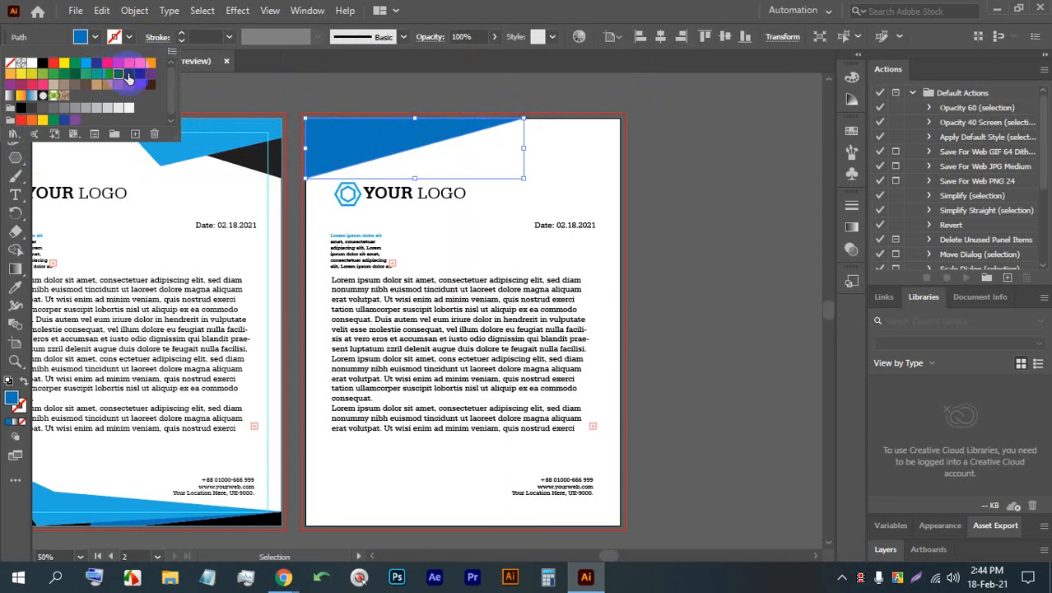
pyautogui.click(31, 74)
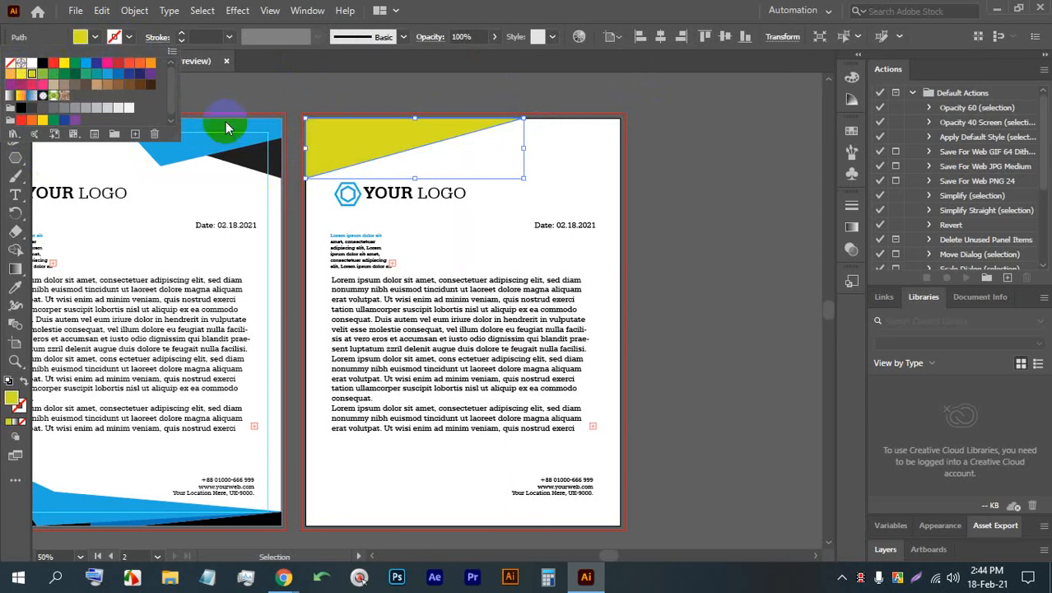
pyautogui.click(42, 74)
pyautogui.click(653, 174)
# - Draw a thin closed triangle in the page's upper right corner with the Pen tool, overlapping the tip of the green triangle
pyautogui.scroll(1, 622, 113)
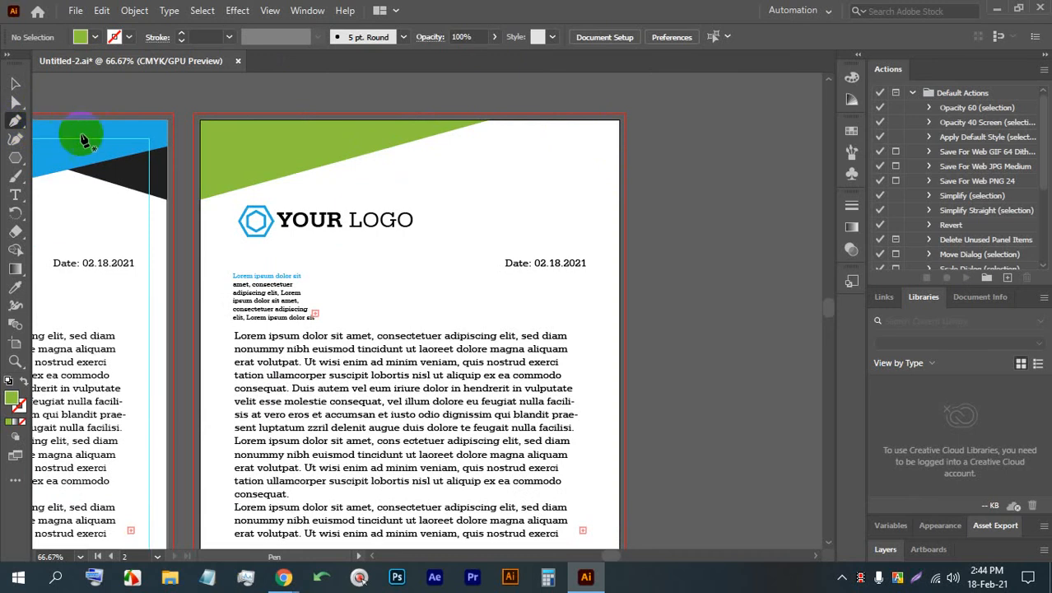
pyautogui.click(380, 119)
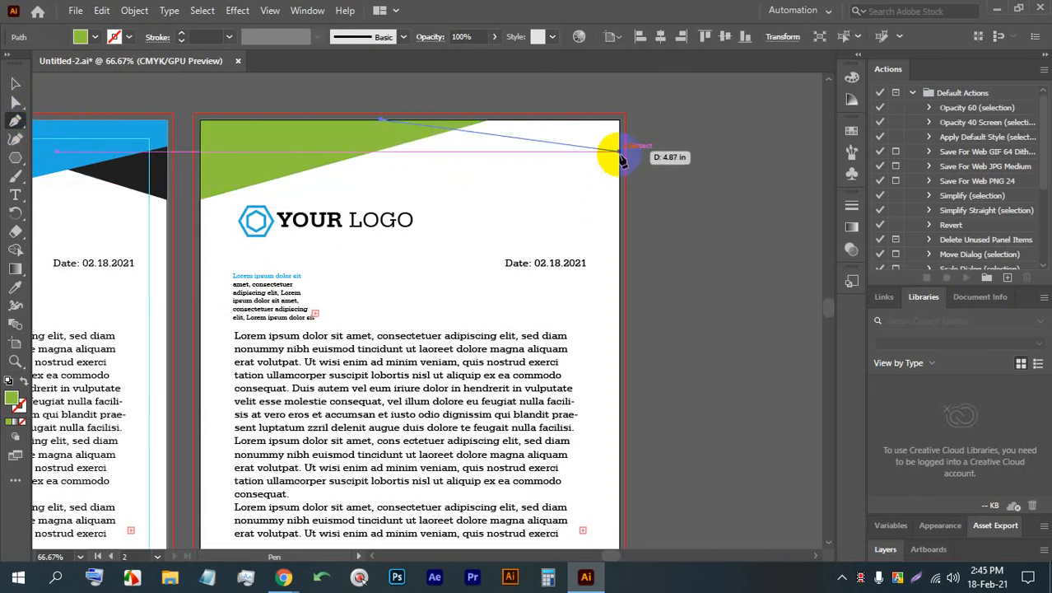
pyautogui.click(619, 151)
pyautogui.click(619, 120)
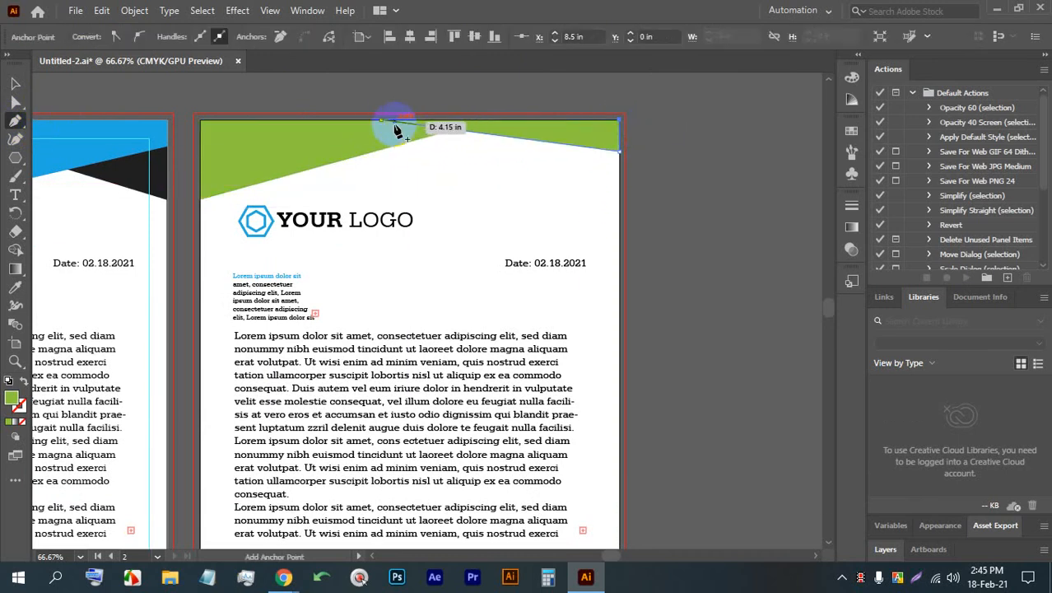
pyautogui.click(382, 121)
pyautogui.click(14, 83)
pyautogui.click(371, 89)
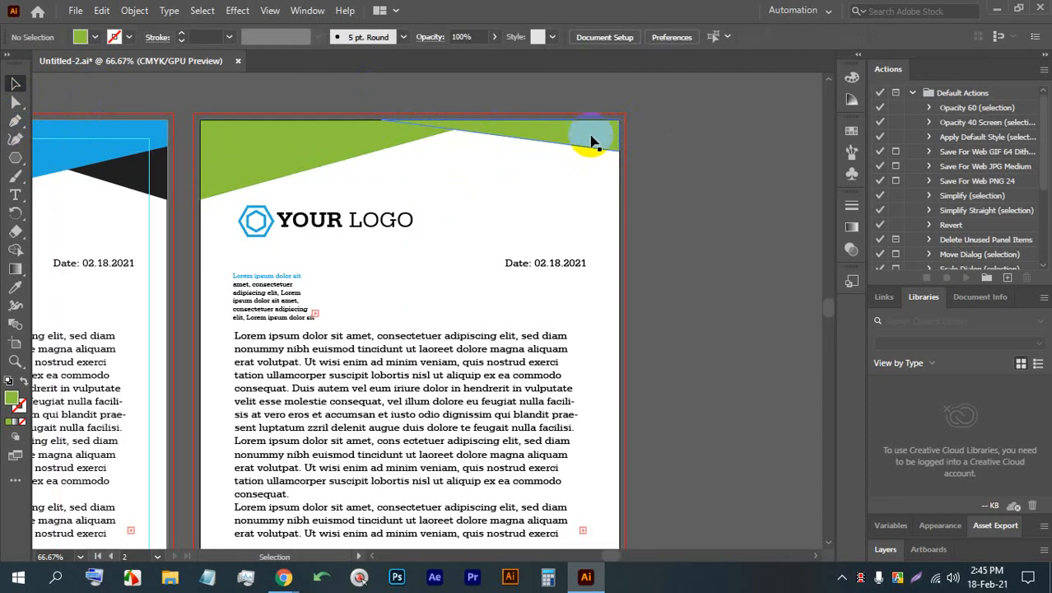
# - Fill the thin triangle in the page's upper right corner with black
pyautogui.click(595, 141)
pyautogui.click(94, 37)
pyautogui.click(43, 66)
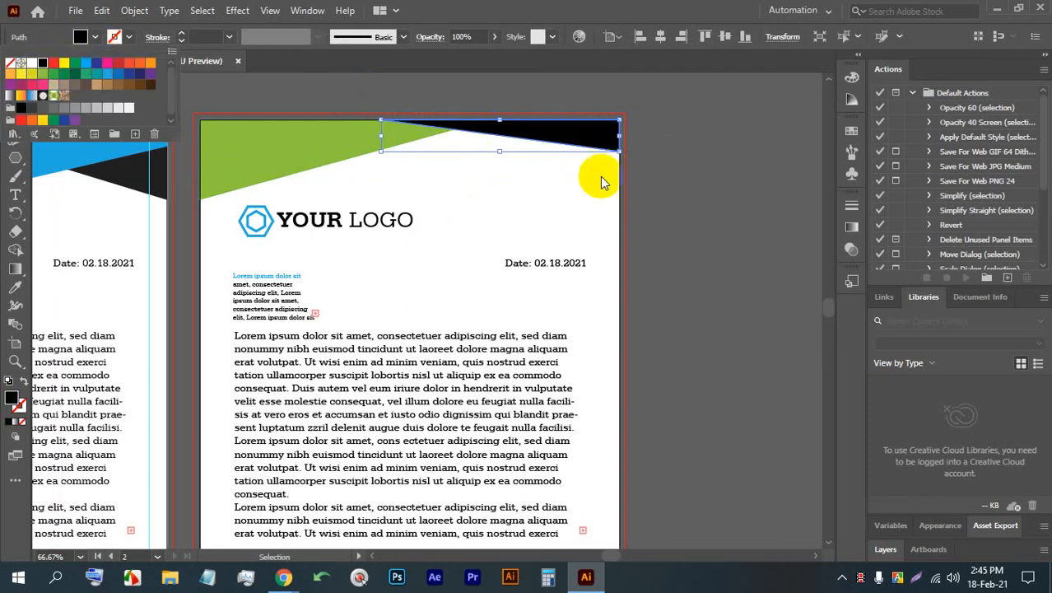
pyautogui.click(682, 177)
# - Draw a thin black rectangle across the full width of the second artboard along its lower edge
pyautogui.scroll(-2, 546, 192)
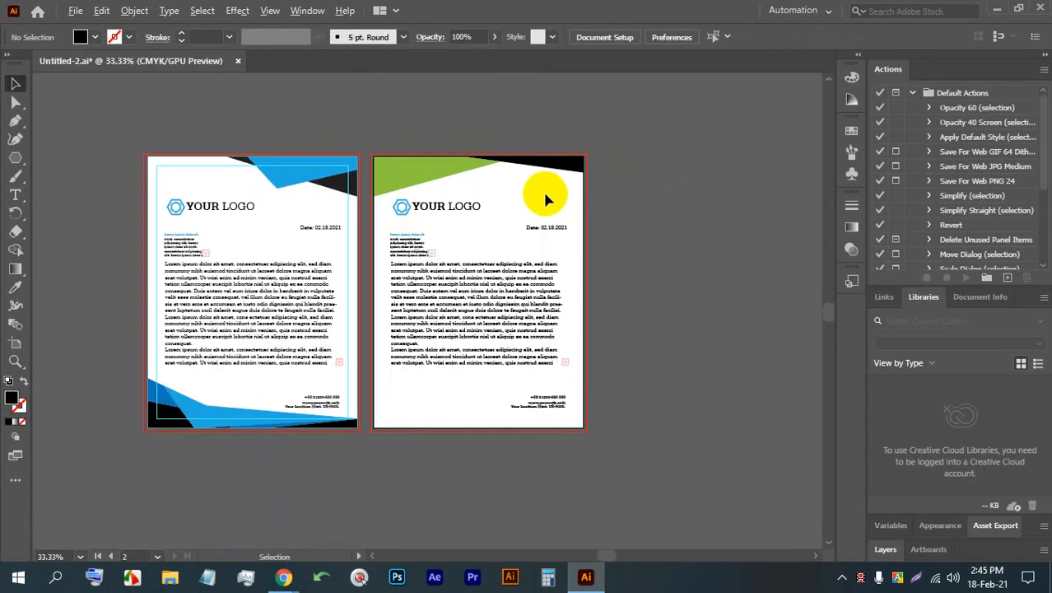
pyautogui.scroll(-2, 611, 317)
pyautogui.scroll(3, 611, 317)
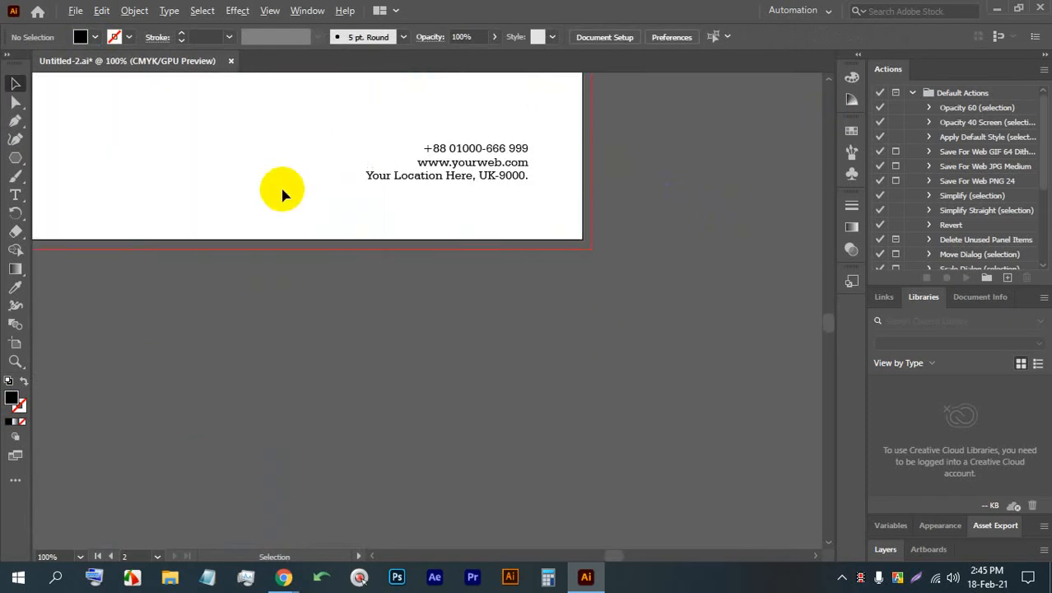
pyautogui.moveTo(281, 192); pyautogui.dragTo(425, 204)
pyautogui.moveTo(12, 165); pyautogui.dragTo(86, 154)
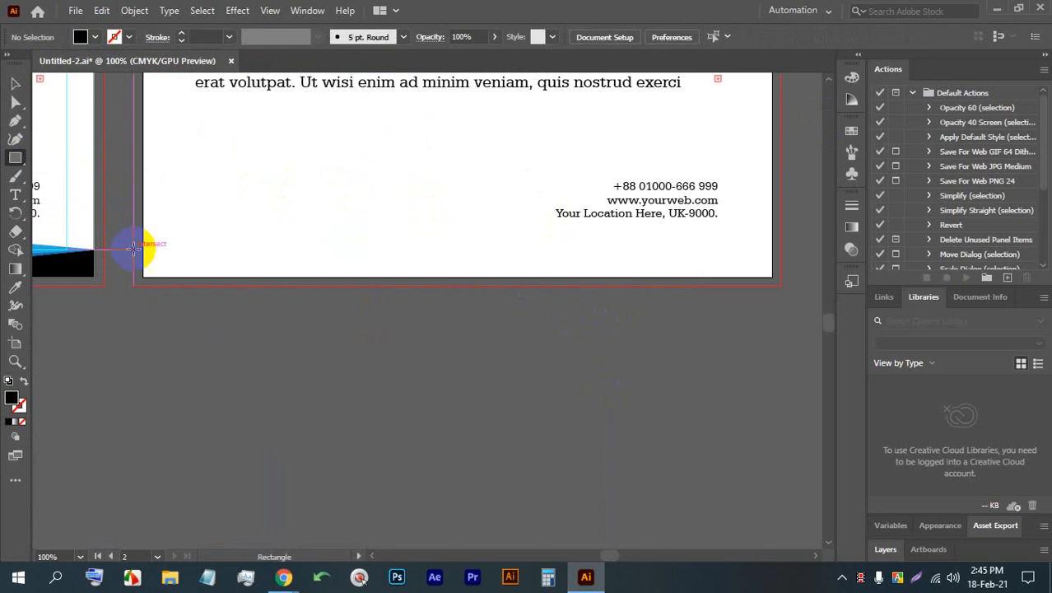
pyautogui.moveTo(143, 244); pyautogui.dragTo(773, 276)
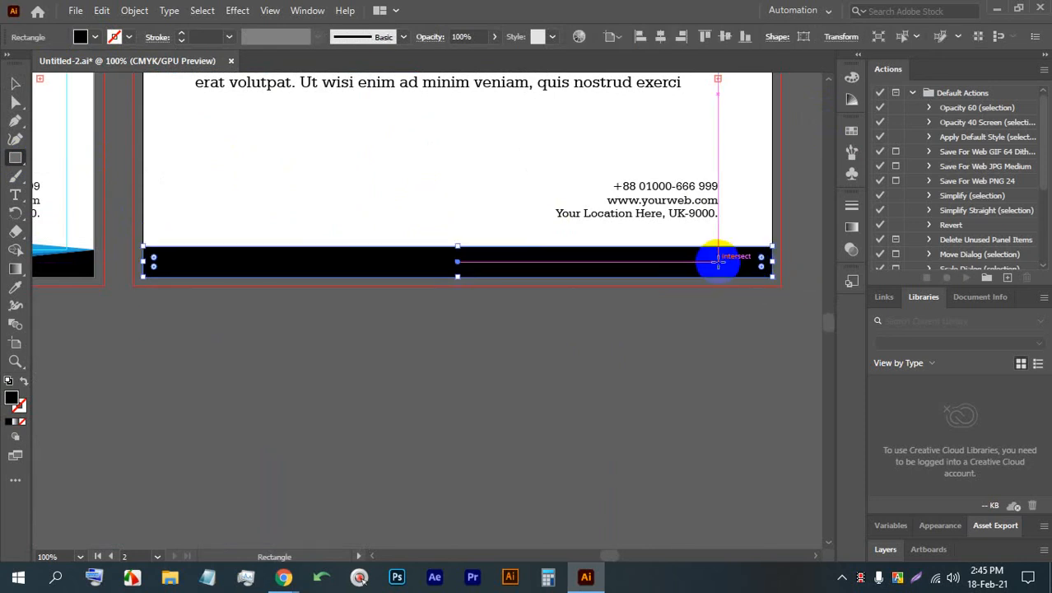
pyautogui.click(93, 38)
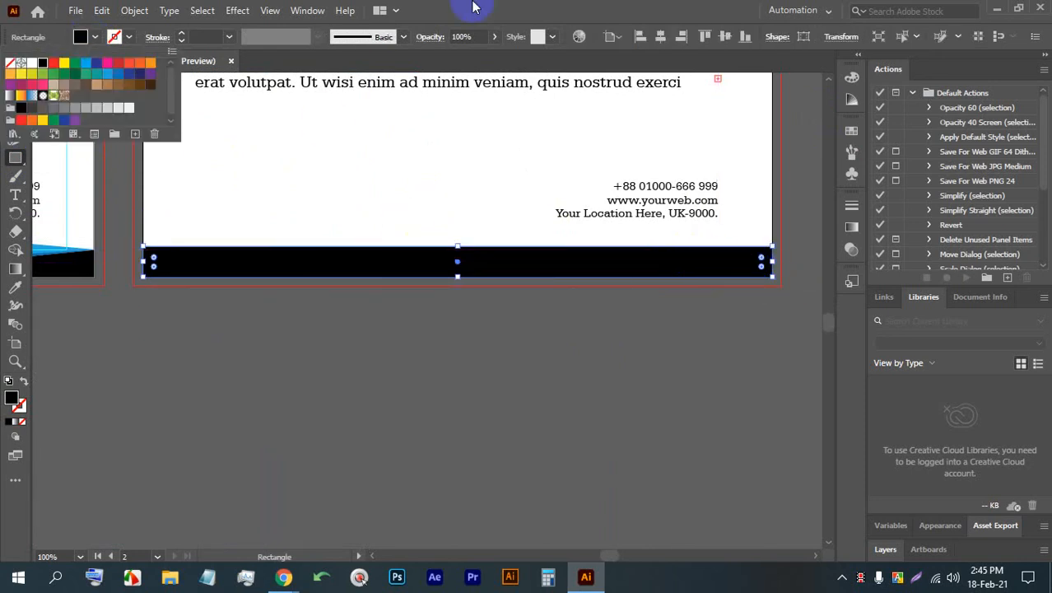
pyautogui.click(523, 5)
pyautogui.click(10, 84)
pyautogui.click(429, 442)
# - Recolor the footer bar and the upper right triangle of the second letterhead in medium gray
pyautogui.scroll(-3, 429, 442)
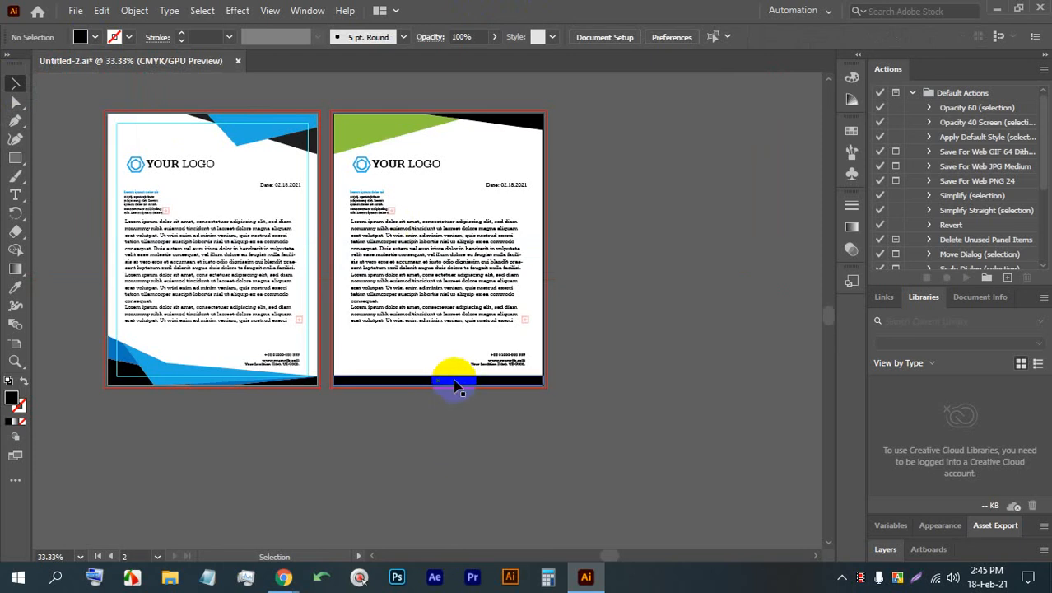
pyautogui.click(459, 384)
pyautogui.keyDown('shift'); pyautogui.click(515, 125); pyautogui.keyUp('shift')
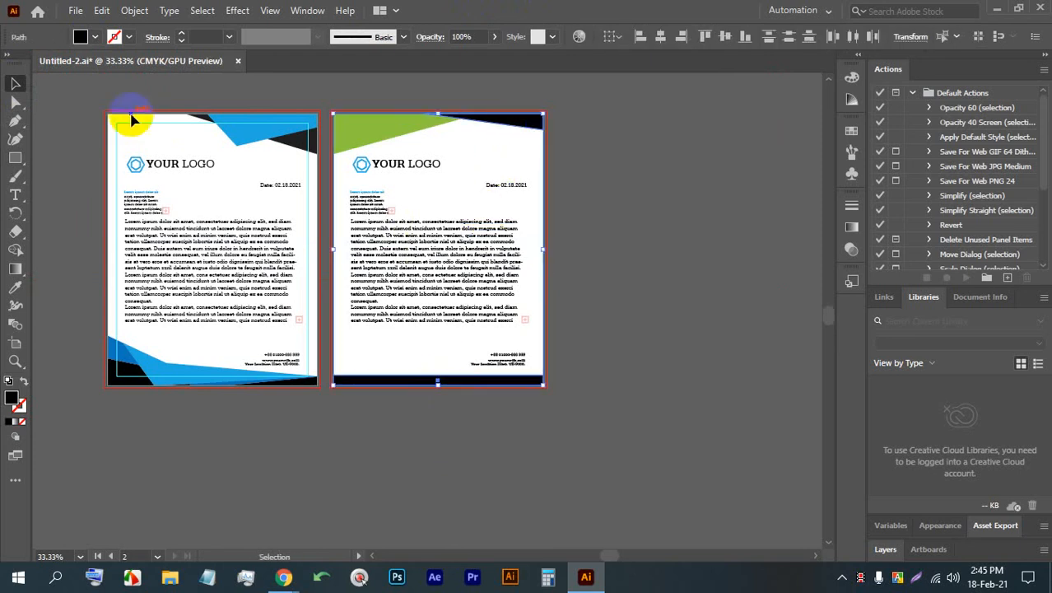
pyautogui.click(93, 38)
pyautogui.click(65, 109)
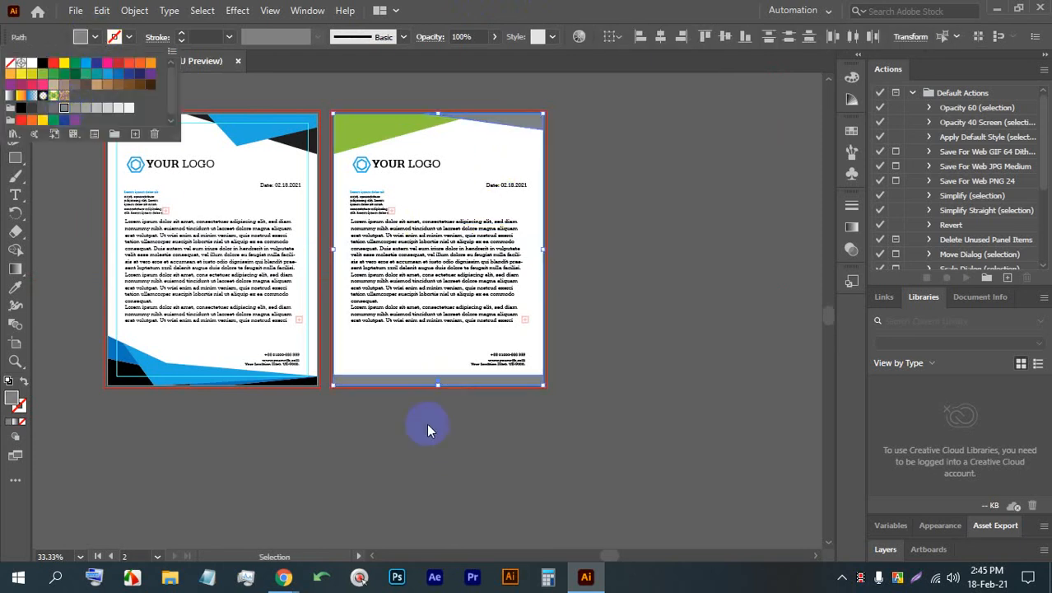
pyautogui.click(594, 374)
# - Duplicate the green and gray letterhead artboard with its artwork, placing the copy just to the right of it
pyautogui.scroll(1, 399, 242)
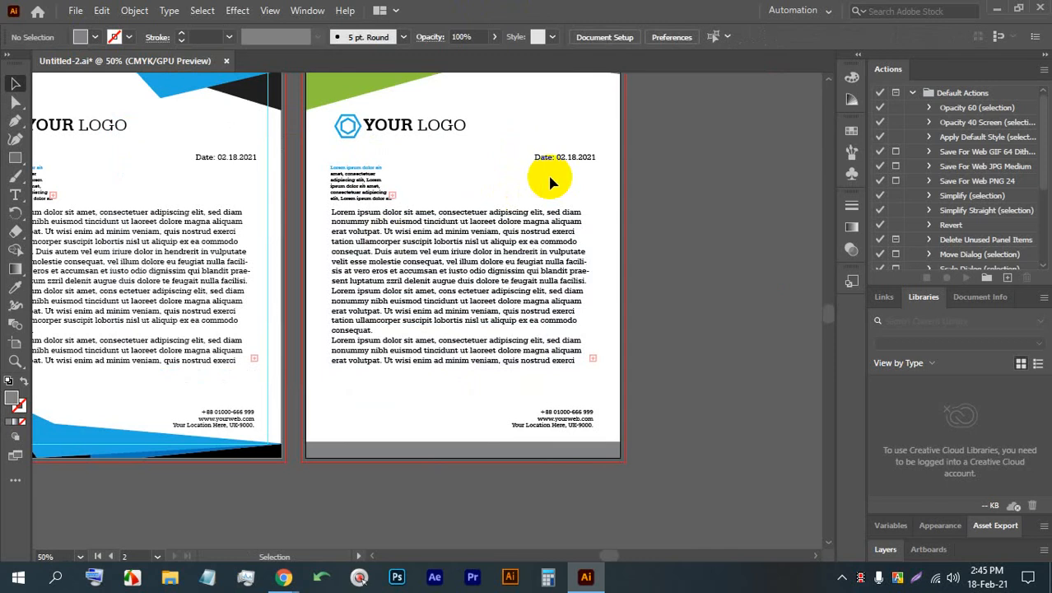
pyautogui.scroll(-1, 498, 218)
pyautogui.moveTo(521, 240); pyautogui.dragTo(394, 252)
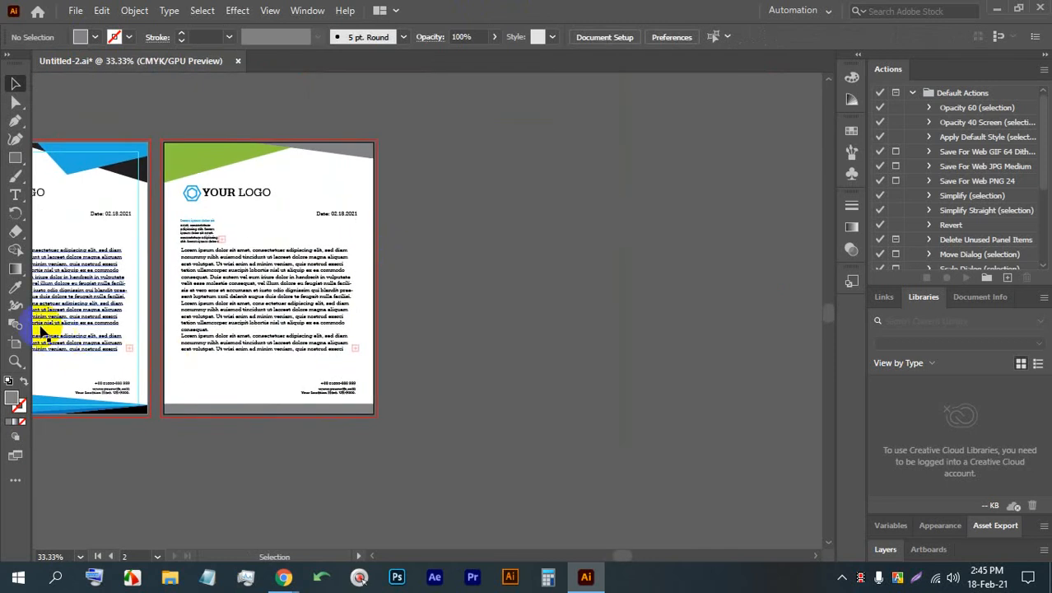
pyautogui.click(15, 344)
pyautogui.moveTo(240, 278); pyautogui.dragTo(487, 278)
pyautogui.scroll(1, 576, 272)
pyautogui.hscroll(1, 601, 276)
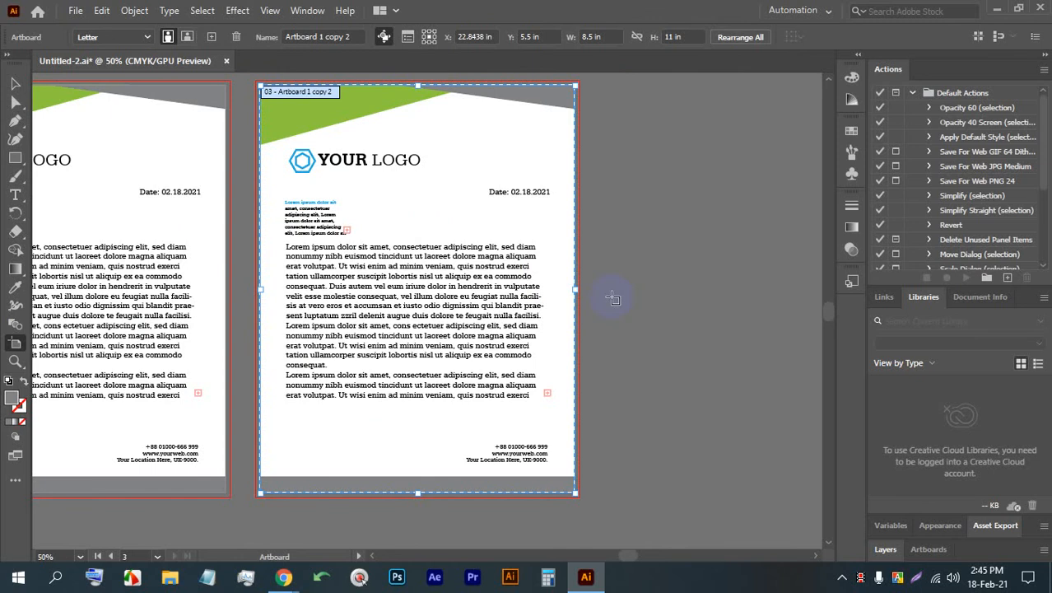
pyautogui.click(15, 84)
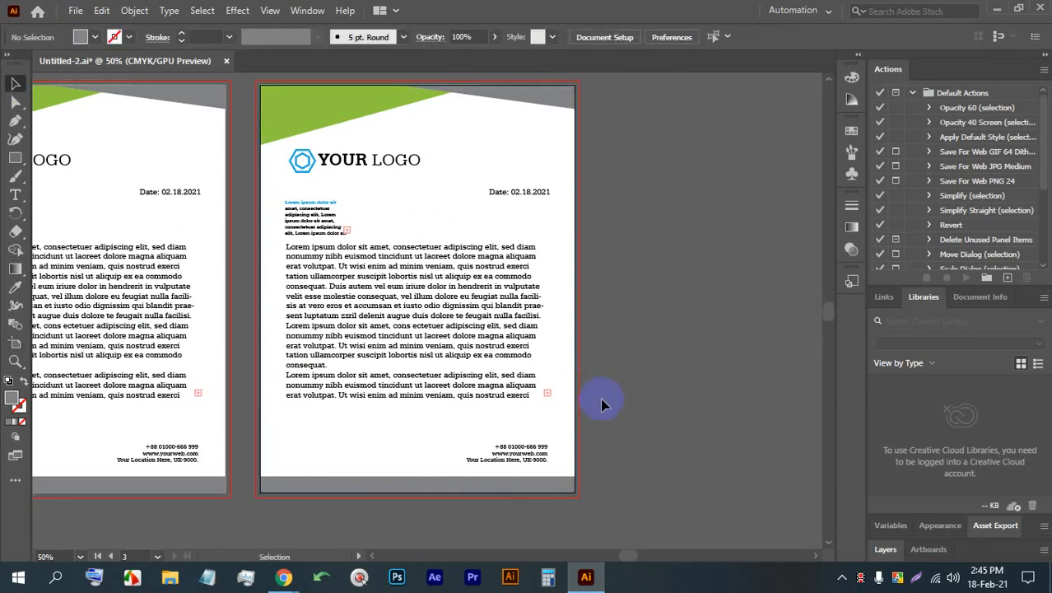
# - Delete the green and gray decorative shapes from the third artboard
pyautogui.click(456, 491)
pyautogui.click(493, 129)
pyautogui.scroll(4, 343, 77)
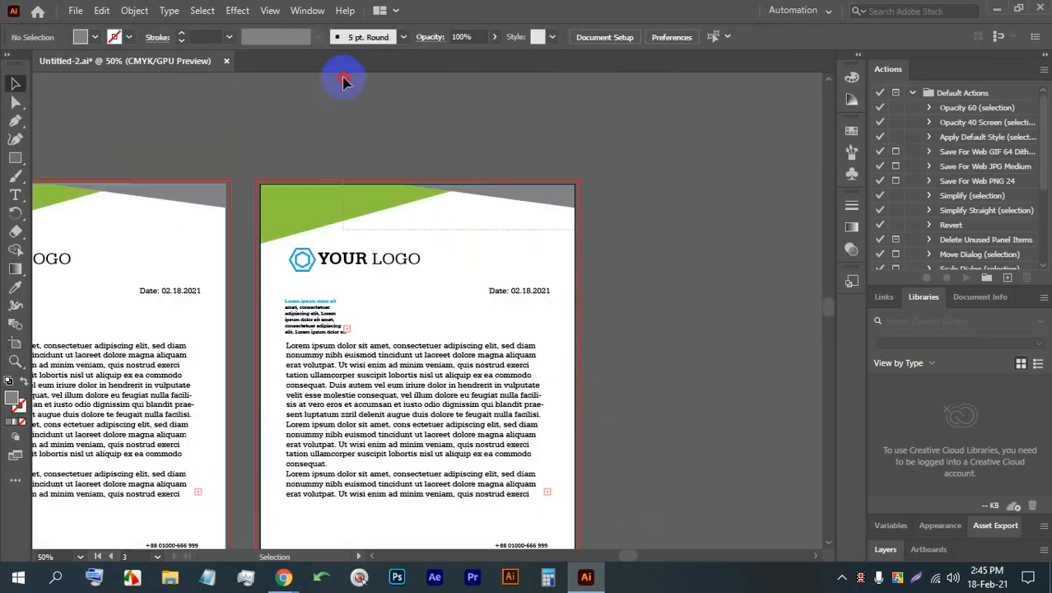
pyautogui.press('Delete')
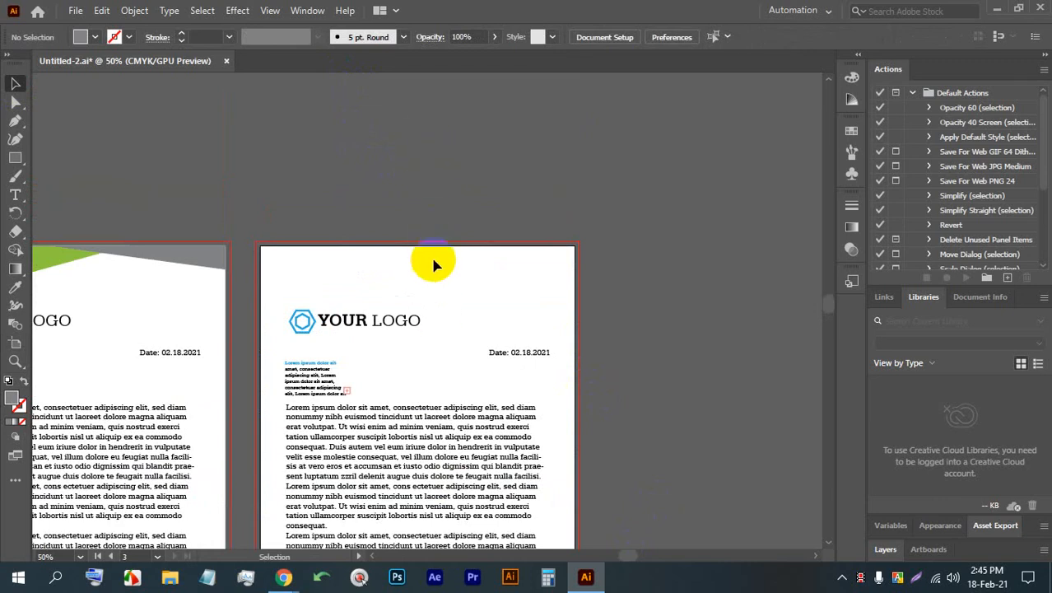
# - Delete the logo, date, text blocks and contact details from the third artboard to leave it blank
pyautogui.hotkey('ctrl', '1')
pyautogui.scroll(-1, 499, 321)
pyautogui.moveTo(682, 412); pyautogui.dragTo(145, 328)
pyautogui.scroll(-1, 387, 189)
pyautogui.click(461, 206)
pyautogui.scroll(-1, 461, 189)
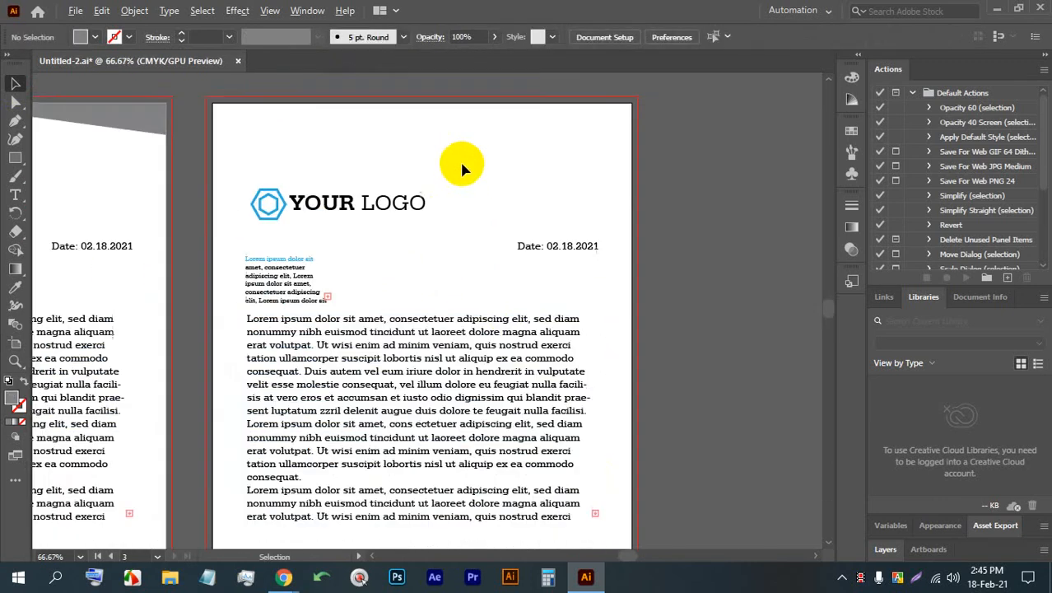
pyautogui.scroll(-3, 486, 206)
pyautogui.scroll(-1, 603, 408)
pyautogui.moveTo(651, 490); pyautogui.dragTo(330, 169)
pyautogui.press('Delete')
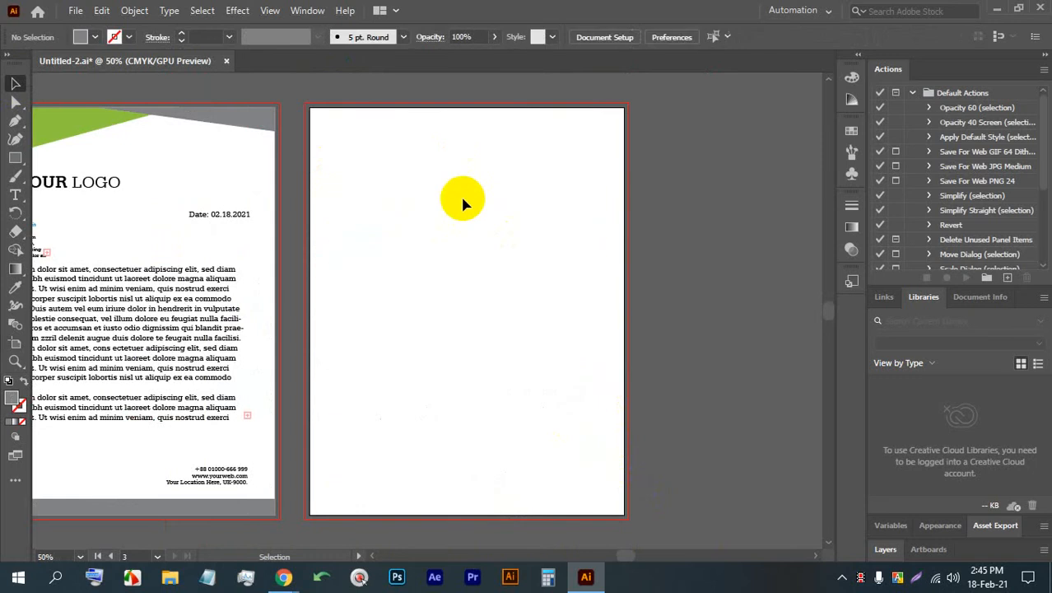
# - Draw a full-width rectangular band a little below the upper edge of the blank third artboard and fill it with light orange
pyautogui.scroll(1, 557, 157)
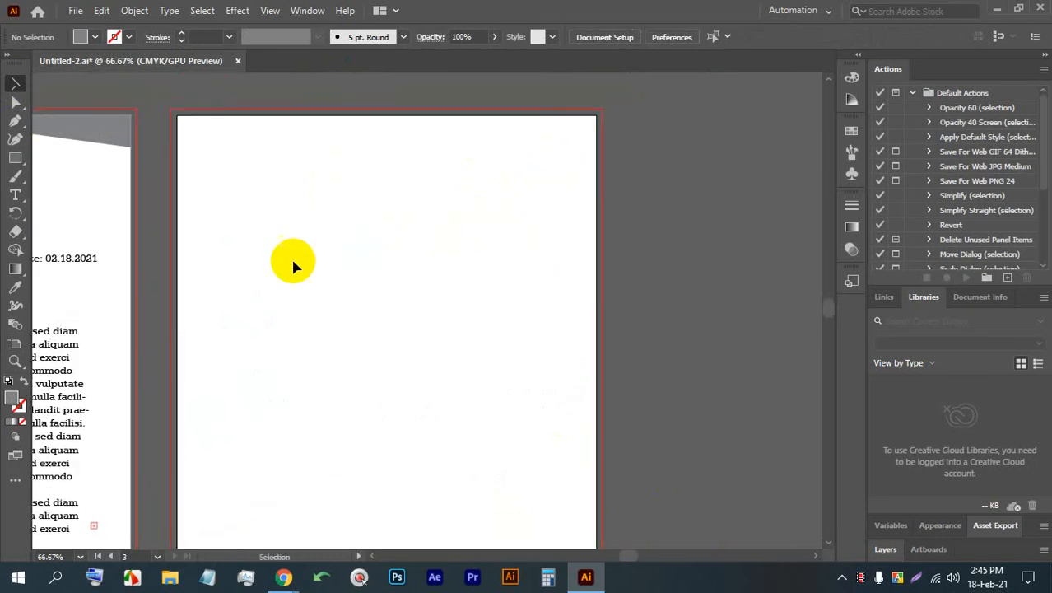
pyautogui.click(15, 157)
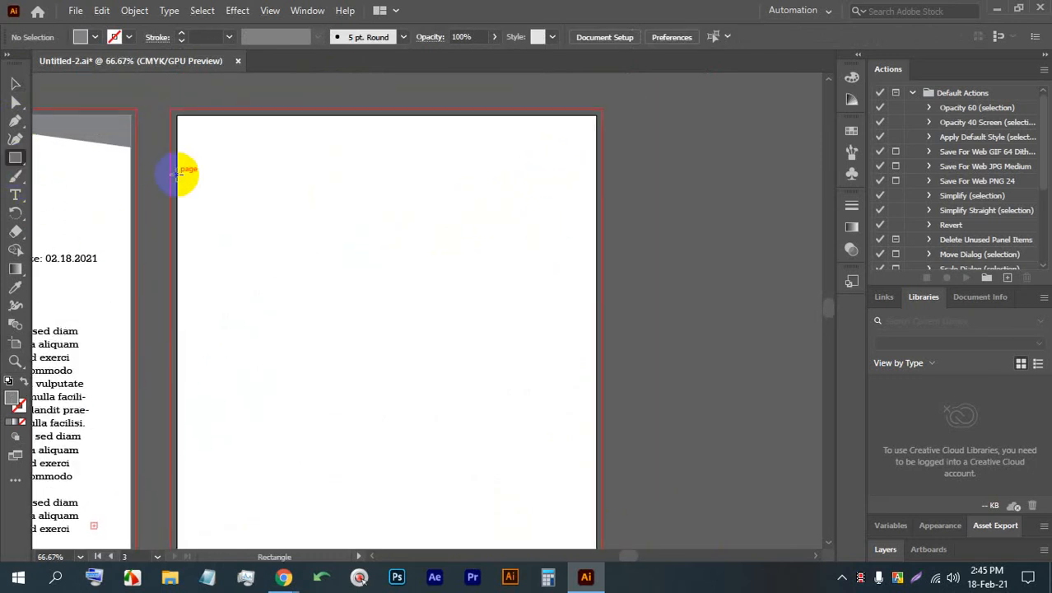
pyautogui.moveTo(175, 173); pyautogui.dragTo(595, 229)
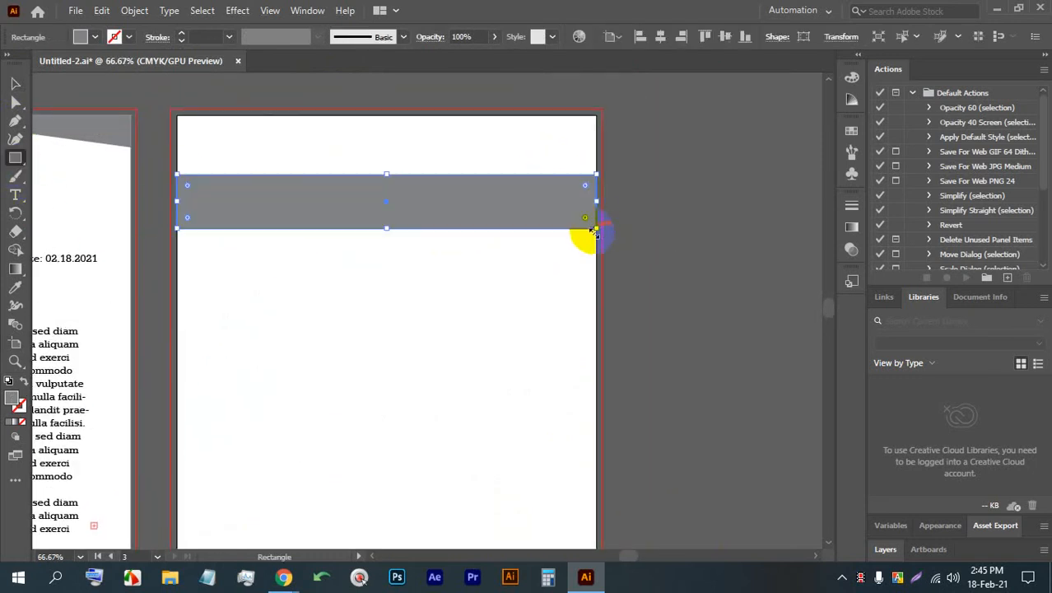
pyautogui.click(95, 37)
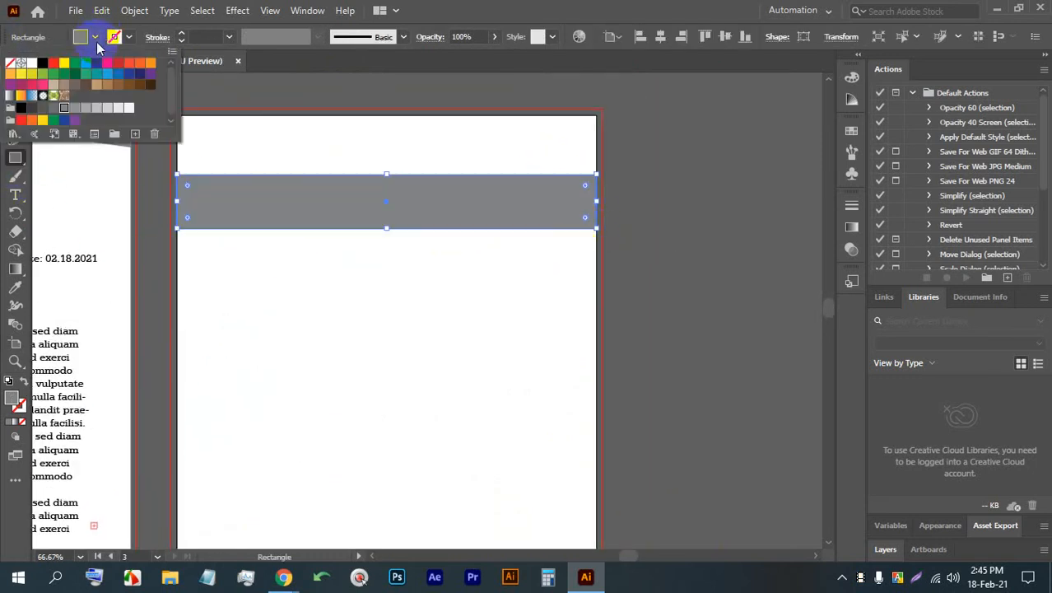
pyautogui.click(30, 77)
pyautogui.click(22, 75)
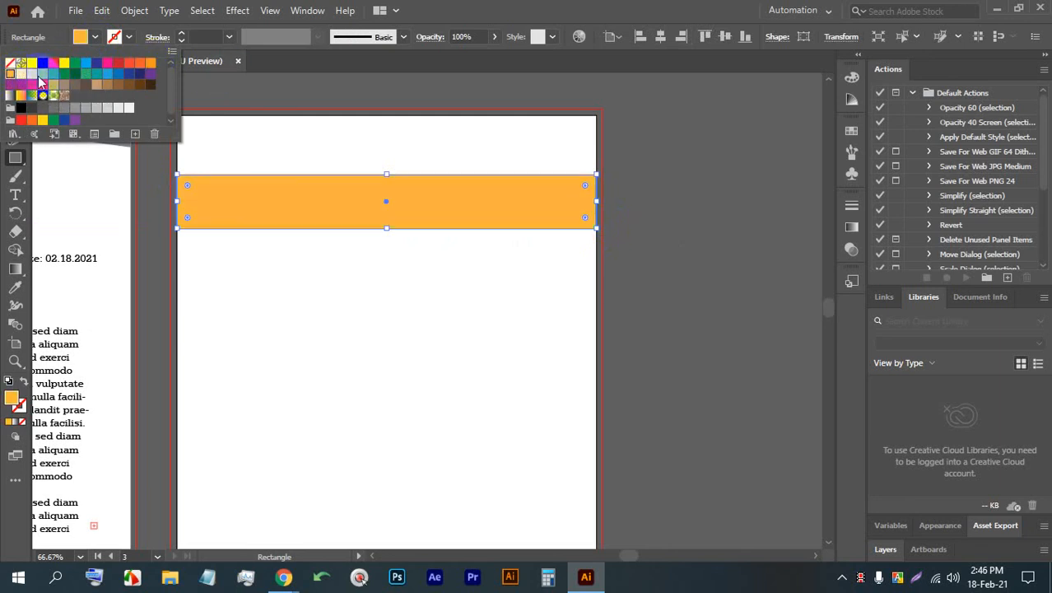
# - Recolor the full-width band on the third artboard to pale yellow F7E174
pyautogui.click(44, 122)
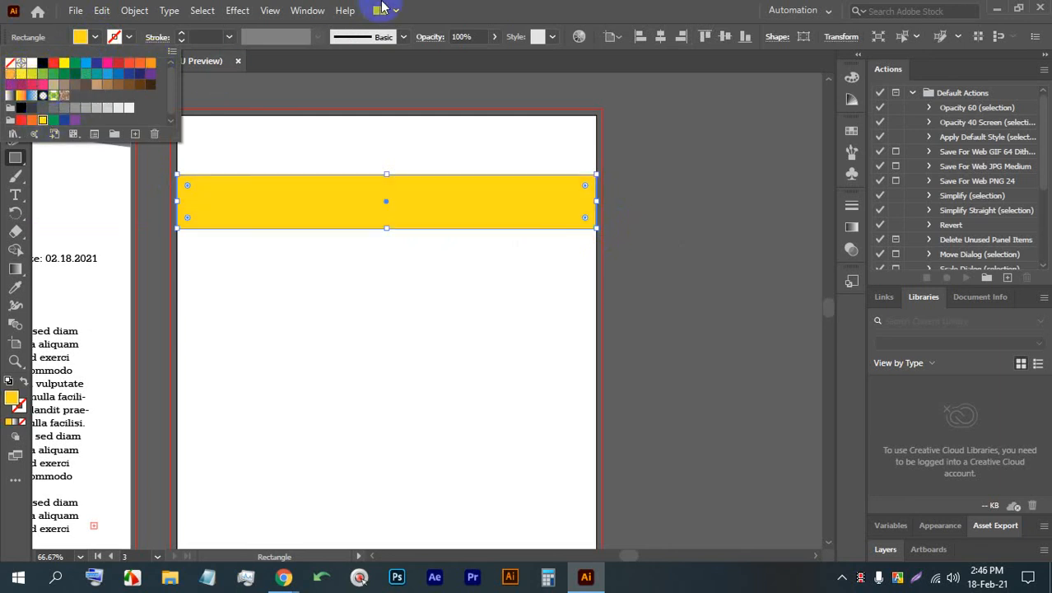
pyautogui.click(11, 398)
pyautogui.click(429, 190)
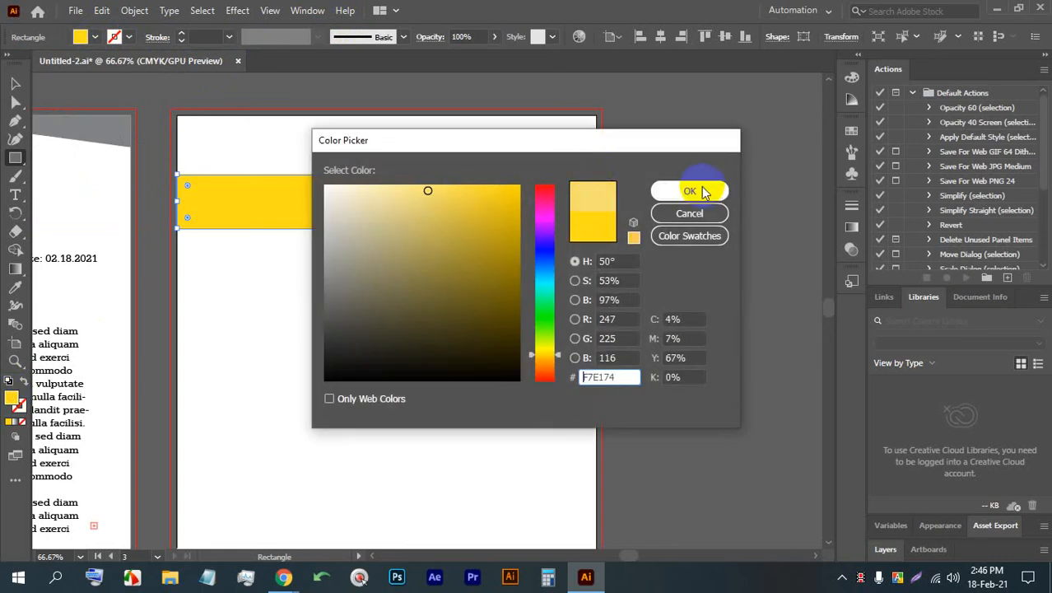
pyautogui.click(690, 190)
pyautogui.click(15, 84)
pyautogui.click(297, 288)
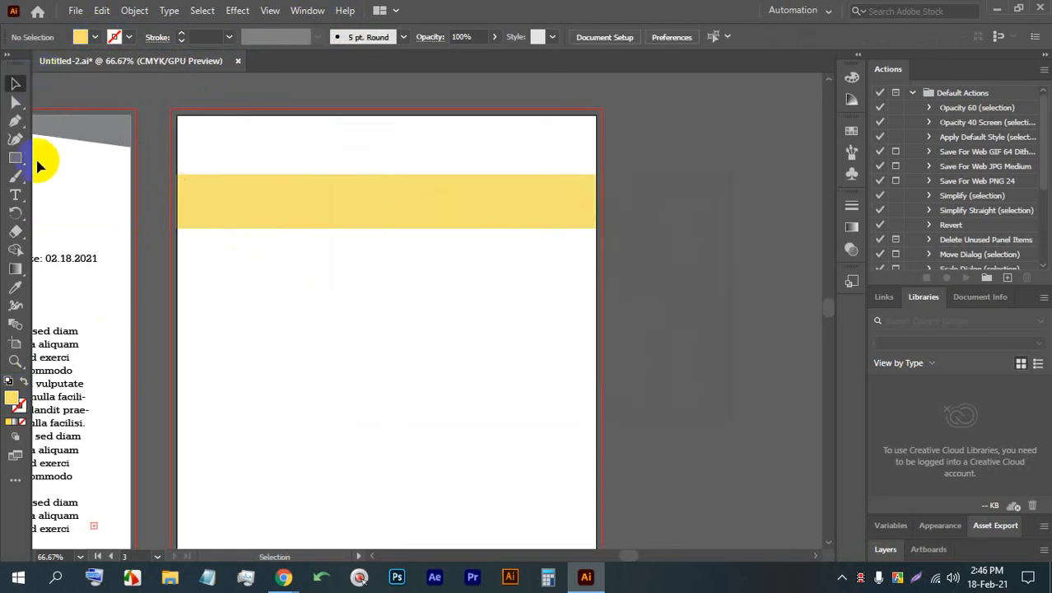
# - Draw a tall vertical rectangle from the artboard's upper edge down across the yellow band and nudge it toward the left edge
pyautogui.click(15, 157)
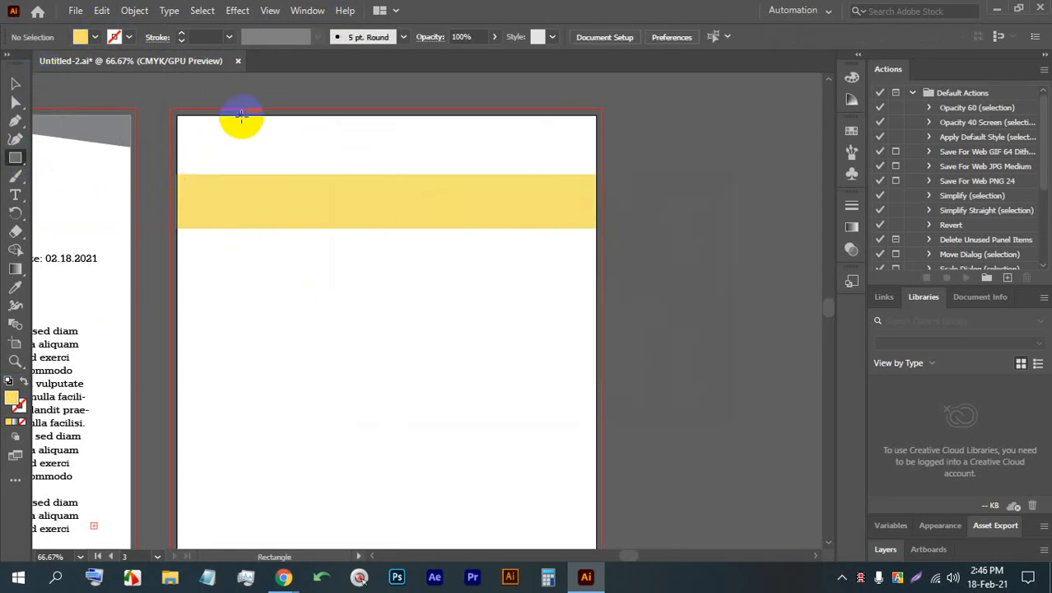
pyautogui.moveTo(241, 113); pyautogui.dragTo(321, 290)
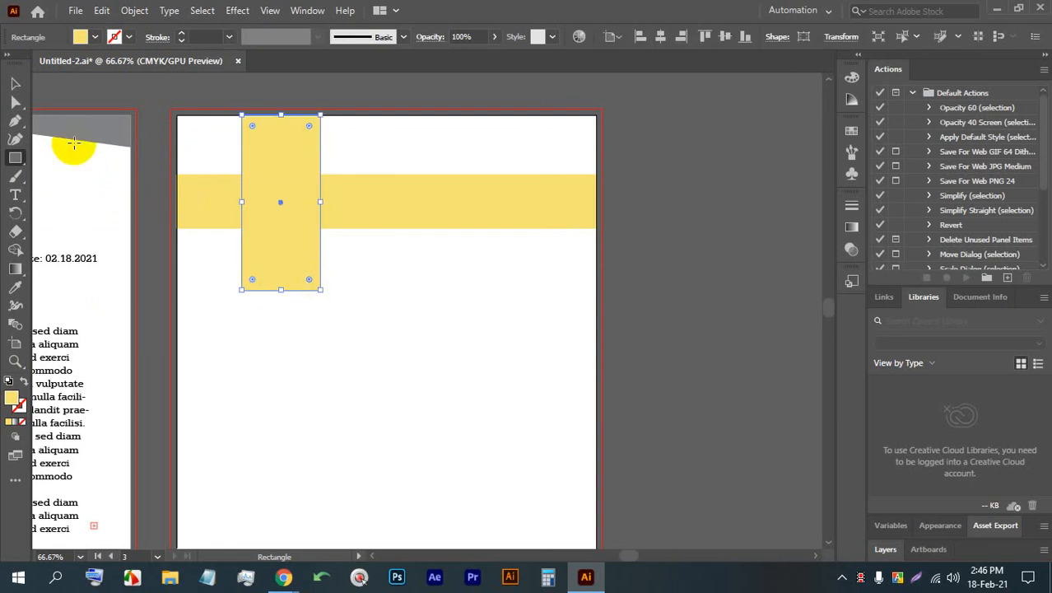
pyautogui.click(15, 83)
pyautogui.hotkey('shift', 'Left')
pyautogui.hotkey('shift', 'Left')
pyautogui.hotkey('shift', 'Left')
pyautogui.hotkey('shift', 'Left')
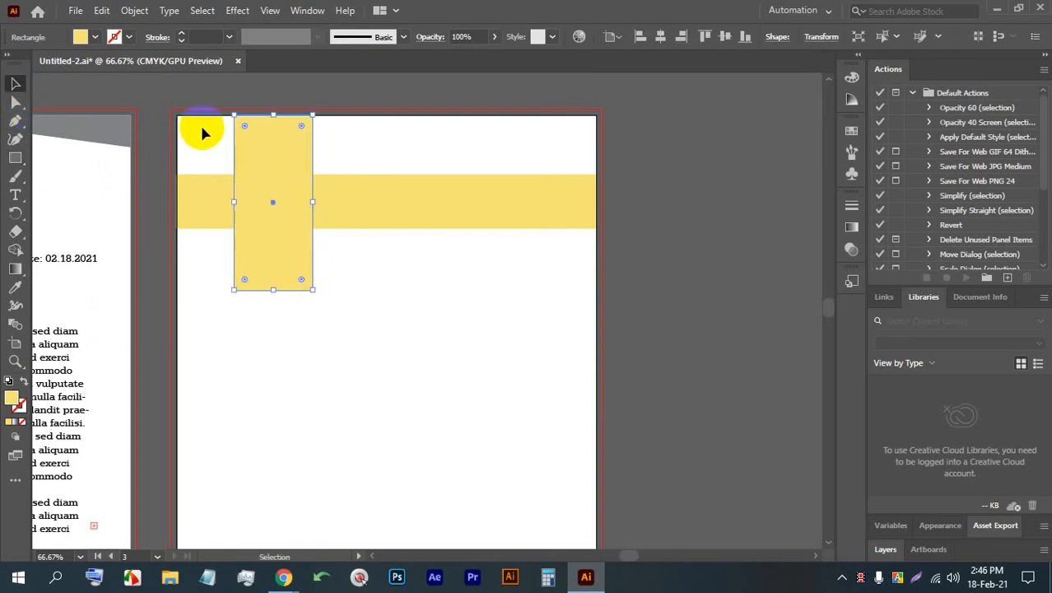
# - Fill the vertical rectangle with near-black 212121
pyautogui.click(95, 37)
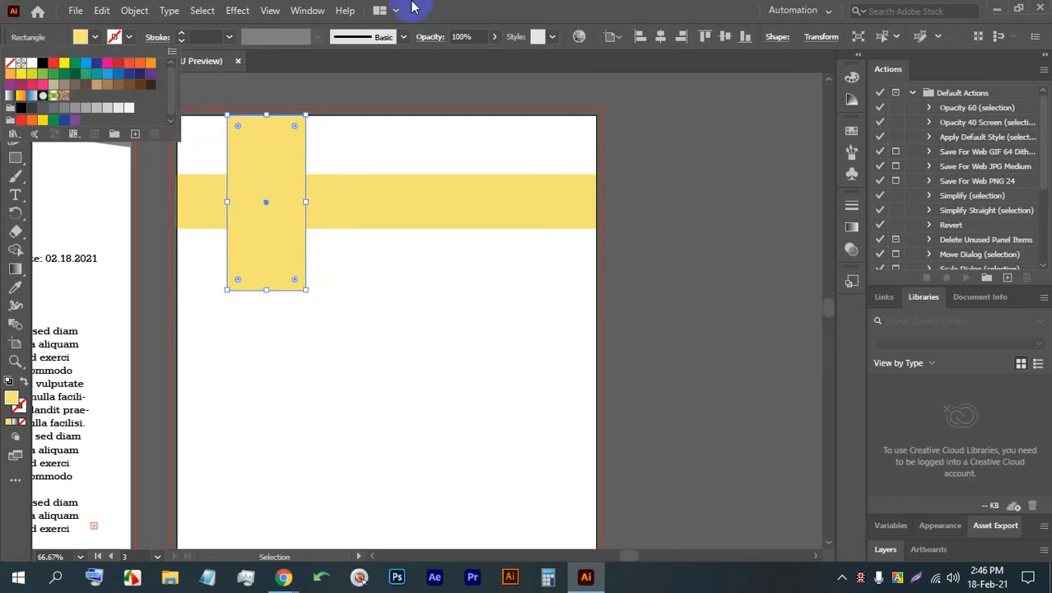
pyautogui.click(446, 7)
pyautogui.doubleClick(10, 398)
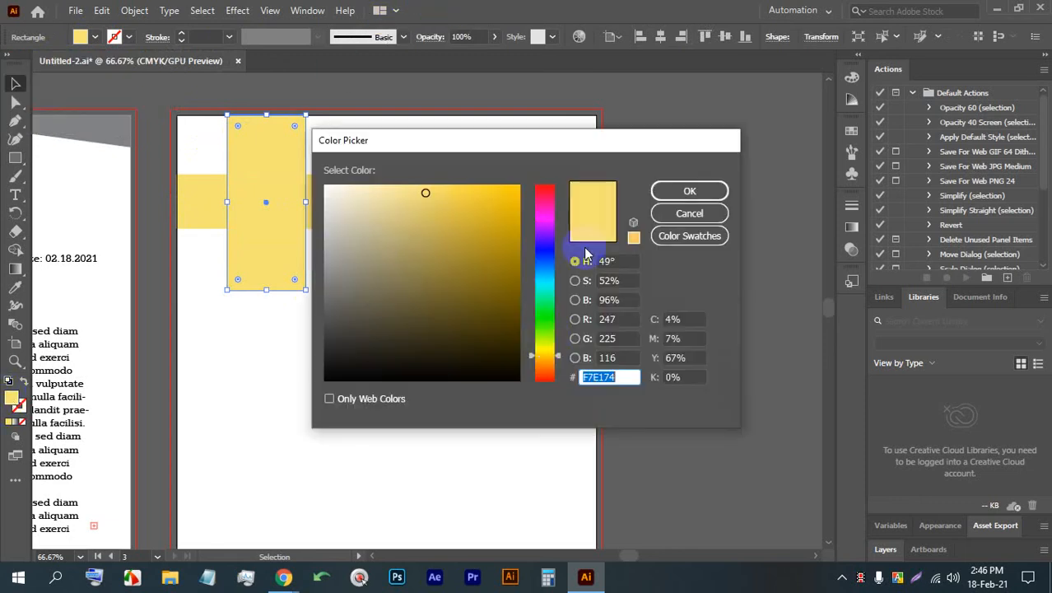
pyautogui.click(691, 190)
pyautogui.click(443, 317)
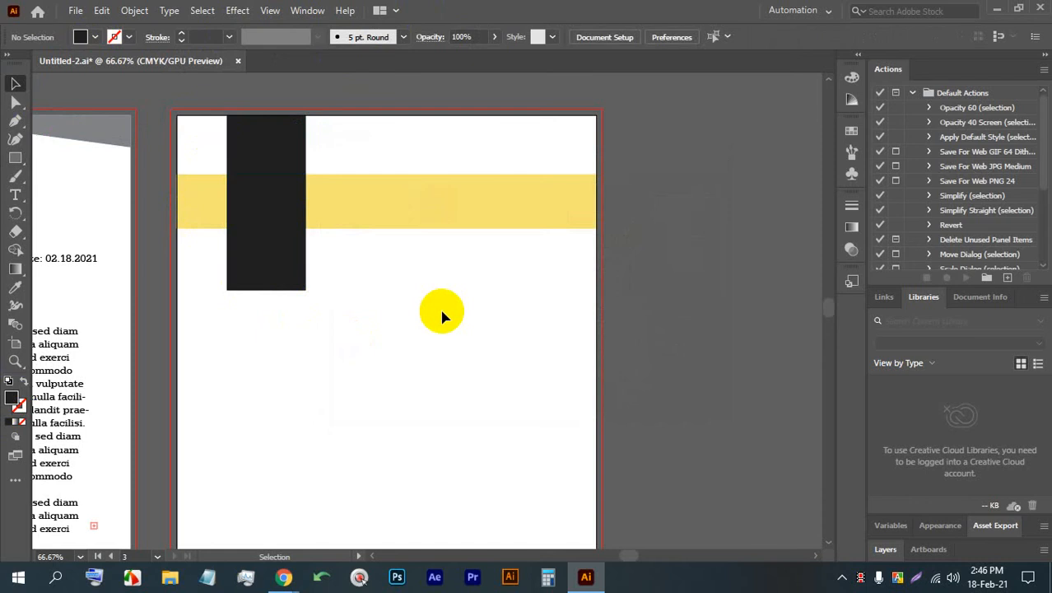
# - Add a line of placeholder point text over the dark rectangle and enlarge it to about 65 pt
pyautogui.scroll(2, 225, 237)
pyautogui.moveTo(300, 249); pyautogui.dragTo(324, 279)
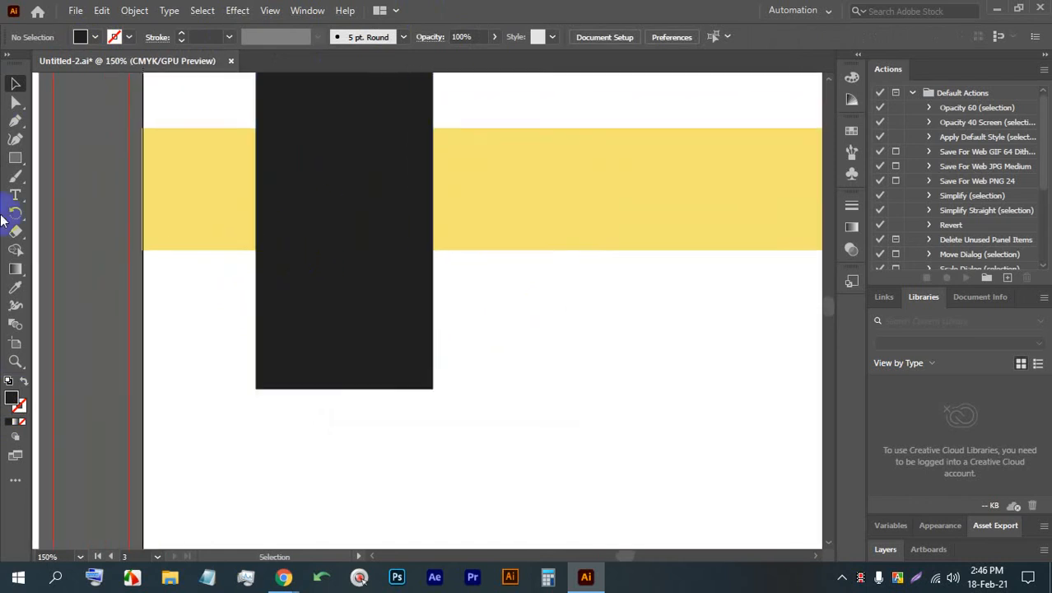
pyautogui.click(18, 195)
pyautogui.click(323, 171)
pyautogui.click(15, 84)
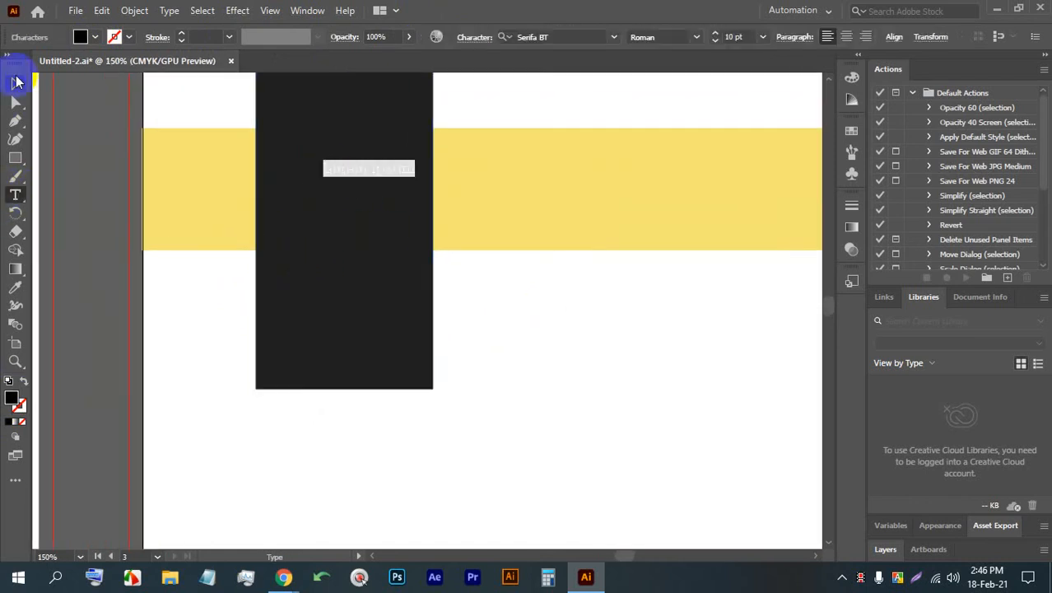
pyautogui.moveTo(367, 179); pyautogui.dragTo(367, 266)
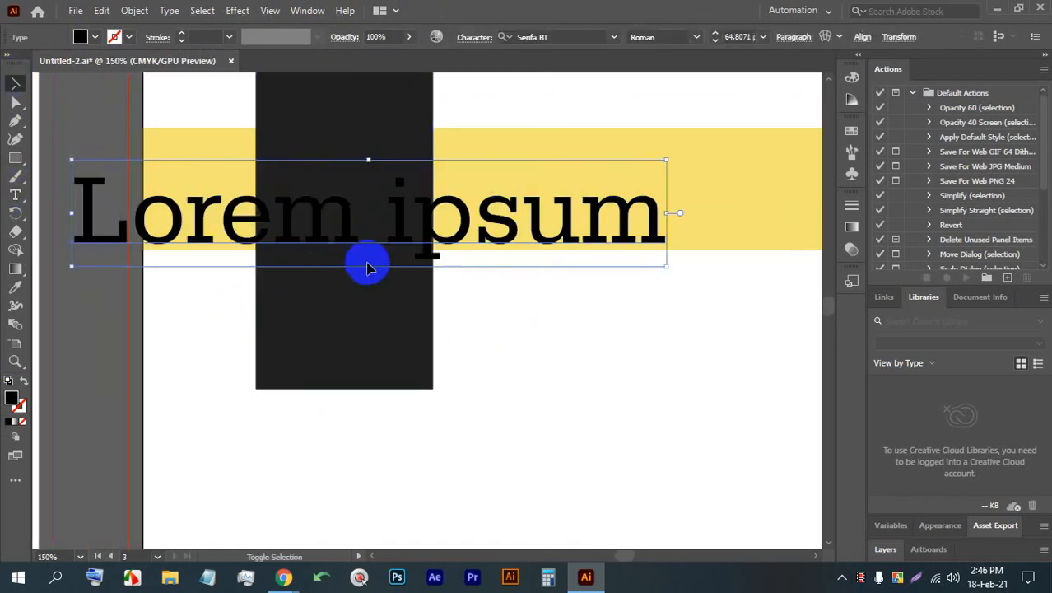
# - Color the placeholder text with the band's yellow using the Eyedropper and replace the wording with W
pyautogui.doubleClick(356, 215)
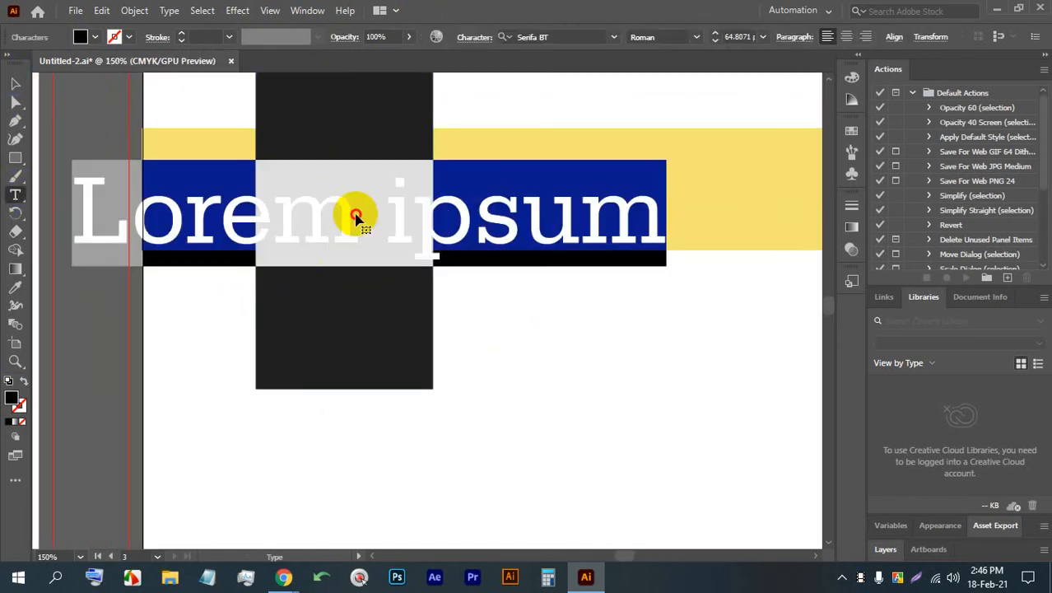
pyautogui.click(14, 290)
pyautogui.click(702, 154)
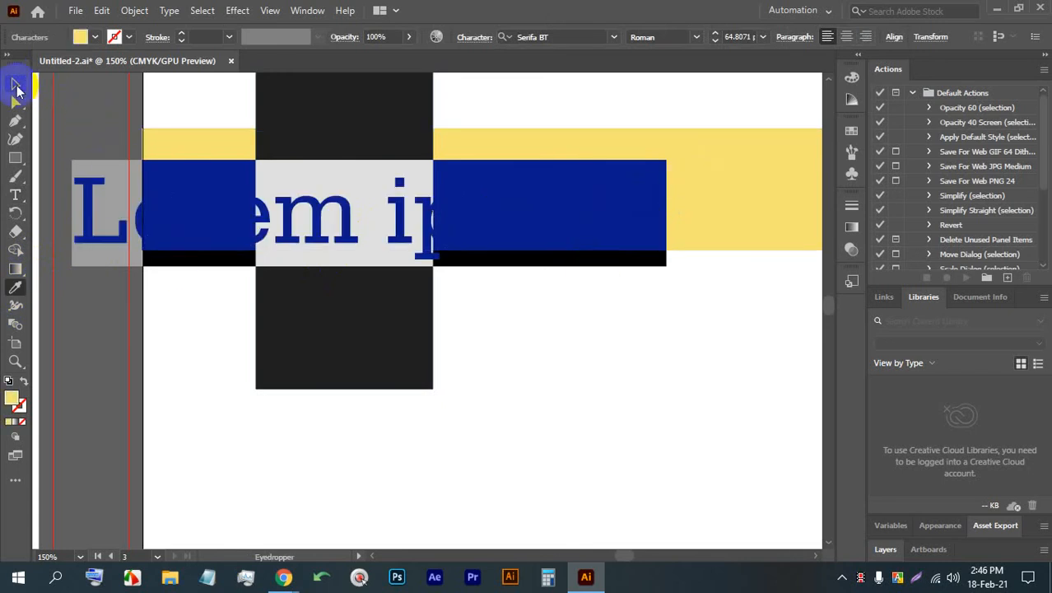
pyautogui.click(16, 85)
pyautogui.doubleClick(336, 213)
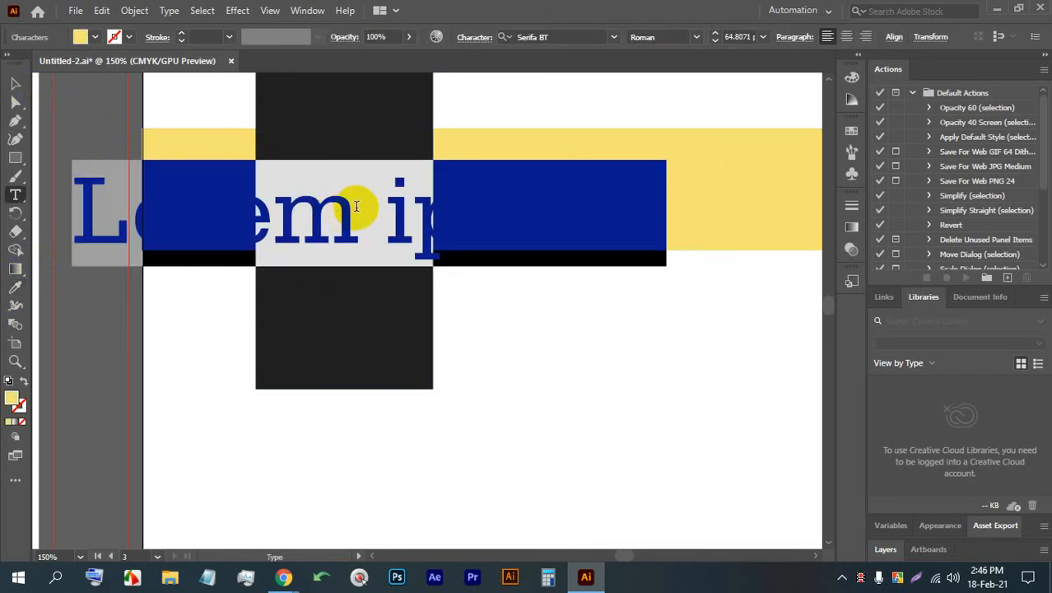
pyautogui.write('W')
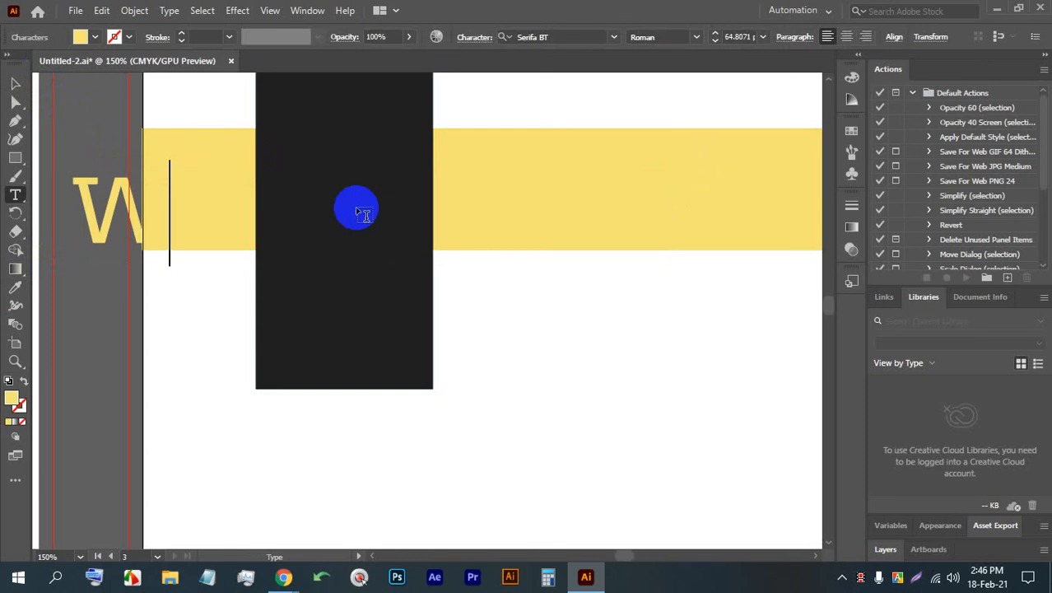
pyautogui.click(16, 87)
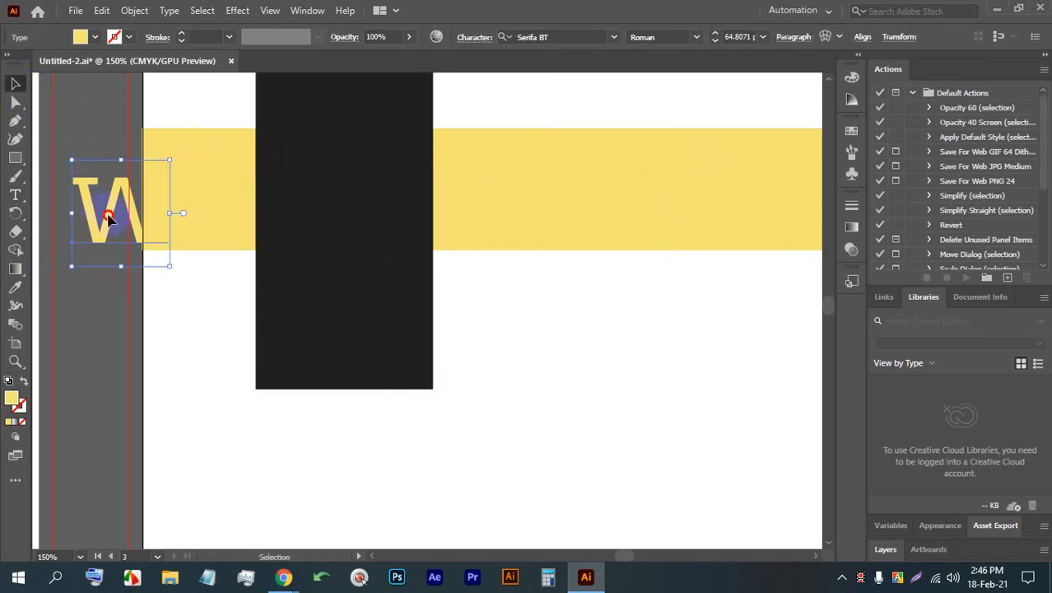
# - Move the yellow W onto the dark rectangle, level with the band, and enlarge it to about 69 pt
pyautogui.moveTo(108, 216); pyautogui.dragTo(341, 182)
pyautogui.hotkey('ctrl', '+')
pyautogui.moveTo(447, 303); pyautogui.dragTo(468, 323)
pyautogui.moveTo(353, 234); pyautogui.dragTo(388, 228)
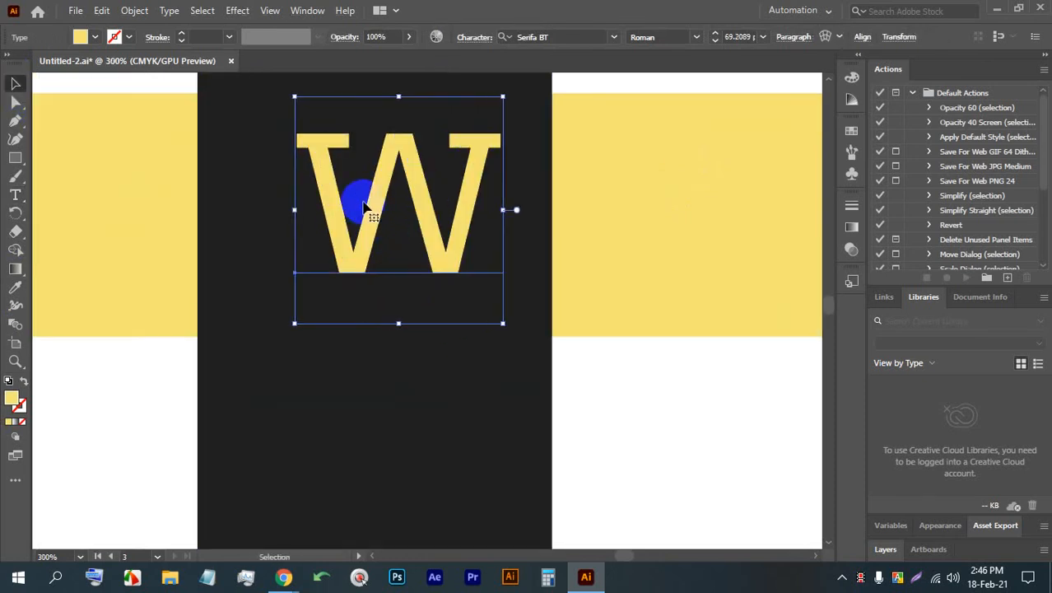
pyautogui.click(379, 204)
# - Add a new text line reading LOGO below the W on the dark rectangle
pyautogui.scroll(-3, 242, 170)
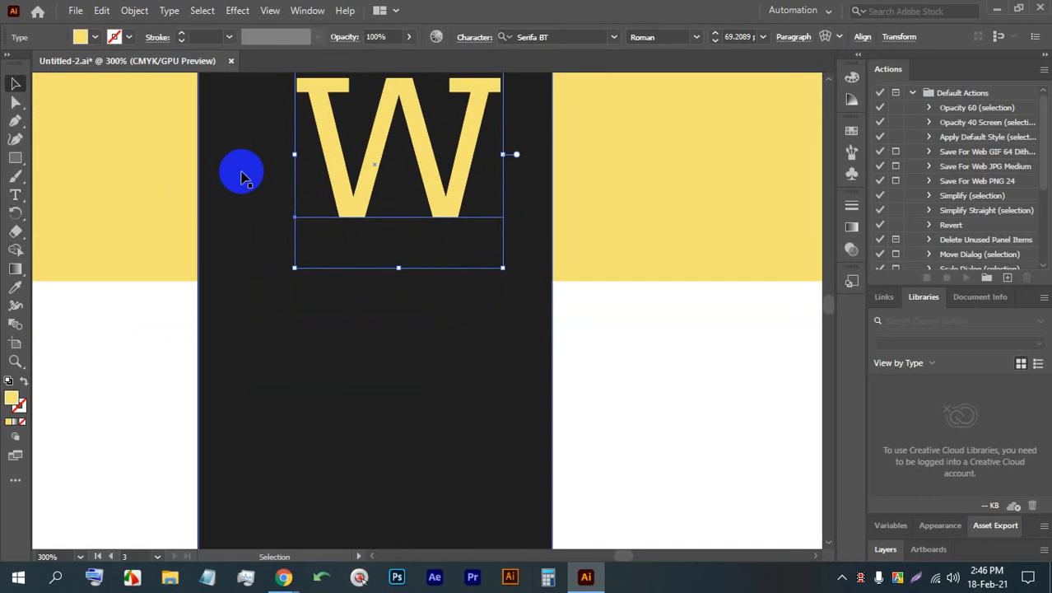
pyautogui.click(15, 194)
pyautogui.click(341, 325)
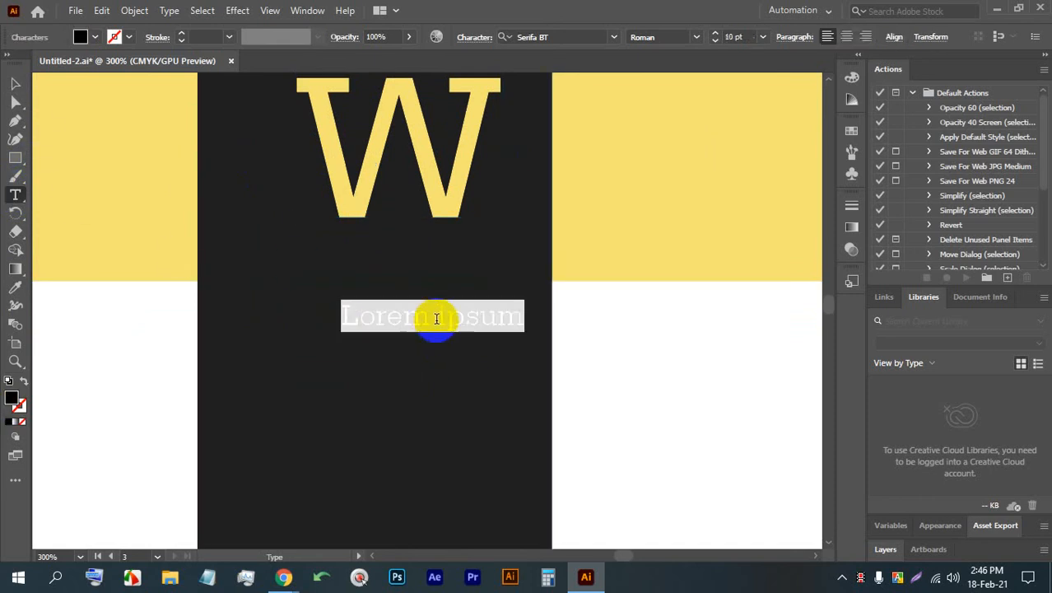
pyautogui.write('l')
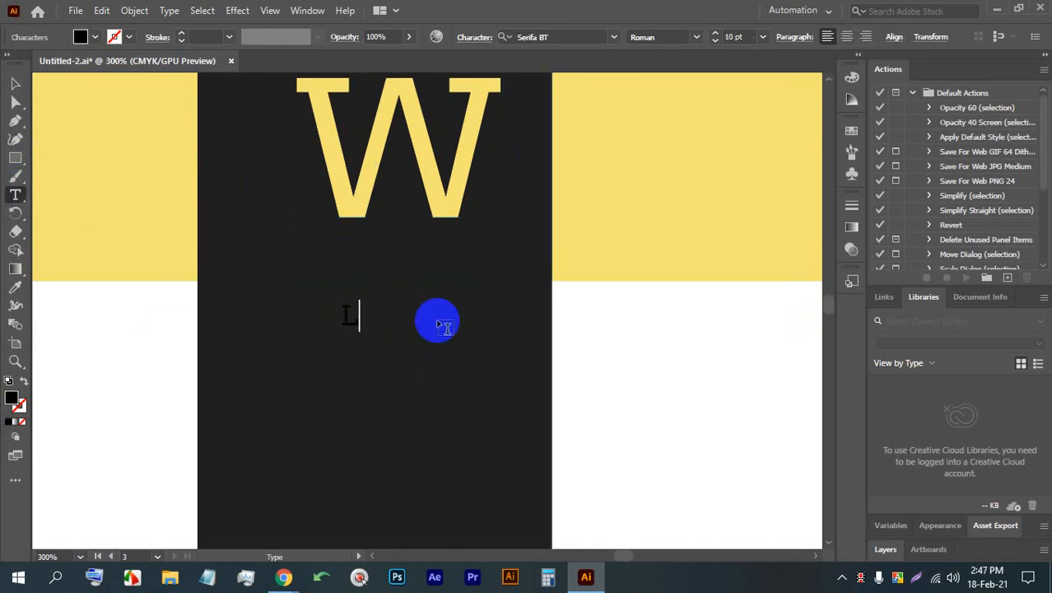
pyautogui.write('OGO')
pyautogui.click(15, 83)
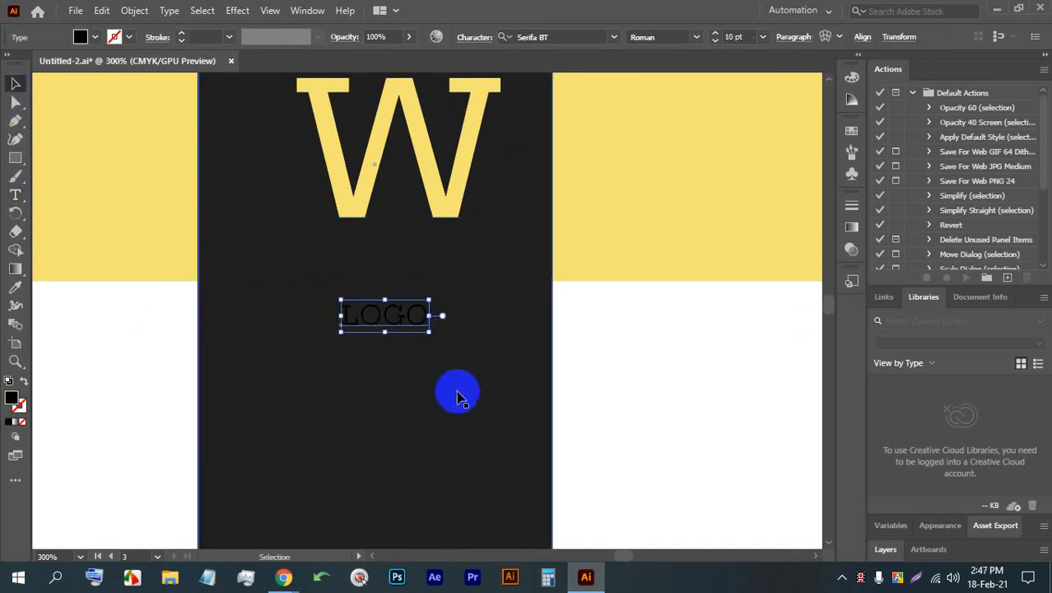
# - Make the LOGO text white, enlarge it to about 27 pt and place it directly beneath the W
pyautogui.click(95, 37)
pyautogui.click(32, 64)
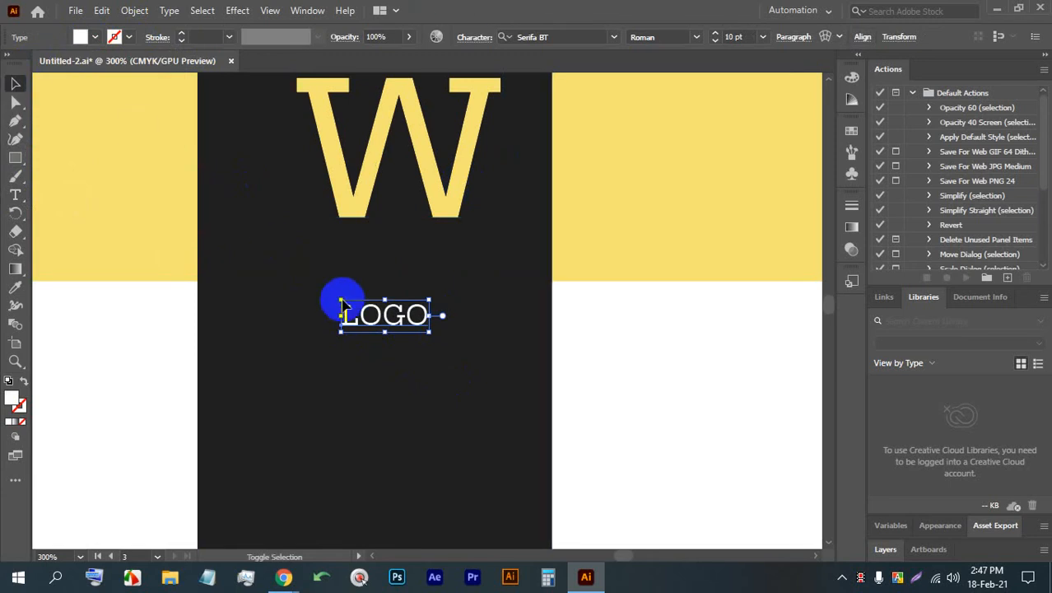
pyautogui.moveTo(389, 332); pyautogui.dragTo(392, 297)
pyautogui.moveTo(391, 297); pyautogui.dragTo(398, 288)
pyautogui.scroll(-2, 398, 284)
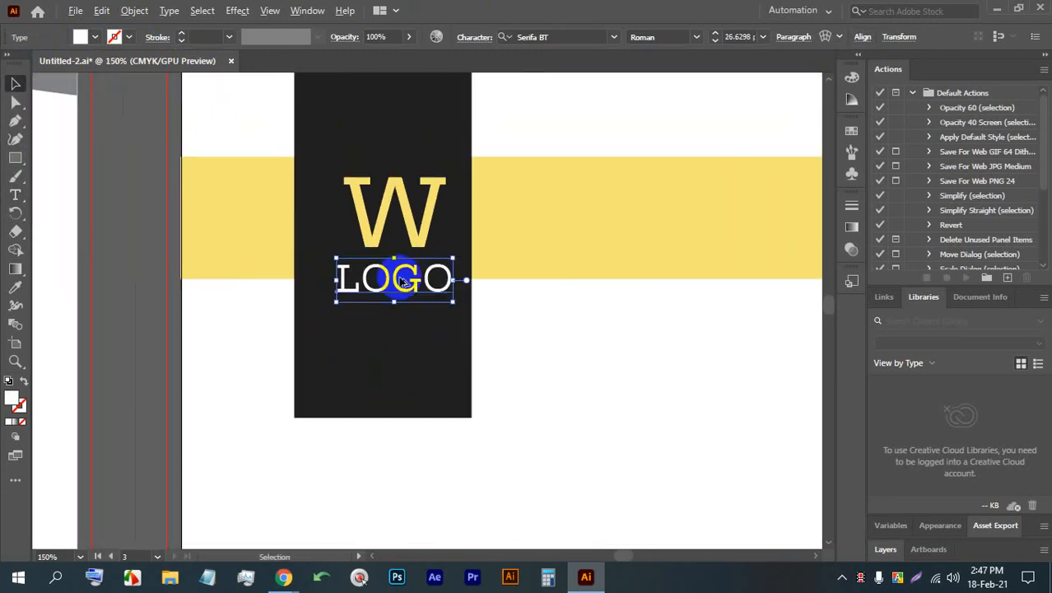
pyautogui.click(540, 384)
# - Shorten the dark rectangle from below so it ends just under the LOGO text, and save the document
pyautogui.click(333, 367)
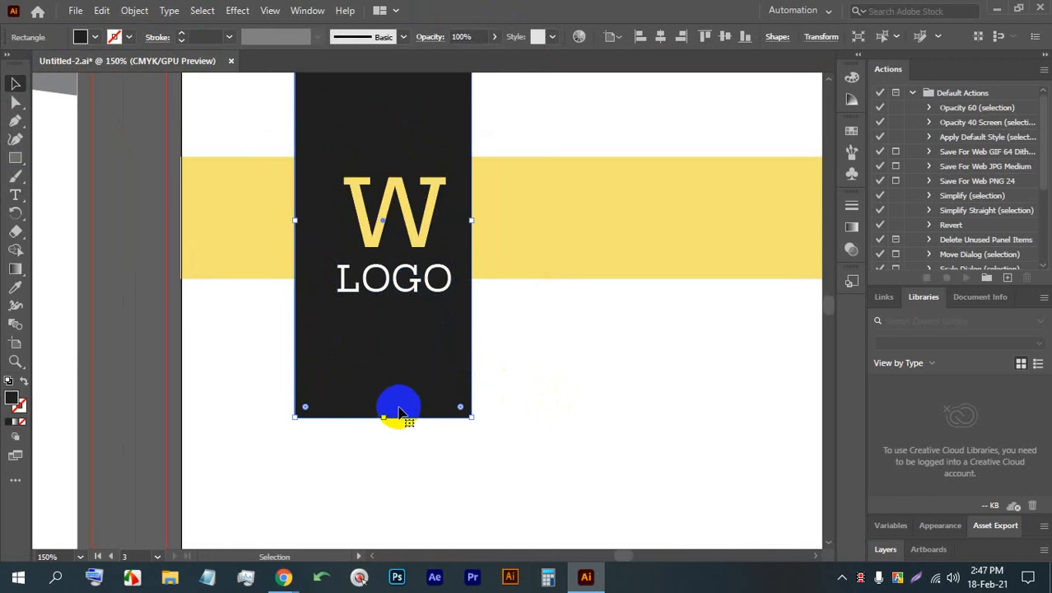
pyautogui.moveTo(382, 415); pyautogui.dragTo(375, 319)
pyautogui.click(485, 328)
pyautogui.hotkey('ctrl', 's')
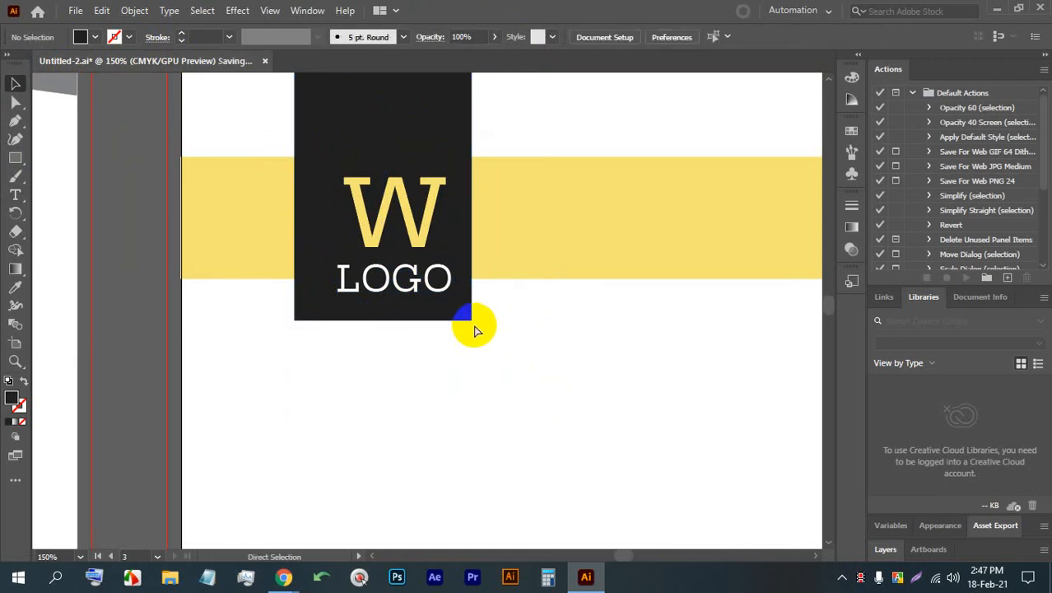
# - Align the dark rectangle, the W and the LOGO text to a common horizontal center
pyautogui.scroll(-2, 544, 380)
pyautogui.scroll(3, 474, 358)
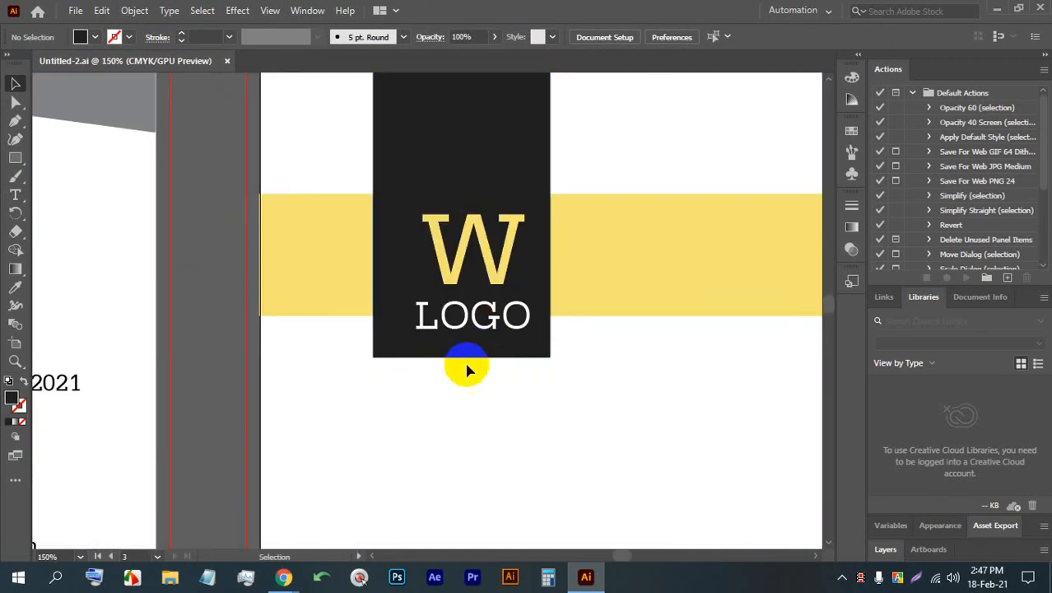
pyautogui.click(630, 270)
pyautogui.click(524, 397)
pyautogui.moveTo(524, 397); pyautogui.dragTo(425, 206)
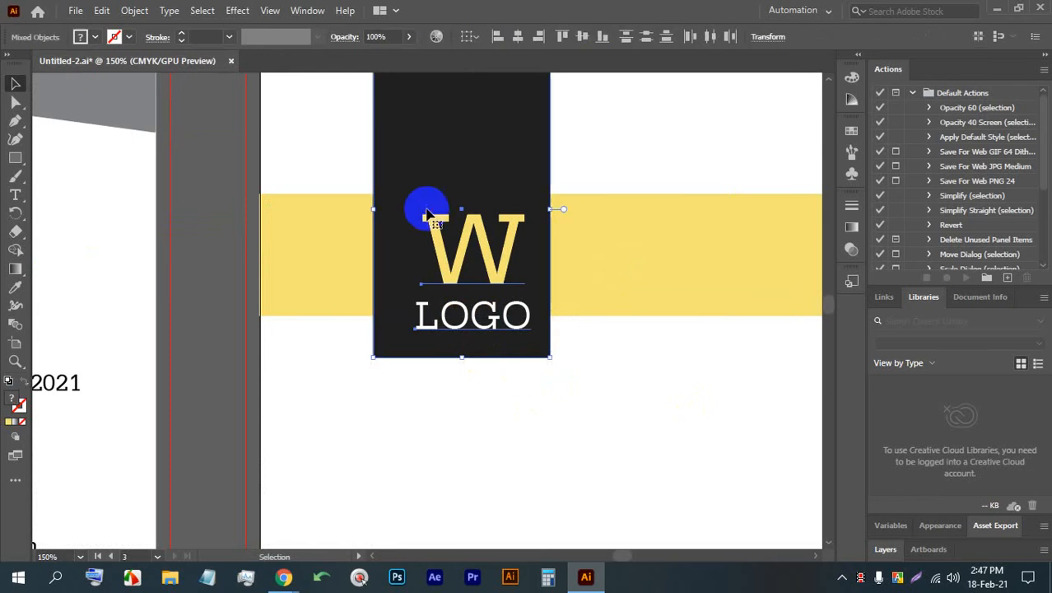
pyautogui.click(518, 36)
pyautogui.click(583, 366)
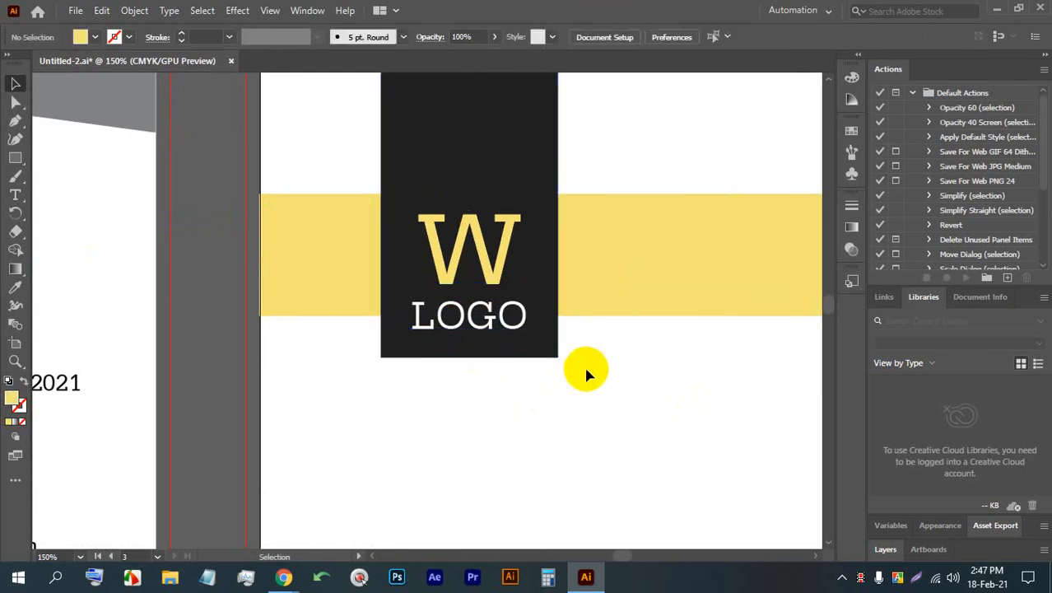
# - Nudge the dark rectangle, W and LOGO text together slightly to the left
pyautogui.moveTo(578, 402); pyautogui.dragTo(404, 272)
pyautogui.press('Left')
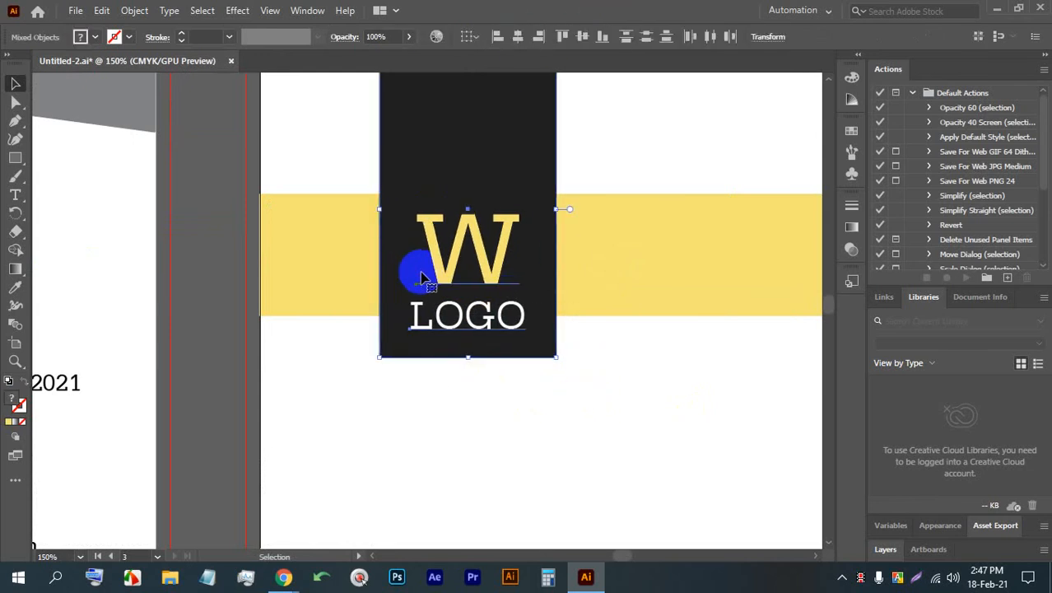
pyautogui.click(620, 405)
pyautogui.scroll(-4, 284, 207)
pyautogui.scroll(3, 325, 233)
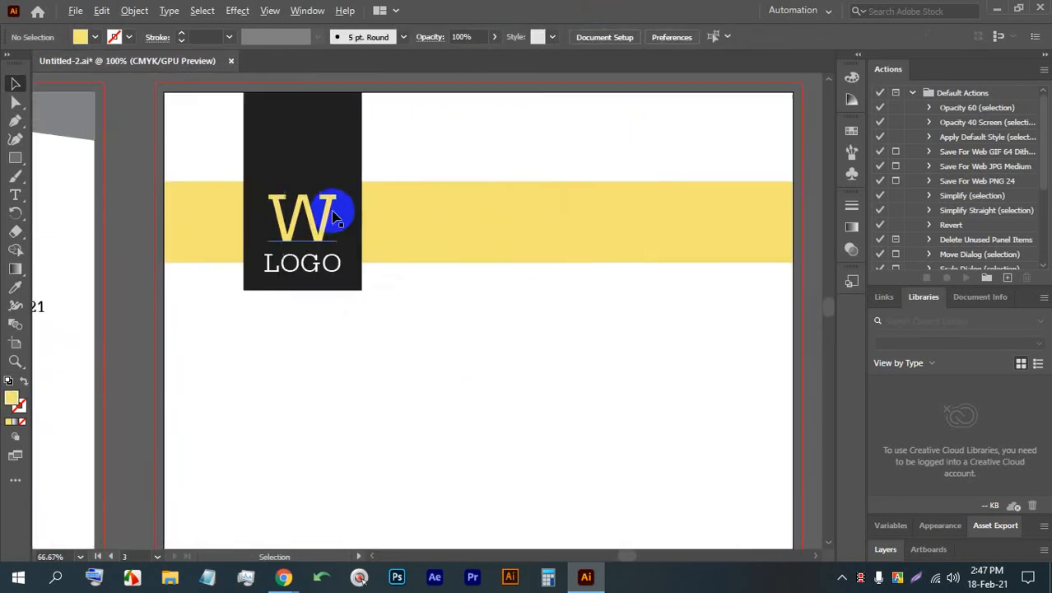
# - Copy the contact details from the green and gray letterhead and place them on the yellow band, right of the logo block
pyautogui.moveTo(526, 265); pyautogui.dragTo(463, 274)
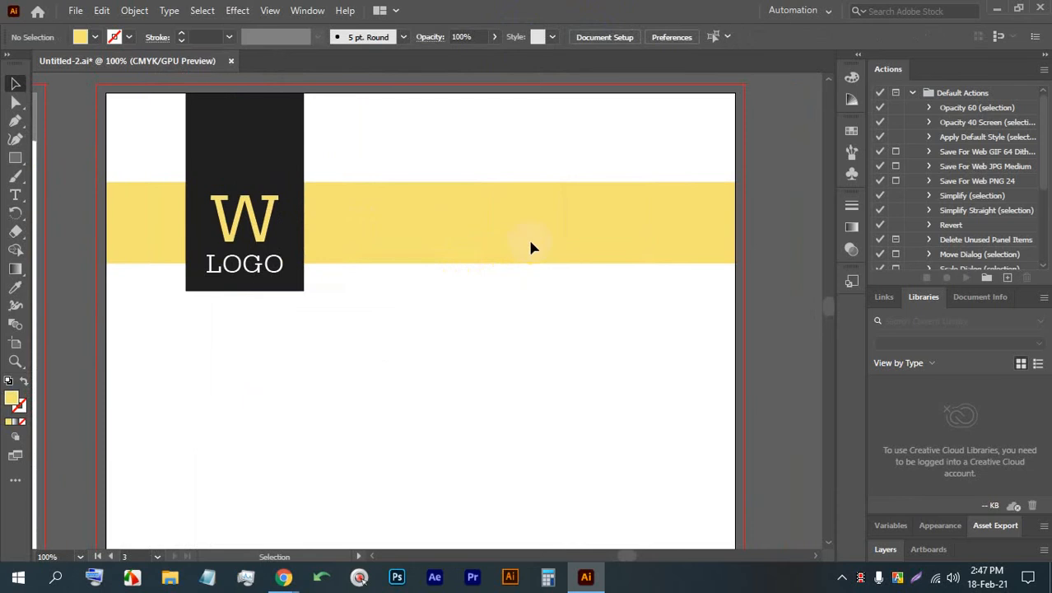
pyautogui.scroll(1, 531, 247)
pyautogui.moveTo(447, 230); pyautogui.dragTo(359, 230)
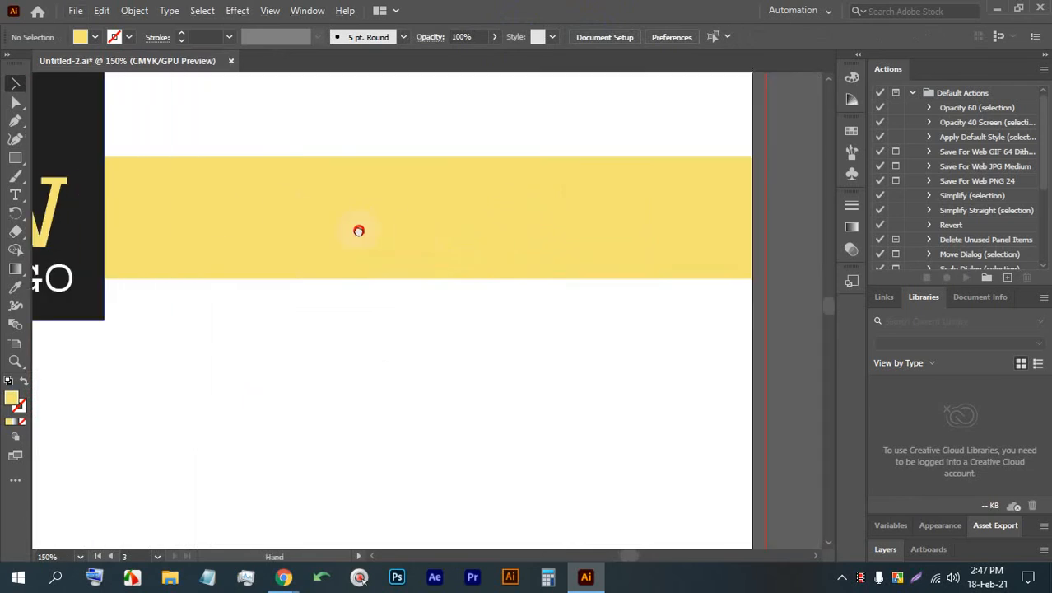
pyautogui.scroll(-4, 606, 254)
pyautogui.moveTo(384, 471); pyautogui.dragTo(607, 190)
pyautogui.hotkey('ctrl', 'z')
pyautogui.scroll(2, 376, 456)
pyautogui.scroll(8, 595, 255)
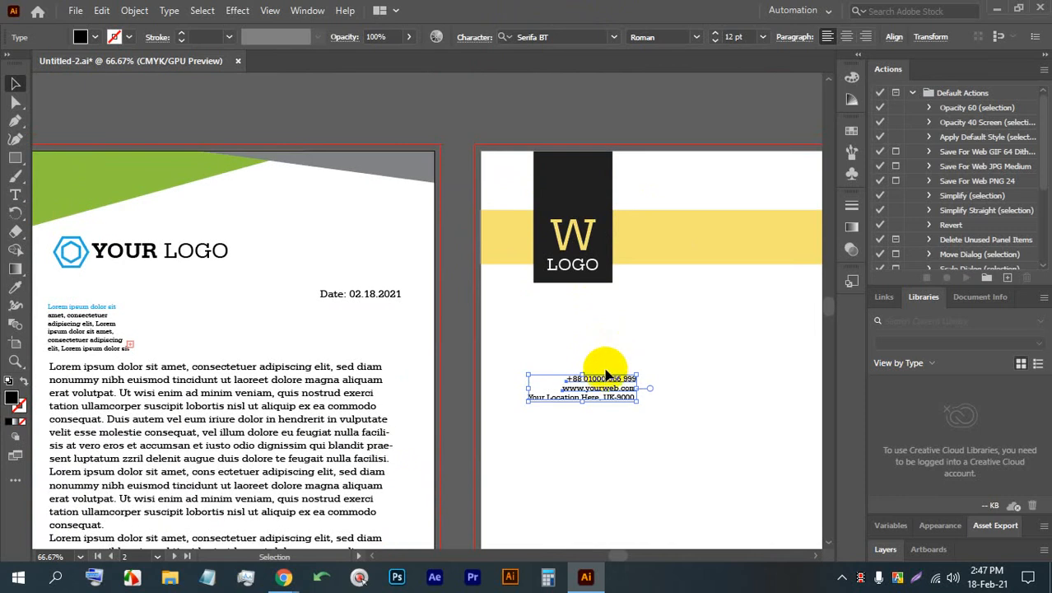
pyautogui.moveTo(610, 384); pyautogui.dragTo(623, 235)
pyautogui.scroll(2, 618, 232)
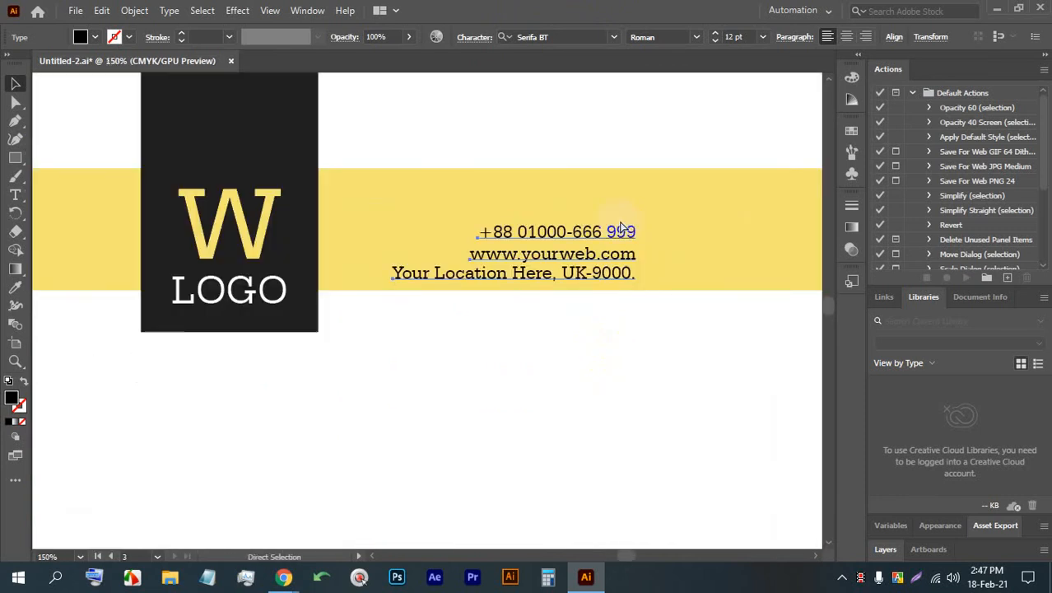
# - Left-align the three contact lines with each other and move them up and right on the yellow band
pyautogui.press('v')
pyautogui.click(894, 36)
pyautogui.click(718, 83)
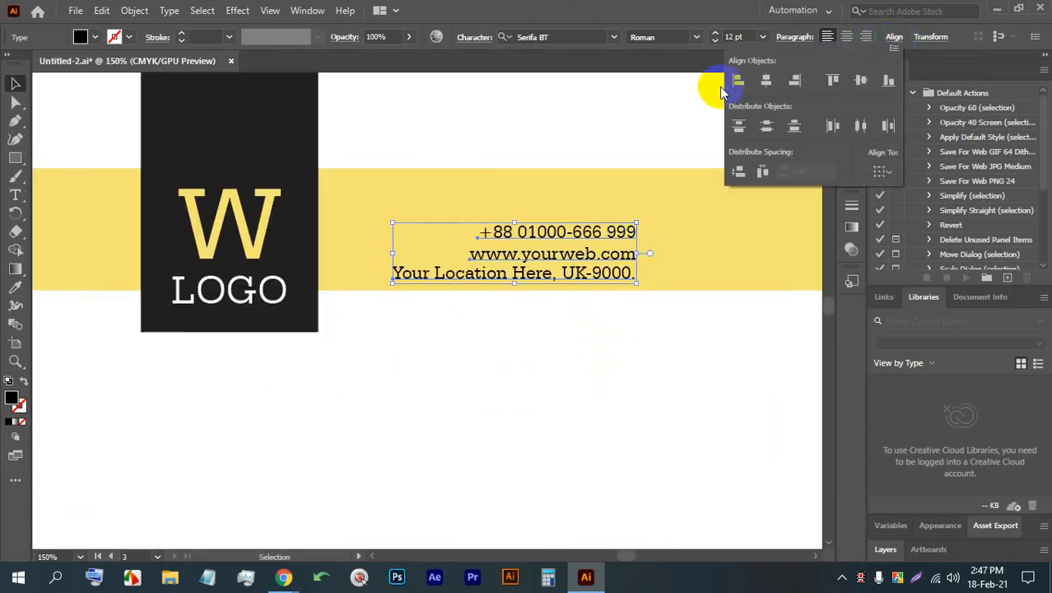
pyautogui.click(450, 232)
pyautogui.moveTo(445, 233); pyautogui.dragTo(471, 207)
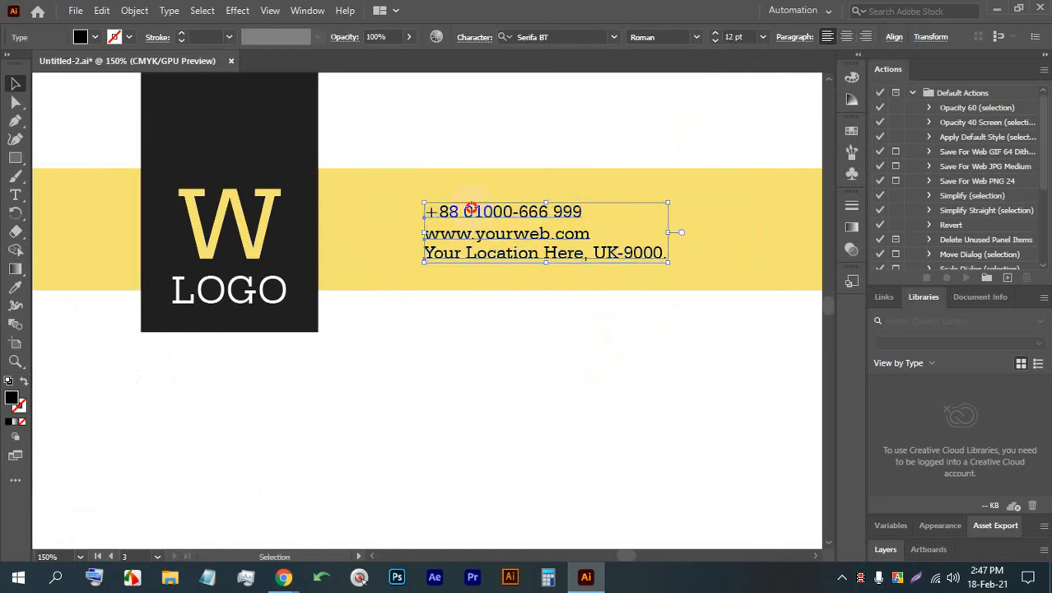
# - Duplicate the three-line contact block horizontally onto the free right end of the yellow band
pyautogui.hscroll(3, 515, 231)
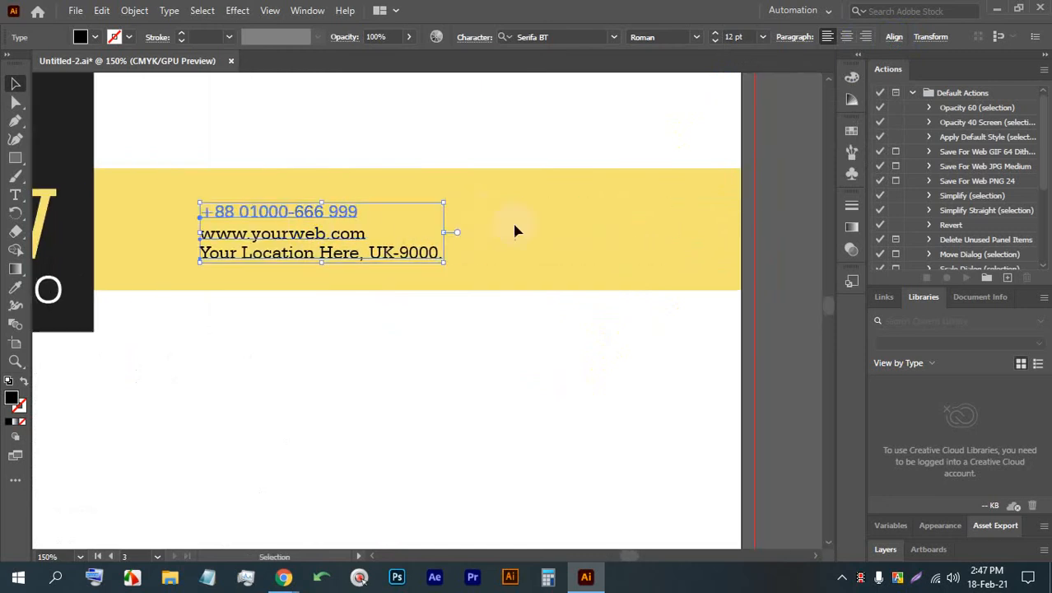
pyautogui.moveTo(504, 224); pyautogui.dragTo(489, 226)
pyautogui.moveTo(390, 295); pyautogui.dragTo(284, 197)
pyautogui.moveTo(270, 215); pyautogui.dragTo(540, 215)
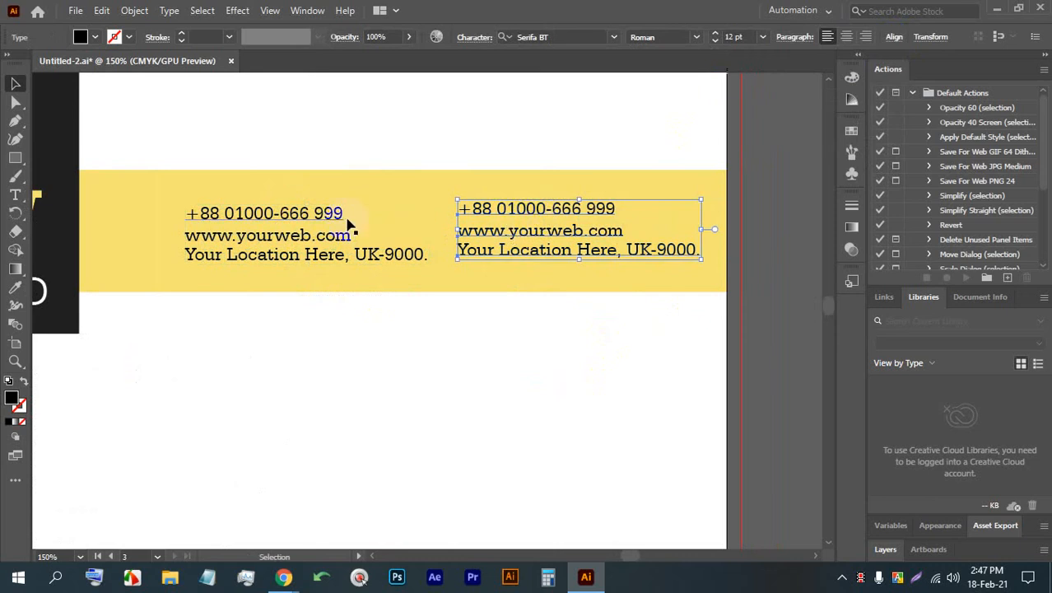
# - Delete the location line from the left contact block and put a copy of the web address line in its place
pyautogui.click(278, 254)
pyautogui.press('Delete')
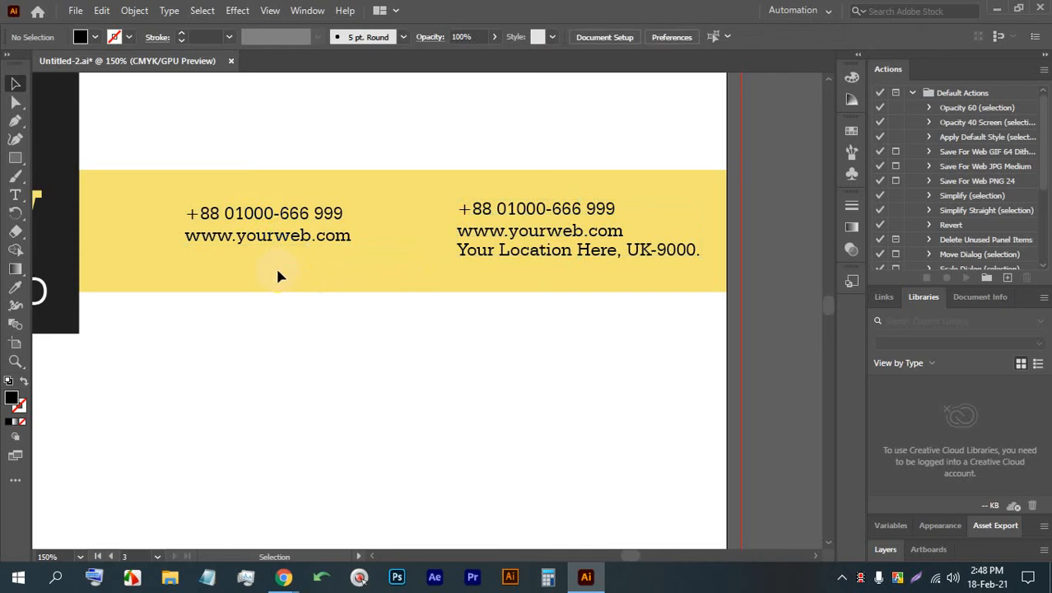
pyautogui.click(271, 241)
pyautogui.keyDown('alt'); pyautogui.moveTo(249, 238); pyautogui.dragTo(249, 258); pyautogui.keyUp('alt')
# - Replace the middle line of the left contact block with text starting with "YOU"
pyautogui.tripleClick(247, 236)
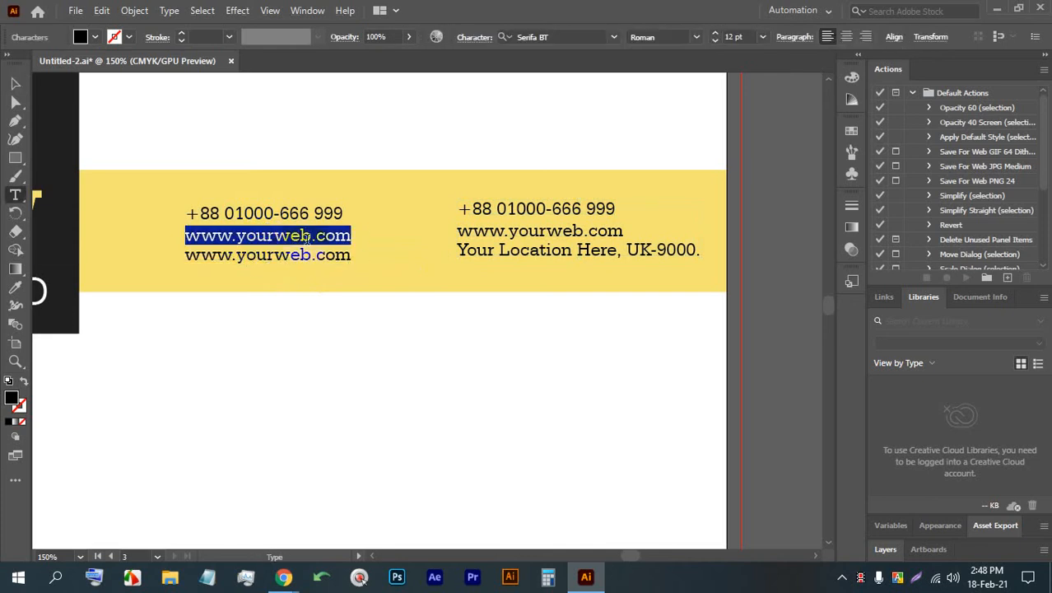
pyautogui.write('YOU')
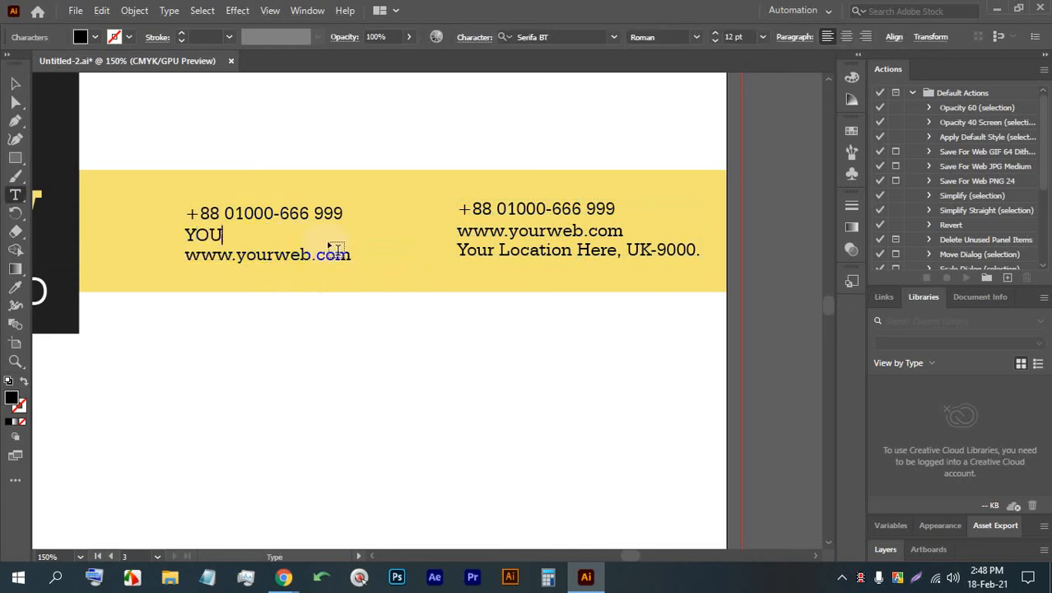
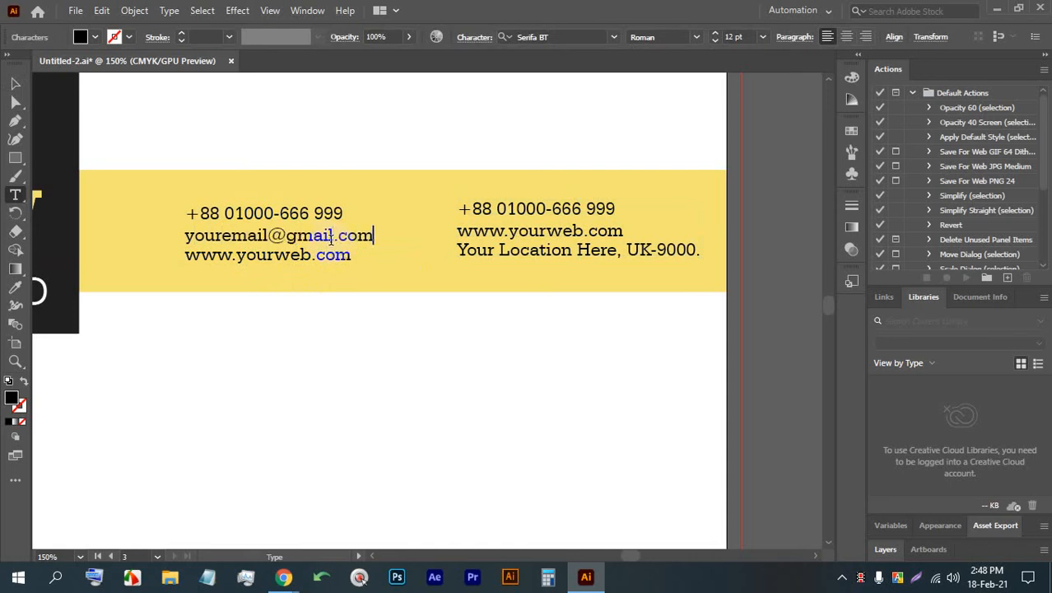
# - Finish the e-mail line in the left contact block and open the alignment options for that block's three lines
pyautogui.click(13, 82)
pyautogui.click(360, 342)
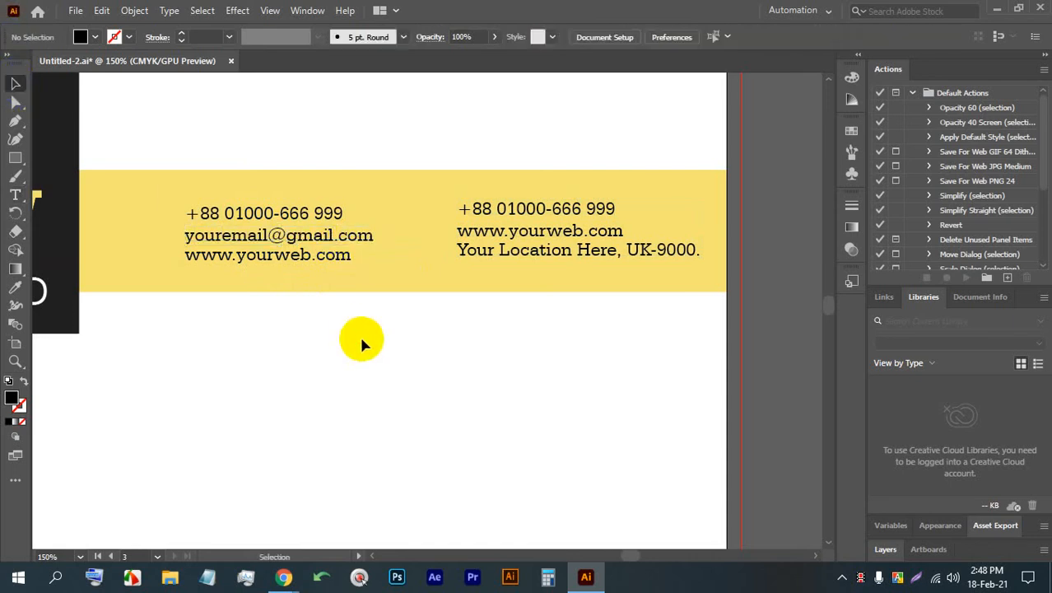
pyautogui.click(253, 196)
pyautogui.click(892, 37)
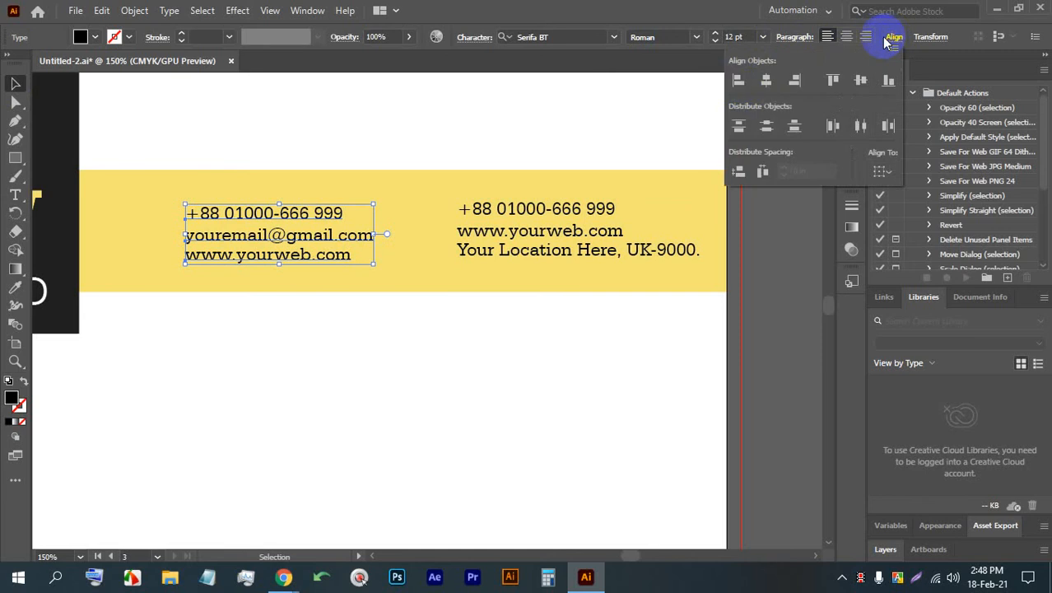
# - Delete the phone and web address lines from the right contact block and move its location line up and slightly left
pyautogui.click(528, 209)
pyautogui.press('Delete')
pyautogui.click(527, 234)
pyautogui.press('Delete')
pyautogui.moveTo(518, 247); pyautogui.dragTo(499, 226)
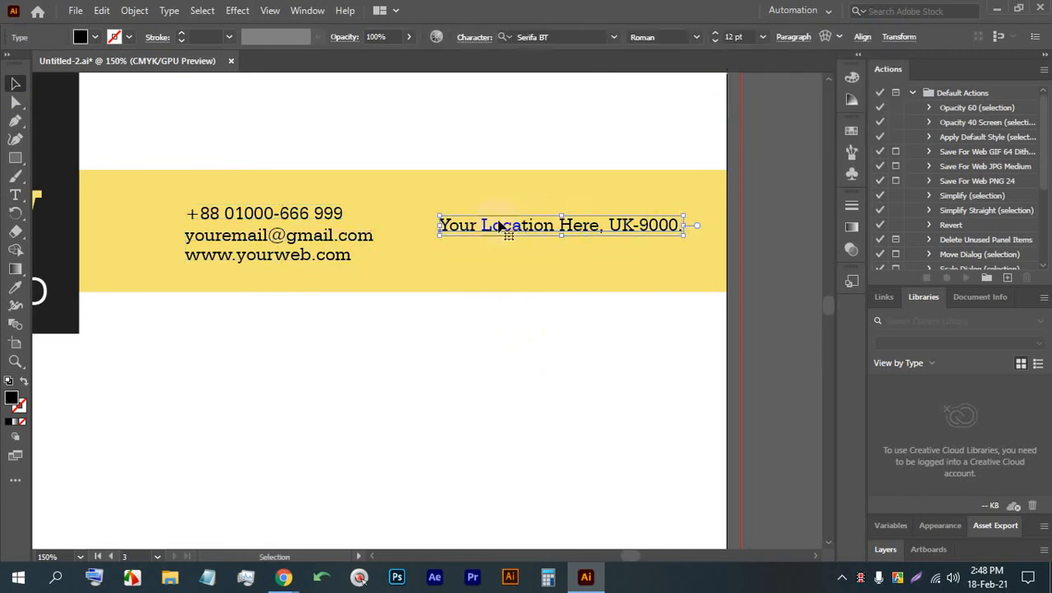
# - Break the location text onto a second line before "UK-9000." and shift the block slightly left on the yellow band
pyautogui.doubleClick(601, 229)
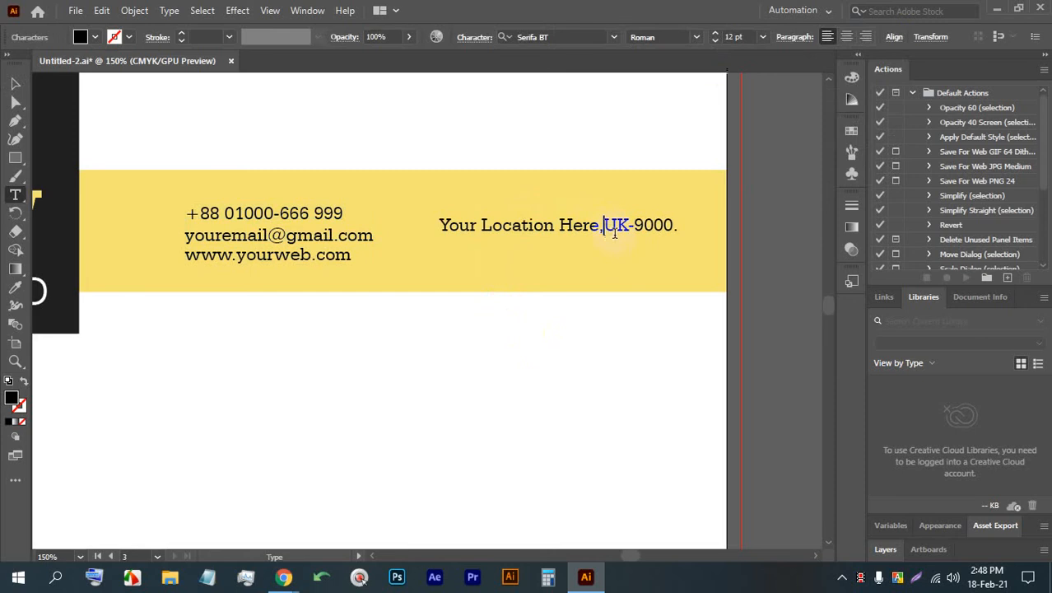
pyautogui.press('Return')
pyautogui.click(15, 84)
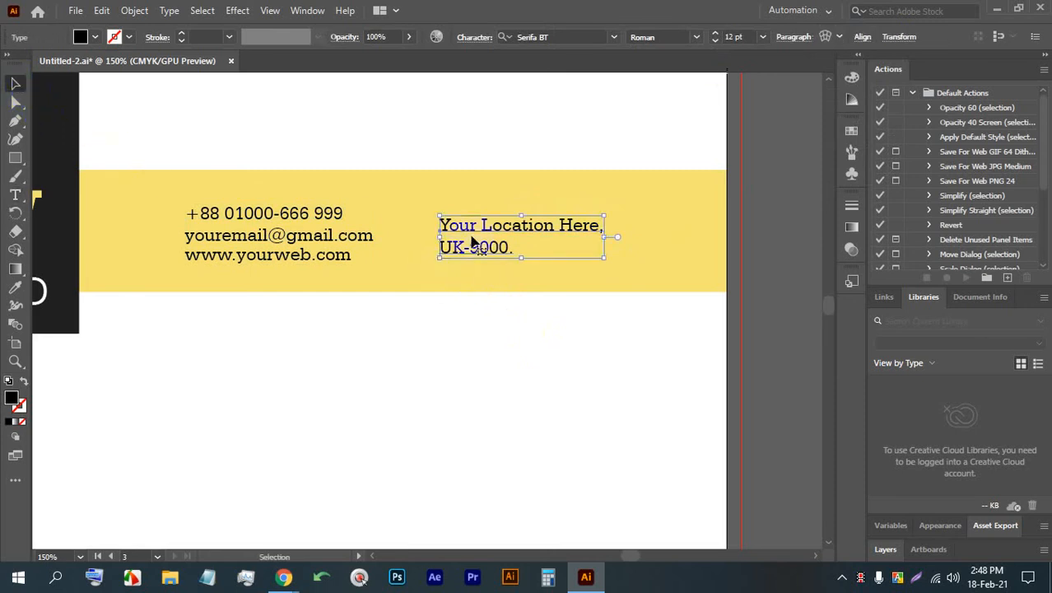
pyautogui.click(520, 336)
pyautogui.moveTo(473, 227); pyautogui.dragTo(468, 226)
pyautogui.click(505, 328)
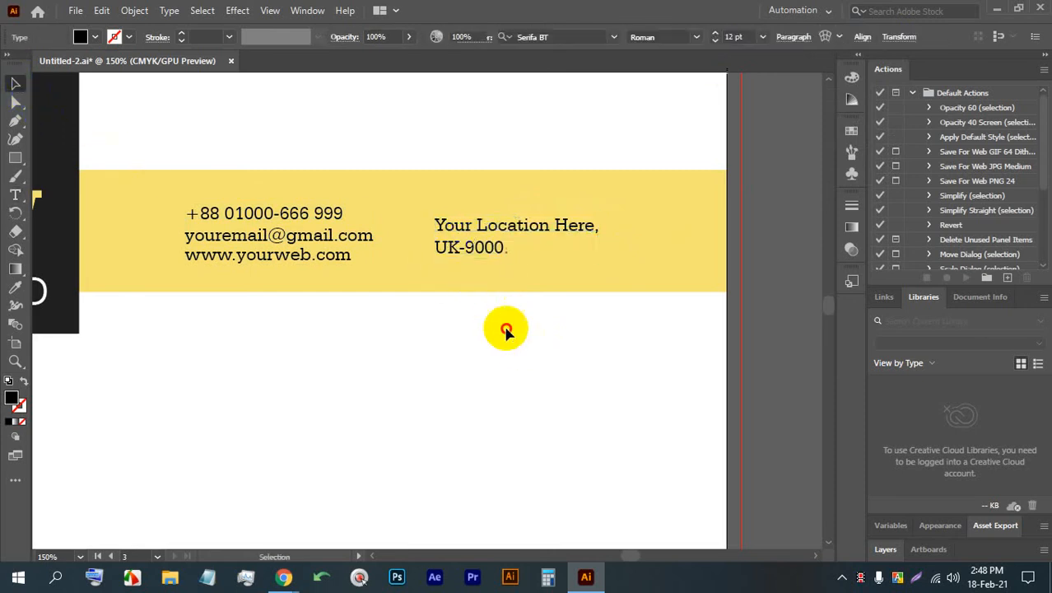
# - Draw a short, wide rectangle standing on the bottom edge of the third letterhead, near its left corner
pyautogui.scroll(-1, 452, 198)
pyautogui.scroll(-3, 453, 200)
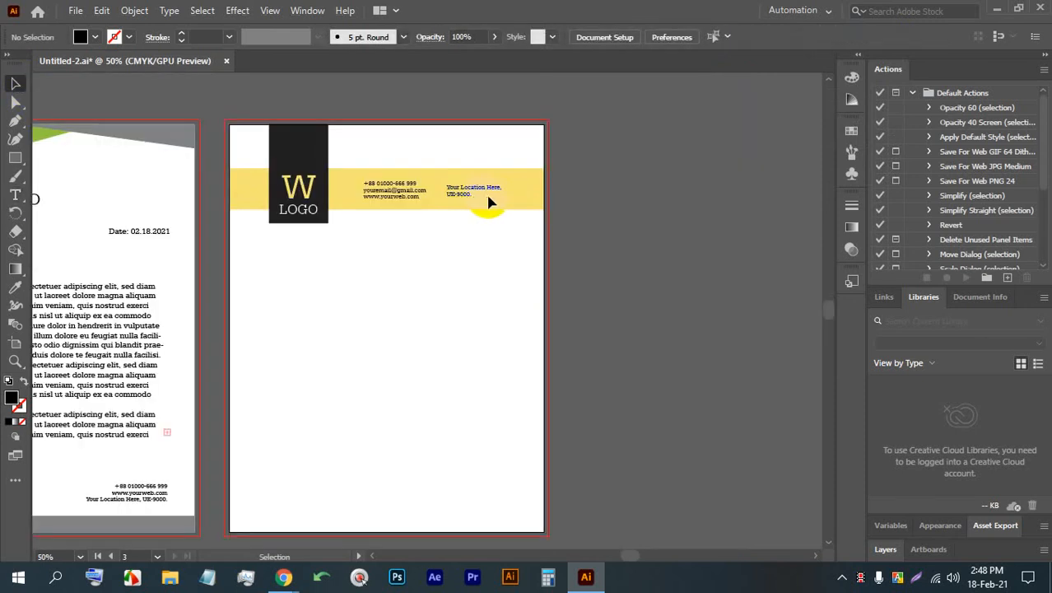
pyautogui.scroll(-1, 449, 247)
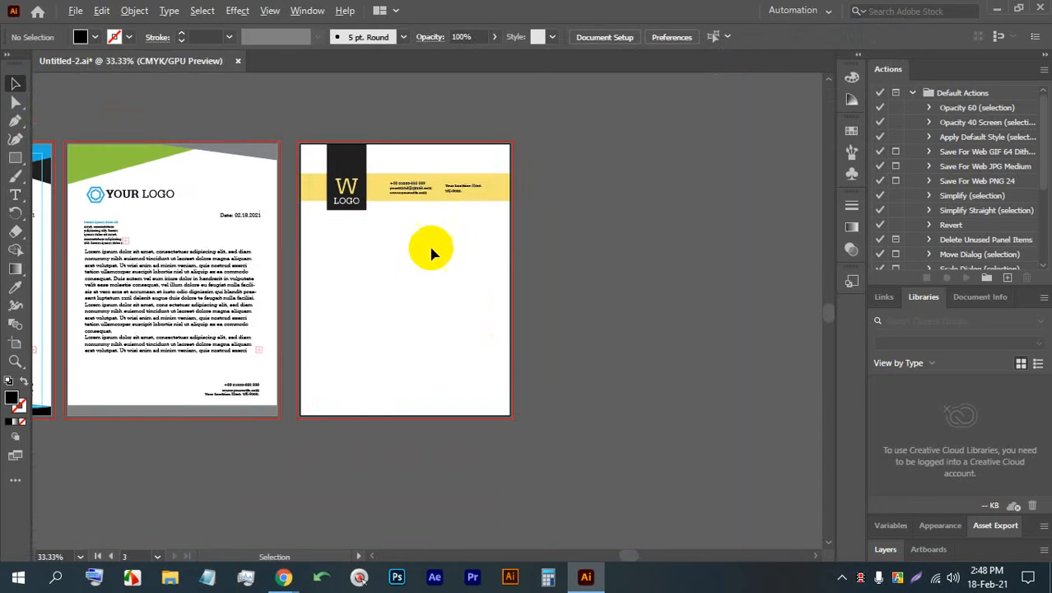
pyautogui.scroll(2, 423, 365)
pyautogui.scroll(-1, 423, 364)
pyautogui.moveTo(455, 446); pyautogui.dragTo(462, 404)
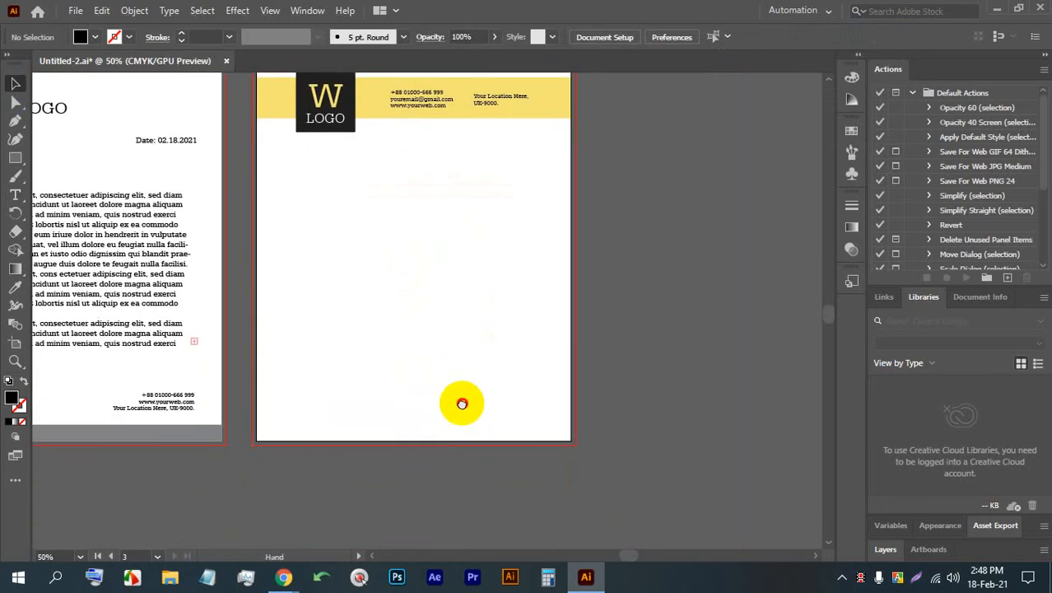
pyautogui.scroll(2, 369, 395)
pyautogui.scroll(2, 352, 488)
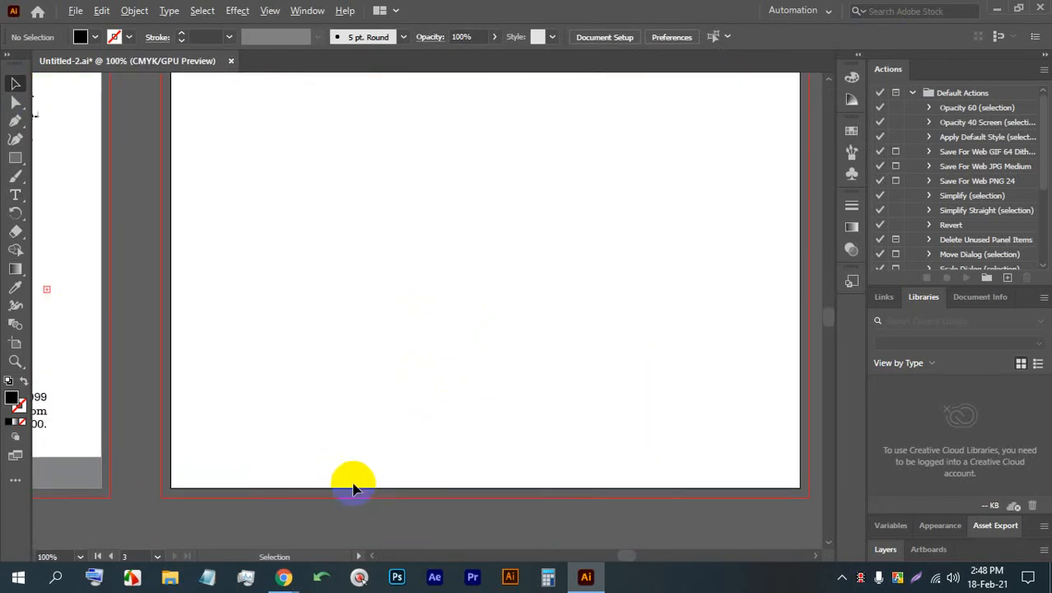
pyautogui.click(15, 177)
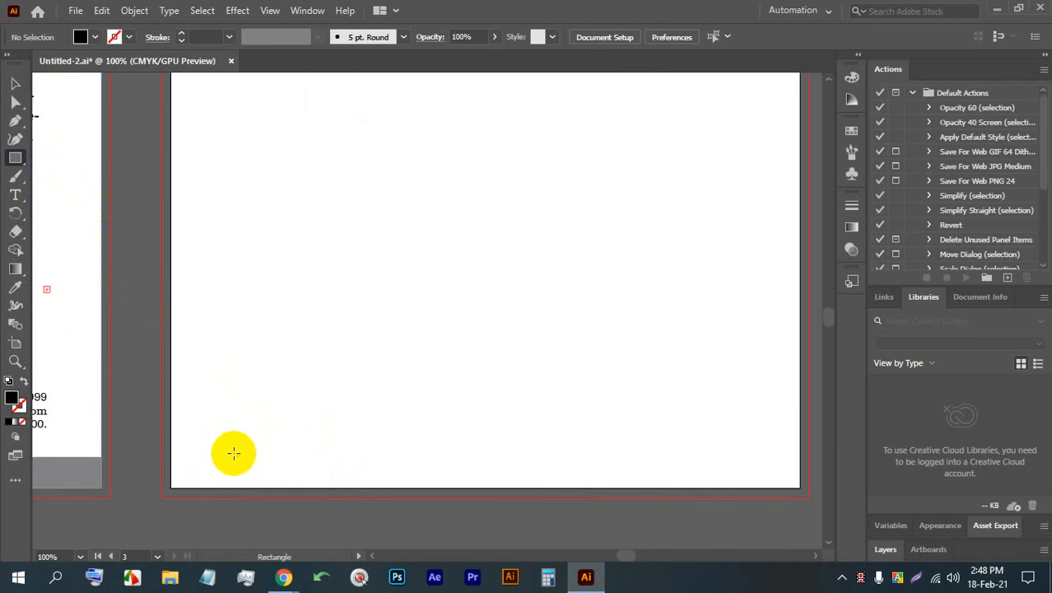
pyautogui.moveTo(233, 452); pyautogui.dragTo(413, 487)
# - Fill the bottom rectangle with the yellow sampled from the header band
pyautogui.scroll(-2, 262, 498)
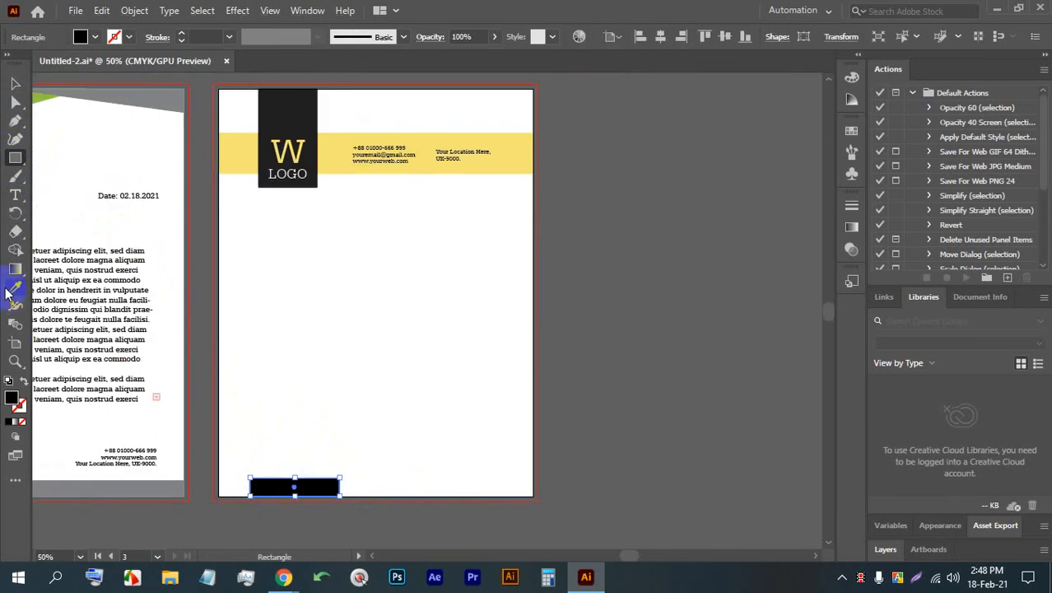
pyautogui.click(12, 285)
pyautogui.click(527, 141)
pyautogui.click(15, 82)
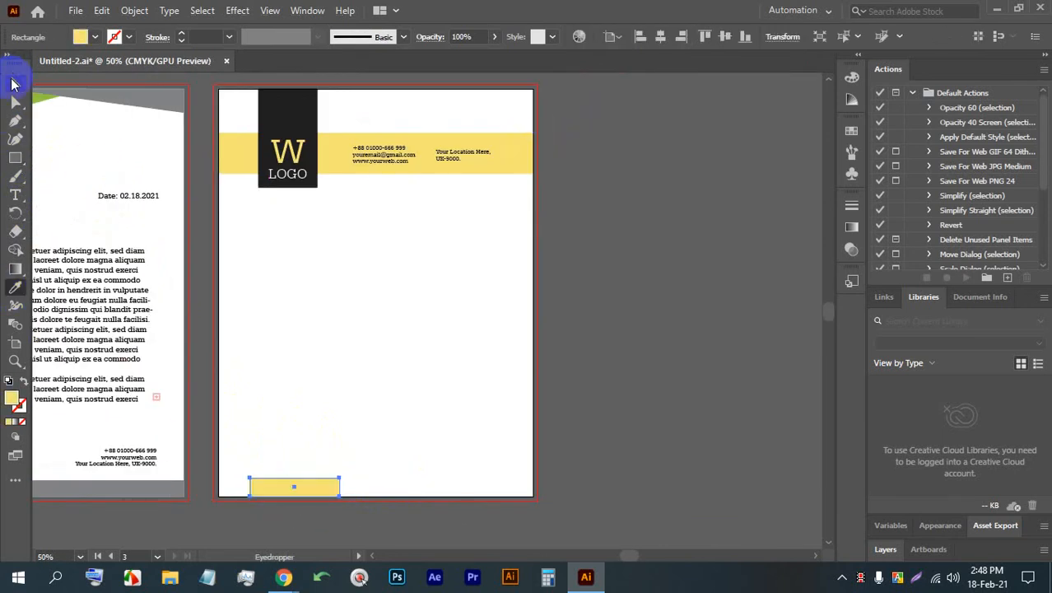
# - Narrow the bottom yellow rectangle to the width of the black logo box, line it up below the box, and save the document
pyautogui.click(345, 259)
pyautogui.moveTo(293, 482)
pyautogui.mouseDown()
pyautogui.moveTo(303, 165)
pyautogui.moveTo(288, 189)
pyautogui.moveTo(336, 188)
pyautogui.moveTo(317, 189)
pyautogui.moveTo(305, 485)
pyautogui.mouseUp()
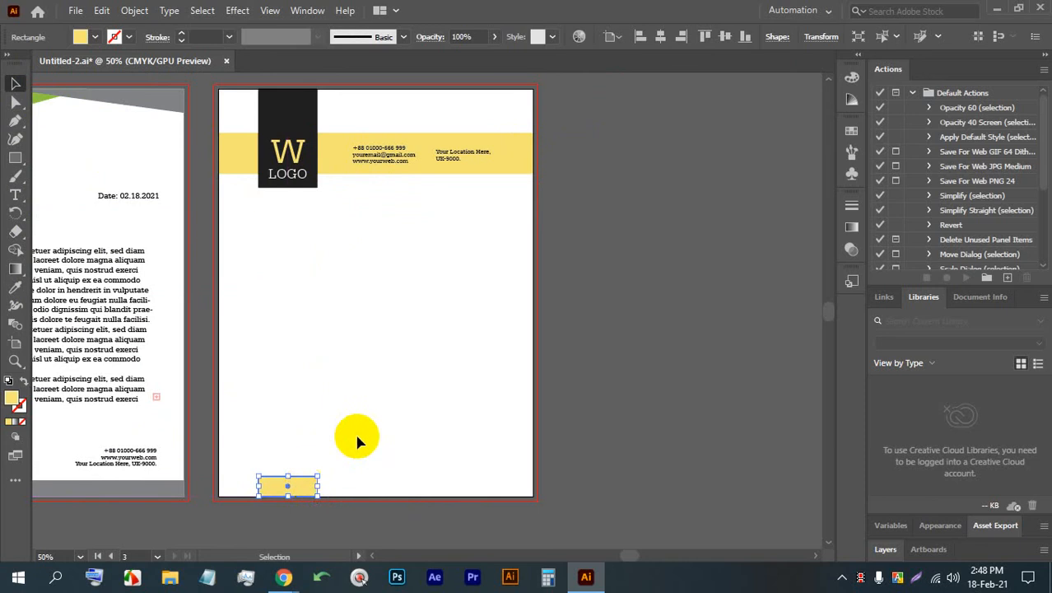
pyautogui.click(357, 424)
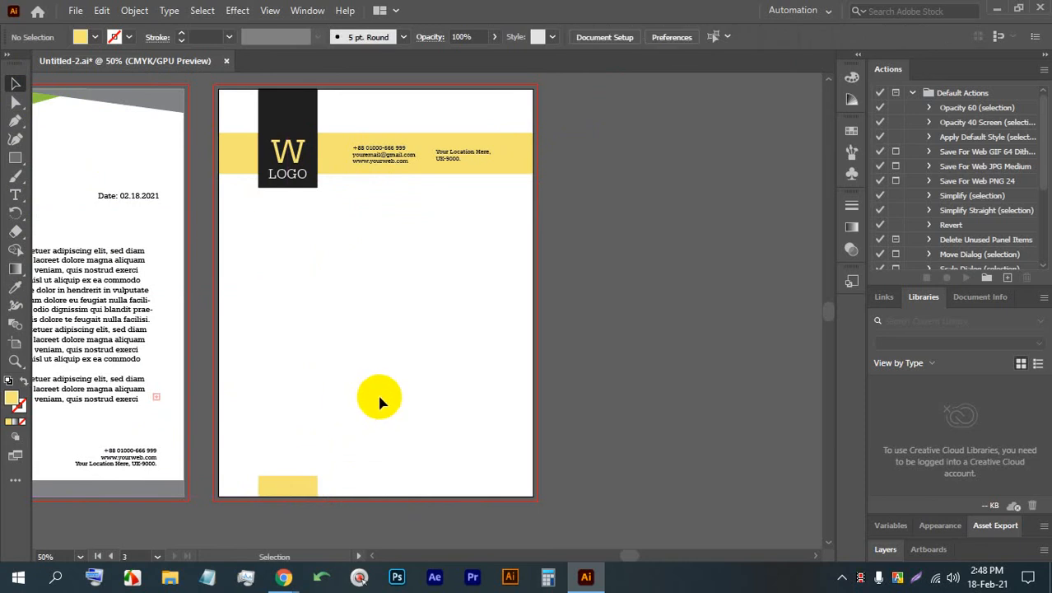
pyautogui.hotkey('ctrl', 's')
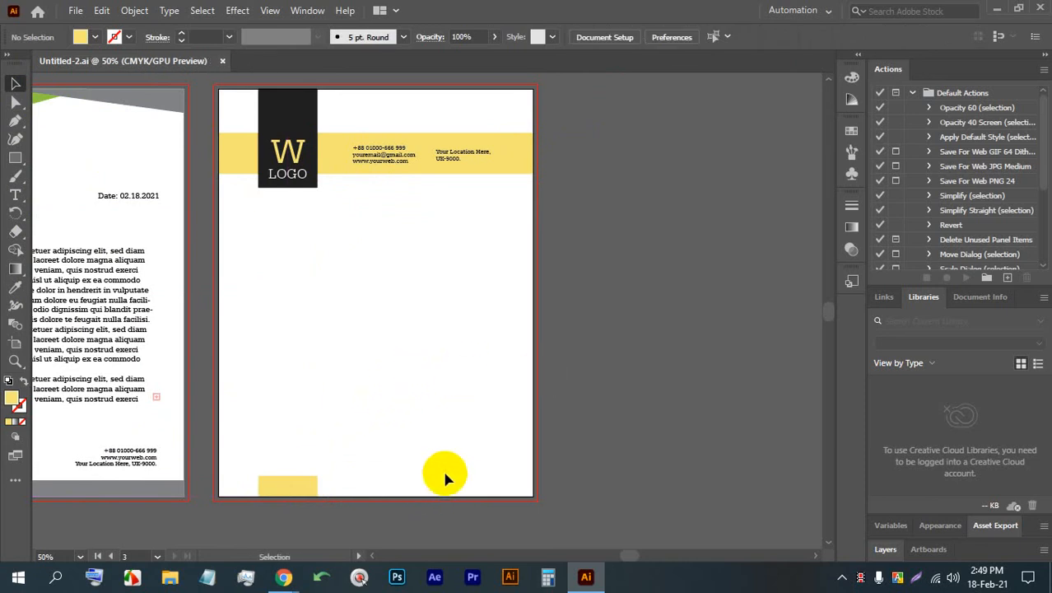
# - Check the Google Meet class call in the browser and return to Illustrator
pyautogui.moveTo(283, 576)
pyautogui.click(313, 536)
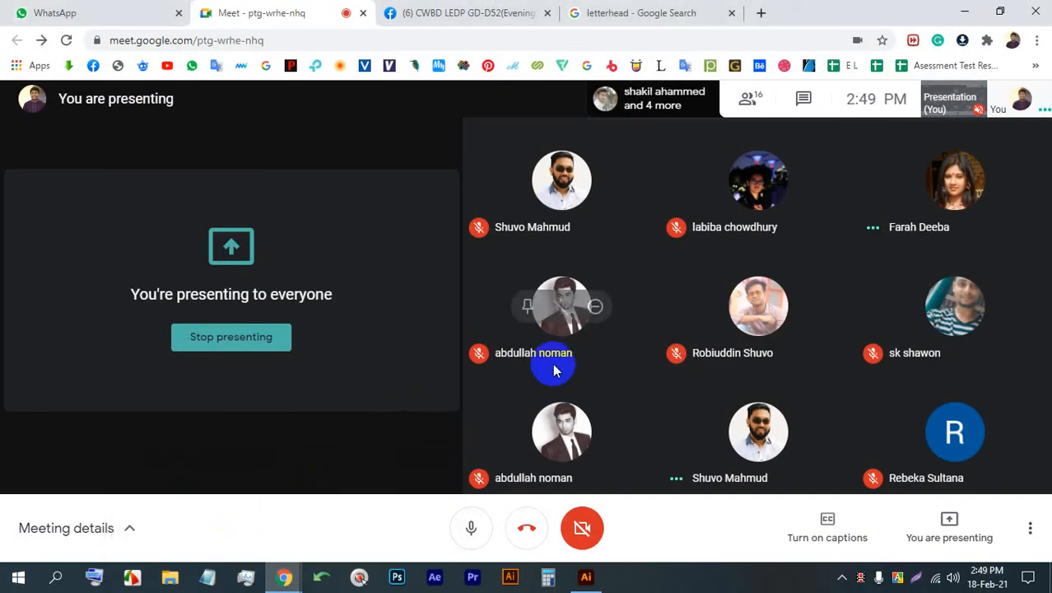
pyautogui.click(587, 577)
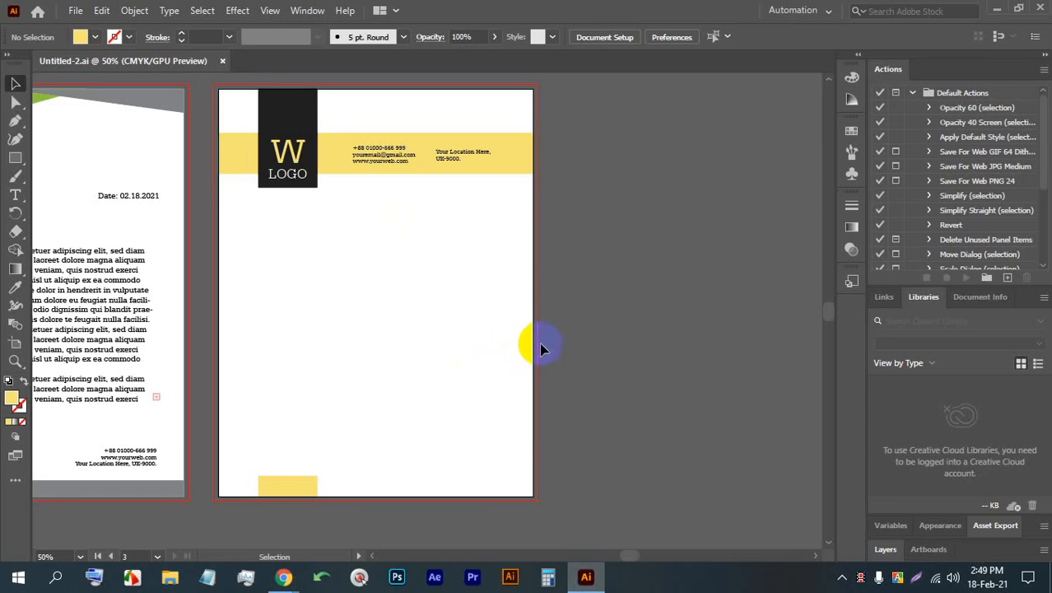
# - Duplicate the third letterhead's Letter artboard with its artwork into the free space beside it
pyautogui.click(15, 341)
pyautogui.click(224, 339)
pyautogui.moveTo(224, 340); pyautogui.dragTo(381, 311)
pyautogui.click(636, 305)
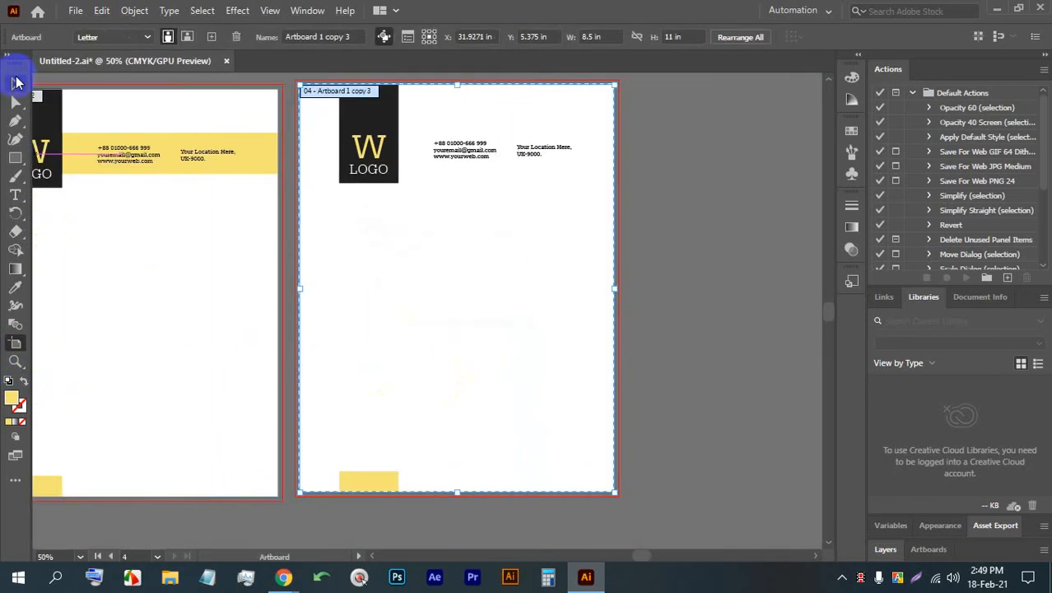
pyautogui.click(15, 83)
pyautogui.click(365, 395)
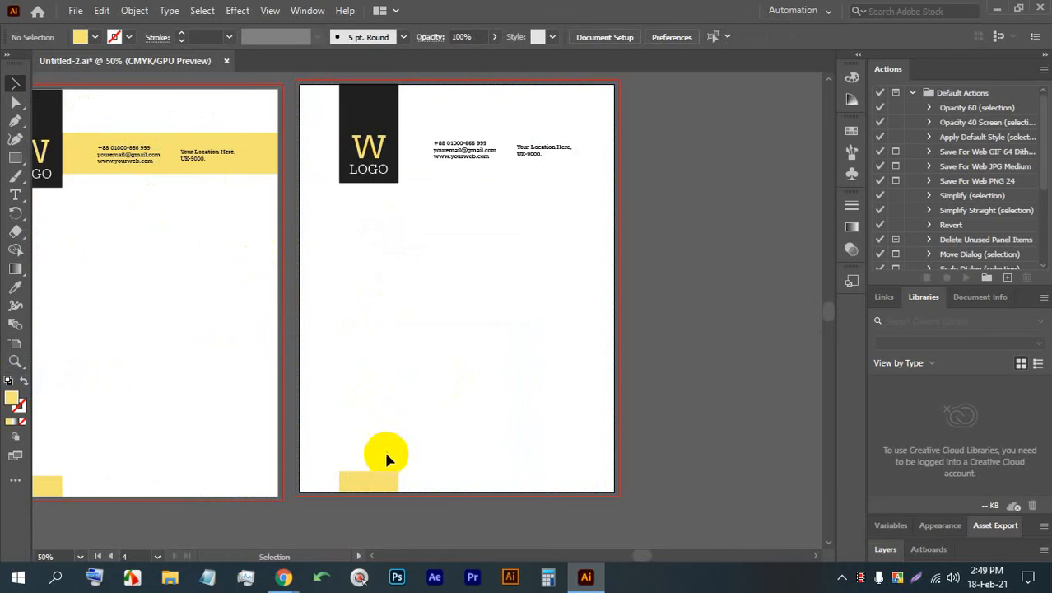
# - Stretch the bottom yellow rectangle on the new artboard into a long bar across most of the page and reduce its height
pyautogui.click(376, 483)
pyautogui.moveTo(399, 482); pyautogui.dragTo(570, 483)
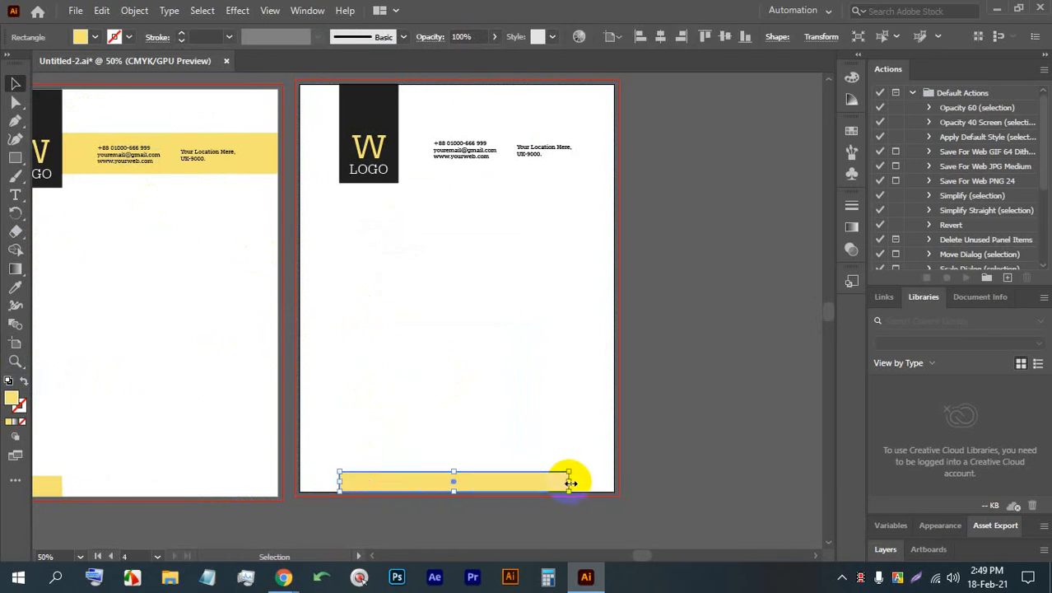
pyautogui.hotkey('ctrl', '+')
pyautogui.hotkey('ctrl', '+')
pyautogui.hotkey('ctrl', '+')
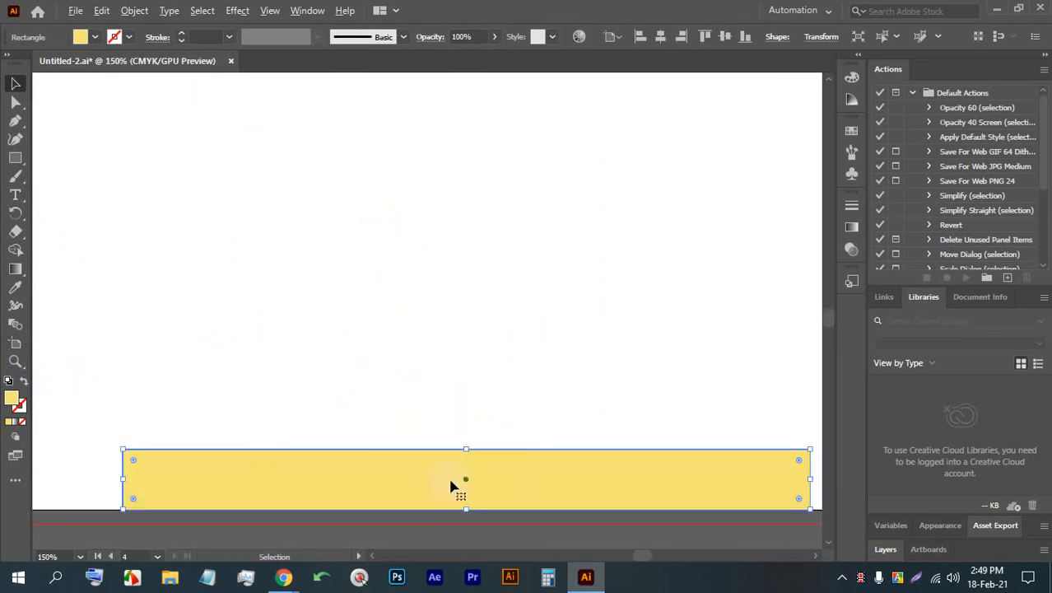
pyautogui.moveTo(466, 451); pyautogui.dragTo(469, 466)
pyautogui.click(468, 416)
pyautogui.hotkey('ctrl', '-')
pyautogui.hotkey('ctrl', '-')
pyautogui.hotkey('ctrl', '-')
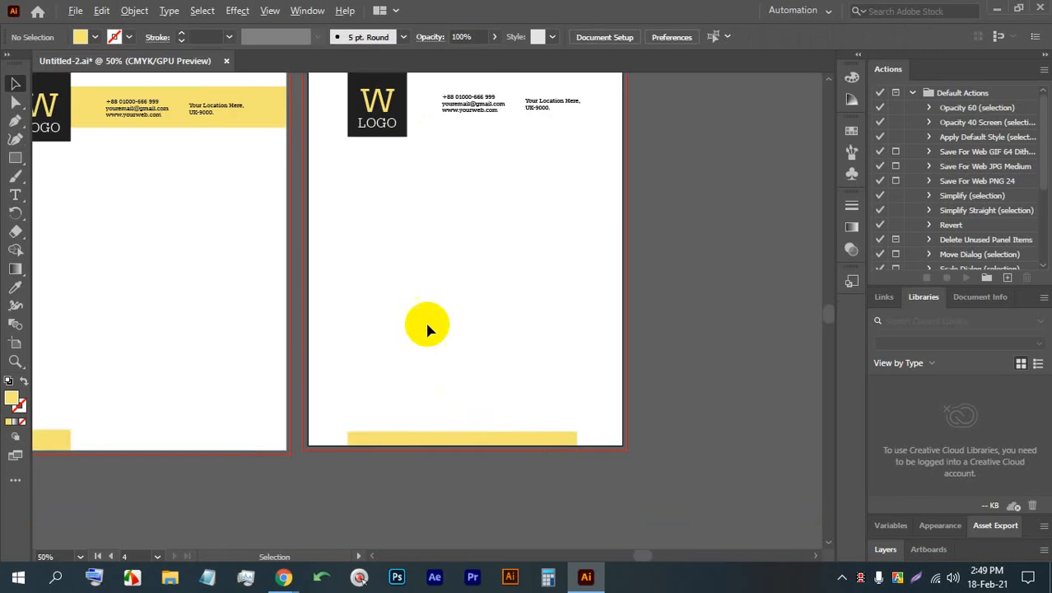
# - Fill the LOGO text on the fourth letterhead with black and delete the dark box behind the logo
pyautogui.scroll(1, 399, 281)
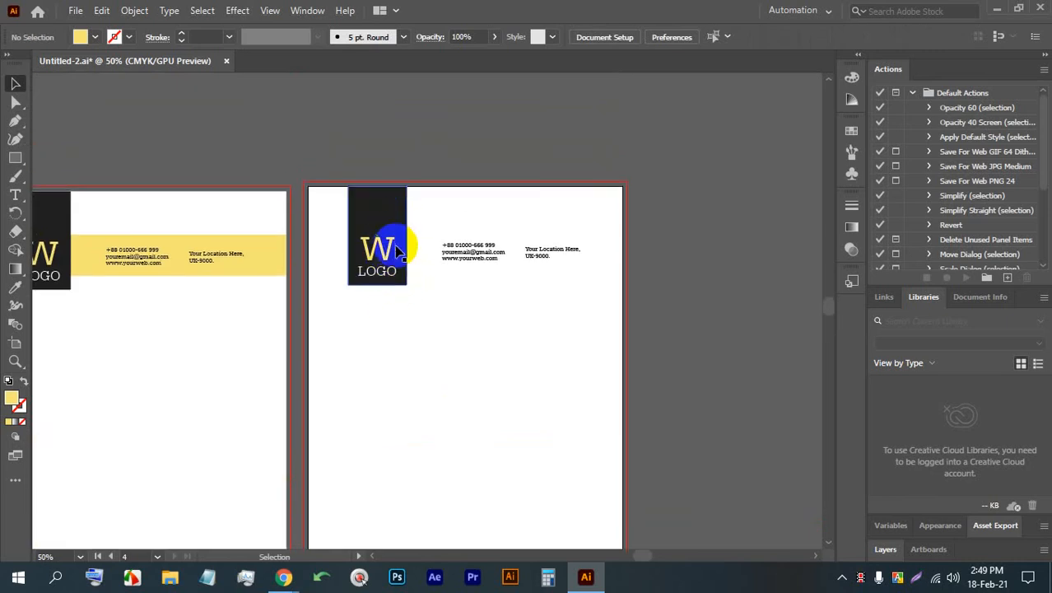
pyautogui.click(394, 275)
pyautogui.click(80, 37)
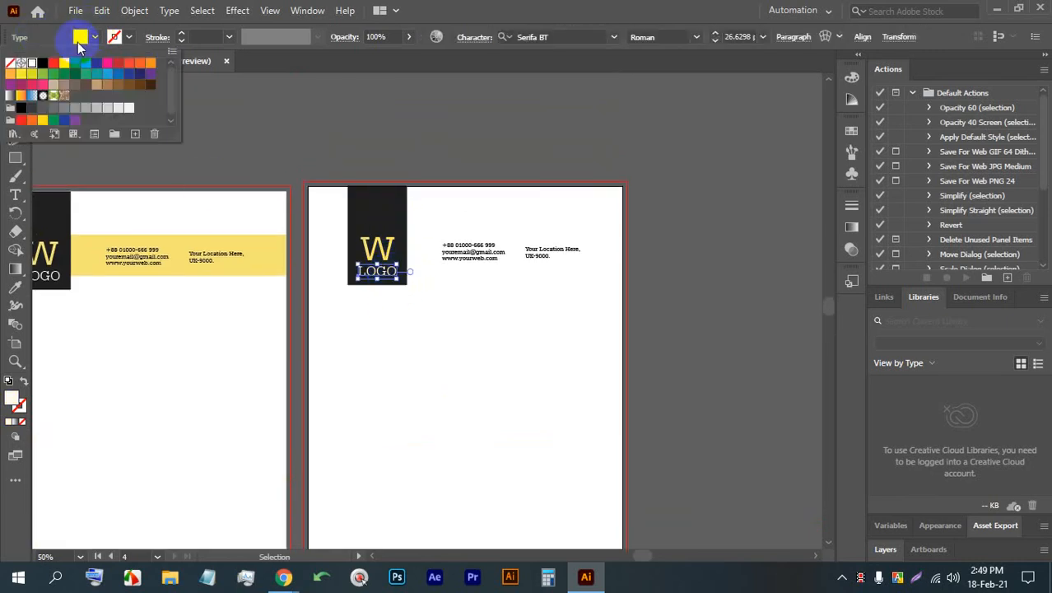
pyautogui.click(45, 65)
pyautogui.click(390, 209)
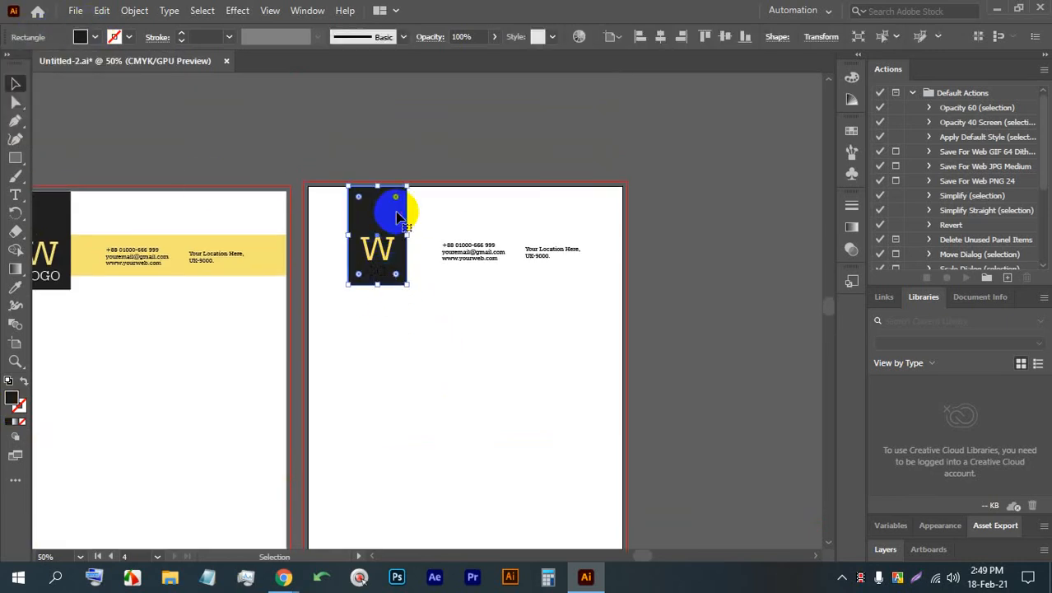
pyautogui.press('Delete')
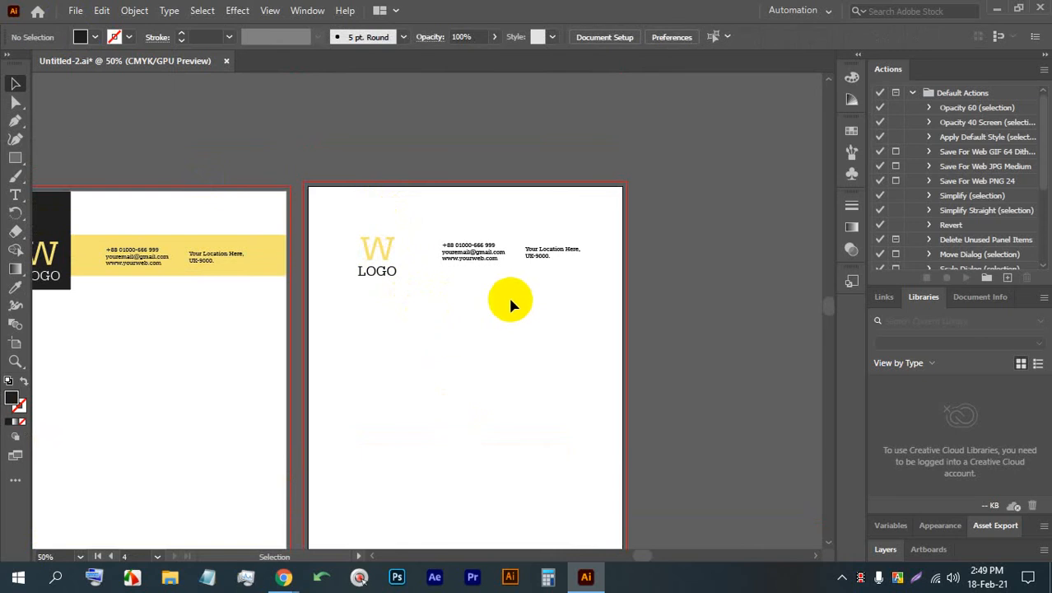
# - Move both contact blocks down above the yellow bar and the W LOGO text to the top center of the page
pyautogui.moveTo(557, 267); pyautogui.dragTo(425, 539)
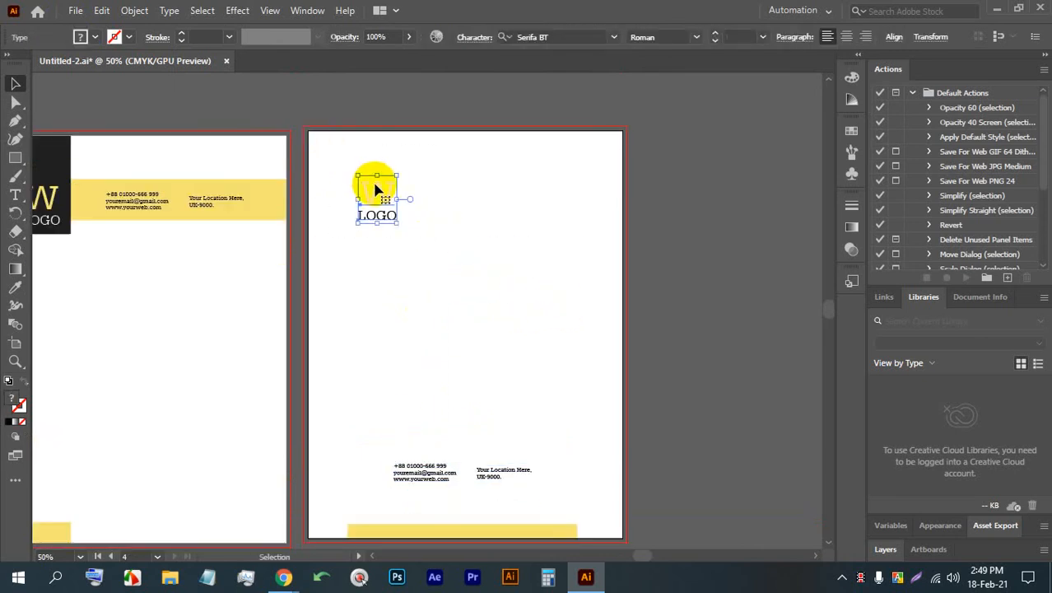
pyautogui.moveTo(376, 183); pyautogui.dragTo(461, 188)
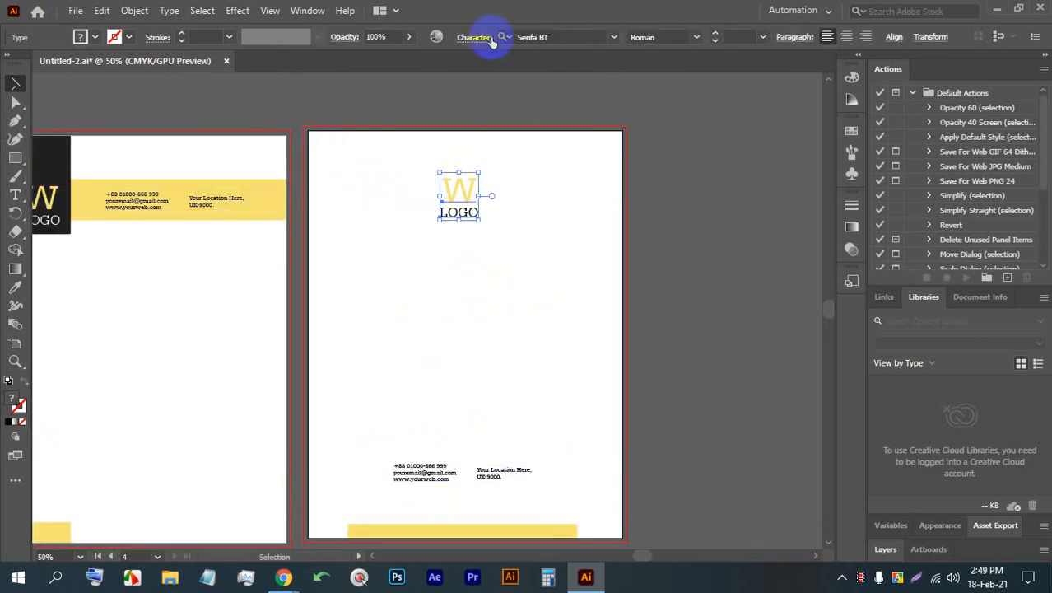
pyautogui.click(519, 260)
pyautogui.moveTo(518, 257); pyautogui.dragTo(445, 152)
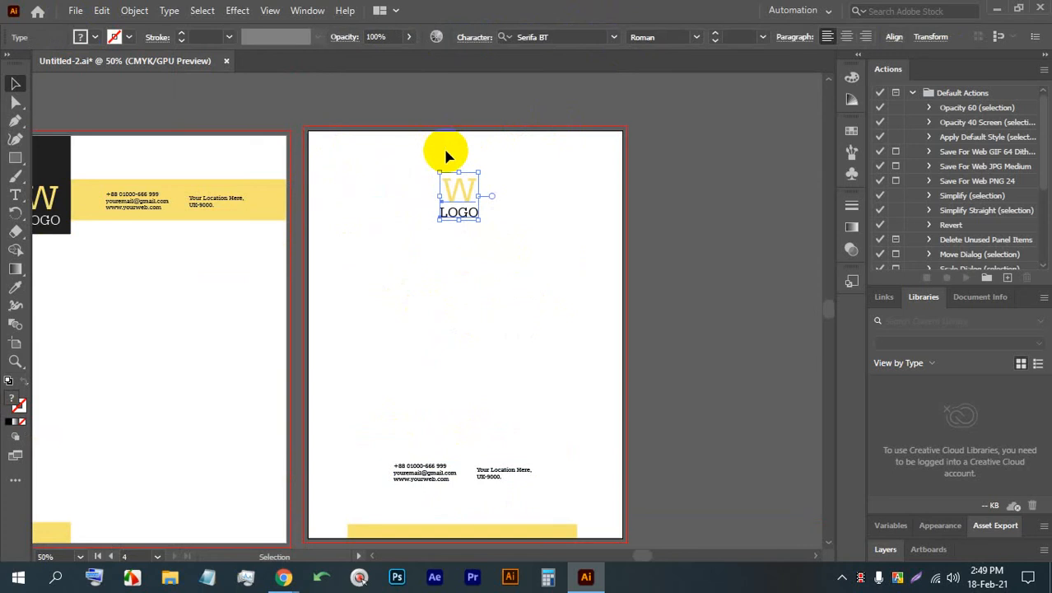
pyautogui.click(895, 38)
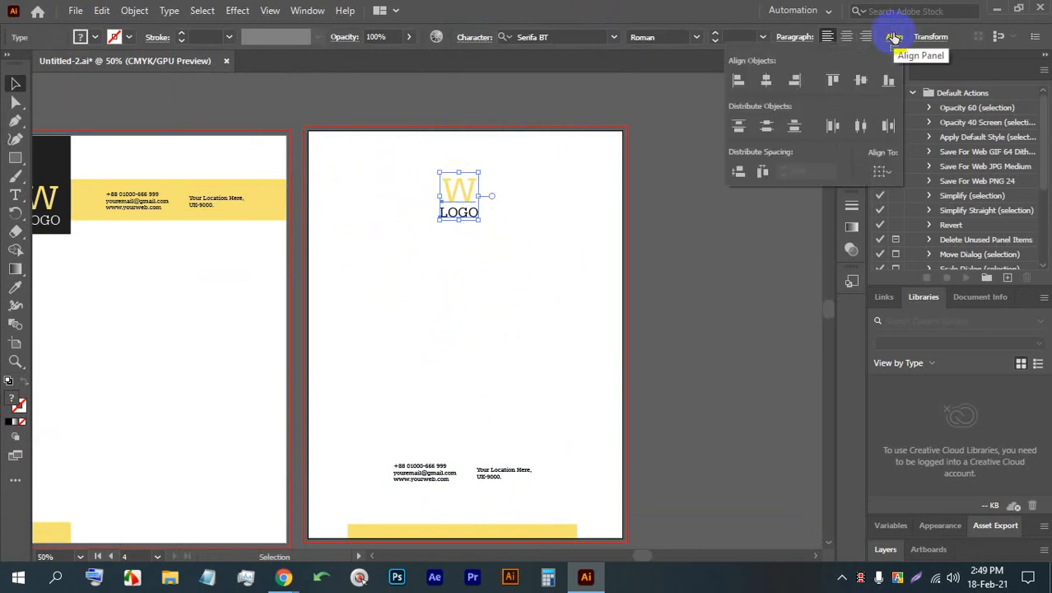
pyautogui.click(895, 38)
pyautogui.click(514, 255)
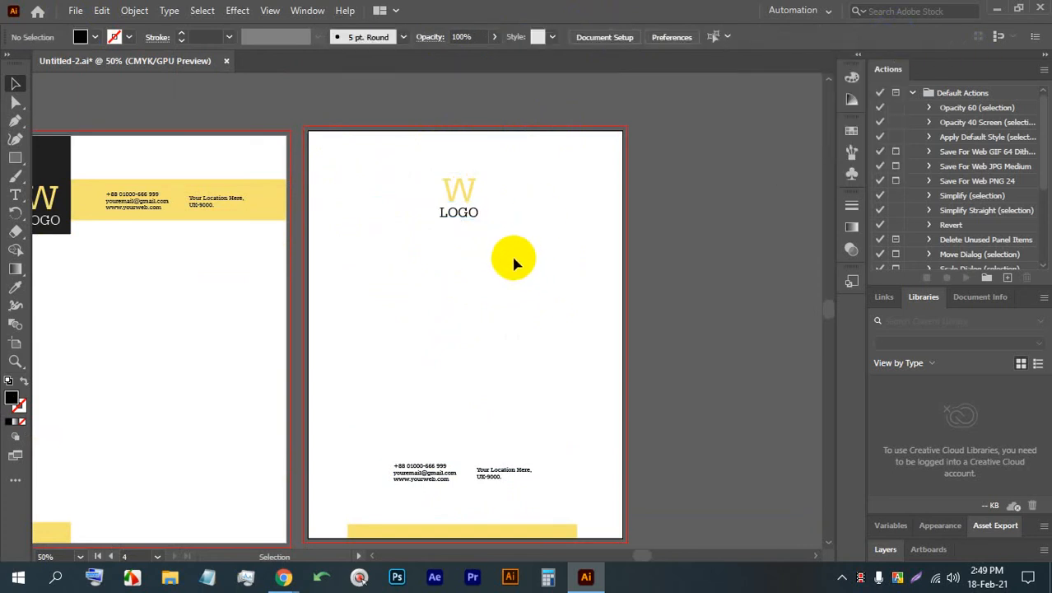
# - Shift the W and LOGO text together slightly right at the top of the fourth letterhead
pyautogui.click(476, 213)
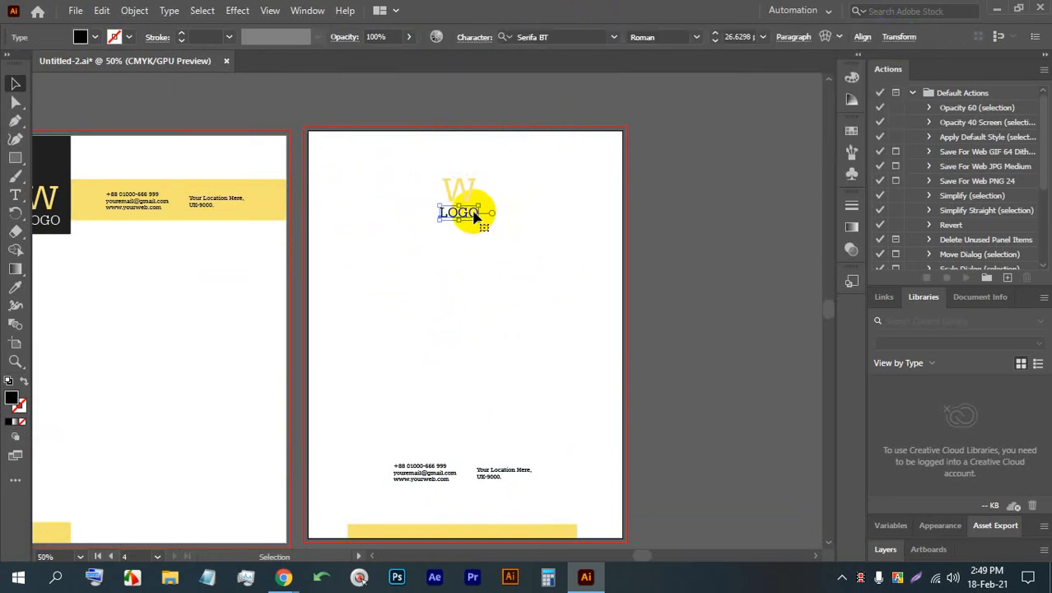
pyautogui.click(499, 222)
pyautogui.moveTo(508, 251); pyautogui.dragTo(486, 193)
pyautogui.scroll(-2, 495, 182)
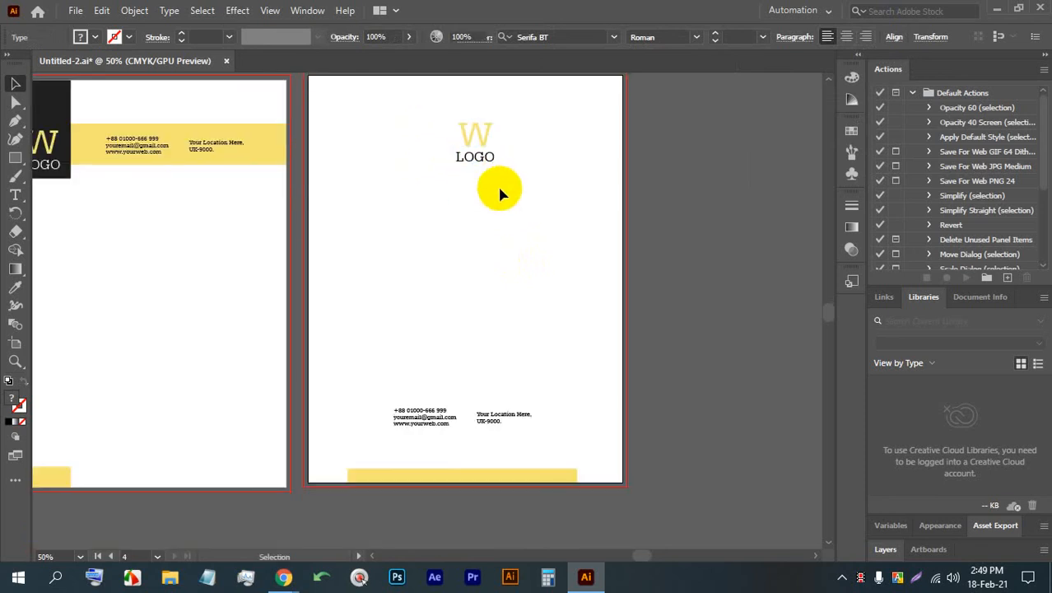
pyautogui.click(500, 193)
# - Recolor the W of the fourth letterhead's logo with a deeper golden yellow fill
pyautogui.scroll(5, 490, 198)
pyautogui.click(449, 159)
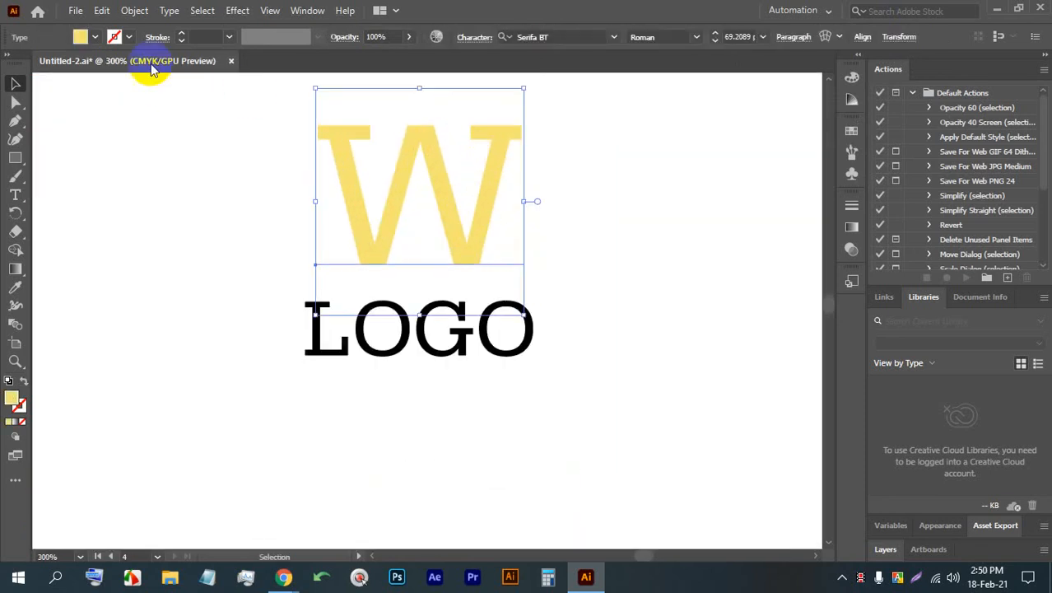
pyautogui.doubleClick(14, 401)
pyautogui.moveTo(501, 202); pyautogui.dragTo(483, 197)
pyautogui.click(675, 189)
pyautogui.click(620, 262)
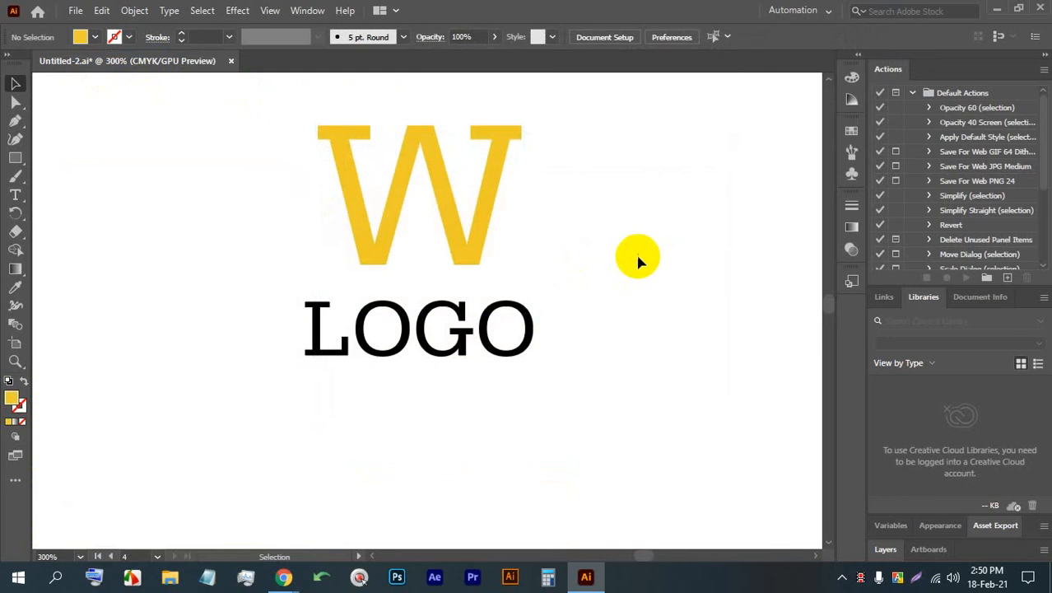
# - Select the W and LOGO text together and align their horizontal centers
pyautogui.scroll(-4, 591, 183)
pyautogui.moveTo(627, 347); pyautogui.dragTo(579, 297)
pyautogui.moveTo(556, 200); pyautogui.dragTo(478, 101)
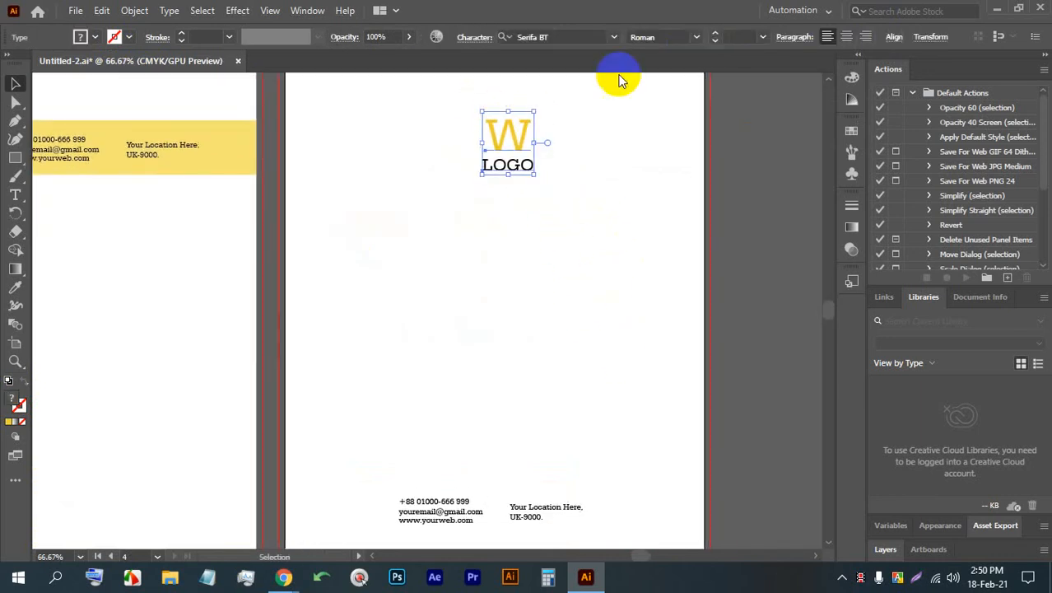
pyautogui.click(894, 39)
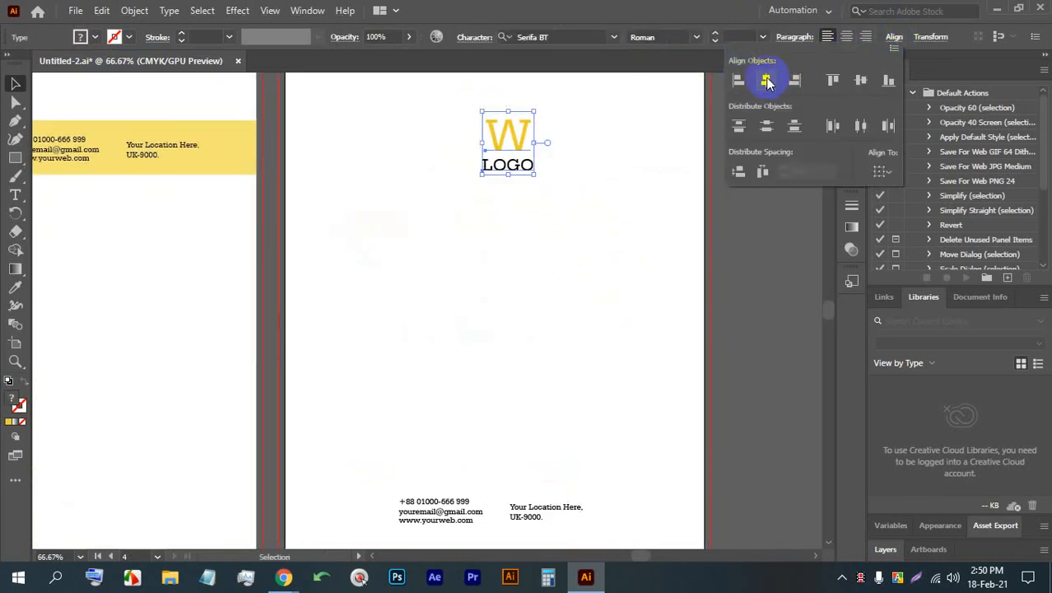
# - Rearrange the contact block above the yellow bar into two stacked phone lines with the email and web address stacked beside them
pyautogui.scroll(-3, 569, 226)
pyautogui.scroll(-2, 552, 219)
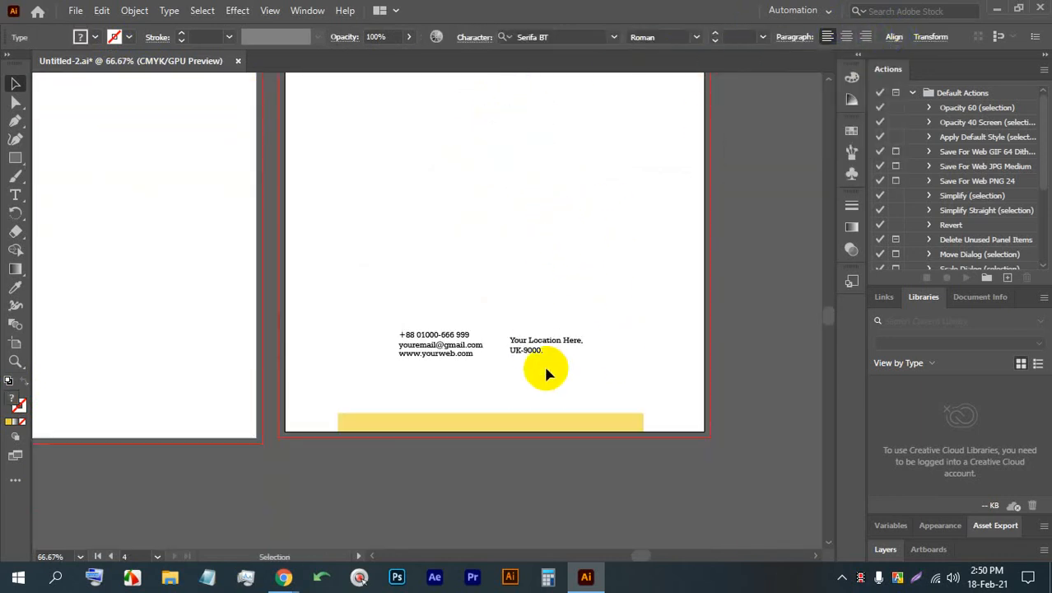
pyautogui.scroll(-2, 527, 366)
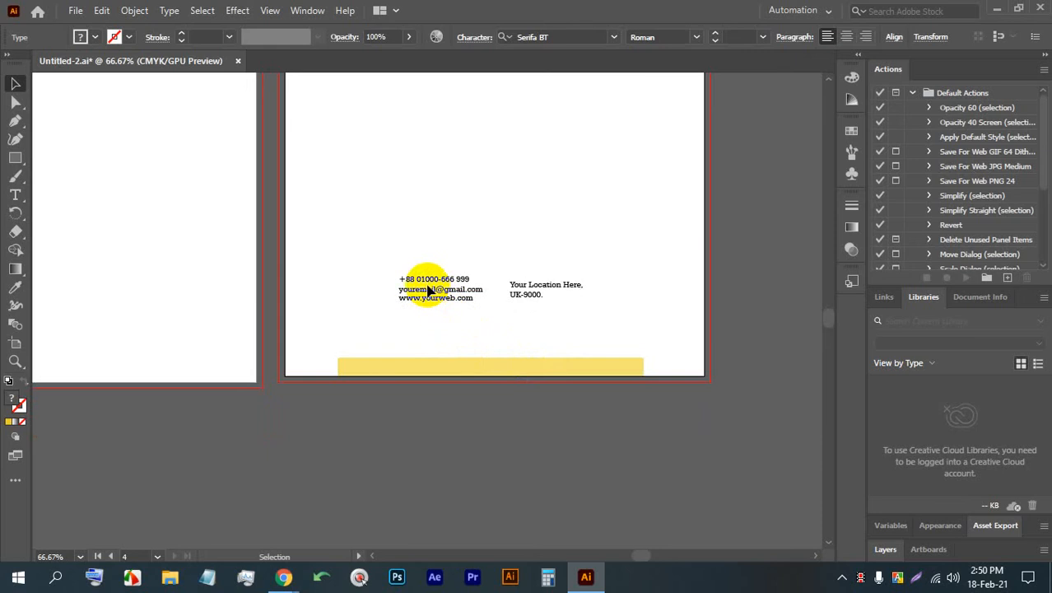
pyautogui.moveTo(427, 290); pyautogui.dragTo(373, 347)
pyautogui.scroll(1, 355, 332)
pyautogui.moveTo(506, 269); pyautogui.dragTo(523, 341)
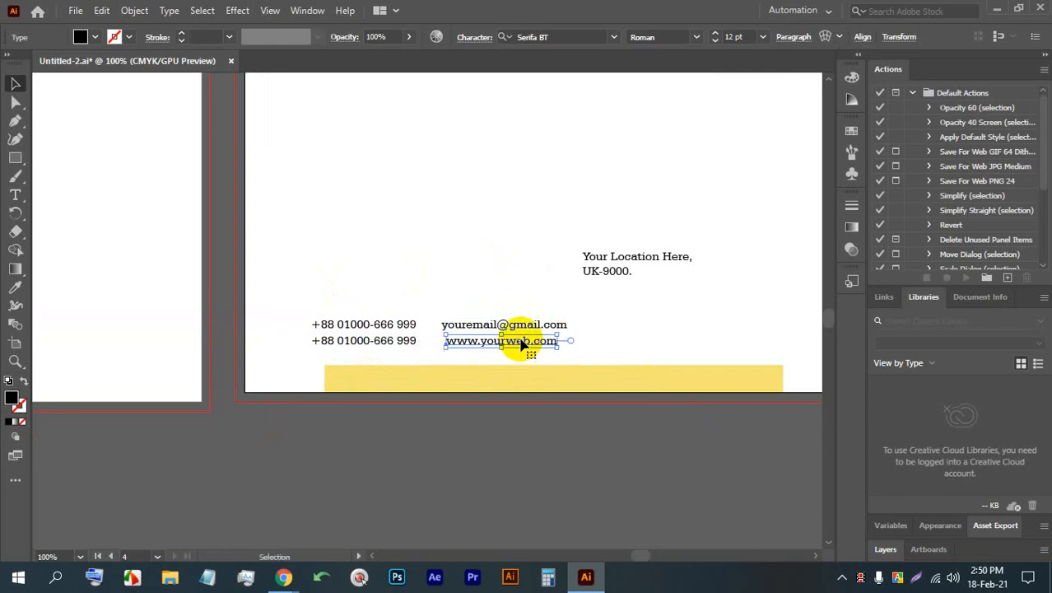
pyautogui.click(524, 352)
# - Left-align the web address under the email and move the location text down to the right end of the contact row
pyautogui.scroll(1, 451, 348)
pyautogui.scroll(3, 451, 347)
pyautogui.moveTo(454, 298); pyautogui.dragTo(462, 295)
pyautogui.moveTo(482, 345); pyautogui.dragTo(477, 345)
pyautogui.scroll(-5, 475, 317)
pyautogui.scroll(2, 543, 321)
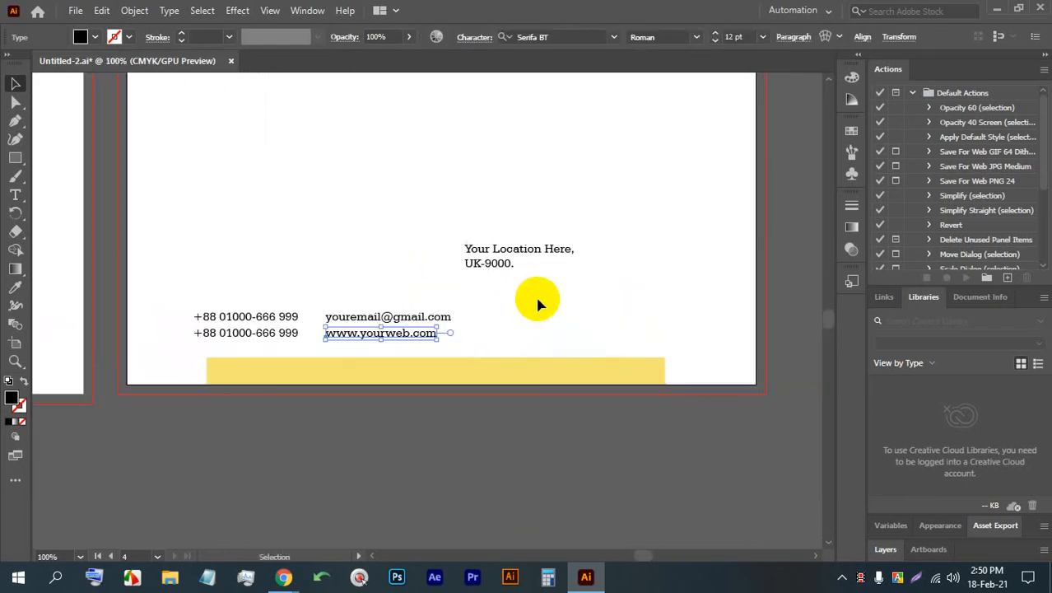
pyautogui.click(544, 280)
pyautogui.moveTo(486, 257); pyautogui.dragTo(597, 326)
# - Shift the email and web address lines right, between the phone numbers and the location text
pyautogui.click(383, 314)
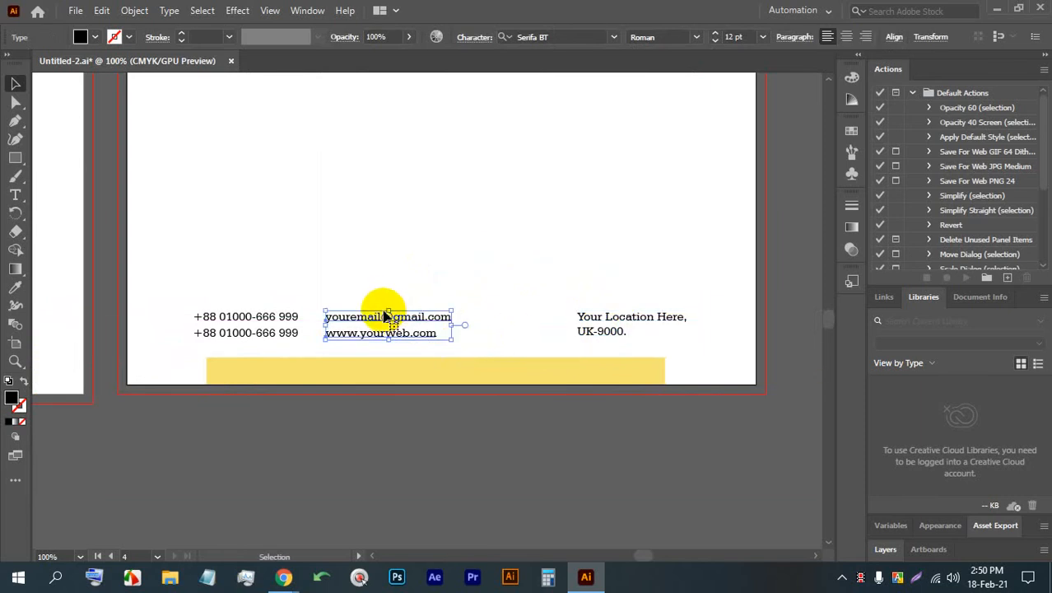
pyautogui.hotkey('ctrl', 'z')
pyautogui.moveTo(453, 343); pyautogui.dragTo(404, 314)
pyautogui.hotkey('ctrl', 'z')
pyautogui.moveTo(472, 360); pyautogui.dragTo(429, 320)
pyautogui.hotkey('ctrl', 'z')
pyautogui.click(460, 332)
pyautogui.click(431, 338)
pyautogui.scroll(-3, 429, 319)
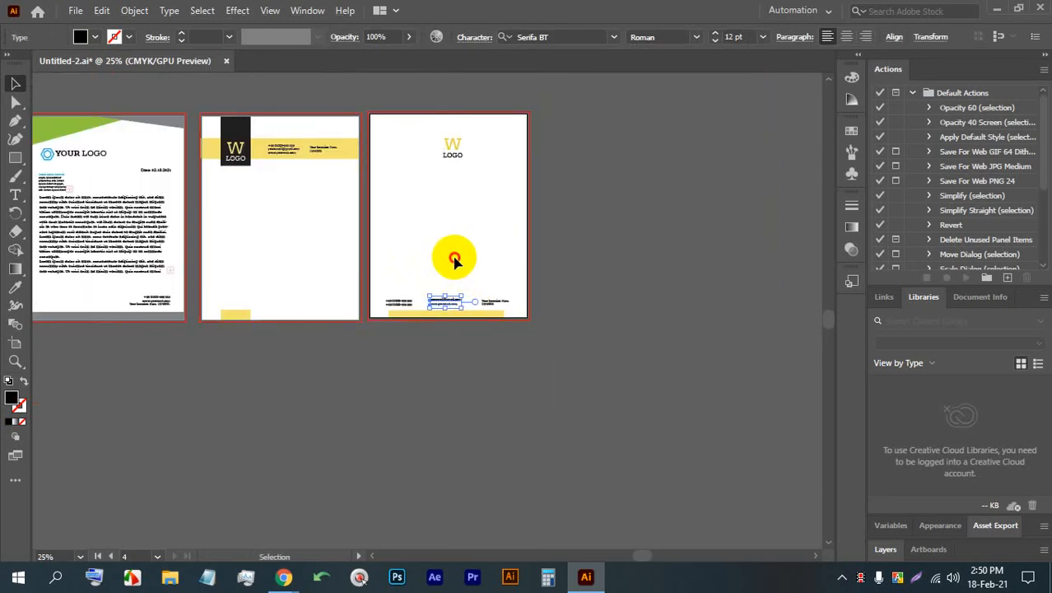
# - Deselect the artwork, save the letterhead document and close it
pyautogui.click(452, 247)
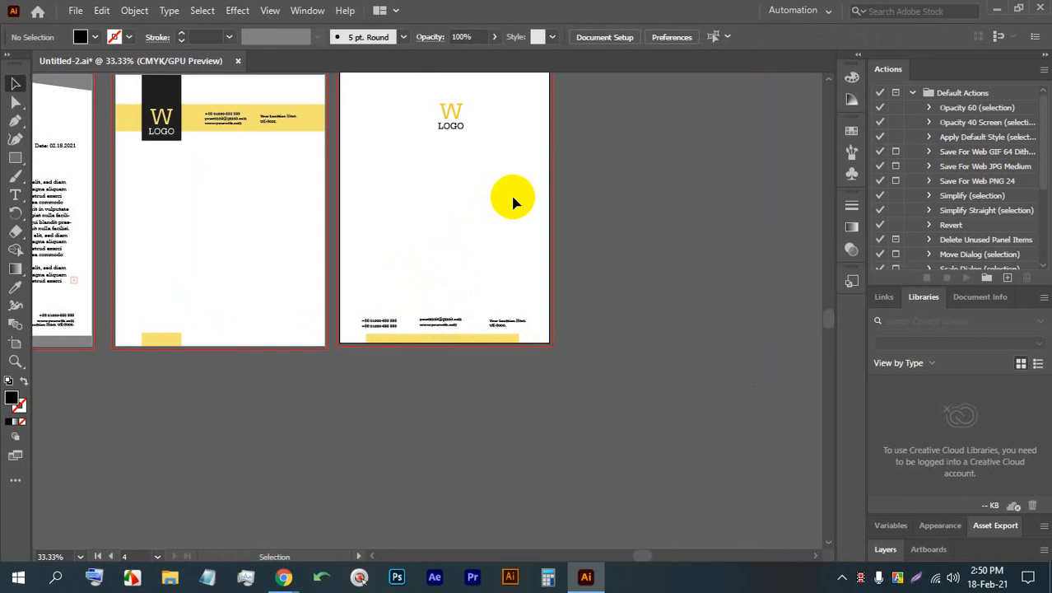
pyautogui.scroll(-3, 510, 203)
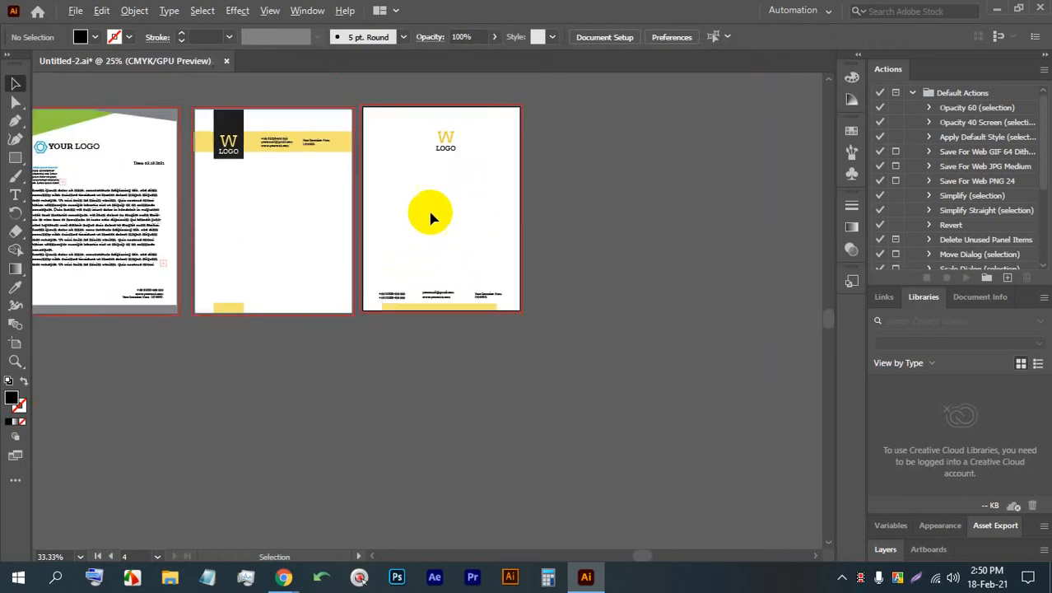
pyautogui.scroll(2, 326, 191)
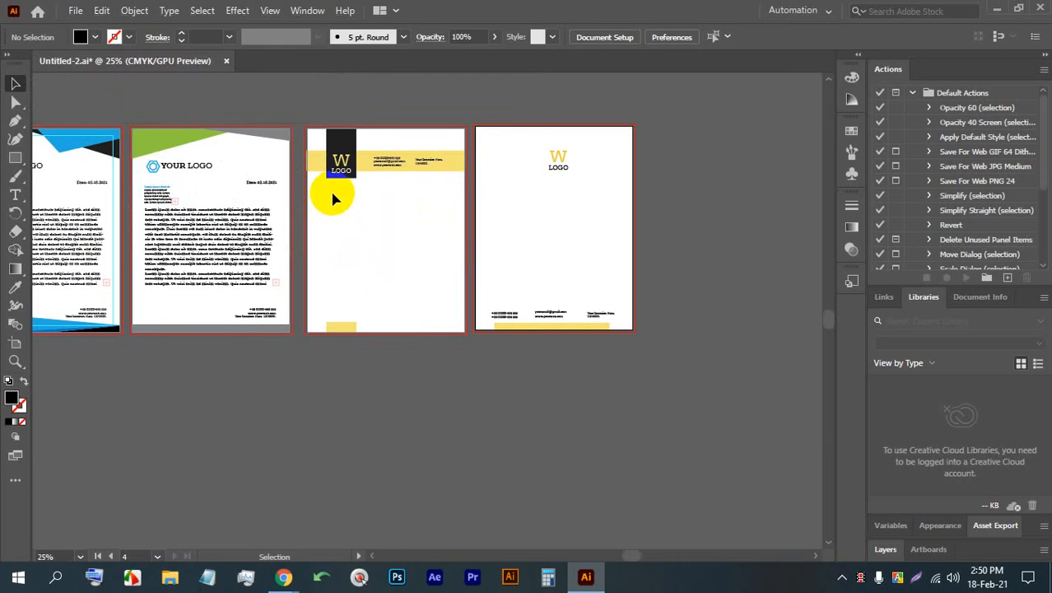
pyautogui.hotkey('ctrl', 's')
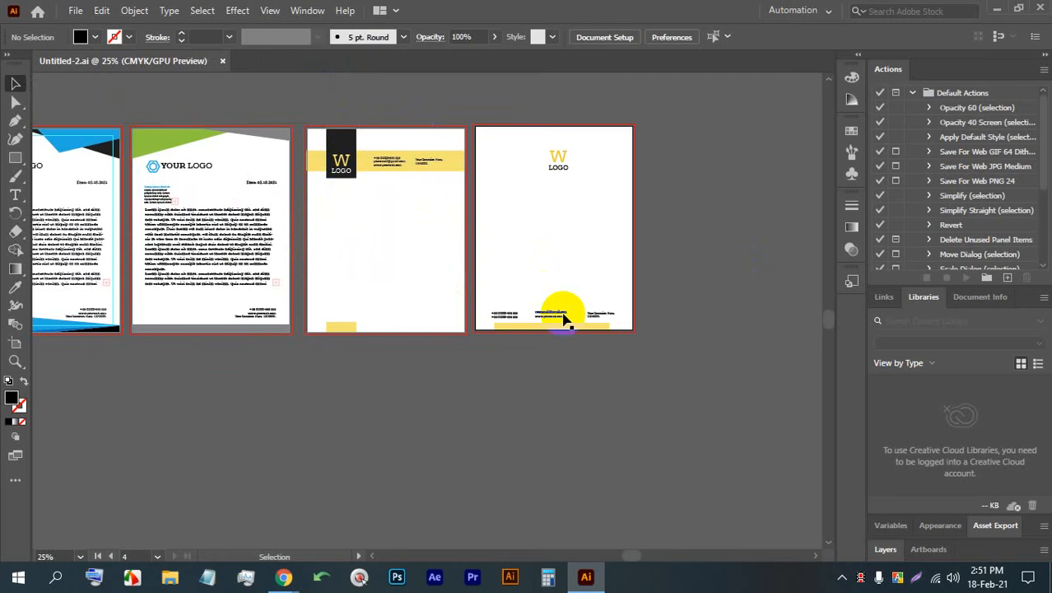
pyautogui.click(222, 60)
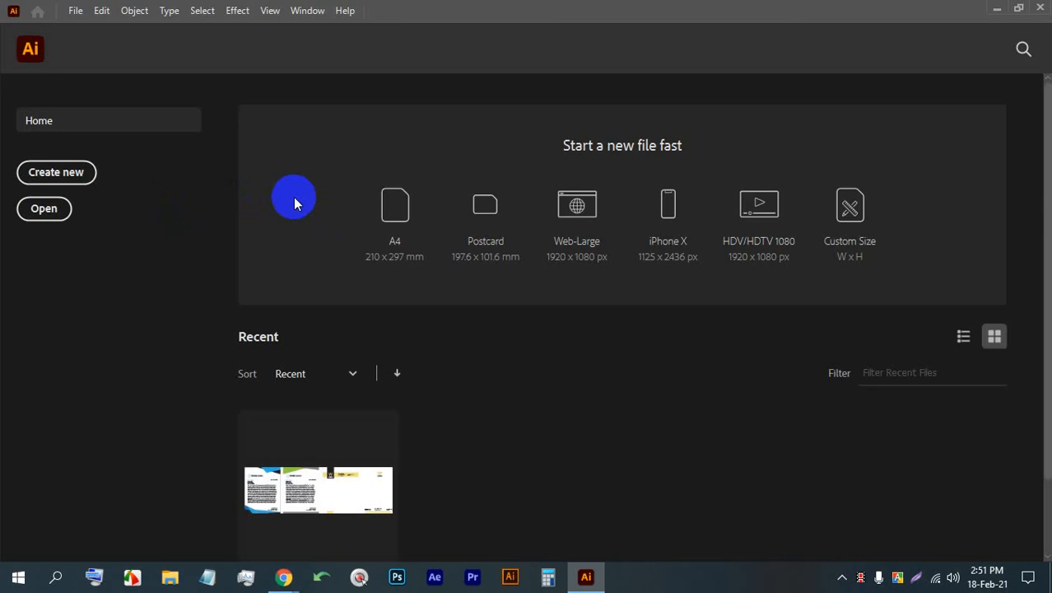
# - Switch to Chrome and search Google Images for "catalogue design" in a new tab
pyautogui.moveTo(281, 576)
pyautogui.click(235, 508)
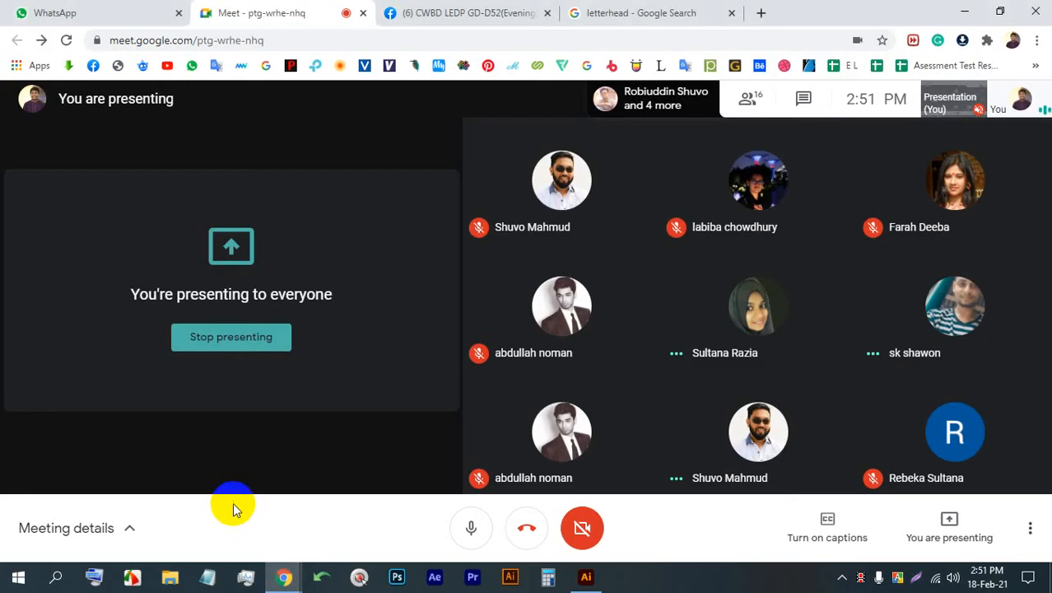
pyautogui.click(758, 12)
pyautogui.click(721, 329)
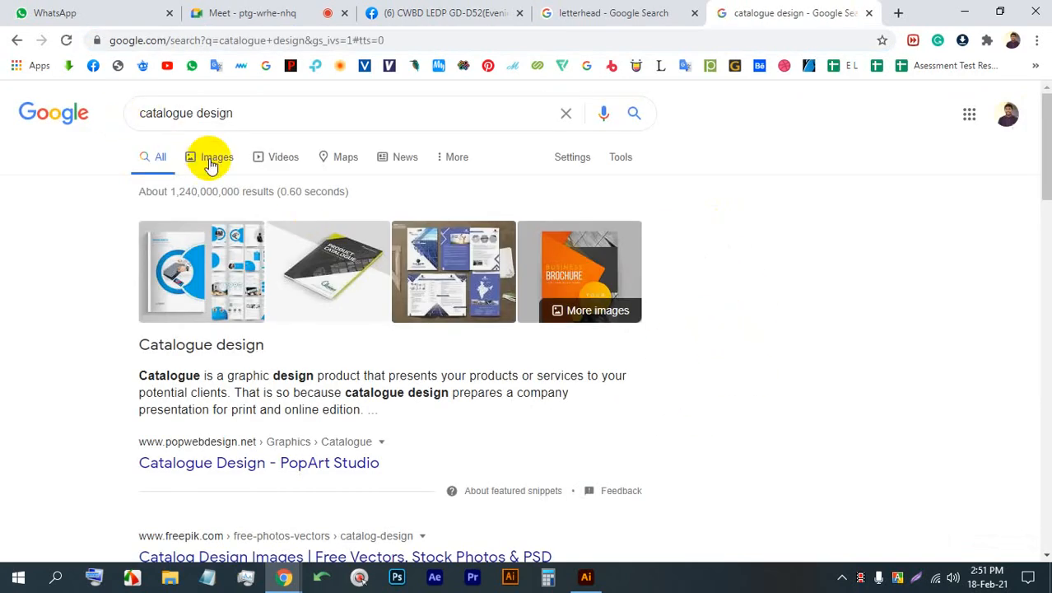
pyautogui.click(213, 162)
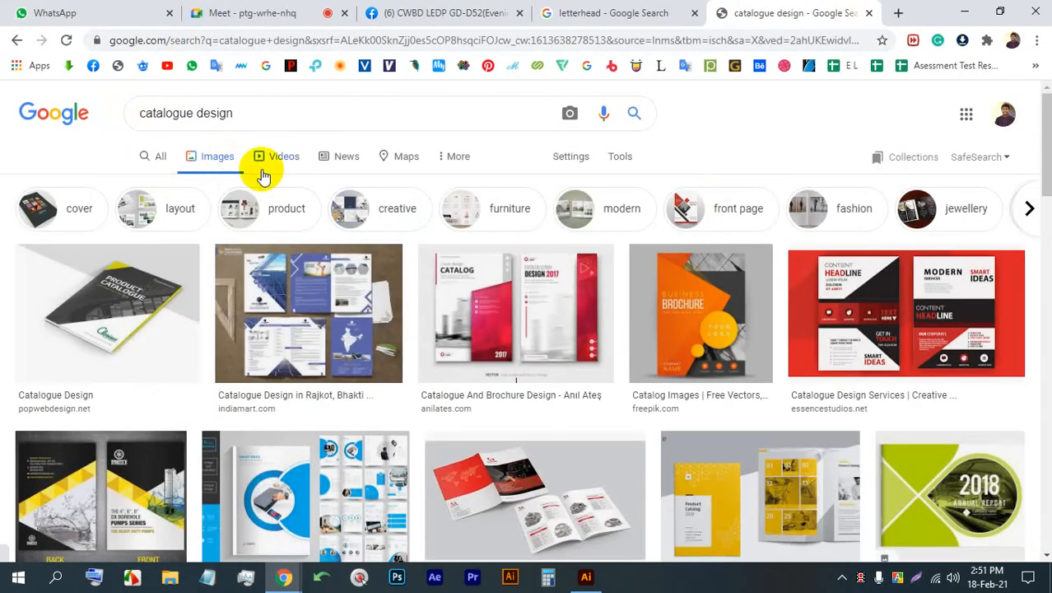
# - Preview the Business 16 pages brochure design template and browse further catalogue image results
pyautogui.scroll(-1, 401, 284)
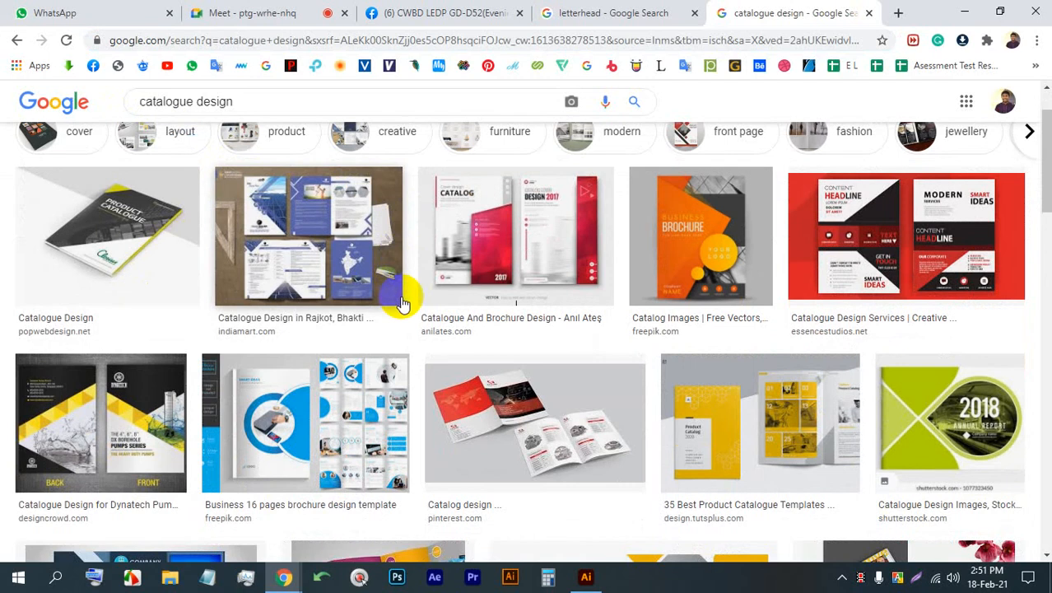
pyautogui.click(268, 392)
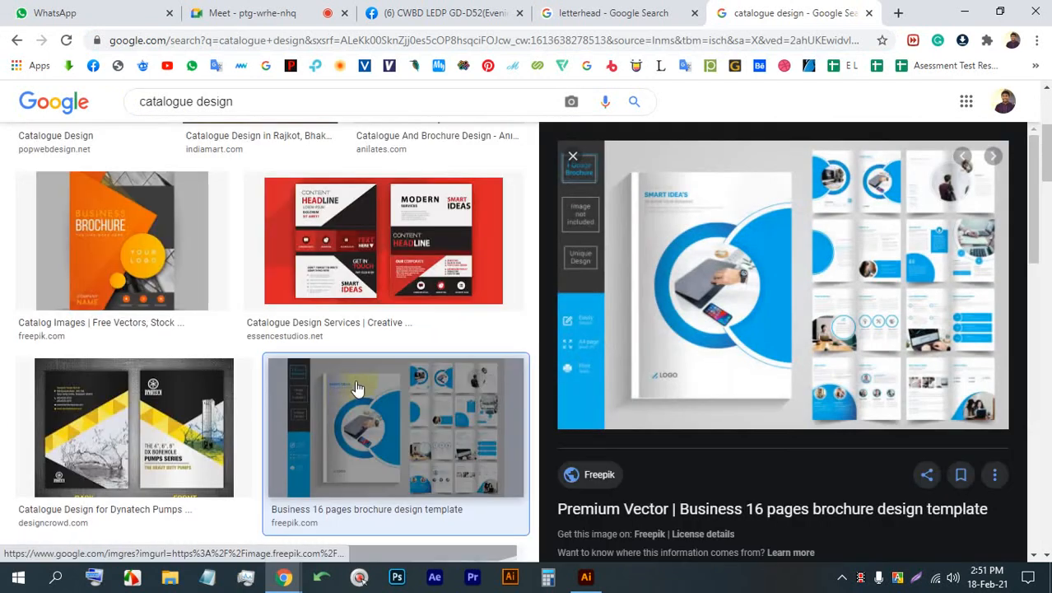
pyautogui.scroll(-5, 523, 353)
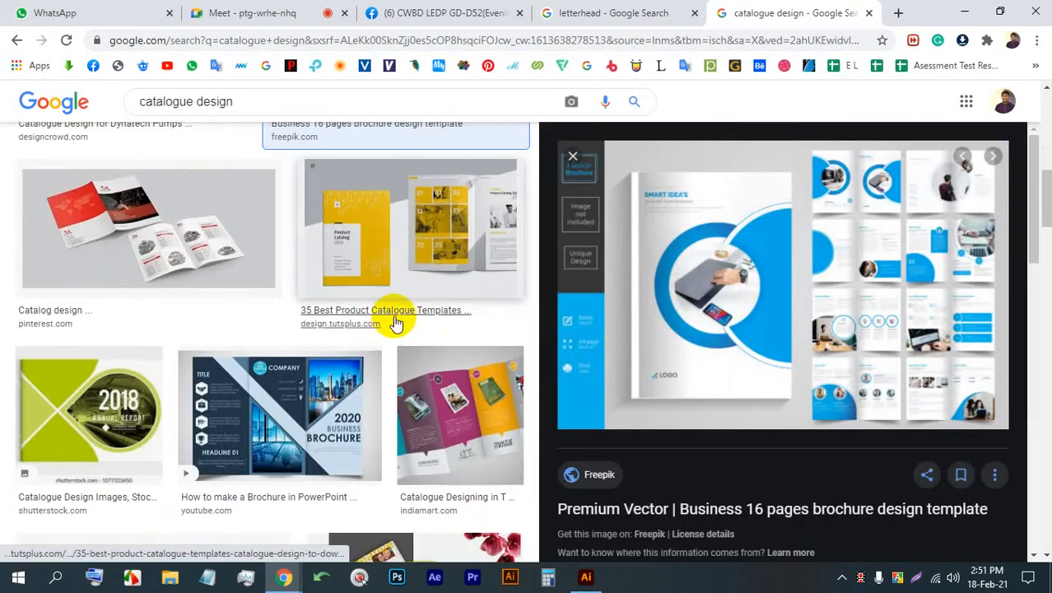
pyautogui.scroll(-6, 387, 317)
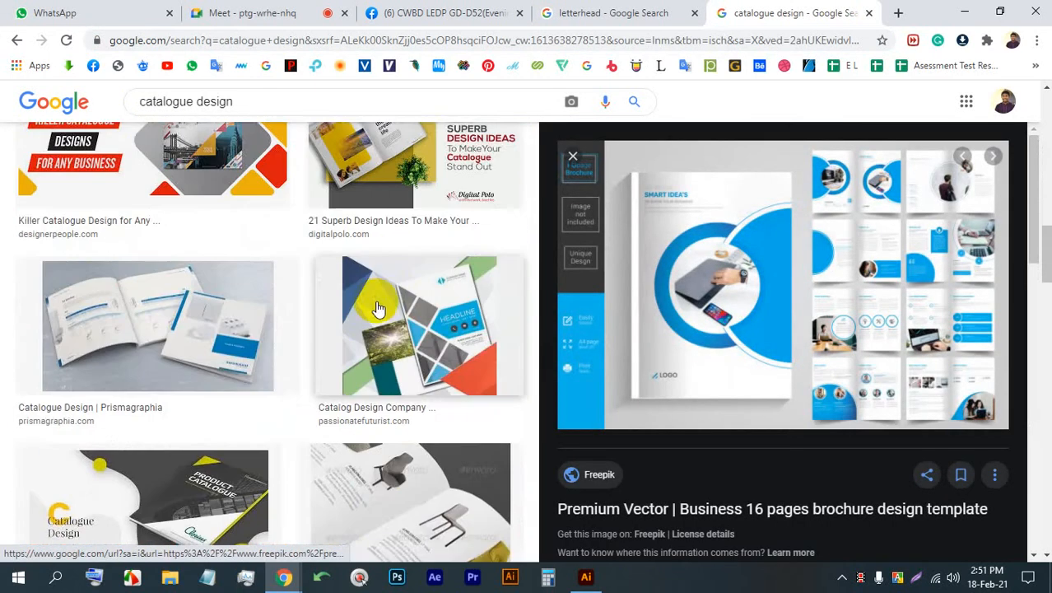
pyautogui.scroll(-3, 377, 309)
pyautogui.scroll(-4, 380, 305)
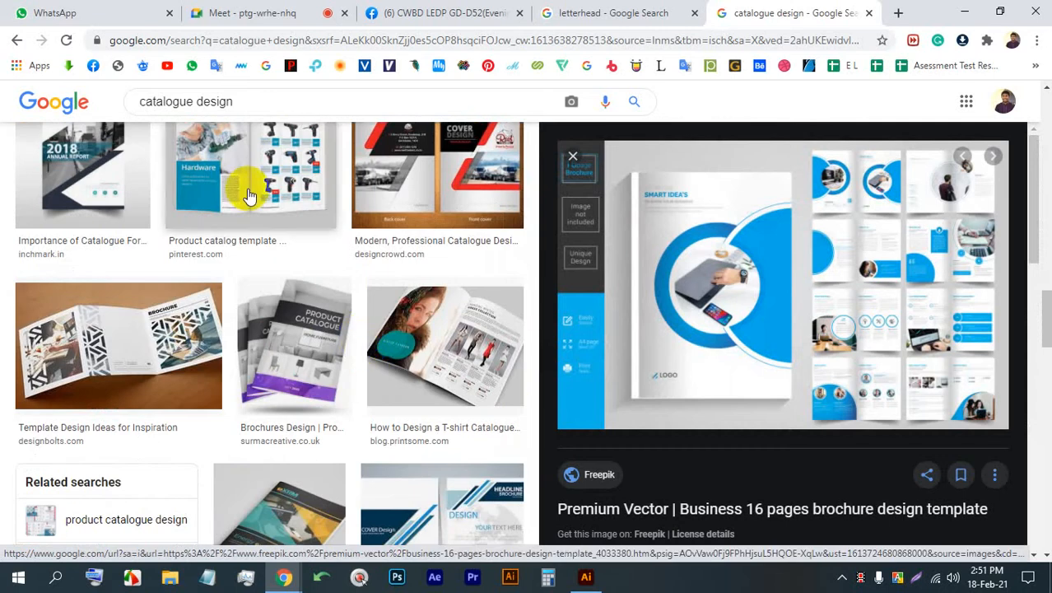
# - Preview the hardware product catalog template, the free vector catalog and the Creative Catalogue Design Agency image with its related images
pyautogui.click(249, 196)
pyautogui.scroll(-4, 359, 278)
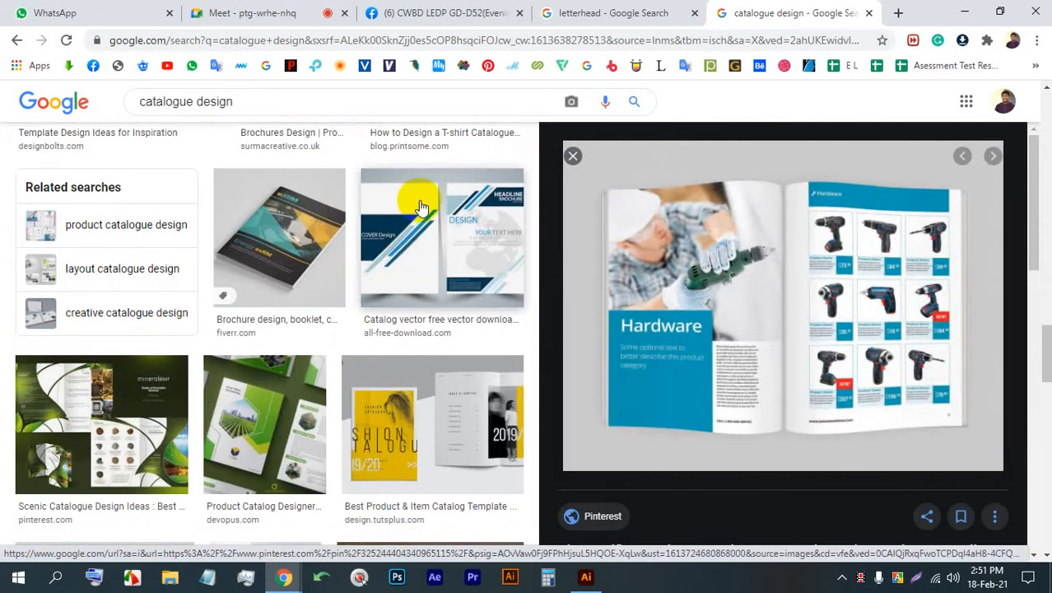
pyautogui.click(420, 206)
pyautogui.scroll(-4, 420, 210)
pyautogui.click(426, 223)
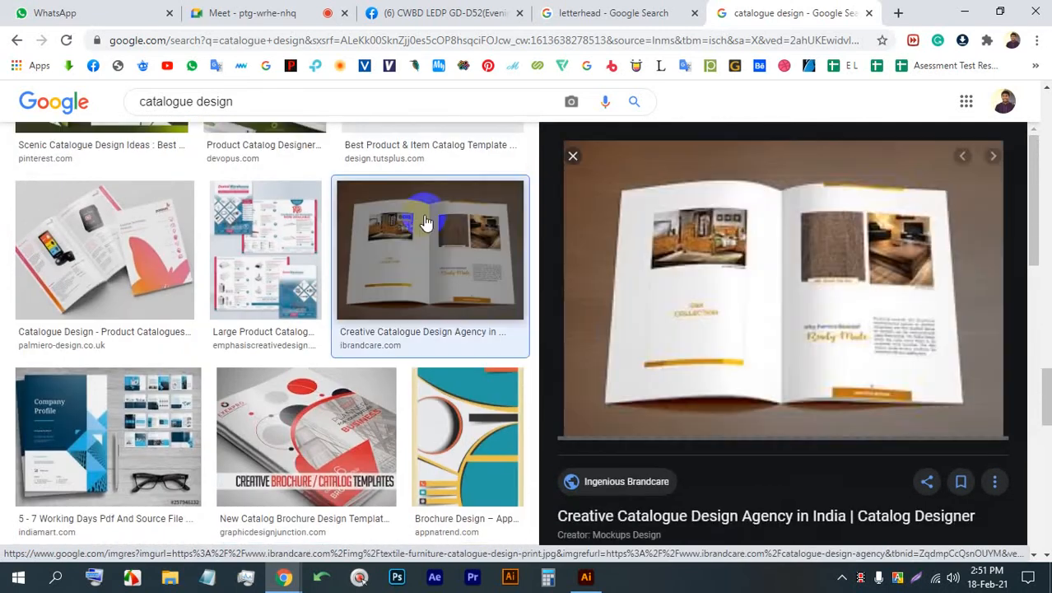
pyautogui.scroll(-5, 549, 300)
pyautogui.scroll(-3, 430, 357)
pyautogui.scroll(-3, 428, 306)
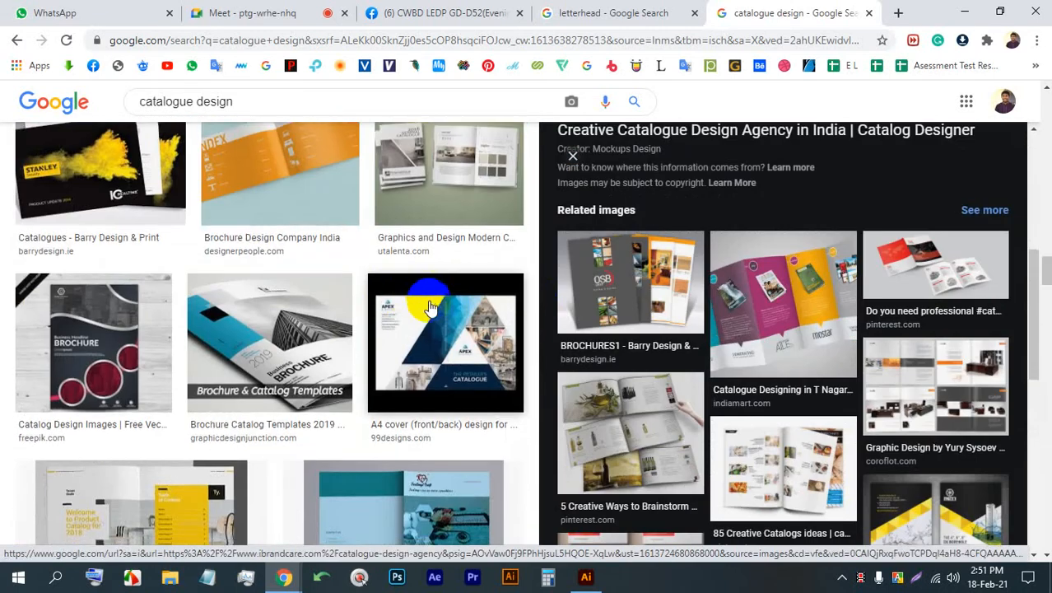
# - Preview the Brochure Catalog Templates 2019 image and browse more catalogue results
pyautogui.scroll(-2, 430, 308)
pyautogui.click(454, 228)
pyautogui.click(317, 219)
pyautogui.scroll(-4, 540, 284)
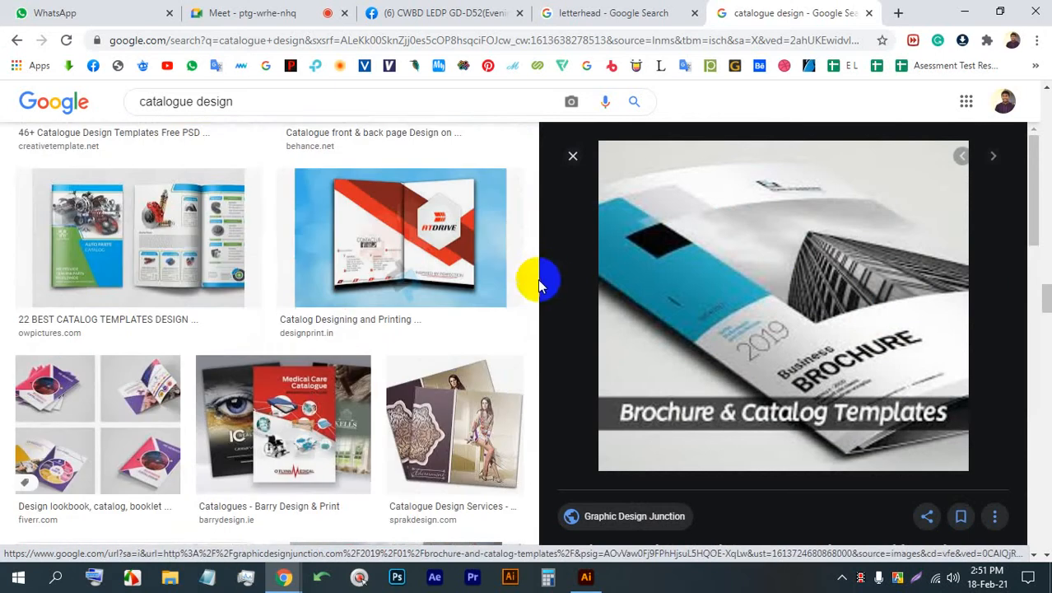
# - Check the participants in the Google Meet call and return to the catalogue design image results
pyautogui.click(334, 13)
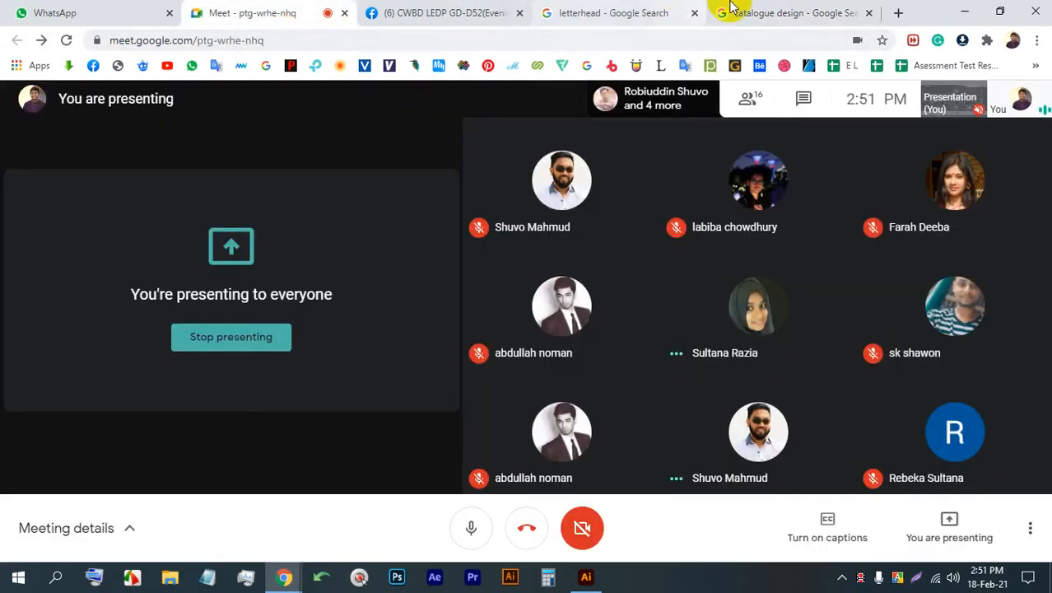
pyautogui.click(860, 16)
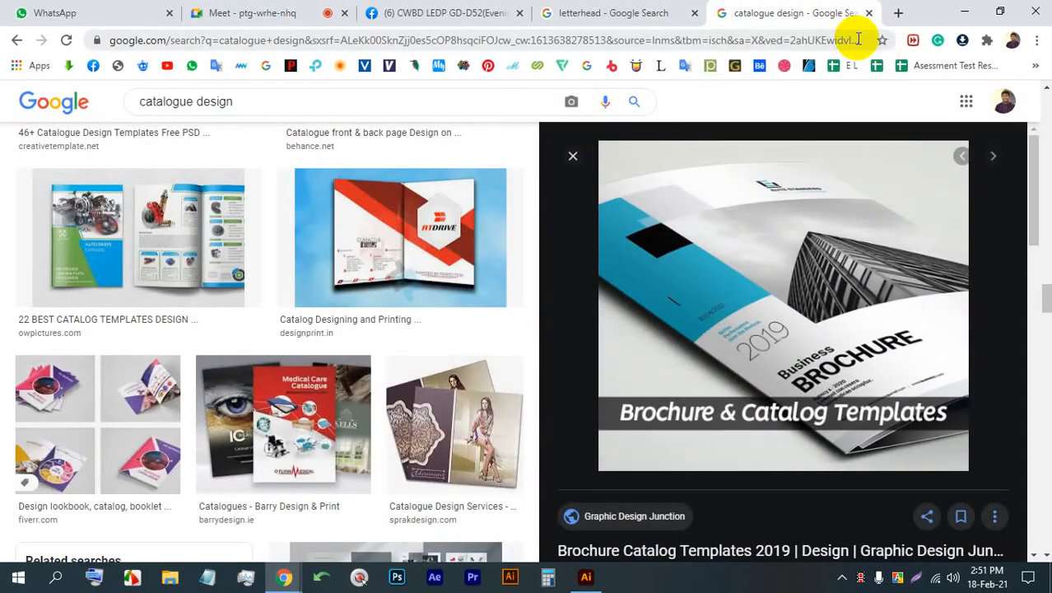
pyautogui.scroll(-4, 517, 313)
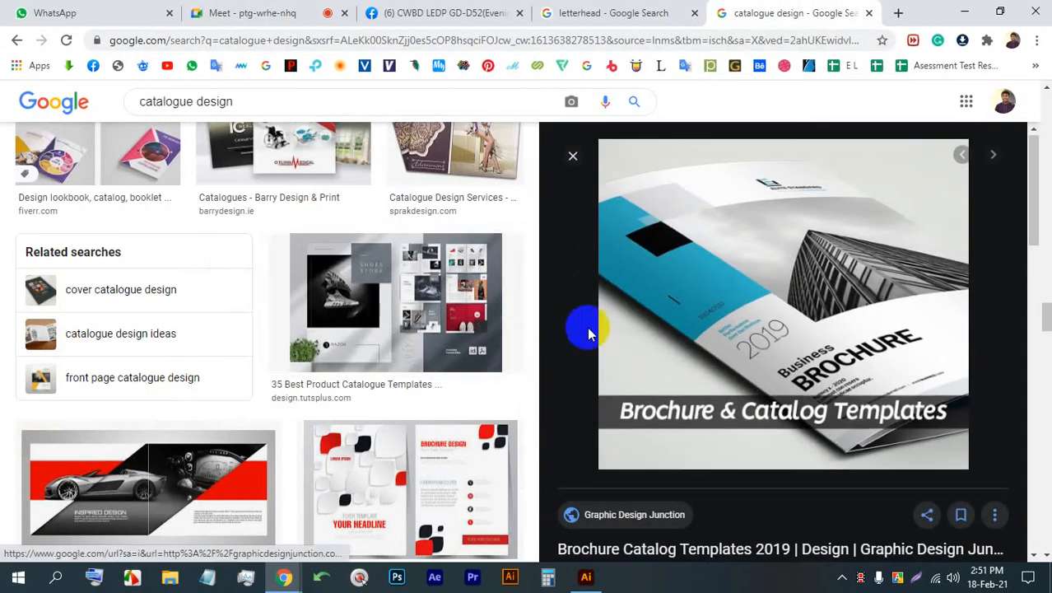
pyautogui.scroll(-3, 589, 334)
pyautogui.click(280, 12)
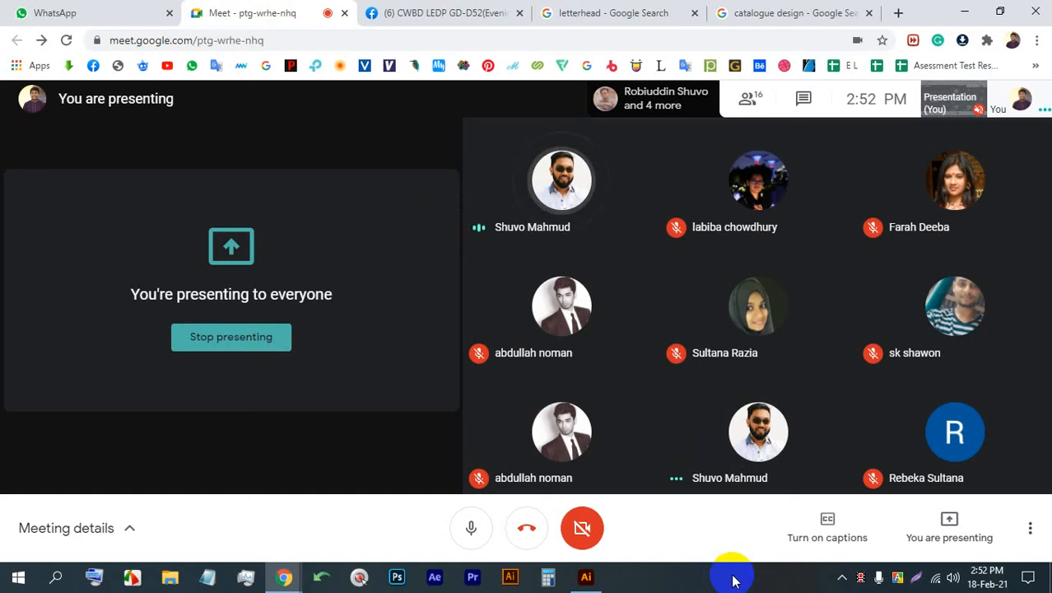
pyautogui.moveTo(561, 415)
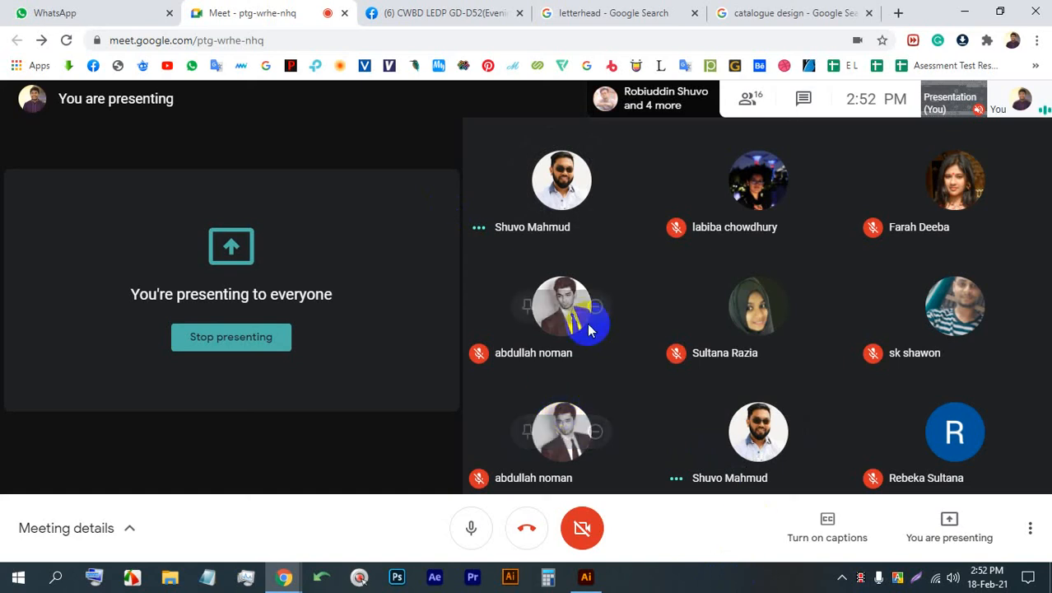
pyautogui.click(808, 12)
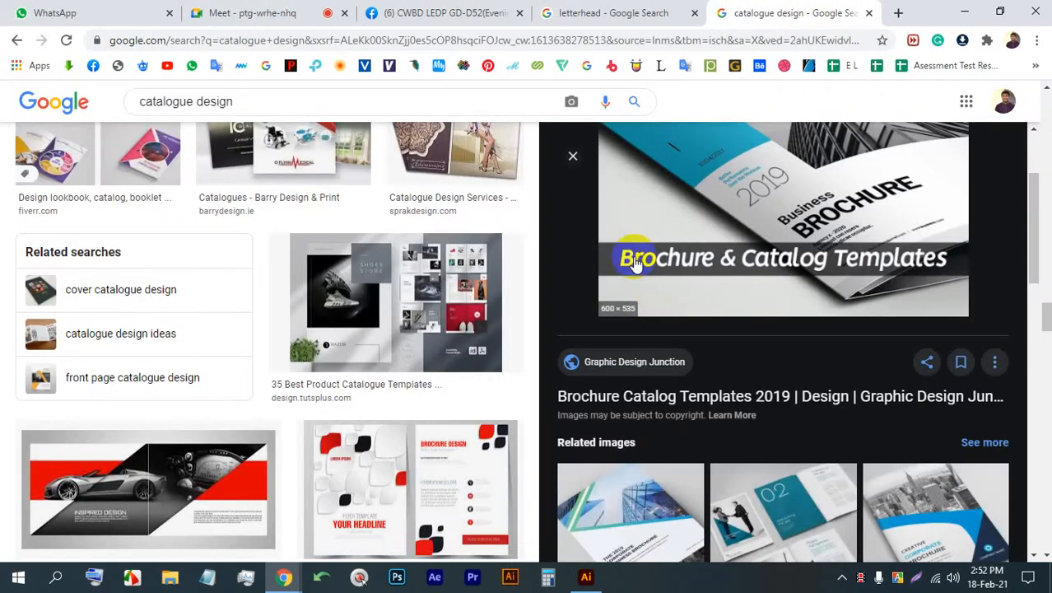
# - Replace the letterhead image search with "envelope" and browse the resulting images
pyautogui.click(613, 12)
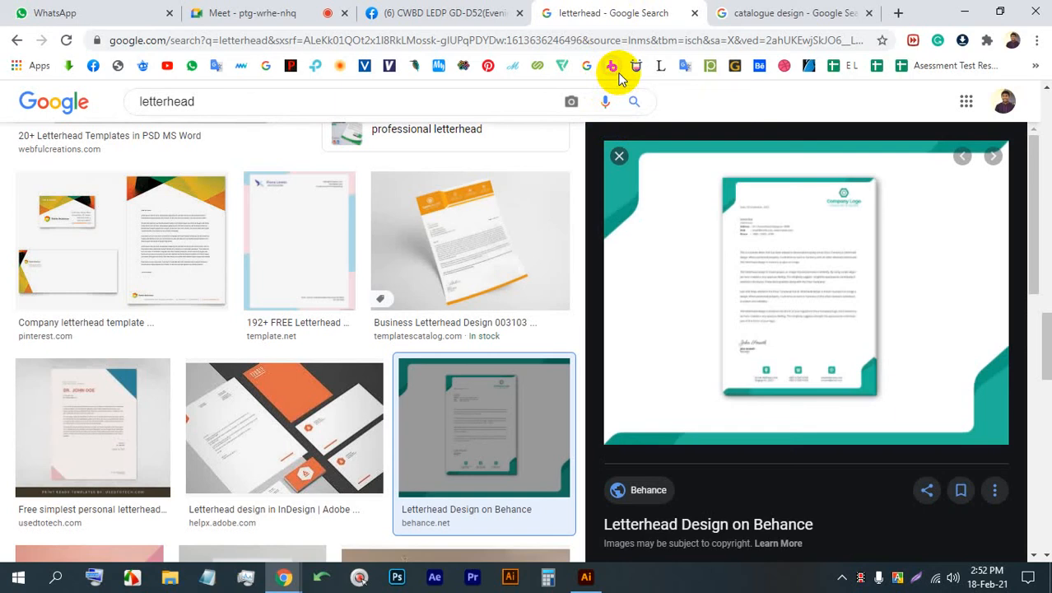
pyautogui.doubleClick(338, 99)
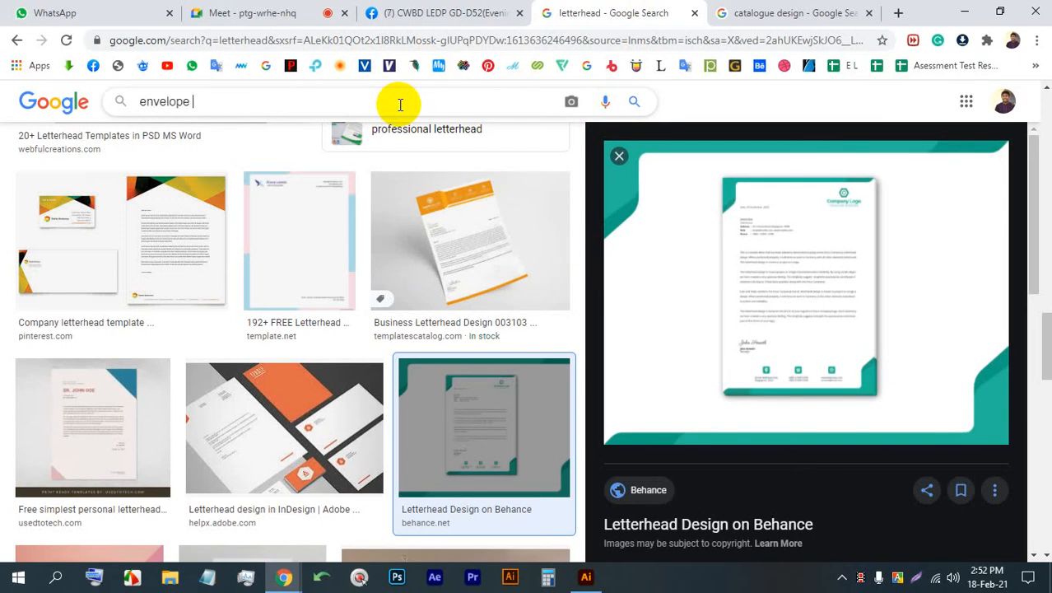
pyautogui.write('envelope')
pyautogui.press('Return')
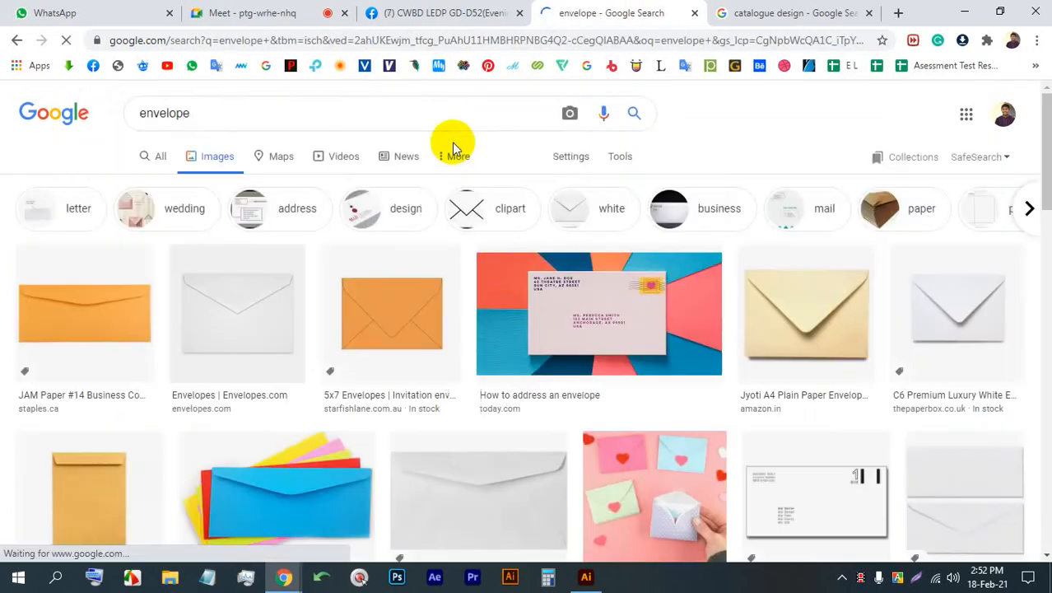
pyautogui.scroll(-5, 552, 430)
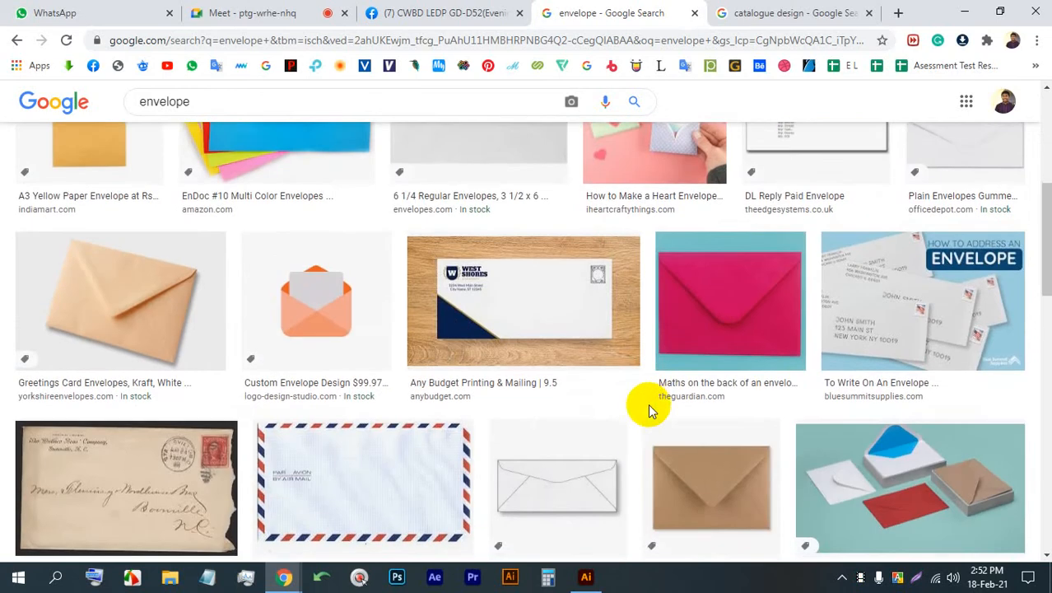
pyautogui.scroll(-4, 648, 410)
# - Refine the image search to "envelope design", browse the results and preview the freelancer.com letterhead and envelope design
pyautogui.click(256, 101)
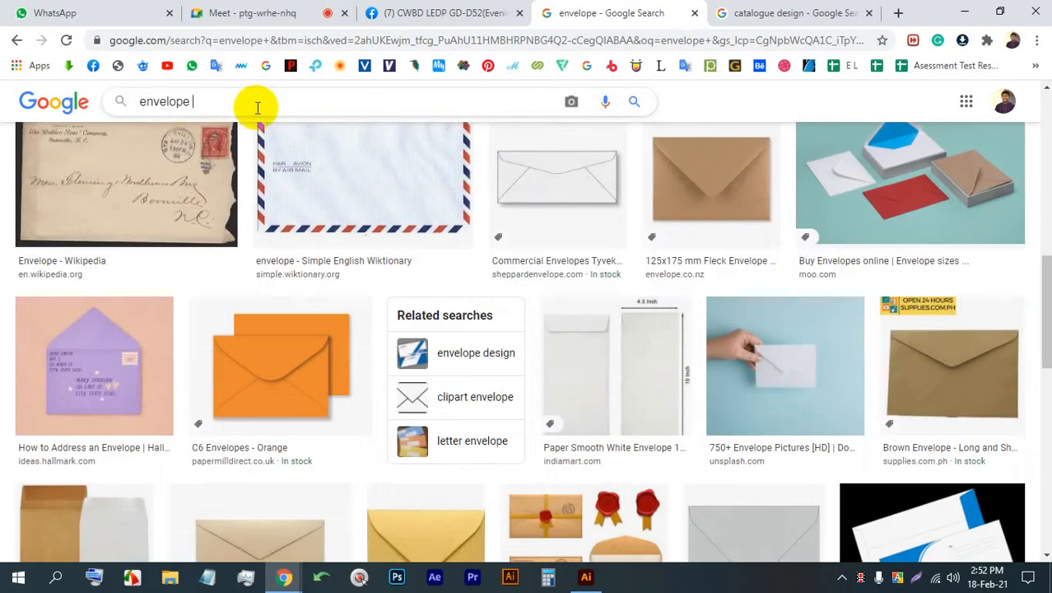
pyautogui.write('design')
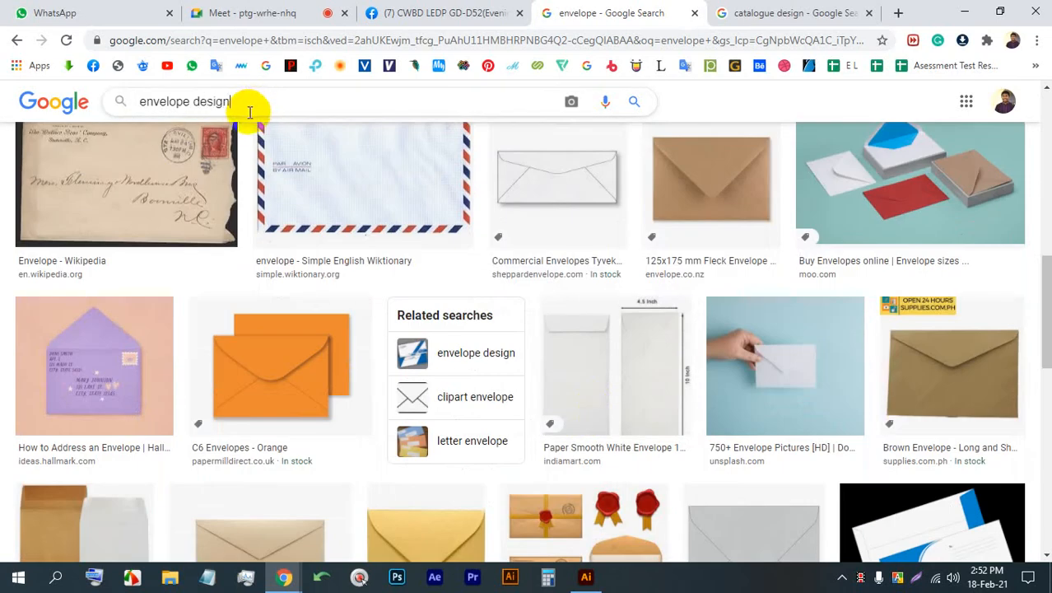
pyautogui.press('Return')
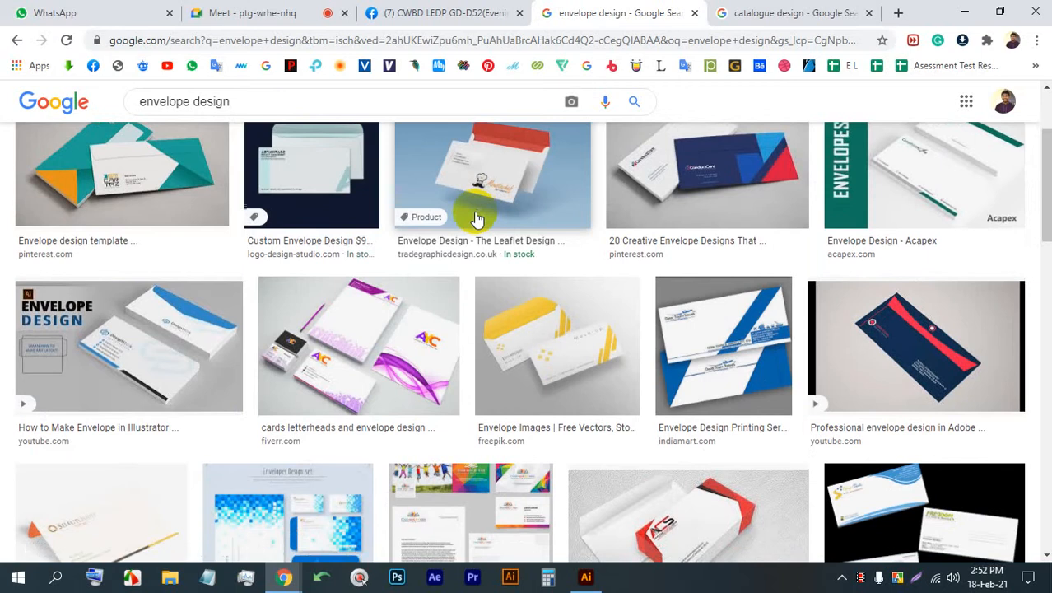
pyautogui.scroll(-5, 477, 219)
pyautogui.scroll(-1, 524, 256)
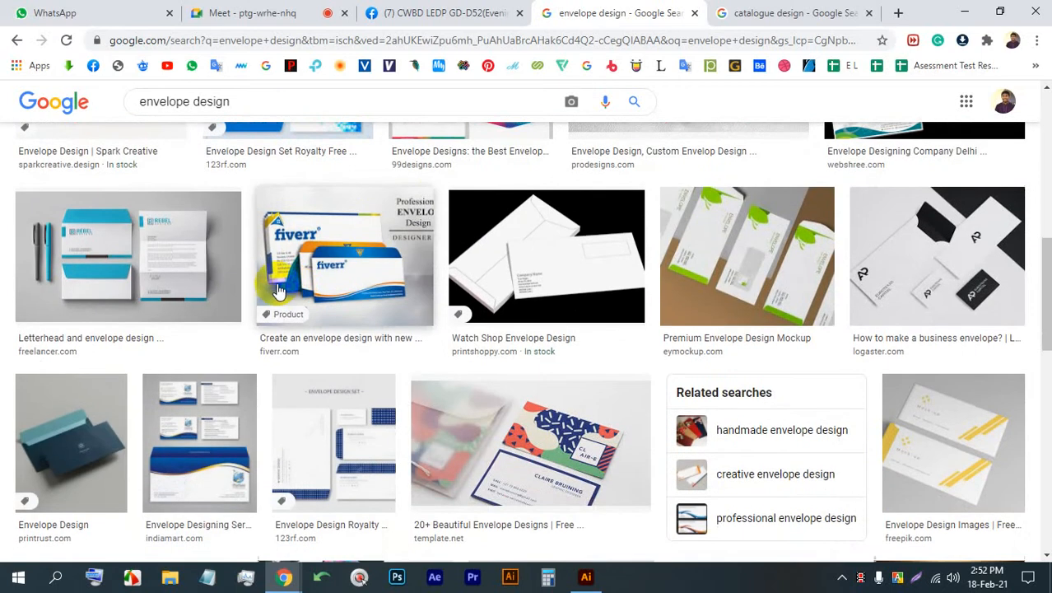
pyautogui.click(151, 247)
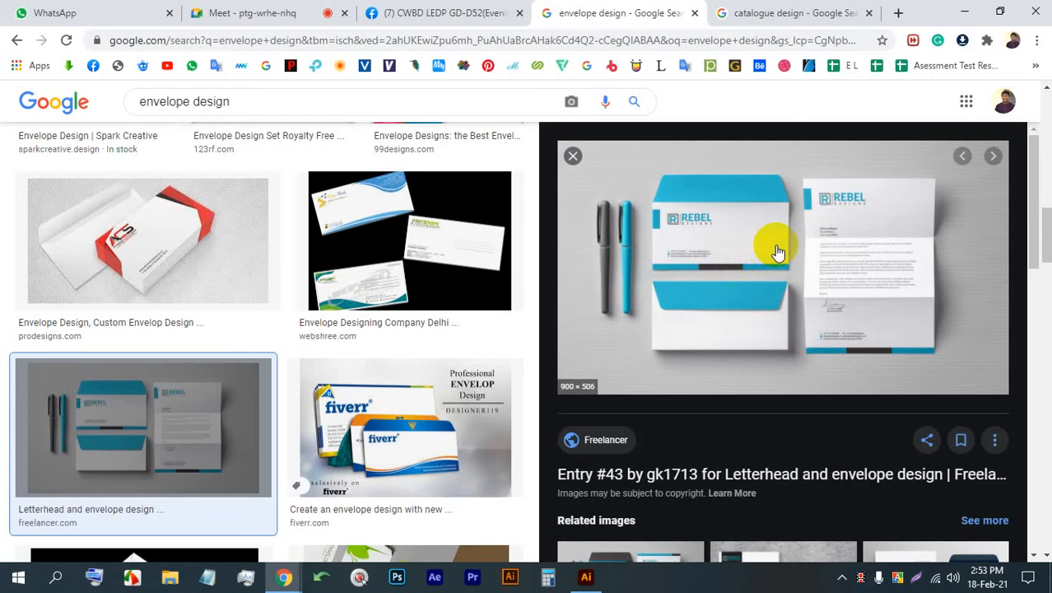
pyautogui.press('Print')
pyautogui.rightClick(676, 215)
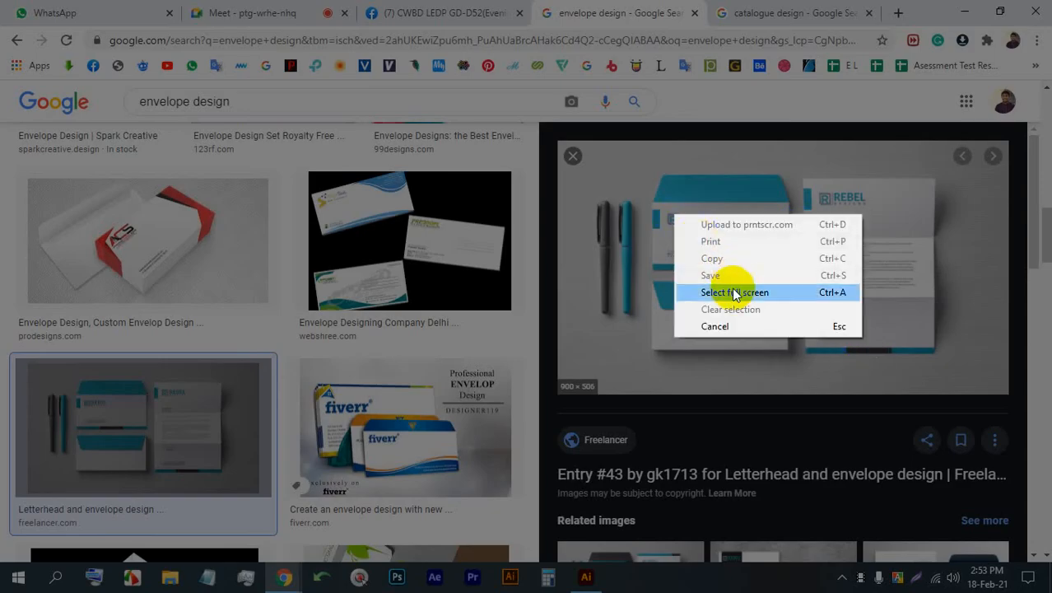
pyautogui.click(727, 325)
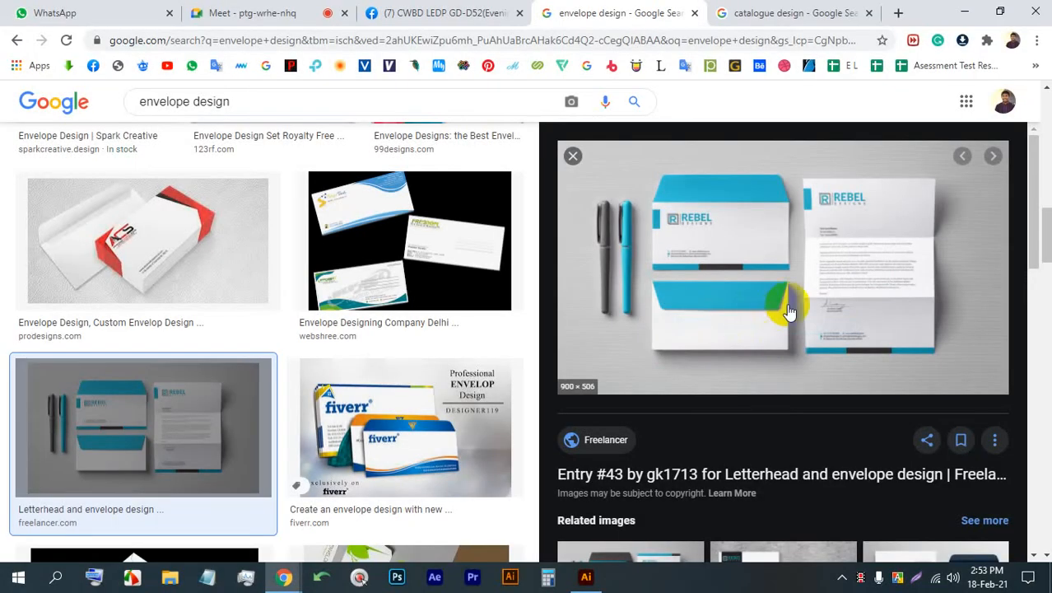
# - Browse the related images of the Letterhead and envelope design preview and return to the large preview
pyautogui.scroll(-5, 789, 311)
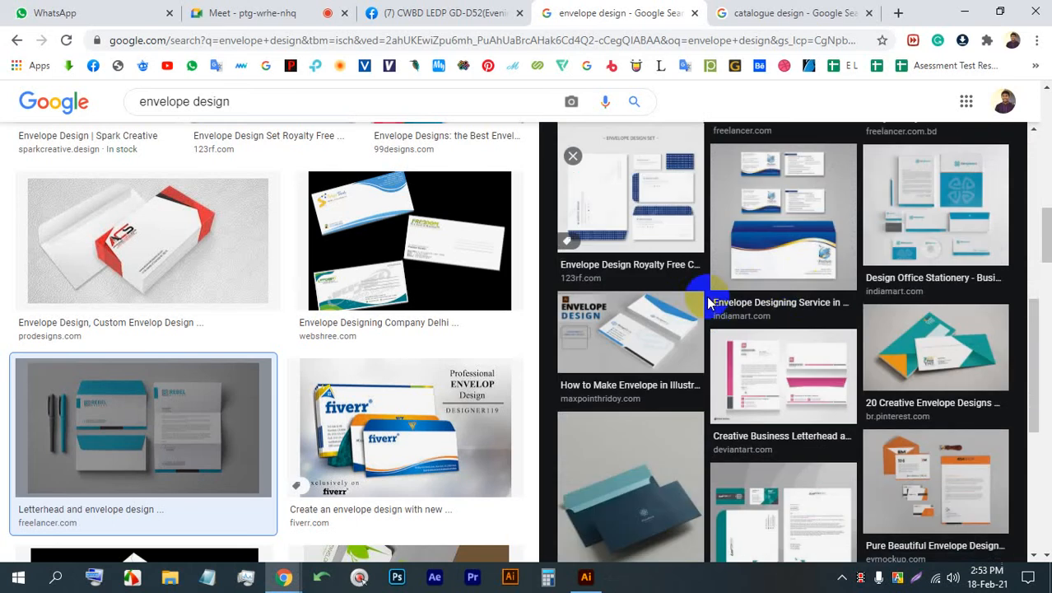
pyautogui.scroll(-4, 795, 286)
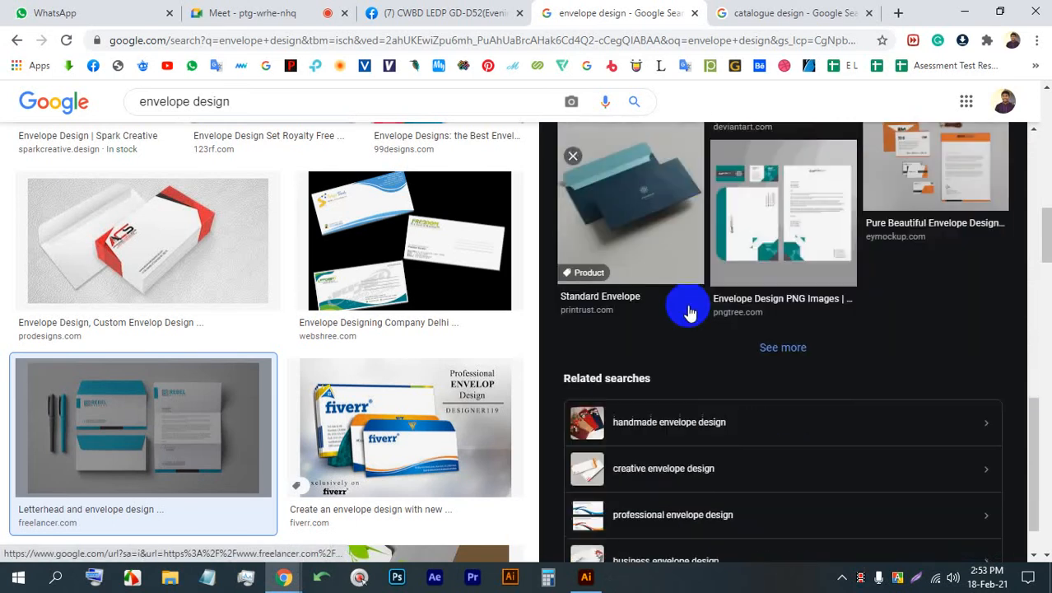
pyautogui.scroll(3, 717, 329)
pyautogui.scroll(-3, 749, 387)
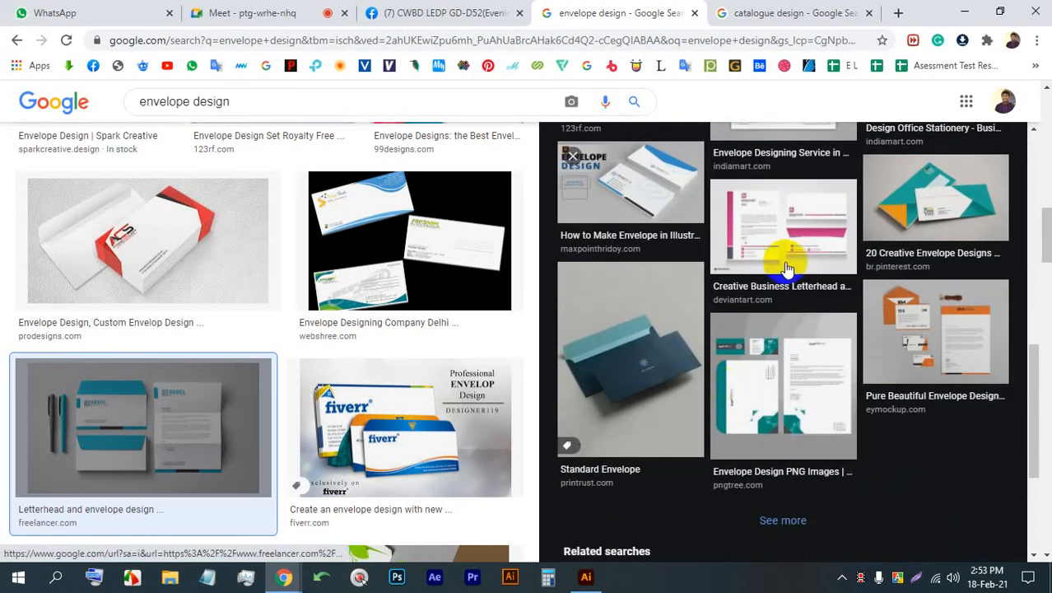
pyautogui.scroll(10, 774, 272)
# - Capture the envelope preview area, mark the envelope's front, back and connecting fold with red freehand strokes, and save the capture
pyautogui.press('Print')
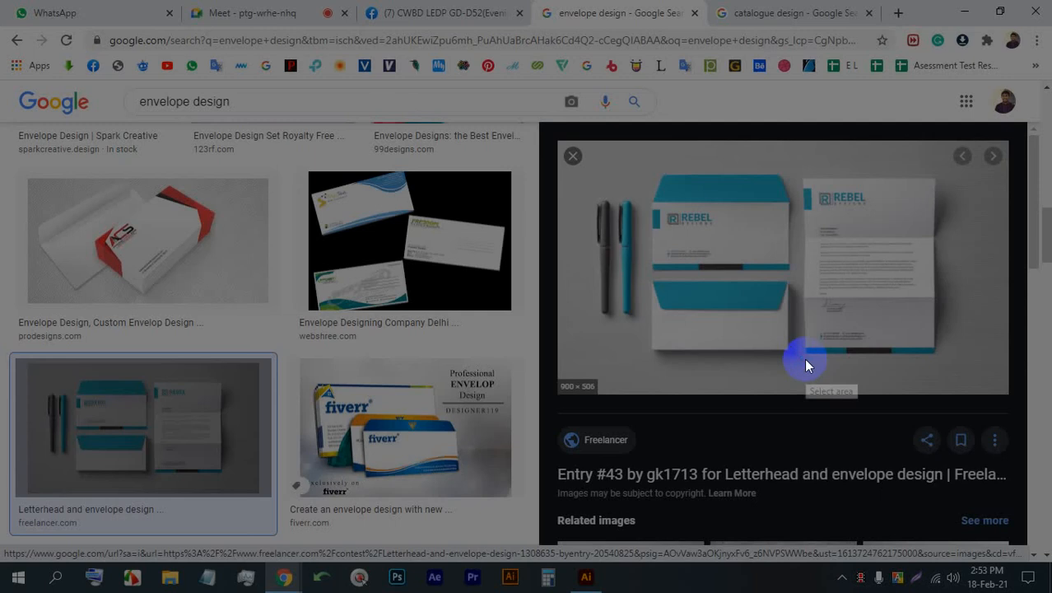
pyautogui.moveTo(517, 110); pyautogui.dragTo(1044, 415)
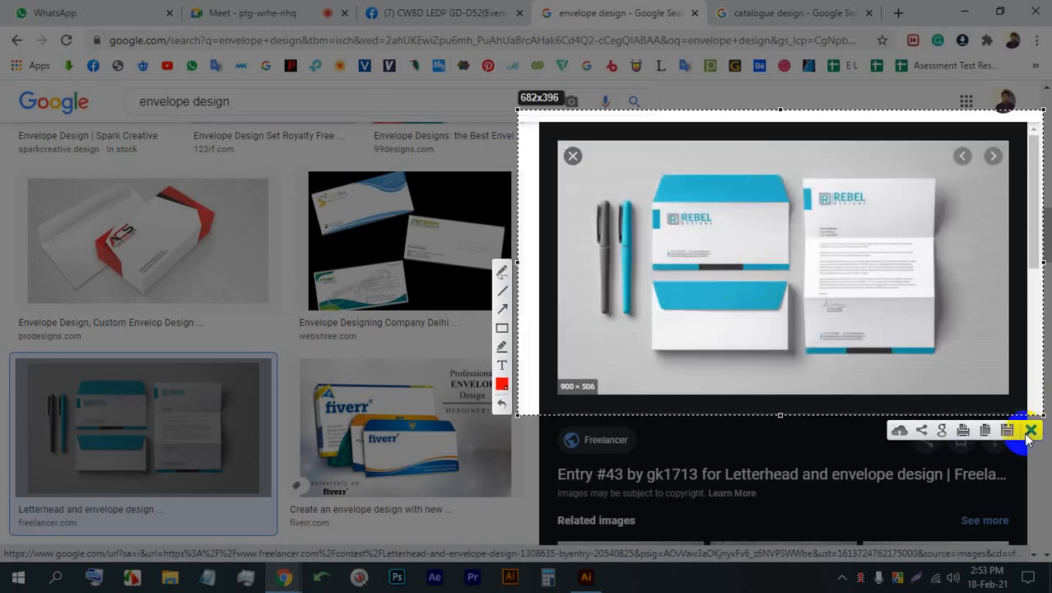
pyautogui.click(507, 278)
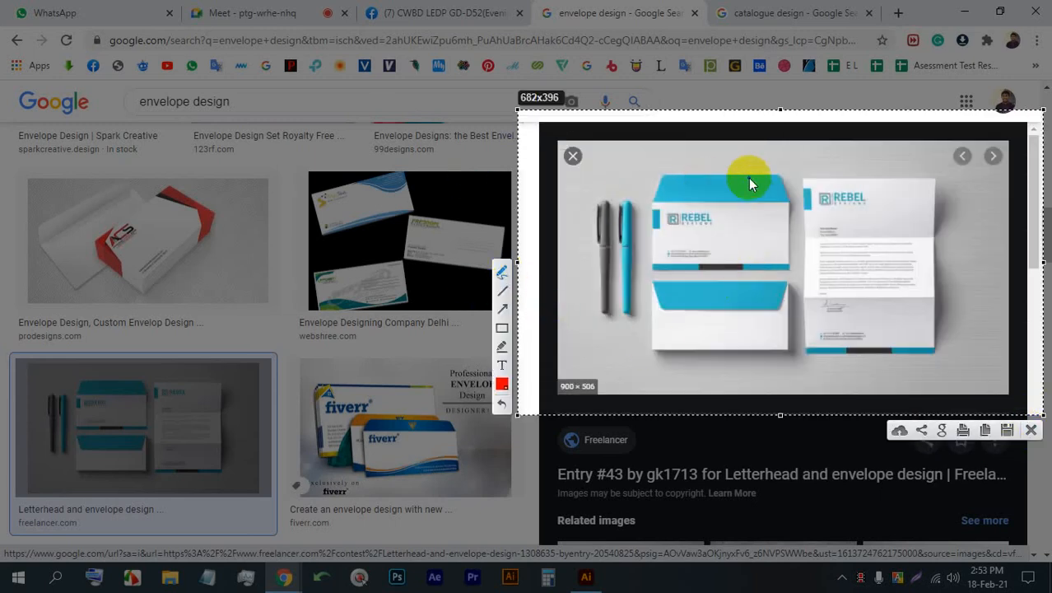
pyautogui.moveTo(706, 236); pyautogui.dragTo(768, 231)
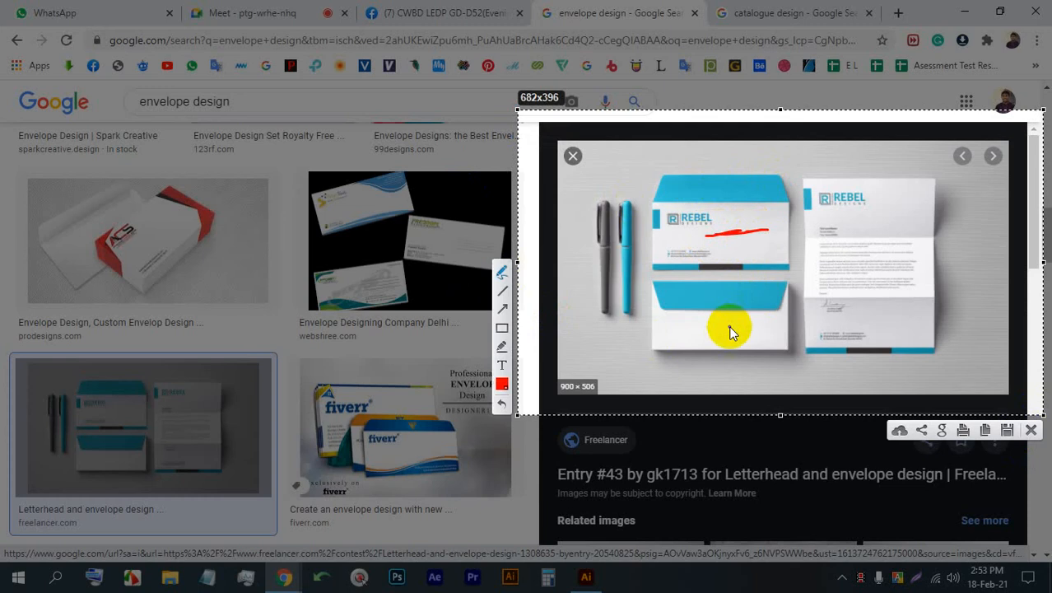
pyautogui.moveTo(730, 328); pyautogui.dragTo(770, 327)
pyautogui.moveTo(725, 242)
pyautogui.mouseDown()
pyautogui.moveTo(675, 225)
pyautogui.moveTo(633, 326)
pyautogui.moveTo(668, 348)
pyautogui.mouseUp()
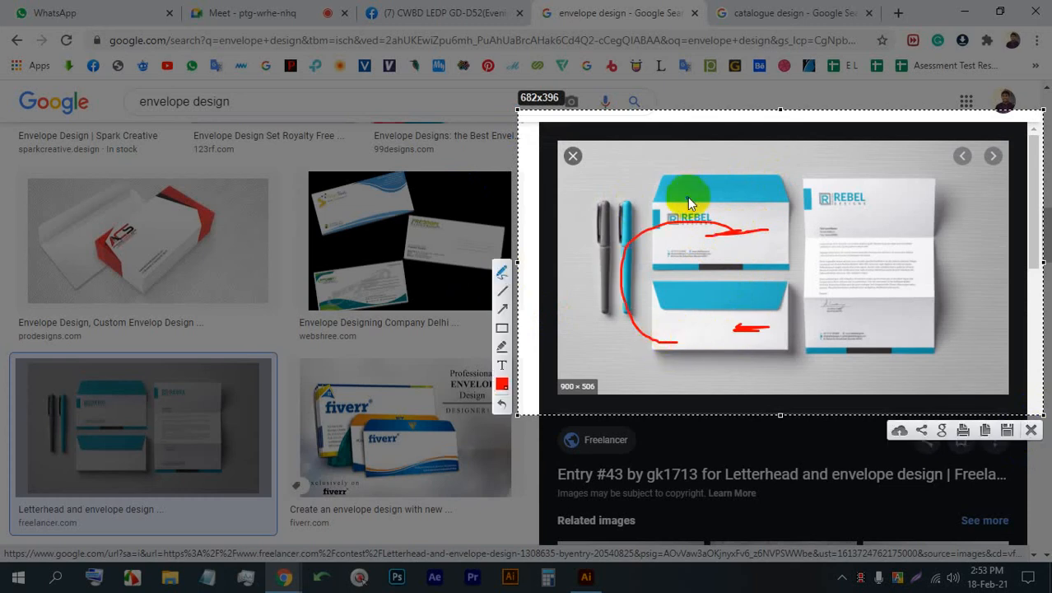
pyautogui.moveTo(687, 197)
pyautogui.mouseDown()
pyautogui.moveTo(749, 206)
pyautogui.moveTo(751, 266)
pyautogui.moveTo(771, 265)
pyautogui.mouseUp()
pyautogui.moveTo(651, 288)
pyautogui.mouseDown()
pyautogui.moveTo(704, 288)
pyautogui.moveTo(669, 348)
pyautogui.mouseUp()
pyautogui.click(1007, 430)
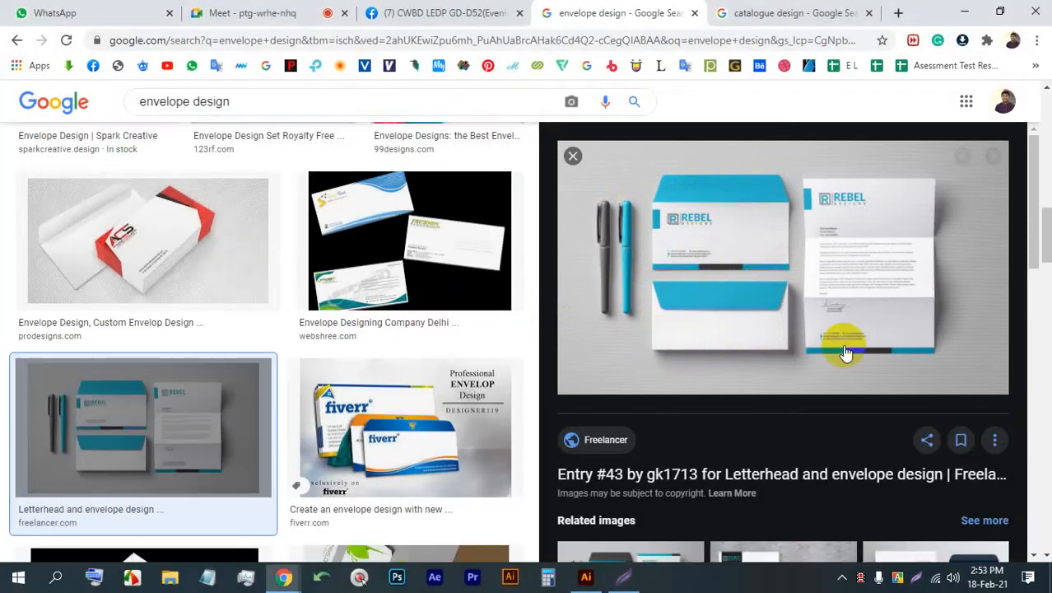
# - Admit the waiting participant to the Google Meet call and return to the envelope design results
pyautogui.click(289, 12)
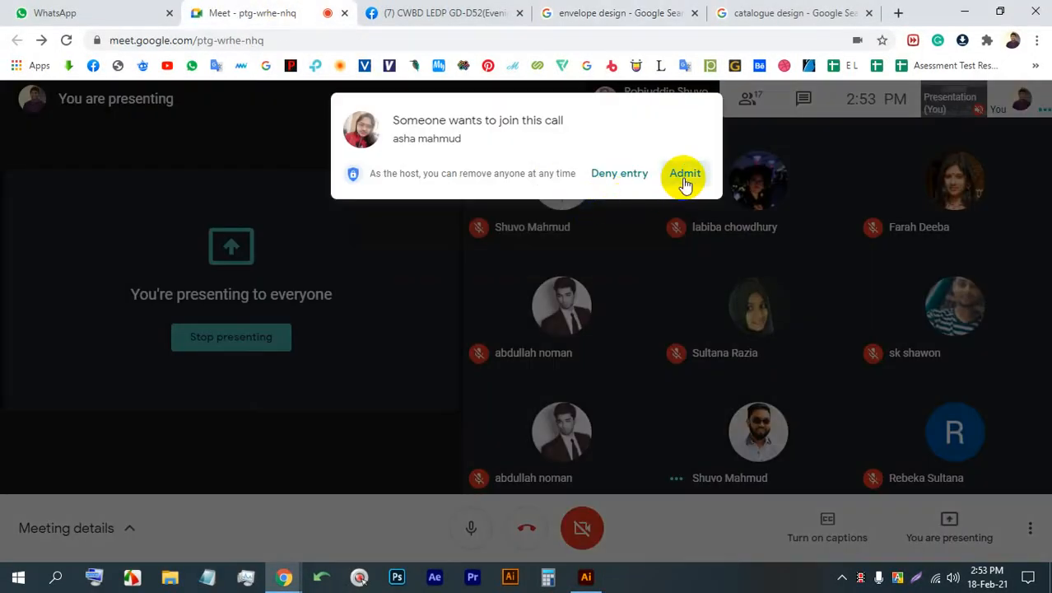
pyautogui.click(685, 176)
pyautogui.click(671, 13)
# - Capture the envelope preview, mark its flap, front, back and side edges with red freehand strokes, and close the capture without saving
pyautogui.press('Print')
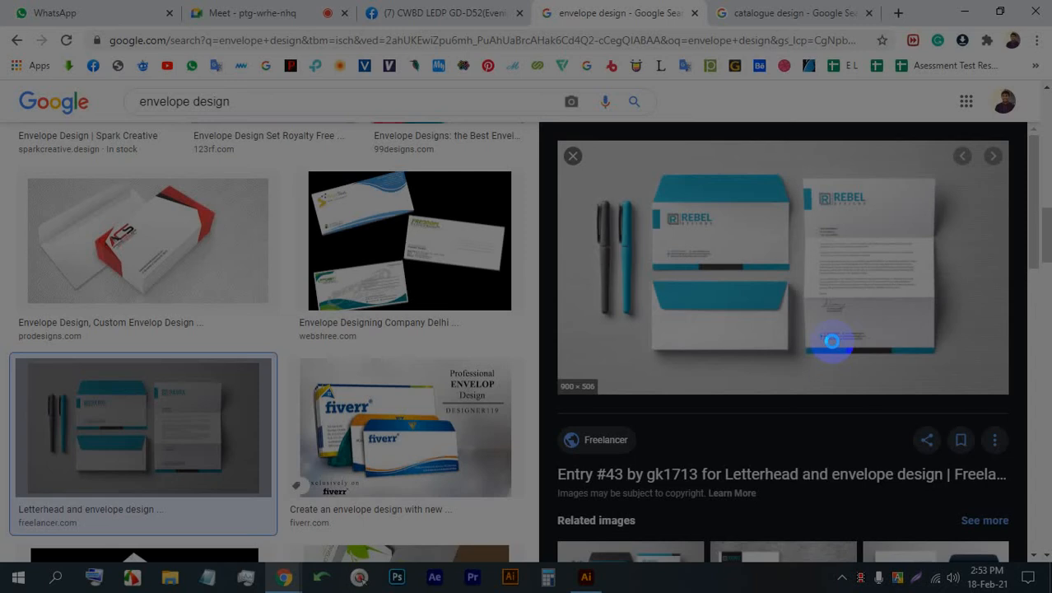
pyautogui.moveTo(949, 387); pyautogui.dragTo(550, 102)
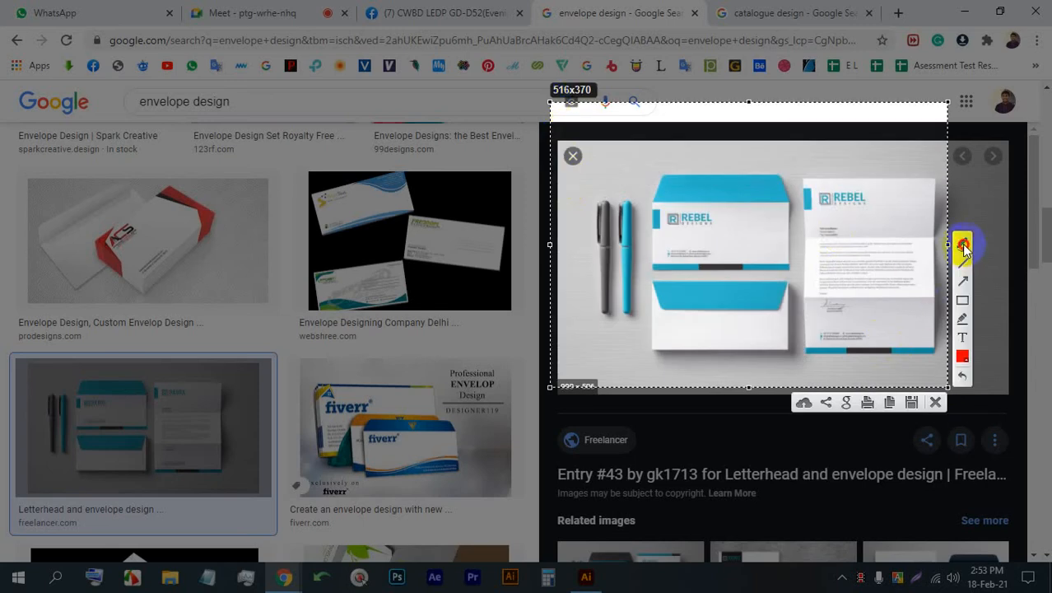
pyautogui.moveTo(695, 246); pyautogui.dragTo(751, 231)
pyautogui.moveTo(690, 348); pyautogui.dragTo(704, 338)
pyautogui.moveTo(709, 169)
pyautogui.mouseDown()
pyautogui.moveTo(705, 197)
pyautogui.moveTo(744, 182)
pyautogui.mouseUp()
pyautogui.moveTo(655, 181); pyautogui.dragTo(706, 174)
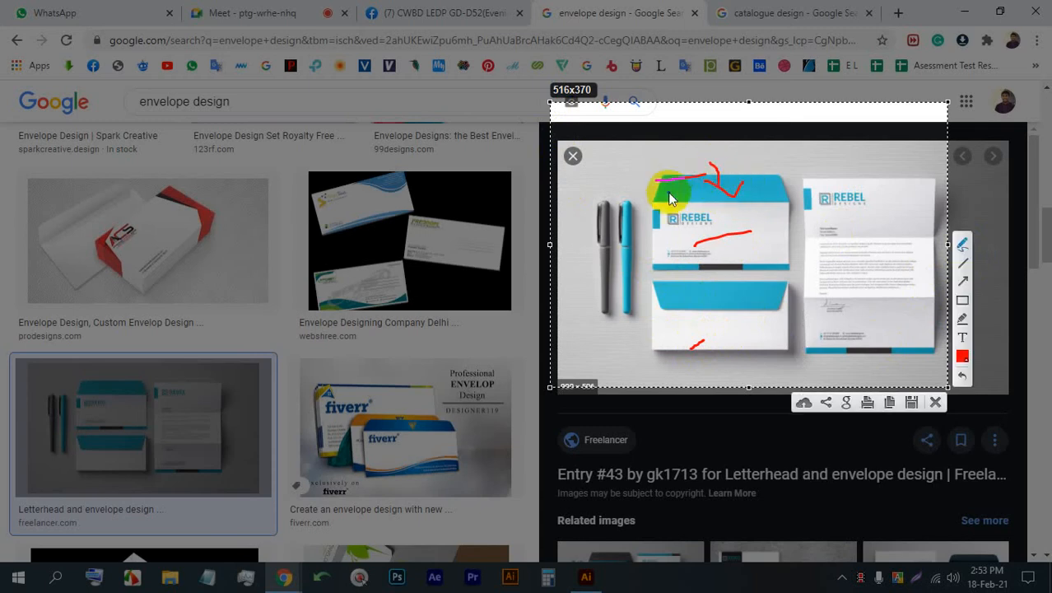
pyautogui.moveTo(664, 203)
pyautogui.mouseDown()
pyautogui.moveTo(736, 200)
pyautogui.moveTo(768, 167)
pyautogui.moveTo(710, 171)
pyautogui.mouseUp()
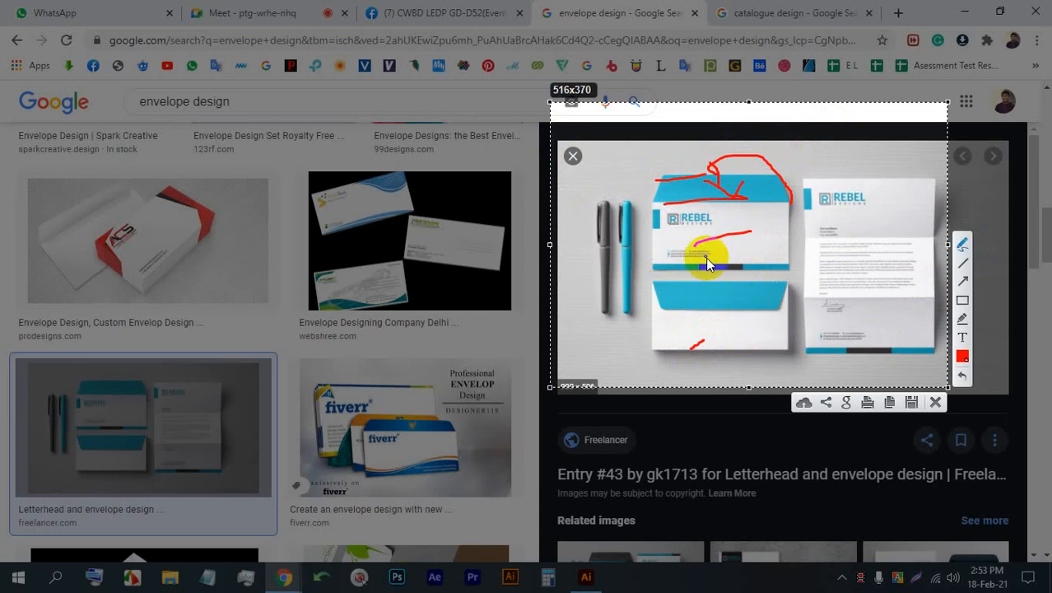
pyautogui.moveTo(667, 230)
pyautogui.mouseDown()
pyautogui.moveTo(606, 276)
pyautogui.moveTo(657, 342)
pyautogui.moveTo(686, 343)
pyautogui.moveTo(600, 294)
pyautogui.moveTo(684, 214)
pyautogui.moveTo(634, 230)
pyautogui.moveTo(673, 324)
pyautogui.moveTo(714, 333)
pyautogui.moveTo(627, 327)
pyautogui.moveTo(618, 248)
pyautogui.moveTo(674, 239)
pyautogui.mouseUp()
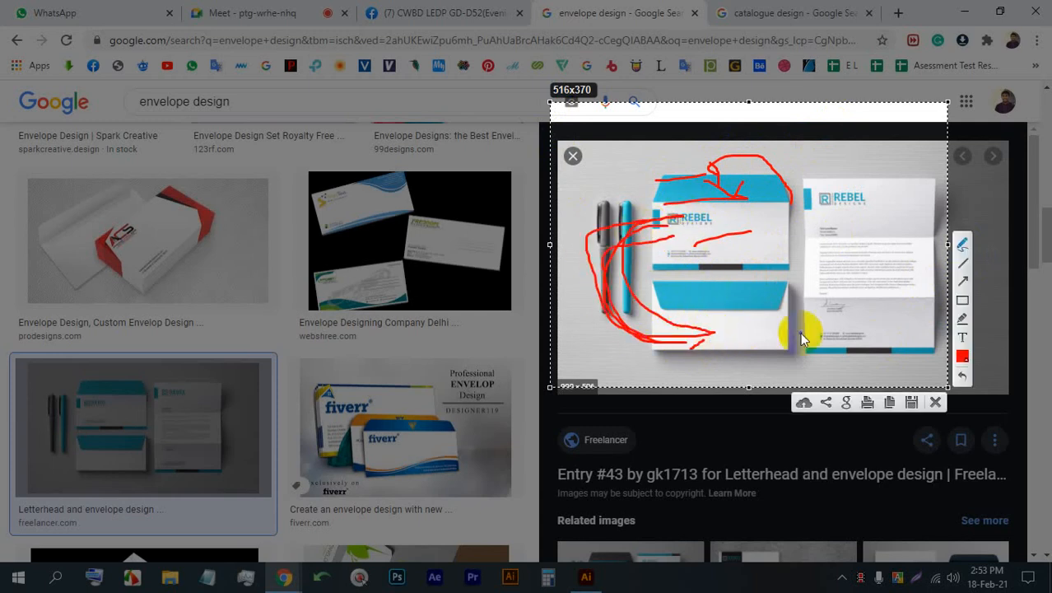
pyautogui.moveTo(784, 280); pyautogui.dragTo(792, 347)
pyautogui.moveTo(659, 289)
pyautogui.mouseDown()
pyautogui.moveTo(653, 345)
pyautogui.moveTo(673, 340)
pyautogui.mouseUp()
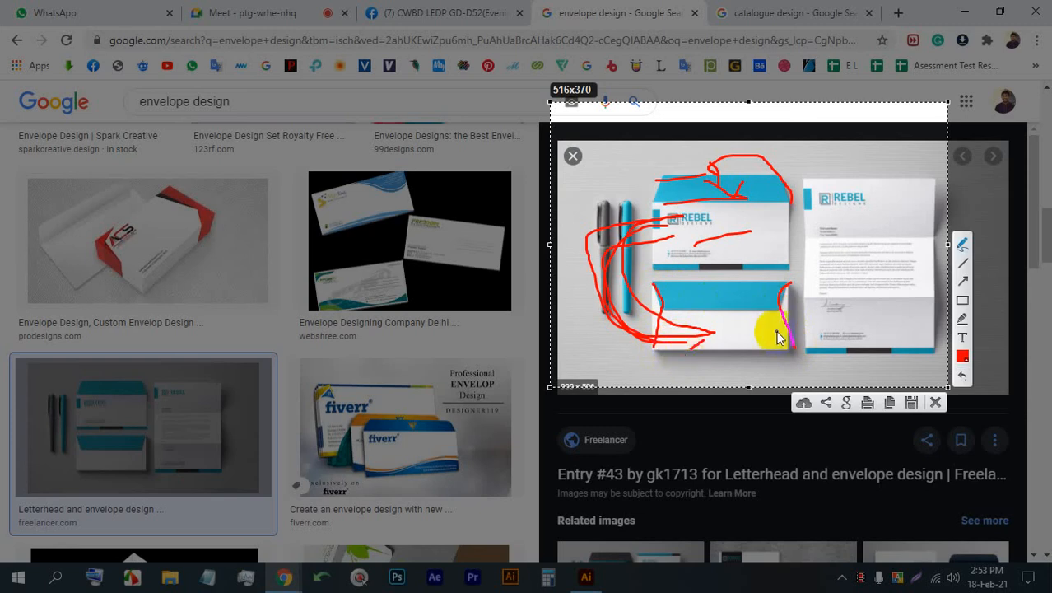
pyautogui.click(936, 402)
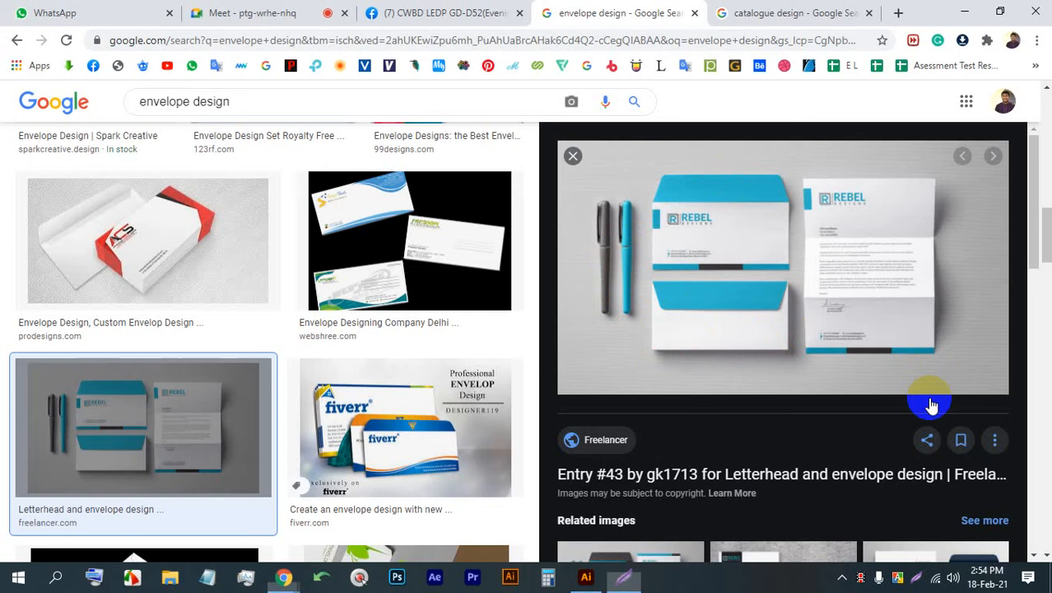
# - Check the Google Meet call, close the WhatsApp tab and return to the envelope design results
pyautogui.click(239, 13)
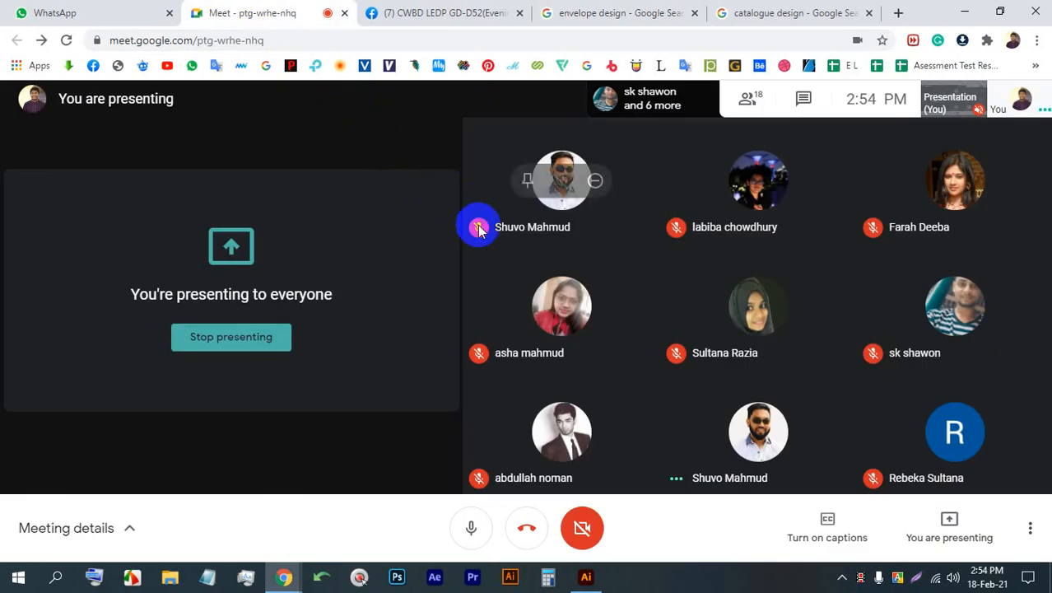
pyautogui.click(170, 13)
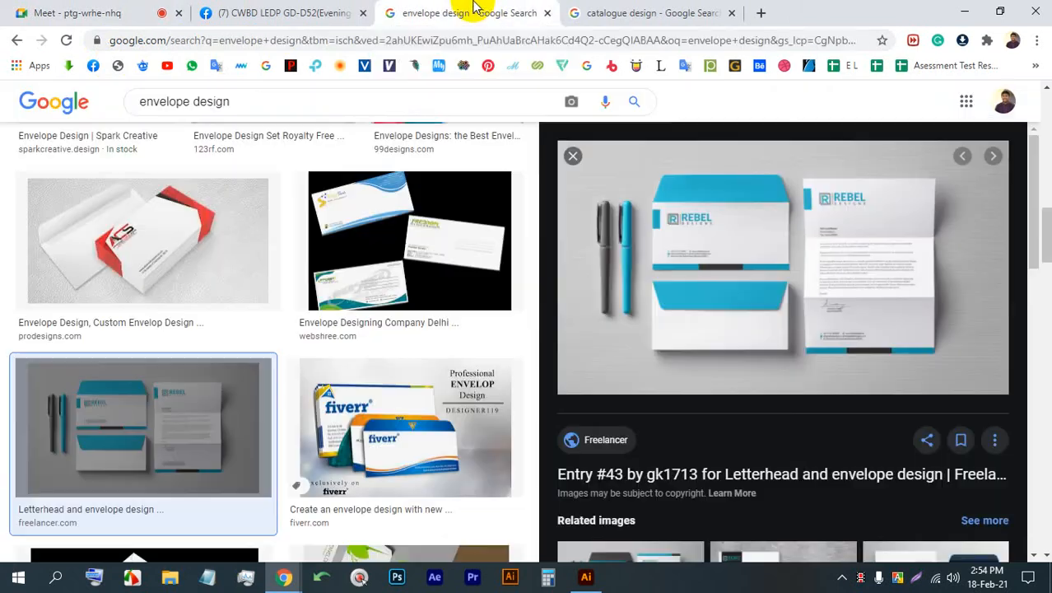
pyautogui.click(480, 11)
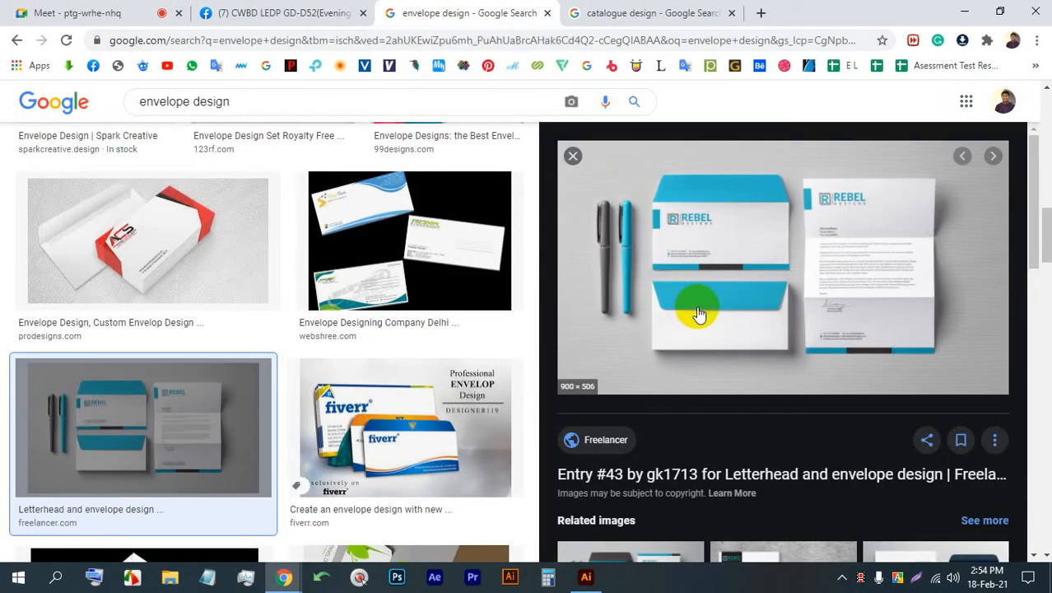
# - Capture the blue-and-white envelope preview again, link its front and back with a red curve, trace the closed envelope's side edges, and discard the capture
pyautogui.press('Print')
pyautogui.moveTo(1006, 408); pyautogui.dragTo(533, 115)
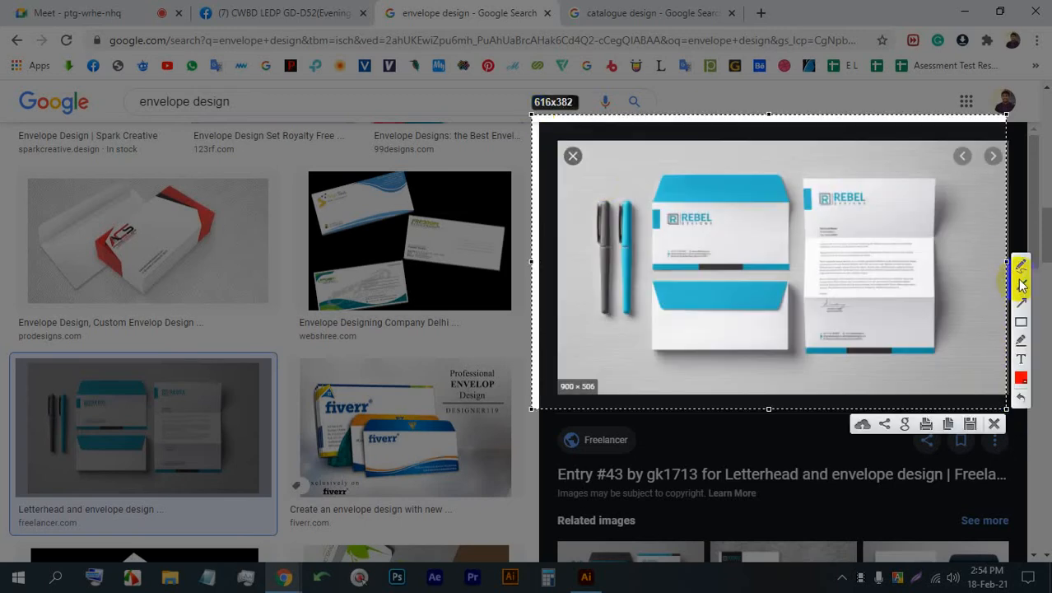
pyautogui.moveTo(732, 231); pyautogui.dragTo(687, 245)
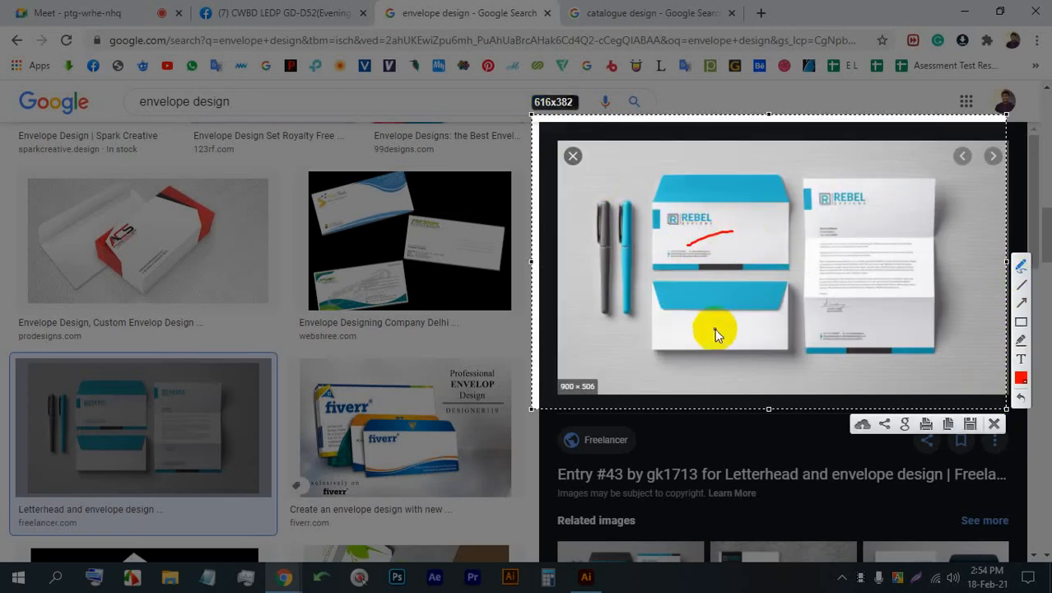
pyautogui.moveTo(700, 331)
pyautogui.mouseDown()
pyautogui.moveTo(725, 331)
pyautogui.moveTo(714, 306)
pyautogui.mouseUp()
pyautogui.moveTo(677, 238)
pyautogui.mouseDown()
pyautogui.moveTo(639, 244)
pyautogui.moveTo(669, 356)
pyautogui.mouseUp()
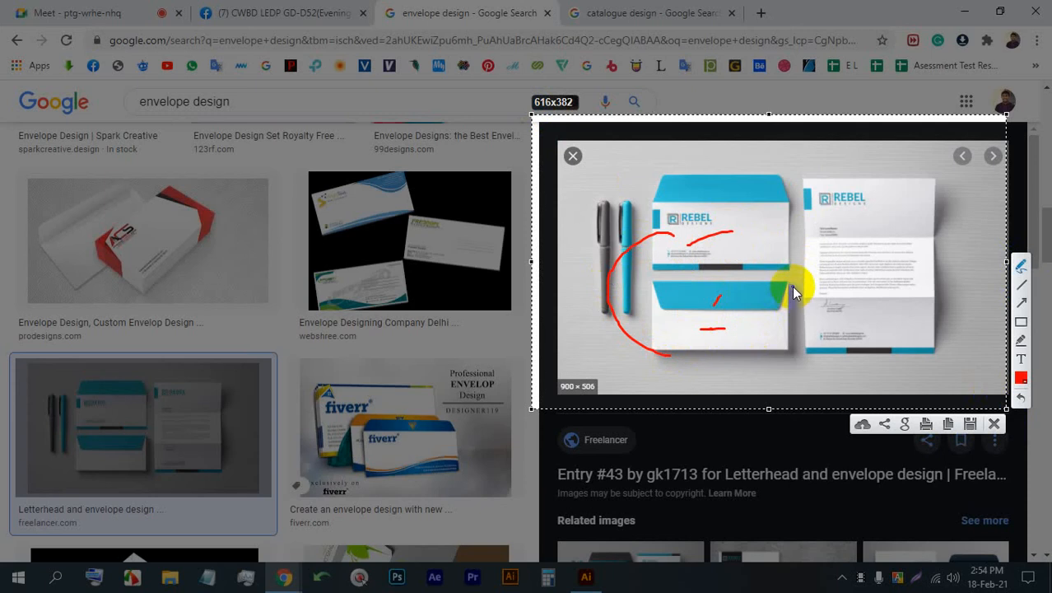
pyautogui.moveTo(787, 280); pyautogui.dragTo(789, 349)
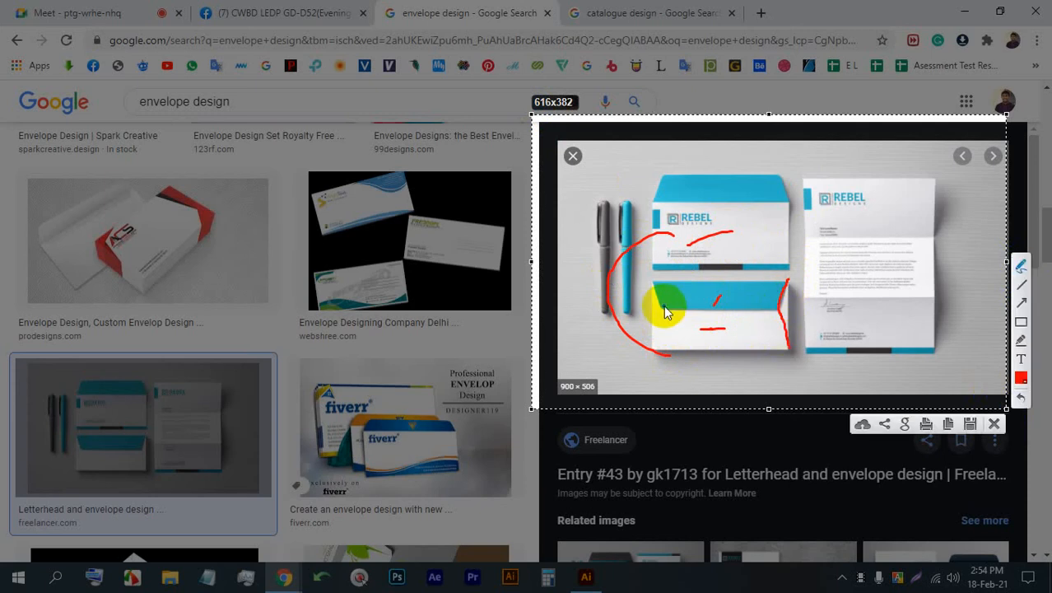
pyautogui.moveTo(655, 286); pyautogui.dragTo(659, 321)
pyautogui.moveTo(647, 356); pyautogui.dragTo(647, 355)
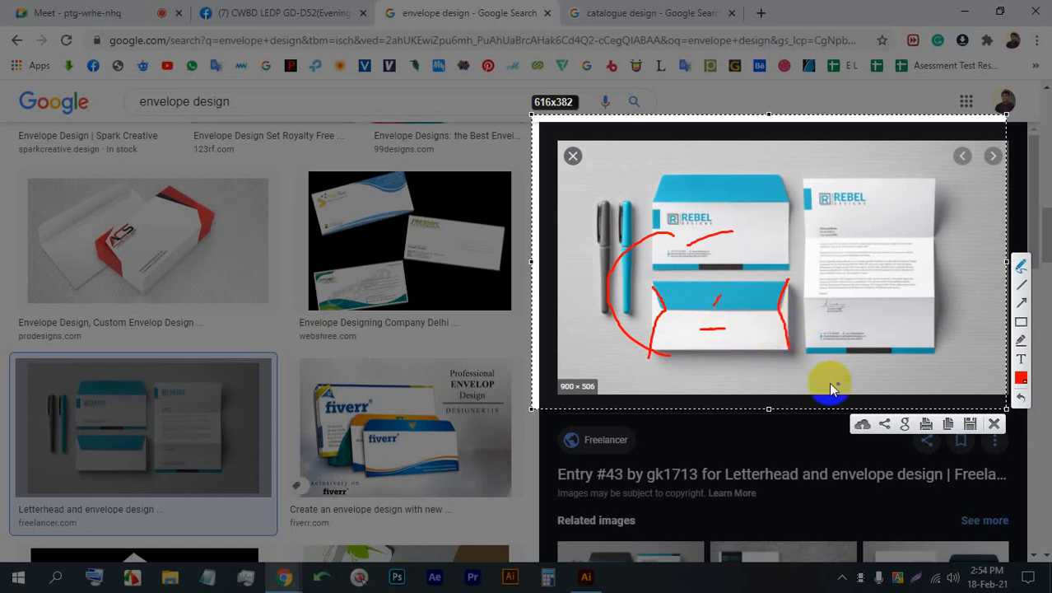
pyautogui.click(994, 423)
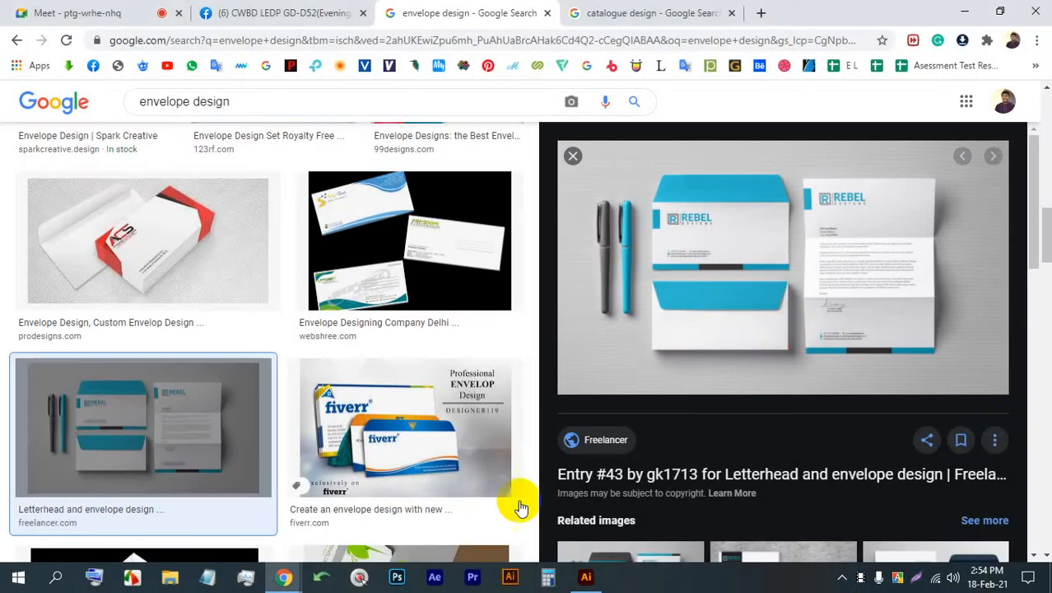
pyautogui.click(586, 576)
pyautogui.click(29, 51)
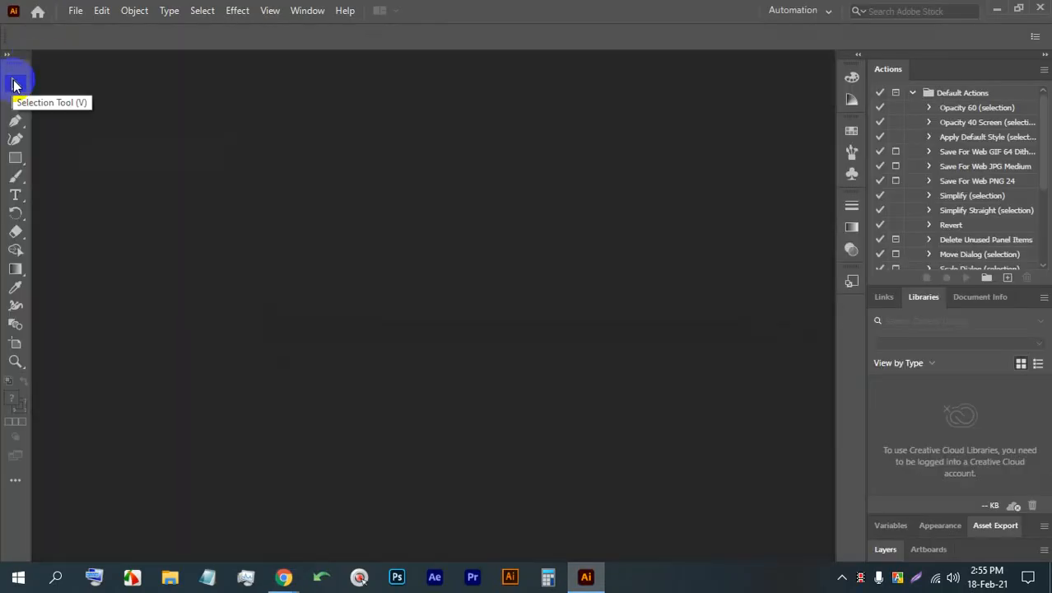
pyautogui.click(307, 10)
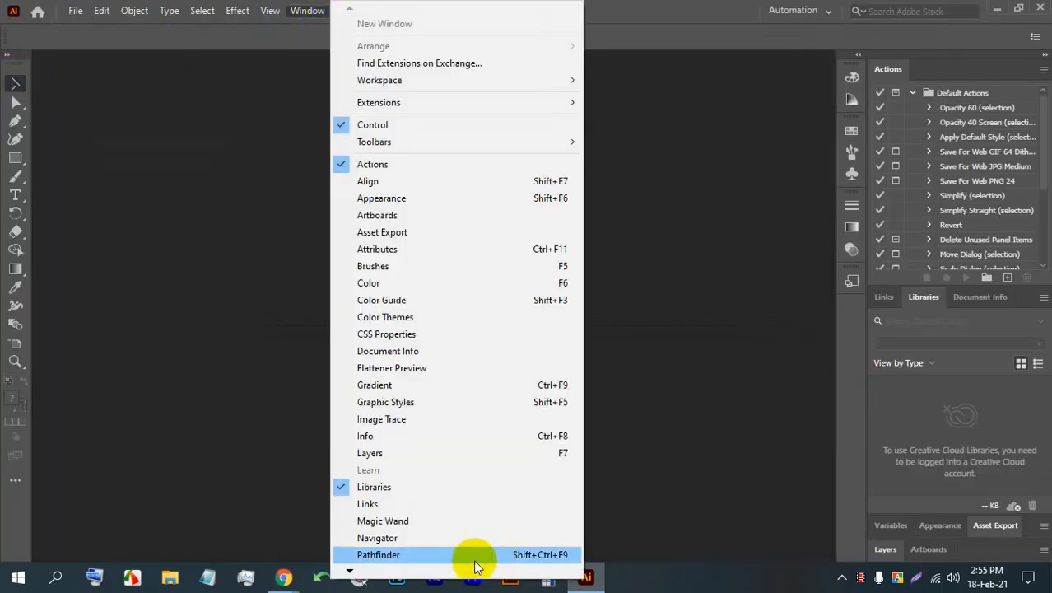
pyautogui.moveTo(350, 570)
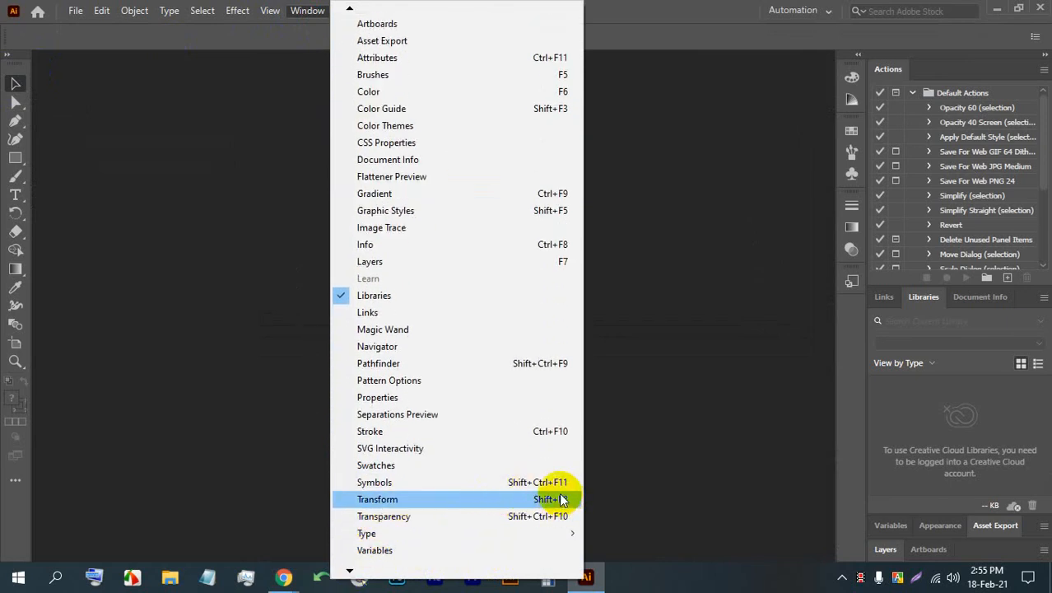
pyautogui.click(156, 8)
pyautogui.moveTo(138, 10)
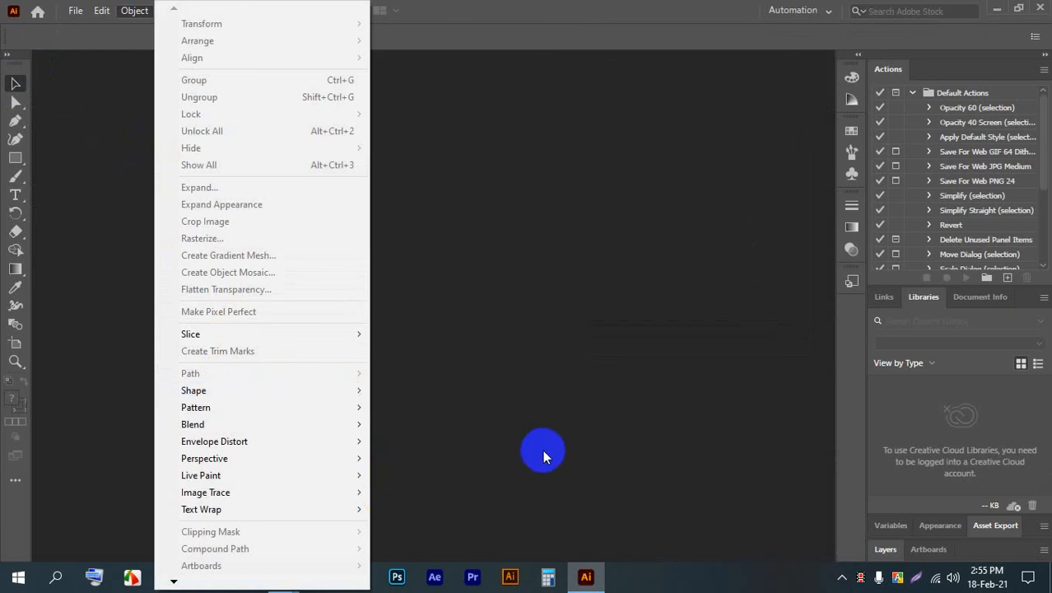
# - Open Paint and draw a black-outlined rectangle about 443 × 195 px near the middle of the canvas as the envelope's main panel
pyautogui.click(18, 577)
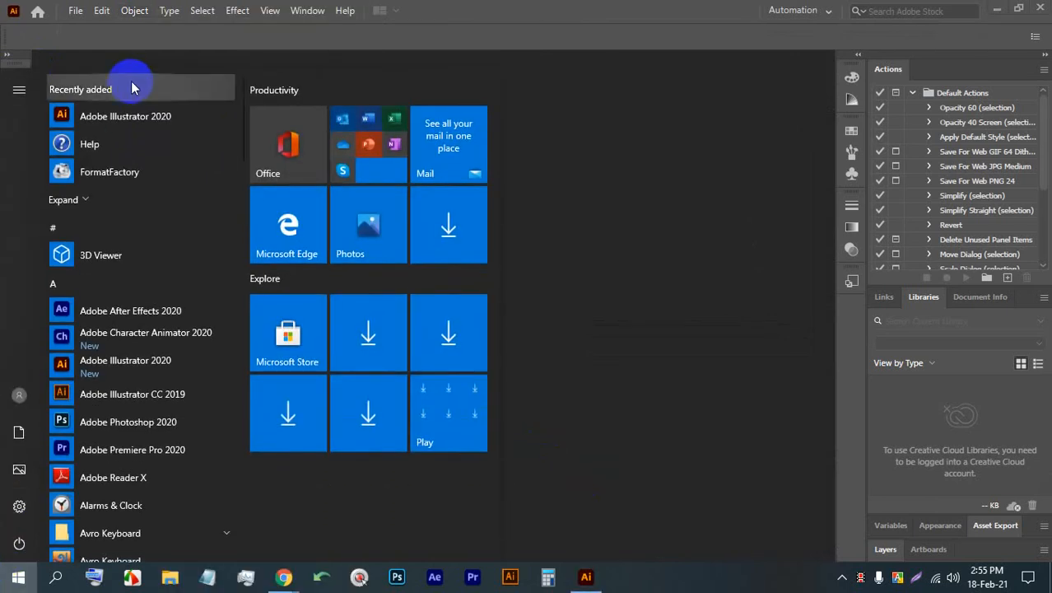
pyautogui.write('pa')
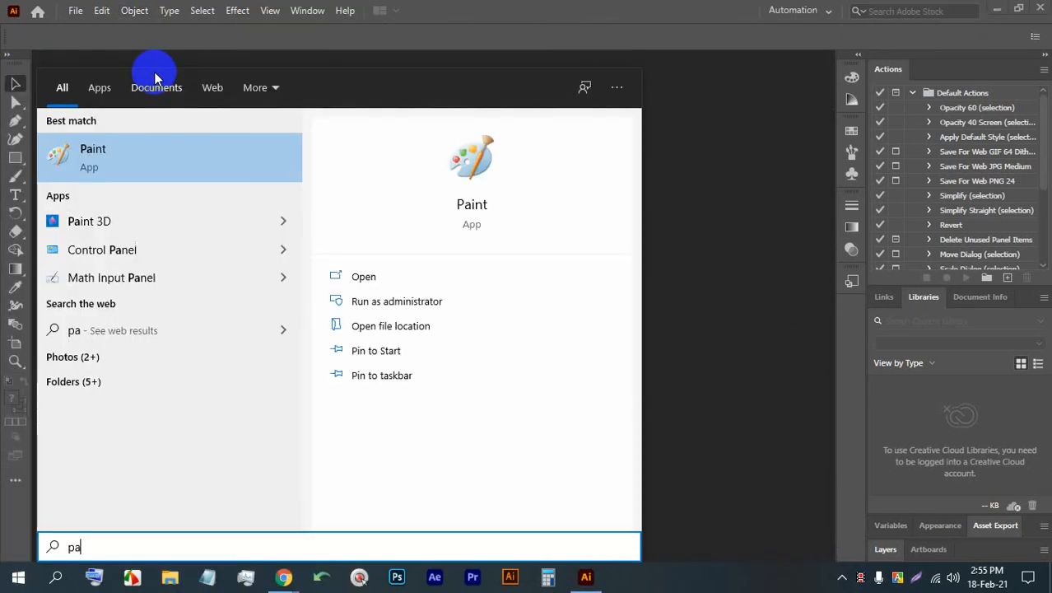
pyautogui.click(189, 151)
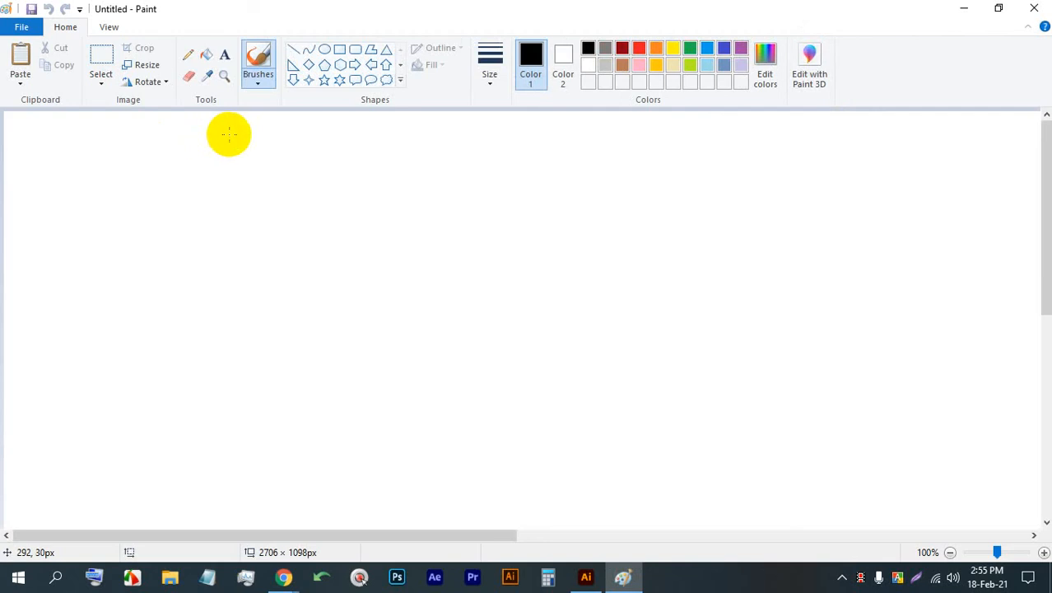
pyautogui.click(339, 51)
pyautogui.moveTo(352, 211); pyautogui.dragTo(694, 360)
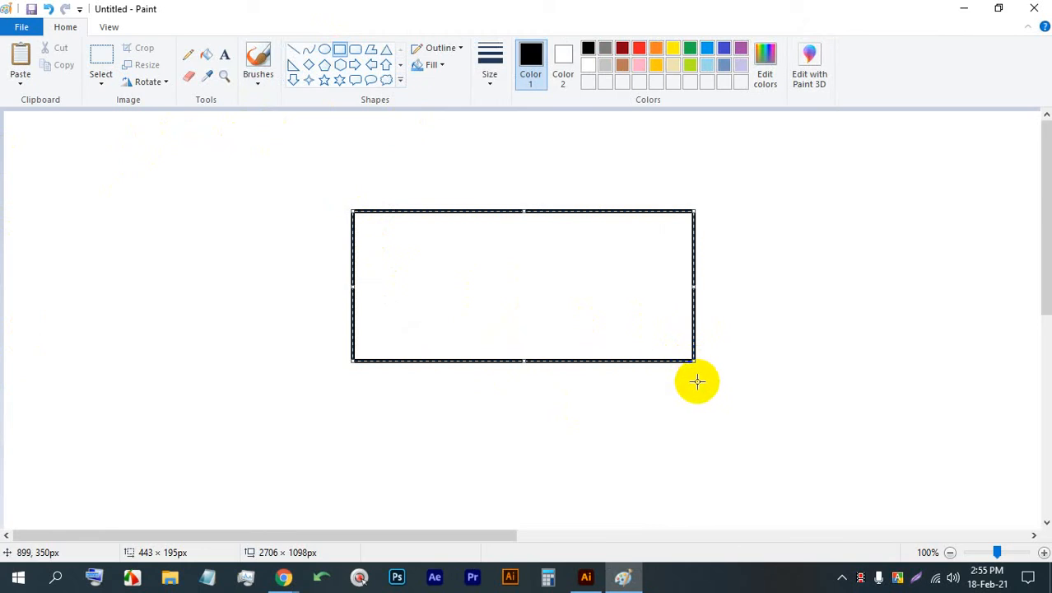
# - Draw a second rectangle directly below the main panel and adjust its edges to the same width, about 443 × 159 px
pyautogui.moveTo(700, 501); pyautogui.dragTo(352, 361)
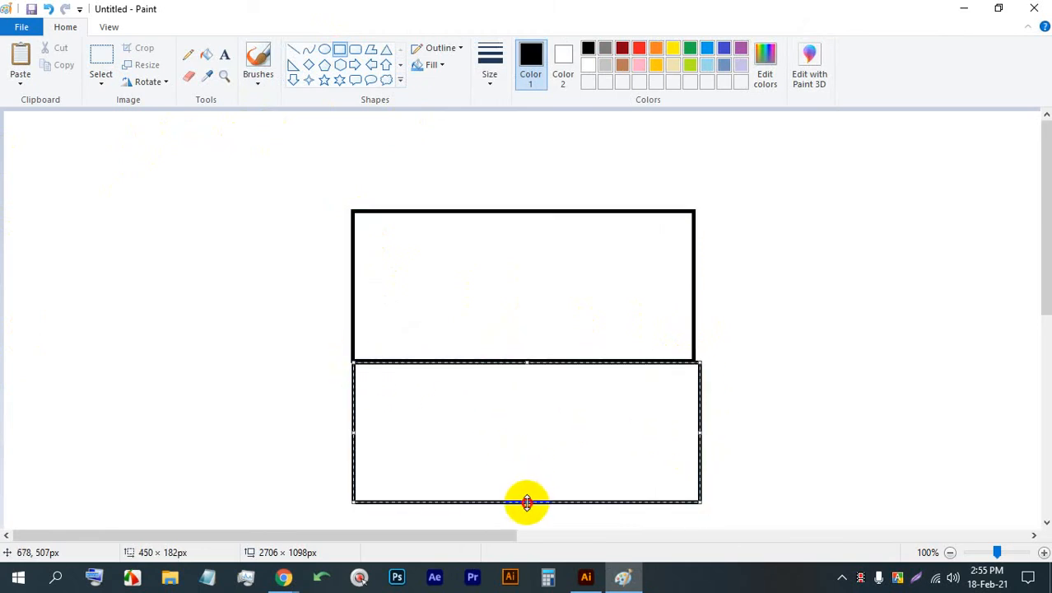
pyautogui.moveTo(527, 501); pyautogui.dragTo(527, 476)
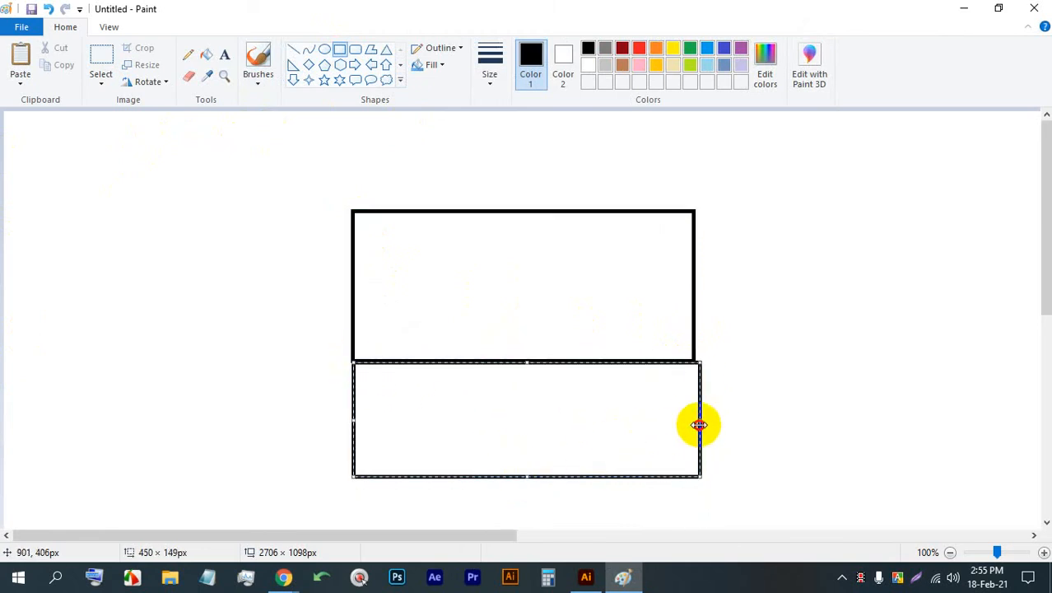
pyautogui.moveTo(699, 425); pyautogui.dragTo(694, 423)
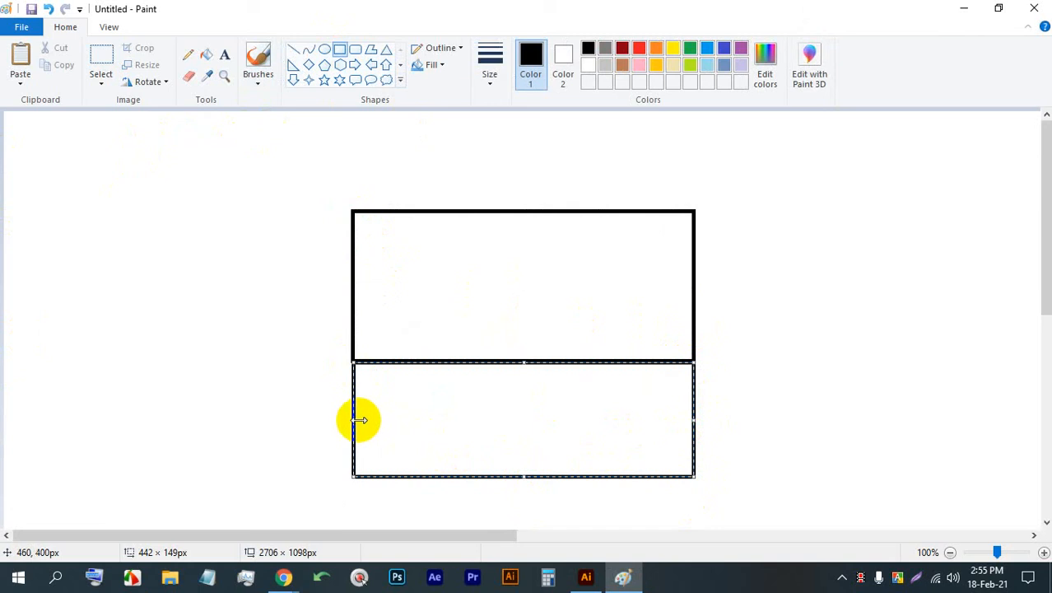
pyautogui.moveTo(360, 420); pyautogui.dragTo(352, 418)
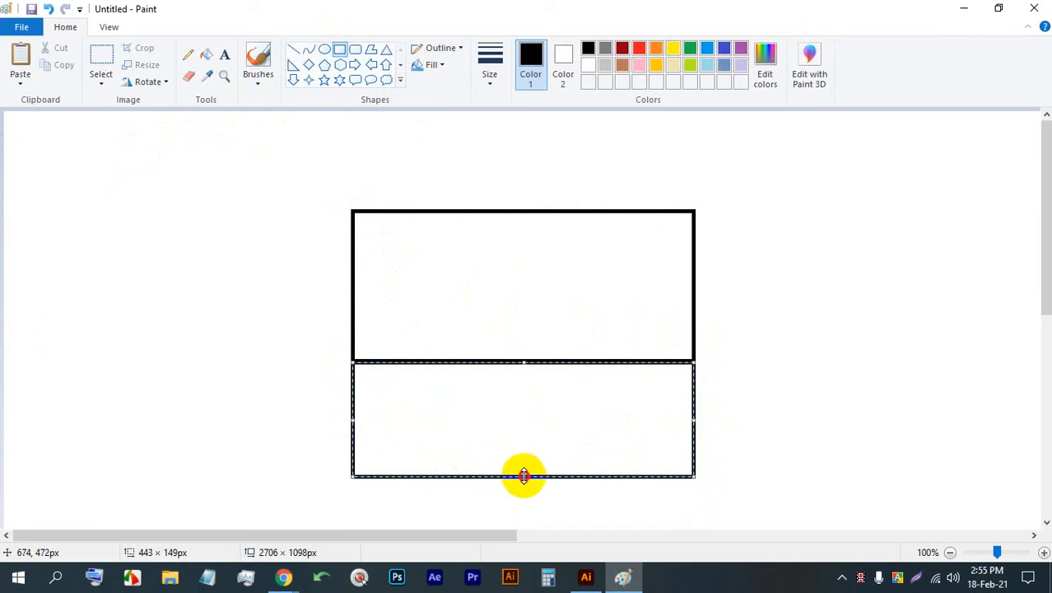
pyautogui.moveTo(524, 475); pyautogui.dragTo(523, 483)
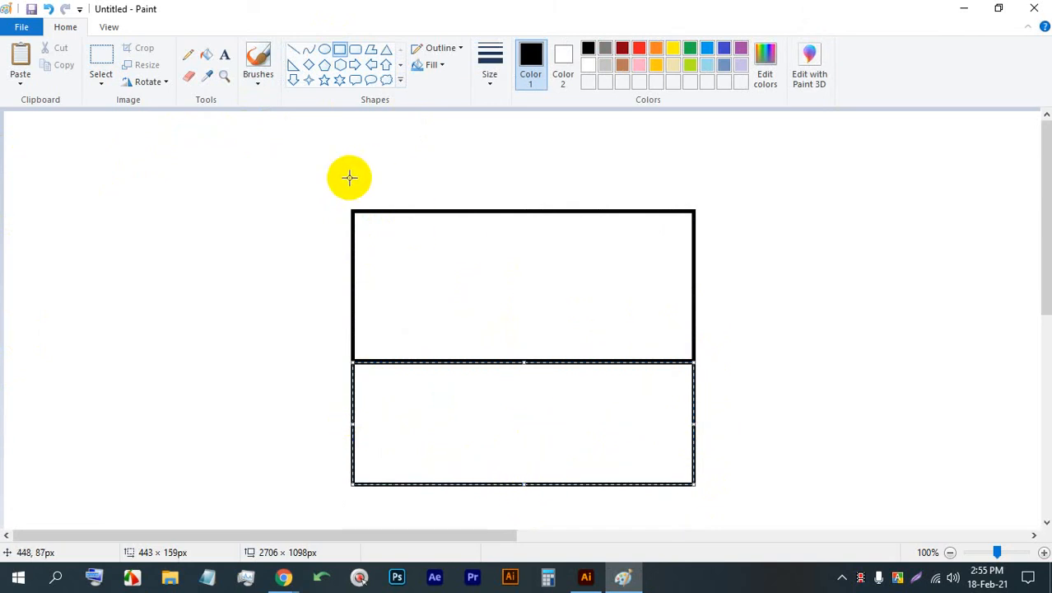
# - Draw a flap about 443 × 56 px above the main panel and narrow strips about 15 and 23 px wide along its two sides
pyautogui.moveTo(353, 211); pyautogui.dragTo(694, 170)
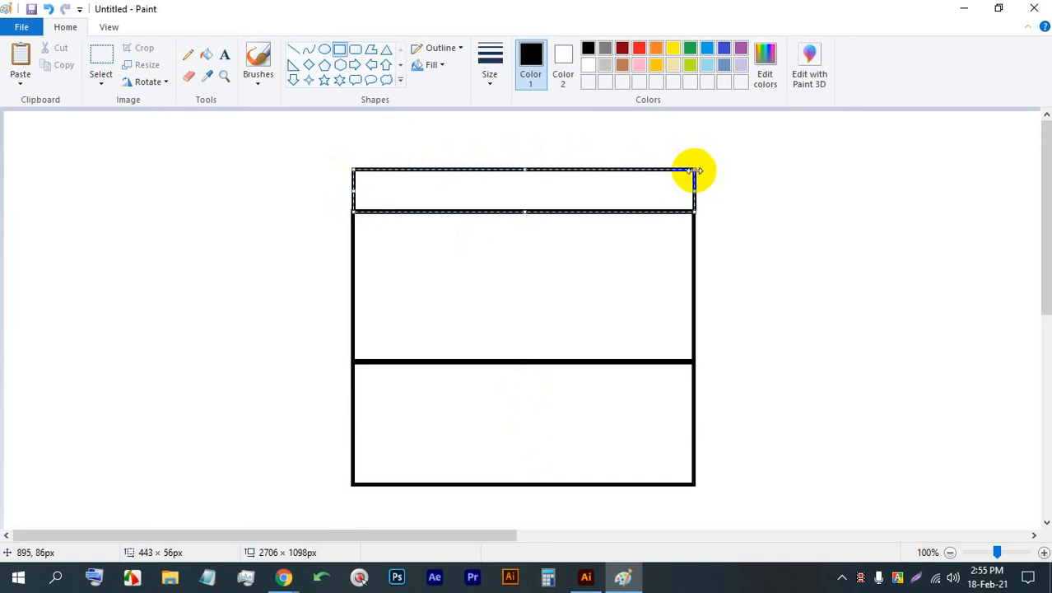
pyautogui.moveTo(696, 360); pyautogui.dragTo(707, 212)
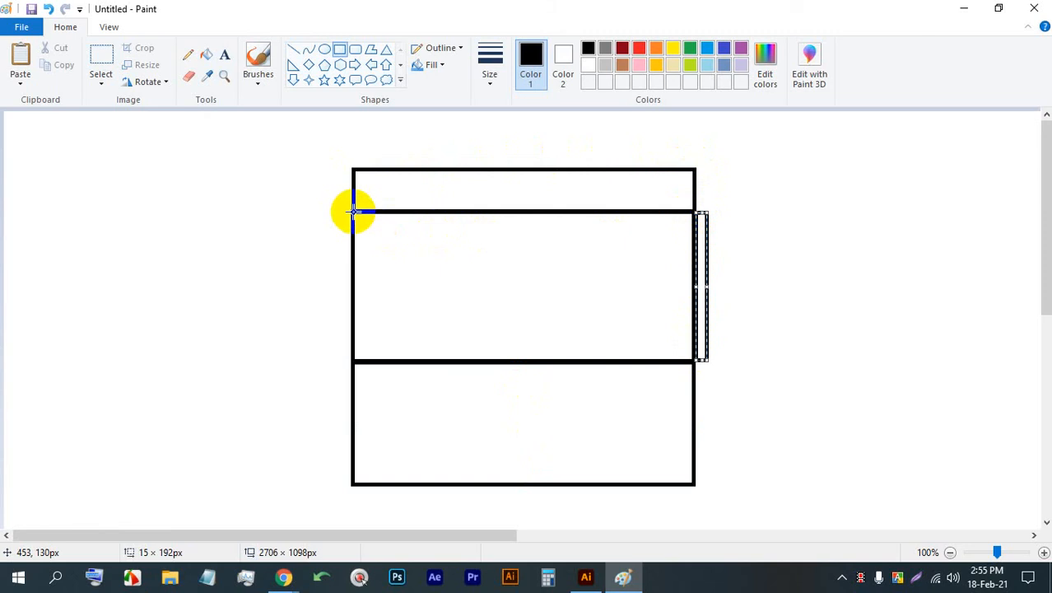
pyautogui.moveTo(354, 211); pyautogui.dragTo(337, 358)
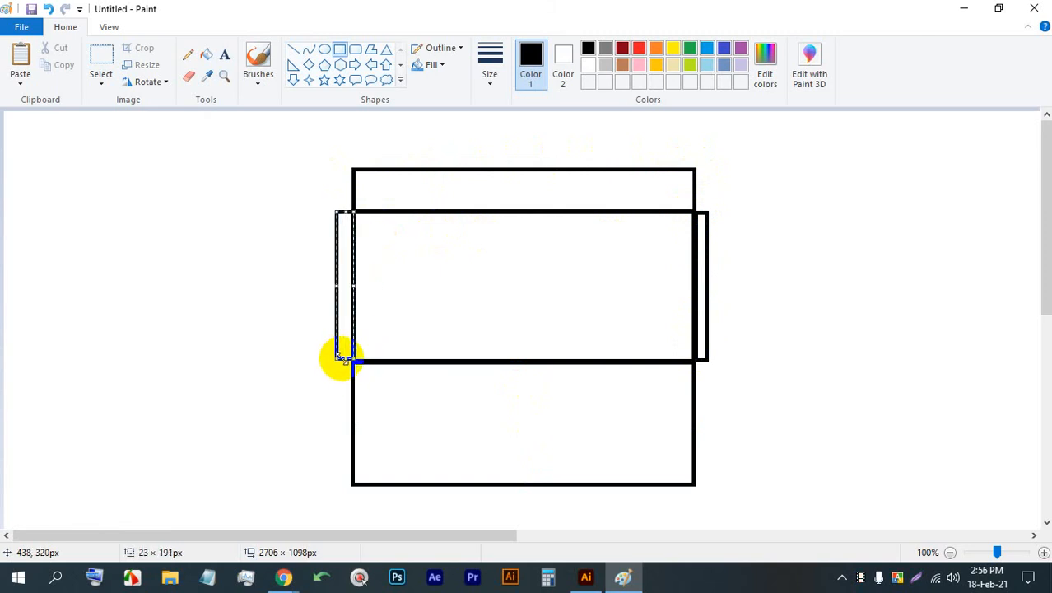
pyautogui.click(187, 56)
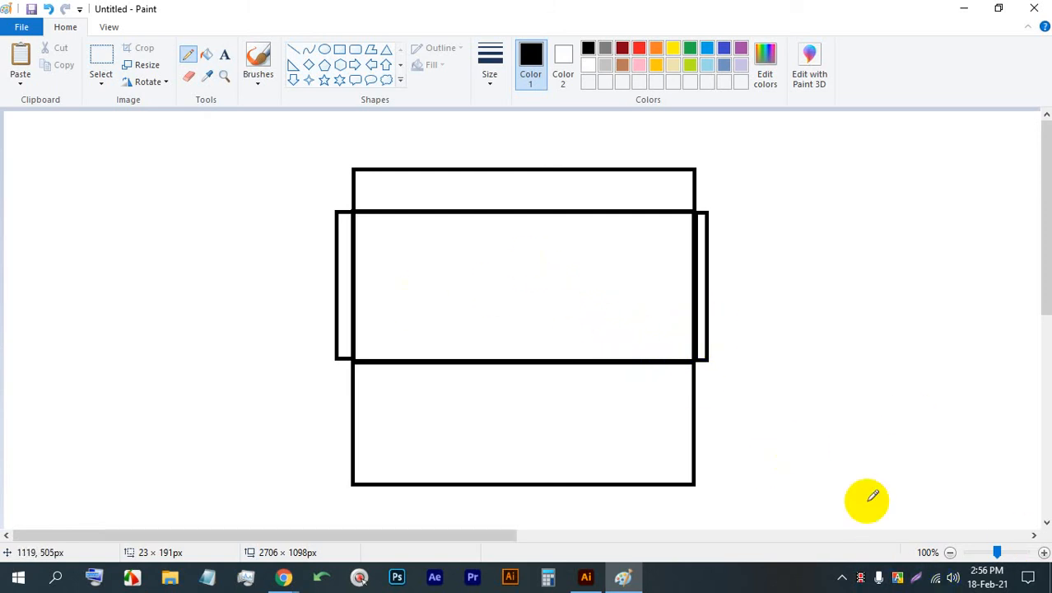
# - Capture the envelope layout area and handwrite 9in in red across the main panel, with arrows reaching both side edges
pyautogui.click(916, 577)
pyautogui.moveTo(904, 520)
pyautogui.mouseDown()
pyautogui.moveTo(117, 139)
pyautogui.moveTo(116, 121)
pyautogui.mouseUp()
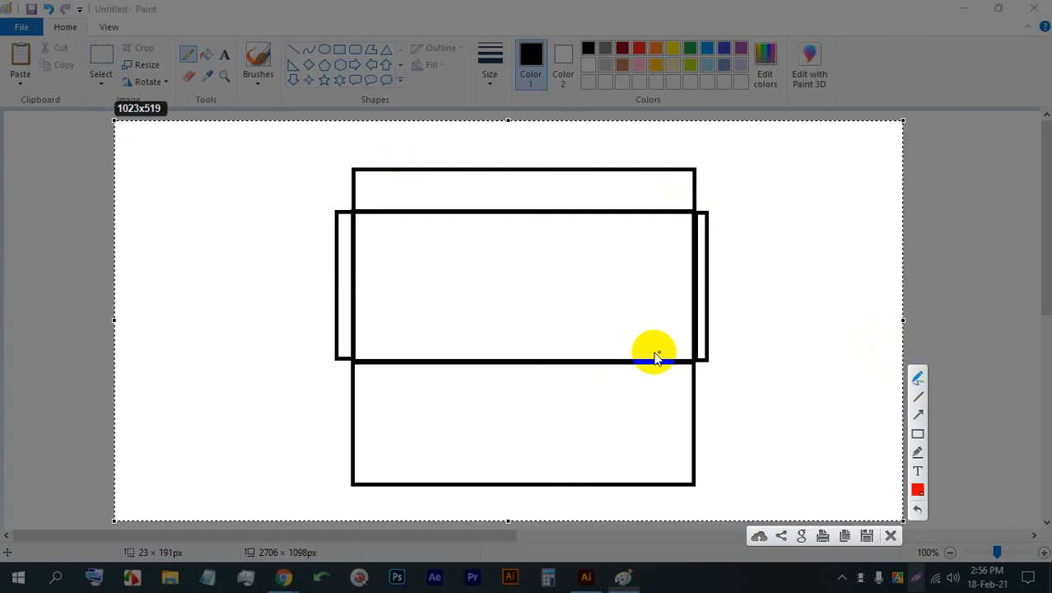
pyautogui.moveTo(448, 271)
pyautogui.mouseDown()
pyautogui.moveTo(457, 296)
pyautogui.moveTo(471, 286)
pyautogui.moveTo(466, 265)
pyautogui.moveTo(492, 288)
pyautogui.mouseUp()
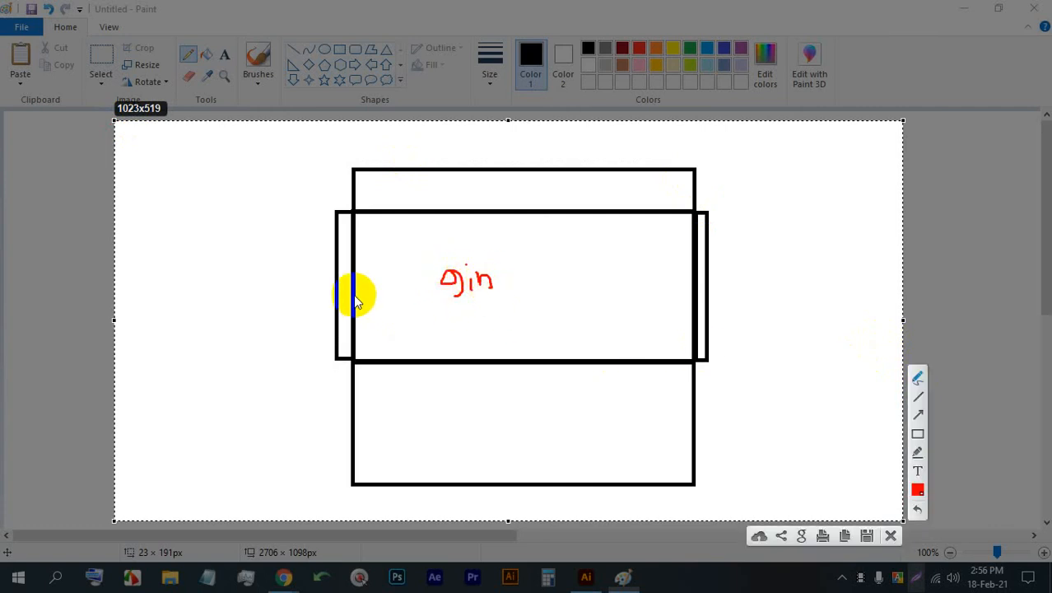
pyautogui.moveTo(357, 294); pyautogui.dragTo(451, 291)
pyautogui.moveTo(375, 278)
pyautogui.mouseDown()
pyautogui.moveTo(354, 295)
pyautogui.moveTo(395, 302)
pyautogui.mouseUp()
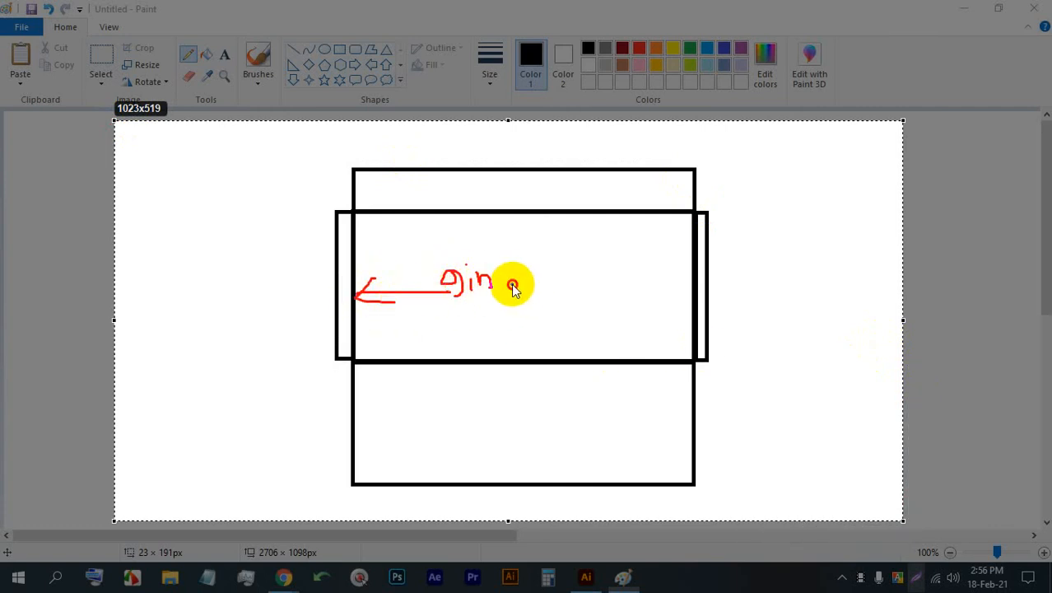
pyautogui.moveTo(512, 284); pyautogui.dragTo(685, 283)
pyautogui.moveTo(672, 274); pyautogui.dragTo(676, 294)
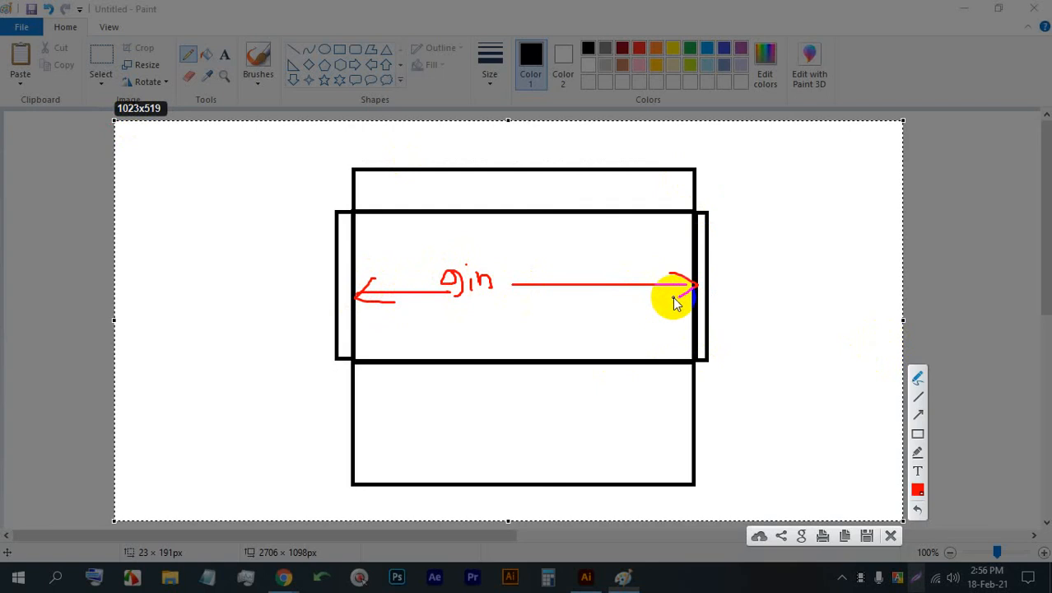
# - Handwrite 4in as the main panel's height, with red arrows pointing to its upper and lower edges
pyautogui.moveTo(613, 255); pyautogui.dragTo(622, 278)
pyautogui.moveTo(632, 266)
pyautogui.mouseDown()
pyautogui.moveTo(631, 277)
pyautogui.moveTo(647, 273)
pyautogui.mouseUp()
pyautogui.click(632, 258)
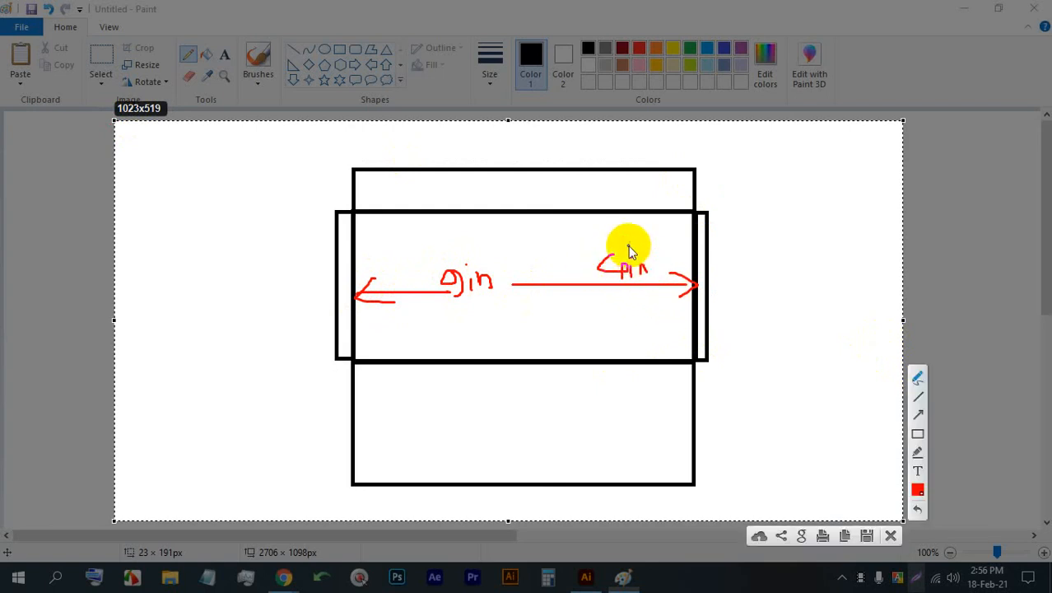
pyautogui.moveTo(619, 218)
pyautogui.mouseDown()
pyautogui.moveTo(614, 236)
pyautogui.moveTo(631, 235)
pyautogui.mouseUp()
pyautogui.moveTo(617, 285)
pyautogui.mouseDown()
pyautogui.moveTo(621, 365)
pyautogui.moveTo(616, 352)
pyautogui.moveTo(639, 329)
pyautogui.mouseUp()
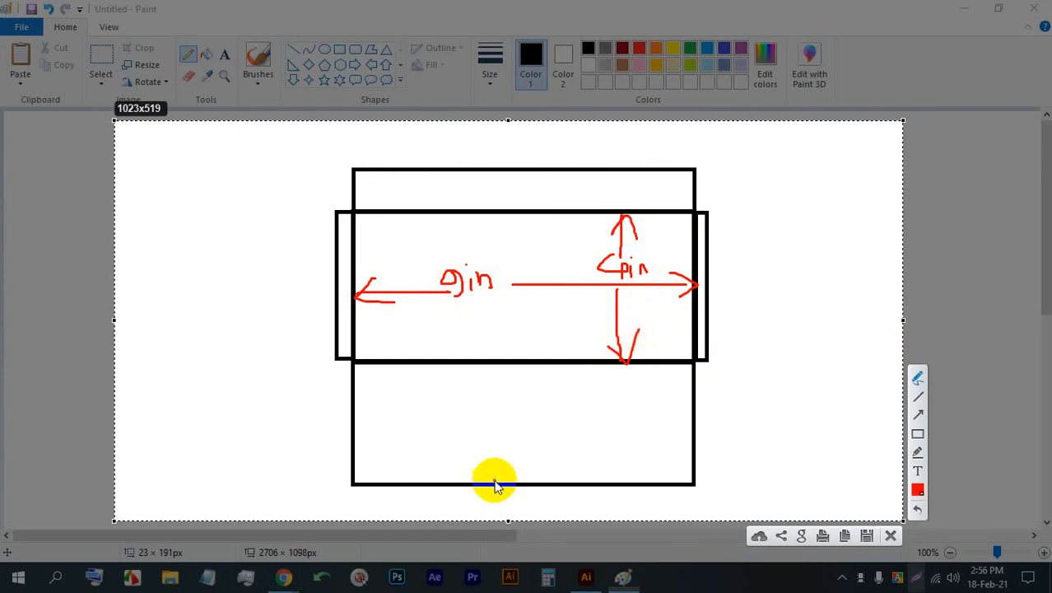
# - Handwrite 9in in the lower panel and add red width arrows reaching both side edges
pyautogui.moveTo(446, 418); pyautogui.dragTo(484, 439)
pyautogui.click(462, 417)
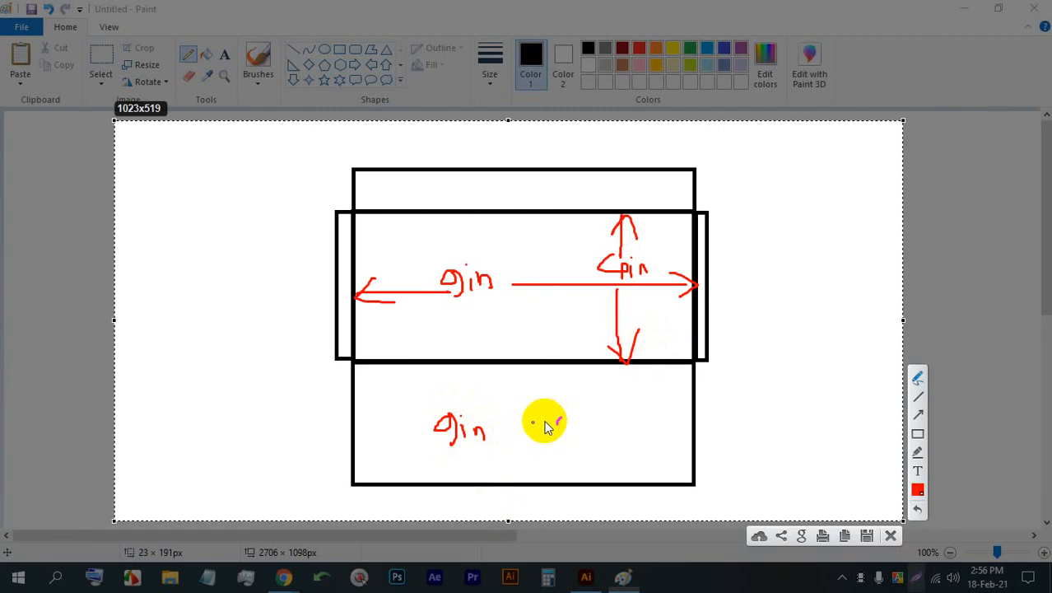
pyautogui.moveTo(367, 441)
pyautogui.mouseDown()
pyautogui.moveTo(450, 435)
pyautogui.moveTo(359, 427)
pyautogui.moveTo(398, 449)
pyautogui.mouseUp()
pyautogui.moveTo(491, 432)
pyautogui.mouseDown()
pyautogui.moveTo(686, 429)
pyautogui.moveTo(670, 454)
pyautogui.mouseUp()
# - Handwrite 35 as the lower panel's height, with red arrows pointing to its upper and lower edges
pyautogui.moveTo(564, 410)
pyautogui.mouseDown()
pyautogui.moveTo(570, 427)
pyautogui.moveTo(592, 411)
pyautogui.moveTo(588, 427)
pyautogui.mouseUp()
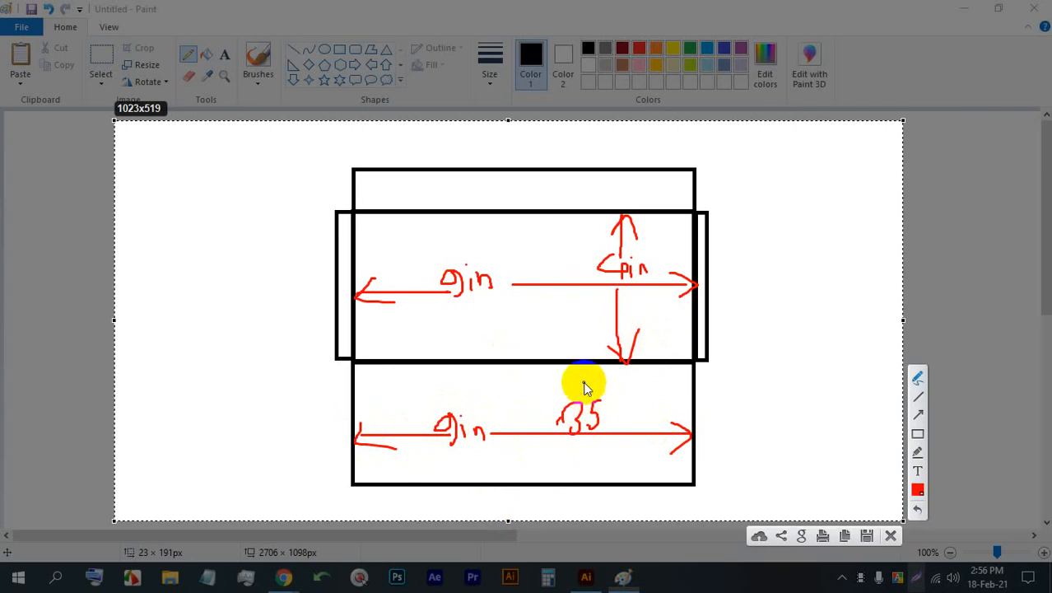
pyautogui.moveTo(586, 371)
pyautogui.mouseDown()
pyautogui.moveTo(578, 409)
pyautogui.moveTo(571, 381)
pyautogui.moveTo(594, 379)
pyautogui.mouseUp()
pyautogui.moveTo(574, 439); pyautogui.dragTo(579, 485)
pyautogui.moveTo(579, 483); pyautogui.dragTo(595, 458)
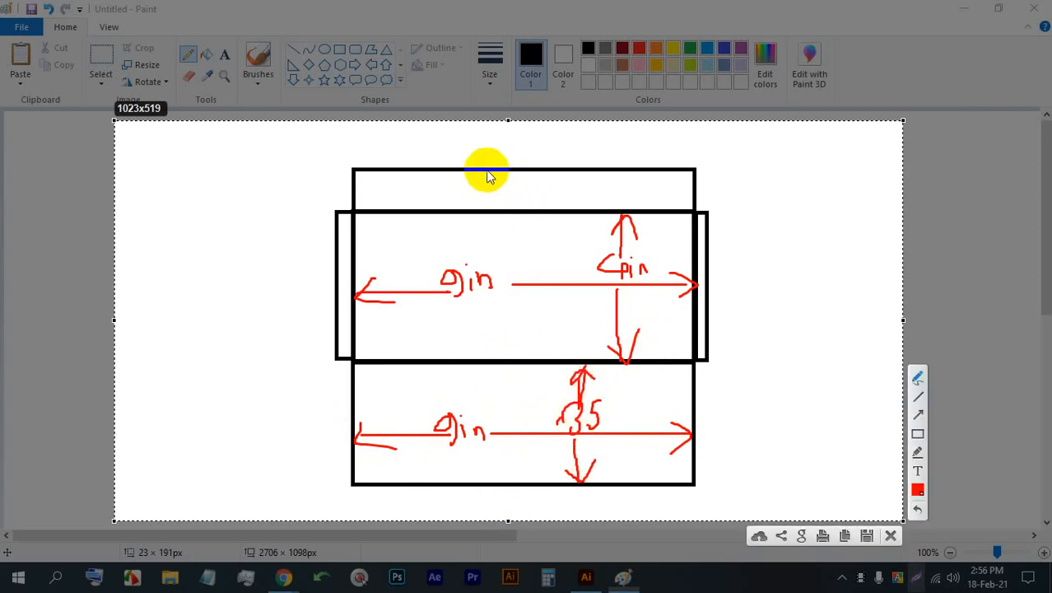
# - Handwrite the flap's size as 9 X 1 with an inch mark in red inside the flap above the main panel
pyautogui.moveTo(427, 181); pyautogui.dragTo(424, 200)
pyautogui.moveTo(450, 183); pyautogui.dragTo(480, 208)
pyautogui.moveTo(466, 188)
pyautogui.mouseDown()
pyautogui.moveTo(455, 210)
pyautogui.moveTo(503, 205)
pyautogui.moveTo(495, 211)
pyautogui.mouseUp()
pyautogui.moveTo(502, 206); pyautogui.dragTo(508, 205)
pyautogui.moveTo(495, 191); pyautogui.dragTo(504, 186)
pyautogui.moveTo(512, 194); pyautogui.dragTo(513, 203)
pyautogui.click(519, 184)
pyautogui.click(524, 183)
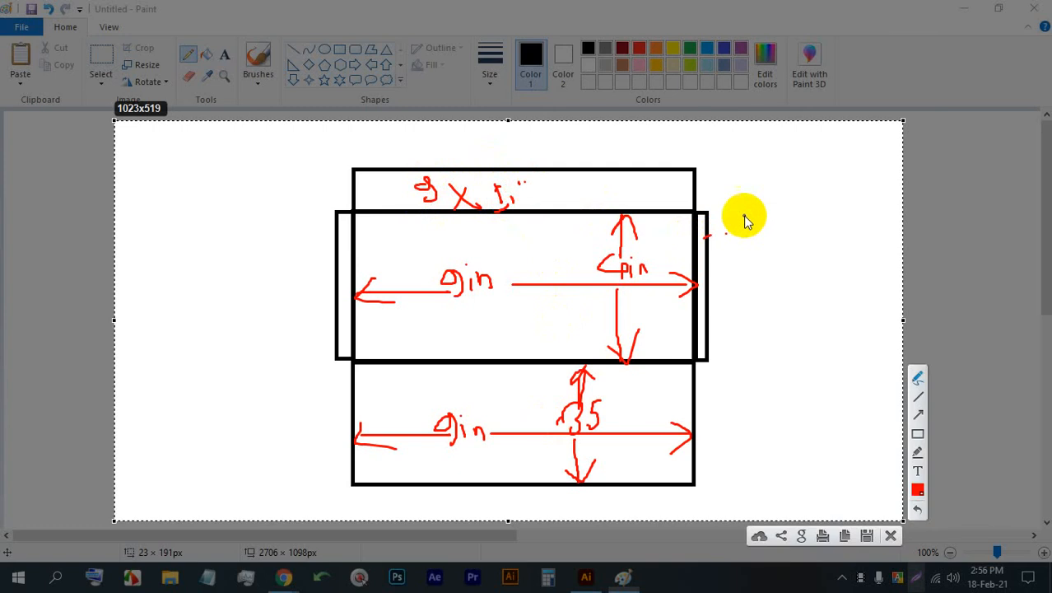
# - Handwrite .5 in red beside each of the two narrow side strips to label their width
pyautogui.moveTo(746, 217)
pyautogui.mouseDown()
pyautogui.moveTo(718, 230)
pyautogui.moveTo(729, 218)
pyautogui.moveTo(727, 234)
pyautogui.moveTo(742, 227)
pyautogui.moveTo(728, 260)
pyautogui.mouseUp()
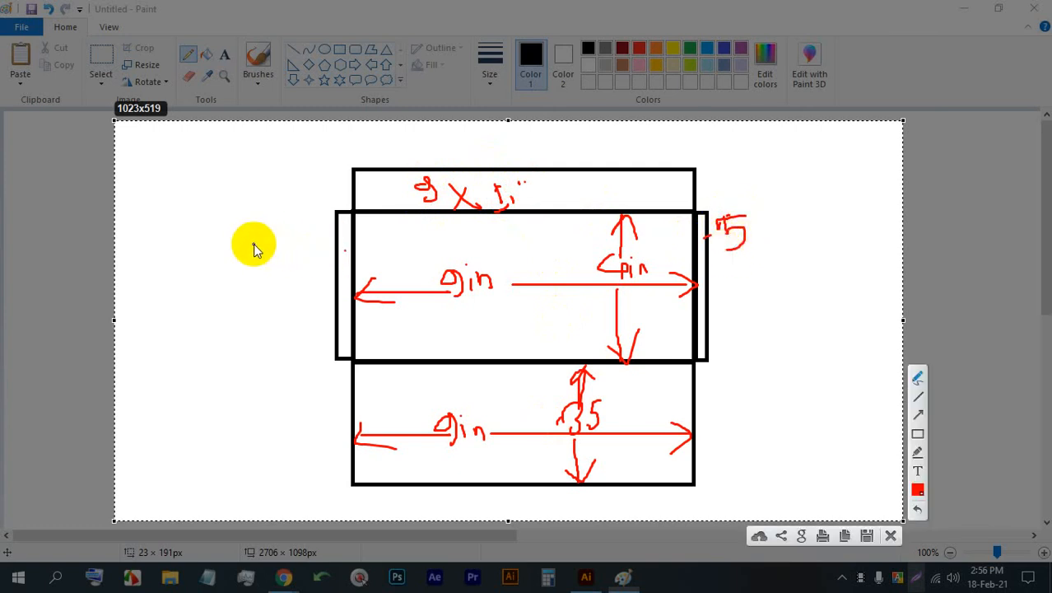
pyautogui.moveTo(252, 244)
pyautogui.mouseDown()
pyautogui.moveTo(212, 261)
pyautogui.moveTo(247, 242)
pyautogui.moveTo(234, 246)
pyautogui.moveTo(249, 285)
pyautogui.mouseUp()
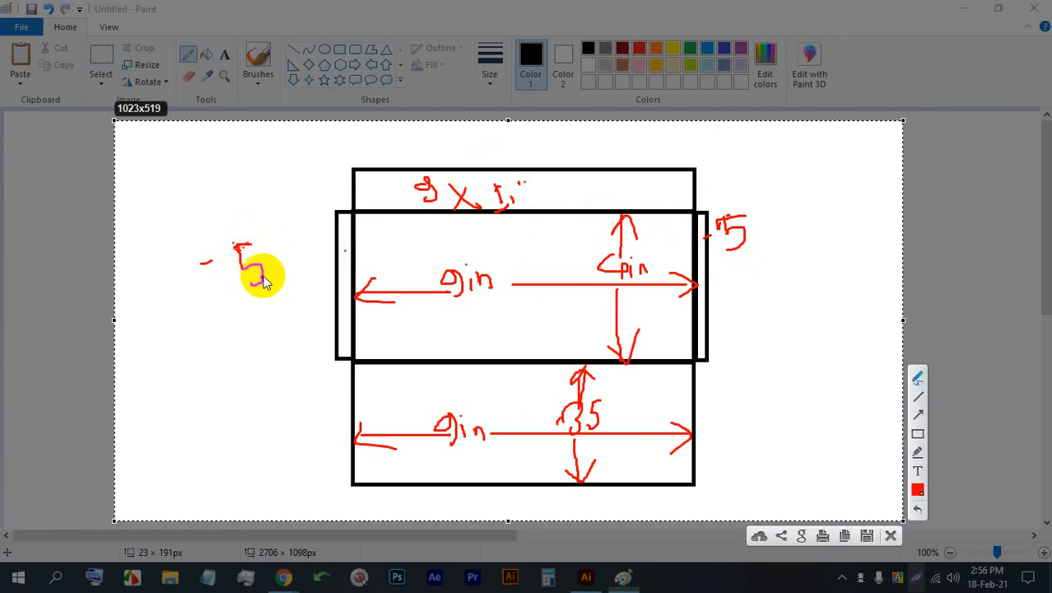
# - Add an inch mark to the outer .5 label, circle the whole envelope sketch in red, and discard the annotated capture
pyautogui.moveTo(261, 224); pyautogui.dragTo(261, 232)
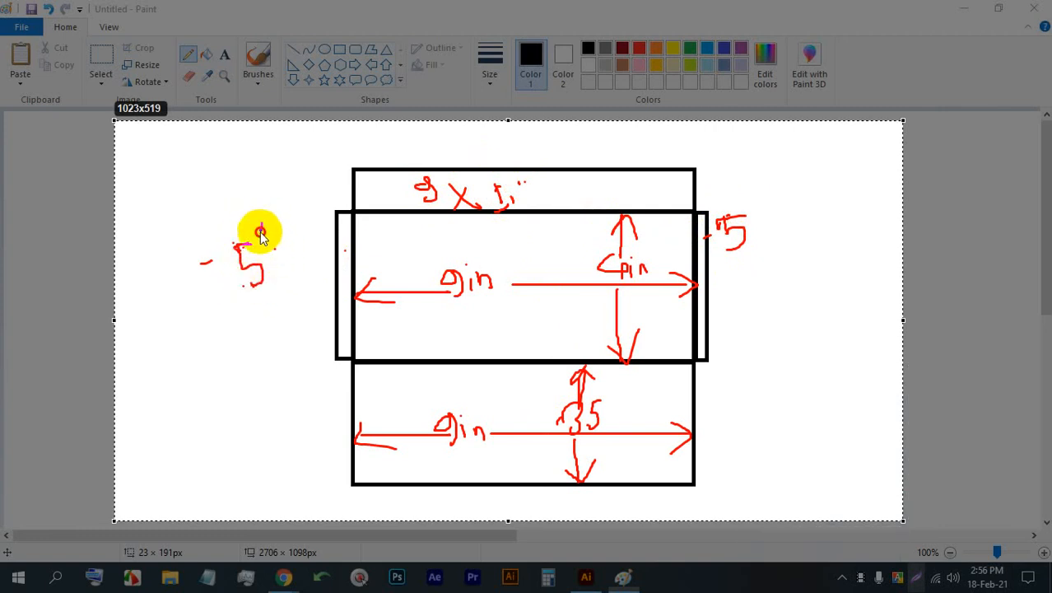
pyautogui.click(275, 246)
pyautogui.moveTo(657, 169)
pyautogui.mouseDown()
pyautogui.moveTo(284, 173)
pyautogui.moveTo(251, 354)
pyautogui.moveTo(514, 512)
pyautogui.moveTo(747, 484)
pyautogui.moveTo(692, 151)
pyautogui.moveTo(241, 129)
pyautogui.mouseUp()
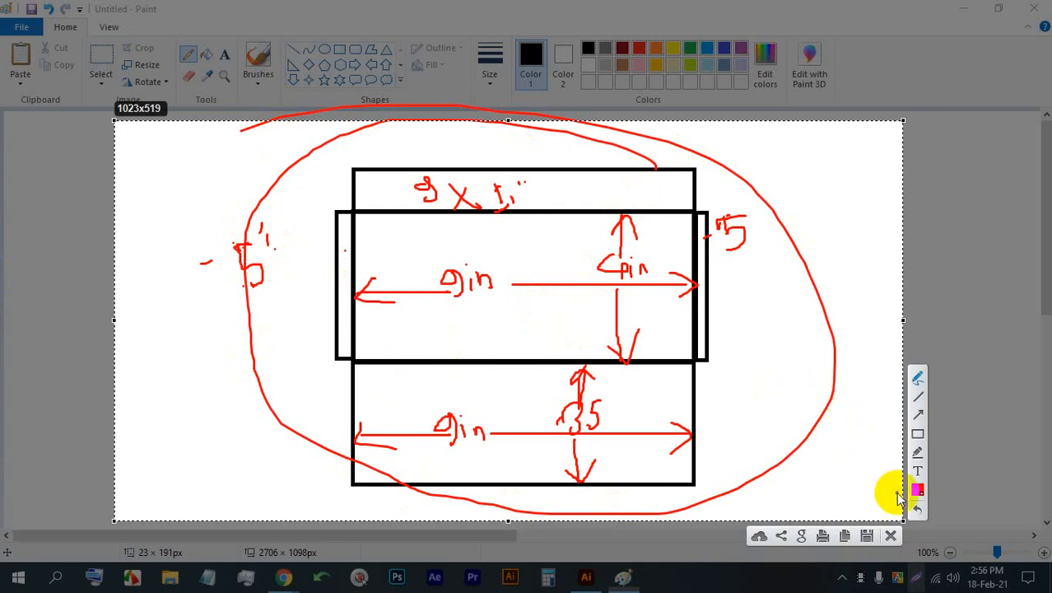
pyautogui.click(890, 536)
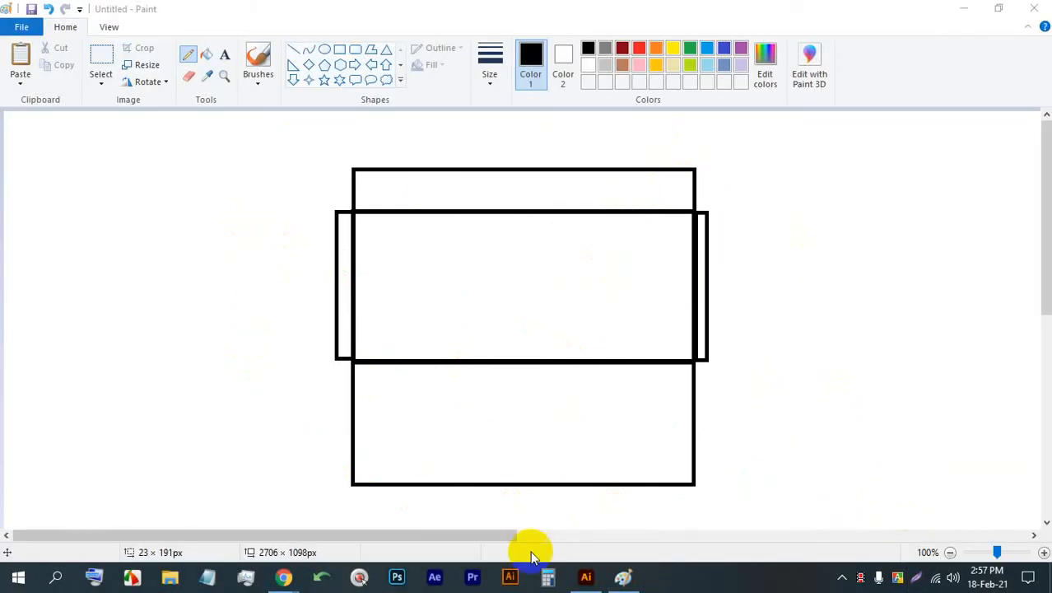
# - Switch to Illustrator and create a Letter document, 8.5 x 11 in, with all bleeds set to 0 in
pyautogui.click(587, 578)
pyautogui.click(78, 10)
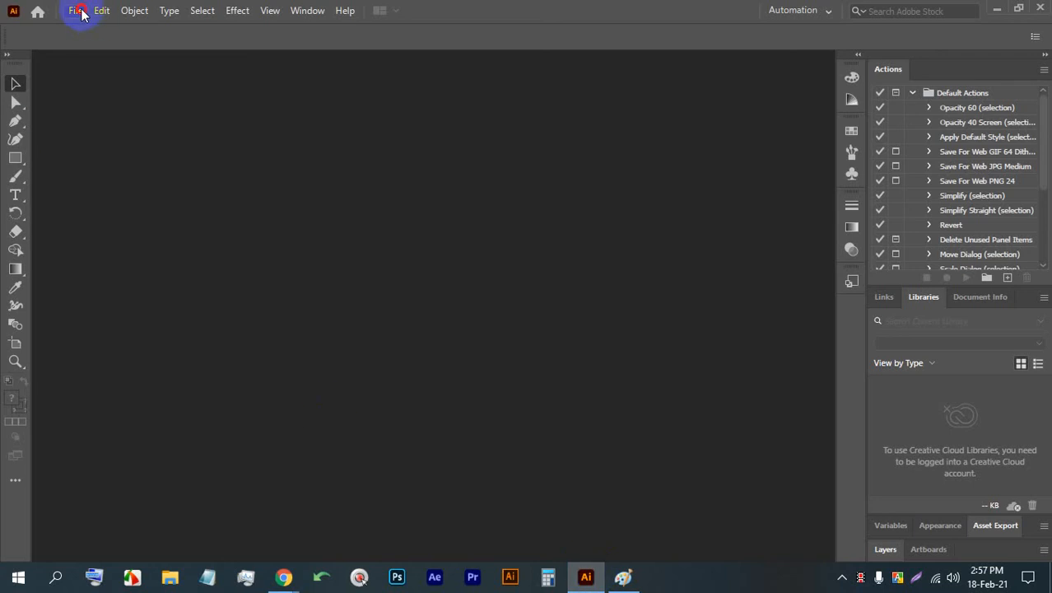
pyautogui.click(90, 28)
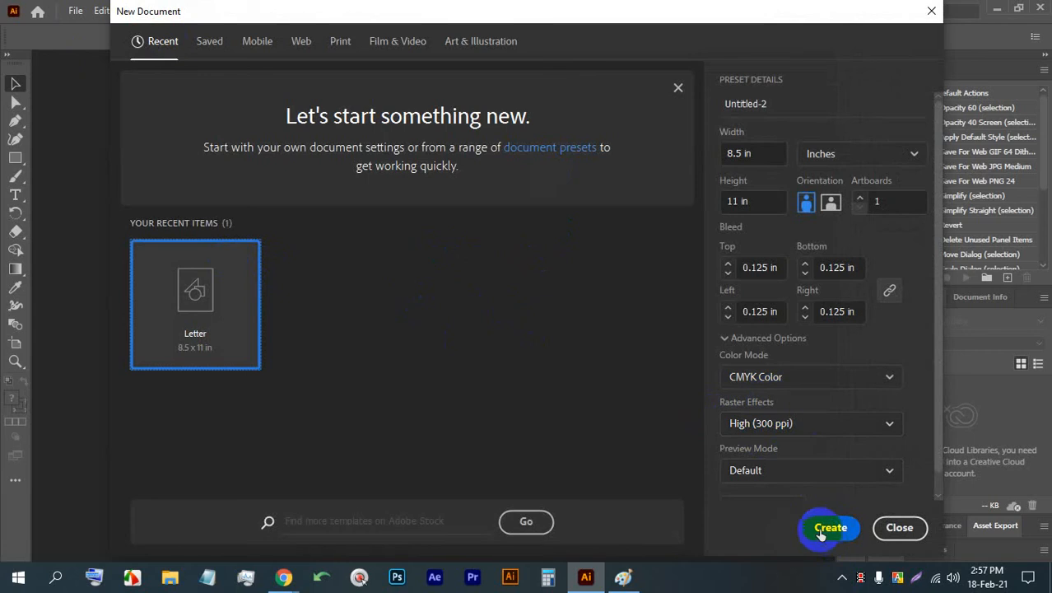
pyautogui.click(728, 271)
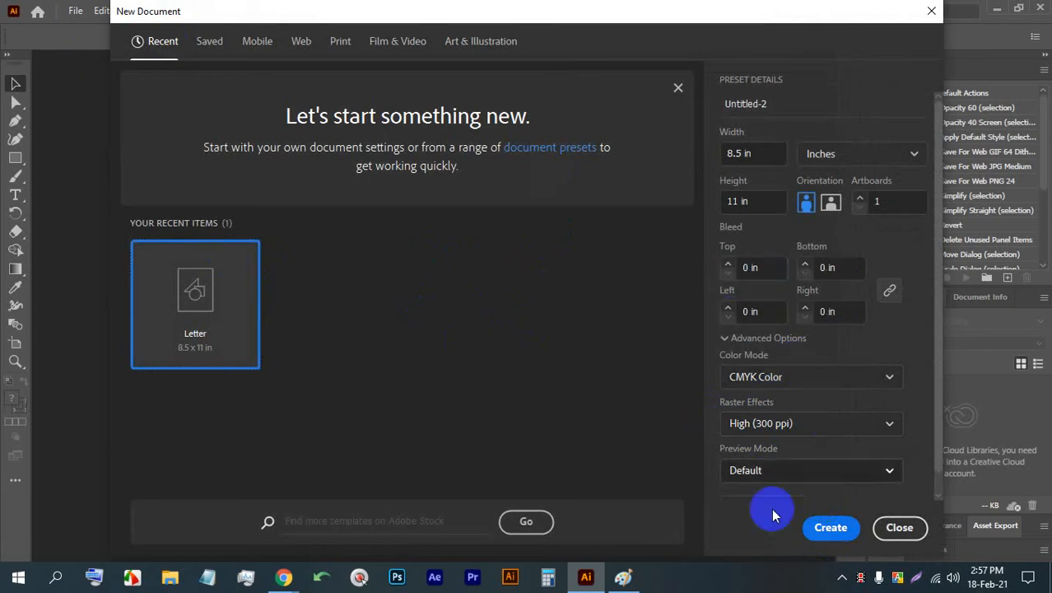
pyautogui.click(820, 534)
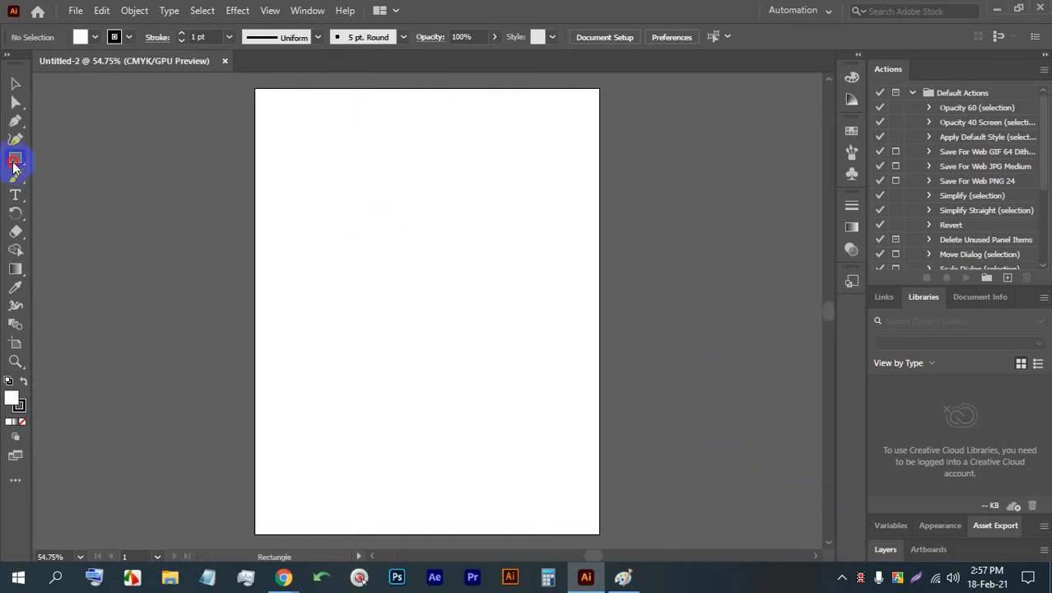
# - Create a 9 x 4 in rectangle on the empty canvas beside the artboard for the envelope's main panel
pyautogui.moveTo(15, 158); pyautogui.dragTo(71, 161)
pyautogui.press('space')
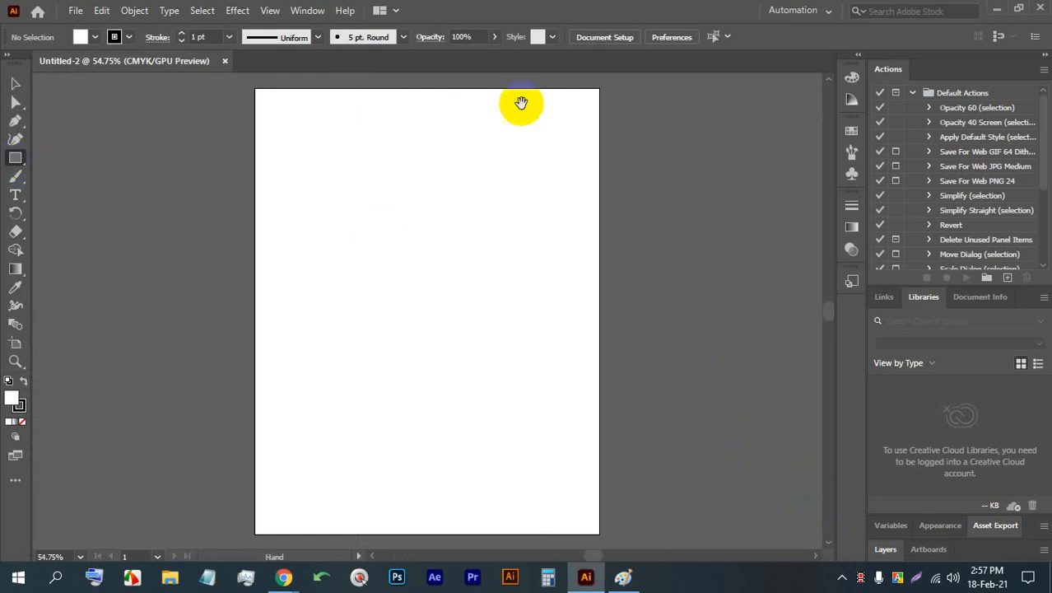
pyautogui.moveTo(580, 153); pyautogui.dragTo(131, 149)
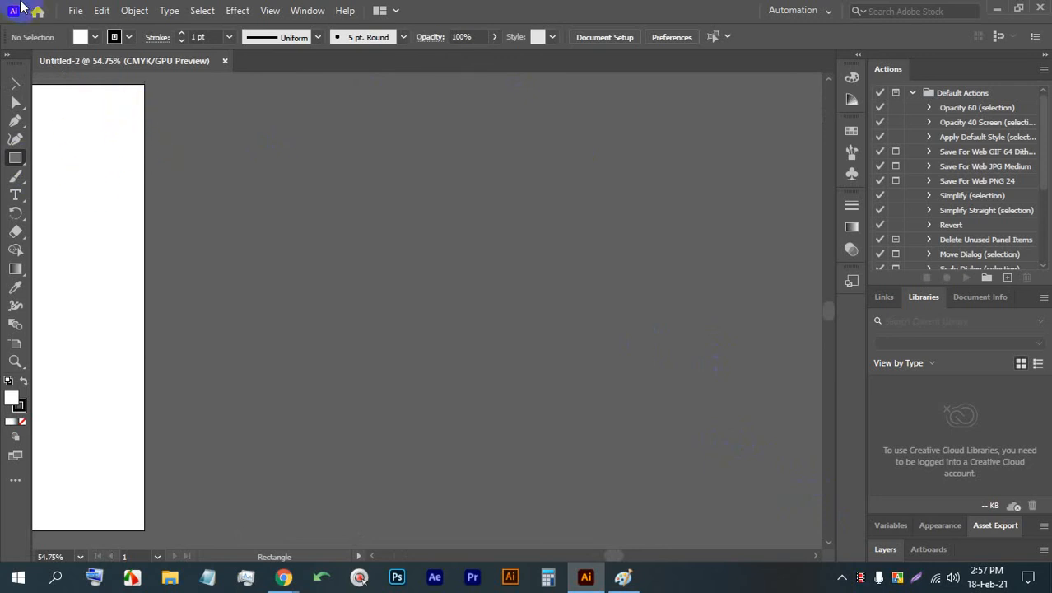
pyautogui.click(382, 194)
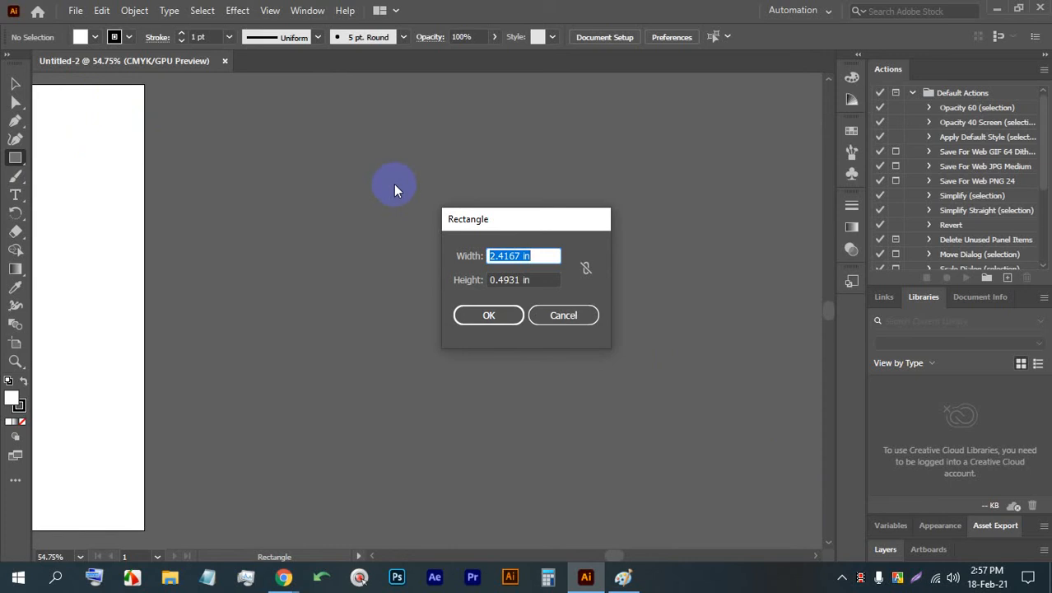
pyautogui.write('9')
pyautogui.press('Tab')
pyautogui.write('4')
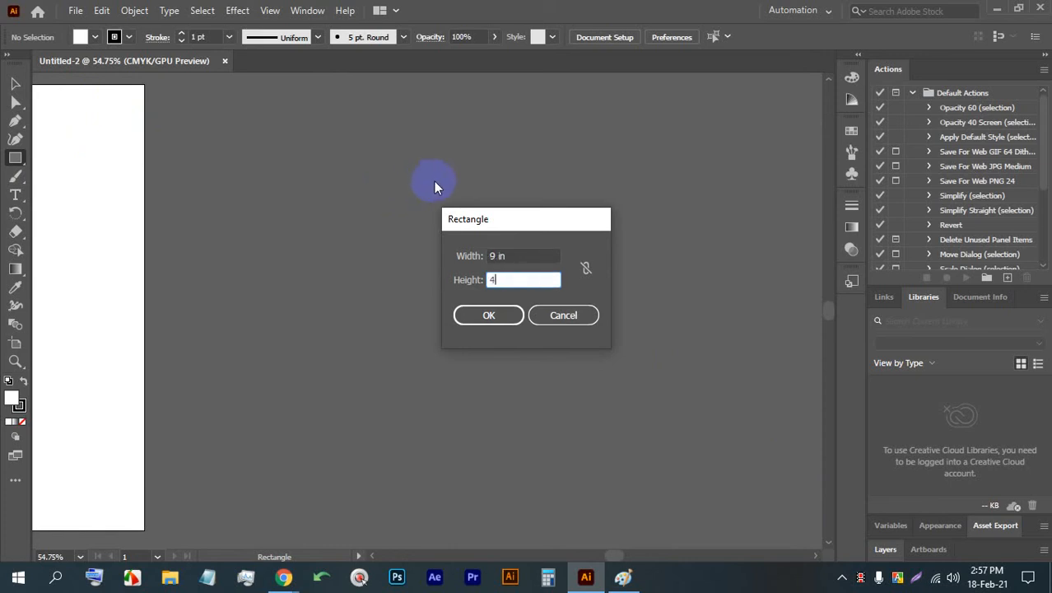
pyautogui.click(483, 321)
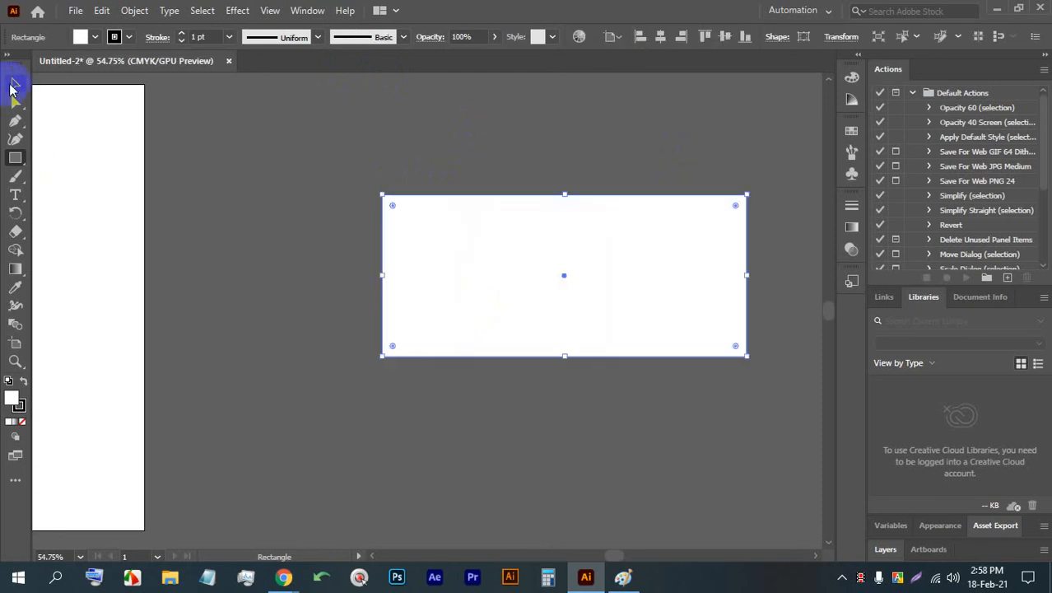
# - Remove the white fill from the 9 x 4 in rectangle, keeping its black 1 pt stroke
pyautogui.click(15, 83)
pyautogui.click(380, 152)
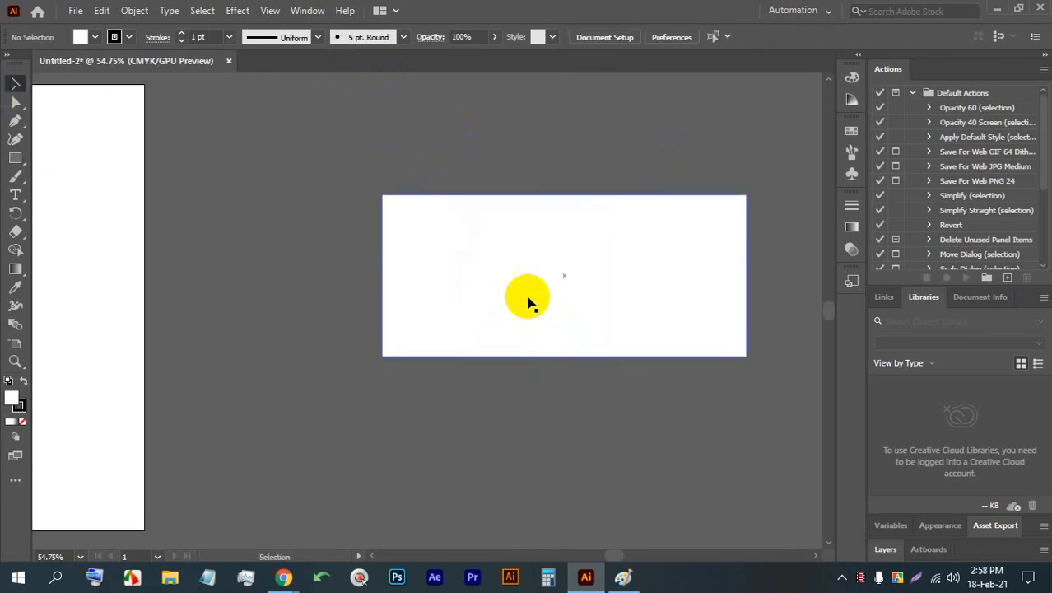
pyautogui.click(490, 249)
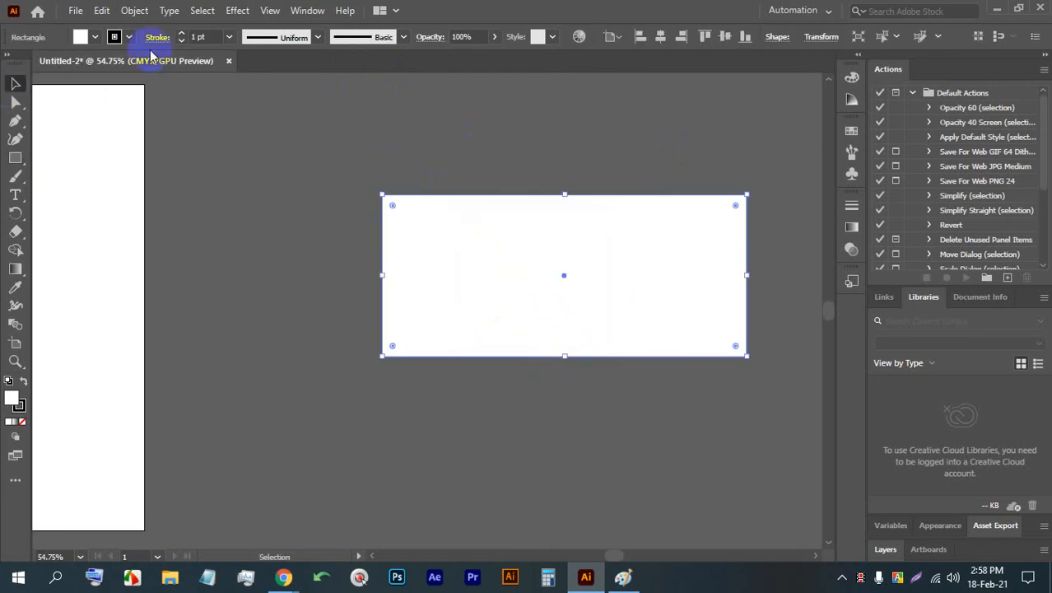
pyautogui.click(93, 38)
pyautogui.click(10, 63)
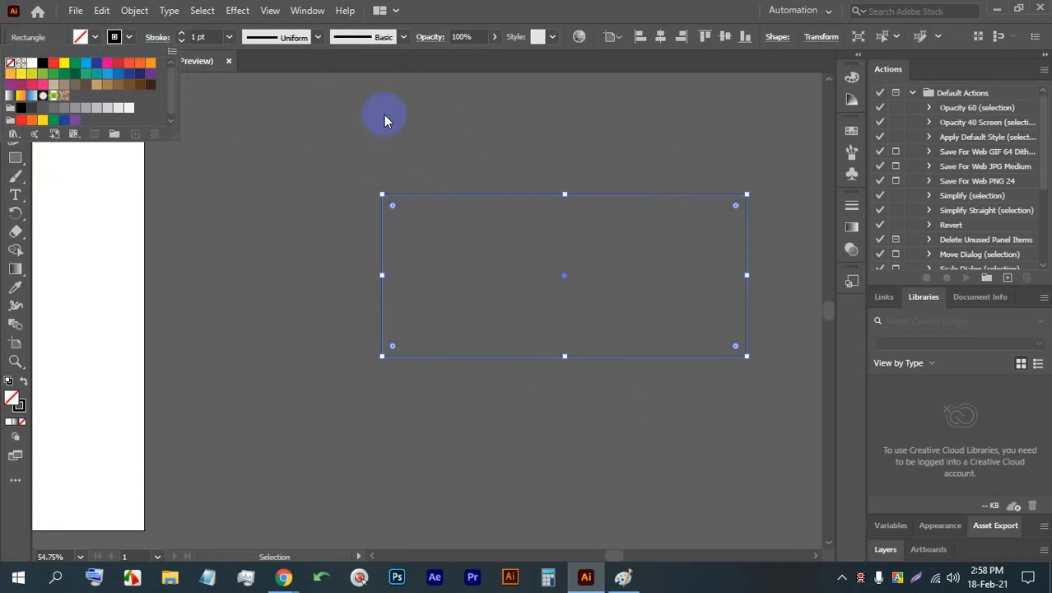
pyautogui.click(453, 120)
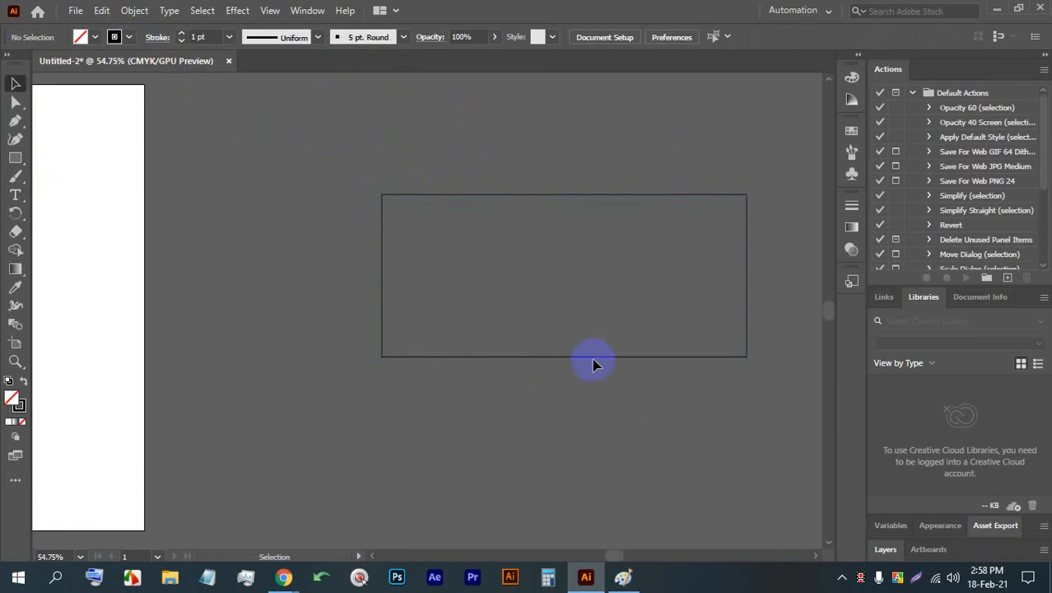
# - Duplicate the outlined rectangle directly below the original so their edges meet
pyautogui.click(747, 256)
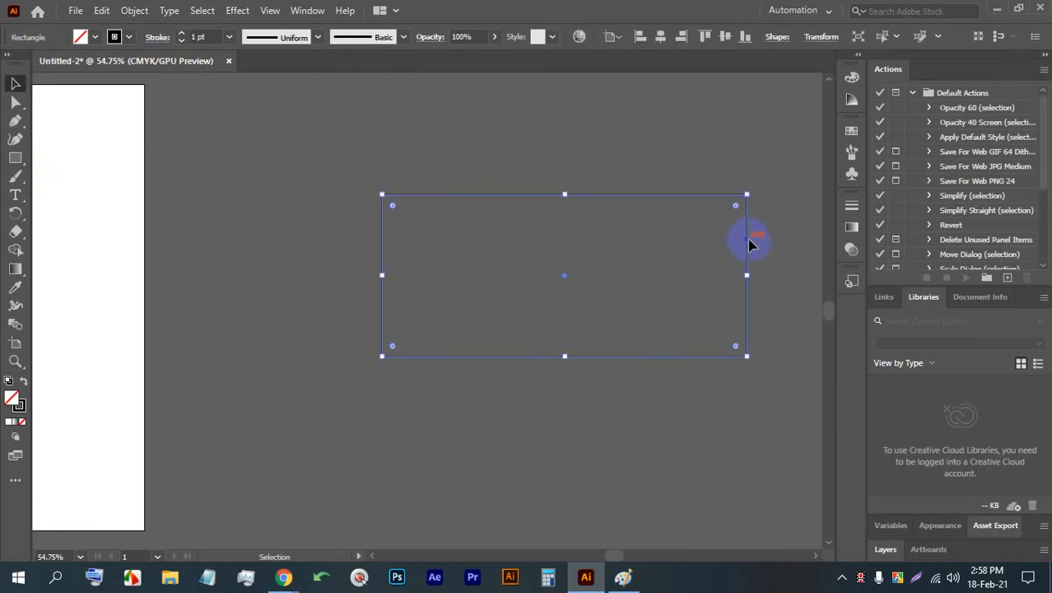
pyautogui.moveTo(747, 233); pyautogui.dragTo(750, 395)
pyautogui.click(770, 359)
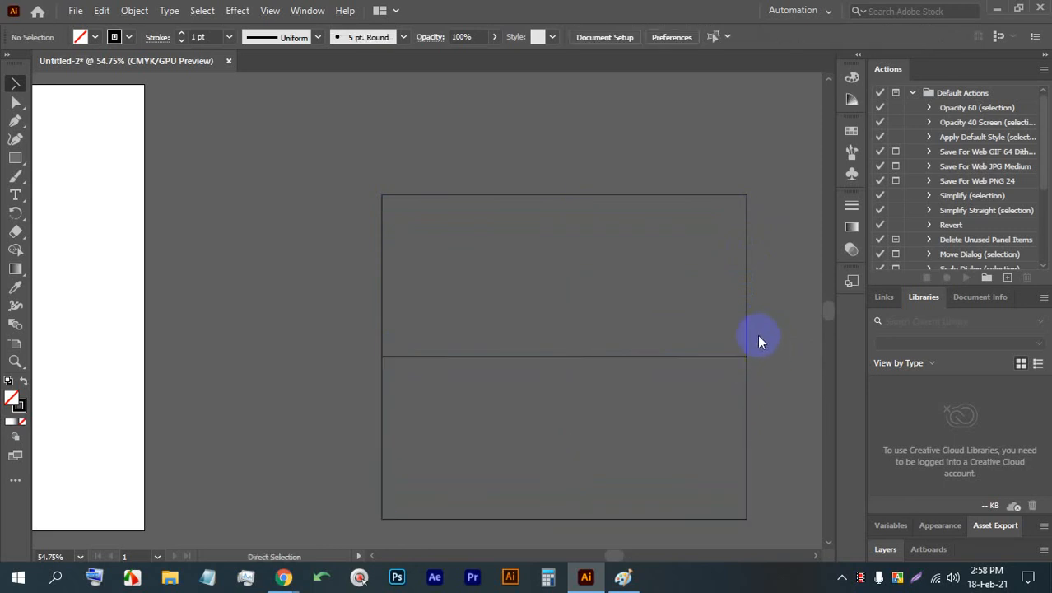
# - Save the document as an Adobe Illustrator file named Envelope Design in the current folder
pyautogui.hotkey('ctrl', 's')
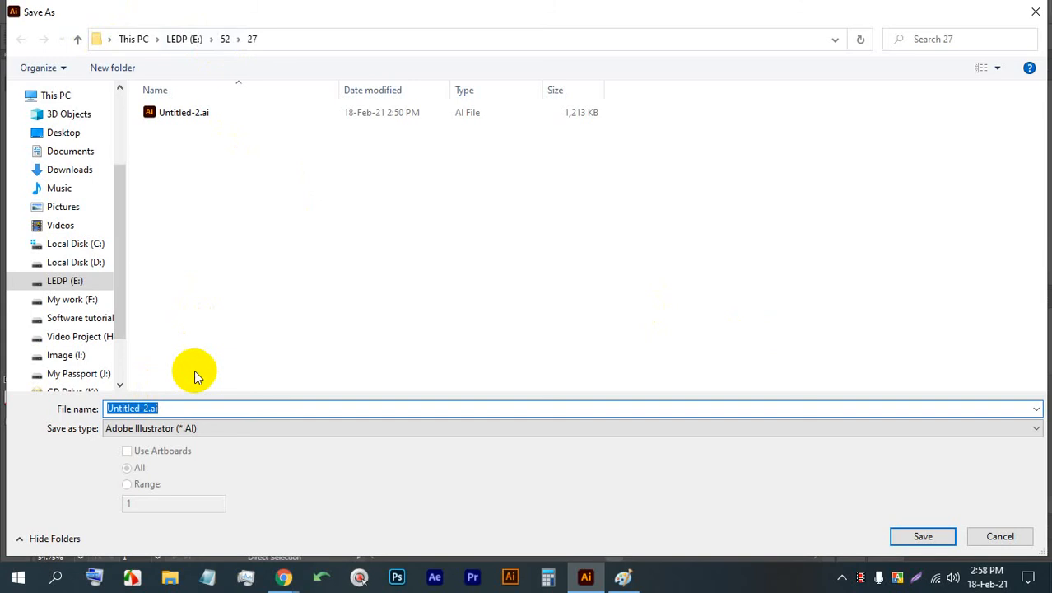
pyautogui.write('En')
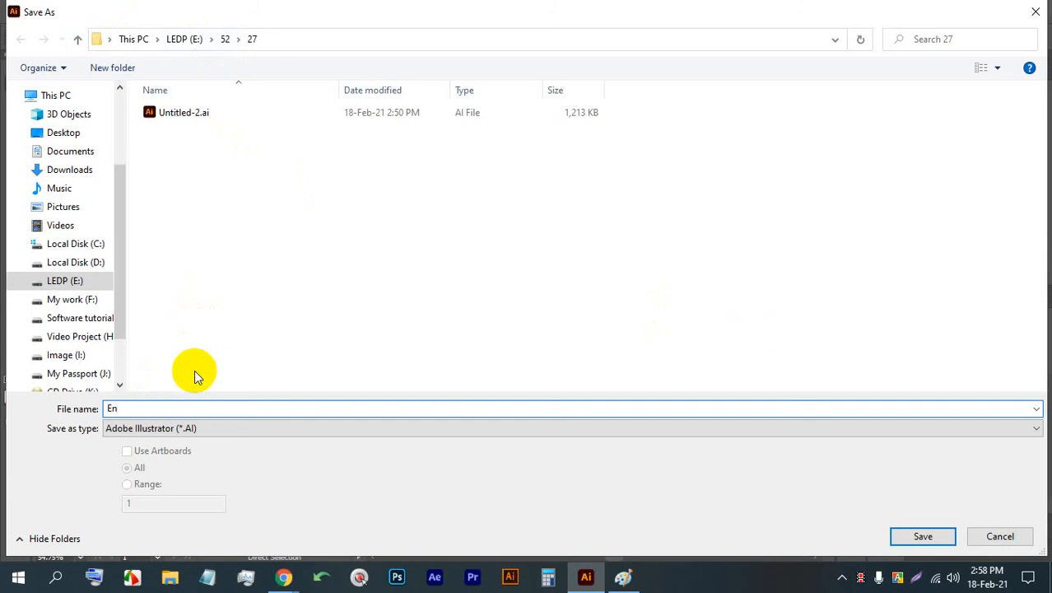
pyautogui.write('velope Design')
pyautogui.press('Return')
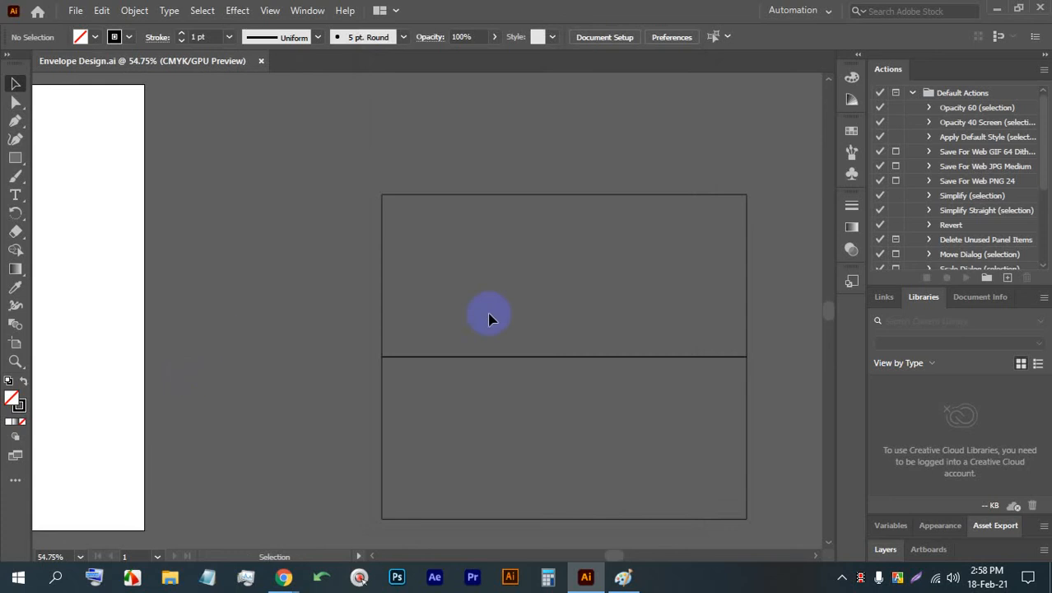
# - Select the lower rectangle and bring up the full Transform settings, placed over the artboard clear of the rectangles
pyautogui.click(748, 412)
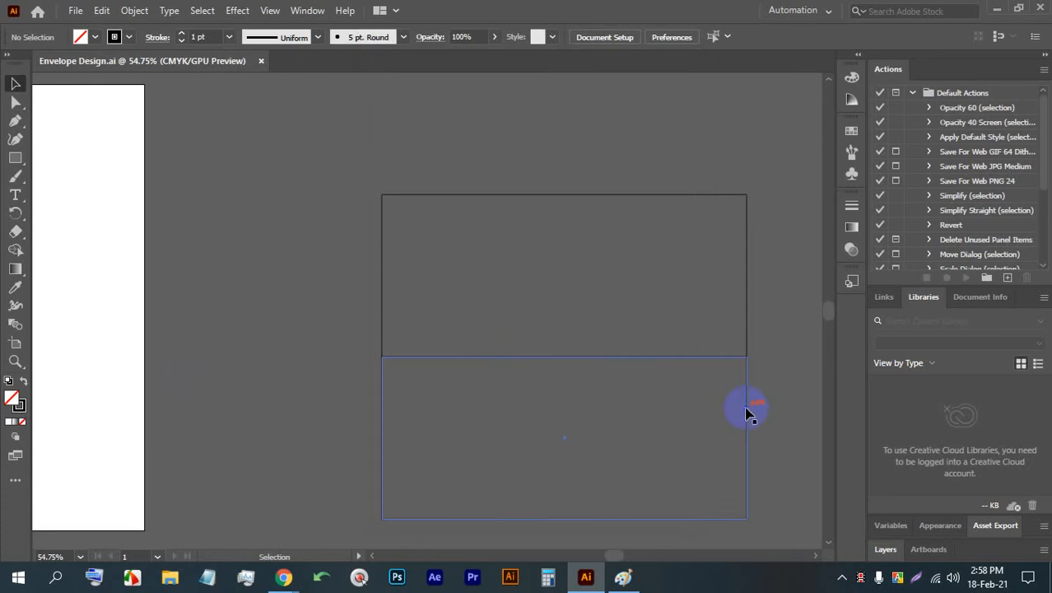
pyautogui.click(747, 411)
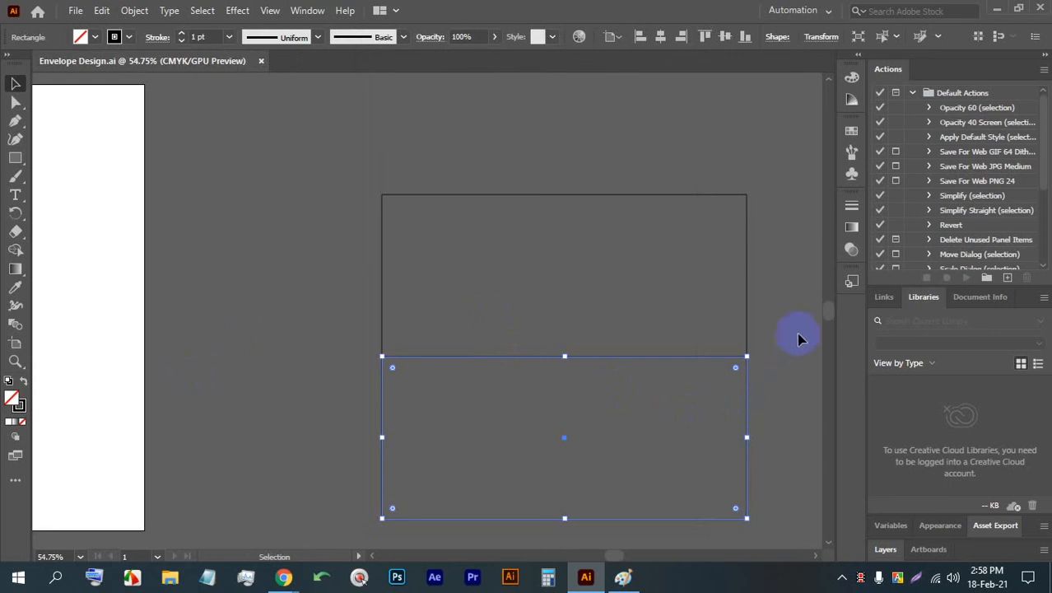
pyautogui.click(822, 37)
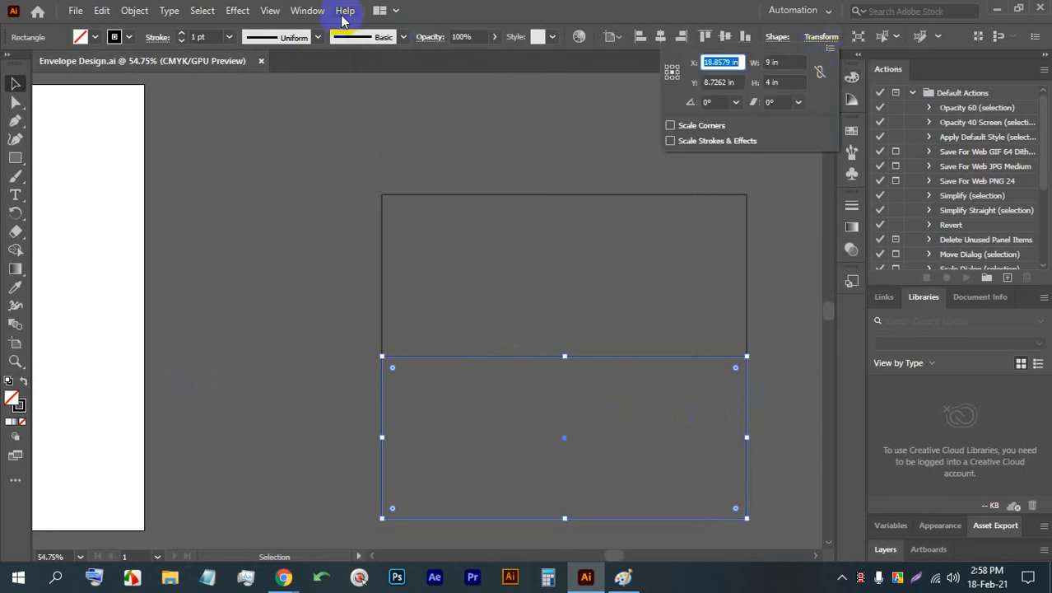
pyautogui.click(312, 10)
pyautogui.click(296, 8)
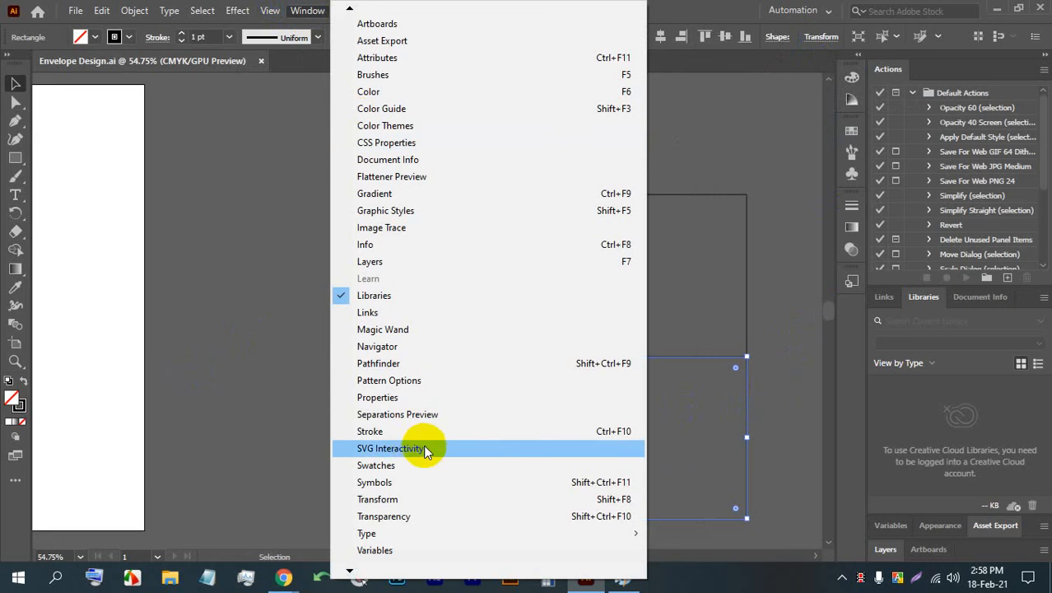
pyautogui.scroll(-1, 388, 554)
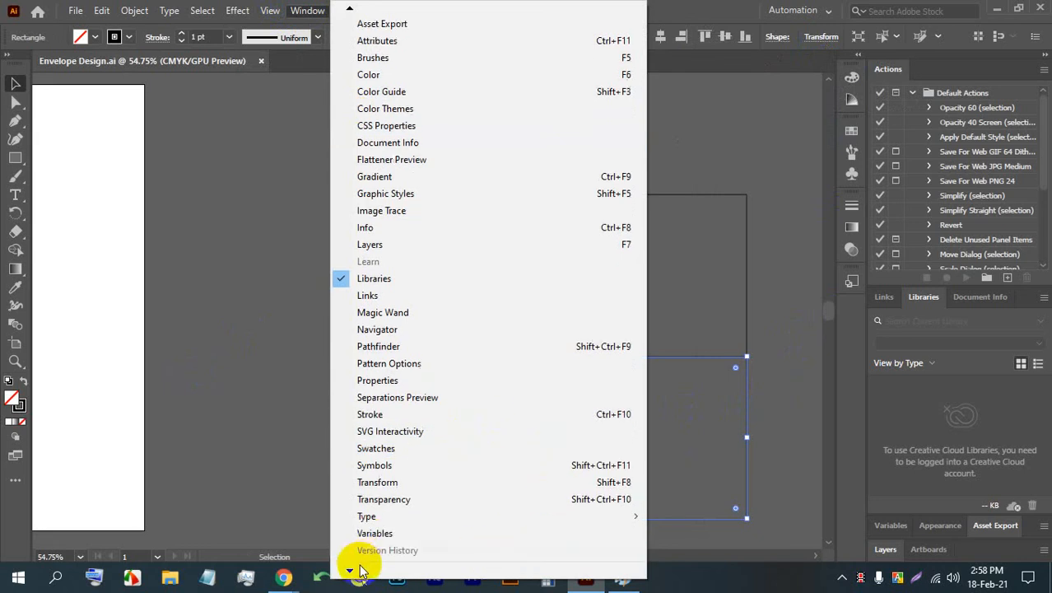
pyautogui.click(587, 489)
pyautogui.moveTo(494, 320); pyautogui.dragTo(231, 95)
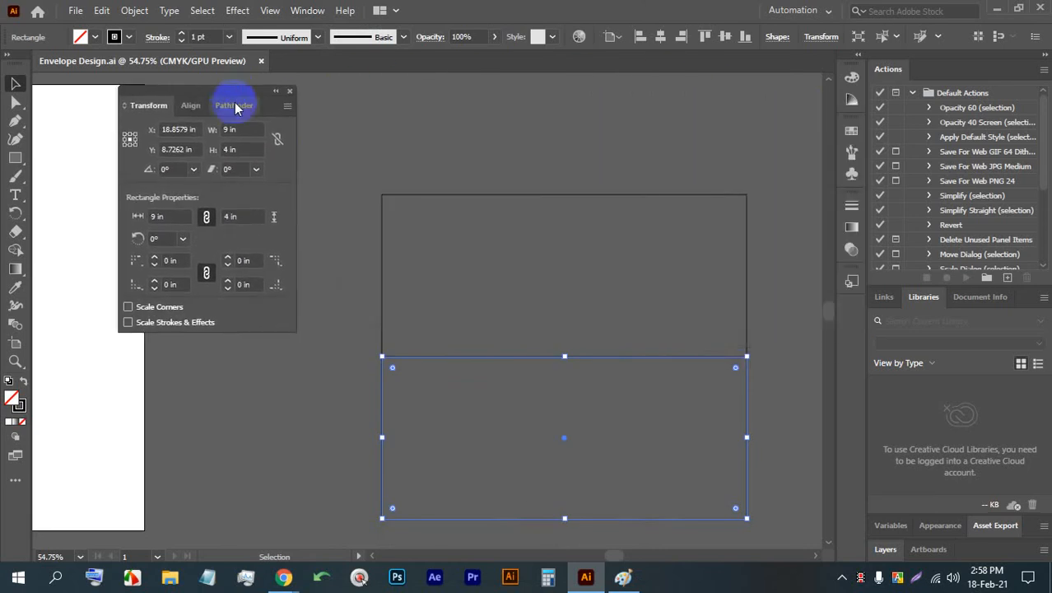
# - Try setting the lower rectangle's height to 3.5 in from the centre reference point, and undo the change
pyautogui.click(357, 426)
pyautogui.click(381, 427)
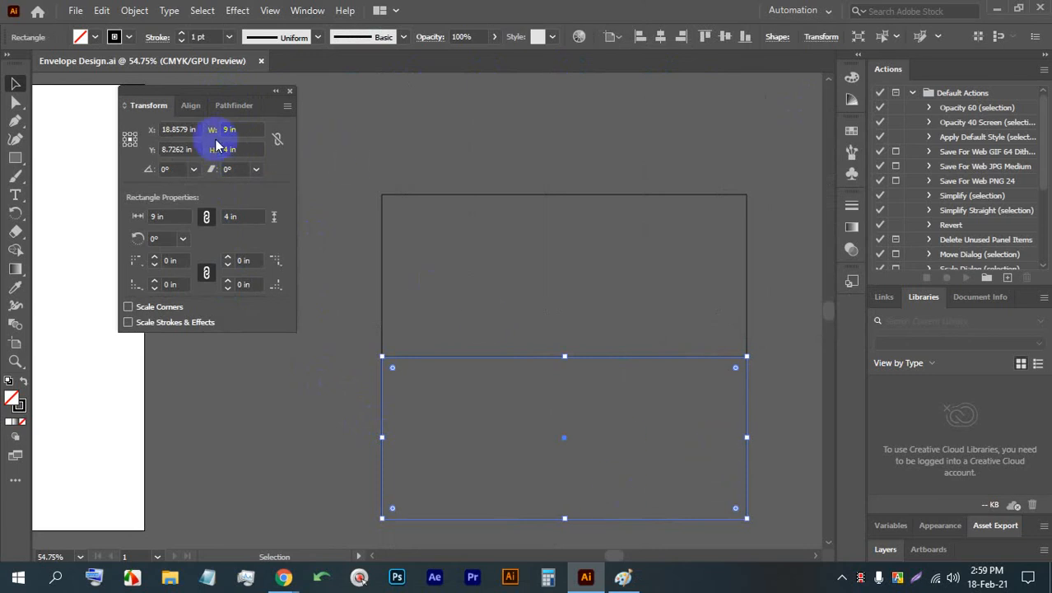
pyautogui.moveTo(230, 149); pyautogui.dragTo(216, 149)
pyautogui.write('3.5')
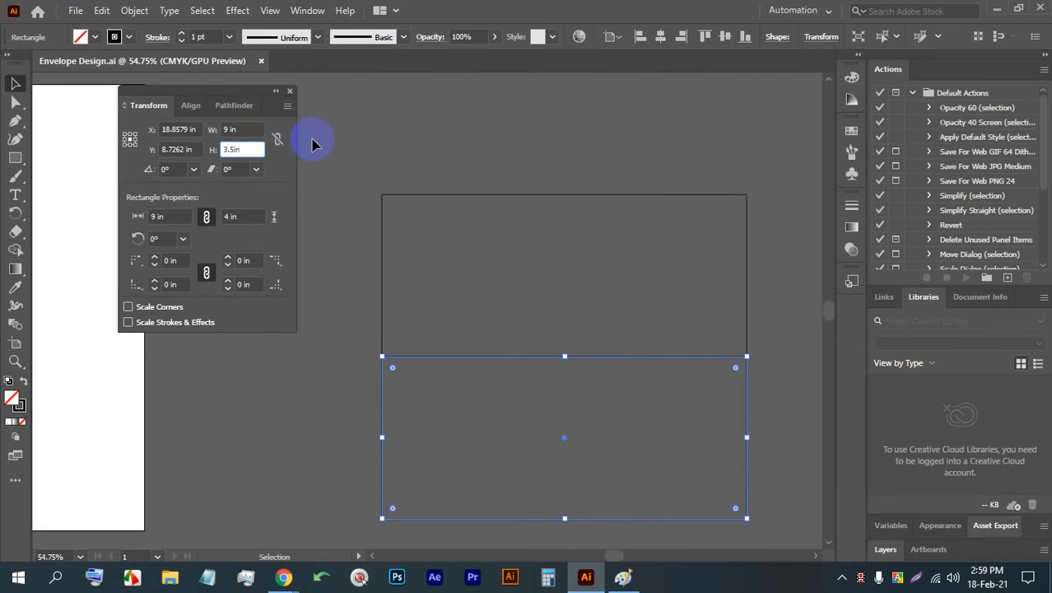
pyautogui.press('Return')
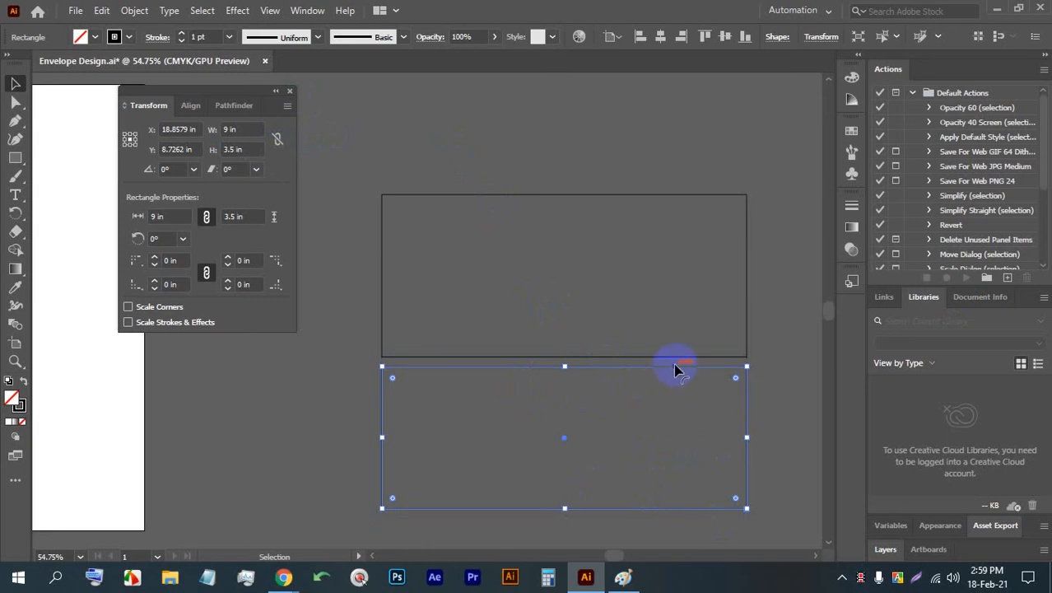
pyautogui.hotkey('ctrl', 'z')
pyautogui.click(784, 390)
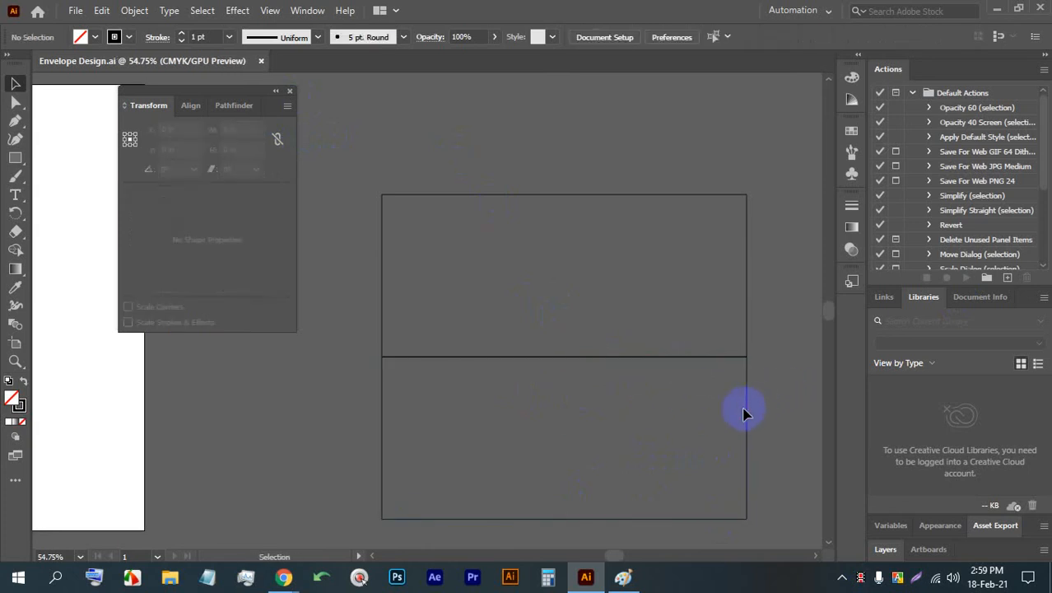
# - Set the lower rectangle's height to 3.5 in and choose the top-centre reference point for its transform
pyautogui.click(745, 413)
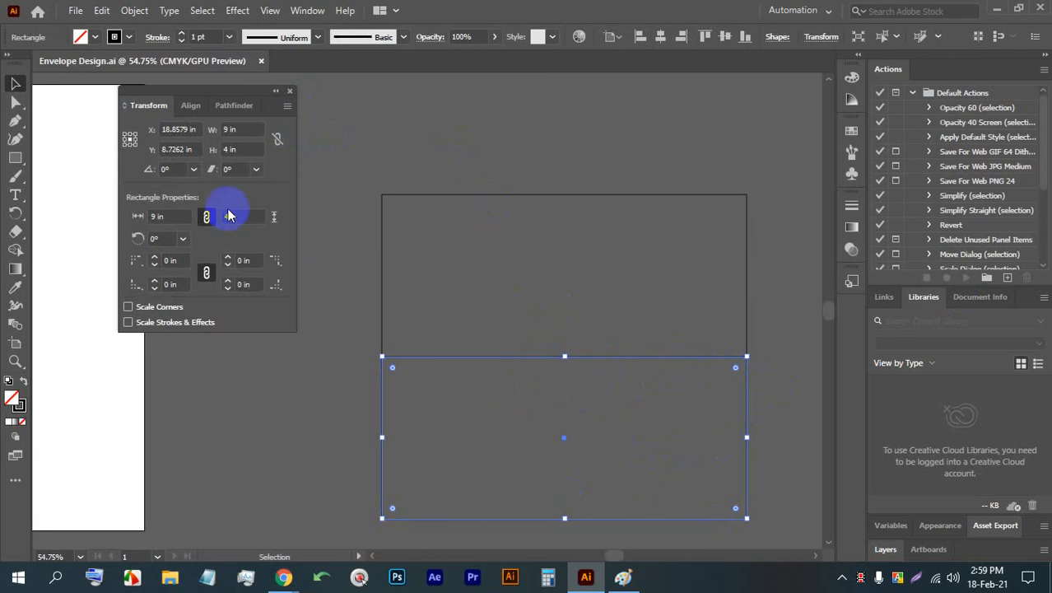
pyautogui.doubleClick(229, 150)
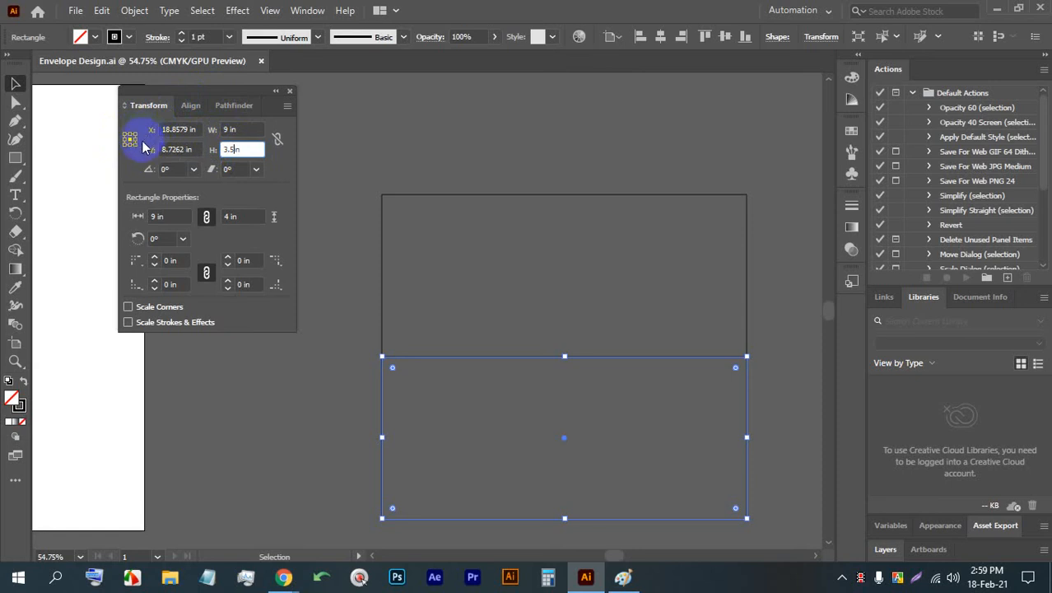
pyautogui.click(133, 145)
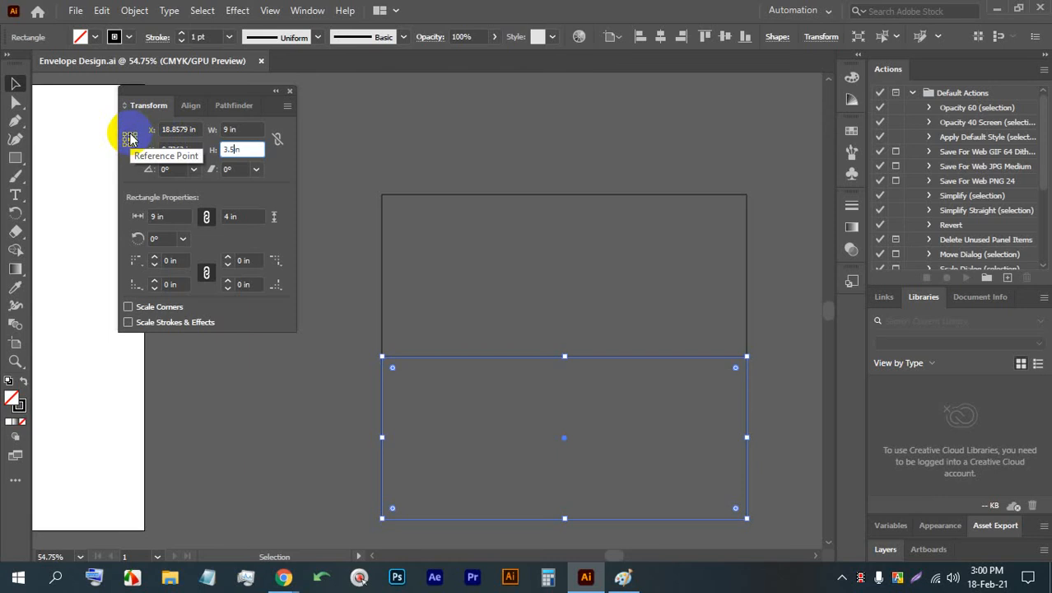
pyautogui.press('Return')
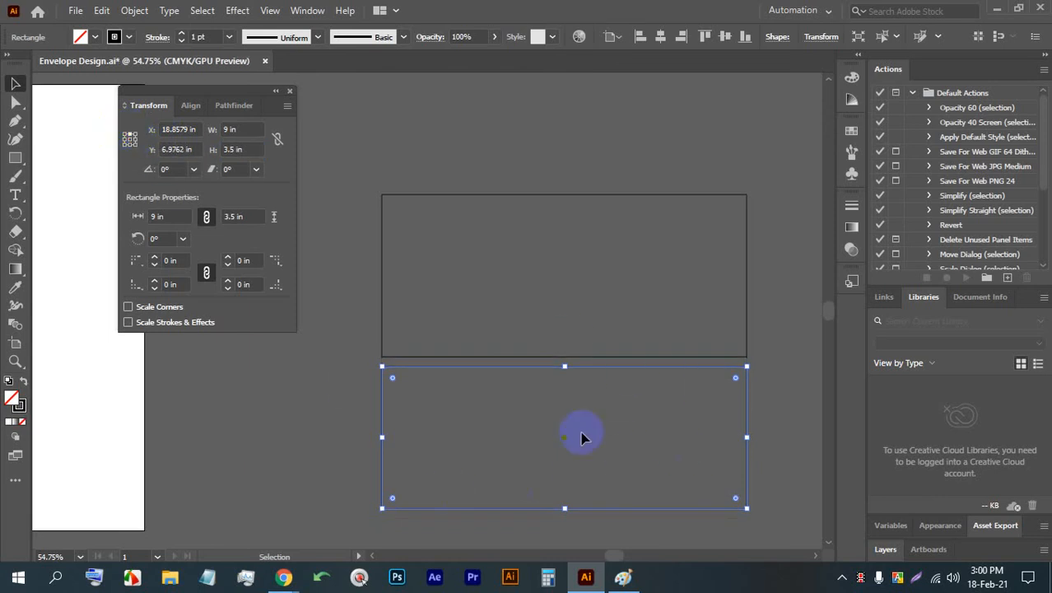
# - Undo the lower rectangle's last height change, choose its top-centre reference point and enter a height of 3.5 in
pyautogui.click(768, 395)
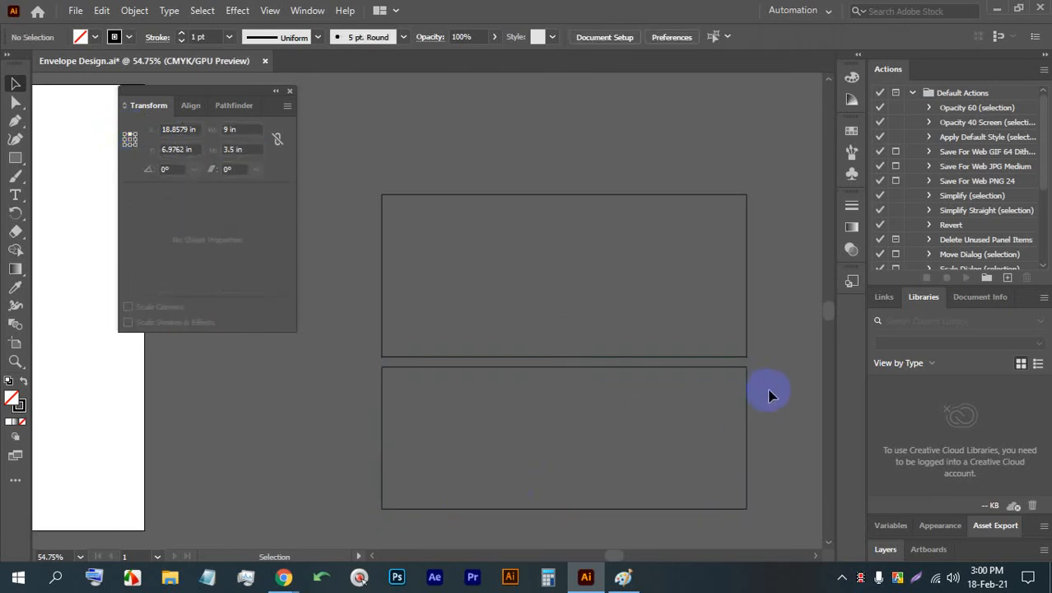
pyautogui.hotkey('ctrl', 'z')
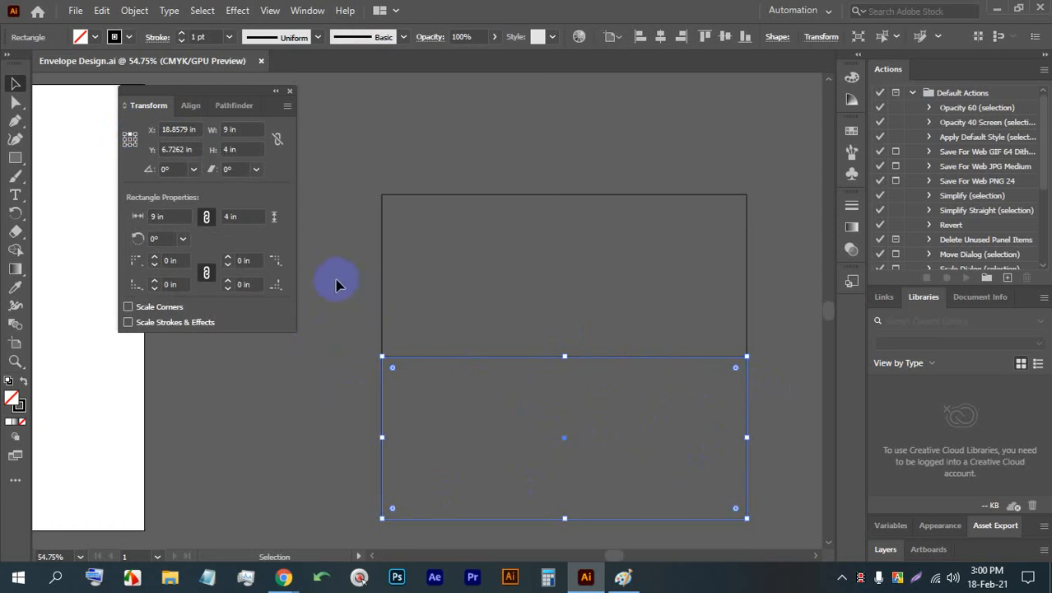
pyautogui.click(134, 143)
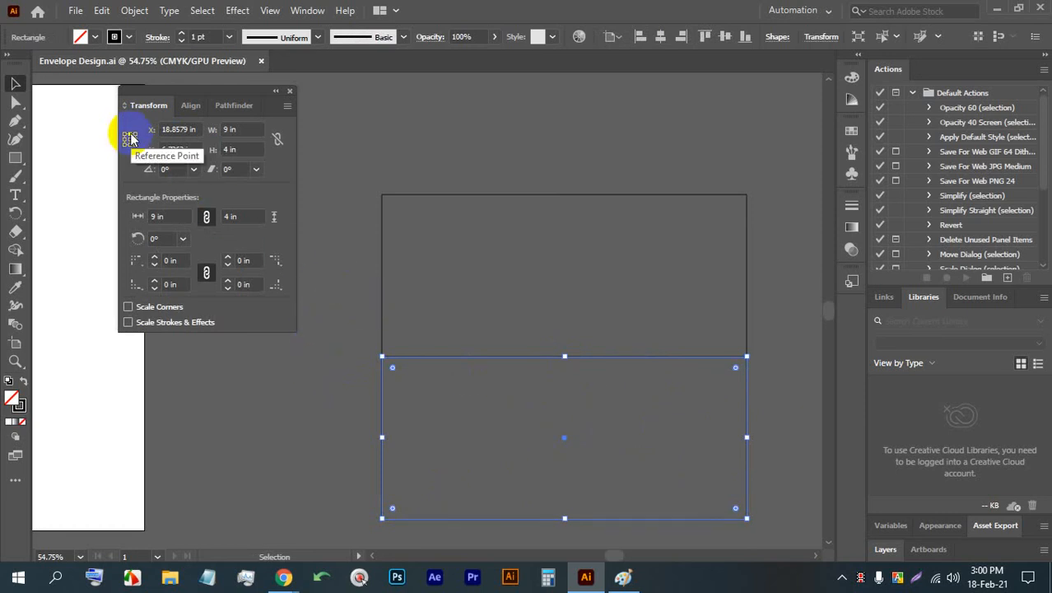
pyautogui.doubleClick(229, 149)
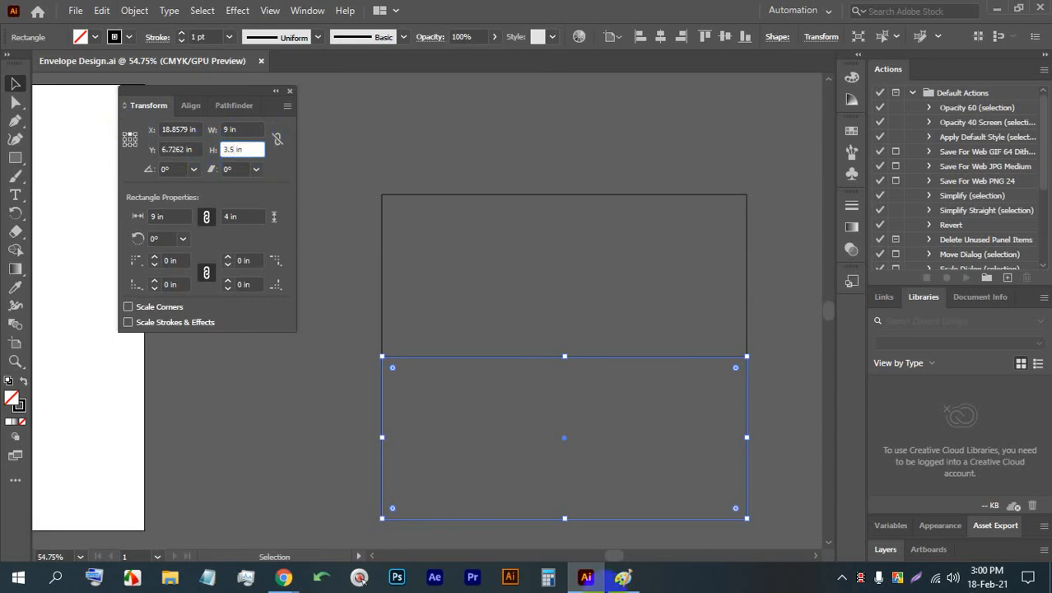
# - Switch to Chrome to check the Google Meet class call, and return to Illustrator
pyautogui.click(282, 576)
pyautogui.click(291, 7)
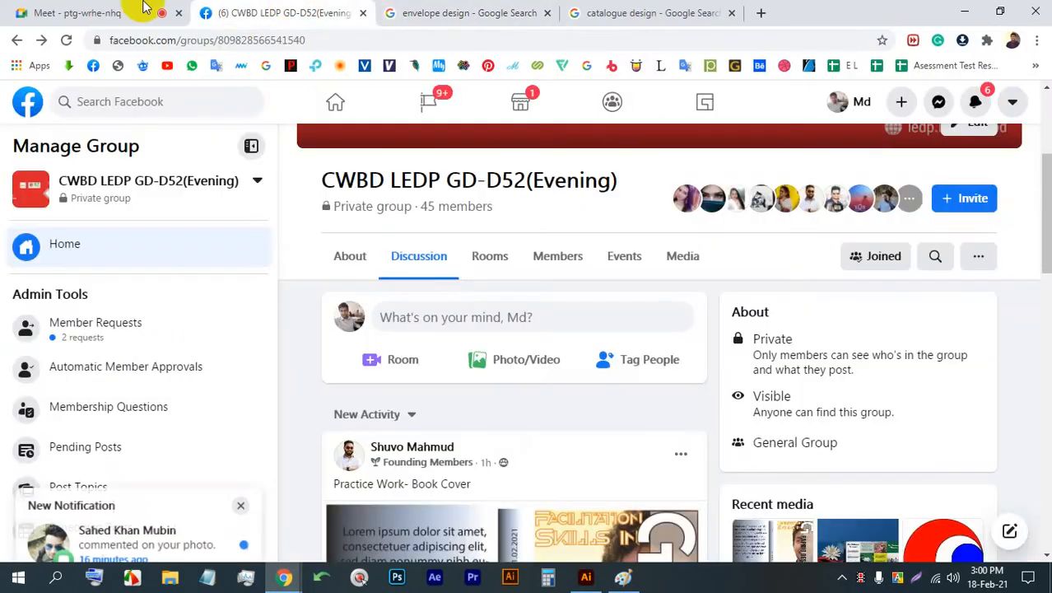
pyautogui.click(146, 7)
pyautogui.click(669, 172)
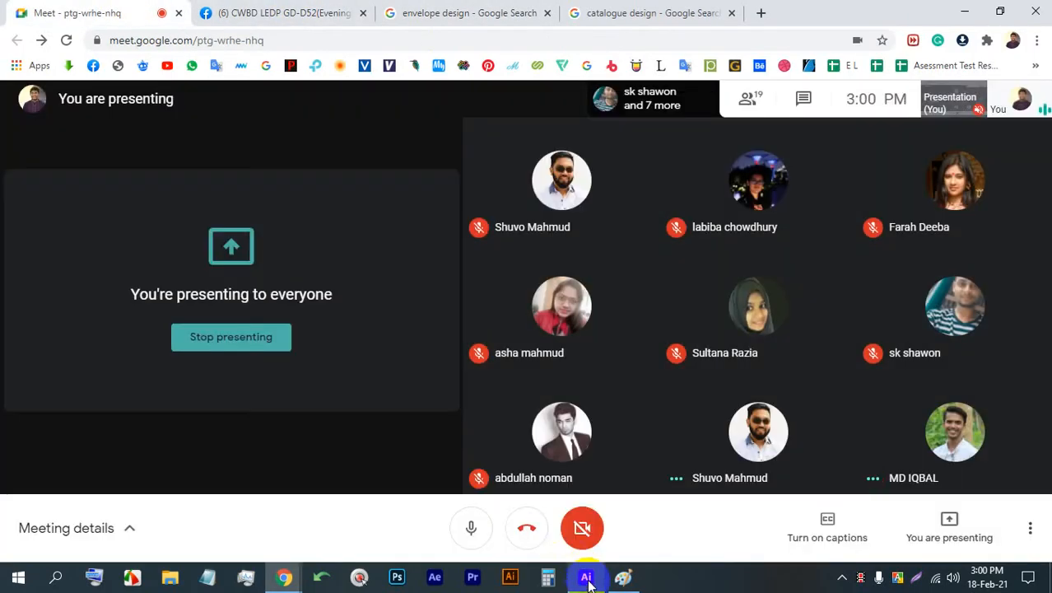
pyautogui.click(586, 576)
# - Try applying the 3.5 in height to the lower rectangle from its top-centre reference point, and undo the change
pyautogui.click(238, 145)
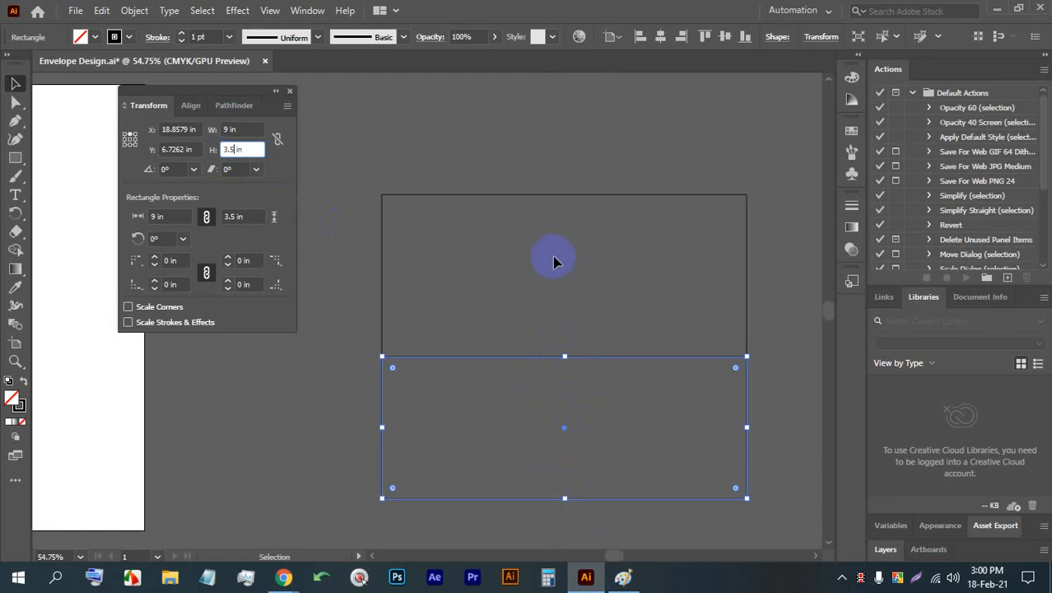
pyautogui.press('Return')
pyautogui.click(347, 421)
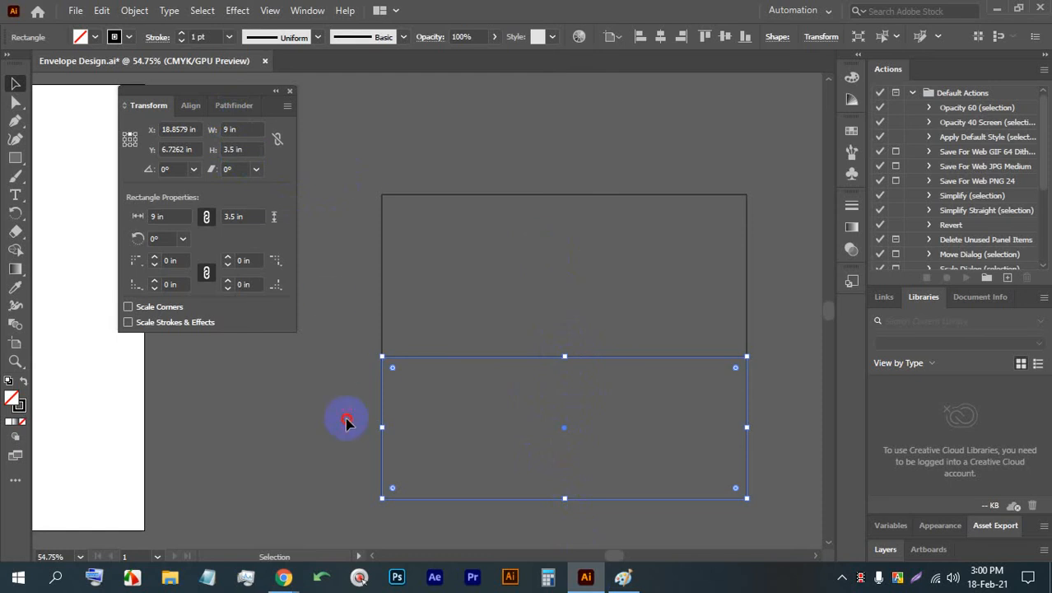
pyautogui.scroll(-2, 593, 428)
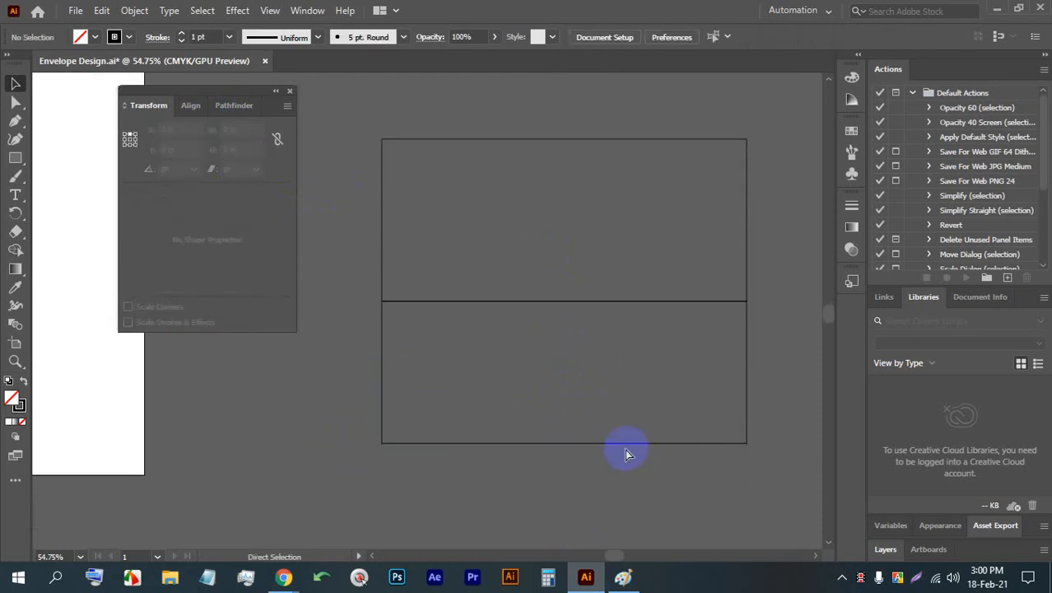
pyautogui.hotkey('ctrl', 'z')
# - Set the lower rectangle's height to 3.5 in, keeping its top edge against the upper rectangle, and deselect it
pyautogui.click(629, 491)
pyautogui.click(626, 466)
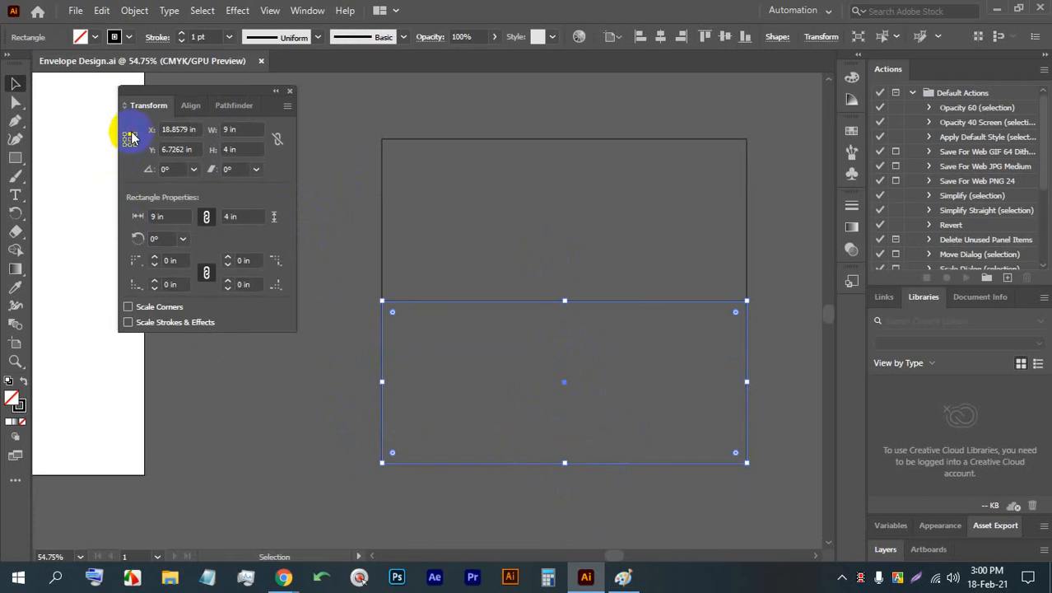
pyautogui.doubleClick(227, 150)
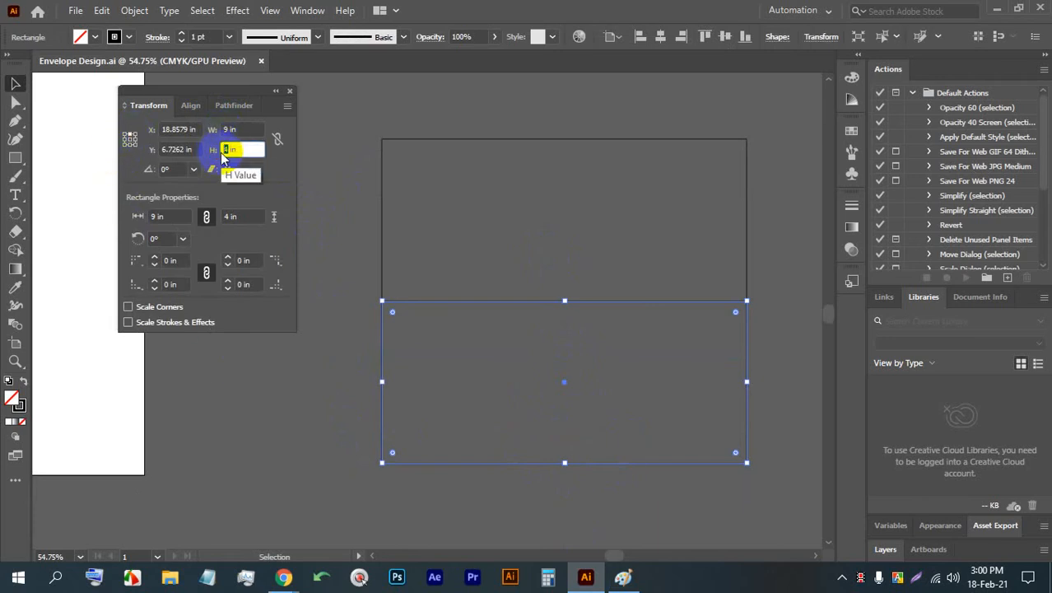
pyautogui.write('3.5')
pyautogui.press('Return')
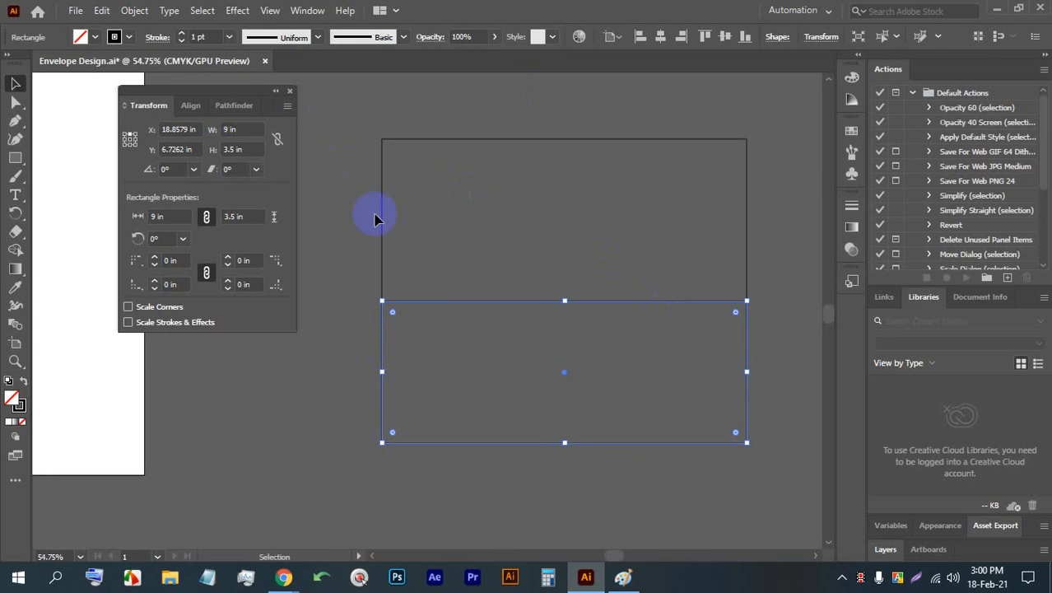
pyautogui.click(769, 307)
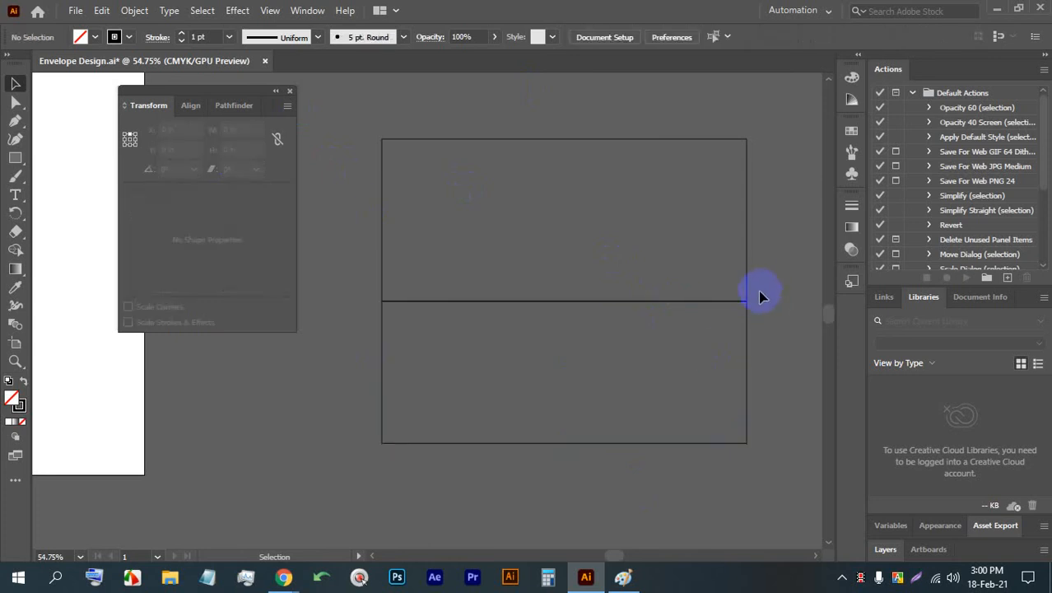
# - Move the Transform settings clear of the rectangles and place a copy of the upper rectangle directly above it
pyautogui.moveTo(690, 284); pyautogui.dragTo(580, 368)
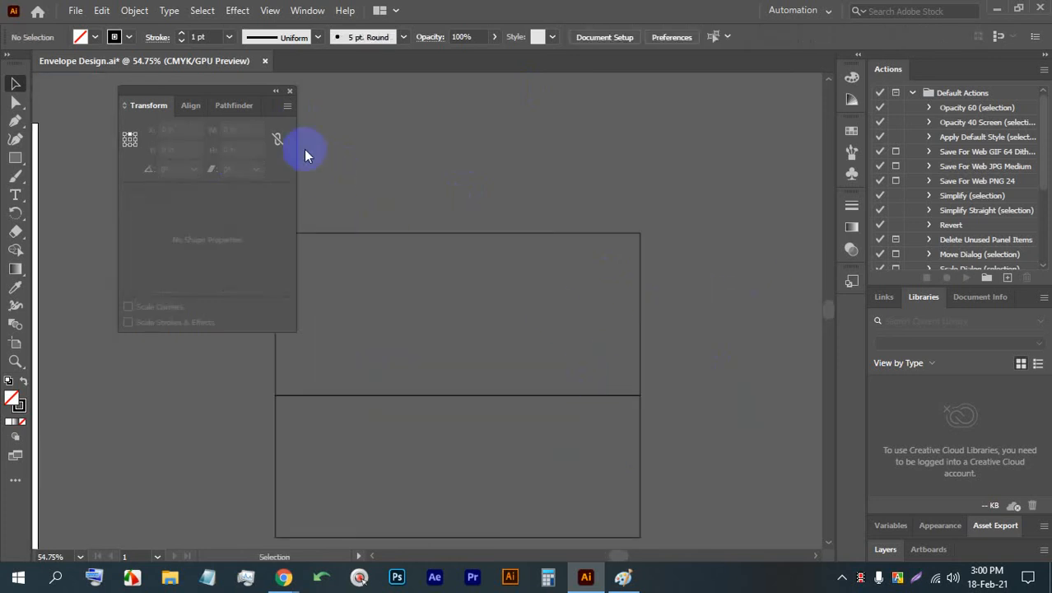
pyautogui.moveTo(274, 105); pyautogui.dragTo(834, 102)
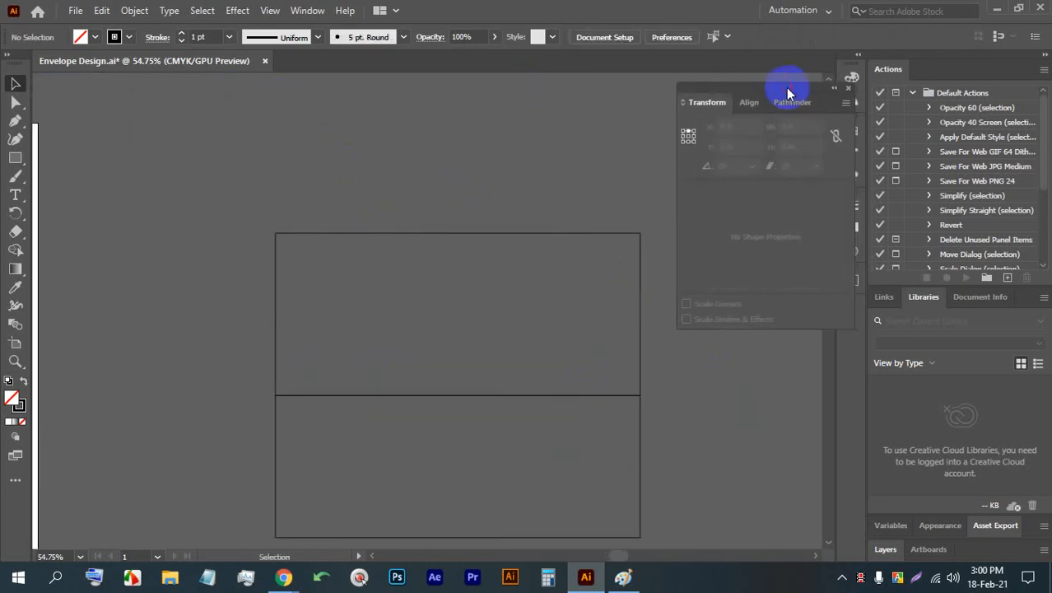
pyautogui.moveTo(640, 322); pyautogui.dragTo(634, 158)
pyautogui.scroll(3, 470, 265)
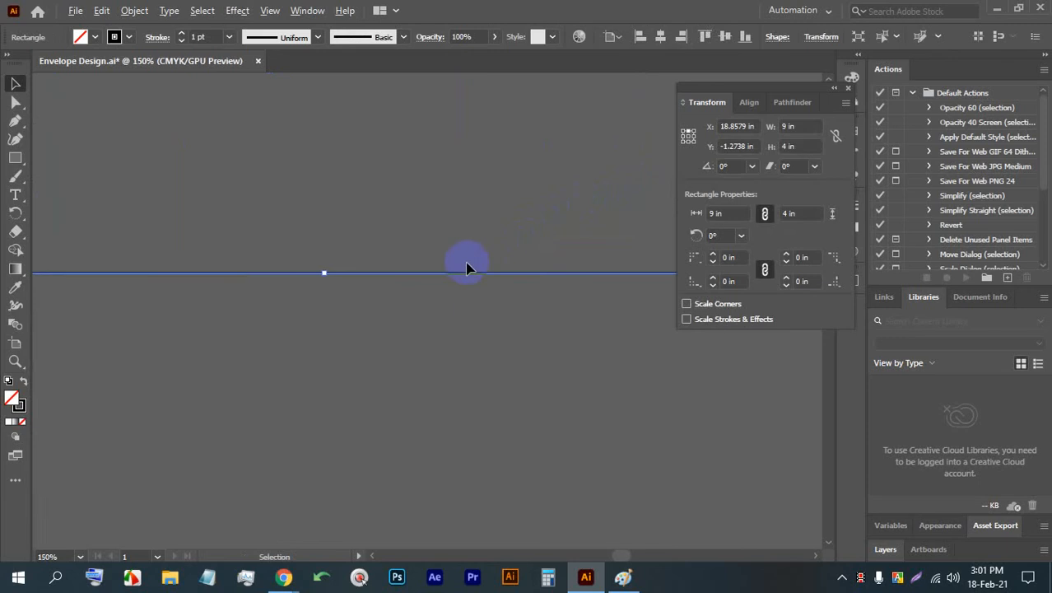
pyautogui.scroll(-2, 470, 278)
pyautogui.scroll(1, 546, 162)
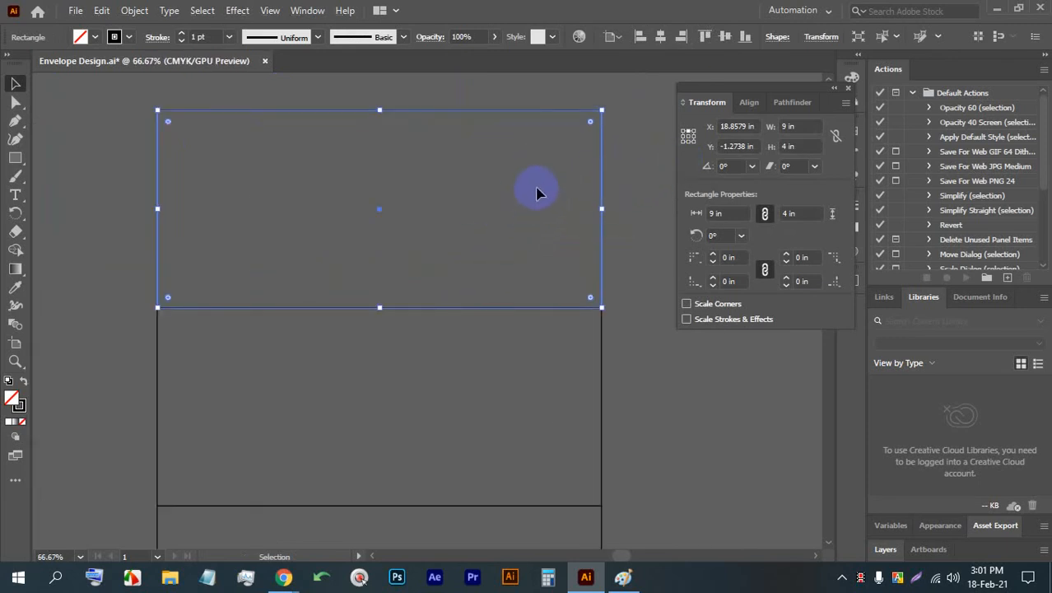
# - Try setting the new top rectangle's height to 1 in from the top-centre reference point, and undo the change
pyautogui.click(783, 147)
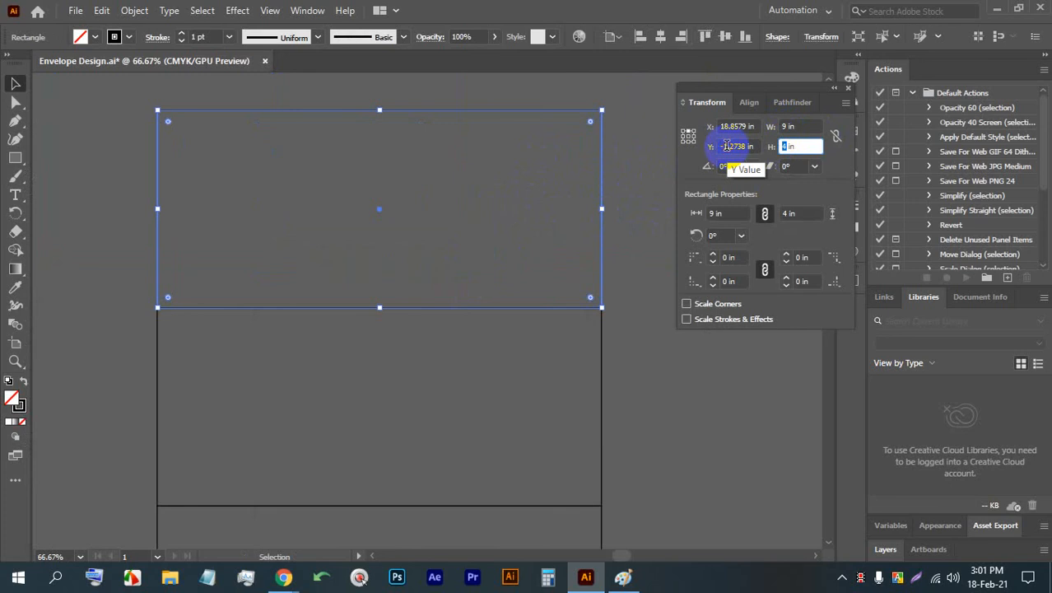
pyautogui.write('1')
pyautogui.press('Return')
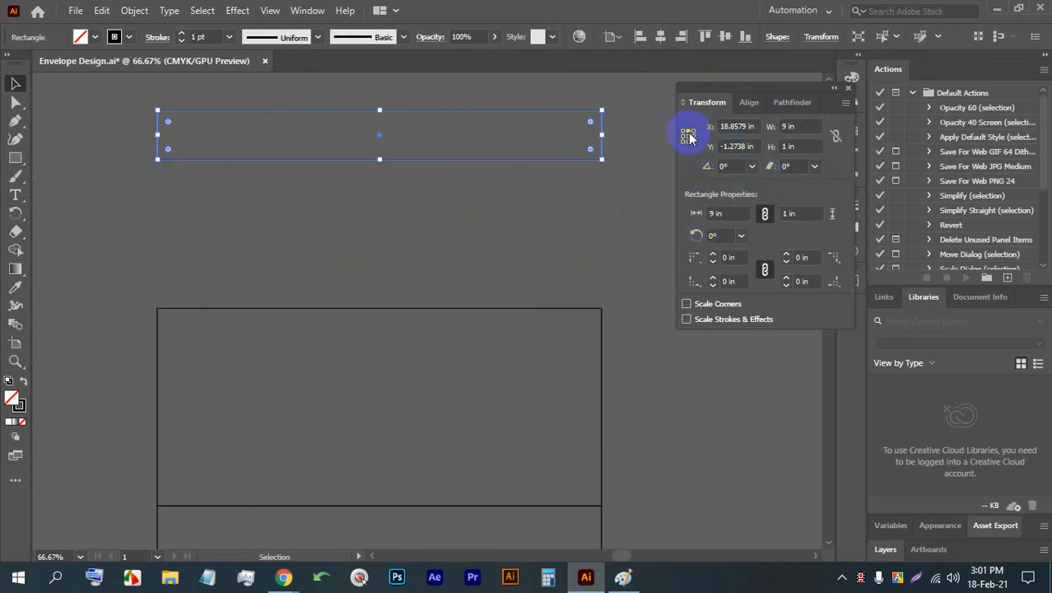
pyautogui.hotkey('ctrl', 'z')
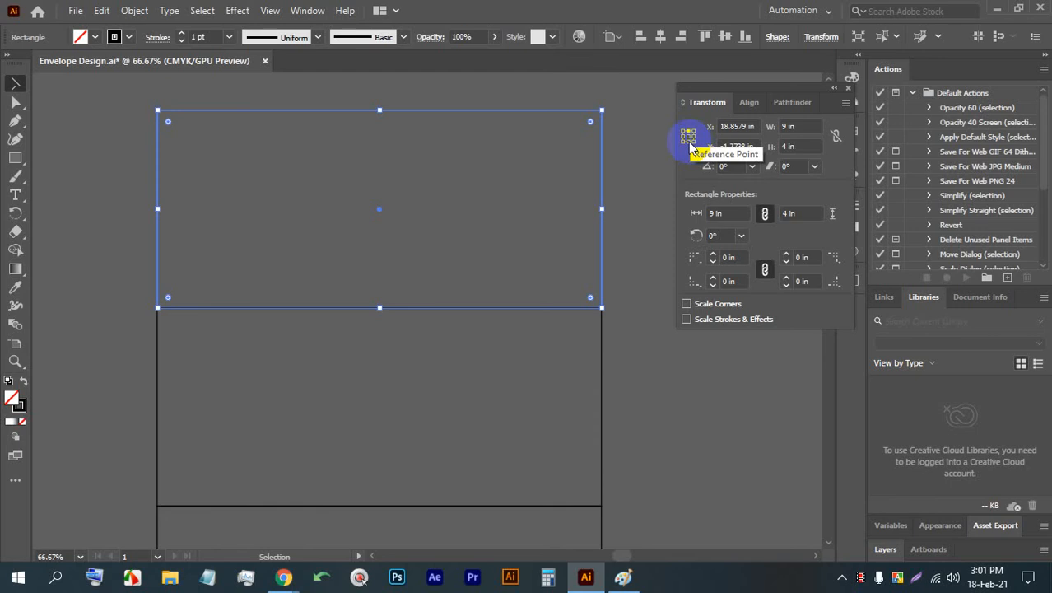
# - Set the top rectangle's height to 1 in from the bottom-centre reference point and deselect it
pyautogui.click(688, 142)
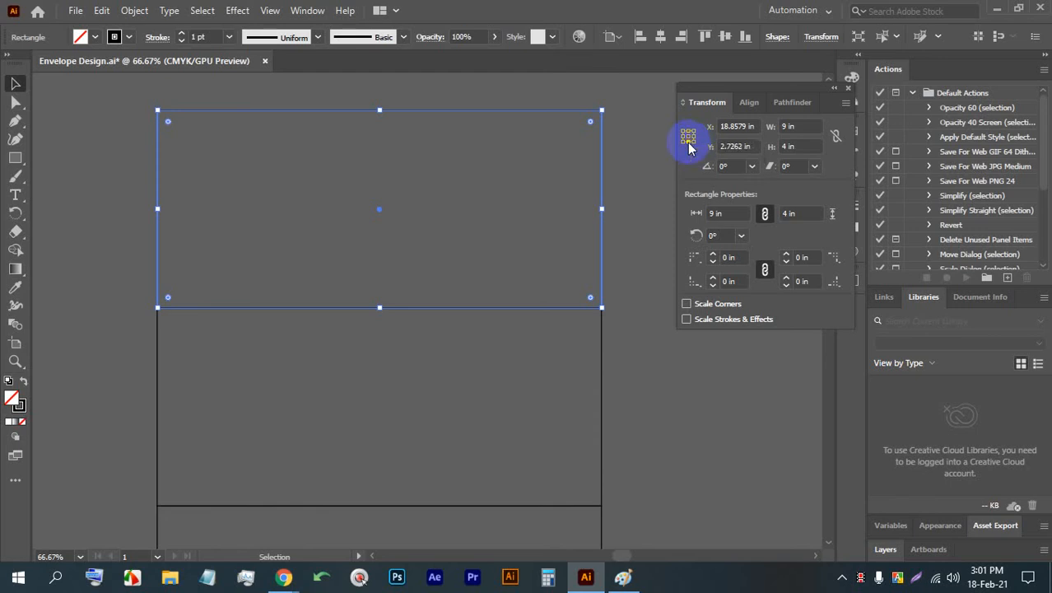
pyautogui.doubleClick(787, 147)
pyautogui.write('1')
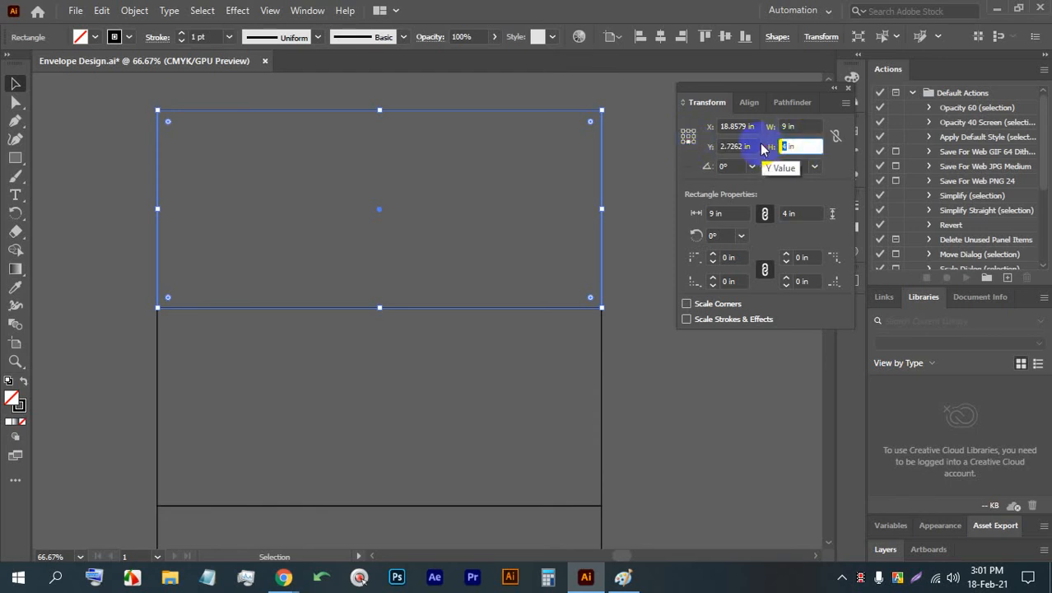
pyautogui.press('Return')
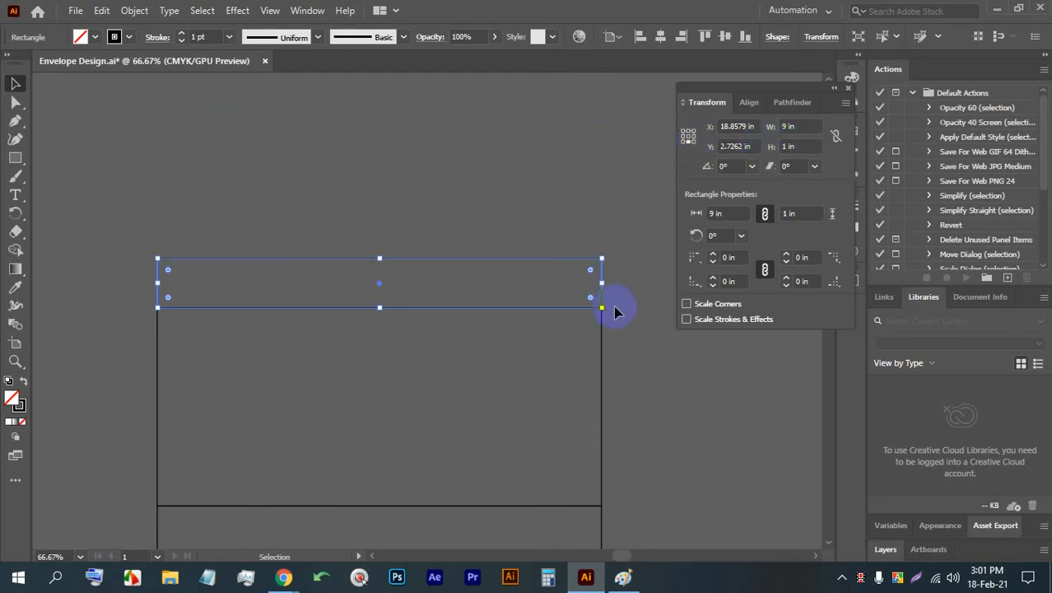
pyautogui.click(362, 214)
pyautogui.scroll(-2, 357, 216)
pyautogui.scroll(-2, 444, 420)
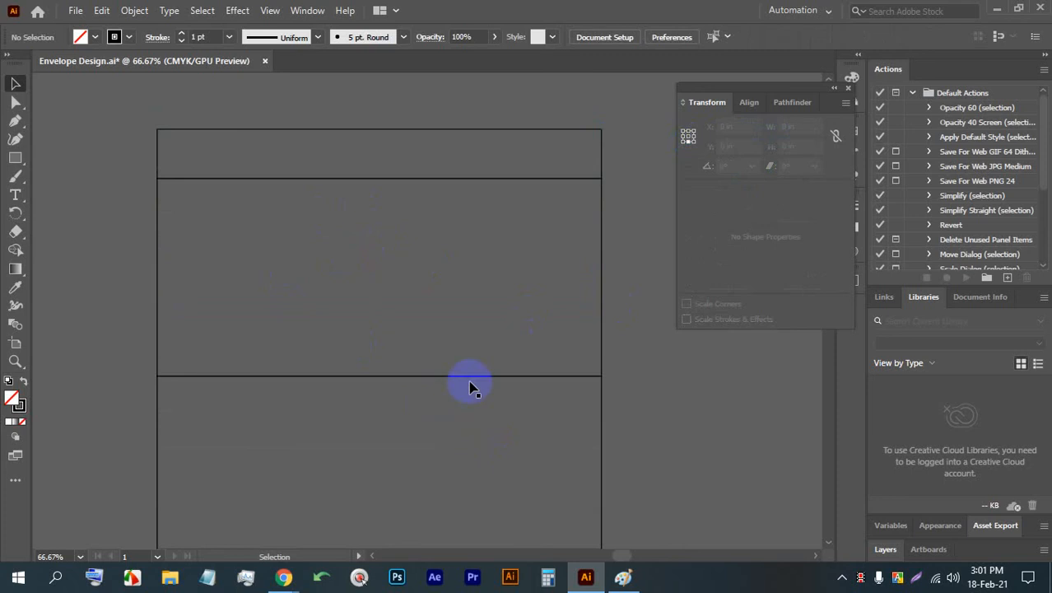
# - Duplicate the 9 by 4 in middle panel so the copy sits directly against its right edge
pyautogui.hscroll(6, 505, 399)
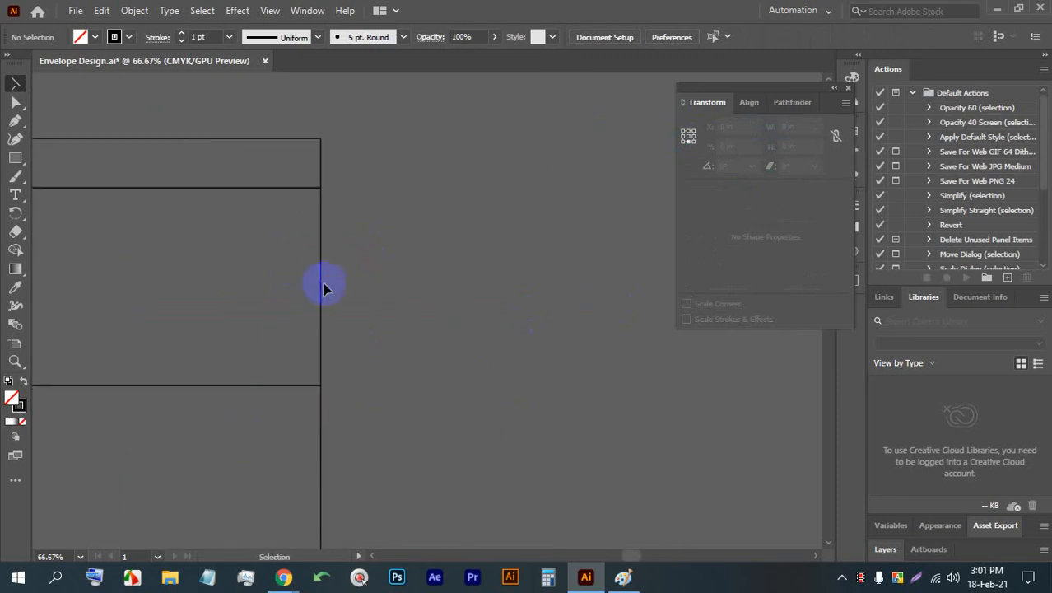
pyautogui.click(323, 283)
pyautogui.moveTo(319, 228); pyautogui.dragTo(743, 247)
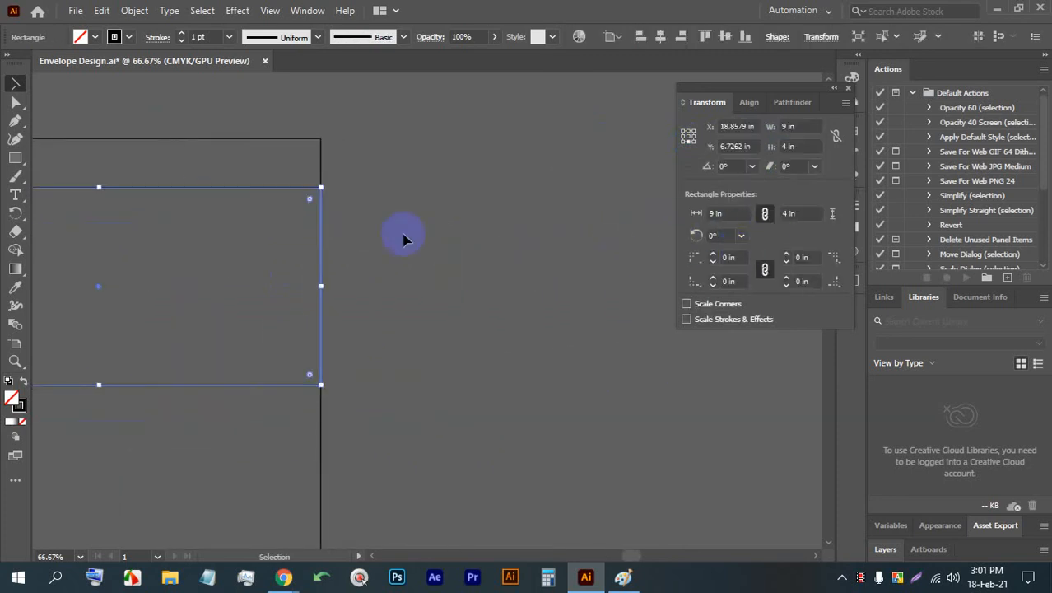
pyautogui.scroll(-2, 312, 242)
pyautogui.moveTo(309, 242); pyautogui.dragTo(529, 240)
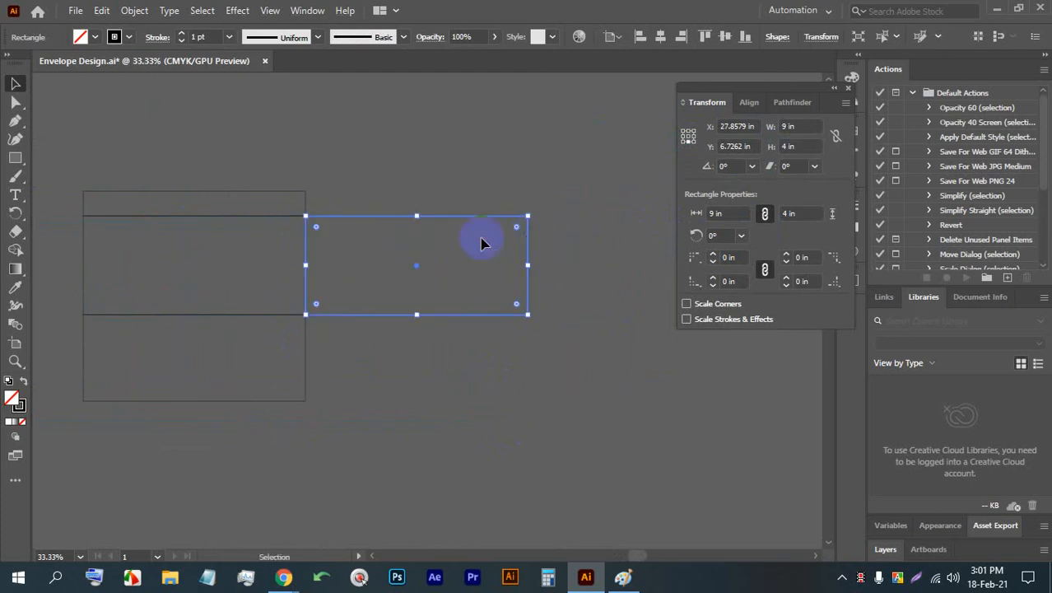
# - Set the right-hand copy's width to 0.5 in from the middle-left reference point and deselect it
pyautogui.scroll(2, 317, 228)
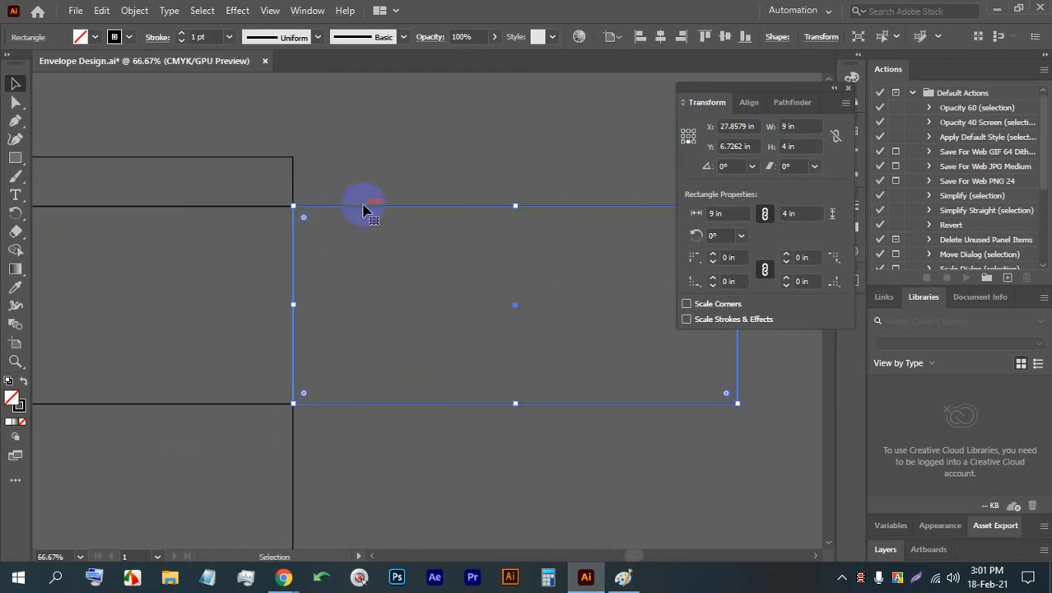
pyautogui.click(682, 140)
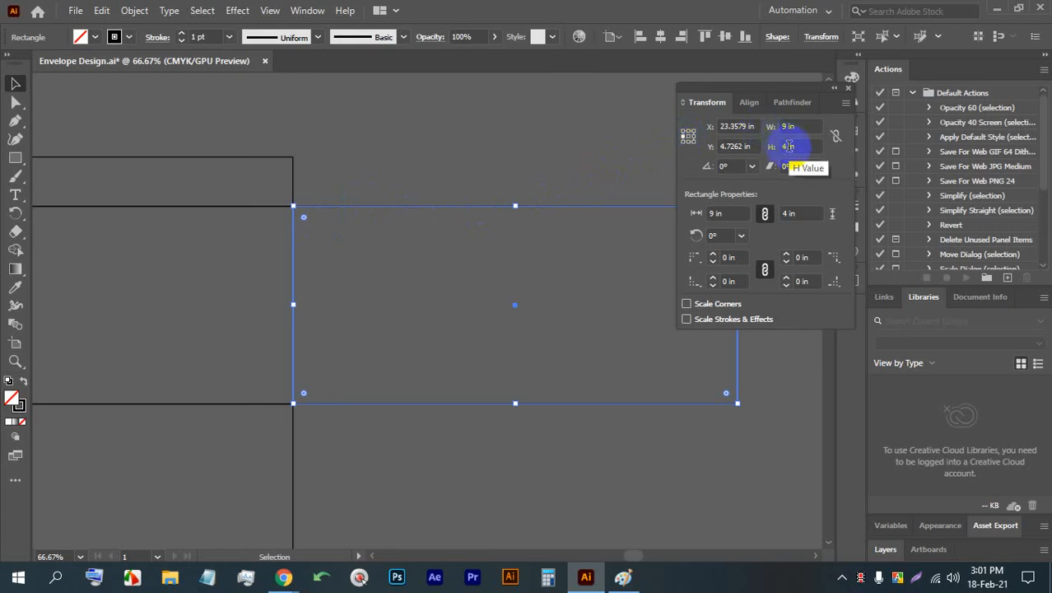
pyautogui.click(784, 127)
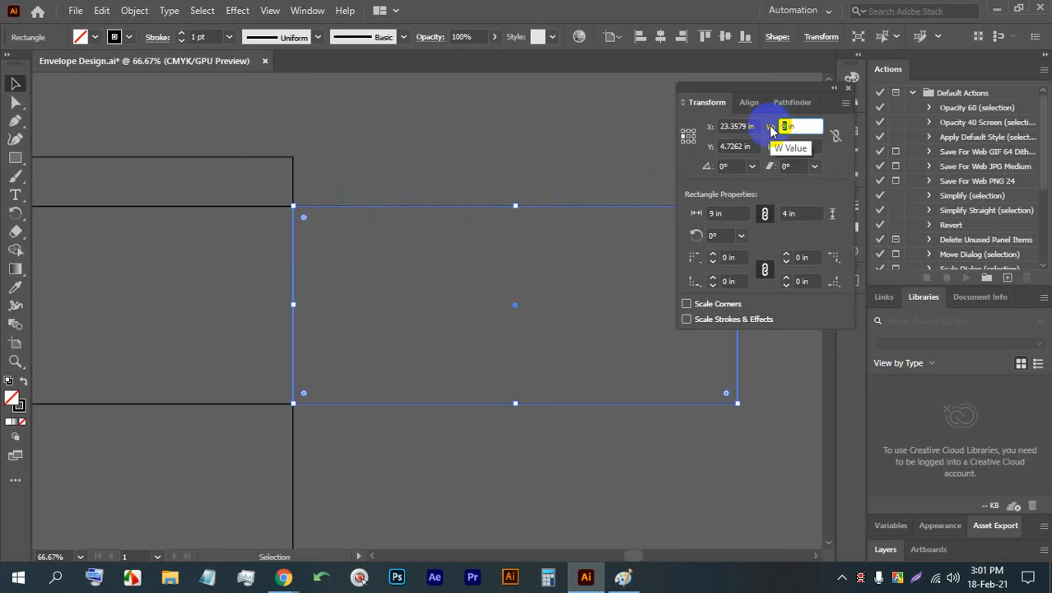
pyautogui.write('.5')
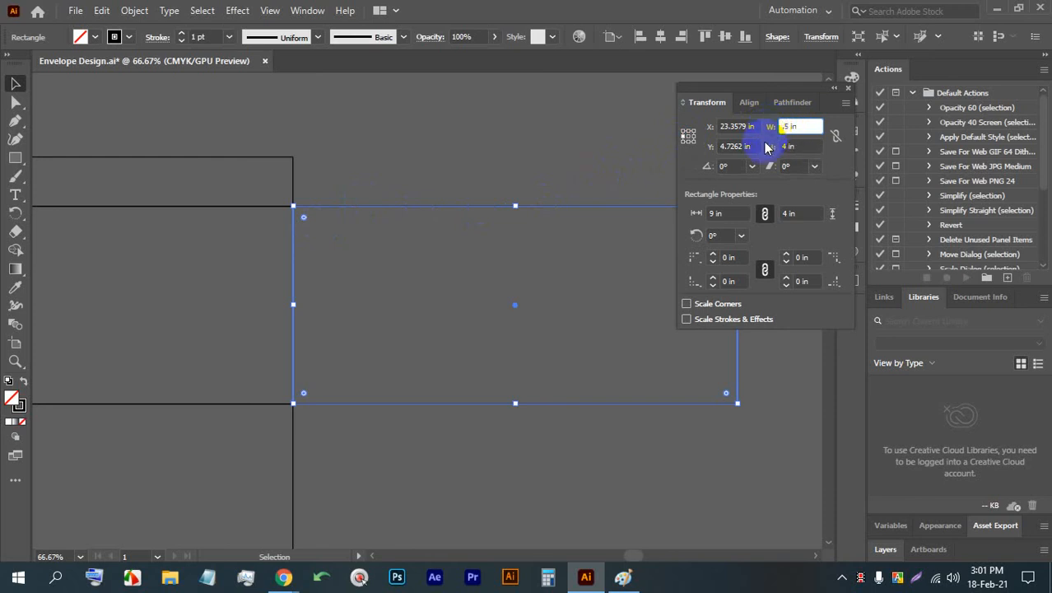
pyautogui.press('Return')
pyautogui.click(382, 253)
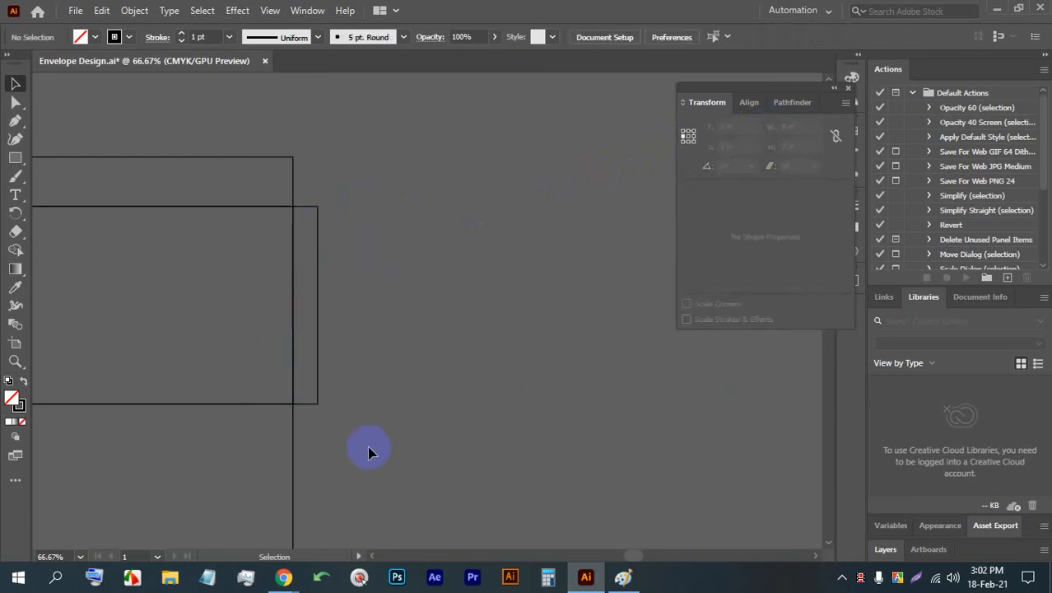
# - Duplicate the 9 by 4 in middle panel so the copy sits directly against its left edge
pyautogui.moveTo(369, 452); pyautogui.dragTo(536, 392)
pyautogui.hotkey('ctrl', '-')
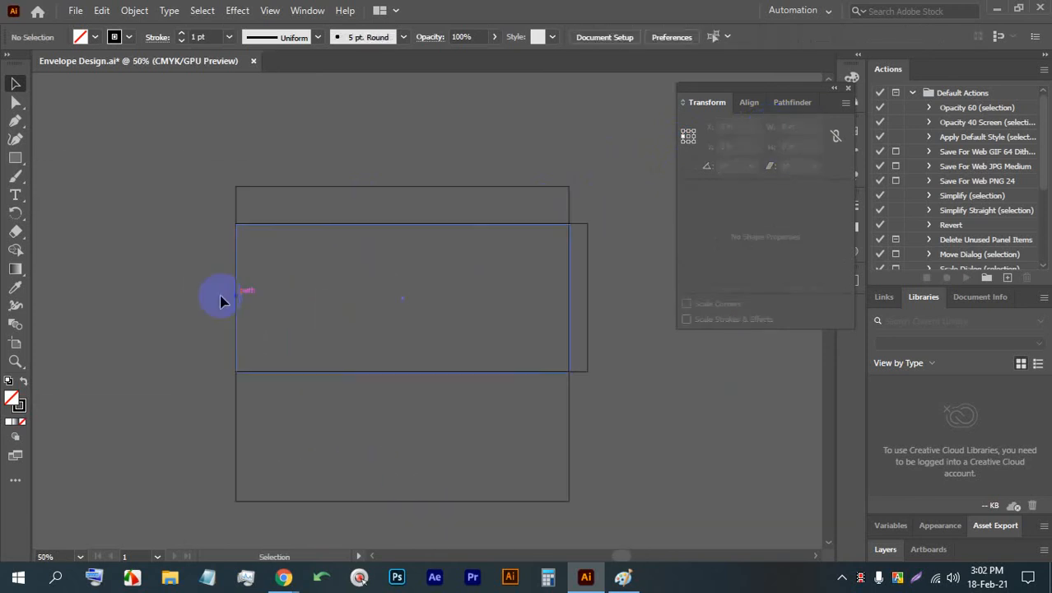
pyautogui.moveTo(151, 301); pyautogui.dragTo(410, 302)
pyautogui.moveTo(494, 295); pyautogui.dragTo(164, 296)
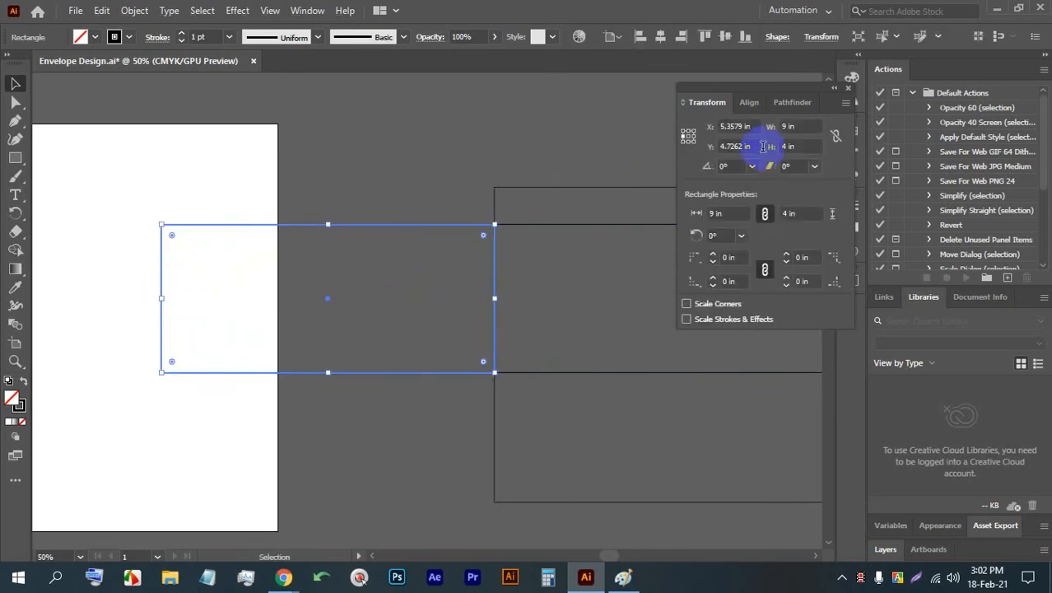
# - Try setting the left-hand copy's width to 0.5 in from the middle-left reference point, and undo the change
pyautogui.click(789, 127)
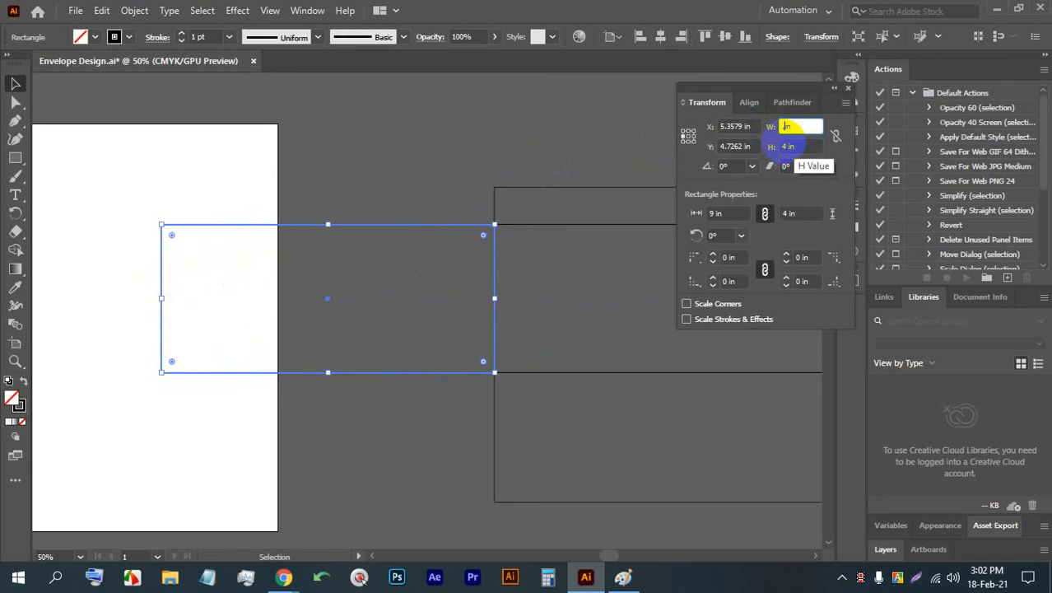
pyautogui.press('Return')
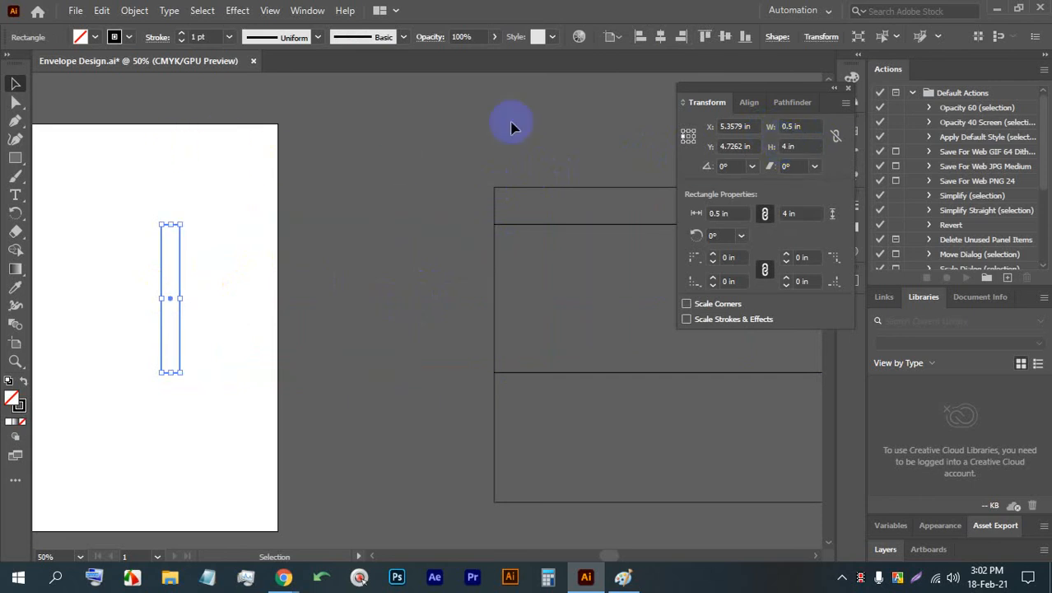
pyautogui.hotkey('ctrl', 'z')
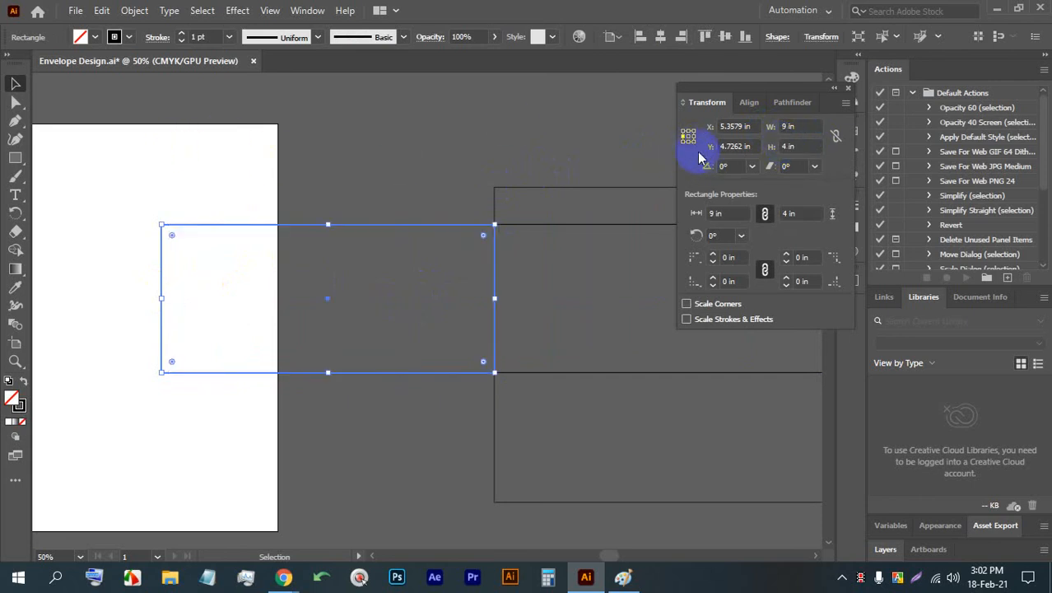
# - Set the left-hand copy's width to 0.5 in from the middle-right reference point and save the document
pyautogui.click(788, 146)
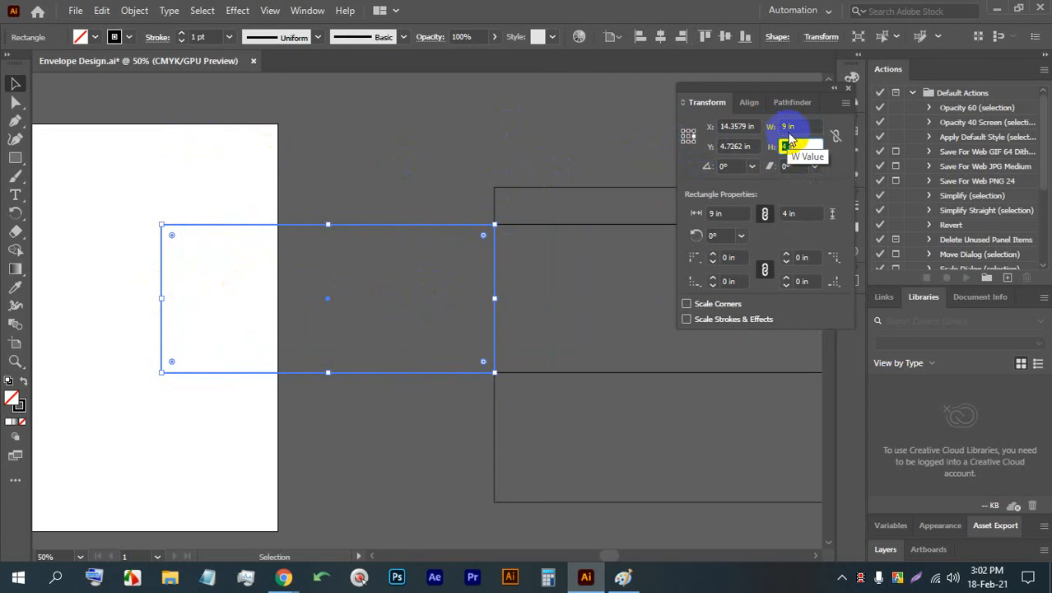
pyautogui.click(782, 126)
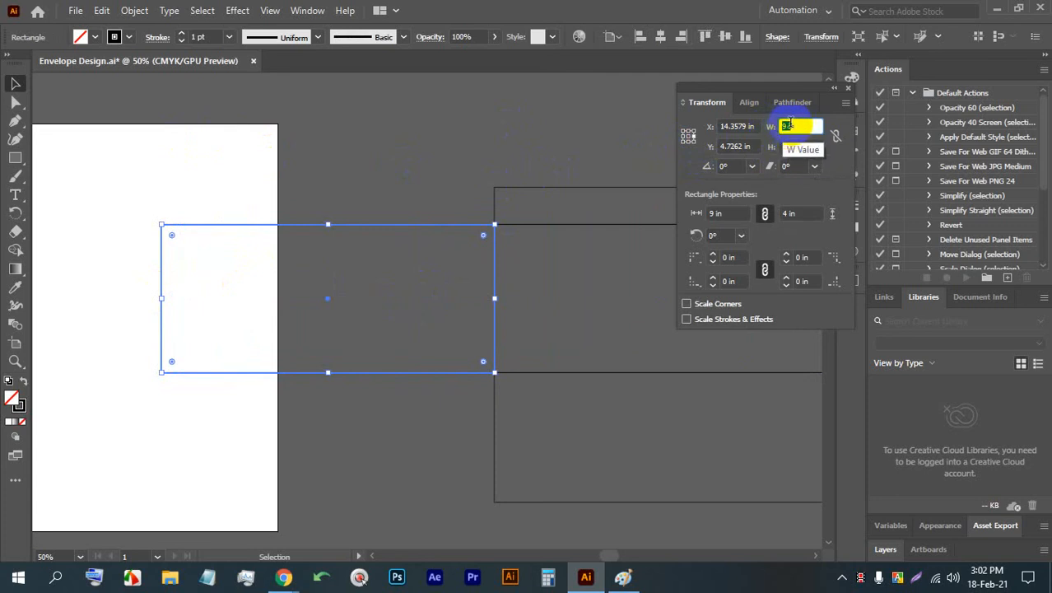
pyautogui.click(787, 127)
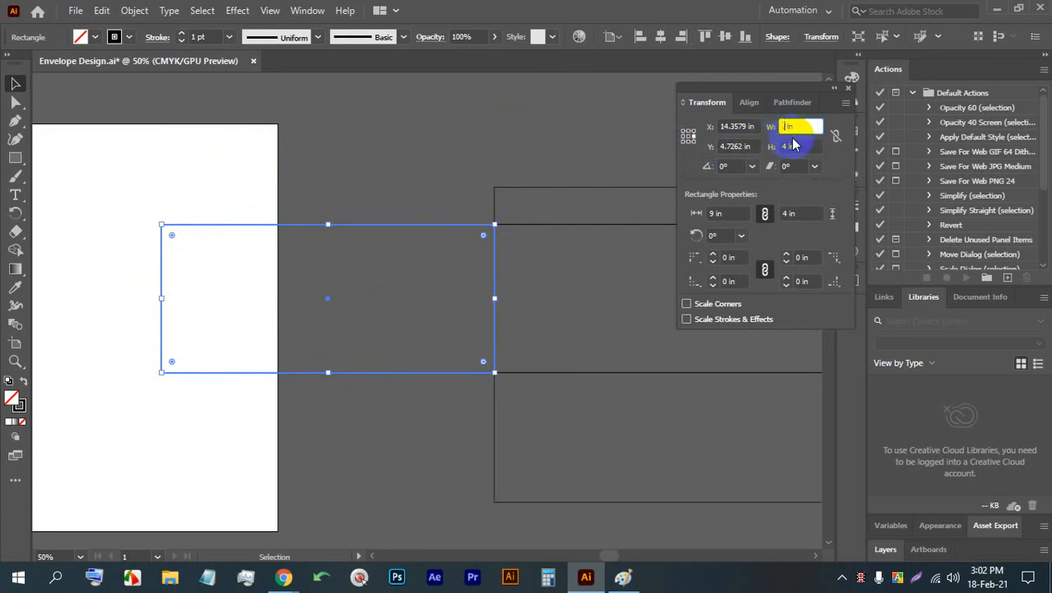
pyautogui.write('0.5')
pyautogui.press('Return')
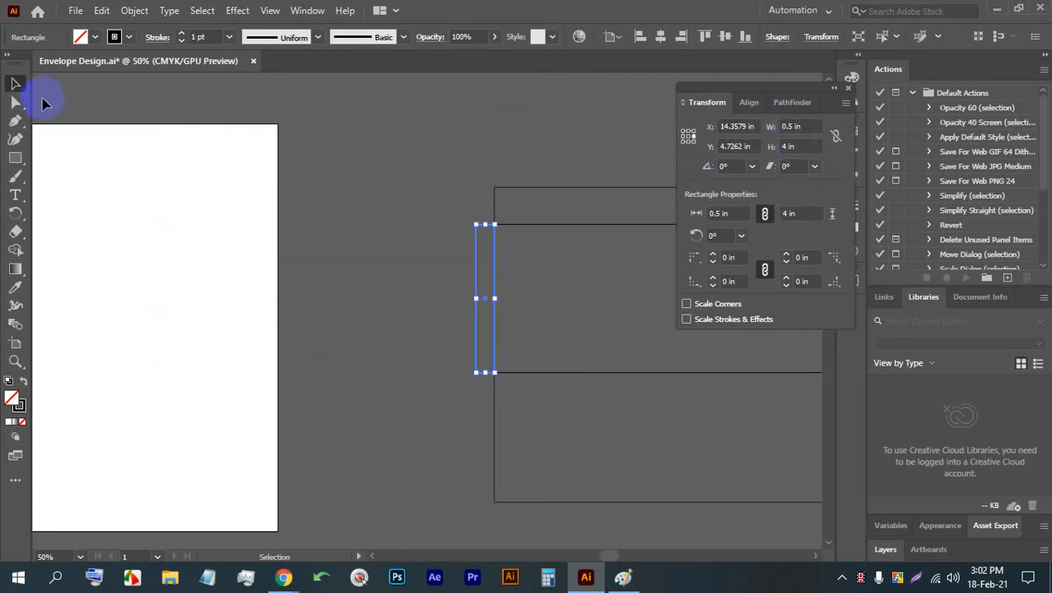
pyautogui.click(301, 197)
pyautogui.moveTo(565, 310); pyautogui.dragTo(375, 283)
pyautogui.hotkey('ctrl', 's')
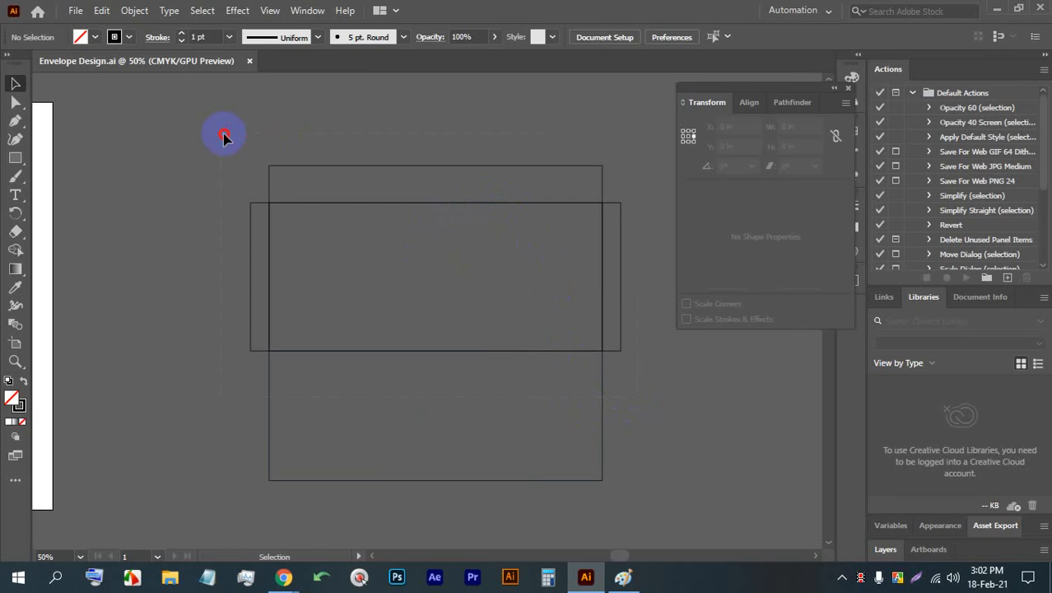
# - Select all the envelope panels together to examine the overall layout, and deselect them
pyautogui.moveTo(224, 133); pyautogui.dragTo(281, 158)
pyautogui.click(377, 119)
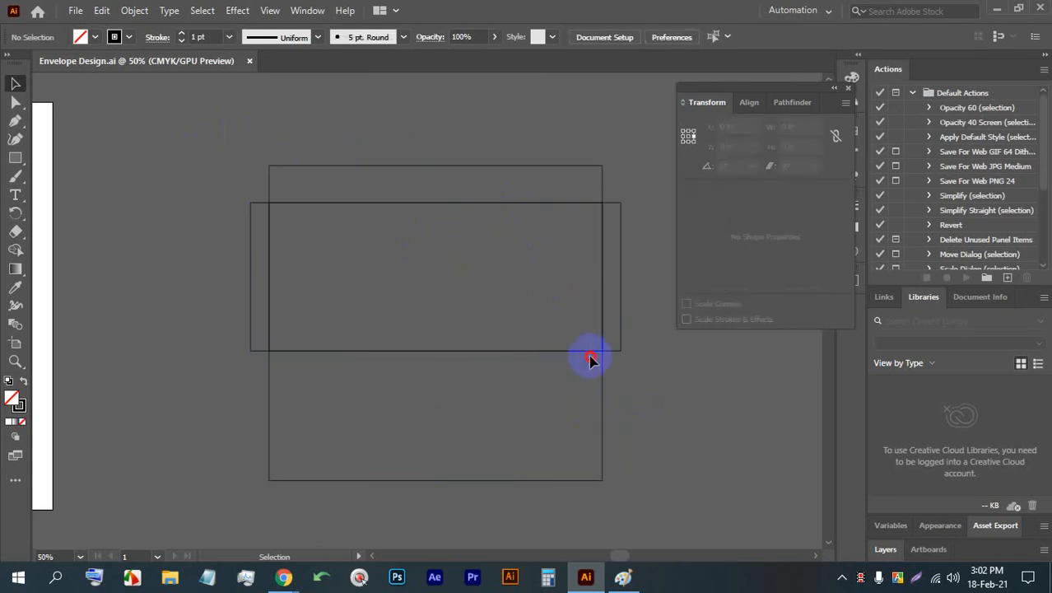
pyautogui.moveTo(648, 442); pyautogui.dragTo(220, 157)
pyautogui.click(650, 447)
pyautogui.hotkey('ctrl', 'c')
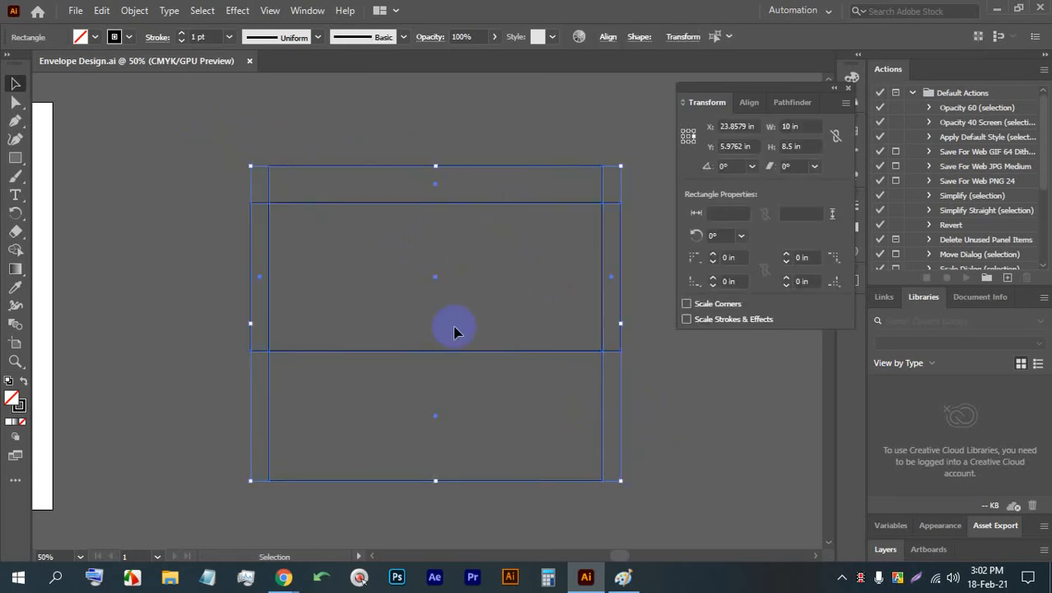
pyautogui.click(634, 412)
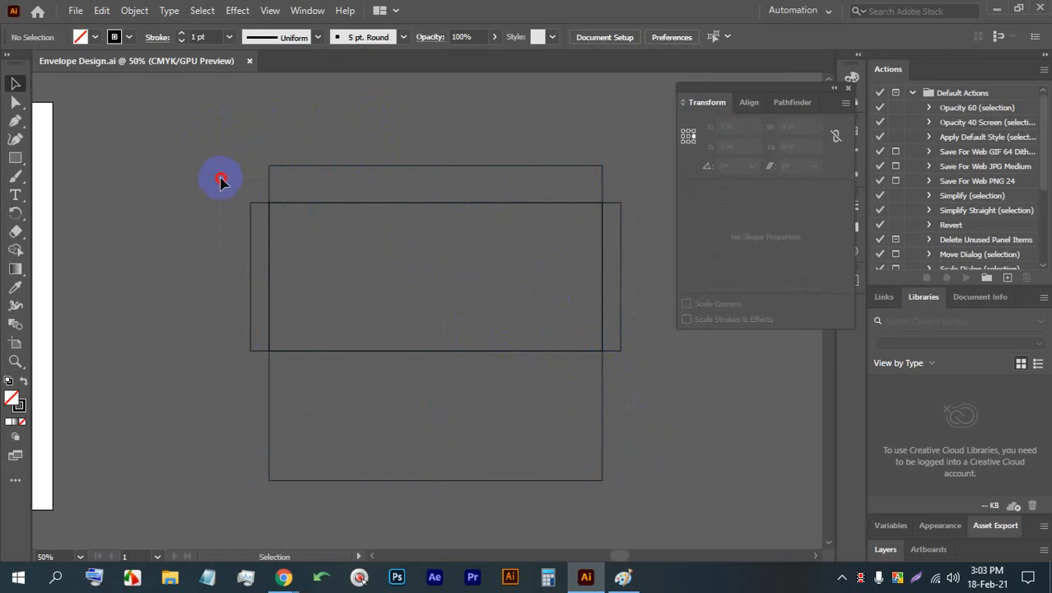
pyautogui.moveTo(213, 174); pyautogui.dragTo(214, 172)
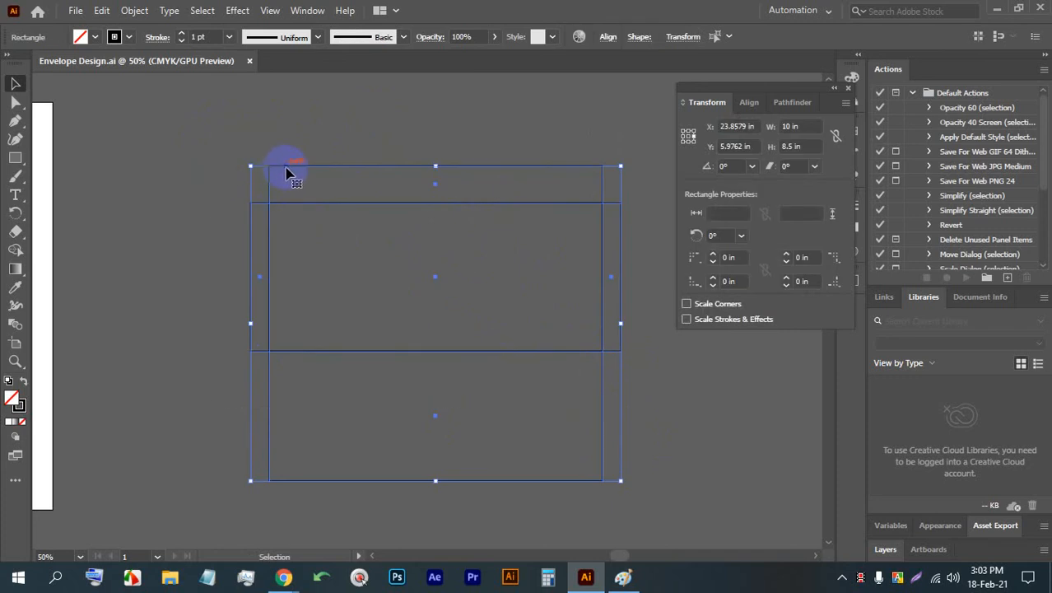
pyautogui.scroll(2, 511, 227)
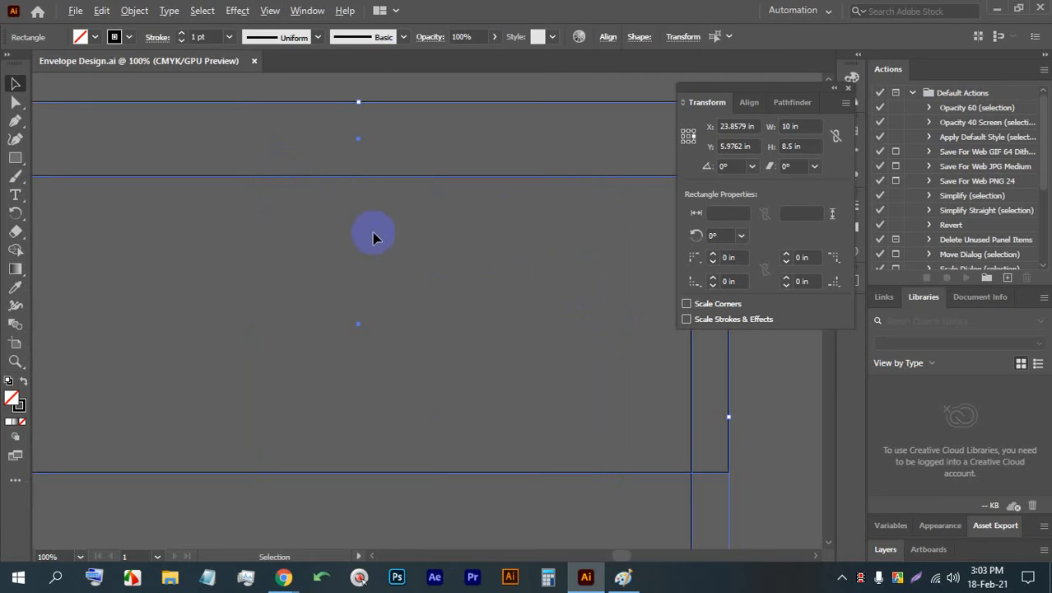
pyautogui.scroll(-1, 372, 237)
pyautogui.click(644, 395)
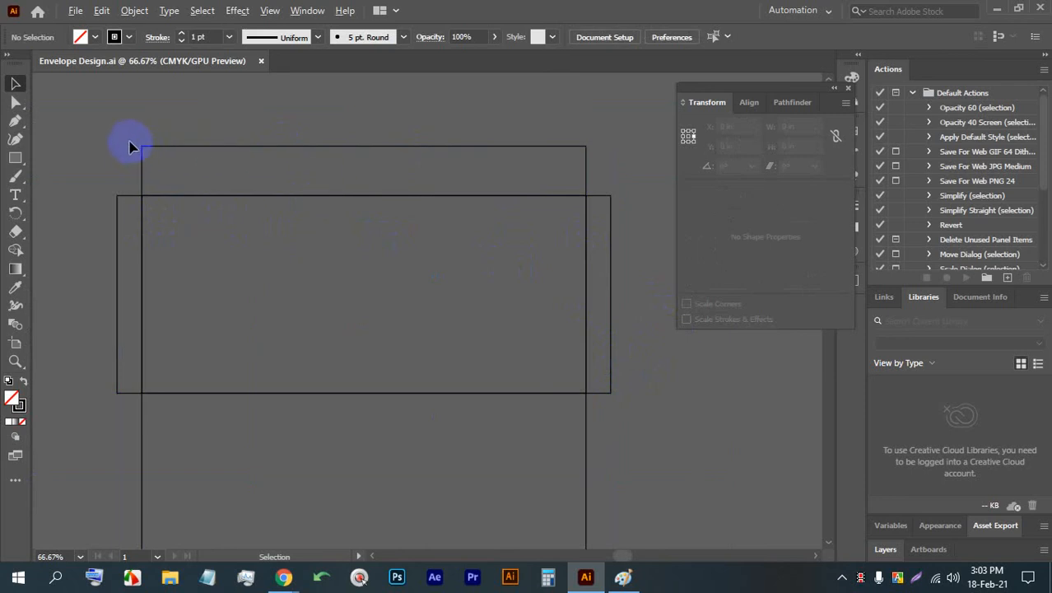
# - Move only the top flap's upper-left anchor point about 0.14 in to the right so that side slants inward
pyautogui.scroll(4, 132, 145)
pyautogui.click(16, 103)
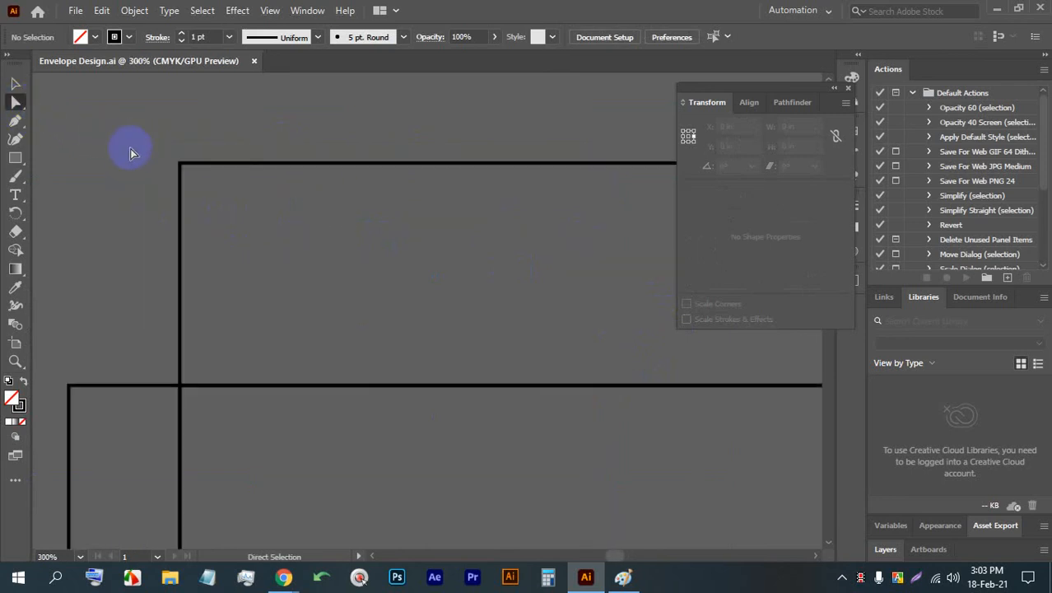
pyautogui.click(179, 164)
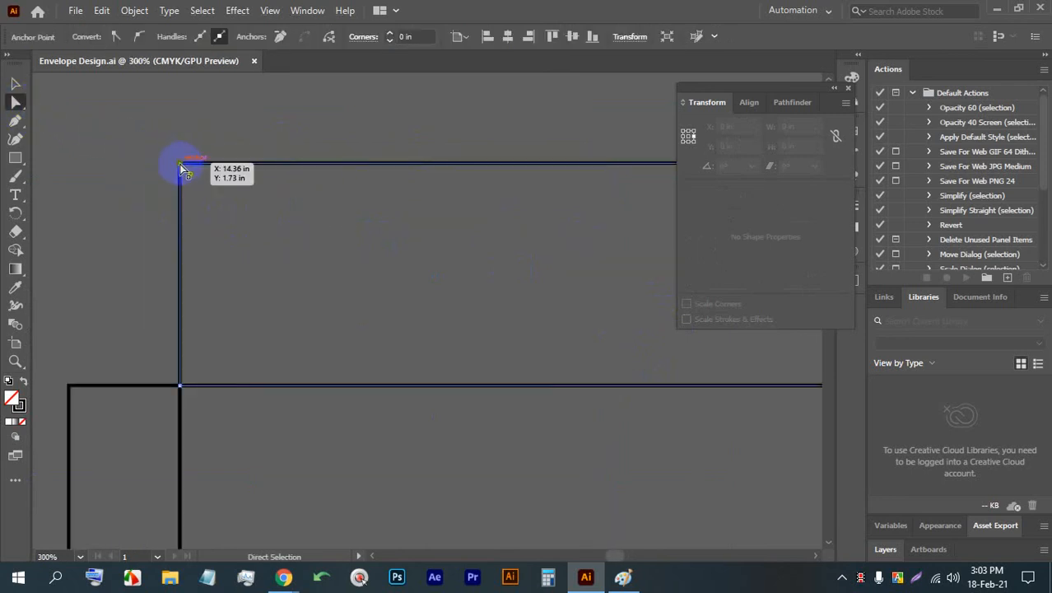
pyautogui.click(359, 576)
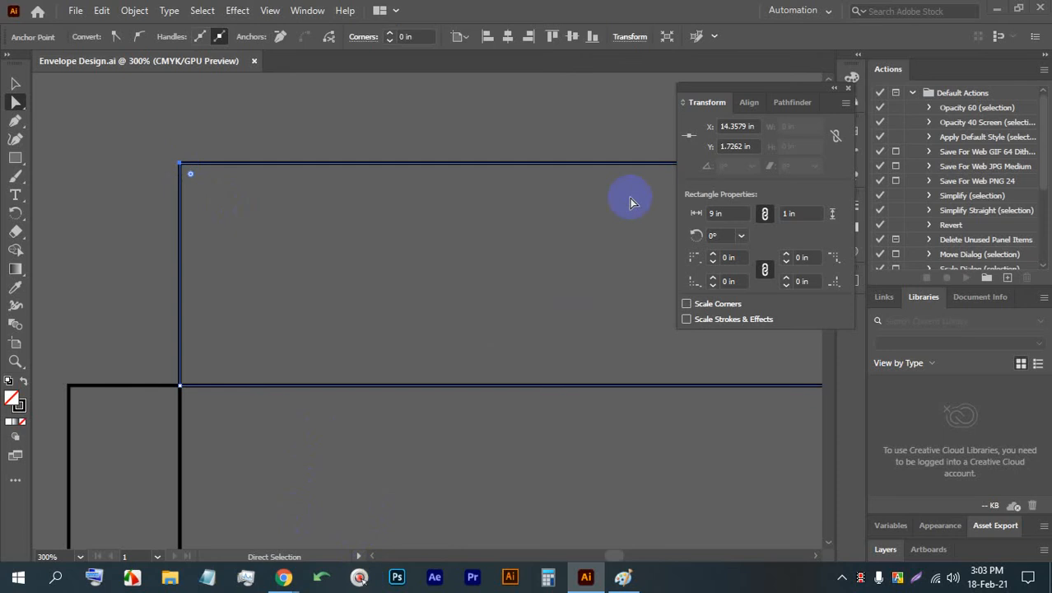
pyautogui.click(761, 130)
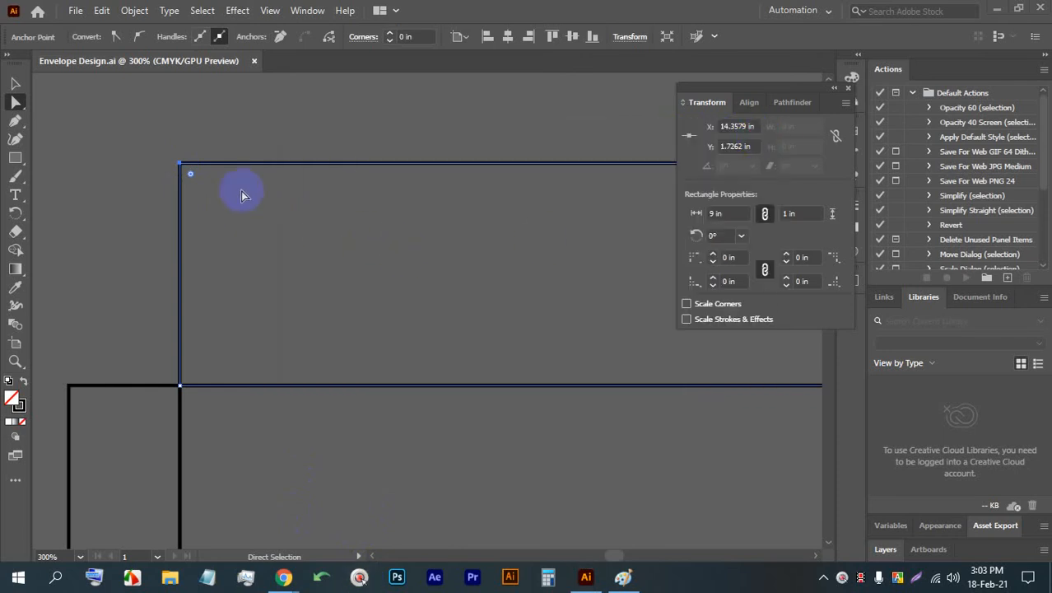
pyautogui.click(180, 164)
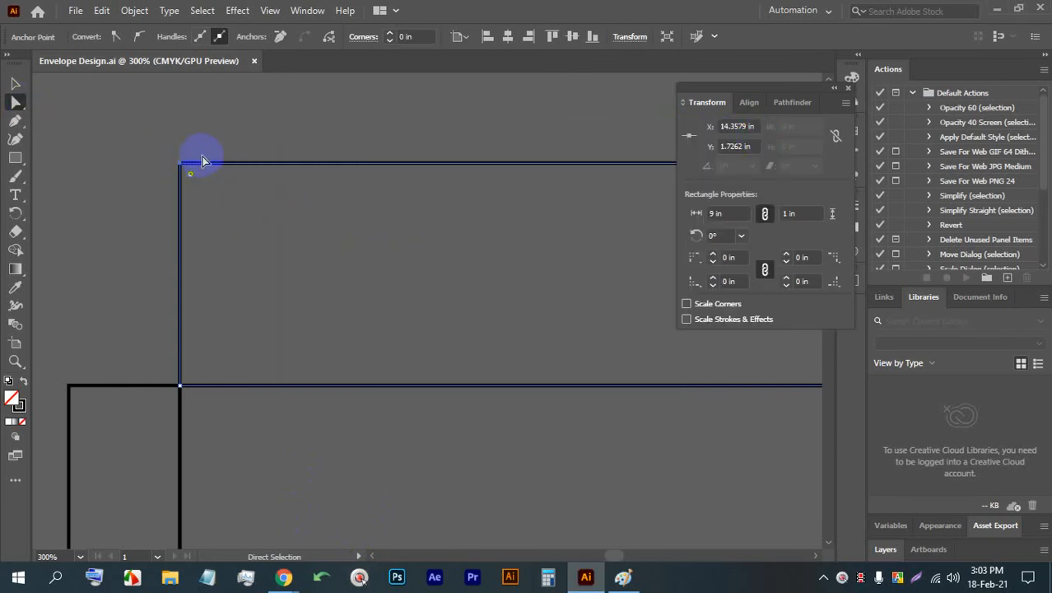
pyautogui.press('Right')
pyautogui.press('Right')
pyautogui.press('Right')
pyautogui.press('Right')
pyautogui.press('Right')
pyautogui.press('Right')
pyautogui.press('Right')
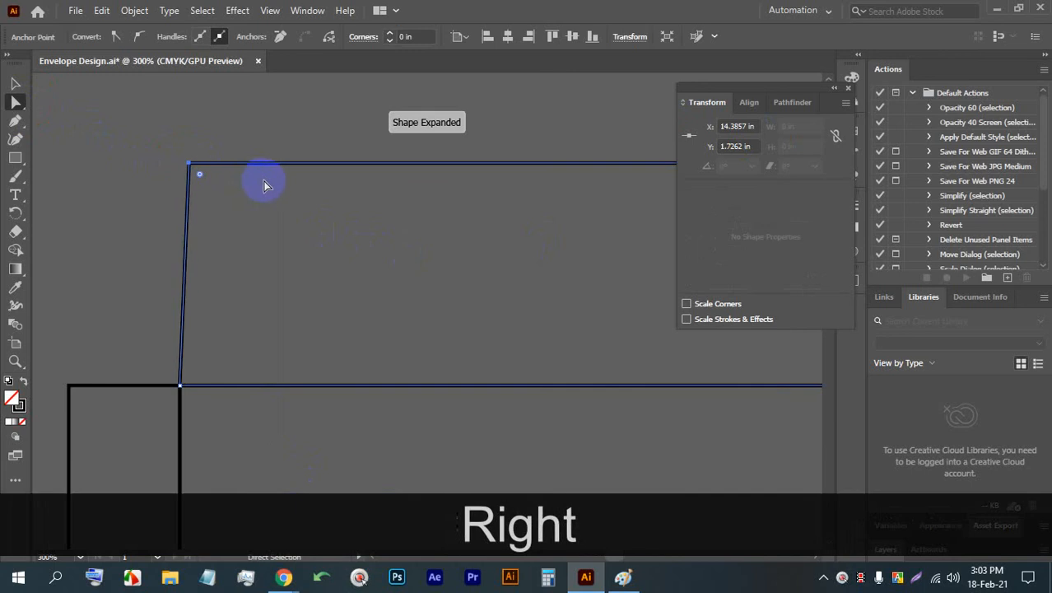
pyautogui.press('Right')
pyautogui.press('Right')
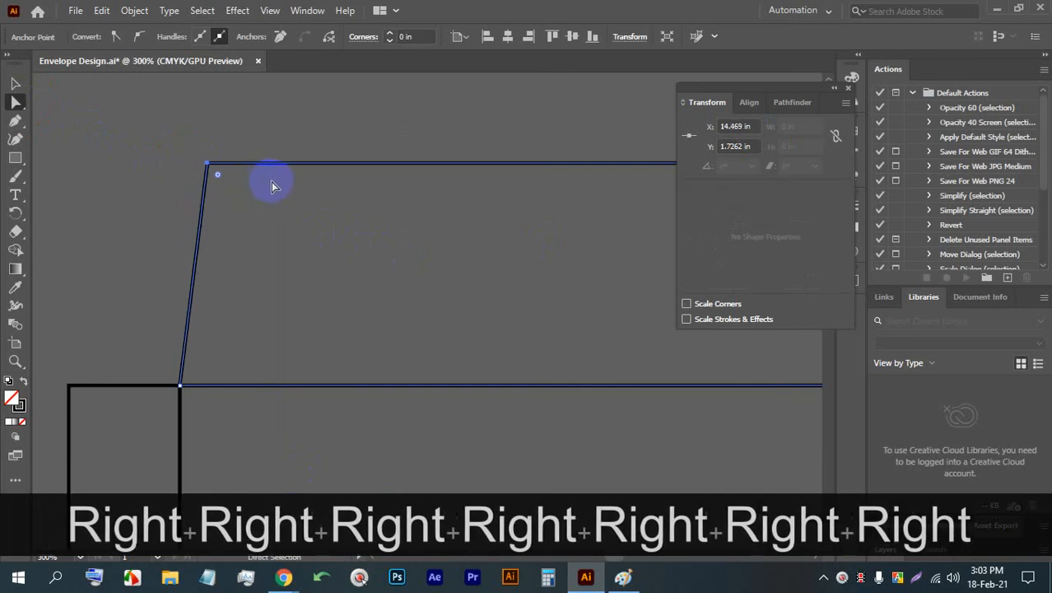
pyautogui.press('Right')
pyautogui.click(23, 85)
# - Move only the top flap's upper-right anchor point about 0.14 in to the left so that side slants inward
pyautogui.scroll(-4, 143, 169)
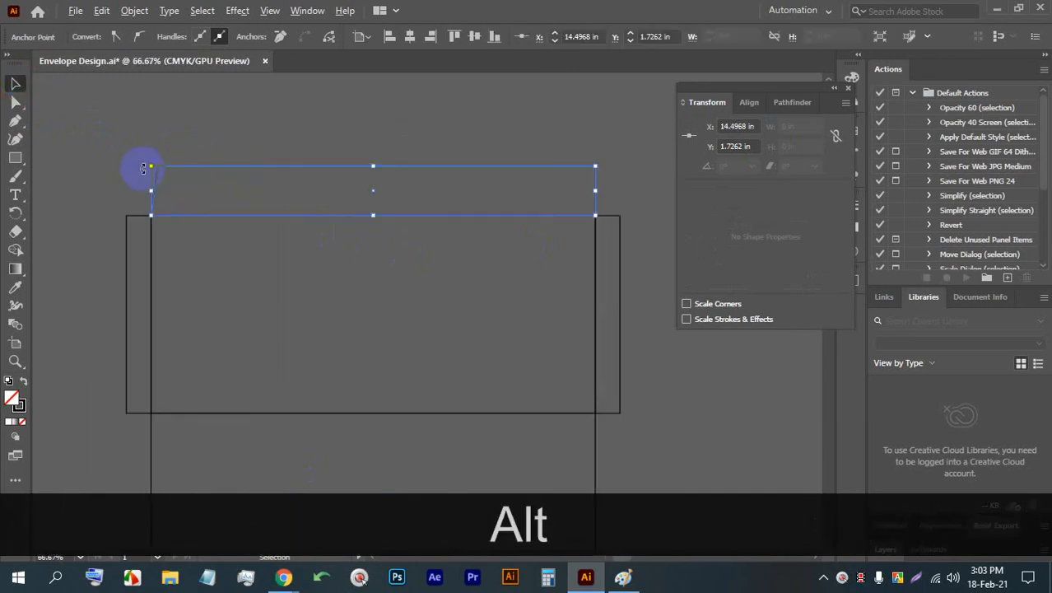
pyautogui.scroll(3, 553, 125)
pyautogui.moveTo(628, 232); pyautogui.dragTo(389, 123)
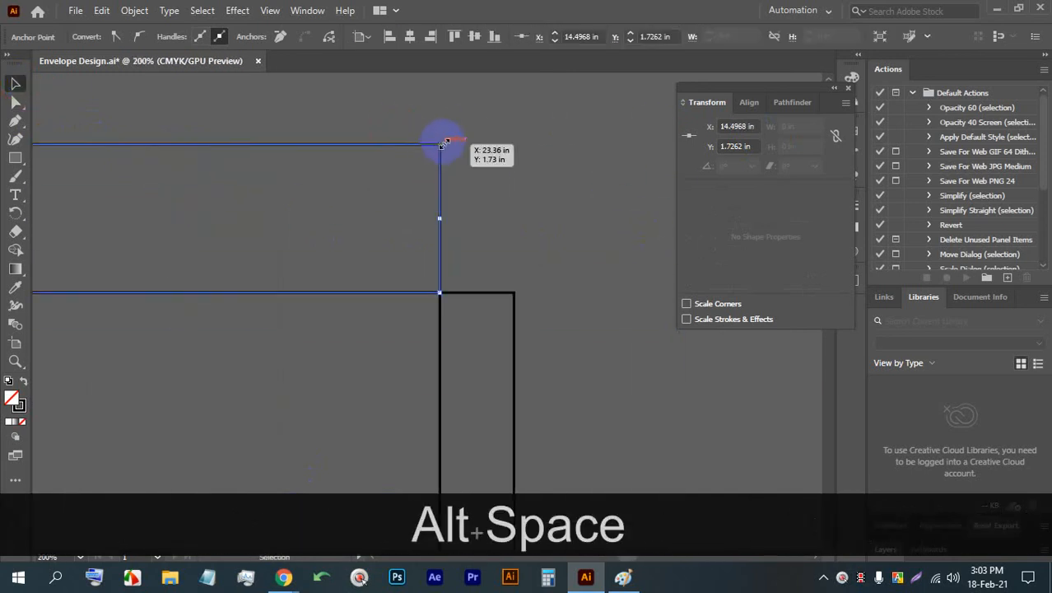
pyautogui.press('a')
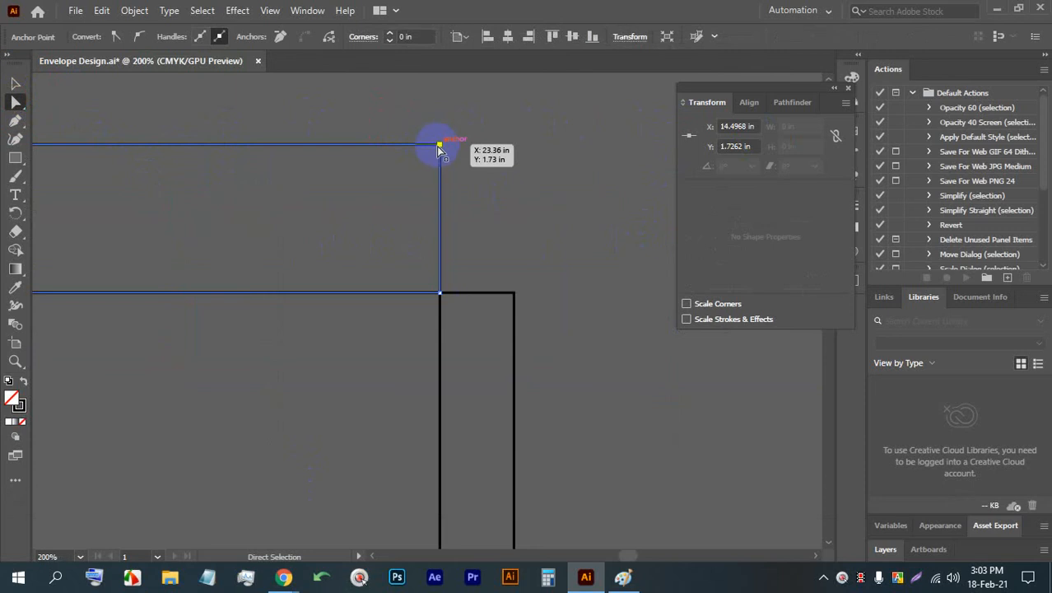
pyautogui.click(439, 150)
pyautogui.press('Left')
pyautogui.press('Left')
pyautogui.press('Left')
pyautogui.press('Left')
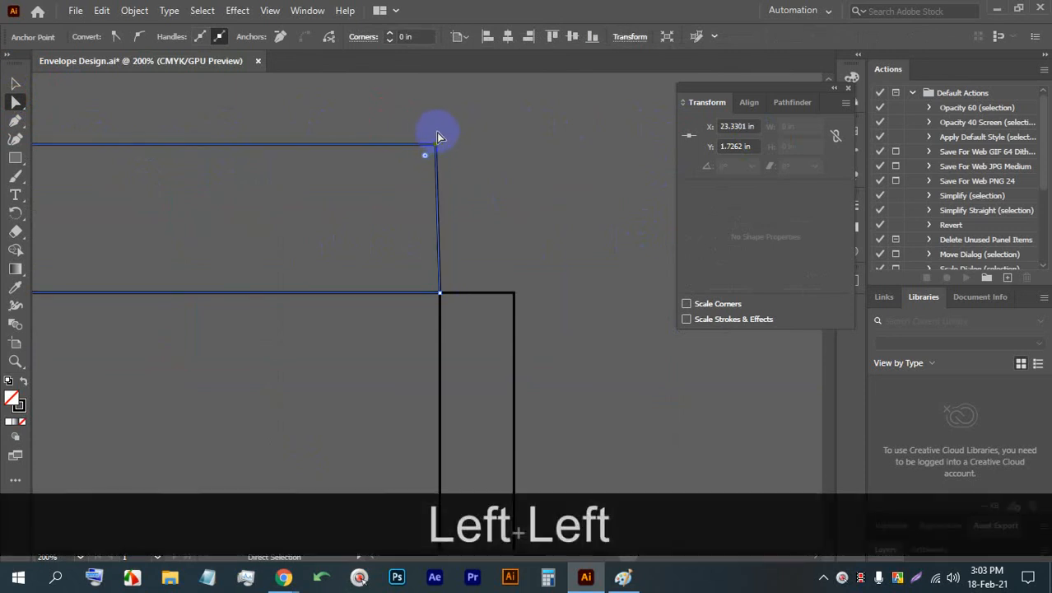
pyautogui.press('Left')
pyautogui.press('Left')
pyautogui.press('Left')
pyautogui.press('Left')
pyautogui.press('Left')
pyautogui.press('Left')
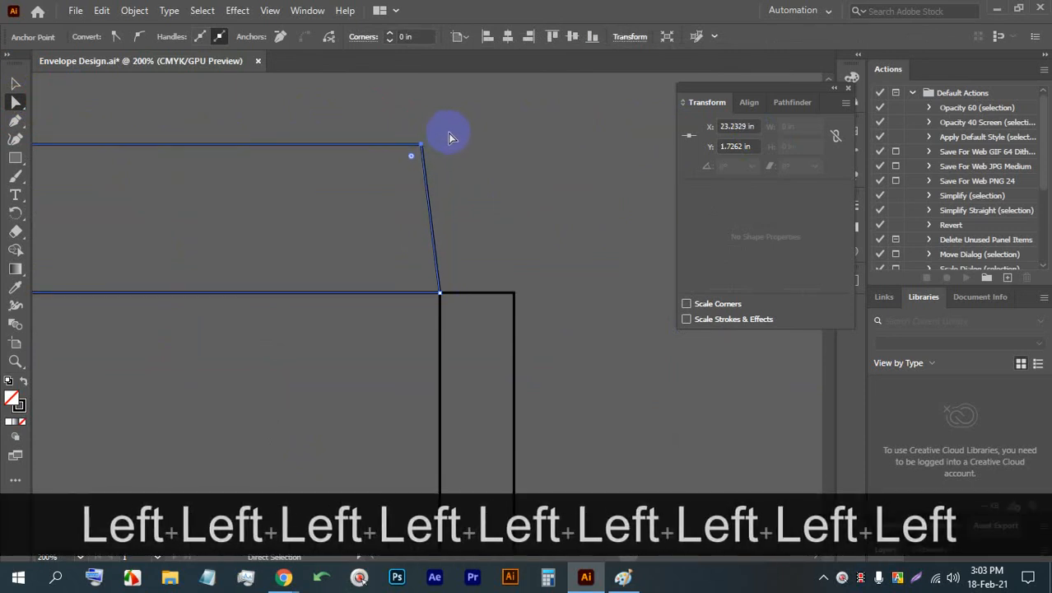
pyautogui.click(19, 84)
# - Move the right side flap's upper outer anchor point about 0.08 in down to slant its top edge
pyautogui.scroll(-3, 538, 156)
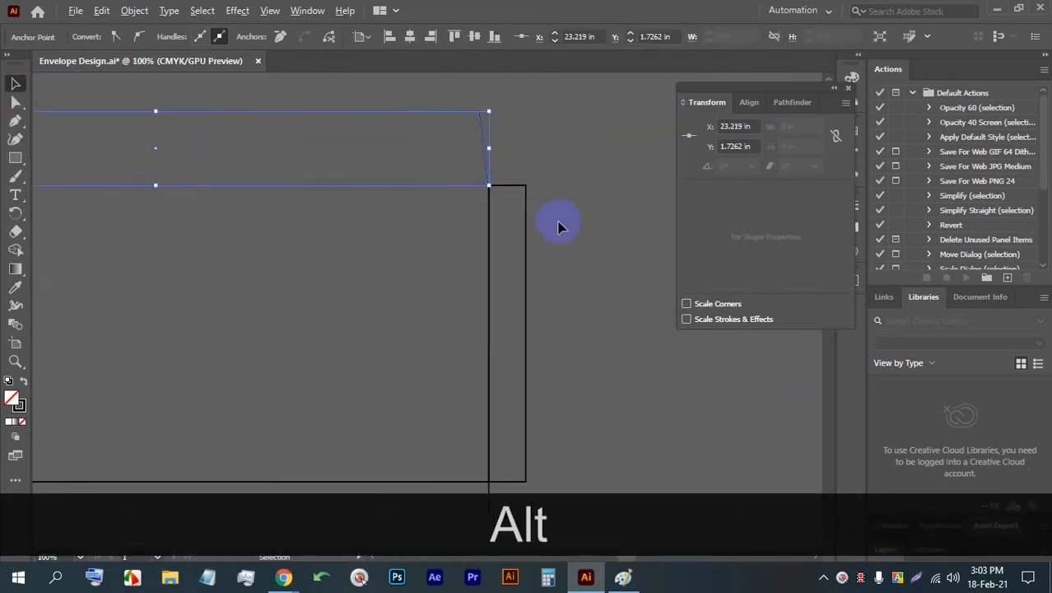
pyautogui.scroll(2, 558, 222)
pyautogui.click(492, 150)
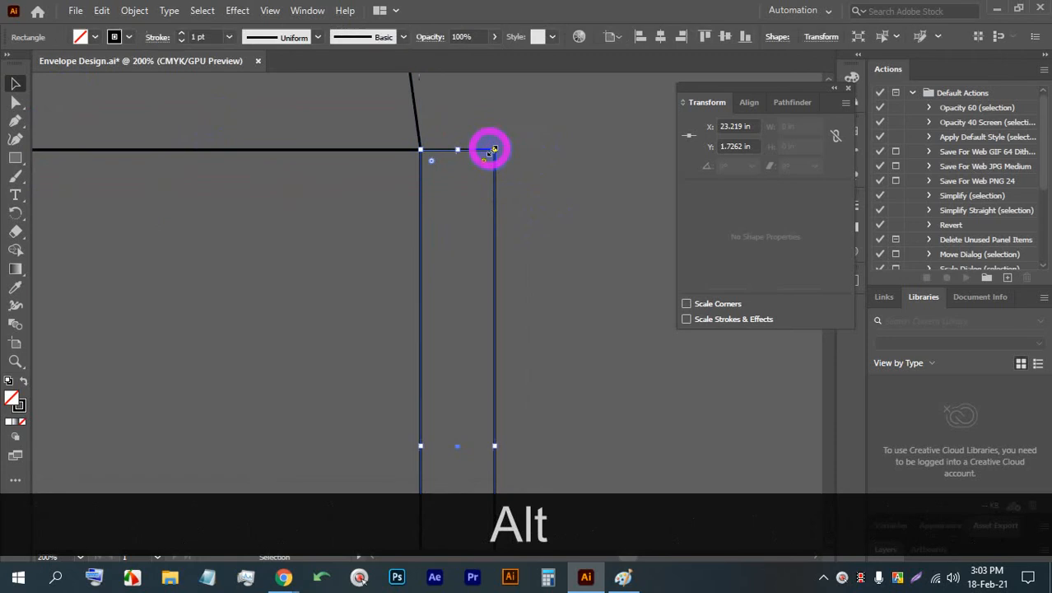
pyautogui.click(15, 102)
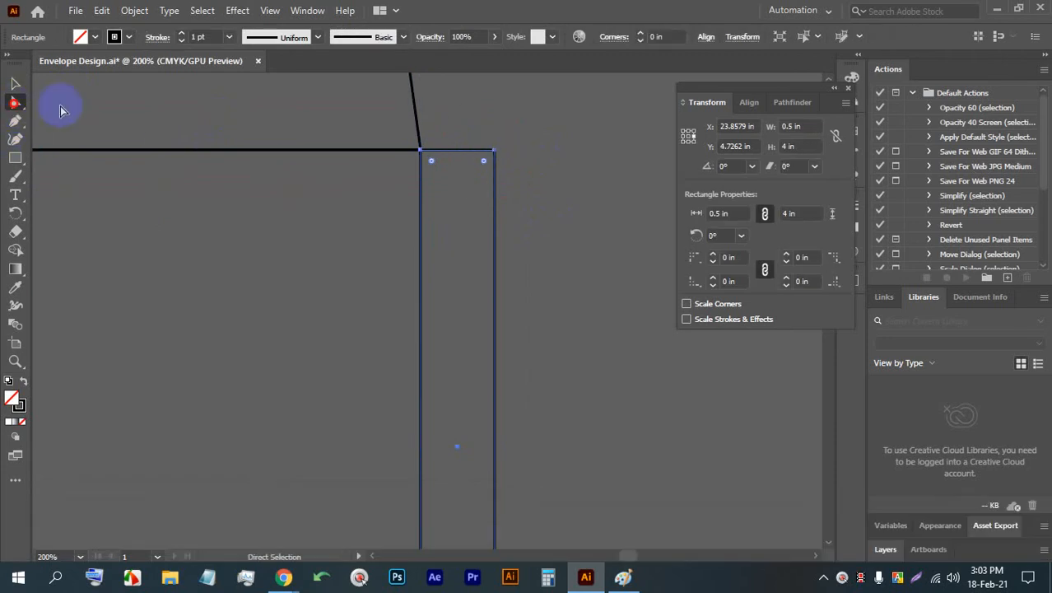
pyautogui.click(498, 156)
pyautogui.scroll(-1, 500, 149)
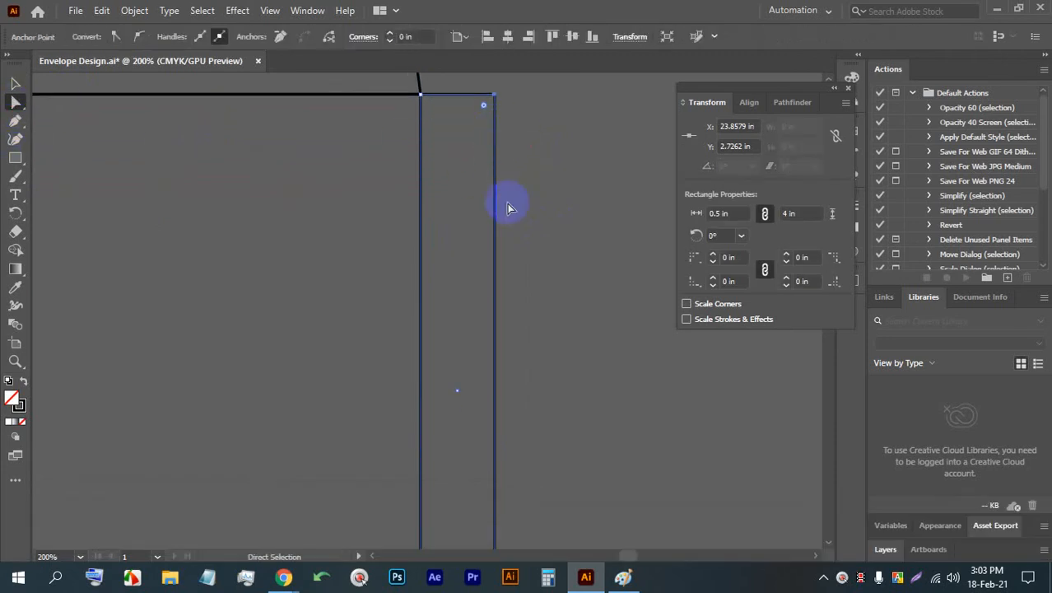
pyautogui.press('Down')
pyautogui.press('Down')
pyautogui.press('Down')
pyautogui.press('Down')
pyautogui.press('Down')
pyautogui.press('Down')
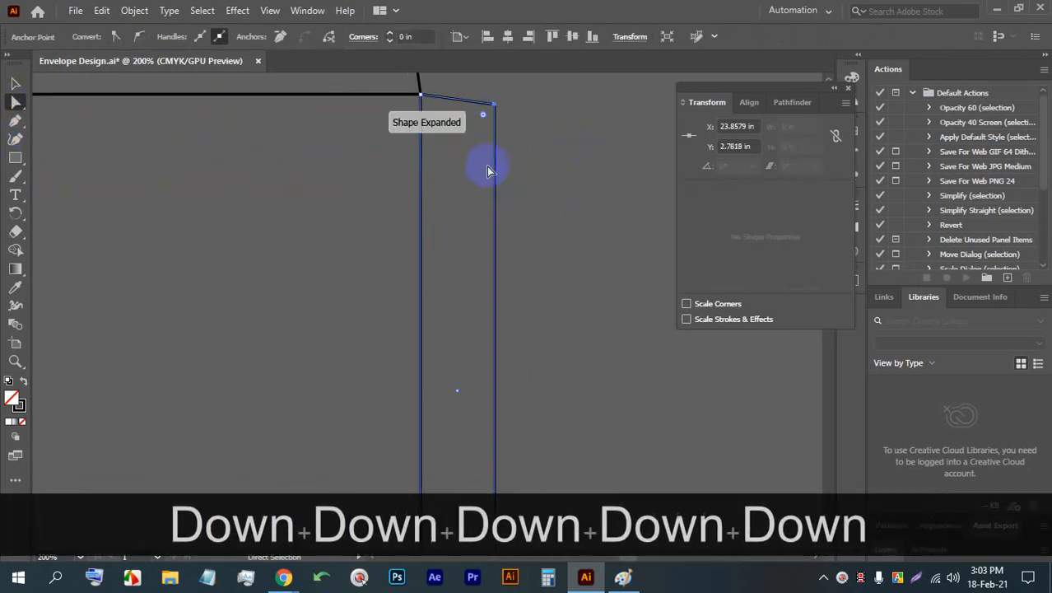
# - Move the right side flap's lower outer anchor point about 0.06 in up to slant its bottom edge
pyautogui.scroll(-2, 501, 210)
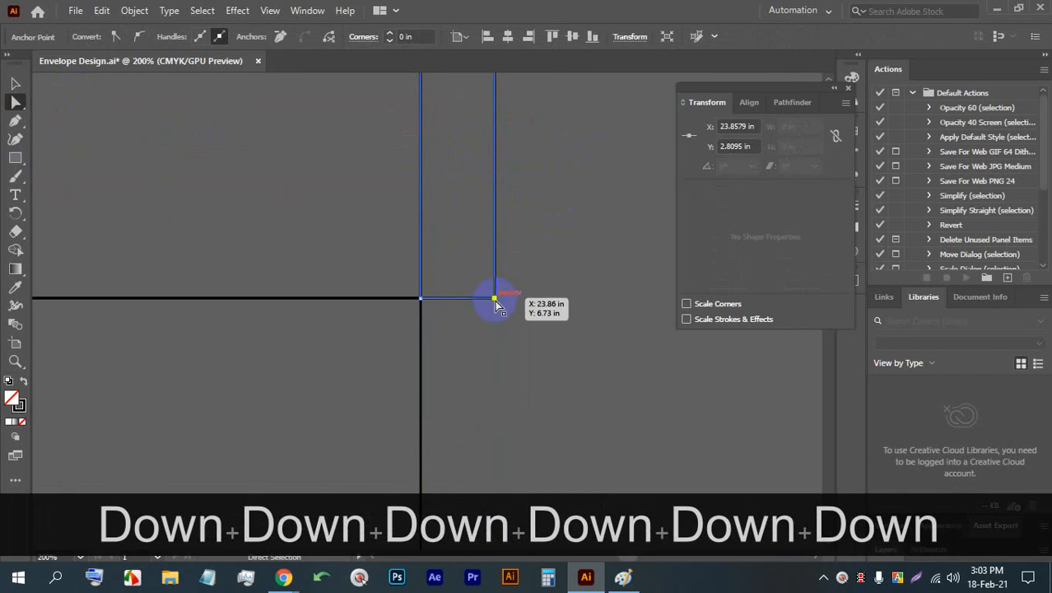
pyautogui.click(494, 303)
pyautogui.press('Up')
pyautogui.press('Up')
pyautogui.press('Up')
pyautogui.press('Up')
pyautogui.press('Up')
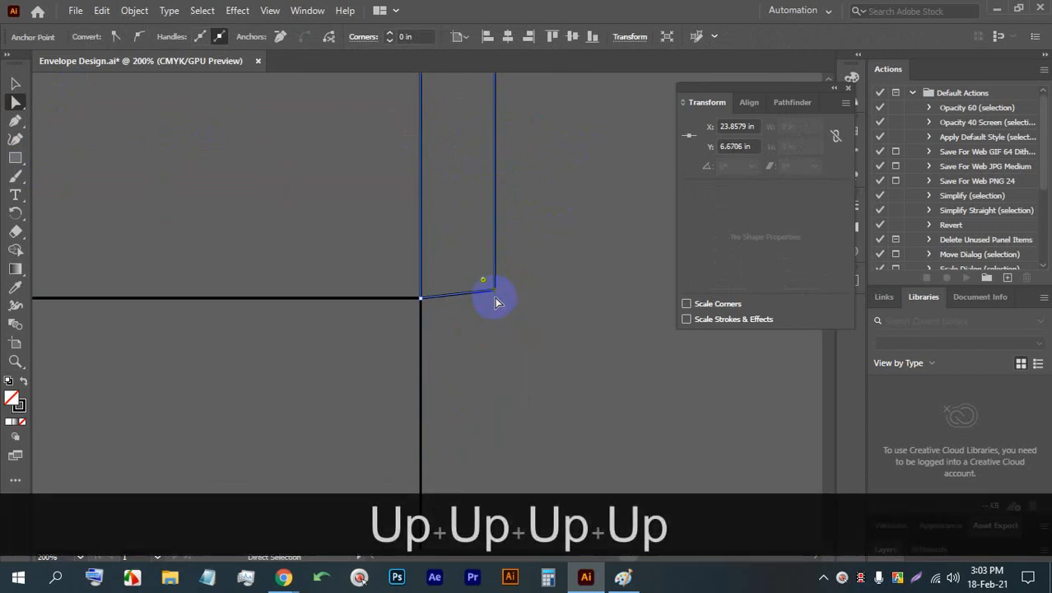
# - Nudge the right side flap's lower outer anchor up slightly and move the left side flap's lower outer anchor up about 0.08 in
pyautogui.press('Up')
pyautogui.keyDown('alt'); pyautogui.scroll(-4, 577, 217); pyautogui.keyUp('alt')
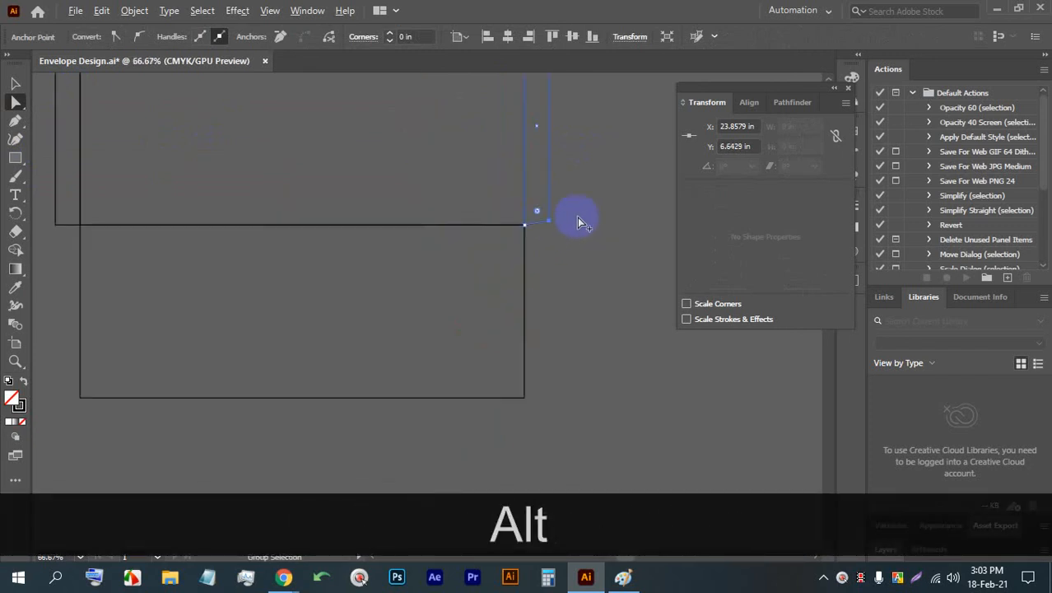
pyautogui.keyDown('alt'); pyautogui.scroll(4, 312, 204); pyautogui.keyUp('alt')
pyautogui.moveTo(606, 259); pyautogui.dragTo(249, 247)
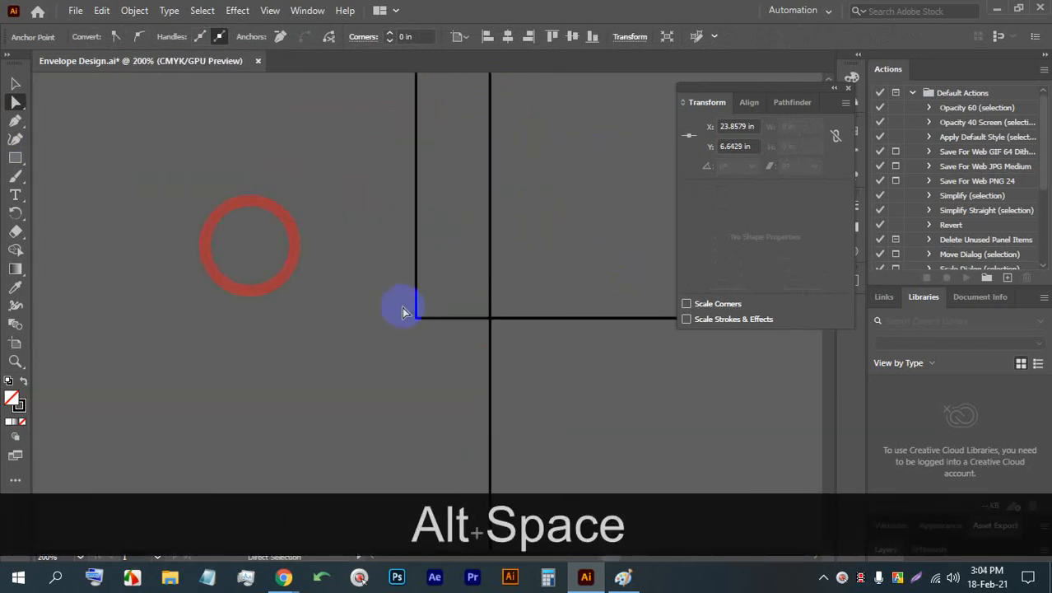
pyautogui.click(416, 317)
pyautogui.press('Up')
pyautogui.press('Up')
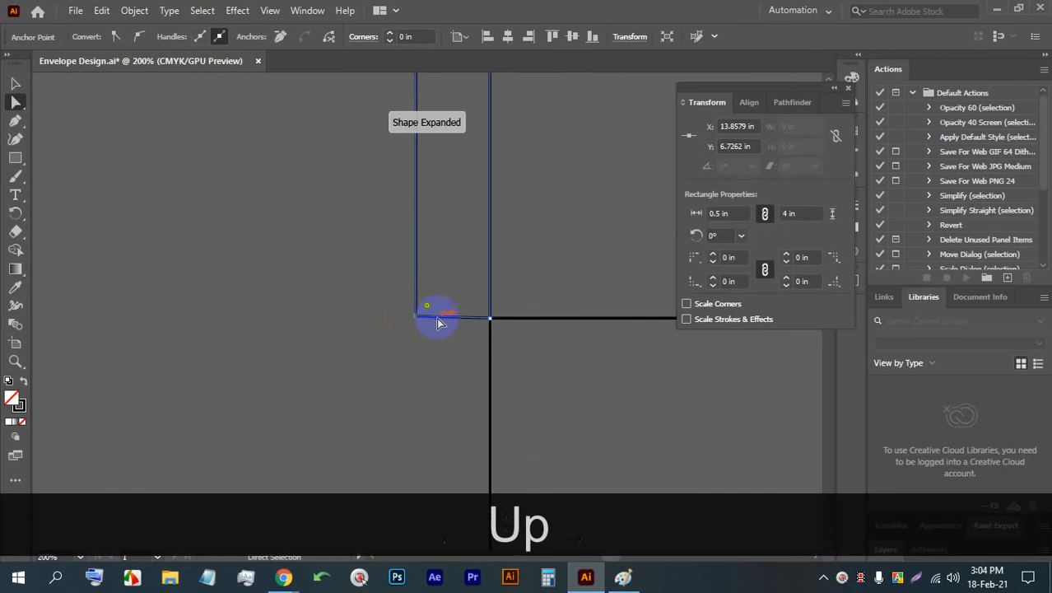
pyautogui.press('Up')
pyautogui.press('Up')
pyautogui.press('Up')
pyautogui.press('Up')
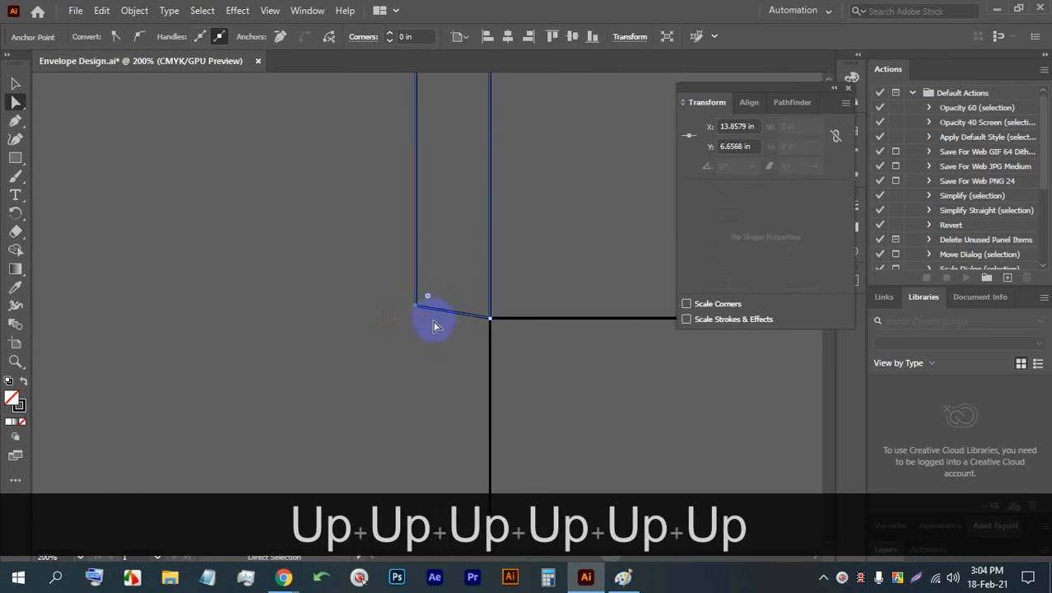
# - Move the left side flap's upper outer anchor point about 0.08 in down to slant its top edge
pyautogui.scroll(3, 413, 253)
pyautogui.scroll(3, 413, 247)
pyautogui.click(417, 135)
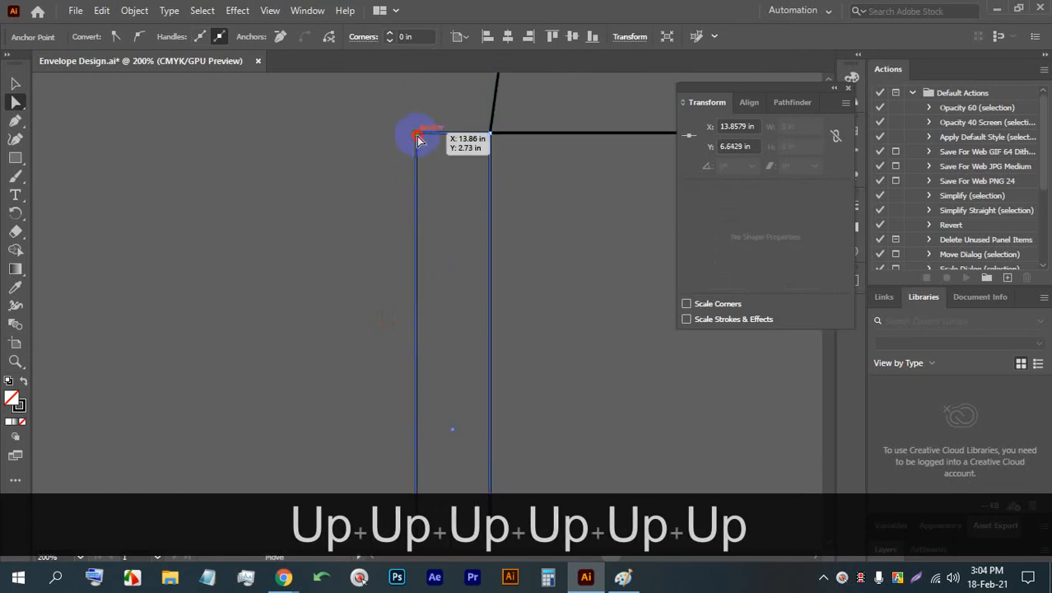
pyautogui.press('Down')
pyautogui.press('Down')
pyautogui.press('Down')
pyautogui.press('Down')
pyautogui.press('Down')
pyautogui.press('Down')
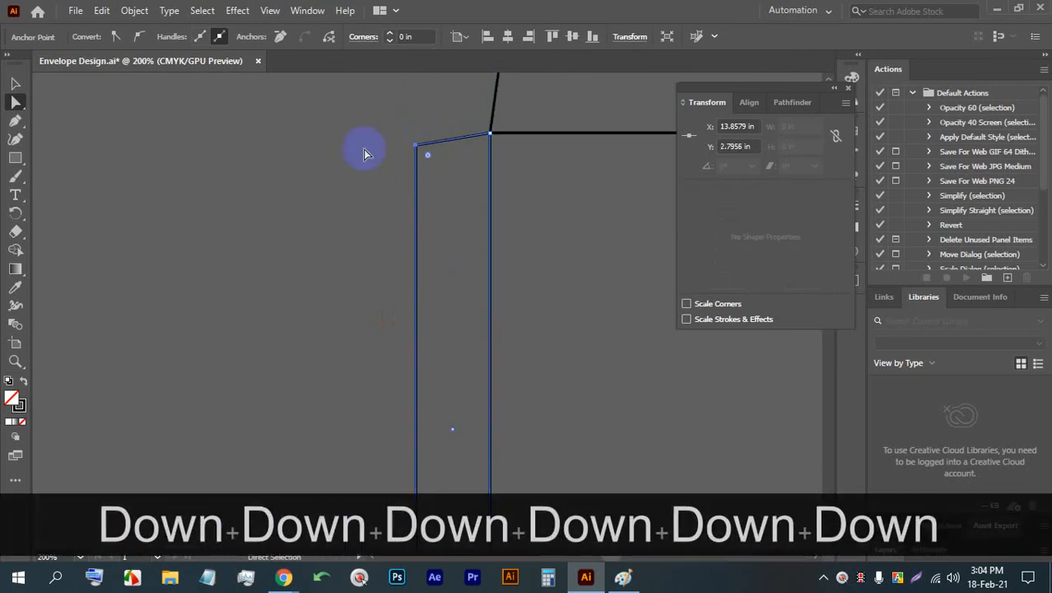
# - Deselect the left side flap and save the envelope document
pyautogui.click(14, 85)
pyautogui.click(292, 204)
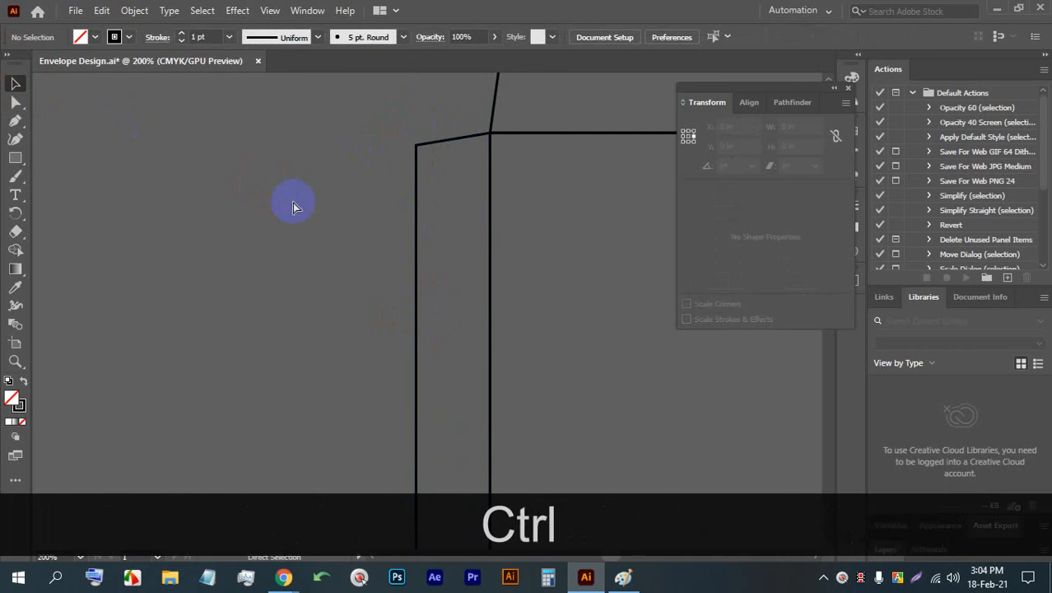
pyautogui.hotkey('ctrl', 's')
# - Round only the top flap's upper-left corner with a 0.125 in corner radius
pyautogui.scroll(-3, 354, 255)
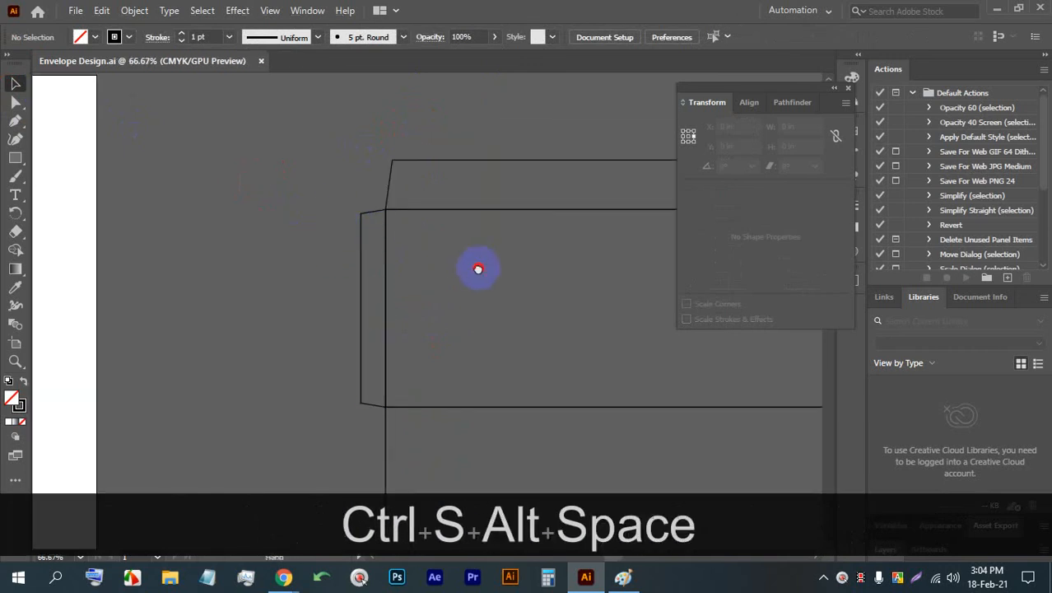
pyautogui.moveTo(351, 266); pyautogui.dragTo(232, 230)
pyautogui.moveTo(536, 286); pyautogui.dragTo(444, 281)
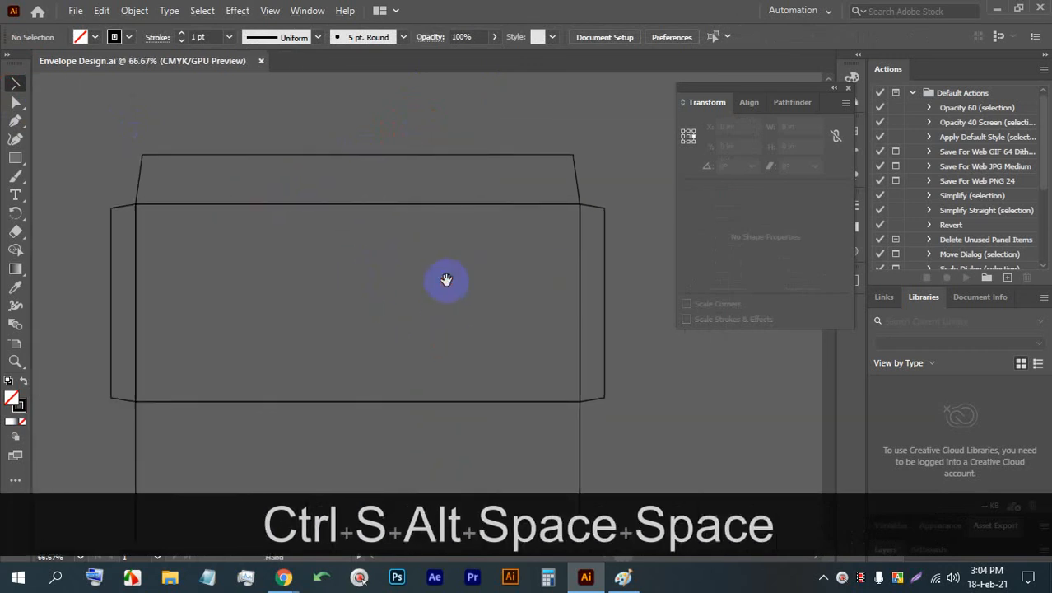
pyautogui.scroll(1, 159, 169)
pyautogui.scroll(3, 159, 169)
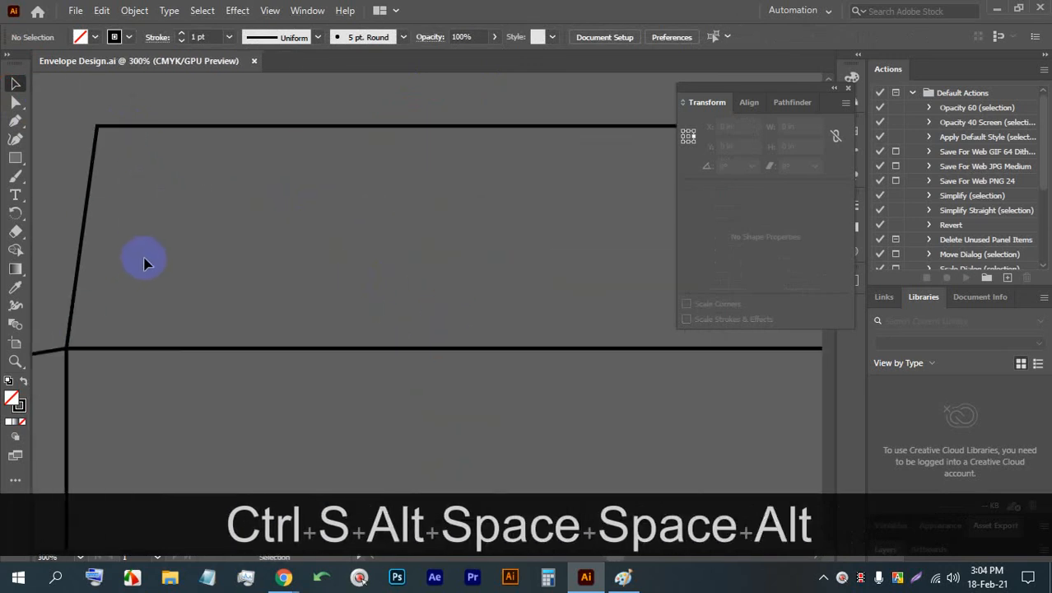
pyautogui.moveTo(144, 264); pyautogui.dragTo(219, 263)
pyautogui.moveTo(172, 143); pyautogui.dragTo(180, 136)
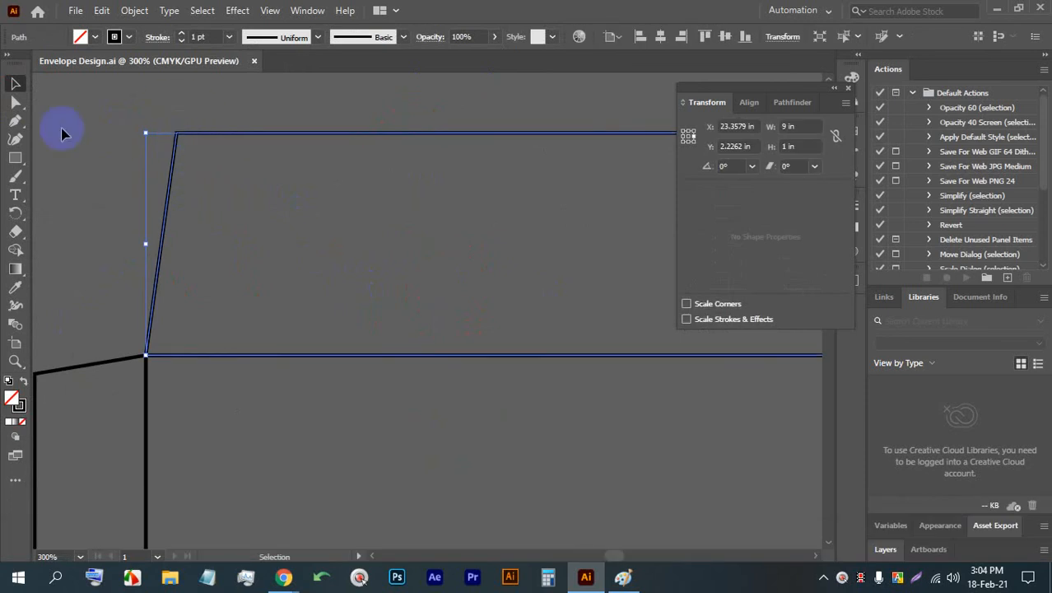
pyautogui.click(14, 102)
pyautogui.click(178, 135)
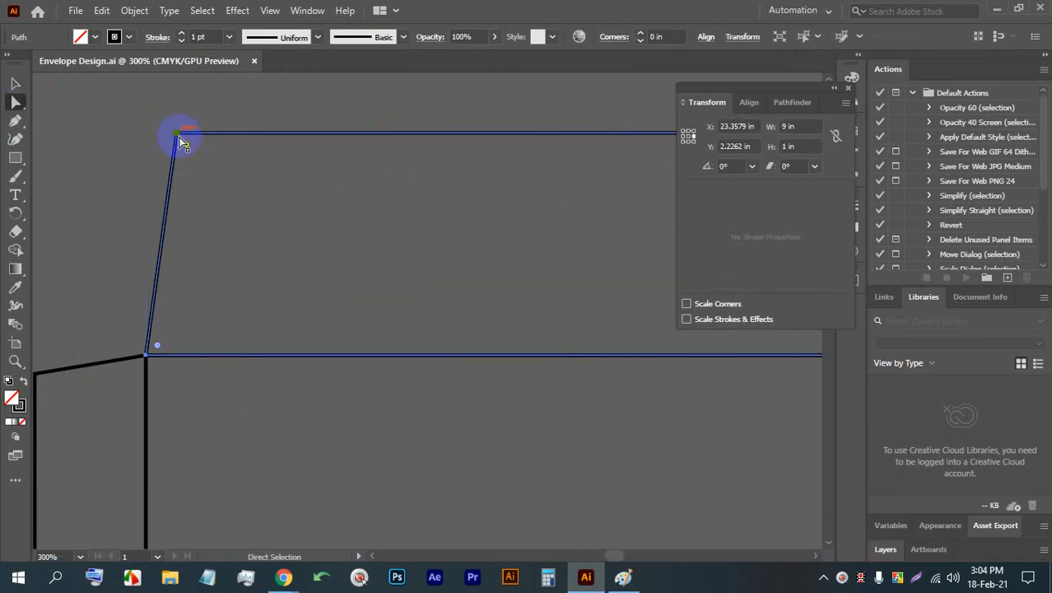
pyautogui.click(179, 135)
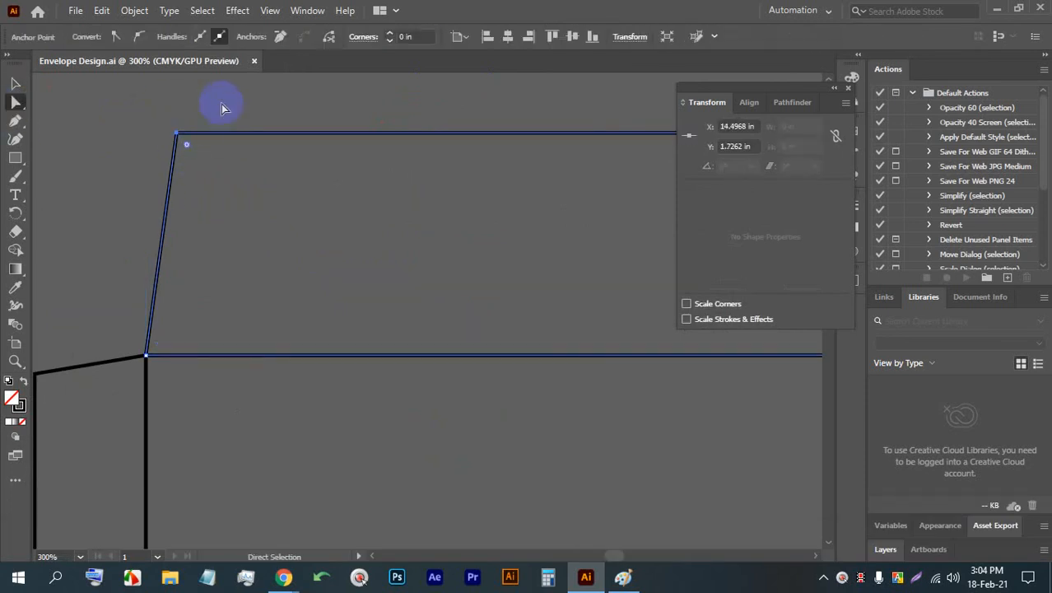
pyautogui.click(412, 37)
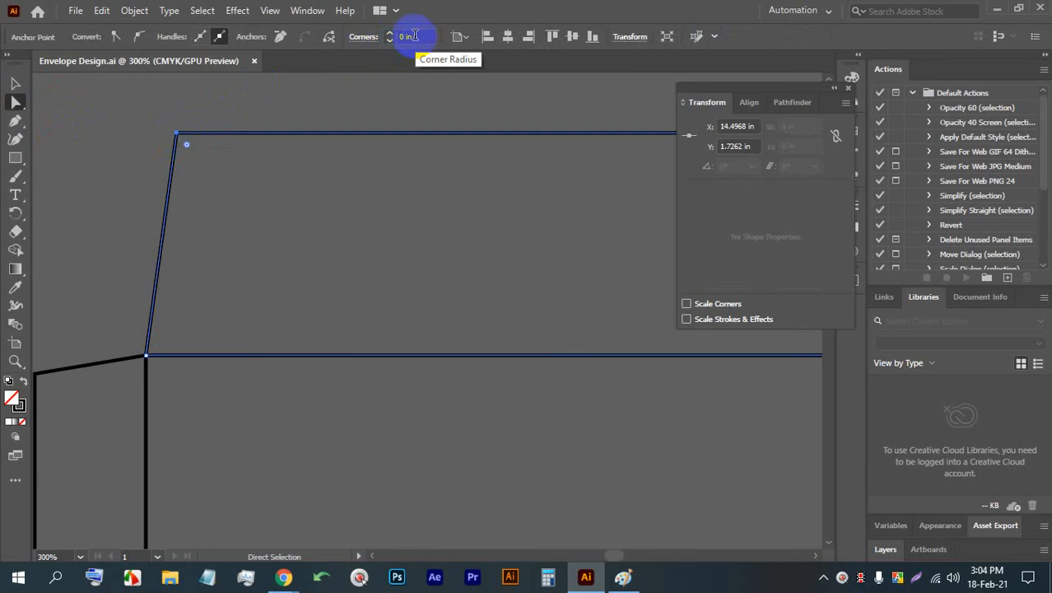
pyautogui.press('Up')
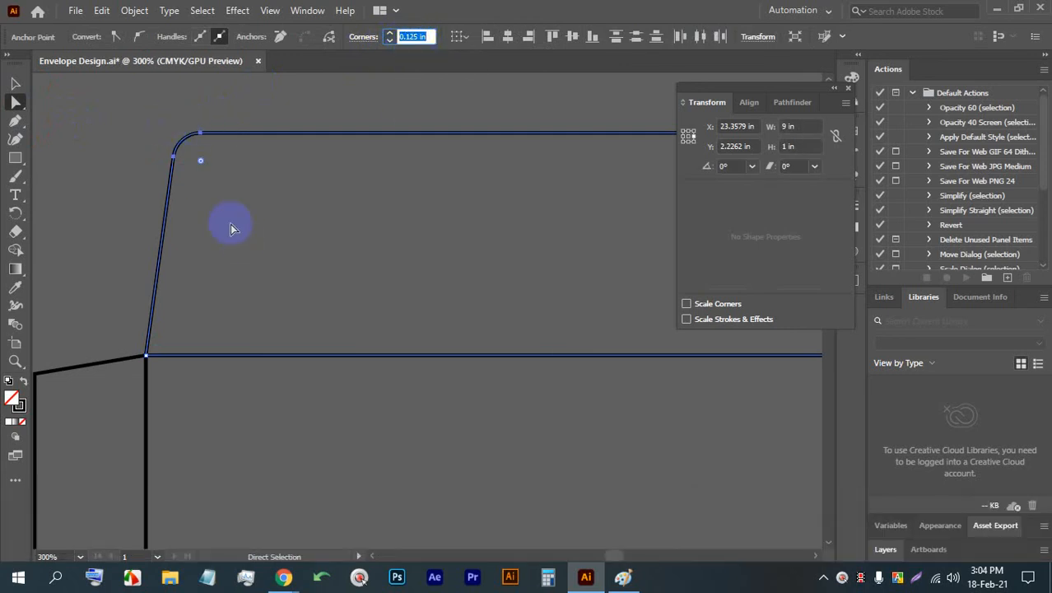
# - Round the top flap's upper-right corner with the same 0.125 in radius and deselect the flap
pyautogui.scroll(-3, 128, 209)
pyautogui.scroll(3, 387, 183)
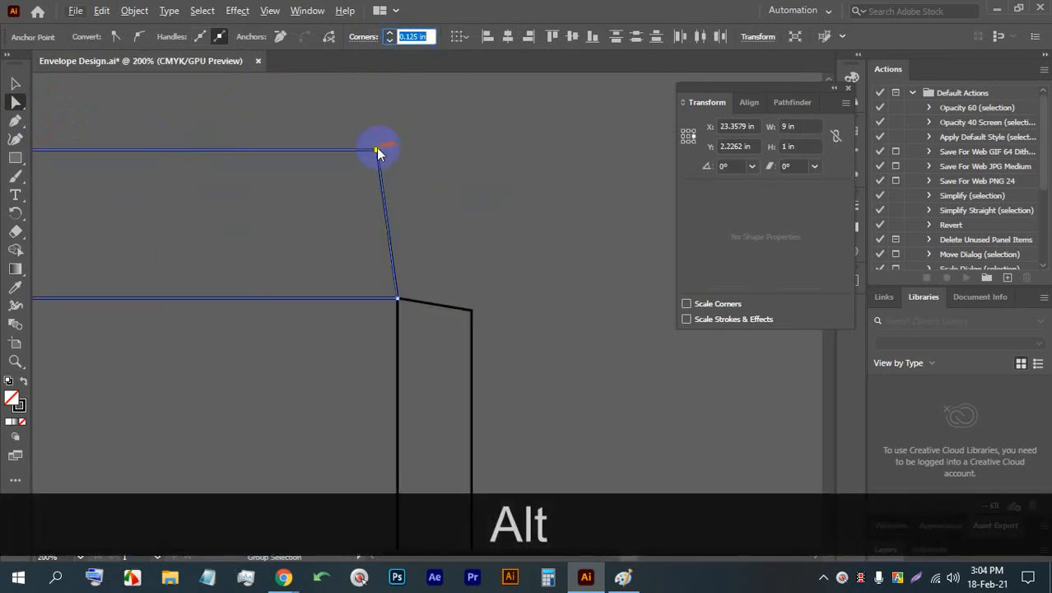
pyautogui.click(377, 149)
pyautogui.click(418, 36)
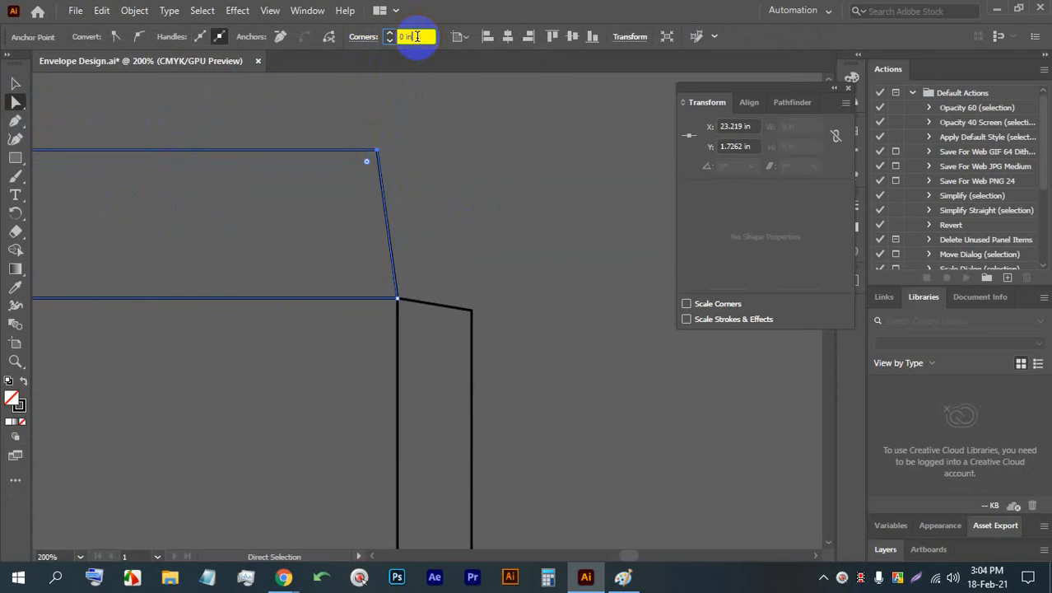
pyautogui.press('Up')
pyautogui.click(15, 83)
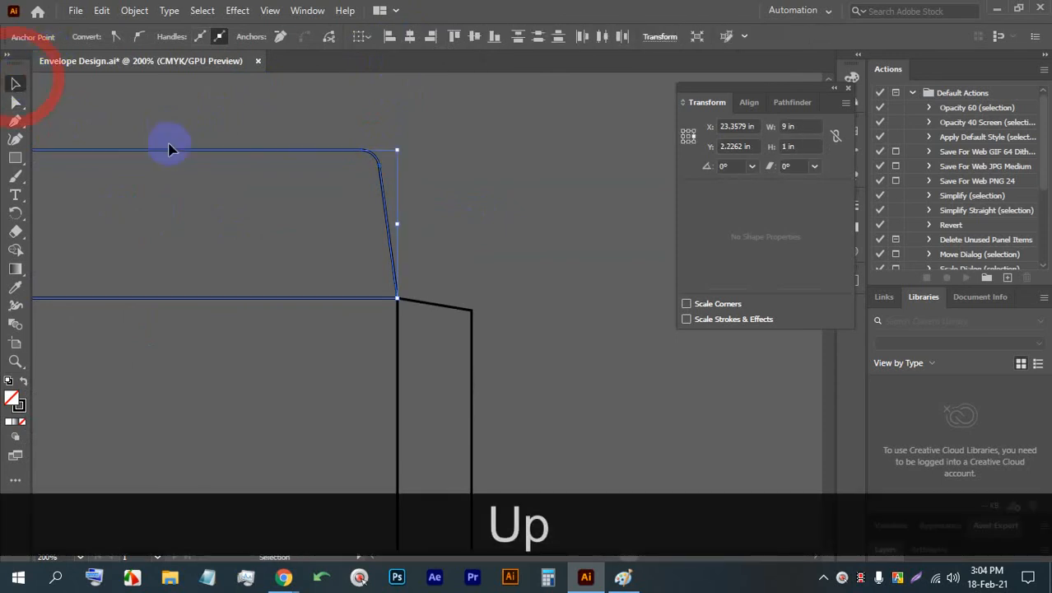
pyautogui.click(444, 178)
pyautogui.scroll(-4, 509, 158)
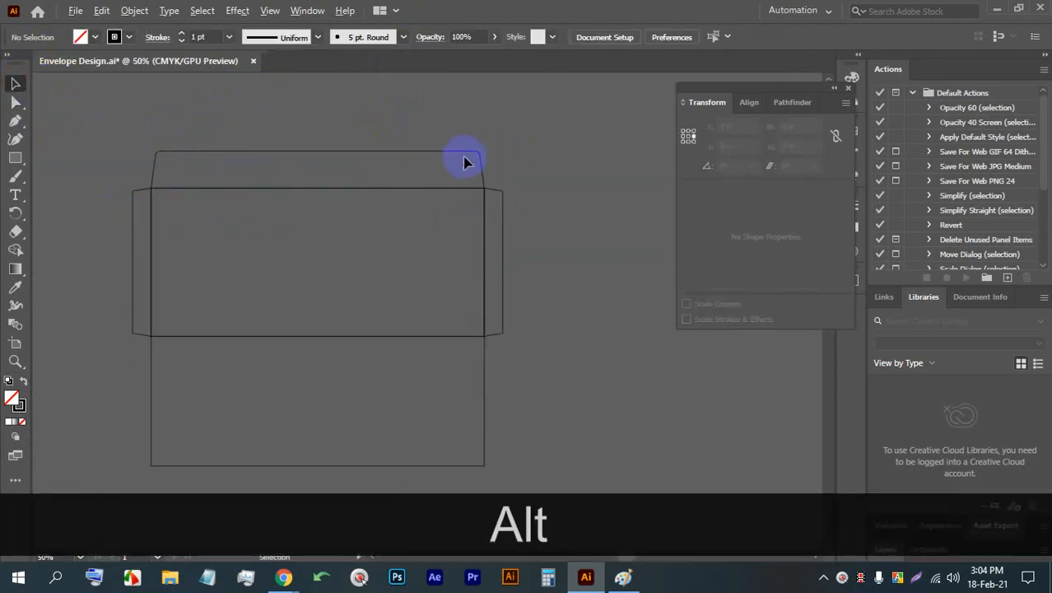
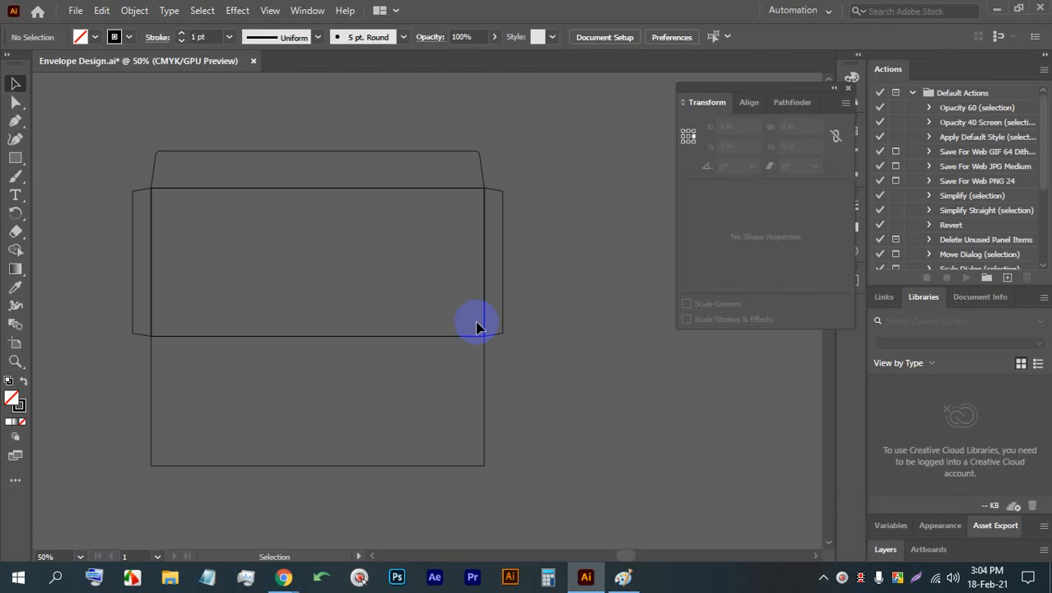
pyautogui.moveTo(697, 305); pyautogui.dragTo(381, 253)
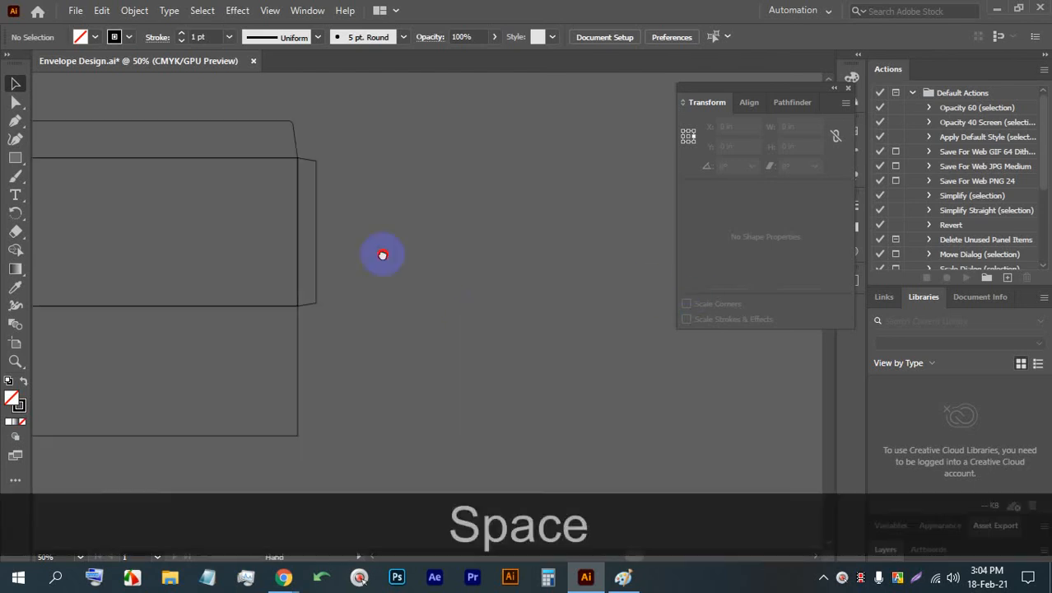
pyautogui.scroll(1, 457, 164)
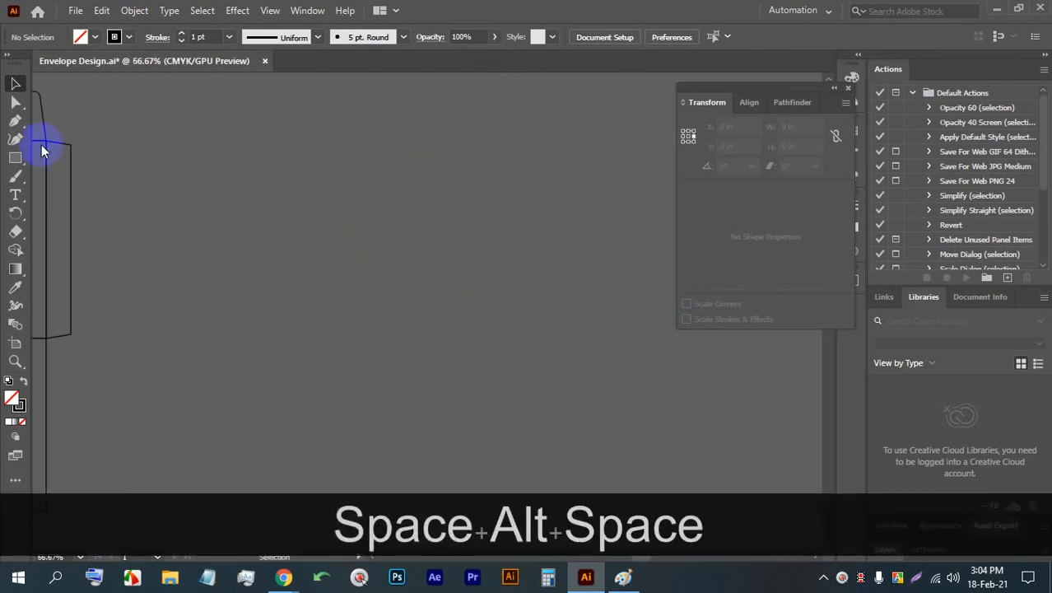
pyautogui.click(14, 158)
pyautogui.moveTo(272, 128); pyautogui.dragTo(537, 320)
pyautogui.scroll(-4, 539, 266)
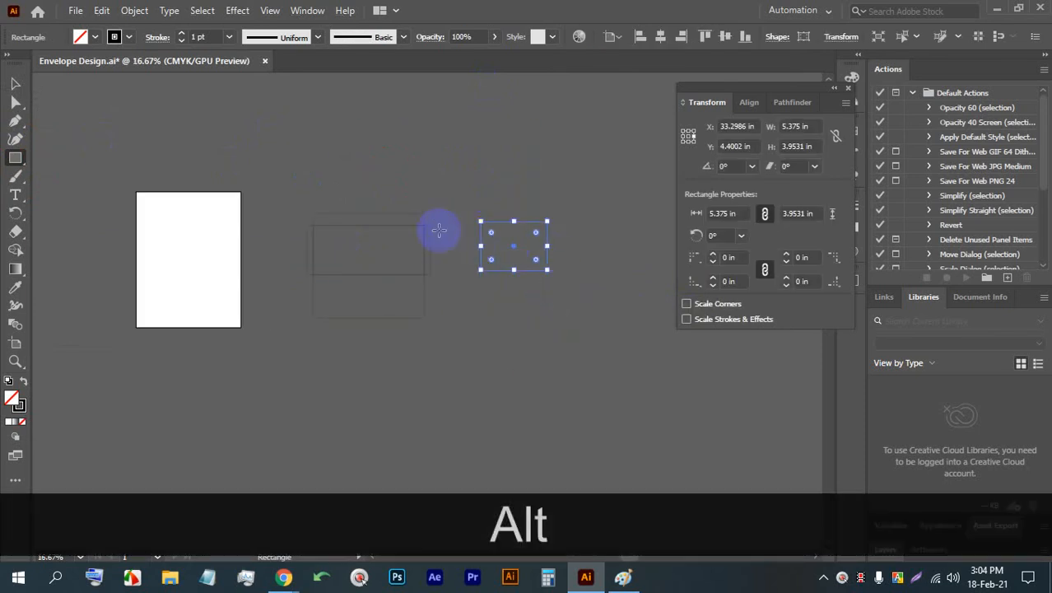
pyautogui.press('BackSpace')
# - Draw a square about 3.45 in wide on the artboard and fill it with red
pyautogui.scroll(4, 187, 240)
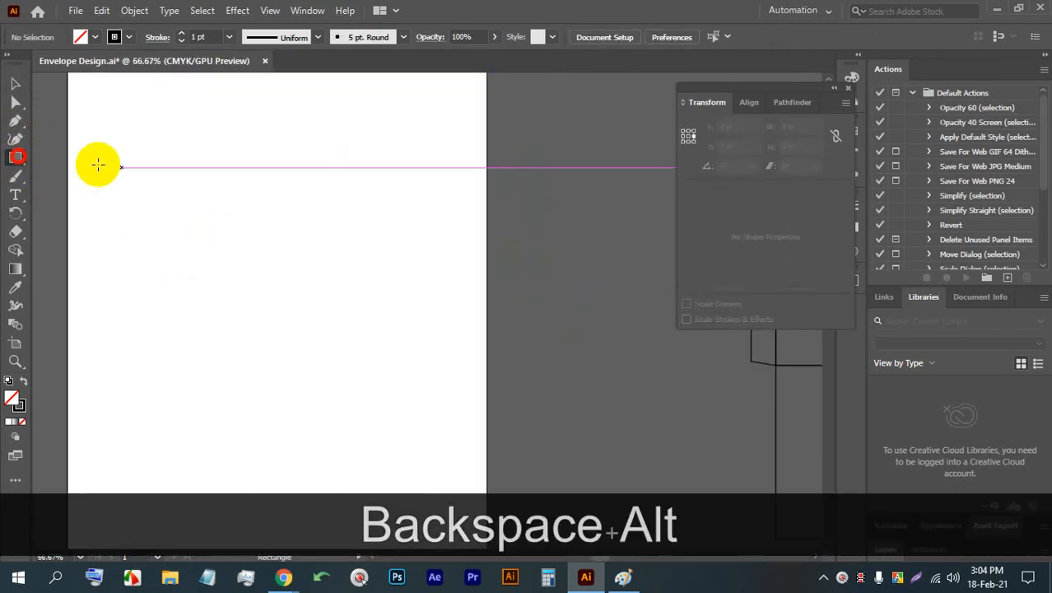
pyautogui.moveTo(164, 143); pyautogui.dragTo(334, 247)
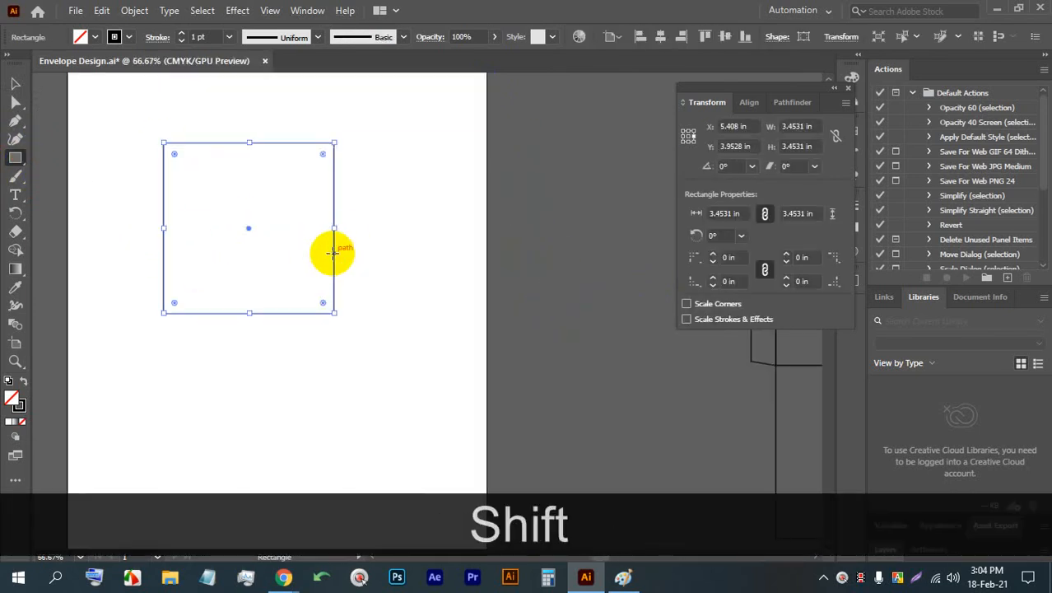
pyautogui.click(95, 38)
pyautogui.click(53, 66)
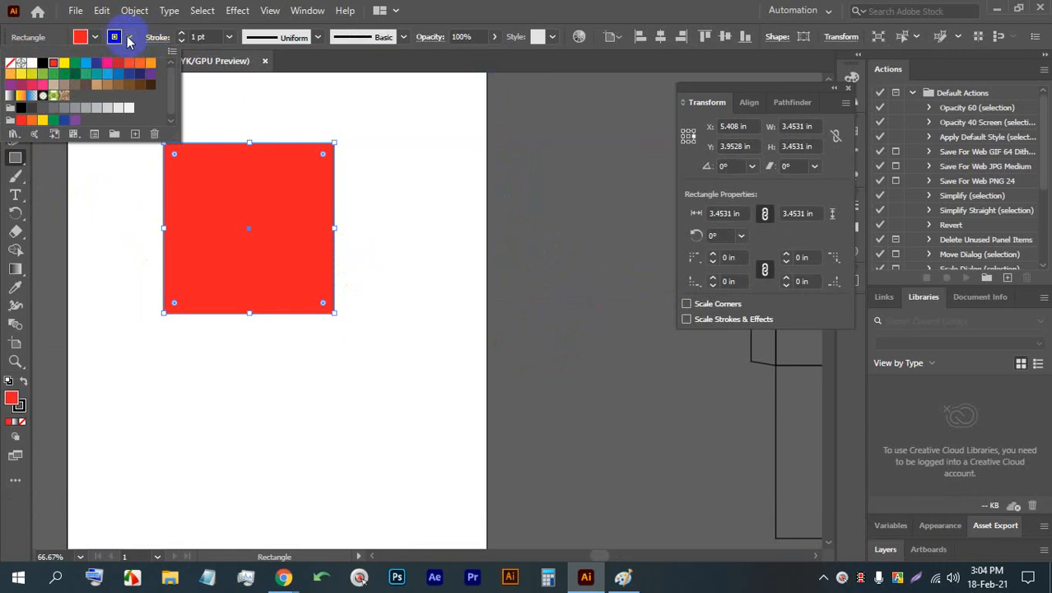
# - Remove the stroke from the red square and deselect it
pyautogui.click(31, 34)
pyautogui.click(119, 43)
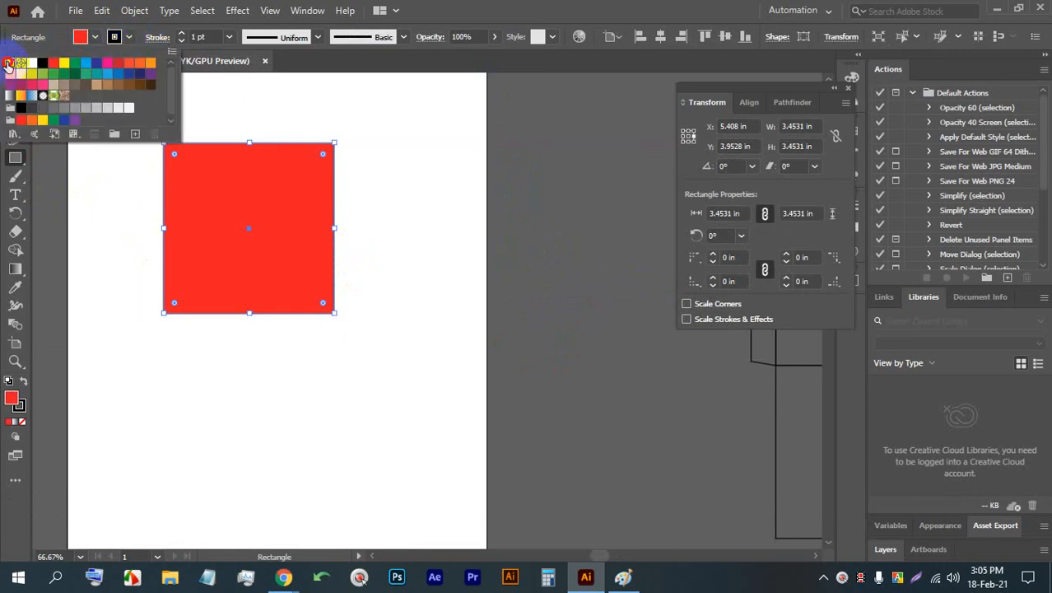
pyautogui.click(9, 64)
pyautogui.click(512, 6)
pyautogui.click(13, 81)
pyautogui.click(133, 180)
# - Shift the red square about 0.13 in to the left and lower its top edge for a height of about 3.37 in
pyautogui.scroll(2, 133, 180)
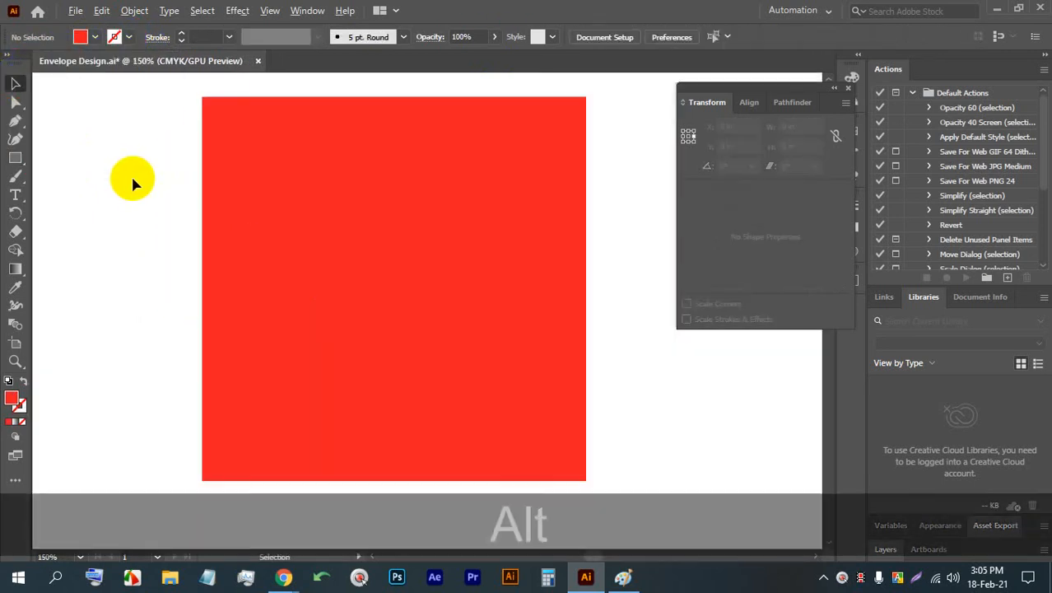
pyautogui.moveTo(331, 207); pyautogui.dragTo(393, 185)
pyautogui.moveTo(381, 105); pyautogui.dragTo(379, 112)
# - Change the red shape's fill color to light blue
pyautogui.click(80, 36)
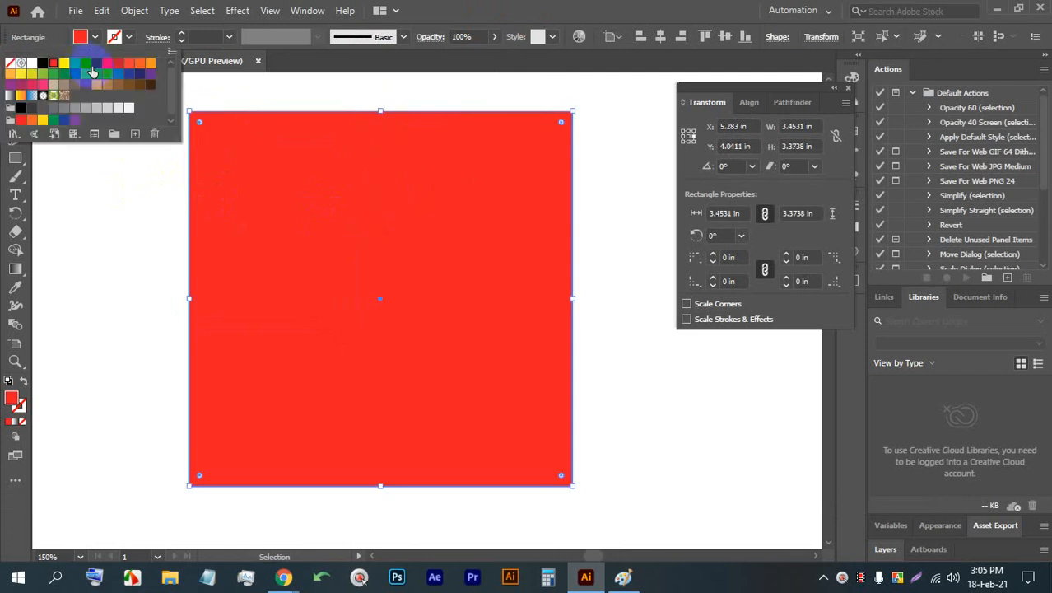
pyautogui.click(87, 71)
pyautogui.click(521, 199)
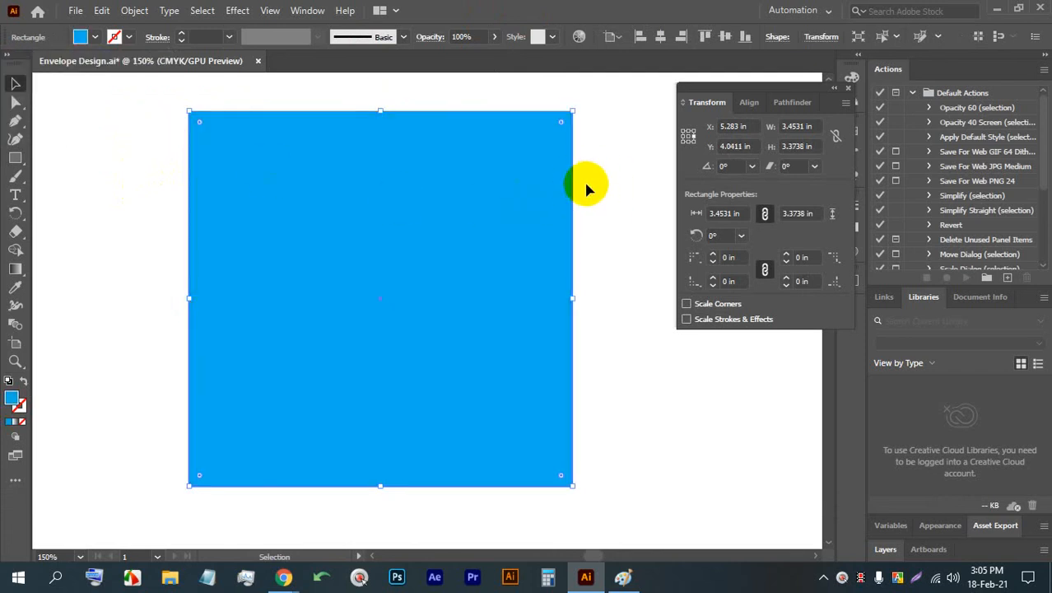
pyautogui.click(560, 250)
pyautogui.click(489, 261)
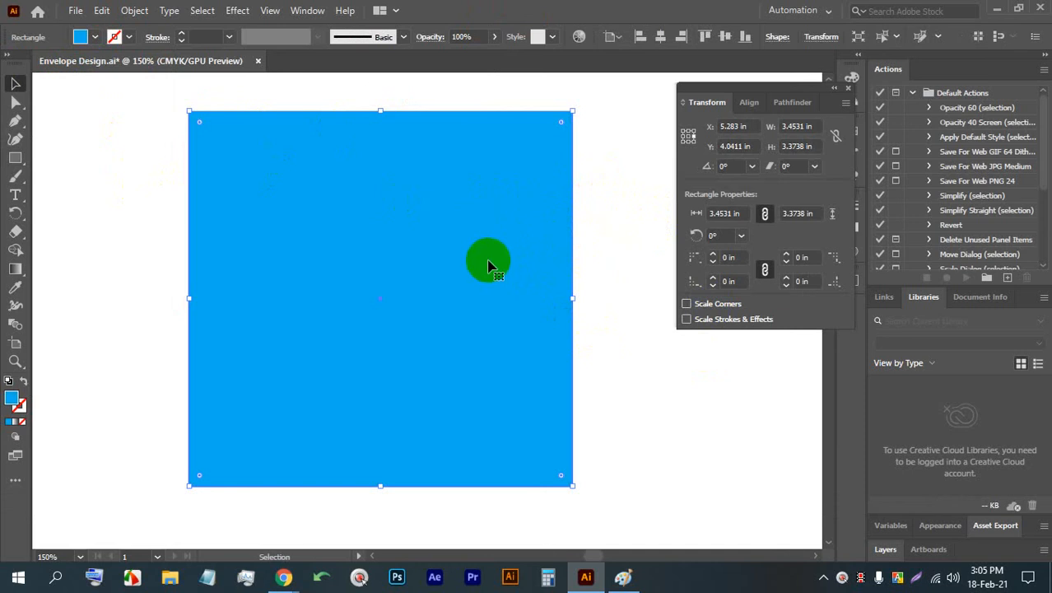
# - Move only the blue shape's upper-left anchor point about 1.55 in right along the top edge to slant the left side
pyautogui.click(21, 106)
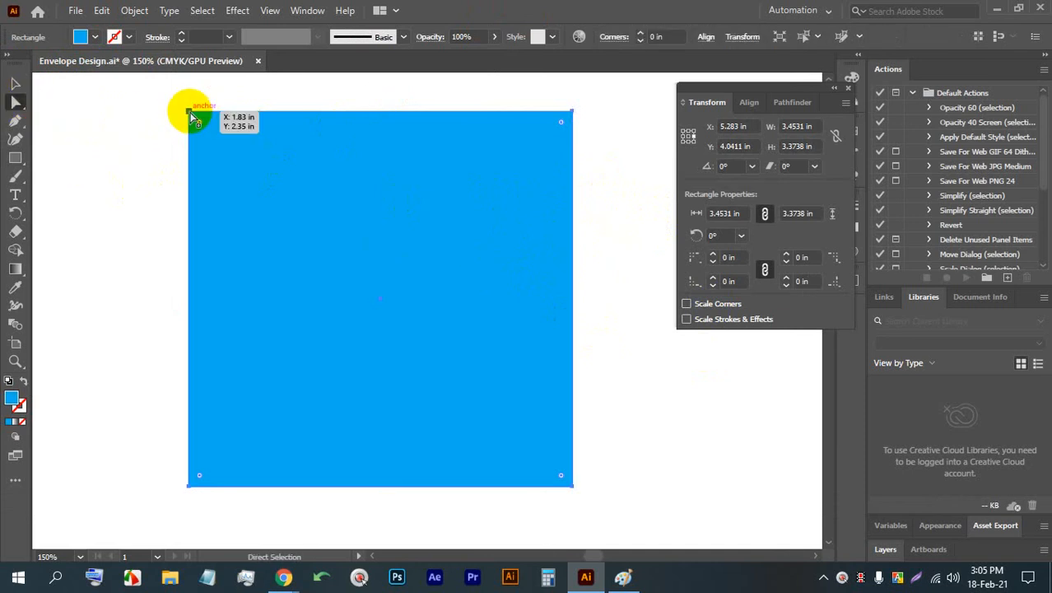
pyautogui.moveTo(189, 111); pyautogui.dragTo(360, 111)
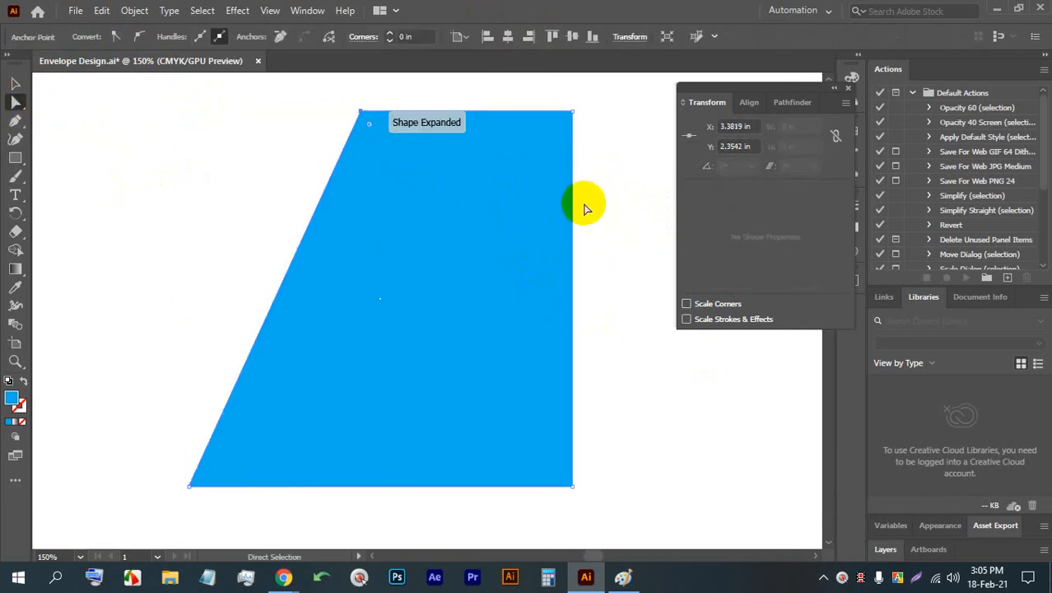
pyautogui.click(611, 181)
# - Nudge the upper-left anchor point left to about X 1.33 in so the left side slants outward, and deselect the shape
pyautogui.click(362, 112)
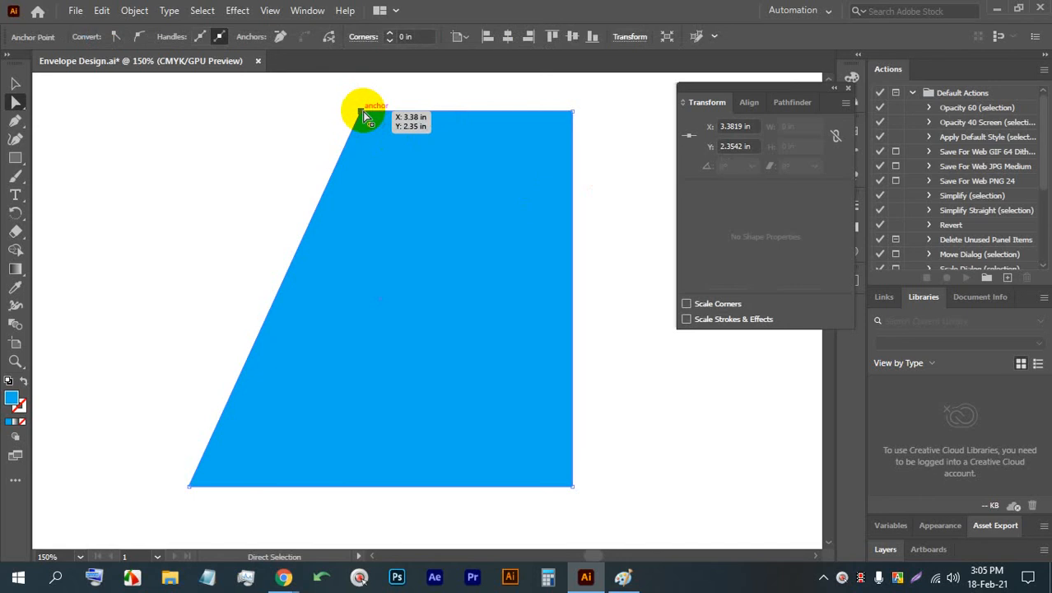
pyautogui.press('Left')
pyautogui.press('Left')
pyautogui.press('Left')
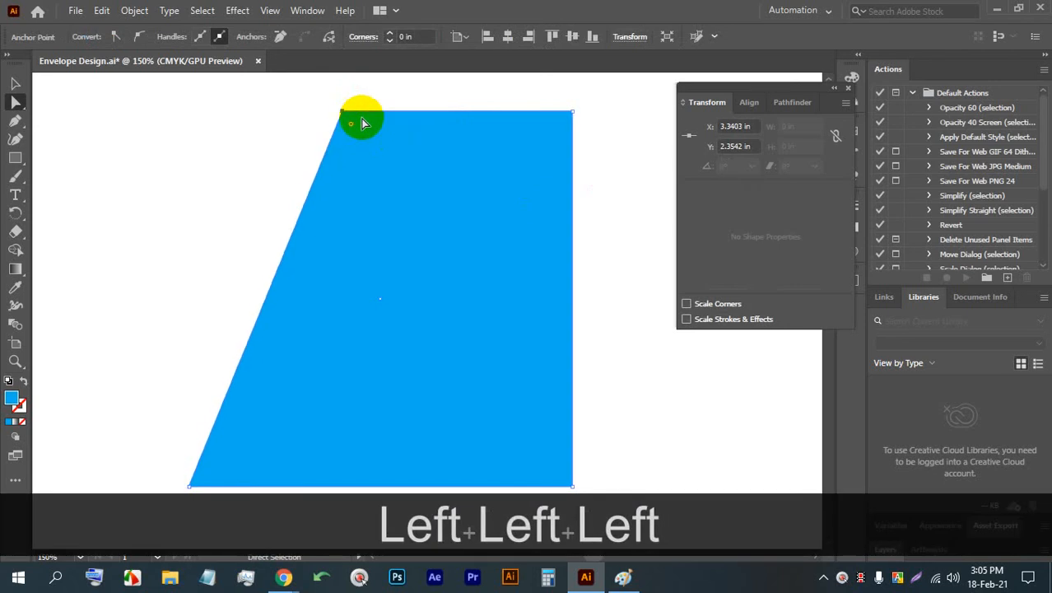
pyautogui.press('Left')
pyautogui.press('Left')
pyautogui.press('Left')
pyautogui.press('Left')
pyautogui.press('Left')
pyautogui.press('Left')
pyautogui.press('Left')
pyautogui.press('Left')
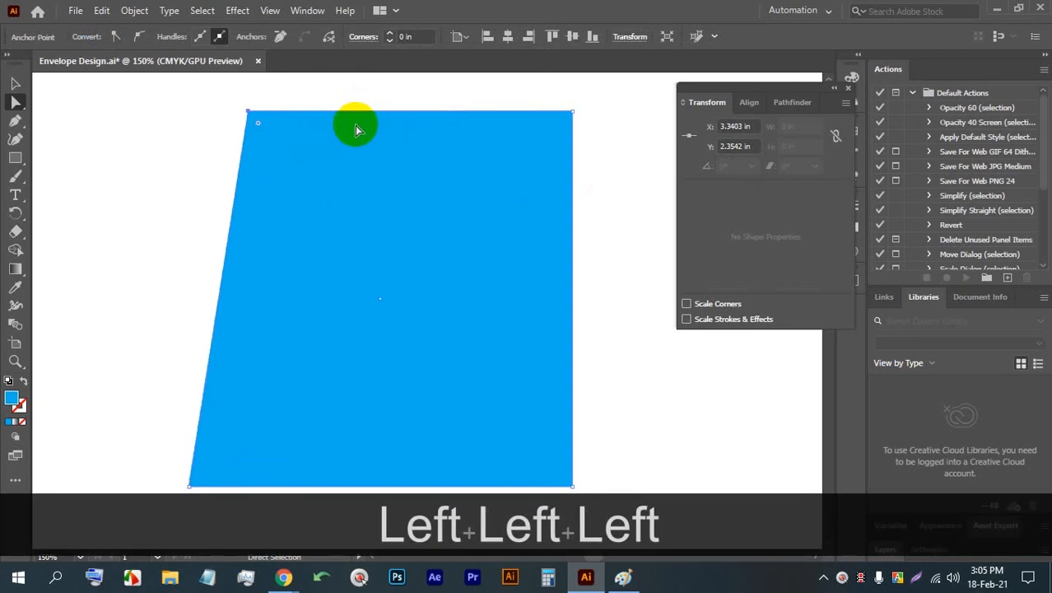
pyautogui.press('Left')
pyautogui.press('Left')
pyautogui.press('Left')
pyautogui.press('Left')
pyautogui.press('Left')
pyautogui.press('Left')
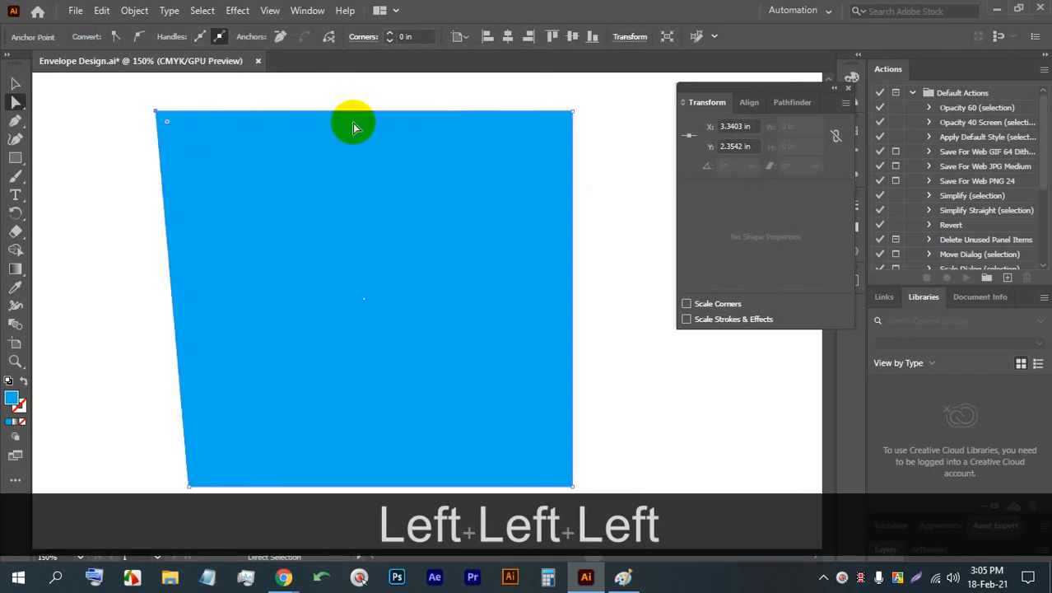
pyautogui.click(625, 154)
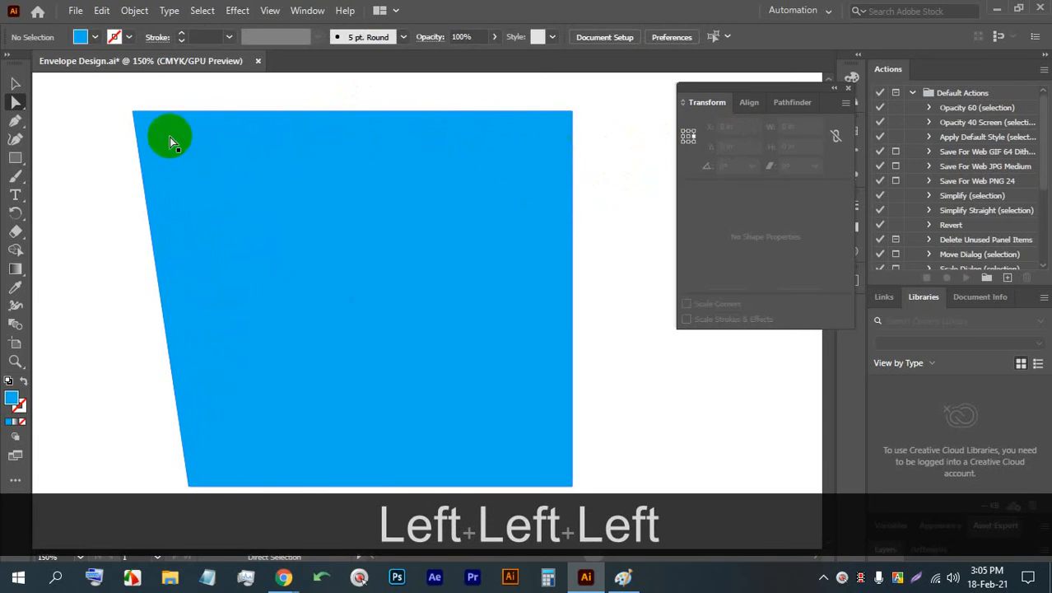
# - Round only the blue shape's upper-left corner generously with its live corner handle and deselect the shape
pyautogui.click(134, 113)
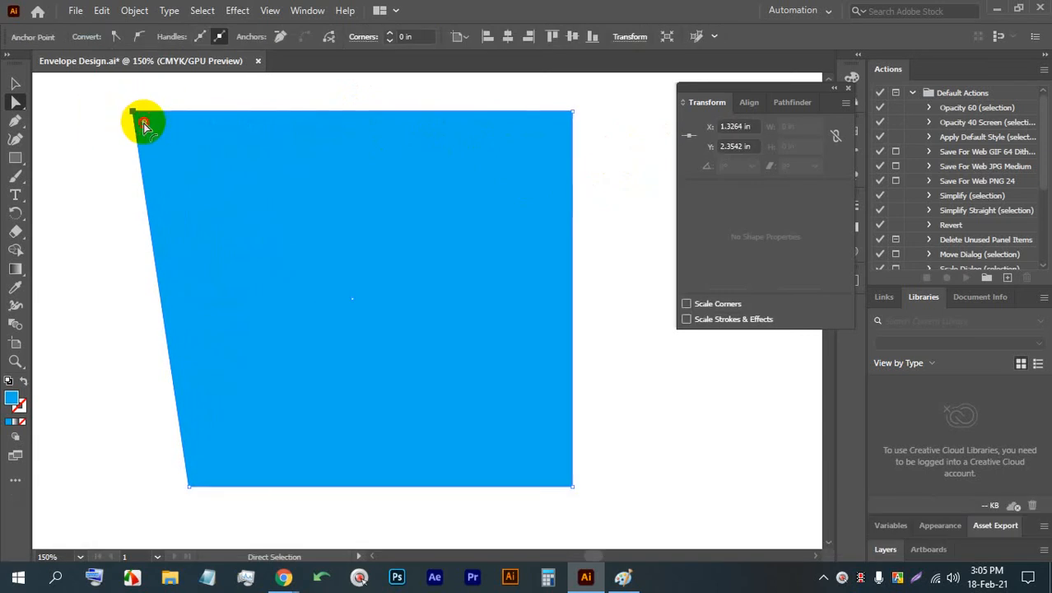
pyautogui.moveTo(143, 126); pyautogui.dragTo(235, 188)
pyautogui.click(623, 129)
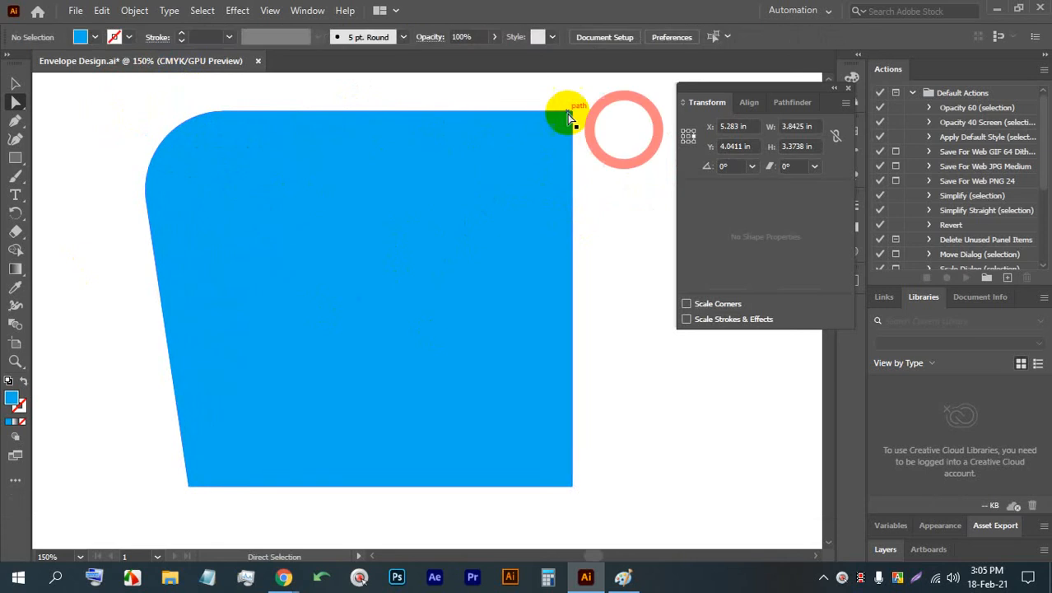
# - Round only the upper-right corner, trying radii up to 0.75 in and settling on a corner radius of 0.125 in
pyautogui.click(570, 116)
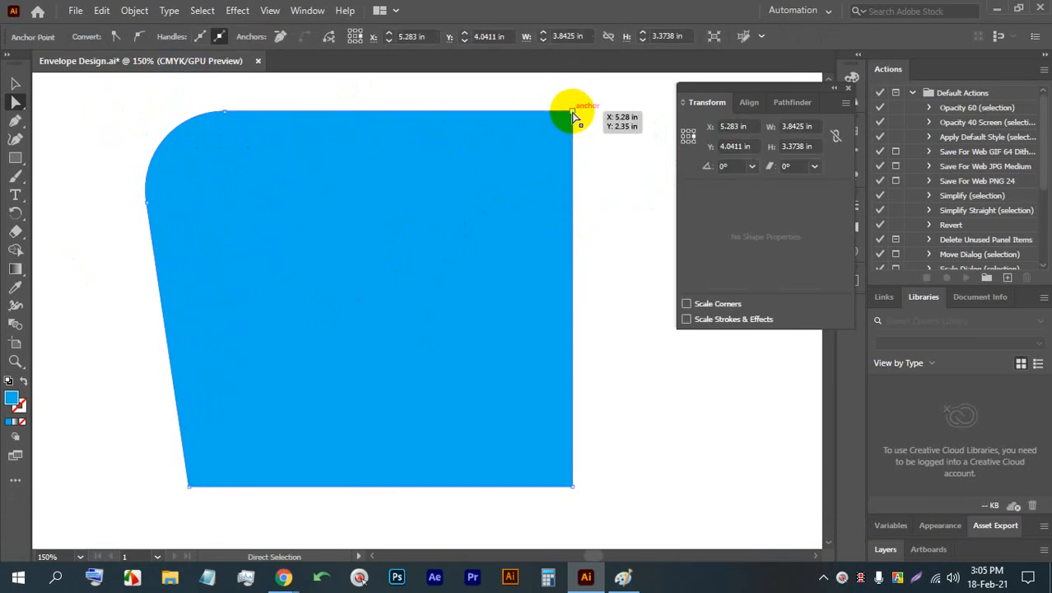
pyautogui.click(574, 117)
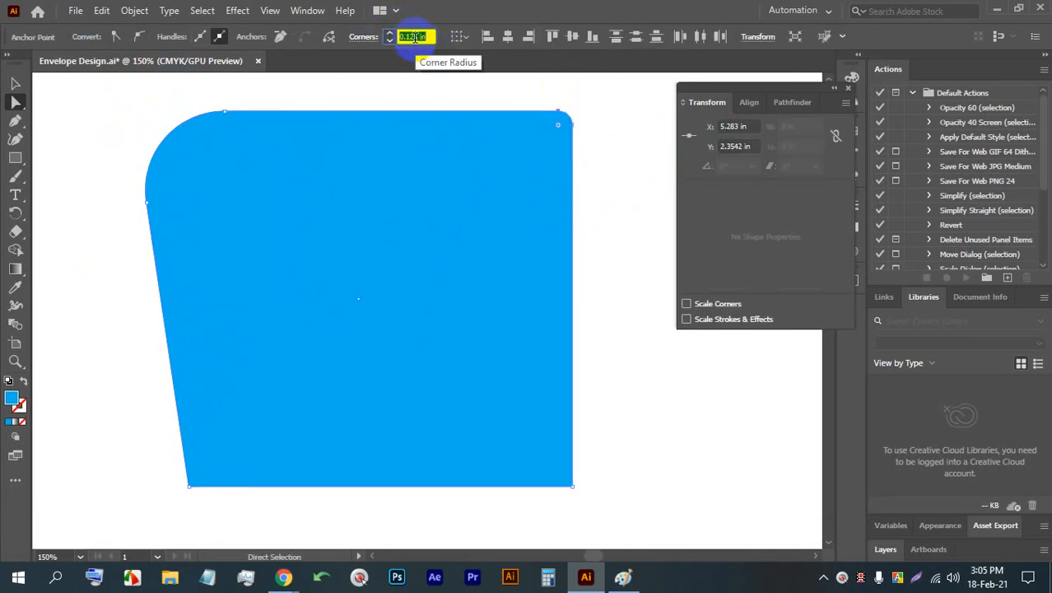
pyautogui.press('Up')
pyautogui.press('Up')
pyautogui.press('Up')
pyautogui.press('Up')
pyautogui.press('Up')
pyautogui.press('Up')
pyautogui.press('Up')
pyautogui.press('Up')
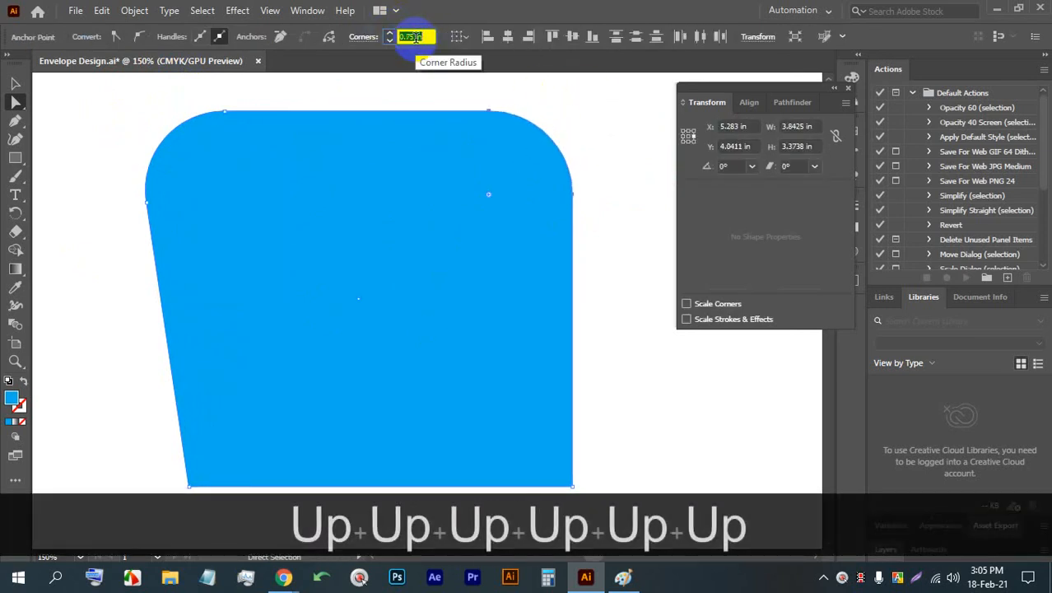
pyautogui.press('Down')
pyautogui.press('Down')
pyautogui.press('Down')
pyautogui.press('Down')
pyautogui.press('Down')
pyautogui.press('Down')
pyautogui.press('Down')
pyautogui.press('Down')
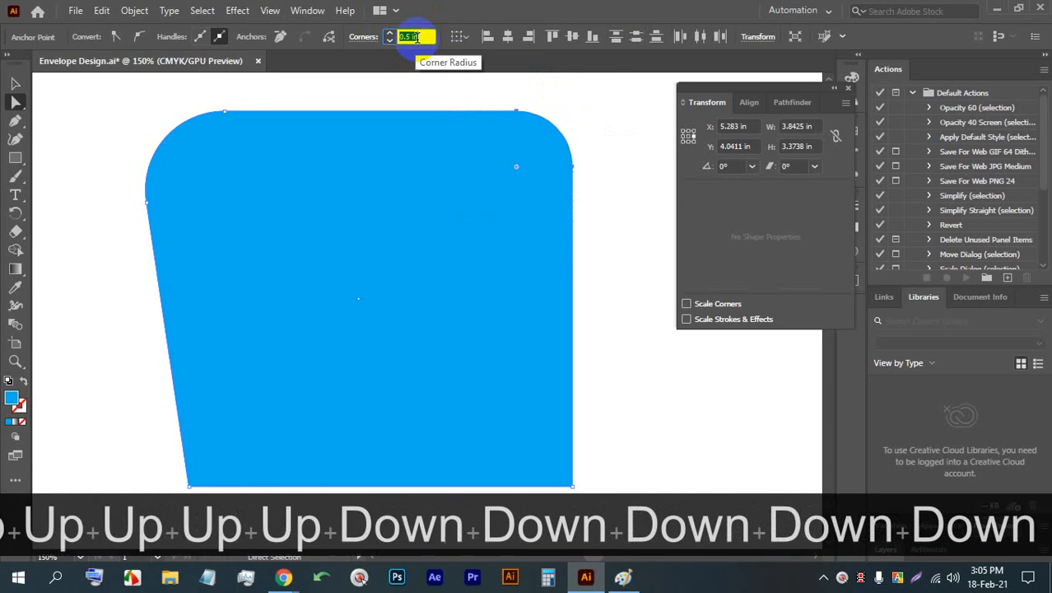
pyautogui.press('Up')
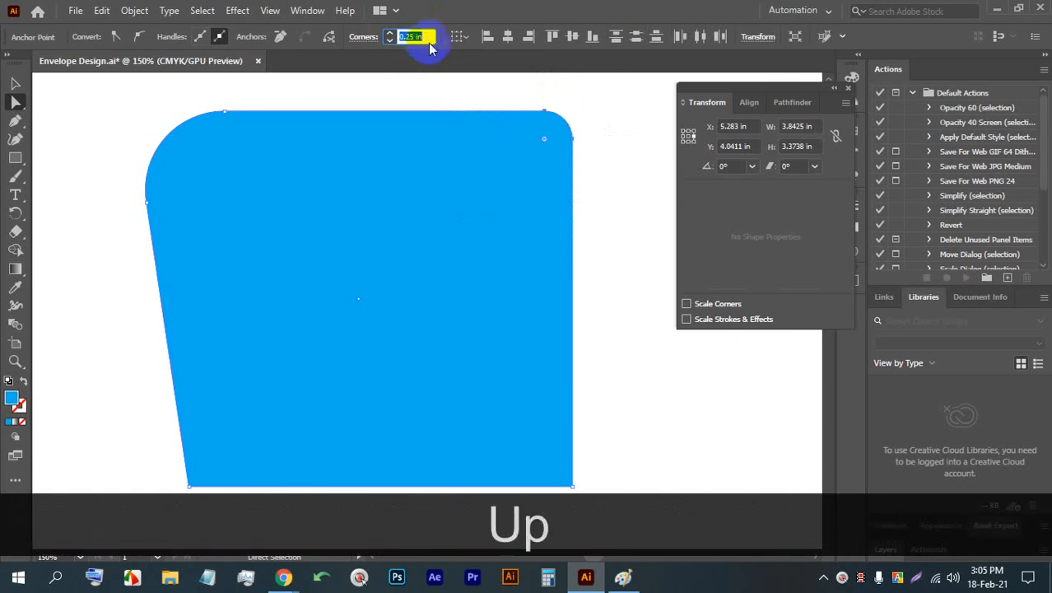
pyautogui.press('Down')
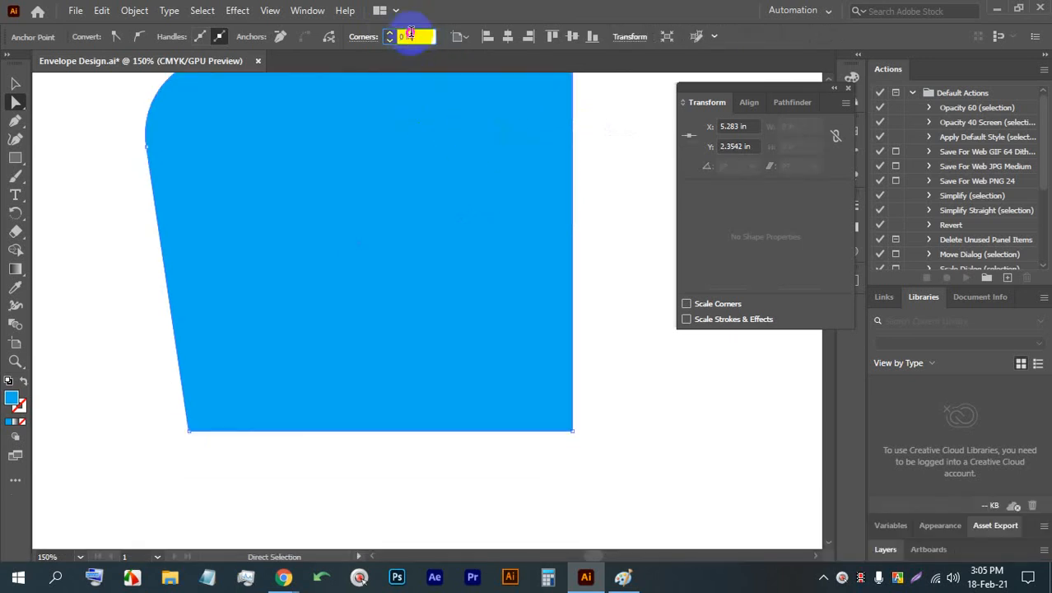
pyautogui.press('Up')
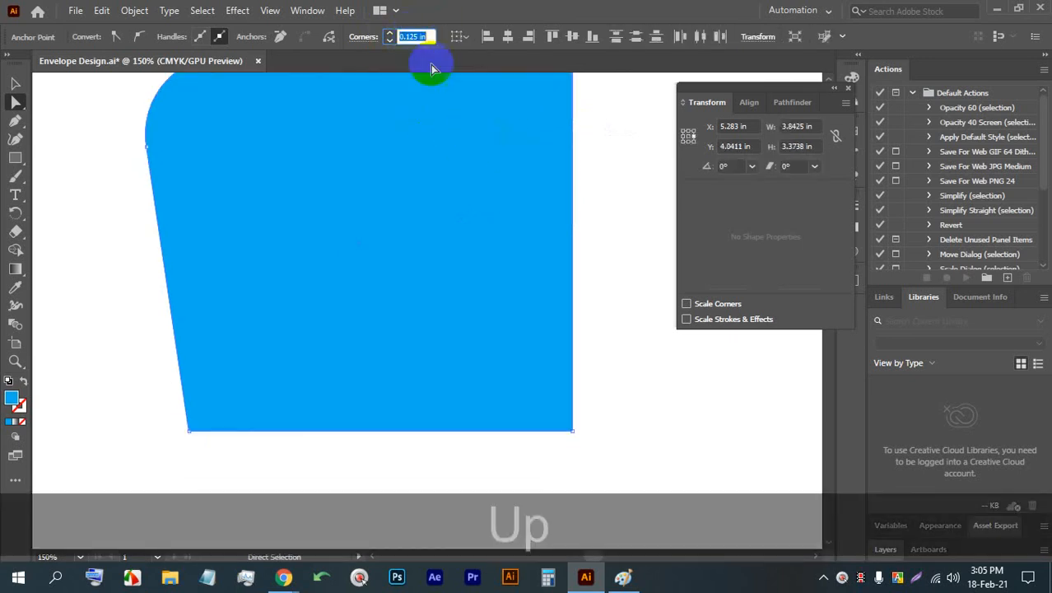
pyautogui.click(617, 270)
# - Round the blue shape's lower-right and lower-left corners with a 0.125 in radius each and deselect the shape
pyautogui.click(571, 431)
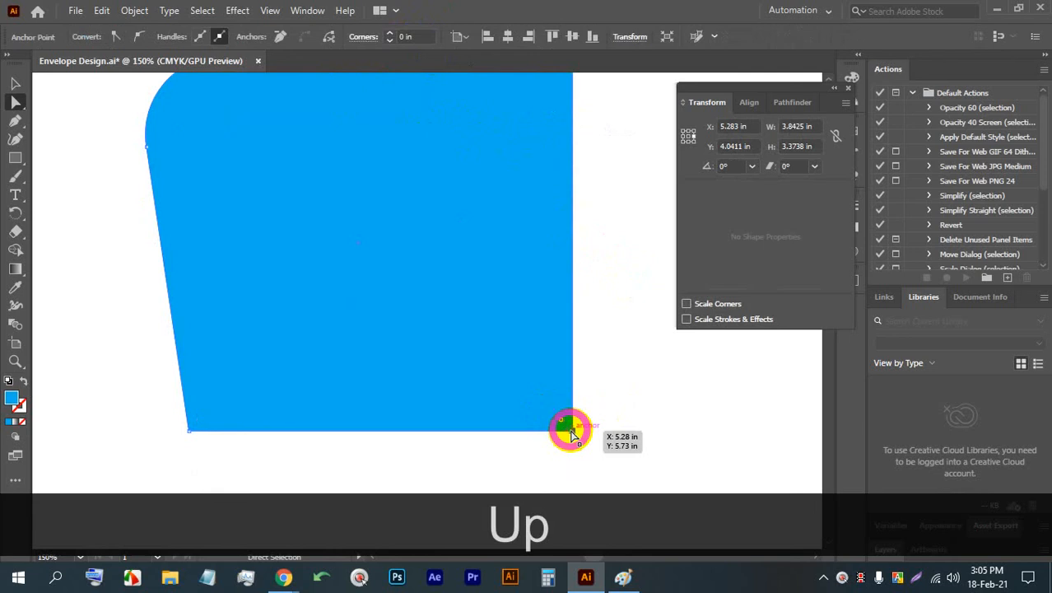
pyautogui.press('Up')
pyautogui.click(411, 36)
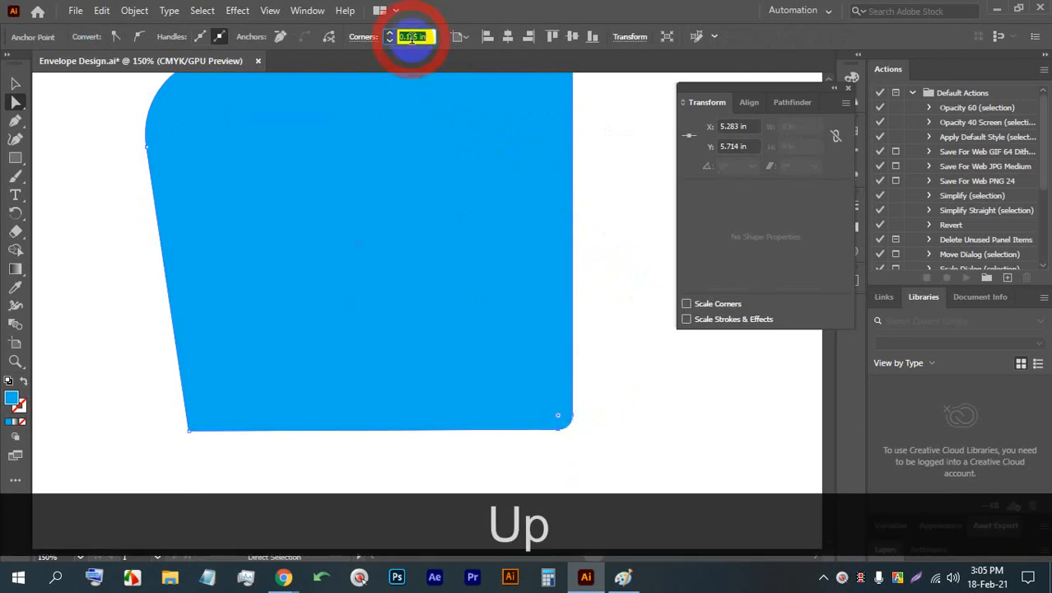
pyautogui.click(192, 418)
pyautogui.click(188, 426)
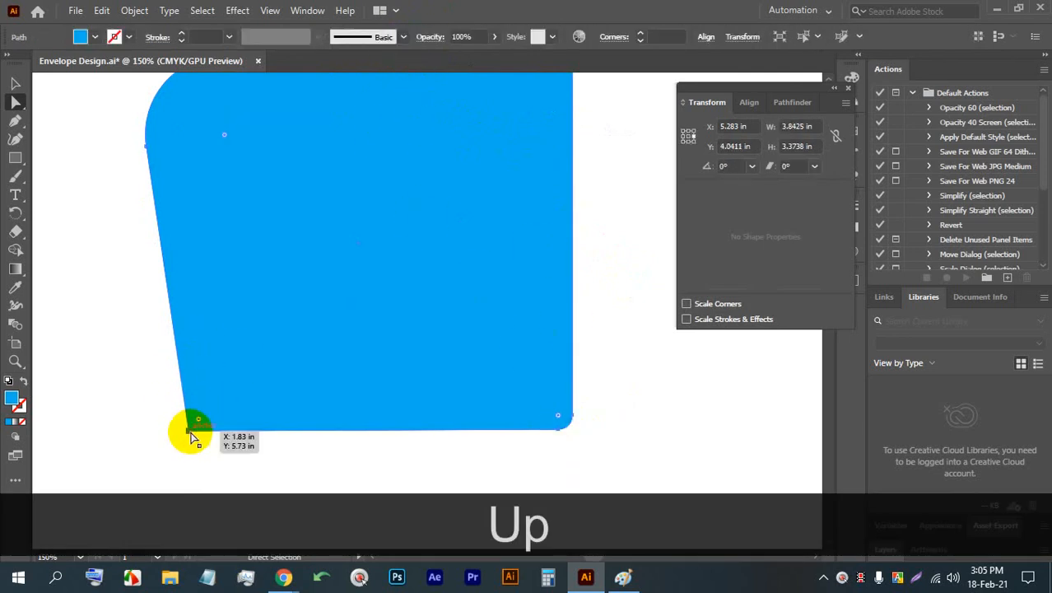
pyautogui.click(411, 35)
pyautogui.press('Up')
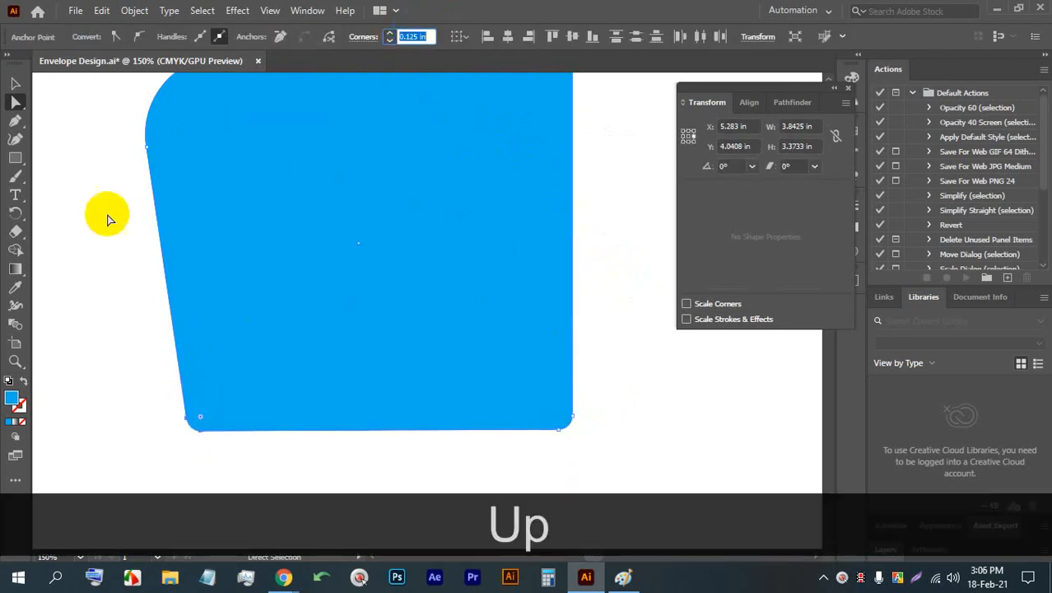
pyautogui.click(15, 83)
pyautogui.click(204, 166)
pyautogui.click(602, 224)
# - Round all four corners of the blue shape together to a large radius with a live corner handle and deselect it
pyautogui.scroll(3, 578, 239)
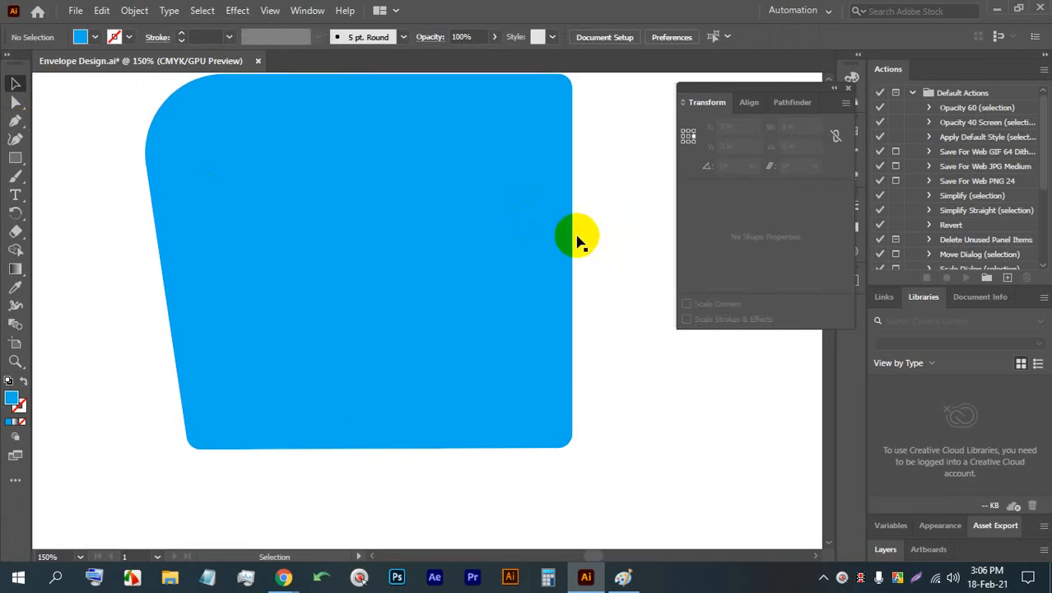
pyautogui.click(629, 231)
pyautogui.click(429, 211)
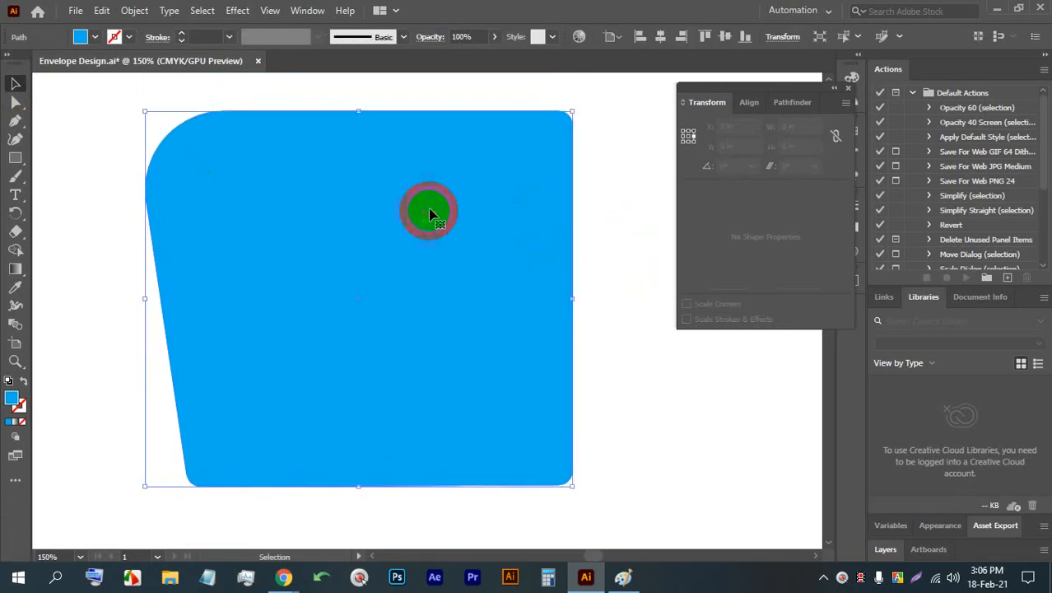
pyautogui.click(15, 102)
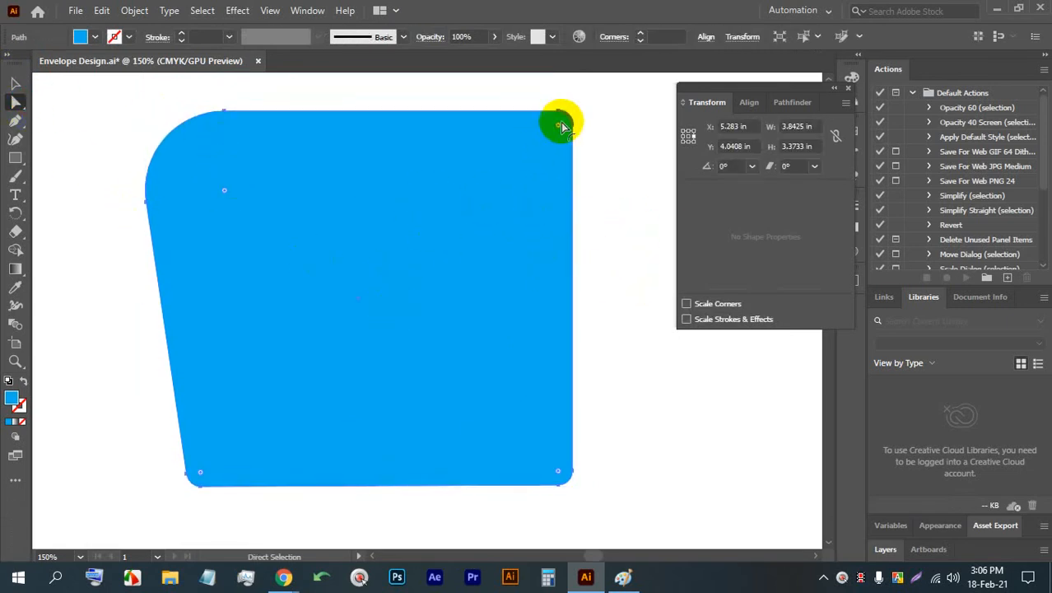
pyautogui.moveTo(558, 125); pyautogui.dragTo(372, 270)
pyautogui.click(576, 173)
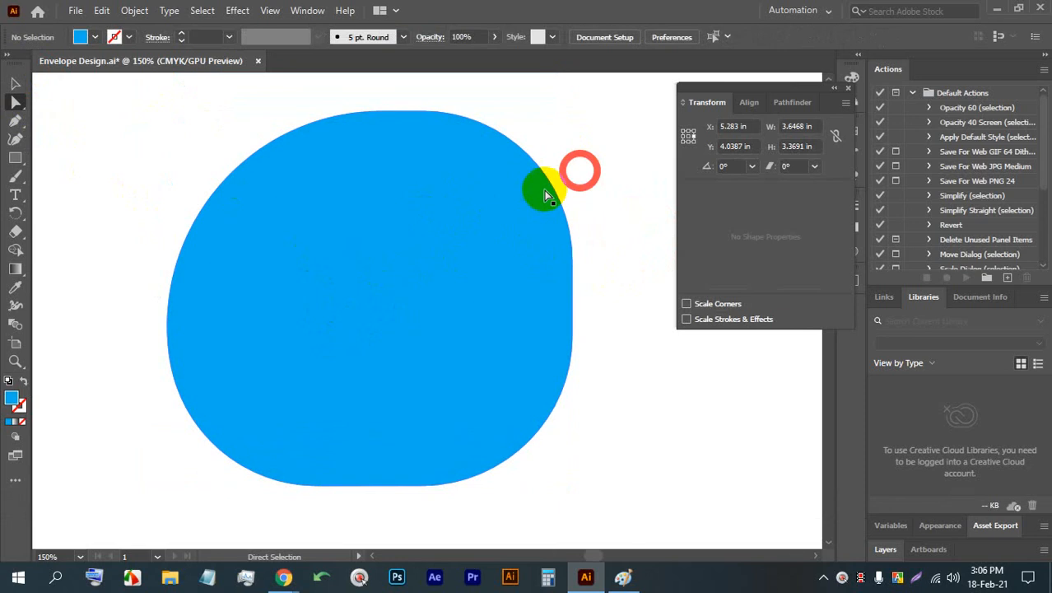
# - Delete the rounded blue practice shape from the artboard
pyautogui.click(15, 83)
pyautogui.press('BackSpace')
pyautogui.click(423, 247)
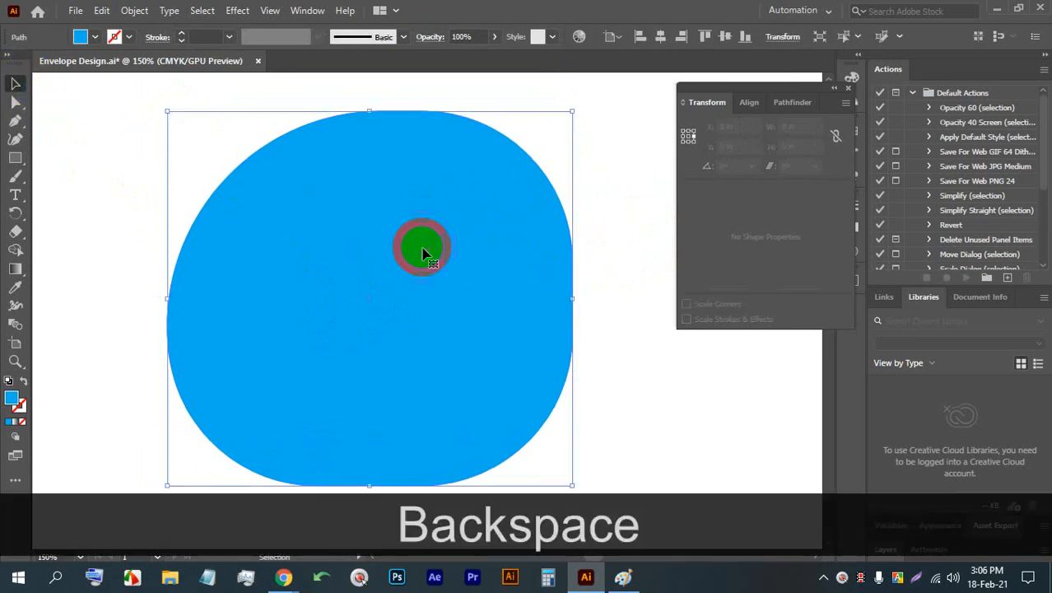
pyautogui.press('BackSpace')
# - Examine the rounded corner of the envelope template's upper flap and its overall outline
pyautogui.scroll(-3, 354, 229)
pyautogui.scroll(-1, 359, 230)
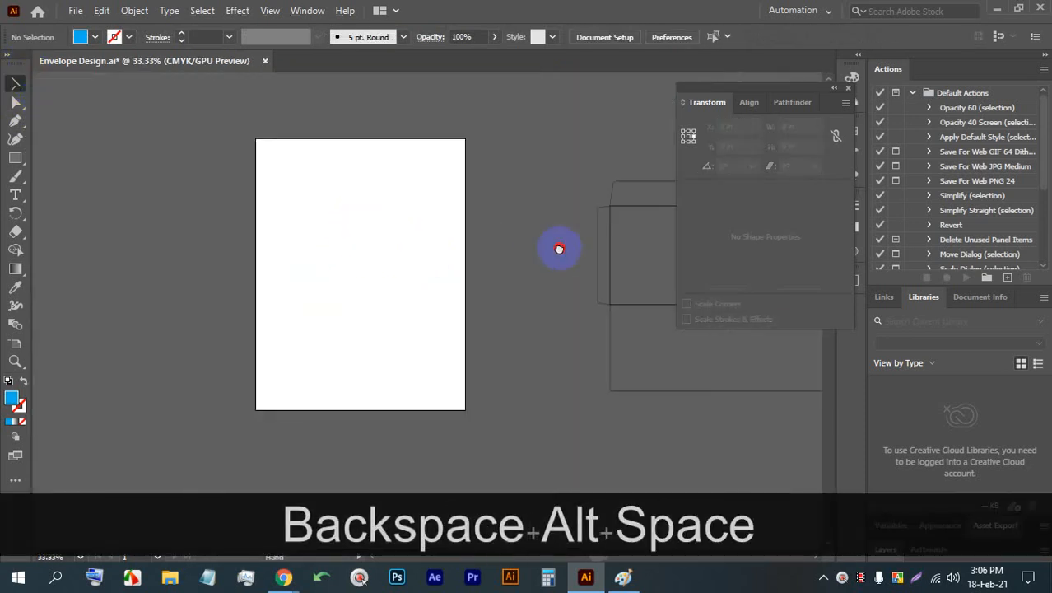
pyautogui.moveTo(559, 247); pyautogui.dragTo(198, 216)
pyautogui.scroll(4, 312, 158)
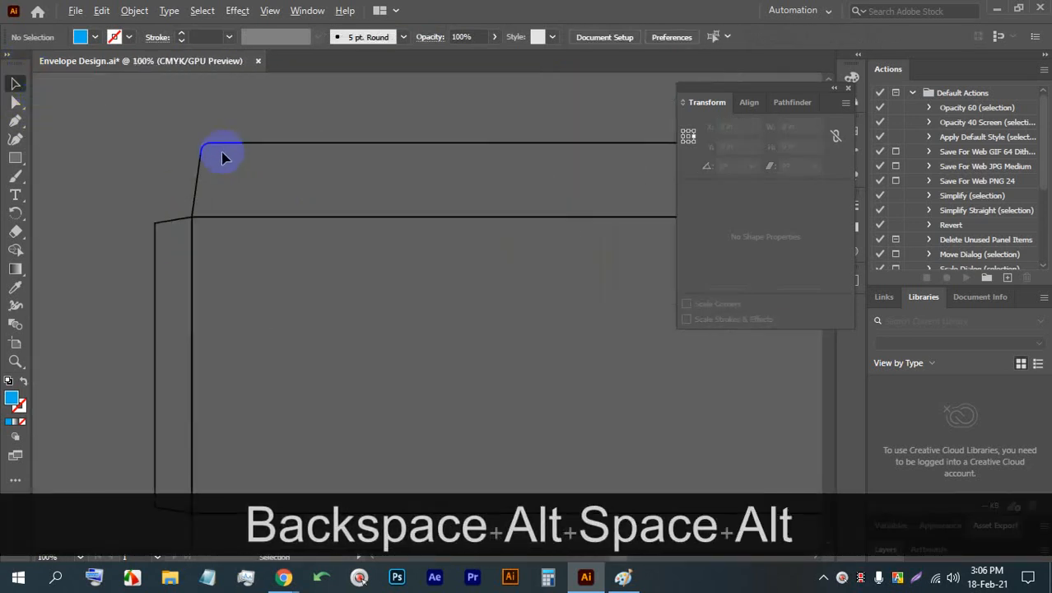
pyautogui.scroll(-3, 213, 150)
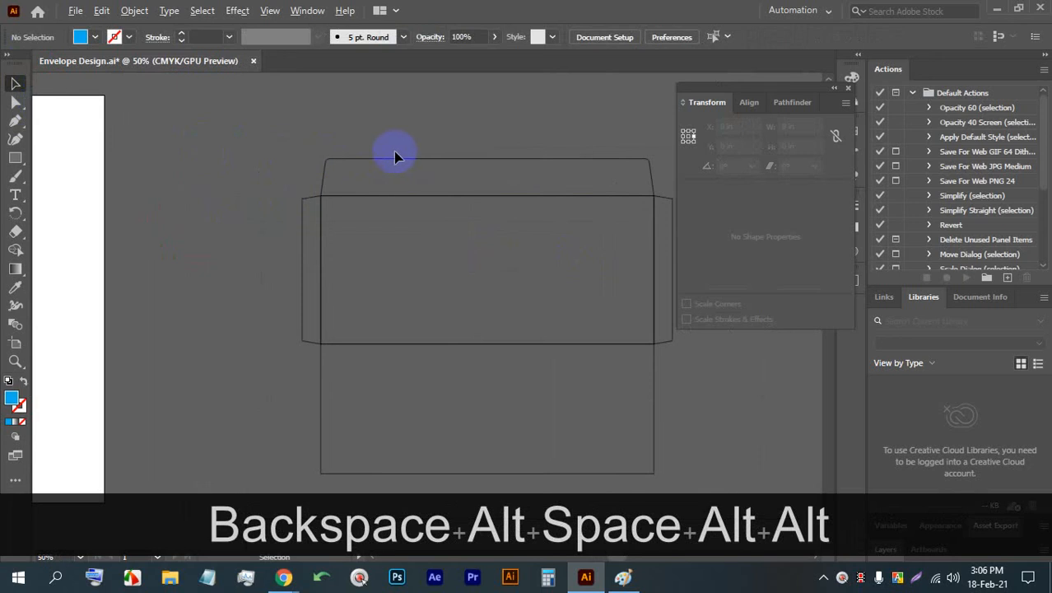
pyautogui.scroll(-1, 395, 156)
# - Draw a blue rectangle about 4.48 in wide and 3.09 in high on the artboard
pyautogui.scroll(2, 108, 159)
pyautogui.scroll(1, 107, 160)
pyautogui.click(15, 157)
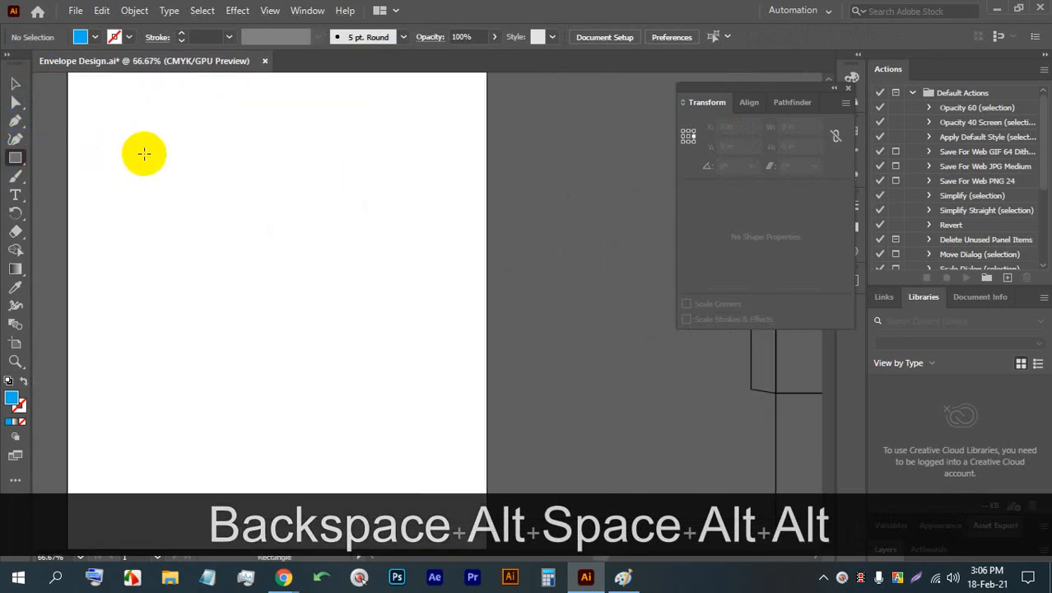
pyautogui.moveTo(145, 154); pyautogui.dragTo(363, 297)
pyautogui.scroll(2, 228, 169)
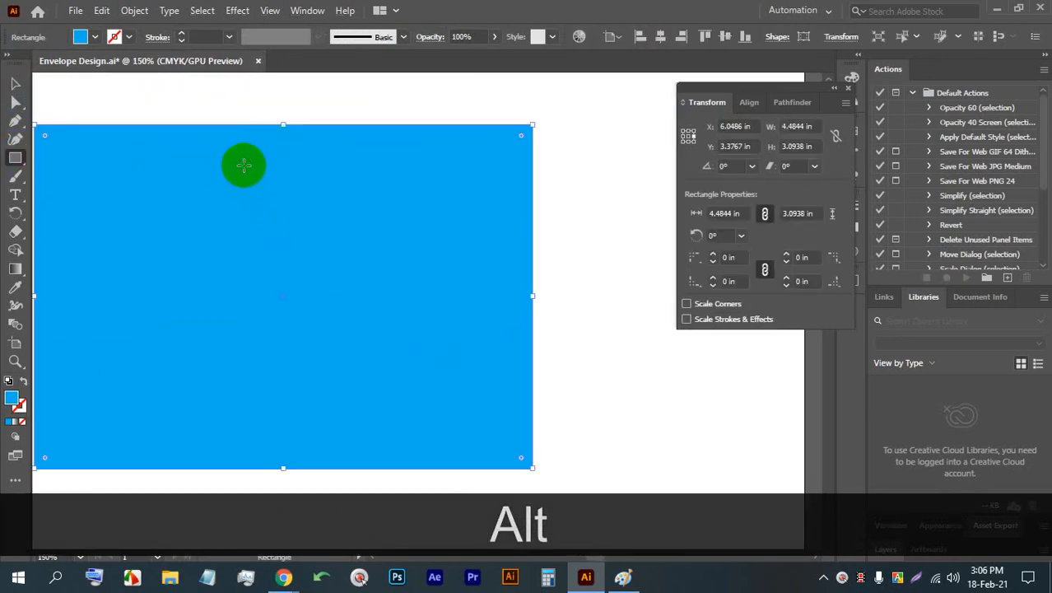
# - Round all four corners of the blue rectangle together to a radius of about 0.61 in
pyautogui.click(15, 102)
pyautogui.moveTo(45, 135); pyautogui.dragTo(77, 174)
pyautogui.click(287, 78)
pyautogui.click(84, 172)
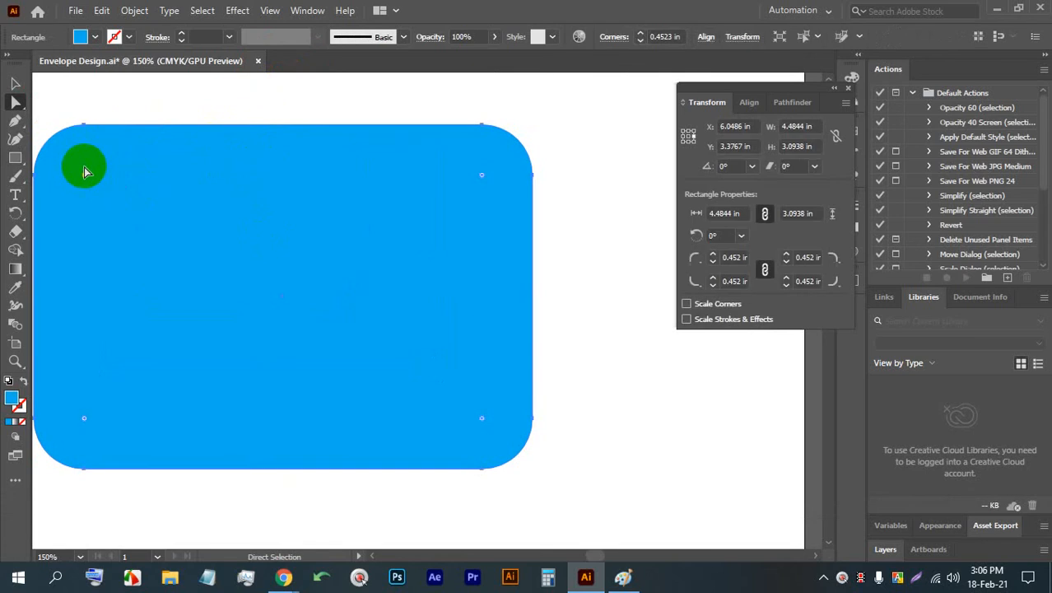
pyautogui.moveTo(83, 179)
pyautogui.mouseDown()
pyautogui.moveTo(207, 317)
pyautogui.moveTo(102, 189)
pyautogui.mouseUp()
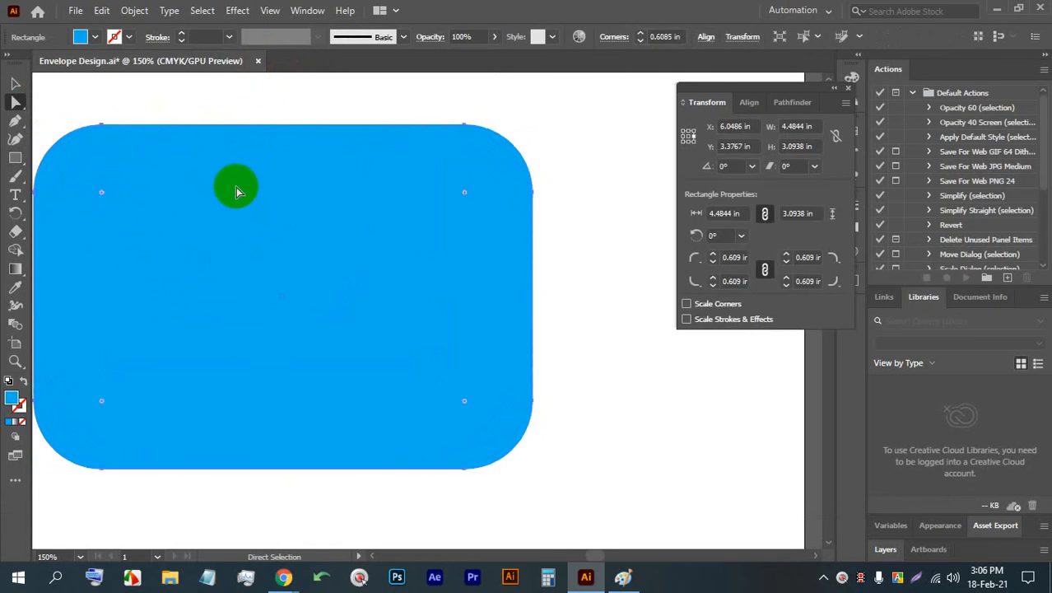
# - Examine the envelope's rounded upper flap corner and the slanted end of its left side flap
pyautogui.scroll(-6, 345, 196)
pyautogui.scroll(5, 387, 188)
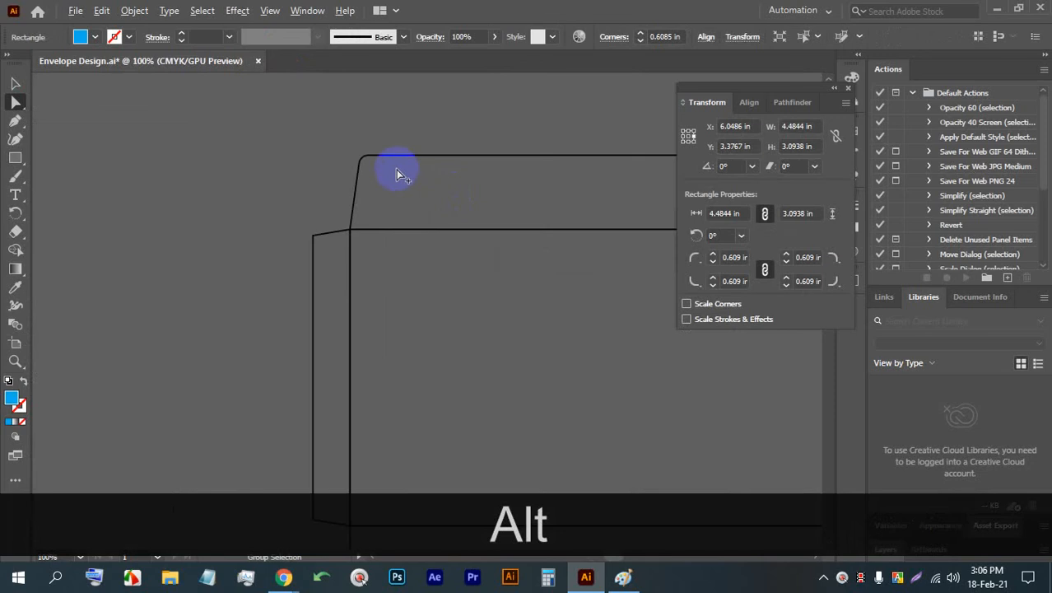
pyautogui.scroll(1, 383, 177)
pyautogui.scroll(1, 373, 181)
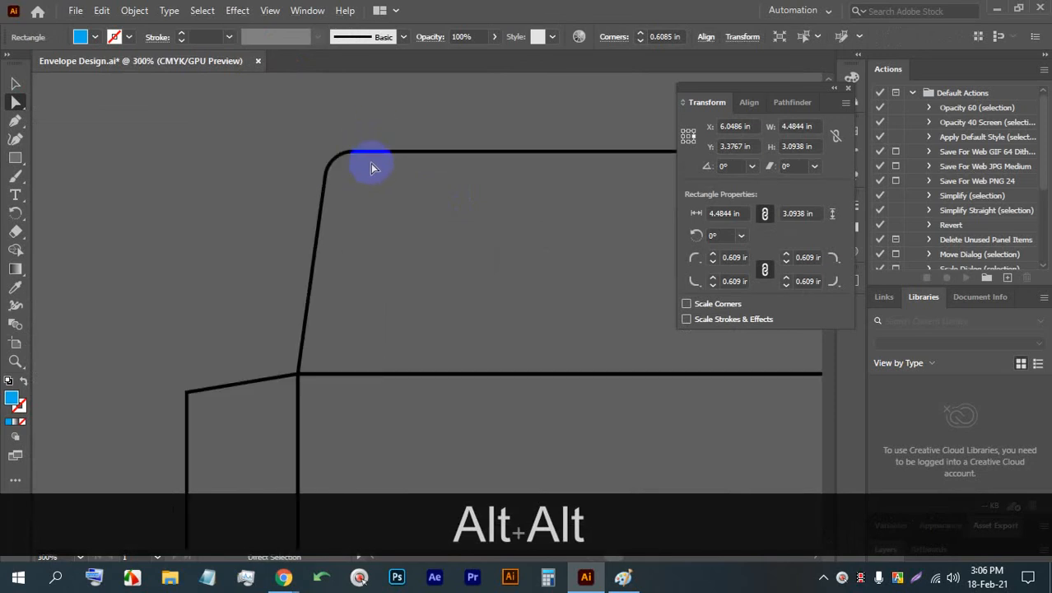
pyautogui.click(369, 159)
pyautogui.click(250, 387)
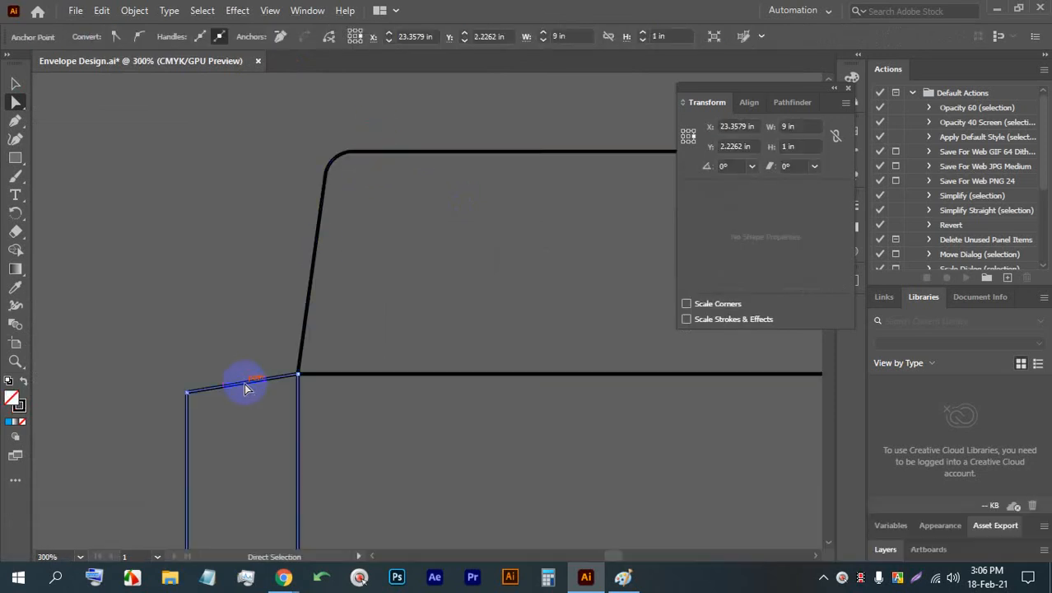
pyautogui.scroll(-5, 240, 321)
pyautogui.scroll(-2, 218, 218)
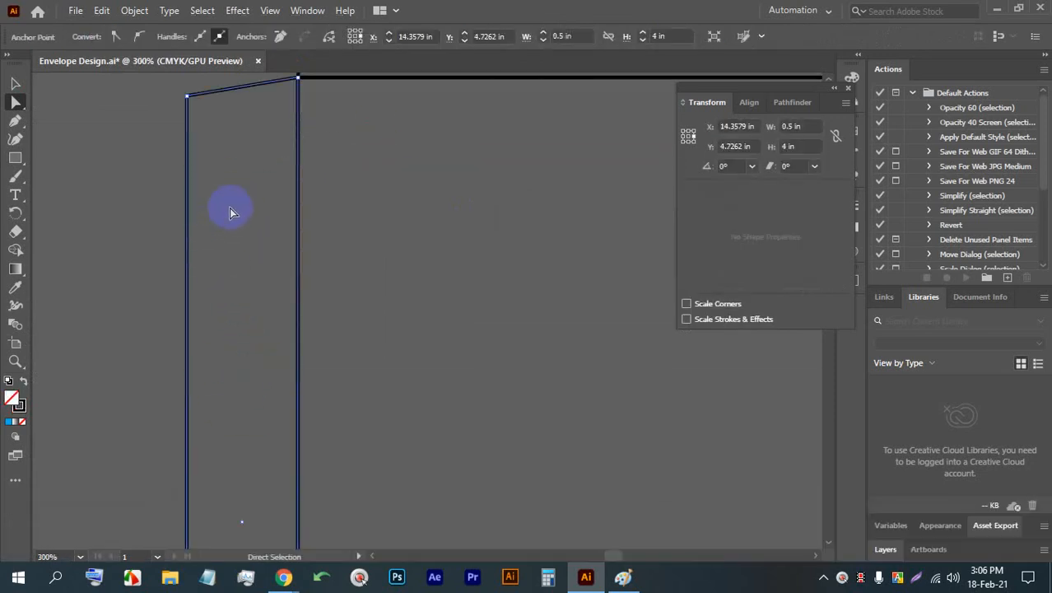
pyautogui.scroll(1, 222, 144)
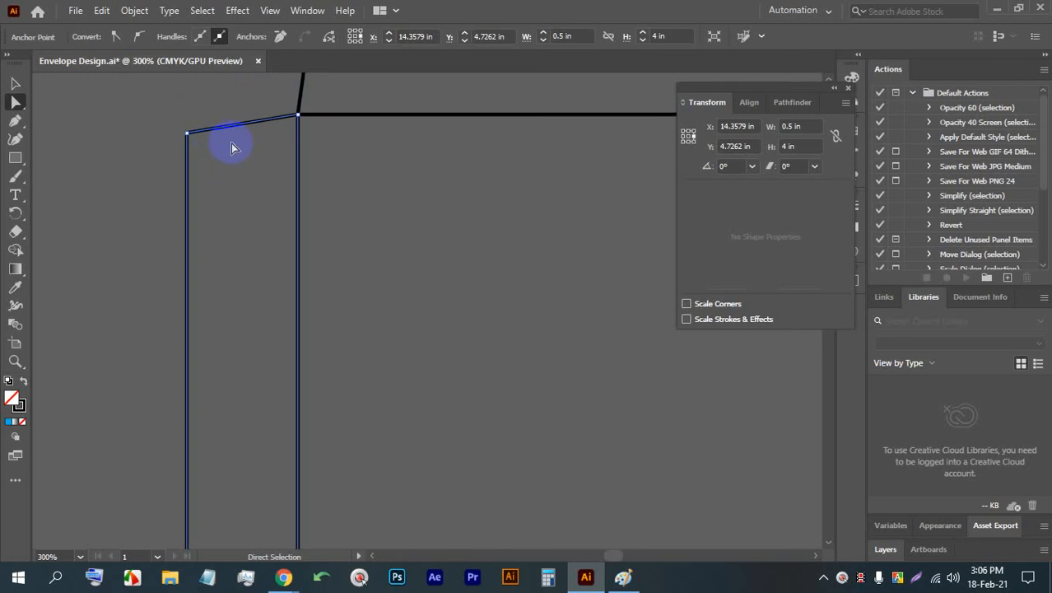
# - Draw a tall unfilled rectangle about 1.31 in wide and 4.5 in high between the artboard and the envelope
pyautogui.scroll(-5, 298, 193)
pyautogui.moveTo(298, 192); pyautogui.dragTo(515, 283)
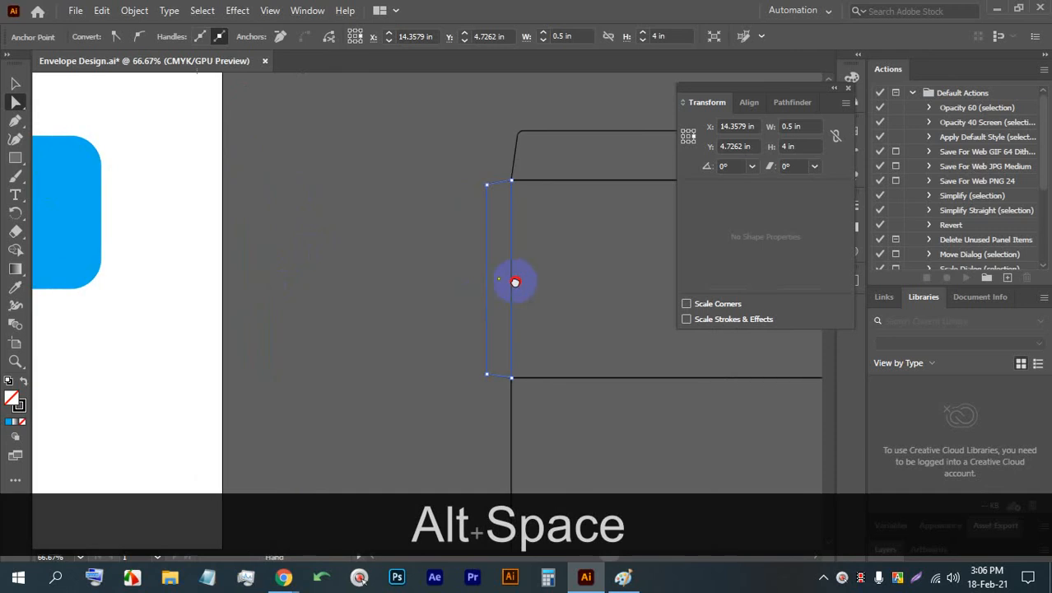
pyautogui.click(13, 157)
pyautogui.moveTo(304, 173); pyautogui.dragTo(369, 396)
pyautogui.scroll(1, 330, 353)
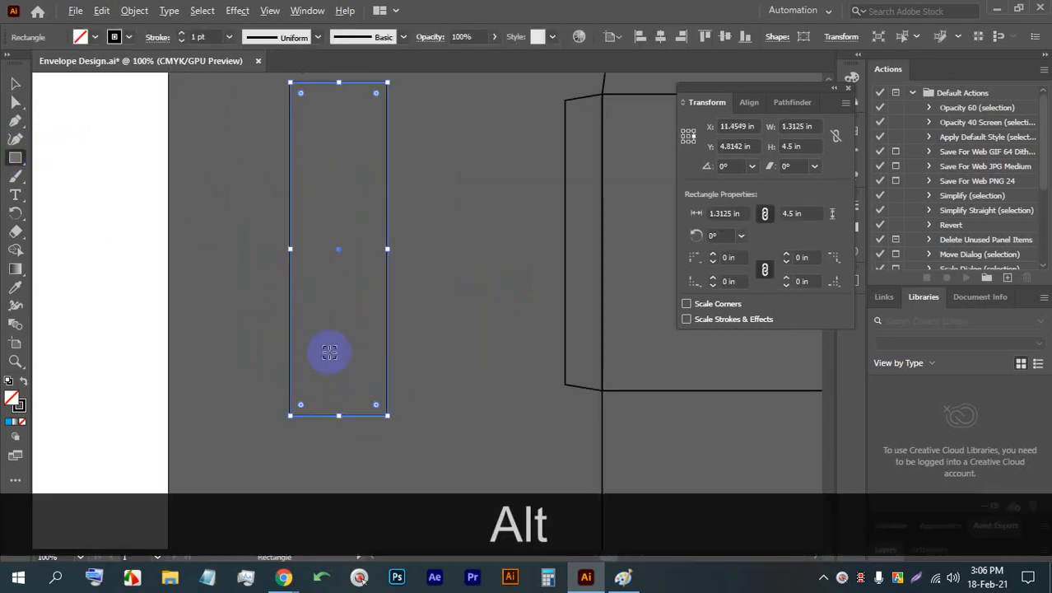
# - Nudge only the tall rectangle's upper-left anchor point downward to slant its top edge
pyautogui.click(15, 102)
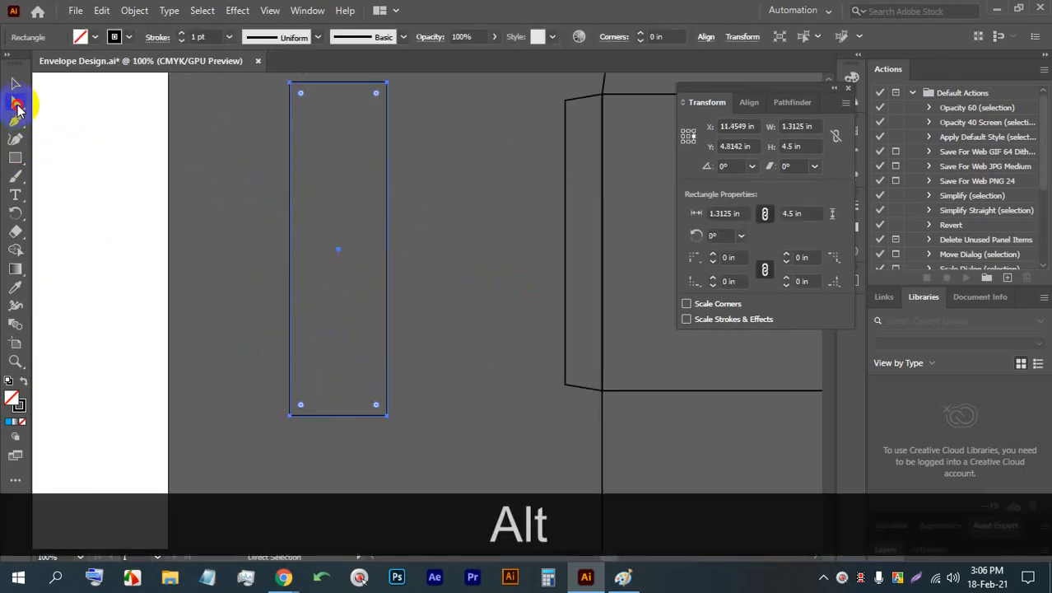
pyautogui.click(291, 83)
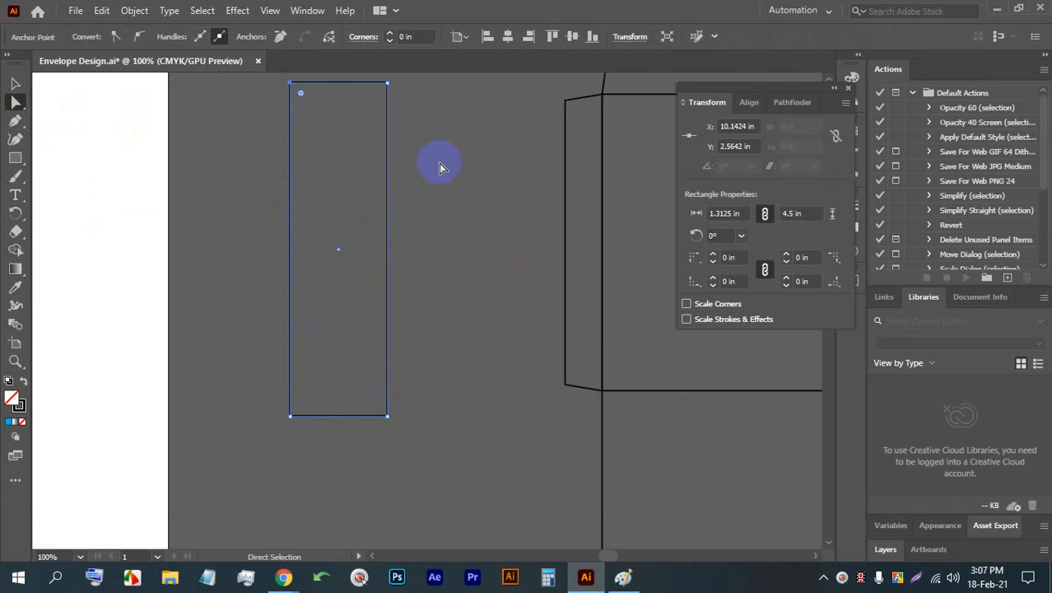
pyautogui.press('Down')
pyautogui.press('Down')
pyautogui.press('Down')
pyautogui.press('Down')
pyautogui.press('Down')
pyautogui.press('Down')
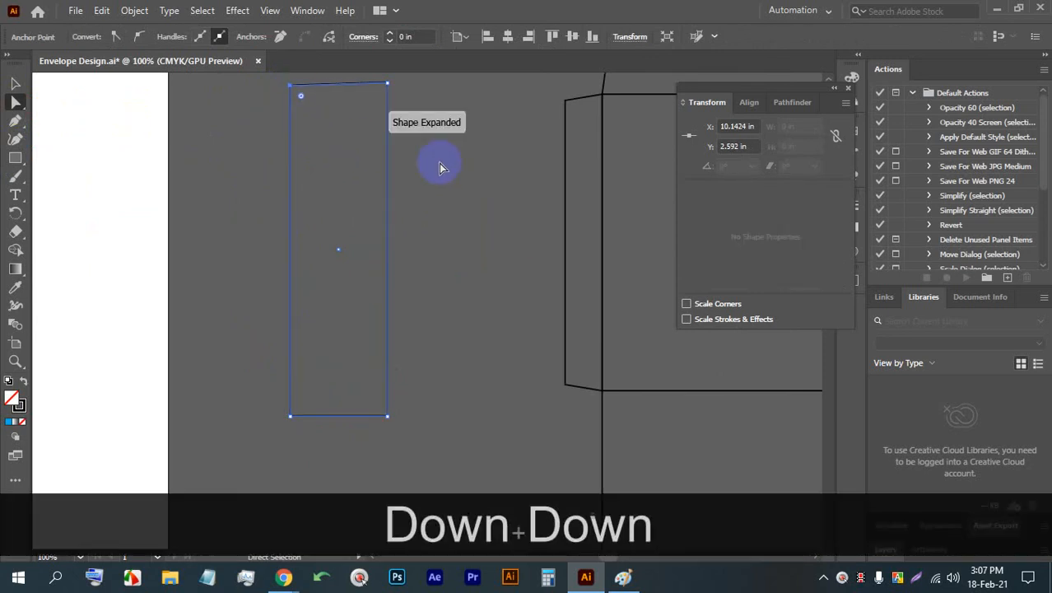
pyautogui.press('Down')
pyautogui.press('Down')
pyautogui.press('Down')
pyautogui.press('Down')
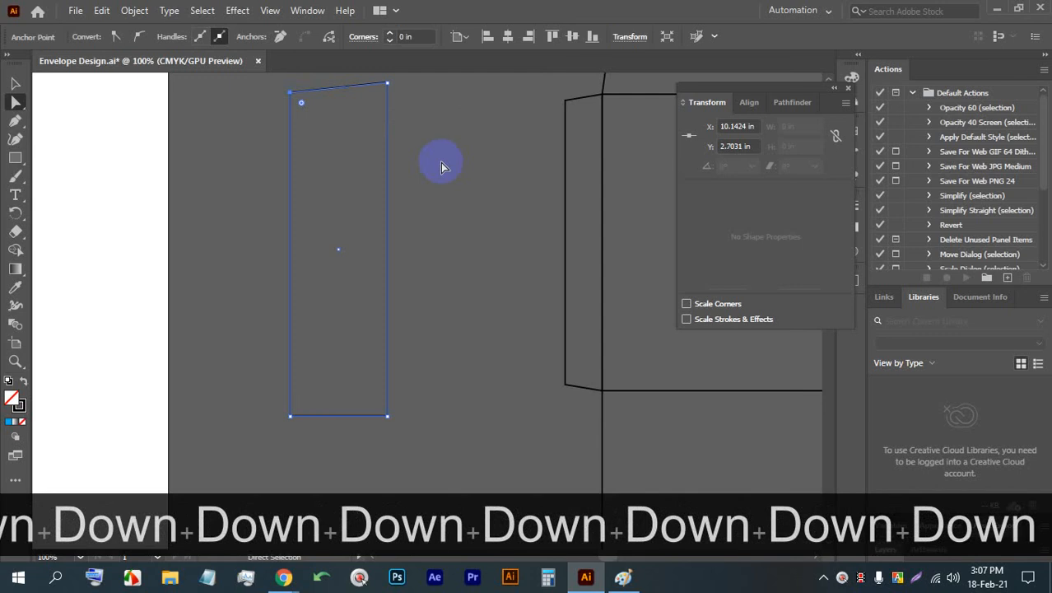
pyautogui.press('Down')
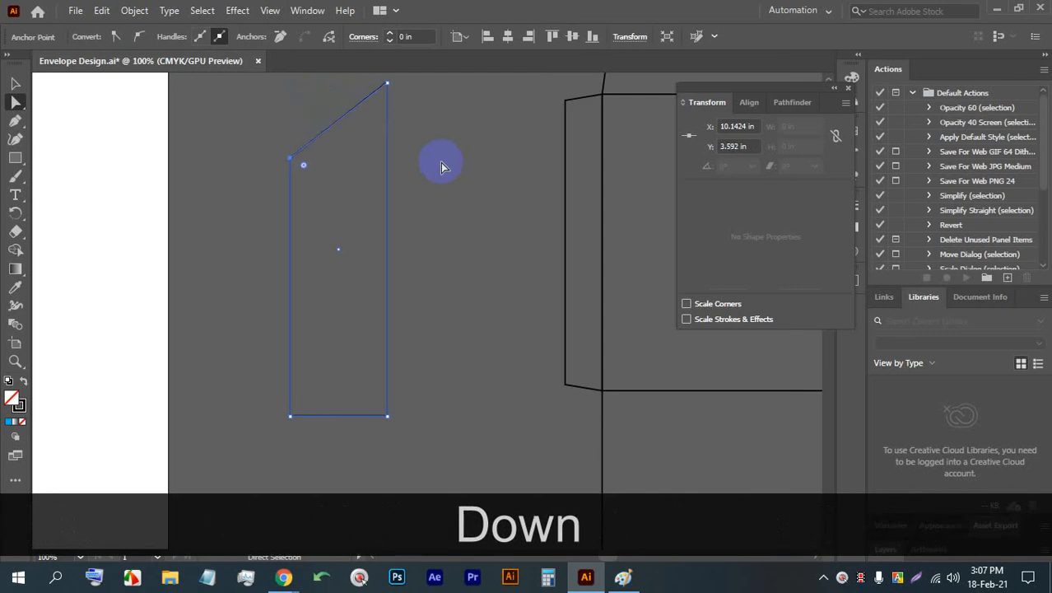
# - Readjust the height of the upper-left anchor point, move it freely inward near the right edge, and deselect the shape
pyautogui.press('Up')
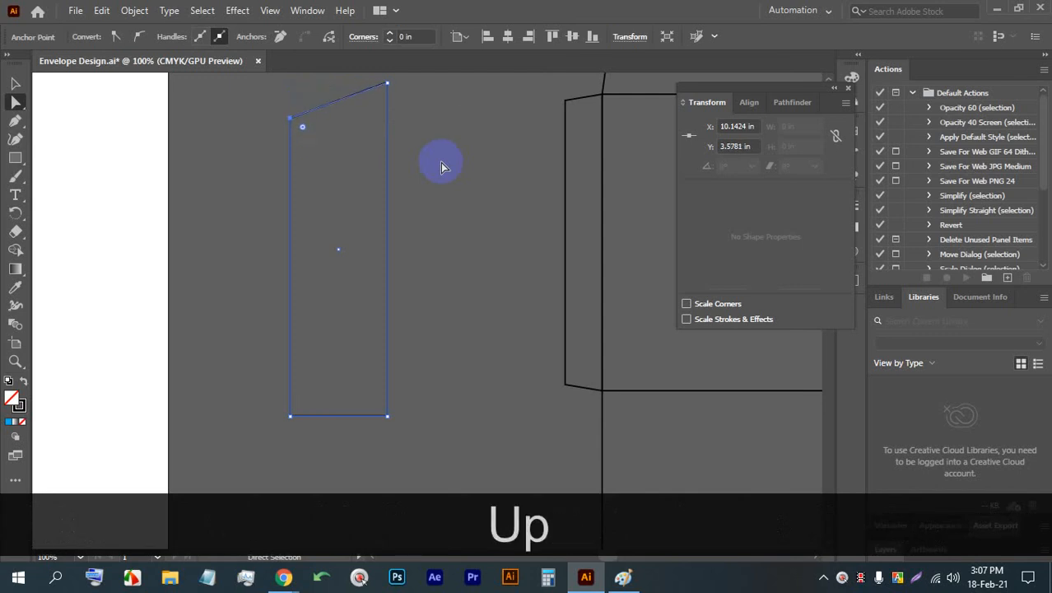
pyautogui.press('Down')
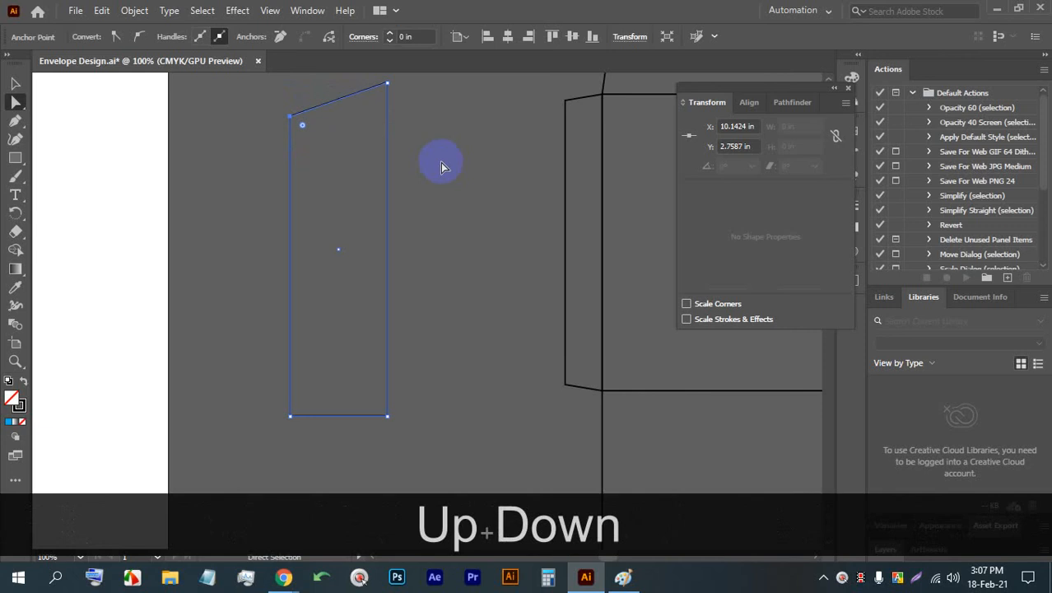
pyautogui.moveTo(293, 118); pyautogui.dragTo(363, 145)
pyautogui.click(439, 157)
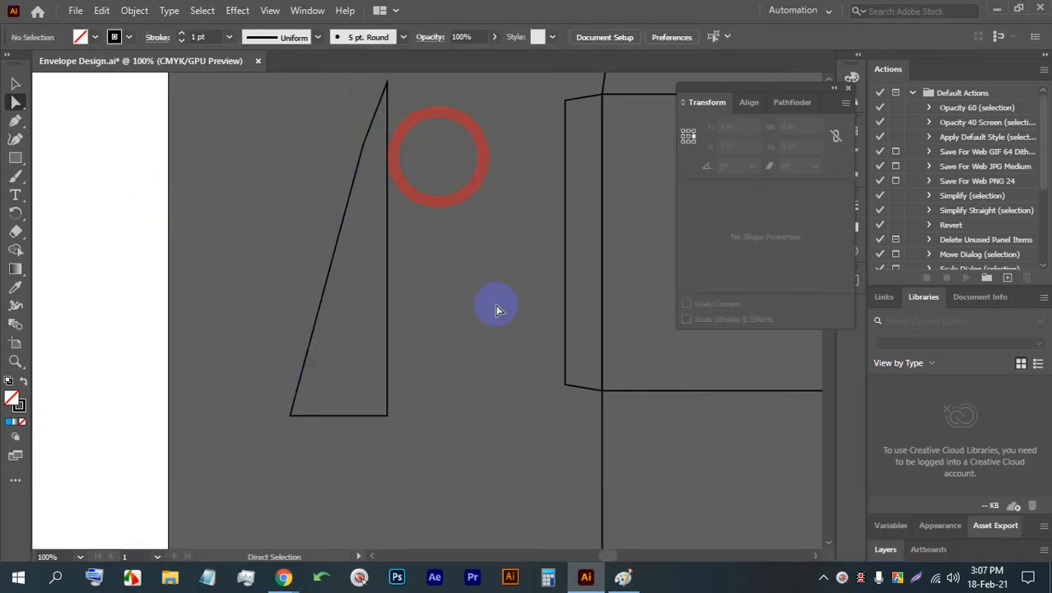
# - Delete the tall practice shape together with its leftover segments and stray anchor point beside the envelope
pyautogui.moveTo(497, 307); pyautogui.dragTo(305, 125)
pyautogui.press('BackSpace')
pyautogui.scroll(-3, 360, 262)
pyautogui.click(381, 346)
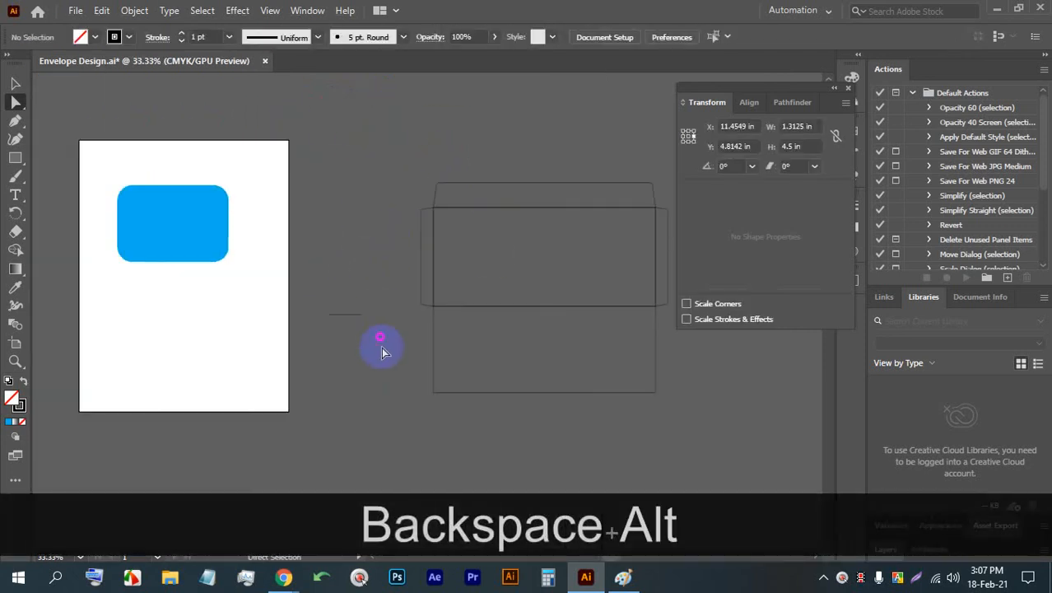
pyautogui.moveTo(381, 346); pyautogui.dragTo(332, 171)
pyautogui.press('BackSpace')
pyautogui.press('space')
pyautogui.moveTo(525, 213); pyautogui.dragTo(485, 199)
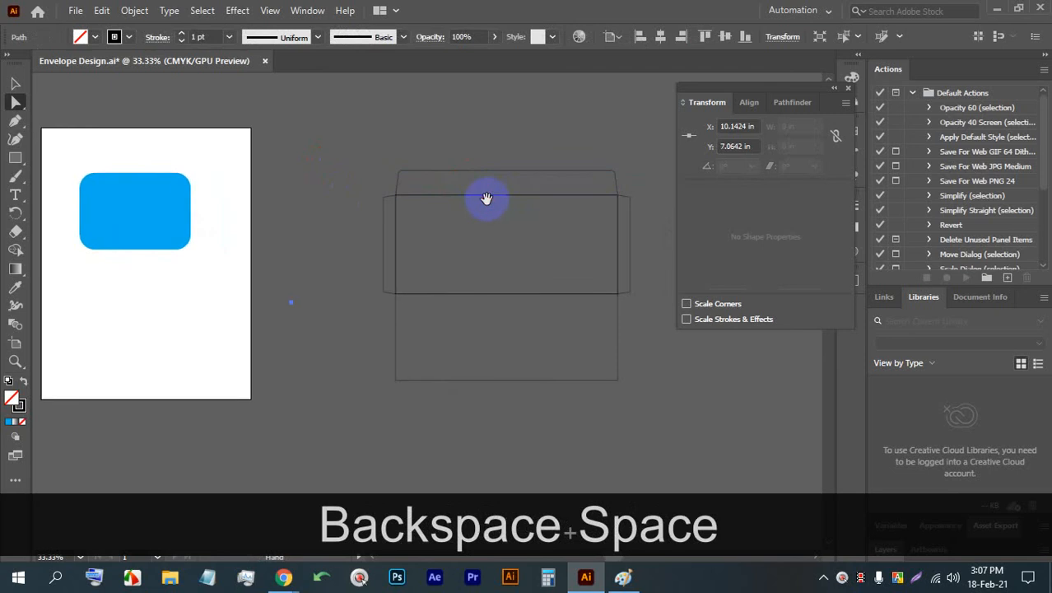
pyautogui.moveTo(309, 330); pyautogui.dragTo(265, 273)
pyautogui.press('BackSpace')
# - Nudge the left side flap's upper-left anchor point down, return it to Y 2.8095 in, and deselect the flap
pyautogui.scroll(4, 396, 297)
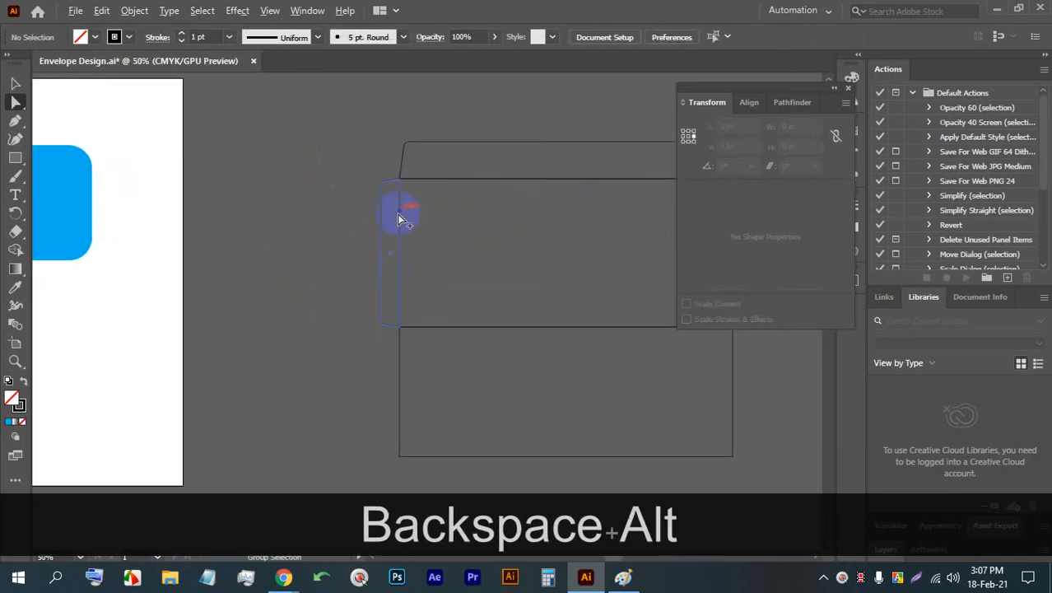
pyautogui.click(335, 141)
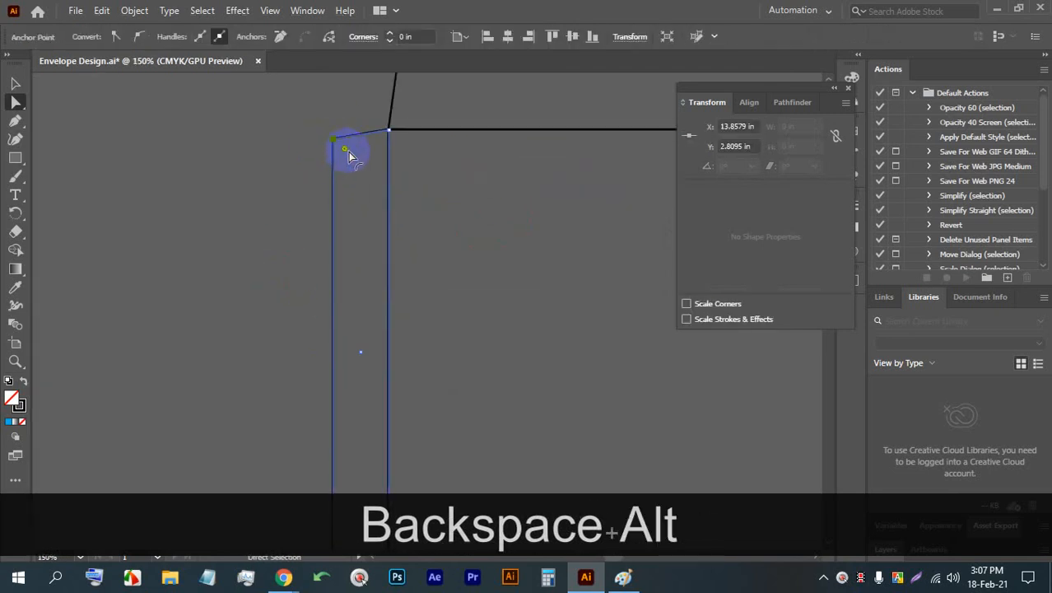
pyautogui.press('Down')
pyautogui.press('Down')
pyautogui.press('Down')
pyautogui.press('Down')
pyautogui.press('Down')
pyautogui.press('Down')
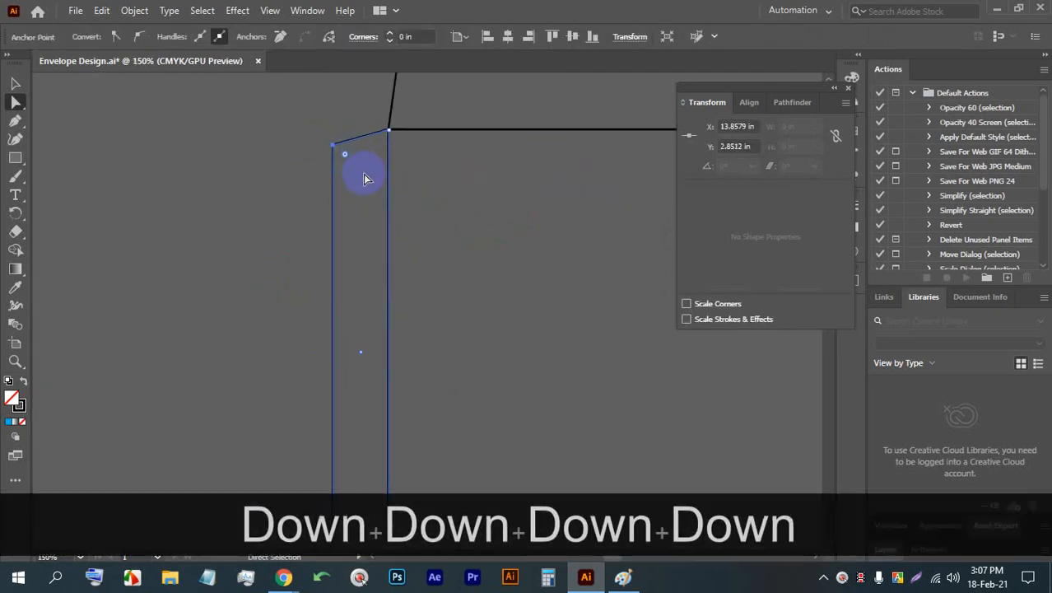
pyautogui.press('Down')
pyautogui.press('Up')
pyautogui.press('Up')
pyautogui.press('Up')
pyautogui.press('Up')
pyautogui.press('Up')
pyautogui.press('Up')
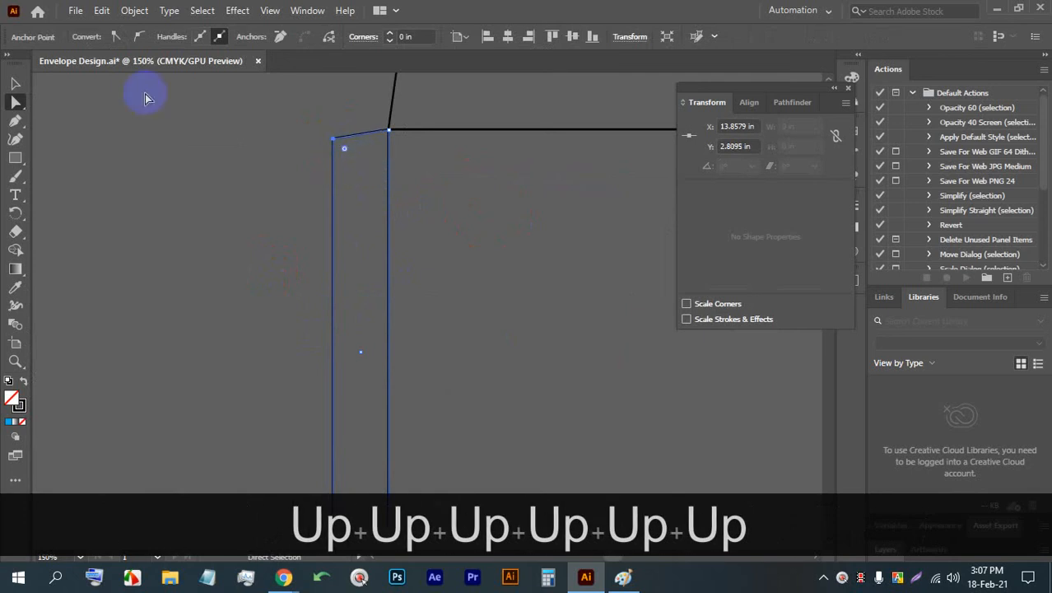
pyautogui.click(16, 83)
pyautogui.click(116, 121)
# - Select all pieces of the envelope template, save the document, and clear the selection
pyautogui.scroll(-2, 230, 151)
pyautogui.moveTo(426, 193); pyautogui.dragTo(255, 127)
pyautogui.hotkey('ctrl', 's')
pyautogui.scroll(-2, 411, 181)
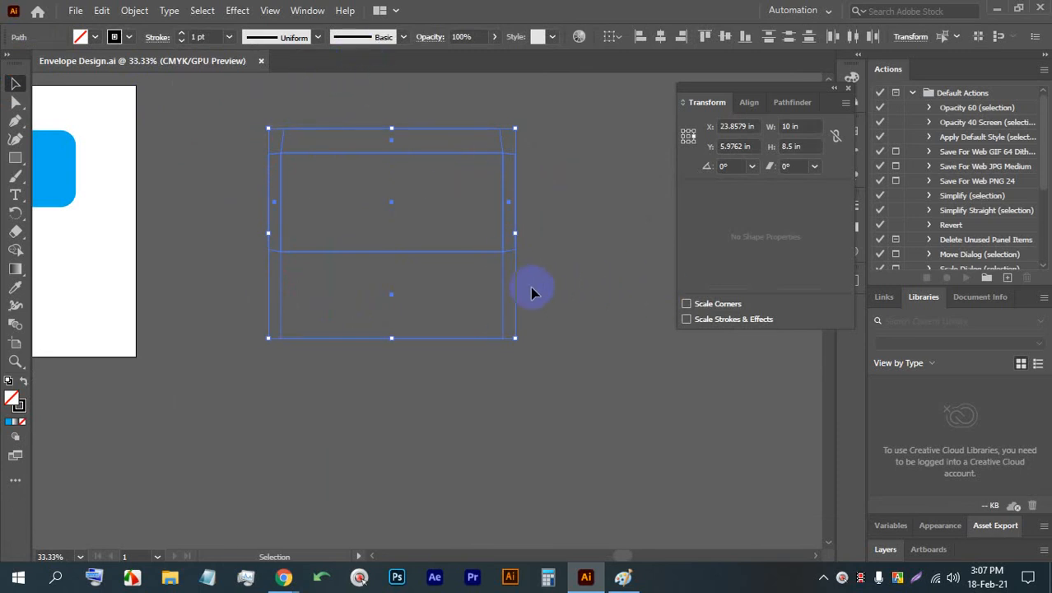
pyautogui.hotkey('ctrl', 's')
pyautogui.scroll(1, 501, 247)
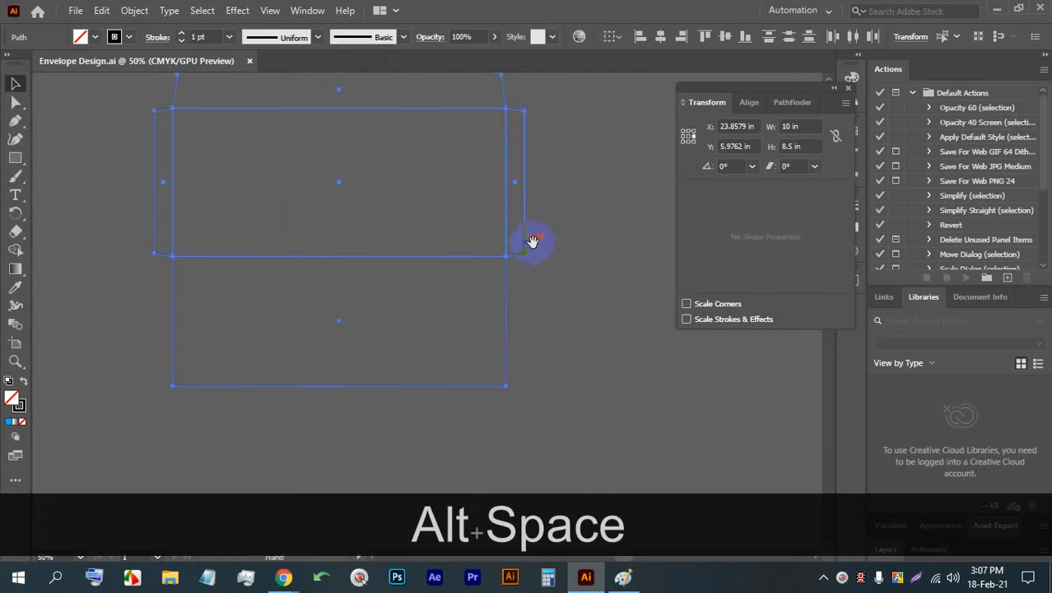
pyautogui.moveTo(533, 241); pyautogui.dragTo(548, 301)
pyautogui.click(593, 433)
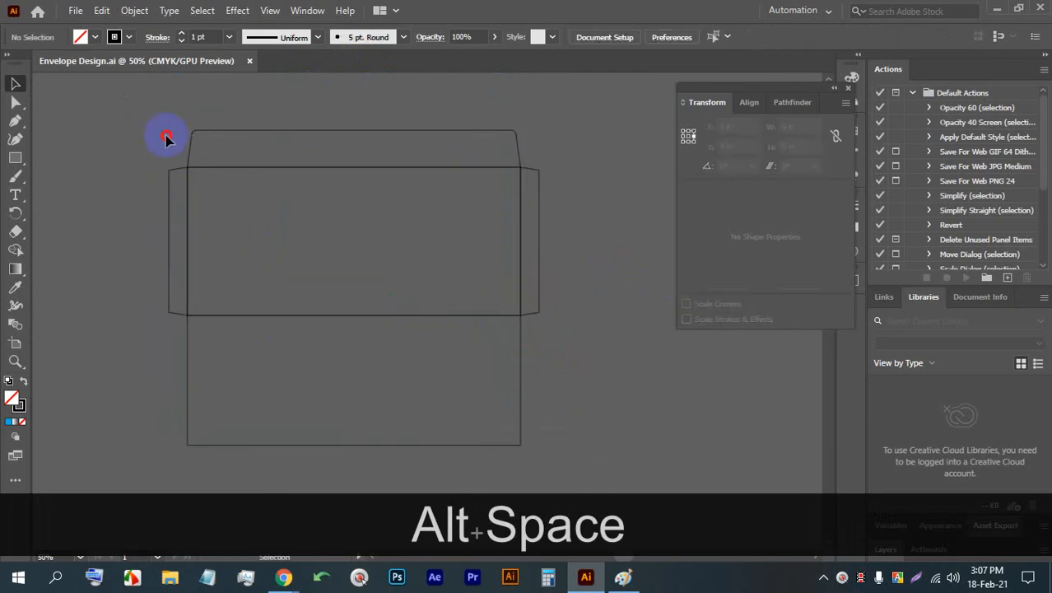
# - Select every piece of the envelope template and copy the selection
pyautogui.moveTo(166, 138); pyautogui.dragTo(185, 143)
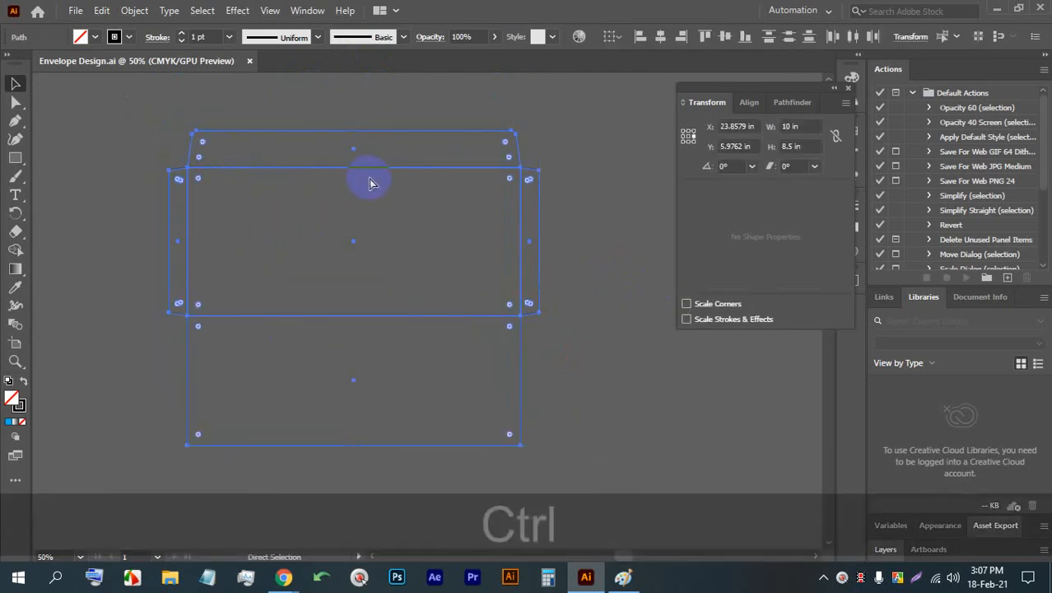
pyautogui.hotkey('ctrl', 'c')
pyautogui.hotkey('ctrl', 'c')
pyautogui.hotkey('ctrl', 'c')
pyautogui.hotkey('ctrl', 'c')
pyautogui.hotkey('ctrl', 'c')
pyautogui.hotkey('ctrl', 'c')
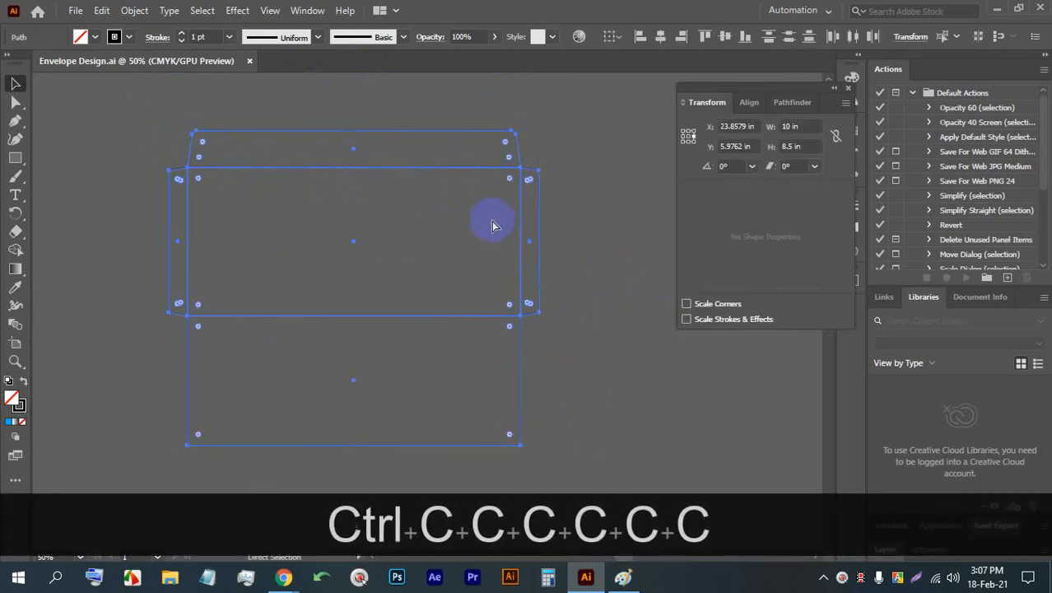
# - Float and enlarge the Layers panel in place of the Transform panel, and add a new layer above Layer 1
pyautogui.click(306, 11)
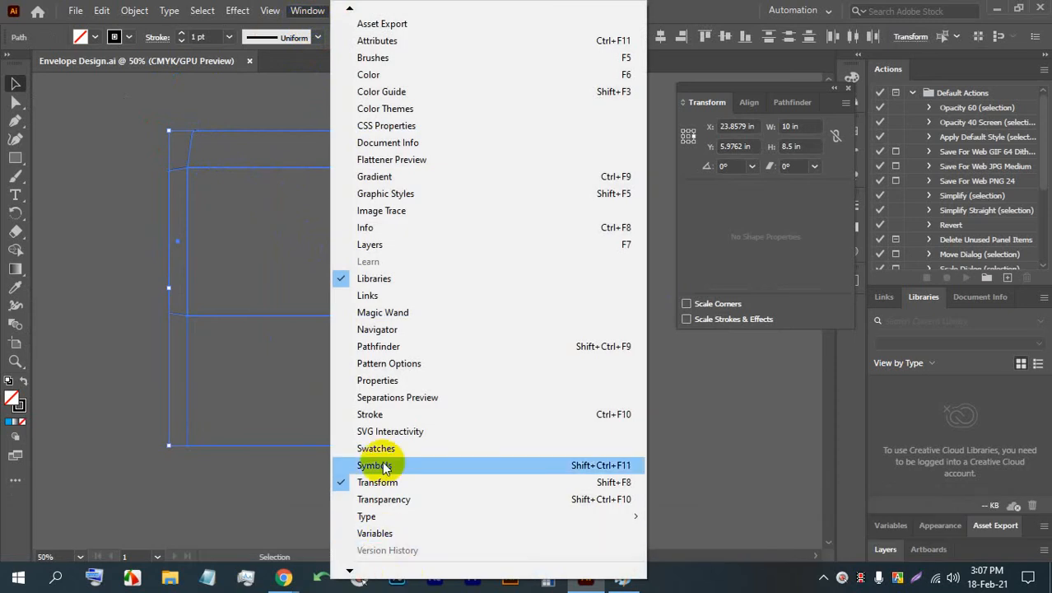
pyautogui.click(388, 244)
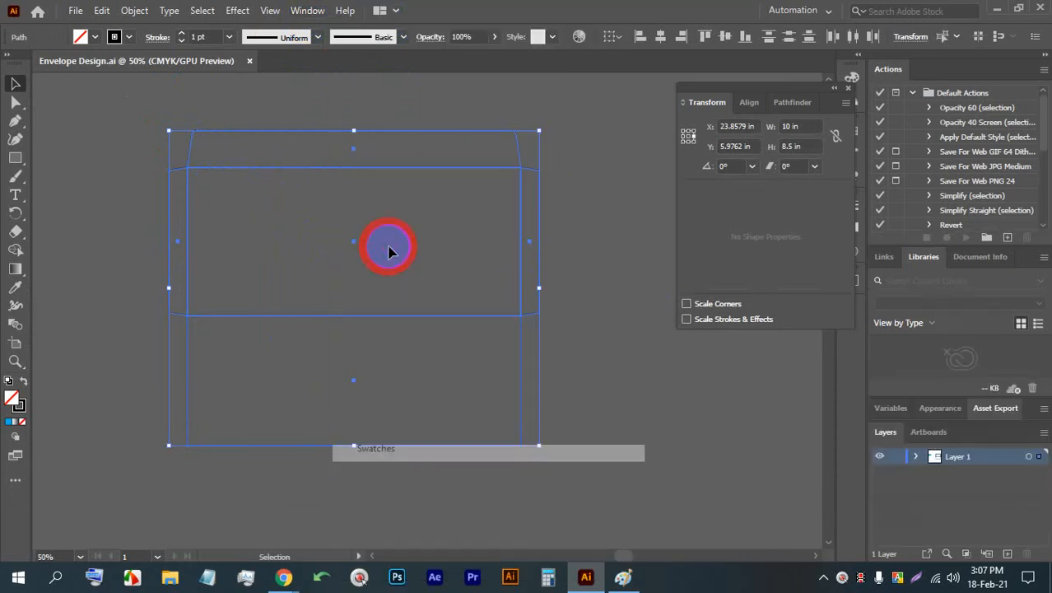
pyautogui.click(847, 89)
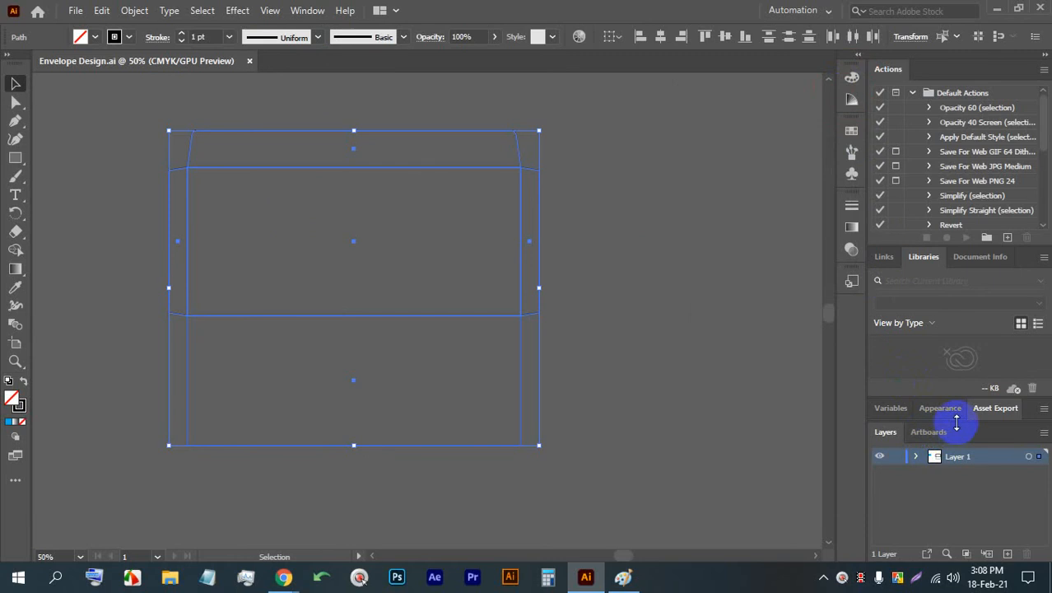
pyautogui.moveTo(968, 435); pyautogui.dragTo(737, 124)
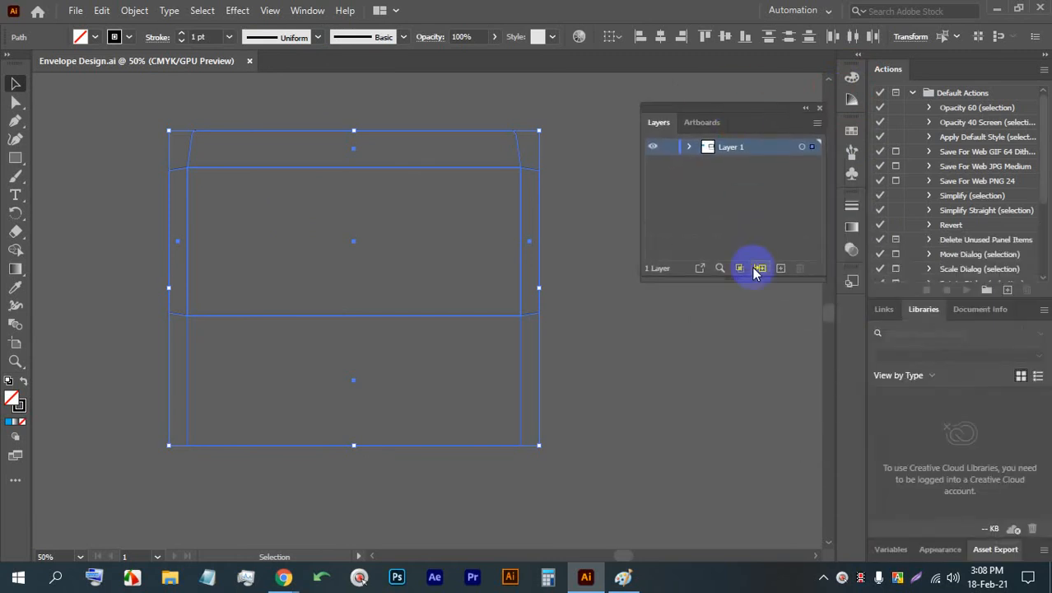
pyautogui.moveTo(752, 279); pyautogui.dragTo(776, 424)
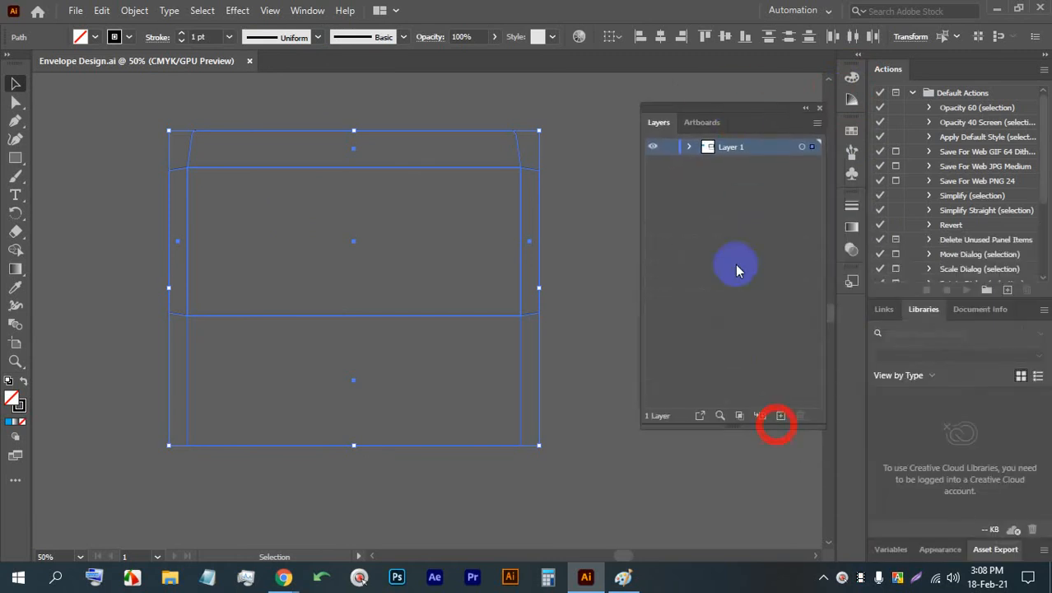
pyautogui.click(690, 147)
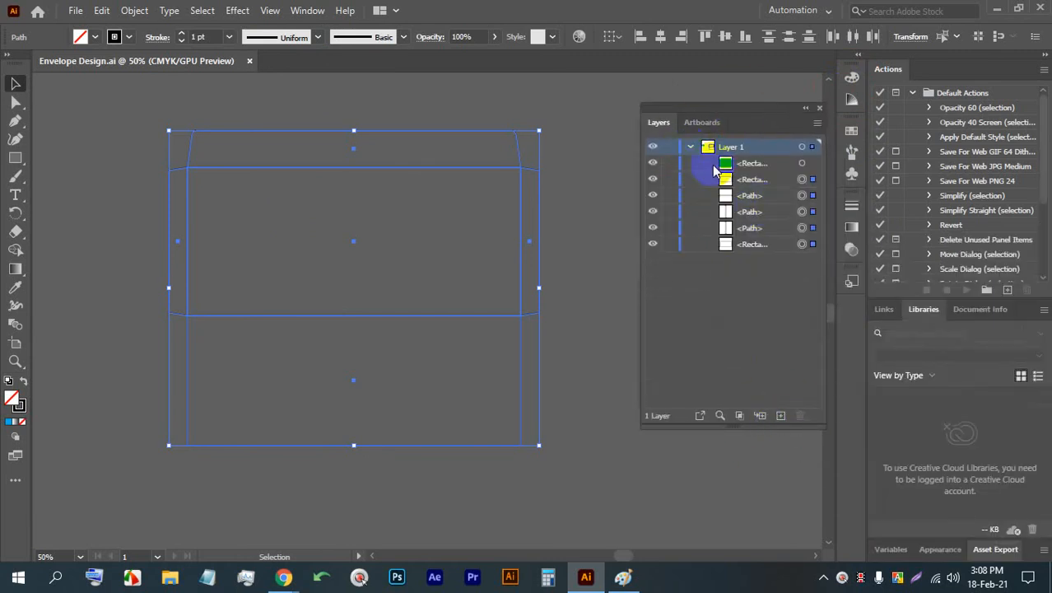
pyautogui.click(690, 147)
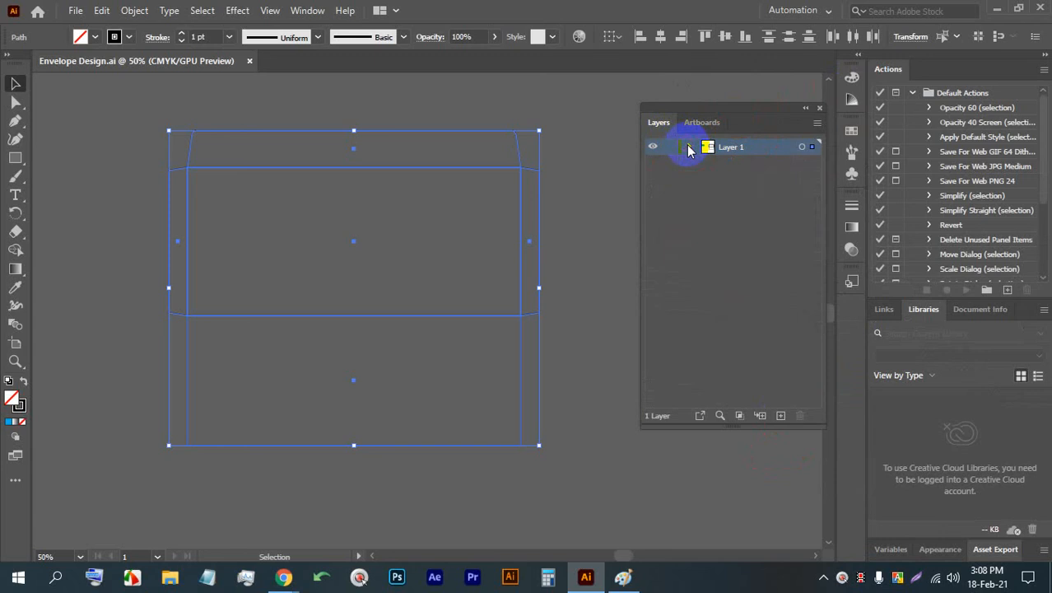
pyautogui.click(781, 416)
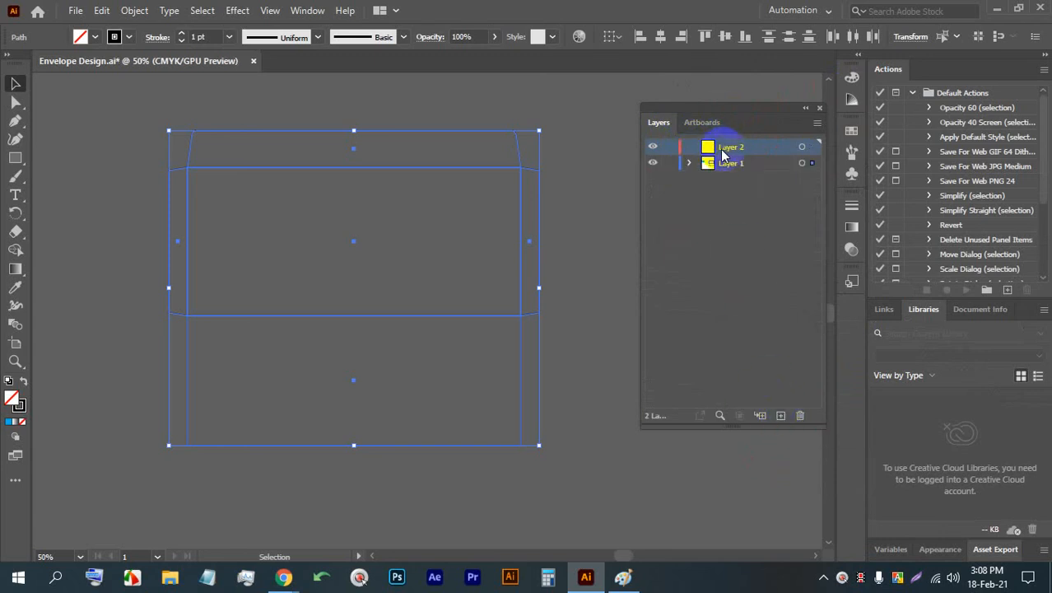
pyautogui.press('ctrl')
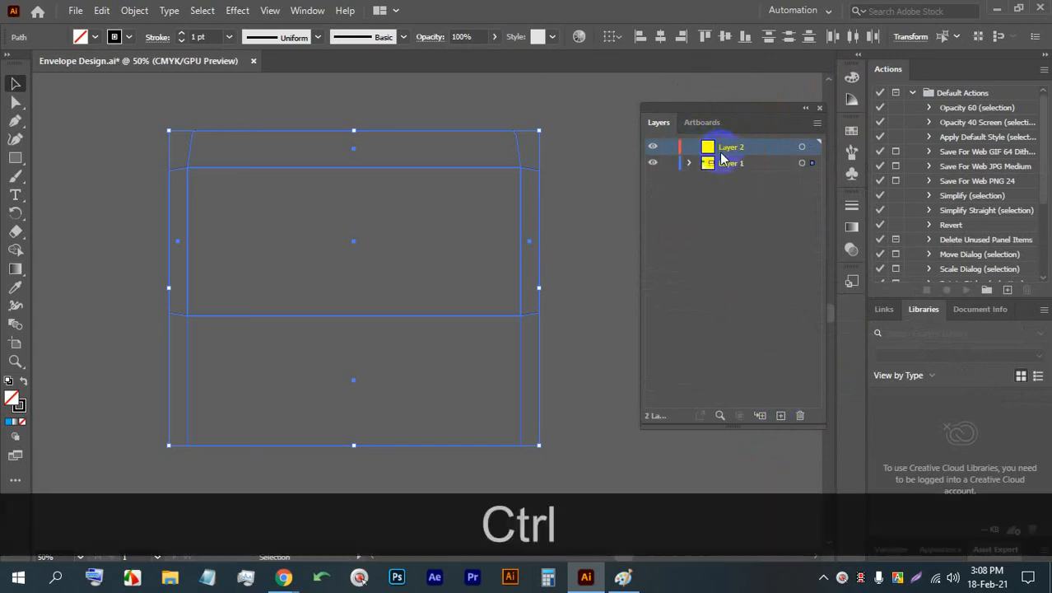
pyautogui.hotkey('ctrl', 'f')
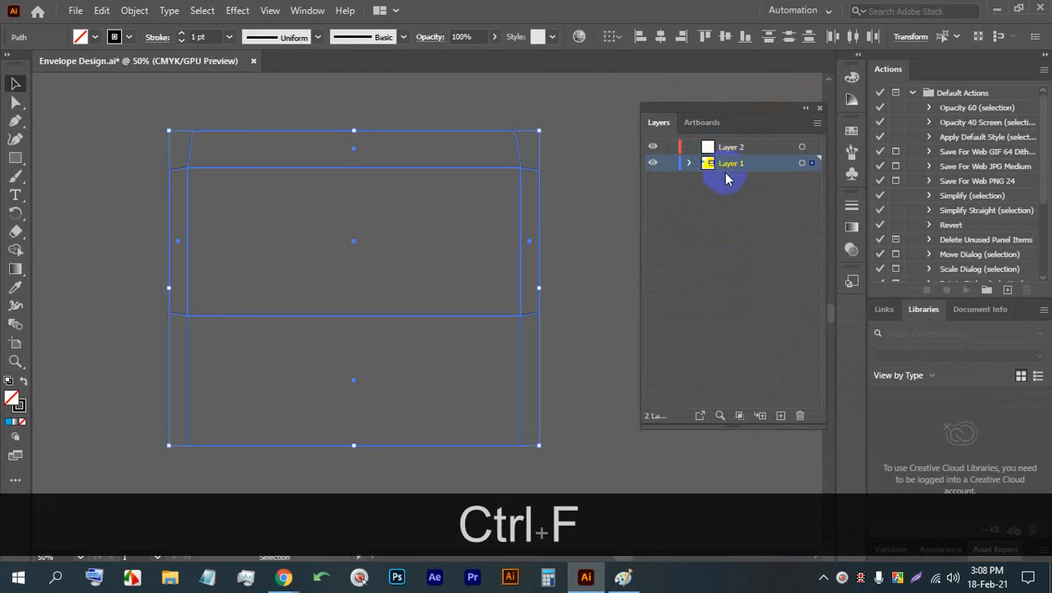
pyautogui.hotkey('ctrl', 'z')
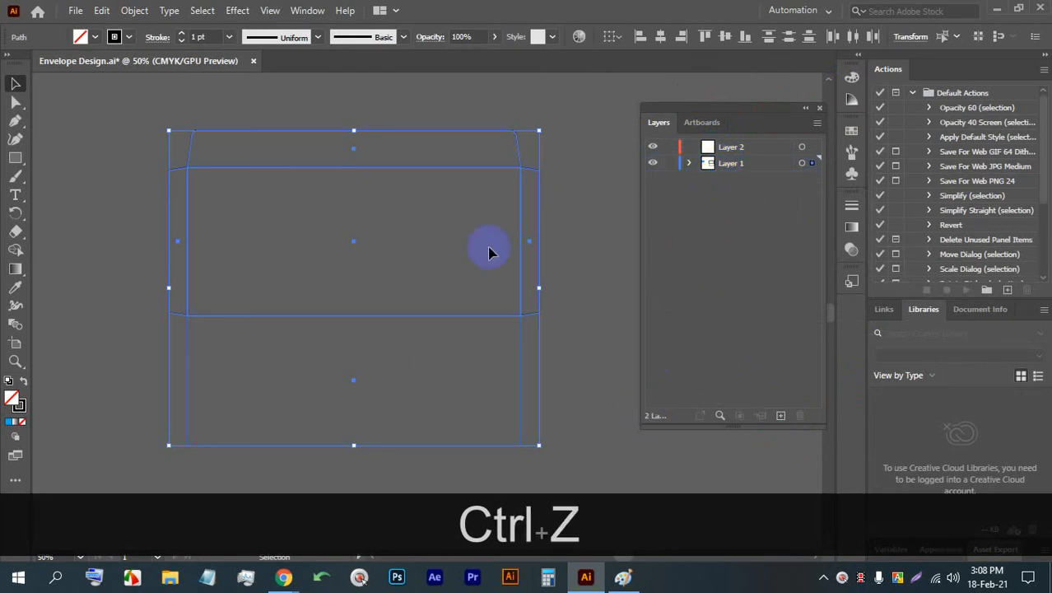
# - Reselect every piece of the envelope template, copy the pieces again, and clear the selection
pyautogui.click(573, 260)
pyautogui.click(224, 133)
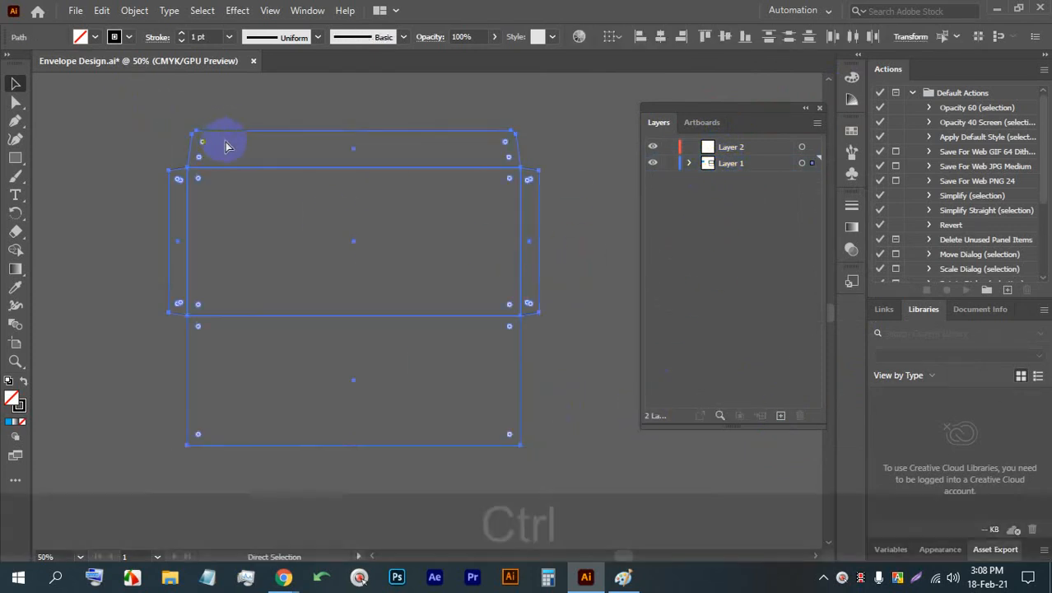
pyautogui.hotkey('ctrl', 'c')
pyautogui.hotkey('ctrl', 'c')
pyautogui.hotkey('ctrl', 'c')
pyautogui.hotkey('ctrl', 'c')
pyautogui.hotkey('ctrl', 'c')
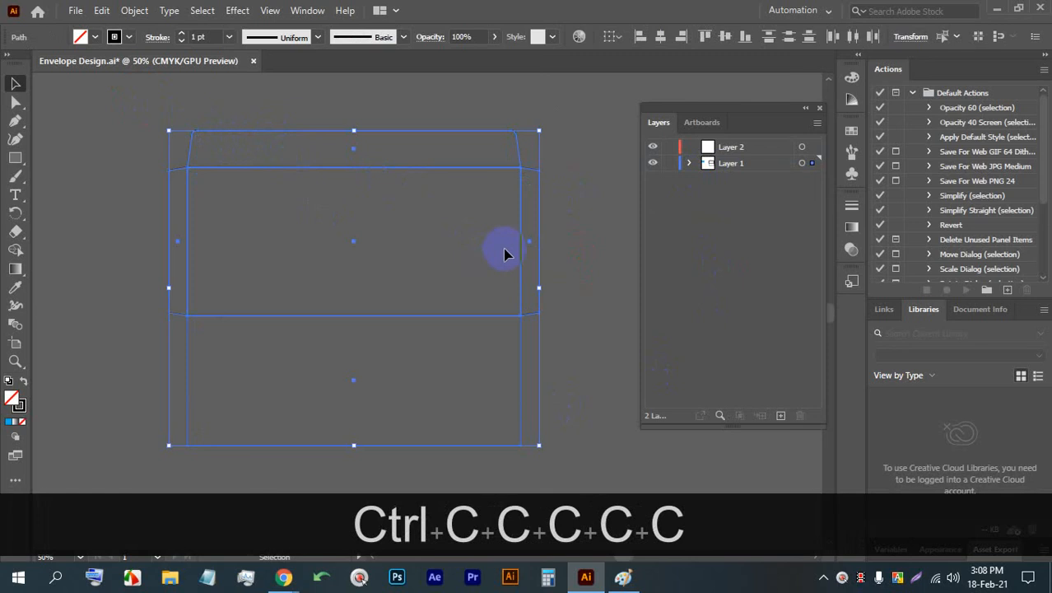
pyautogui.click(586, 273)
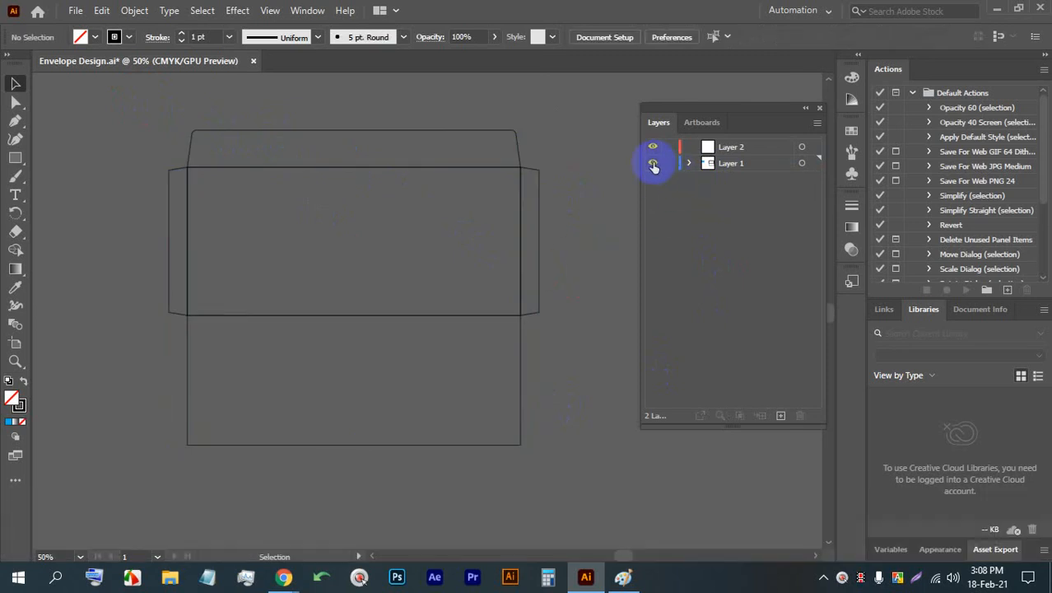
# - Hide Layer 1 and paste the copied envelope pieces in place on Layer 2
pyautogui.click(653, 164)
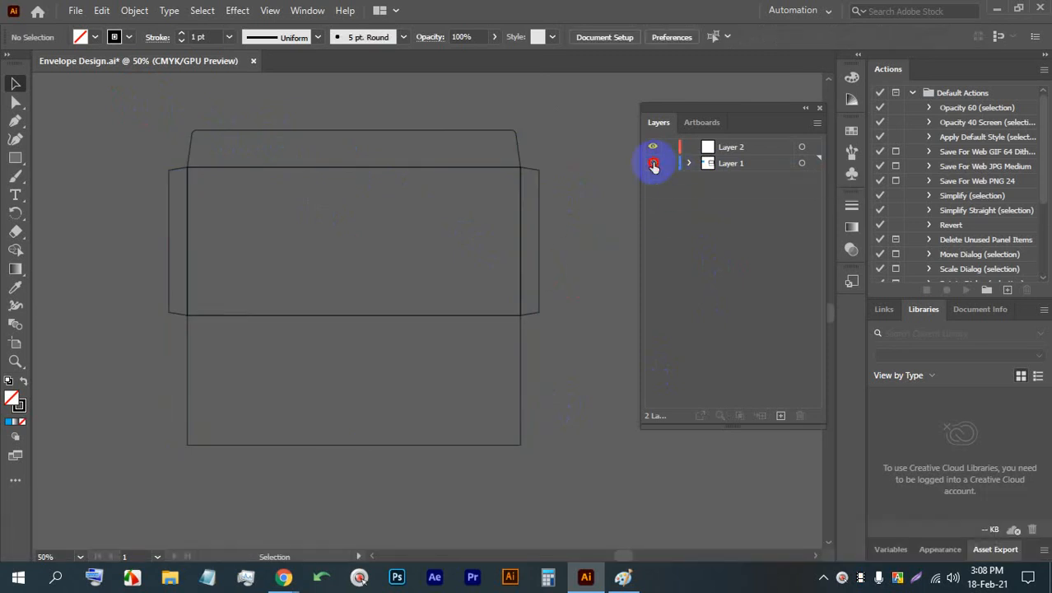
pyautogui.click(727, 150)
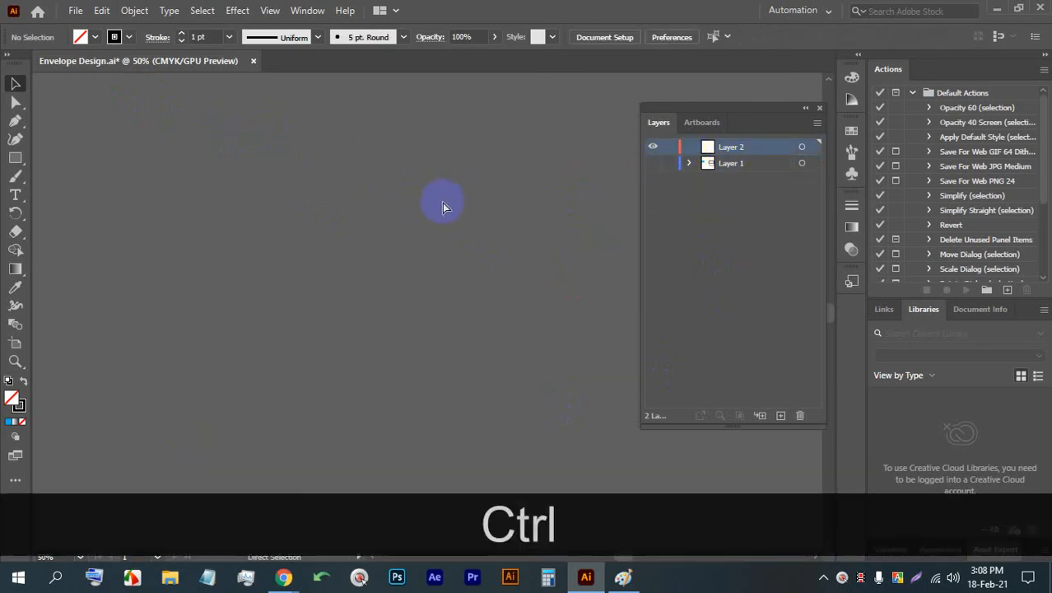
pyautogui.hotkey('ctrl', 'f')
pyautogui.click(553, 208)
pyautogui.scroll(2, 275, 187)
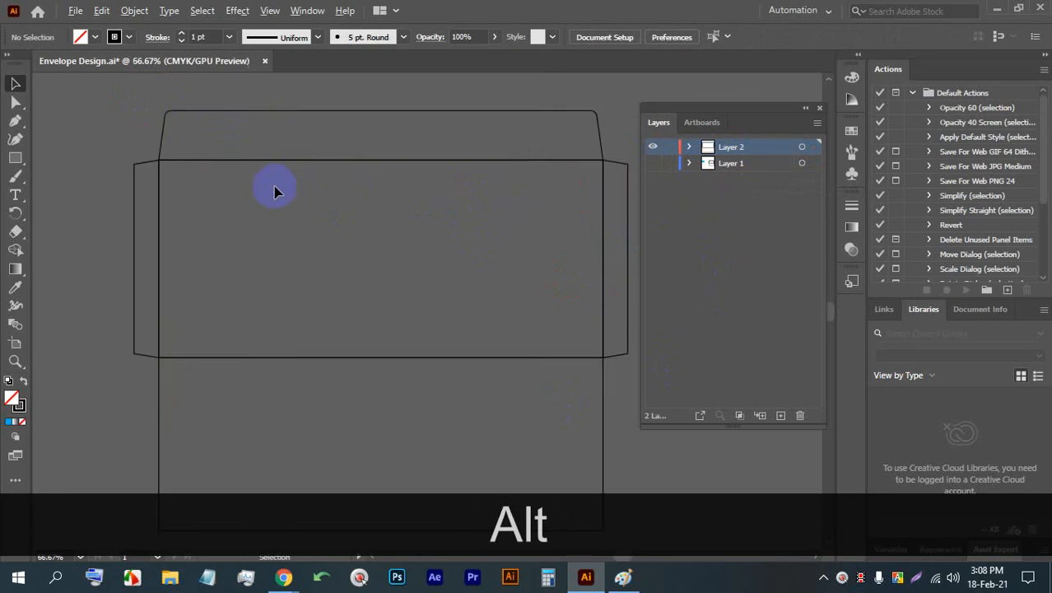
pyautogui.click(652, 163)
pyautogui.scroll(-2, 241, 161)
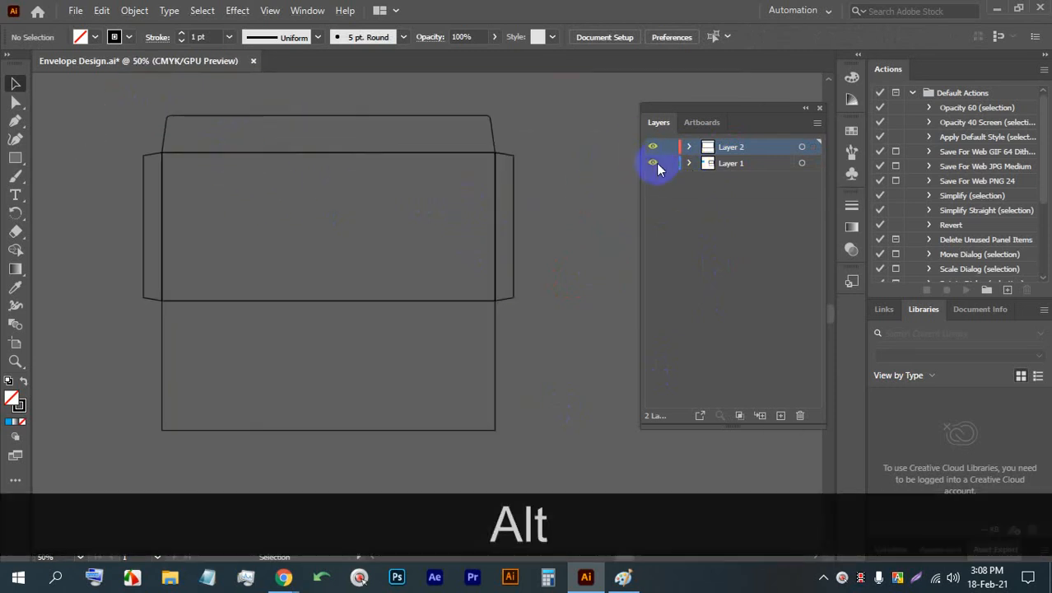
pyautogui.click(652, 163)
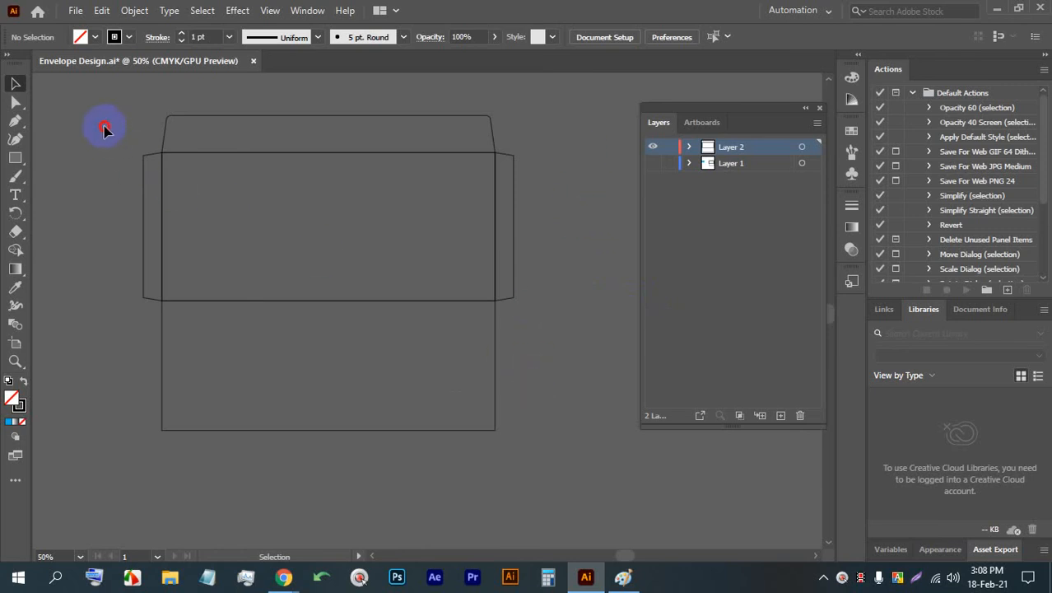
# - Select all envelope pieces on Layer 2 and merge the body, flaps and back panel into one outline with the Shape Builder tool
pyautogui.moveTo(105, 126); pyautogui.dragTo(105, 126)
pyautogui.scroll(1, 136, 134)
pyautogui.scroll(-1, 137, 132)
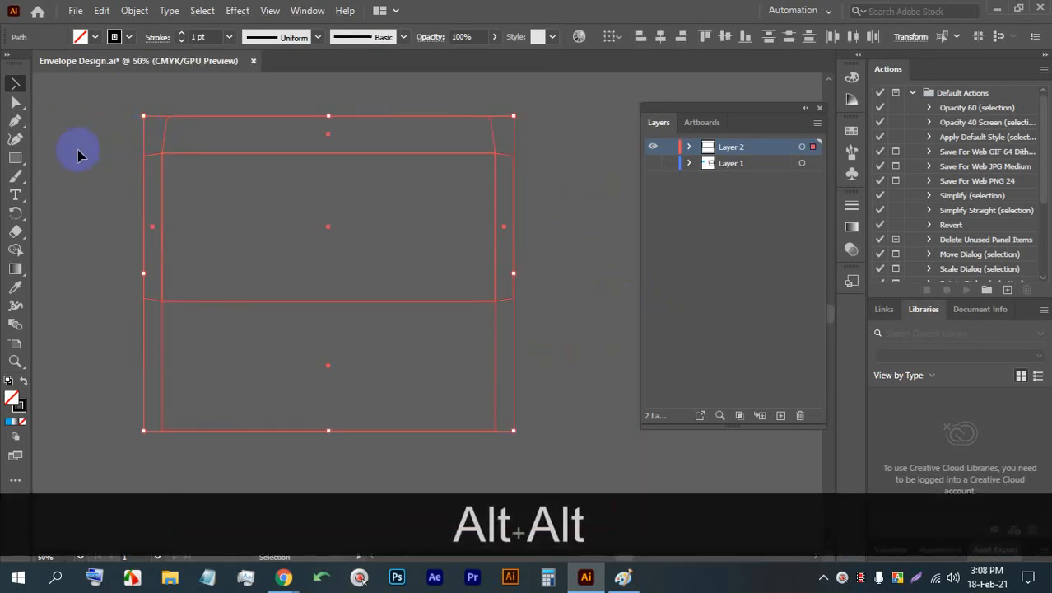
pyautogui.click(15, 249)
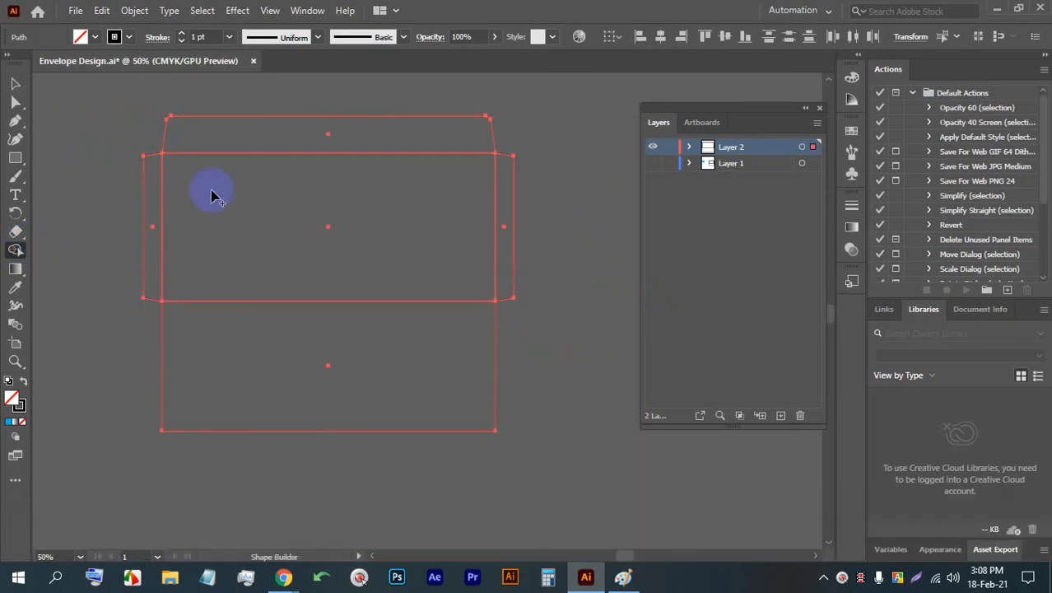
pyautogui.moveTo(285, 145); pyautogui.dragTo(307, 304)
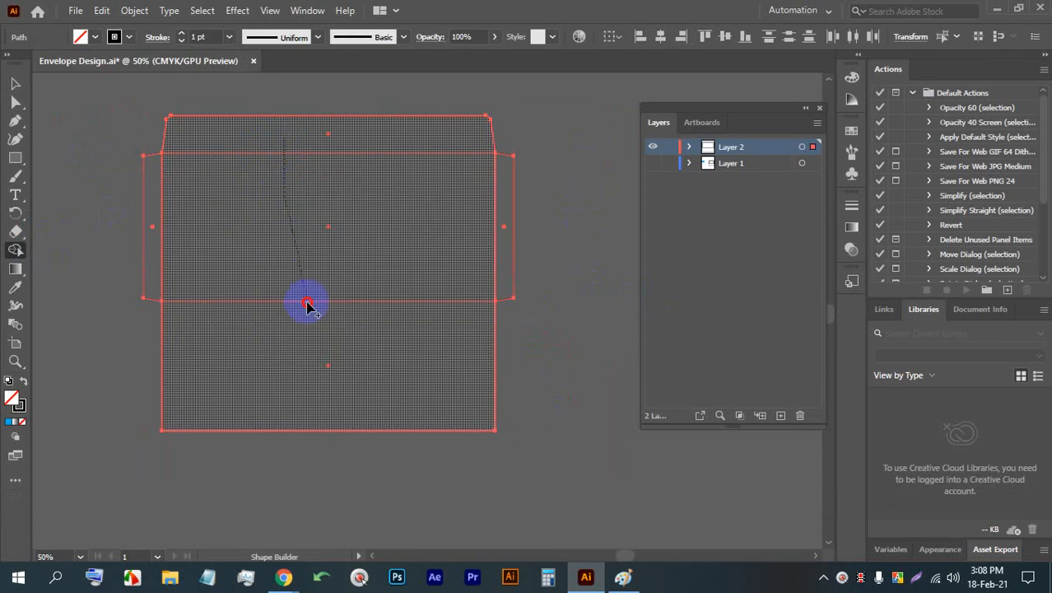
pyautogui.moveTo(491, 272)
pyautogui.mouseDown()
pyautogui.moveTo(393, 256)
pyautogui.moveTo(162, 252)
pyautogui.mouseUp()
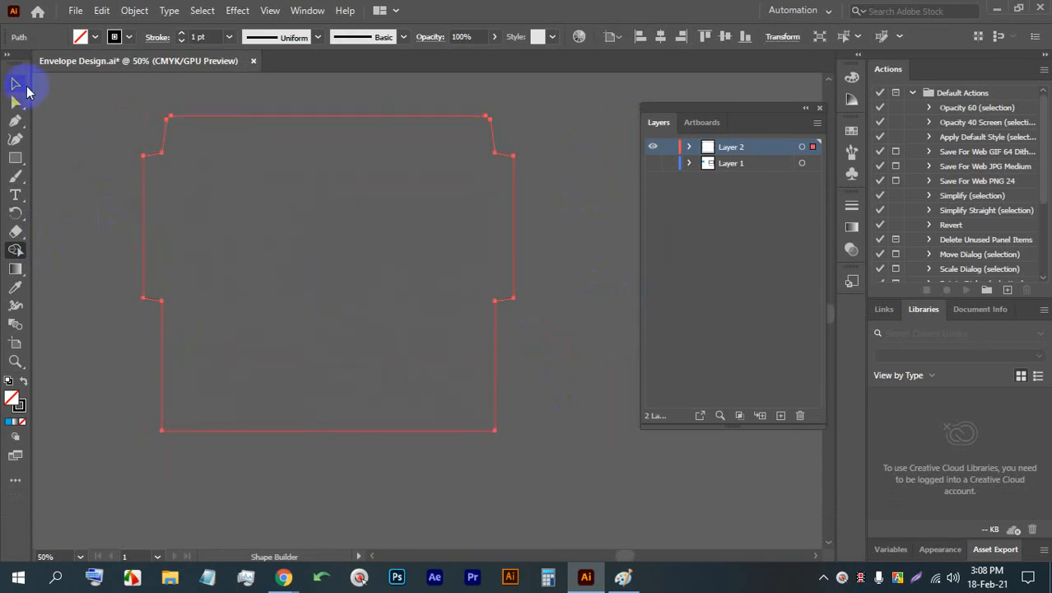
# - Give the merged envelope outline a red stroke, clear the selection, and save the document
pyautogui.click(15, 83)
pyautogui.click(93, 120)
pyautogui.click(219, 191)
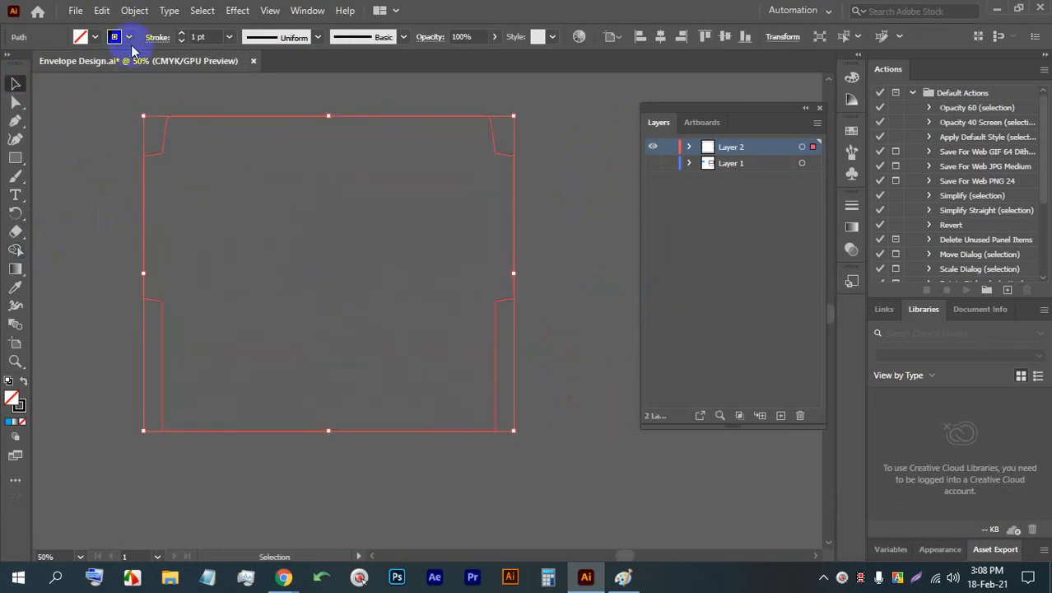
pyautogui.click(129, 36)
pyautogui.click(53, 63)
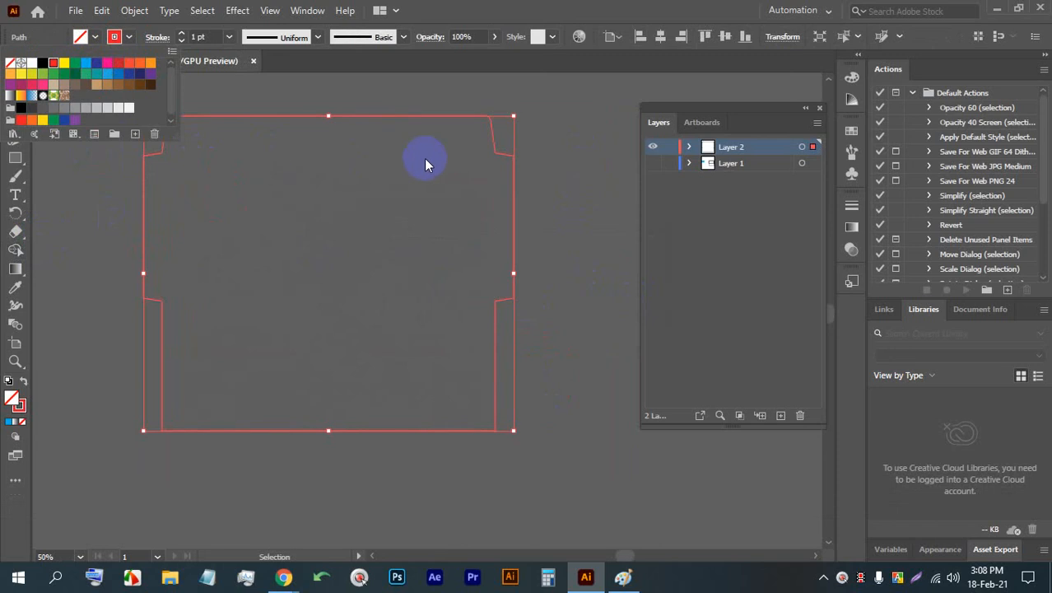
pyautogui.click(544, 155)
pyautogui.click(552, 221)
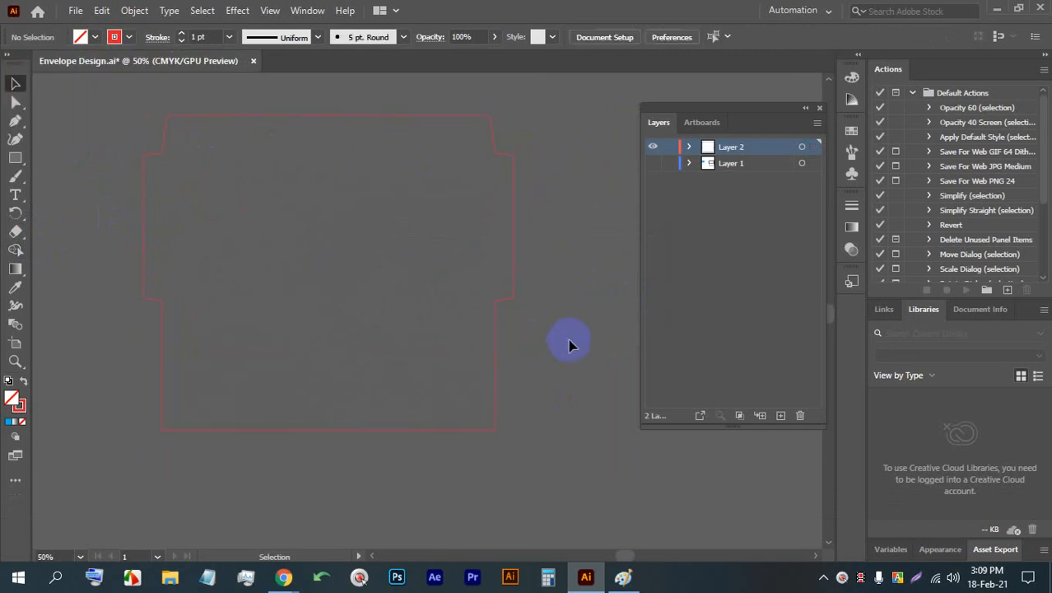
pyautogui.hotkey('ctrl', 's')
pyautogui.hotkey('ctrl', 's')
pyautogui.hotkey('ctrl', 's')
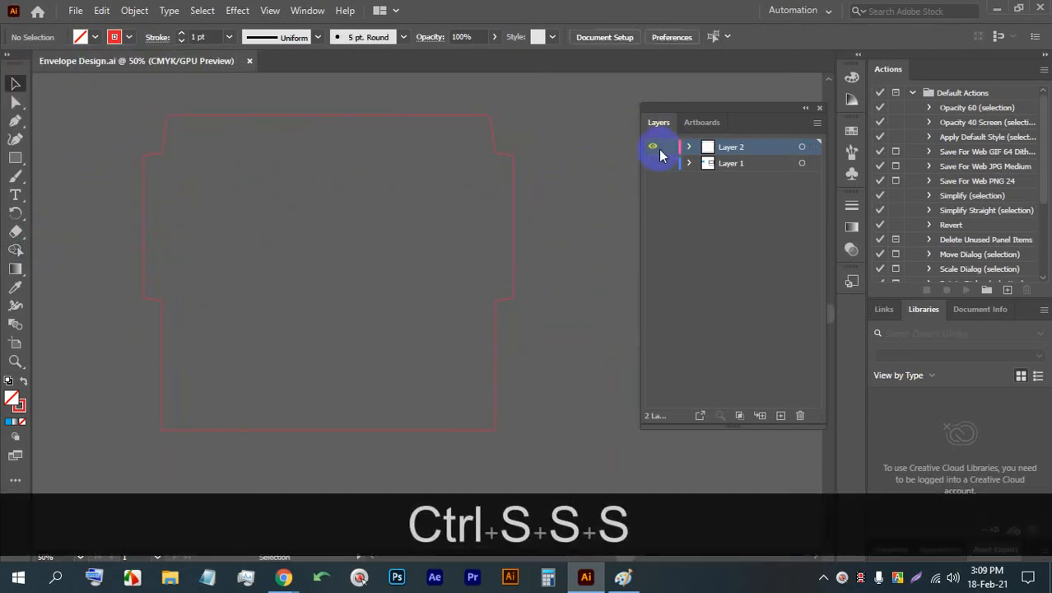
# - Rename Layer 2 as layout and save the document
pyautogui.doubleClick(732, 145)
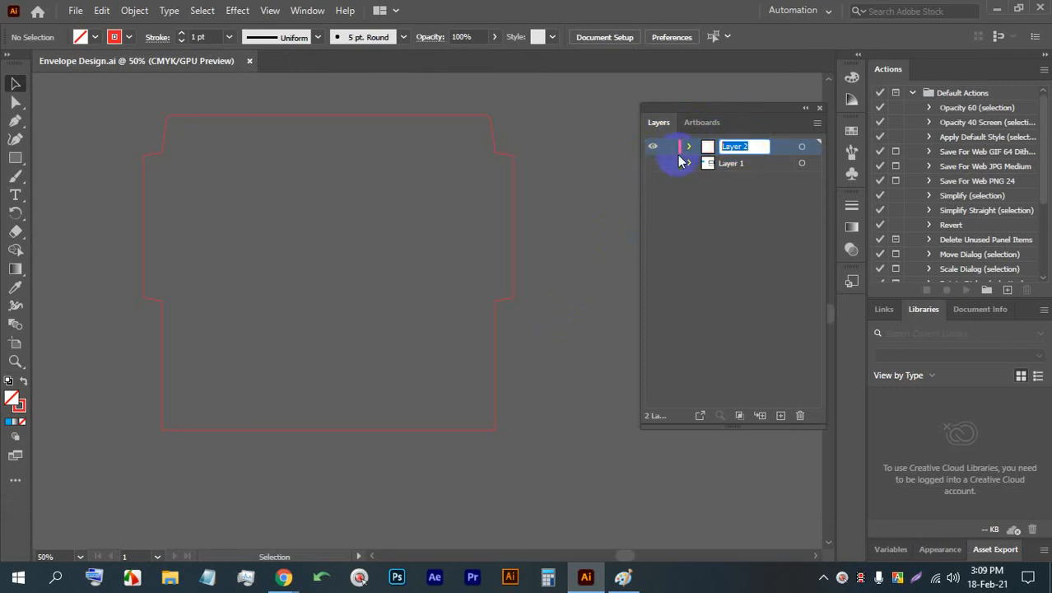
pyautogui.write('layout')
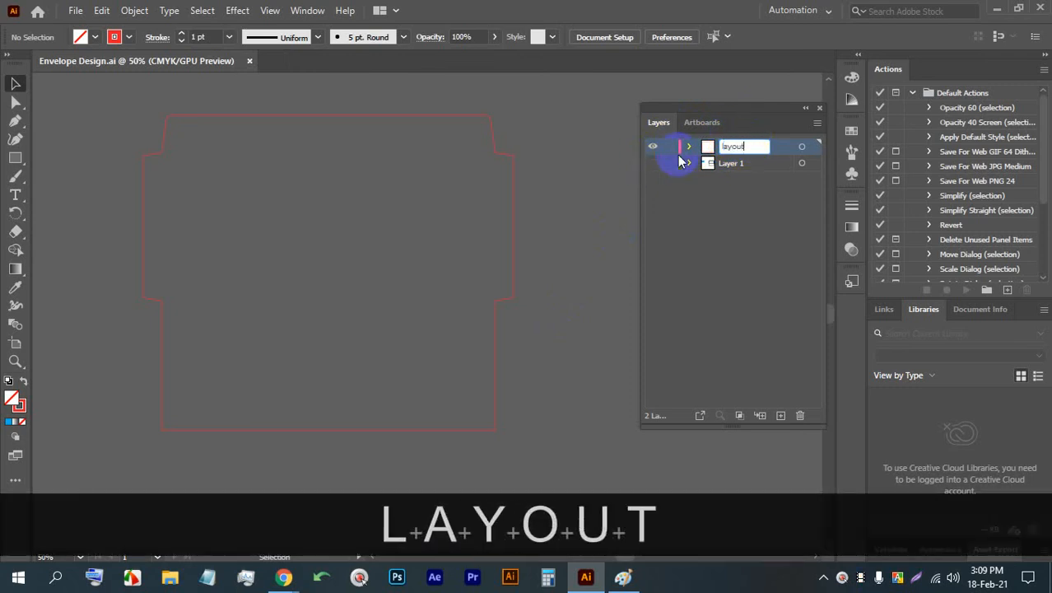
pyautogui.press('Return')
pyautogui.hotkey('ctrl', 's')
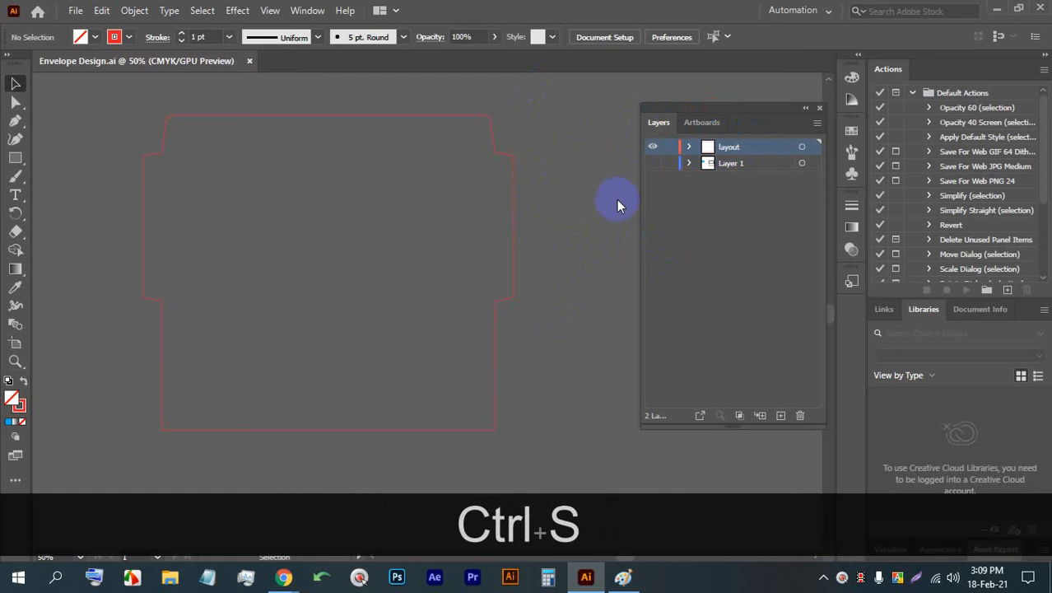
# - Show Layer 1, compare it with the layout layer, hide the layout layer, and save the document
pyautogui.click(653, 163)
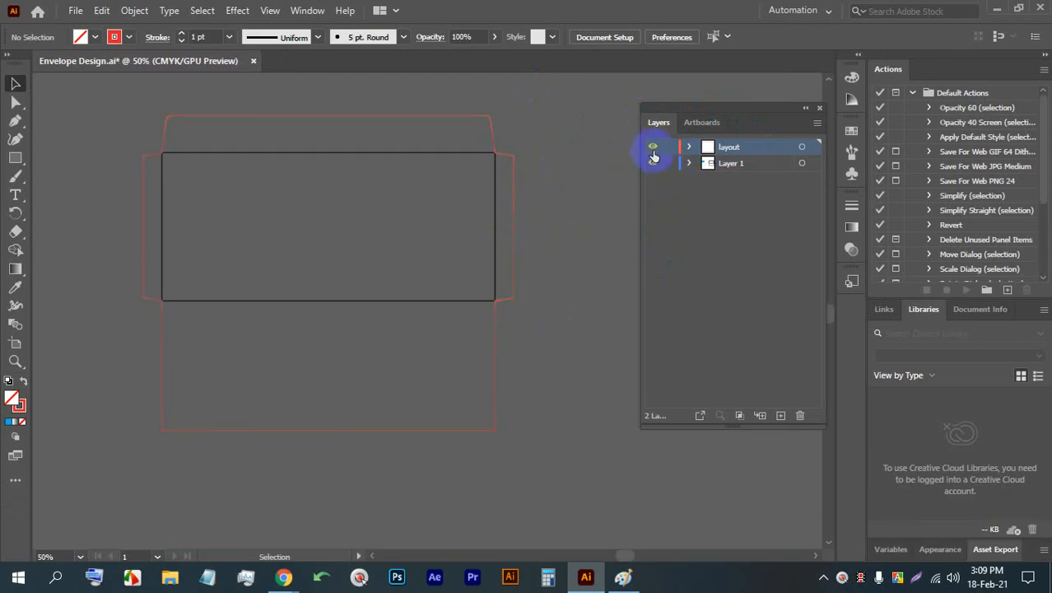
pyautogui.keyDown('ctrl'); pyautogui.click(653, 148); pyautogui.keyUp('ctrl')
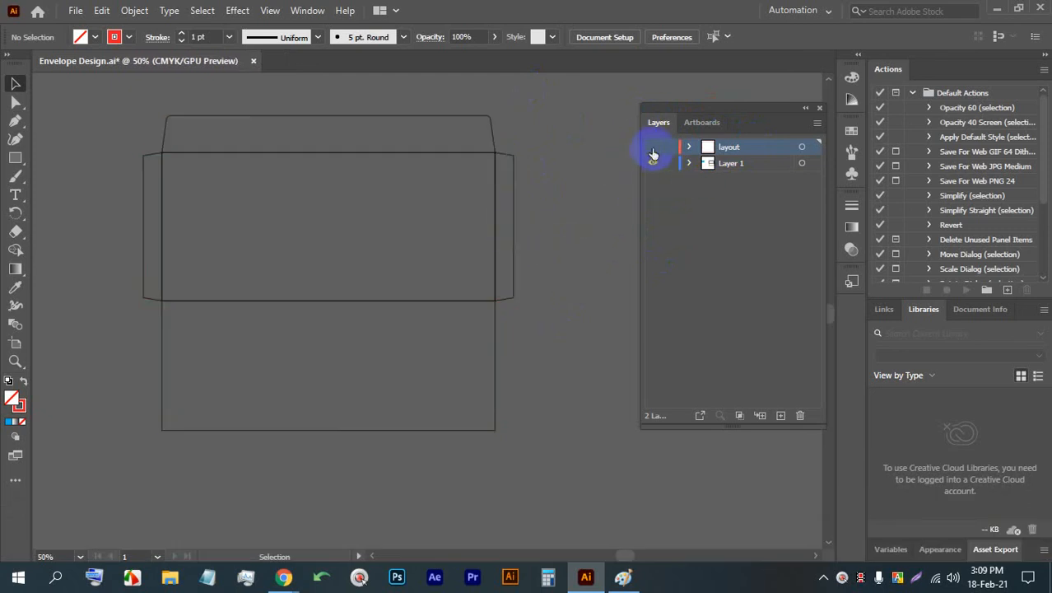
pyautogui.keyDown('ctrl'); pyautogui.click(653, 150); pyautogui.keyUp('ctrl')
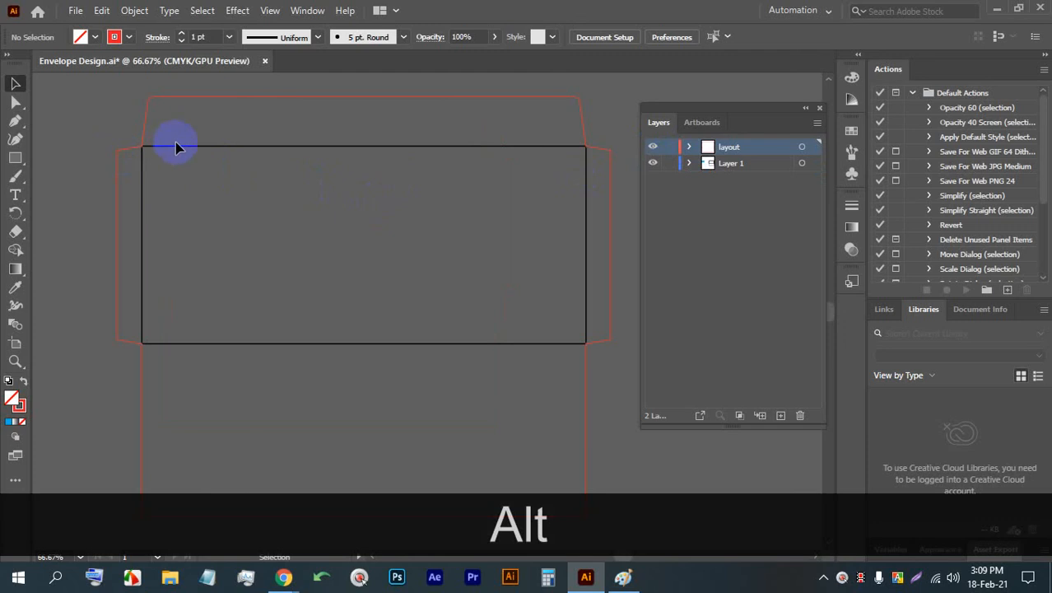
pyautogui.click(654, 149)
pyautogui.moveTo(557, 260); pyautogui.dragTo(512, 280)
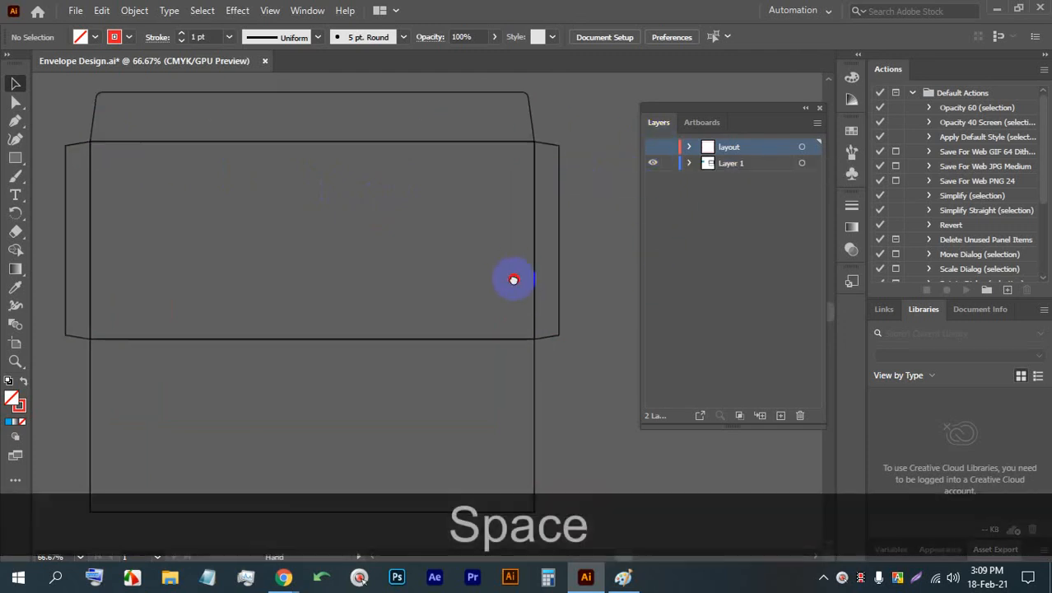
pyautogui.hotkey('ctrl', 's')
pyautogui.scroll(-2, 459, 196)
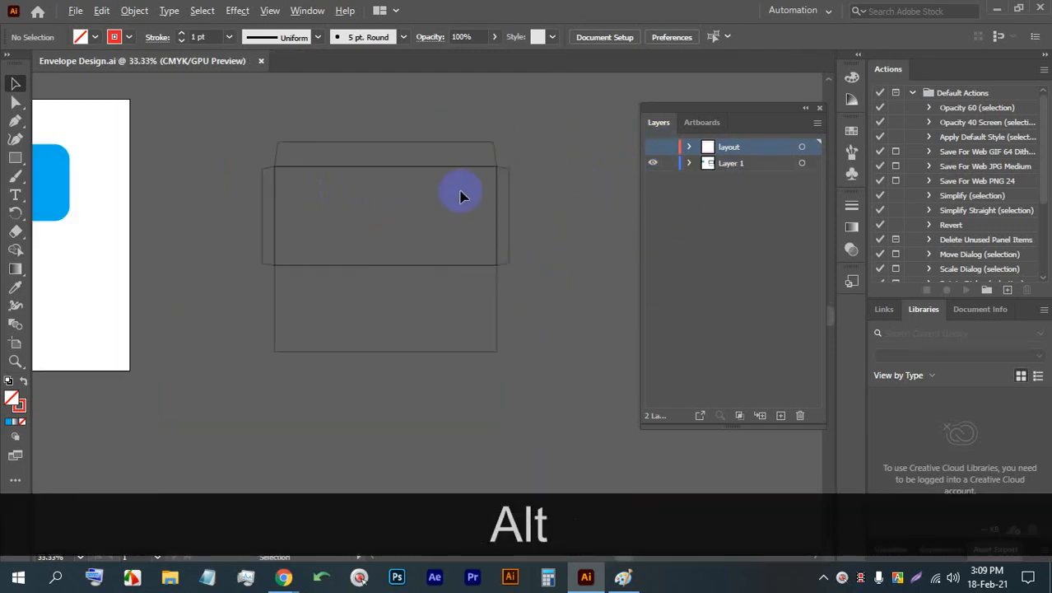
# - Select all the envelope pieces on Layer 1 and fill them with the bright blue swatch
pyautogui.moveTo(295, 172); pyautogui.dragTo(250, 148)
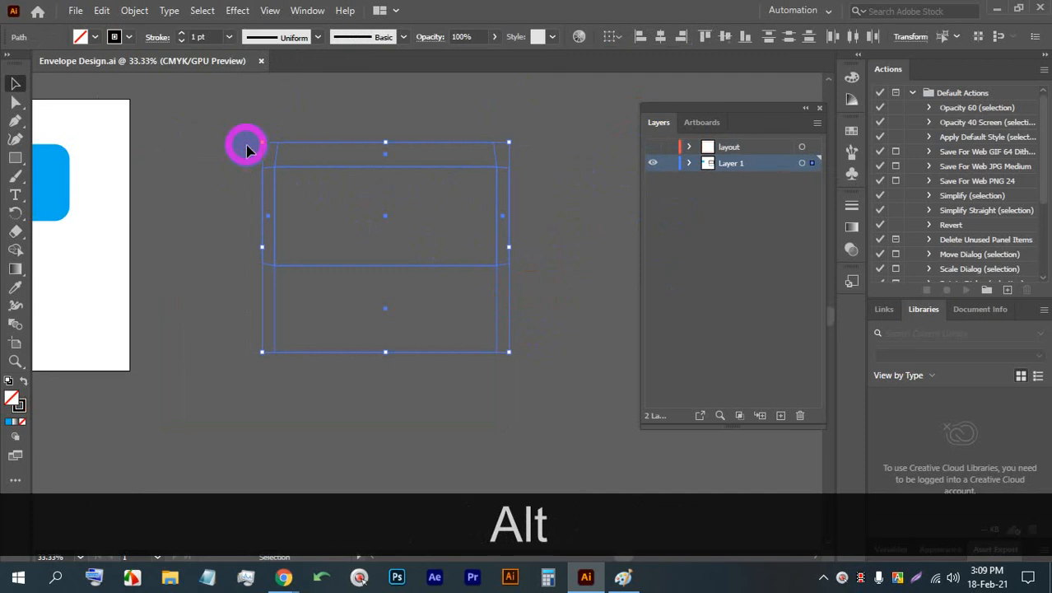
pyautogui.click(533, 192)
pyautogui.scroll(1, 331, 132)
pyautogui.moveTo(529, 306); pyautogui.dragTo(475, 279)
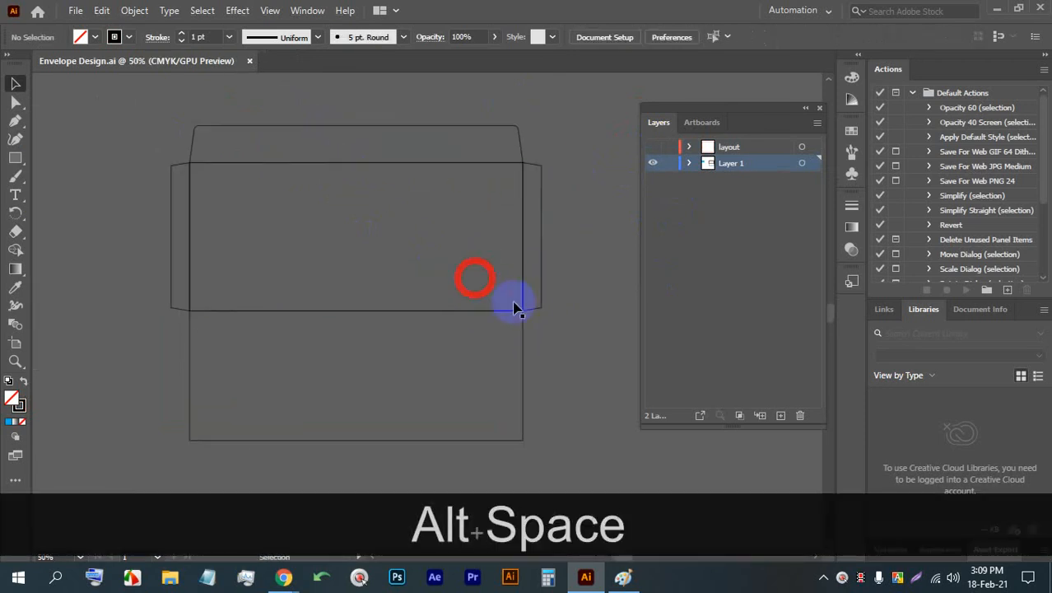
pyautogui.moveTo(574, 330); pyautogui.dragTo(164, 116)
pyautogui.click(96, 38)
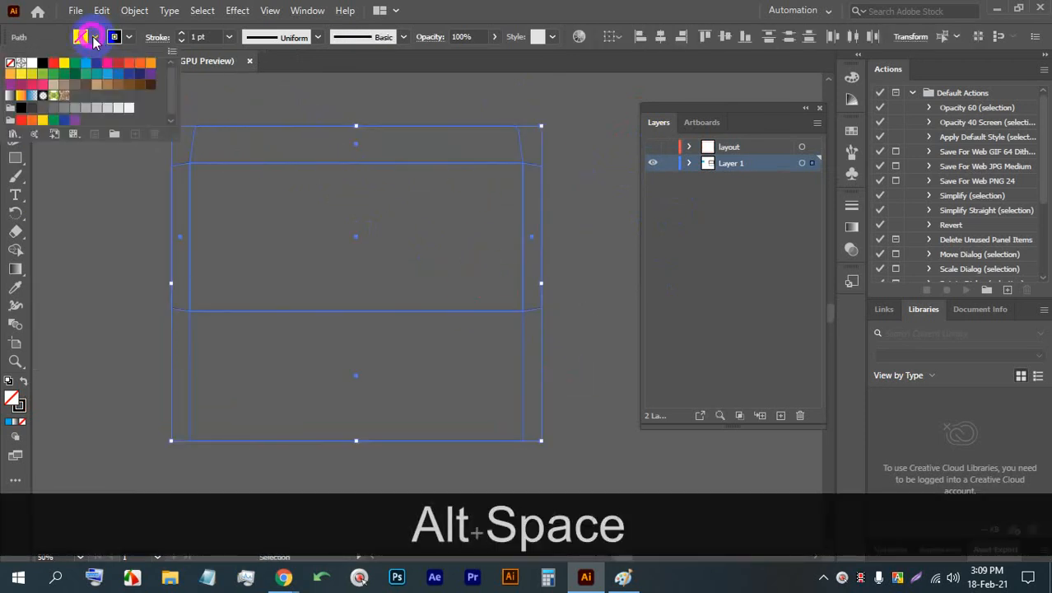
pyautogui.click(87, 65)
pyautogui.click(568, 134)
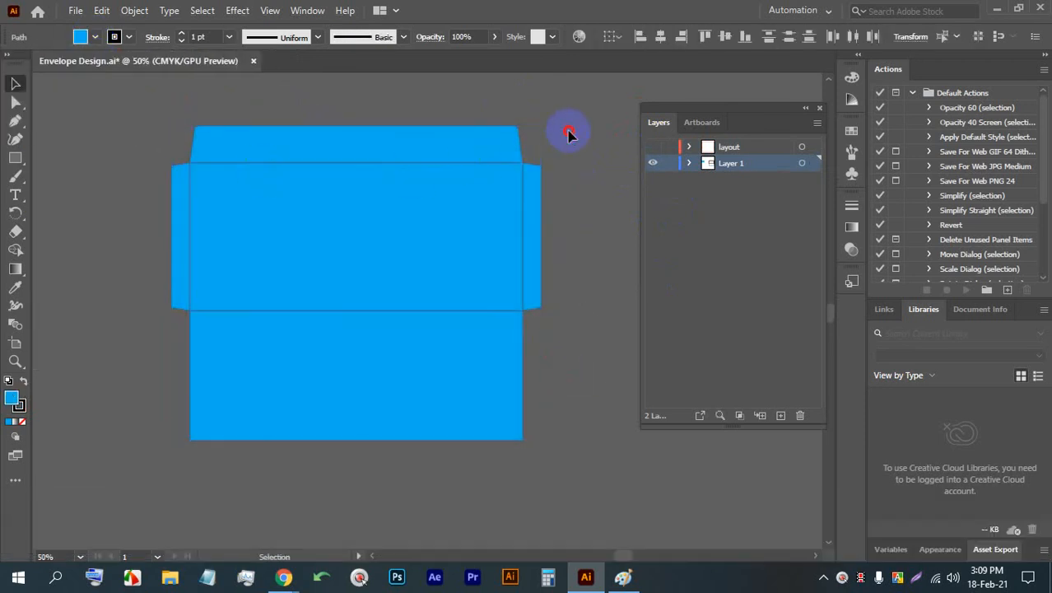
# - Remove the stroke from all the blue envelope pieces and clear the selection
pyautogui.moveTo(559, 345); pyautogui.dragTo(33, 109)
pyautogui.click(129, 37)
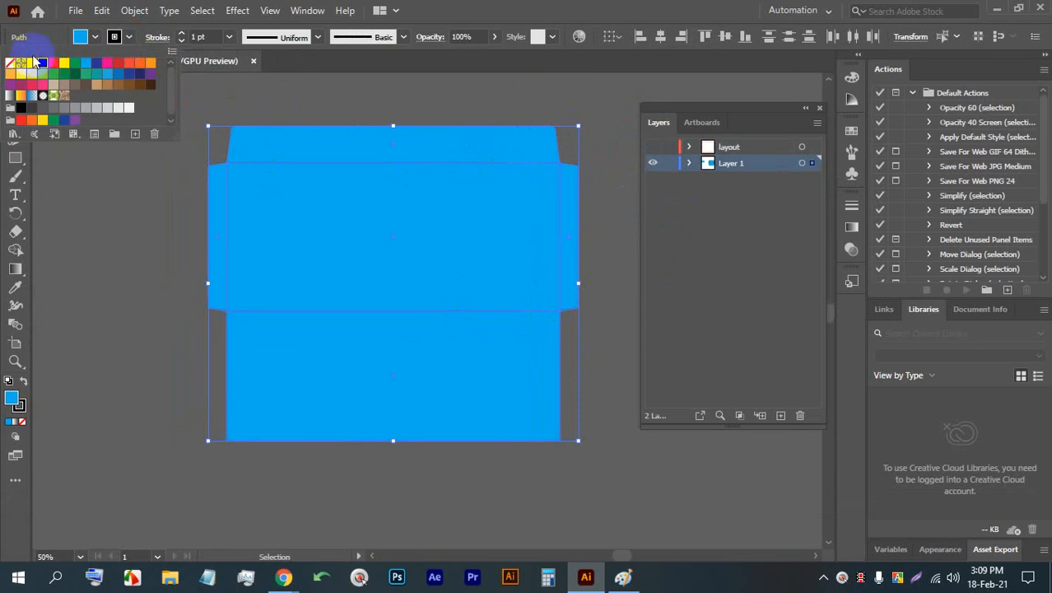
pyautogui.click(9, 64)
pyautogui.click(128, 212)
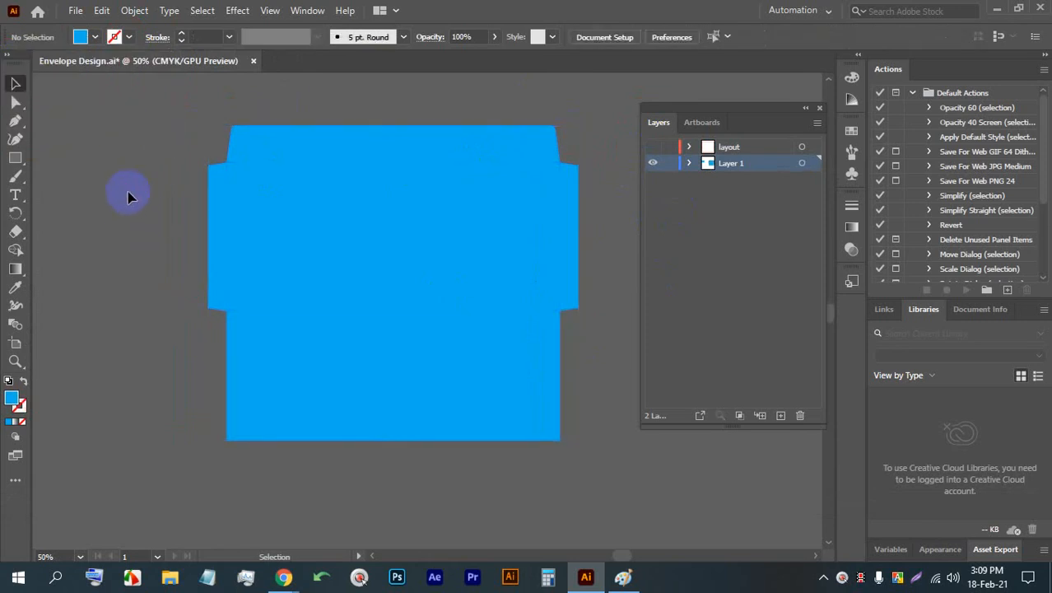
# - Give the envelope's central panel a linear gradient fill from white to the same bright blue, and deselect it
pyautogui.click(368, 211)
pyautogui.click(17, 421)
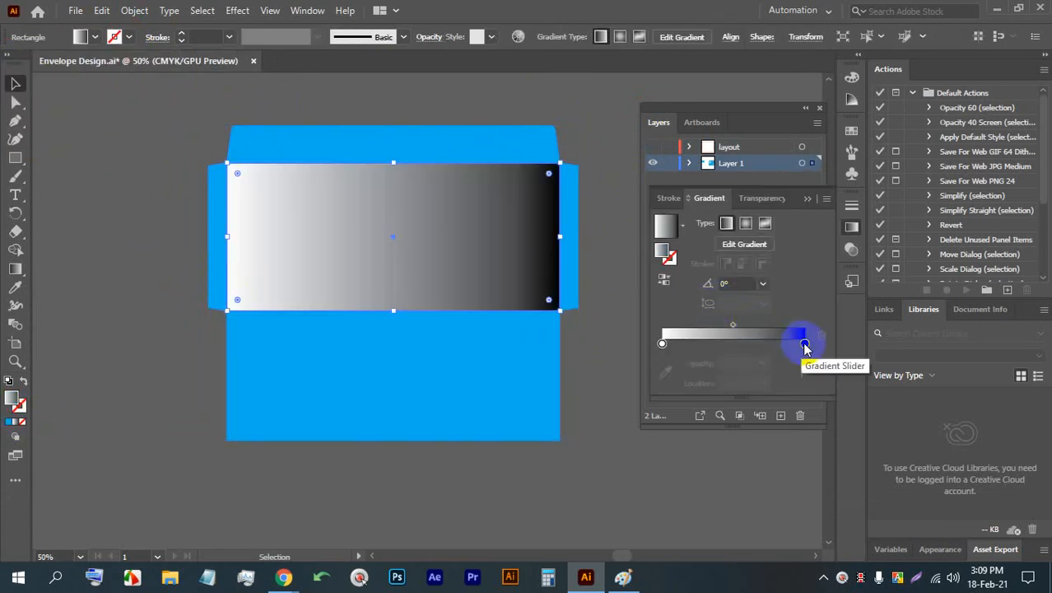
pyautogui.doubleClick(804, 342)
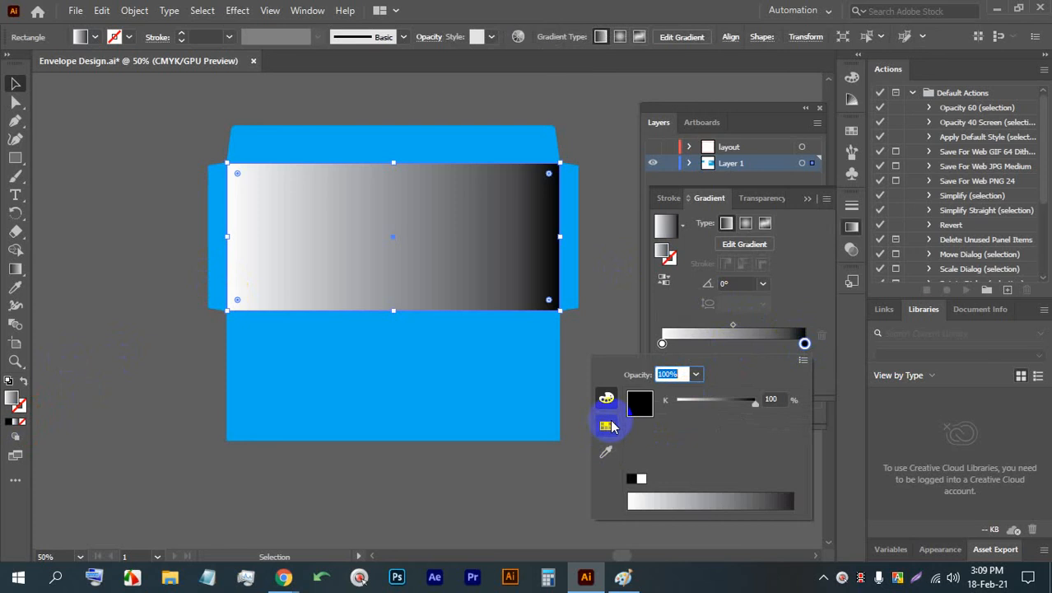
pyautogui.click(609, 426)
pyautogui.click(681, 398)
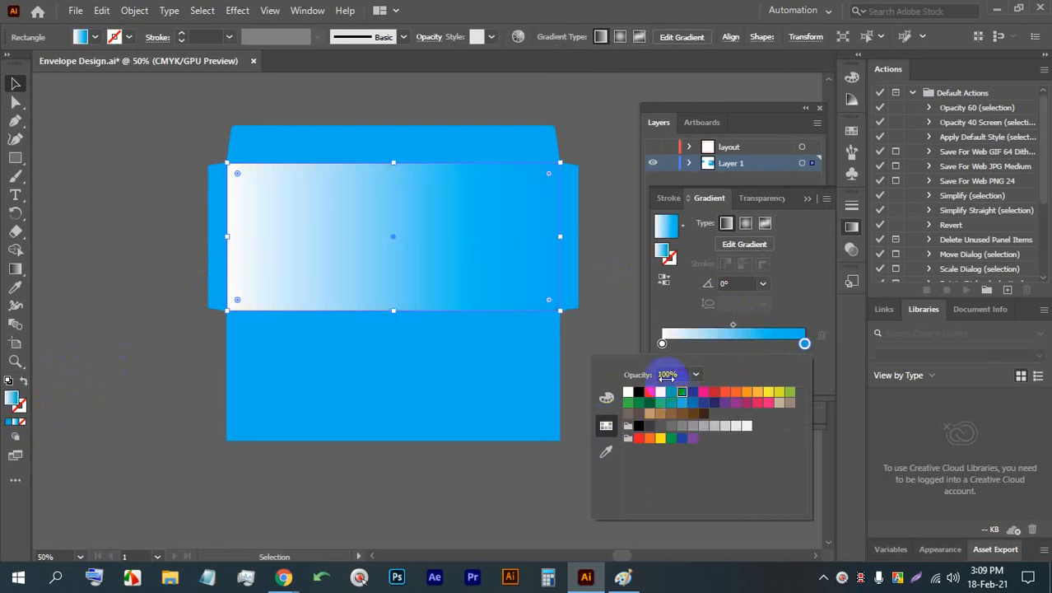
pyautogui.click(27, 87)
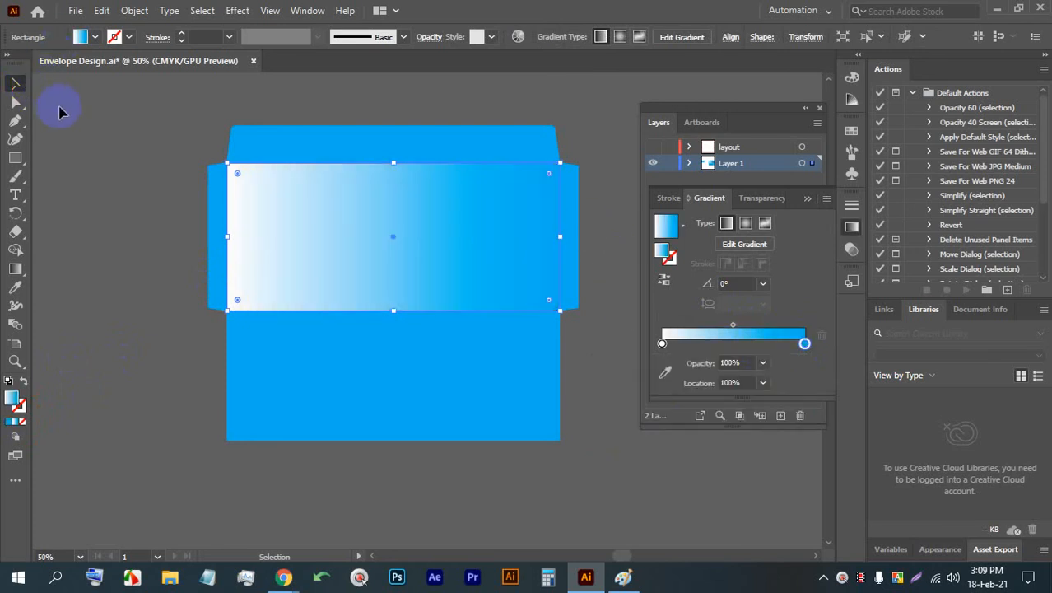
pyautogui.click(74, 118)
# - Fill both side flaps of the envelope with white and clear the selection
pyautogui.click(570, 236)
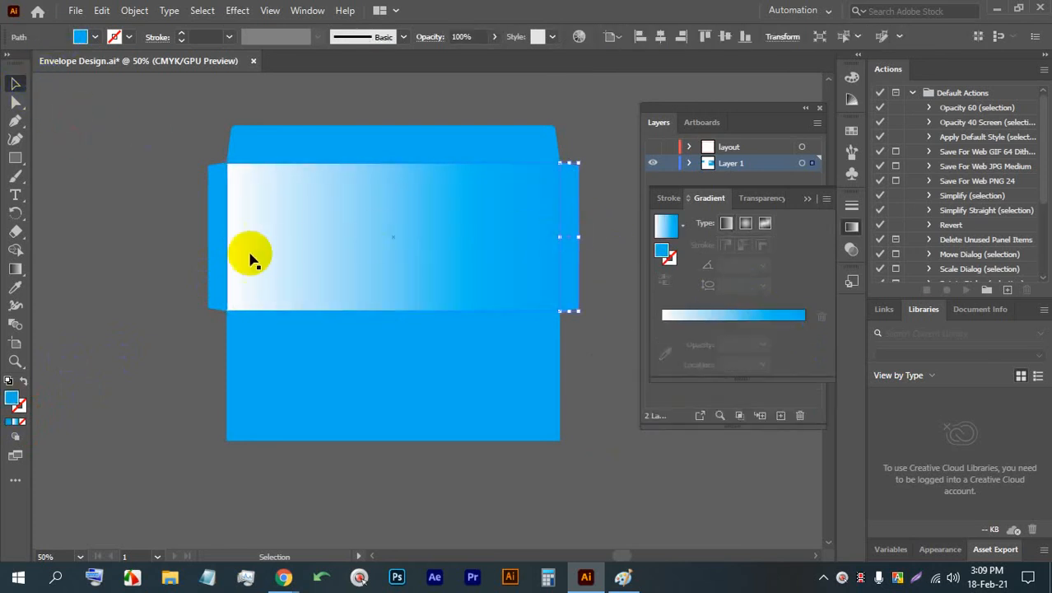
pyautogui.keyDown('shift'); pyautogui.click(219, 251); pyautogui.keyUp('shift')
pyautogui.click(94, 41)
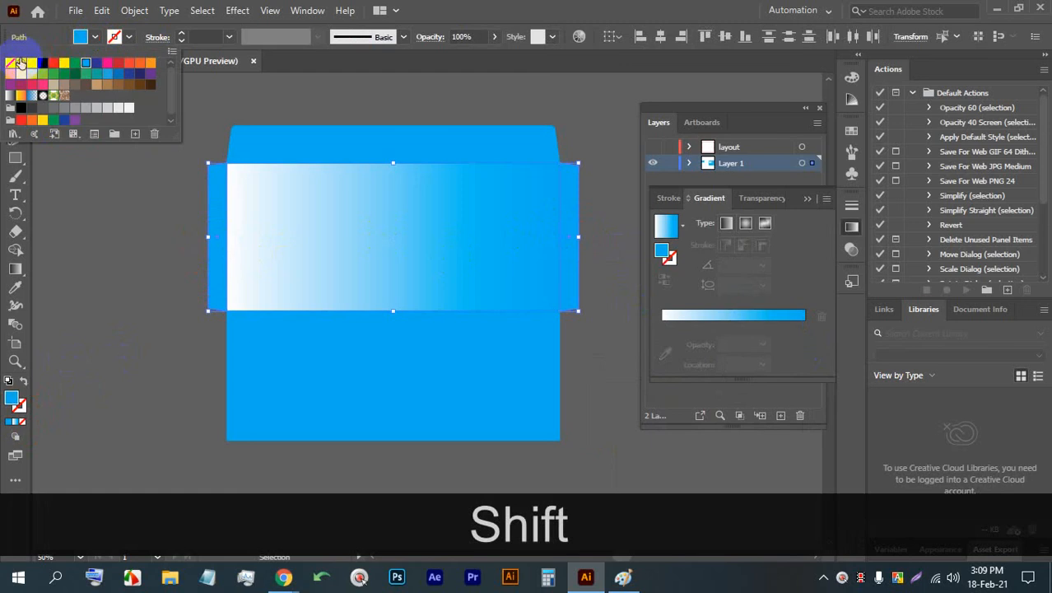
pyautogui.click(24, 64)
pyautogui.click(77, 218)
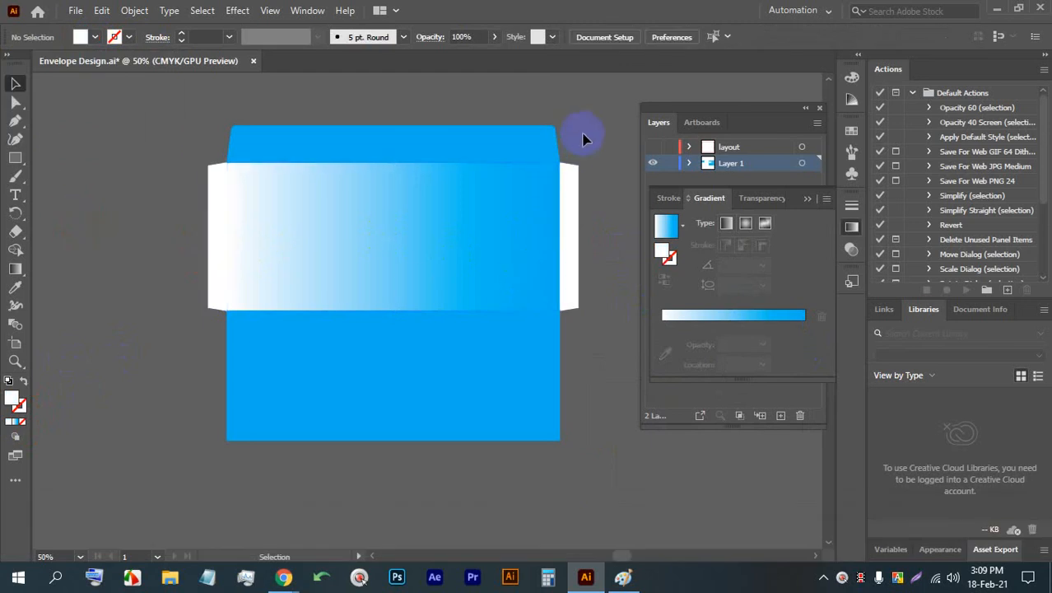
# - Apply the white-to-blue gradient to the lower panel and angle it to about -162°, with white at the upper-right corner
pyautogui.click(471, 392)
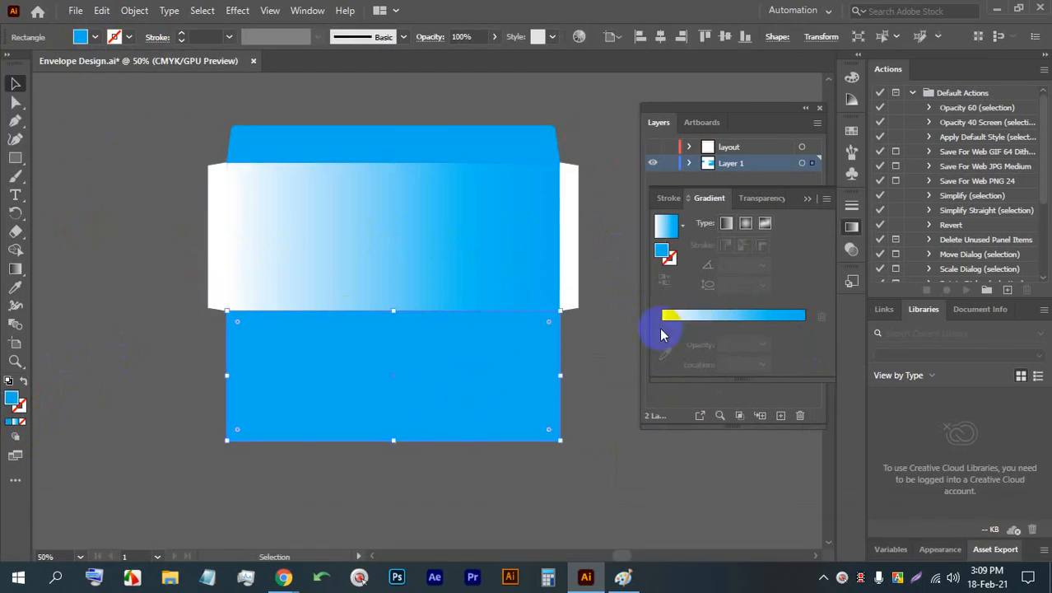
pyautogui.click(17, 423)
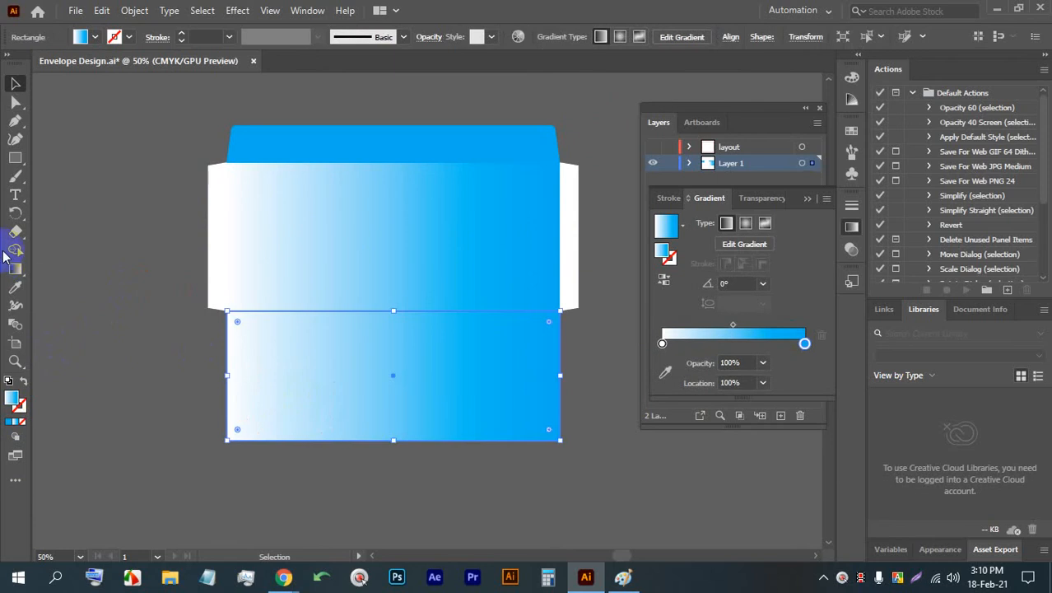
pyautogui.click(16, 272)
pyautogui.moveTo(540, 323)
pyautogui.mouseDown()
pyautogui.moveTo(42, 487)
pyautogui.moveTo(106, 493)
pyautogui.moveTo(87, 508)
pyautogui.mouseUp()
pyautogui.click(17, 85)
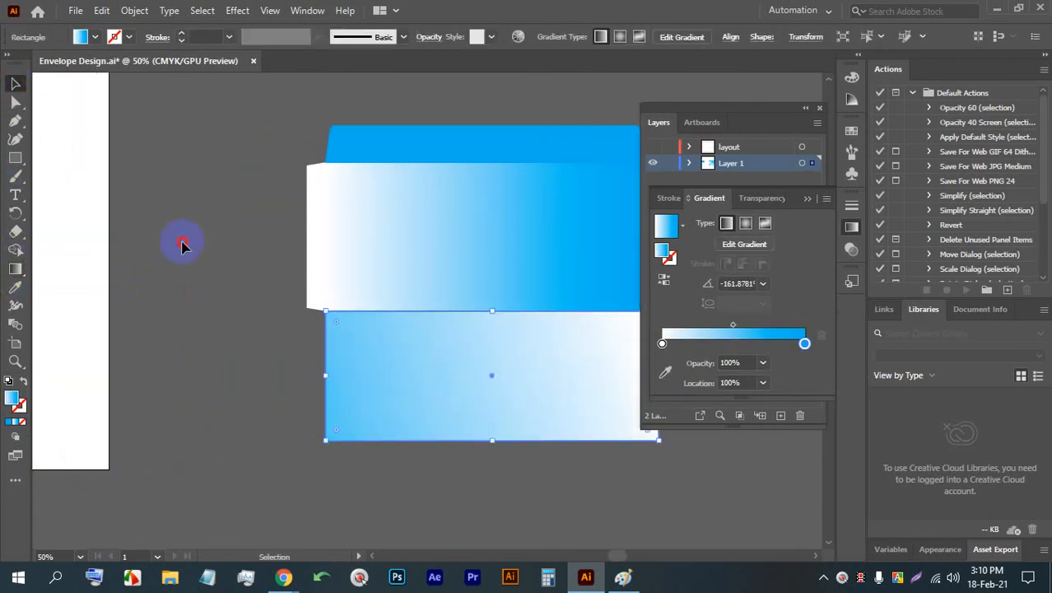
pyautogui.click(183, 243)
# - Redirect the central panel's gradient diagonally from its lower-left corner past its upper-right corner, at about 26°, with the Gradient tool
pyautogui.press('space')
pyautogui.moveTo(367, 305); pyautogui.dragTo(231, 317)
pyautogui.click(329, 286)
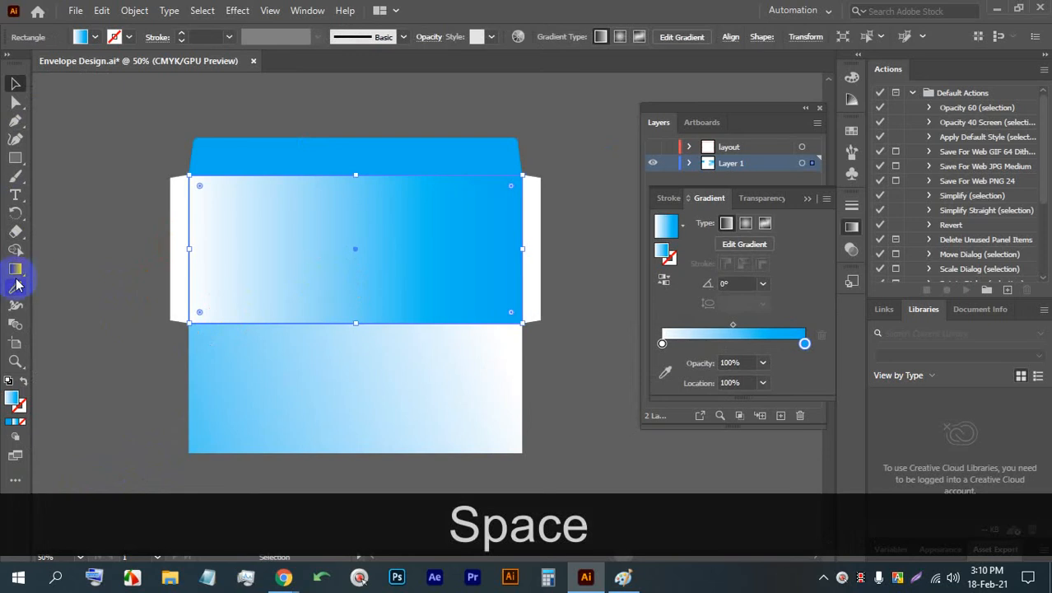
pyautogui.click(13, 254)
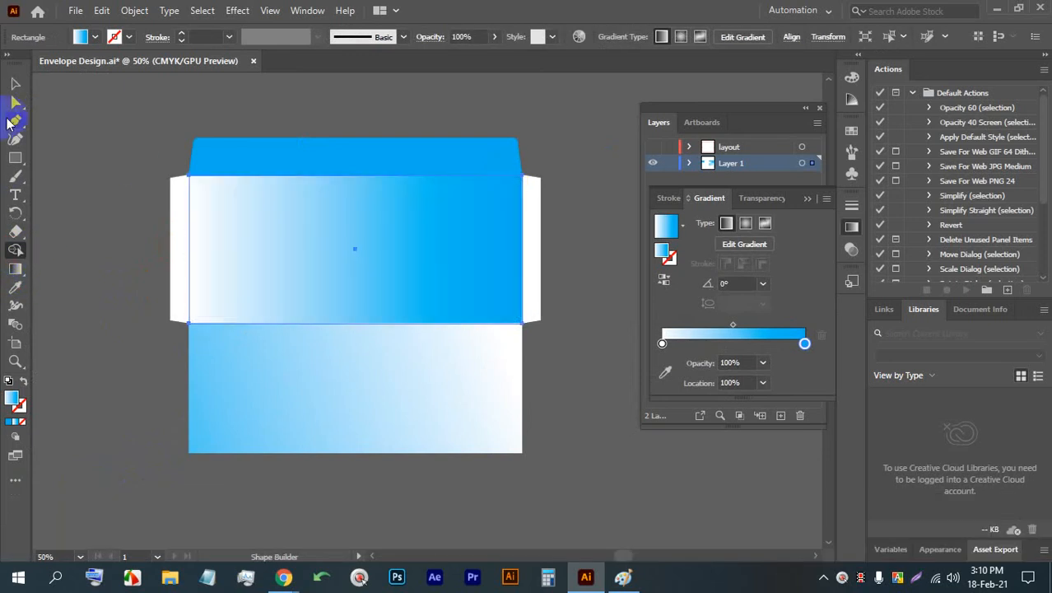
pyautogui.click(15, 269)
pyautogui.moveTo(516, 173)
pyautogui.mouseDown()
pyautogui.moveTo(294, 296)
pyautogui.moveTo(54, 393)
pyautogui.moveTo(250, 397)
pyautogui.mouseUp()
pyautogui.press('space')
pyautogui.moveTo(503, 258); pyautogui.dragTo(257, 291)
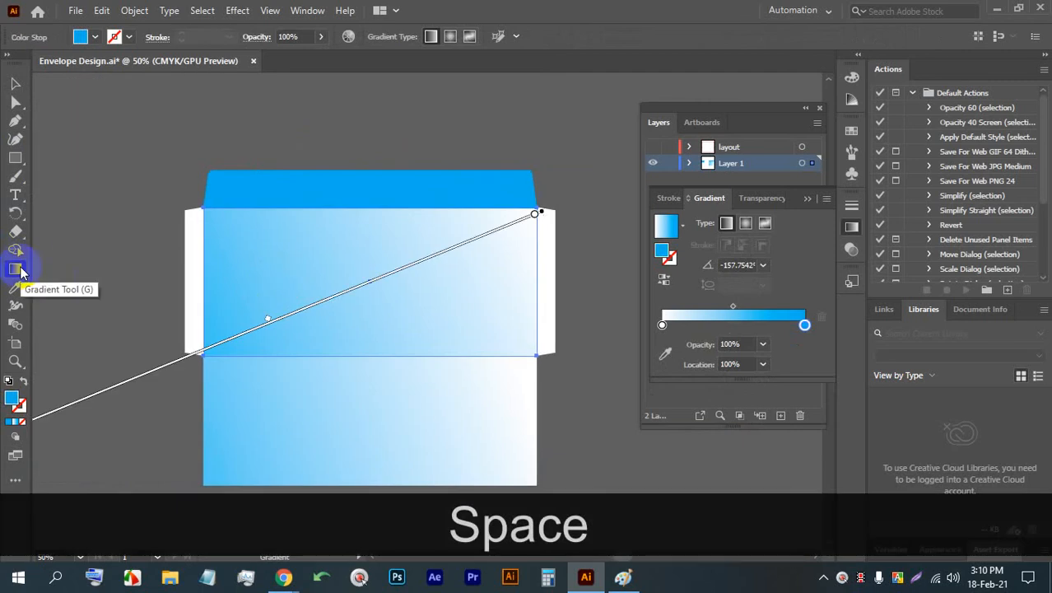
pyautogui.moveTo(218, 367); pyautogui.dragTo(603, 165)
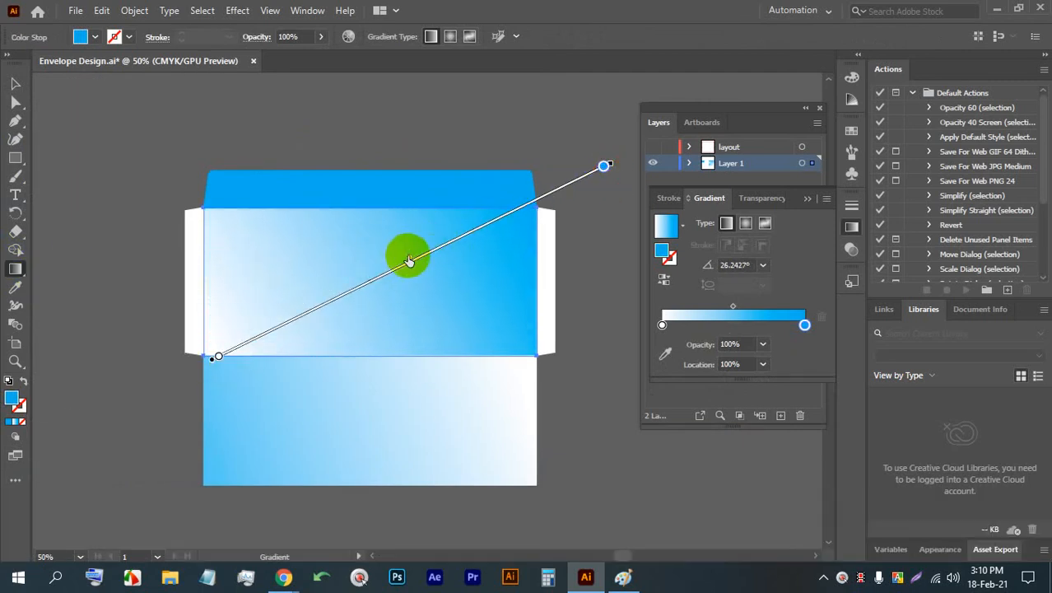
# - Shift the midpoint of the central panel's gradient toward the blue end, clear the selection, and save the document
pyautogui.moveTo(410, 260); pyautogui.dragTo(489, 226)
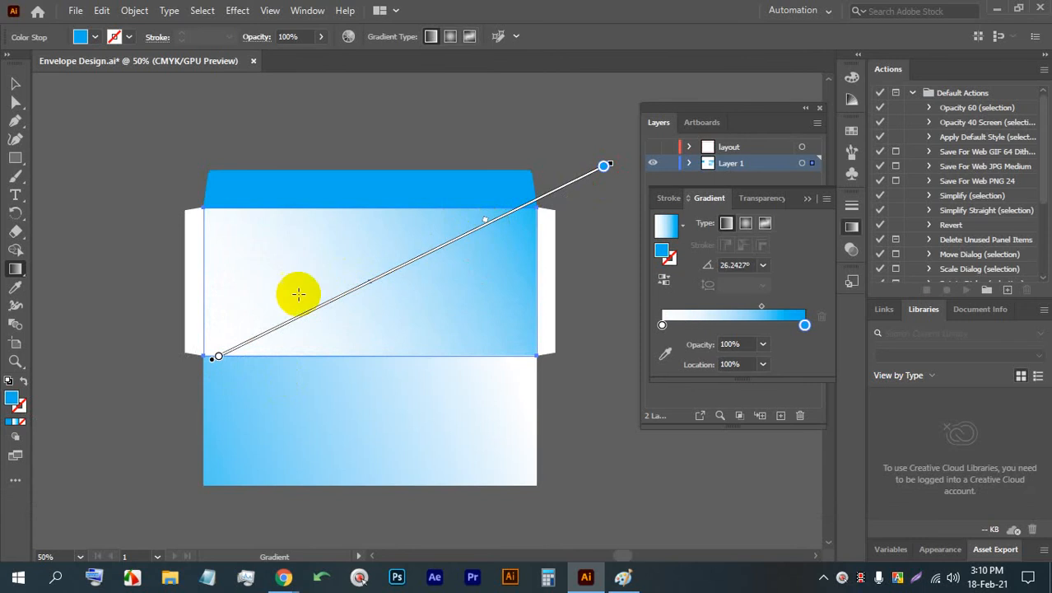
pyautogui.moveTo(218, 356); pyautogui.dragTo(149, 389)
pyautogui.moveTo(505, 219); pyautogui.dragTo(450, 238)
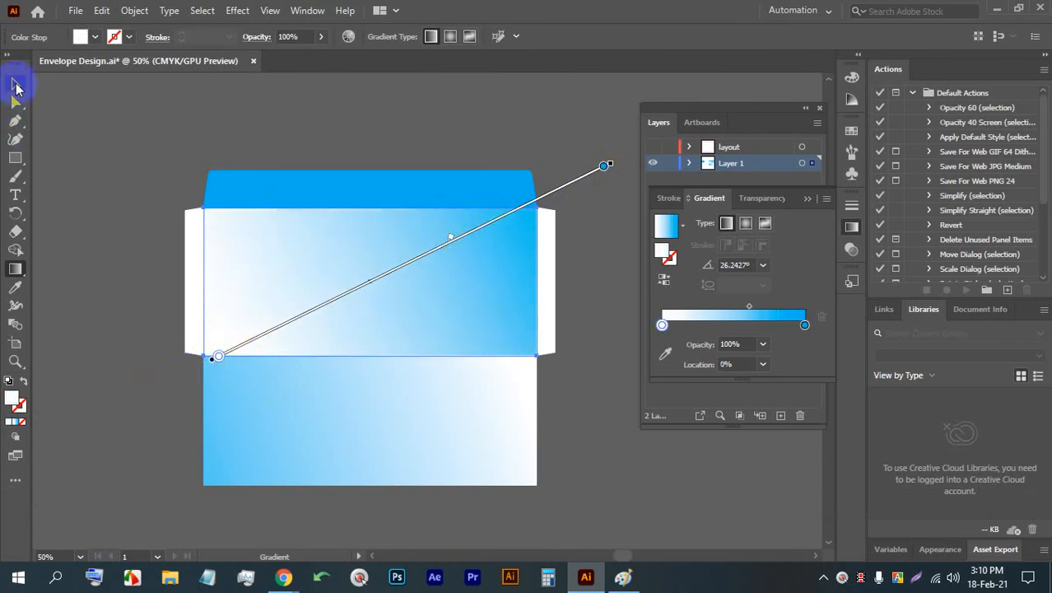
pyautogui.click(15, 85)
pyautogui.click(482, 129)
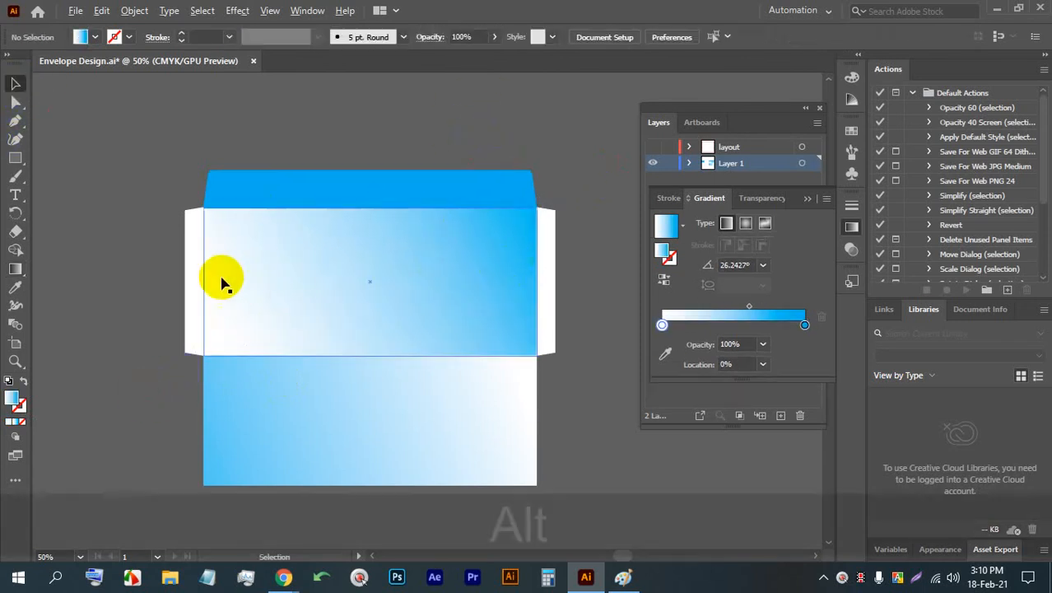
pyautogui.scroll(1, 221, 281)
pyautogui.moveTo(295, 269); pyautogui.dragTo(268, 268)
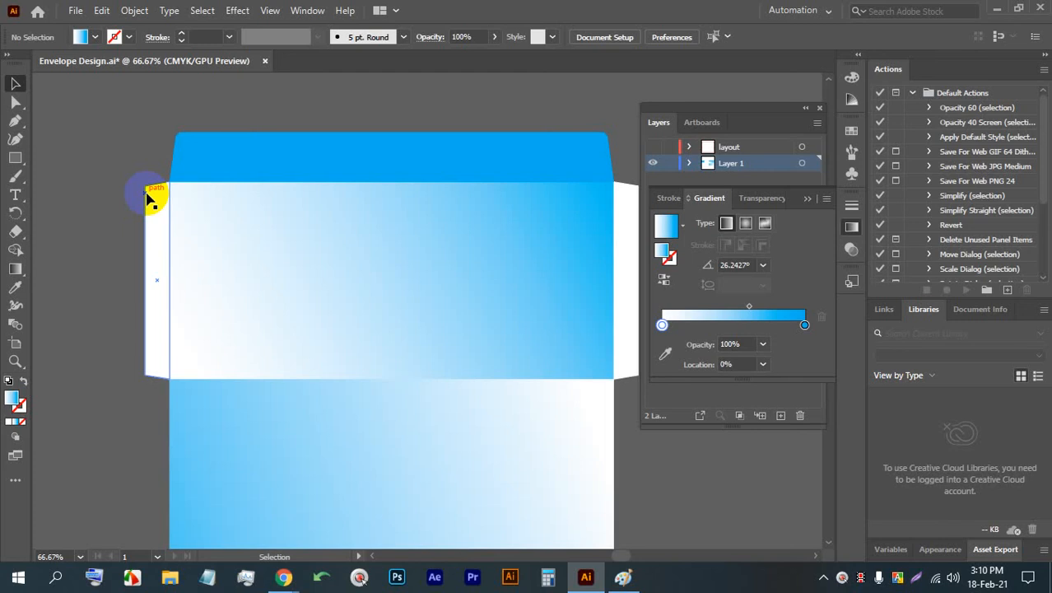
pyautogui.hotkey('ctrl', 's')
# - Create an inner rectangle inside the central panel with Offset Path, using an offset of -0.30 in and Miter joins
pyautogui.moveTo(409, 362); pyautogui.dragTo(311, 313)
pyautogui.scroll(-1, 311, 313)
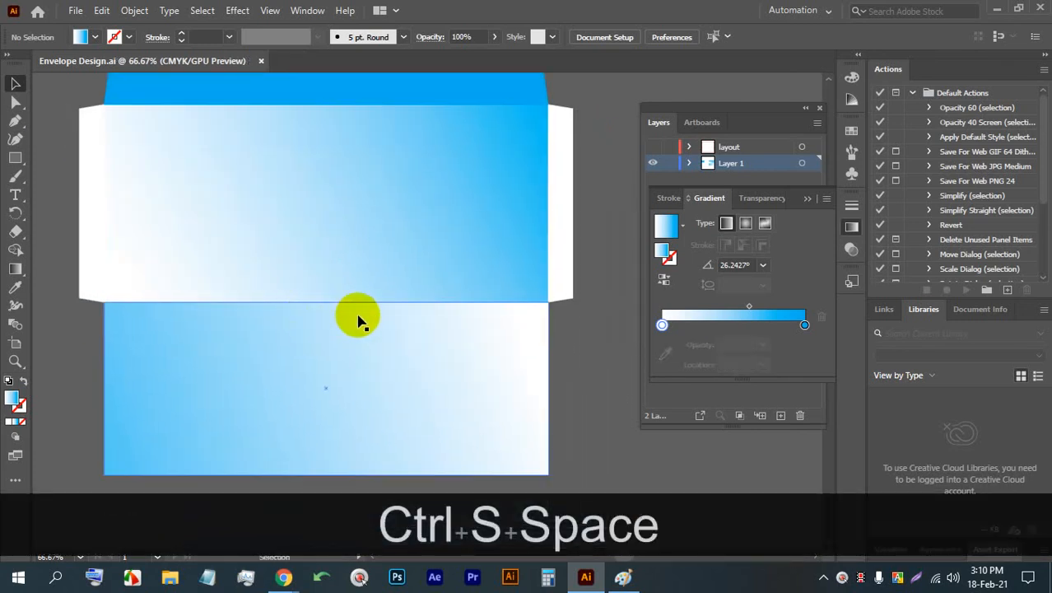
pyautogui.click(441, 277)
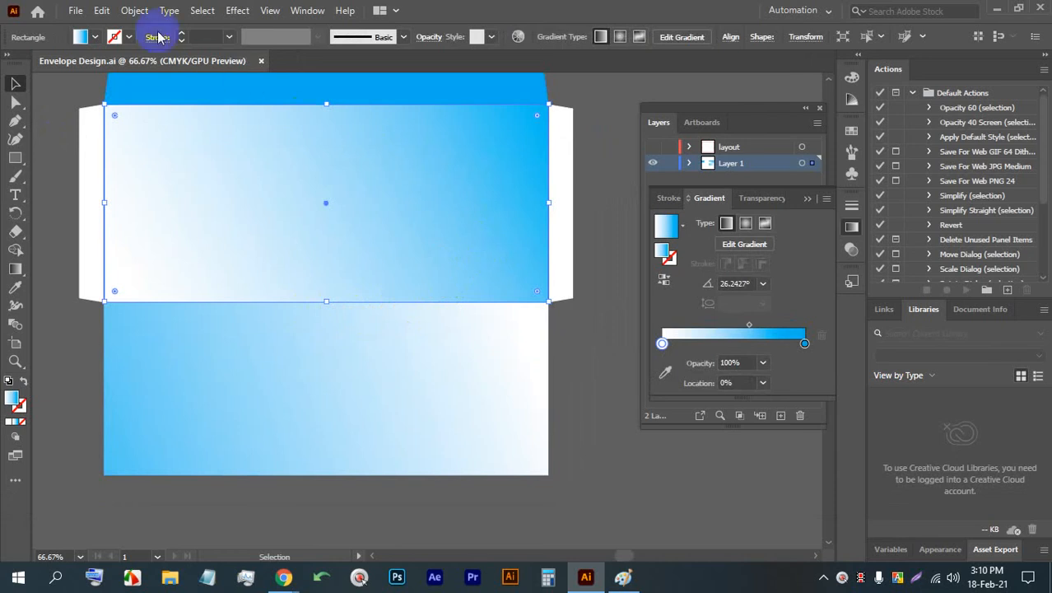
pyautogui.click(135, 10)
pyautogui.click(239, 373)
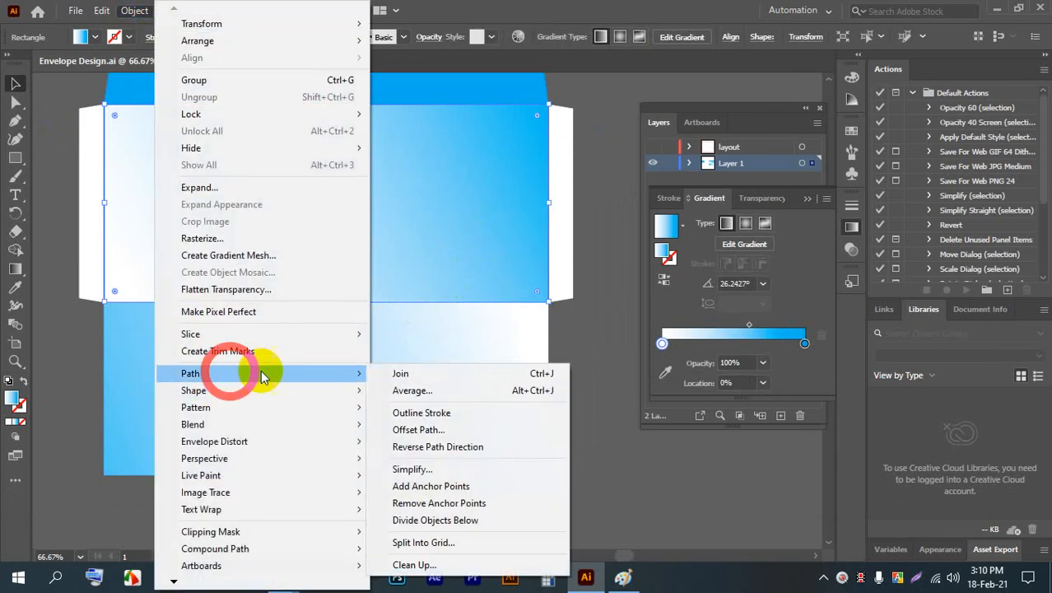
pyautogui.click(409, 429)
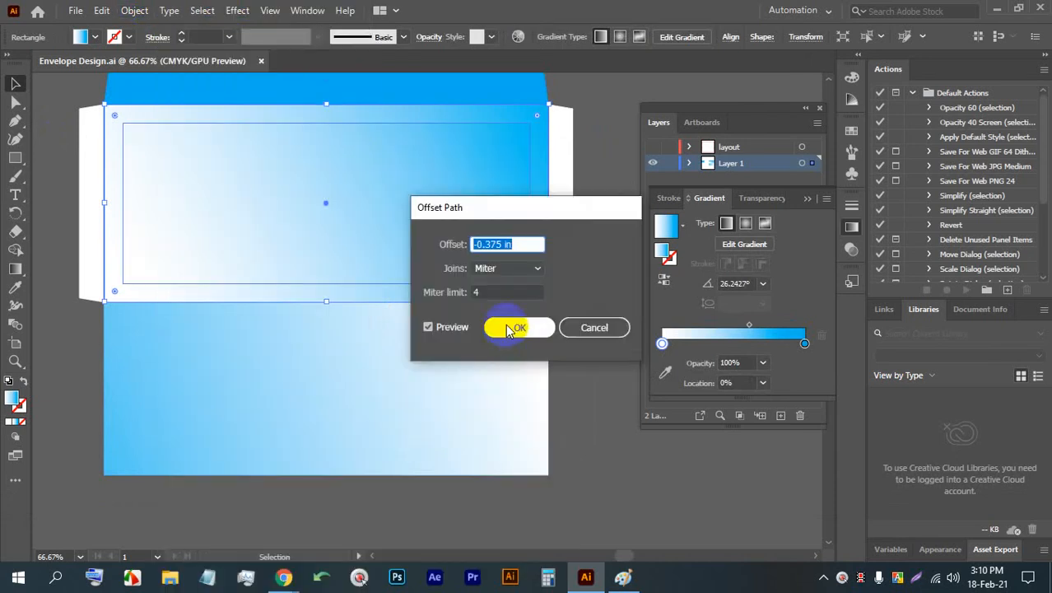
pyautogui.press('Down')
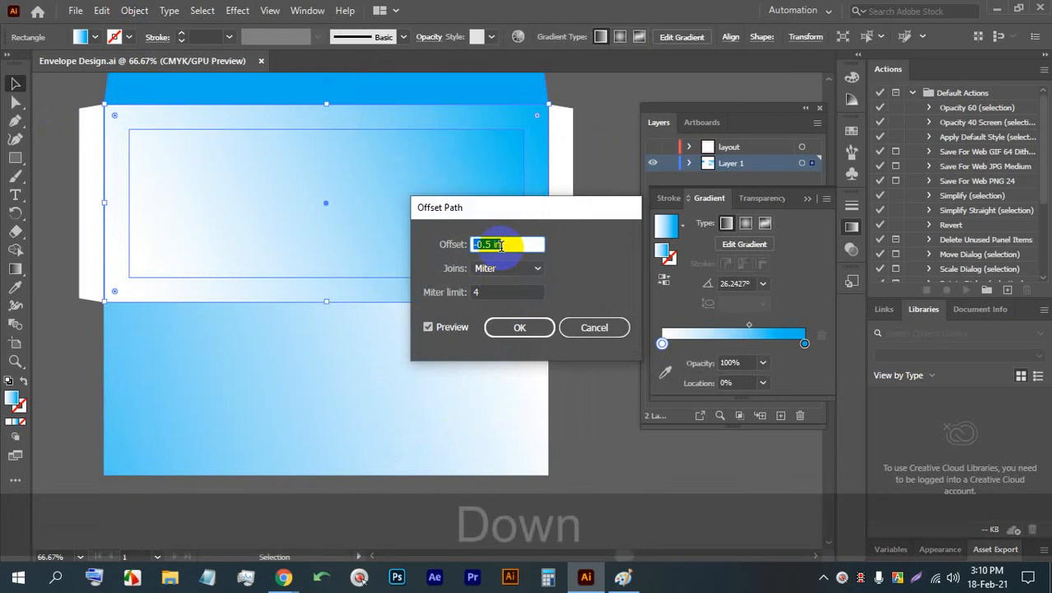
pyautogui.press('Up')
pyautogui.press('Up')
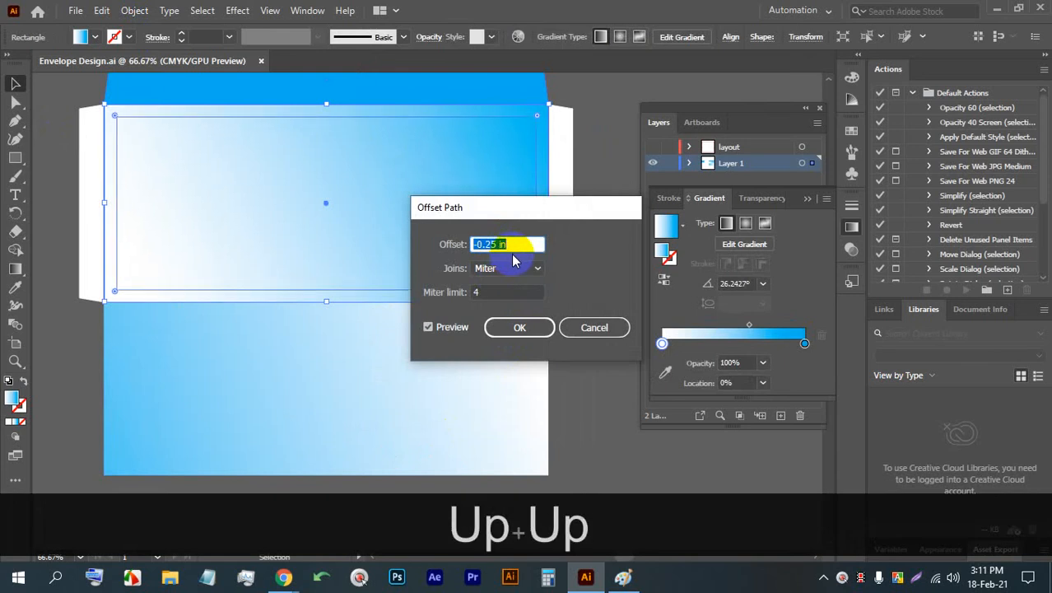
pyautogui.click(490, 242)
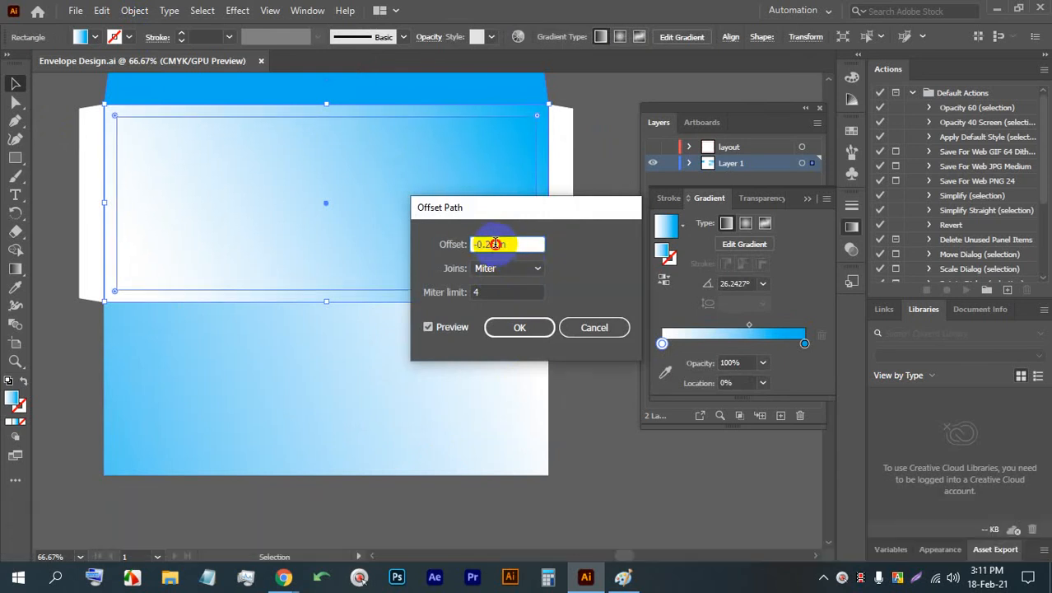
pyautogui.write('30')
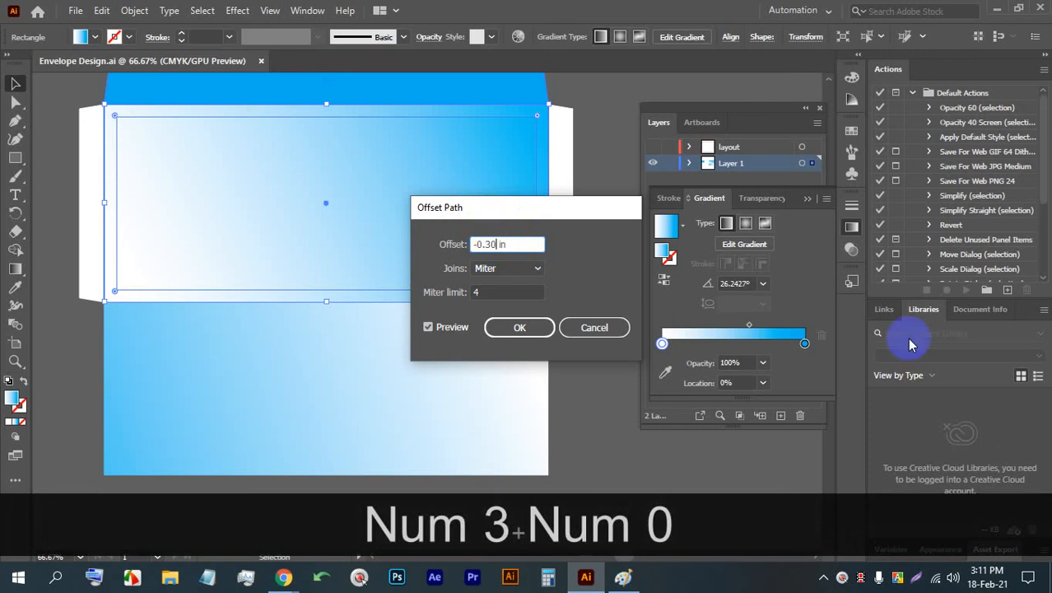
pyautogui.press('Down')
pyautogui.press('Up')
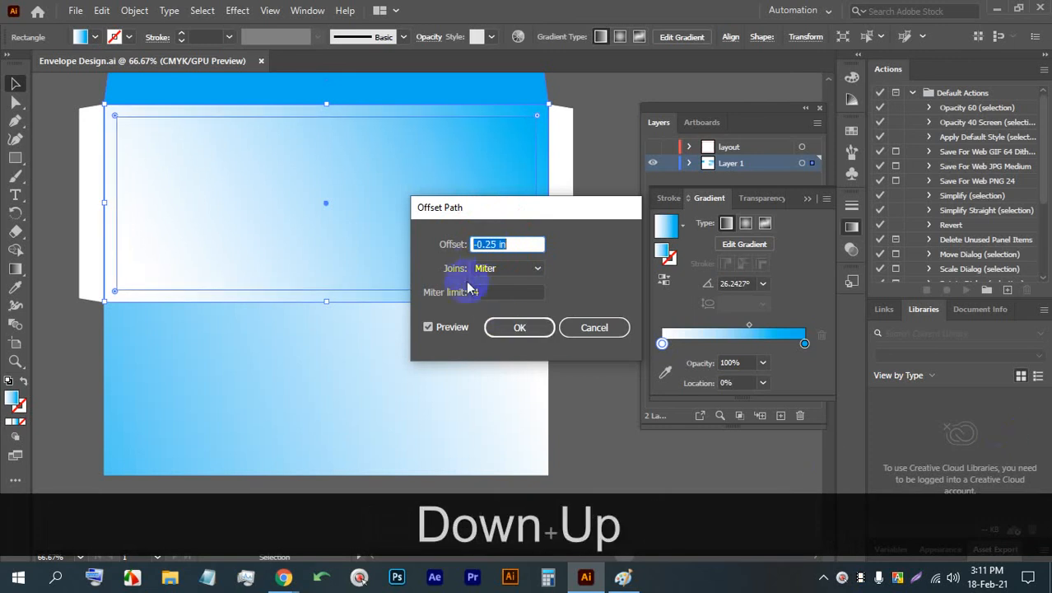
pyautogui.doubleClick(487, 243)
pyautogui.write('30')
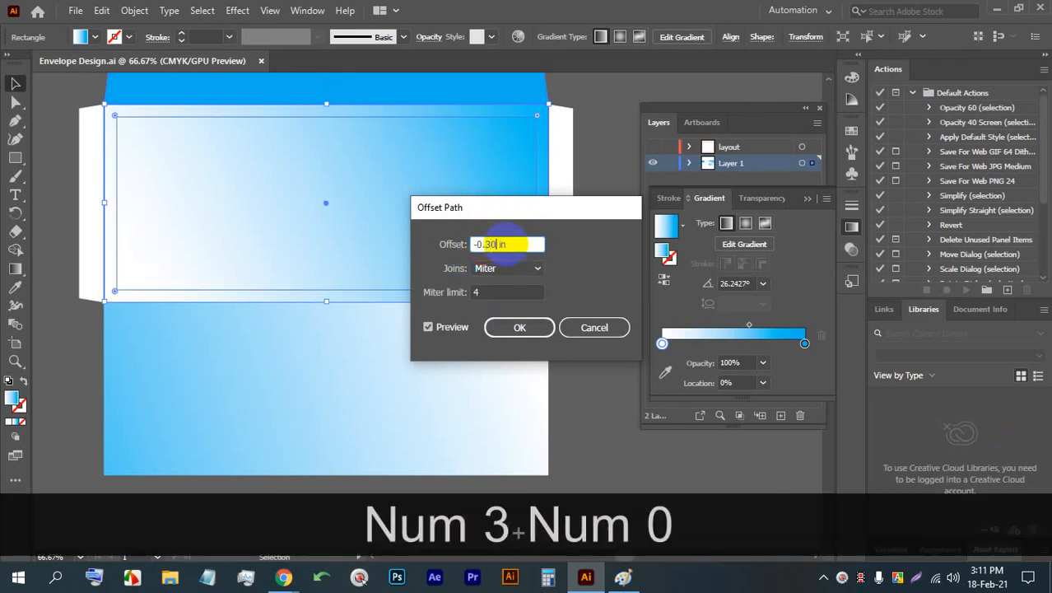
pyautogui.click(522, 327)
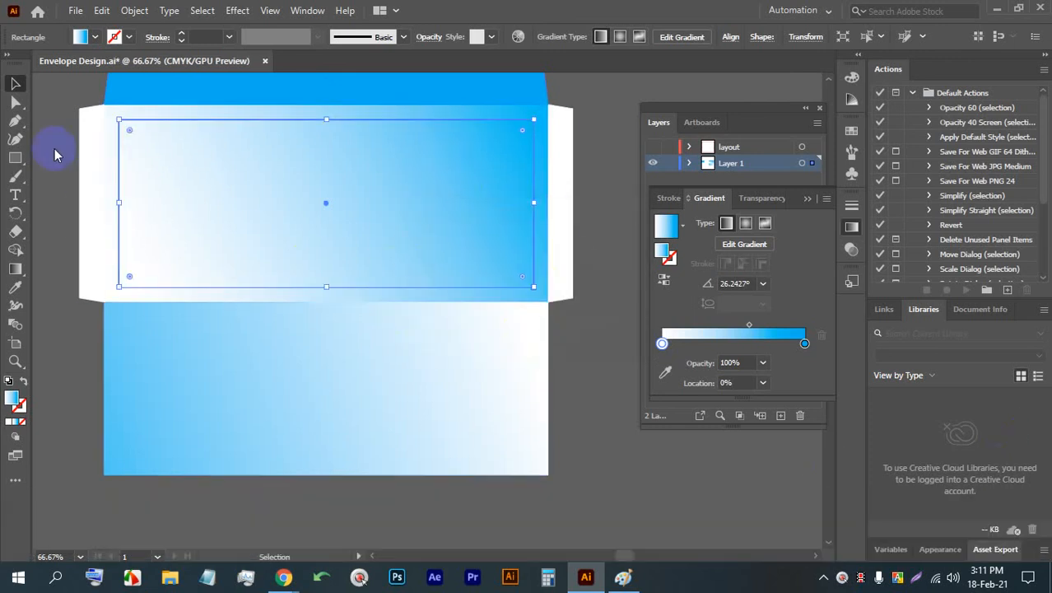
# - Convert the inset rectangle inside the central panel into guides
pyautogui.rightClick(303, 170)
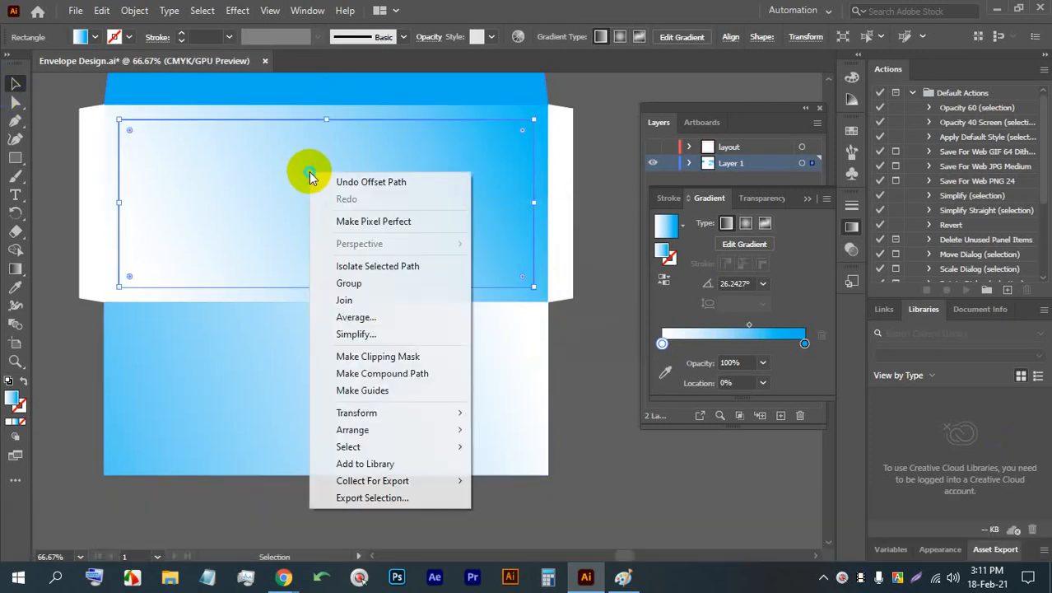
pyautogui.click(363, 395)
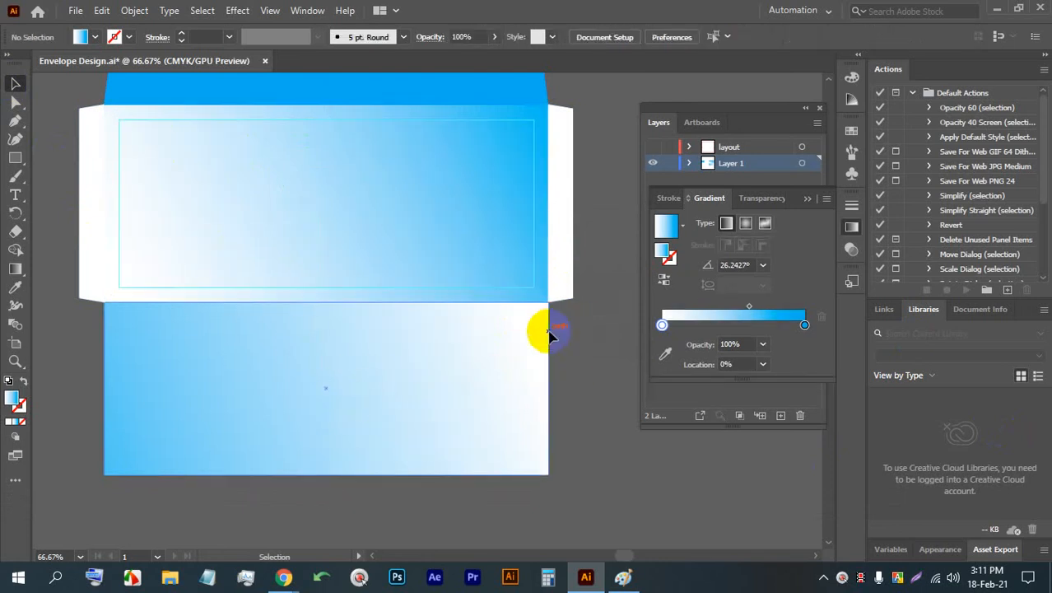
# - Create an inset rectangle inside the lower panel with Offset Path, using an offset of -0.3 in and Miter joins
pyautogui.scroll(-1, 556, 409)
pyautogui.click(470, 353)
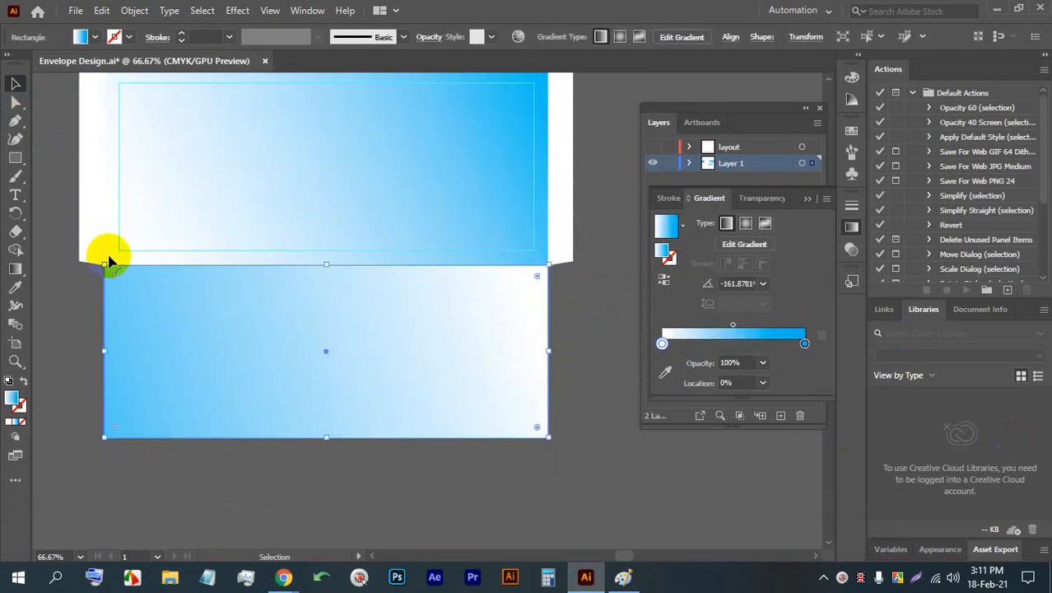
pyautogui.click(134, 10)
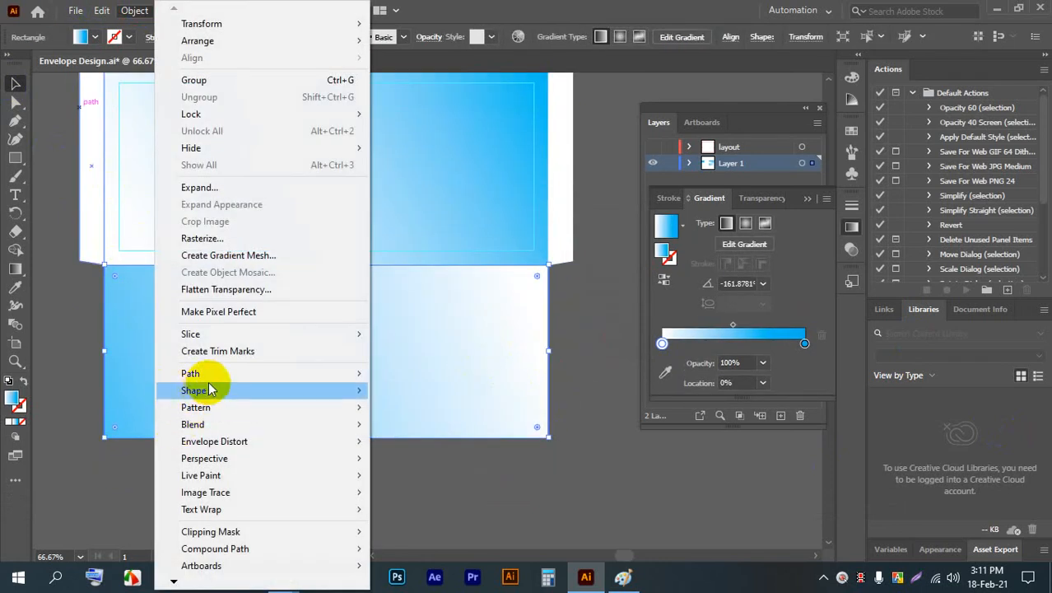
pyautogui.click(213, 372)
pyautogui.click(418, 430)
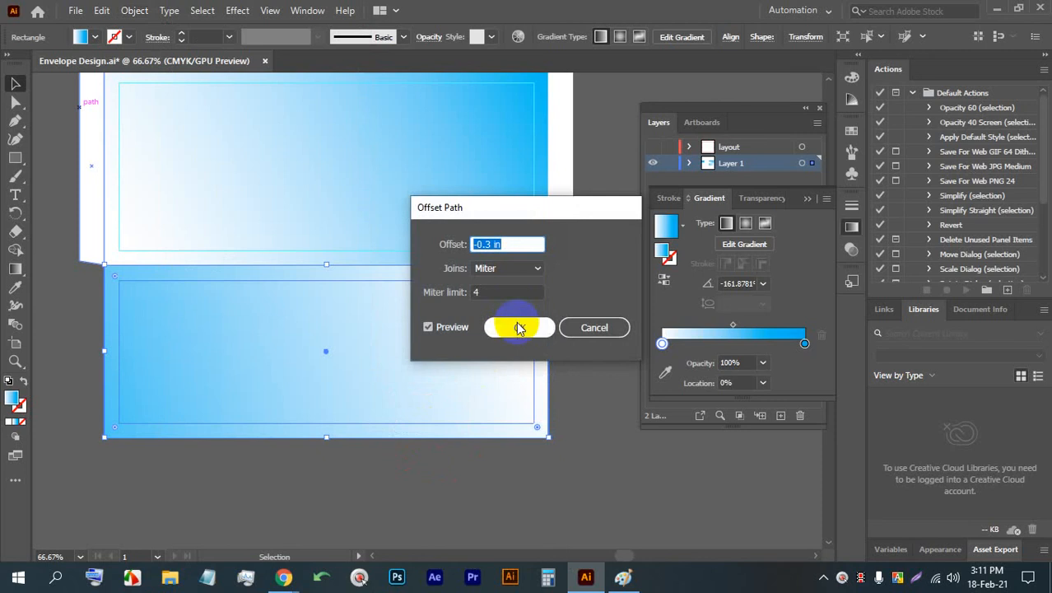
pyautogui.click(515, 327)
# - Convert the inset rectangle inside the lower panel into guides, clear the selection, and save the document
pyautogui.rightClick(374, 328)
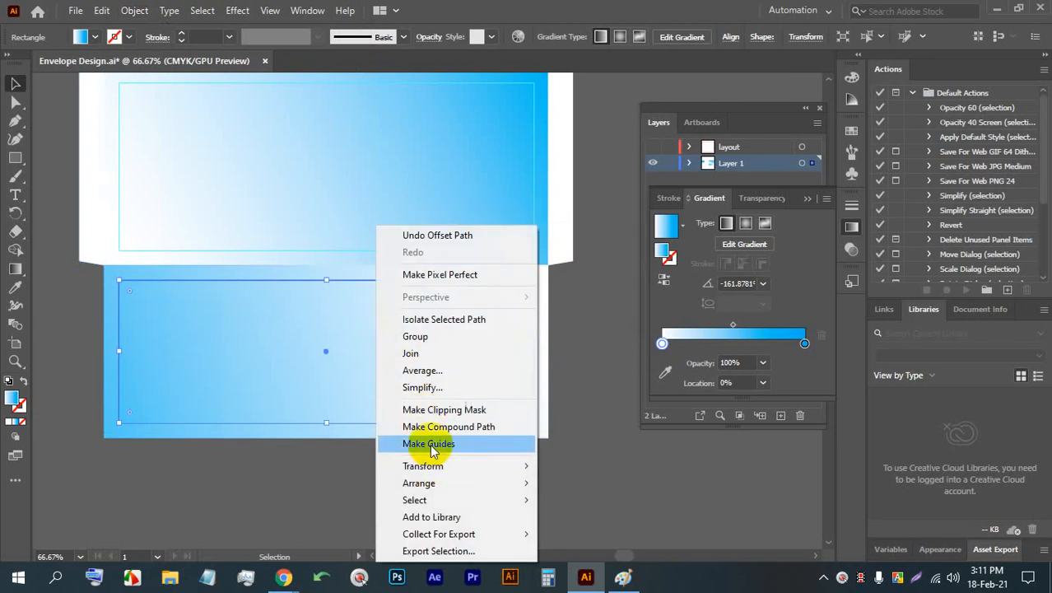
pyautogui.click(390, 440)
pyautogui.click(544, 385)
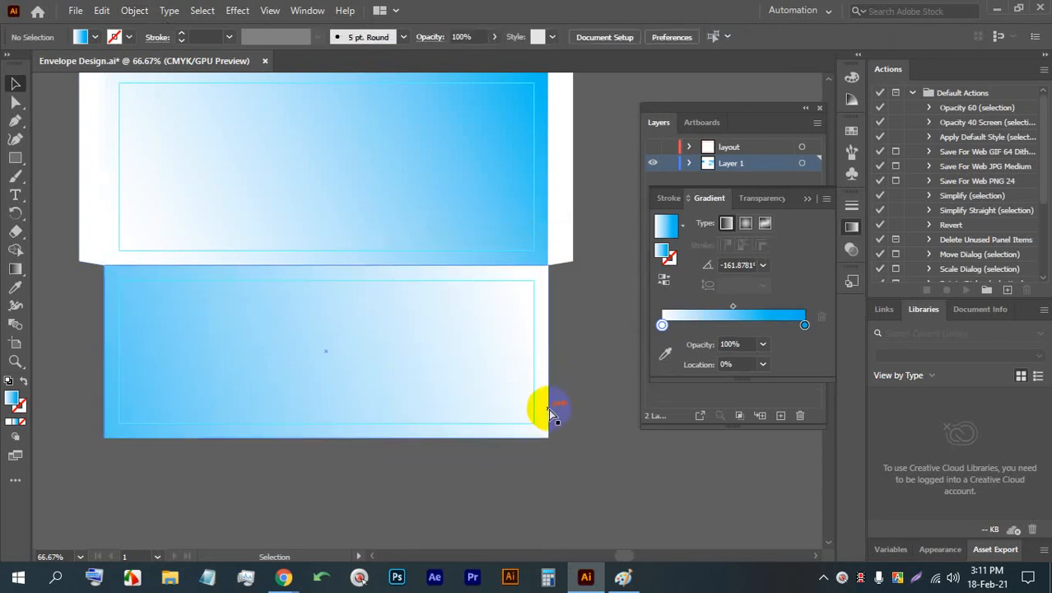
pyautogui.click(550, 412)
pyautogui.hotkey('ctrl', 's')
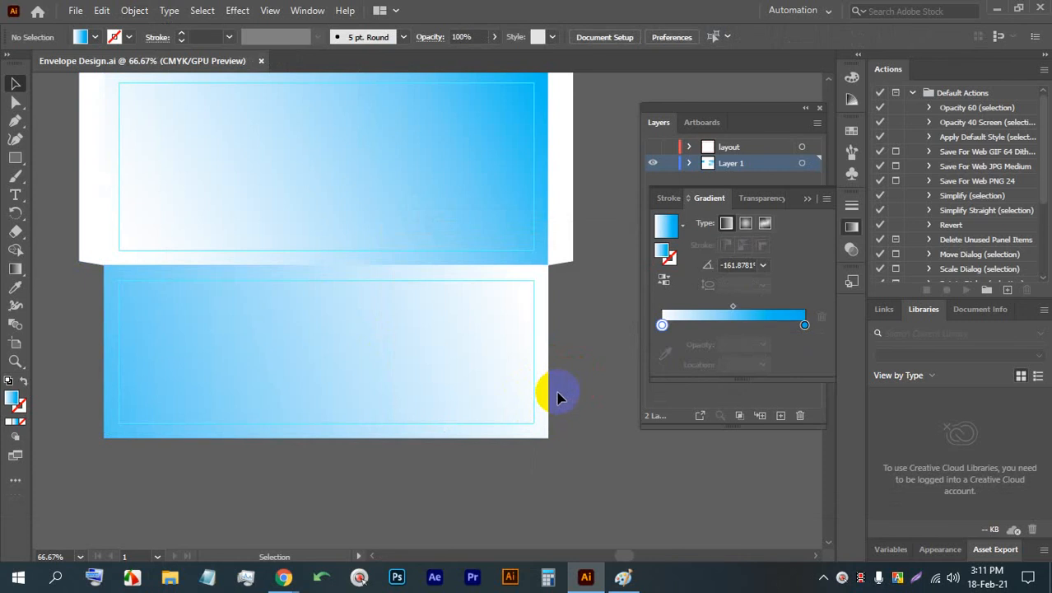
pyautogui.scroll(2, 453, 207)
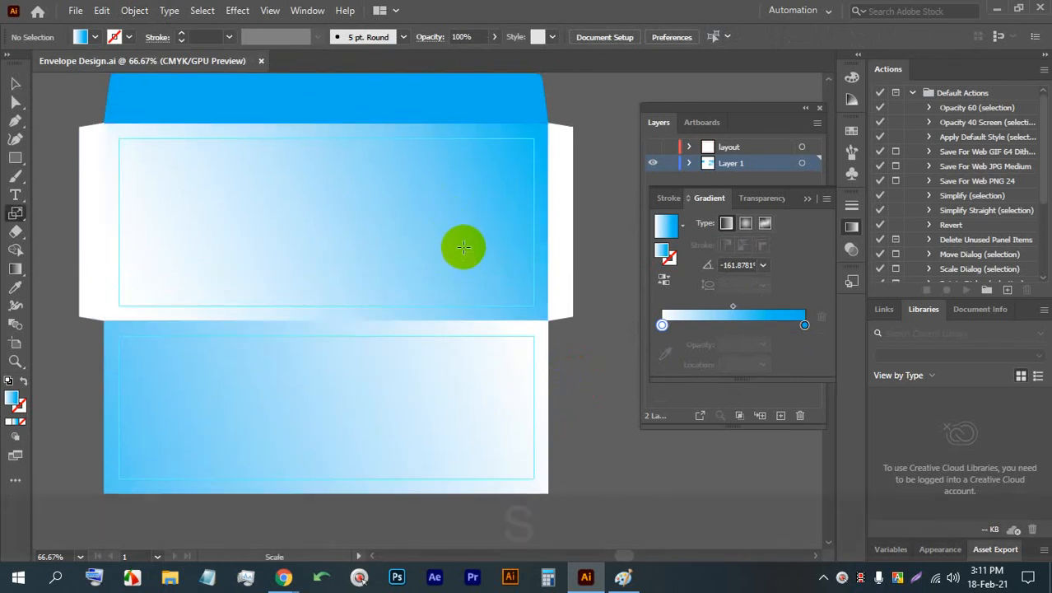
pyautogui.press('s')
pyautogui.hotkey('ctrl', 's')
pyautogui.press('s')
# - Draw a full-width rectangular strip along the central panel's bottom edge, about a quarter of the panel's height, and deselect it
pyautogui.keyDown('alt'); pyautogui.scroll(1, 377, 236); pyautogui.keyUp('alt')
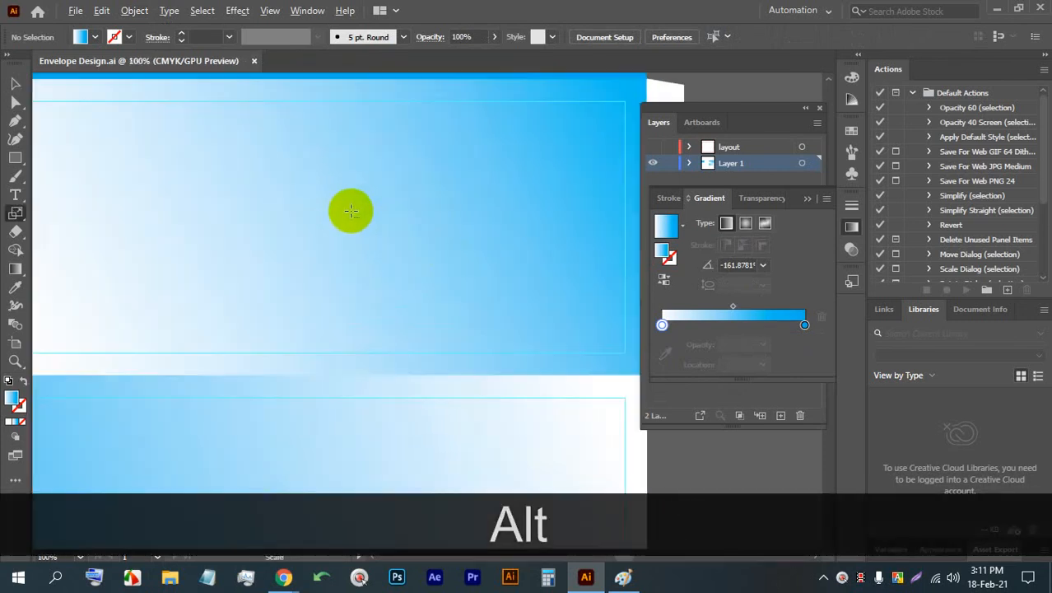
pyautogui.keyDown('alt'); pyautogui.scroll(-1, 356, 211); pyautogui.keyUp('alt')
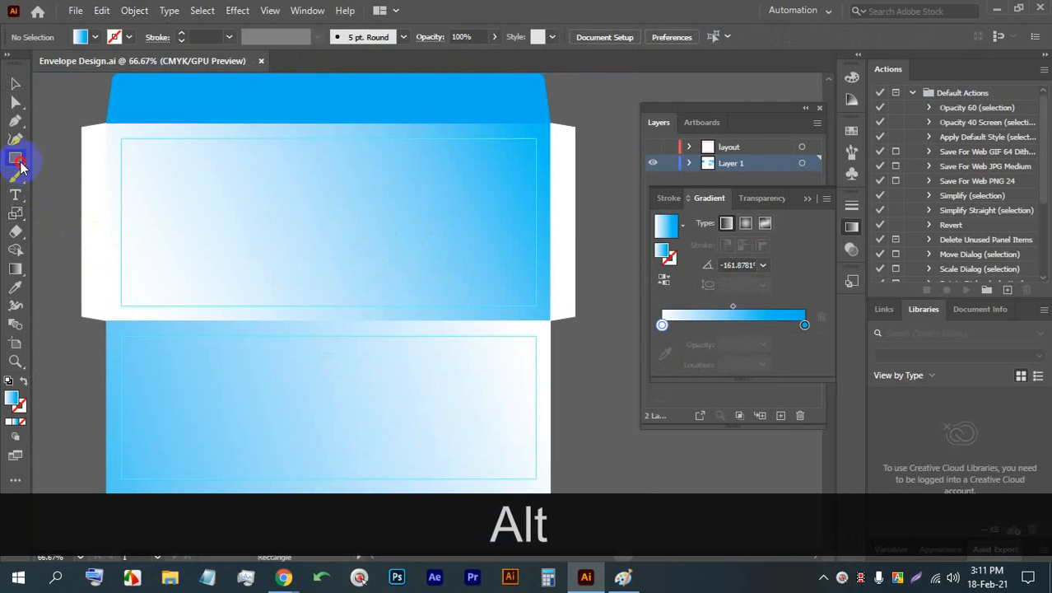
pyautogui.moveTo(550, 320); pyautogui.dragTo(108, 267)
pyautogui.click(15, 84)
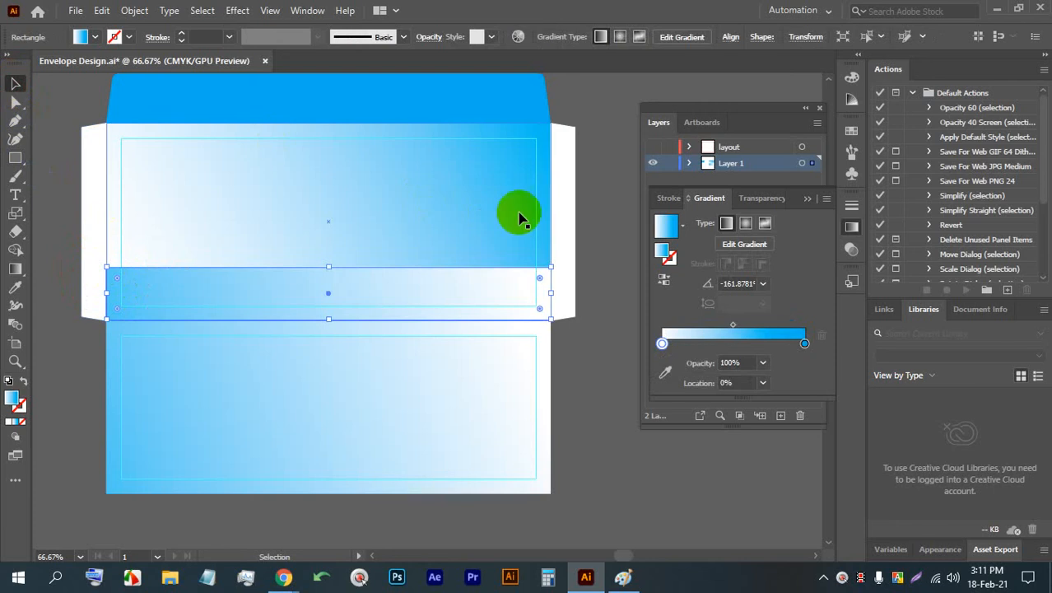
pyautogui.click(605, 237)
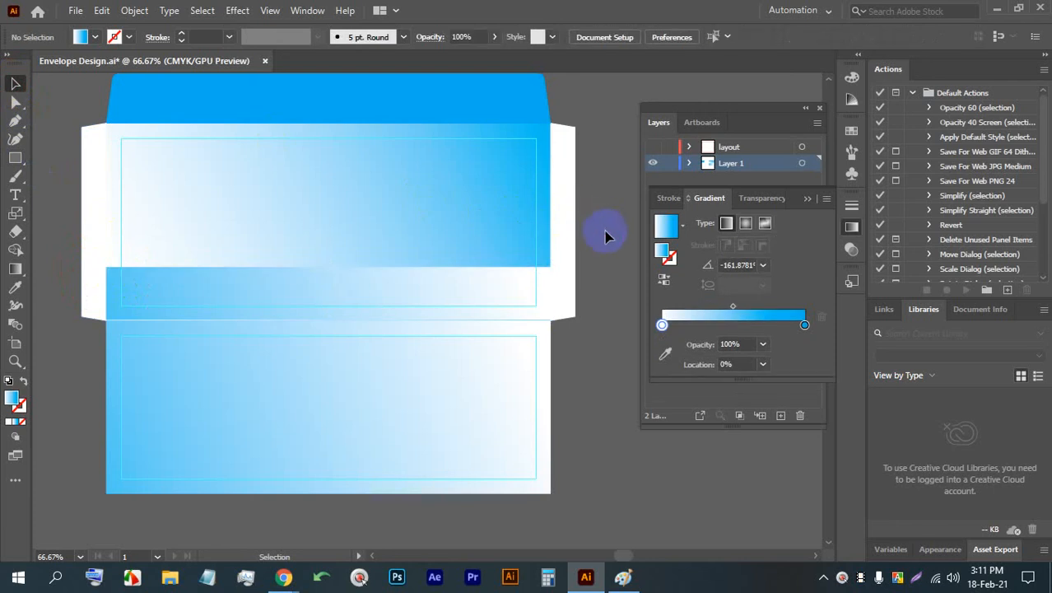
# - Fill the strip at the bottom of the central panel with the C=70 M=15 Y=0 K=0 blue swatch
pyautogui.click(331, 293)
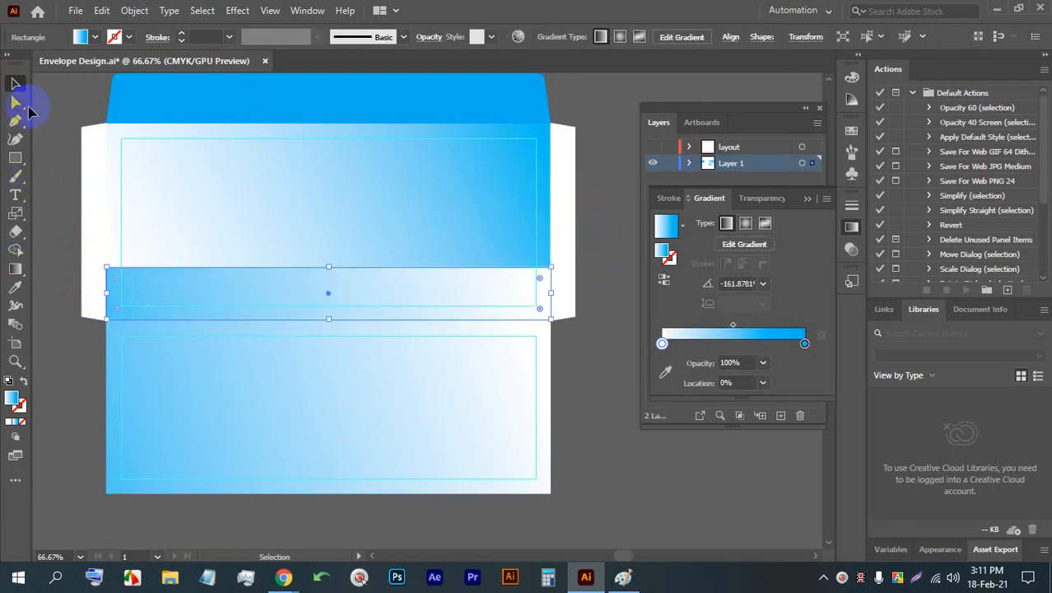
pyautogui.click(83, 37)
pyautogui.click(107, 73)
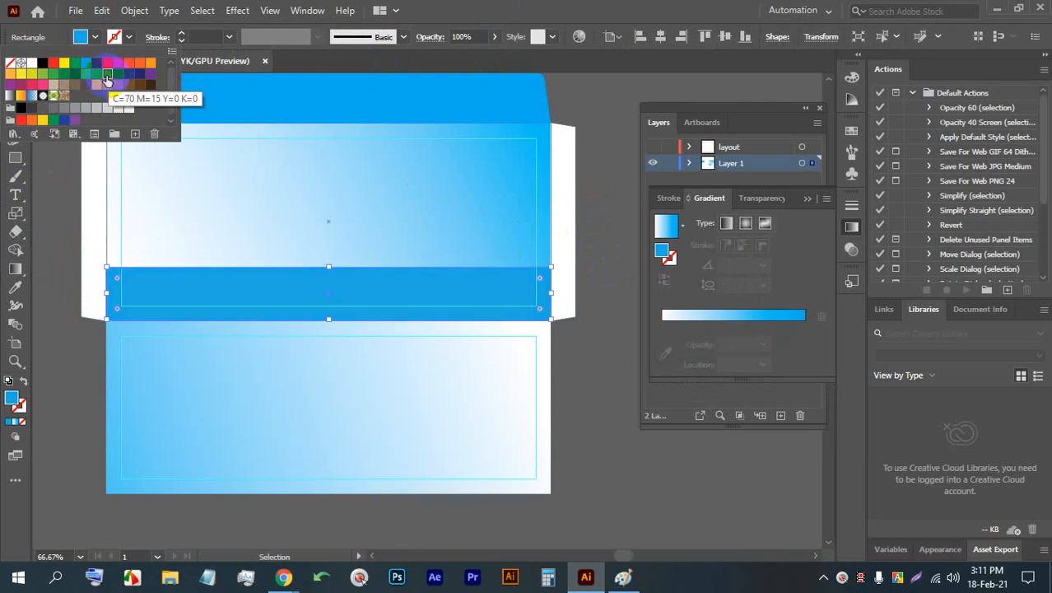
pyautogui.click(107, 75)
pyautogui.click(108, 75)
pyautogui.click(533, 6)
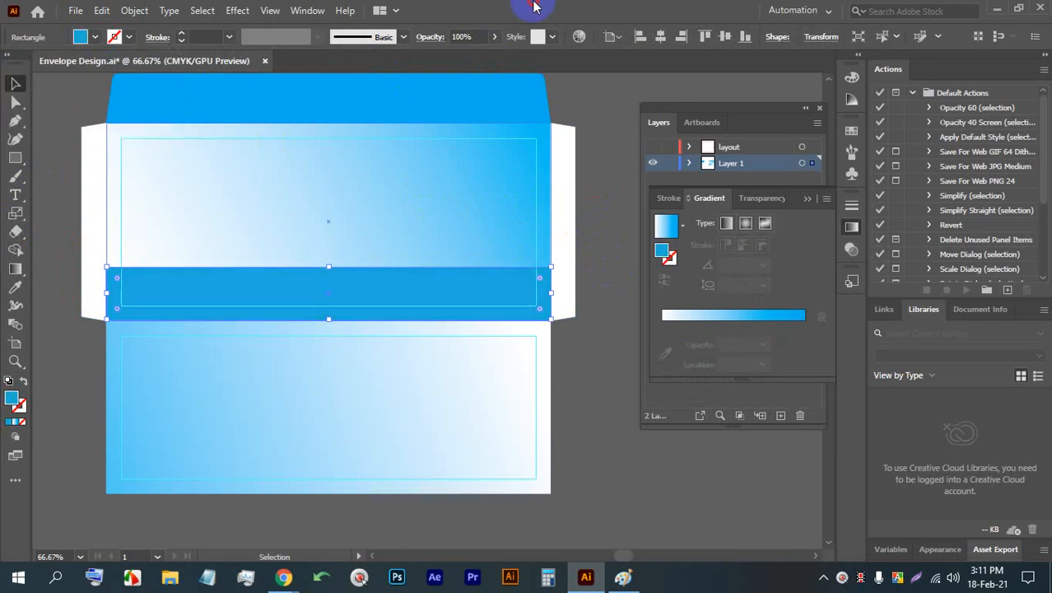
# - Match the strip's fill to the solid blue of the top flap with the Eyedropper
pyautogui.click(11, 291)
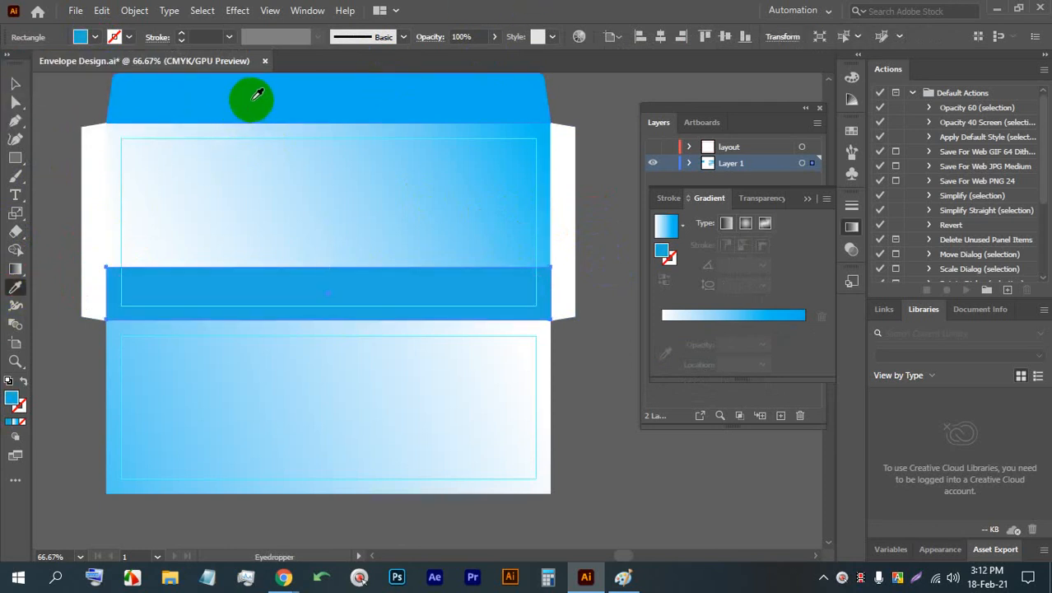
pyautogui.click(14, 84)
pyautogui.click(405, 306)
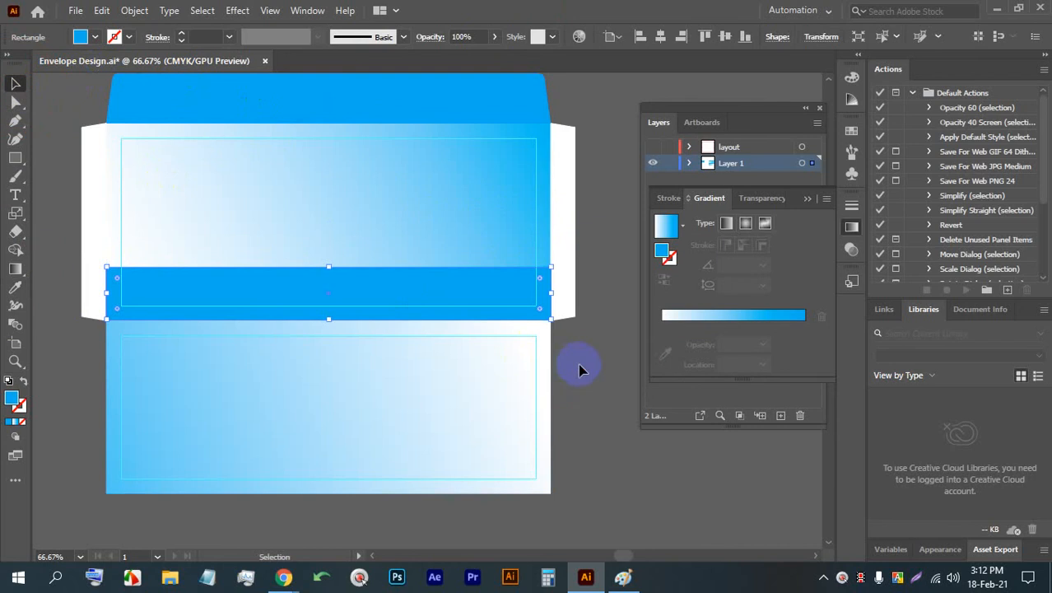
# - Redirect the central panel's gradient diagonally from white near its upper-right corner to blue toward its lower-left corner
pyautogui.click(455, 257)
pyautogui.click(455, 257)
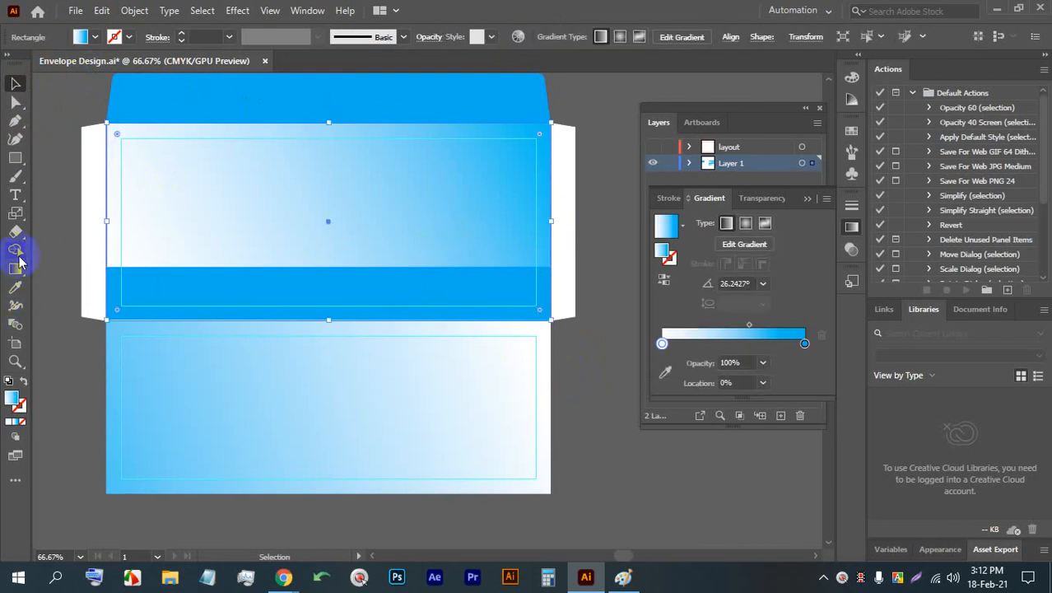
pyautogui.click(17, 266)
pyautogui.moveTo(490, 156); pyautogui.dragTo(247, 400)
pyautogui.click(15, 83)
# - Redirect the lower panel's gradient from white near its upper-left corner to blue past its lower-right corner, at about -17°
pyautogui.press('space')
pyautogui.moveTo(356, 270); pyautogui.dragTo(78, 209)
pyautogui.click(15, 268)
pyautogui.moveTo(555, 282); pyautogui.dragTo(32, 452)
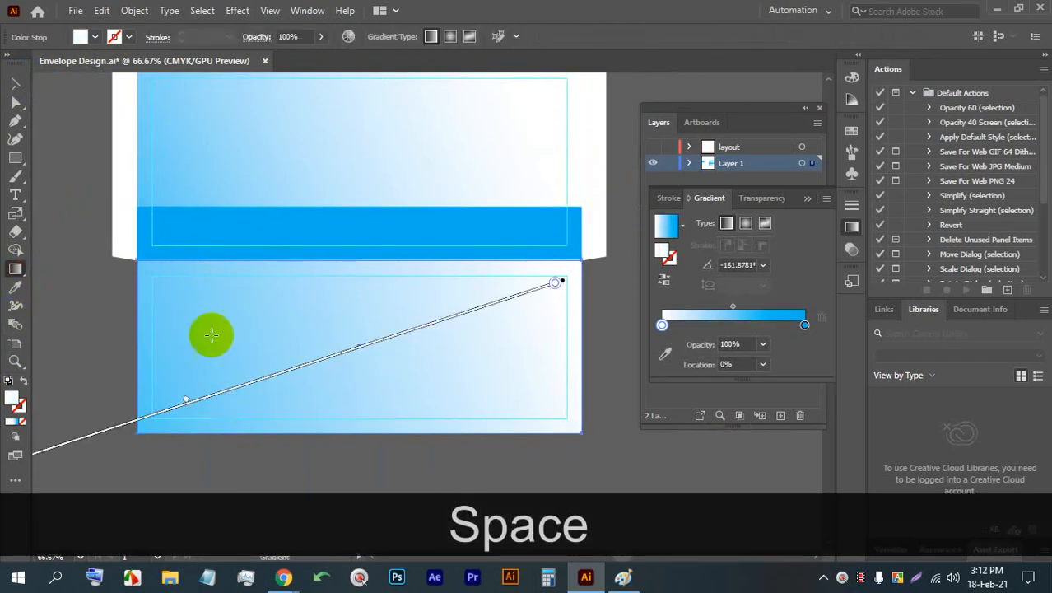
pyautogui.moveTo(183, 294); pyautogui.dragTo(688, 445)
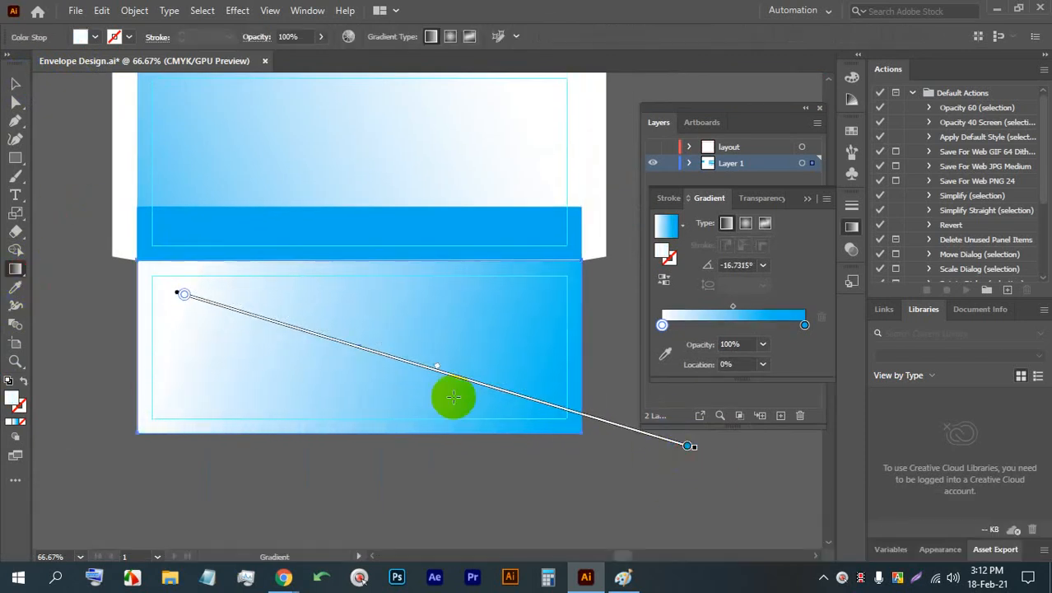
# - Shift the midpoint of the lower panel's gradient toward the blue end, clear the selection, and save the document
pyautogui.moveTo(437, 366); pyautogui.dragTo(590, 446)
pyautogui.click(15, 83)
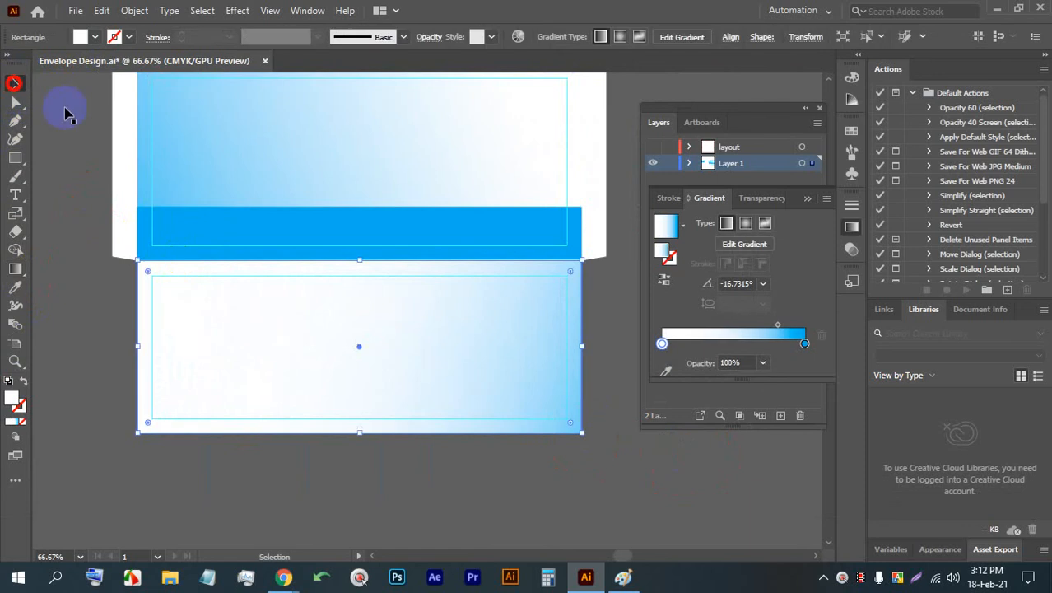
pyautogui.moveTo(545, 336); pyautogui.dragTo(466, 374)
pyautogui.click(571, 363)
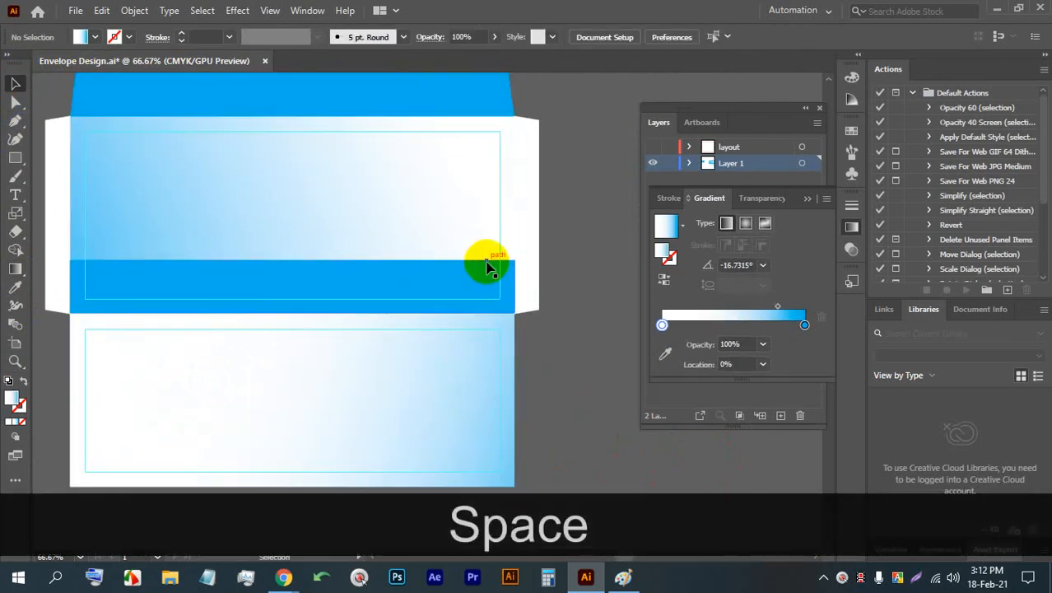
pyautogui.scroll(3, 500, 282)
pyautogui.scroll(-3, 504, 281)
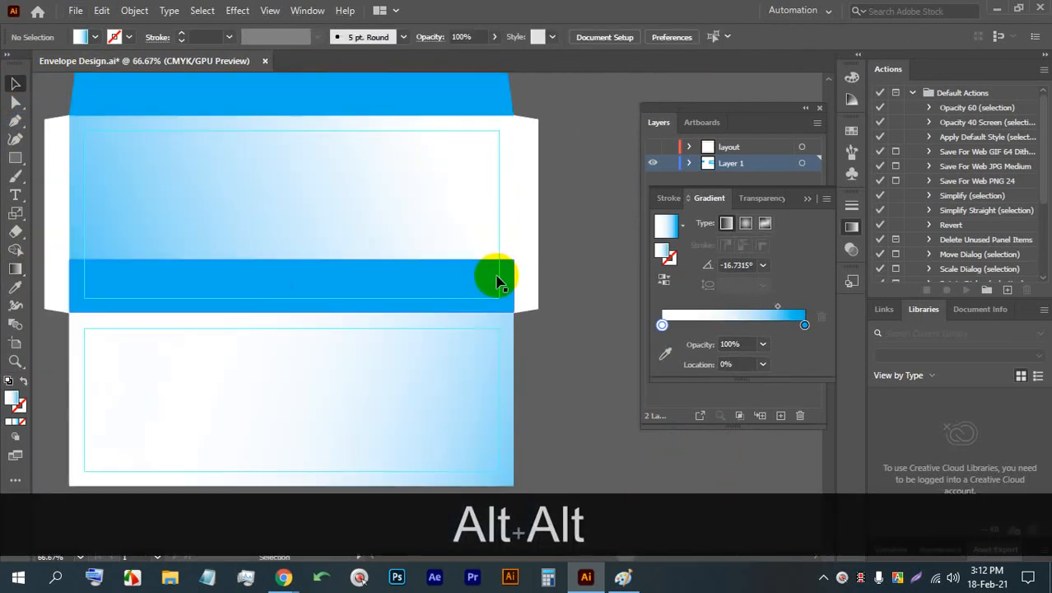
pyautogui.hotkey('ctrl', 's')
# - Switch to the Google Meet call in Chrome to check on the class, and return to Illustrator
pyautogui.moveTo(283, 577)
pyautogui.click(325, 458)
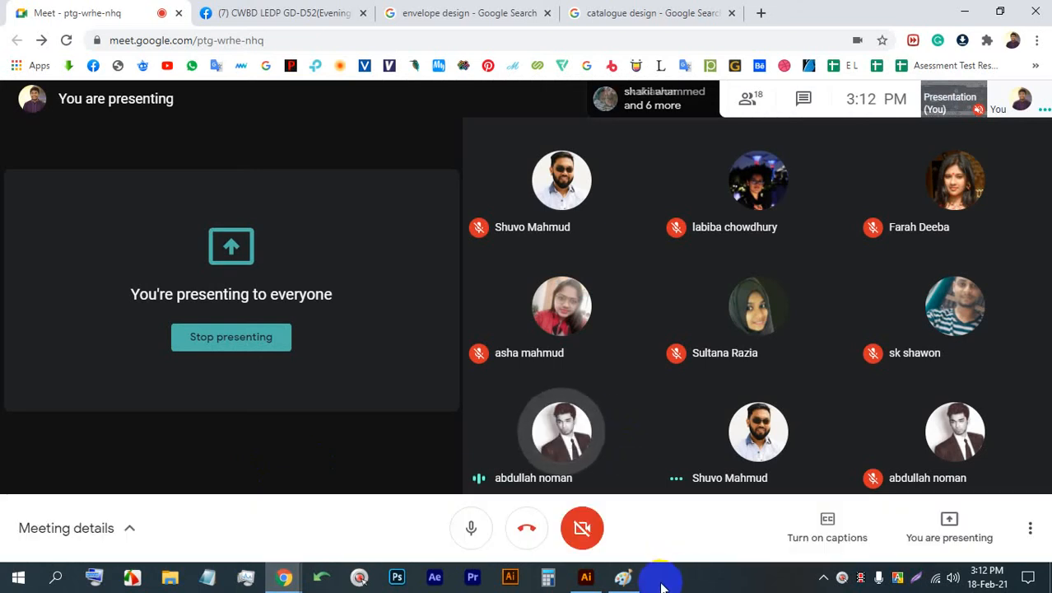
pyautogui.click(586, 576)
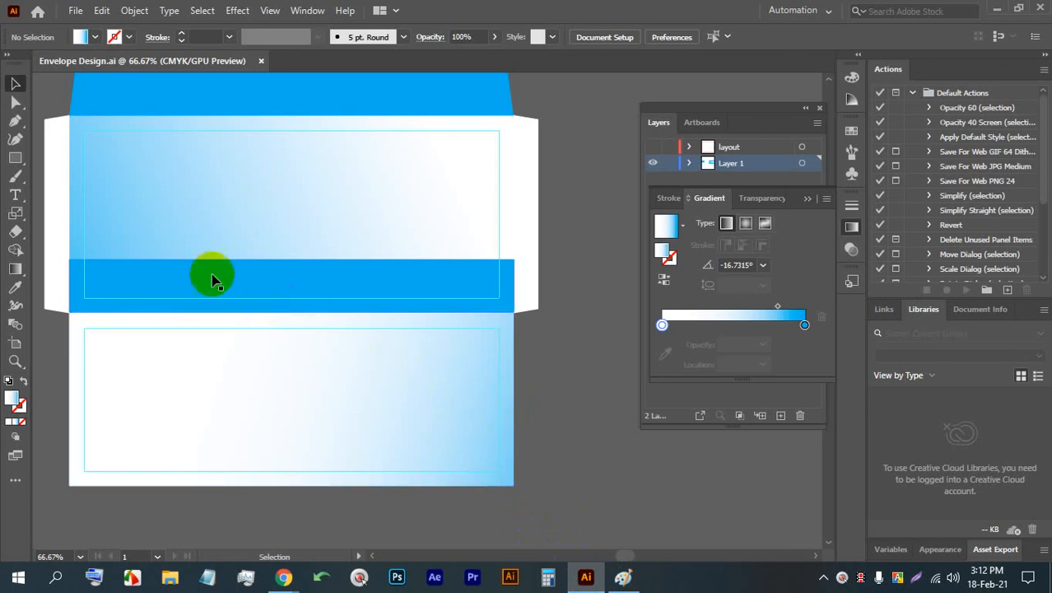
# - Duplicate the blue strip directly above itself and rotate the copy about 45° into a diagonal bar rising to the right
pyautogui.press('space')
pyautogui.moveTo(259, 317); pyautogui.dragTo(310, 319)
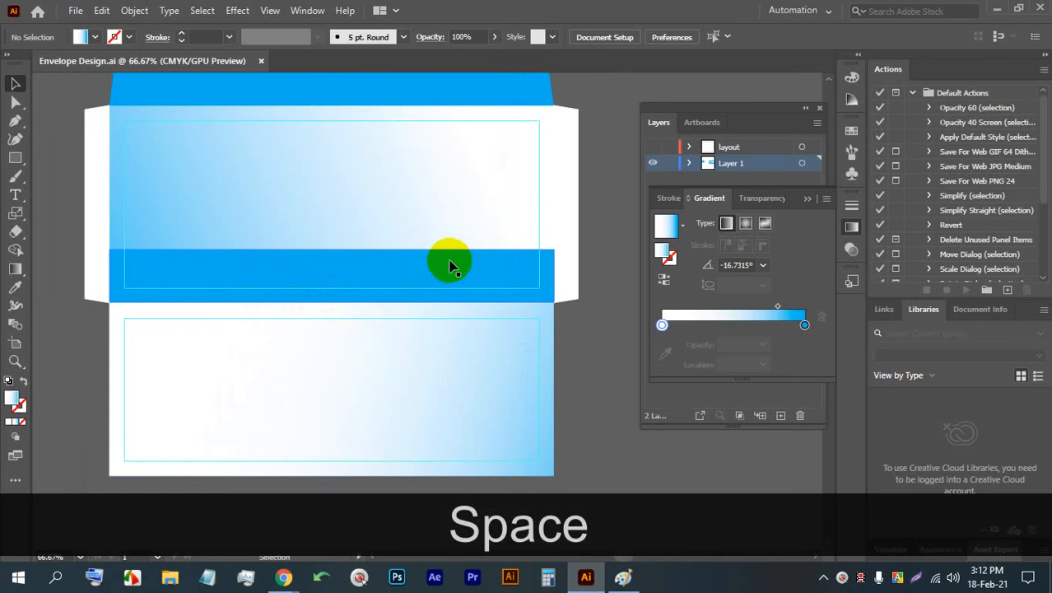
pyautogui.press('alt')
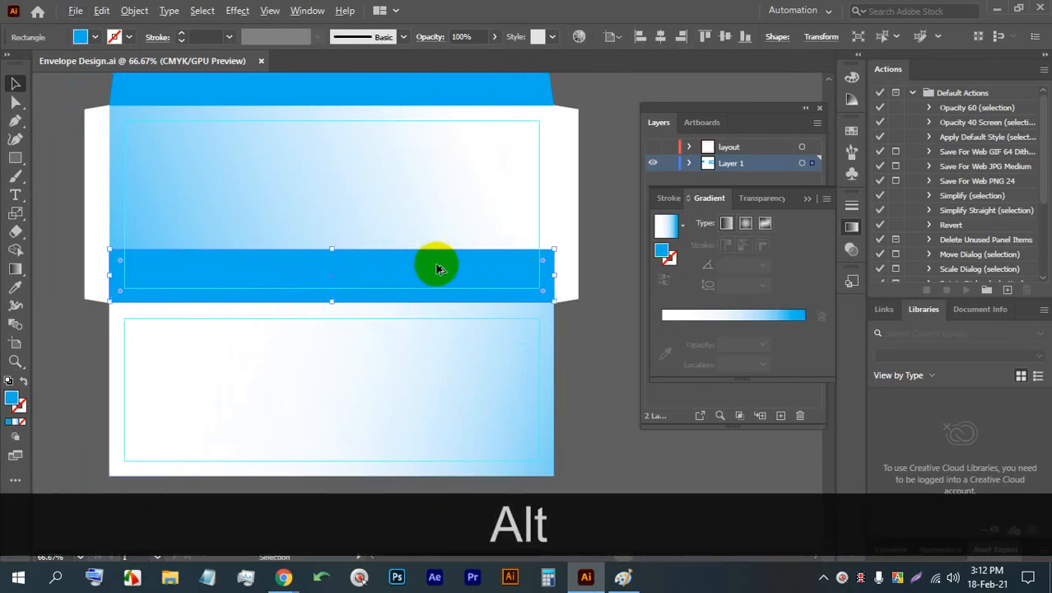
pyautogui.moveTo(436, 268); pyautogui.dragTo(437, 216)
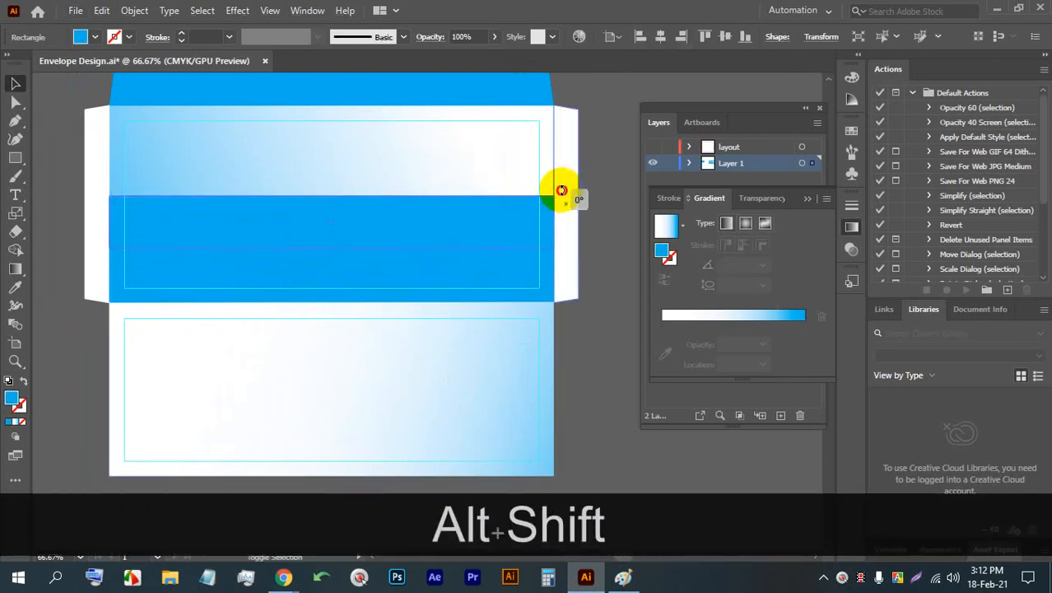
pyautogui.moveTo(561, 191); pyautogui.dragTo(405, 165)
# - Widen the diagonal blue bar, tilt it more steeply, and position it across the middle of the central and lower panels
pyautogui.scroll(-1, 368, 210)
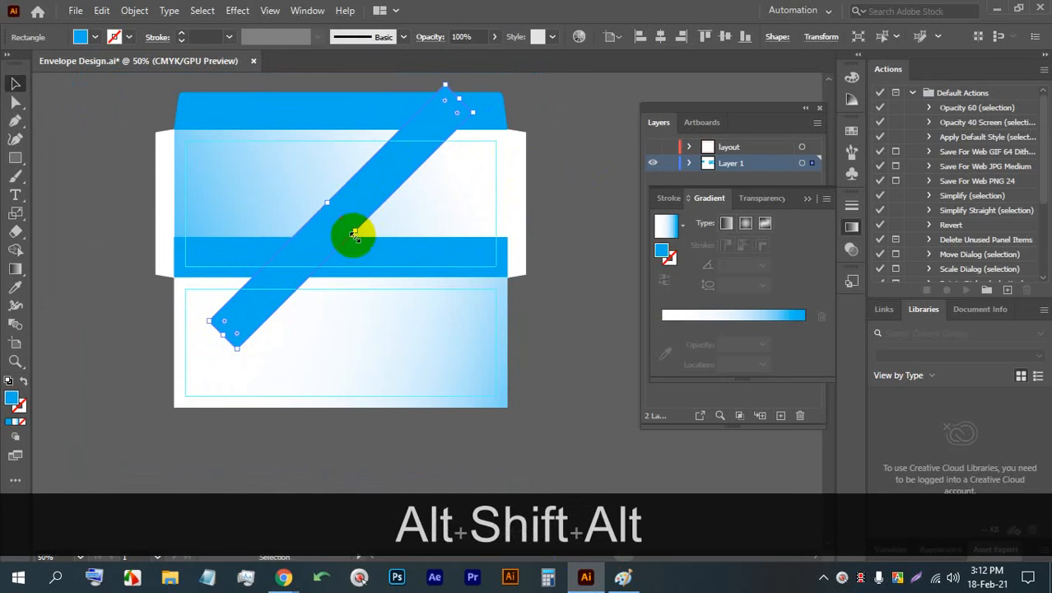
pyautogui.moveTo(354, 236); pyautogui.dragTo(523, 114)
pyautogui.moveTo(416, 202); pyautogui.dragTo(379, 202)
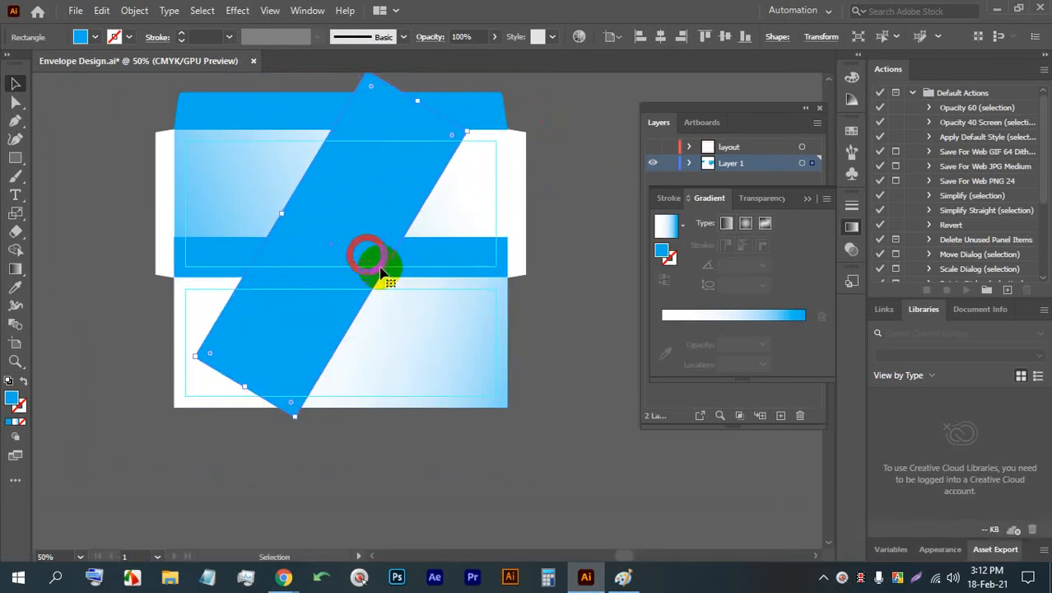
pyautogui.moveTo(386, 276)
pyautogui.mouseDown()
pyautogui.moveTo(453, 281)
pyautogui.moveTo(401, 285)
pyautogui.mouseUp()
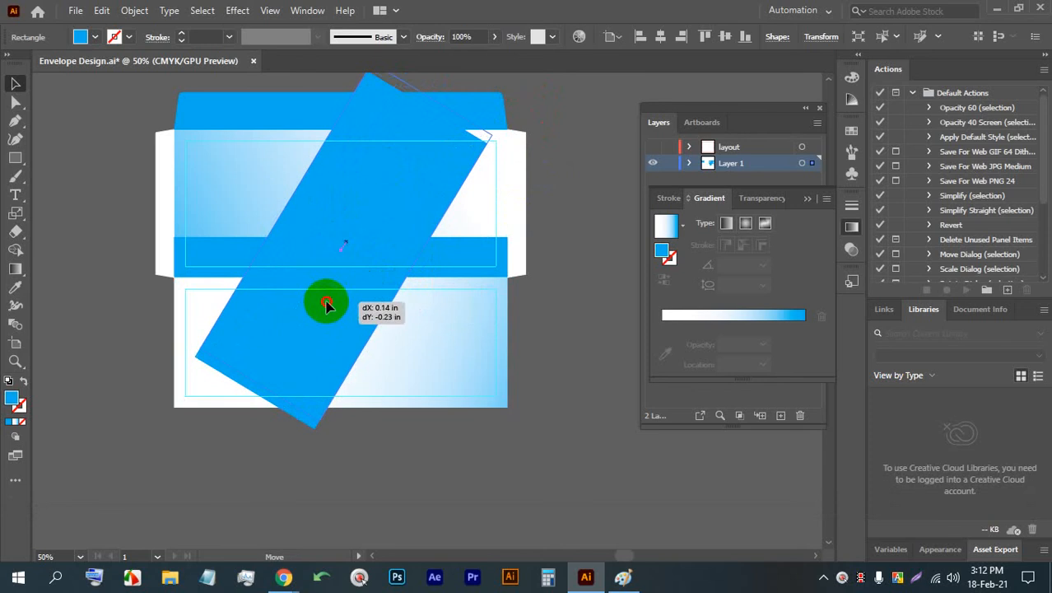
pyautogui.moveTo(326, 304); pyautogui.dragTo(316, 318)
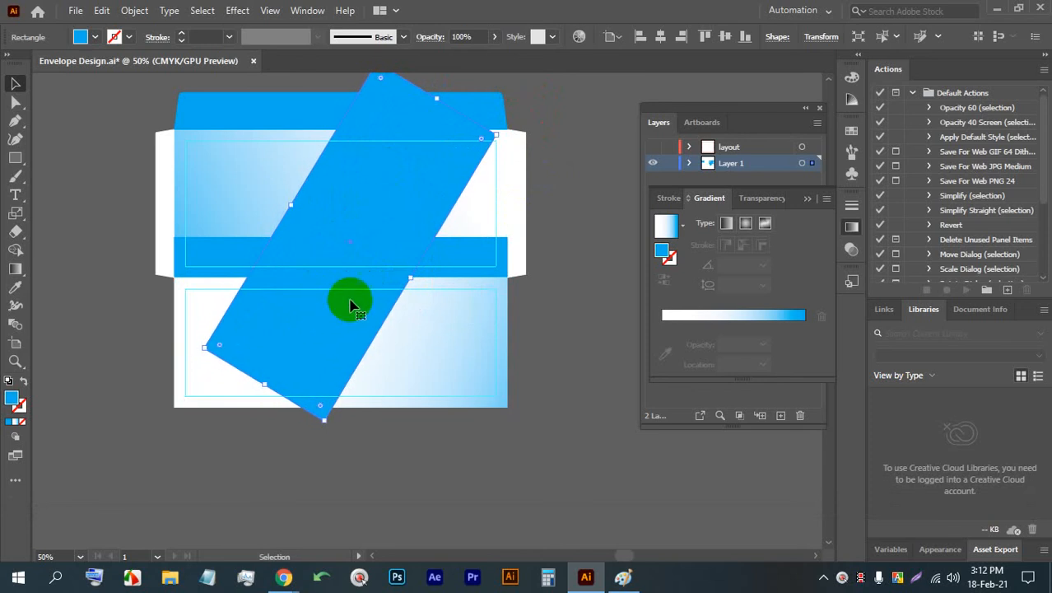
# - Cut the diagonal bar and its overlap out of the blue strip with Shape Builder, leaving two slanted end pieces, and save the document
pyautogui.scroll(1, 350, 302)
pyautogui.click(506, 244)
pyautogui.keyDown('shift'); pyautogui.click(404, 174); pyautogui.keyUp('shift')
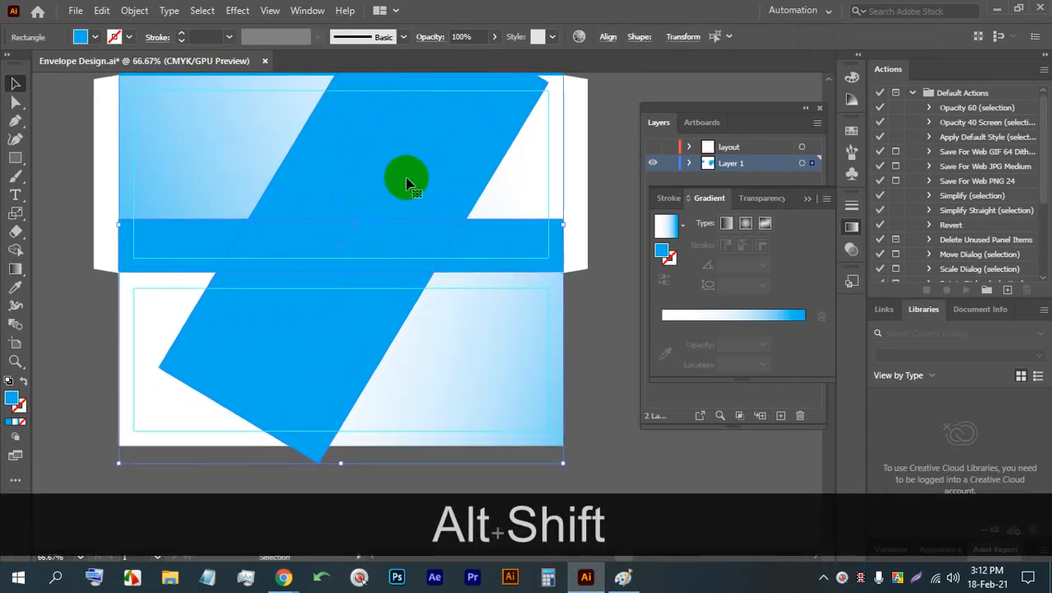
pyautogui.press('alt')
pyautogui.click(16, 252)
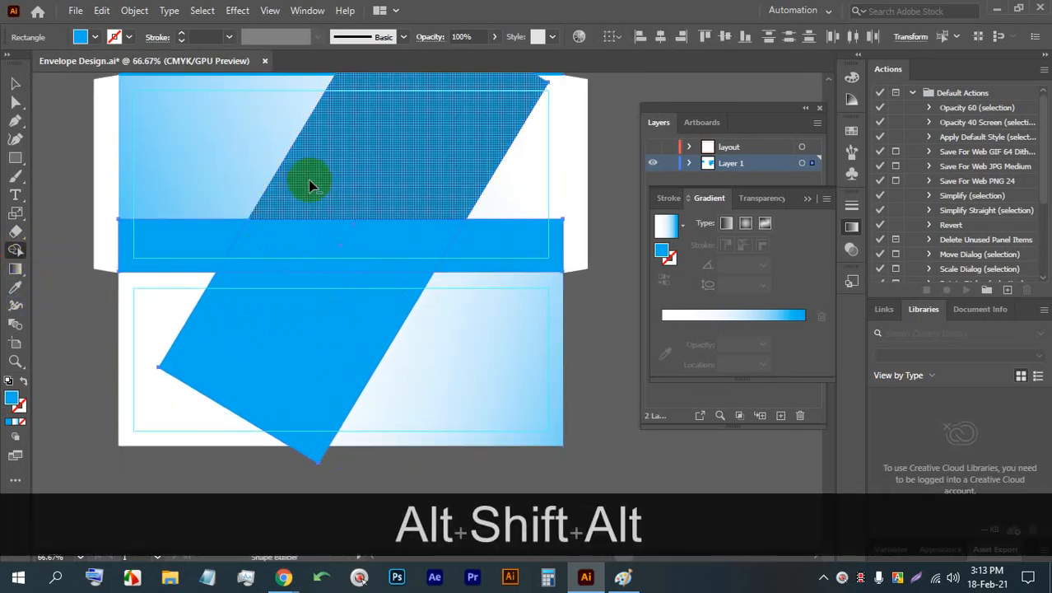
pyautogui.keyDown('alt'); pyautogui.click(359, 150); pyautogui.keyUp('alt')
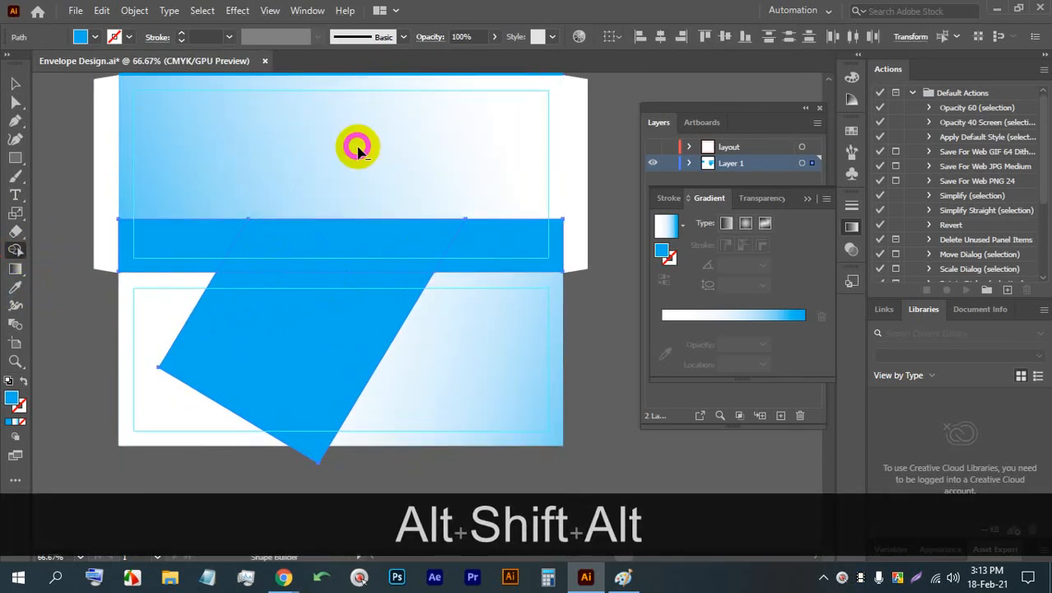
pyautogui.keyDown('alt'); pyautogui.click(301, 342); pyautogui.keyUp('alt')
pyautogui.keyDown('alt'); pyautogui.click(347, 248); pyautogui.keyUp('alt')
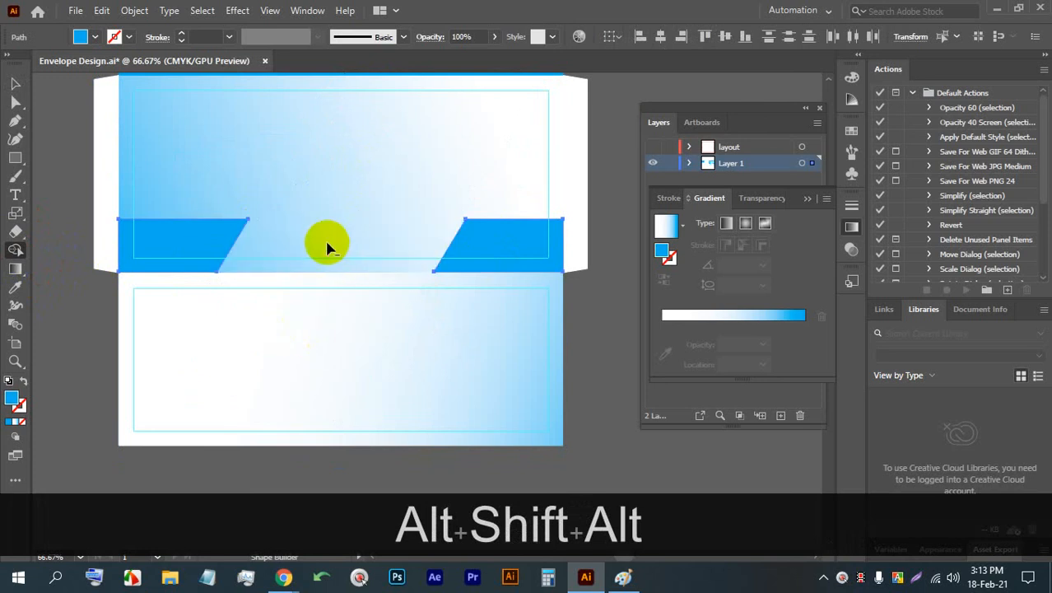
pyautogui.click(587, 323)
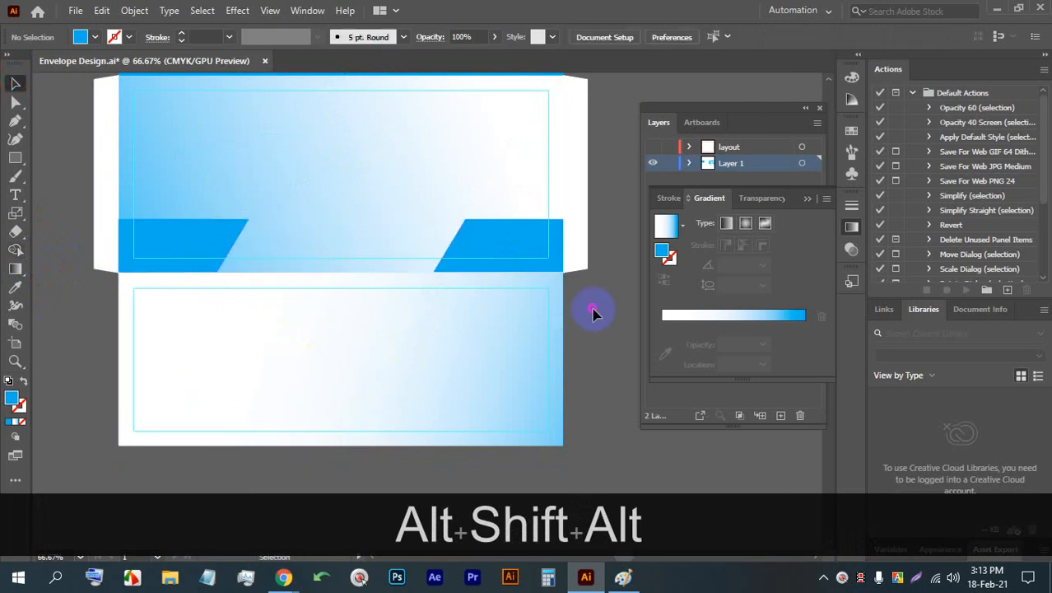
pyautogui.scroll(-3, 595, 308)
pyautogui.scroll(3, 592, 305)
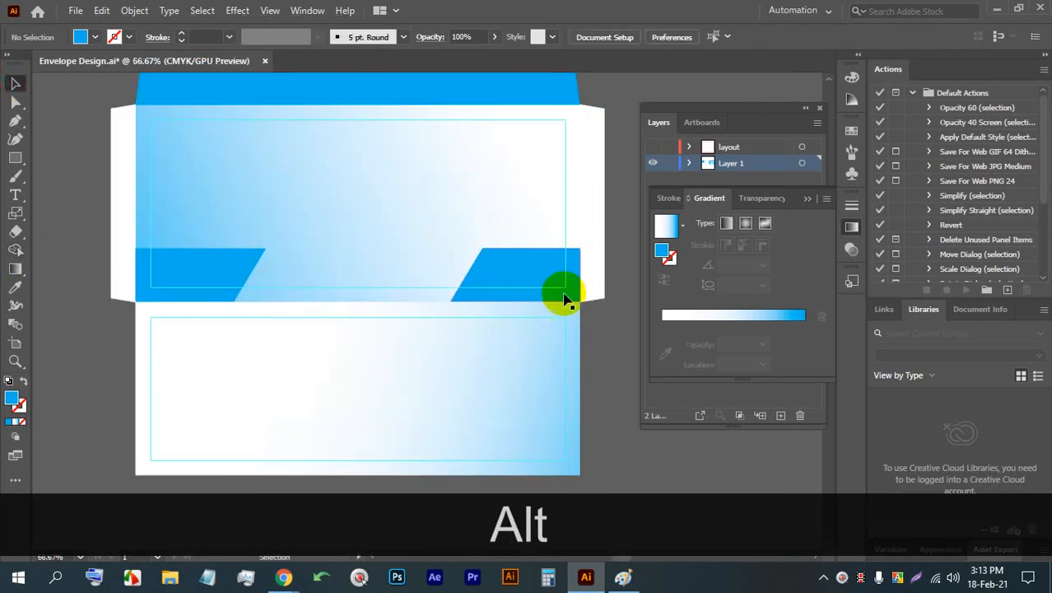
pyautogui.hotkey('ctrl', 's')
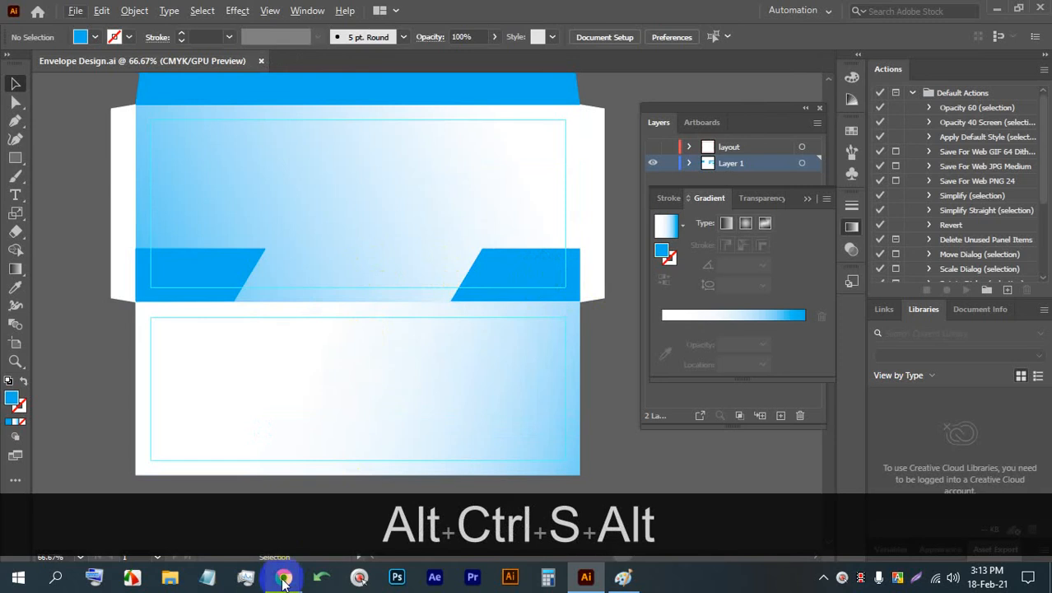
# - Switch to Chrome, open the Flaticon site in the catalogue design tab, and search its icons for "phone"
pyautogui.click(284, 577)
pyautogui.click(229, 506)
pyautogui.click(700, 12)
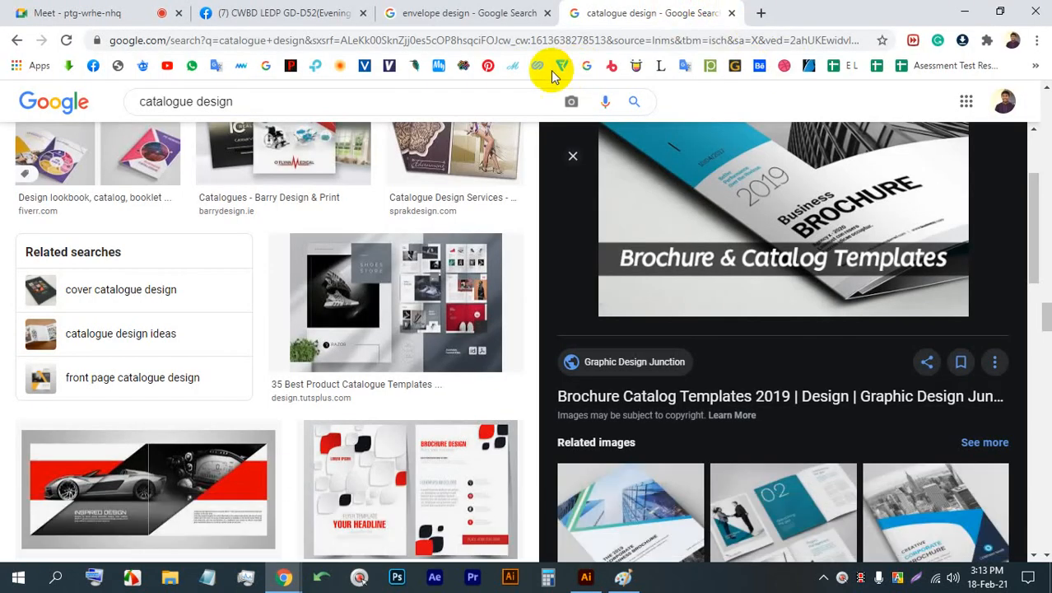
pyautogui.click(562, 66)
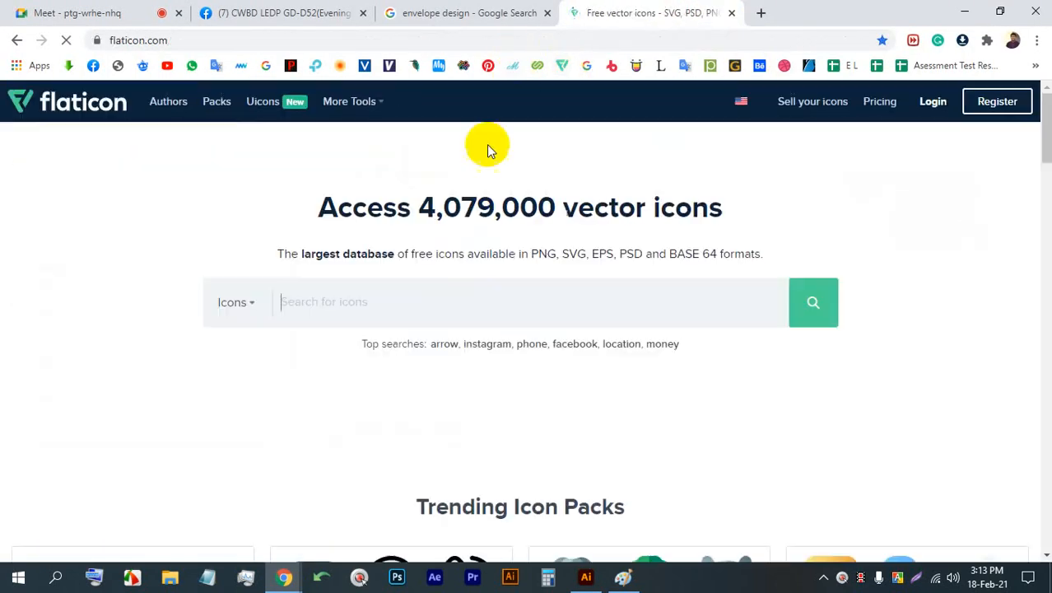
pyautogui.click(435, 312)
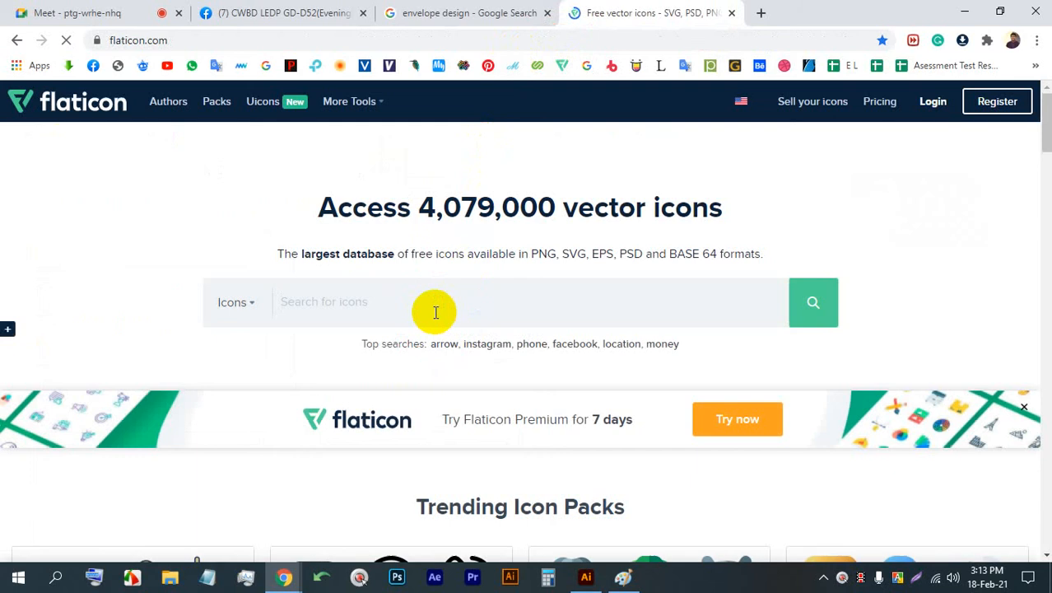
pyautogui.write('pho')
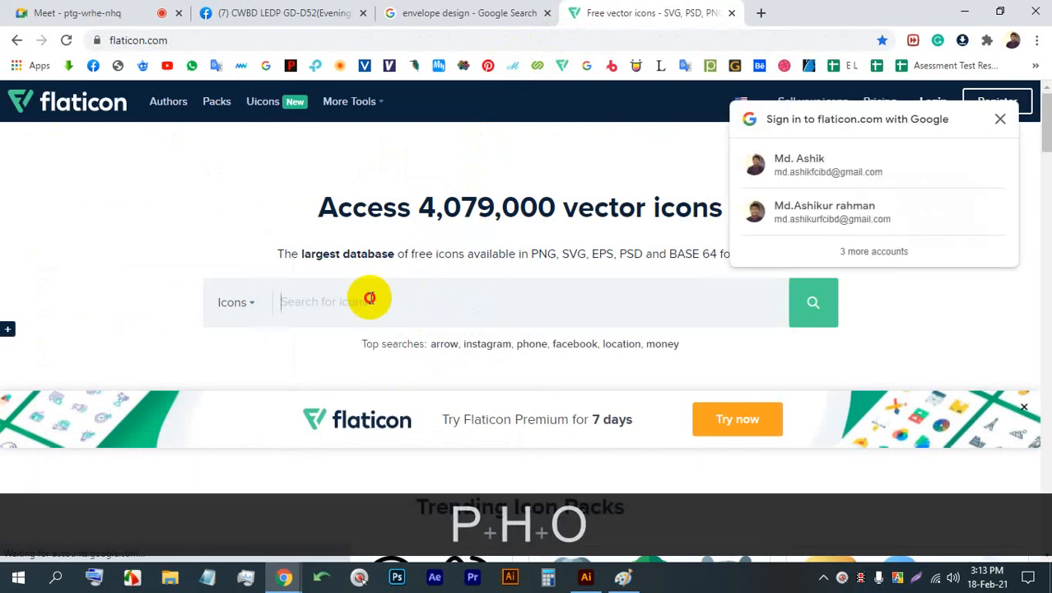
pyautogui.write('pho')
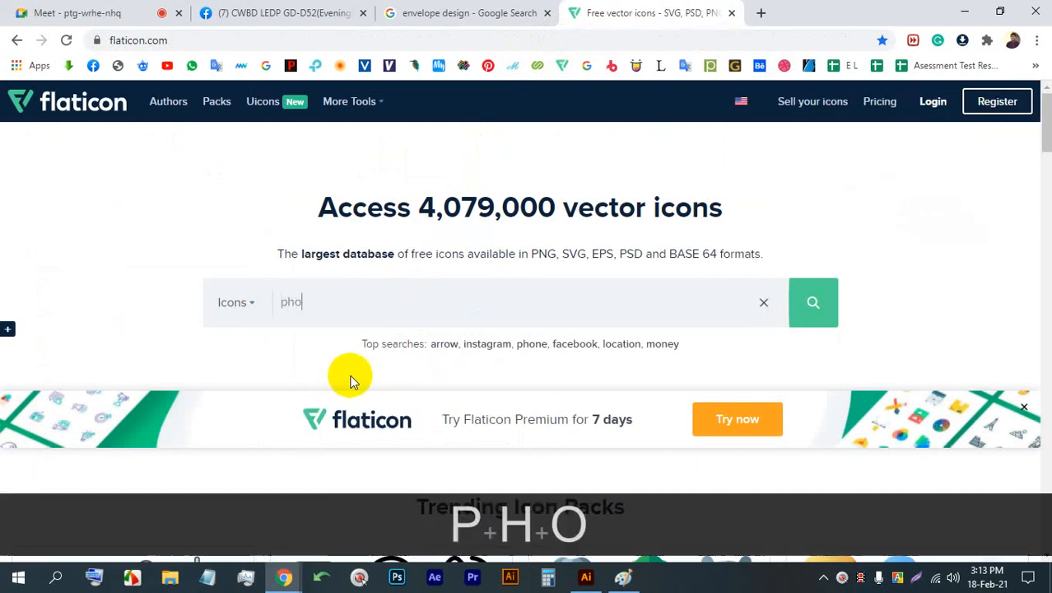
pyautogui.write('ne')
pyautogui.press('Return')
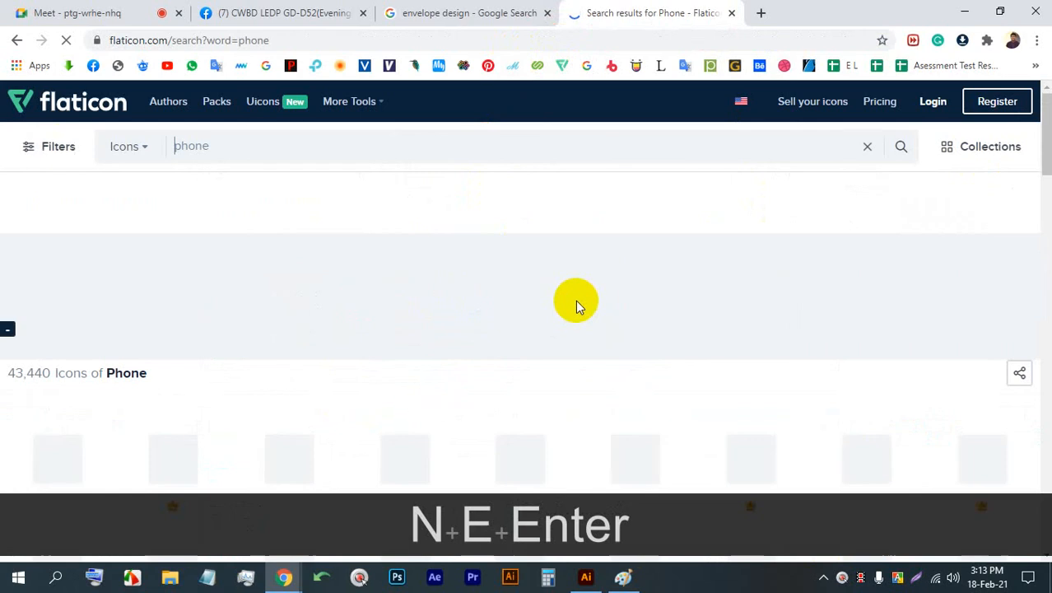
# - Open the solid black Phone Call icon with signal waves and copy a screen capture of it to the clipboard
pyautogui.scroll(-2, 536, 346)
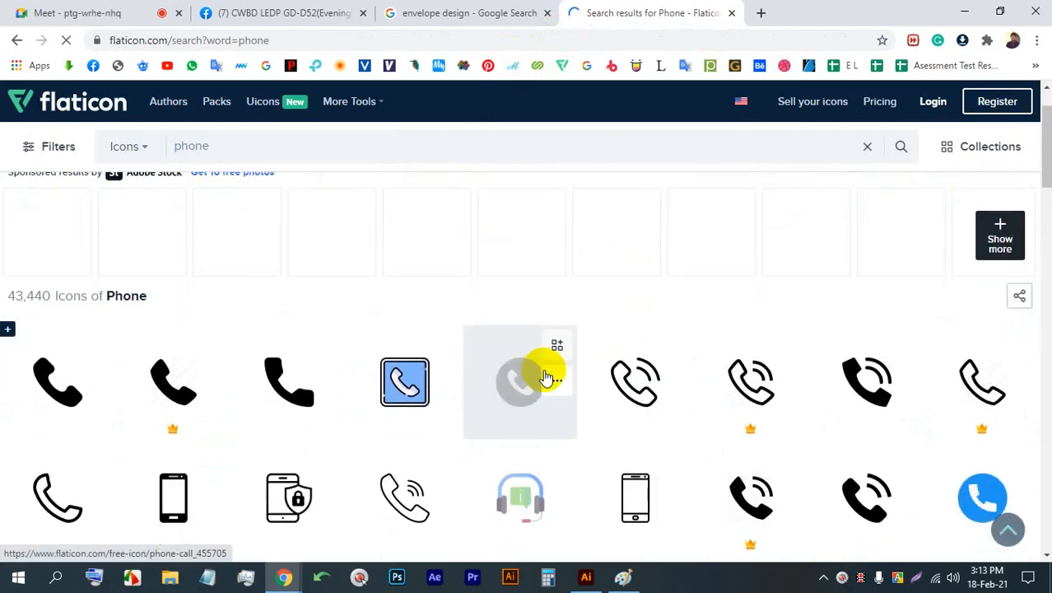
pyautogui.click(837, 311)
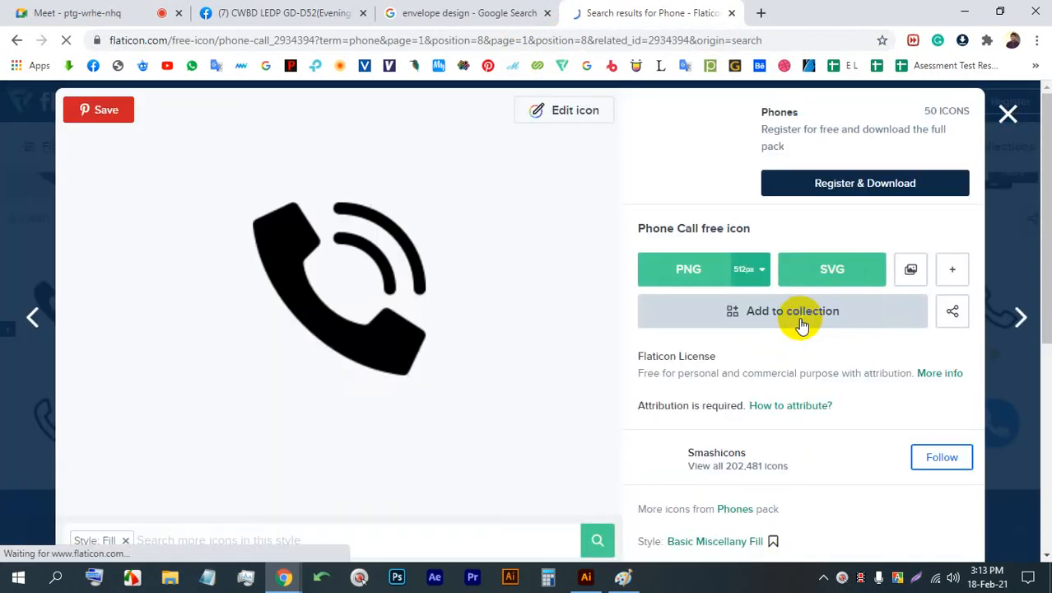
pyautogui.press('Print')
pyautogui.moveTo(499, 405); pyautogui.dragTo(197, 126)
pyautogui.click(443, 420)
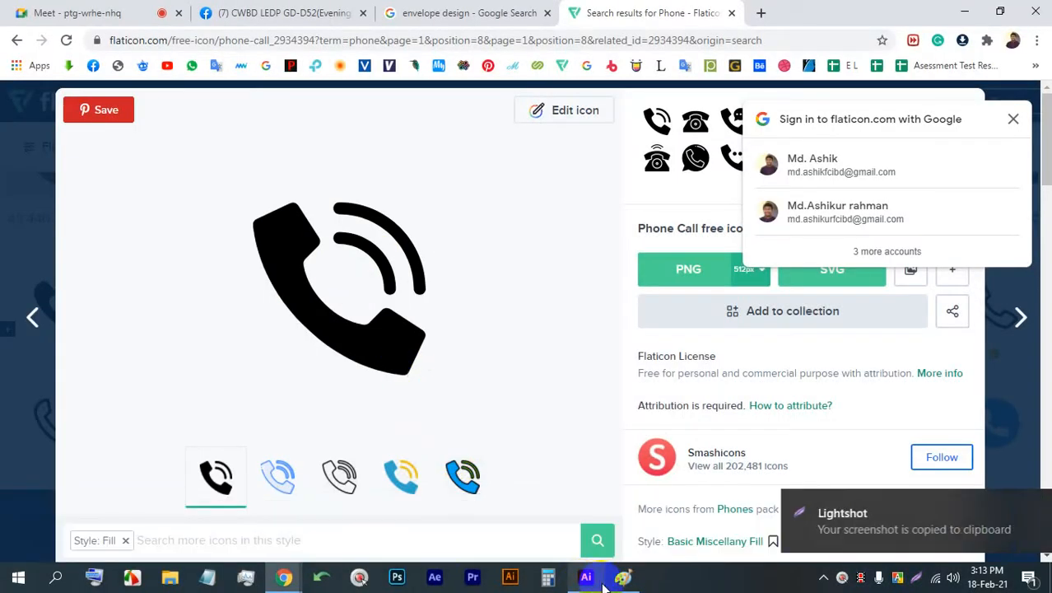
# - Return to Illustrator, paste the captured phone icon image, and place it on the empty canvas beside the envelope
pyautogui.click(587, 577)
pyautogui.hotkey('ctrl', 'v')
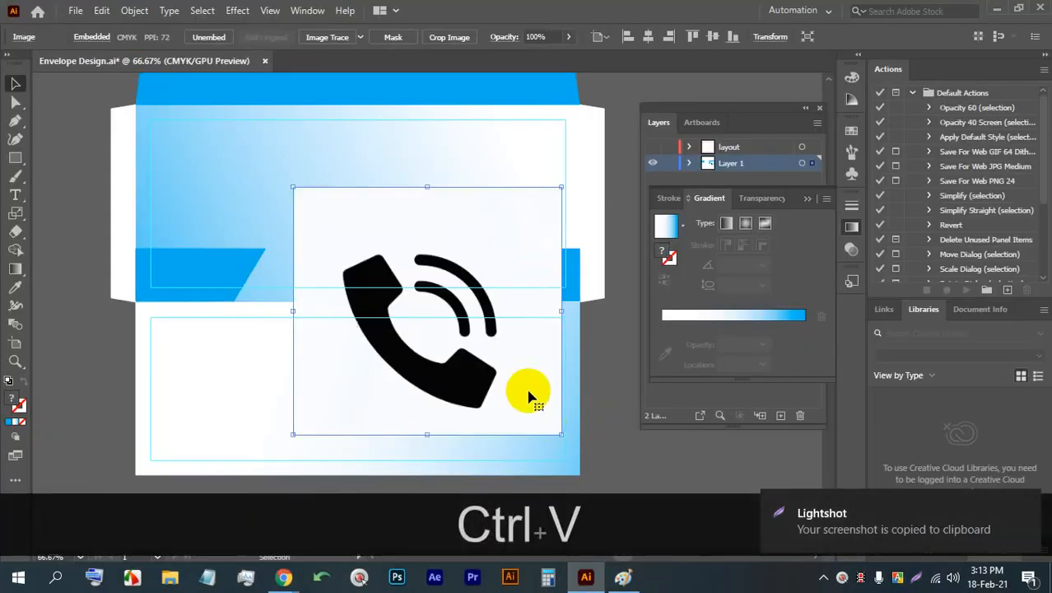
pyautogui.scroll(-3, 387, 239)
pyautogui.moveTo(338, 249); pyautogui.dragTo(340, 245)
pyautogui.scroll(4, 342, 230)
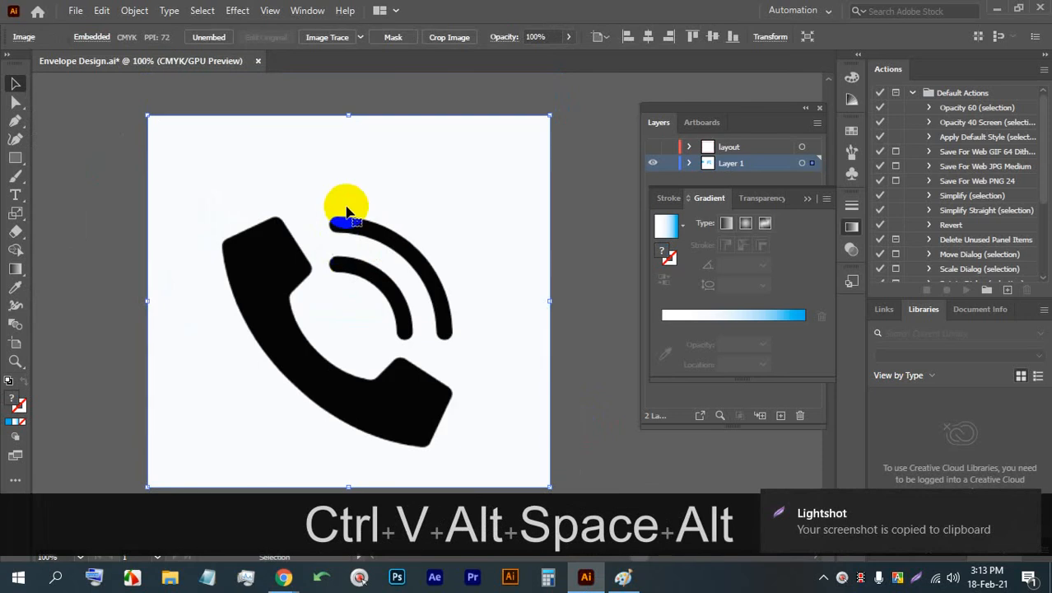
# - Convert the pasted phone image to vector paths with Image Trace at the default preset and expand the result
pyautogui.click(333, 47)
pyautogui.scroll(-1, 359, 135)
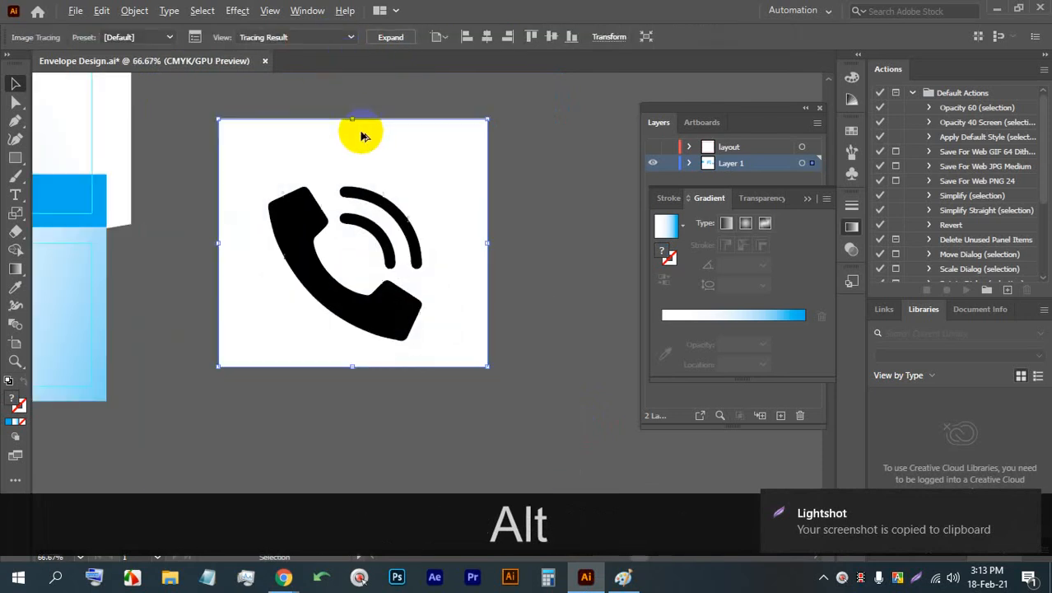
pyautogui.click(388, 36)
# - Ungroup the traced phone artwork, delete its white background, and group the remaining black handset and wave shapes
pyautogui.rightClick(433, 165)
pyautogui.click(486, 286)
pyautogui.click(435, 161)
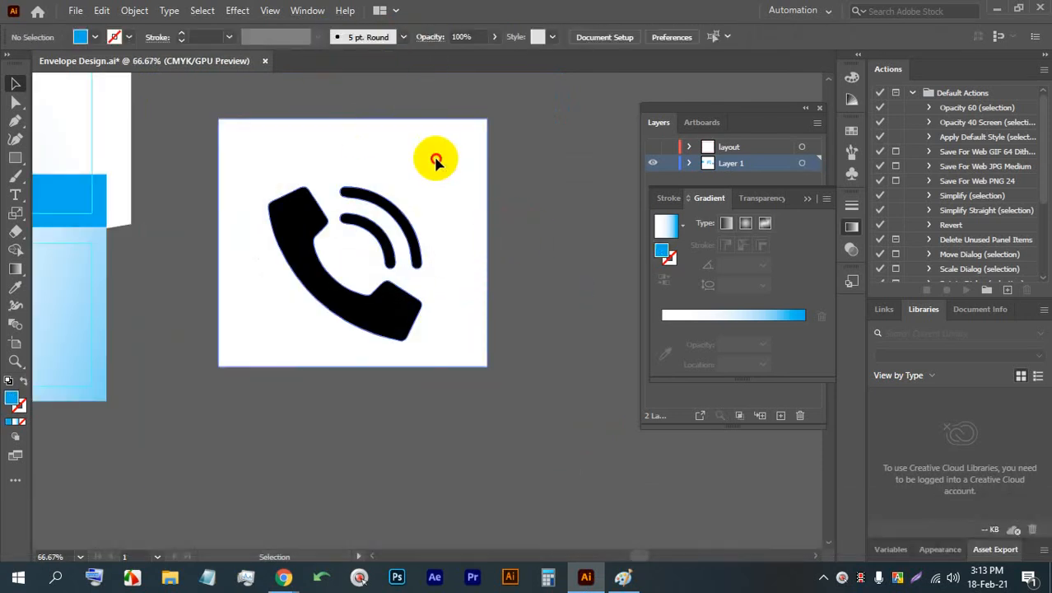
pyautogui.press('BackSpace')
pyautogui.moveTo(436, 161); pyautogui.dragTo(244, 194)
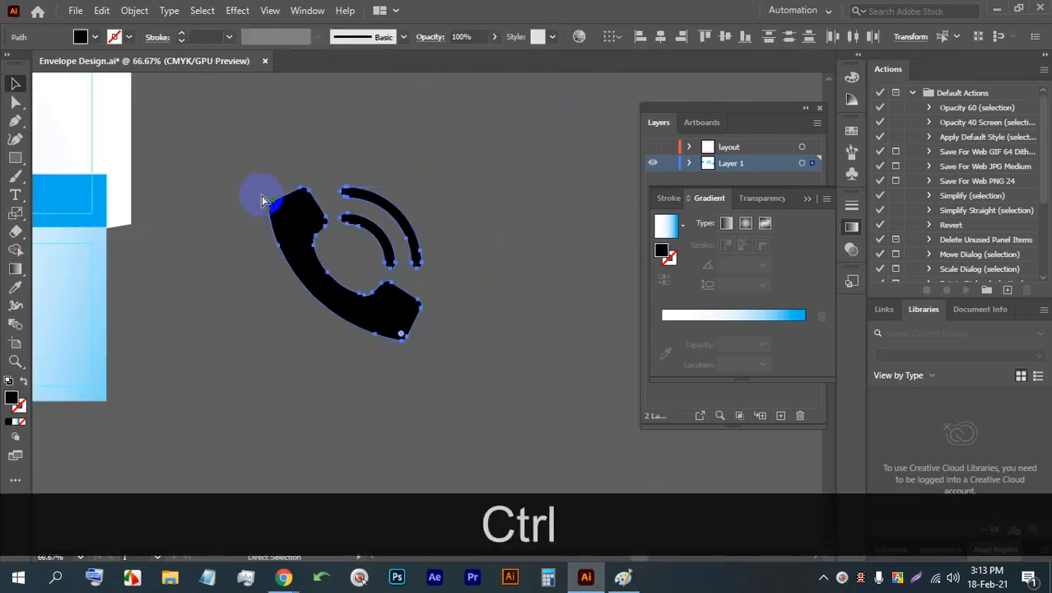
# - Scale the phone icon down to a small size and position it on the blue shape at the central panel's lower right
pyautogui.scroll(-2, 436, 198)
pyautogui.scroll(2, 260, 187)
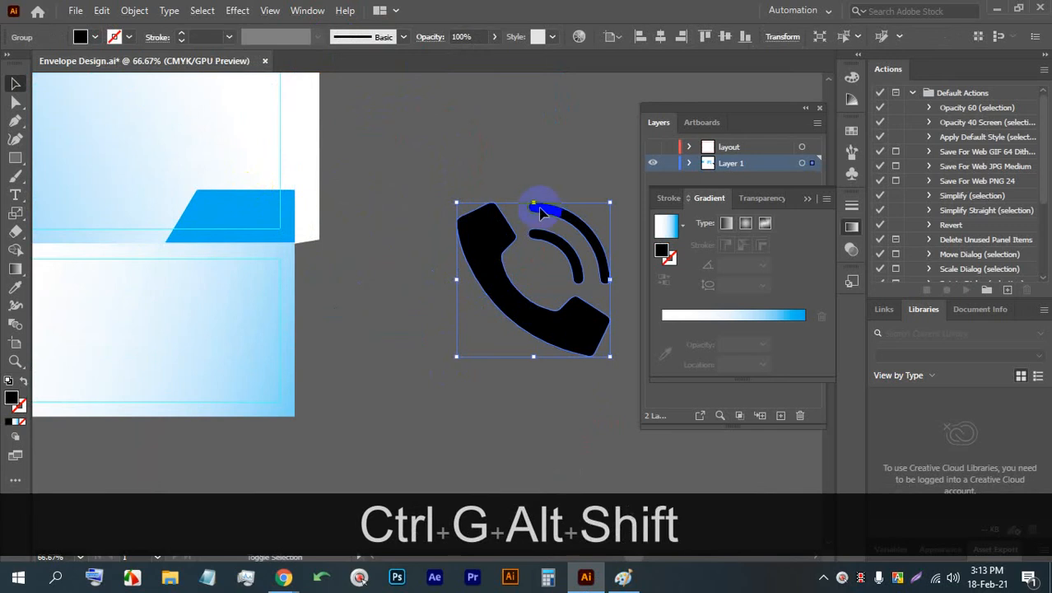
pyautogui.moveTo(534, 201); pyautogui.dragTo(248, 249)
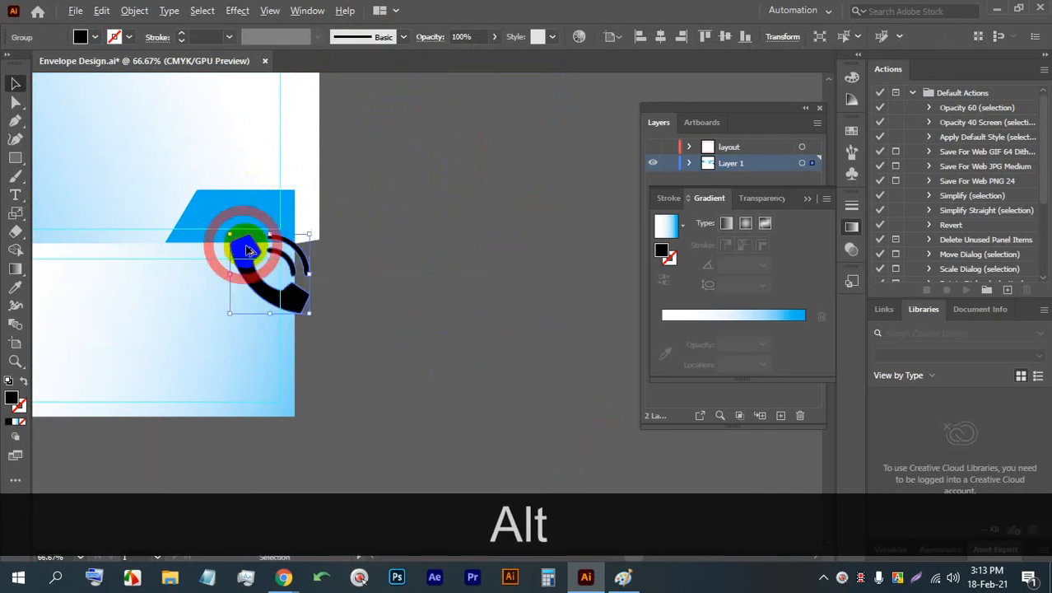
pyautogui.scroll(4, 248, 250)
pyautogui.moveTo(350, 203); pyautogui.dragTo(314, 195)
pyautogui.scroll(3, 314, 195)
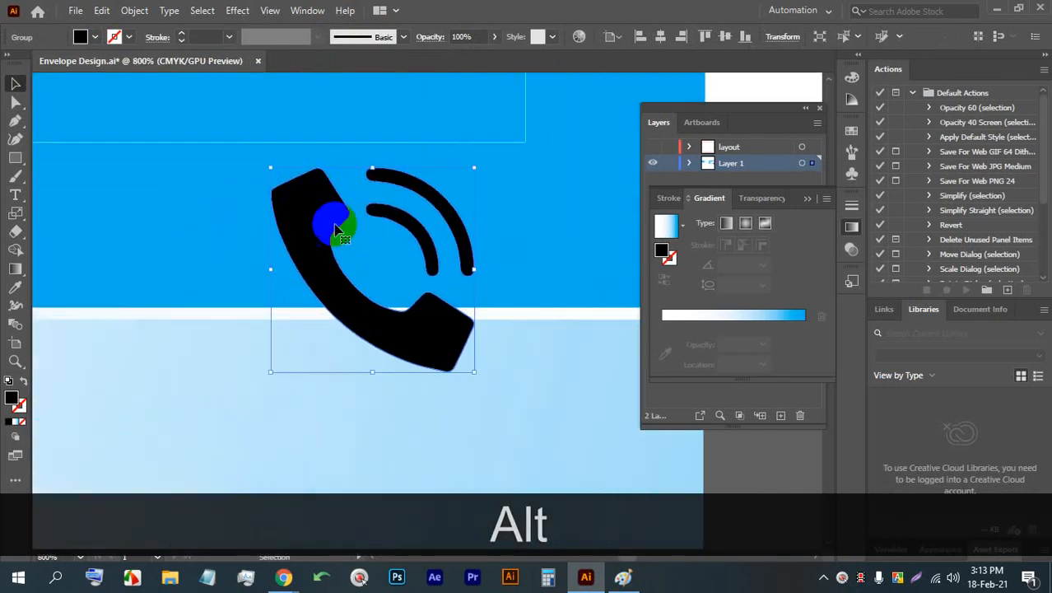
pyautogui.moveTo(475, 372); pyautogui.dragTo(432, 330)
pyautogui.moveTo(275, 251); pyautogui.dragTo(298, 191)
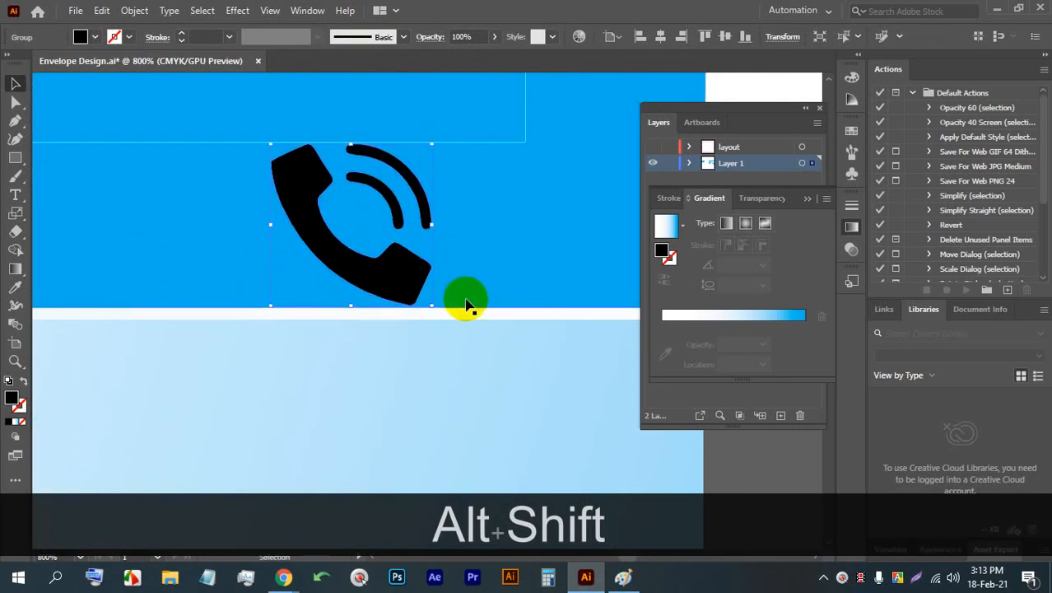
# - Move the small phone icon onto the central panel's gradient area between the two slanted blue shapes
pyautogui.scroll(-7, 423, 282)
pyautogui.scroll(2, 157, 247)
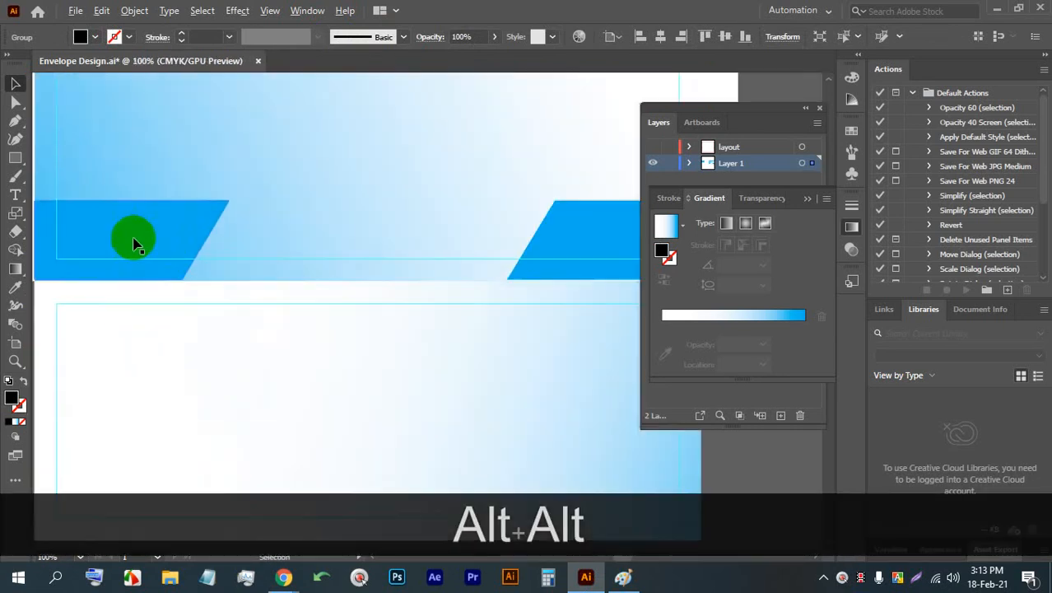
pyautogui.moveTo(526, 275); pyautogui.dragTo(432, 332)
pyautogui.moveTo(562, 328); pyautogui.dragTo(212, 268)
pyautogui.scroll(4, 201, 268)
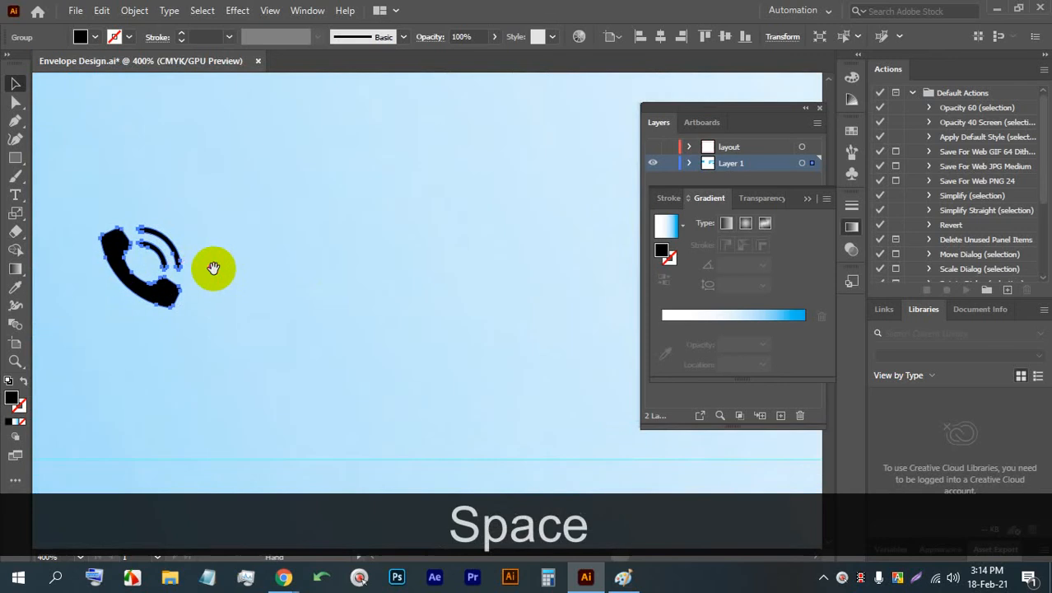
pyautogui.scroll(-3, 242, 253)
# - Switch back to Flaticon in Chrome, close the phone icon preview, search for "web", and dismiss the blank pop-up window
pyautogui.moveTo(298, 581)
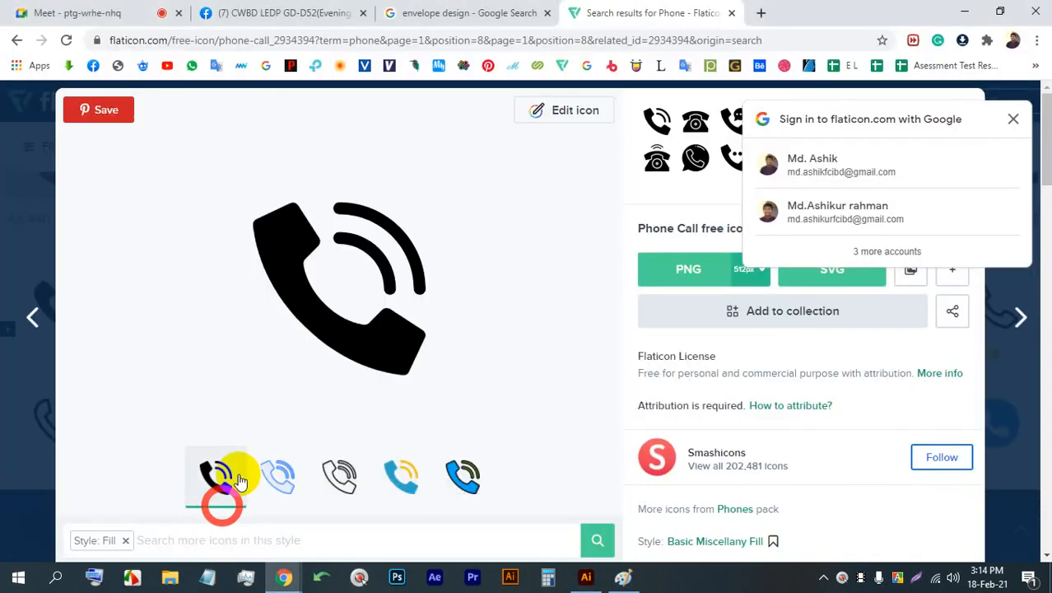
pyautogui.click(223, 501)
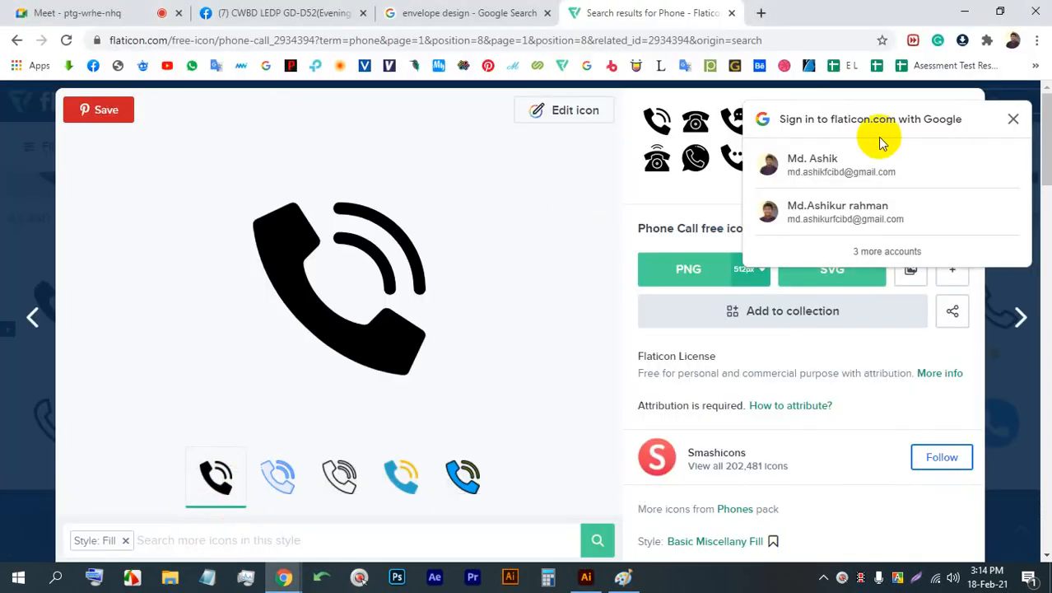
pyautogui.click(1011, 120)
pyautogui.click(1006, 111)
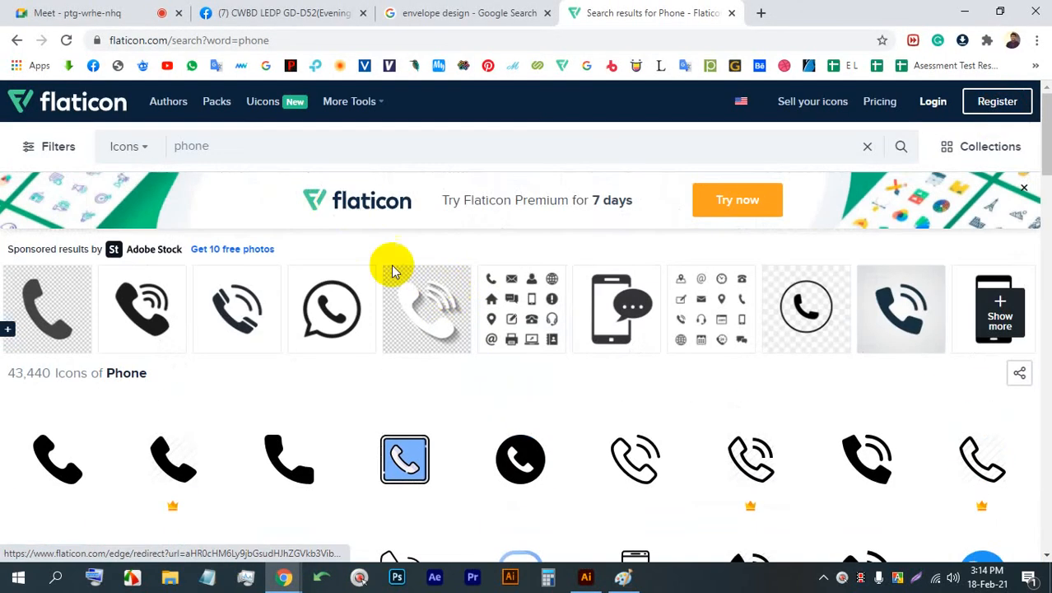
pyautogui.write('web')
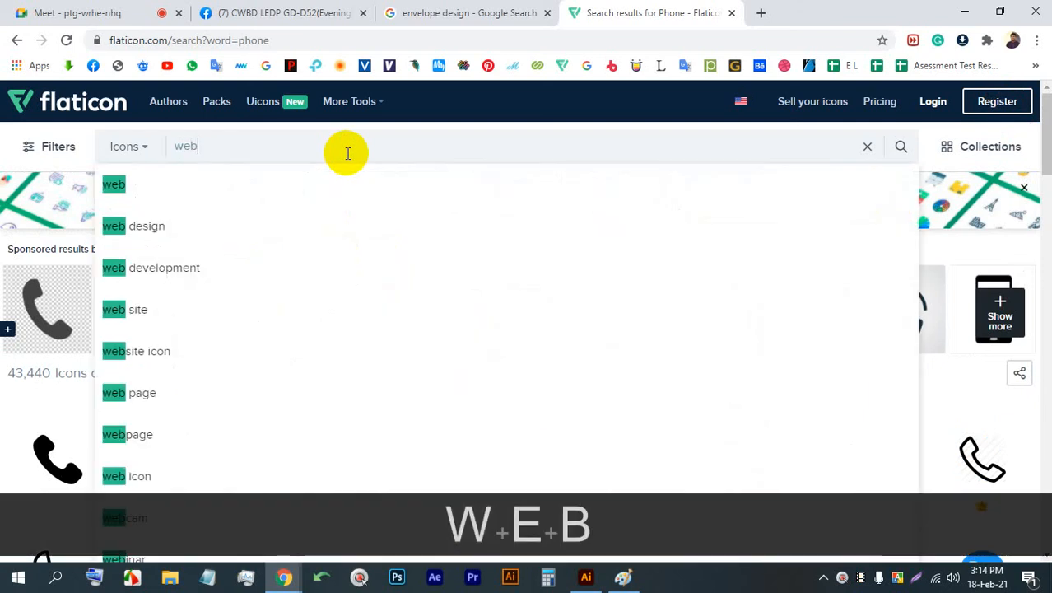
pyautogui.press('Return')
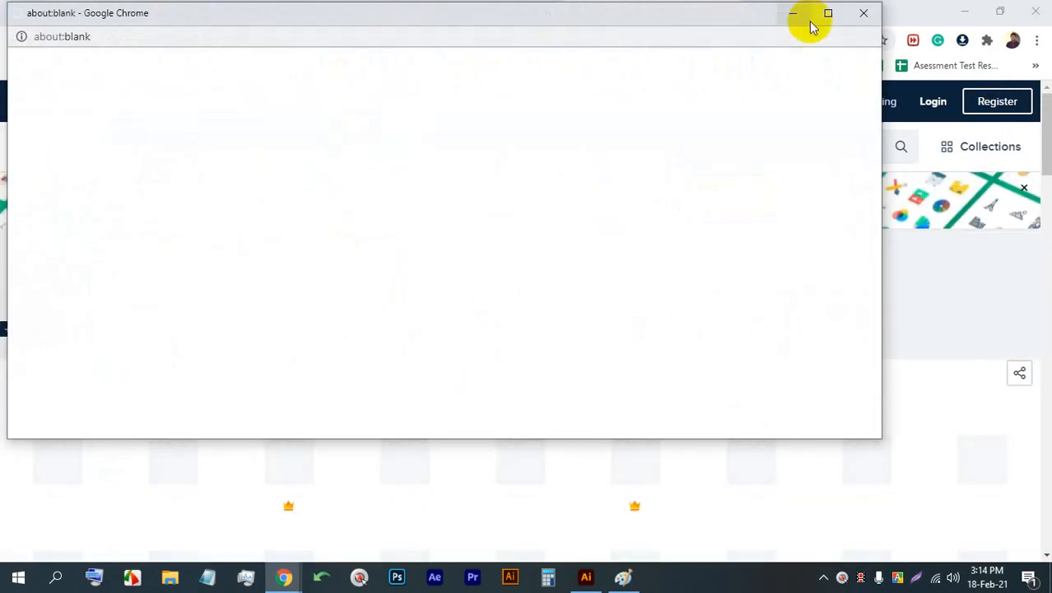
pyautogui.click(864, 13)
pyautogui.scroll(-2, 544, 236)
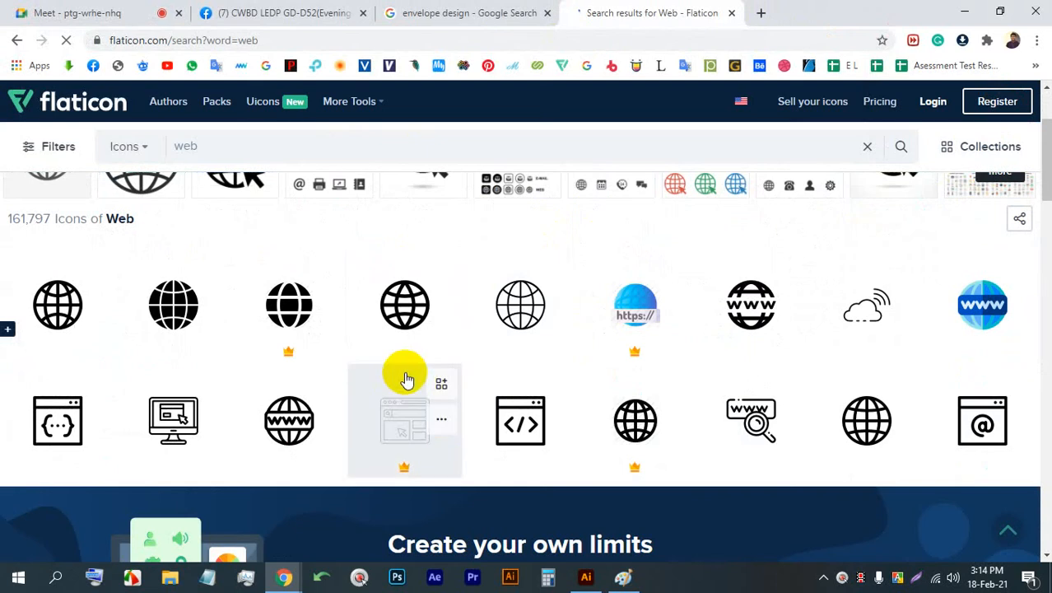
# - Open the solid black globe icon and copy a screen capture of it to the clipboard
pyautogui.click(280, 301)
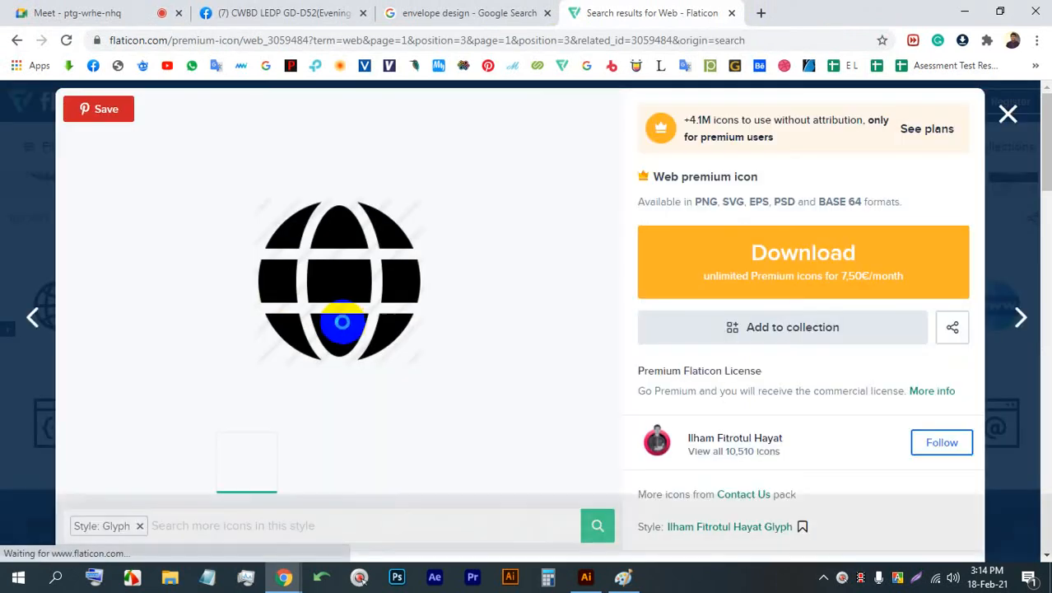
pyautogui.press('Print')
pyautogui.moveTo(512, 398); pyautogui.dragTo(218, 164)
pyautogui.click(453, 413)
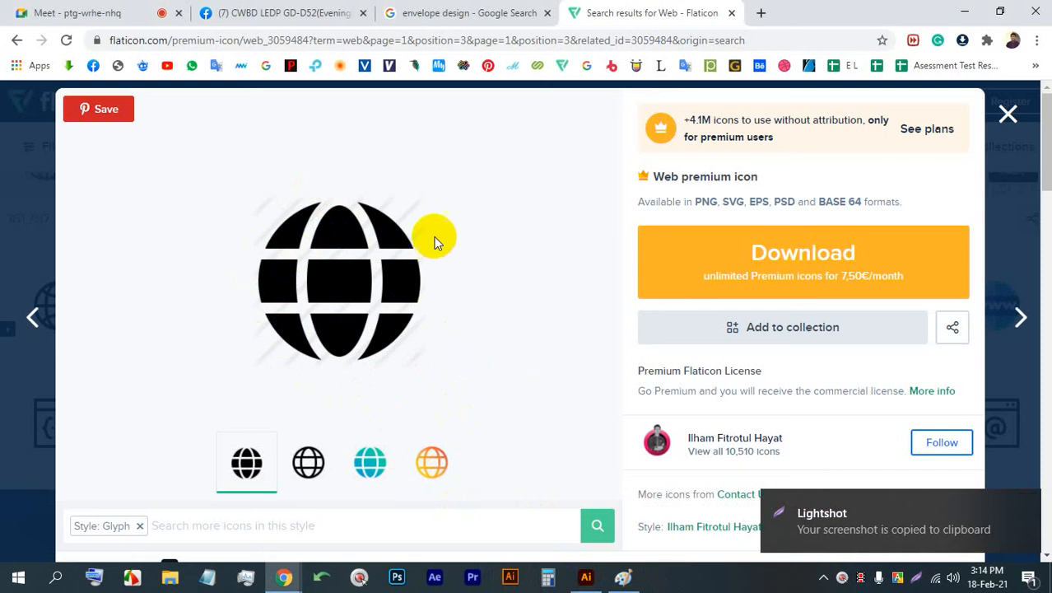
# - Switch to Illustrator and paste the captured globe image on the empty canvas beside the envelope
pyautogui.click(586, 577)
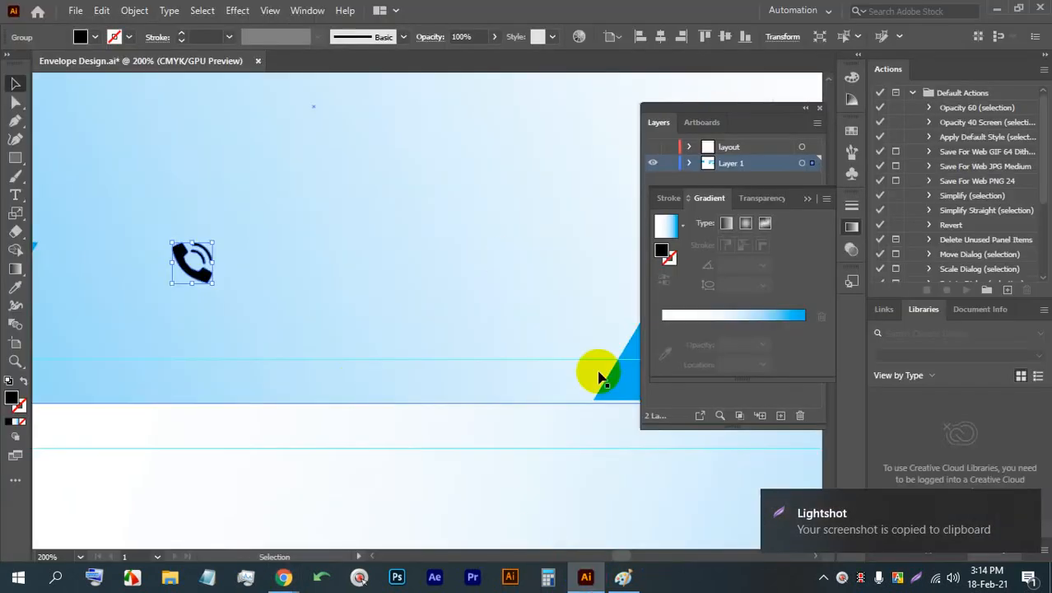
pyautogui.scroll(-3, 453, 281)
pyautogui.scroll(2, 494, 280)
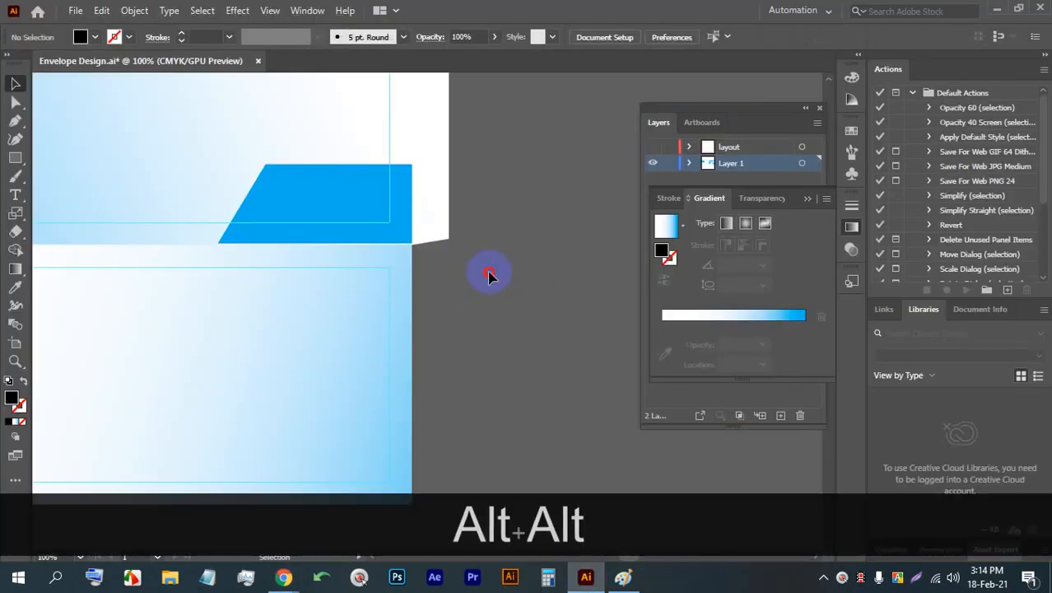
pyautogui.hotkey('ctrl', 'v')
pyautogui.moveTo(505, 228)
pyautogui.mouseDown()
pyautogui.moveTo(330, 237)
pyautogui.moveTo(489, 226)
pyautogui.mouseUp()
pyautogui.scroll(1, 489, 225)
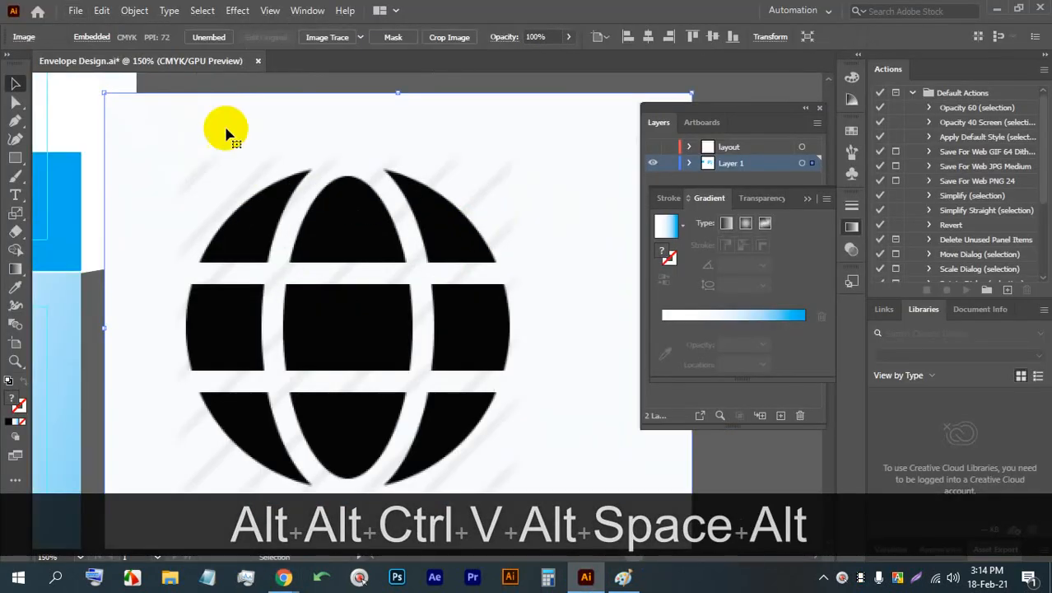
# - Image Trace the pasted globe image, expand the tracing, and ungroup the resulting shapes
pyautogui.click(327, 38)
pyautogui.scroll(-2, 371, 152)
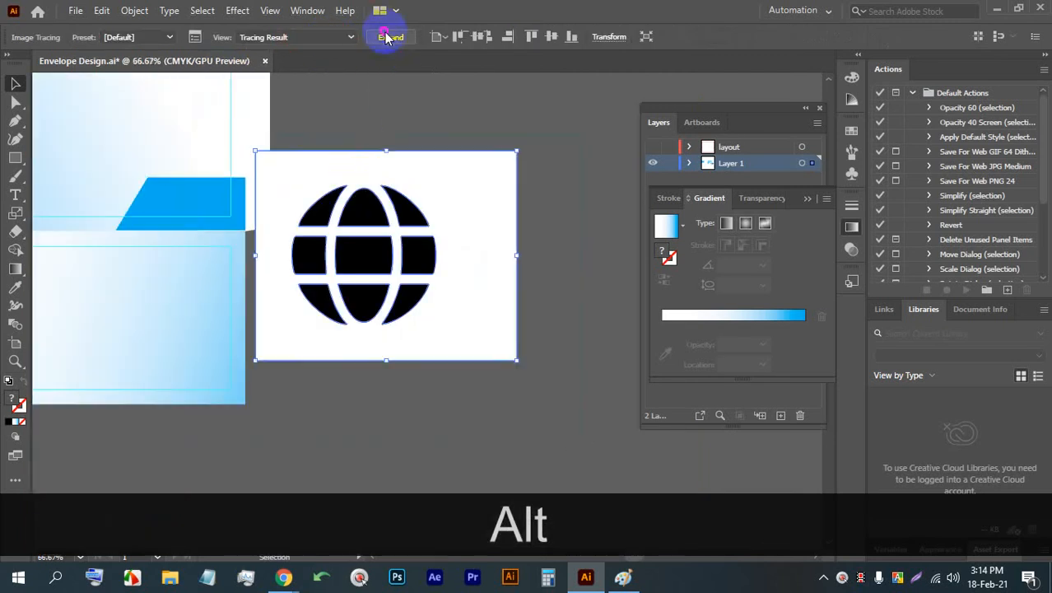
pyautogui.click(385, 38)
pyautogui.rightClick(418, 211)
pyautogui.click(456, 344)
pyautogui.click(543, 252)
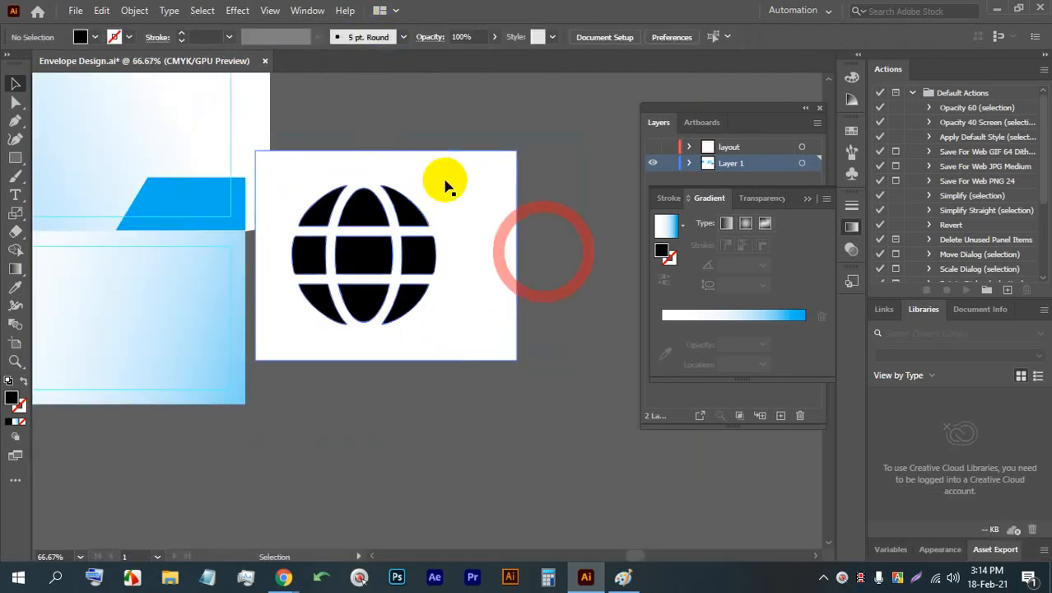
# - Delete the white background behind the traced globe, group the remaining globe pieces, and shrink the group
pyautogui.click(445, 186)
pyautogui.press('BackSpace')
pyautogui.click(447, 315)
pyautogui.moveTo(321, 191); pyautogui.dragTo(370, 224)
pyautogui.hotkey('ctrl', 'g')
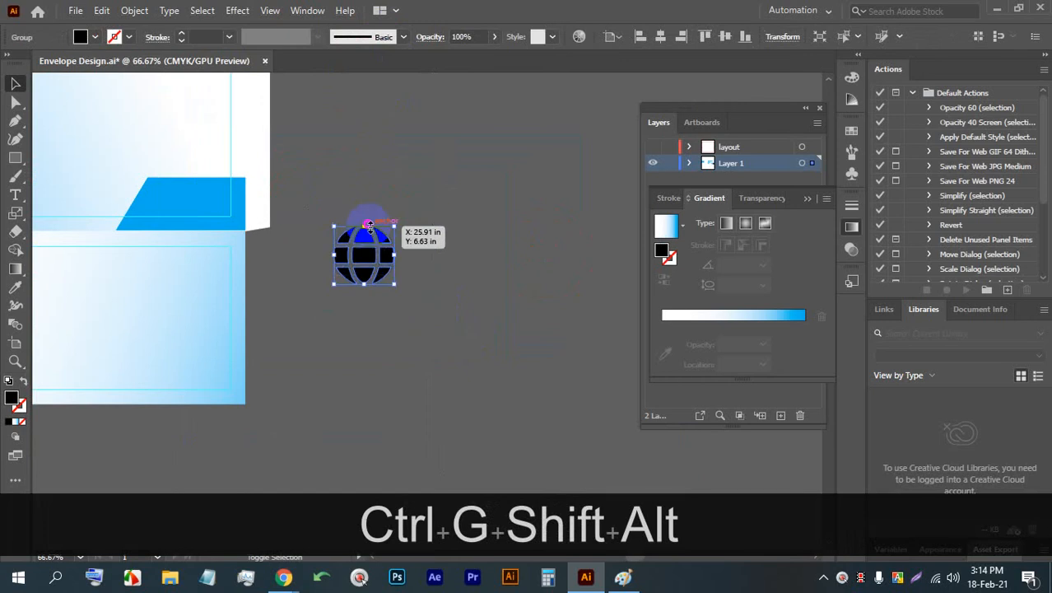
# - Move the globe onto the central panel's lower-right corner and scale it down to about the phone icon's size
pyautogui.moveTo(270, 232); pyautogui.dragTo(227, 245)
pyautogui.scroll(3, 235, 300)
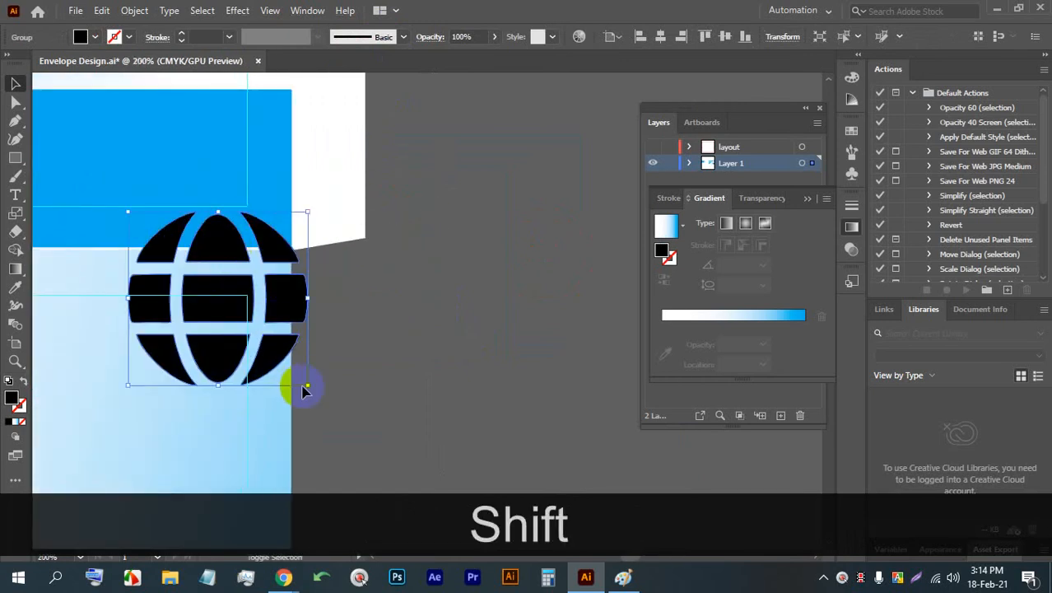
pyautogui.moveTo(305, 387); pyautogui.dragTo(224, 286)
pyautogui.scroll(3, 163, 231)
pyautogui.scroll(-2, 259, 264)
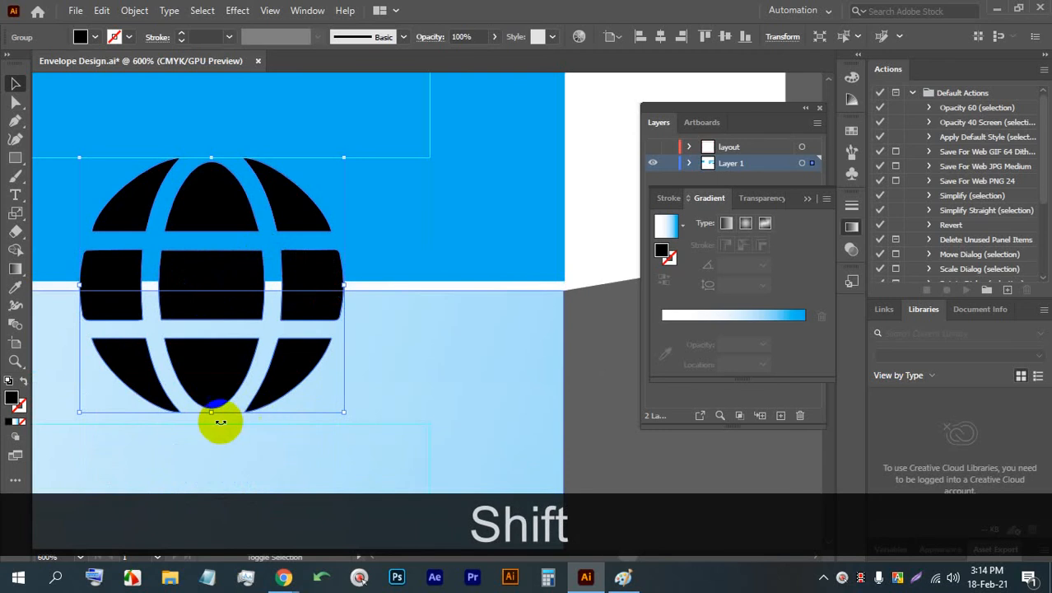
pyautogui.moveTo(211, 416); pyautogui.dragTo(195, 284)
# - Move the small globe icon directly below the phone icon on the central gradient panel
pyautogui.scroll(-5, 263, 246)
pyautogui.moveTo(189, 233); pyautogui.dragTo(494, 249)
pyautogui.moveTo(566, 264); pyautogui.dragTo(231, 230)
pyautogui.scroll(4, 220, 223)
pyautogui.scroll(5, 245, 239)
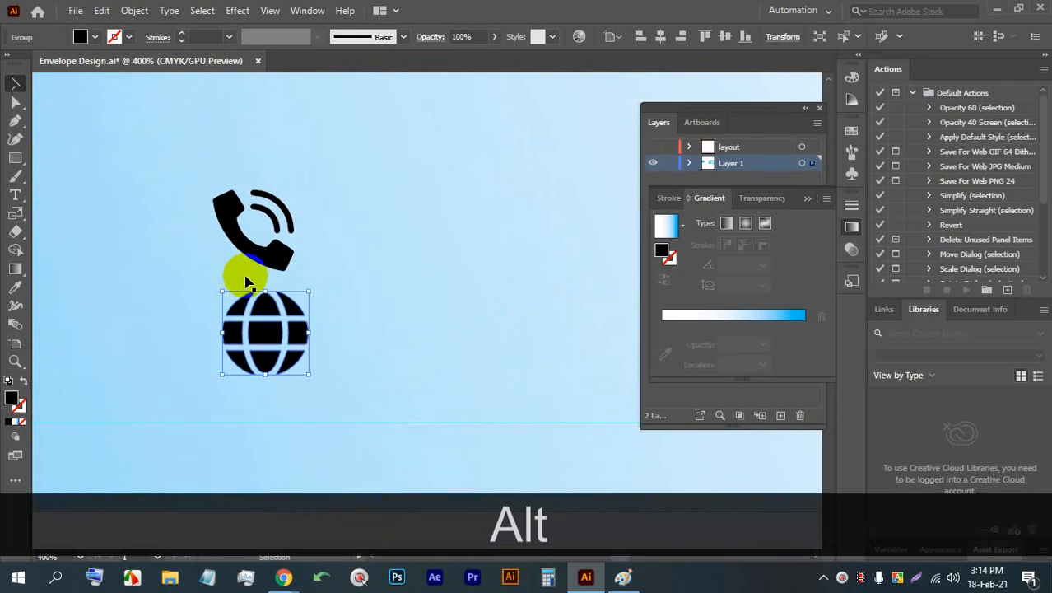
# - Try to group the envelope's background panels and shapes
pyautogui.click(322, 236)
pyautogui.scroll(-7, 321, 237)
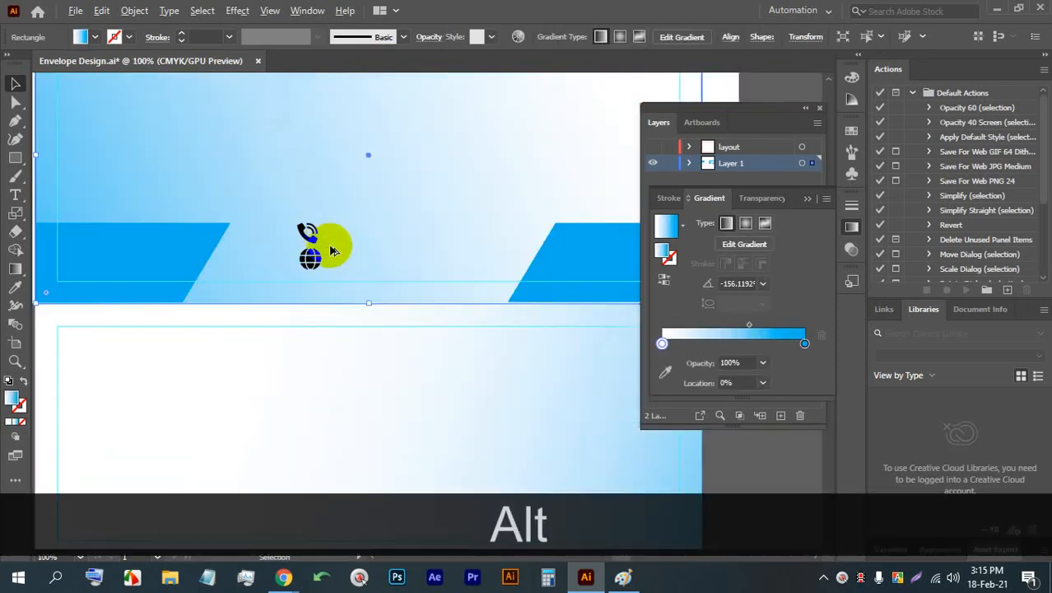
pyautogui.click(367, 229)
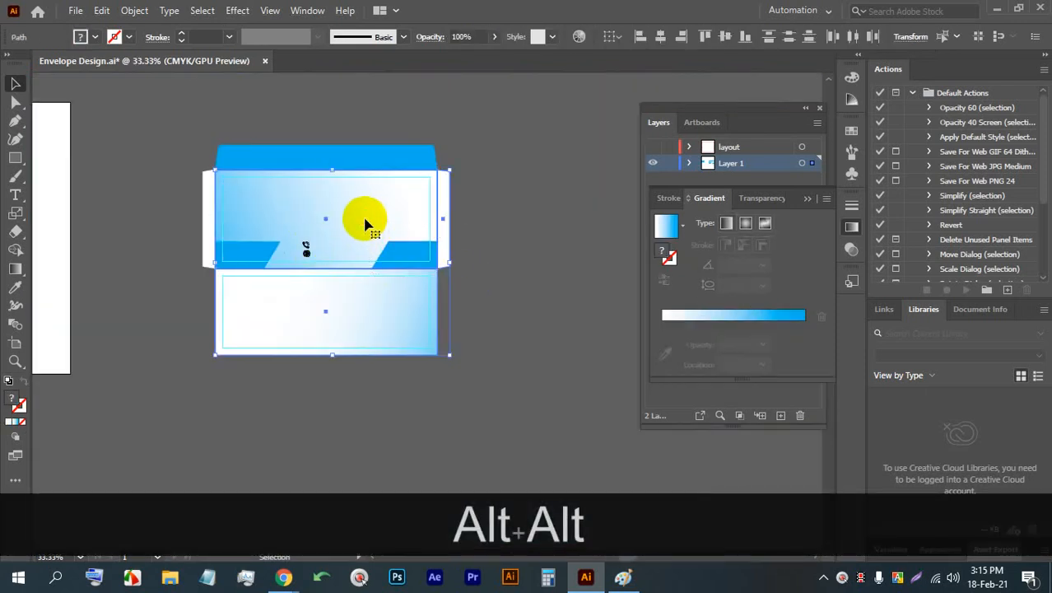
pyautogui.hotkey('ctrl', 'g')
pyautogui.scroll(3, 363, 228)
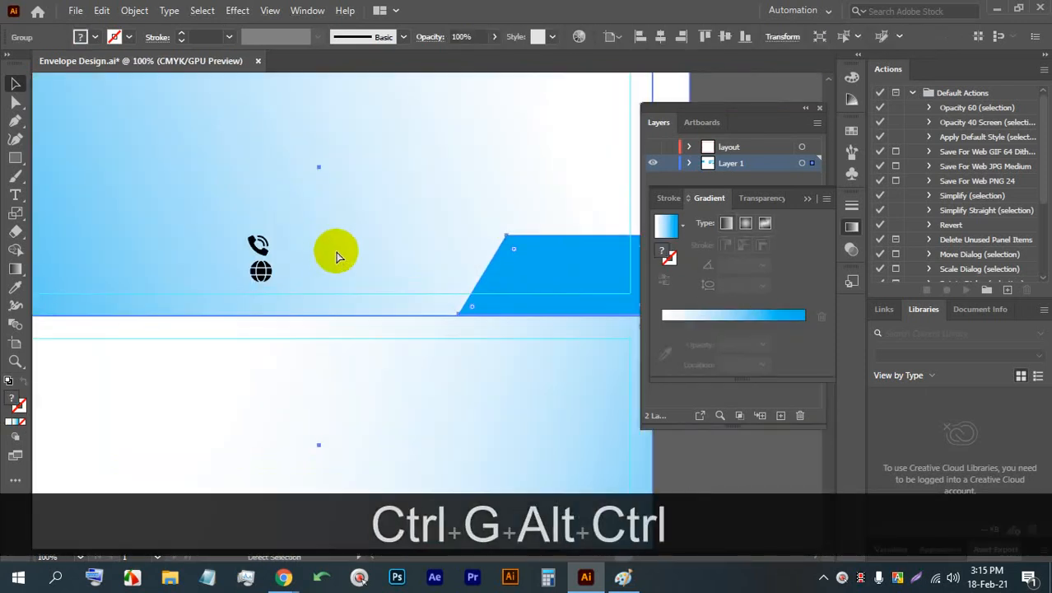
pyautogui.hotkey('ctrl', 'z')
# - Lock the envelope's central gradient panel in place and select the globe icon below the phone icon
pyautogui.scroll(-2, 301, 278)
pyautogui.click(476, 303)
pyautogui.scroll(2, 306, 273)
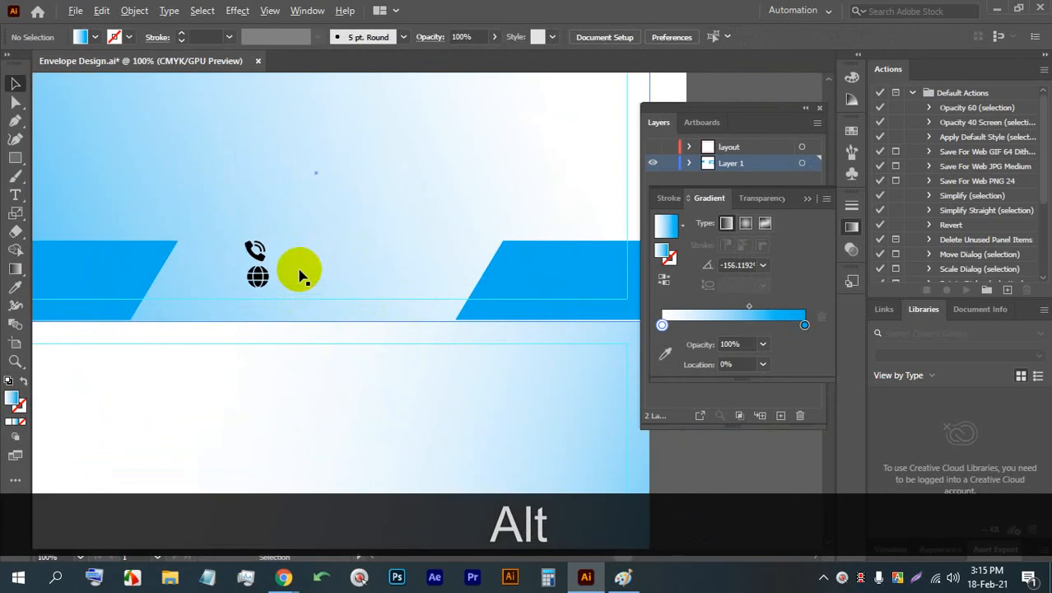
pyautogui.keyDown('ctrl'); pyautogui.click(327, 244); pyautogui.keyUp('ctrl')
pyautogui.hotkey('ctrl', 'alt', '2')
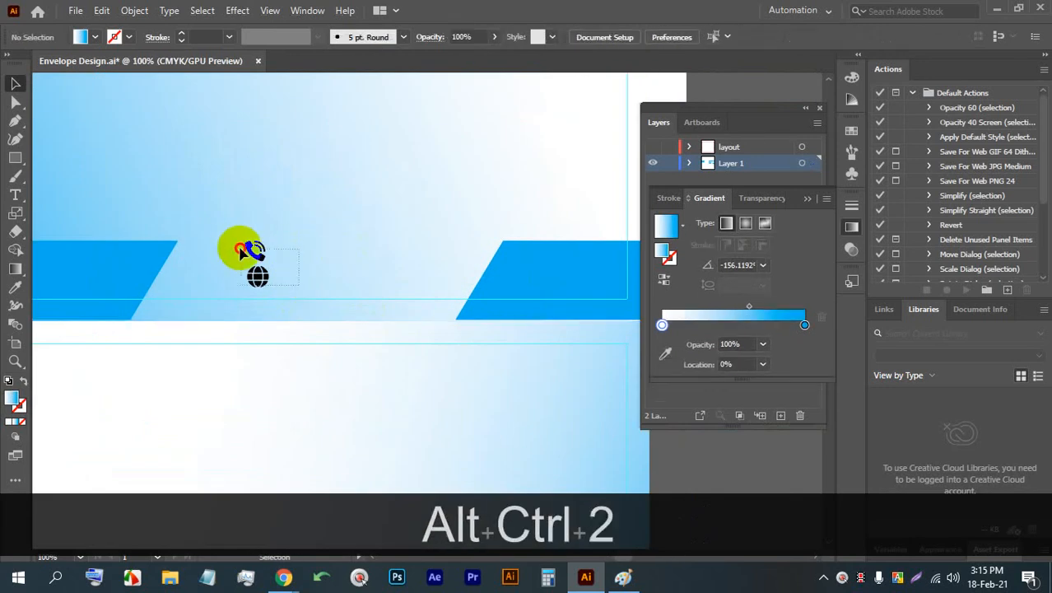
pyautogui.scroll(3, 238, 240)
pyautogui.moveTo(240, 250); pyautogui.dragTo(276, 201)
pyautogui.click(355, 219)
pyautogui.moveTo(285, 258); pyautogui.dragTo(283, 263)
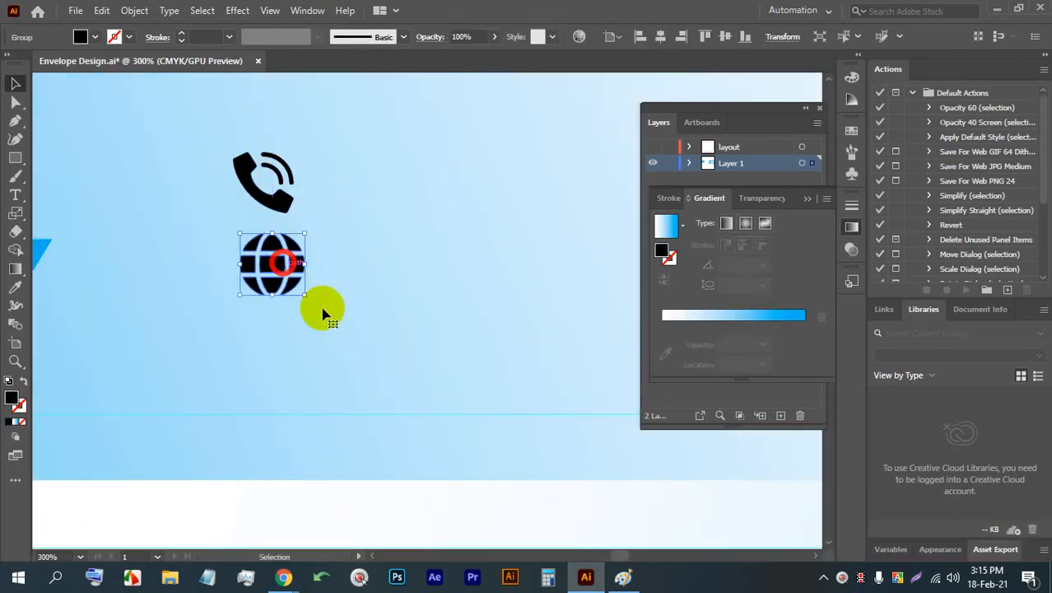
# - Switch back to Flaticon in Chrome, close the globe icon preview, and search for "location"
pyautogui.moveTo(284, 577)
pyautogui.click(226, 500)
pyautogui.scroll(-3, 944, 224)
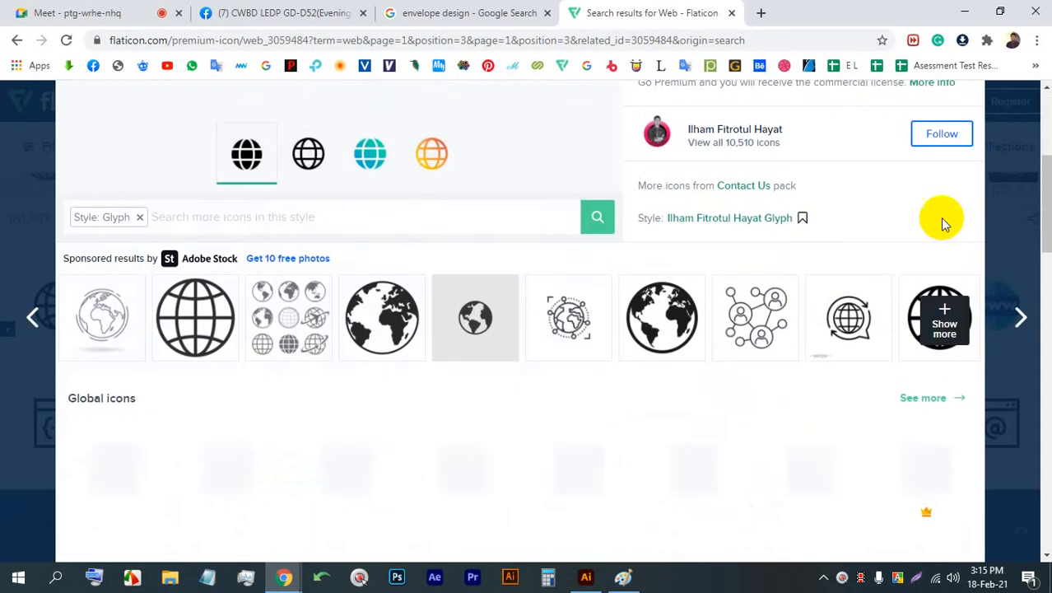
pyautogui.scroll(2, 967, 196)
pyautogui.scroll(-2, 998, 145)
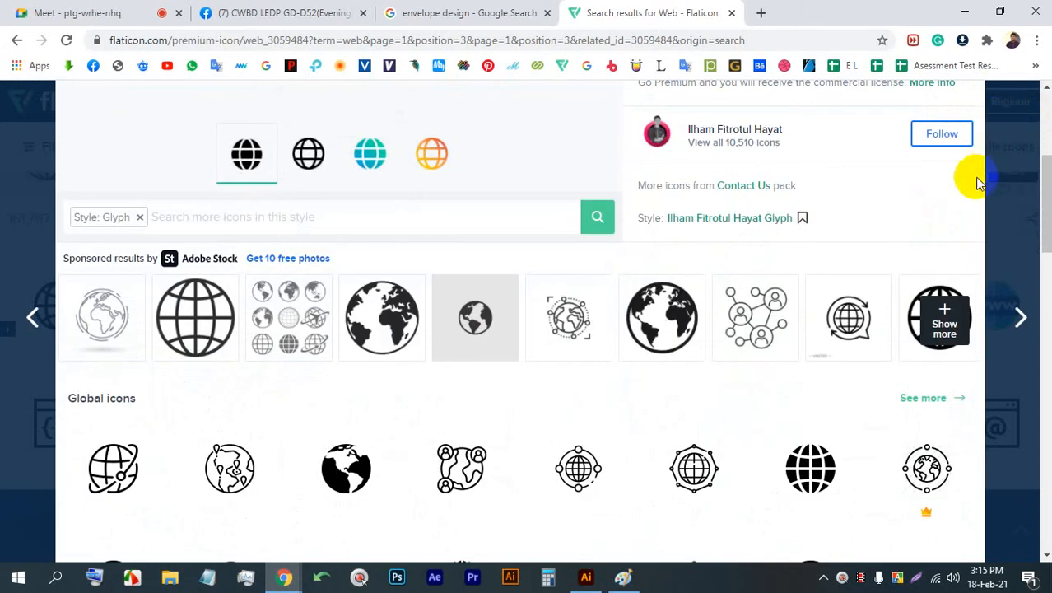
pyautogui.scroll(4, 978, 182)
pyautogui.click(1005, 110)
pyautogui.click(289, 152)
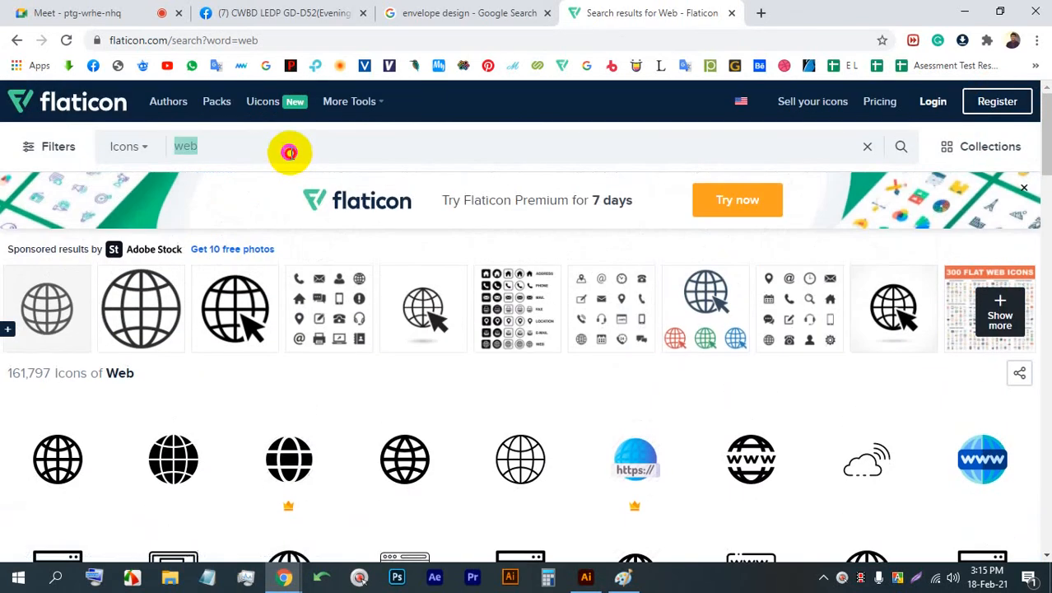
pyautogui.write('location')
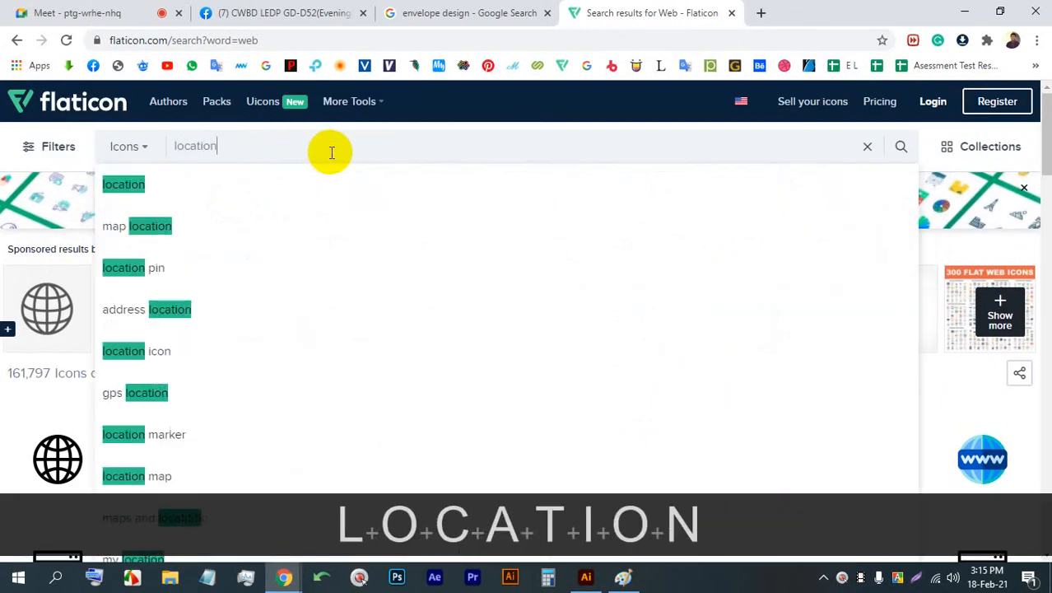
pyautogui.press('Return')
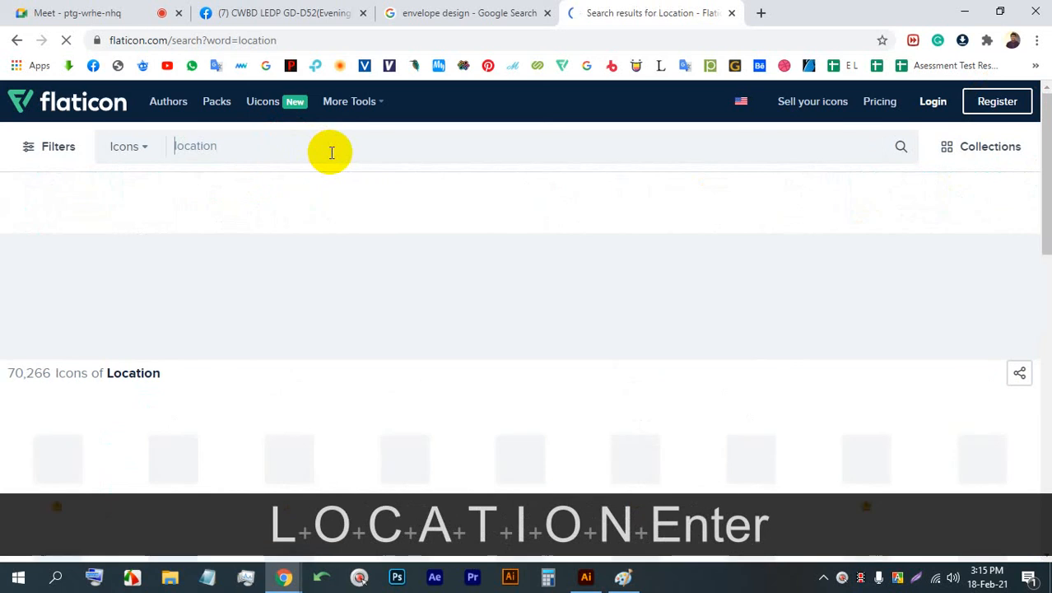
# - Open the free solid black pin icon and copy a screen capture of it to the clipboard
pyautogui.scroll(-1, 345, 363)
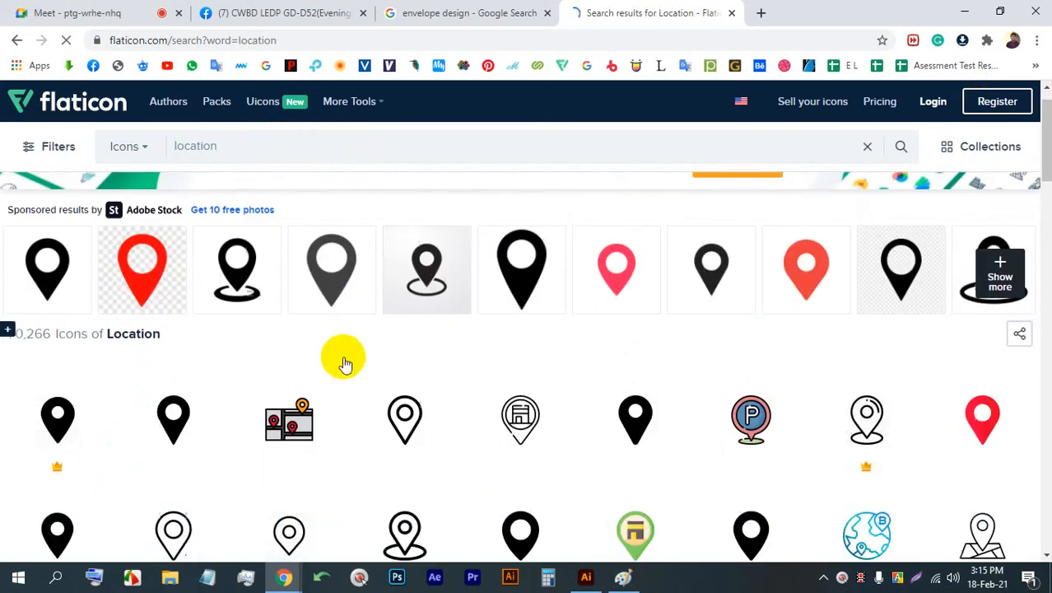
pyautogui.scroll(-2, 190, 399)
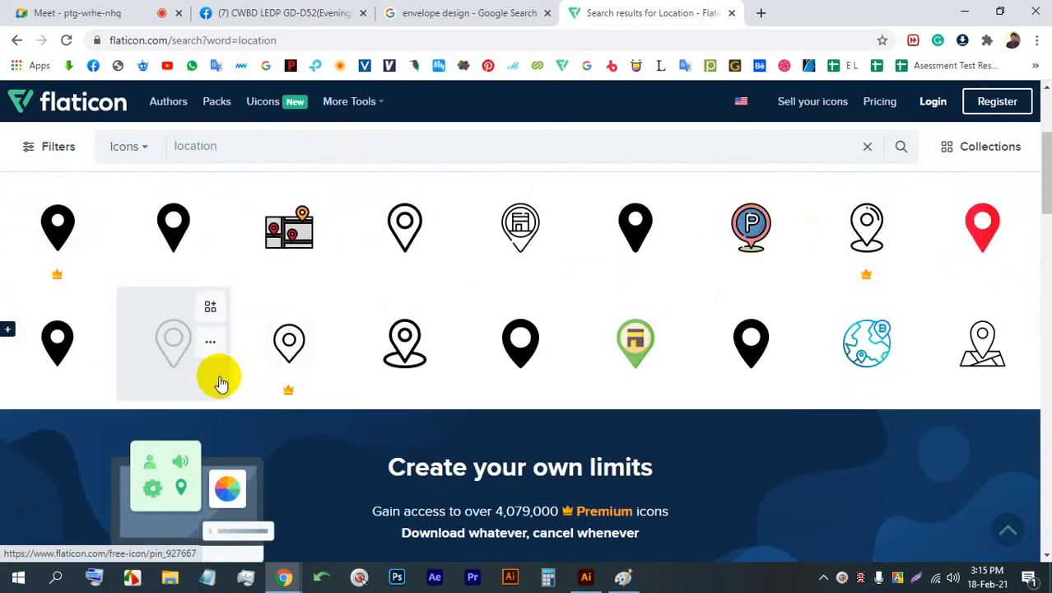
pyautogui.click(171, 254)
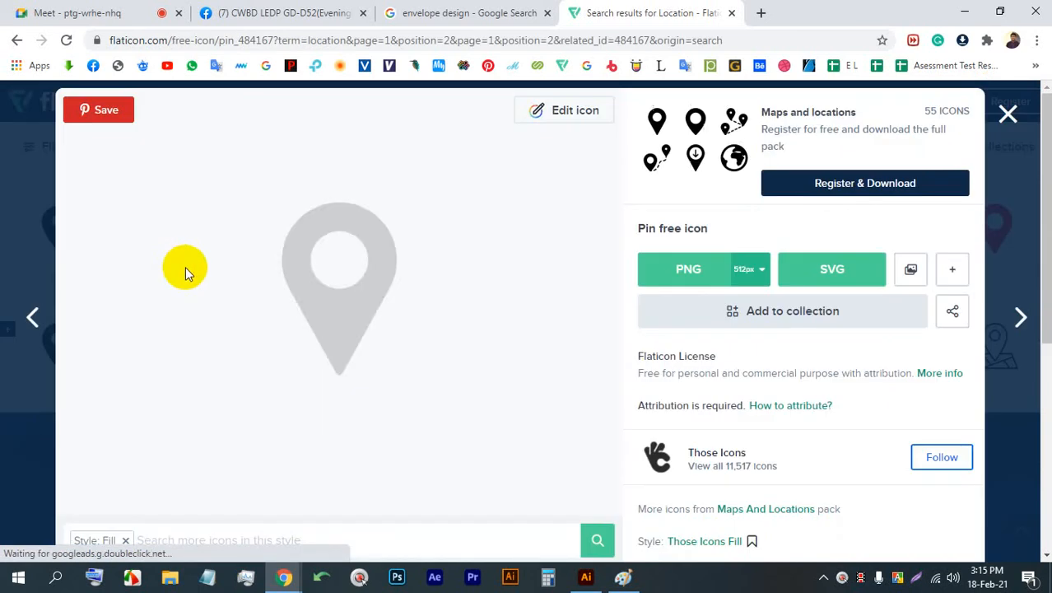
pyautogui.press('Print')
pyautogui.moveTo(458, 407); pyautogui.dragTo(256, 159)
pyautogui.click(400, 422)
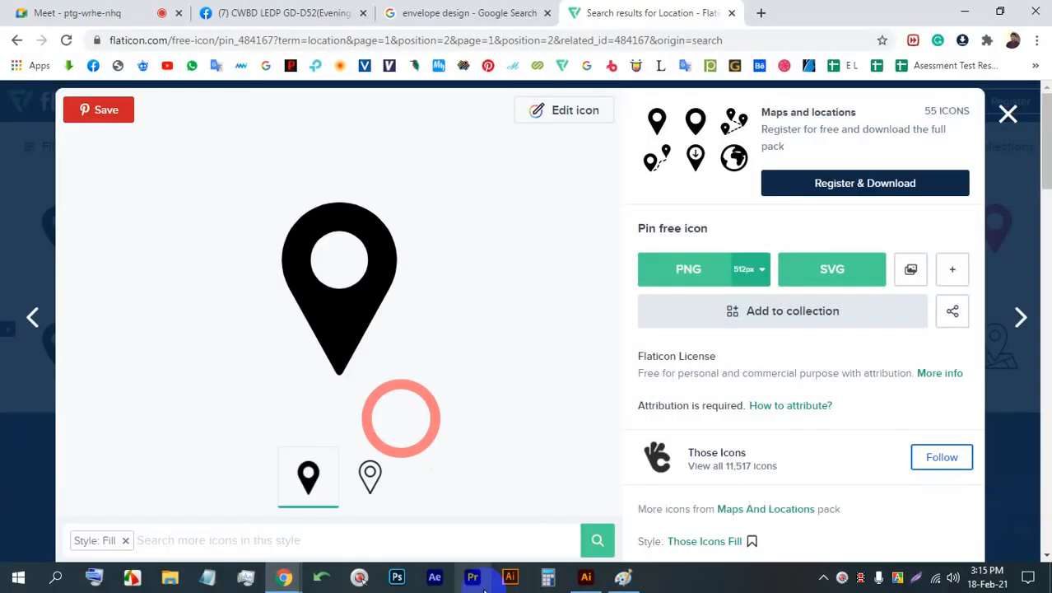
# - Switch to Illustrator and paste the captured location pin image near the envelope's right side
pyautogui.click(586, 577)
pyautogui.scroll(-3, 221, 281)
pyautogui.press('alt')
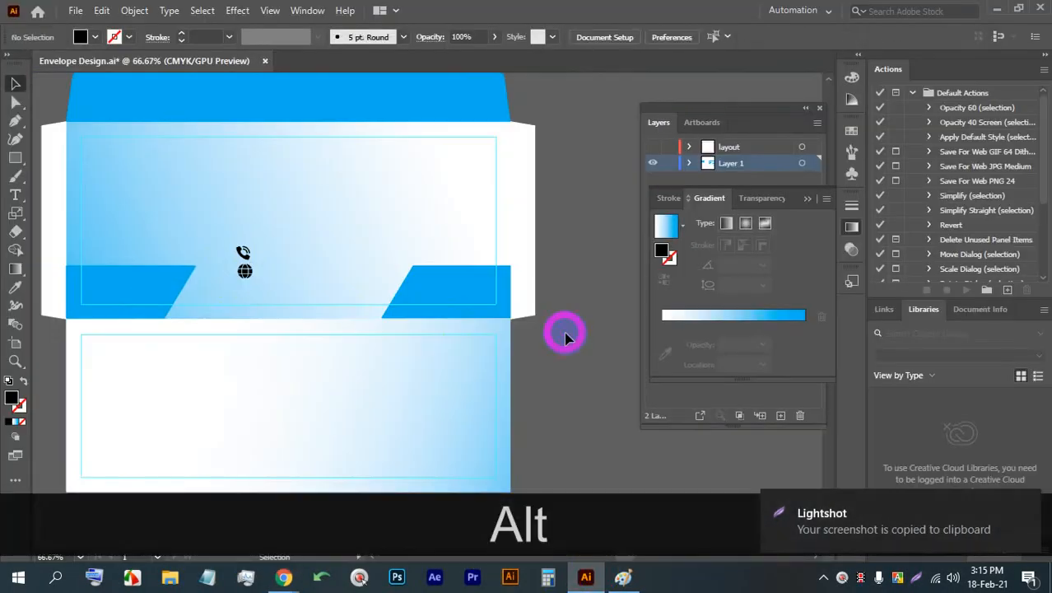
pyautogui.hotkey('ctrl', 'v')
pyautogui.keyDown('alt'); pyautogui.scroll(2, 560, 333); pyautogui.keyUp('alt')
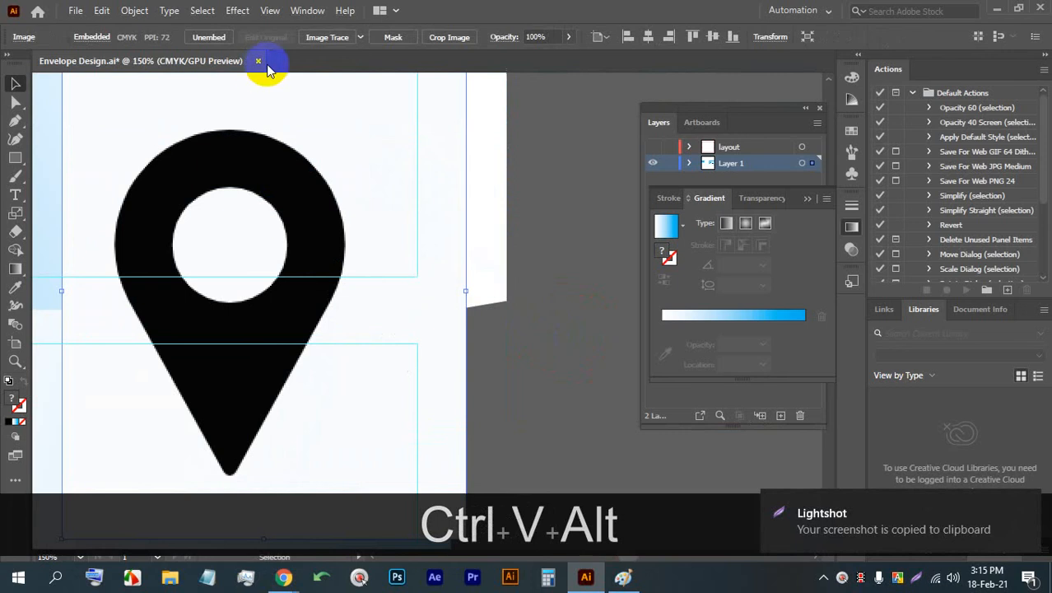
# - Image Trace the pasted location pin image, expand the tracing, and ungroup its shapes
pyautogui.click(328, 37)
pyautogui.click(390, 41)
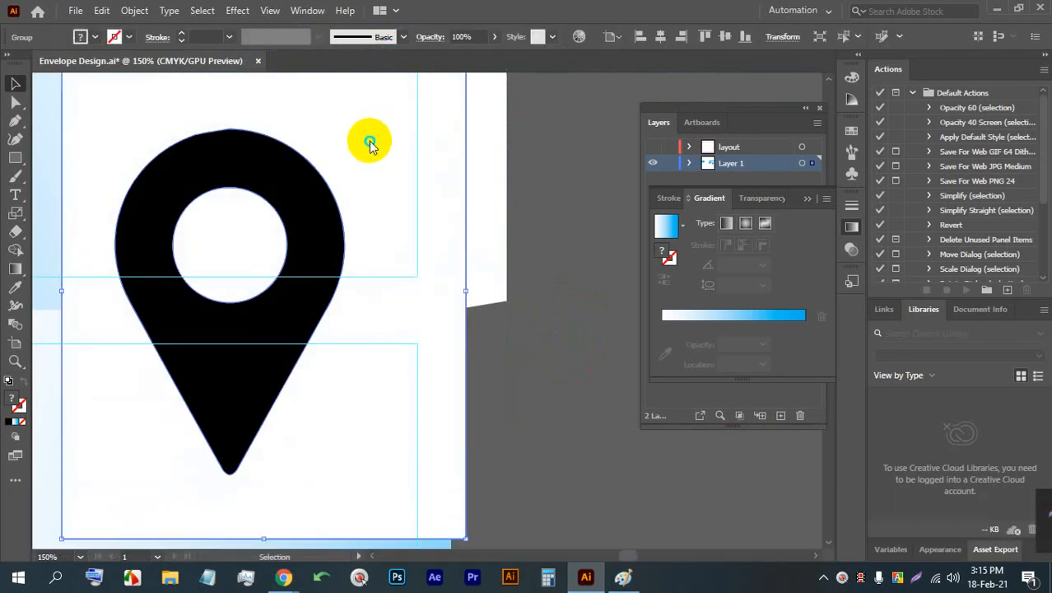
pyautogui.rightClick(368, 140)
pyautogui.click(414, 270)
pyautogui.click(540, 275)
# - Delete the white background and the white center circle of the traced location pin
pyautogui.click(348, 152)
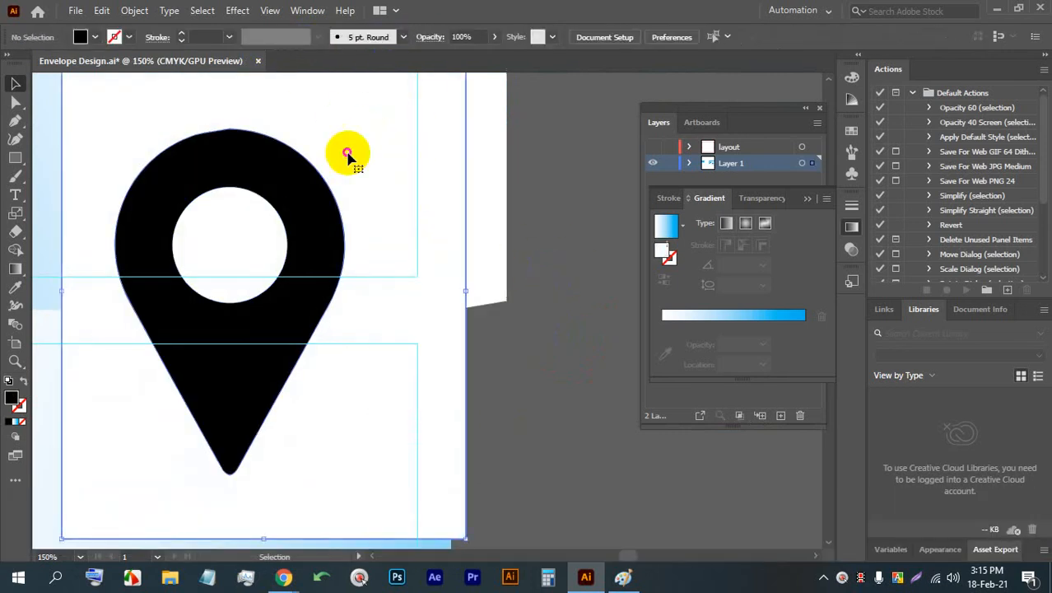
pyautogui.press('BackSpace')
pyautogui.click(235, 235)
pyautogui.press('BackSpace')
# - Scale the location pin down proportionally to a small icon on the blue shape's lower edge
pyautogui.click(277, 168)
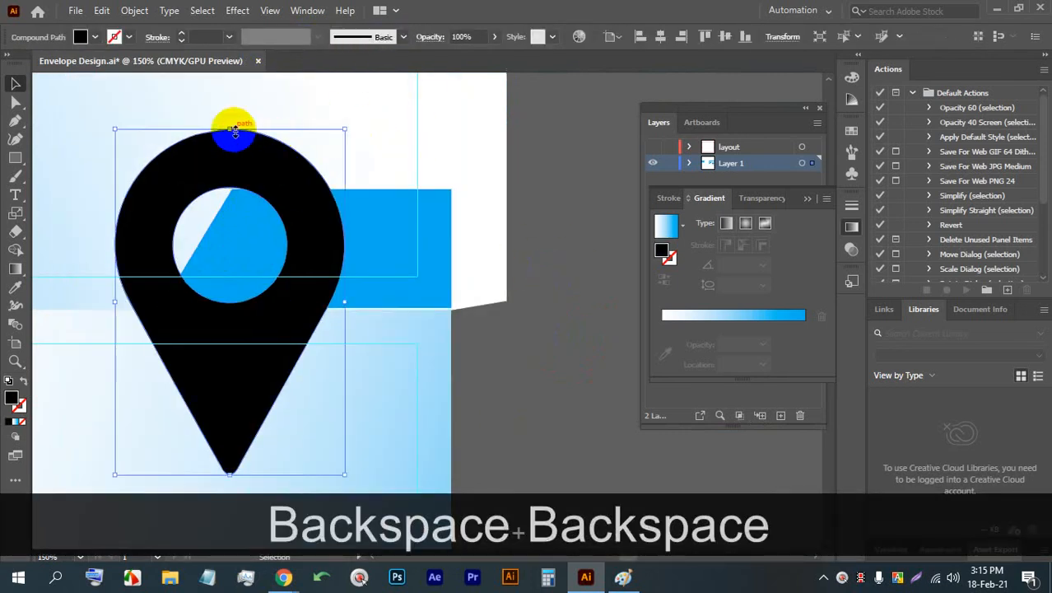
pyautogui.moveTo(229, 127); pyautogui.dragTo(229, 294)
pyautogui.scroll(2, 239, 313)
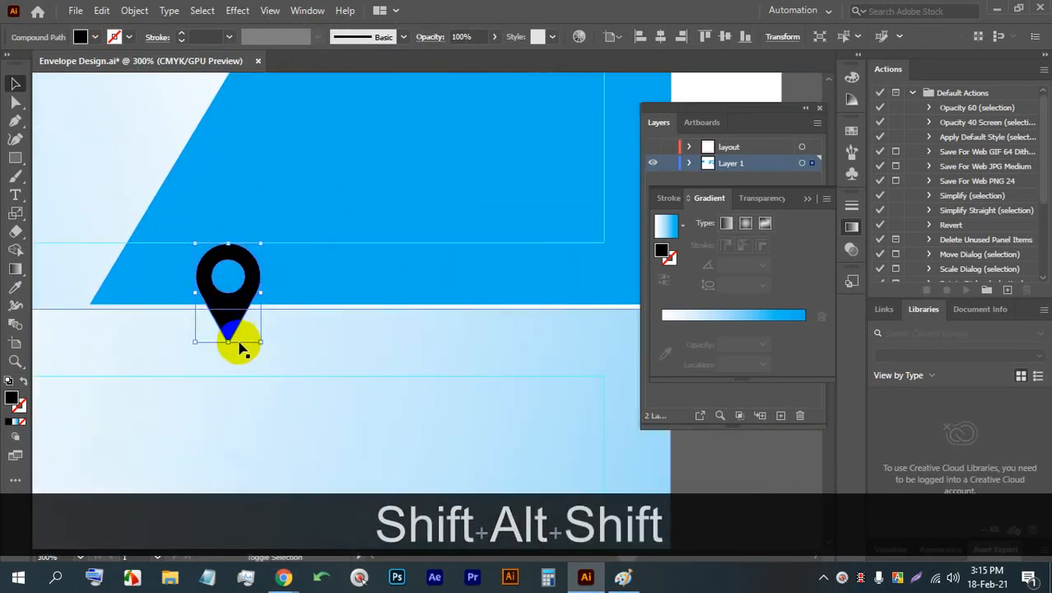
pyautogui.moveTo(227, 341); pyautogui.dragTo(223, 306)
# - Move the location pin below the globe and align the horizontal centers of the three contact icons
pyautogui.scroll(-4, 268, 267)
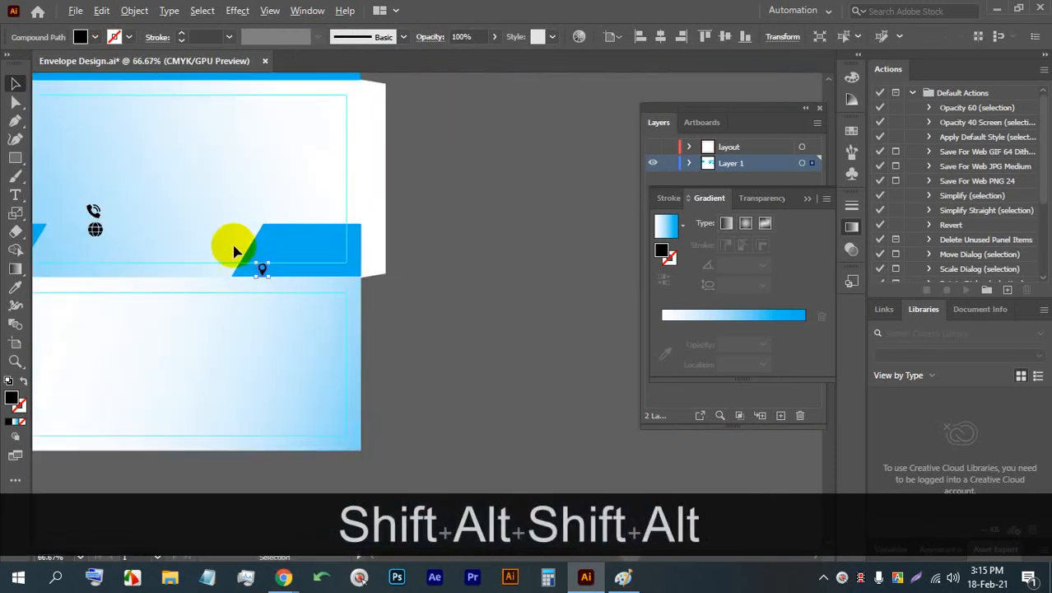
pyautogui.moveTo(97, 243); pyautogui.dragTo(336, 249)
pyautogui.scroll(1, 385, 262)
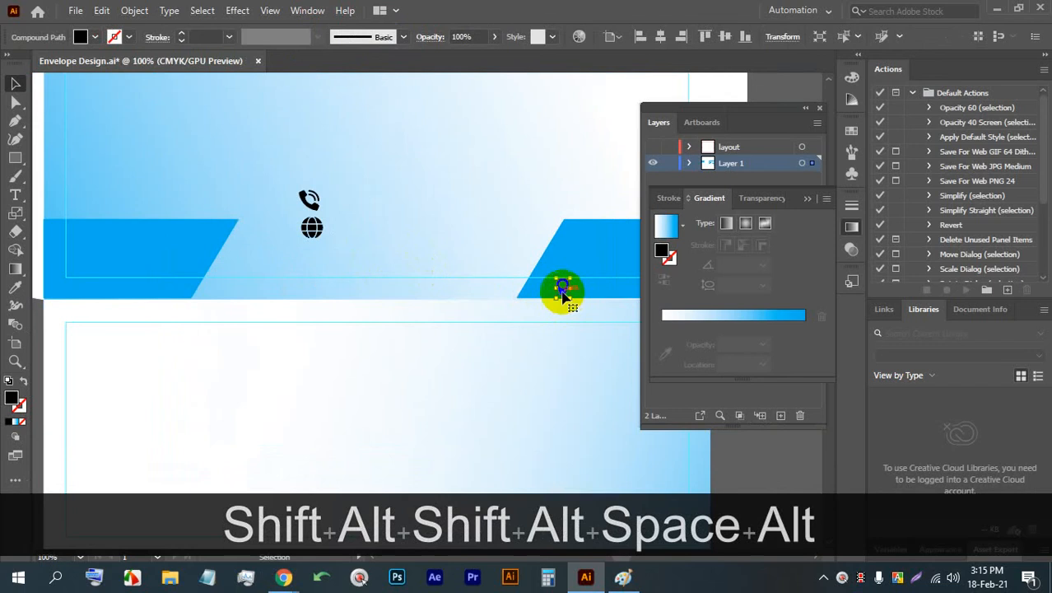
pyautogui.moveTo(549, 281); pyautogui.dragTo(313, 258)
pyautogui.hotkey('ctrl', 'z')
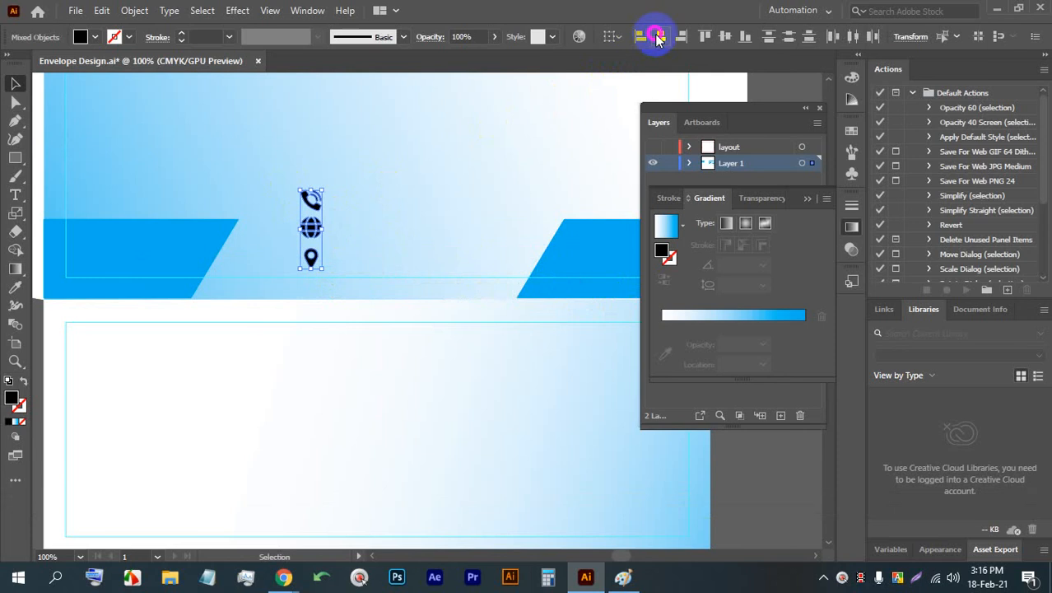
# - Try to align the vertical centers of the three contact icons, undo it, and reselect the icon column
pyautogui.click(725, 37)
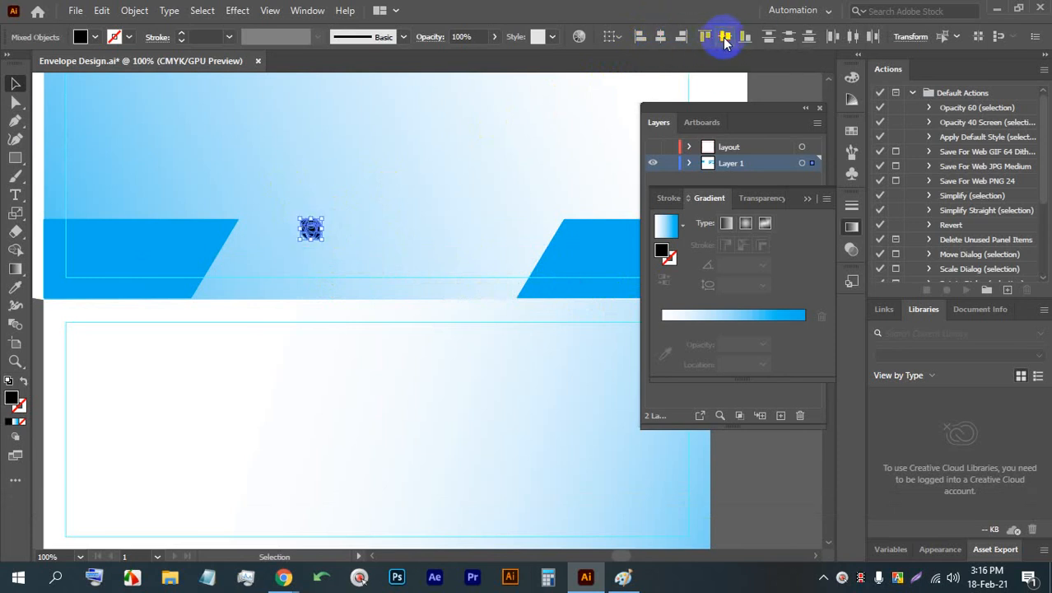
pyautogui.hotkey('ctrl', 'z')
pyautogui.click(357, 237)
pyautogui.moveTo(345, 259); pyautogui.dragTo(268, 179)
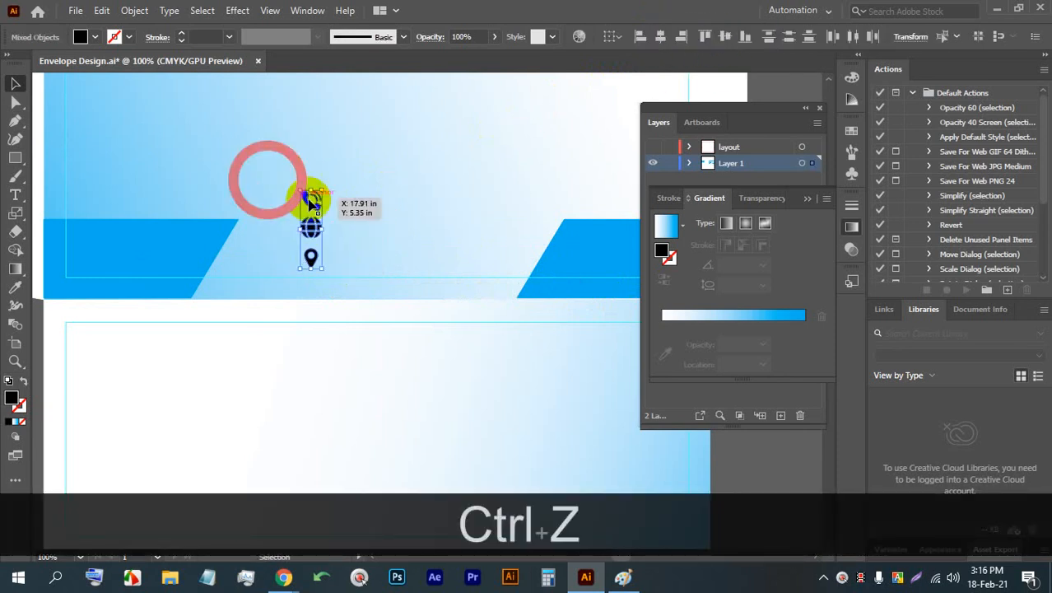
# - Distribute the three contact icons evenly by their vertical centers
pyautogui.scroll(1, 413, 156)
pyautogui.click(788, 38)
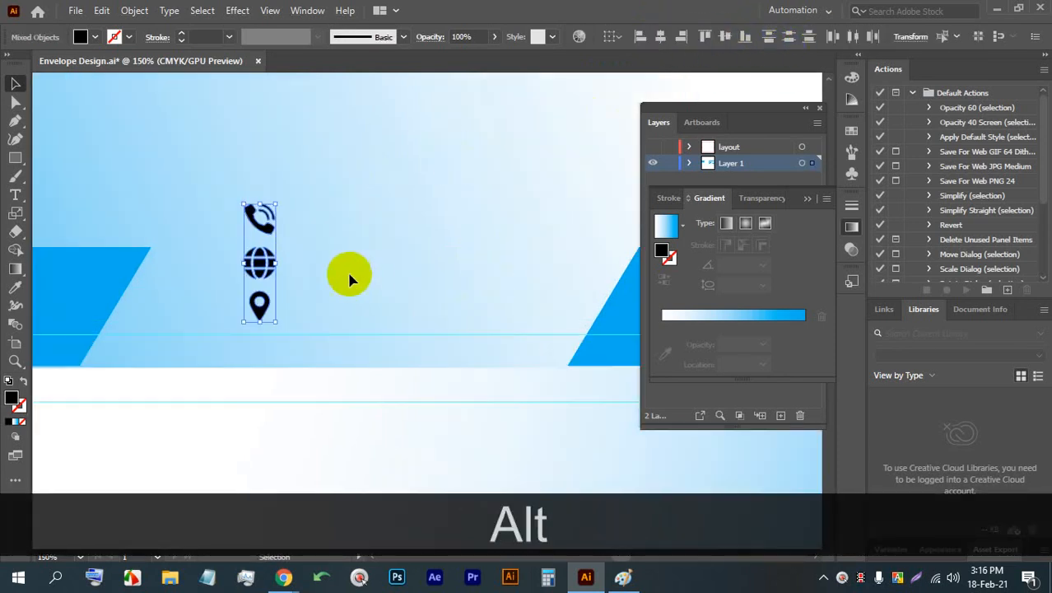
pyautogui.moveTo(347, 277); pyautogui.dragTo(298, 280)
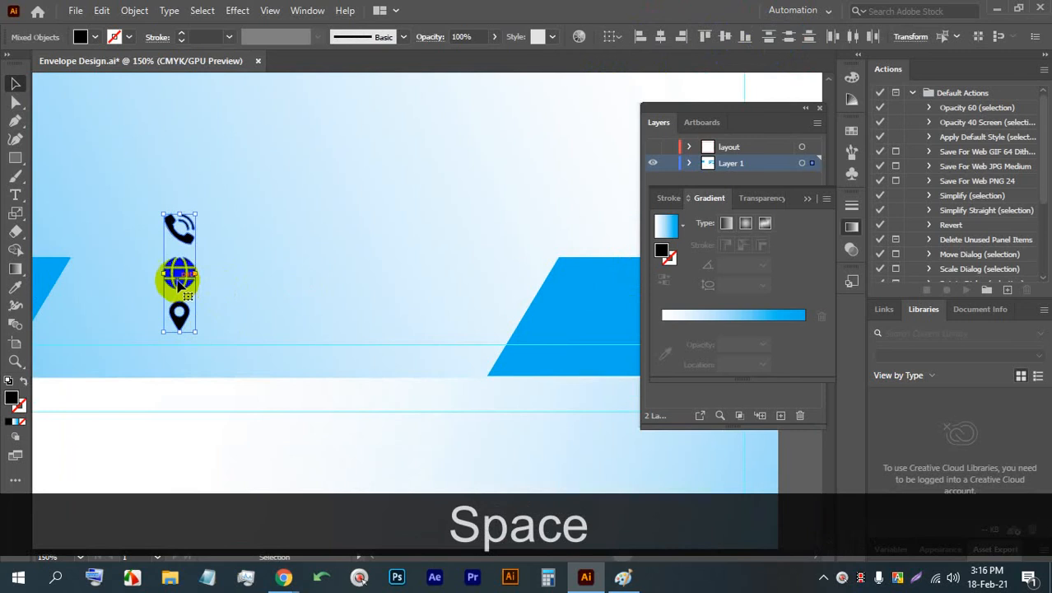
pyautogui.moveTo(177, 277); pyautogui.dragTo(125, 278)
pyautogui.scroll(1, 122, 235)
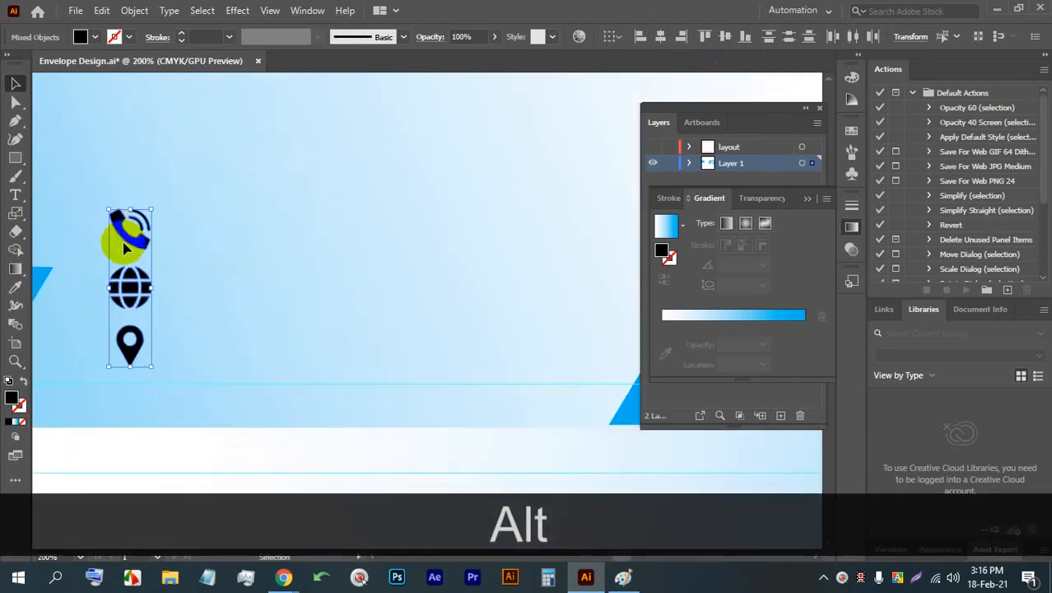
# - Add a text line beside the phone icon and enter a placeholder phone number
pyautogui.click(13, 194)
pyautogui.click(219, 215)
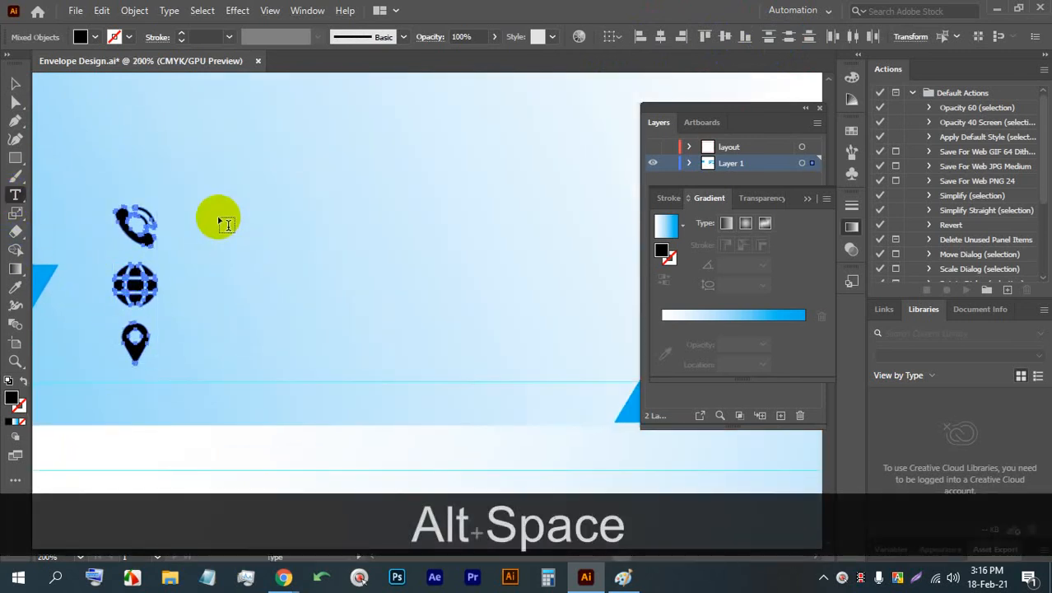
pyautogui.click(14, 83)
pyautogui.click(276, 212)
pyautogui.moveTo(276, 212); pyautogui.dragTo(254, 227)
pyautogui.tripleClick(231, 225)
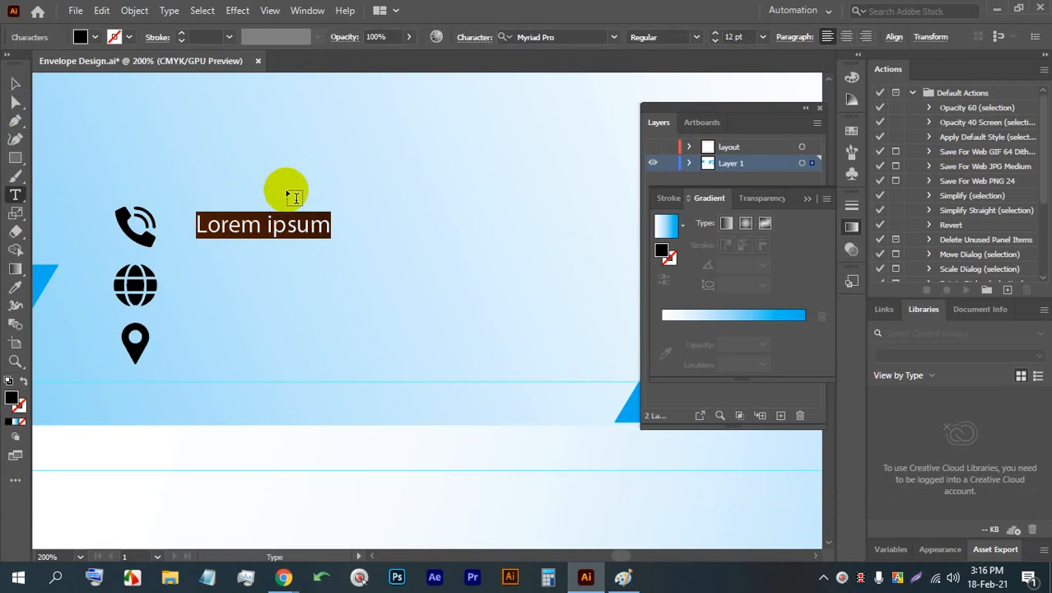
pyautogui.press('BackSpace')
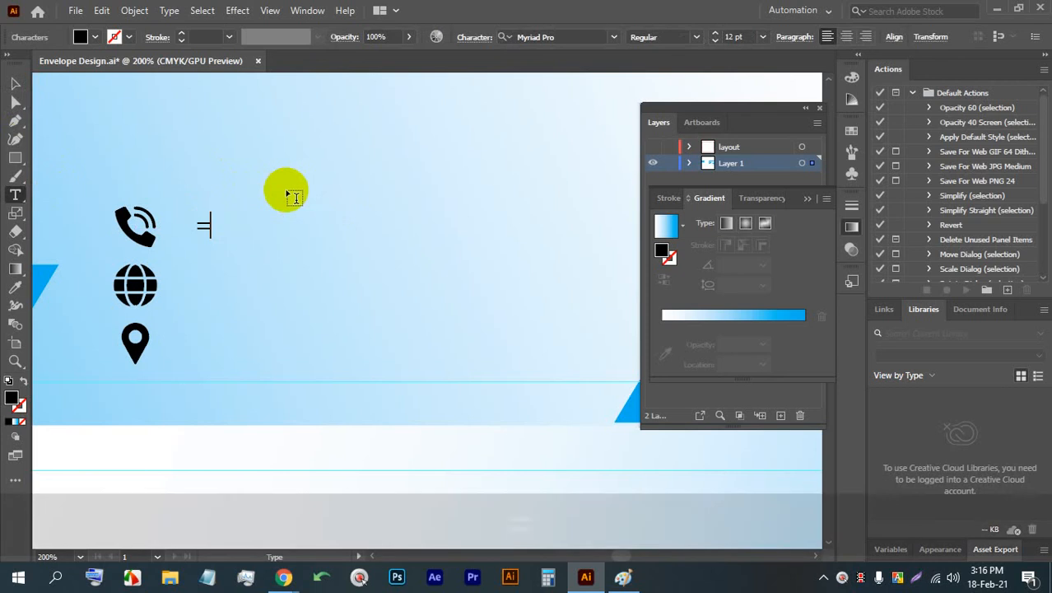
pyautogui.write('=')
pyautogui.press('BackSpace')
pyautogui.write('+')
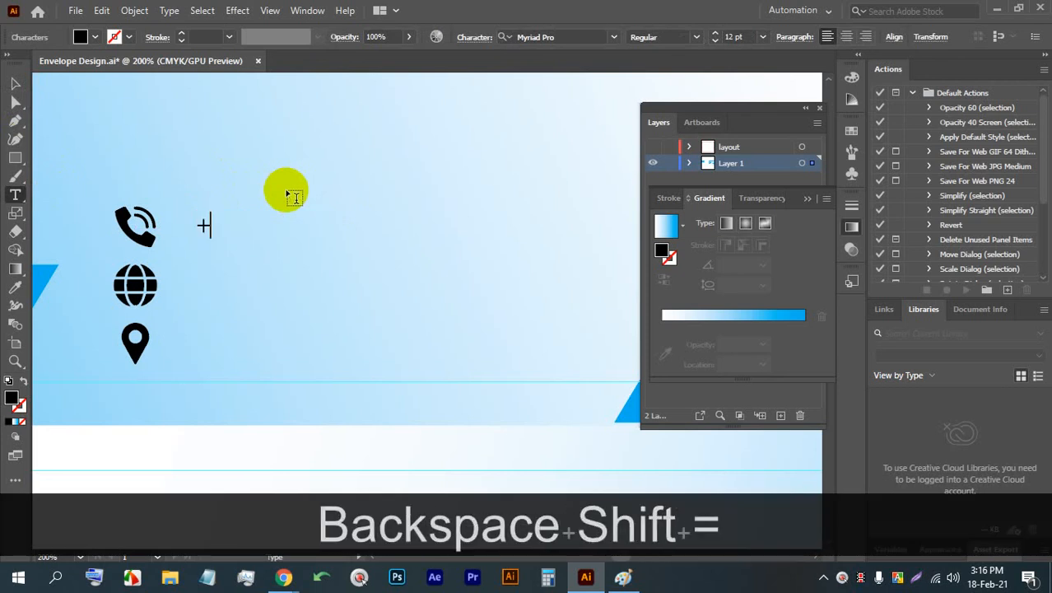
pyautogui.write('88 0100')
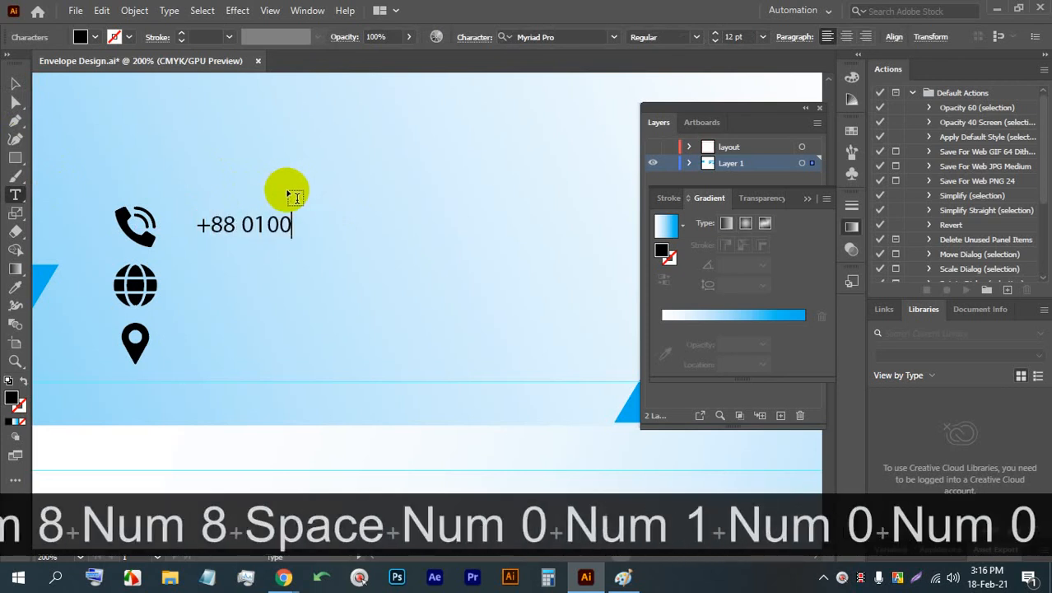
pyautogui.write('0-999000')
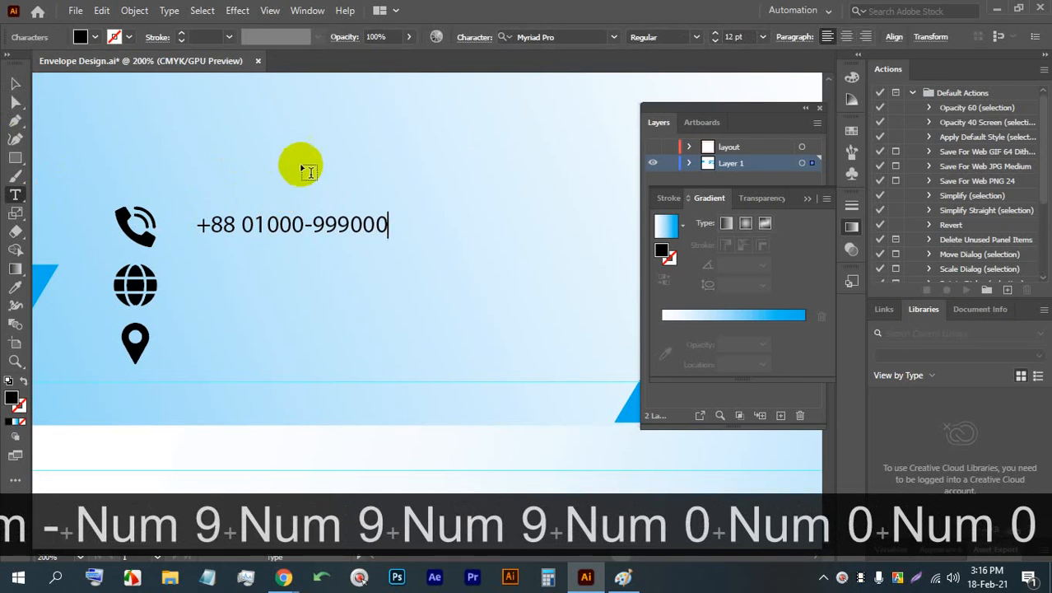
# - Scale the three contact icons down slightly beside the phone number text
pyautogui.click(14, 83)
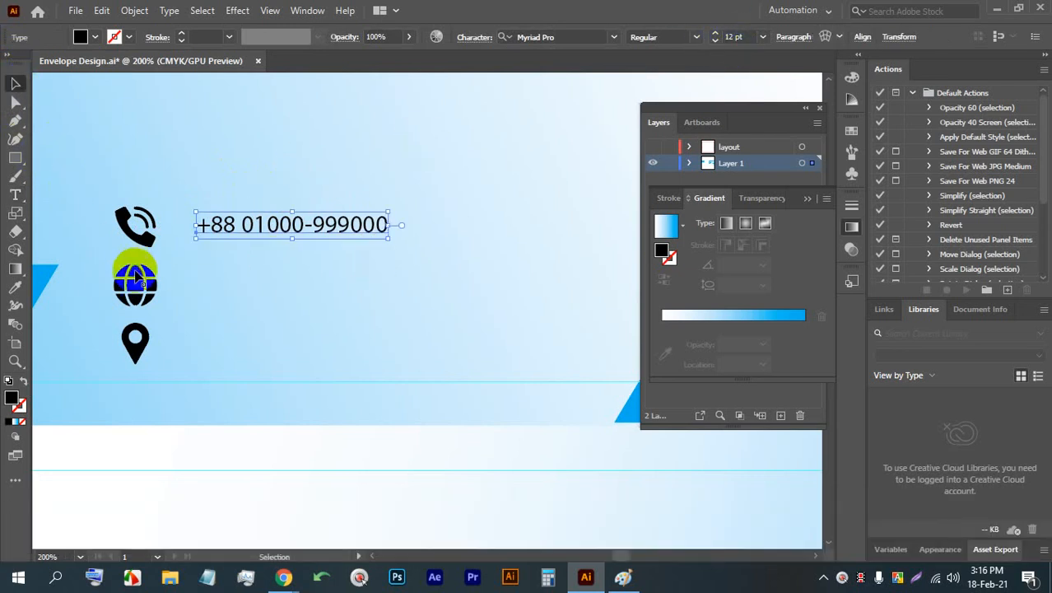
pyautogui.moveTo(117, 238); pyautogui.dragTo(159, 354)
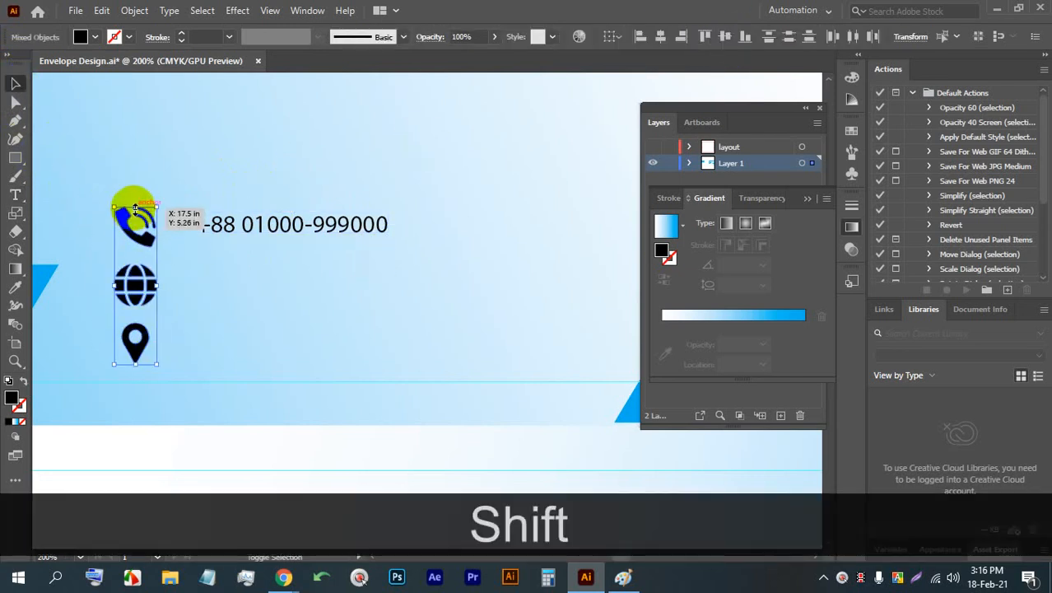
pyautogui.moveTo(136, 209); pyautogui.dragTo(166, 360)
pyautogui.click(110, 247)
pyautogui.hotkey('ctrl', 'z')
pyautogui.click(164, 282)
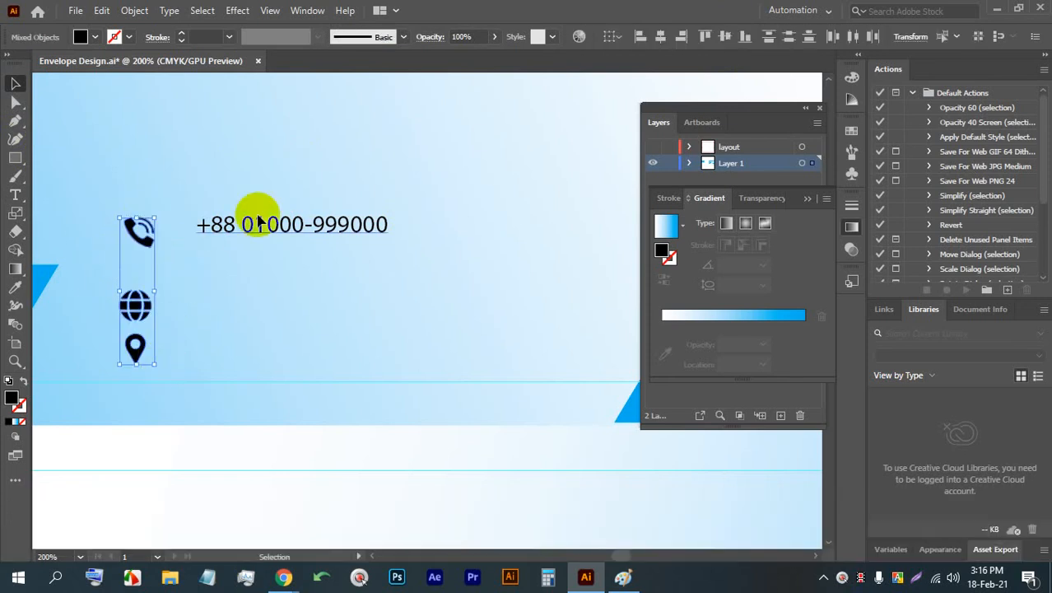
pyautogui.click(232, 260)
# - Move the phone number closer to the phone icon and set its font size to 13 pt
pyautogui.moveTo(216, 228); pyautogui.dragTo(196, 228)
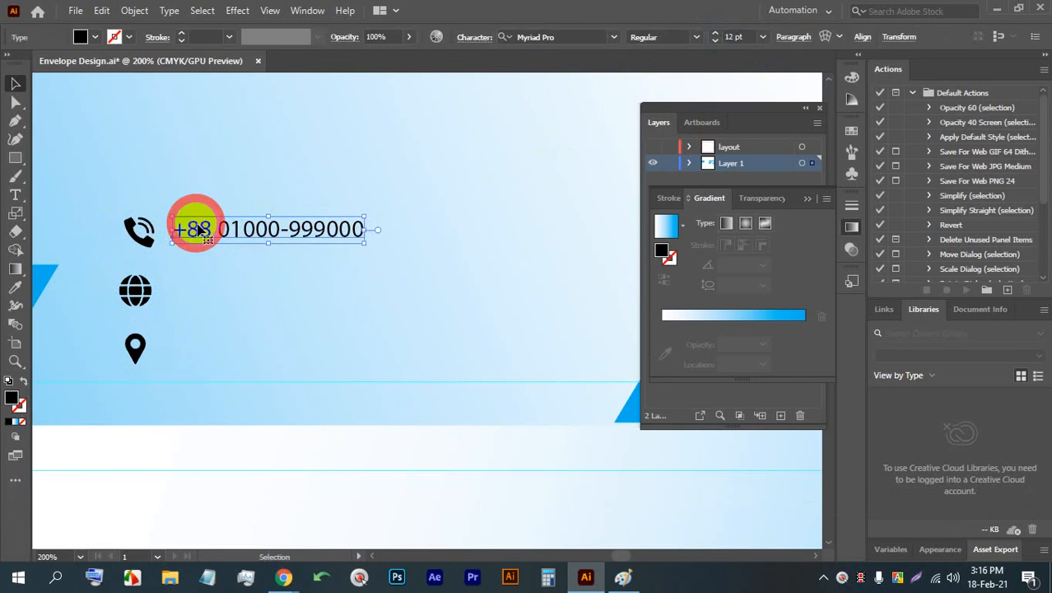
pyautogui.doubleClick(212, 224)
pyautogui.tripleClick(231, 226)
pyautogui.click(740, 37)
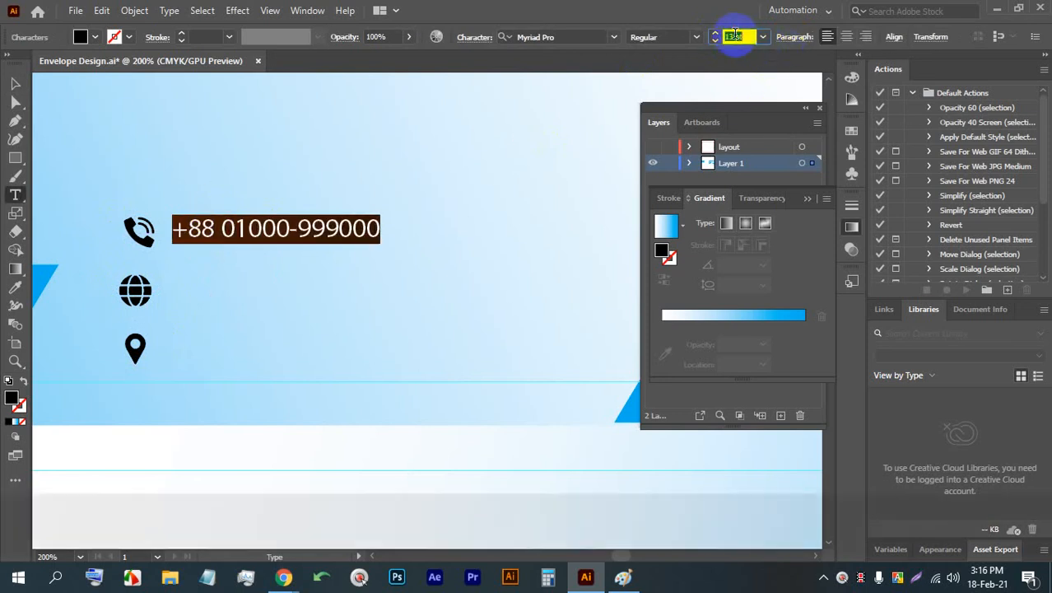
pyautogui.press('Up')
pyautogui.click(15, 83)
pyautogui.moveTo(216, 230); pyautogui.dragTo(218, 289)
pyautogui.tripleClick(218, 289)
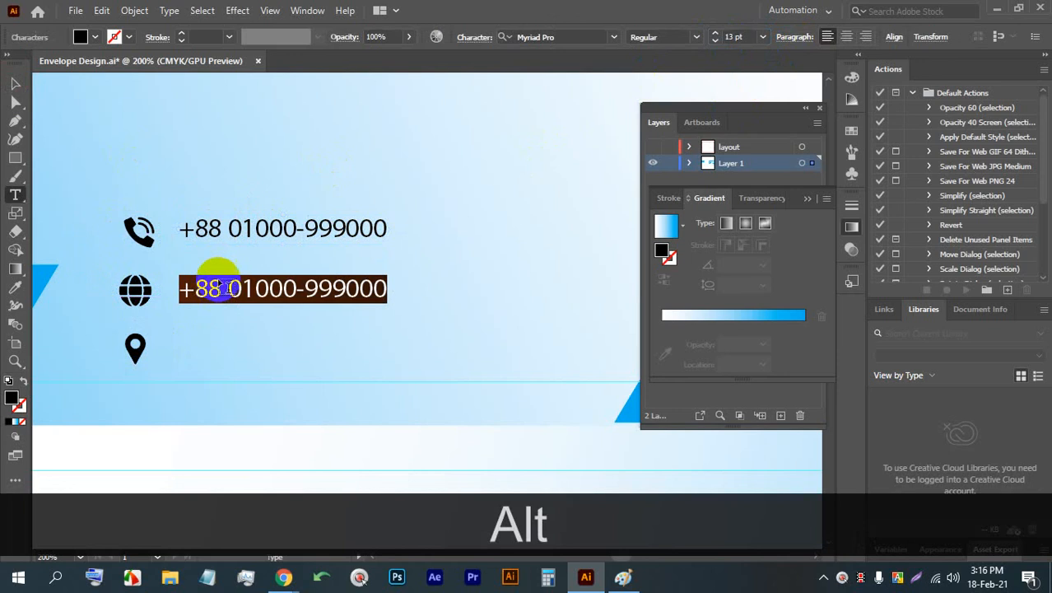
pyautogui.write('www.')
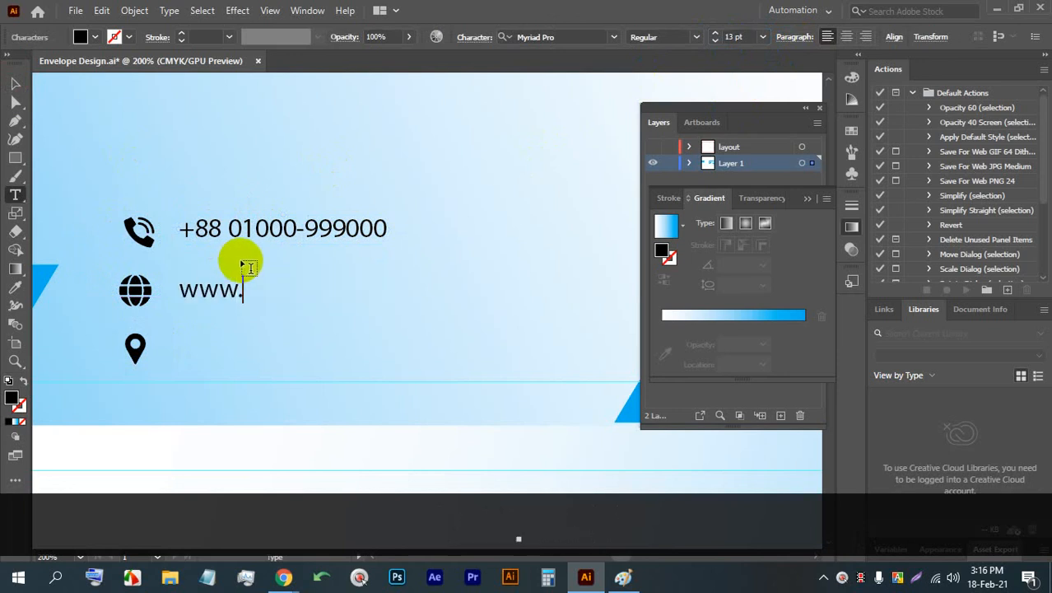
pyautogui.write('wen')
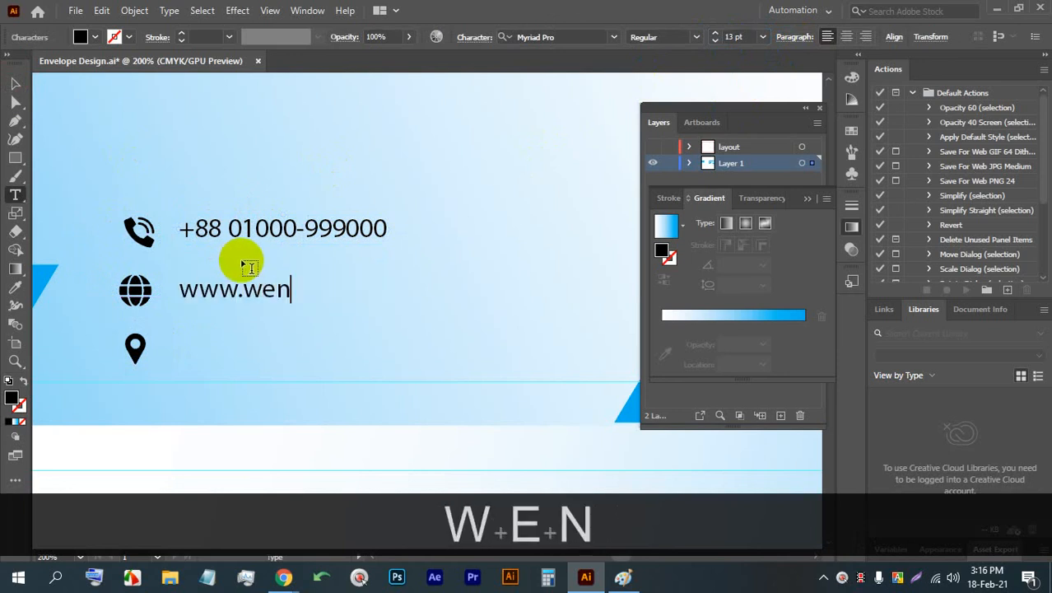
pyautogui.press('BackSpace')
pyautogui.write('b')
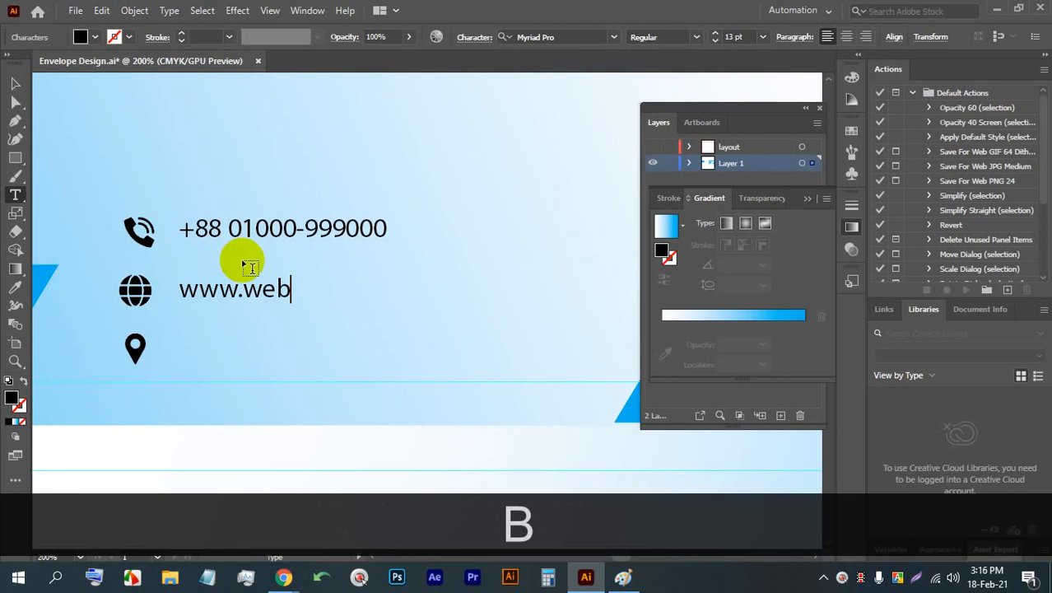
pyautogui.press('BackSpace')
pyautogui.press('BackSpace')
pyautogui.press('BackSpace')
pyautogui.write('your')
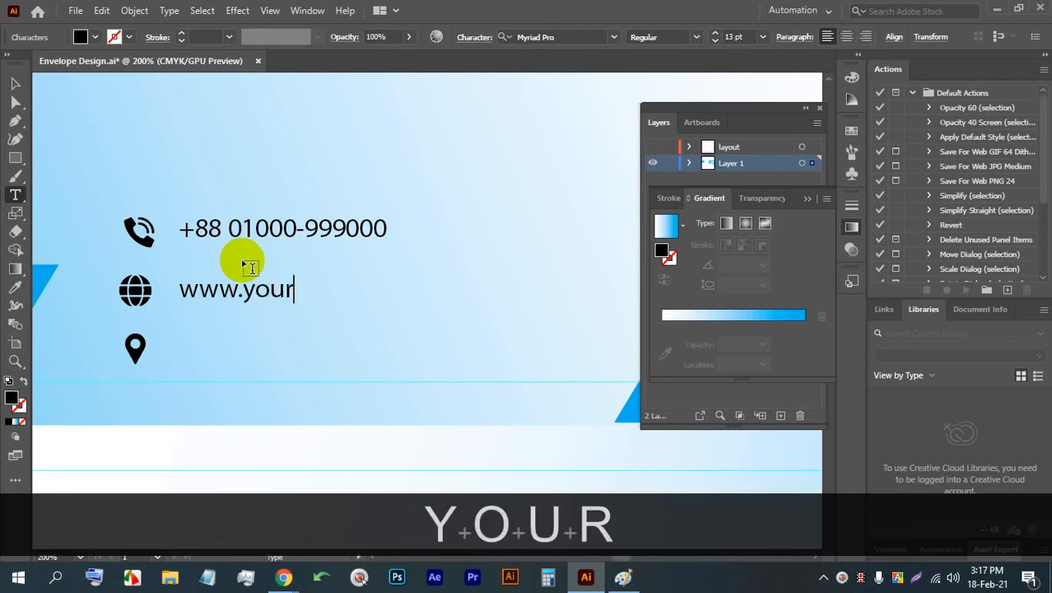
pyautogui.write('web.com')
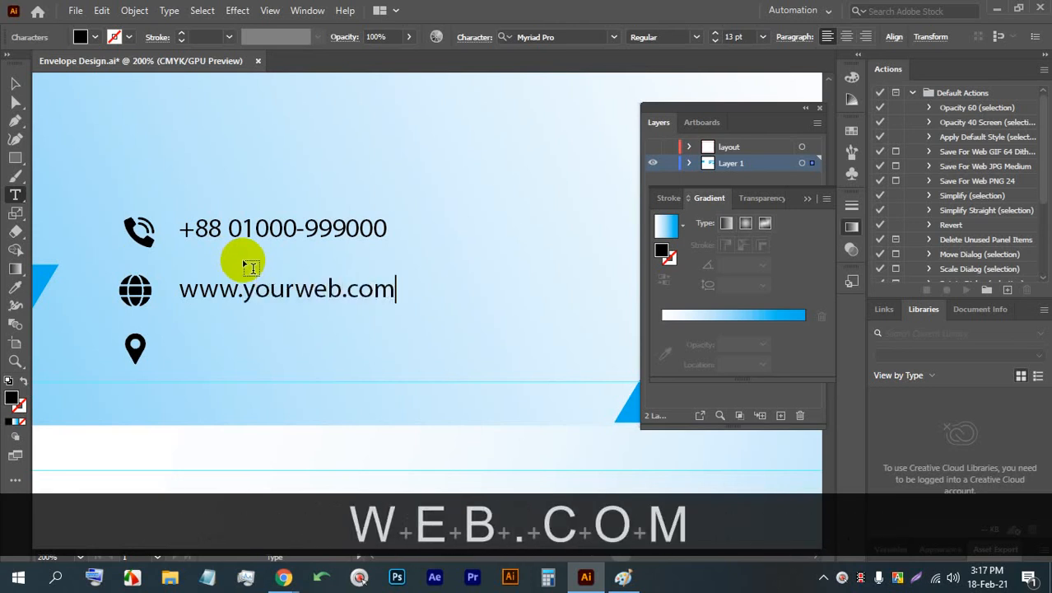
pyautogui.click(15, 83)
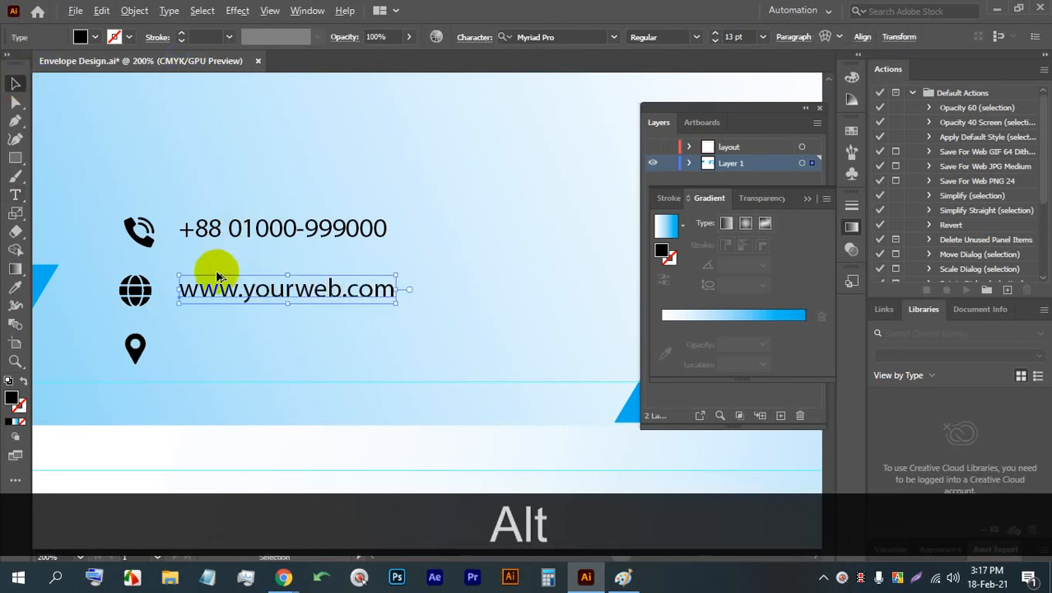
# - Duplicate the web address line beside the location pin and replace the copy's text with "Your Location Here, UK-5000."
pyautogui.moveTo(211, 276); pyautogui.dragTo(213, 344)
pyautogui.tripleClick(215, 344)
pyautogui.write('Y')
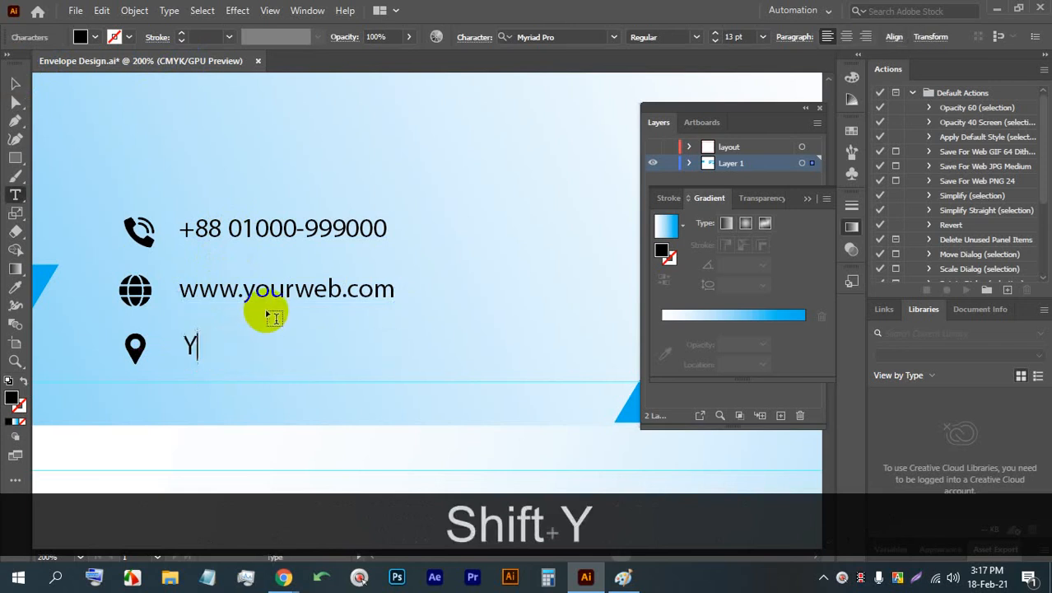
pyautogui.write('our Locatio')
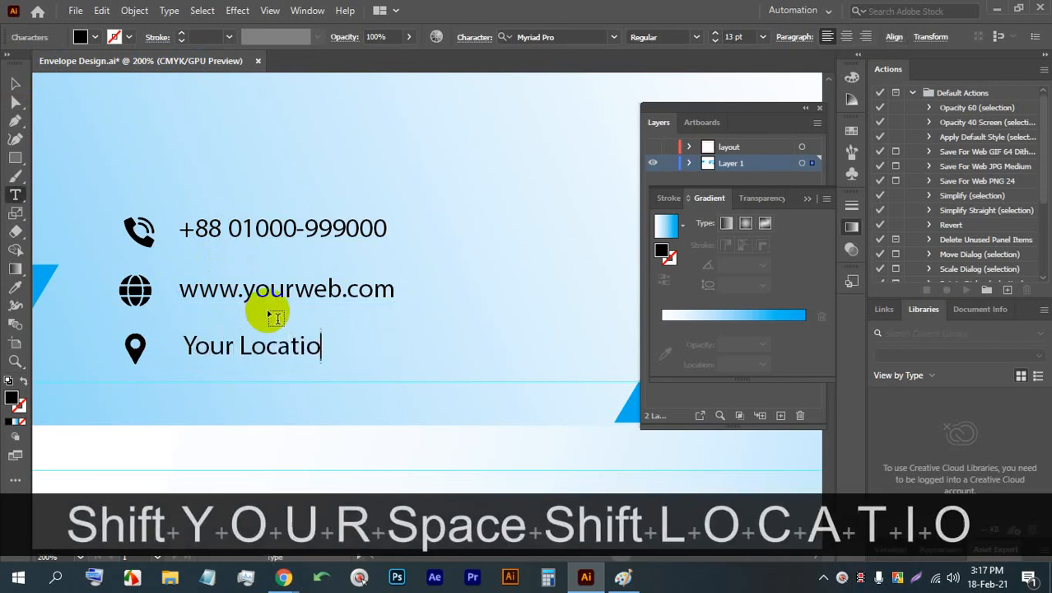
pyautogui.write('n Here.')
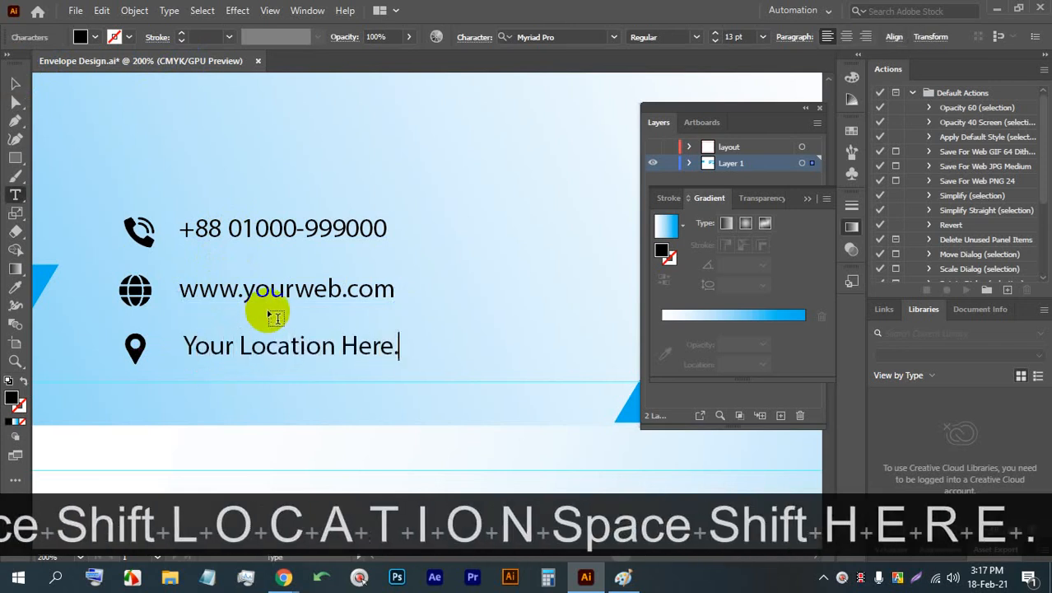
pyautogui.press('BackSpace')
pyautogui.write(', UK')
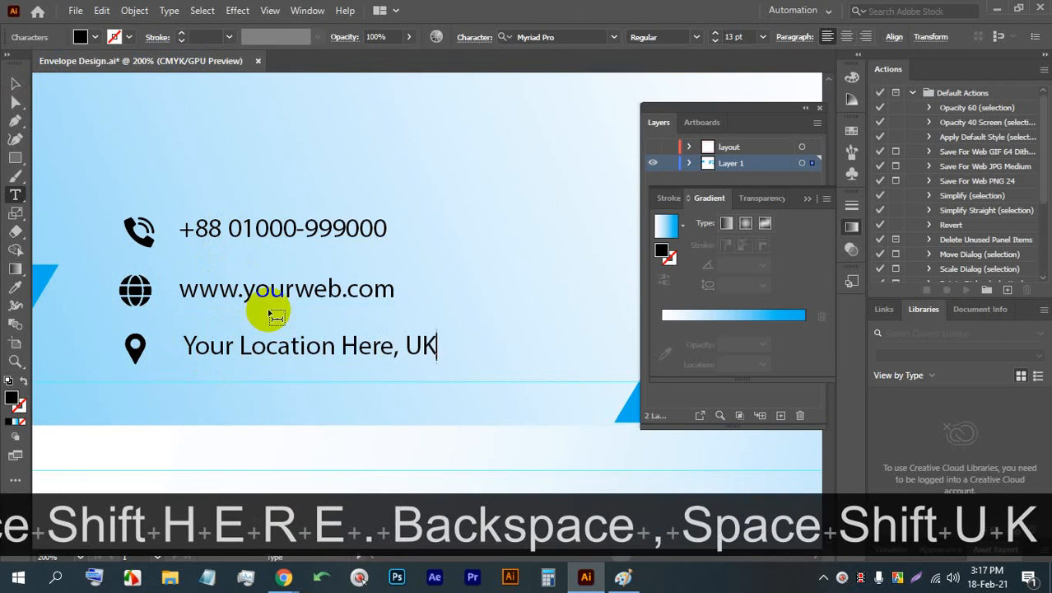
pyautogui.write('-')
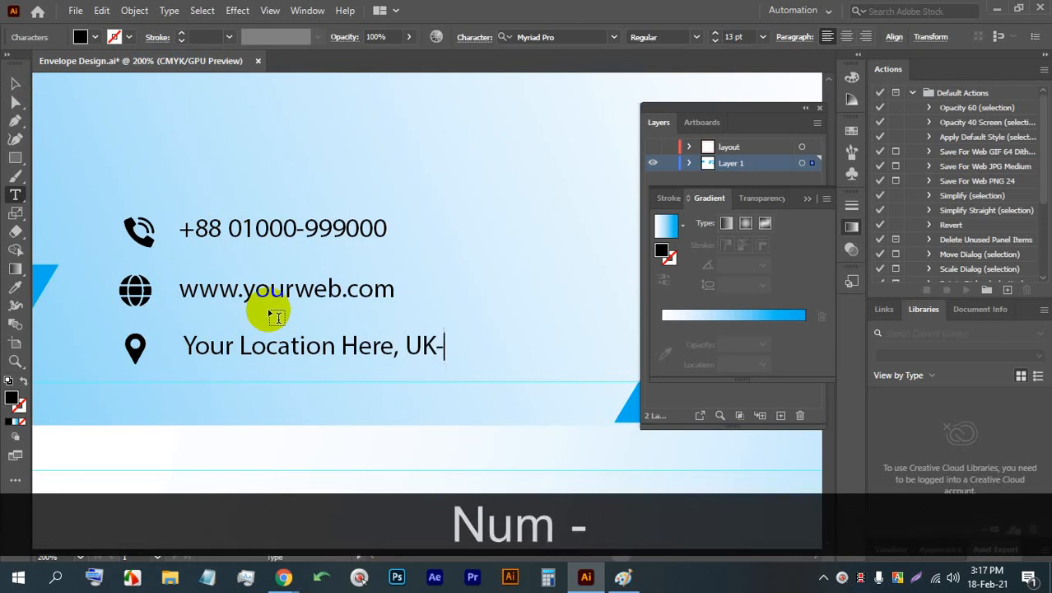
pyautogui.write('5000.')
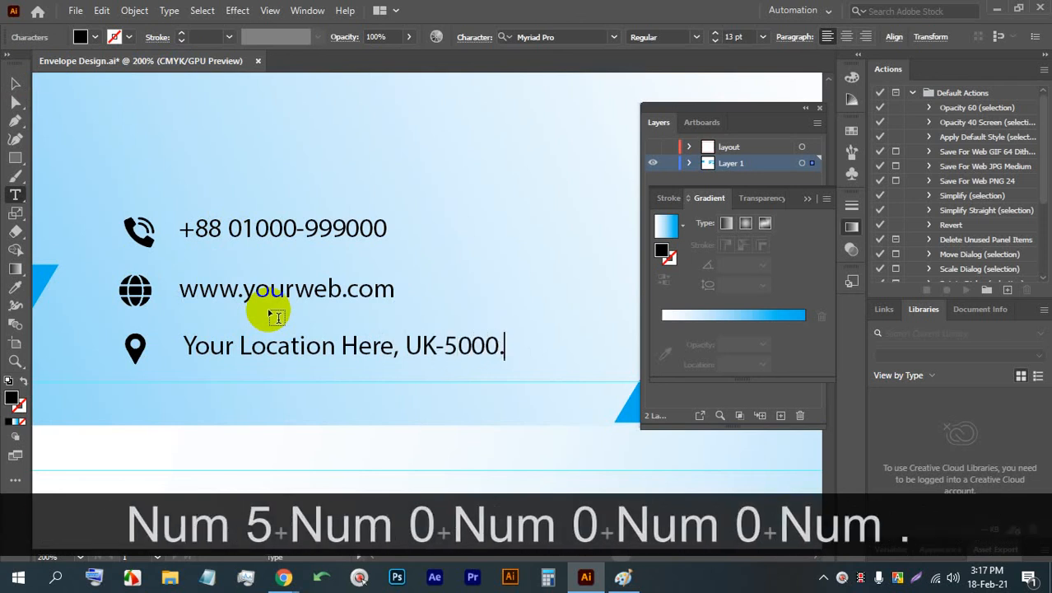
pyautogui.click(14, 85)
# - Try a white fill on all the contact icons and text lines, and set their fill to black
pyautogui.scroll(-2, 328, 392)
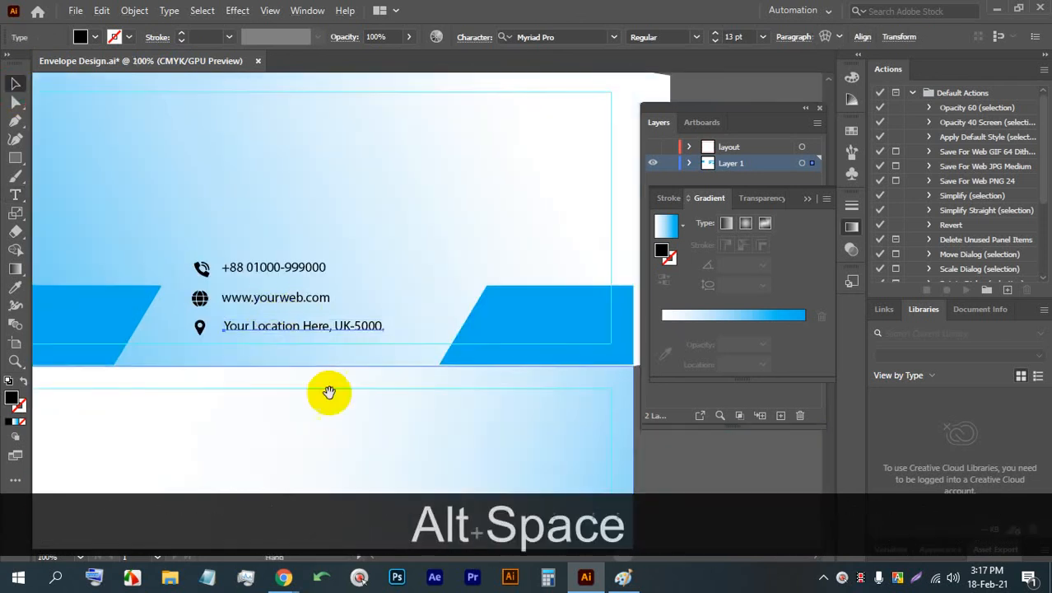
pyautogui.scroll(-2, 345, 371)
pyautogui.scroll(2, 331, 336)
pyautogui.click(345, 343)
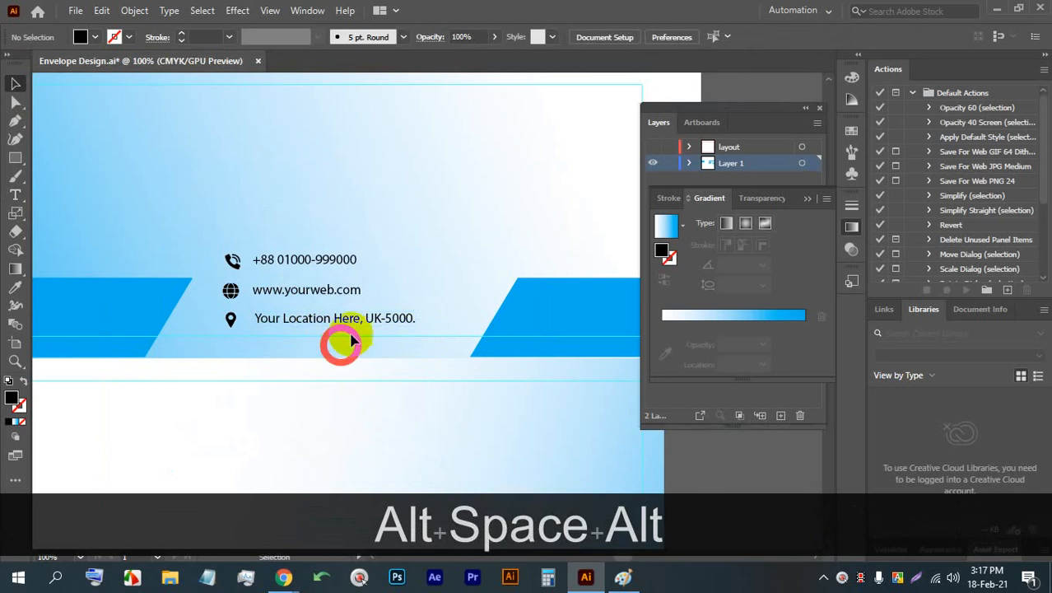
pyautogui.click(235, 262)
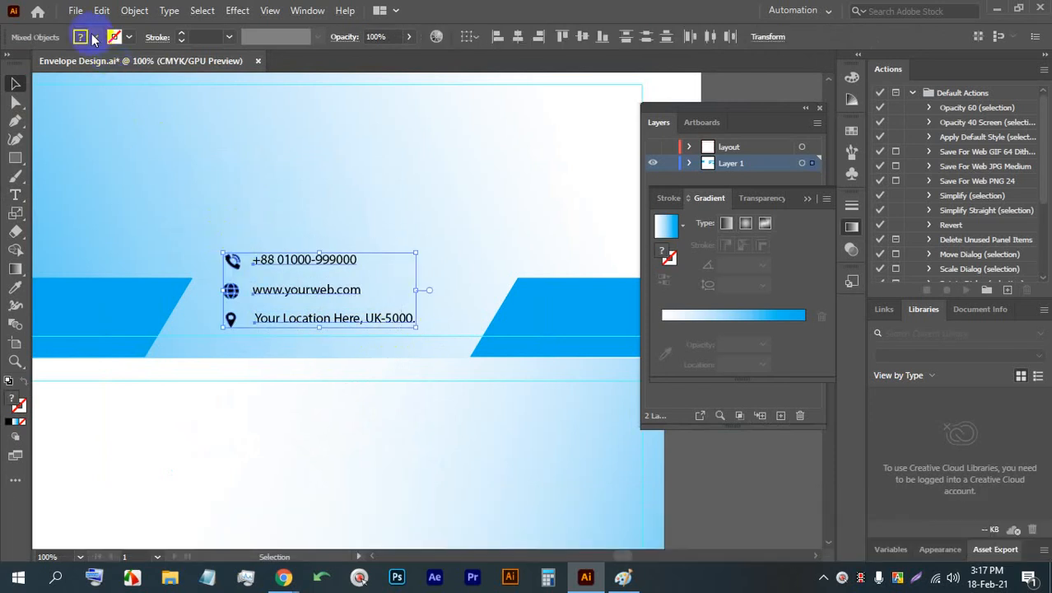
pyautogui.click(82, 37)
pyautogui.click(31, 62)
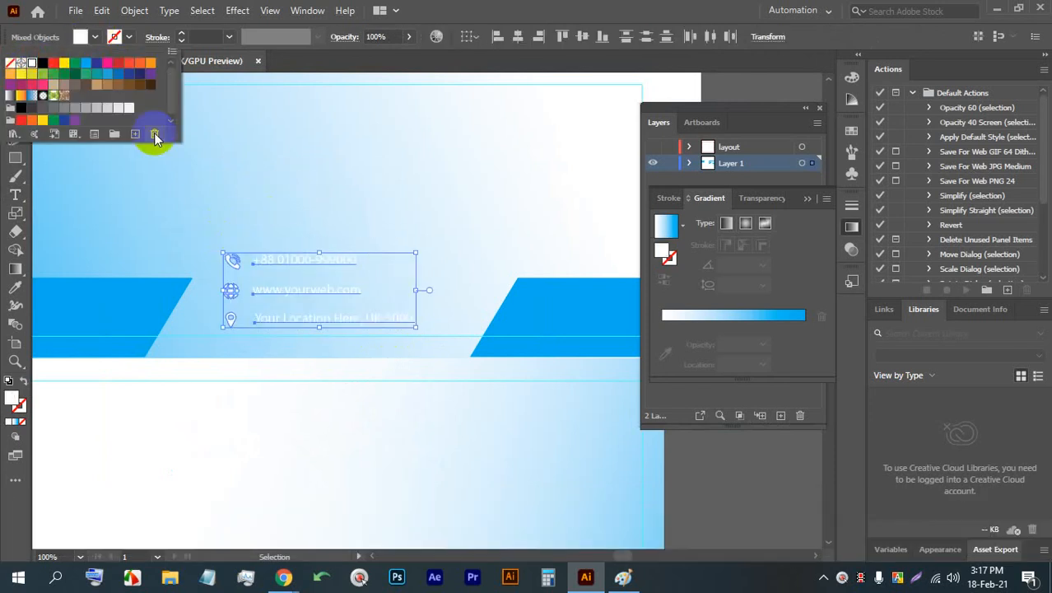
pyautogui.click(42, 63)
pyautogui.click(329, 197)
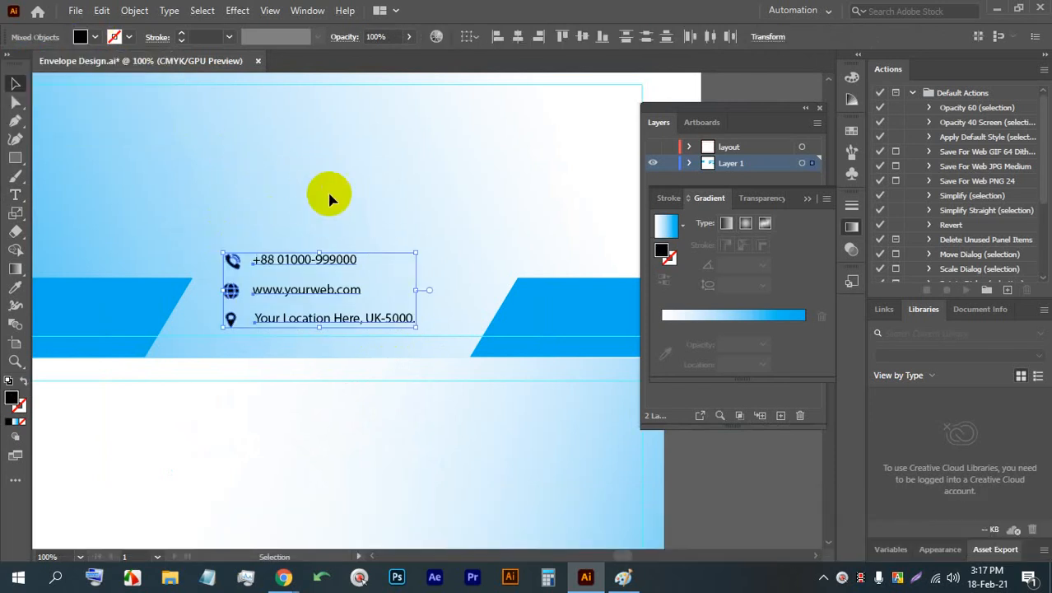
# - Save the envelope document and deselect the contact block
pyautogui.hotkey('ctrl', 's')
pyautogui.hotkey('ctrl', 's')
pyautogui.hotkey('ctrl', 's')
pyautogui.hotkey('ctrl', 's')
pyautogui.hotkey('ctrl', 's')
pyautogui.click(336, 216)
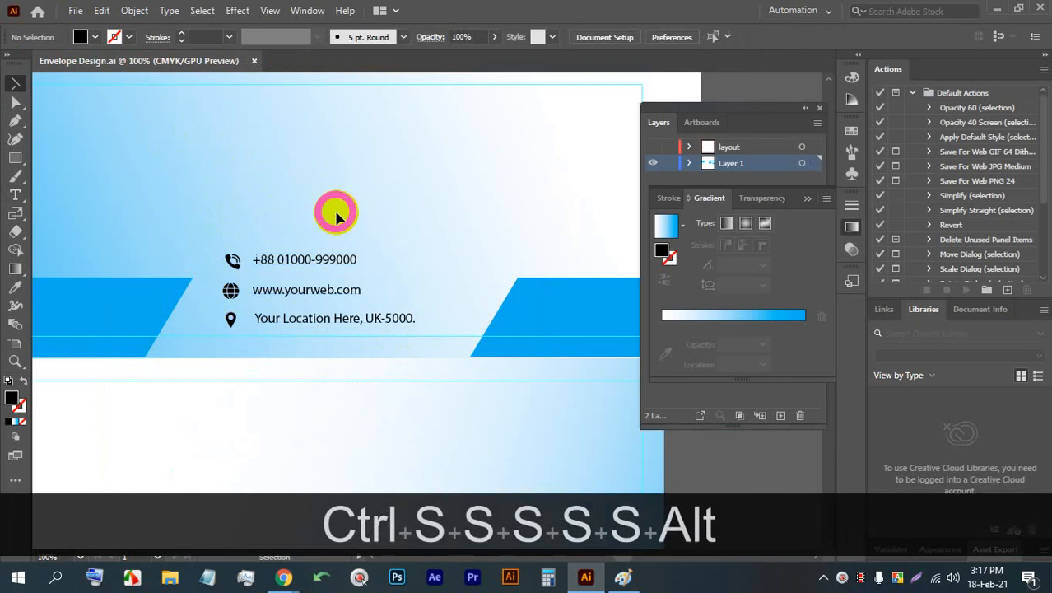
# - Add a placeholder text line in the upper-left area of the envelope's front panel and enlarge it to about 60 pt
pyautogui.scroll(-2, 336, 216)
pyautogui.moveTo(326, 342); pyautogui.dragTo(318, 299)
pyautogui.scroll(2, 317, 296)
pyautogui.scroll(2, 216, 163)
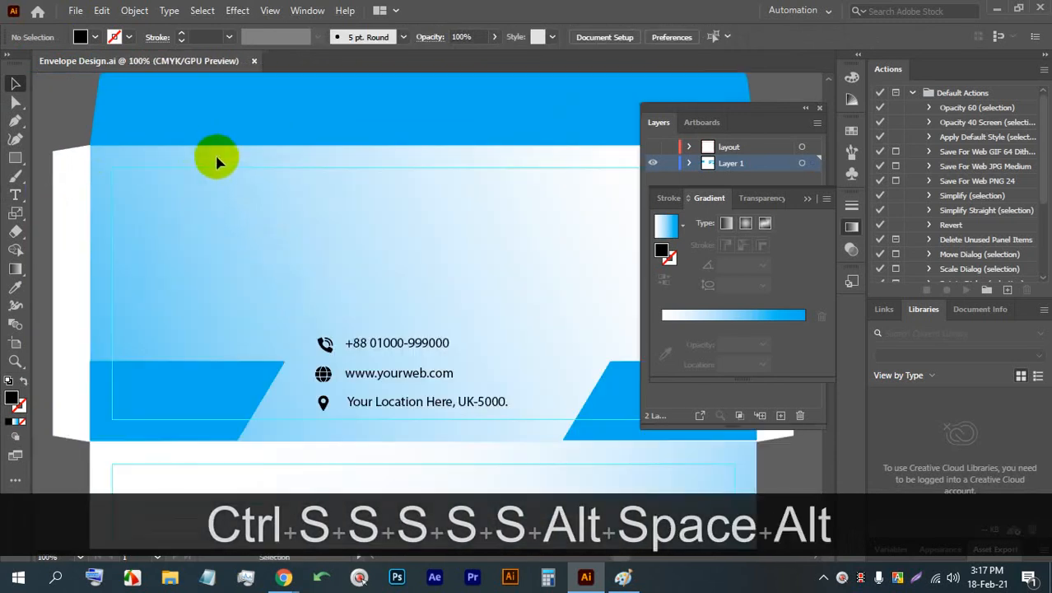
pyautogui.click(15, 194)
pyautogui.scroll(-2, 82, 204)
pyautogui.scroll(2, 205, 218)
pyautogui.click(204, 216)
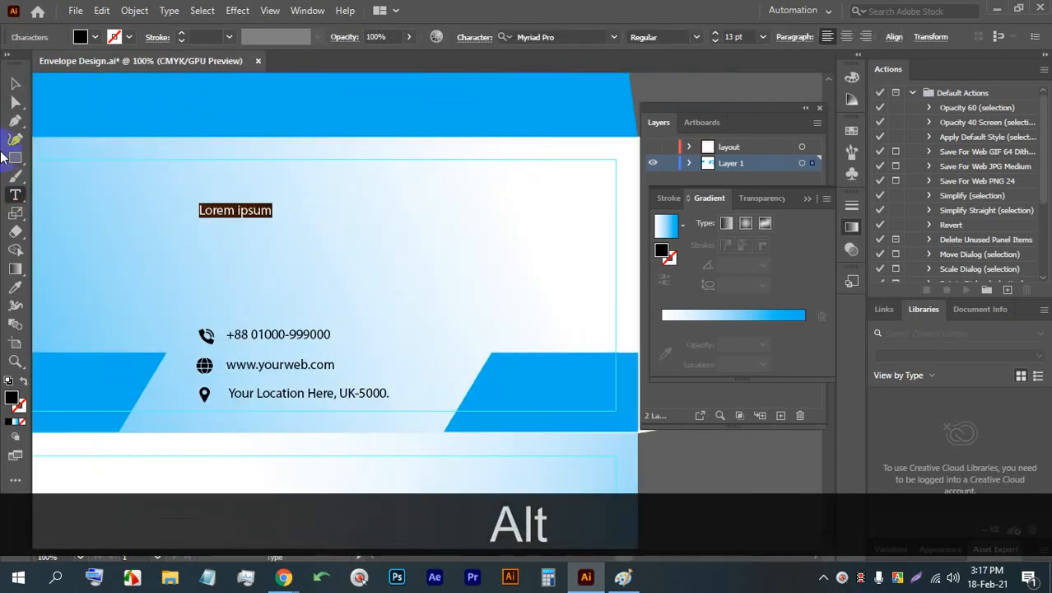
pyautogui.click(14, 84)
pyautogui.moveTo(235, 219); pyautogui.dragTo(232, 271)
pyautogui.moveTo(184, 226); pyautogui.dragTo(263, 215)
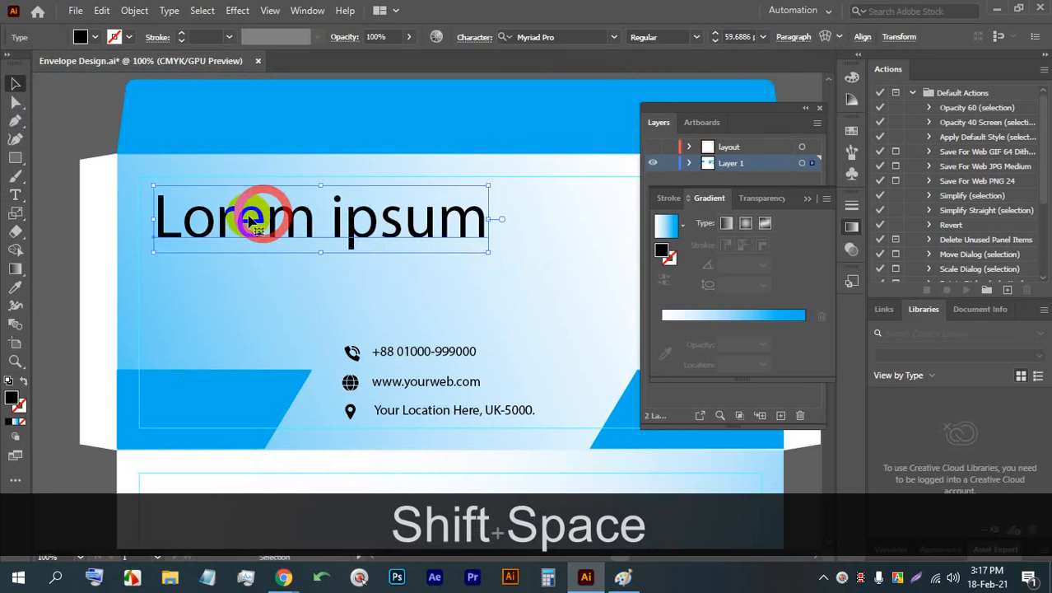
# - Replace the placeholder text with "LOGO" in capitals and shift it slightly left within the front panel
pyautogui.tripleClick(250, 219)
pyautogui.write('logo')
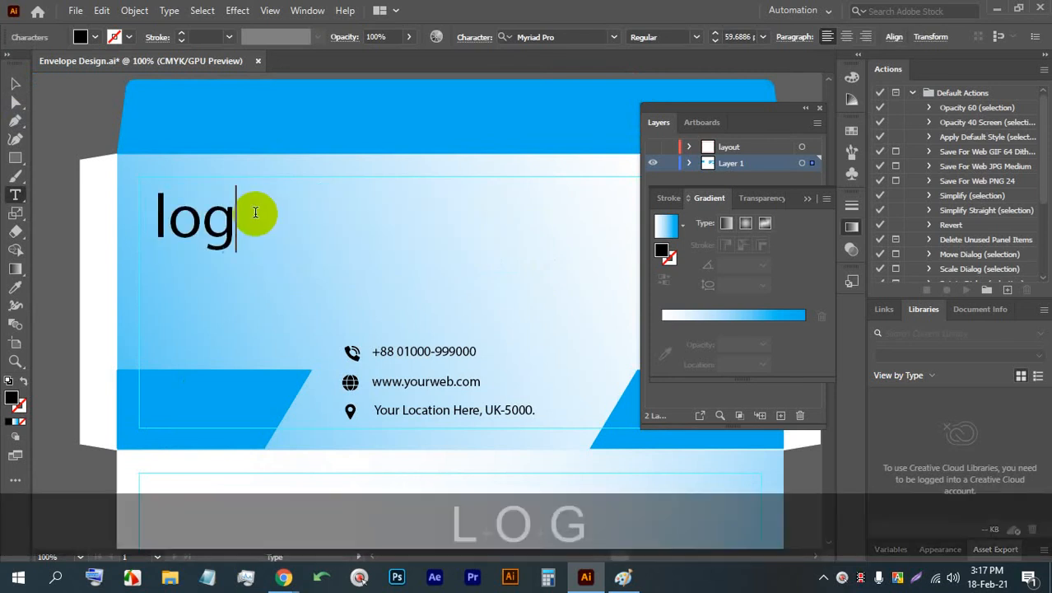
pyautogui.press('BackSpace')
pyautogui.press('BackSpace')
pyautogui.press('BackSpace')
pyautogui.press('BackSpace')
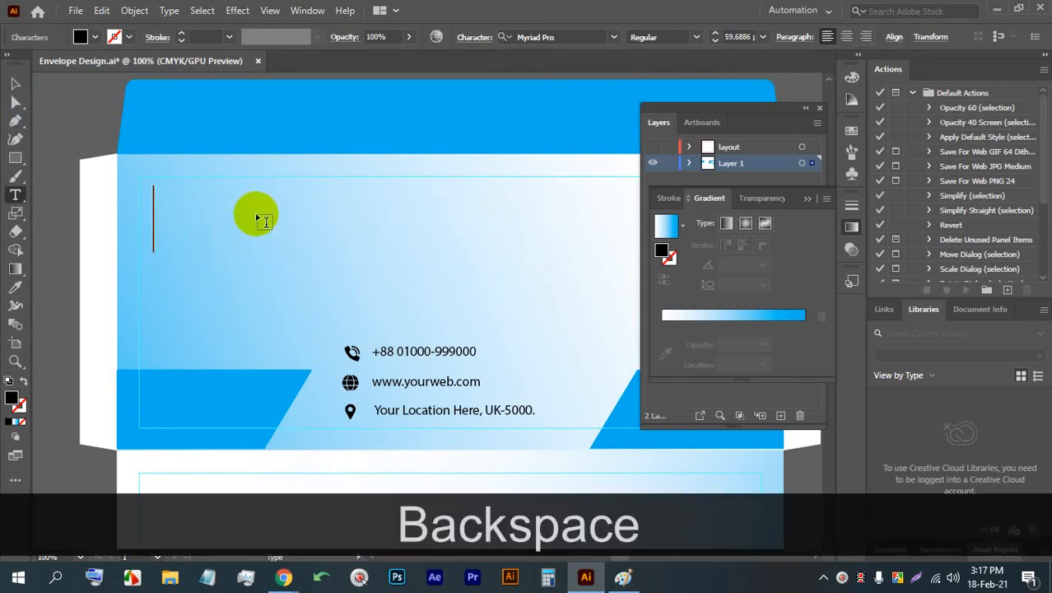
pyautogui.press('capslock')
pyautogui.write('LOGO')
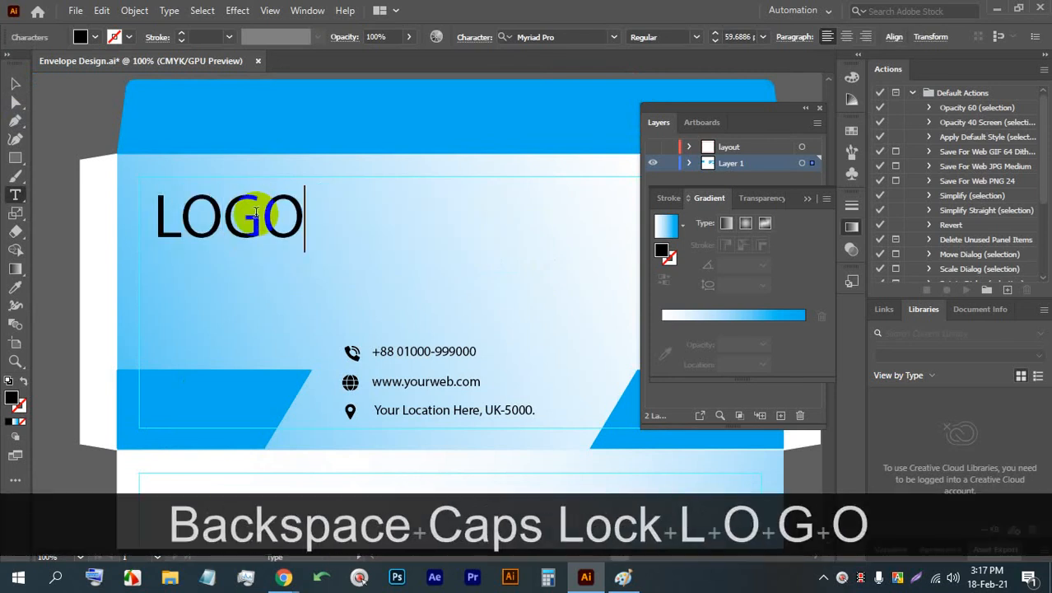
pyautogui.click(15, 83)
pyautogui.moveTo(303, 249); pyautogui.dragTo(182, 213)
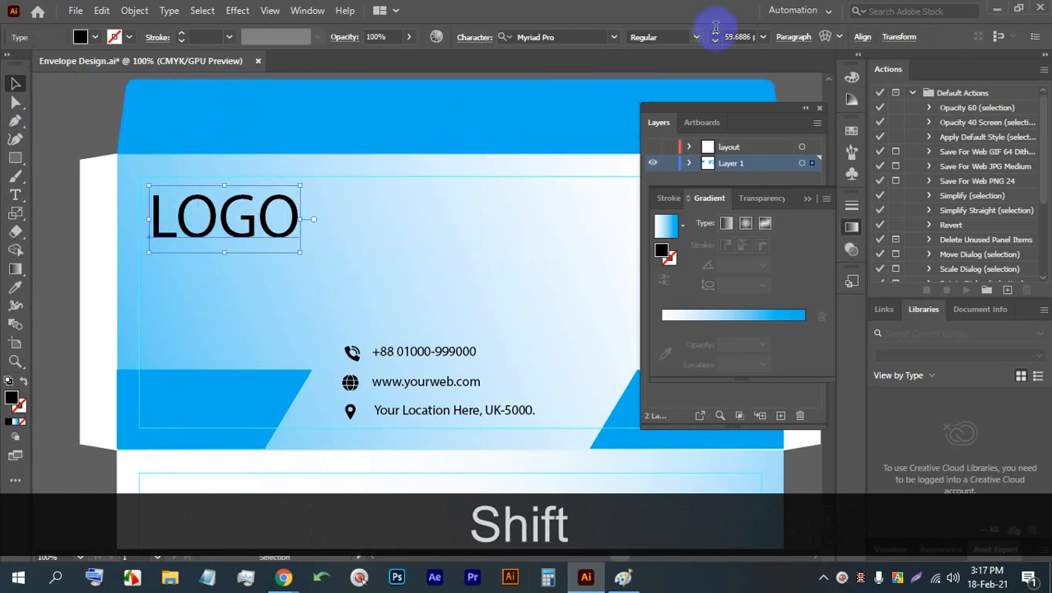
# - Try the NikoshLightBAN font on the LOGO text
pyautogui.click(613, 37)
pyautogui.scroll(-6, 623, 278)
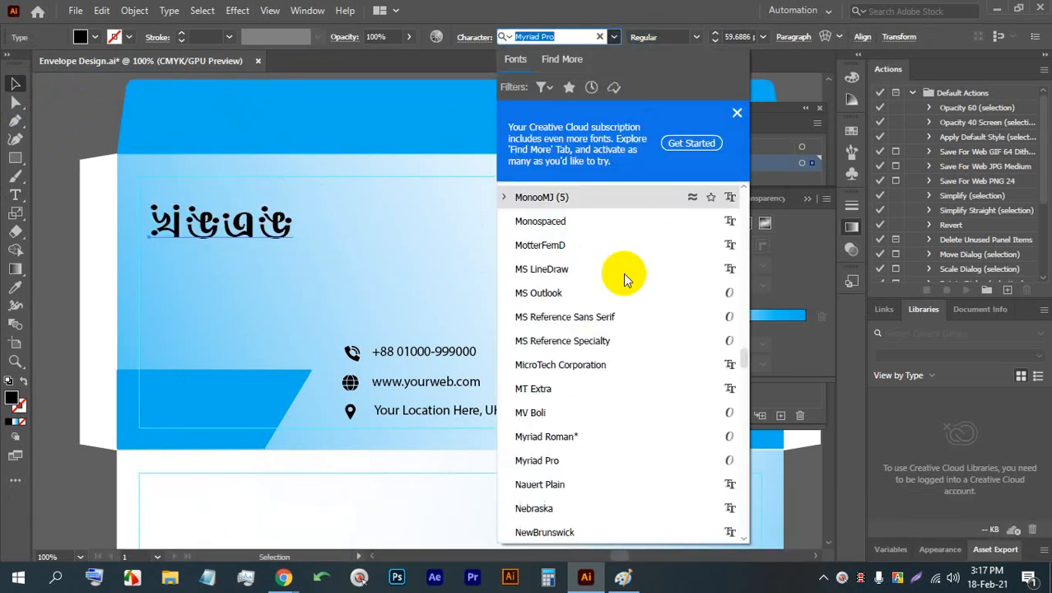
pyautogui.scroll(-3, 652, 297)
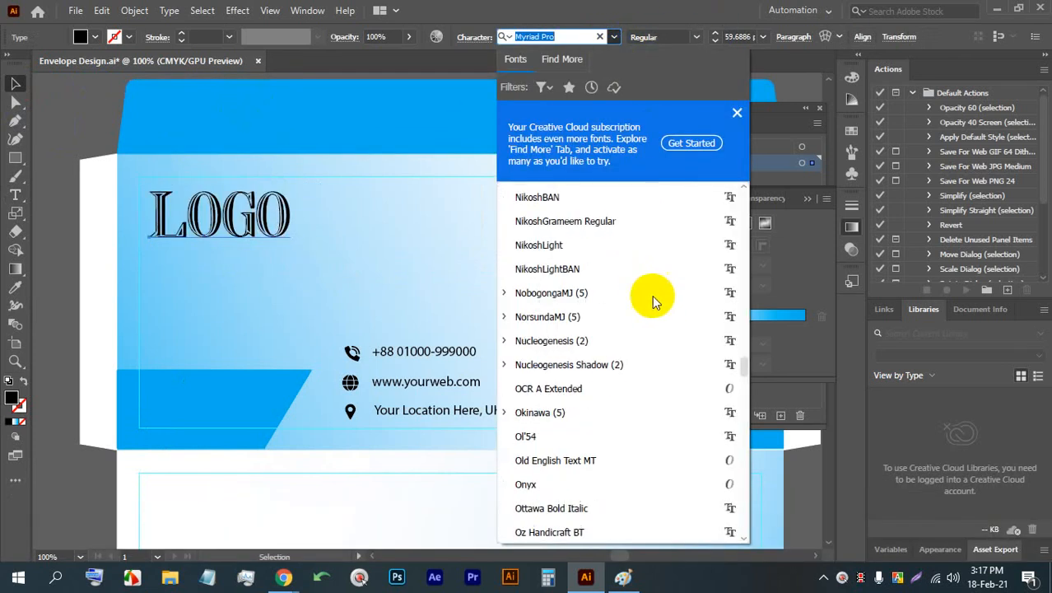
pyautogui.click(627, 246)
pyautogui.click(549, 39)
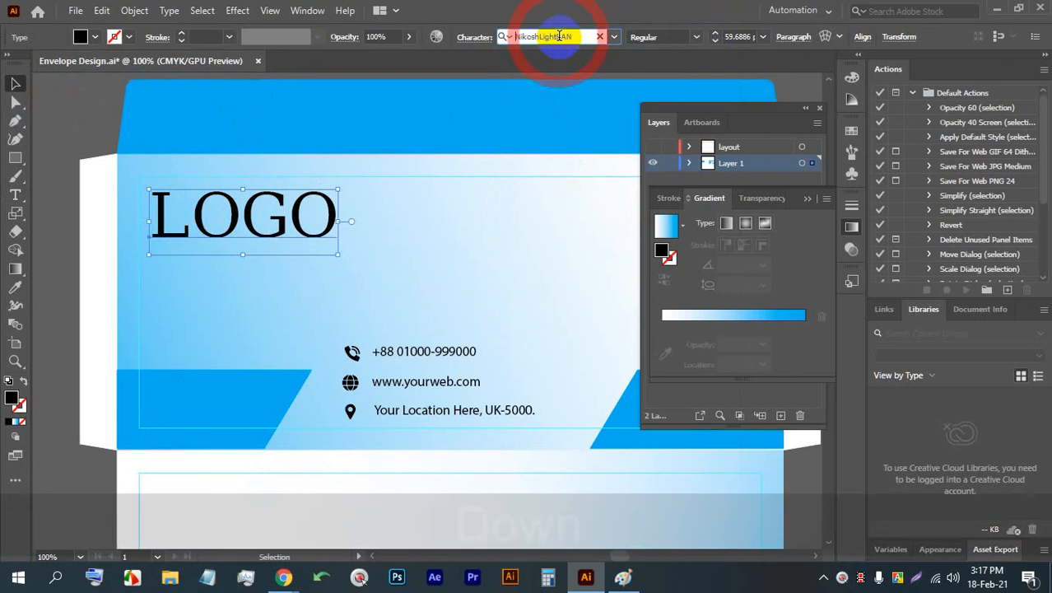
# - Try successive fonts on the LOGO text and settle on the Quote font
pyautogui.press('Down')
pyautogui.press('Down')
pyautogui.press('Down')
pyautogui.press('Down')
pyautogui.press('Down')
pyautogui.press('Down')
pyautogui.press('Down')
pyautogui.press('Down')
pyautogui.press('Down')
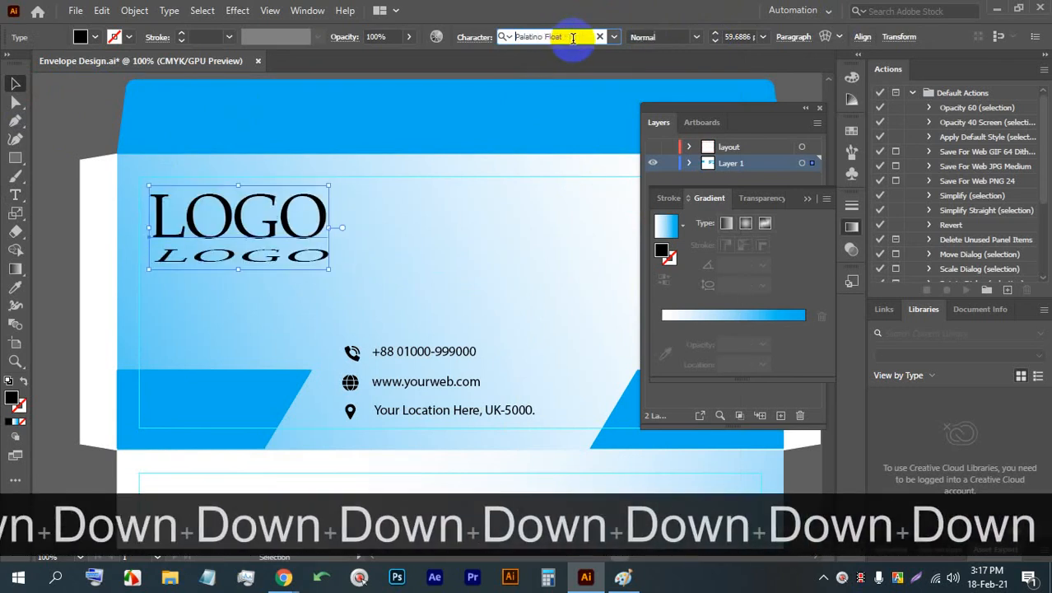
pyautogui.press('Down')
pyautogui.press('Down')
pyautogui.press('Down')
pyautogui.press('Down')
pyautogui.press('Down')
pyautogui.press('Down')
pyautogui.press('Down')
pyautogui.press('Down')
pyautogui.press('Down')
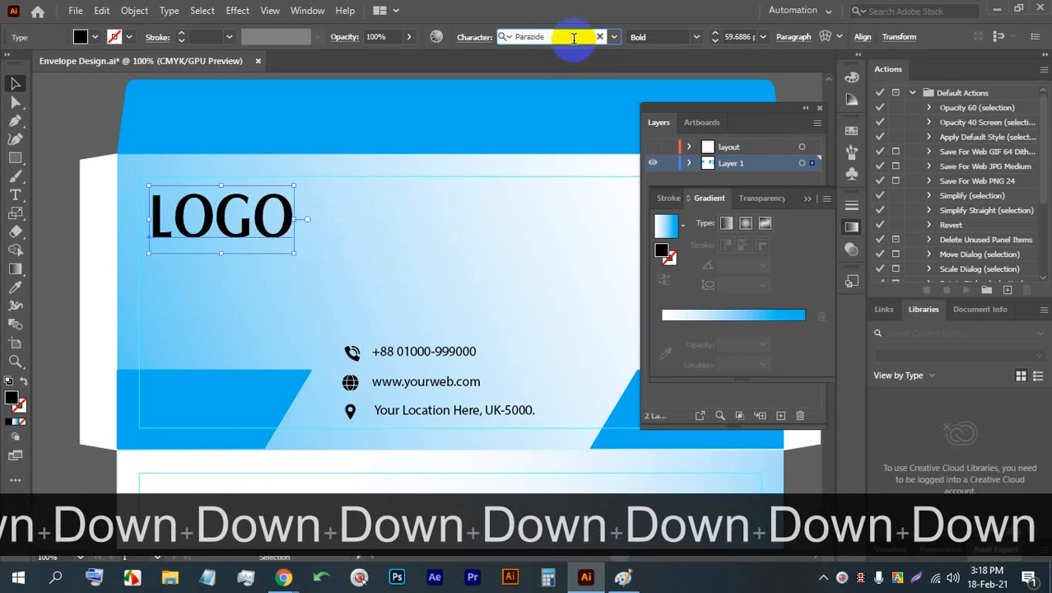
pyautogui.press('Down')
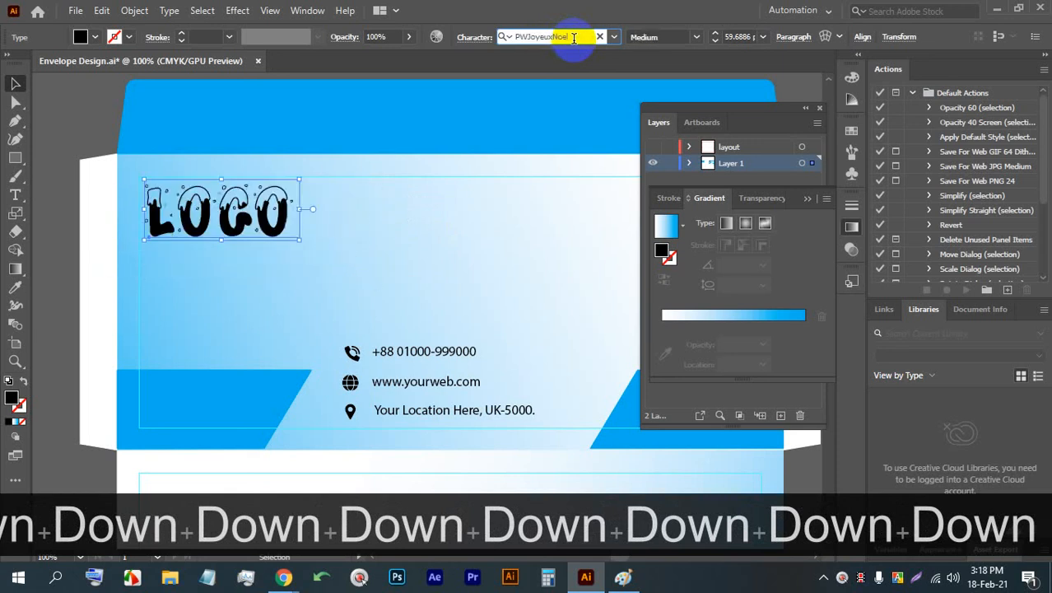
pyautogui.press('Up')
pyautogui.press('Up')
pyautogui.press('Up')
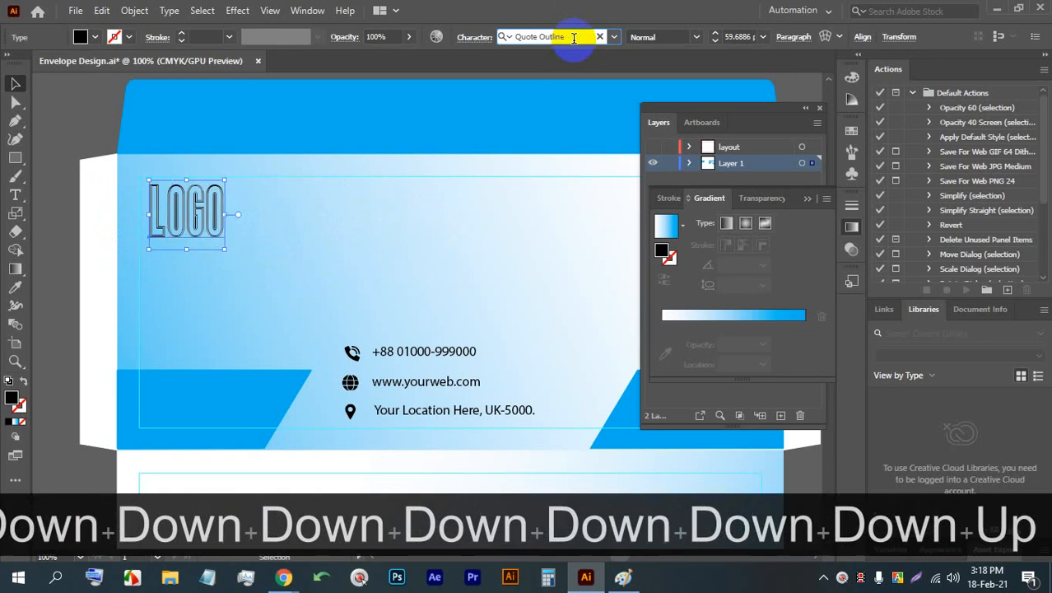
pyautogui.press('Down')
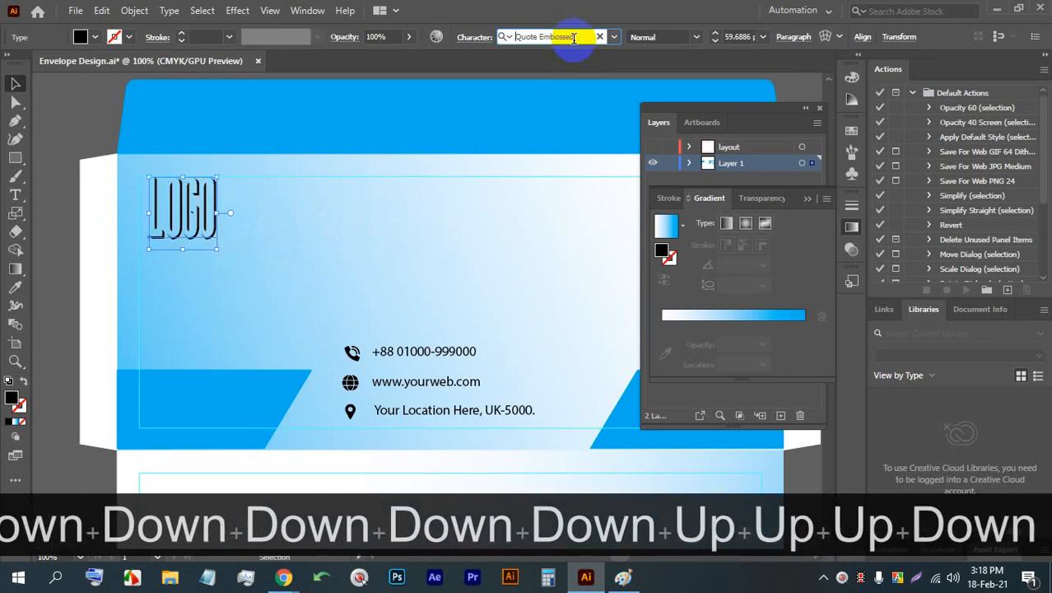
pyautogui.press('Up')
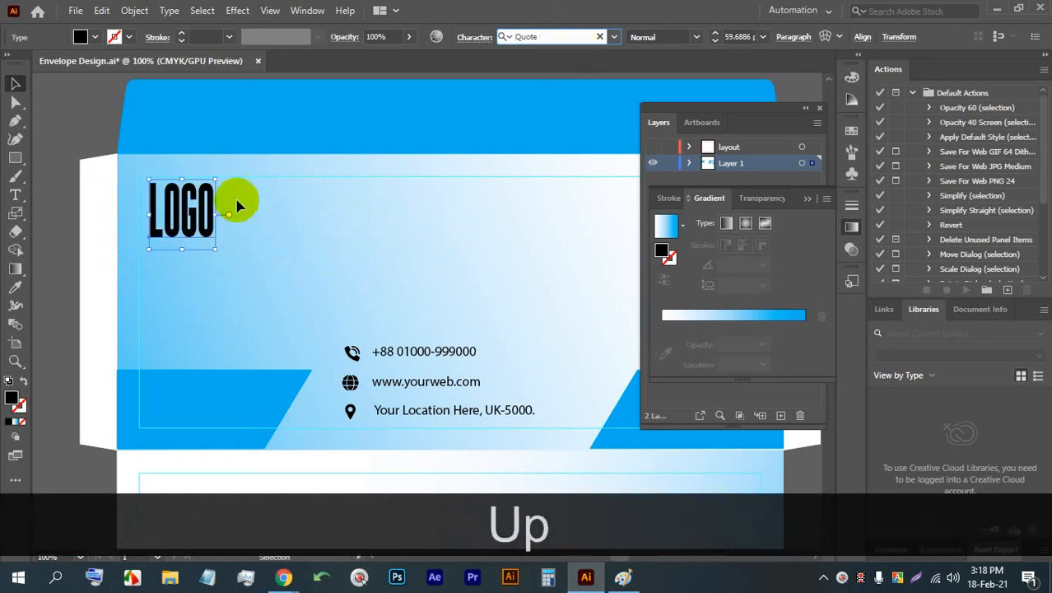
# - Stretch the LOGO text horizontally to about twice its width and move it to the front panel's upper-right corner
pyautogui.moveTo(219, 214); pyautogui.dragTo(296, 217)
pyautogui.moveTo(263, 213); pyautogui.dragTo(245, 224)
pyautogui.scroll(-2, 115, 203)
pyautogui.scroll(2, 183, 223)
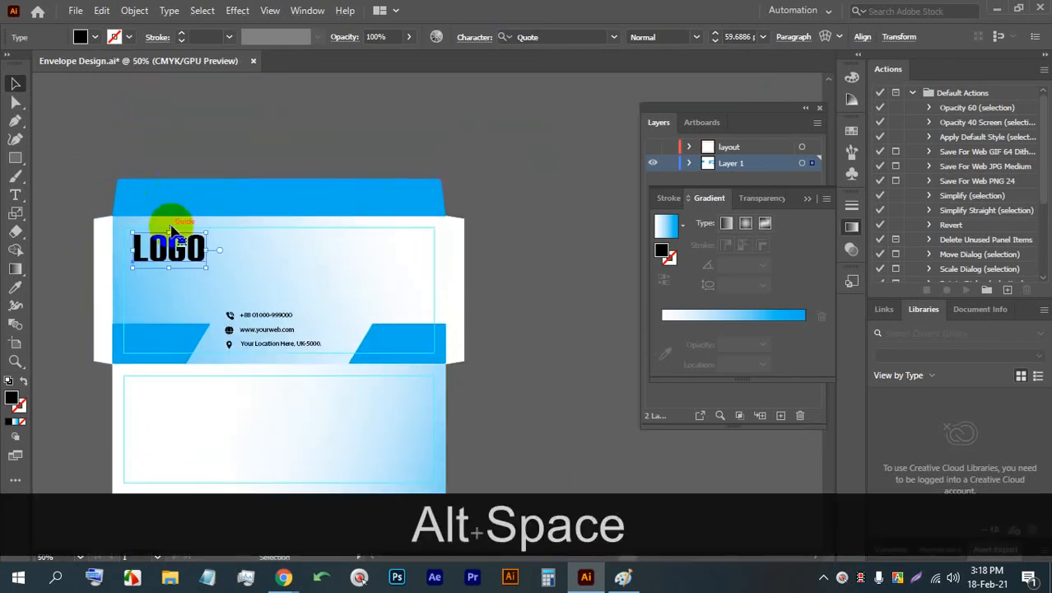
pyautogui.scroll(2, 190, 251)
pyautogui.moveTo(166, 249); pyautogui.dragTo(401, 249)
pyautogui.moveTo(471, 245); pyautogui.dragTo(148, 245)
# - Duplicate the LOGO text into the middle of the envelope's lower panel
pyautogui.moveTo(82, 240); pyautogui.dragTo(346, 357)
pyautogui.scroll(-2, 346, 201)
pyautogui.keyDown('alt'); pyautogui.scroll(2, 346, 380); pyautogui.keyUp('alt')
pyautogui.keyDown('alt'); pyautogui.scroll(1, 251, 305); pyautogui.keyUp('alt')
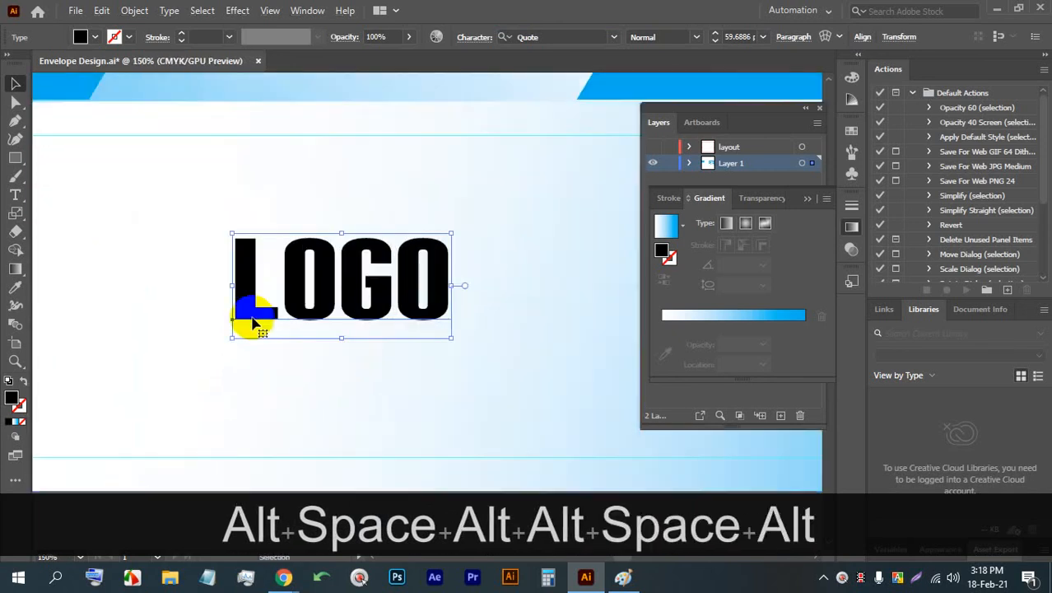
# - Duplicate the web address line beneath the LOGO on the lower panel and deselect it
pyautogui.keyDown('alt'); pyautogui.scroll(-1, 277, 287); pyautogui.keyUp('alt')
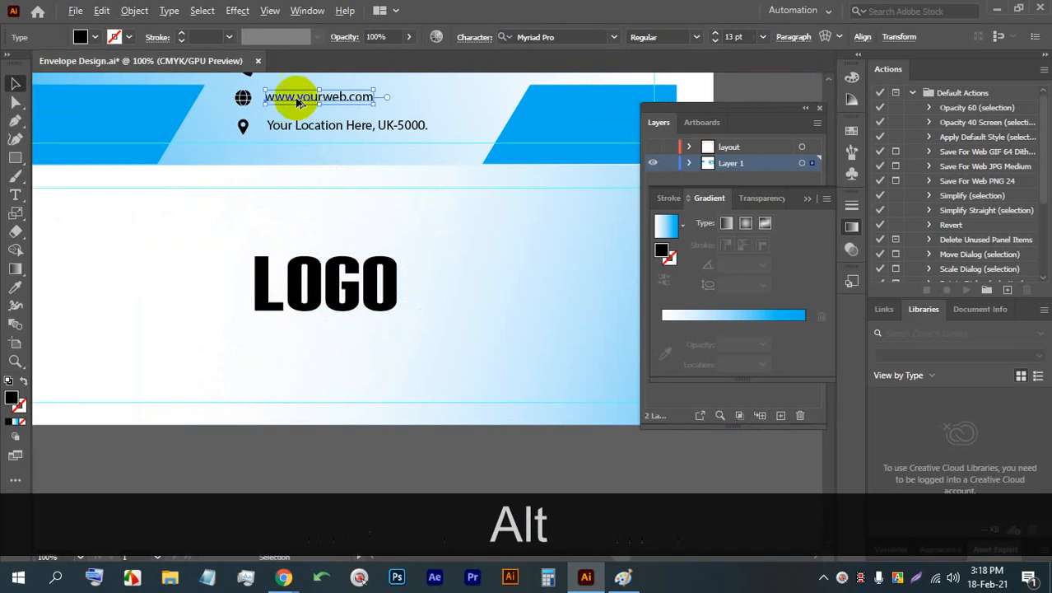
pyautogui.moveTo(275, 98); pyautogui.dragTo(265, 334)
pyautogui.keyDown('alt'); pyautogui.scroll(-3, 265, 334); pyautogui.keyUp('alt')
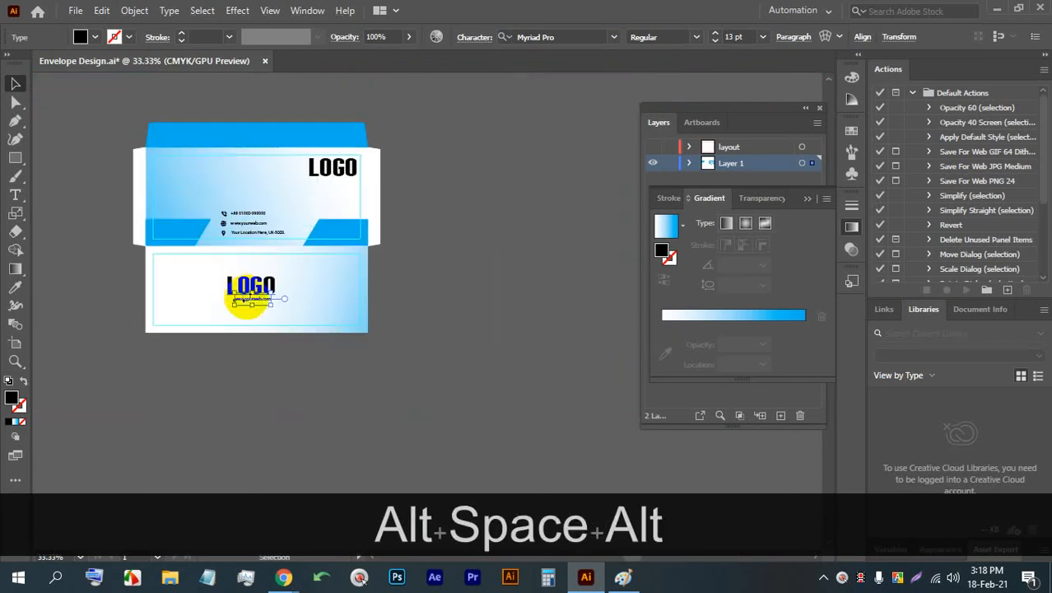
pyautogui.click(441, 276)
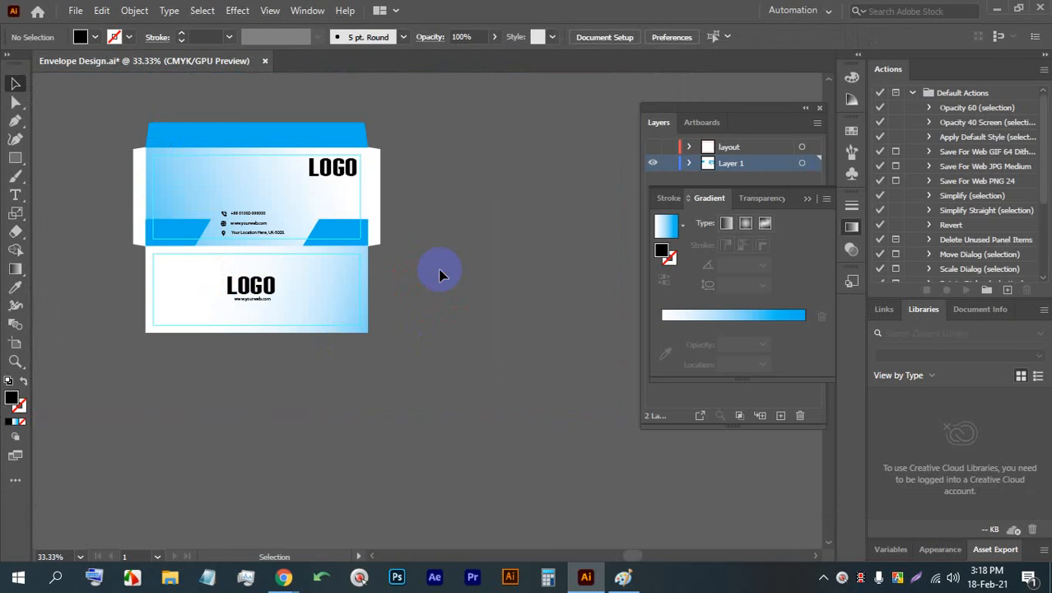
# - Switch to Chrome and show the Google Meet call to check on the class
pyautogui.moveTo(284, 576)
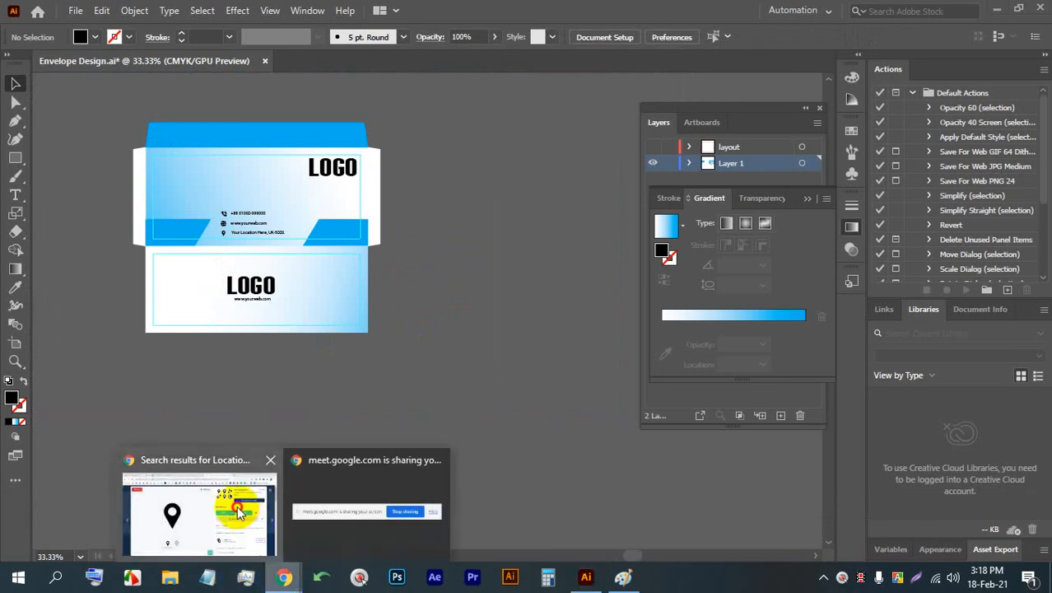
pyautogui.click(232, 504)
pyautogui.click(94, 14)
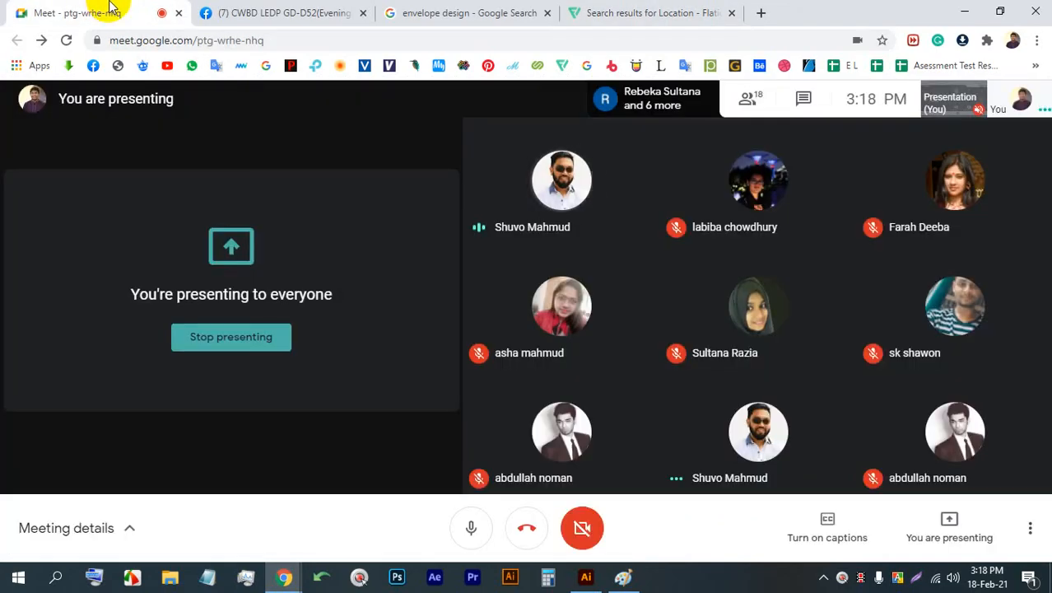
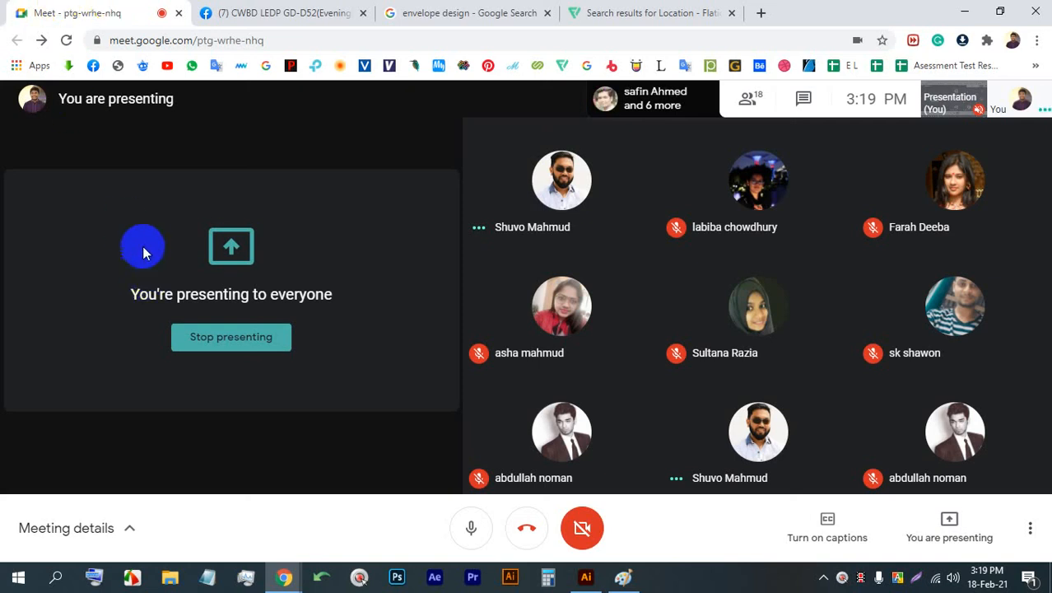
# - Search Google for "Bird" in a new browser tab and show the image results
pyautogui.click(659, 12)
pyautogui.click(761, 12)
pyautogui.click(677, 39)
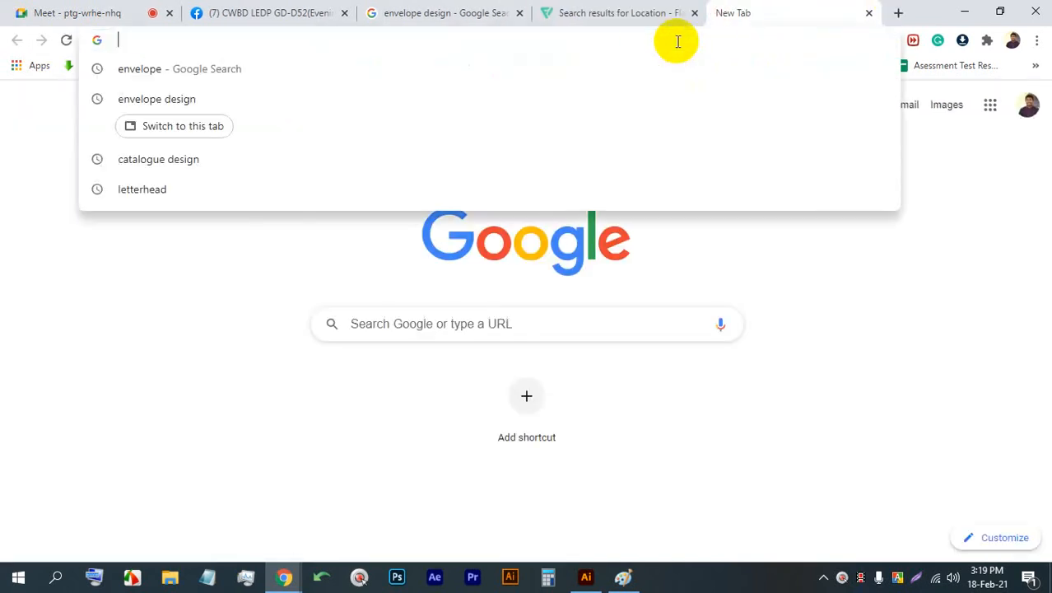
pyautogui.click(879, 398)
pyautogui.click(728, 329)
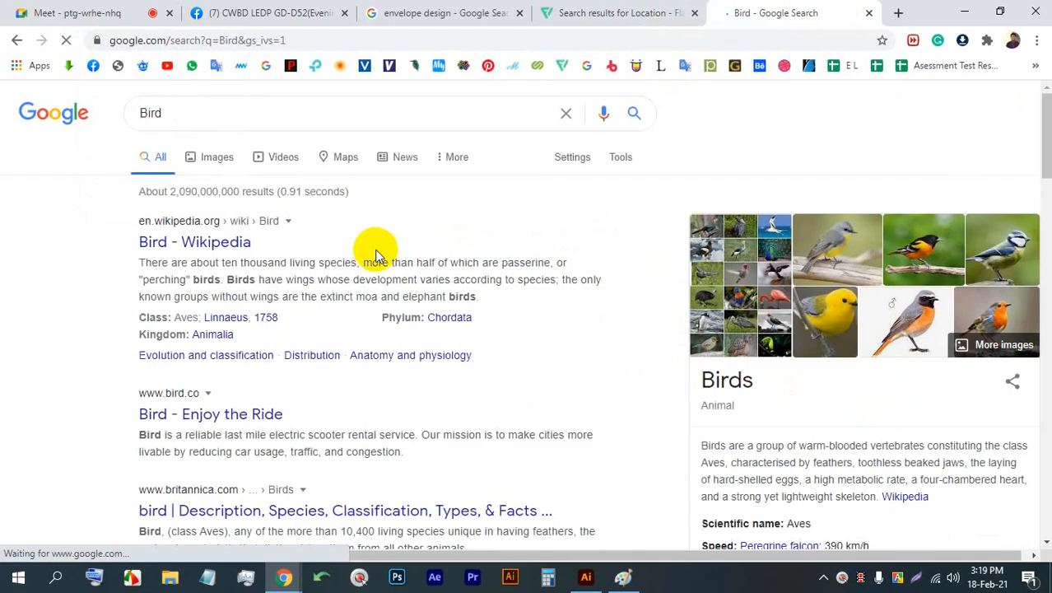
pyautogui.click(218, 160)
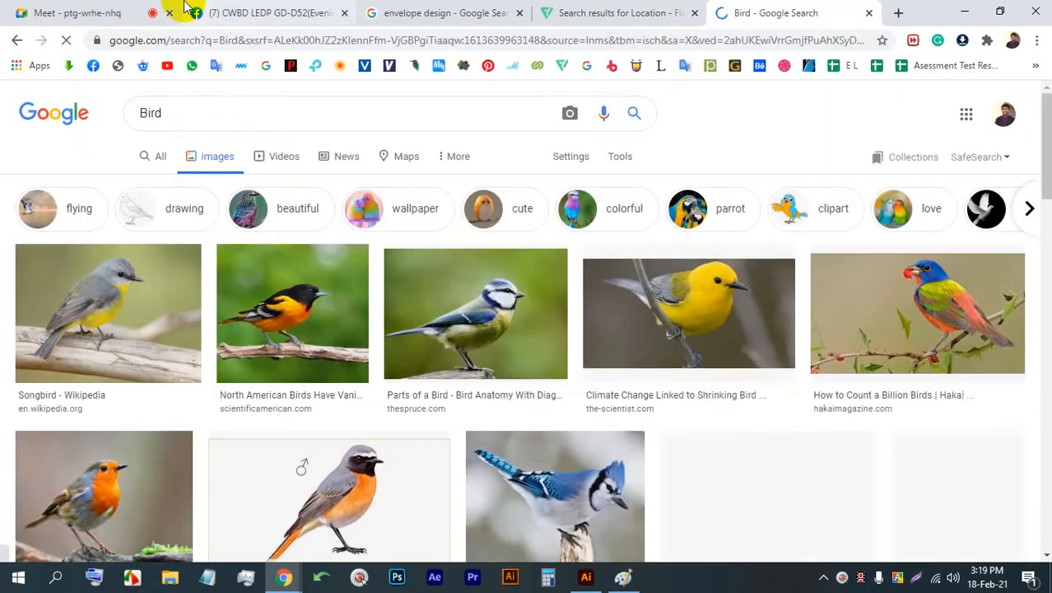
# - Switch to Illustrator, copy the lower panel's white-to-blue gradient onto the envelope's right side flap, and save the file
pyautogui.click(148, 12)
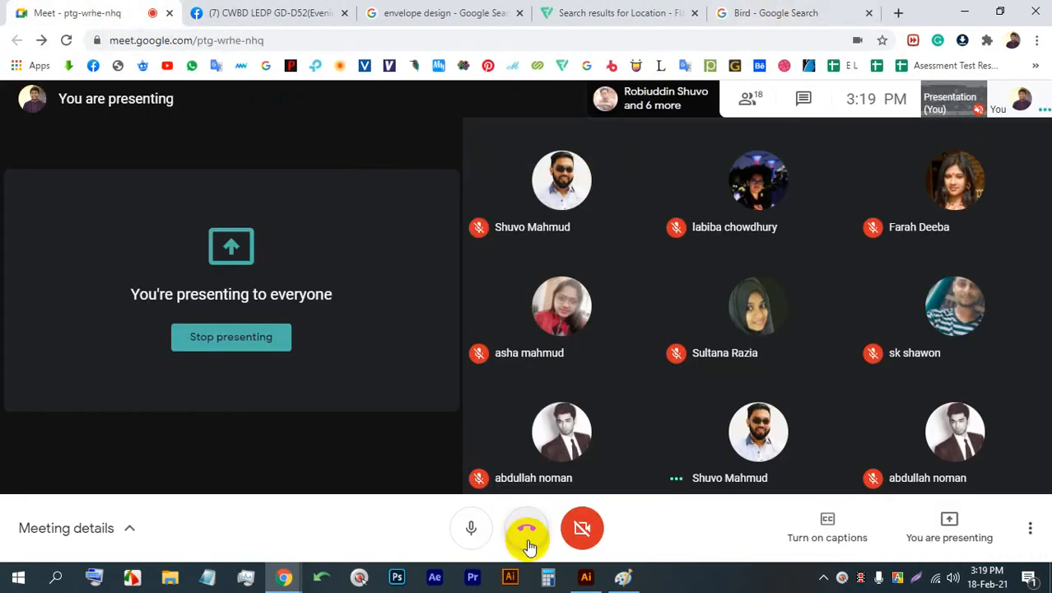
pyautogui.click(588, 578)
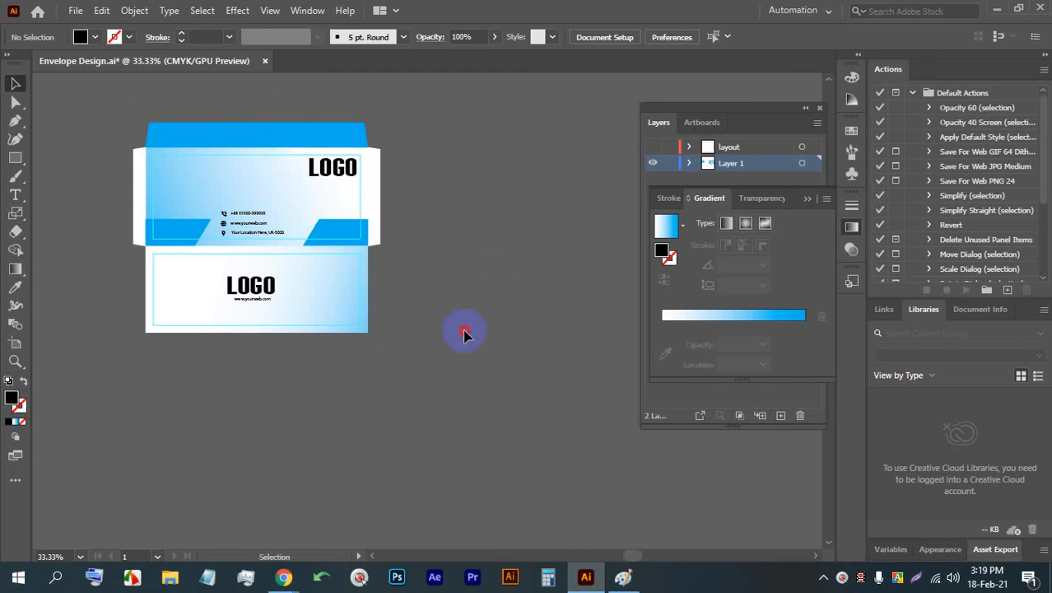
pyautogui.click(117, 120)
pyautogui.click(457, 331)
pyautogui.moveTo(456, 326); pyautogui.dragTo(145, 92)
pyautogui.click(443, 193)
pyautogui.click(378, 189)
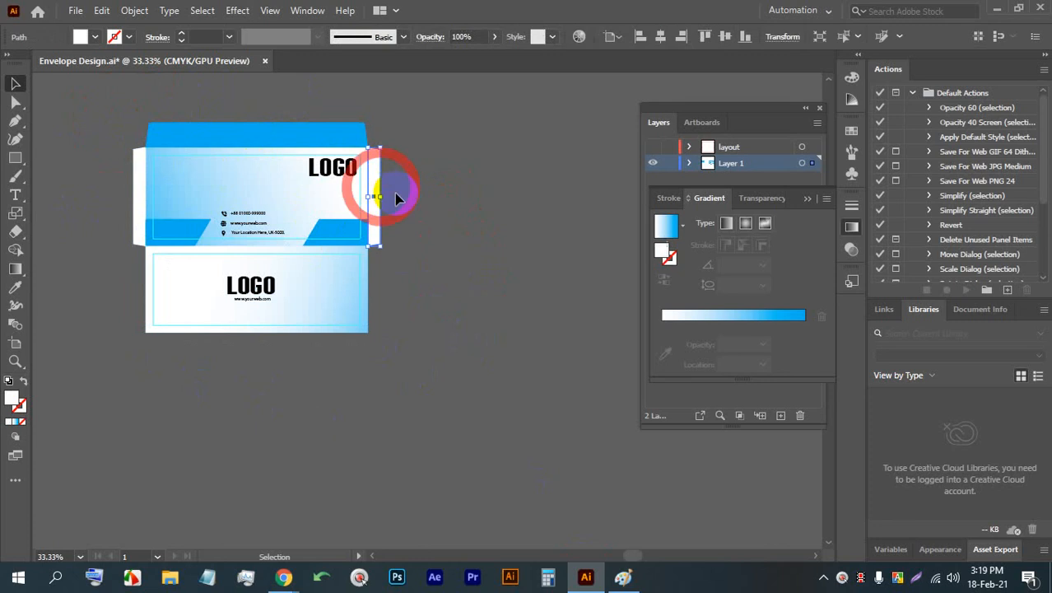
pyautogui.click(14, 287)
pyautogui.click(210, 284)
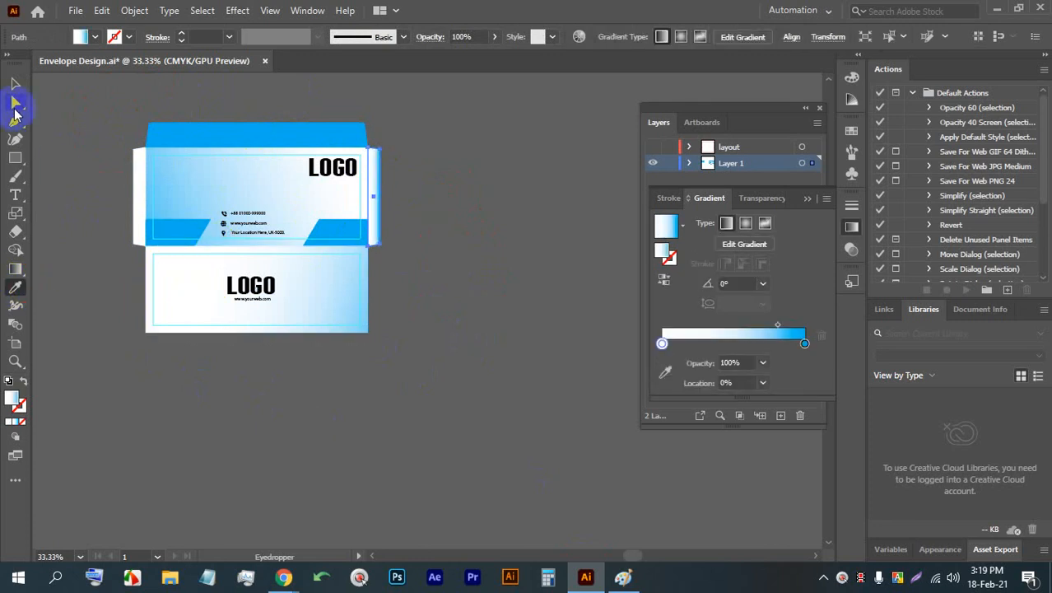
pyautogui.click(471, 217)
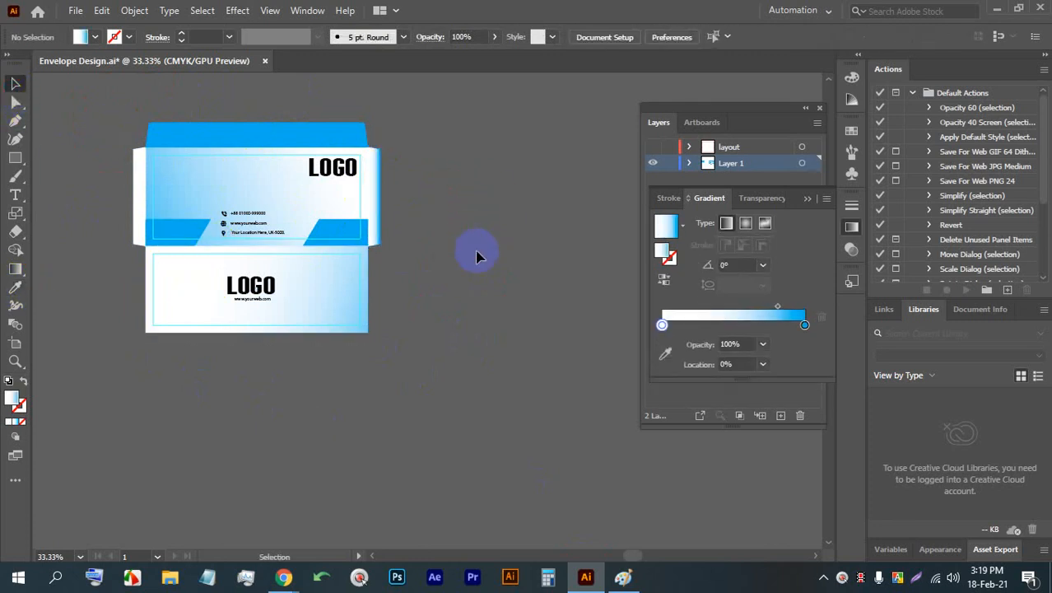
pyautogui.hotkey('ctrl', 's')
# - Examine the envelope's front, lower panel and flaps up close and as a whole
pyautogui.scroll(2, 239, 164)
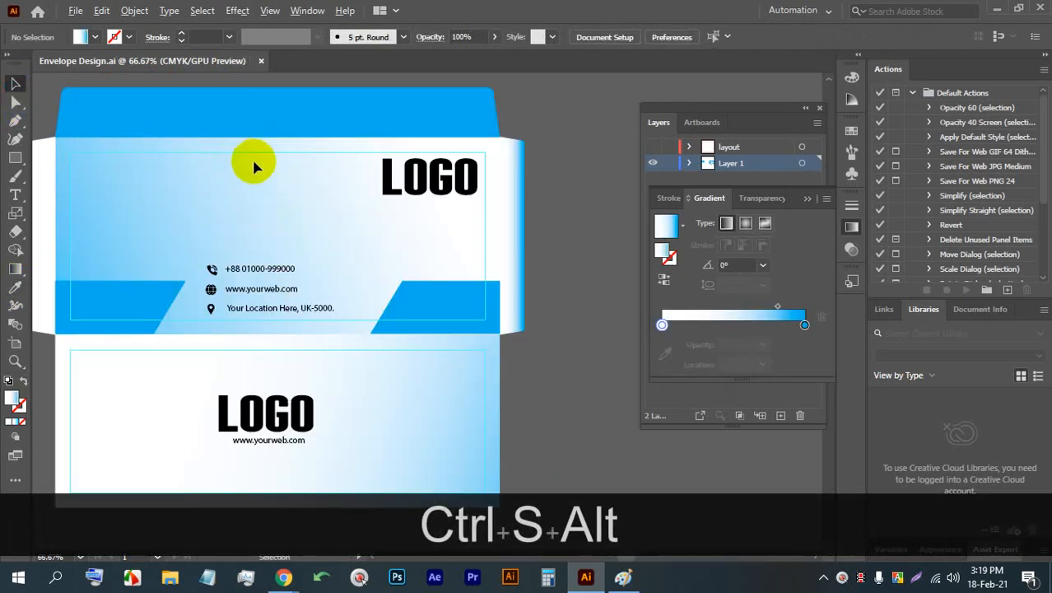
pyautogui.keyDown('ctrl'); pyautogui.keyDown('alt'); pyautogui.click(329, 214); pyautogui.keyUp('alt'); pyautogui.keyUp('ctrl')
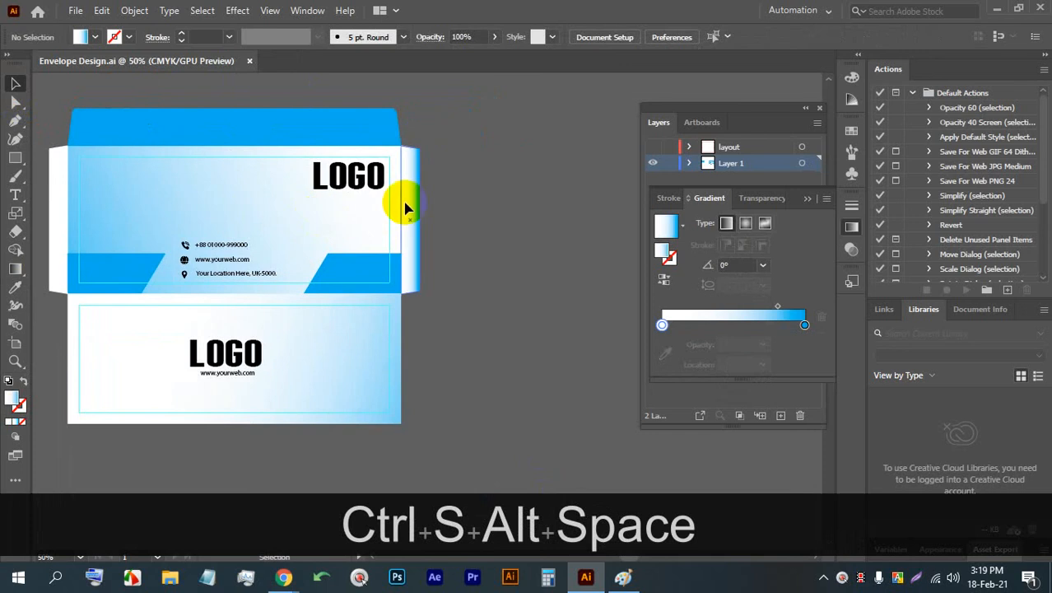
pyautogui.moveTo(465, 206); pyautogui.dragTo(408, 219)
pyautogui.keyDown('ctrl'); pyautogui.keyDown('alt'); pyautogui.click(352, 220); pyautogui.keyUp('alt'); pyautogui.keyUp('ctrl')
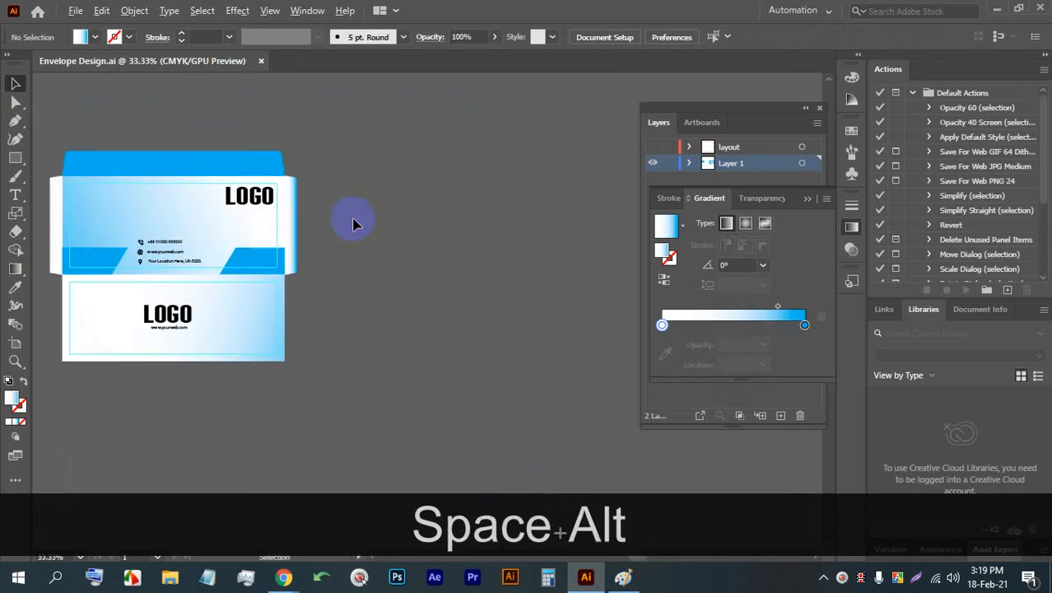
pyautogui.moveTo(341, 251); pyautogui.dragTo(405, 251)
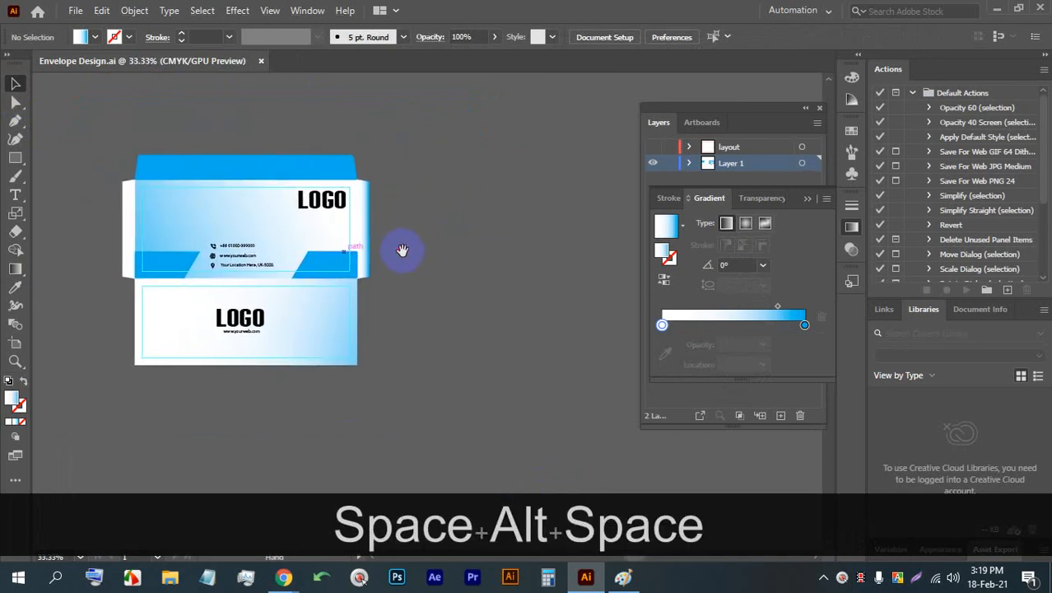
pyautogui.scroll(2, 187, 333)
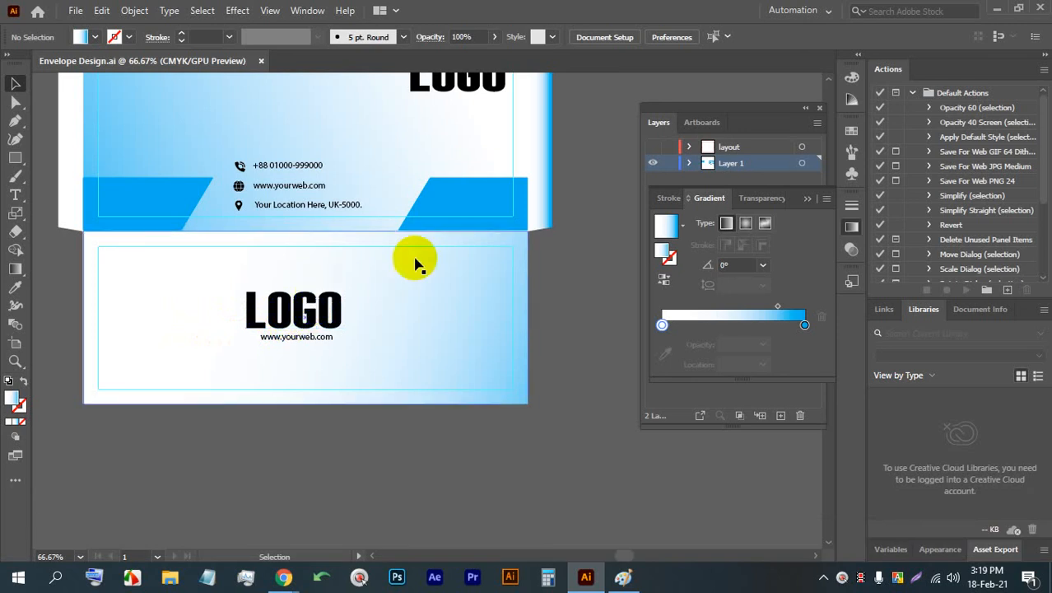
pyautogui.scroll(2, 408, 342)
pyautogui.scroll(2, 399, 321)
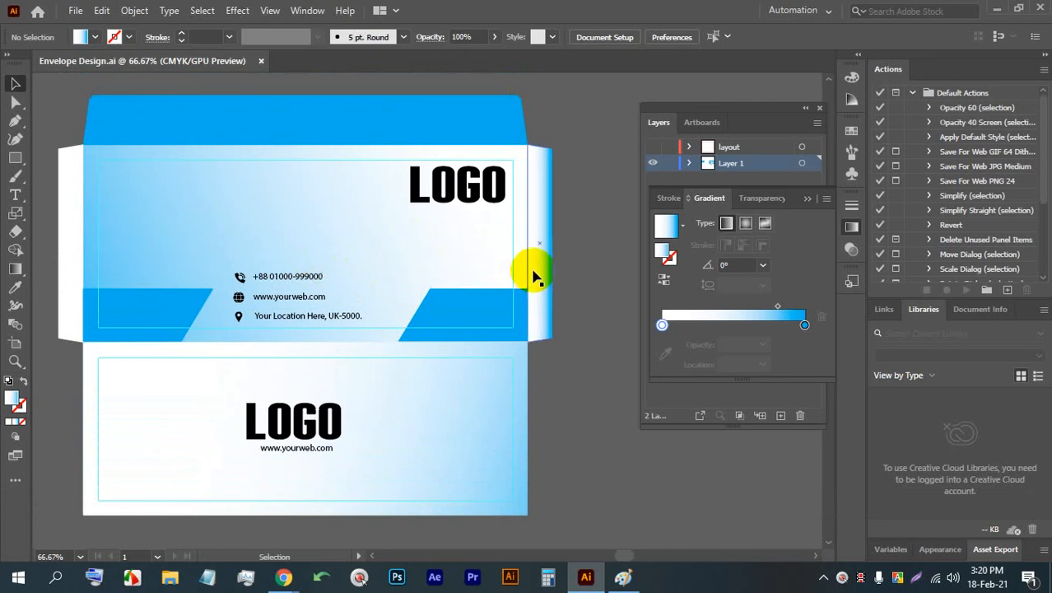
# - Offset the paths of the envelope's top flap, lower panel and both side flaps outward by 0.125 in
pyautogui.moveTo(534, 276); pyautogui.dragTo(579, 241)
pyautogui.scroll(-1, 572, 243)
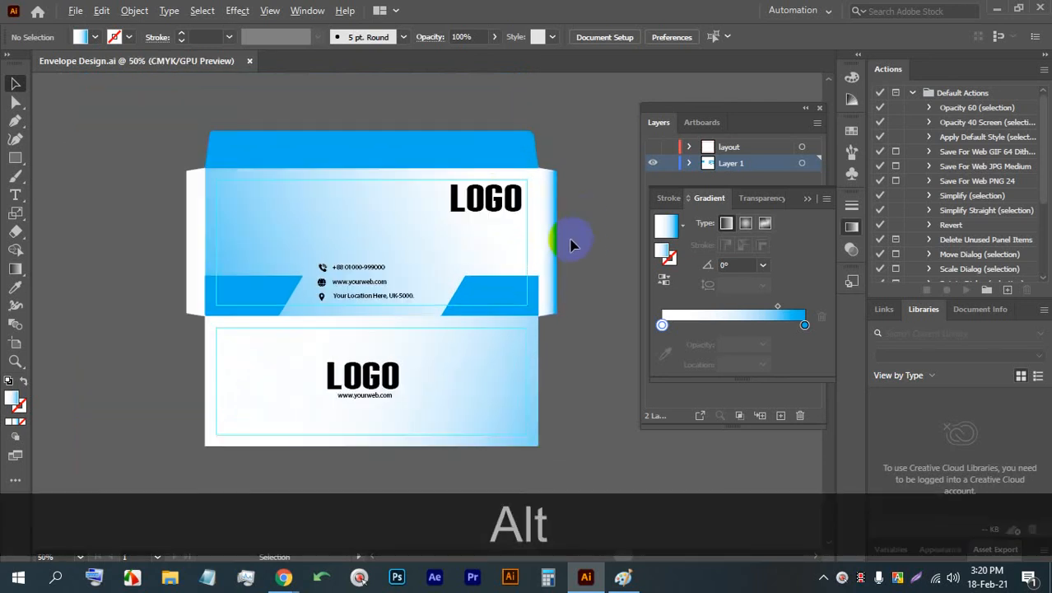
pyautogui.keyDown('alt'); pyautogui.click(498, 147); pyautogui.keyUp('alt')
pyautogui.keyDown('alt'); pyautogui.keyDown('shift'); pyautogui.click(550, 198); pyautogui.keyUp('shift'); pyautogui.keyUp('alt')
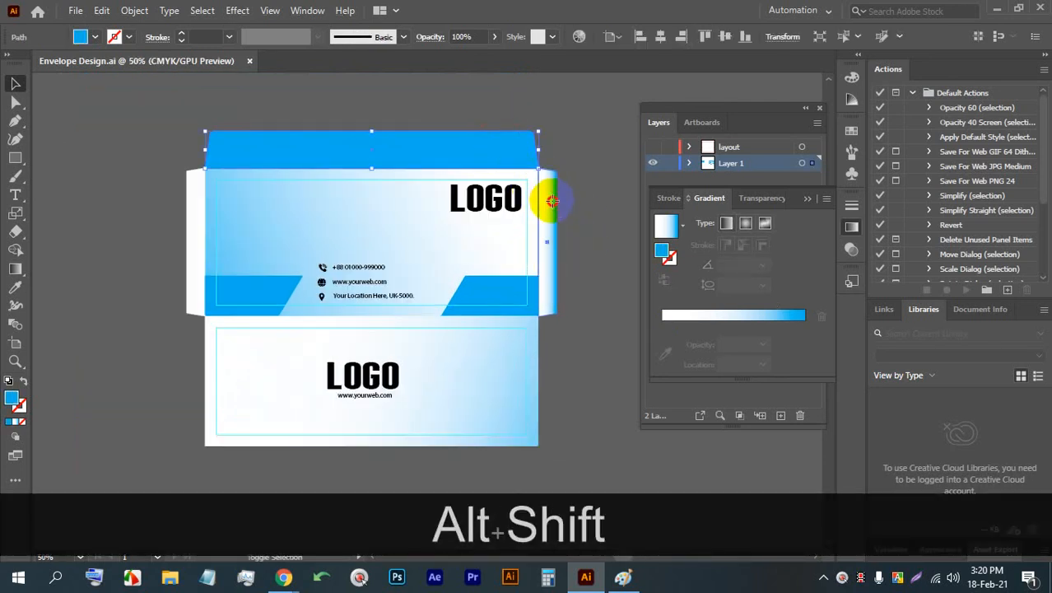
pyautogui.keyDown('alt'); pyautogui.keyDown('shift'); pyautogui.click(493, 367); pyautogui.keyUp('shift'); pyautogui.keyUp('alt')
pyautogui.keyDown('alt'); pyautogui.keyDown('shift'); pyautogui.click(192, 237); pyautogui.keyUp('shift'); pyautogui.keyUp('alt')
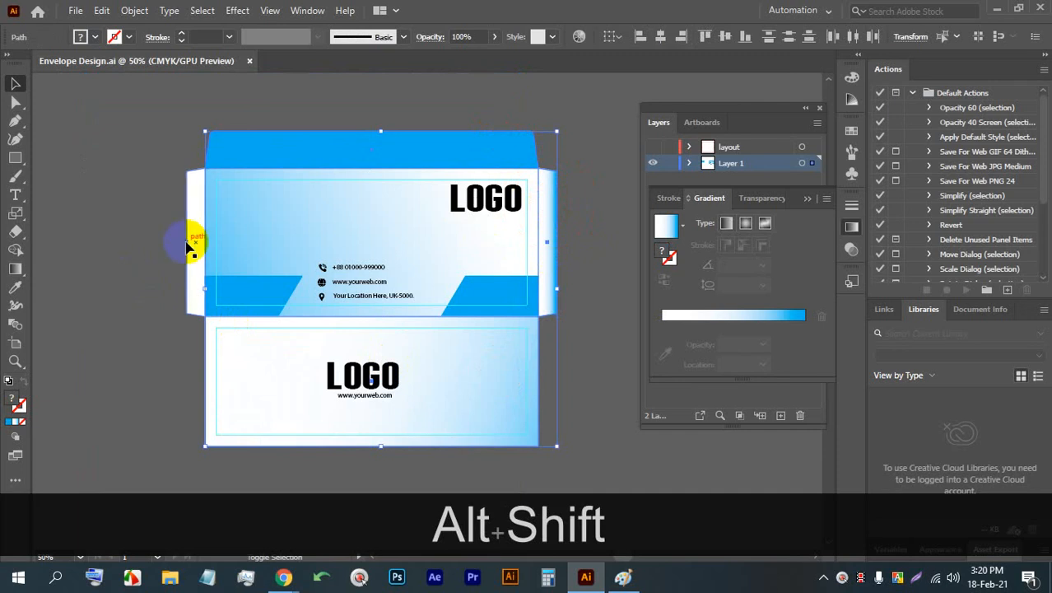
pyautogui.moveTo(423, 254); pyautogui.dragTo(292, 239)
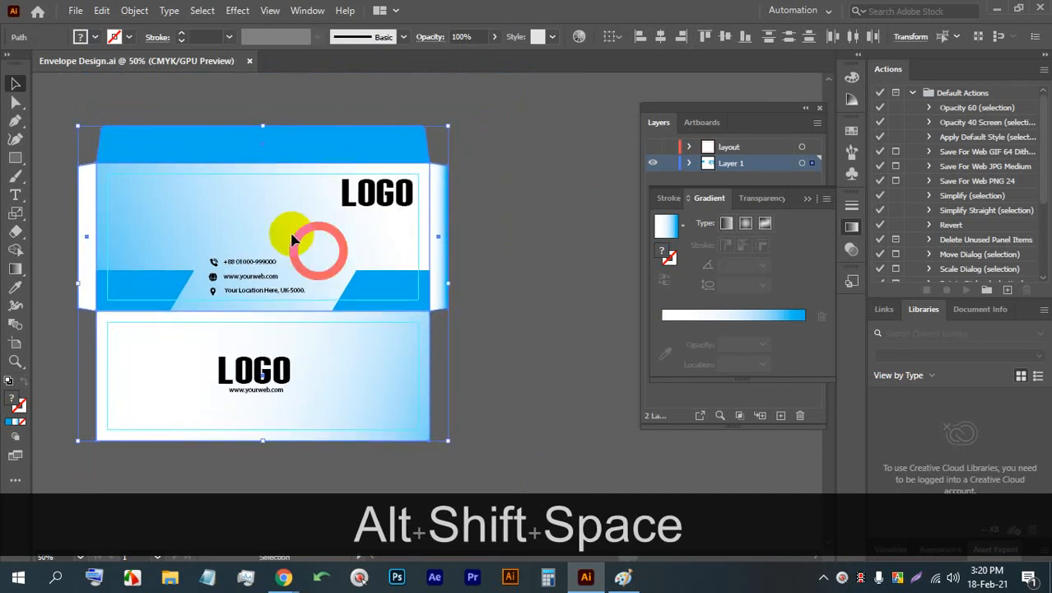
pyautogui.click(136, 10)
pyautogui.moveTo(242, 377)
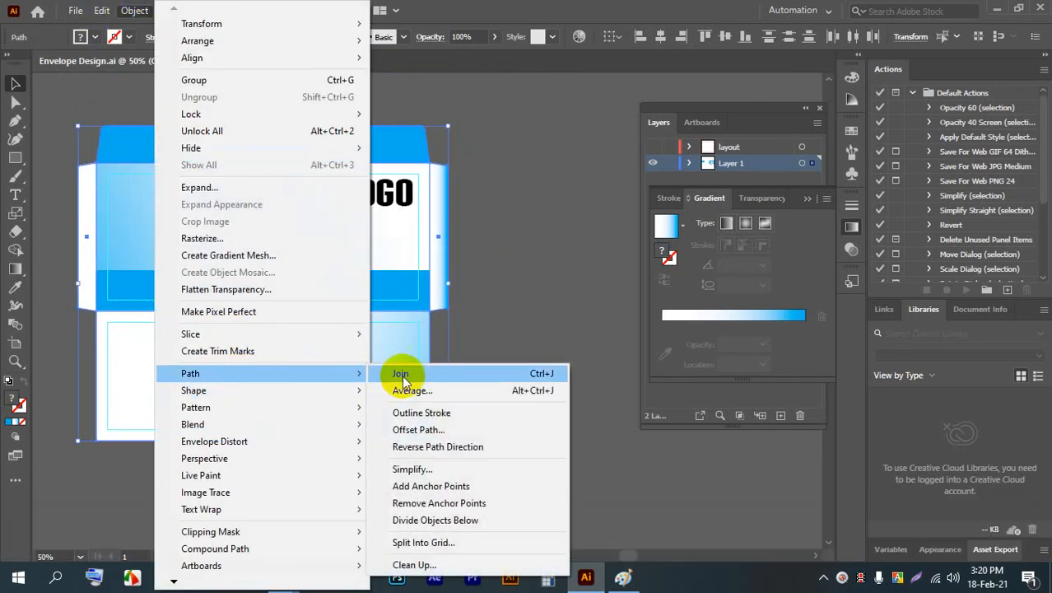
pyautogui.click(450, 431)
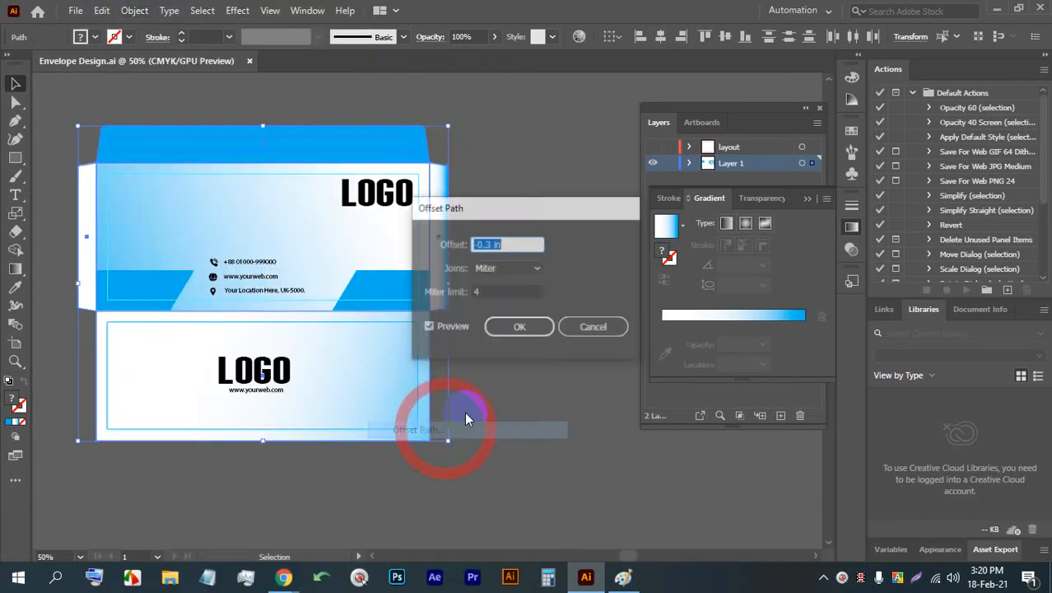
pyautogui.click(428, 327)
pyautogui.click(507, 242)
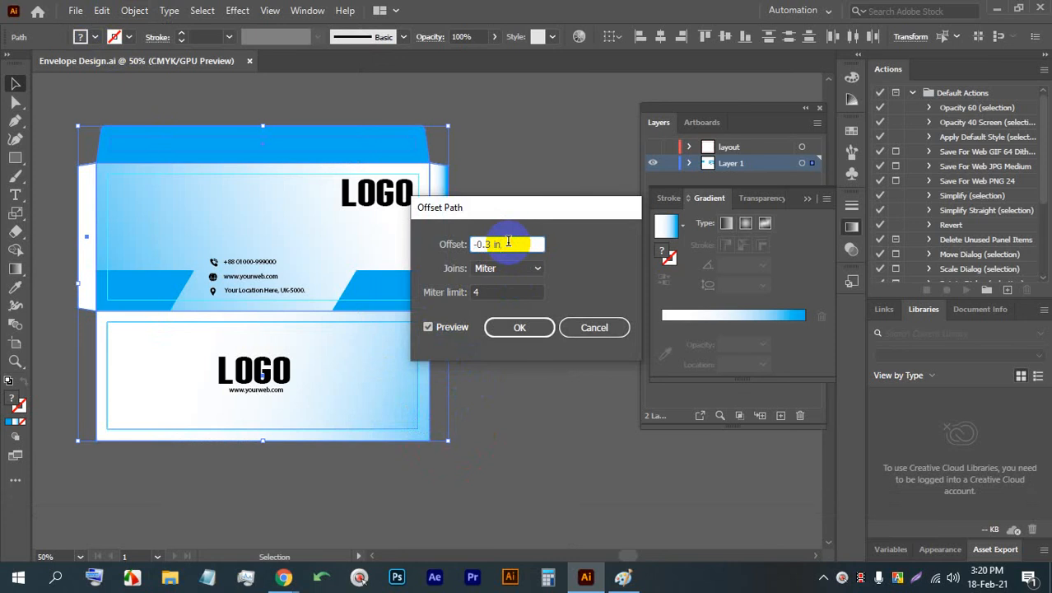
pyautogui.press('Up')
pyautogui.press('Up')
pyautogui.press('Up')
pyautogui.press('Up')
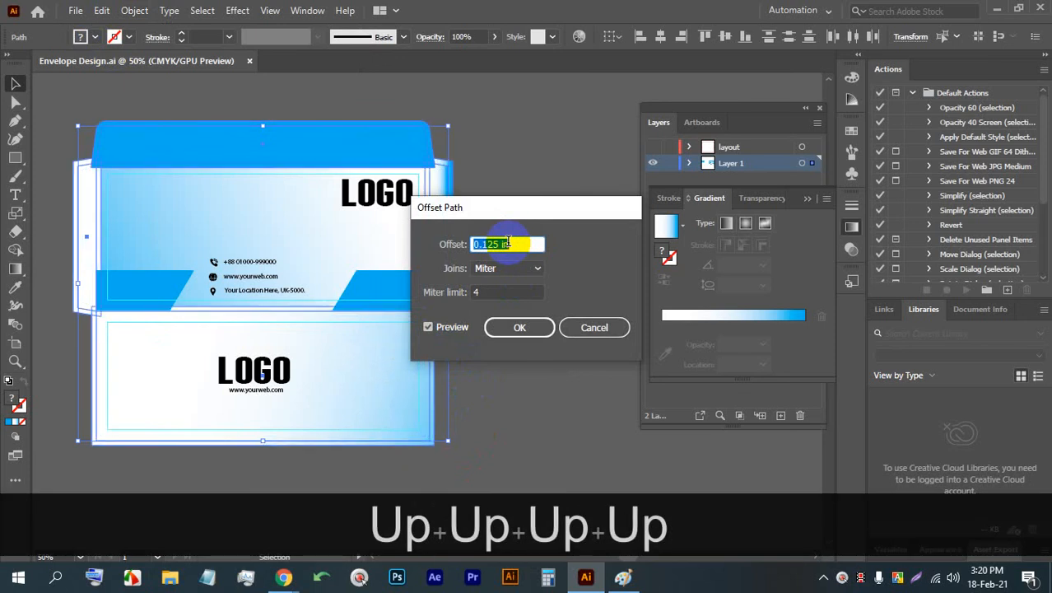
pyautogui.click(514, 326)
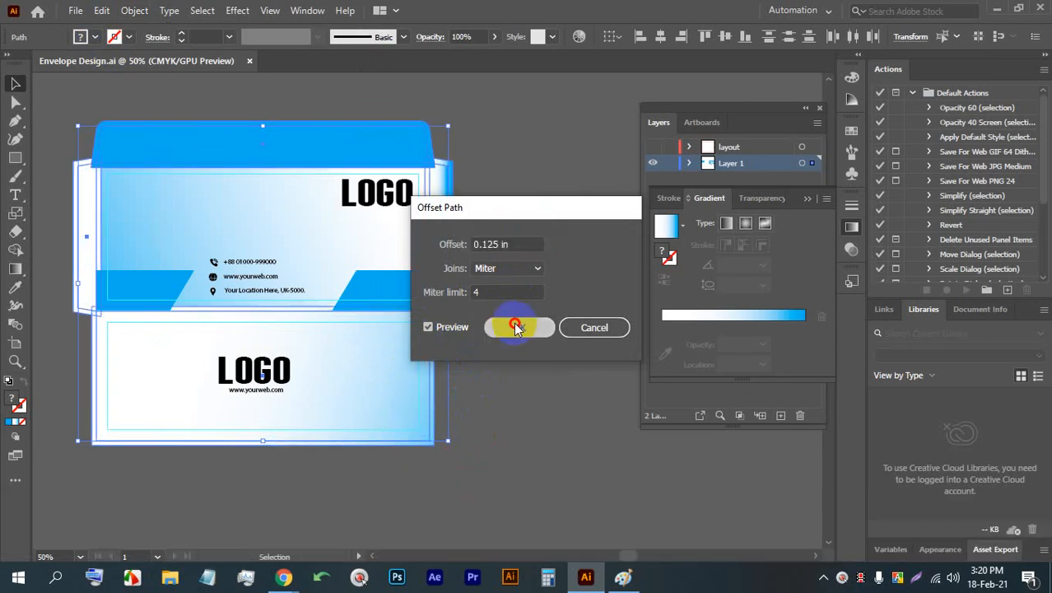
# - Fill the newly offset shapes around the envelope with the yellow swatch
pyautogui.click(96, 37)
pyautogui.click(105, 63)
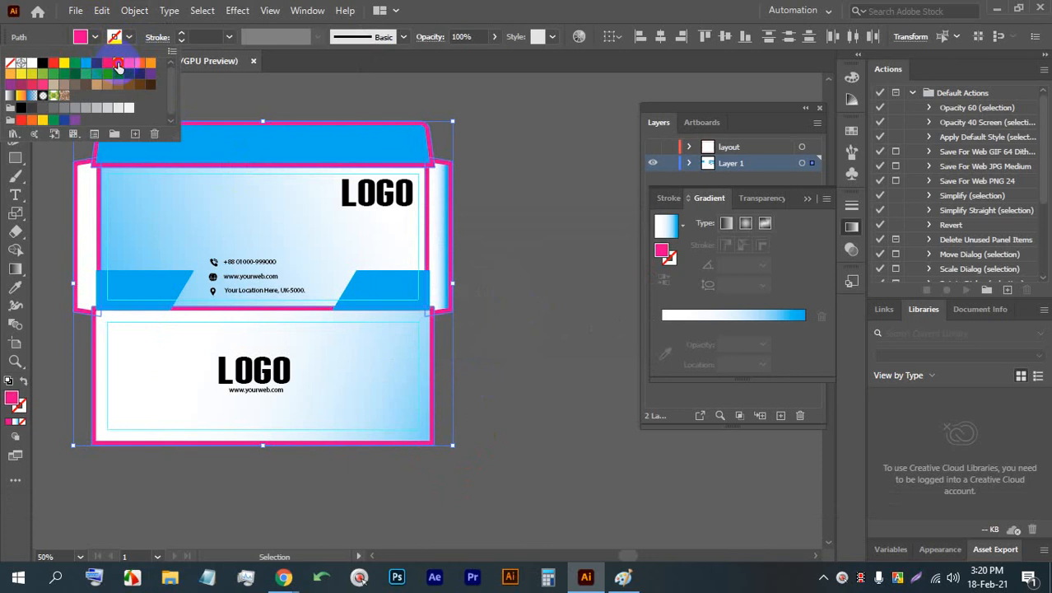
pyautogui.click(118, 65)
pyautogui.click(130, 65)
pyautogui.click(141, 66)
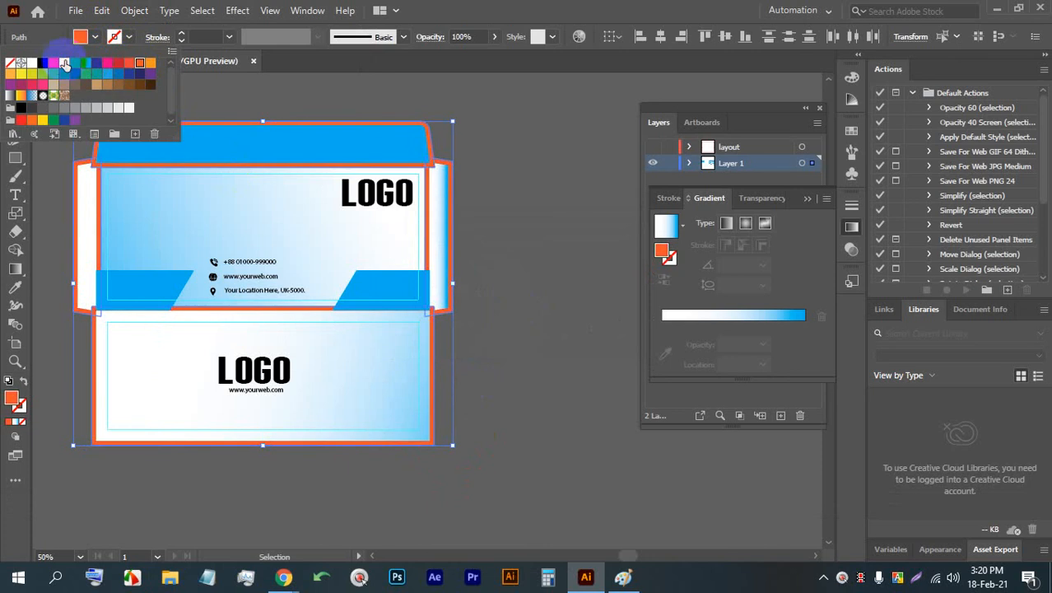
pyautogui.click(65, 63)
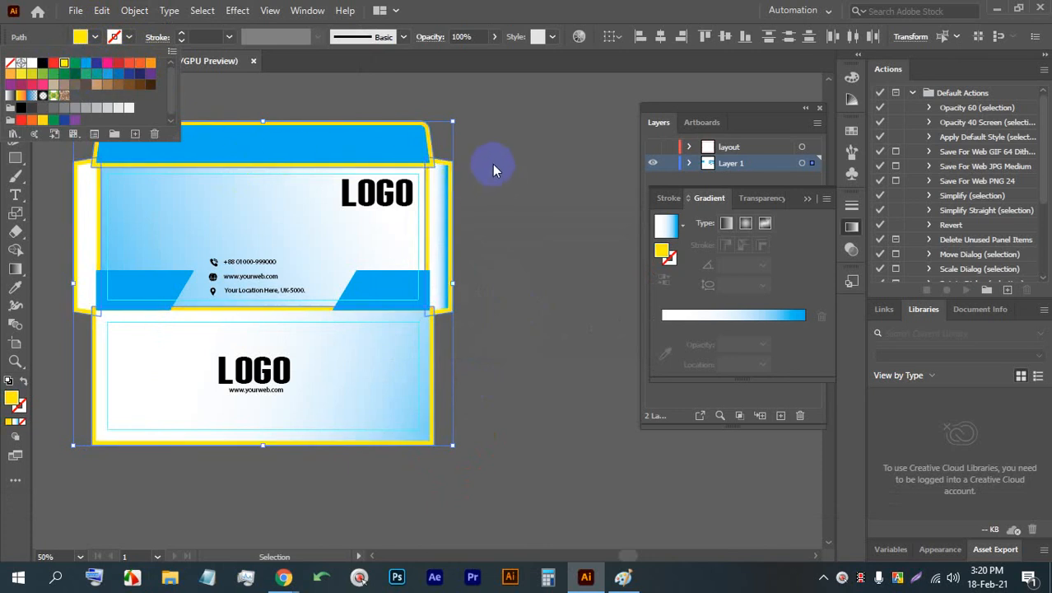
pyautogui.click(447, 156)
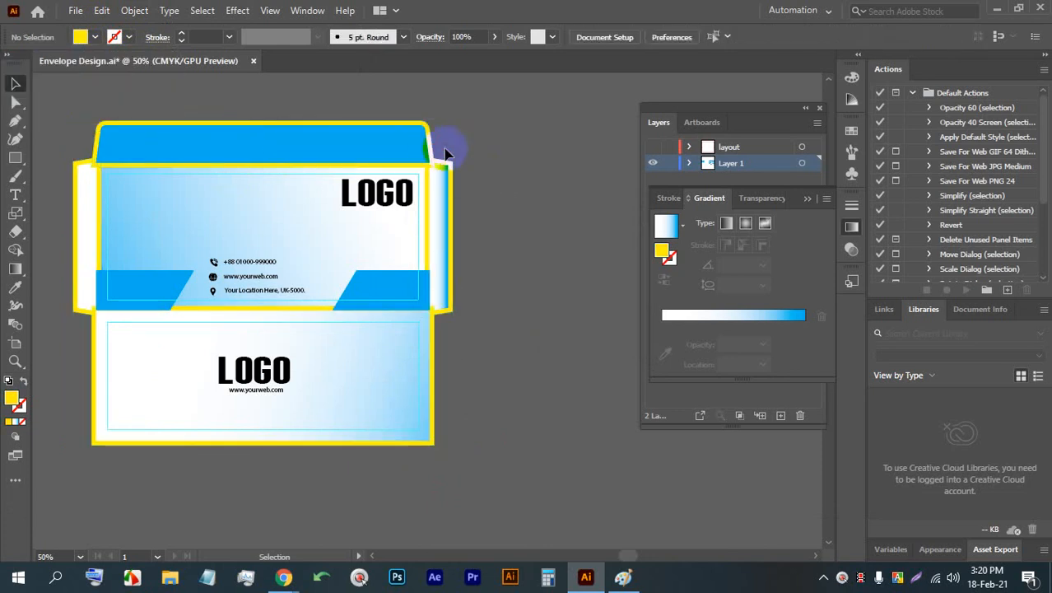
# - Send the yellow offset shape of the top flap to the back
pyautogui.click(431, 145)
pyautogui.rightClick(431, 145)
pyautogui.click(476, 400)
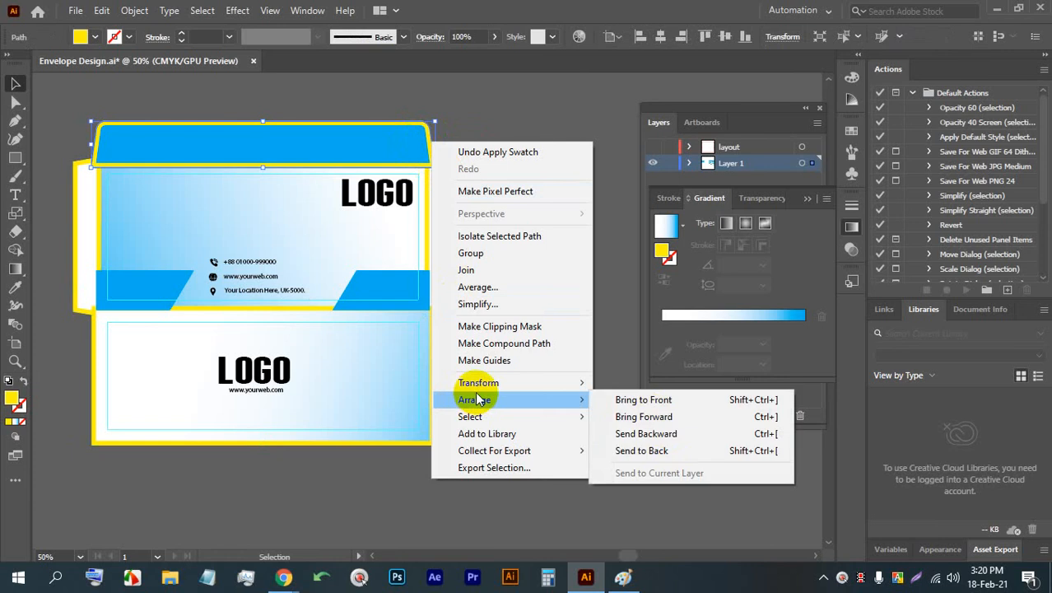
pyautogui.click(661, 452)
pyautogui.click(516, 219)
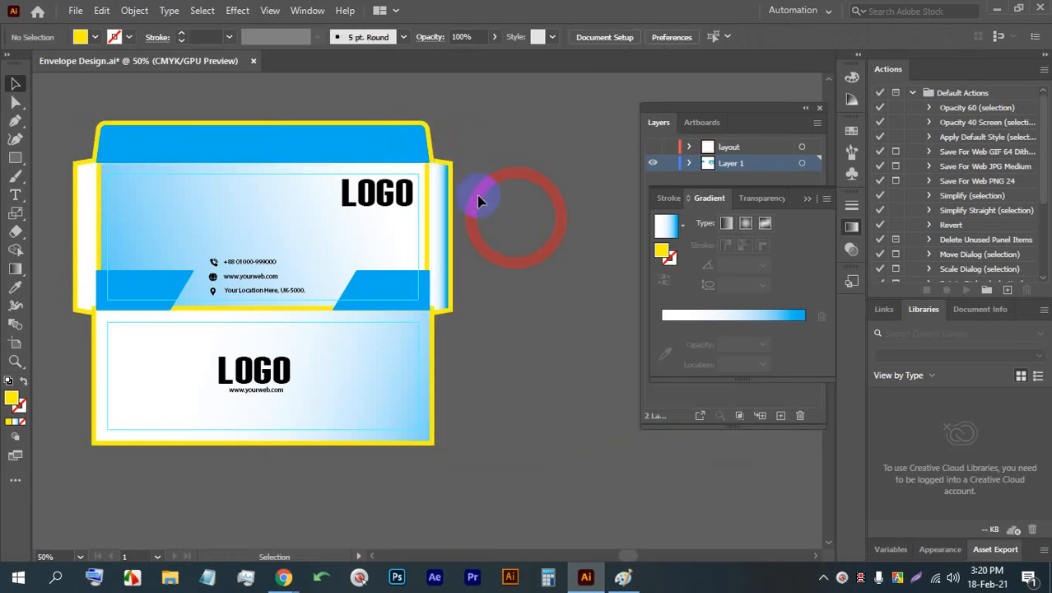
# - Send the right flap's yellow offset shape to the back and move the lower panel's yellow shape backward
pyautogui.rightClick(455, 183)
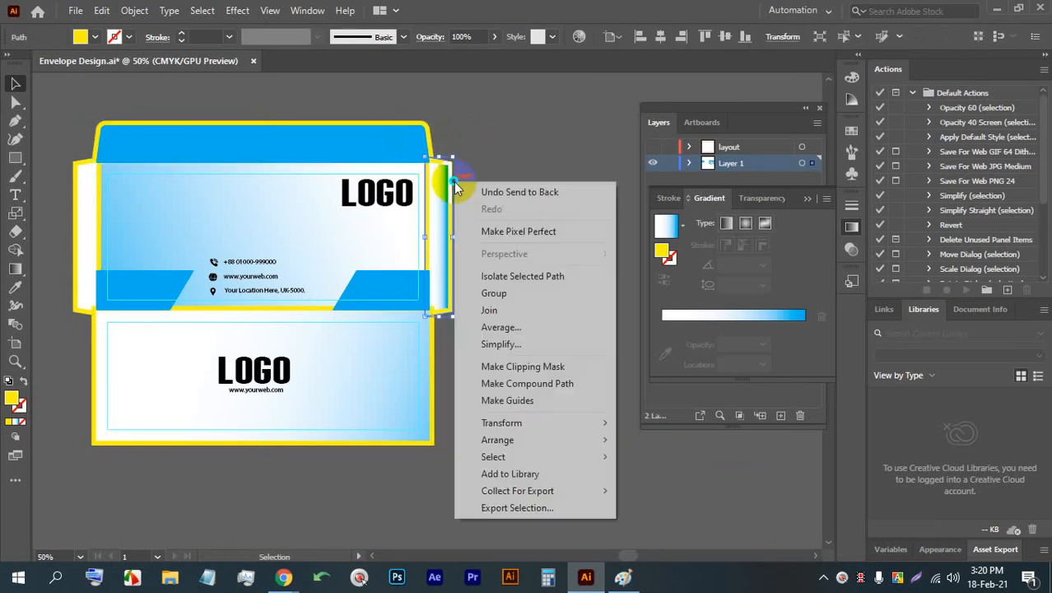
pyautogui.click(536, 439)
pyautogui.click(678, 491)
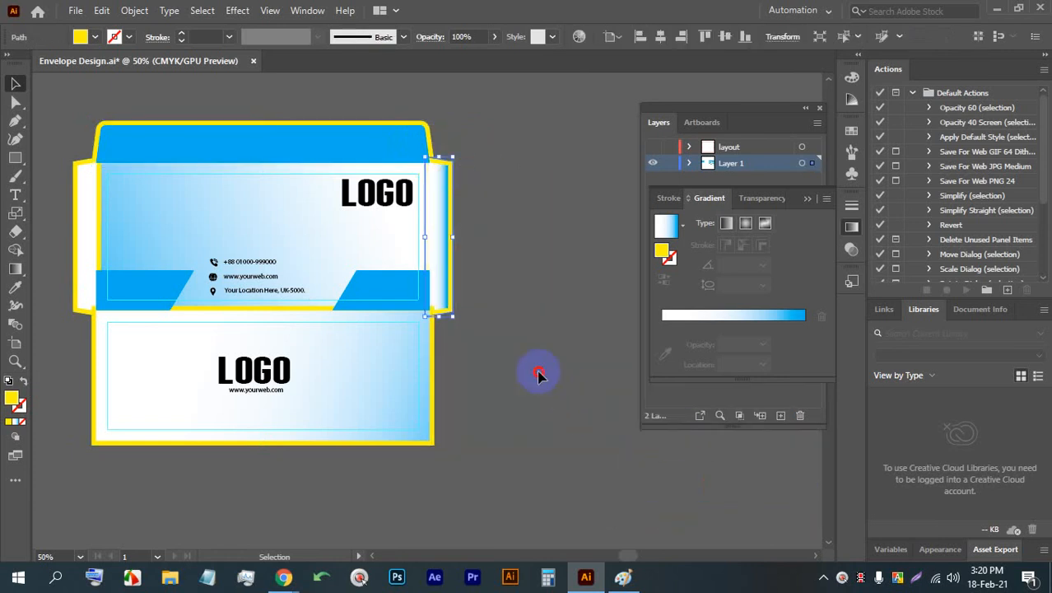
pyautogui.click(535, 370)
pyautogui.click(436, 389)
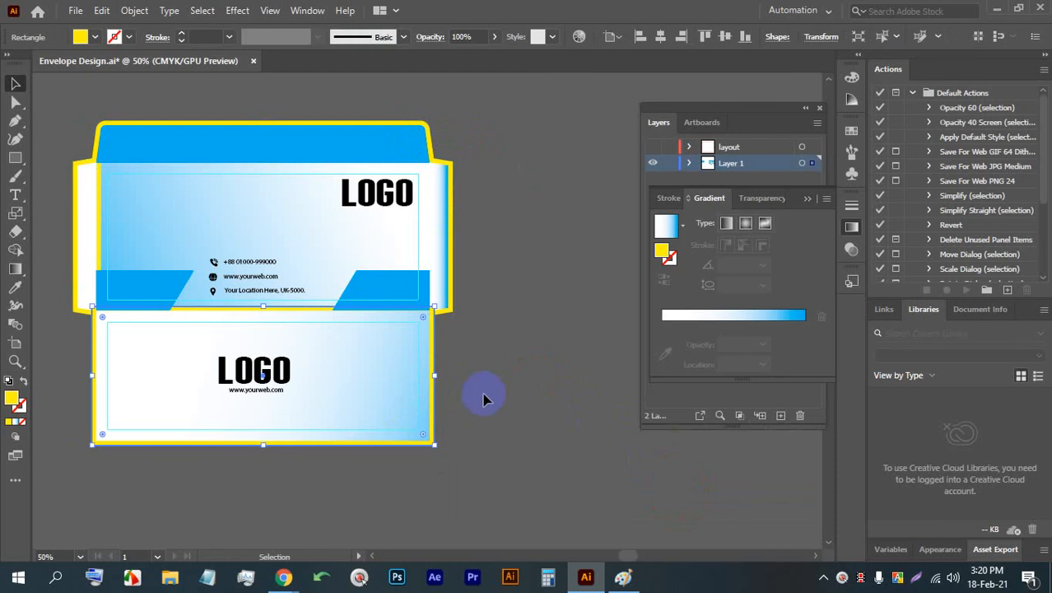
pyautogui.hotkey('ctrl', '[')
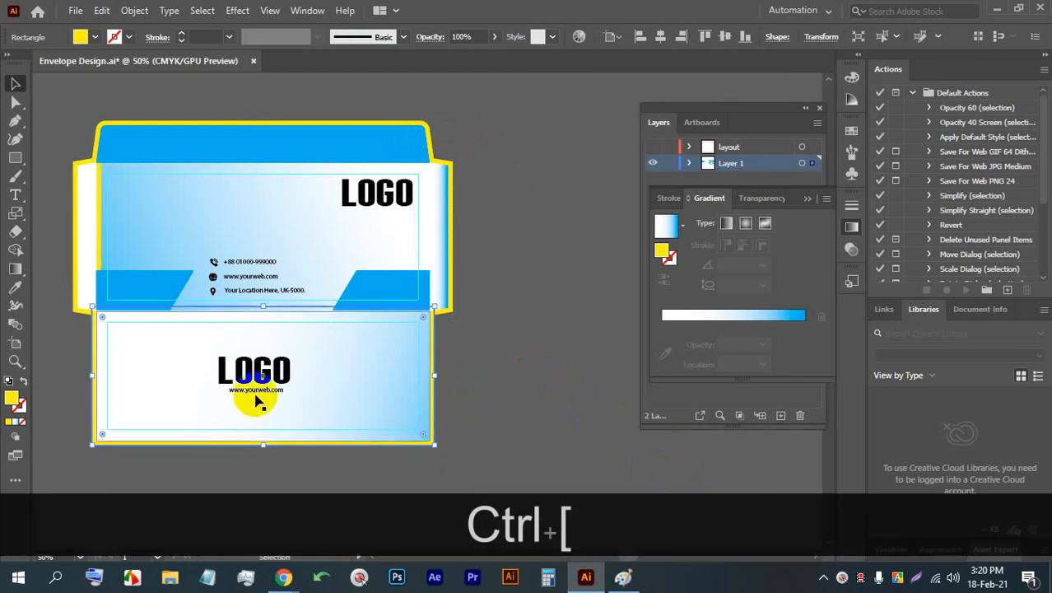
pyautogui.click(79, 211)
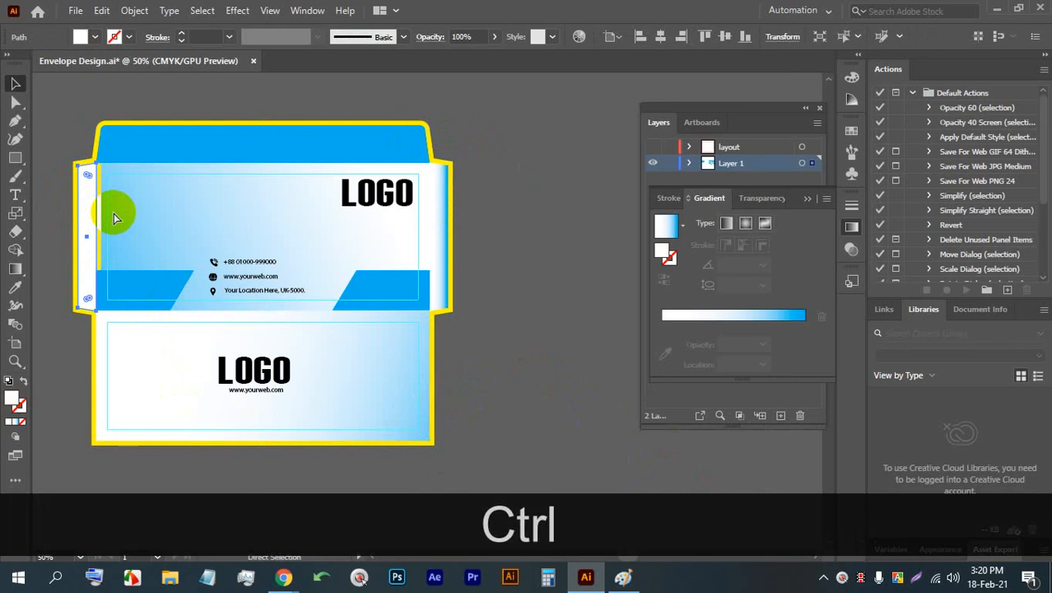
pyautogui.hotkey('ctrl', '[')
pyautogui.hotkey('ctrl', 'z')
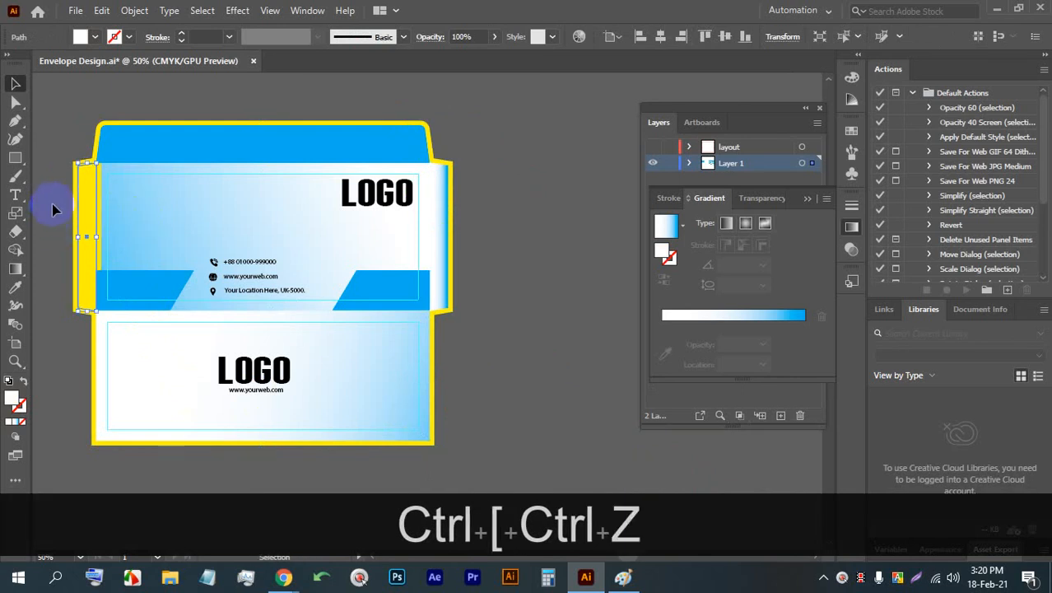
# - Undo the last stacking change and move the left flap's yellow offset shape behind the white flap
pyautogui.hotkey('ctrl', 'z')
pyautogui.click(74, 206)
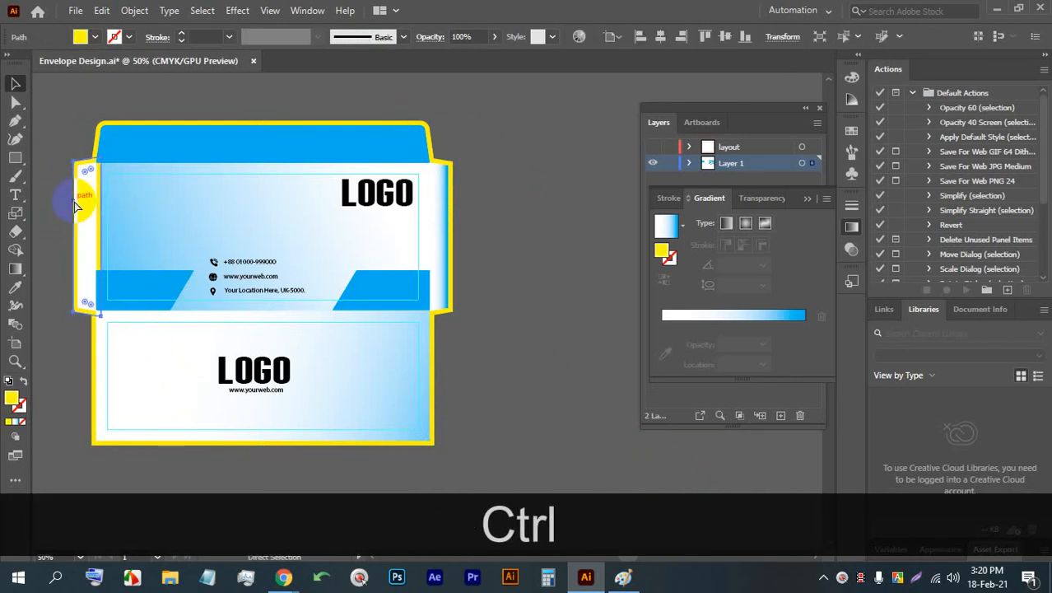
pyautogui.hotkey('ctrl', '[')
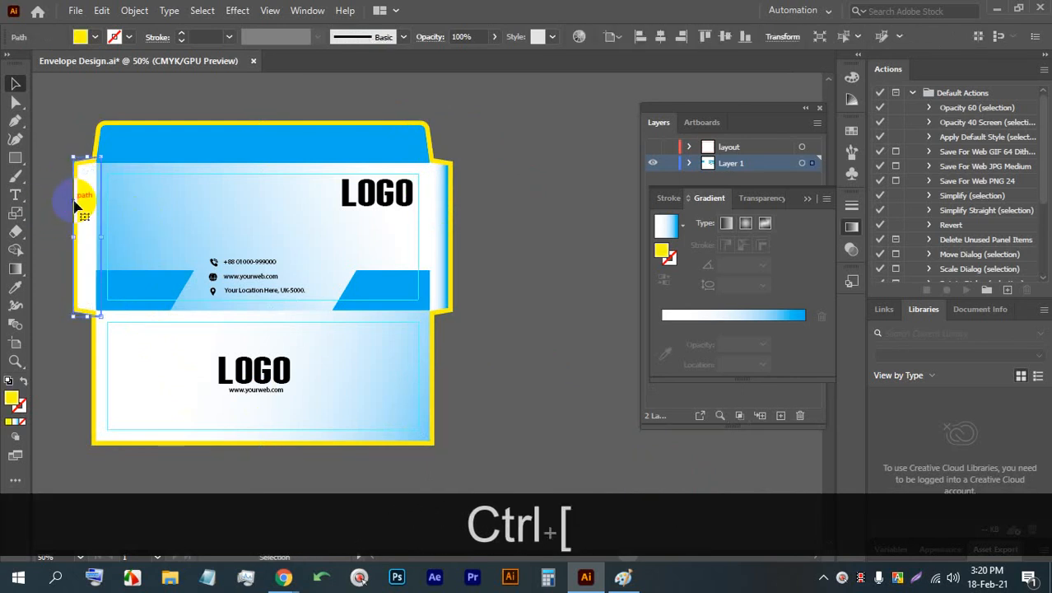
pyautogui.scroll(2, 56, 165)
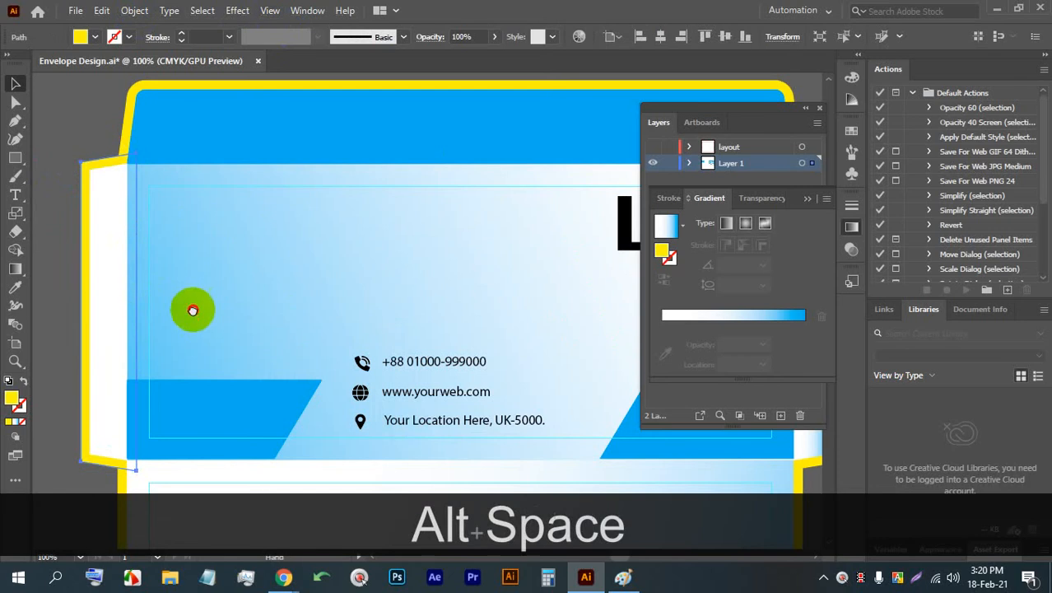
pyautogui.moveTo(198, 306); pyautogui.dragTo(140, 313)
pyautogui.scroll(-1, 67, 258)
pyautogui.click(574, 342)
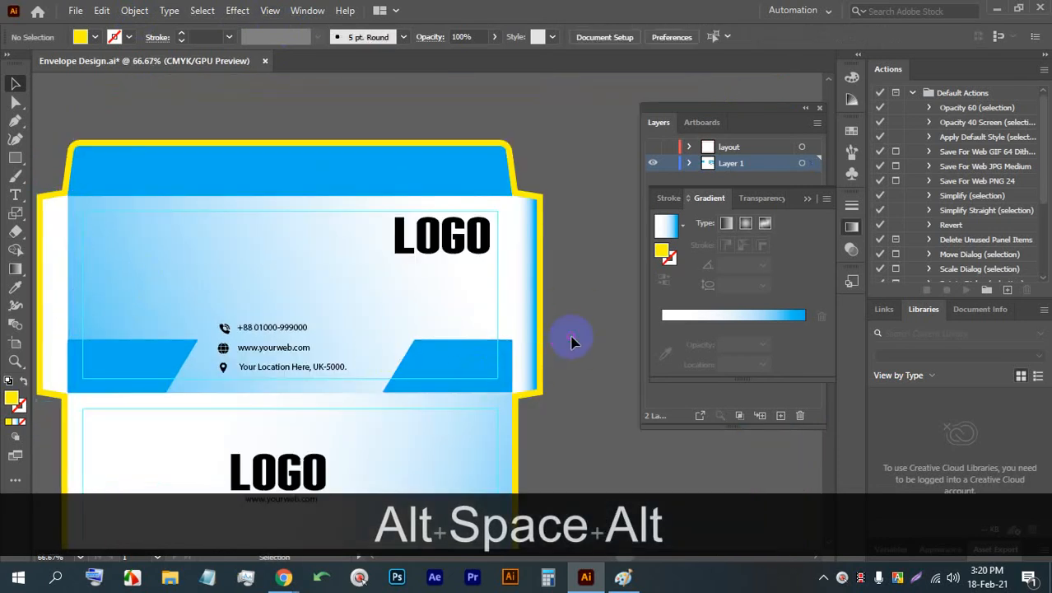
# - Show the layout layer over the envelope artwork and save the document
pyautogui.click(654, 147)
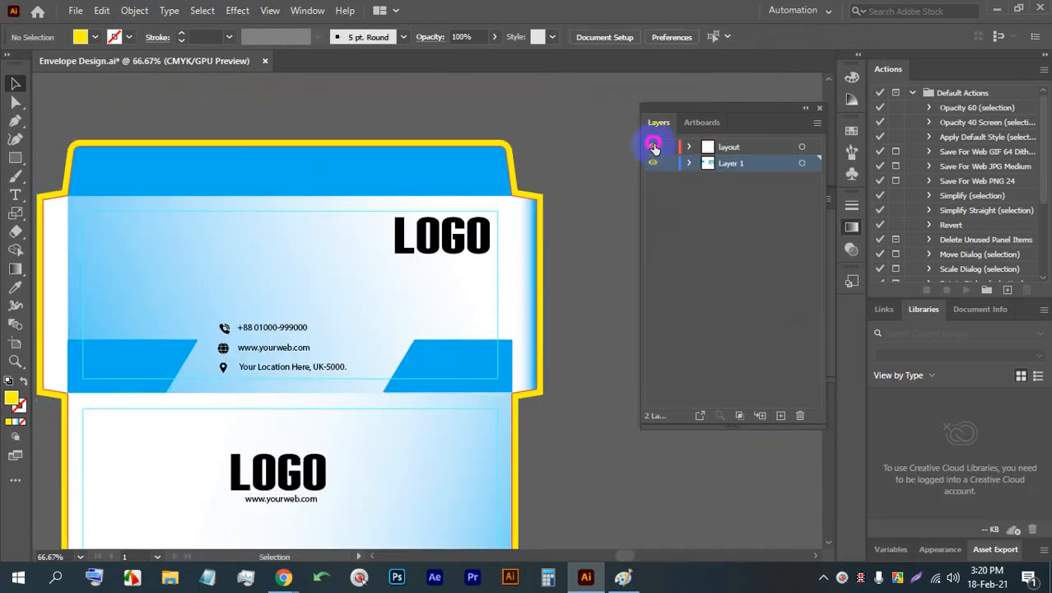
pyautogui.scroll(-5, 183, 228)
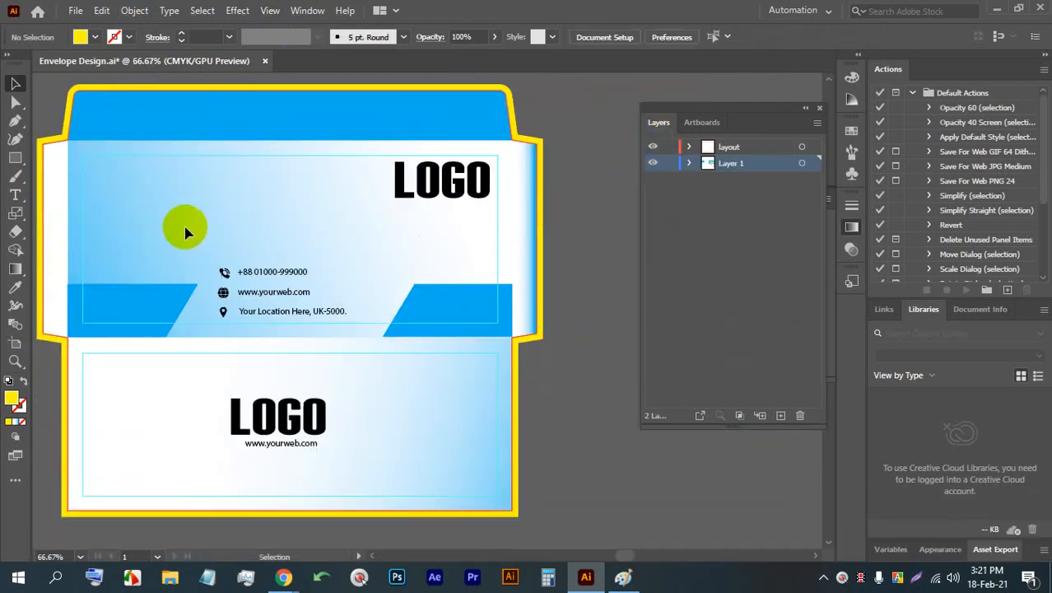
pyautogui.hotkey('ctrl', 's')
pyautogui.hotkey('ctrl', 's')
pyautogui.hotkey('ctrl', 's')
pyautogui.hotkey('ctrl', 's')
pyautogui.hotkey('ctrl', 's')
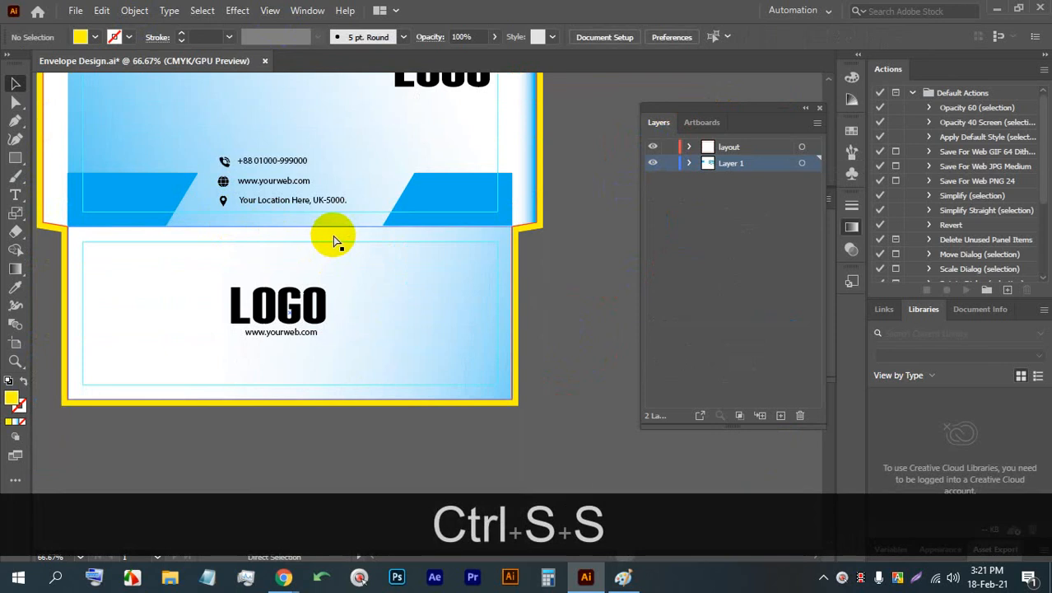
# - Draw a yellow 9 × 4 in rectangle in the empty space beside the finished envelope
pyautogui.press('space')
pyautogui.moveTo(453, 282); pyautogui.dragTo(352, 302)
pyautogui.scroll(-2, 354, 302)
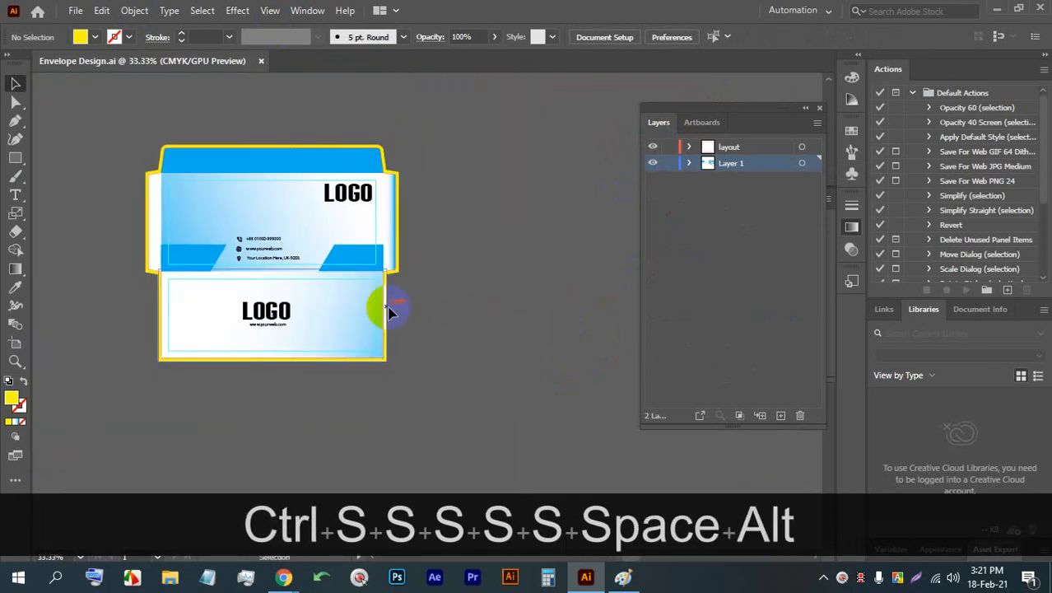
pyautogui.press('space')
pyautogui.moveTo(422, 306); pyautogui.dragTo(284, 297)
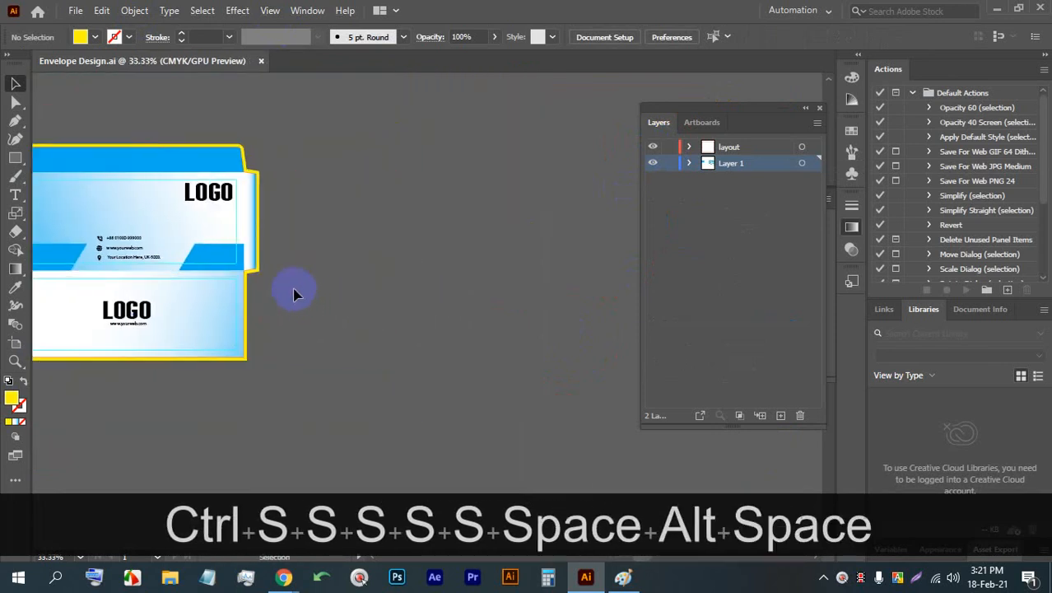
pyautogui.click(15, 157)
pyautogui.press('space')
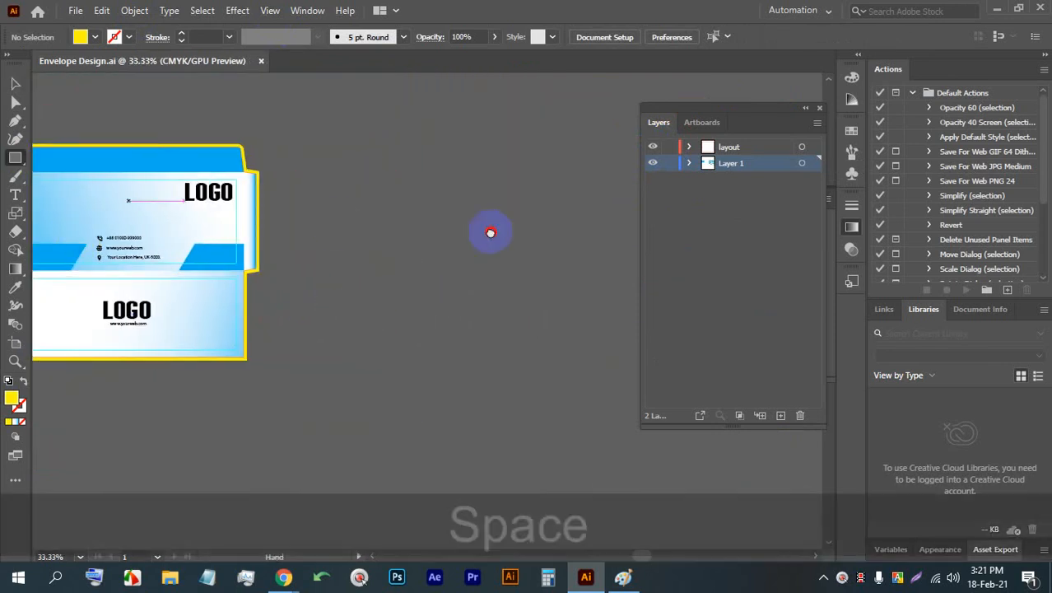
pyautogui.moveTo(521, 221); pyautogui.dragTo(342, 217)
pyautogui.scroll(1, 342, 217)
pyautogui.hotkey('ctrl', 's')
pyautogui.hotkey('ctrl', 's')
pyautogui.hotkey('ctrl', 's')
pyautogui.hotkey('ctrl', 's')
pyautogui.hotkey('ctrl', 's')
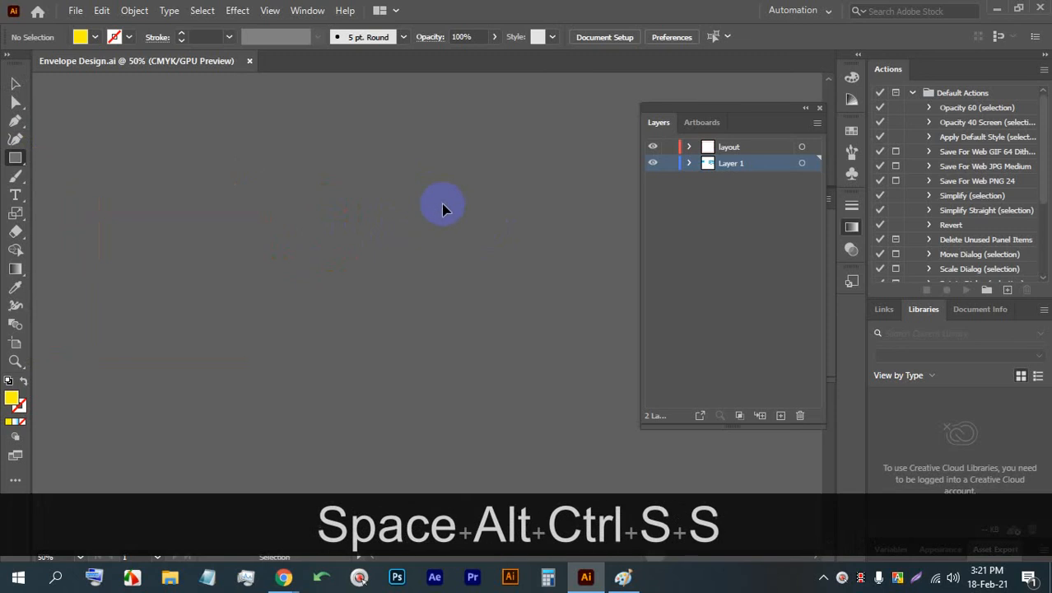
pyautogui.moveTo(250, 174); pyautogui.dragTo(430, 256)
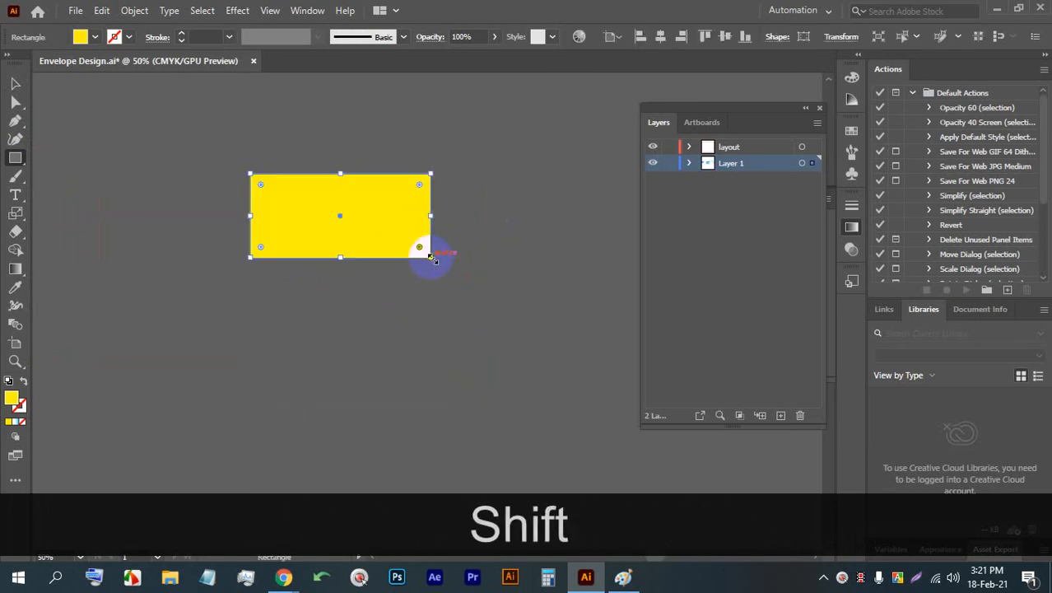
pyautogui.press('BackSpace')
pyautogui.click(345, 207)
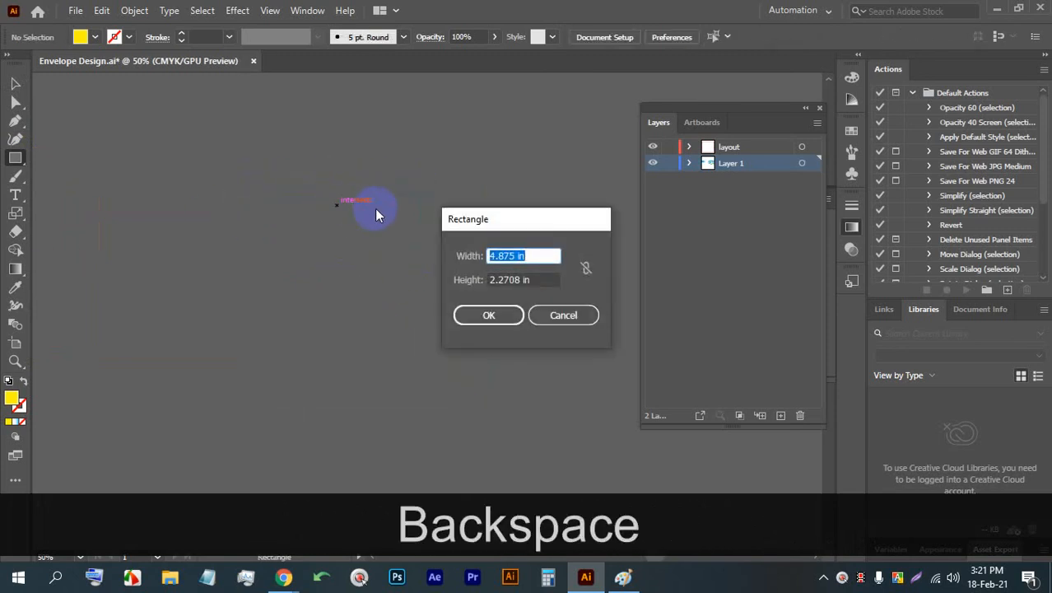
pyautogui.write('9')
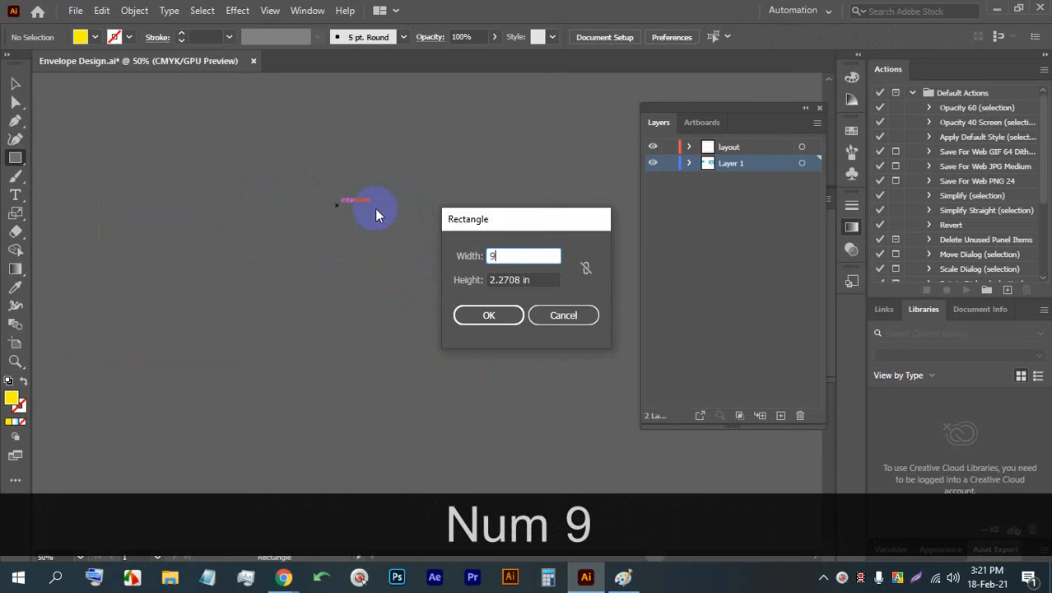
pyautogui.press('Tab')
pyautogui.write('4')
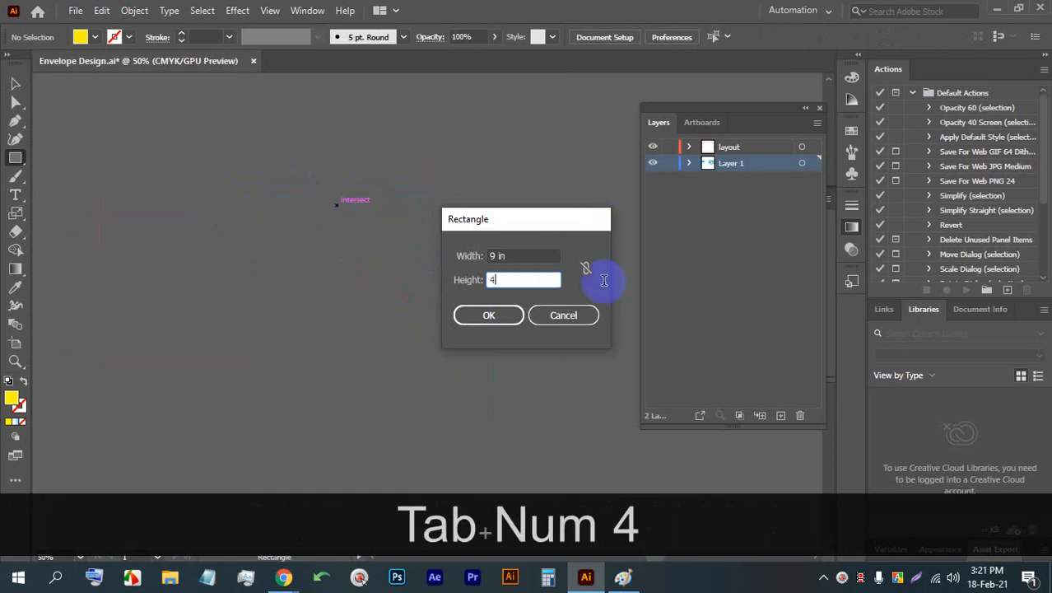
pyautogui.click(486, 317)
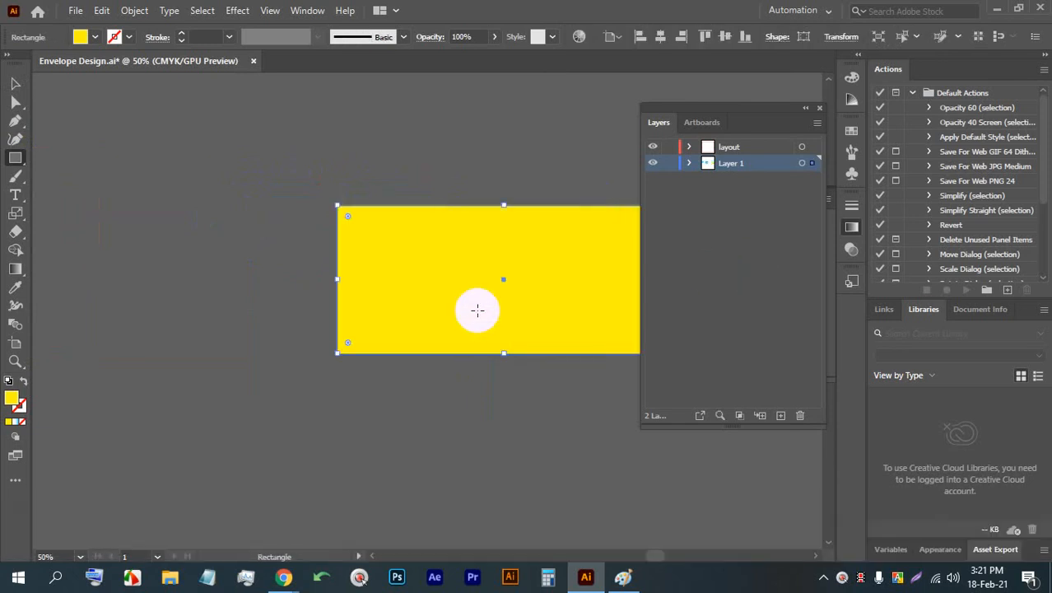
# - Duplicate the rectangle directly below the original and set the copy's height to 3.5 in, keeping its top edge fixed
pyautogui.click(14, 83)
pyautogui.moveTo(453, 247); pyautogui.dragTo(352, 375)
pyautogui.scroll(-2, 364, 352)
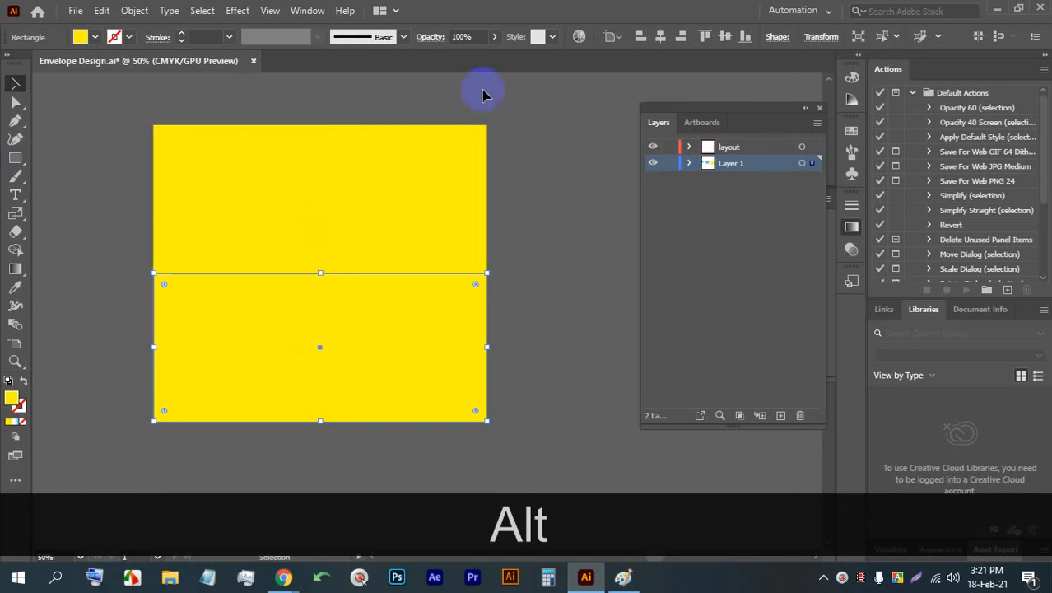
pyautogui.click(819, 37)
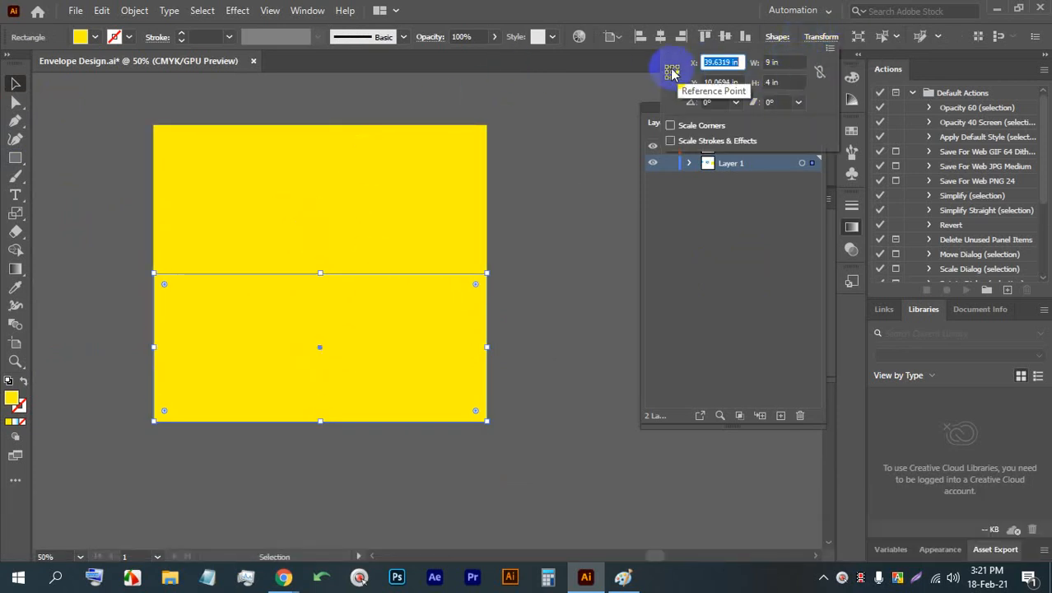
pyautogui.doubleClick(769, 82)
pyautogui.write('3.5')
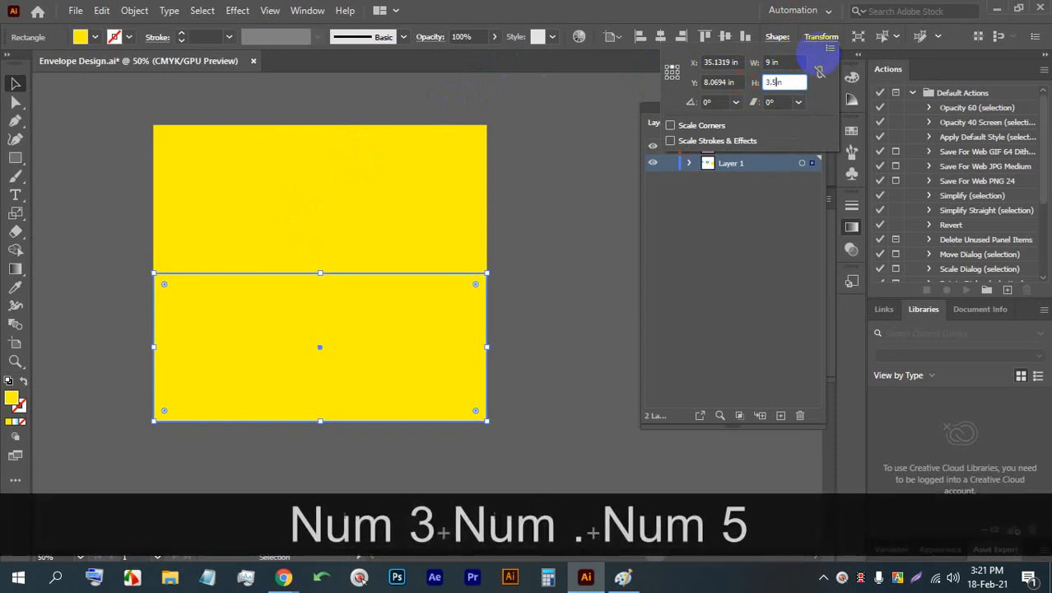
pyautogui.press('Return')
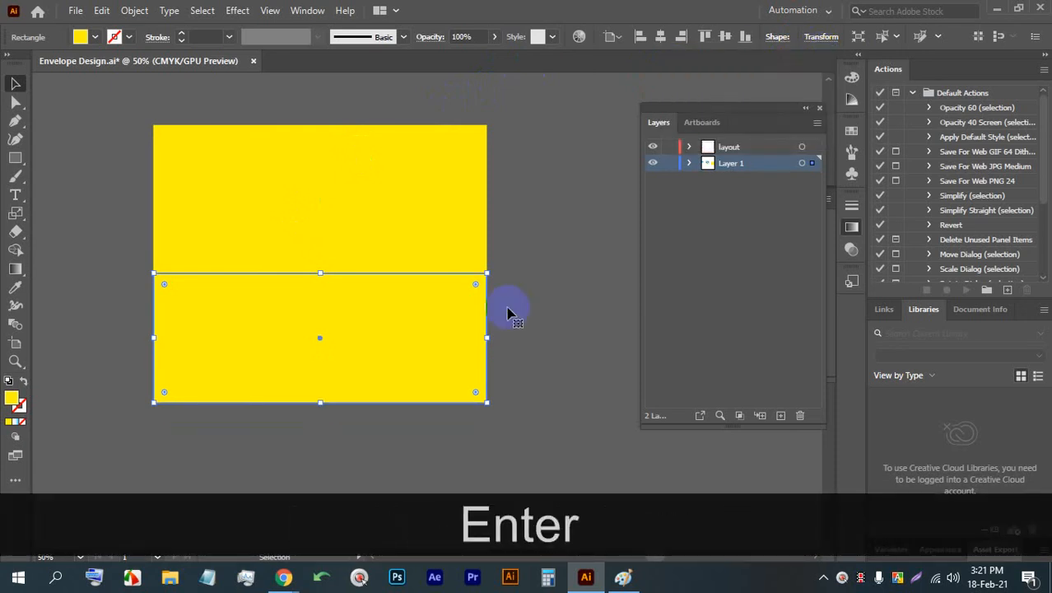
# - Duplicate the 9 × 4 in rectangle directly above the original, with their edges touching
pyautogui.scroll(2, 507, 313)
pyautogui.click(614, 283)
pyautogui.moveTo(399, 280); pyautogui.dragTo(400, 136)
pyautogui.scroll(2, 404, 141)
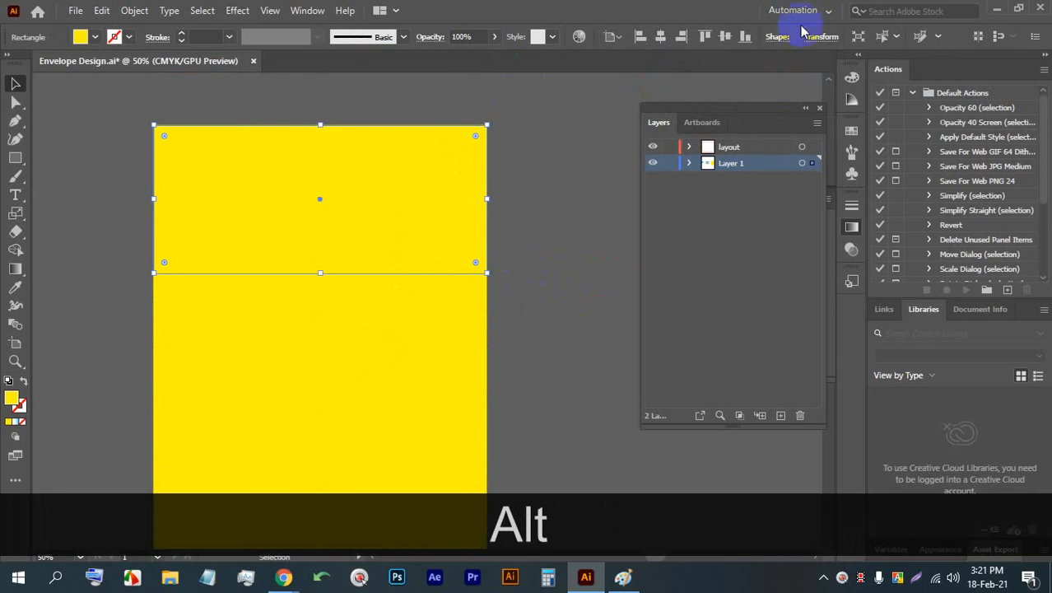
# - Set the upper rectangle's height to 1 in, using its bottom-centre reference point
pyautogui.click(812, 36)
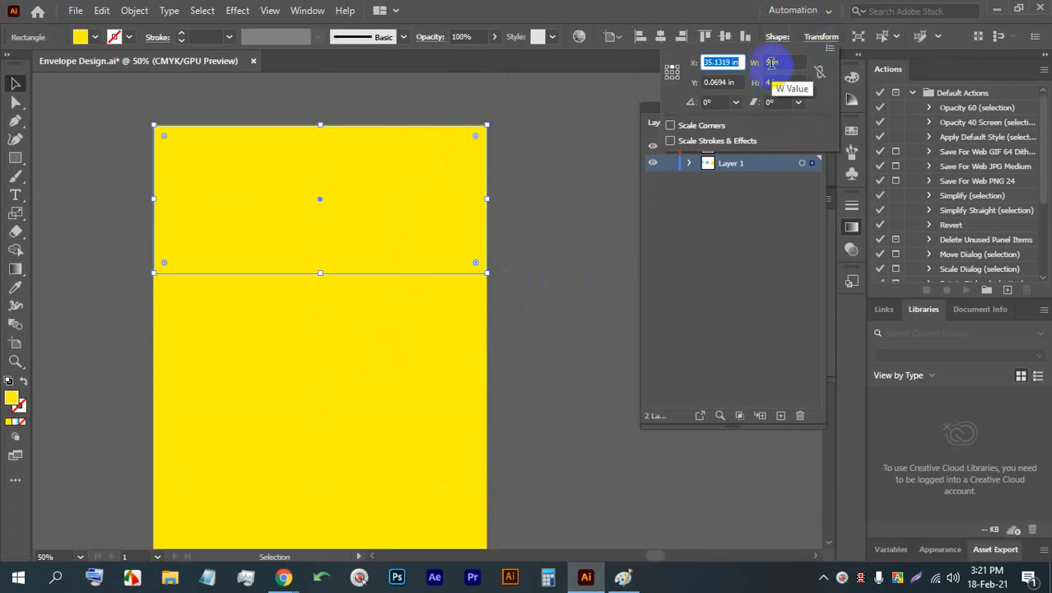
pyautogui.click(771, 81)
pyautogui.write('1')
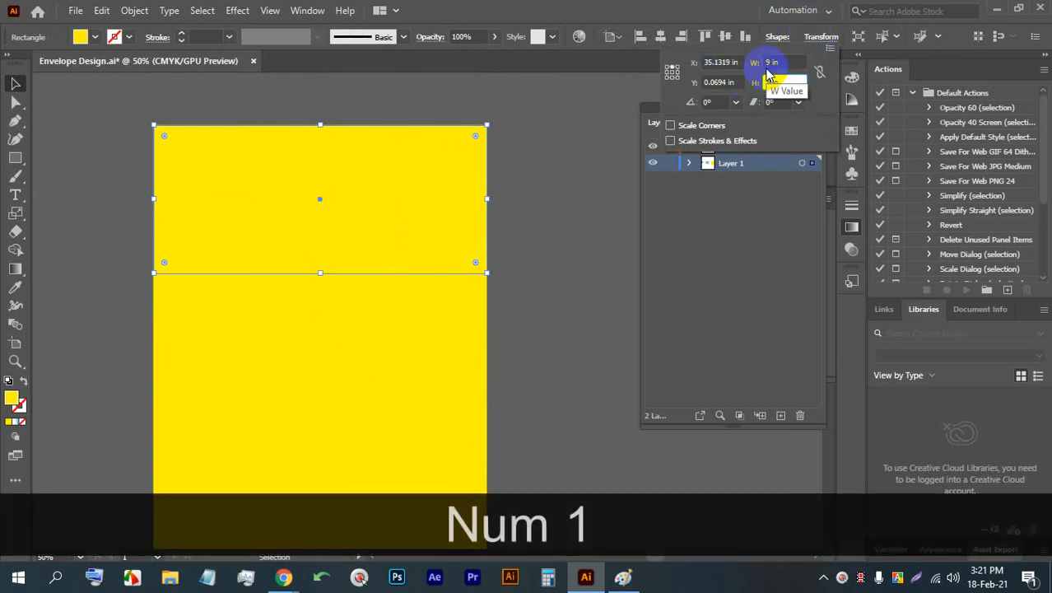
pyautogui.click(672, 77)
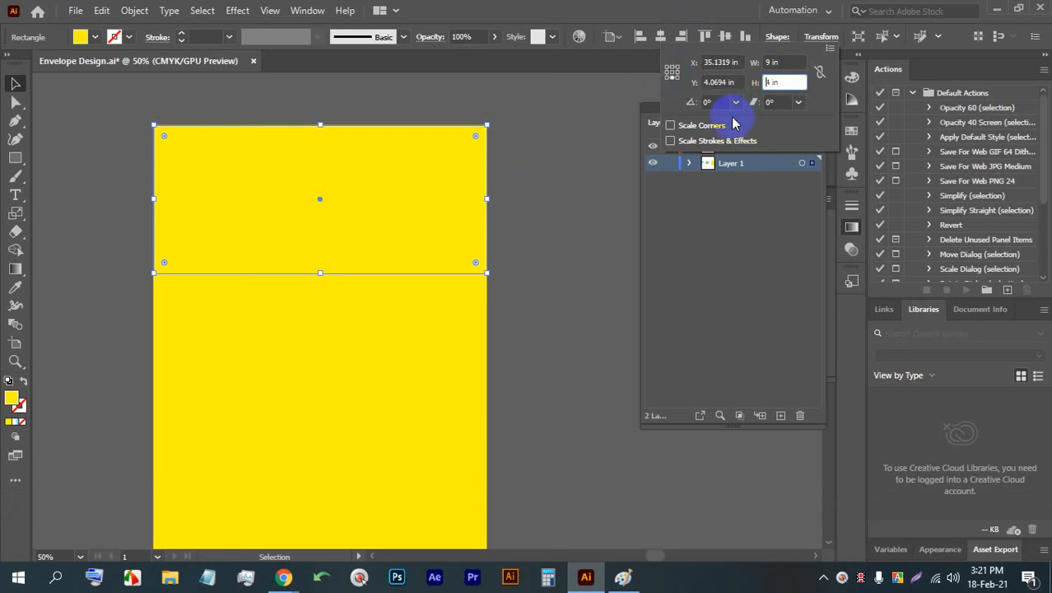
pyautogui.press('Return')
pyautogui.click(560, 184)
pyautogui.scroll(-5, 495, 212)
pyautogui.scroll(4, 496, 214)
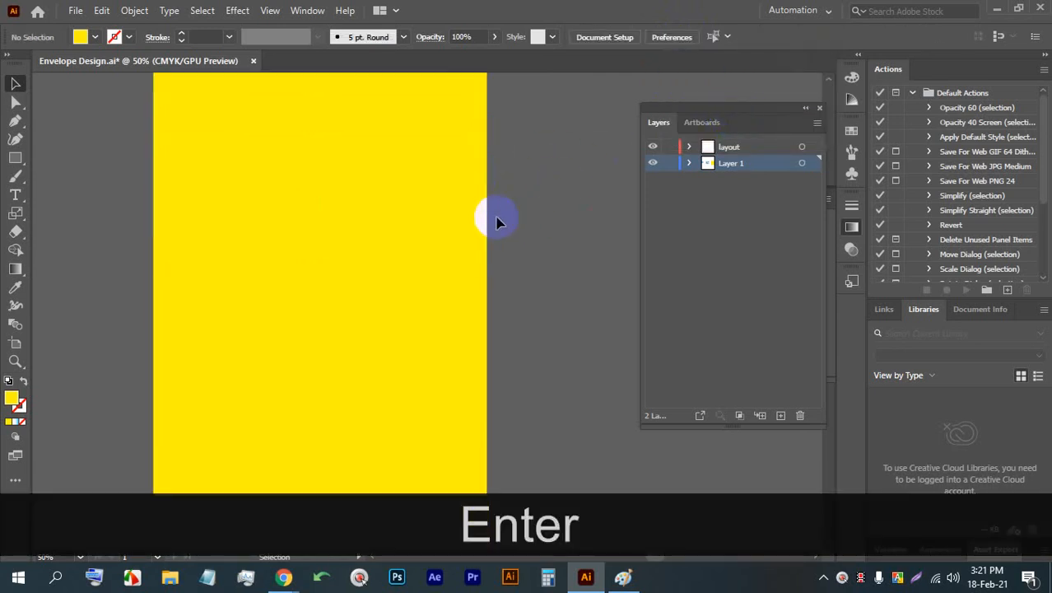
pyautogui.click(423, 188)
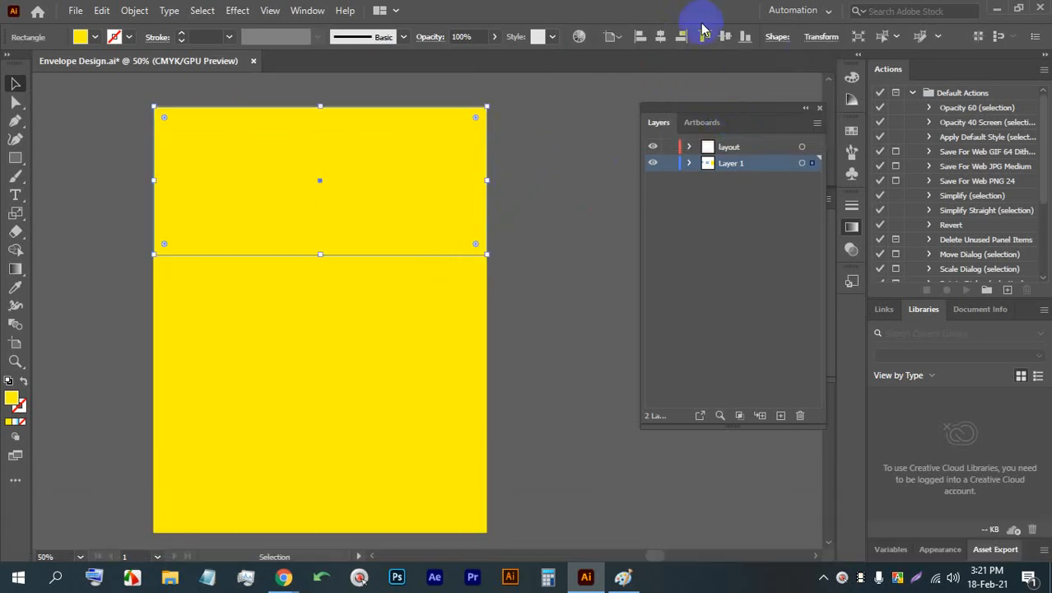
pyautogui.click(807, 39)
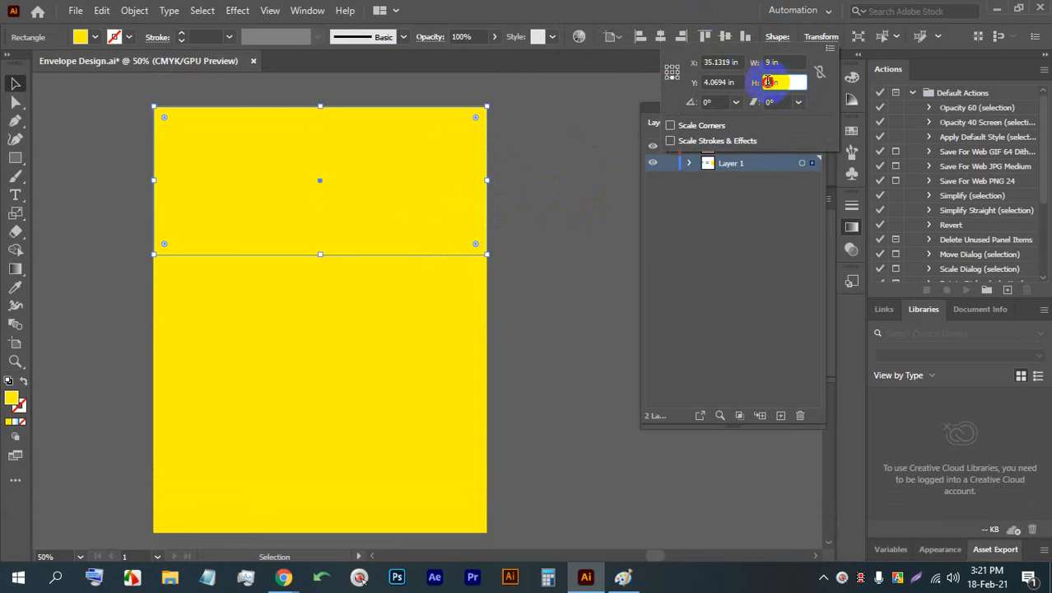
pyautogui.write('1')
pyautogui.press('Return')
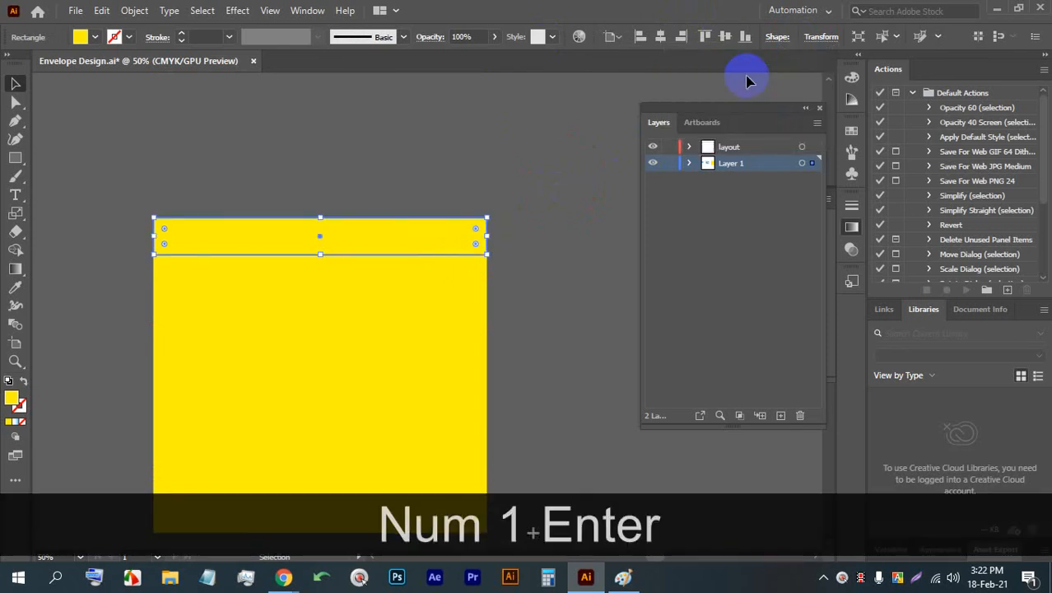
# - Fill the middle 9 × 4 in rectangle with the green swatch
pyautogui.scroll(-3, 551, 221)
pyautogui.click(447, 247)
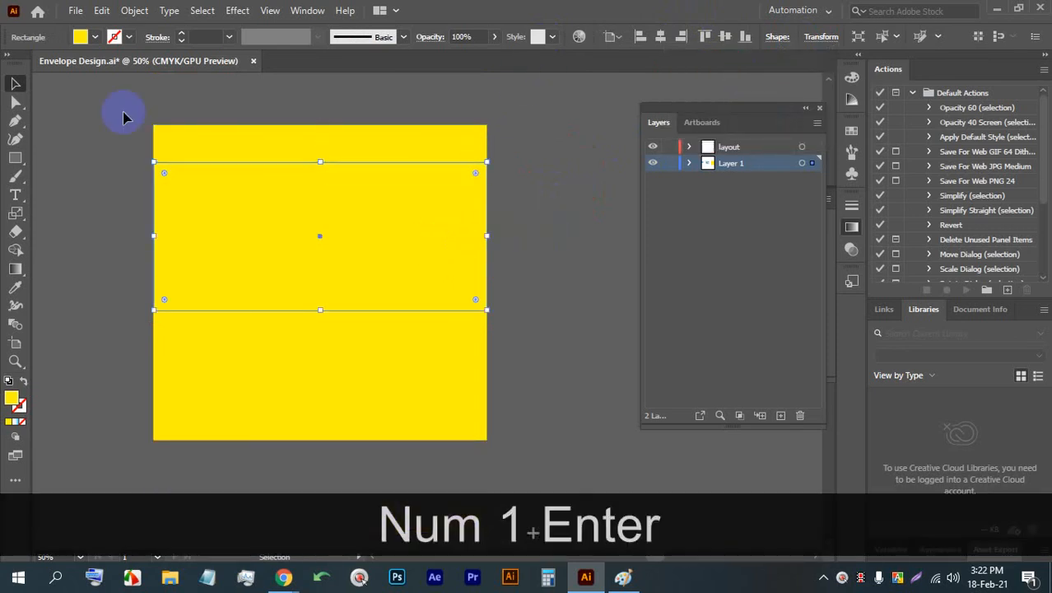
pyautogui.click(92, 37)
pyautogui.click(80, 64)
pyautogui.click(519, 222)
# - Duplicate the green middle rectangle so the copy sits flush against its right edge
pyautogui.press('space')
pyautogui.moveTo(527, 215); pyautogui.dragTo(404, 213)
pyautogui.moveTo(169, 198); pyautogui.dragTo(515, 181)
pyautogui.press('space')
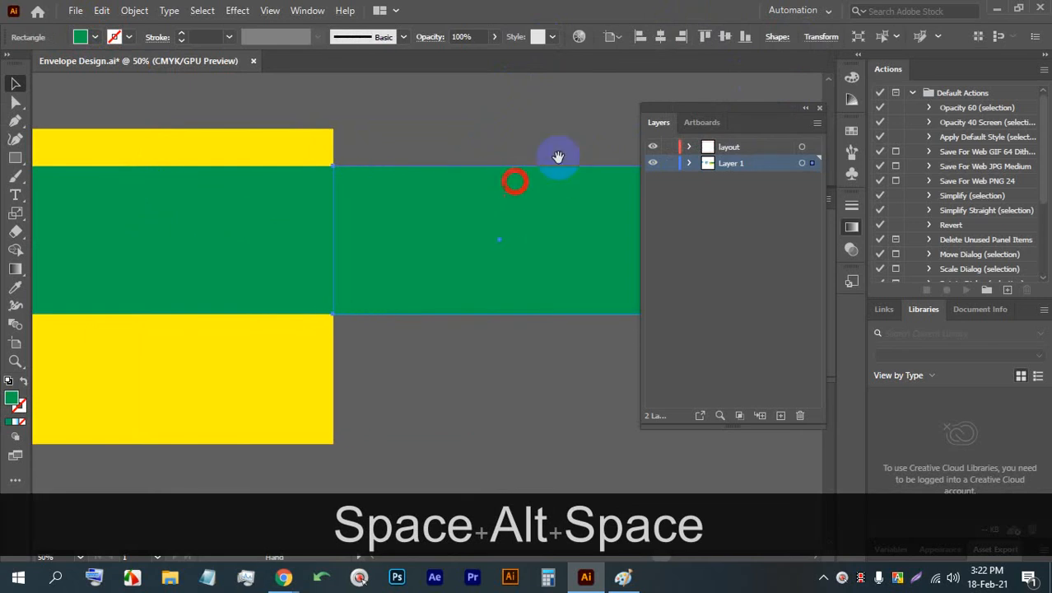
# - Try setting the green duplicate's width to 0.5 in from the bottom-centre reference point, and undo the change
pyautogui.click(813, 39)
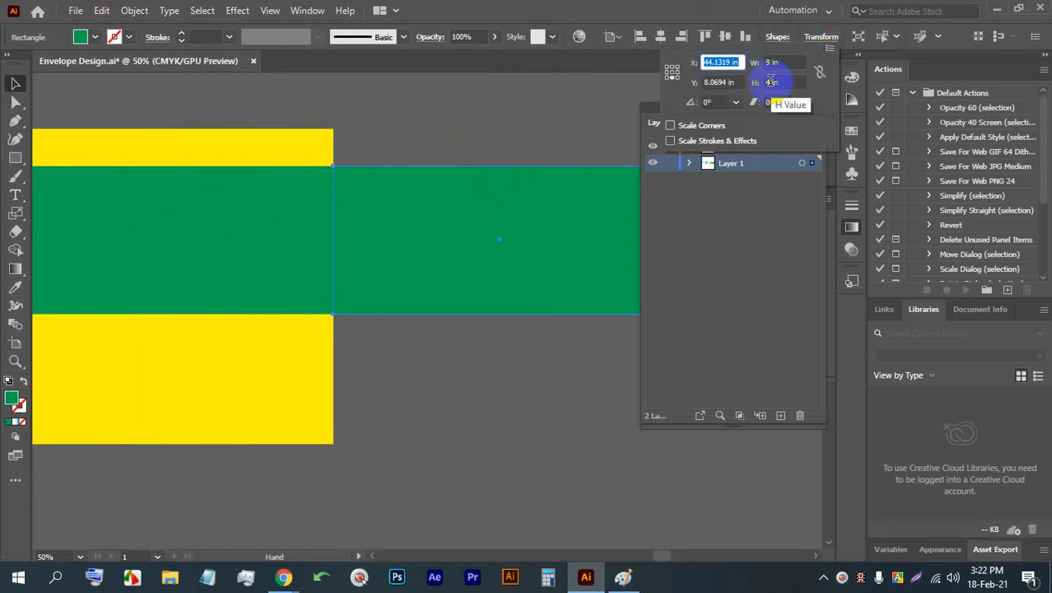
pyautogui.click(770, 63)
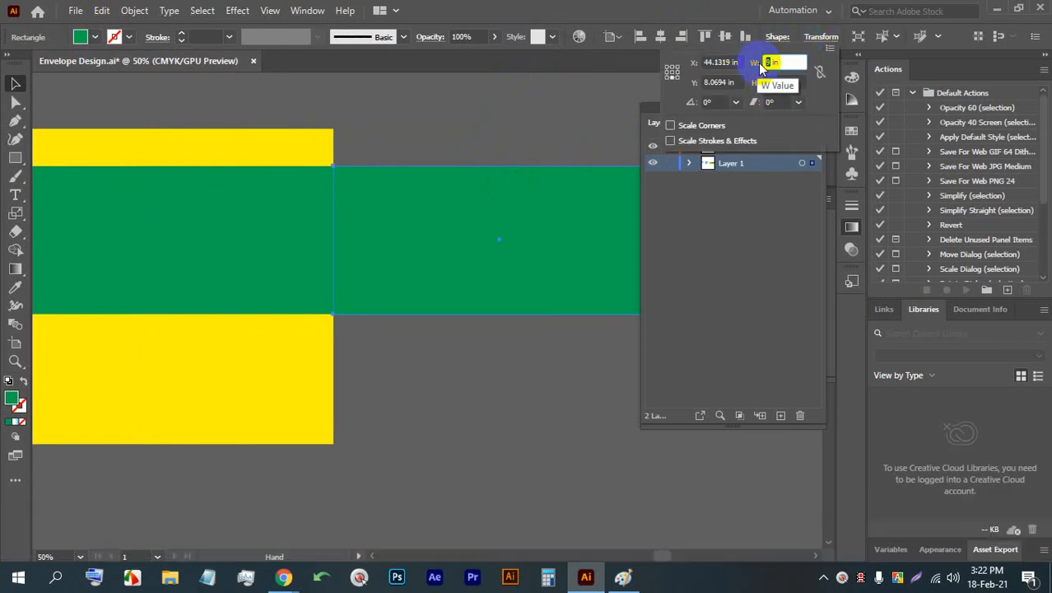
pyautogui.write('.5')
pyautogui.press('Return')
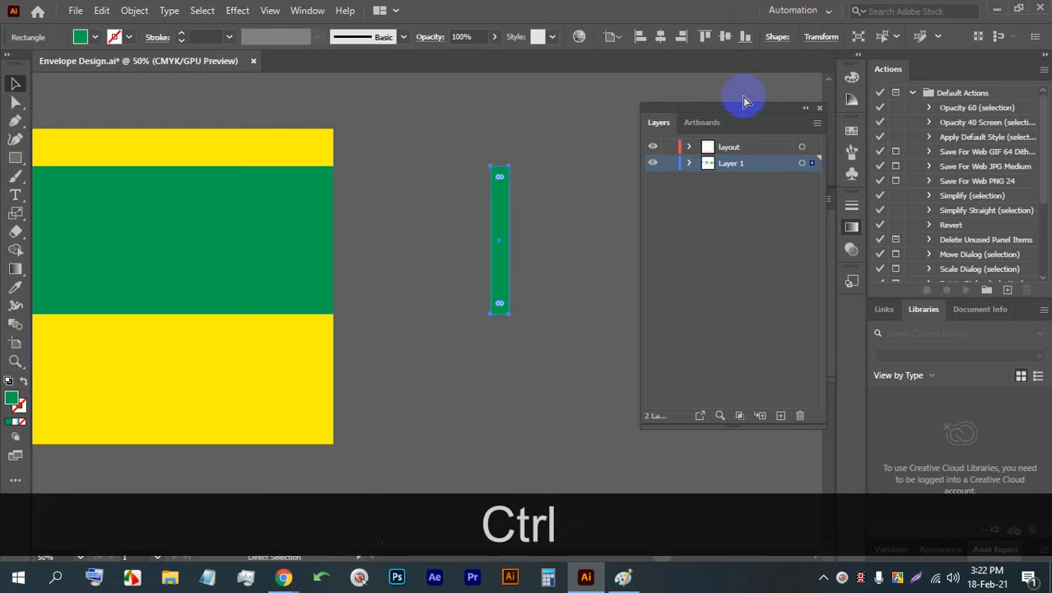
pyautogui.hotkey('ctrl', 'z')
# - Set the green duplicate's width to 0.5 in from its left-centre reference point
pyautogui.click(812, 37)
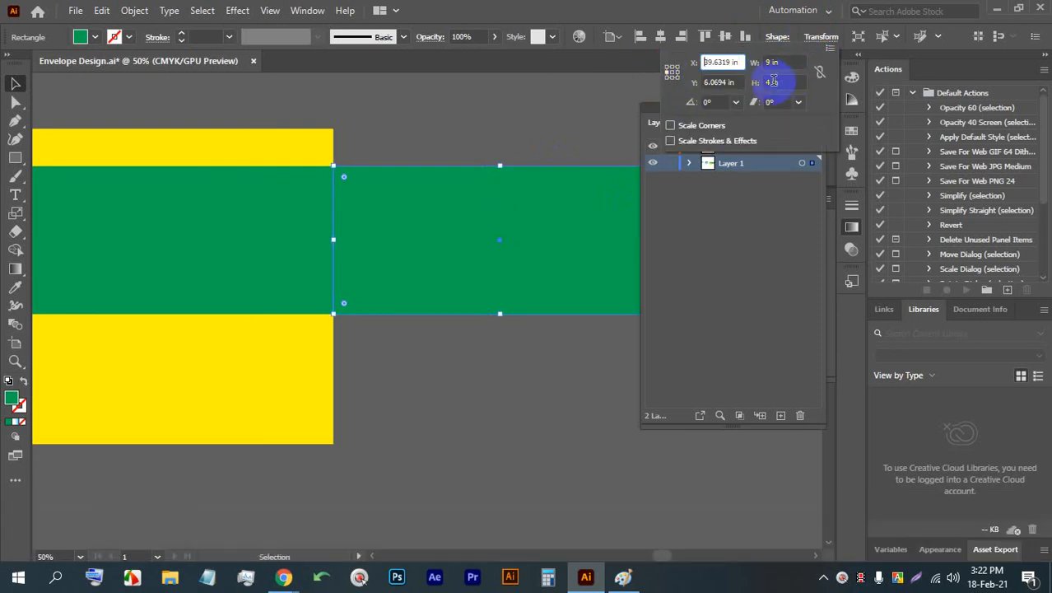
pyautogui.click(772, 81)
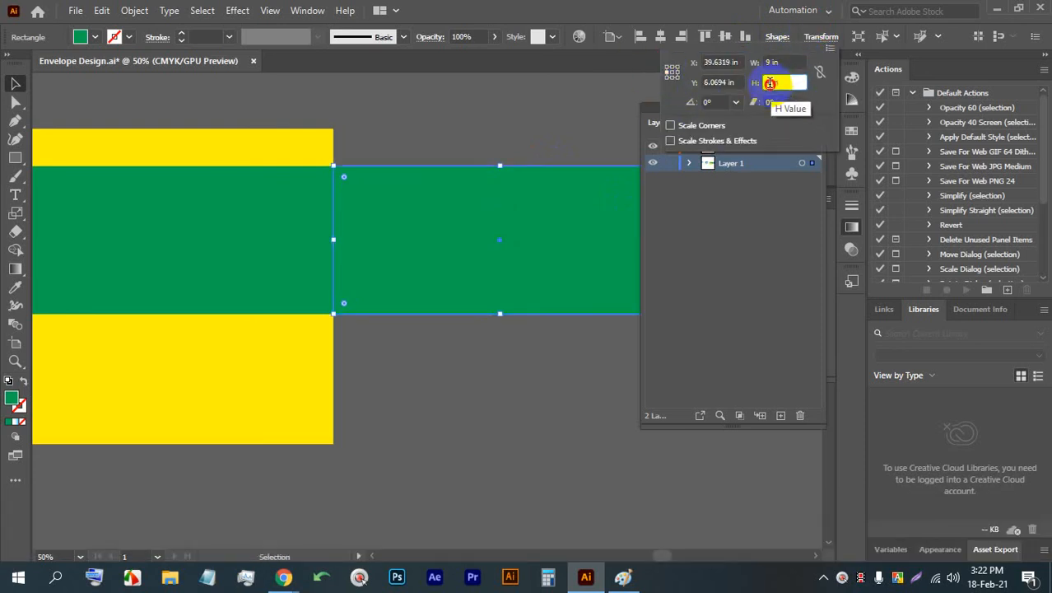
pyautogui.click(770, 82)
pyautogui.write('.5')
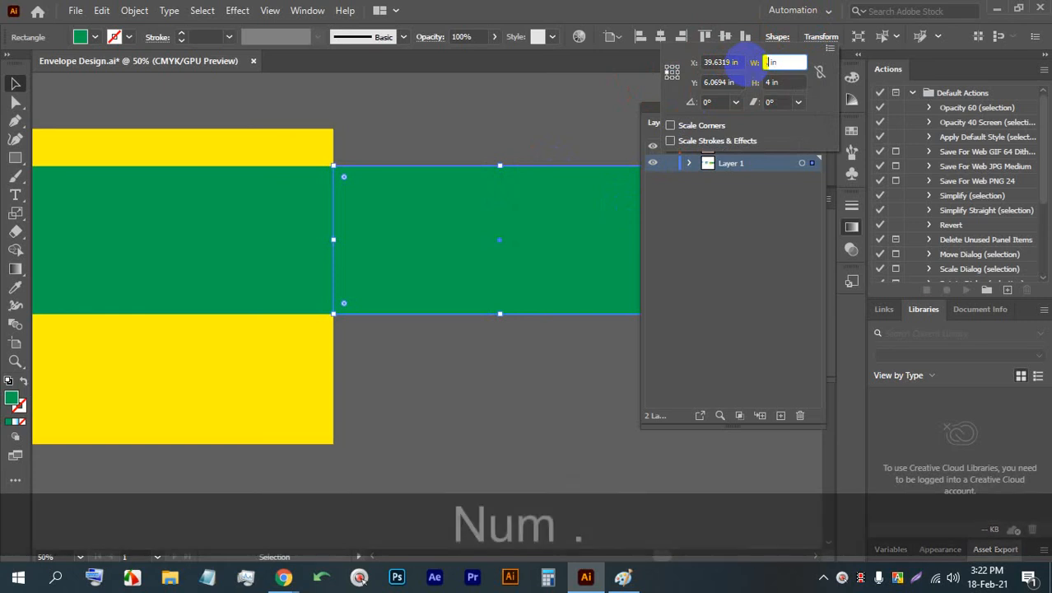
pyautogui.press('Return')
# - Fill the narrow side flap beside the green panel with the pink swatch
pyautogui.press('space')
pyautogui.moveTo(146, 313); pyautogui.dragTo(322, 296)
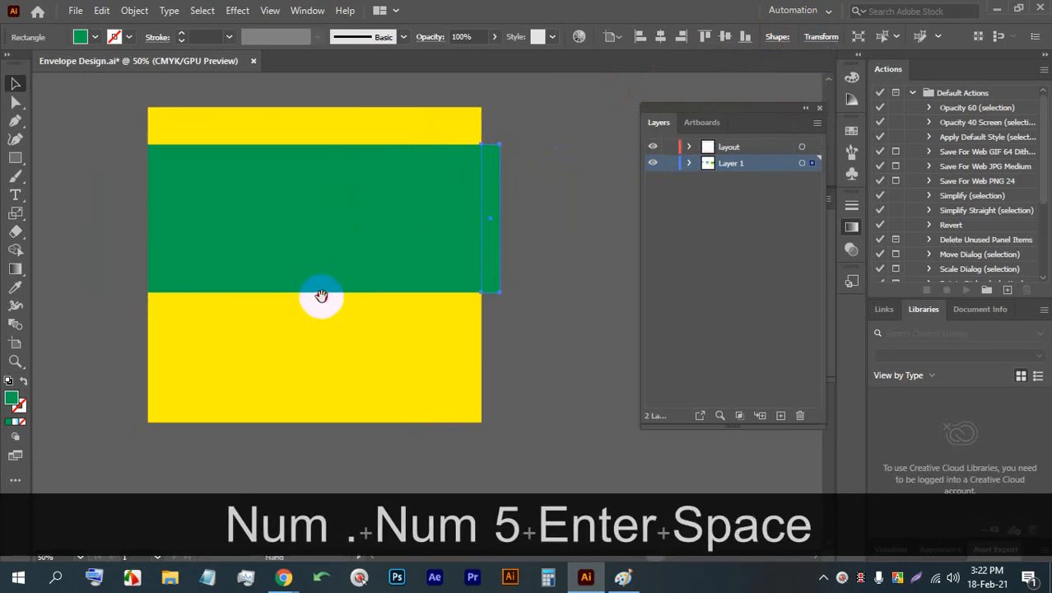
pyautogui.click(95, 38)
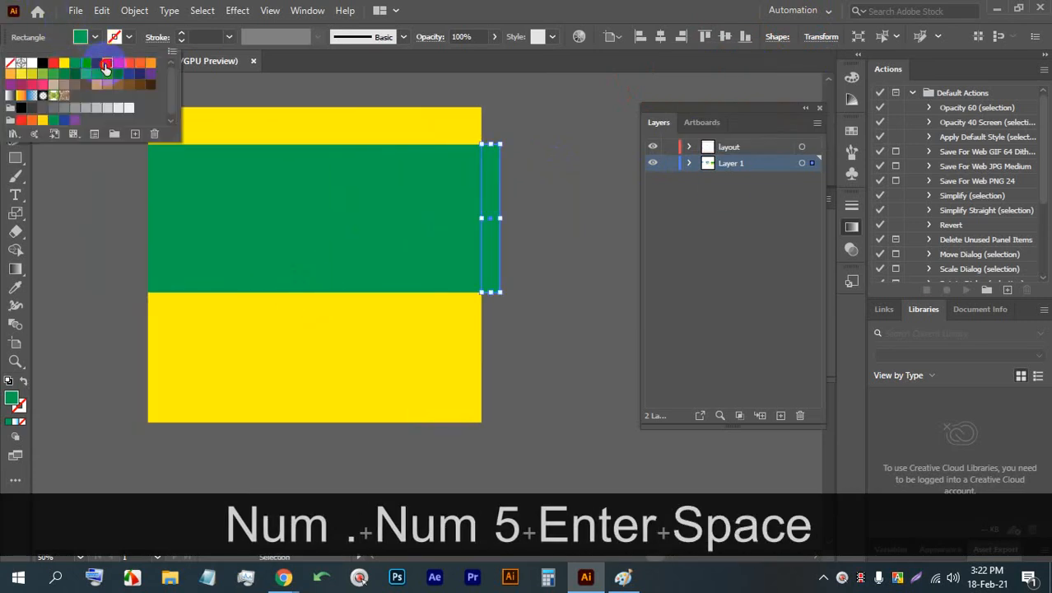
pyautogui.click(106, 64)
pyautogui.click(562, 6)
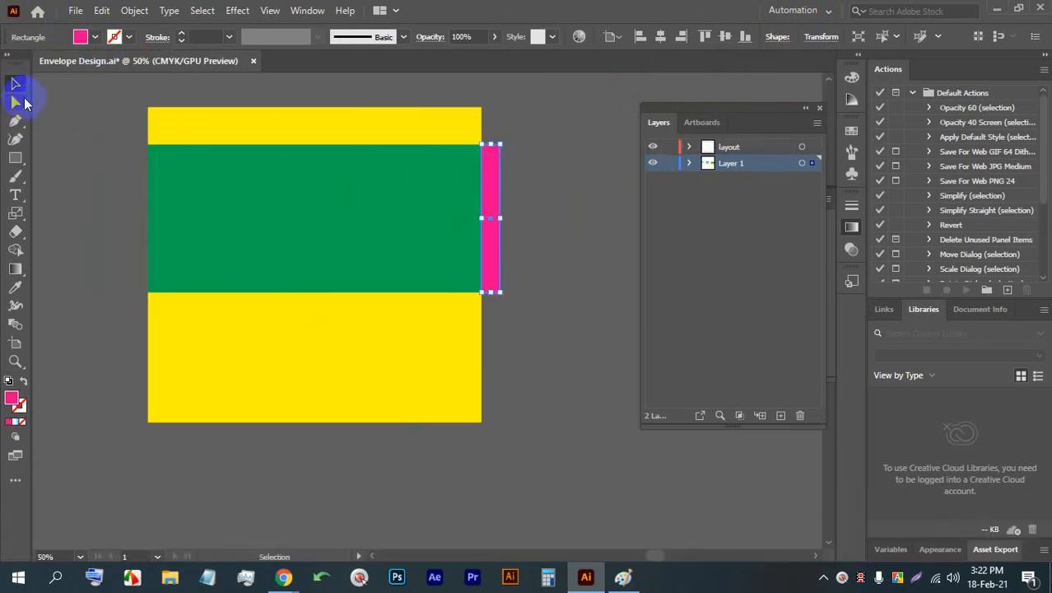
# - Duplicate the pink side flap and place the copy flush against the green panel's left edge
pyautogui.click(535, 321)
pyautogui.moveTo(484, 239); pyautogui.dragTo(133, 209)
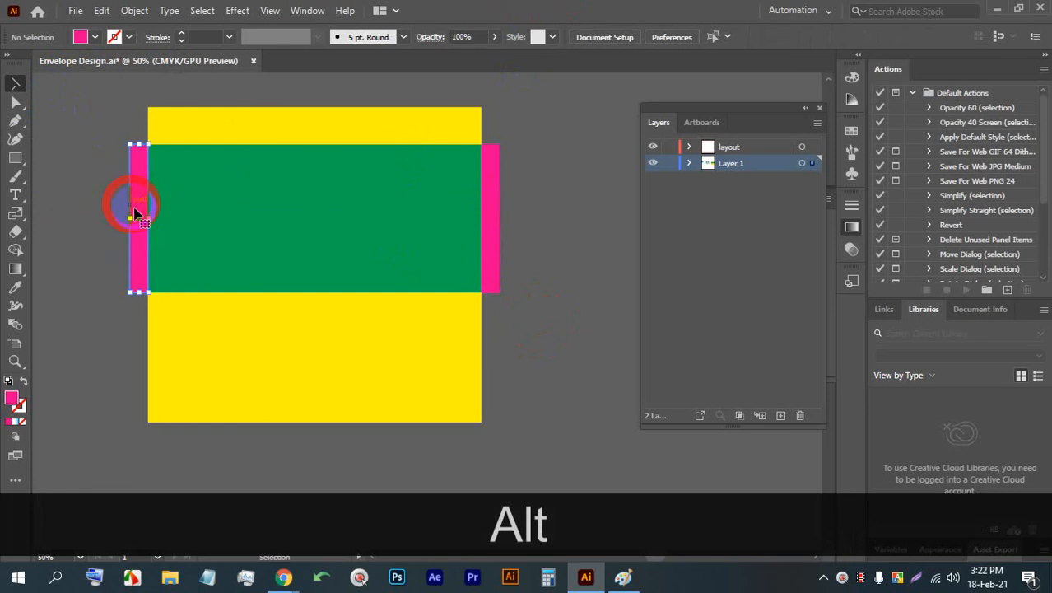
pyautogui.press('space')
pyautogui.moveTo(63, 259); pyautogui.dragTo(163, 272)
pyautogui.press('space')
pyautogui.moveTo(477, 329); pyautogui.dragTo(404, 329)
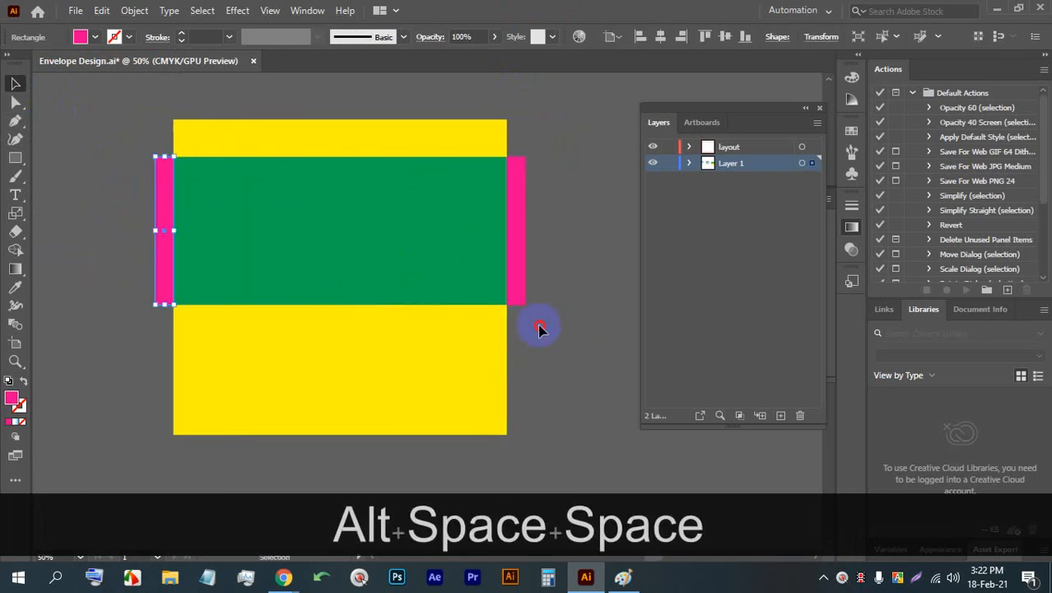
# - Apply a 0.5 pt black stroke to all five envelope rectangles
pyautogui.moveTo(538, 324); pyautogui.dragTo(114, 121)
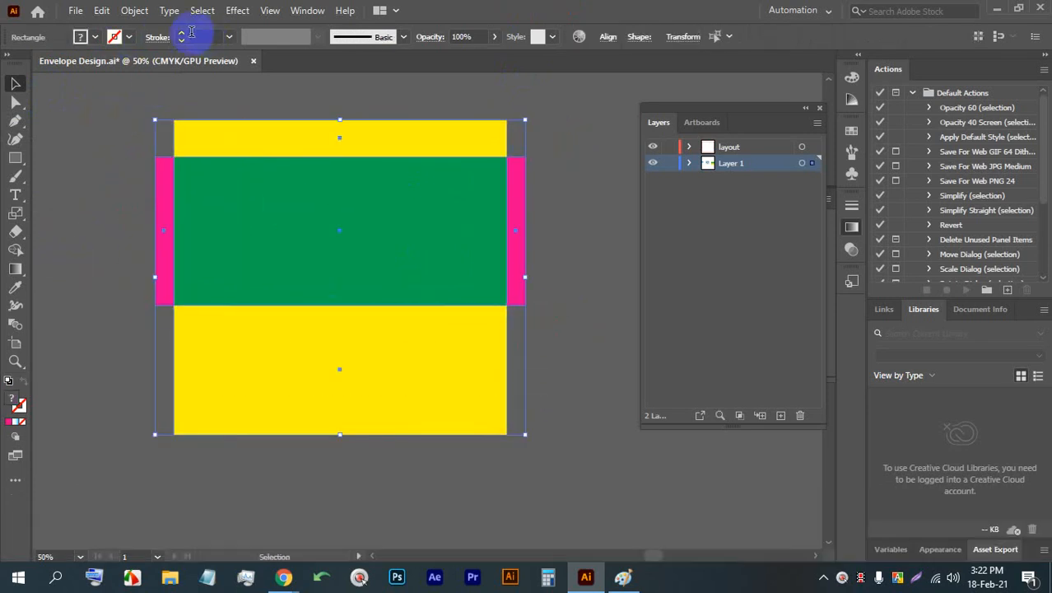
pyautogui.click(579, 311)
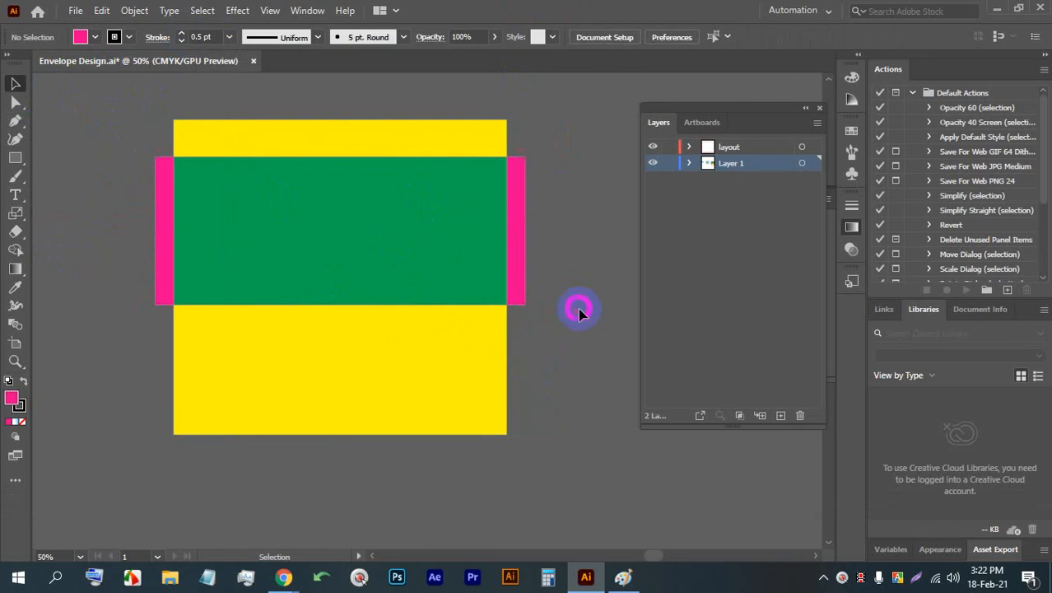
# - Copy all five rectangles, hide Layer 1 and paste them in place on a new layer above it
pyautogui.moveTo(302, 217); pyautogui.dragTo(132, 123)
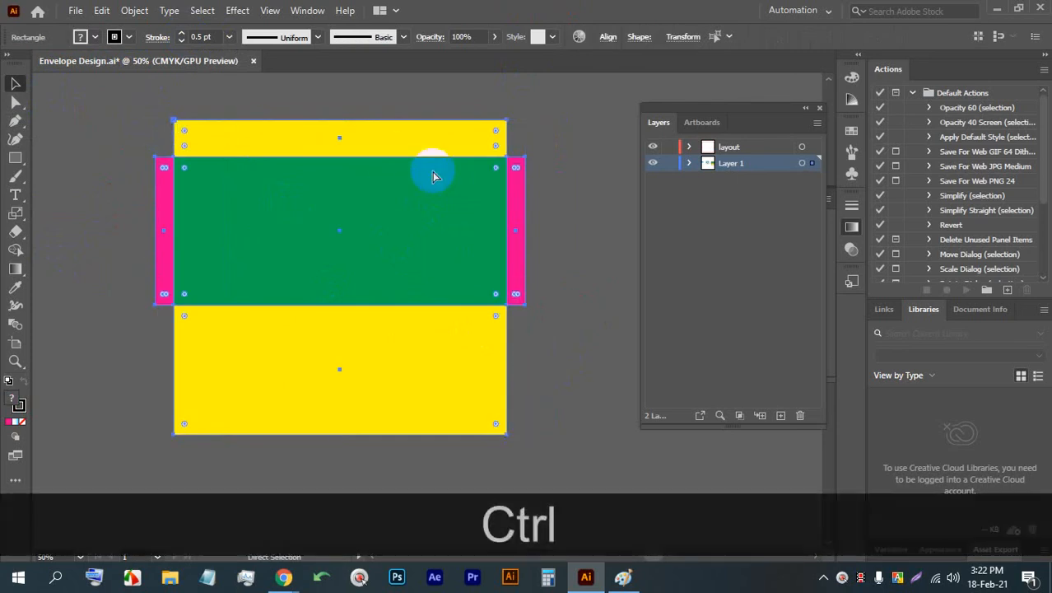
pyautogui.hotkey('ctrl', 'c')
pyautogui.hotkey('ctrl', 'c')
pyautogui.hotkey('ctrl', 'c')
pyautogui.hotkey('ctrl', 'c')
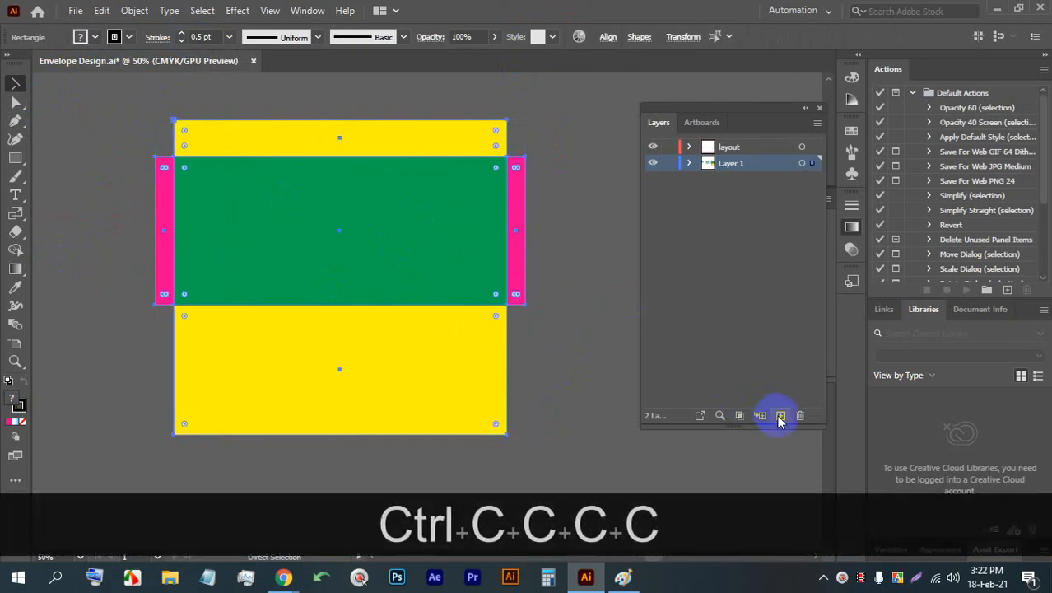
pyautogui.click(653, 179)
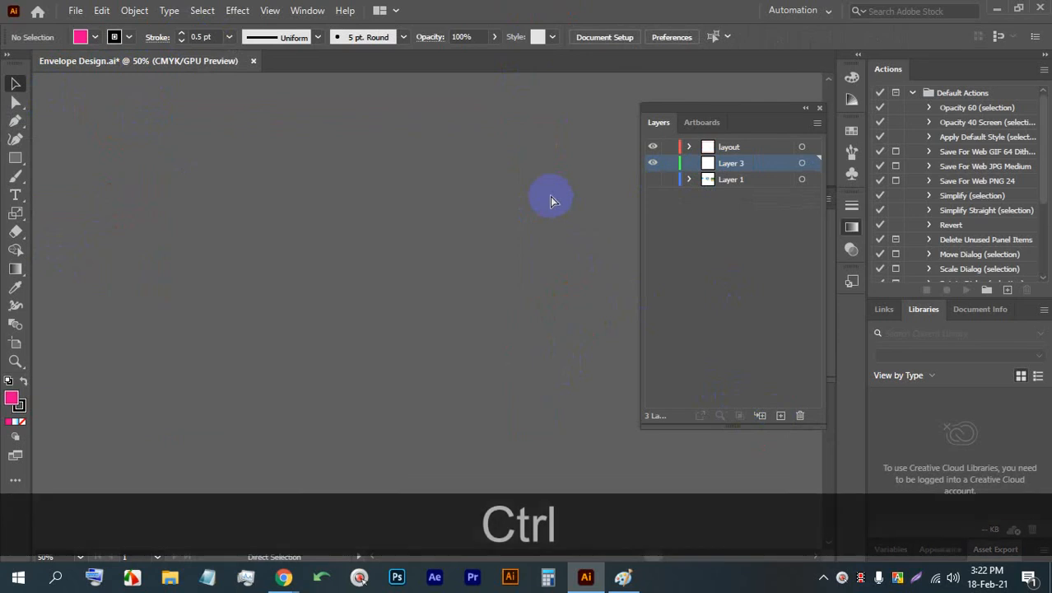
pyautogui.hotkey('ctrl', 'f')
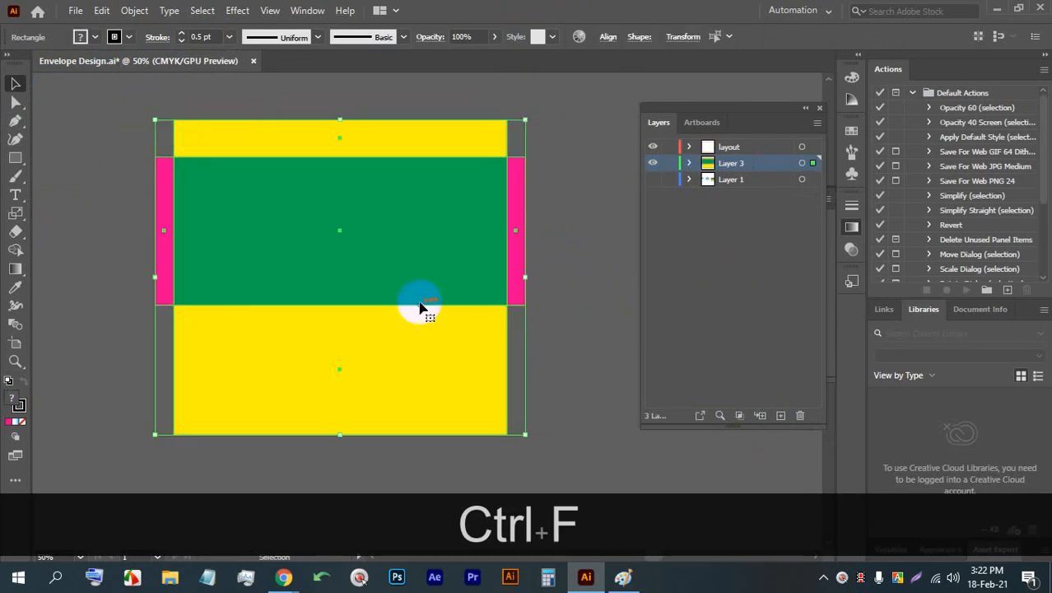
pyautogui.click(558, 252)
# - Remove the fill from all the pasted rectangles, keeping only their strokes
pyautogui.moveTo(566, 366); pyautogui.dragTo(138, 122)
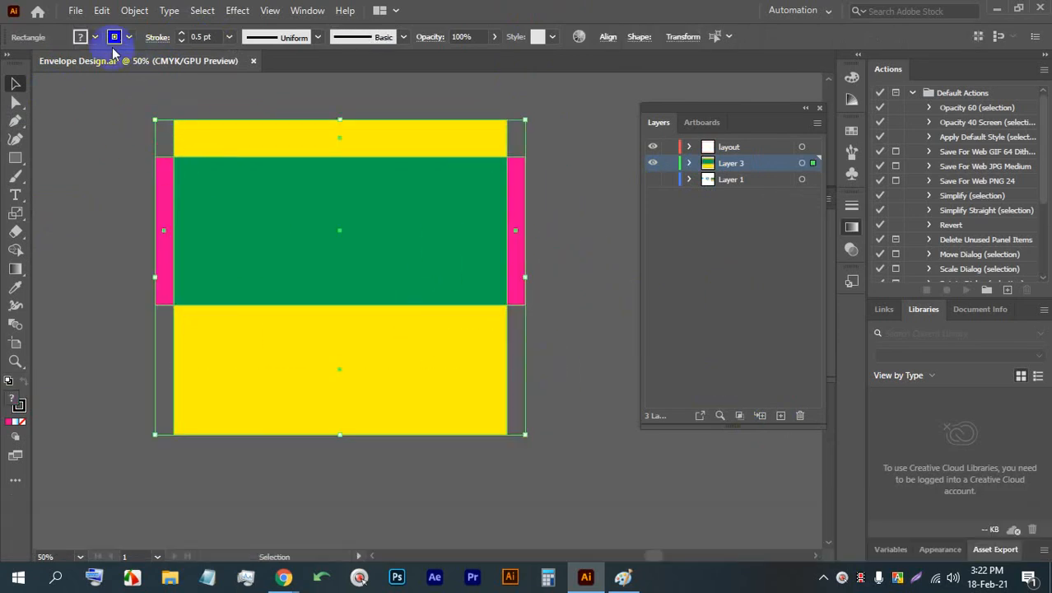
pyautogui.click(96, 37)
pyautogui.click(10, 64)
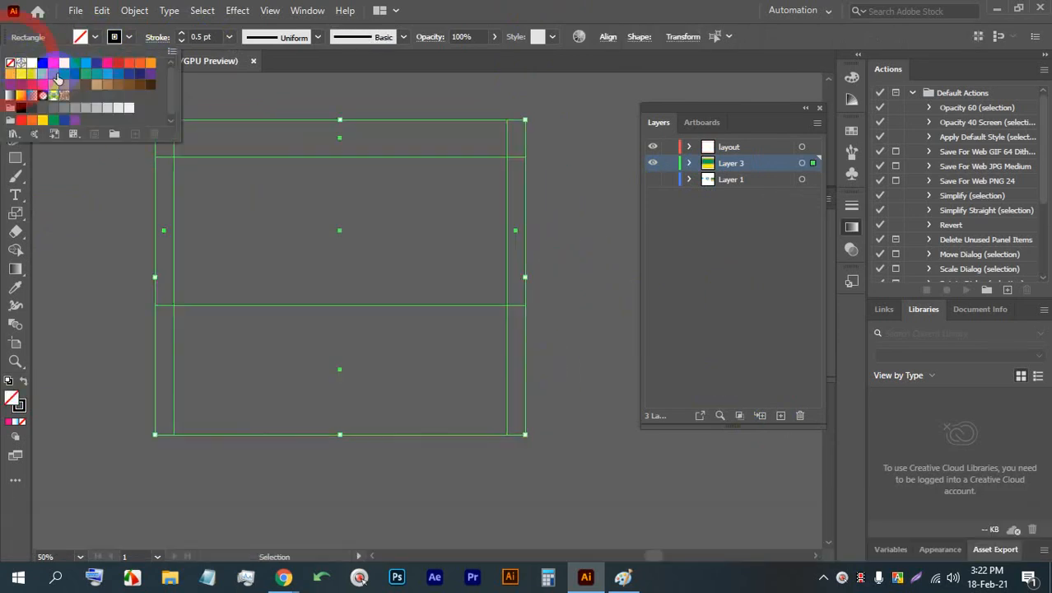
pyautogui.click(551, 208)
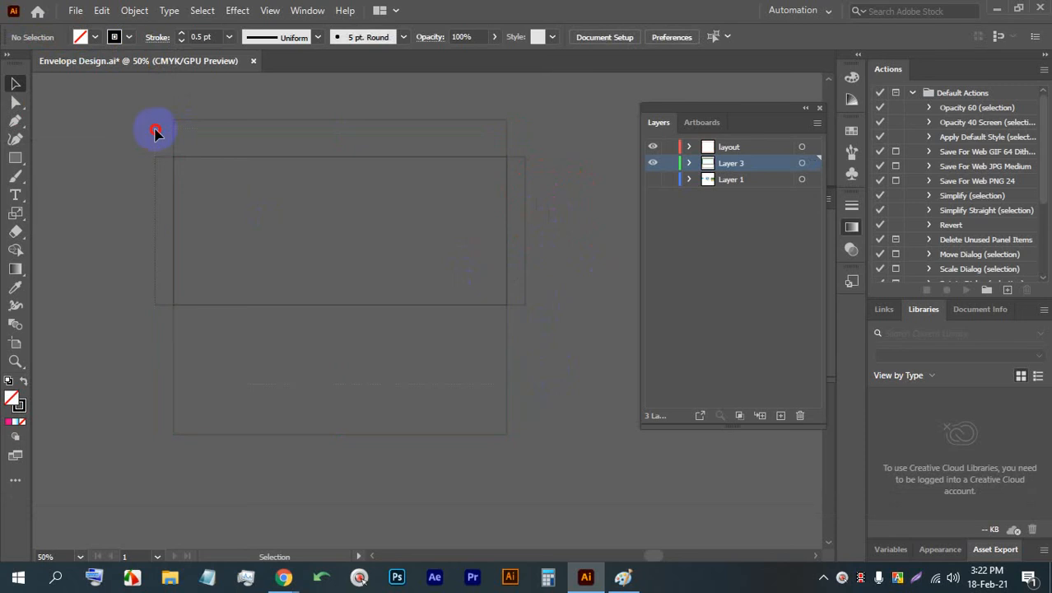
# - Merge all the unfilled rectangles into a single envelope outline with the Shape Builder tool
pyautogui.moveTo(155, 130); pyautogui.dragTo(98, 95)
pyautogui.click(14, 252)
pyautogui.moveTo(254, 169); pyautogui.dragTo(280, 244)
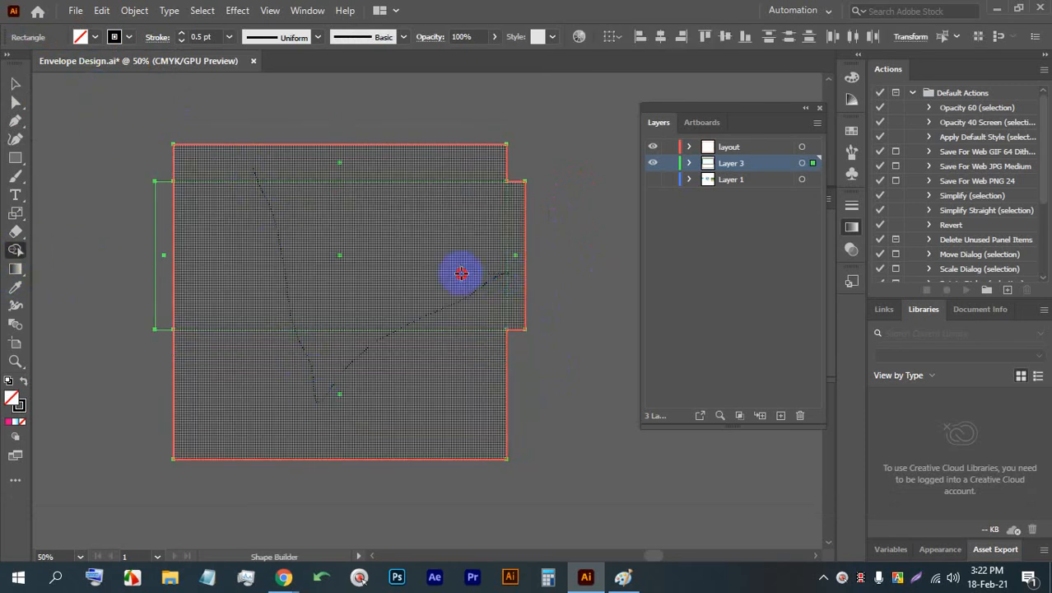
pyautogui.moveTo(179, 273); pyautogui.dragTo(168, 272)
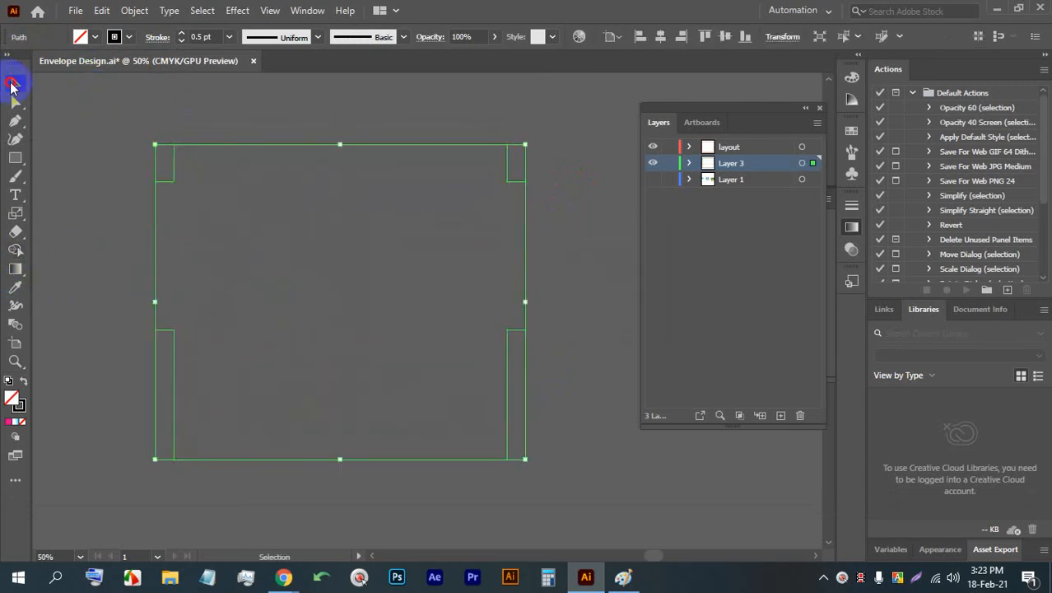
# - Change the merged envelope outline's stroke colour to the red swatch
pyautogui.click(280, 111)
pyautogui.scroll(2, 132, 146)
pyautogui.moveTo(154, 123); pyautogui.dragTo(292, 195)
pyautogui.click(129, 37)
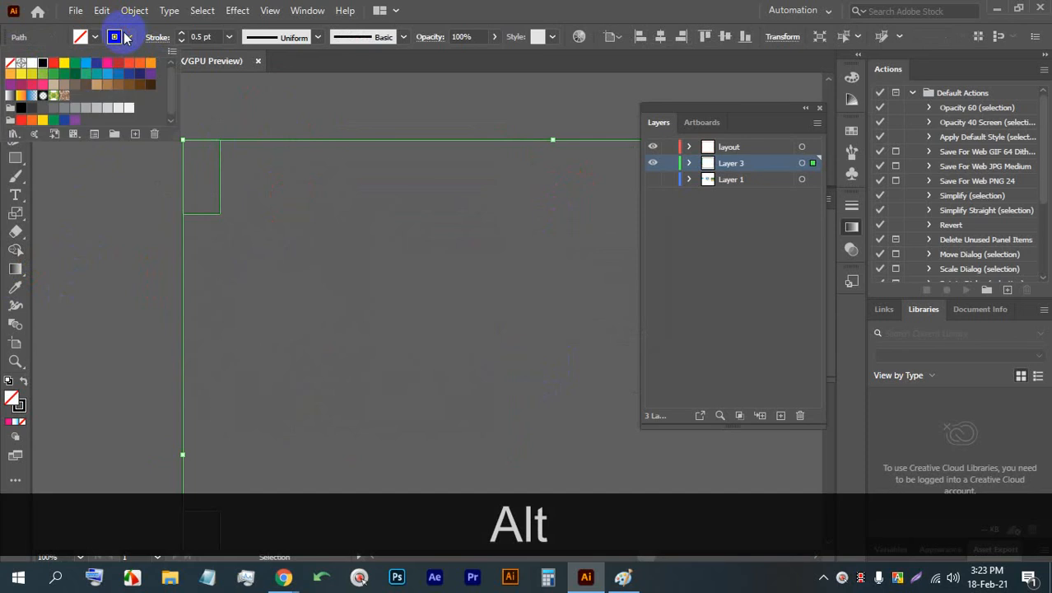
pyautogui.click(53, 62)
pyautogui.click(99, 197)
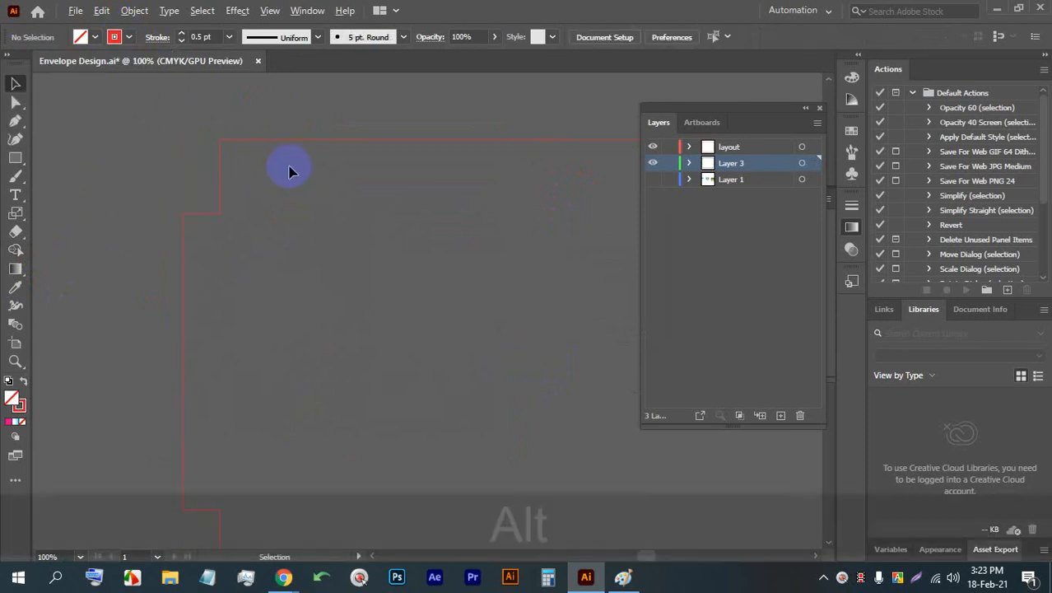
# - Save the document, make Layer 1 visible again and save once more
pyautogui.scroll(2, 288, 170)
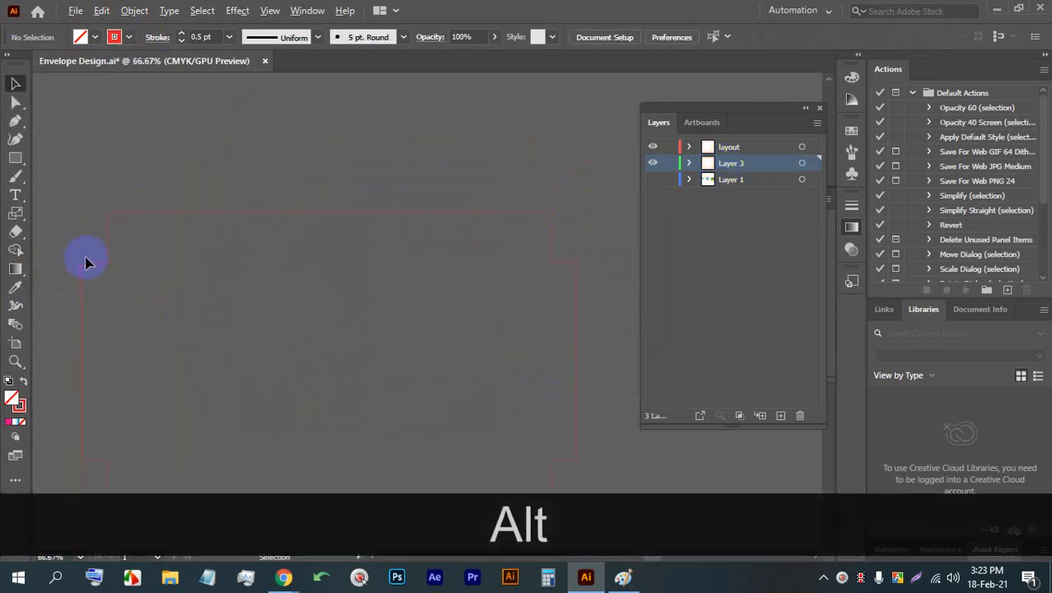
pyautogui.scroll(-6, 87, 258)
pyautogui.scroll(2, 149, 248)
pyautogui.moveTo(502, 295); pyautogui.dragTo(330, 256)
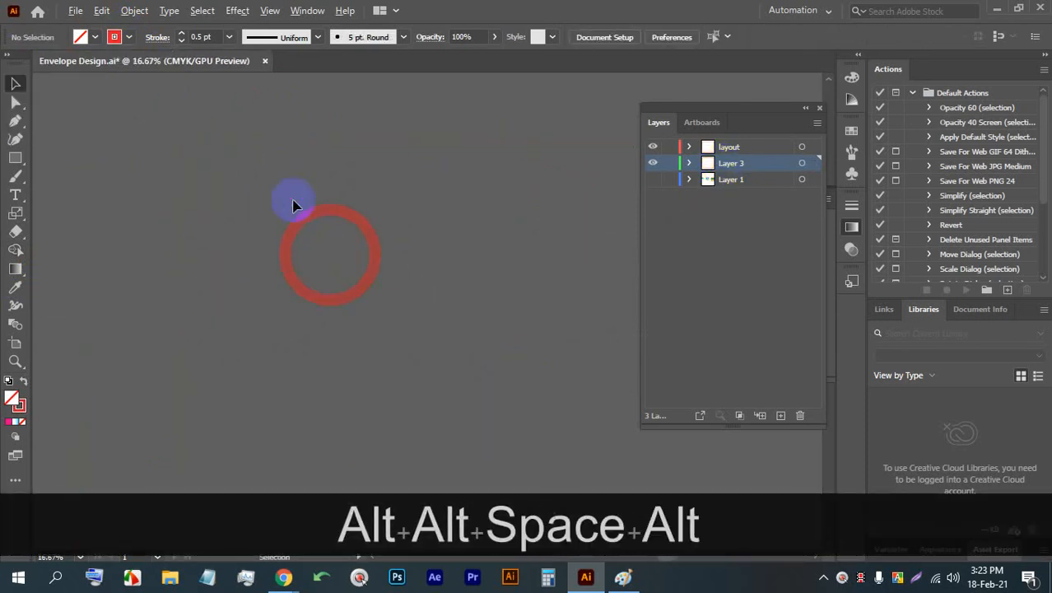
pyautogui.scroll(1, 444, 220)
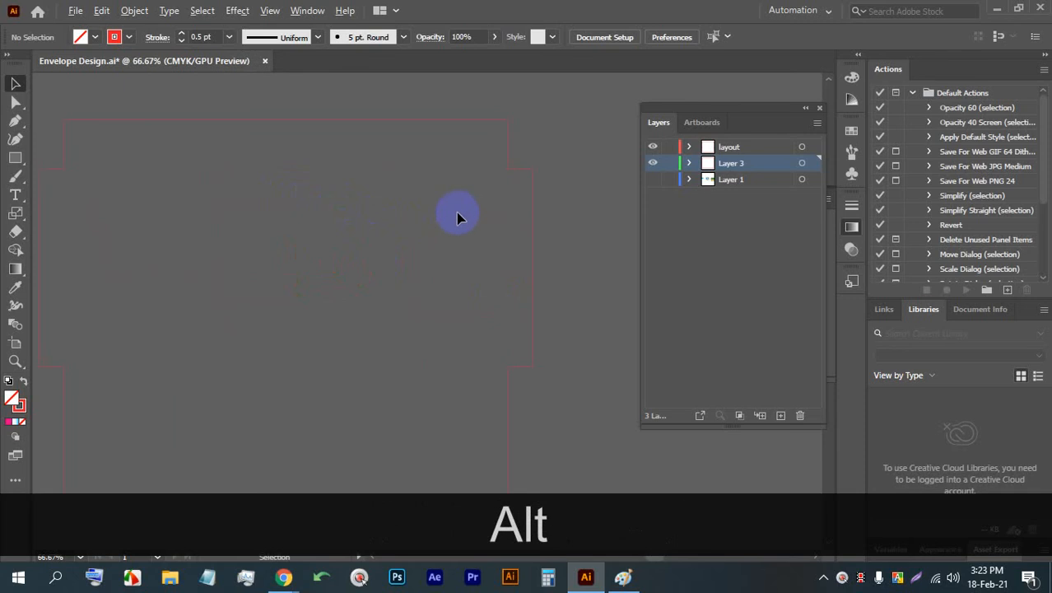
pyautogui.hotkey('ctrl', 'alt', 's')
pyautogui.hotkey('ctrl', 'alt', 's')
pyautogui.hotkey('ctrl', 'alt', 's')
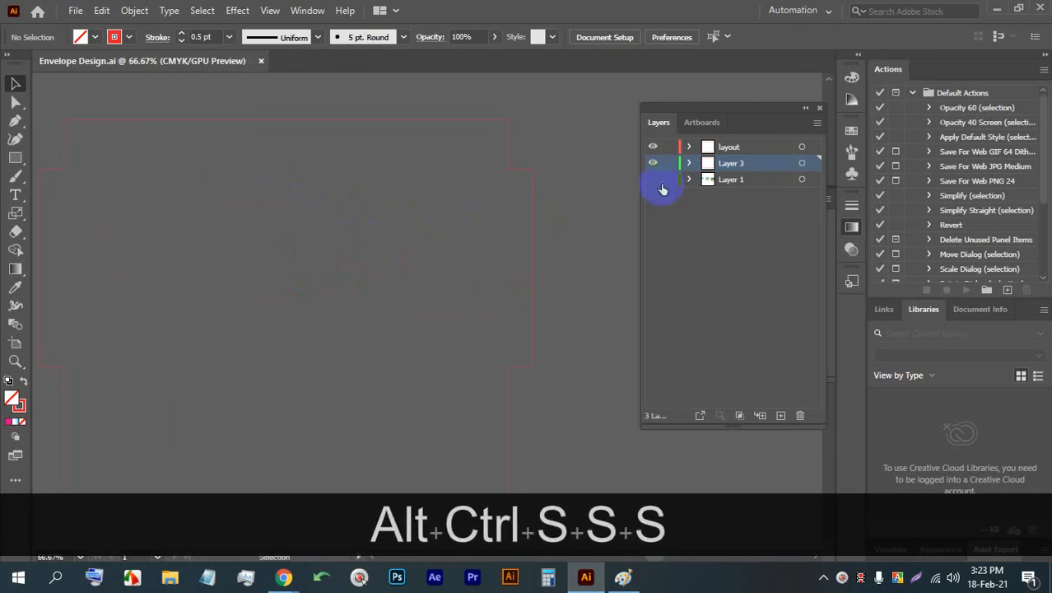
pyautogui.click(653, 179)
pyautogui.hotkey('ctrl', 's')
pyautogui.hotkey('ctrl', 's')
pyautogui.hotkey('ctrl', 's')
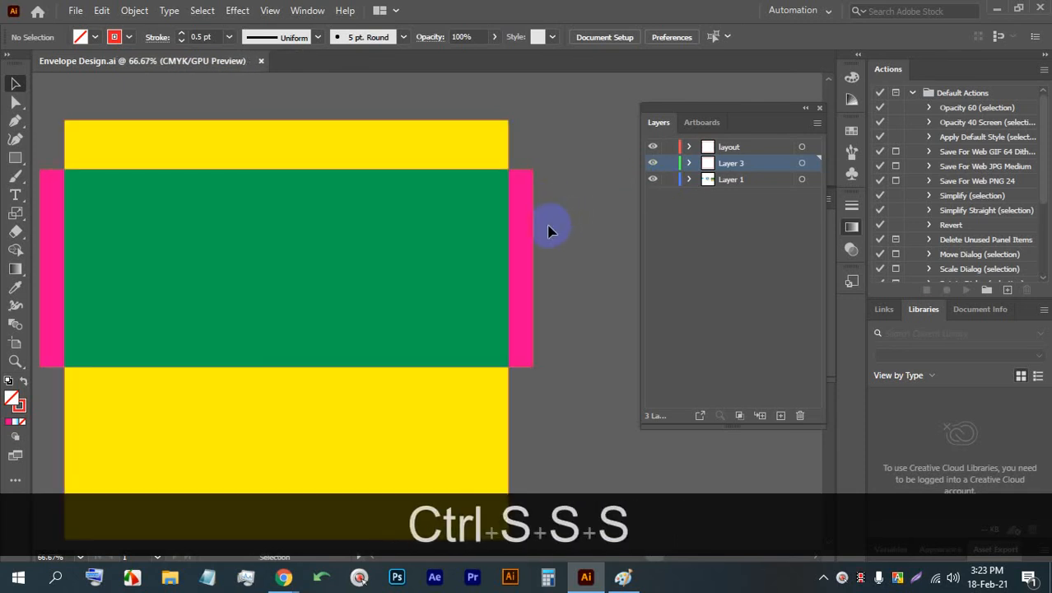
pyautogui.scroll(-2, 540, 264)
pyautogui.scroll(-1, 486, 379)
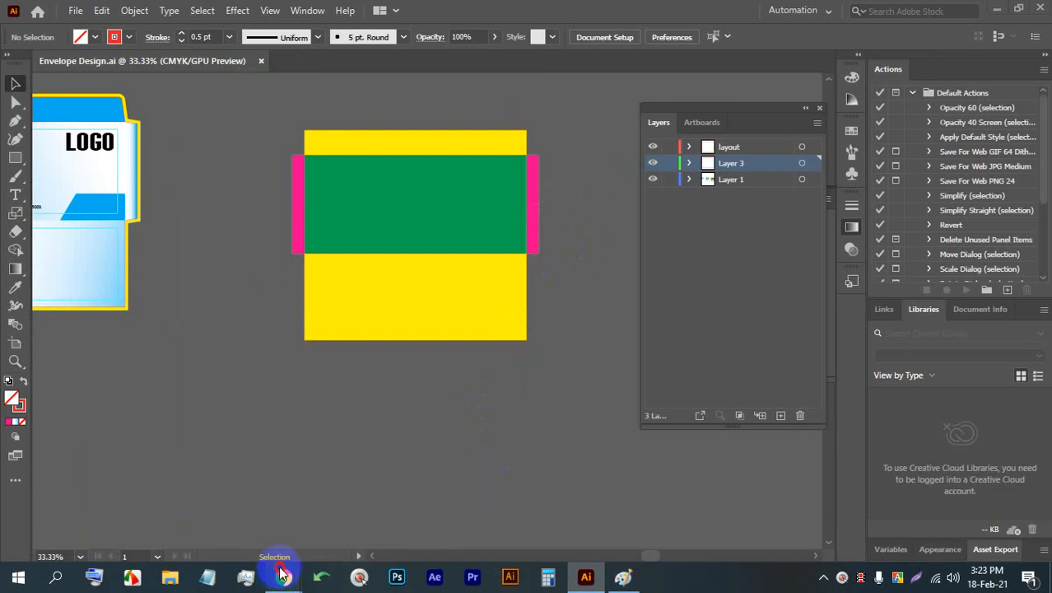
# - Switch to Chrome, look through the Bird image search results and return to the Google Meet call
pyautogui.moveTo(280, 572)
pyautogui.click(263, 517)
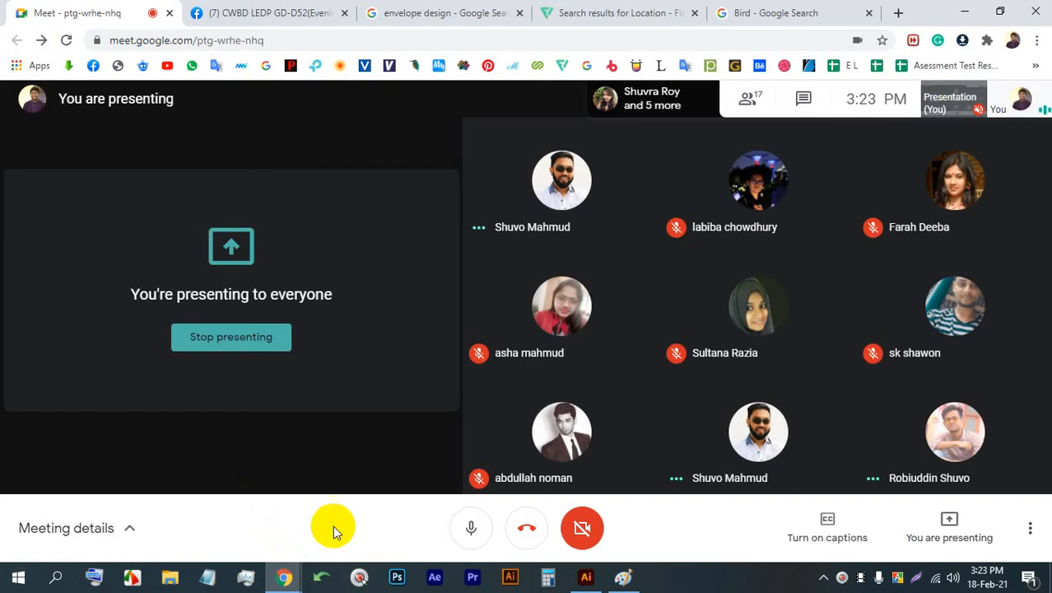
pyautogui.click(735, 9)
pyautogui.click(104, 10)
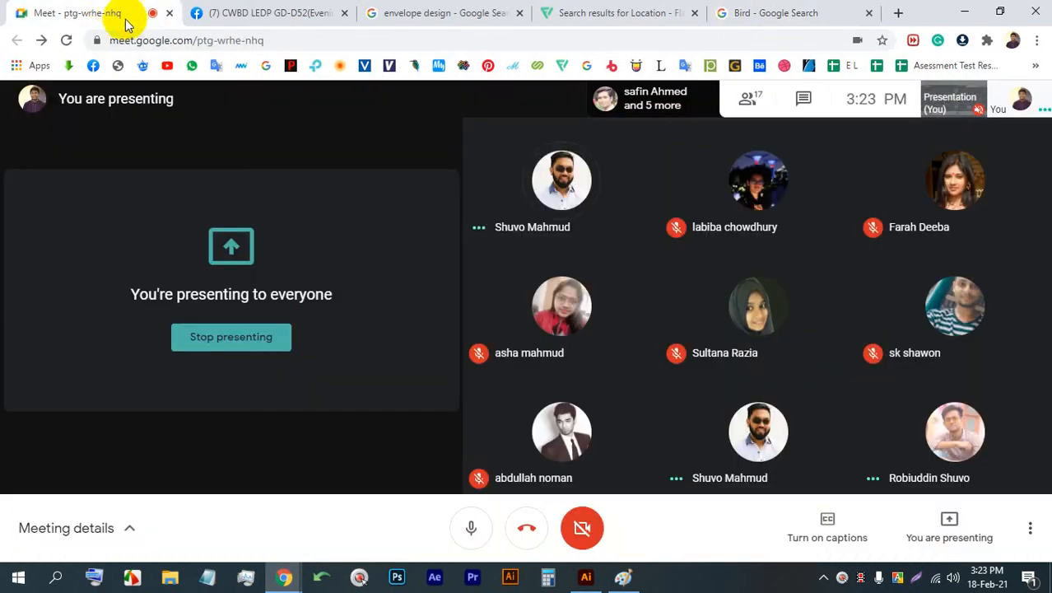
pyautogui.click(827, 11)
pyautogui.scroll(-4, 541, 404)
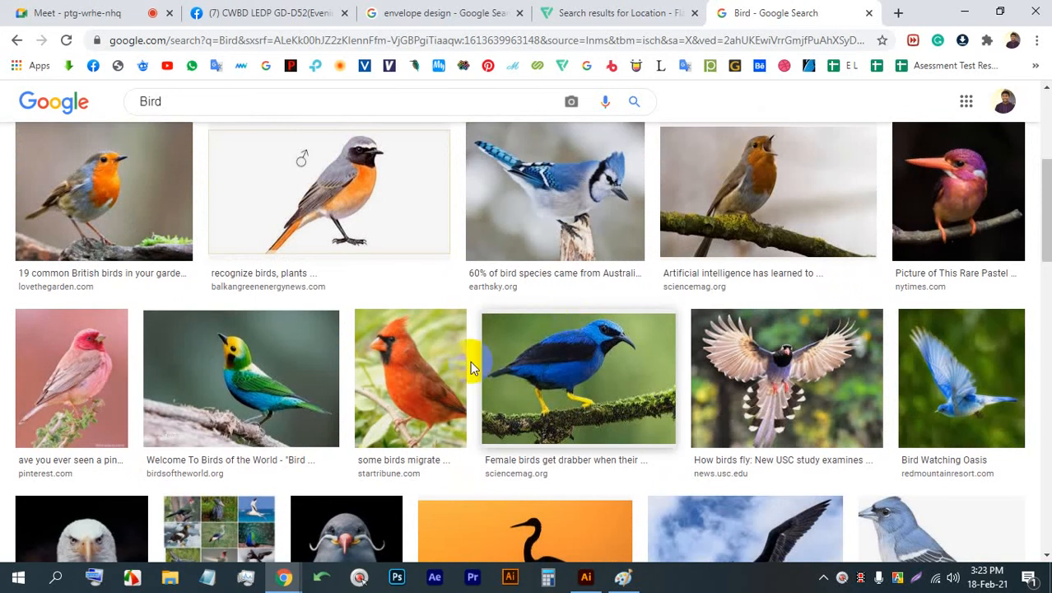
pyautogui.click(164, 13)
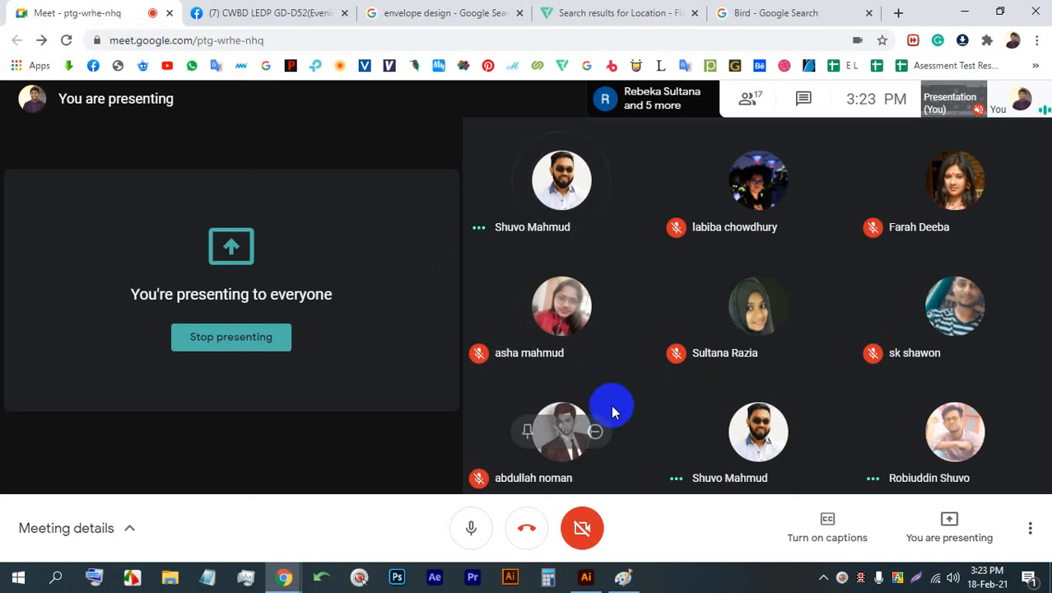
# - Look through the recent posts in the CWBD LEDP GD-D52(Evening) Facebook group and return to the Google Meet call
pyautogui.moveTo(286, 585)
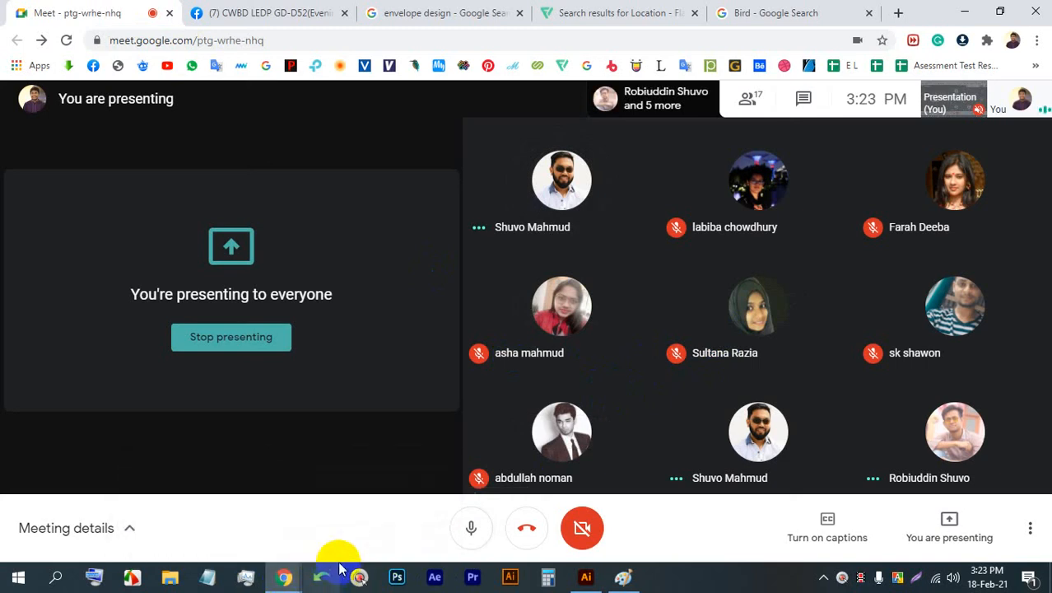
pyautogui.click(242, 12)
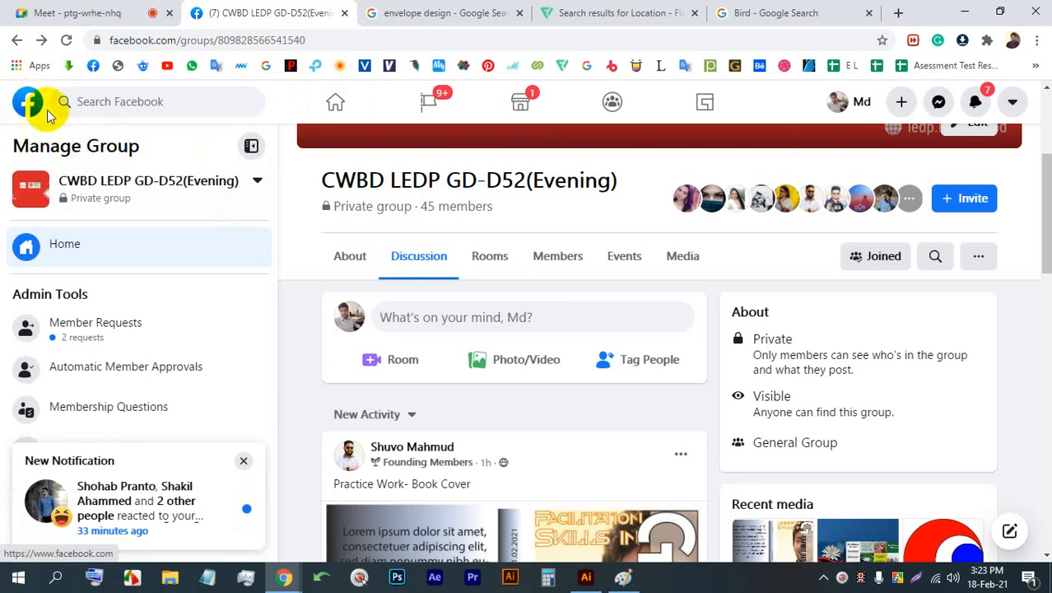
pyautogui.scroll(-6, 500, 212)
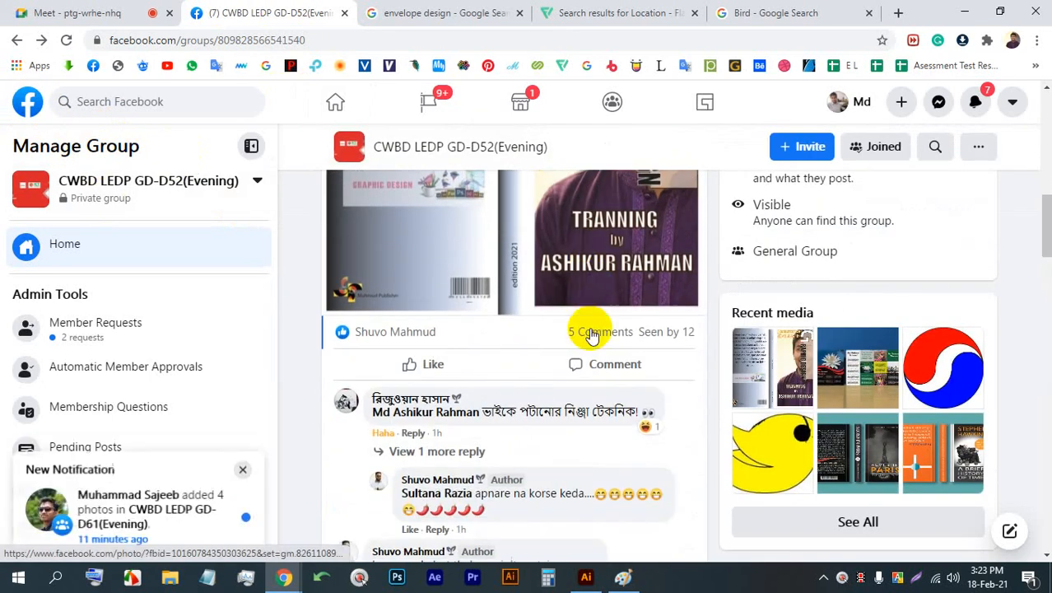
pyautogui.scroll(-1, 934, 376)
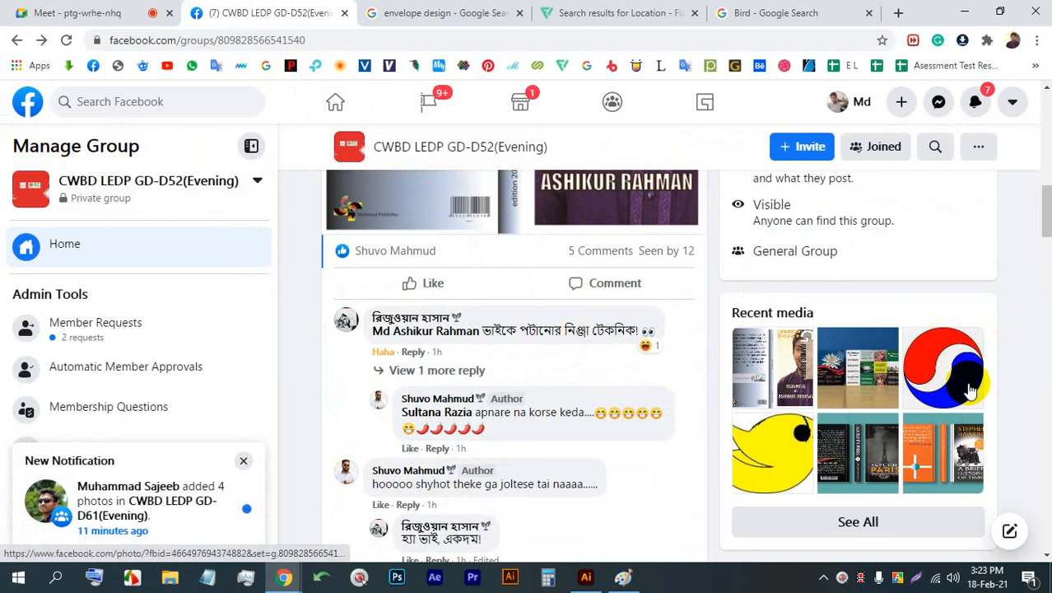
pyautogui.scroll(-10, 972, 391)
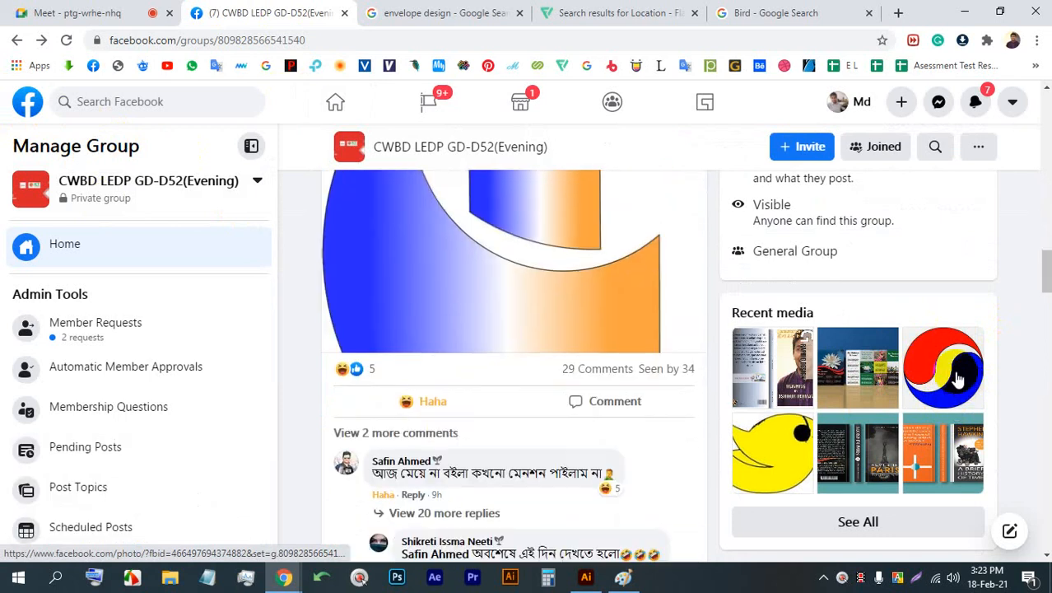
pyautogui.click(157, 10)
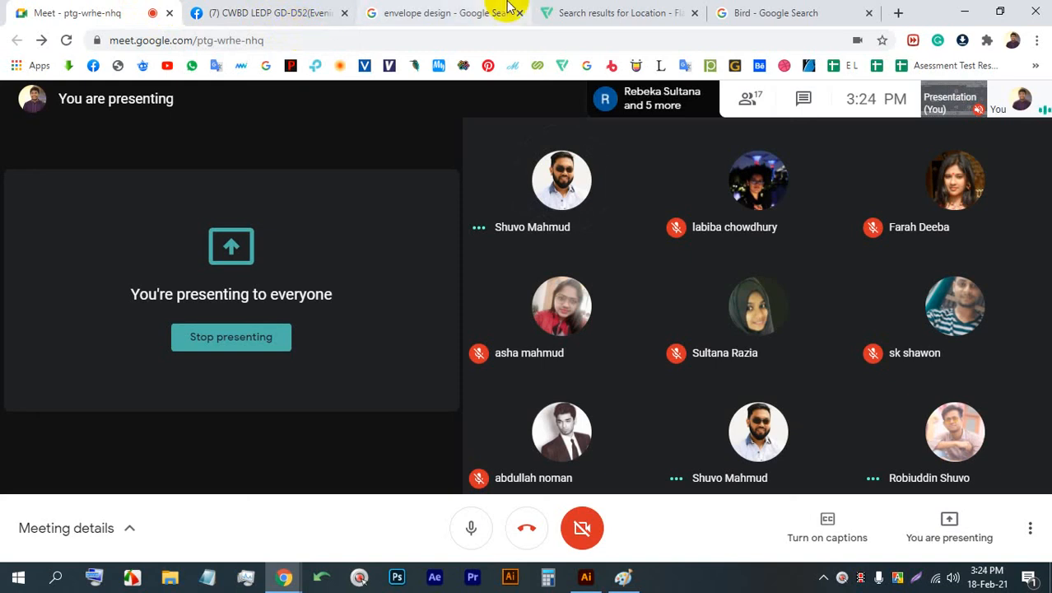
# - Check the Bird image search results once more and go back to the Google Meet call
pyautogui.click(791, 10)
pyautogui.scroll(3, 278, 171)
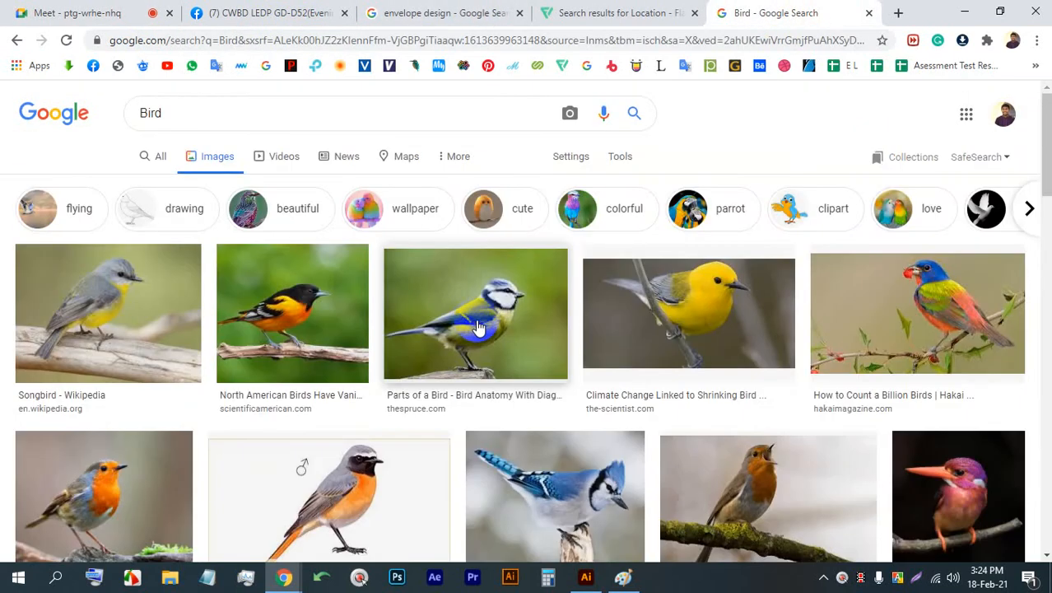
pyautogui.click(73, 11)
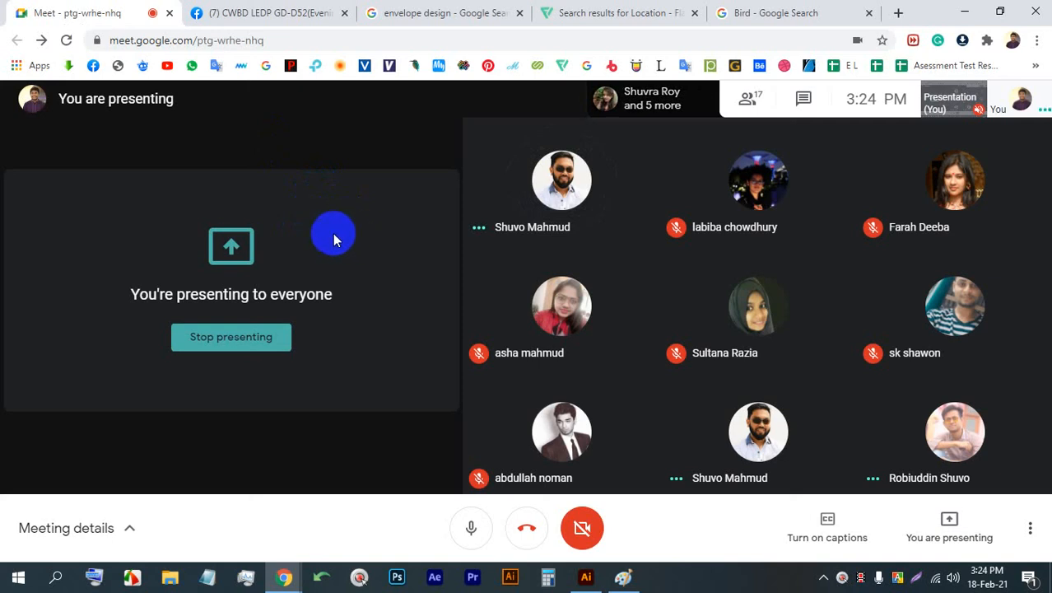
pyautogui.moveTo(527, 194)
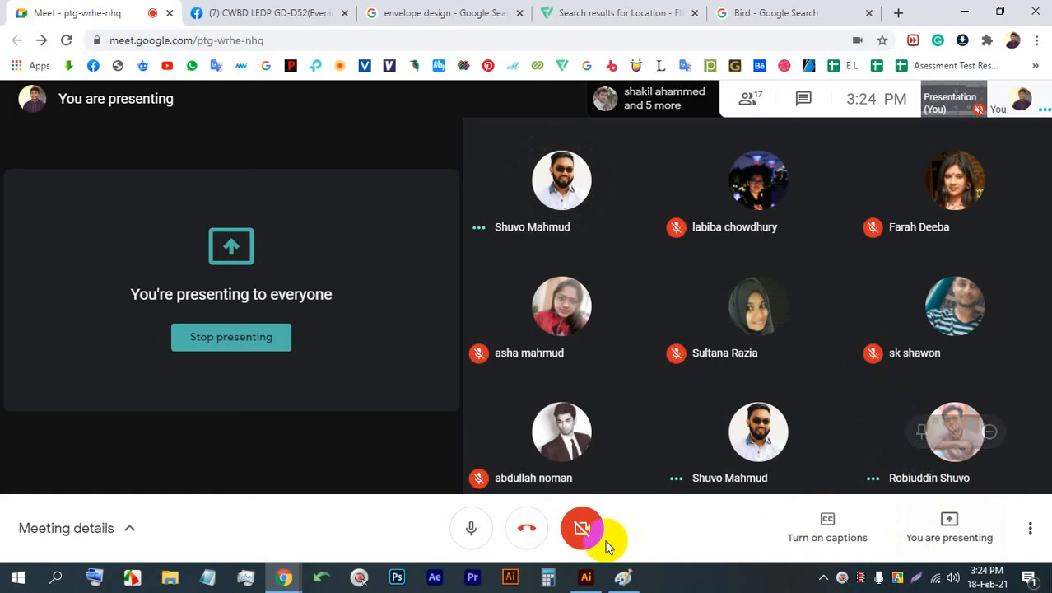
# - Switch to Paint and undo all the drawn envelope rectangles until the canvas is blank
pyautogui.click(622, 578)
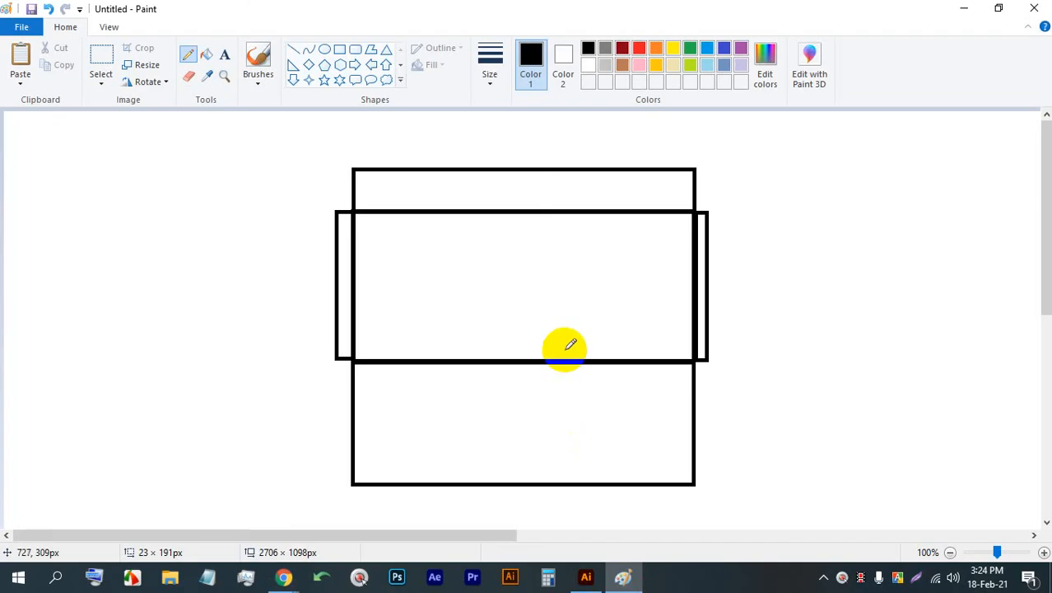
pyautogui.hotkey('ctrl', 'z')
pyautogui.hotkey('ctrl', 'z')
pyautogui.hotkey('ctrl', 'z')
pyautogui.hotkey('ctrl', 'z')
pyautogui.hotkey('ctrl', 'z')
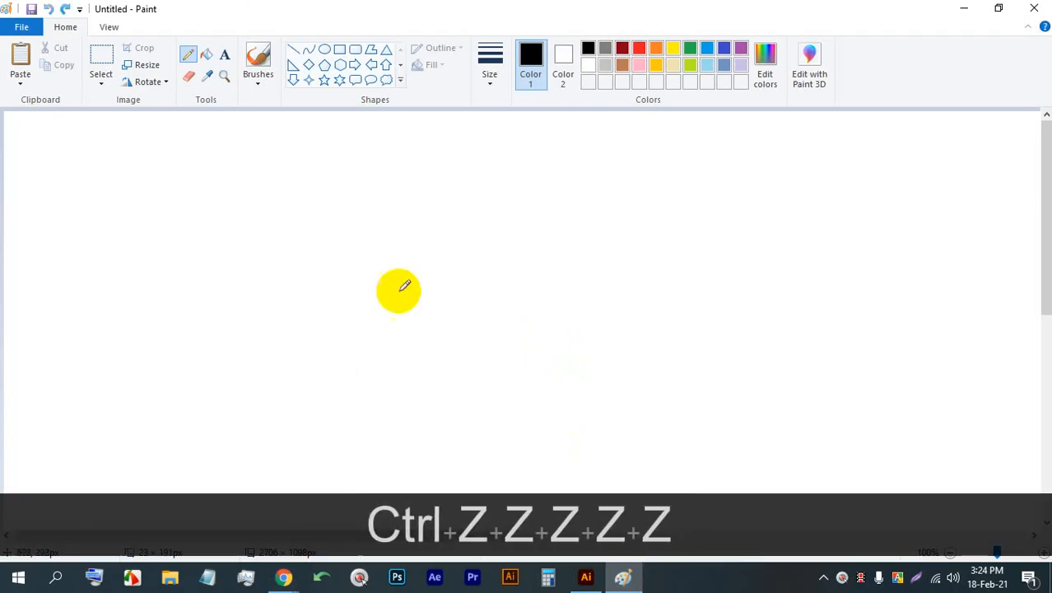
# - Switch to Chrome and search Google Images for "bird logo" in a new tab
pyautogui.moveTo(283, 578)
pyautogui.click(250, 497)
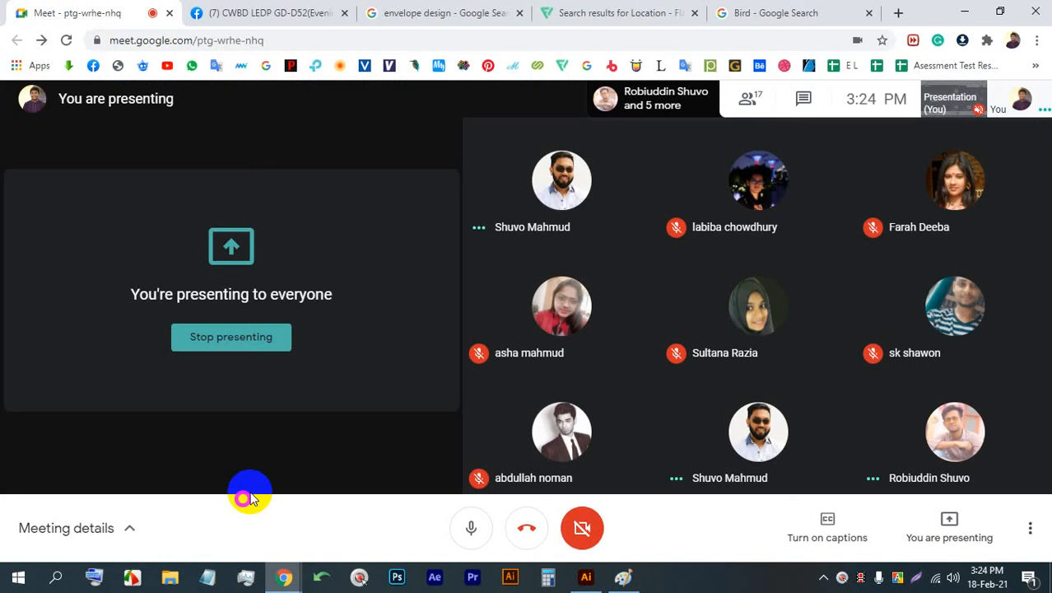
pyautogui.click(898, 12)
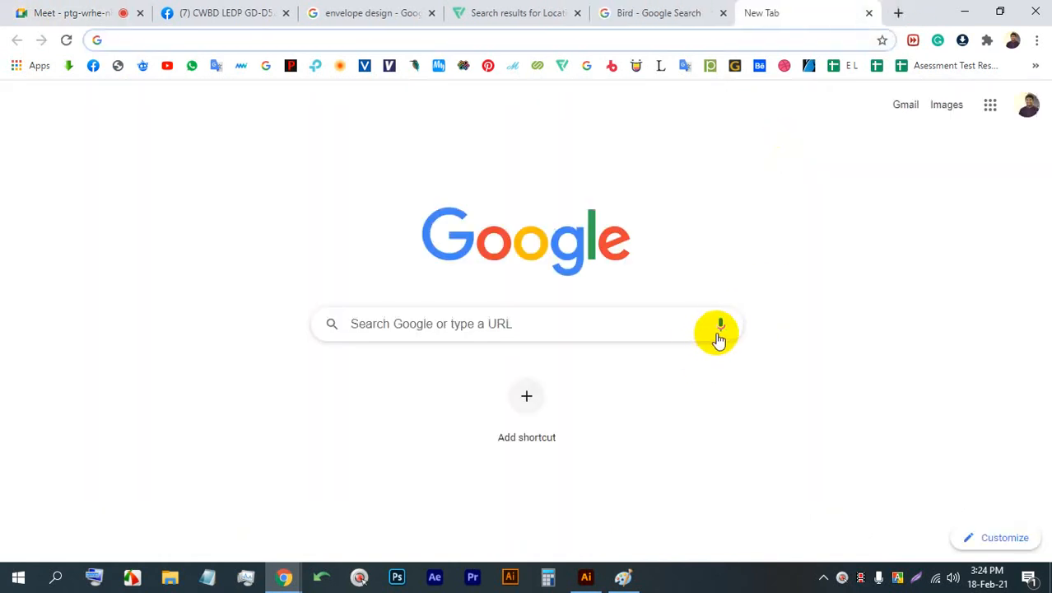
pyautogui.click(720, 333)
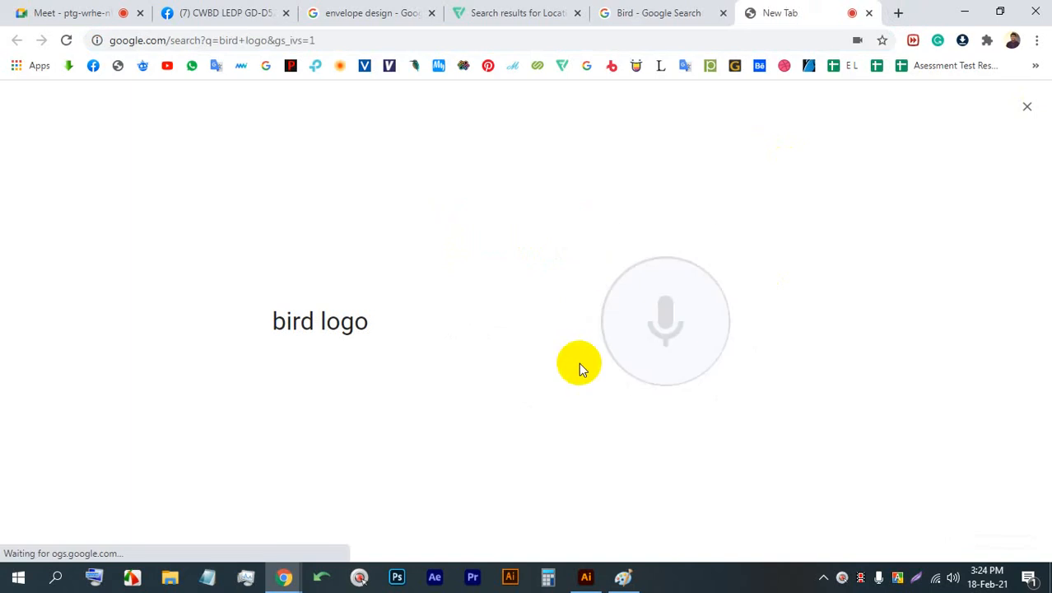
pyautogui.click(217, 157)
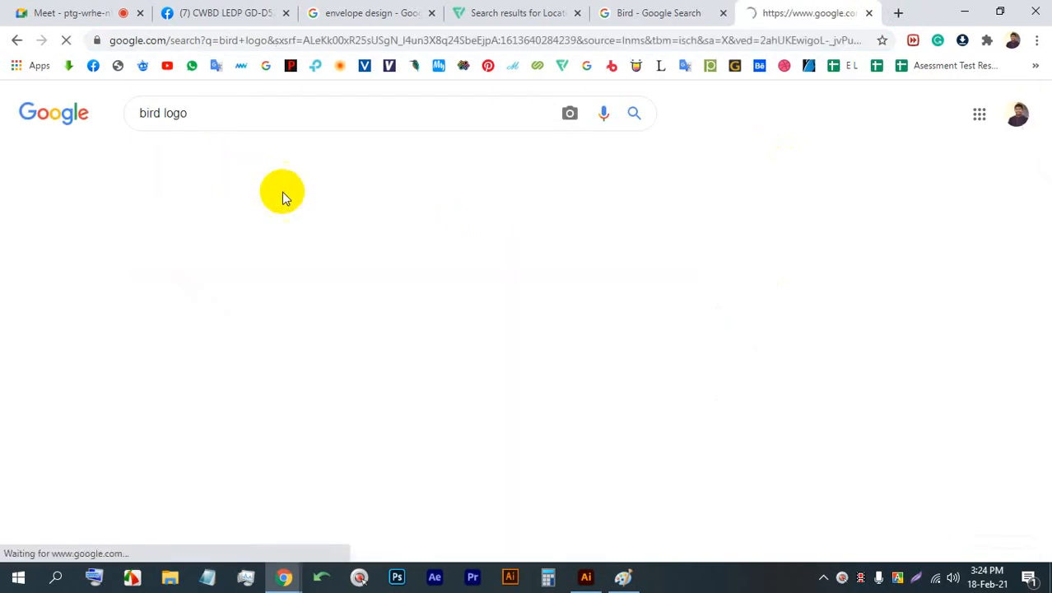
# - Look through the bird logo image results for design examples and return to the Google Meet call
pyautogui.scroll(-1, 277, 263)
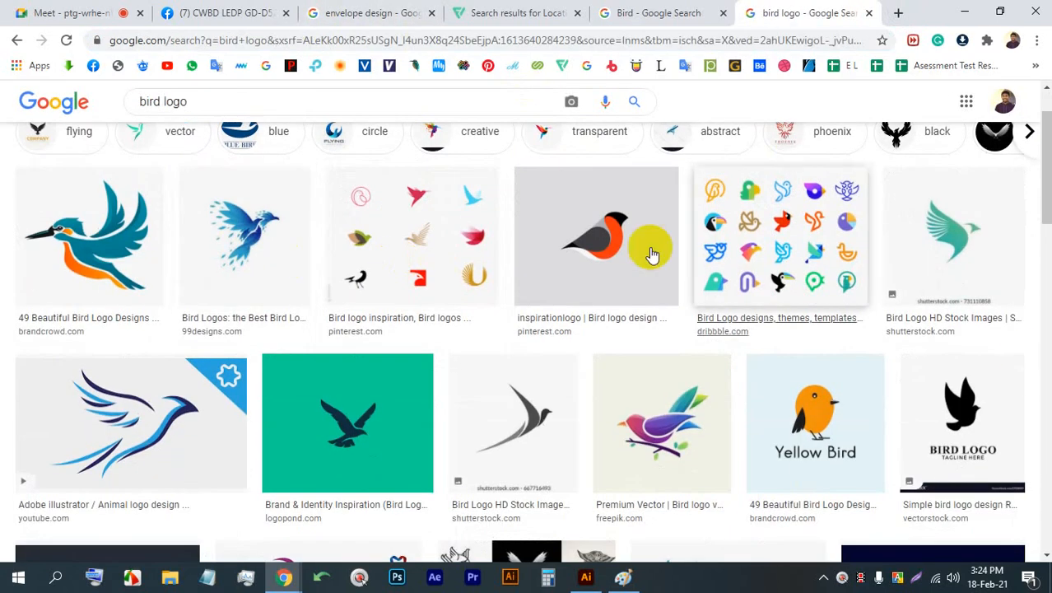
pyautogui.scroll(-3, 787, 278)
pyautogui.scroll(3, 775, 263)
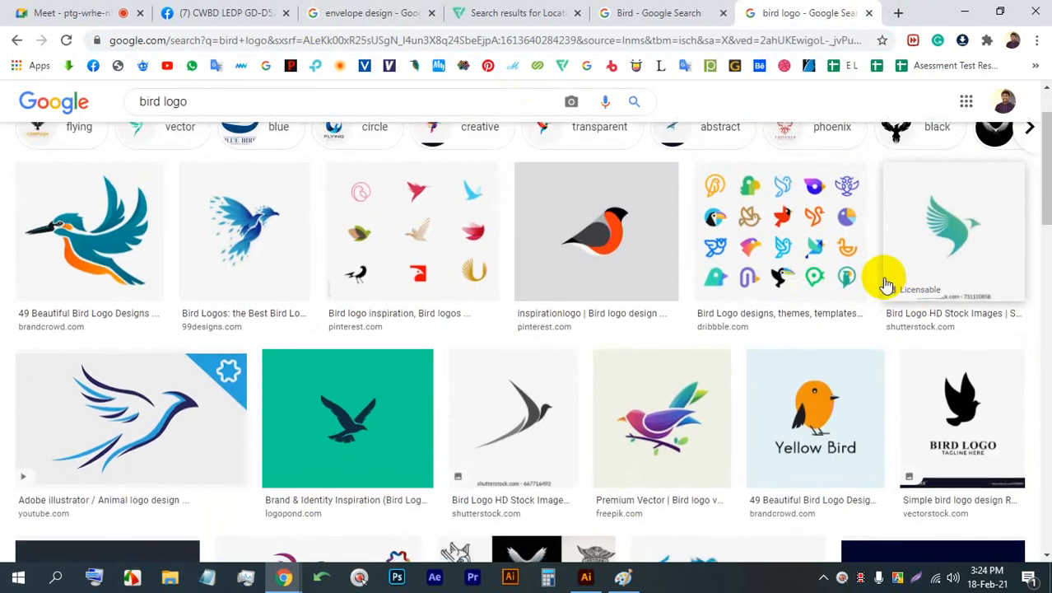
pyautogui.scroll(-6, 898, 280)
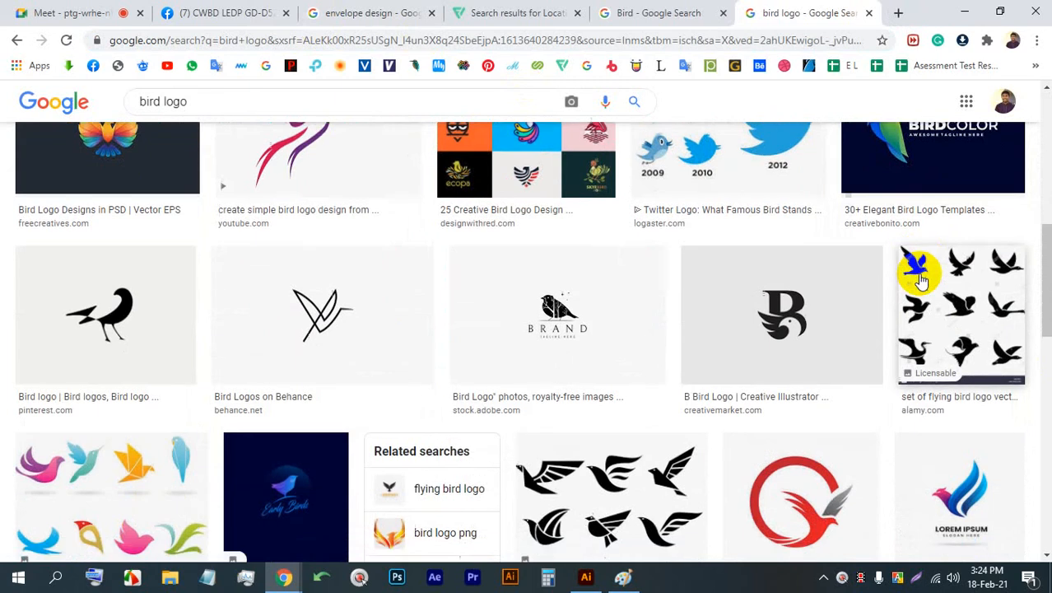
pyautogui.scroll(-2, 921, 280)
pyautogui.scroll(-2, 920, 280)
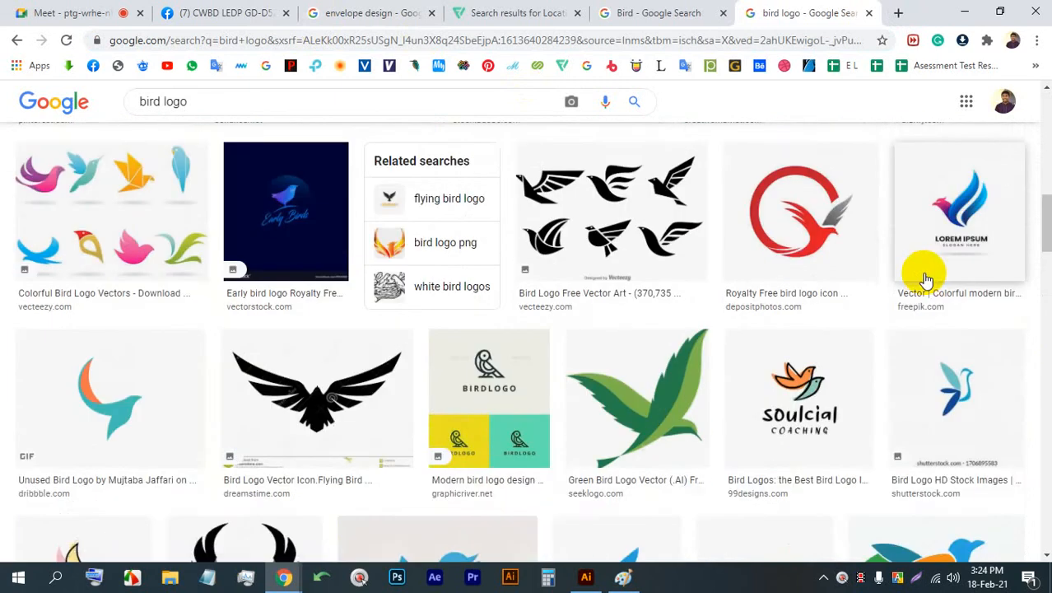
pyautogui.scroll(6, 922, 279)
pyautogui.scroll(5, 927, 280)
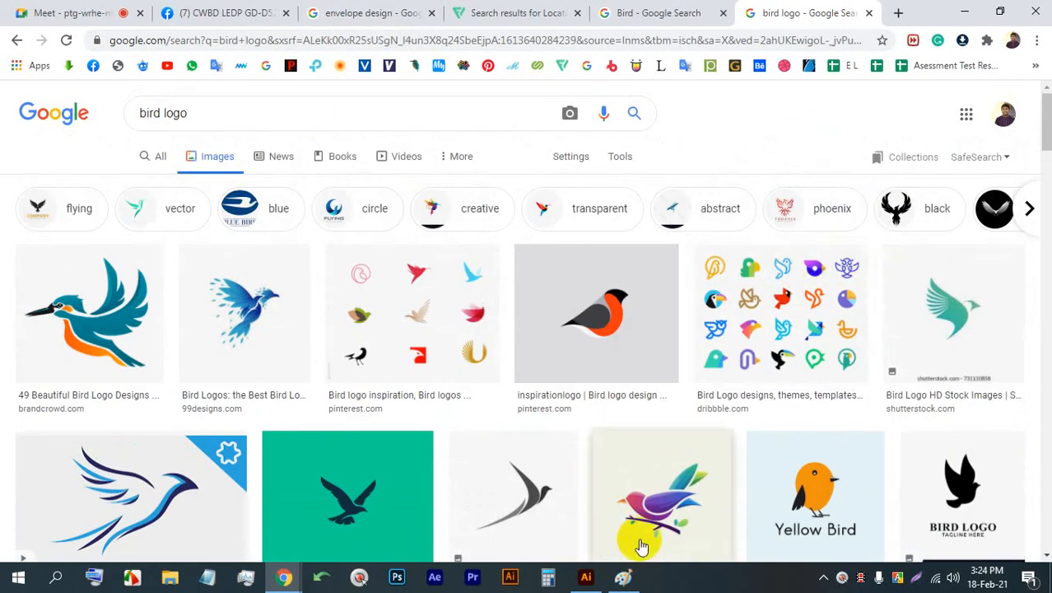
pyautogui.click(632, 573)
pyautogui.click(633, 573)
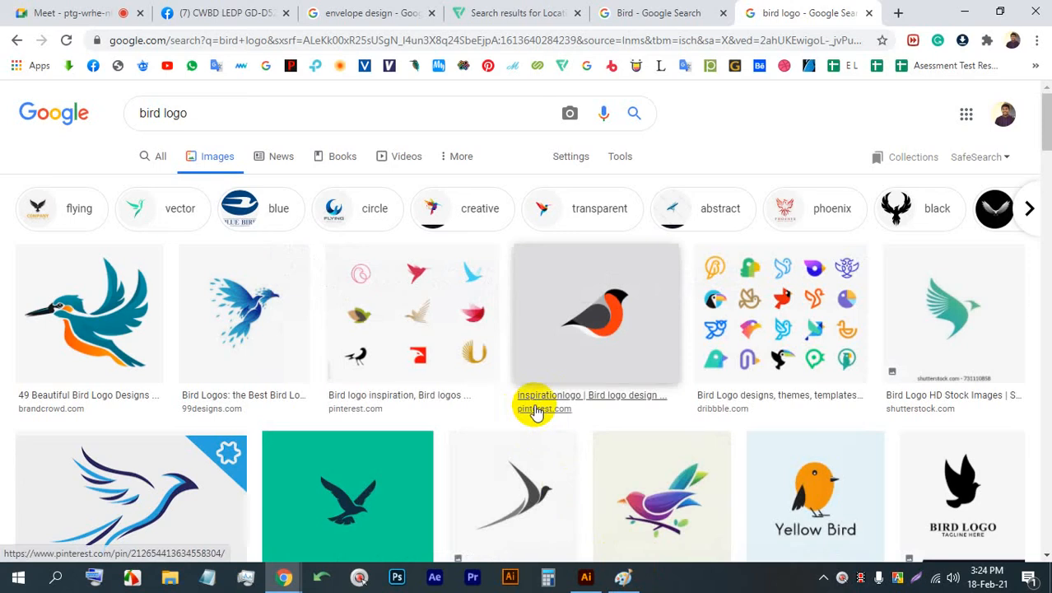
pyautogui.scroll(-3, 535, 409)
pyautogui.click(113, 8)
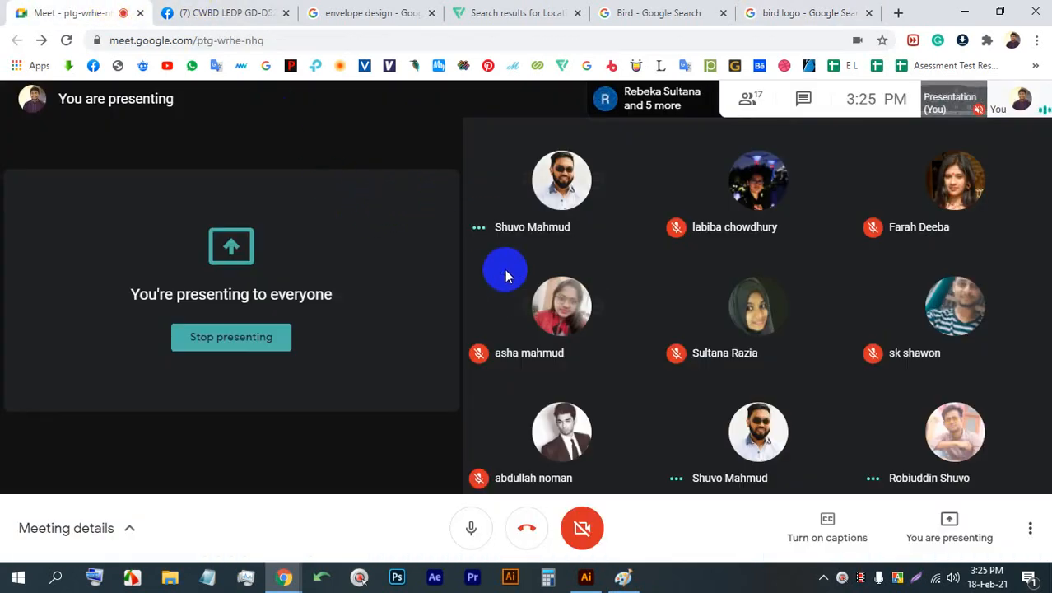
# - Switch to Paint, handwrite a boxed 1 and "Bird Logo" with the Pencil, and draw a long arrow pointing right from it
pyautogui.moveTo(500, 270)
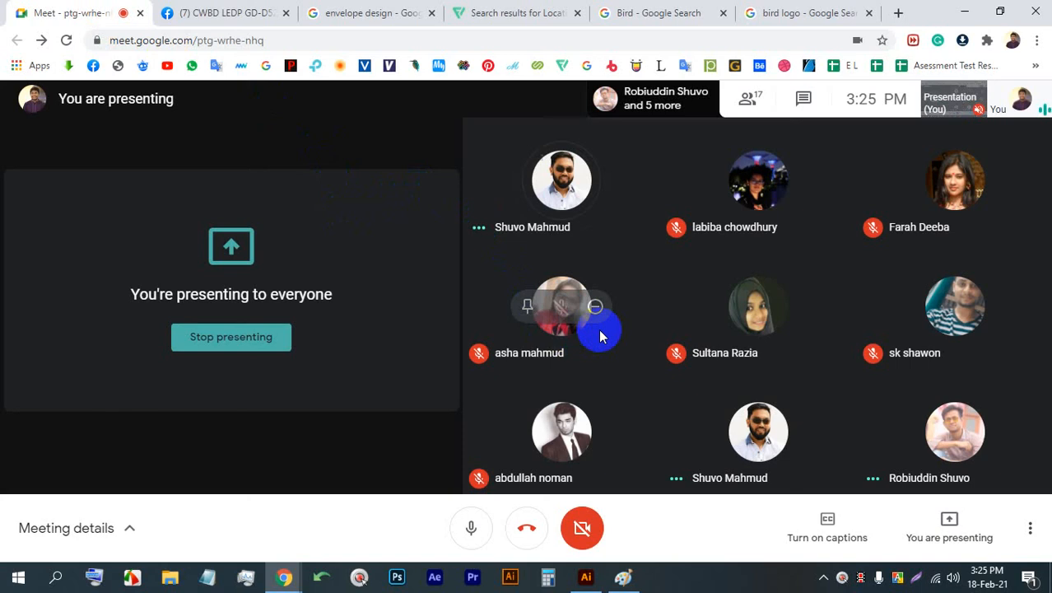
pyautogui.click(624, 577)
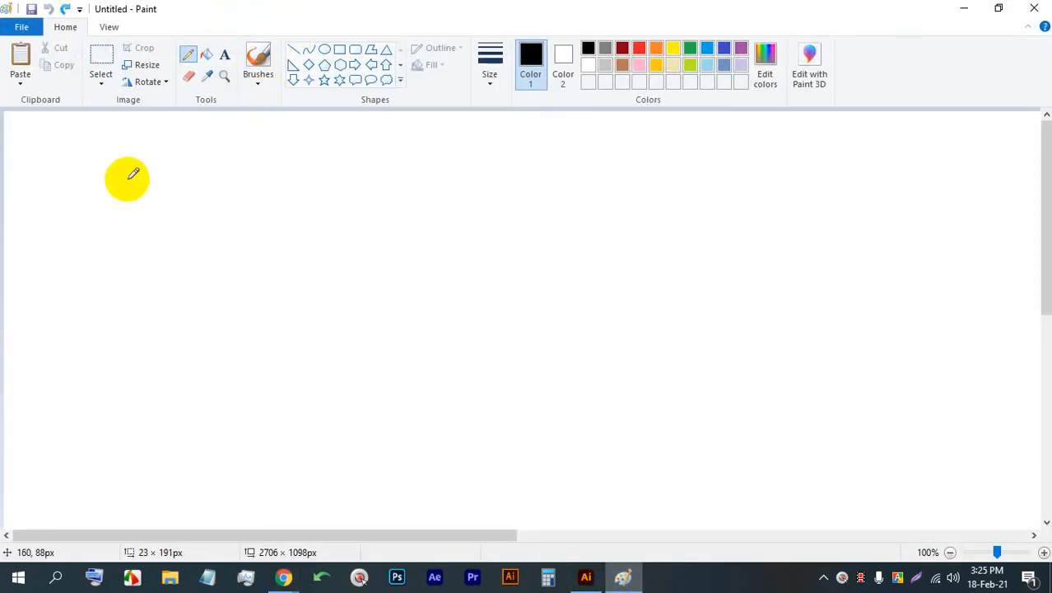
pyautogui.moveTo(123, 165)
pyautogui.mouseDown()
pyautogui.moveTo(115, 201)
pyautogui.moveTo(126, 159)
pyautogui.moveTo(163, 172)
pyautogui.moveTo(168, 189)
pyautogui.moveTo(179, 171)
pyautogui.moveTo(166, 182)
pyautogui.moveTo(168, 202)
pyautogui.moveTo(195, 191)
pyautogui.moveTo(190, 169)
pyautogui.moveTo(210, 182)
pyautogui.moveTo(207, 202)
pyautogui.moveTo(206, 185)
pyautogui.moveTo(227, 167)
pyautogui.moveTo(229, 198)
pyautogui.moveTo(267, 170)
pyautogui.moveTo(238, 186)
pyautogui.moveTo(271, 197)
pyautogui.mouseUp()
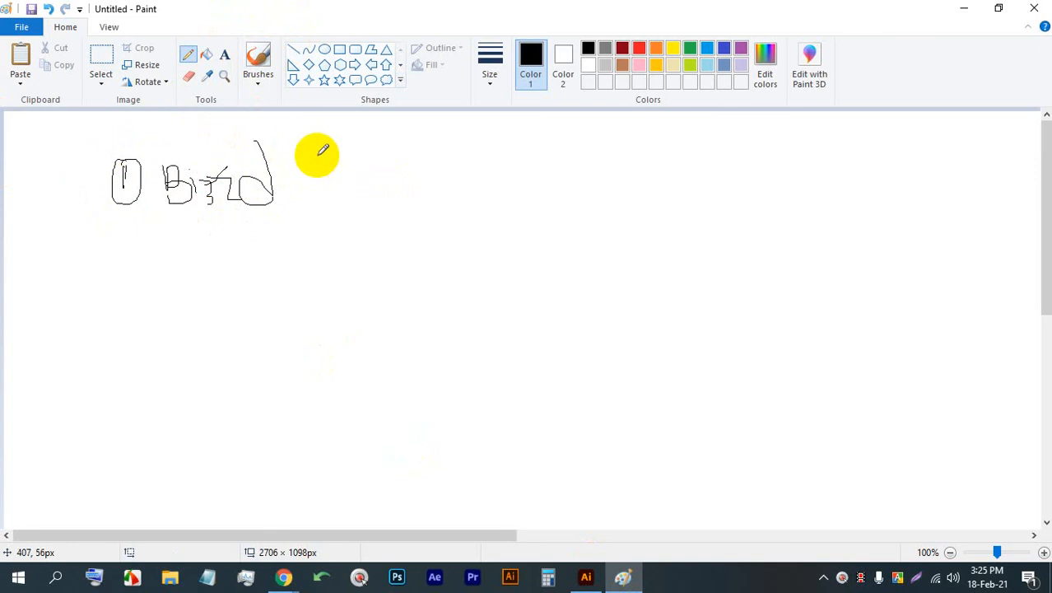
pyautogui.moveTo(317, 155)
pyautogui.mouseDown()
pyautogui.moveTo(345, 192)
pyautogui.moveTo(341, 167)
pyautogui.moveTo(364, 171)
pyautogui.moveTo(357, 202)
pyautogui.moveTo(410, 167)
pyautogui.moveTo(686, 162)
pyautogui.mouseUp()
pyautogui.moveTo(623, 144)
pyautogui.mouseDown()
pyautogui.moveTo(684, 167)
pyautogui.moveTo(610, 204)
pyautogui.mouseUp()
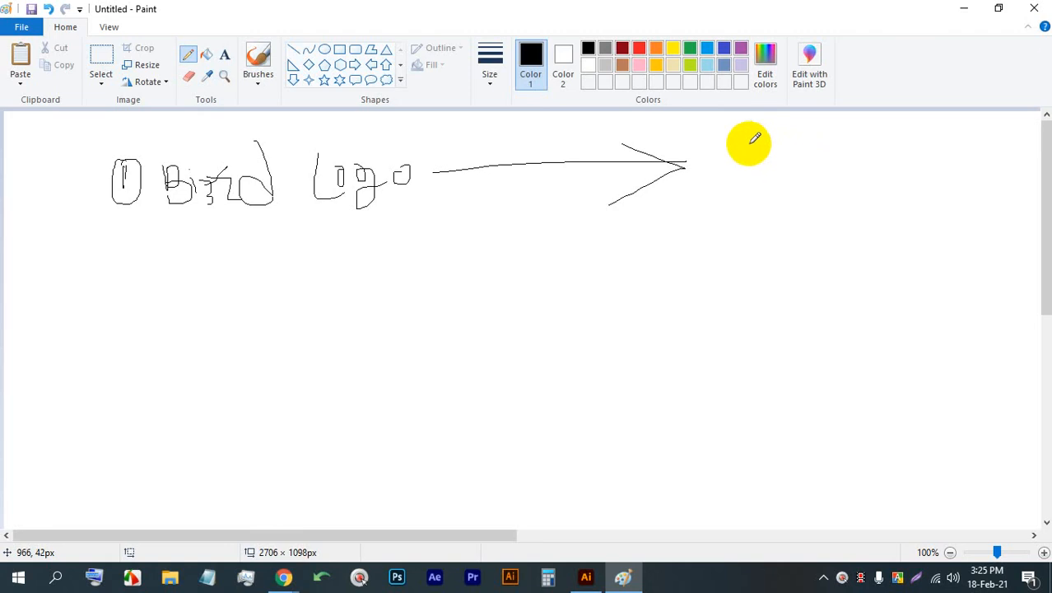
# - Sketch a freehand bird outline beyond the arrowhead and add a second, inner chest line
pyautogui.moveTo(722, 211)
pyautogui.mouseDown()
pyautogui.moveTo(817, 156)
pyautogui.moveTo(873, 158)
pyautogui.moveTo(814, 176)
pyautogui.moveTo(852, 193)
pyautogui.moveTo(825, 241)
pyautogui.moveTo(746, 244)
pyautogui.moveTo(745, 283)
pyautogui.moveTo(692, 303)
pyautogui.moveTo(728, 248)
pyautogui.moveTo(653, 277)
pyautogui.moveTo(655, 265)
pyautogui.moveTo(666, 245)
pyautogui.moveTo(722, 211)
pyautogui.mouseUp()
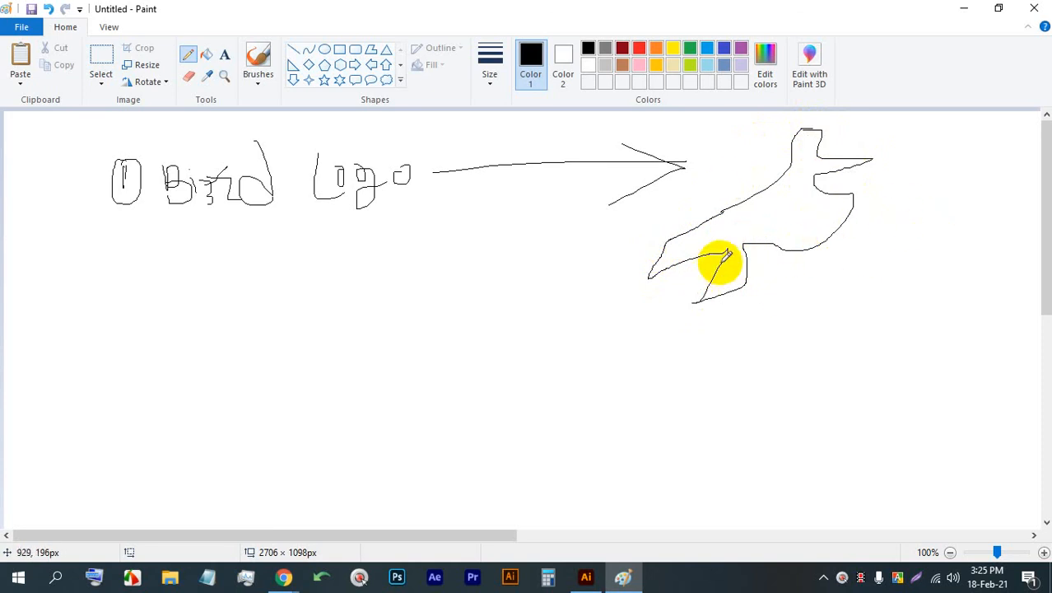
pyautogui.moveTo(835, 189)
pyautogui.mouseDown()
pyautogui.moveTo(816, 238)
pyautogui.moveTo(791, 263)
pyautogui.mouseUp()
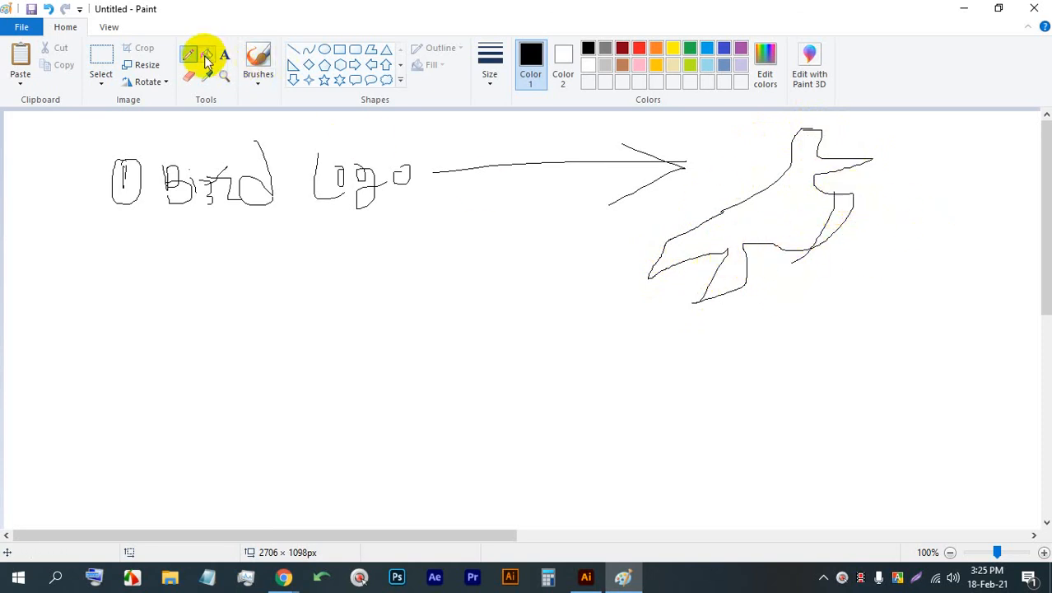
# - Erase the bird's outer chest line, the stray marks beside it and the right-hand edge of its leg
pyautogui.click(218, 79)
pyautogui.click(853, 217)
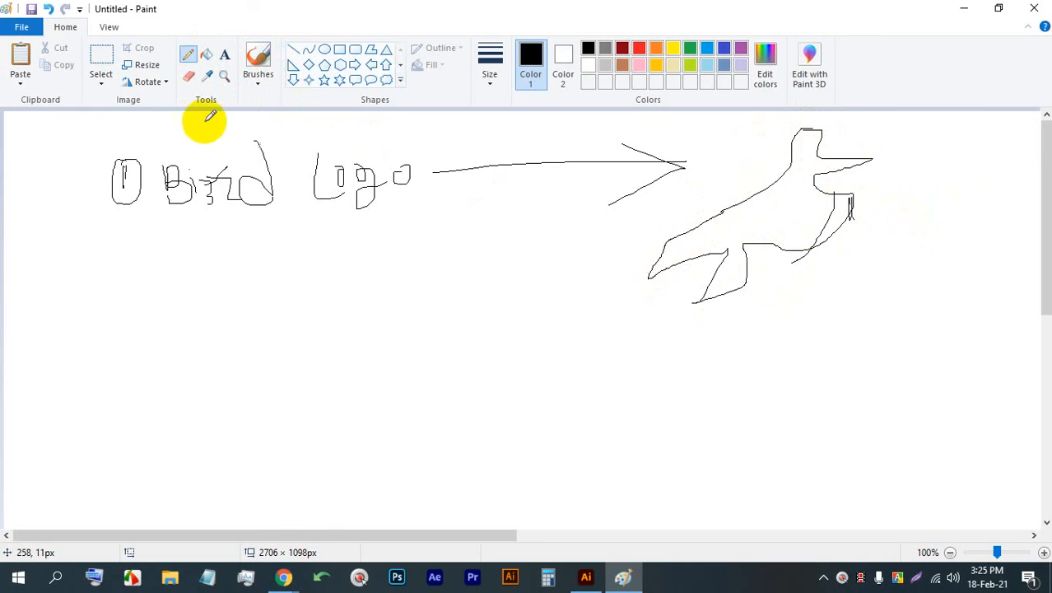
pyautogui.click(188, 76)
pyautogui.moveTo(851, 197); pyautogui.dragTo(848, 214)
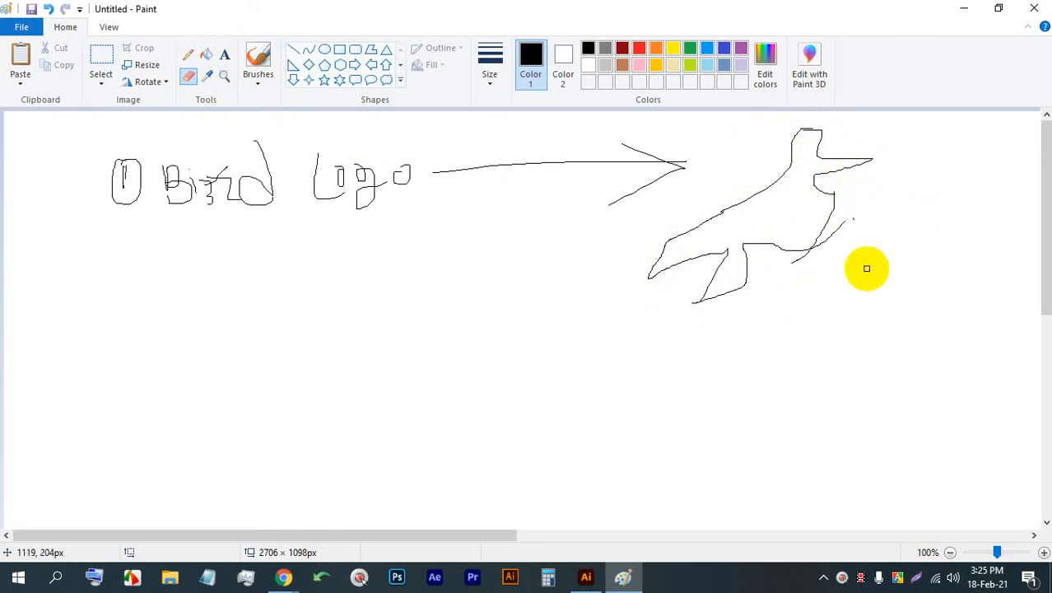
pyautogui.press(']')
pyautogui.press('[')
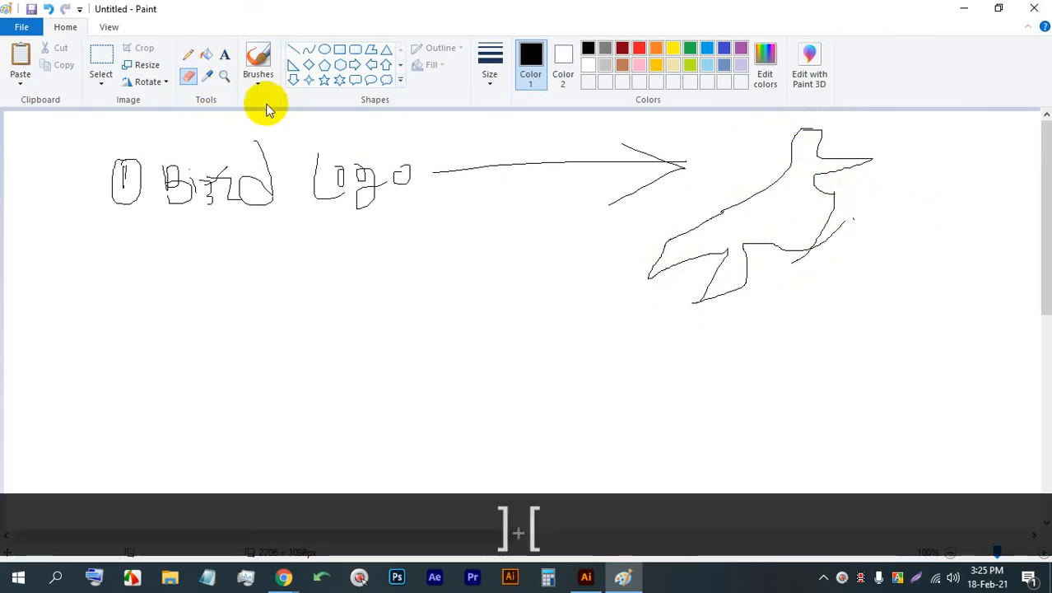
pyautogui.moveTo(850, 224); pyautogui.dragTo(806, 252)
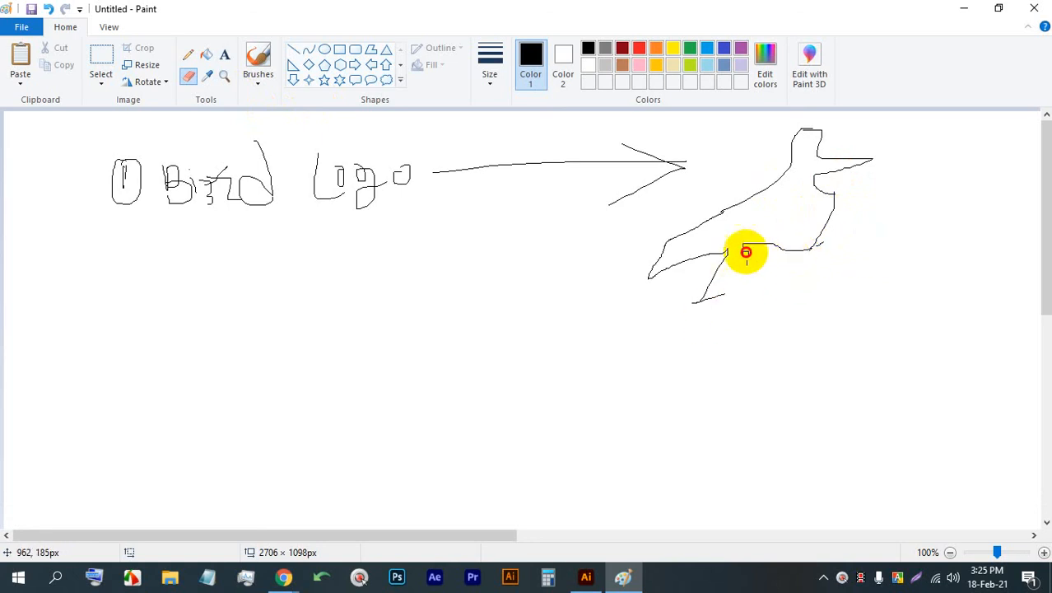
# - Sketch a dome below the text with the Pencil, adding curved ribs from its apex, a baseline and a small loop on top
pyautogui.click(189, 53)
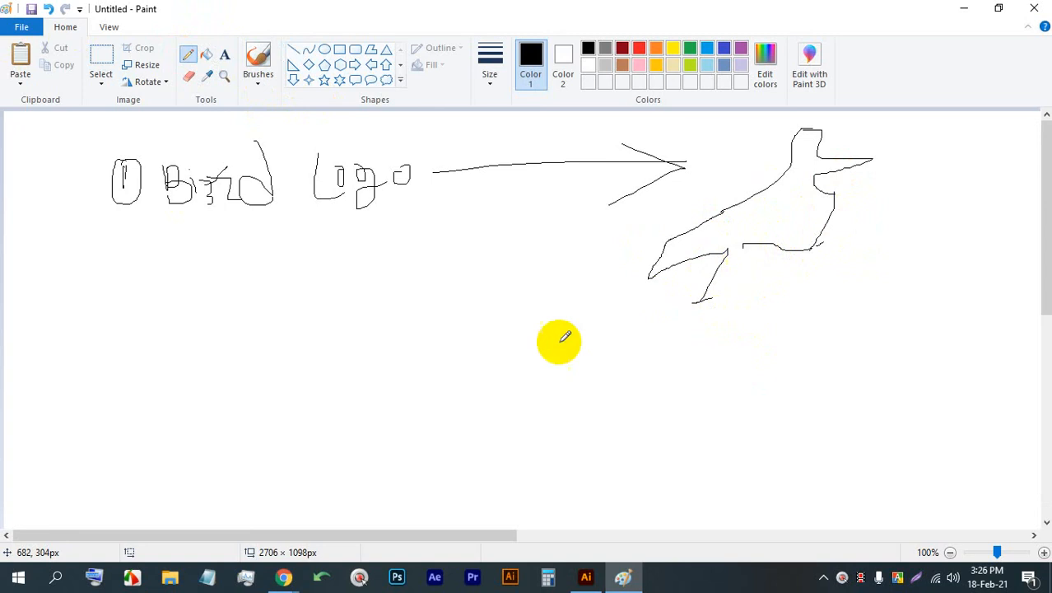
pyautogui.moveTo(450, 279)
pyautogui.mouseDown()
pyautogui.moveTo(390, 281)
pyautogui.moveTo(309, 433)
pyautogui.moveTo(310, 459)
pyautogui.mouseUp()
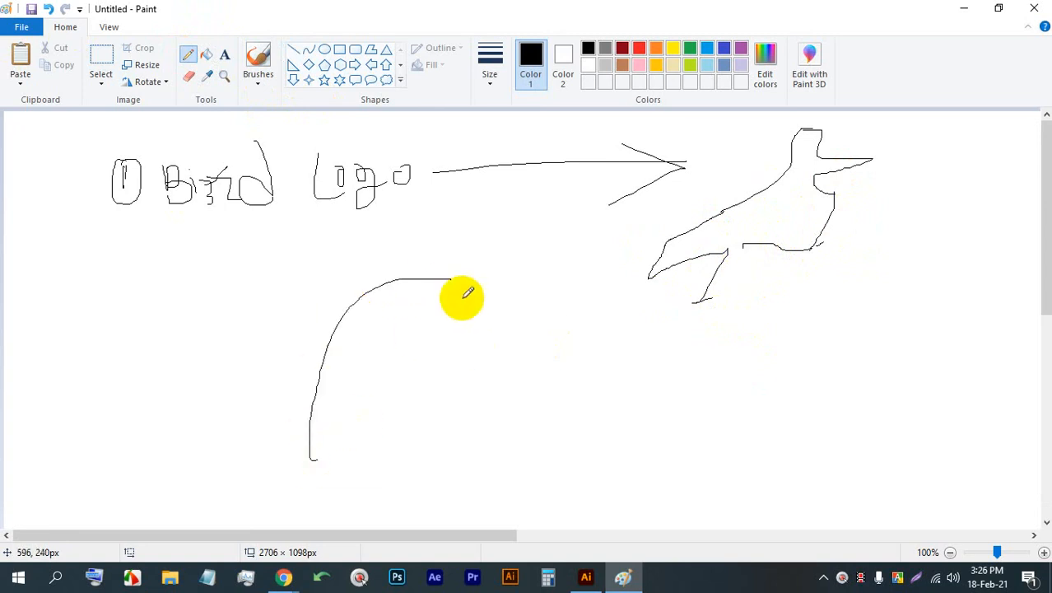
pyautogui.moveTo(439, 278)
pyautogui.mouseDown()
pyautogui.moveTo(579, 393)
pyautogui.moveTo(561, 427)
pyautogui.moveTo(515, 324)
pyautogui.moveTo(540, 376)
pyautogui.moveTo(519, 431)
pyautogui.mouseUp()
pyautogui.moveTo(430, 282)
pyautogui.mouseDown()
pyautogui.moveTo(376, 342)
pyautogui.moveTo(376, 454)
pyautogui.moveTo(435, 373)
pyautogui.moveTo(452, 461)
pyautogui.mouseUp()
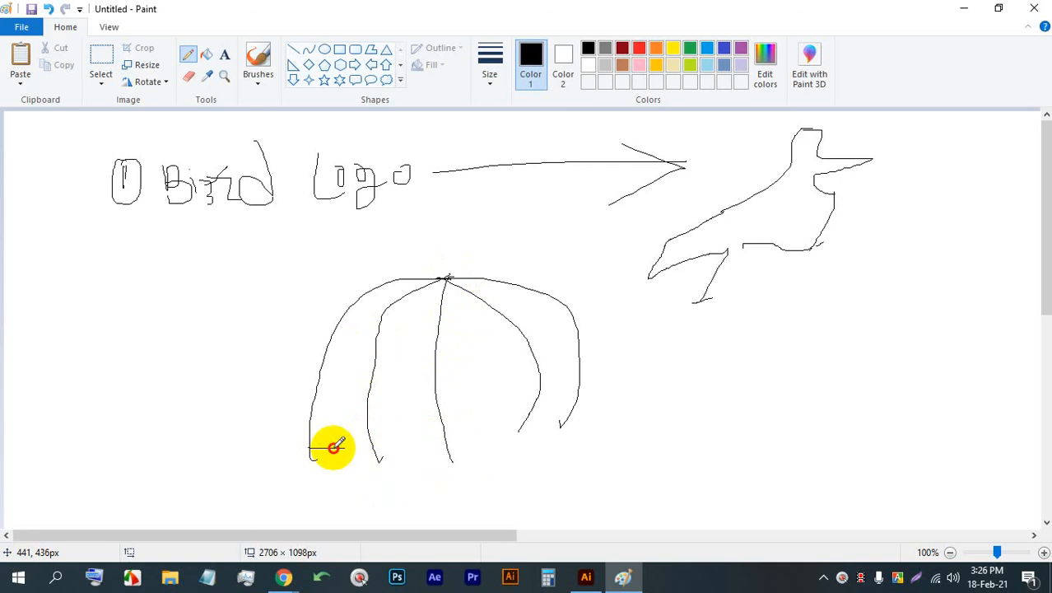
pyautogui.moveTo(310, 448); pyautogui.dragTo(589, 443)
pyautogui.moveTo(566, 401); pyautogui.dragTo(579, 442)
pyautogui.moveTo(457, 257)
pyautogui.mouseDown()
pyautogui.moveTo(451, 247)
pyautogui.moveTo(446, 282)
pyautogui.moveTo(441, 253)
pyautogui.moveTo(449, 277)
pyautogui.mouseUp()
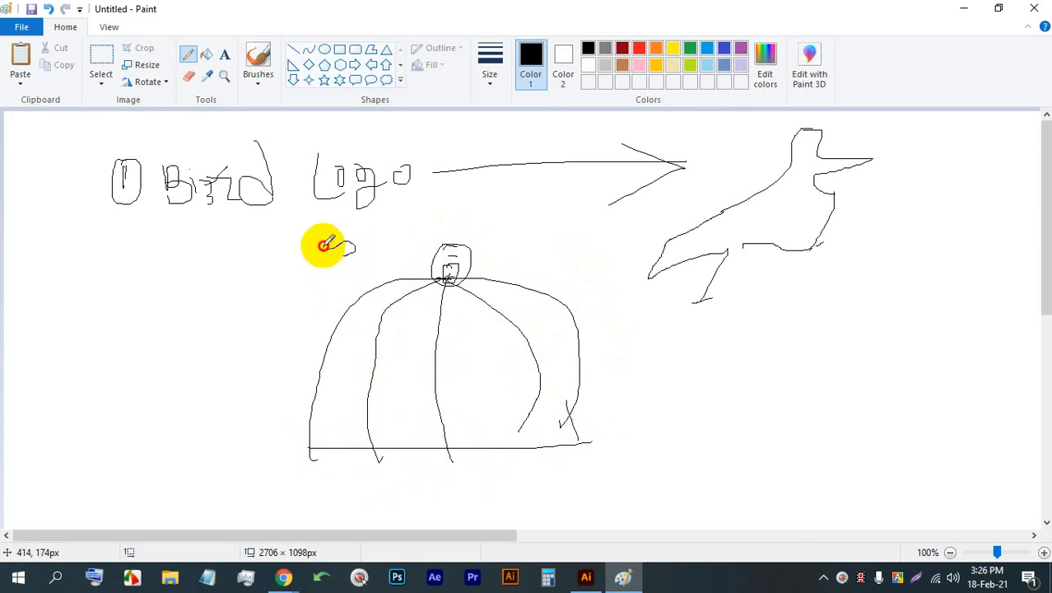
# - Sketch a small bird outline beside the dome's apex and extend the large bird's leg with a zigzag stroke
pyautogui.moveTo(325, 244)
pyautogui.mouseDown()
pyautogui.moveTo(278, 251)
pyautogui.moveTo(259, 291)
pyautogui.mouseUp()
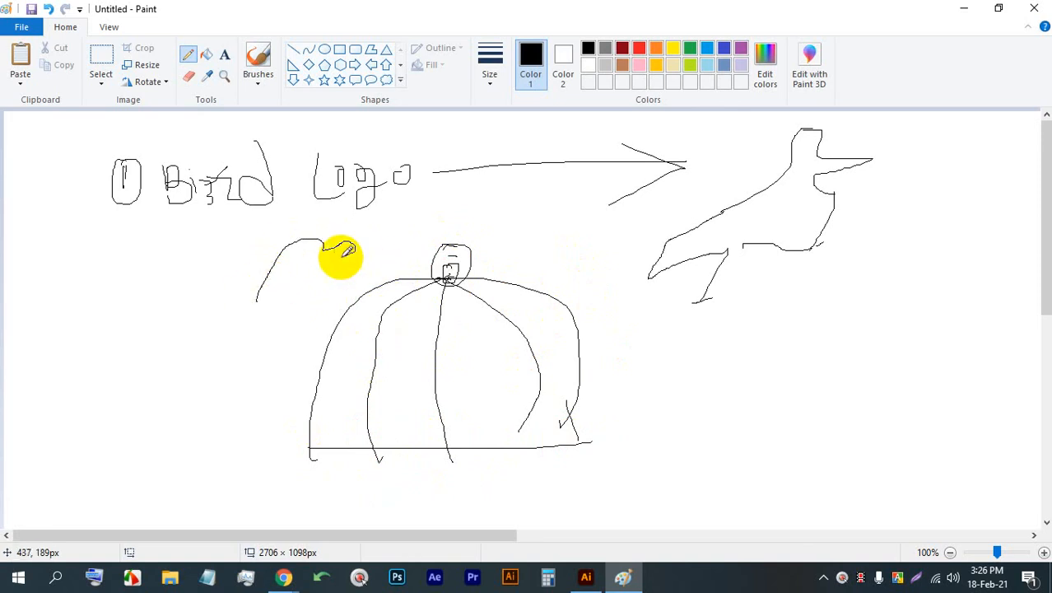
pyautogui.moveTo(353, 252)
pyautogui.mouseDown()
pyautogui.moveTo(344, 277)
pyautogui.moveTo(287, 299)
pyautogui.moveTo(266, 282)
pyautogui.moveTo(313, 287)
pyautogui.moveTo(329, 312)
pyautogui.moveTo(338, 279)
pyautogui.mouseUp()
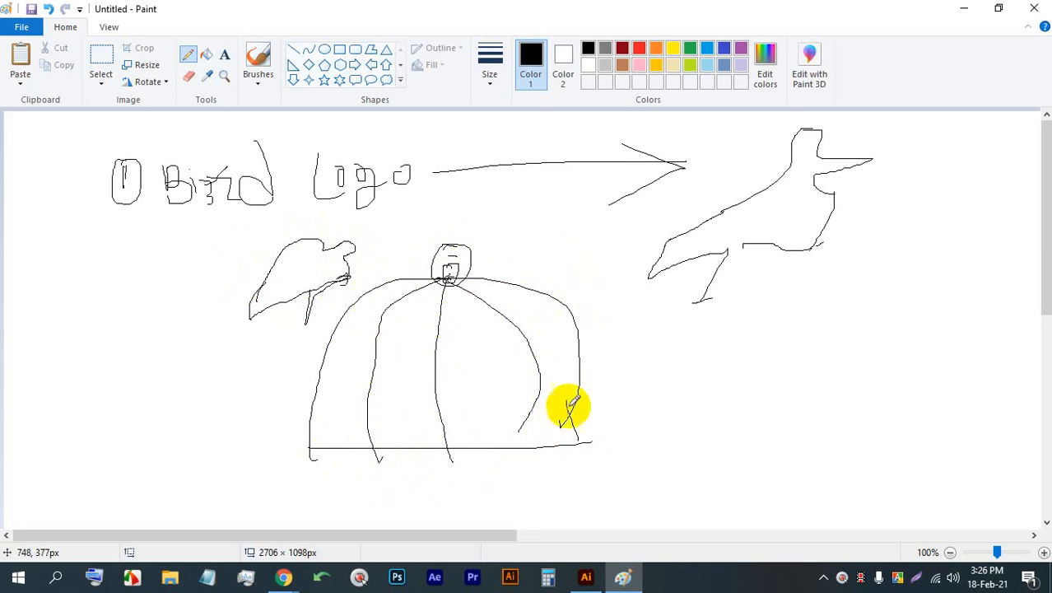
pyautogui.moveTo(744, 244)
pyautogui.mouseDown()
pyautogui.moveTo(755, 316)
pyautogui.moveTo(719, 339)
pyautogui.mouseUp()
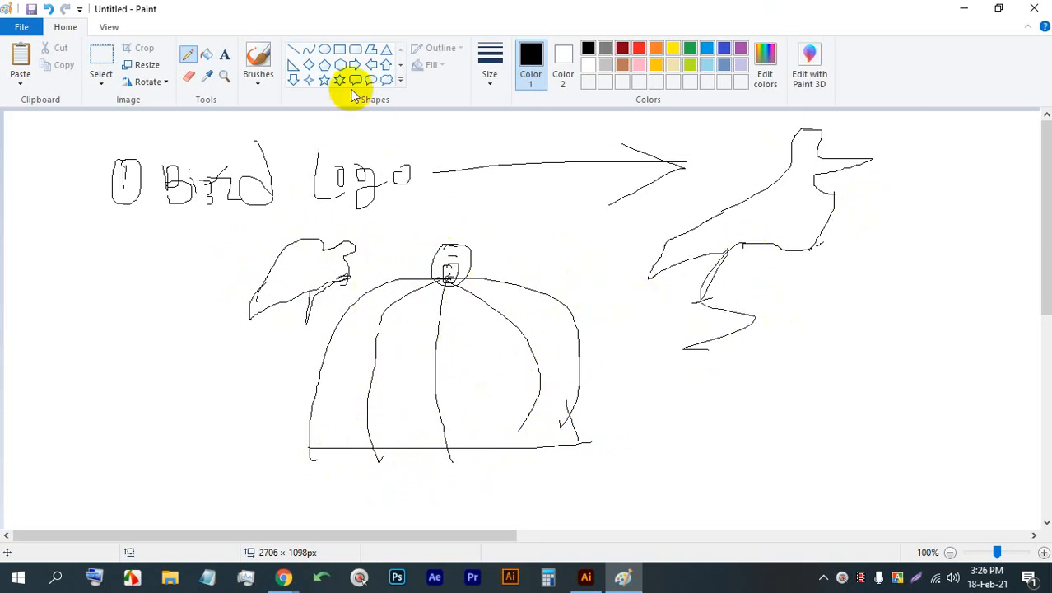
pyautogui.click(324, 49)
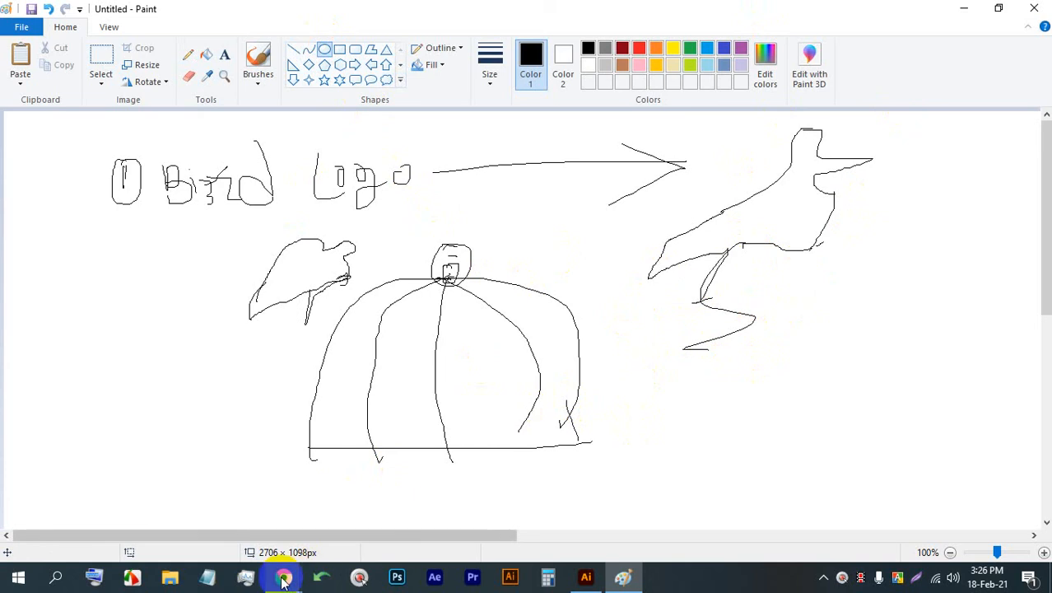
# - Switch to Chrome, look through the Bird image results for reference poses, and open the "Robin Birds Singing and Chirping" photo
pyautogui.moveTo(283, 576)
pyautogui.click(200, 505)
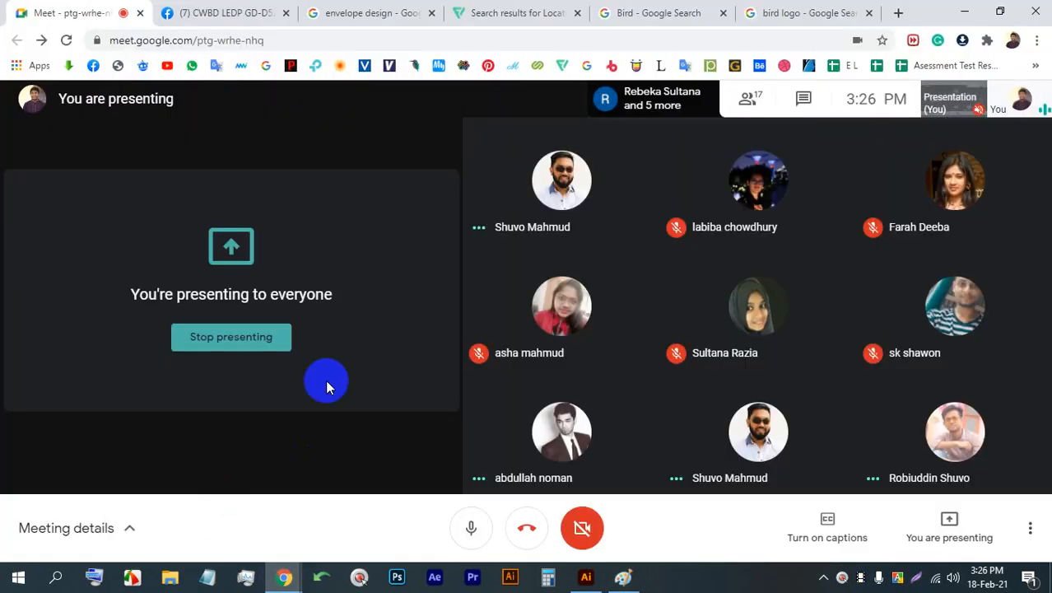
pyautogui.click(635, 11)
pyautogui.scroll(-1, 634, 387)
pyautogui.scroll(-1, 376, 235)
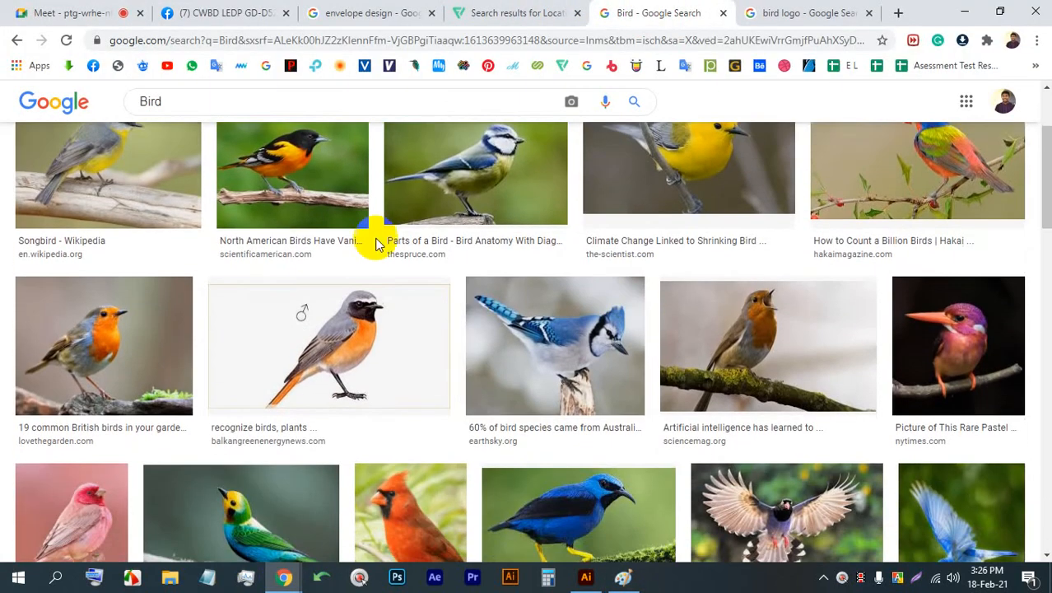
pyautogui.scroll(2, 717, 325)
pyautogui.scroll(-4, 671, 306)
pyautogui.scroll(-10, 671, 306)
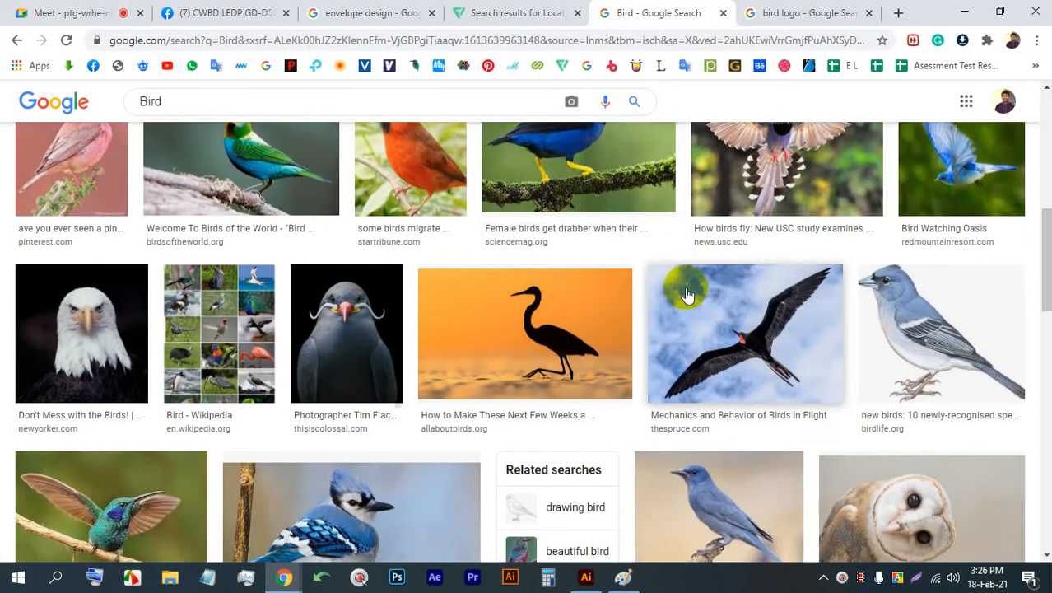
pyautogui.scroll(-9, 674, 296)
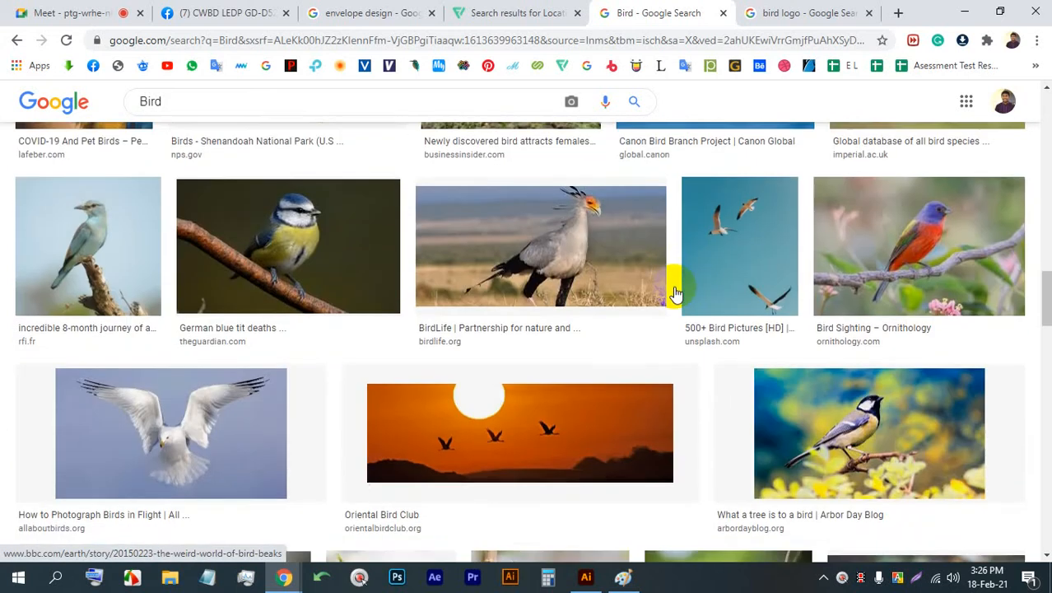
pyautogui.scroll(-4, 674, 296)
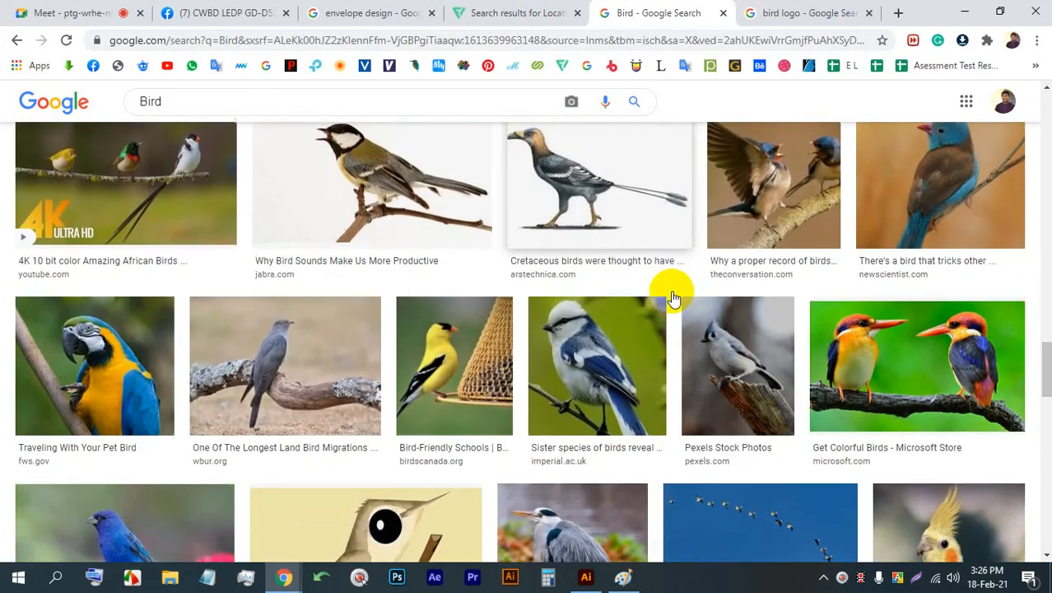
pyautogui.scroll(1, 674, 296)
pyautogui.scroll(-9, 674, 296)
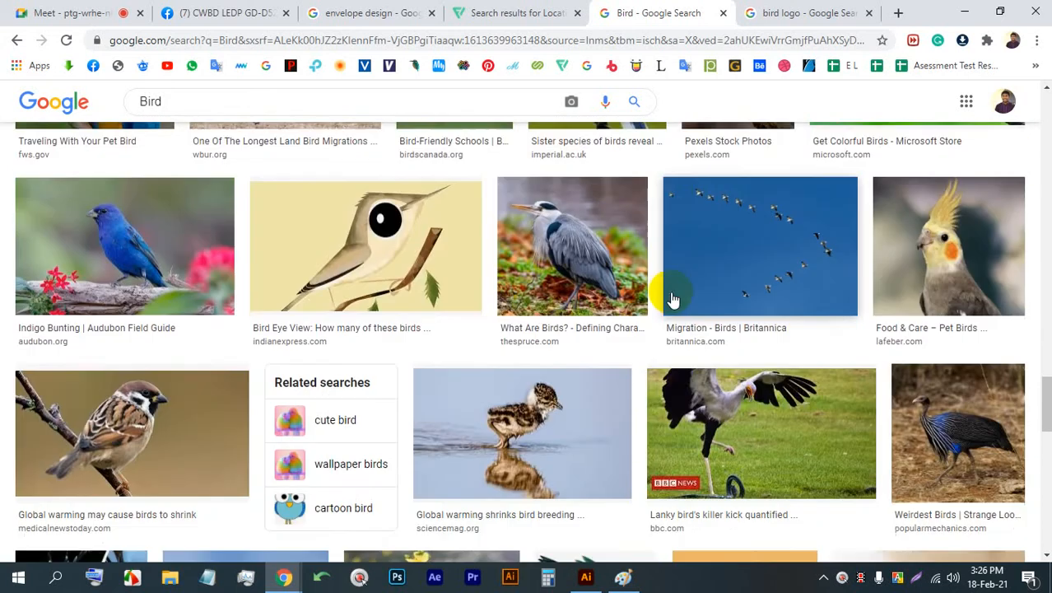
pyautogui.scroll(-1, 674, 298)
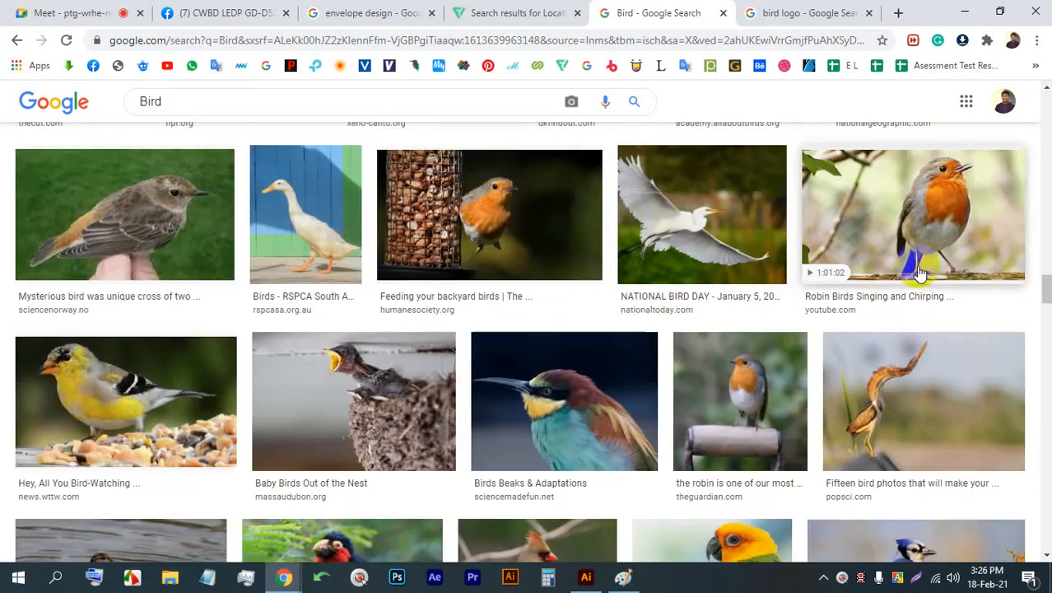
pyautogui.click(935, 192)
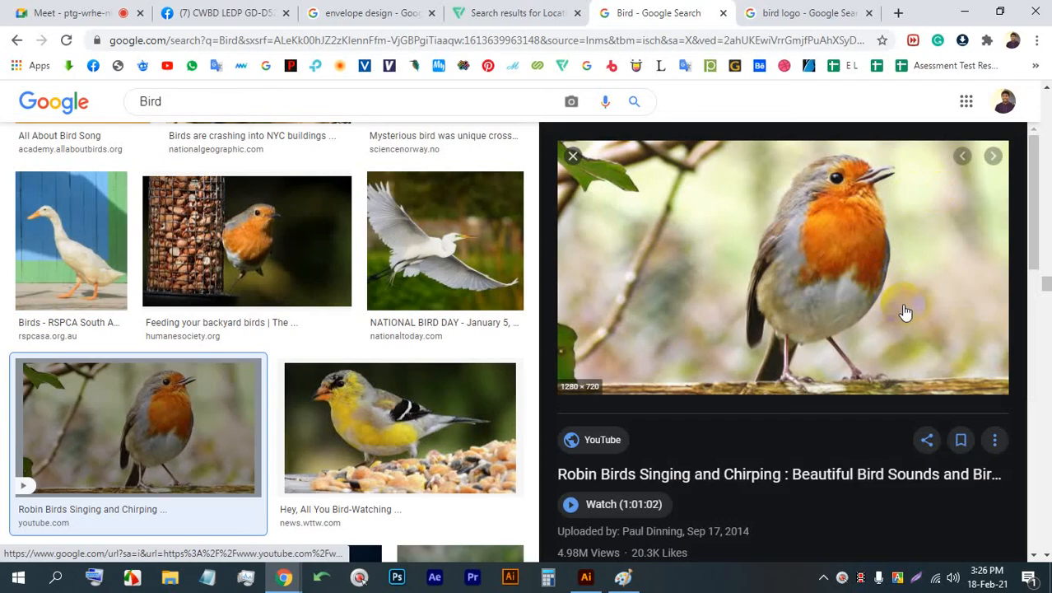
# - Capture the robin photo area at about 618 x 401, trace the bird's outline over it in red, and discard the capture
pyautogui.press('Print')
pyautogui.moveTo(1017, 403); pyautogui.dragTo(540, 94)
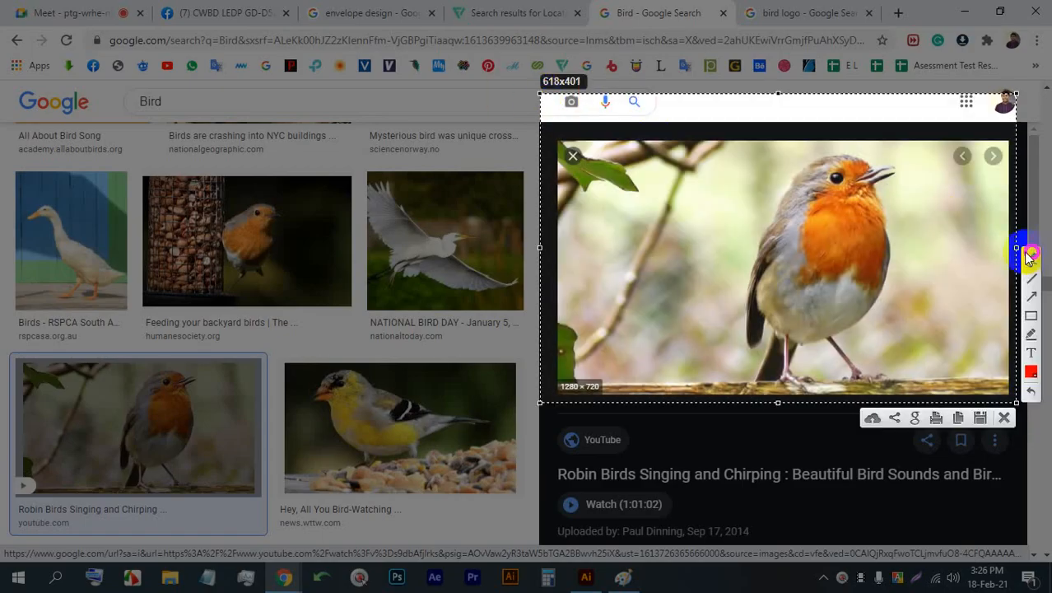
pyautogui.moveTo(875, 163)
pyautogui.mouseDown()
pyautogui.moveTo(900, 169)
pyautogui.moveTo(882, 183)
pyautogui.moveTo(888, 276)
pyautogui.mouseUp()
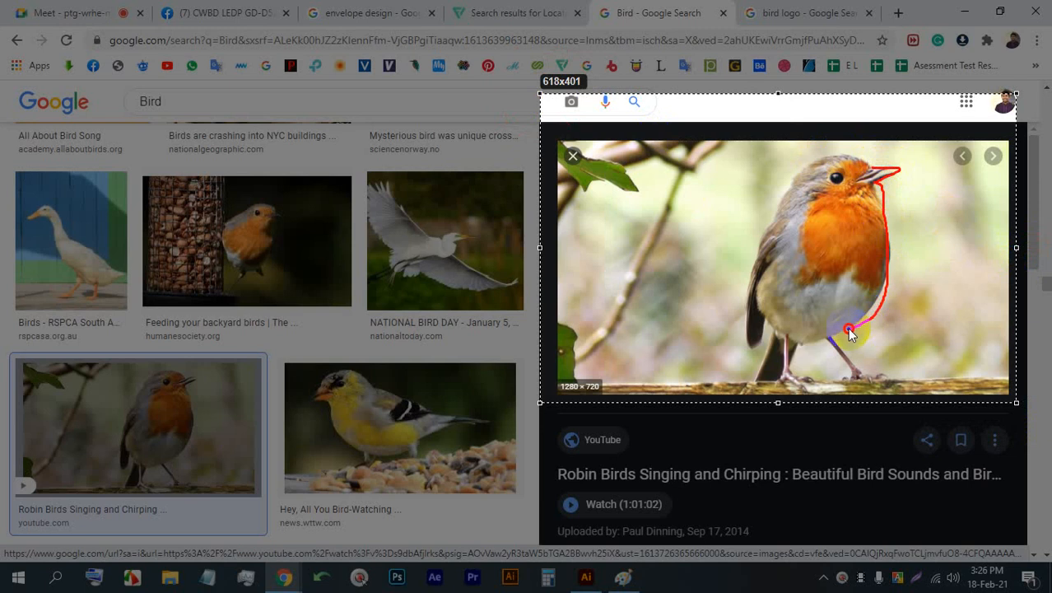
pyautogui.moveTo(851, 332); pyautogui.dragTo(795, 347)
pyautogui.moveTo(874, 164)
pyautogui.mouseDown()
pyautogui.moveTo(831, 150)
pyautogui.moveTo(802, 156)
pyautogui.moveTo(755, 211)
pyautogui.moveTo(729, 347)
pyautogui.mouseUp()
pyautogui.moveTo(766, 315); pyautogui.dragTo(767, 313)
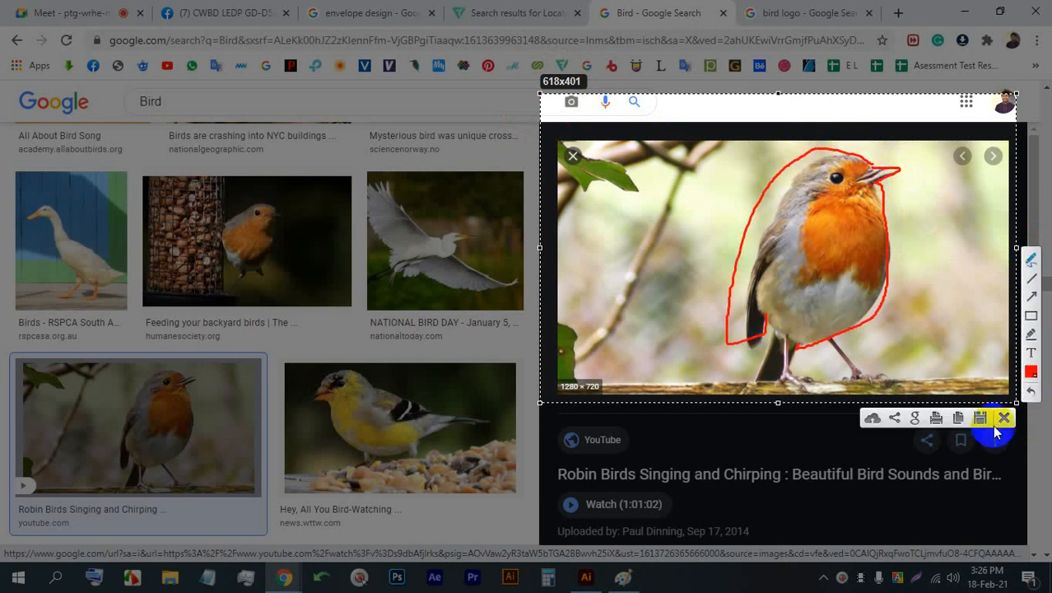
pyautogui.click(1006, 417)
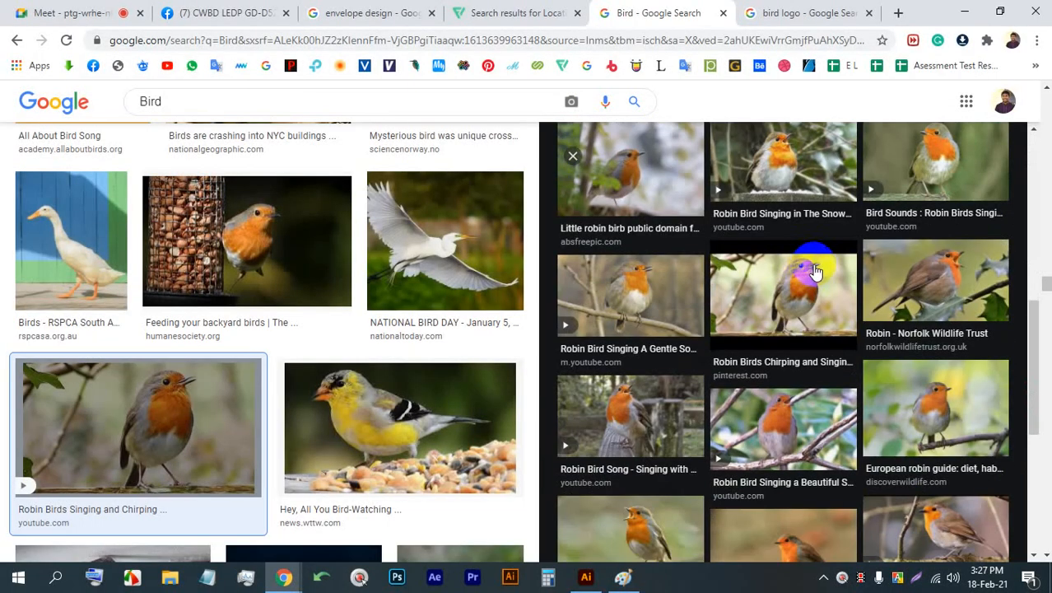
# - View another robin photo from the related images, and open the inspirationlogo bird design in the bird logo results for comparison
pyautogui.scroll(-3, 803, 272)
pyautogui.scroll(4, 883, 240)
pyautogui.click(917, 232)
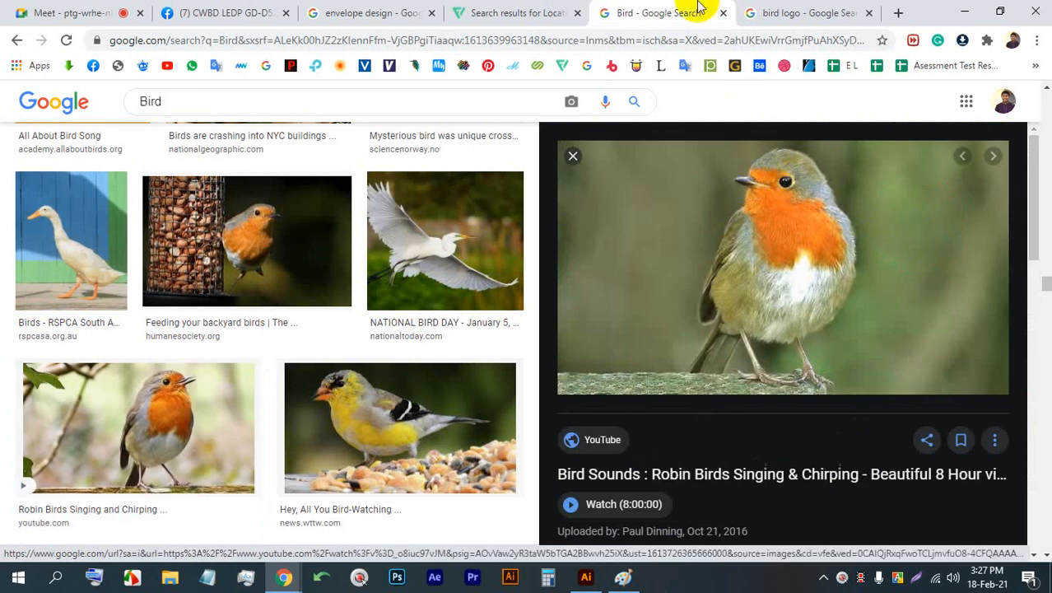
pyautogui.click(787, 13)
pyautogui.scroll(1, 626, 243)
pyautogui.scroll(1, 618, 239)
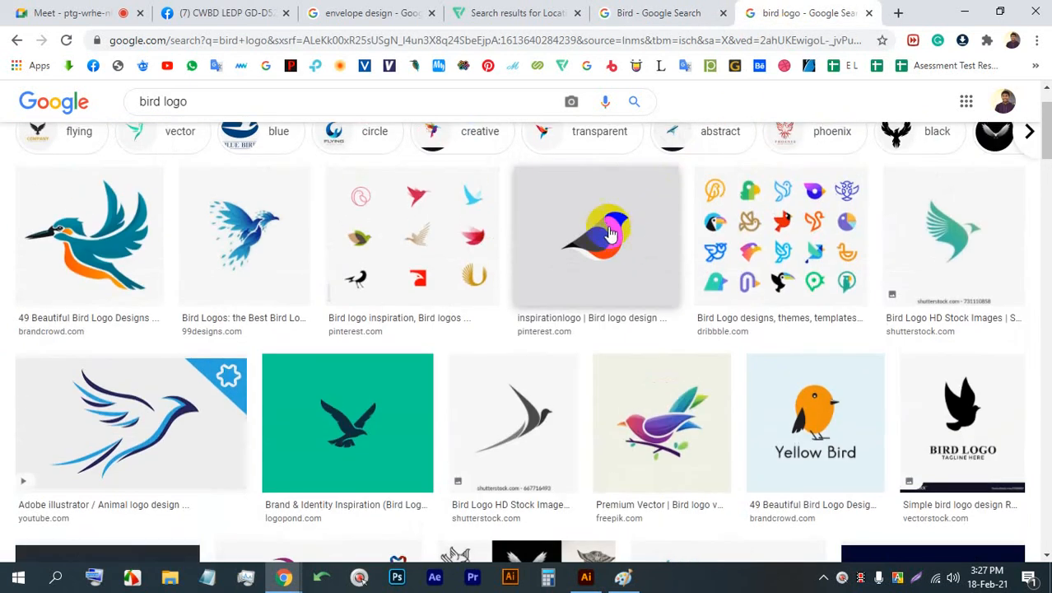
pyautogui.click(606, 231)
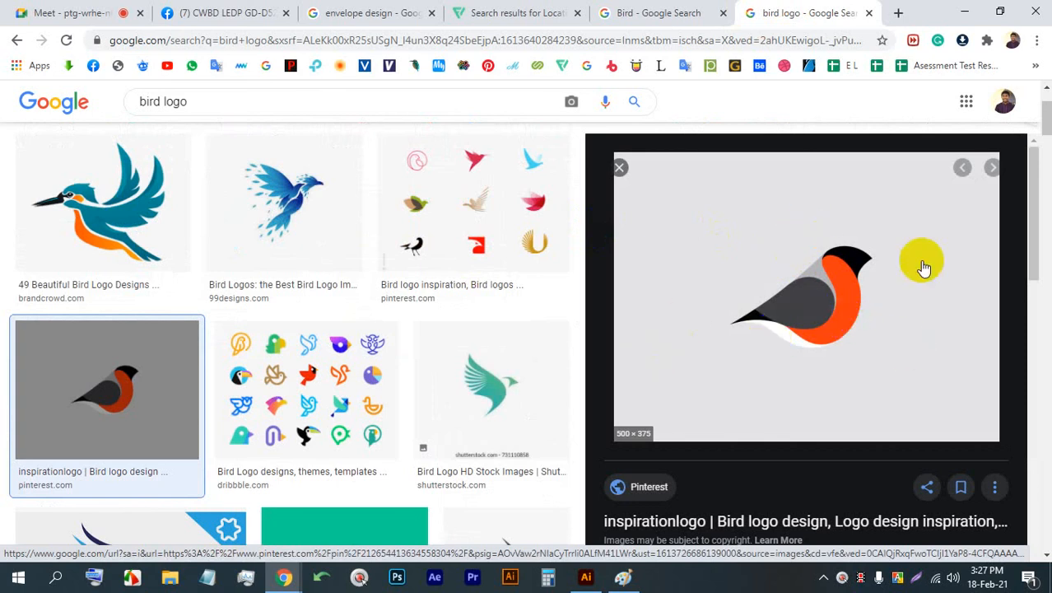
# - Return to the Bird photo results, close the robin preview, and examine more bird photos for poses suited to a logo
pyautogui.click(687, 15)
pyautogui.scroll(-5, 293, 348)
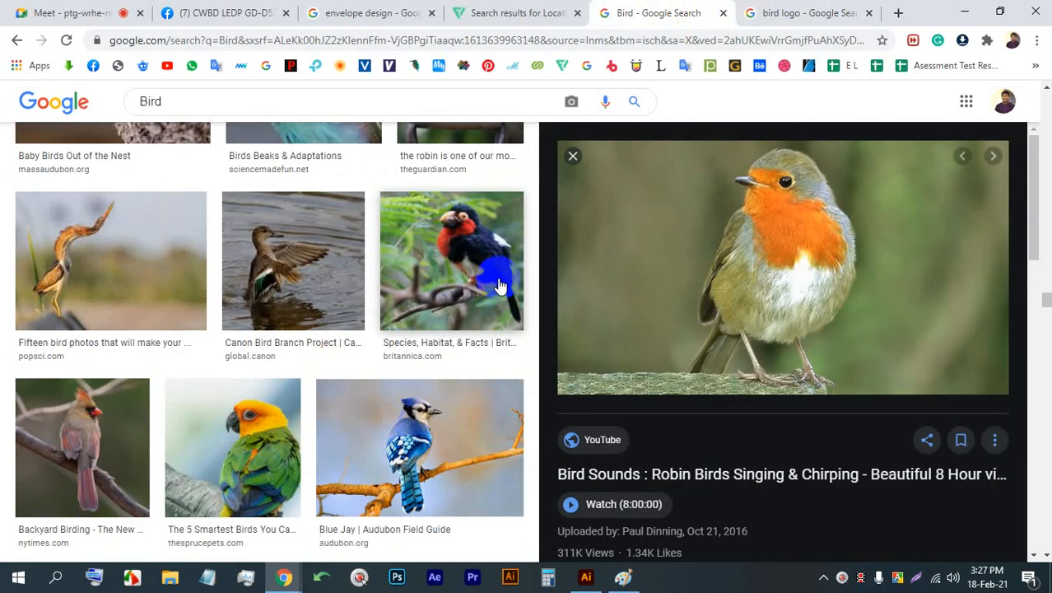
pyautogui.click(571, 157)
pyautogui.scroll(-10, 656, 275)
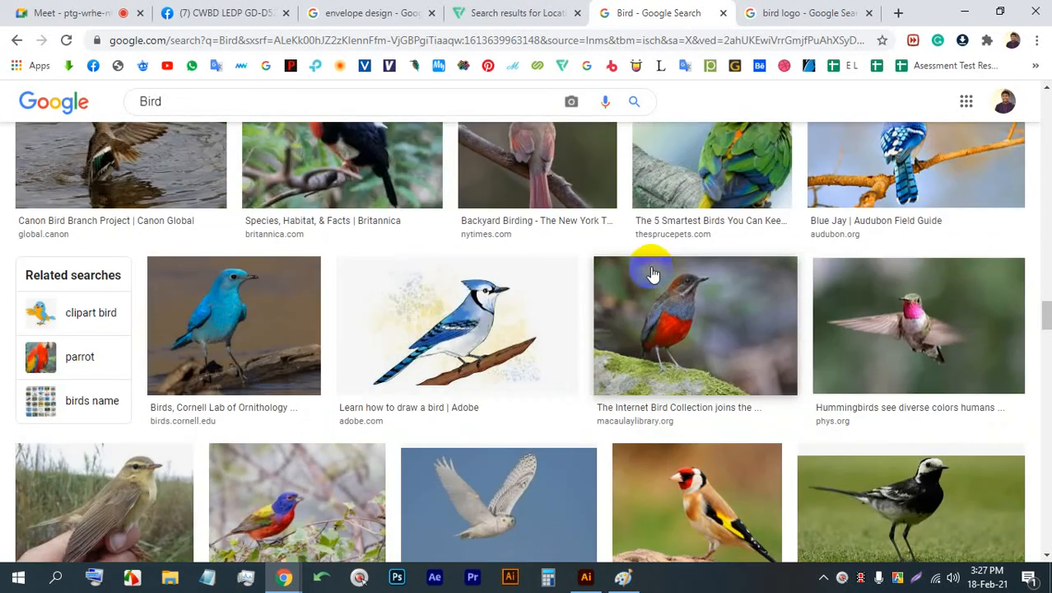
pyautogui.scroll(-10, 652, 274)
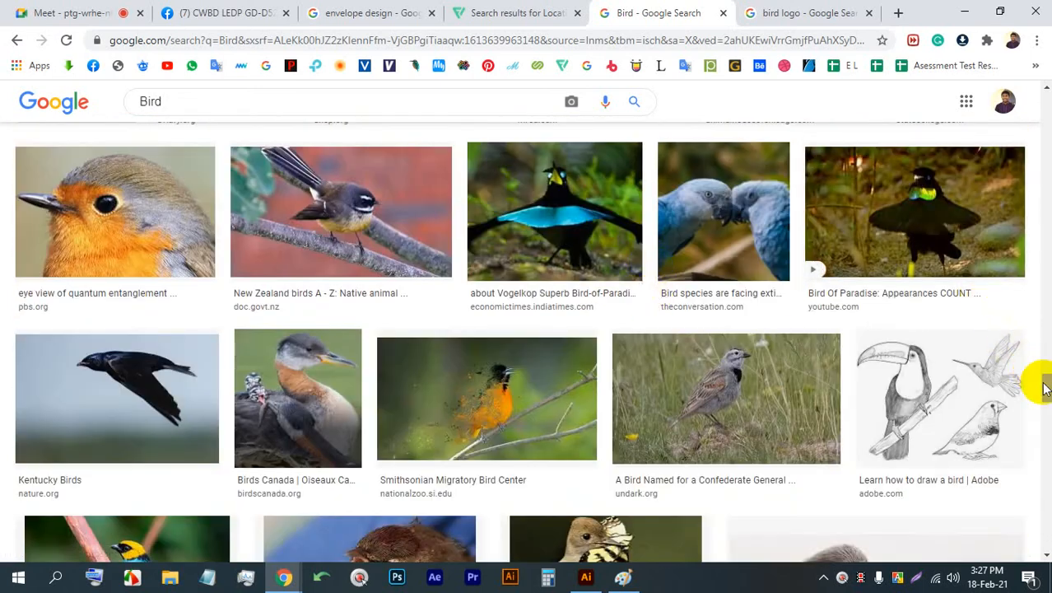
pyautogui.moveTo(1046, 382); pyautogui.dragTo(1035, 226)
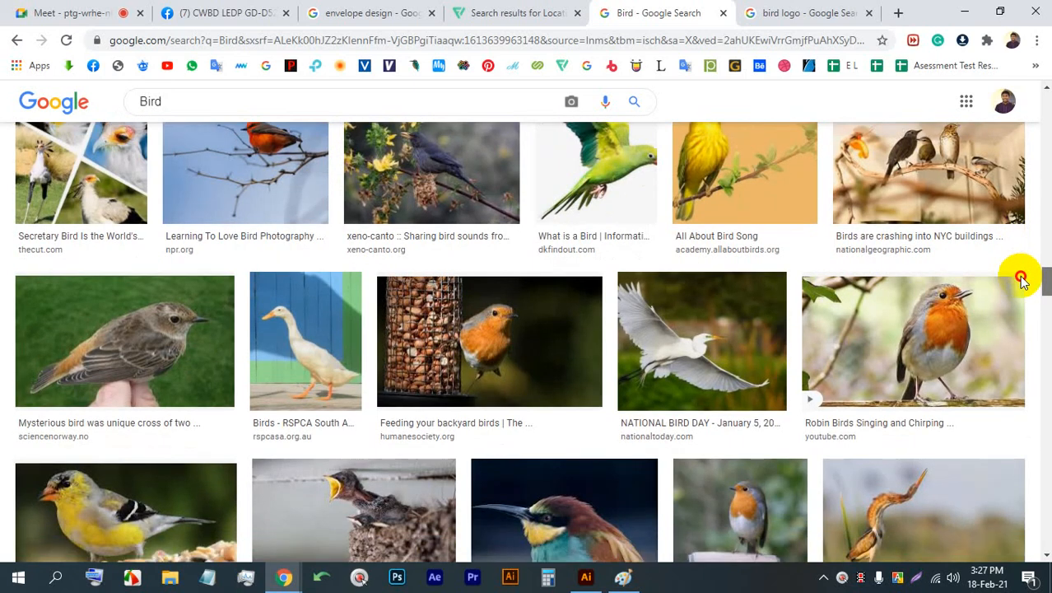
pyautogui.scroll(-10, 1021, 280)
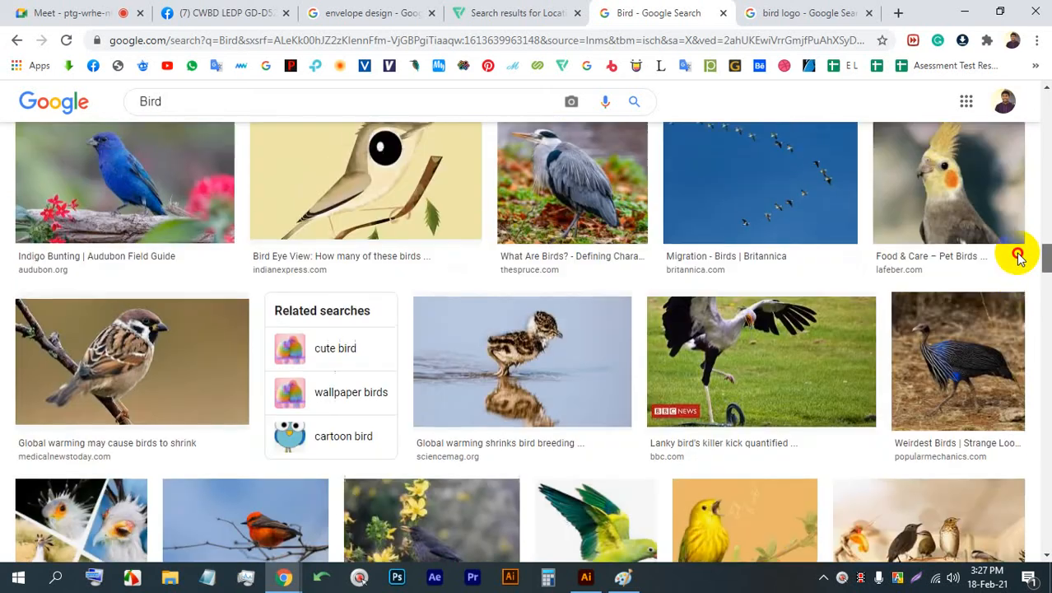
pyautogui.scroll(-10, 1021, 288)
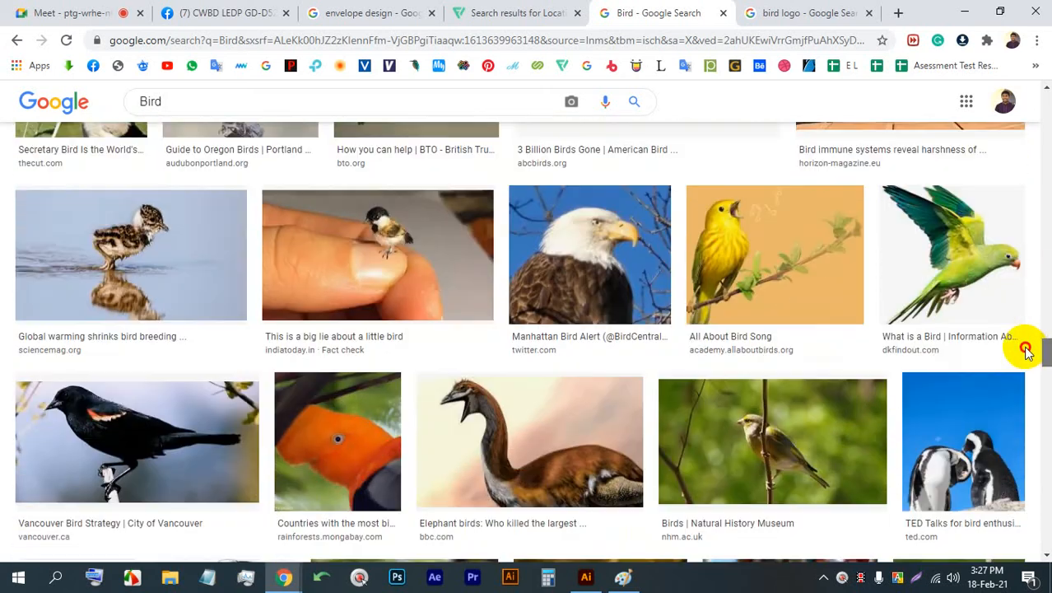
pyautogui.scroll(-8, 1025, 354)
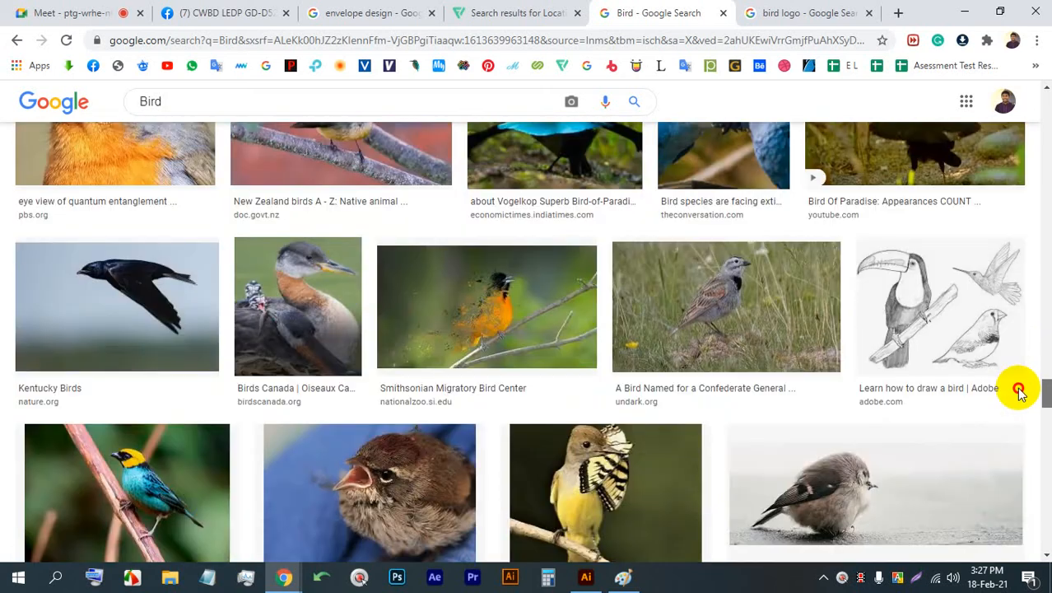
pyautogui.scroll(-4, 1019, 396)
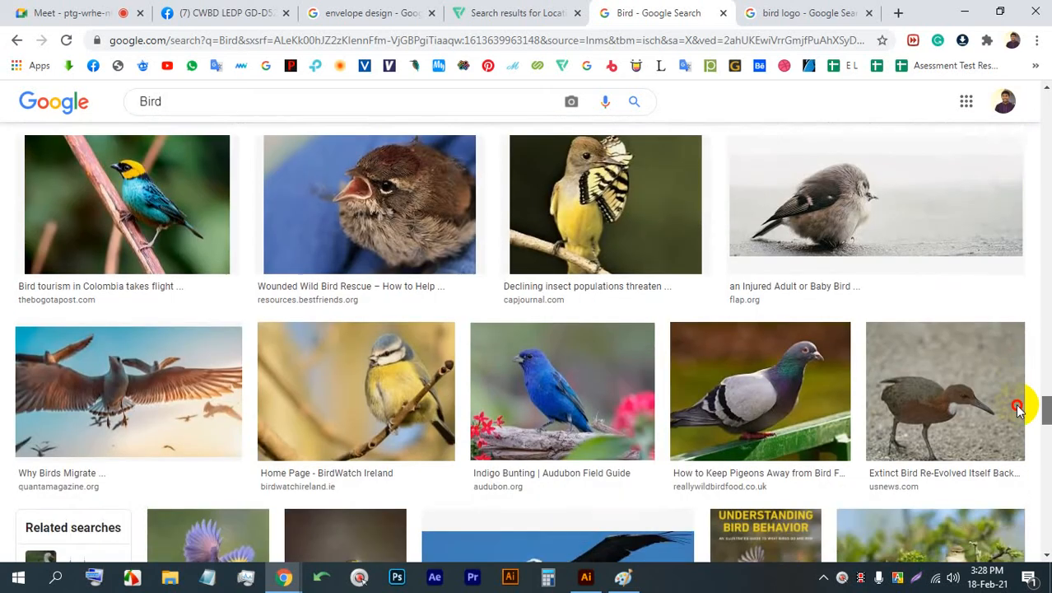
# - View the Smithsonian Migratory Bird Center image, close its preview, and look through further bird photos
pyautogui.scroll(3, 411, 340)
pyautogui.click(451, 256)
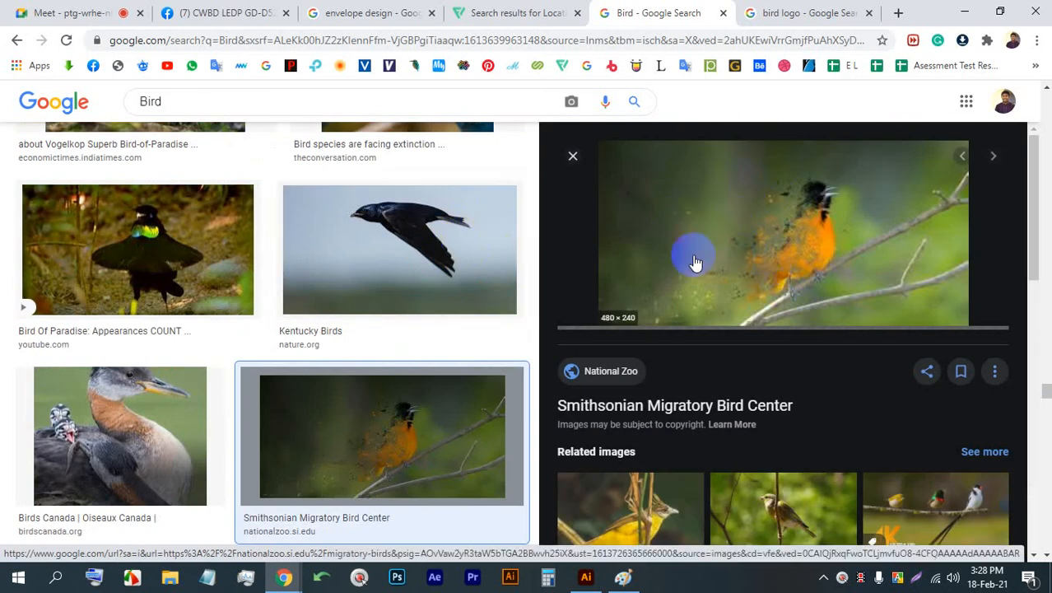
pyautogui.scroll(-9, 322, 365)
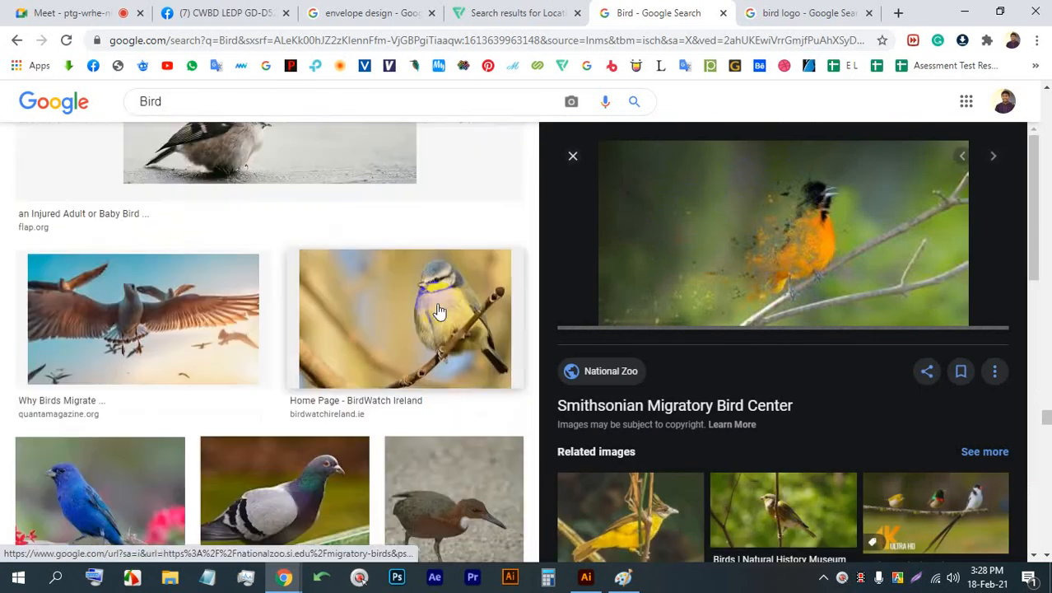
pyautogui.scroll(-2, 439, 311)
pyautogui.click(566, 162)
pyautogui.scroll(-6, 653, 267)
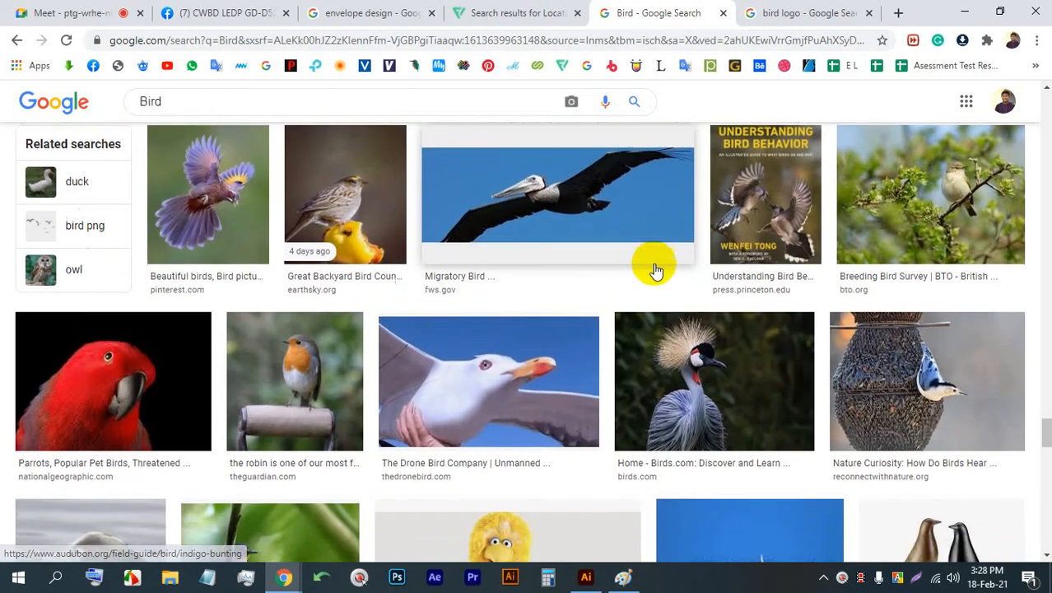
pyautogui.scroll(-4, 649, 257)
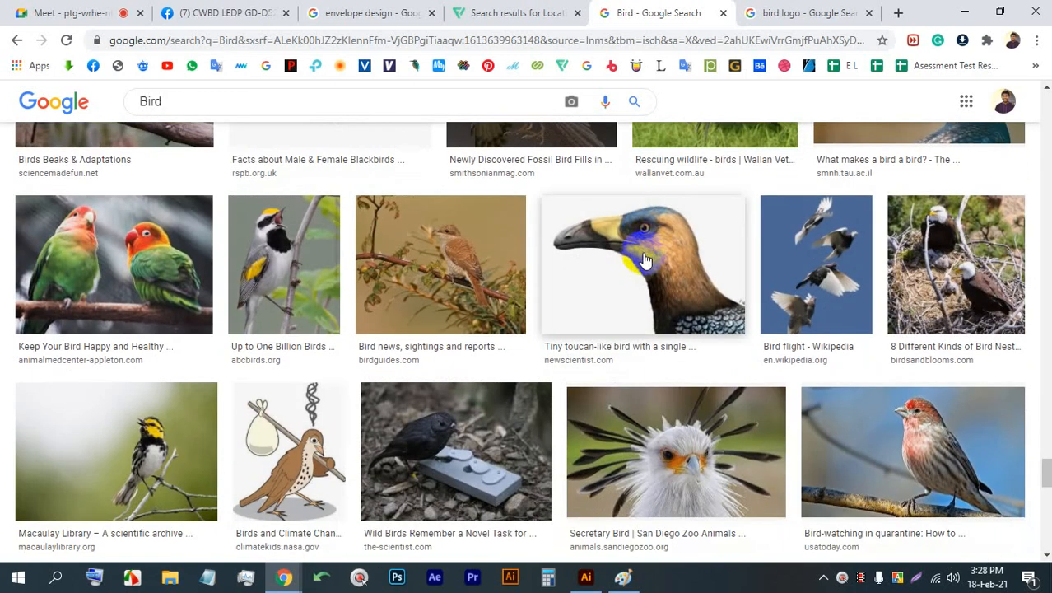
# - Look through further Bird photo results for poses and body shapes suited to a logo
pyautogui.scroll(-1, 642, 247)
pyautogui.scroll(-3, 642, 245)
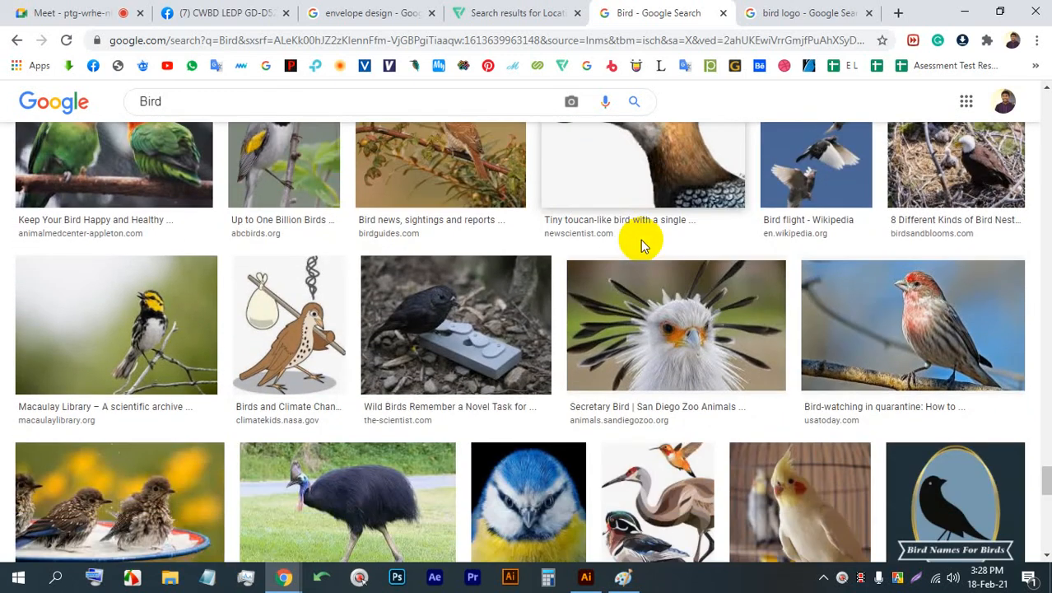
pyautogui.scroll(-2, 638, 247)
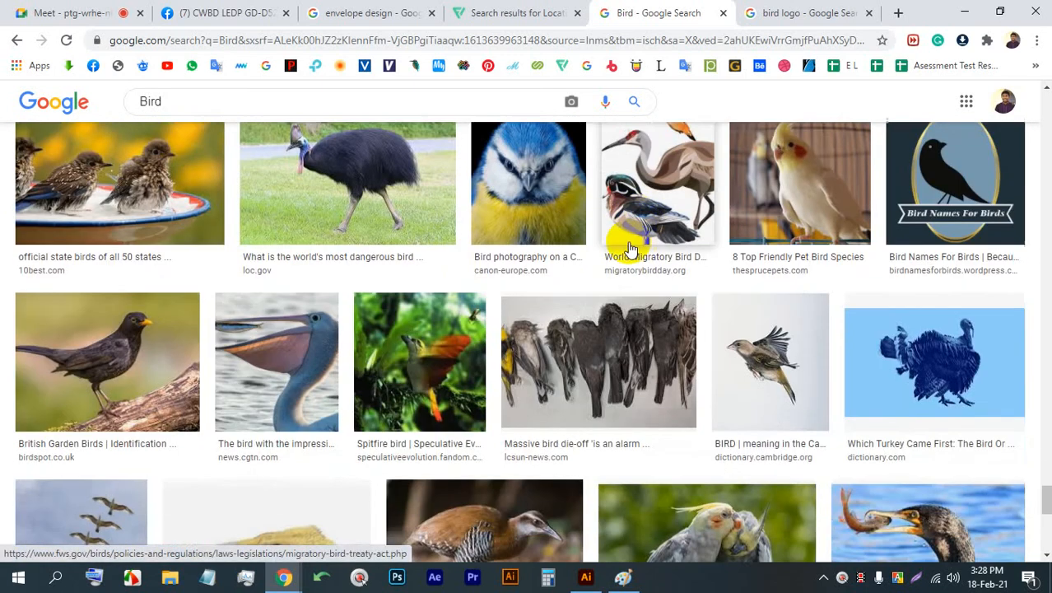
pyautogui.scroll(-2, 630, 242)
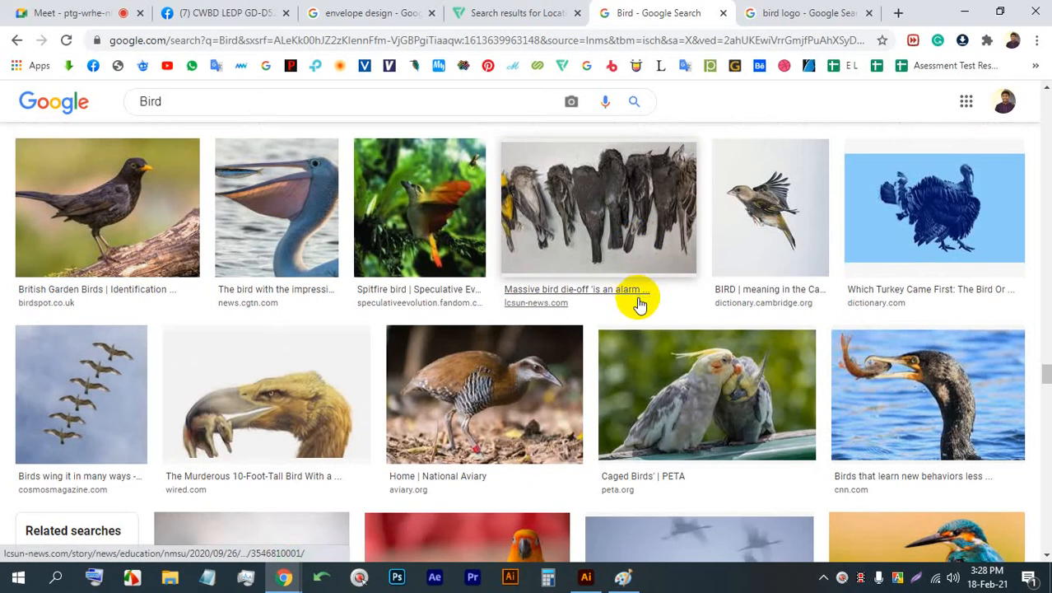
pyautogui.scroll(-4, 639, 296)
pyautogui.scroll(-6, 658, 296)
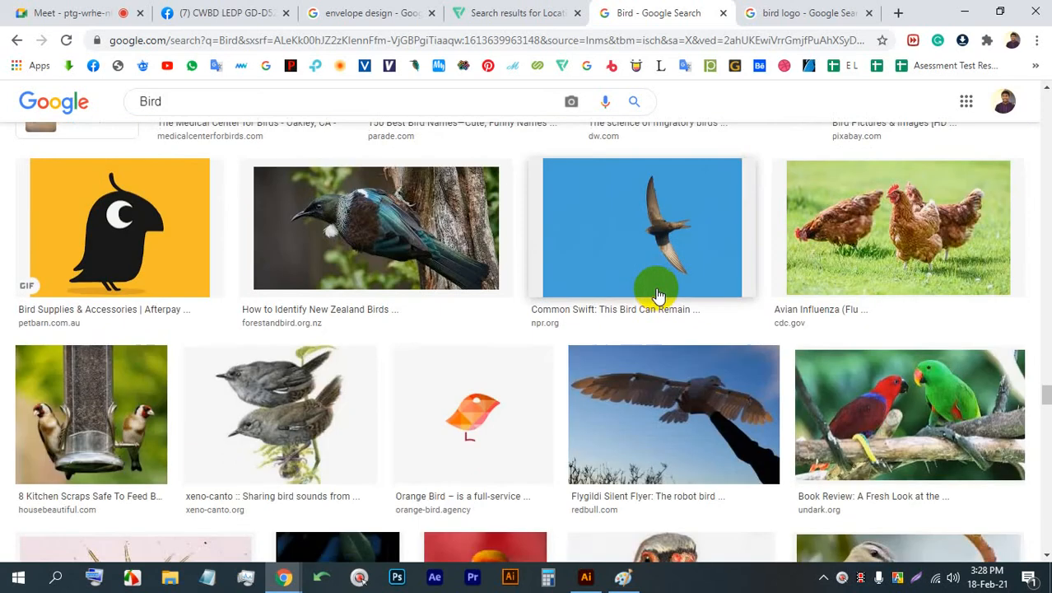
pyautogui.scroll(-2, 658, 294)
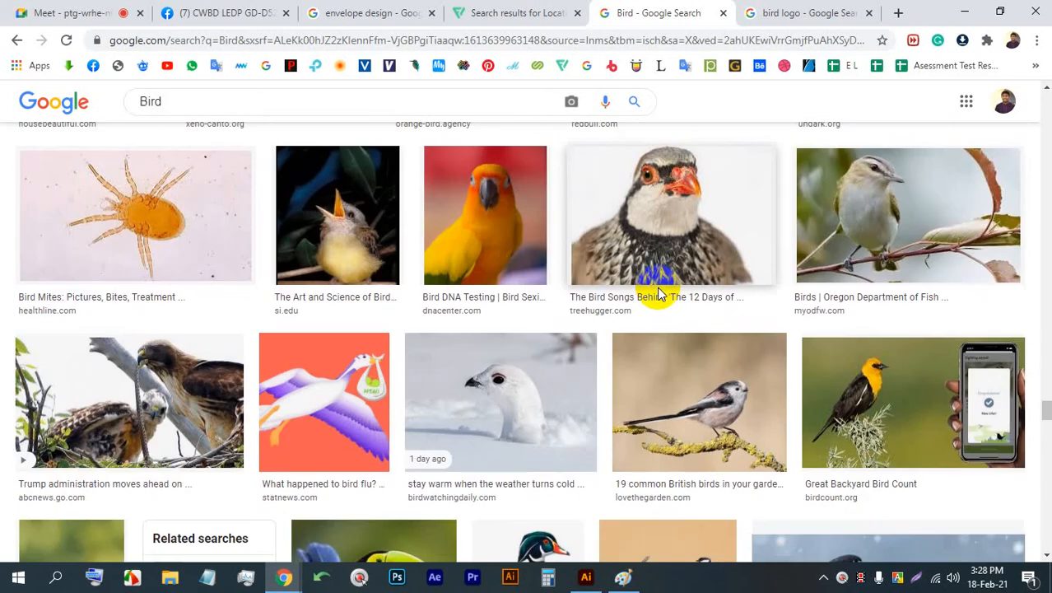
pyautogui.scroll(-3, 663, 291)
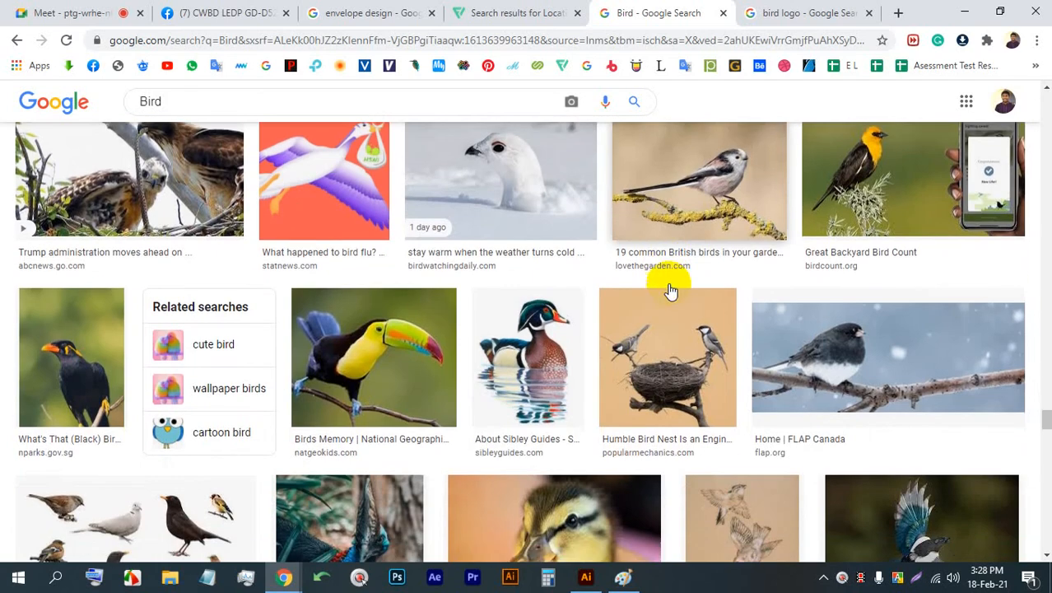
pyautogui.scroll(-2, 667, 282)
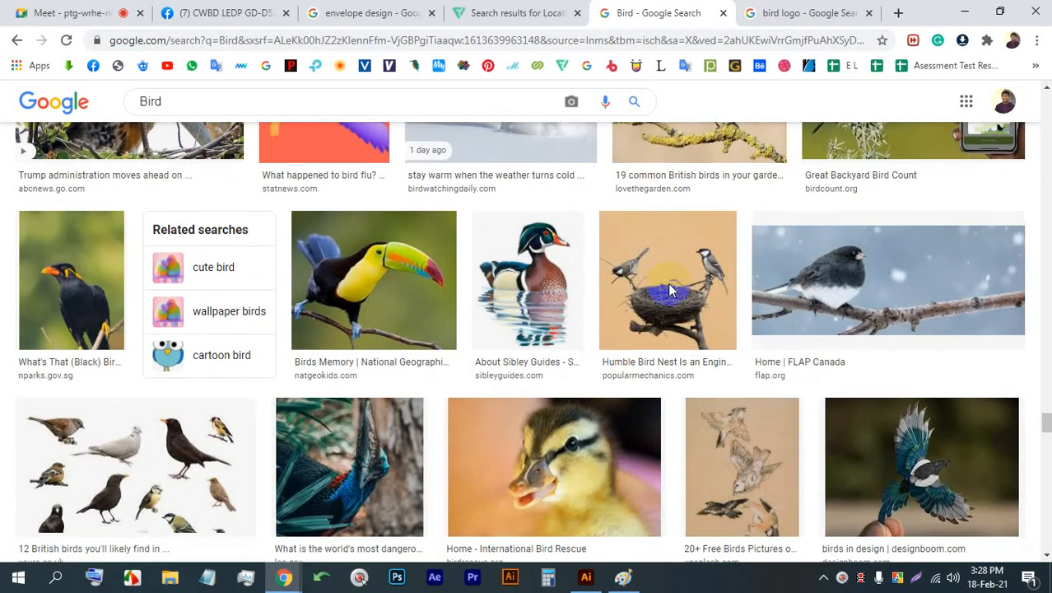
pyautogui.scroll(-5, 665, 282)
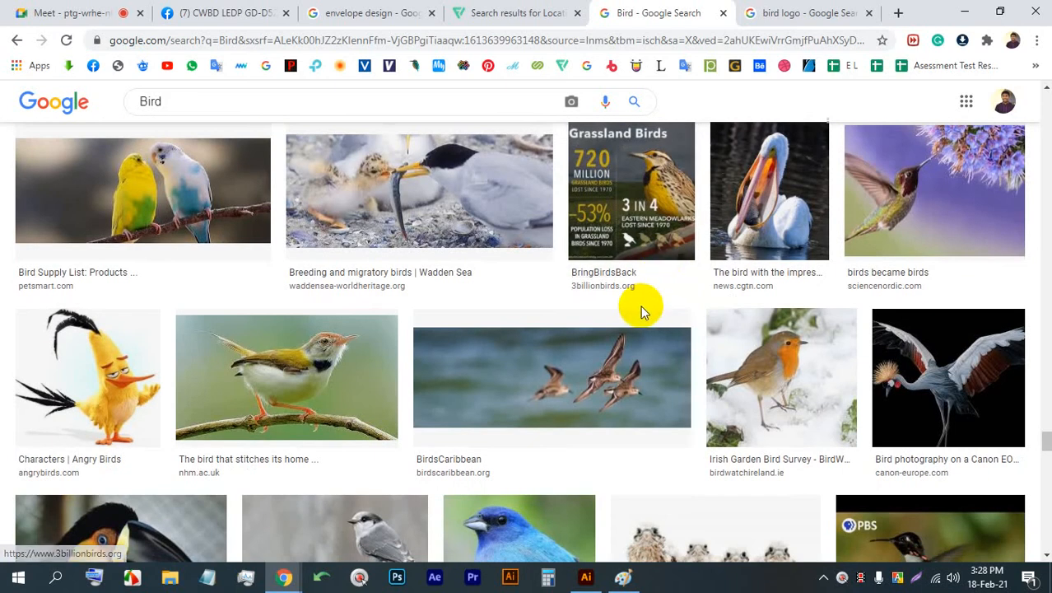
pyautogui.scroll(-3, 664, 289)
pyautogui.scroll(-2, 664, 298)
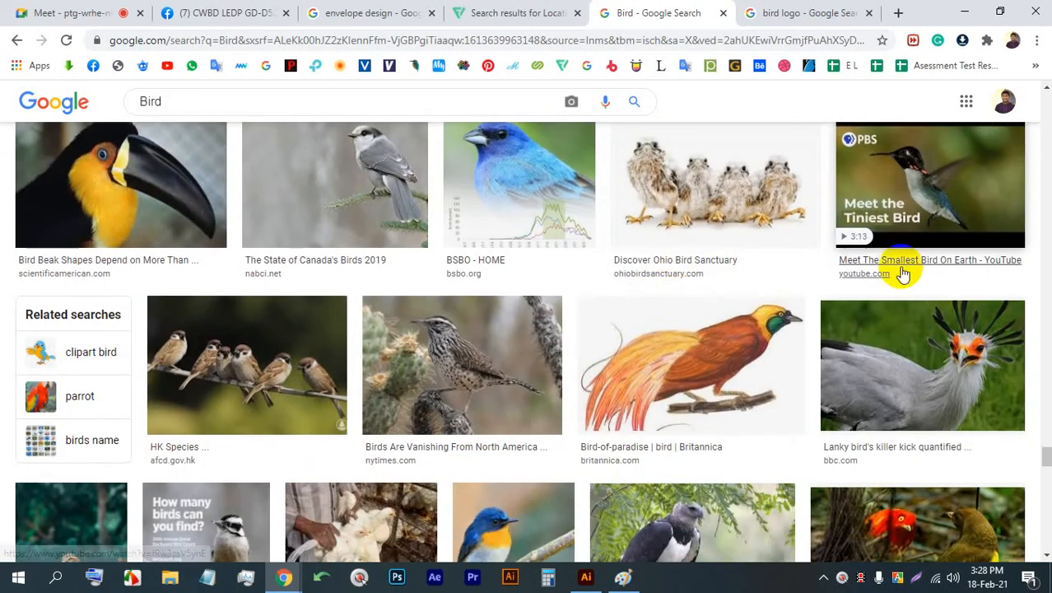
pyautogui.scroll(-2, 822, 465)
# - View the Days Of The Year blue bird photo and open the Pinterest photo of a blue-and-yellow bird from its related images
pyautogui.click(471, 420)
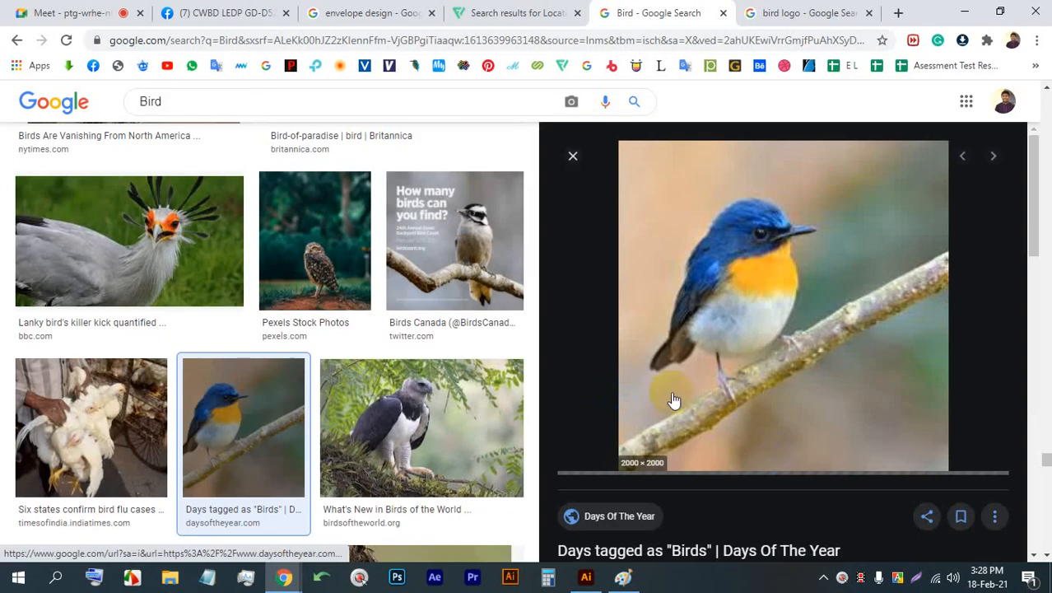
pyautogui.scroll(-5, 897, 238)
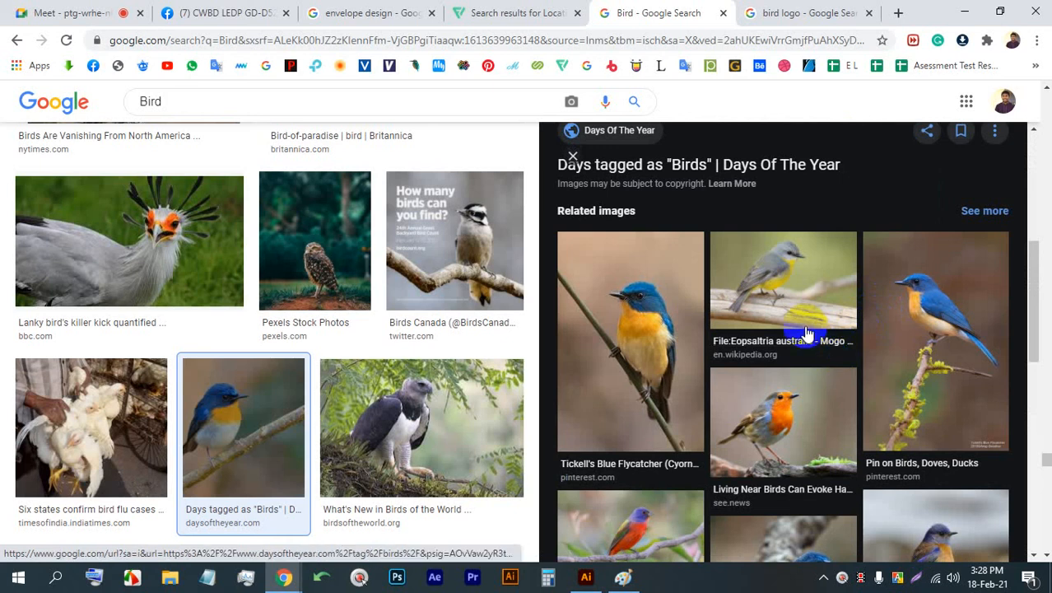
pyautogui.scroll(-2, 805, 329)
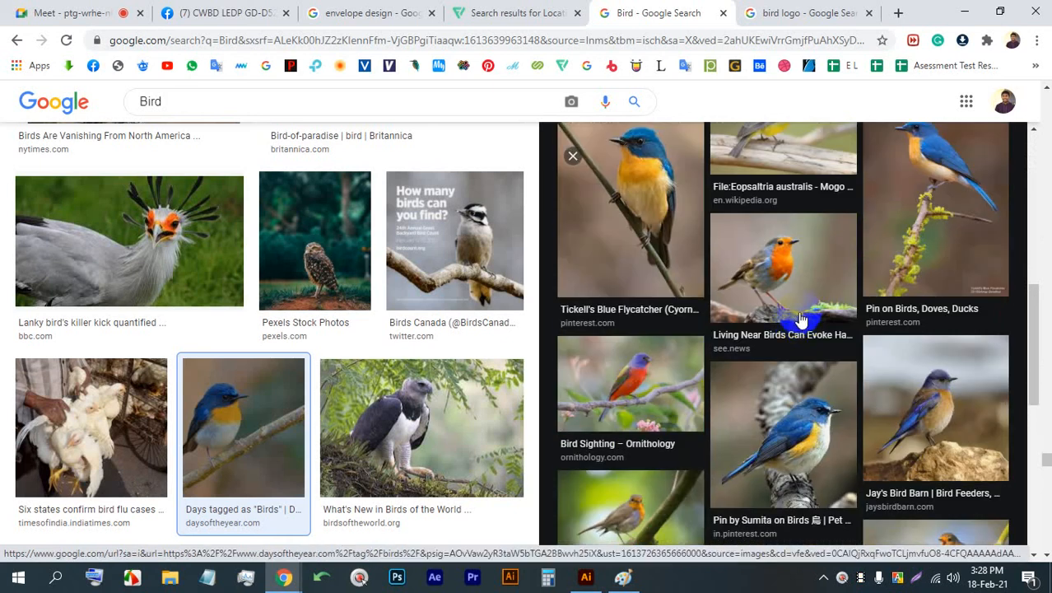
pyautogui.click(809, 416)
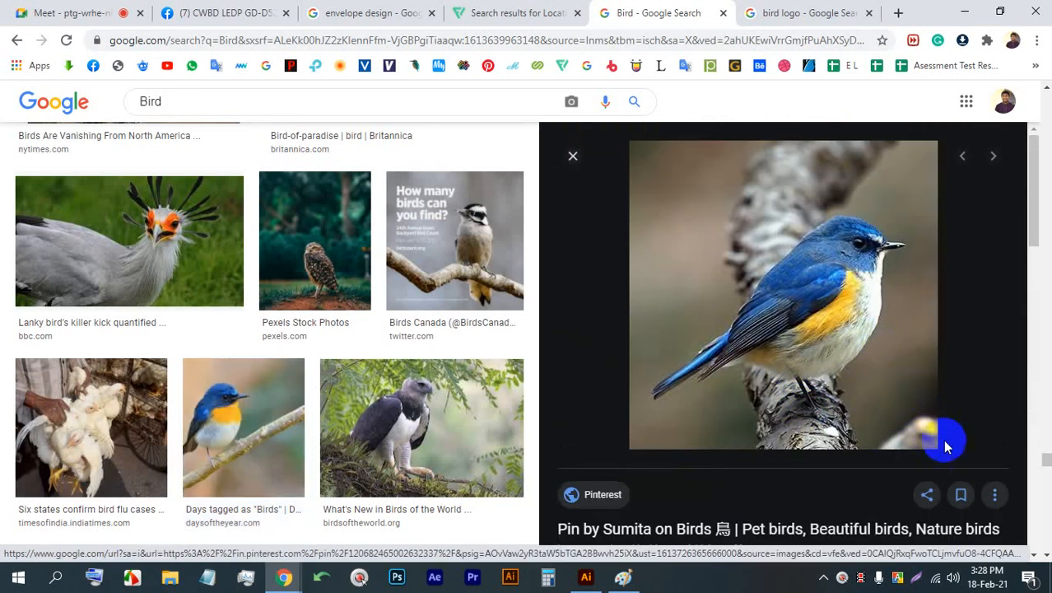
# - Capture the blue-and-yellow bird photo area at about 511 x 477 and trace the bird's outline and legs over it in red
pyautogui.press('Print')
pyautogui.moveTo(967, 463); pyautogui.dragTo(573, 96)
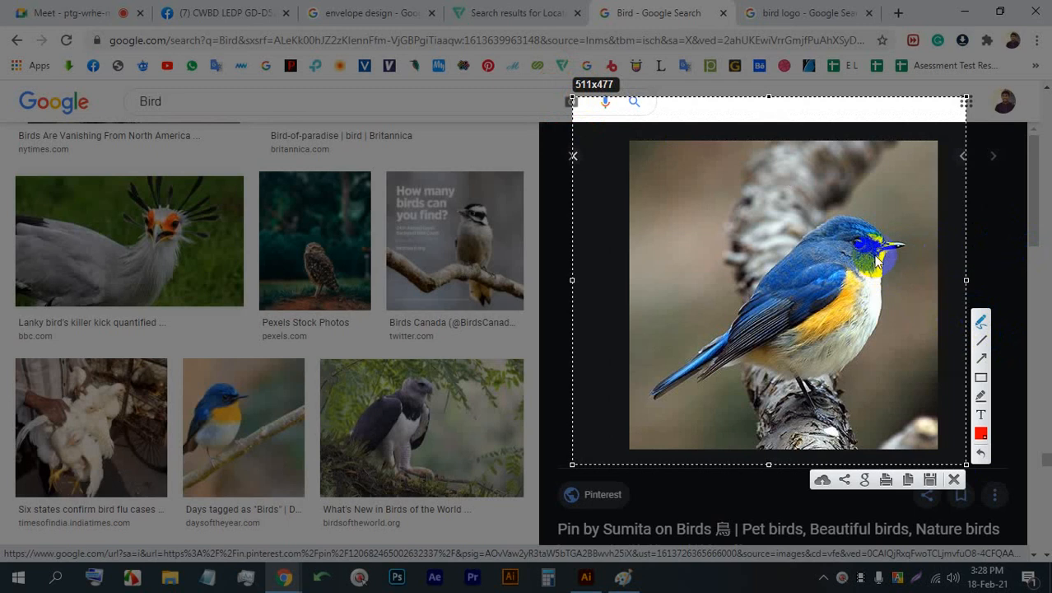
pyautogui.moveTo(881, 247); pyautogui.dragTo(911, 252)
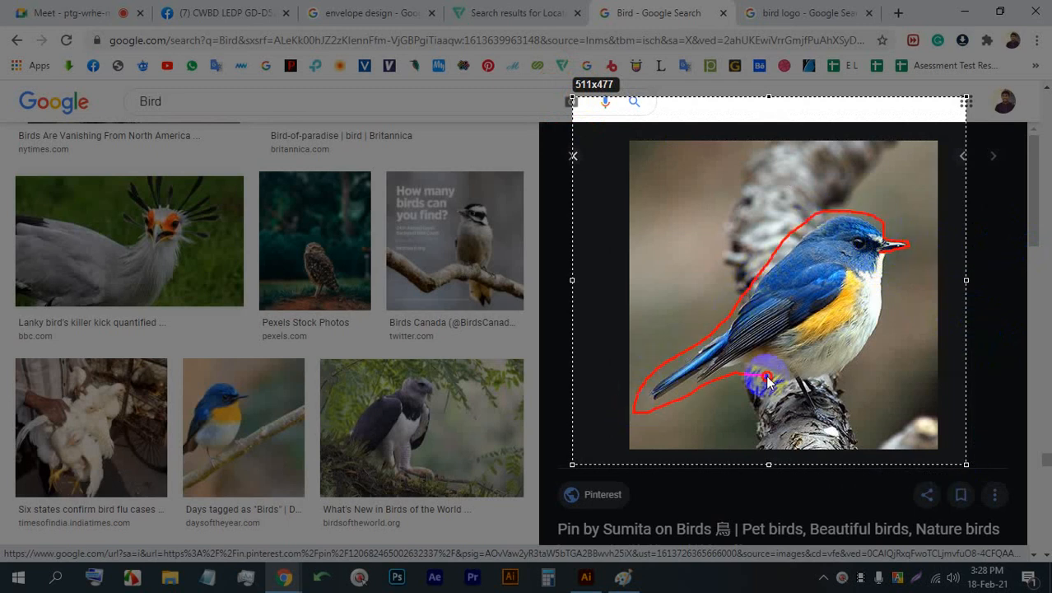
pyautogui.moveTo(886, 253); pyautogui.dragTo(886, 257)
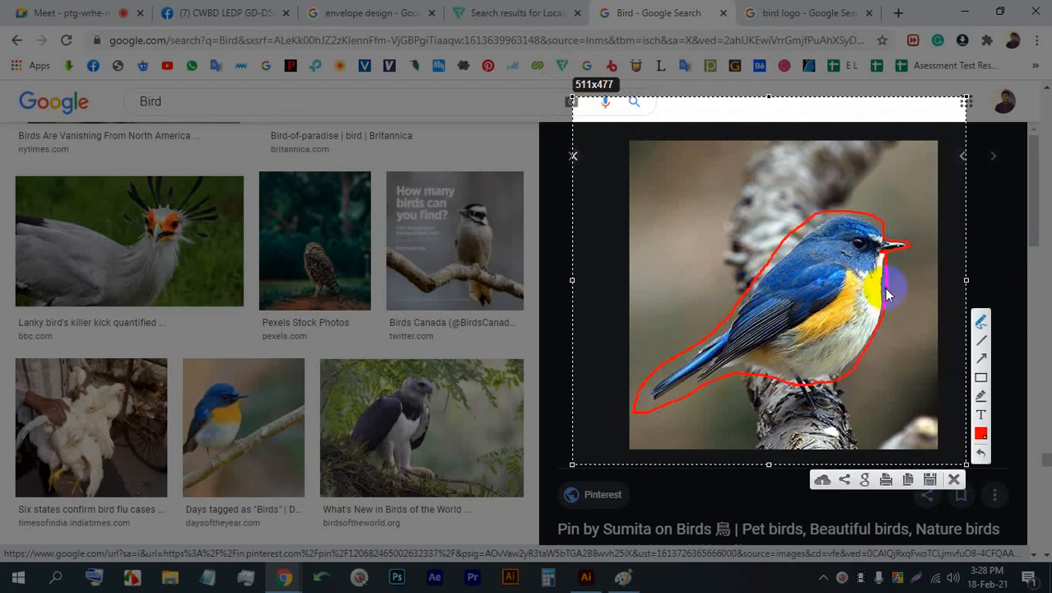
pyautogui.moveTo(792, 381)
pyautogui.mouseDown()
pyautogui.moveTo(809, 425)
pyautogui.moveTo(825, 408)
pyautogui.moveTo(833, 432)
pyautogui.mouseUp()
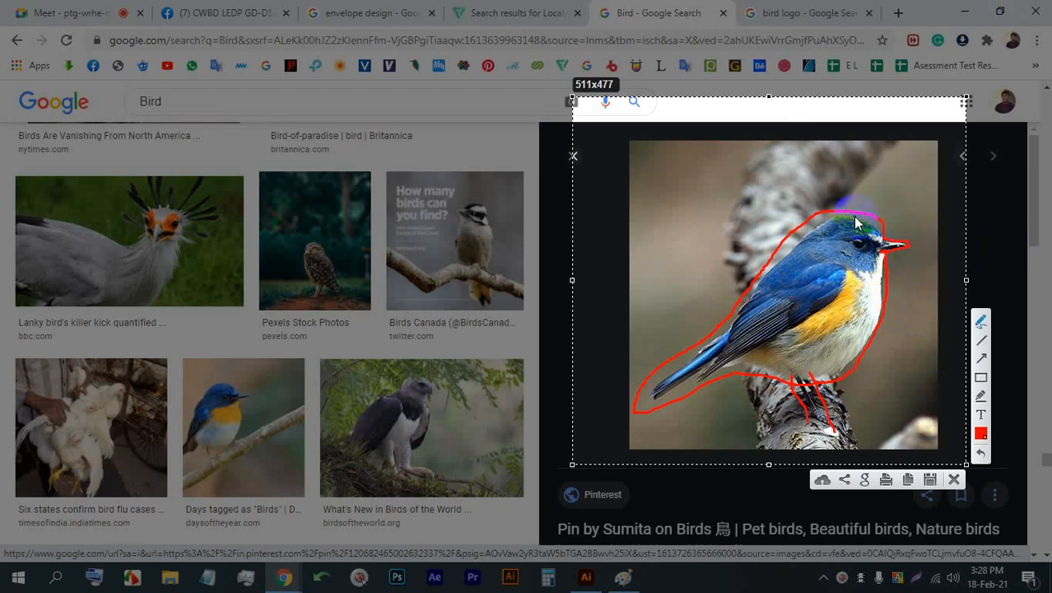
pyautogui.moveTo(856, 223); pyautogui.dragTo(877, 237)
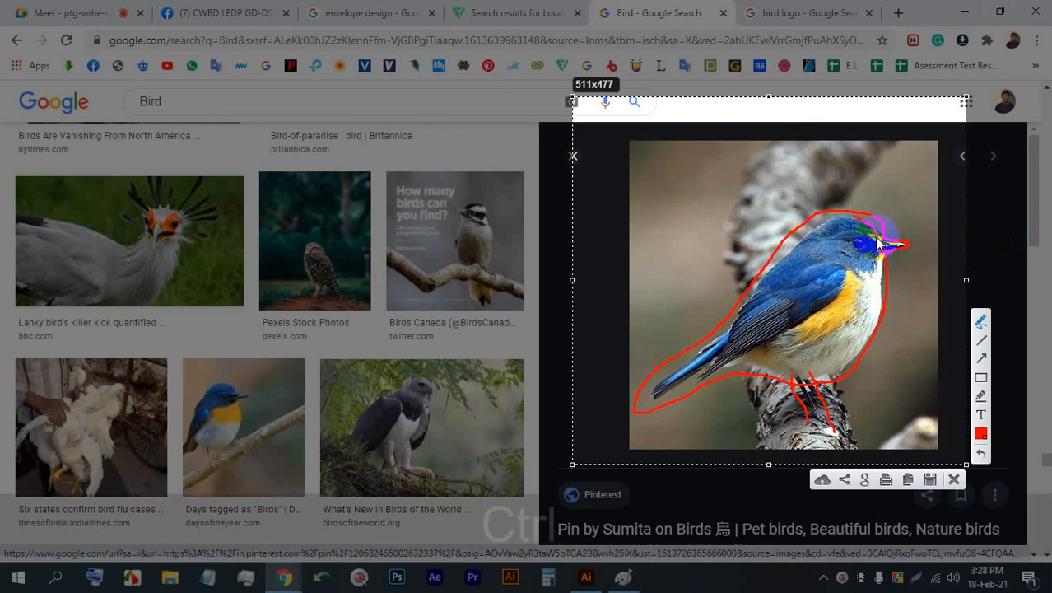
# - Undo the red outline and leg strokes drawn over the captured bird photo
pyautogui.hotkey('ctrl', 'z')
pyautogui.hotkey('ctrl', 'z')
pyautogui.hotkey('ctrl', 'z')
pyautogui.hotkey('ctrl', 'z')
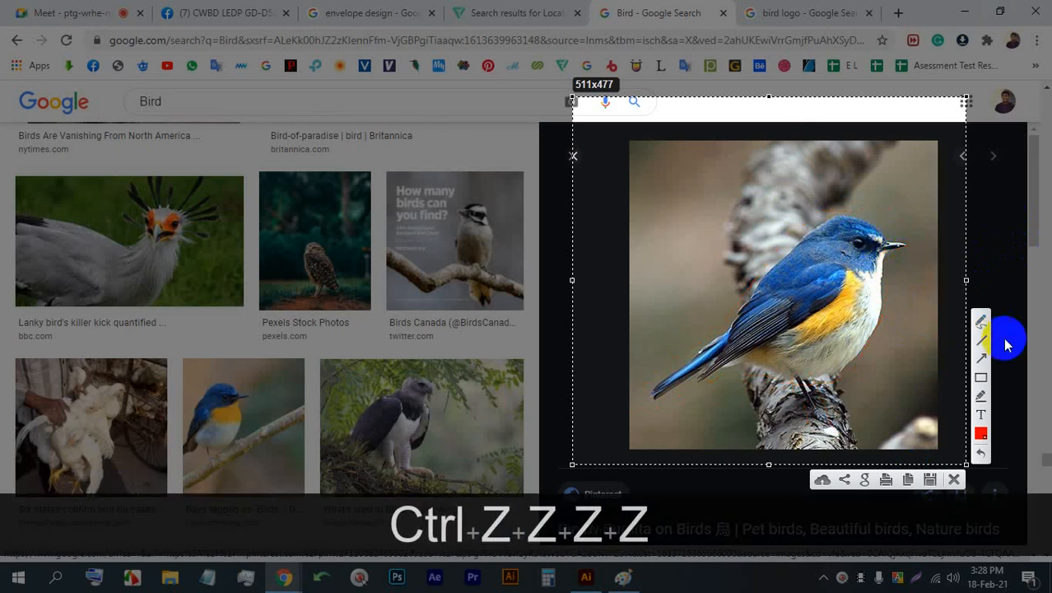
# - Draw a freehand red circle over the bird's body, following its breast and belly and extending above its back
pyautogui.click(983, 324)
pyautogui.moveTo(861, 230); pyautogui.dragTo(879, 245)
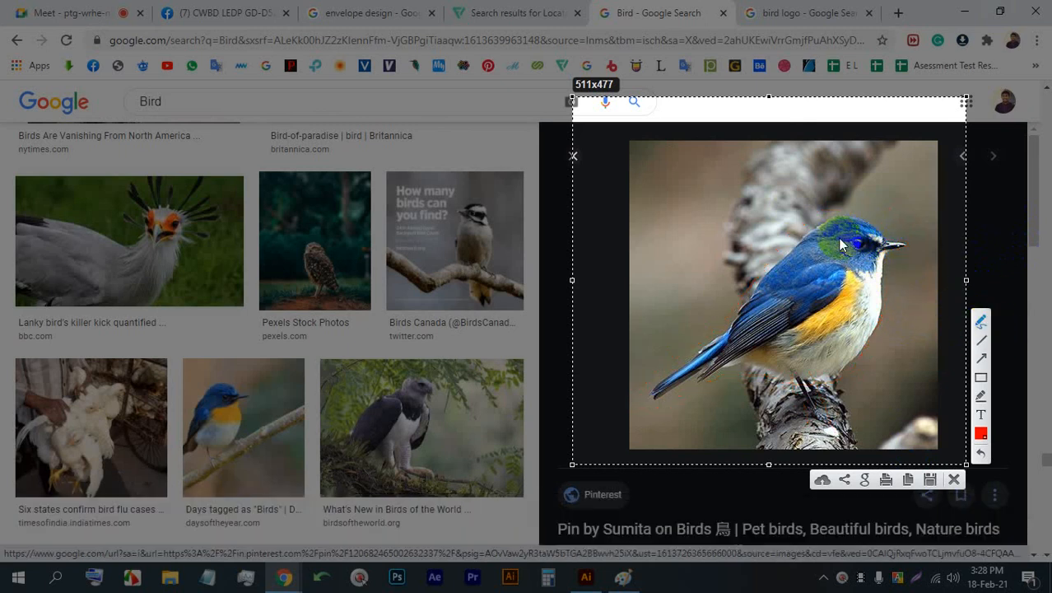
pyautogui.moveTo(839, 239)
pyautogui.mouseDown()
pyautogui.moveTo(868, 287)
pyautogui.moveTo(865, 334)
pyautogui.mouseUp()
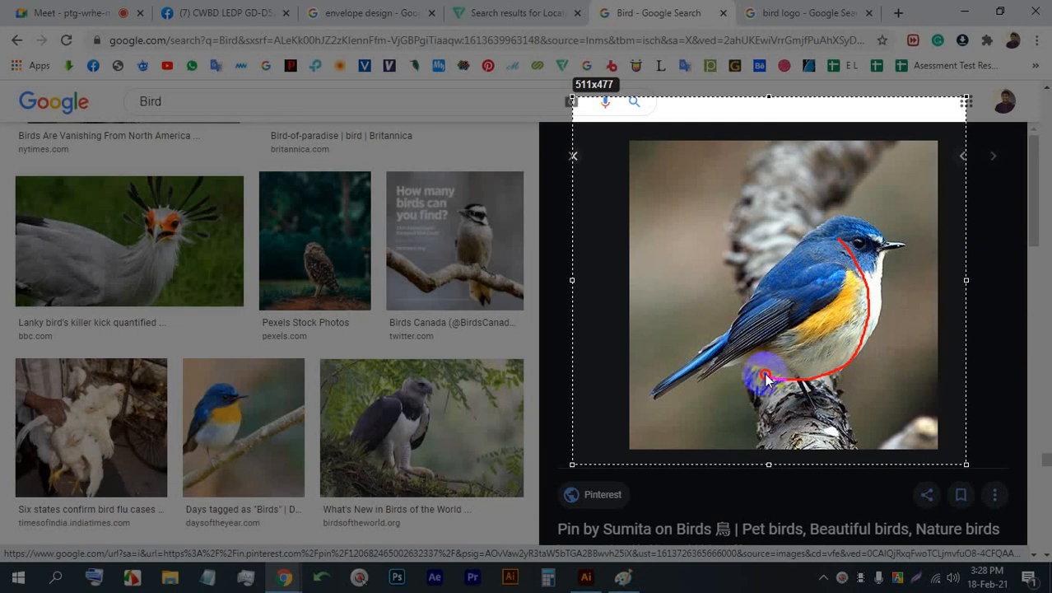
pyautogui.moveTo(766, 376); pyautogui.dragTo(736, 351)
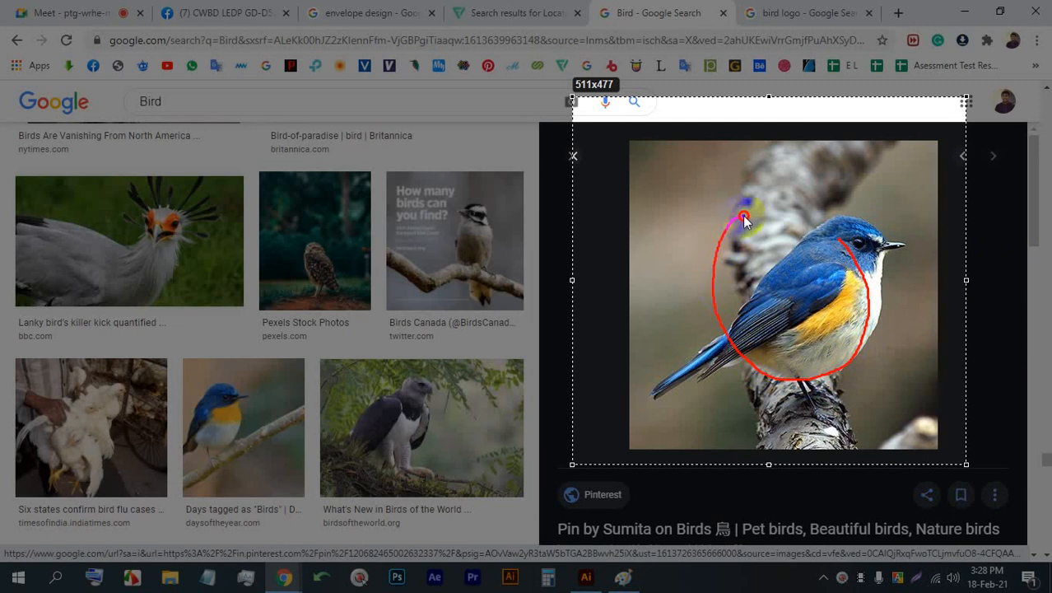
pyautogui.moveTo(744, 216)
pyautogui.mouseDown()
pyautogui.moveTo(833, 219)
pyautogui.moveTo(835, 236)
pyautogui.mouseUp()
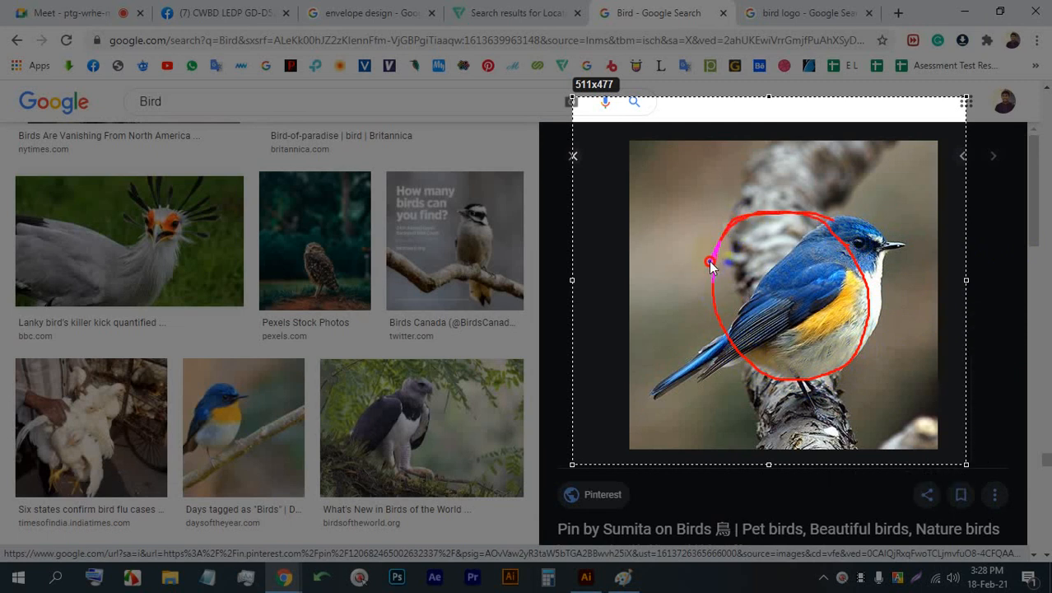
pyautogui.moveTo(711, 265); pyautogui.dragTo(711, 262)
# - Replace the freehand diagonal stroke with a straight red line crossing the circle along the bird's back and tail
pyautogui.moveTo(914, 169)
pyautogui.mouseDown()
pyautogui.moveTo(730, 293)
pyautogui.moveTo(578, 428)
pyautogui.mouseUp()
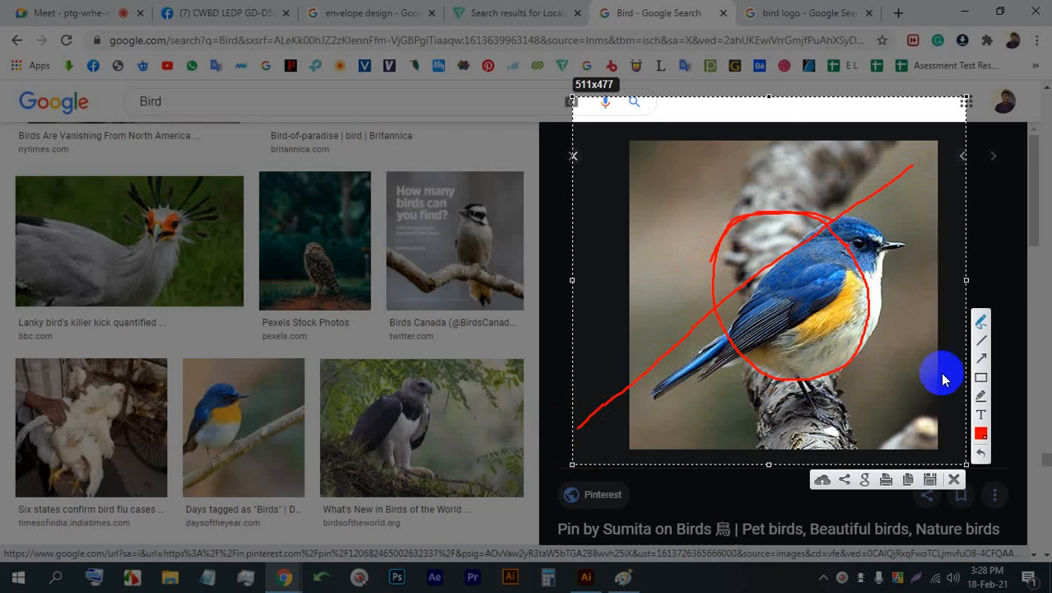
pyautogui.hotkey('ctrl', 'z')
pyautogui.click(981, 339)
pyautogui.moveTo(873, 194)
pyautogui.mouseDown()
pyautogui.moveTo(581, 429)
pyautogui.moveTo(605, 445)
pyautogui.mouseUp()
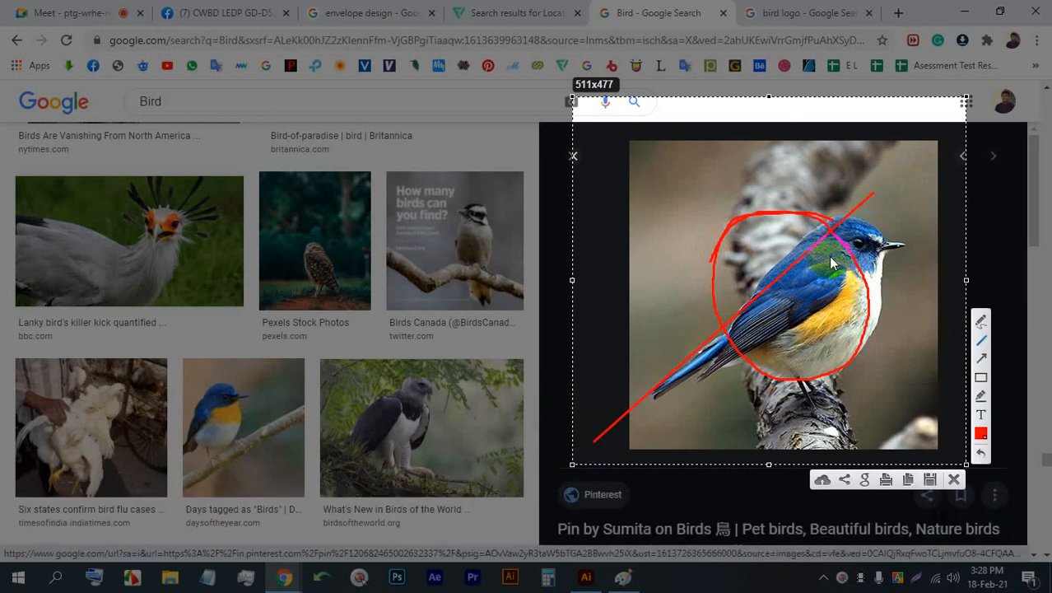
# - Go over the circle's breast and belly edge in freehand red and sketch the bird's pointed beak
pyautogui.click(981, 319)
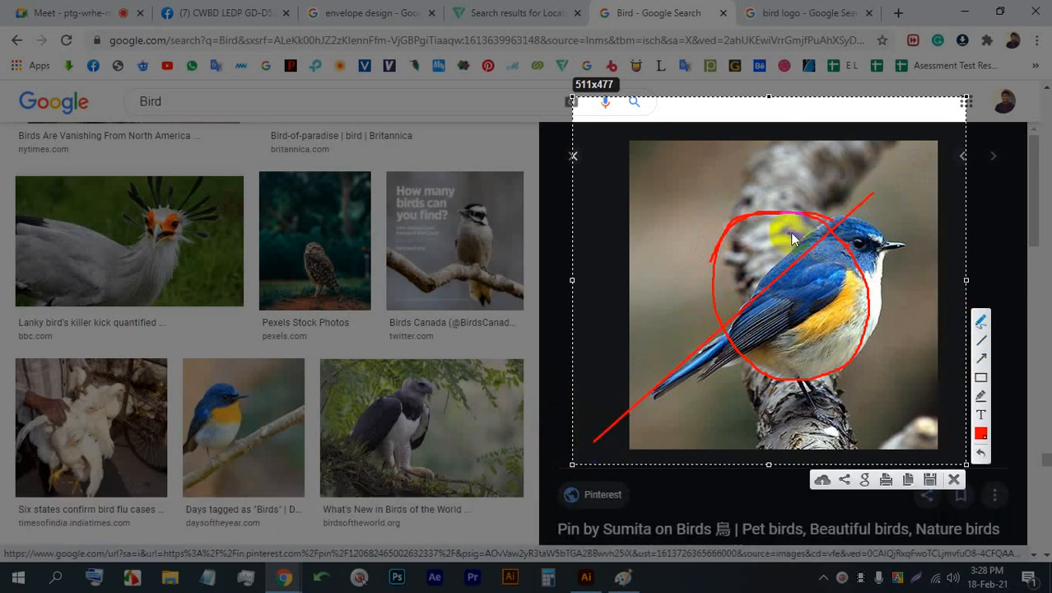
pyautogui.moveTo(836, 239)
pyautogui.mouseDown()
pyautogui.moveTo(869, 326)
pyautogui.moveTo(852, 363)
pyautogui.moveTo(781, 383)
pyautogui.moveTo(745, 370)
pyautogui.moveTo(728, 338)
pyautogui.mouseUp()
pyautogui.moveTo(862, 257); pyautogui.dragTo(879, 278)
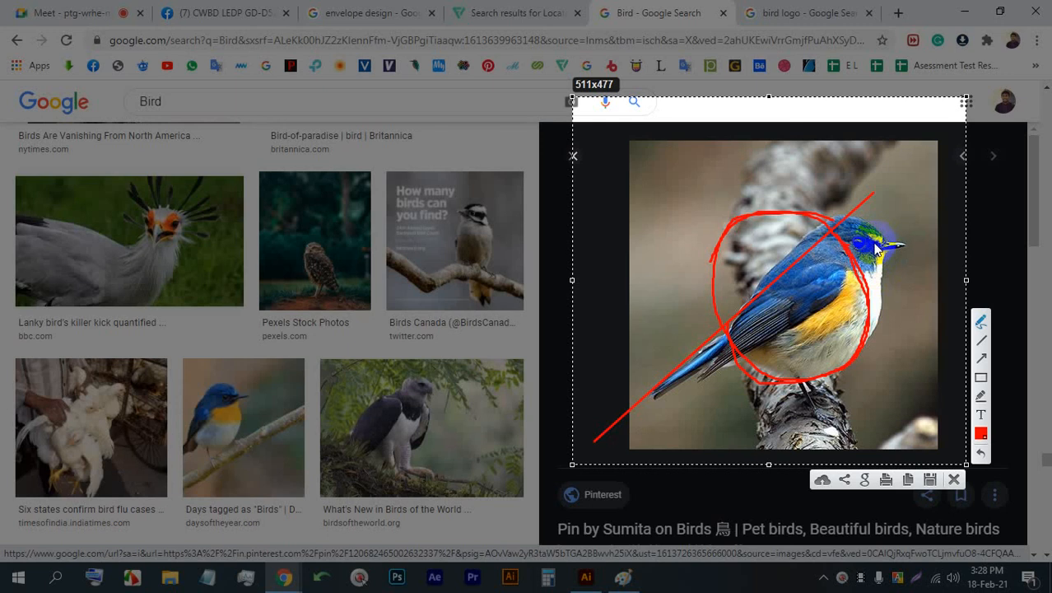
pyautogui.moveTo(871, 247)
pyautogui.mouseDown()
pyautogui.moveTo(909, 244)
pyautogui.moveTo(878, 264)
pyautogui.moveTo(867, 263)
pyautogui.moveTo(881, 244)
pyautogui.moveTo(866, 246)
pyautogui.mouseUp()
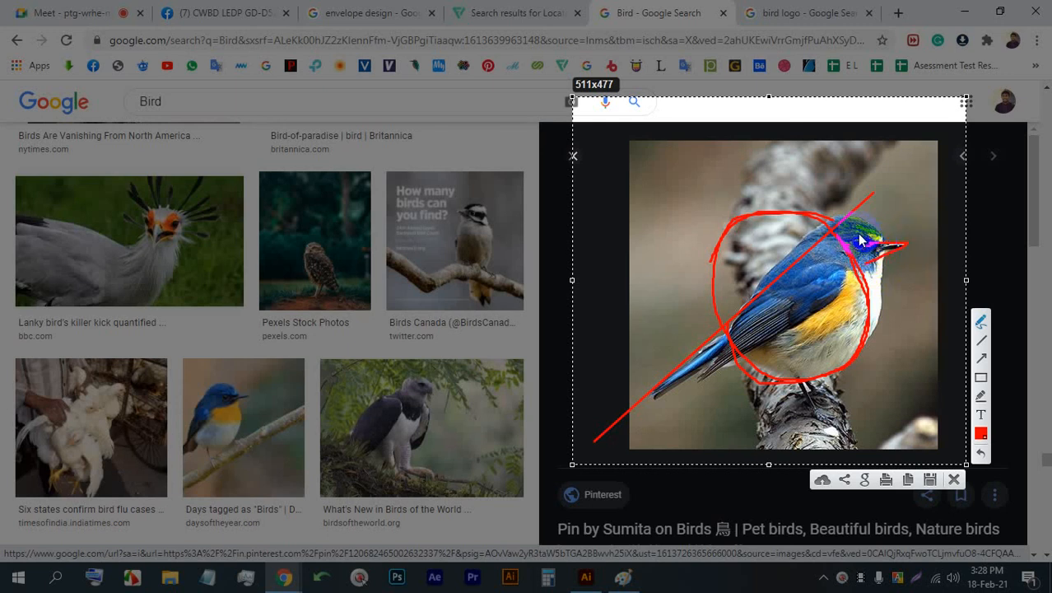
# - Scribble in freehand red across the part of the circle that lies above the diagonal back line
pyautogui.click(977, 320)
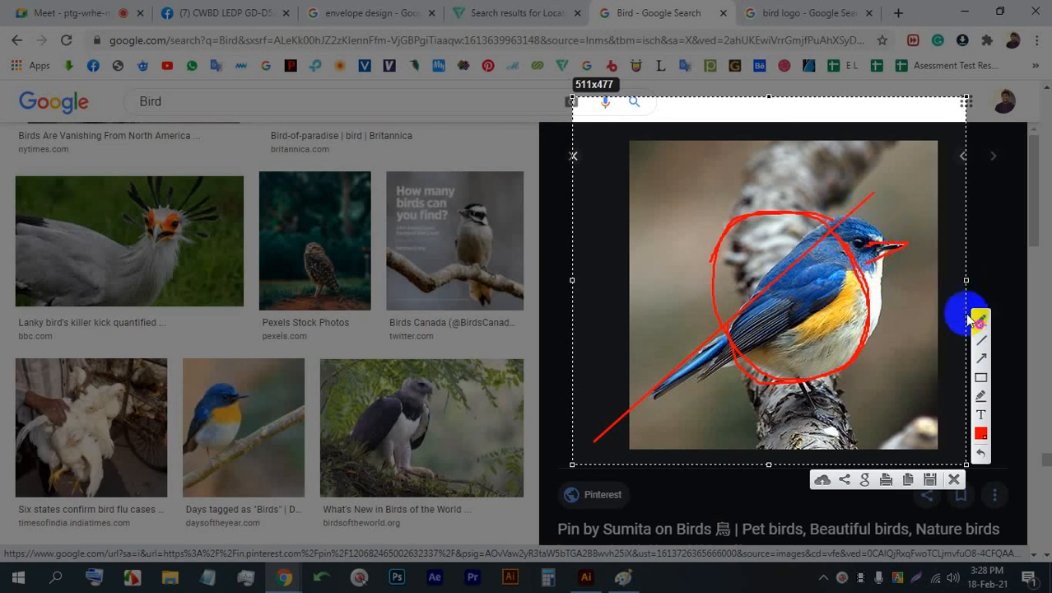
pyautogui.click(982, 322)
pyautogui.moveTo(866, 204)
pyautogui.mouseDown()
pyautogui.moveTo(759, 226)
pyautogui.moveTo(733, 245)
pyautogui.mouseUp()
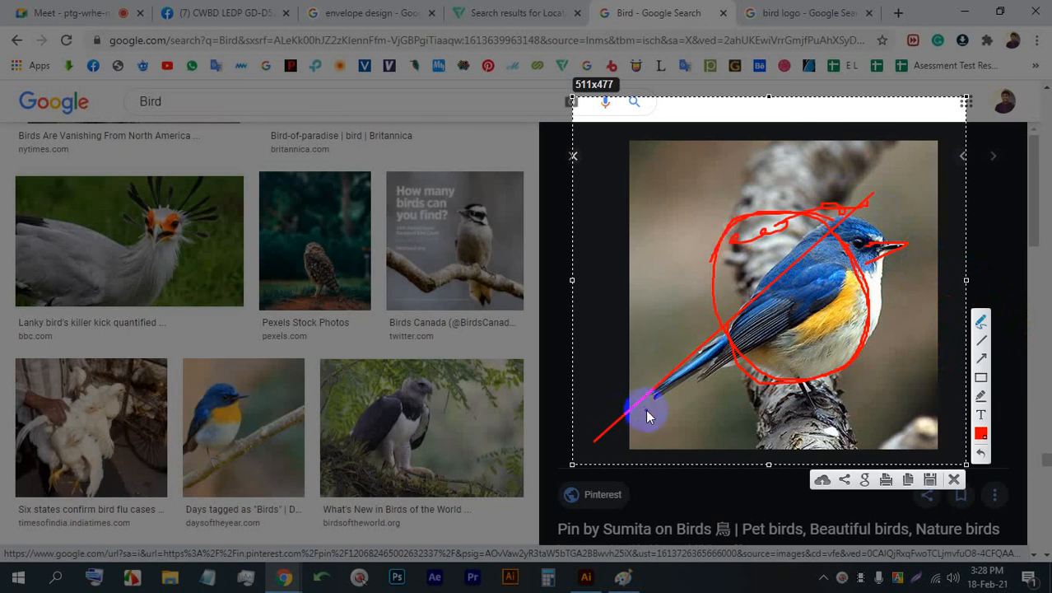
# - Sketch a red leg beneath the belly and short feather lines along the bird's tail
pyautogui.moveTo(797, 396); pyautogui.dragTo(805, 401)
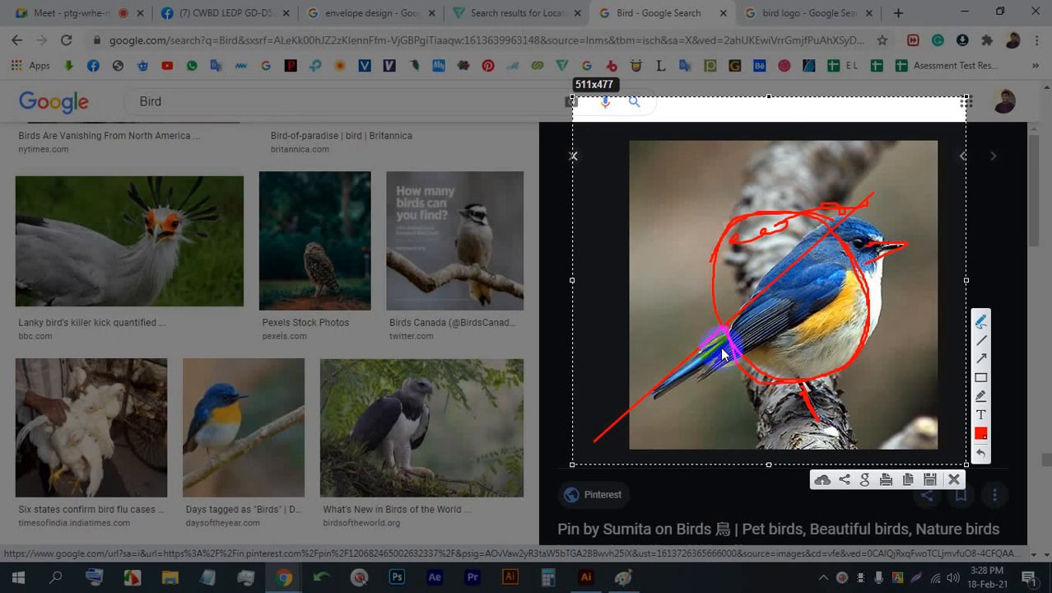
pyautogui.moveTo(722, 354); pyautogui.dragTo(670, 395)
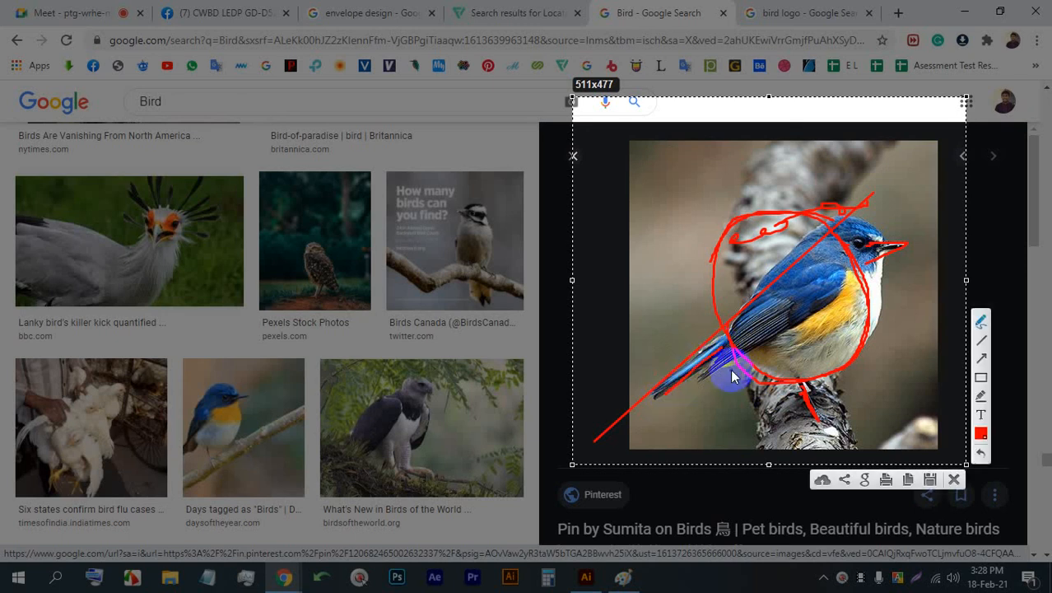
pyautogui.moveTo(730, 369)
pyautogui.mouseDown()
pyautogui.moveTo(733, 360)
pyautogui.moveTo(695, 404)
pyautogui.mouseUp()
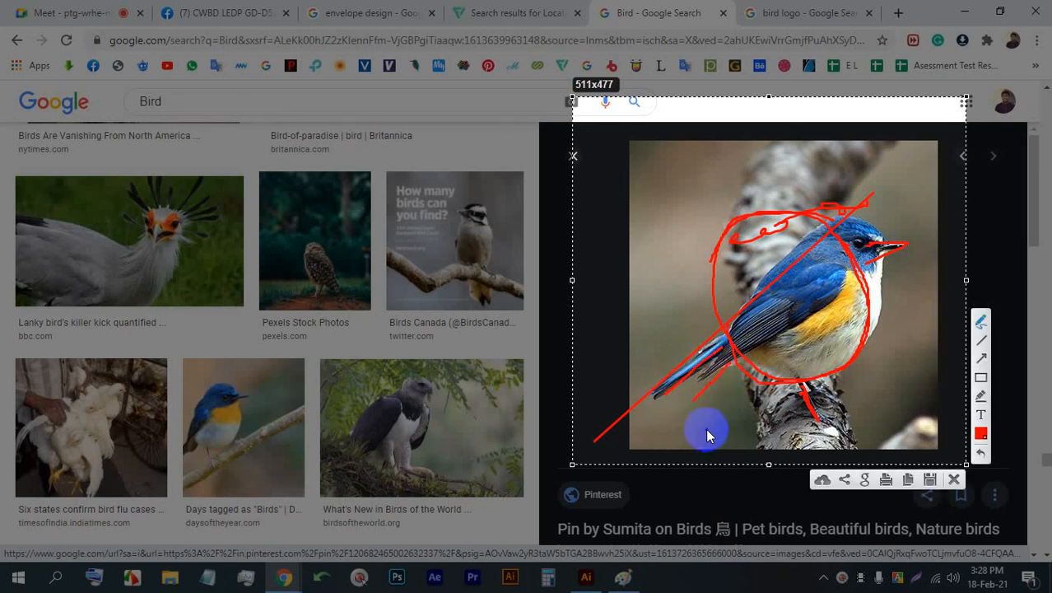
# - Retrace the bird's breast edge and outline the yellow flank patch inside the circle in freehand red
pyautogui.moveTo(849, 241)
pyautogui.mouseDown()
pyautogui.moveTo(830, 280)
pyautogui.moveTo(851, 276)
pyautogui.moveTo(875, 323)
pyautogui.mouseUp()
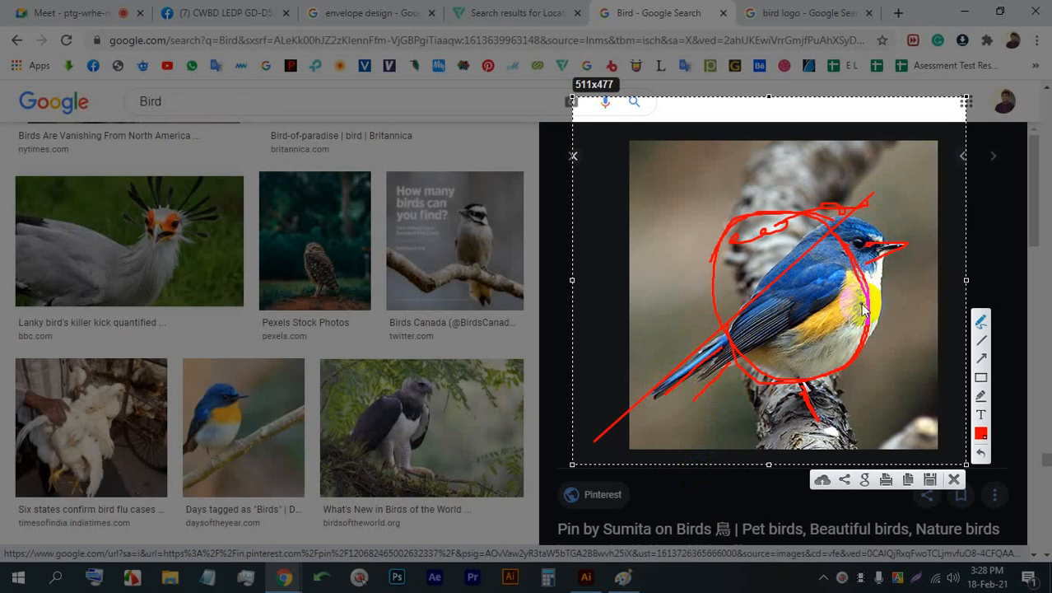
pyautogui.moveTo(848, 265)
pyautogui.mouseDown()
pyautogui.moveTo(725, 289)
pyautogui.moveTo(811, 314)
pyautogui.moveTo(840, 278)
pyautogui.moveTo(830, 269)
pyautogui.moveTo(852, 328)
pyautogui.mouseUp()
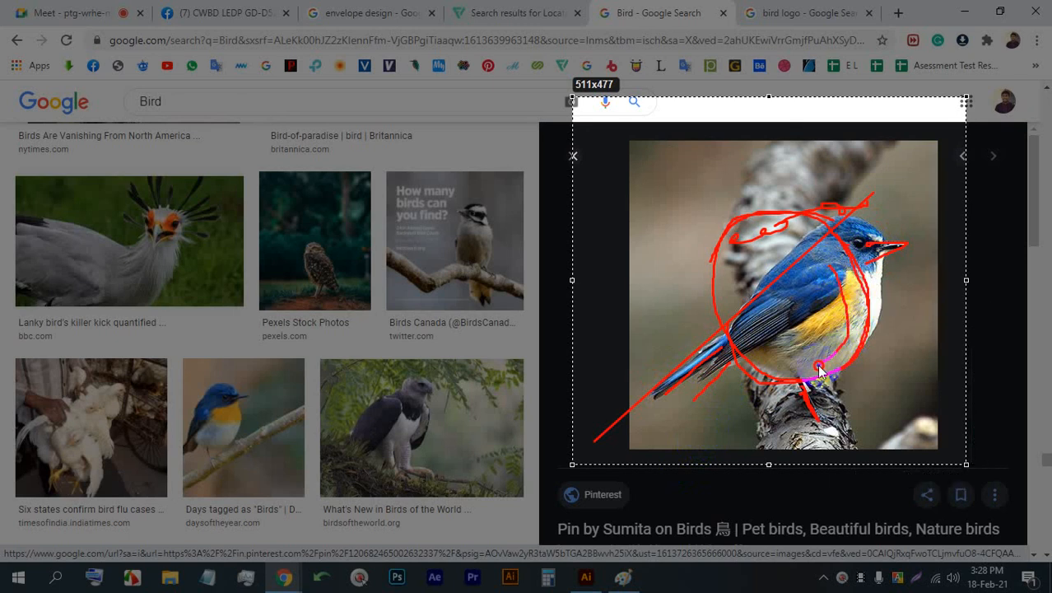
pyautogui.moveTo(762, 336)
pyautogui.mouseDown()
pyautogui.moveTo(837, 275)
pyautogui.moveTo(766, 335)
pyautogui.mouseUp()
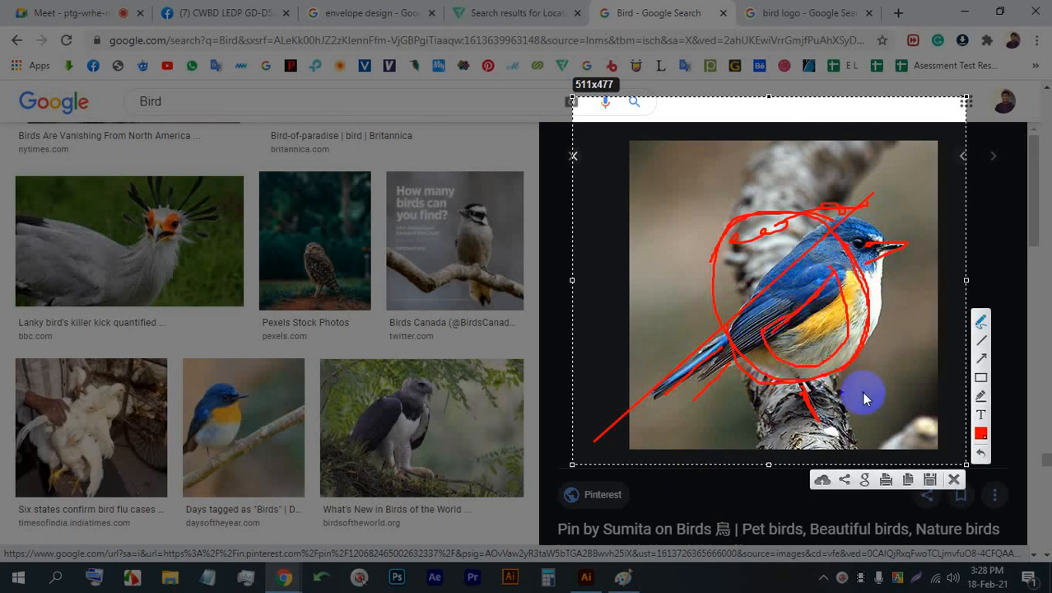
# - Copy the annotated bird capture to the clipboard, switch to Paint, paste it onto the canvas and deselect it
pyautogui.click(909, 480)
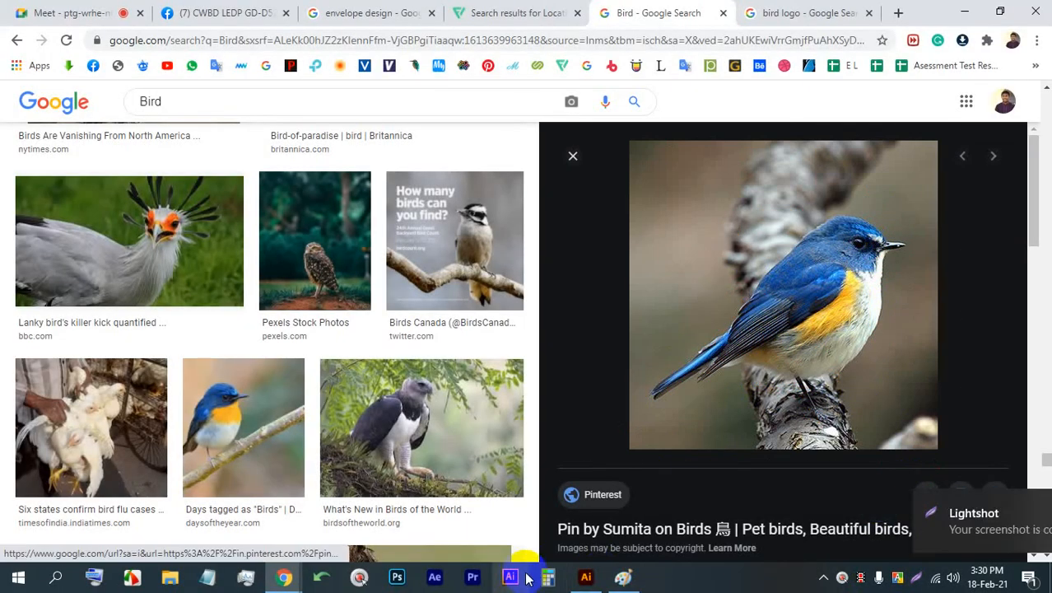
pyautogui.click(624, 576)
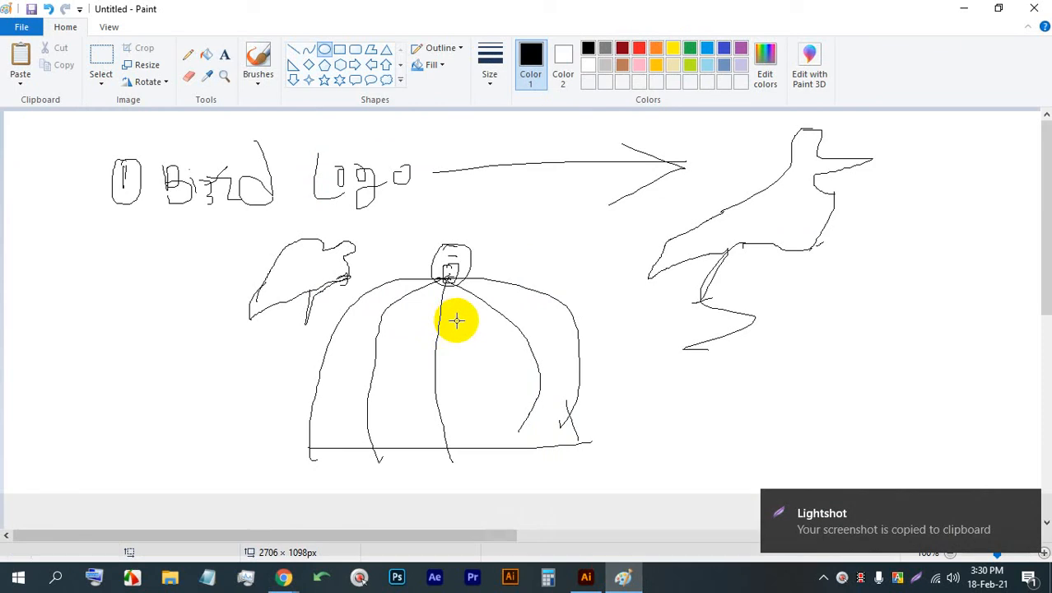
pyautogui.hotkey('ctrl', 'v')
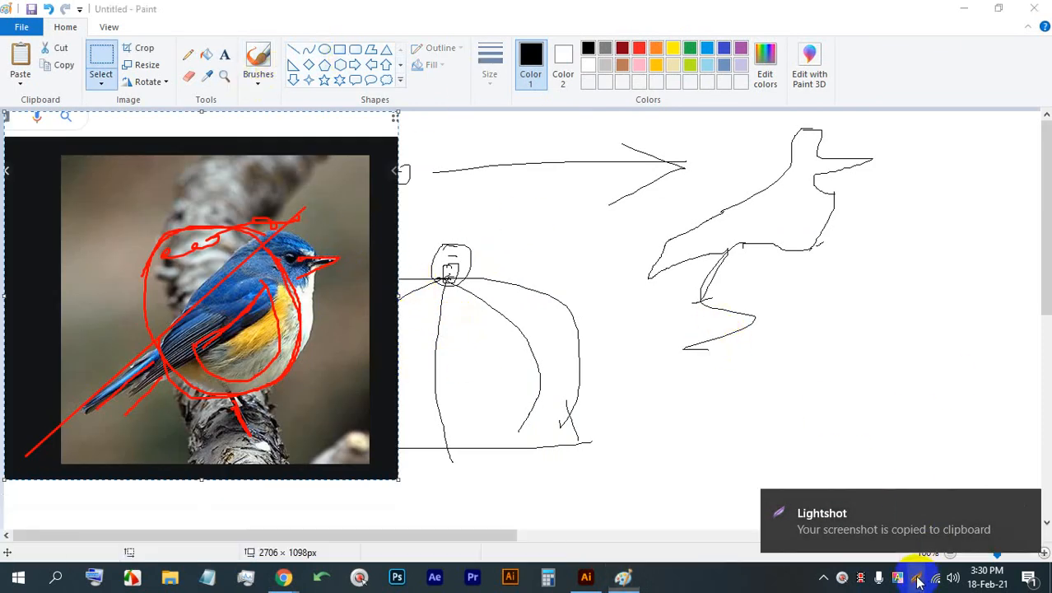
pyautogui.click(1005, 476)
# - Capture a 449x504 area around the black bird sketch and draw a red body outline with a diagonal back and rounded belly
pyautogui.press('Print')
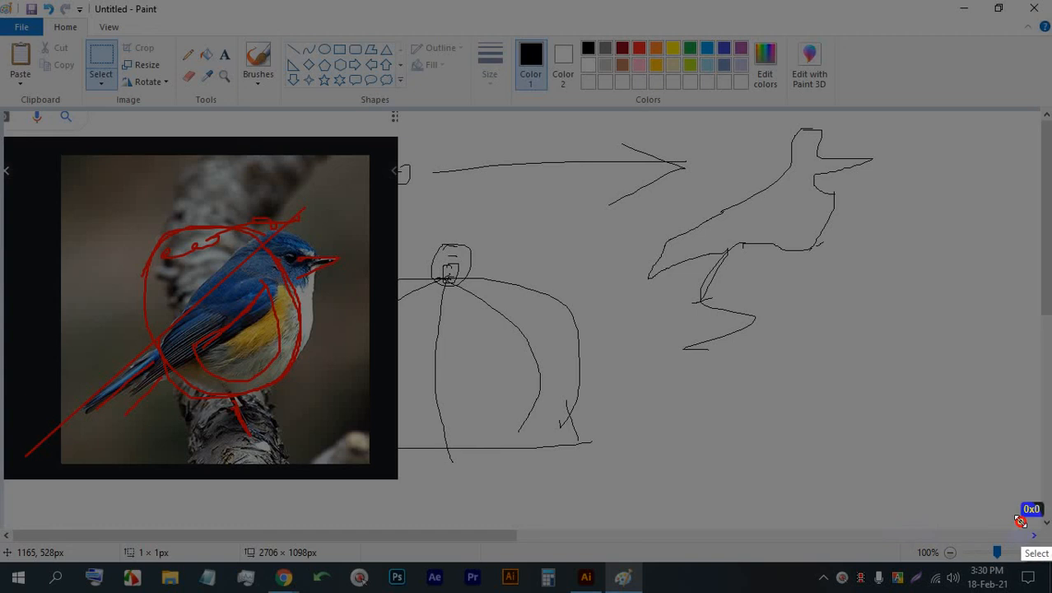
pyautogui.moveTo(1021, 521); pyautogui.dragTo(674, 132)
pyautogui.click(1035, 378)
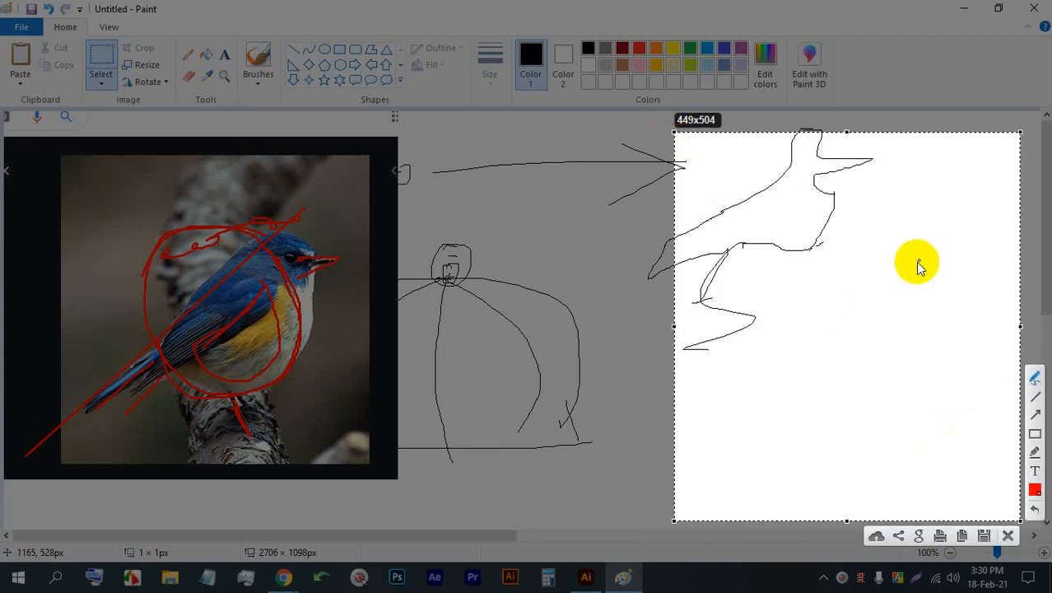
pyautogui.moveTo(925, 254); pyautogui.dragTo(773, 368)
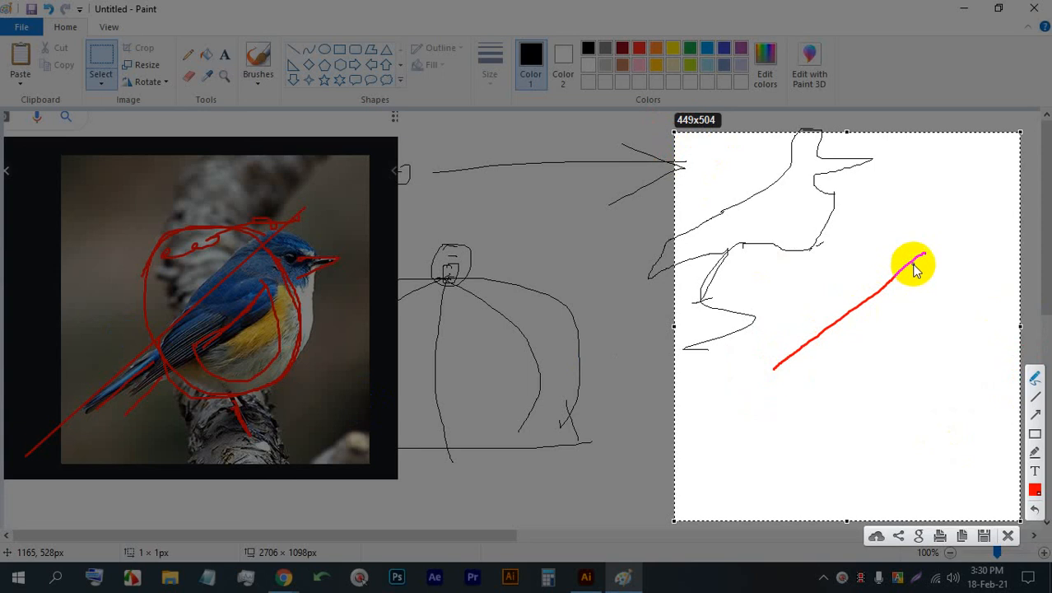
pyautogui.moveTo(925, 255)
pyautogui.mouseDown()
pyautogui.moveTo(940, 278)
pyautogui.moveTo(946, 337)
pyautogui.moveTo(936, 378)
pyautogui.moveTo(866, 399)
pyautogui.moveTo(811, 392)
pyautogui.moveTo(774, 368)
pyautogui.mouseUp()
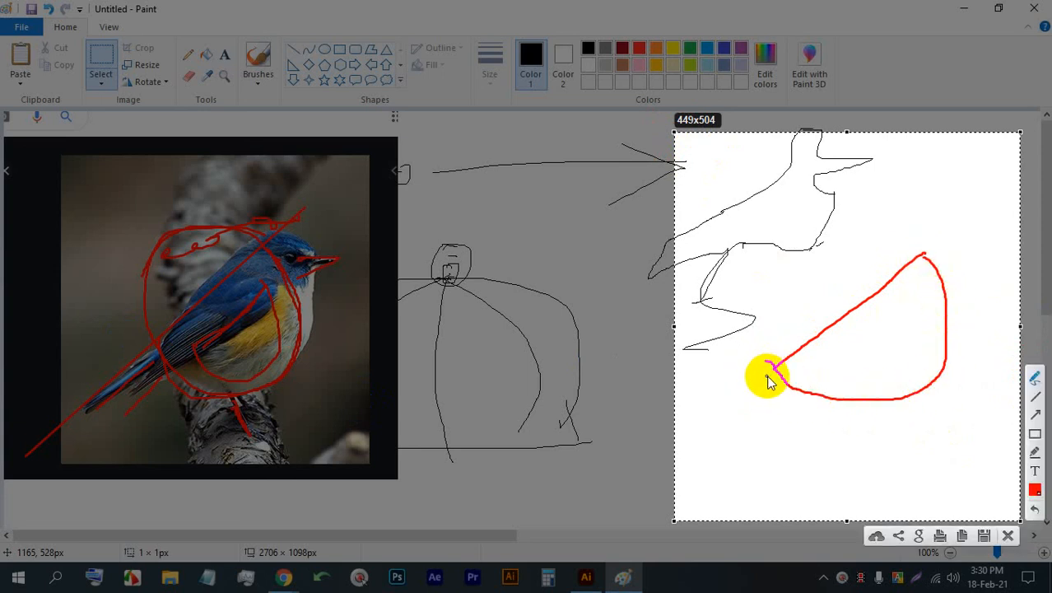
# - Add short red feather lines at the body's tail end and a straight leg beneath the belly
pyautogui.moveTo(767, 375)
pyautogui.mouseDown()
pyautogui.moveTo(734, 394)
pyautogui.moveTo(770, 385)
pyautogui.moveTo(732, 411)
pyautogui.mouseUp()
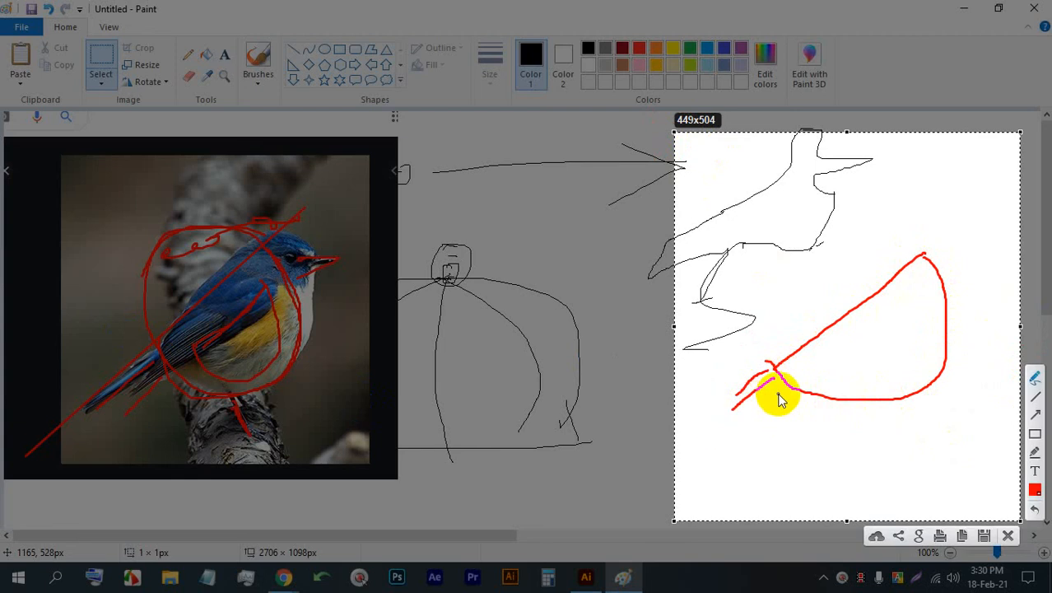
pyautogui.moveTo(778, 380); pyautogui.dragTo(751, 418)
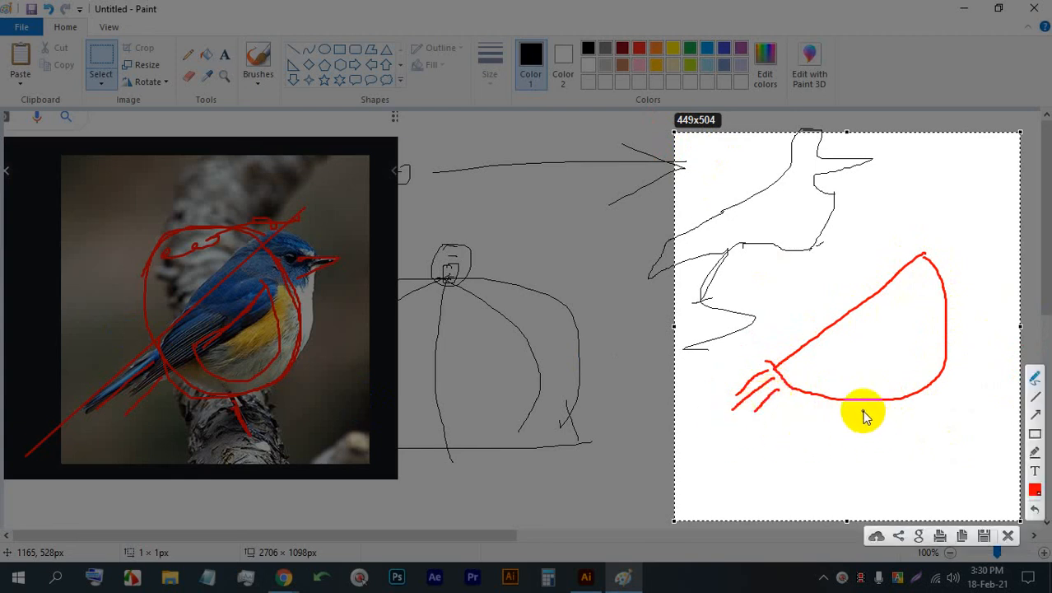
pyautogui.moveTo(850, 403); pyautogui.dragTo(851, 441)
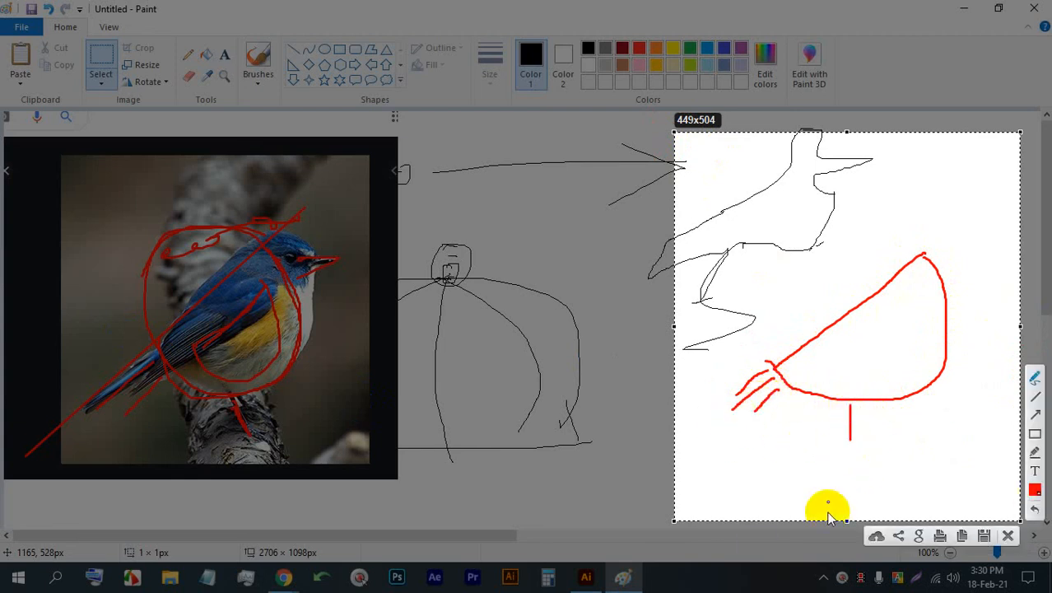
# - Sketch a small pointed red beak and a curved wing line inside the body outline
pyautogui.moveTo(940, 258)
pyautogui.mouseDown()
pyautogui.moveTo(972, 270)
pyautogui.moveTo(951, 285)
pyautogui.mouseUp()
pyautogui.click(948, 263)
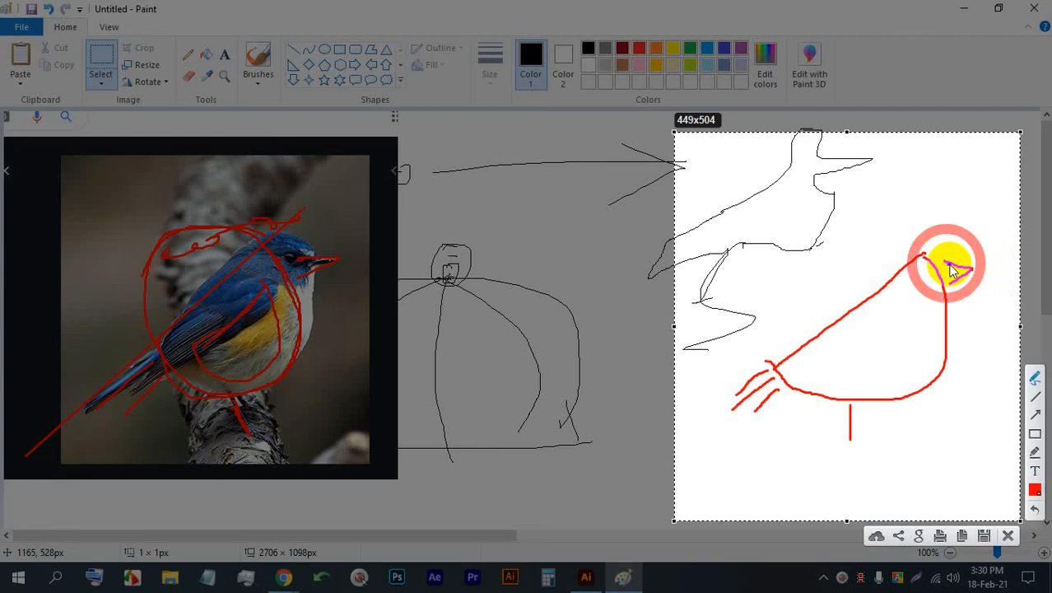
pyautogui.click(946, 264)
pyautogui.moveTo(907, 288)
pyautogui.mouseDown()
pyautogui.moveTo(923, 328)
pyautogui.moveTo(904, 373)
pyautogui.mouseUp()
pyautogui.moveTo(838, 381); pyautogui.dragTo(825, 363)
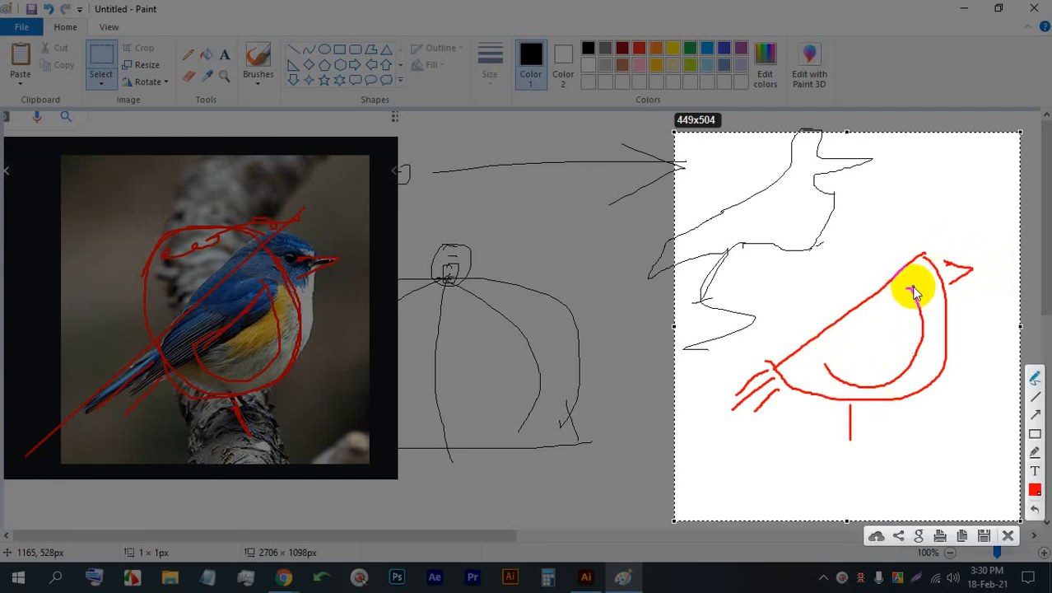
# - Draw a red head circle on the sketch, circle the head in the bird photo, and lengthen the sketch's beak
pyautogui.moveTo(925, 256)
pyautogui.mouseDown()
pyautogui.moveTo(942, 250)
pyautogui.moveTo(916, 247)
pyautogui.moveTo(964, 287)
pyautogui.moveTo(959, 231)
pyautogui.moveTo(920, 231)
pyautogui.moveTo(918, 246)
pyautogui.mouseUp()
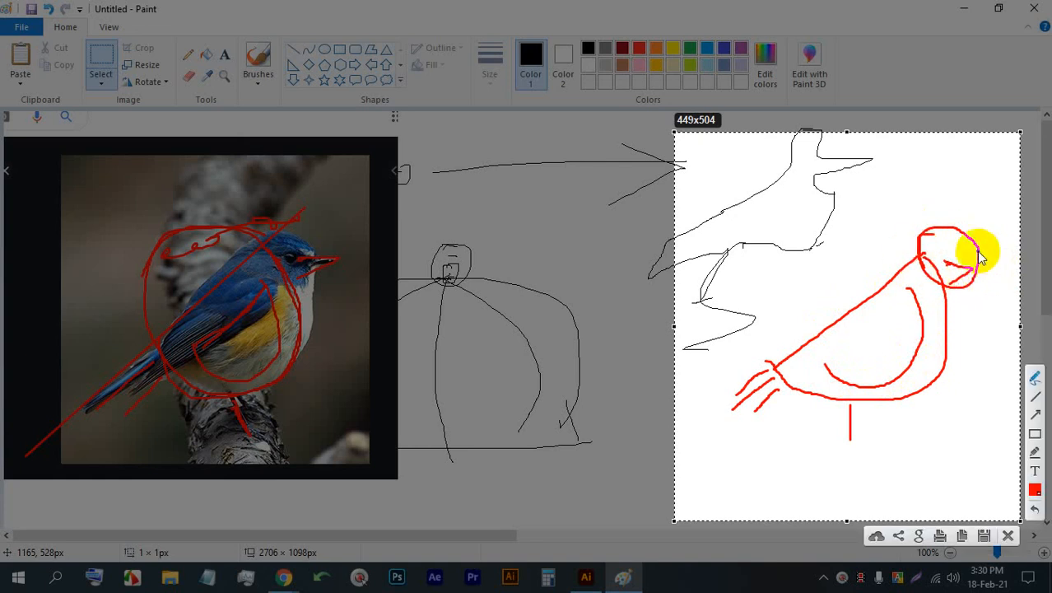
pyautogui.moveTo(325, 238)
pyautogui.mouseDown()
pyautogui.moveTo(286, 233)
pyautogui.moveTo(277, 249)
pyautogui.moveTo(314, 288)
pyautogui.moveTo(302, 245)
pyautogui.mouseUp()
pyautogui.moveTo(975, 254)
pyautogui.mouseDown()
pyautogui.moveTo(994, 266)
pyautogui.moveTo(975, 274)
pyautogui.moveTo(993, 267)
pyautogui.moveTo(966, 266)
pyautogui.mouseUp()
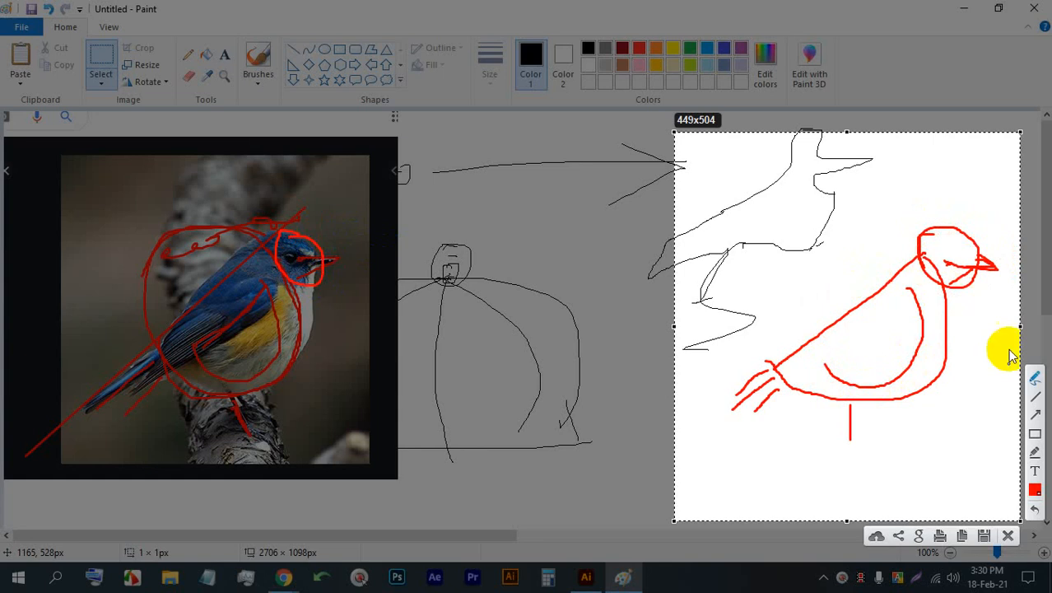
# - Go over the red sketch's leg, add extra feather strokes to its tail, and close the capture without saving
pyautogui.moveTo(846, 405); pyautogui.dragTo(854, 437)
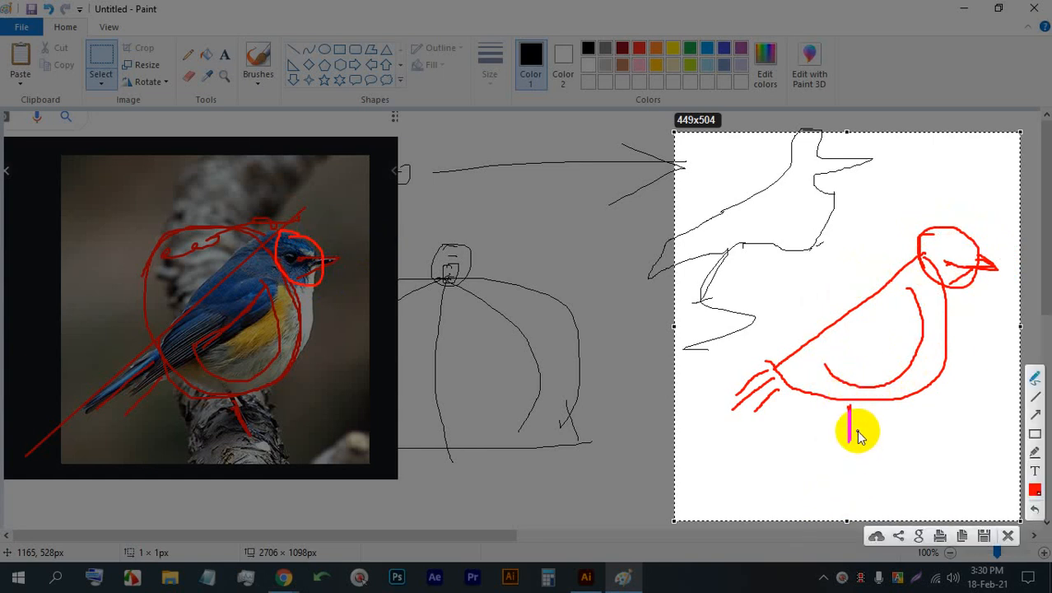
pyautogui.moveTo(850, 427); pyautogui.dragTo(849, 440)
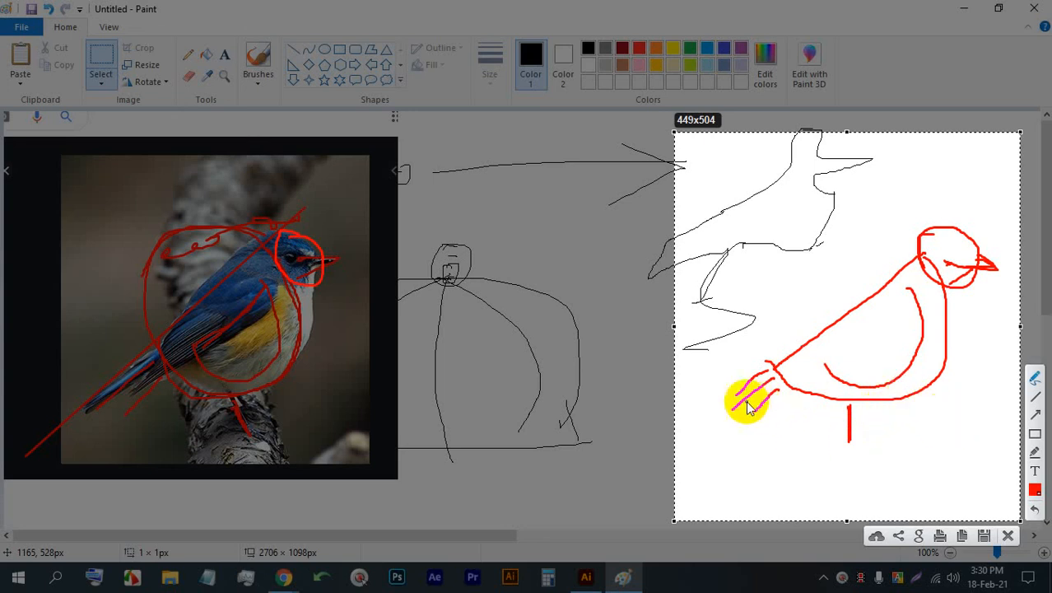
pyautogui.moveTo(737, 394)
pyautogui.mouseDown()
pyautogui.moveTo(775, 364)
pyautogui.moveTo(786, 371)
pyautogui.mouseUp()
pyautogui.click(757, 372)
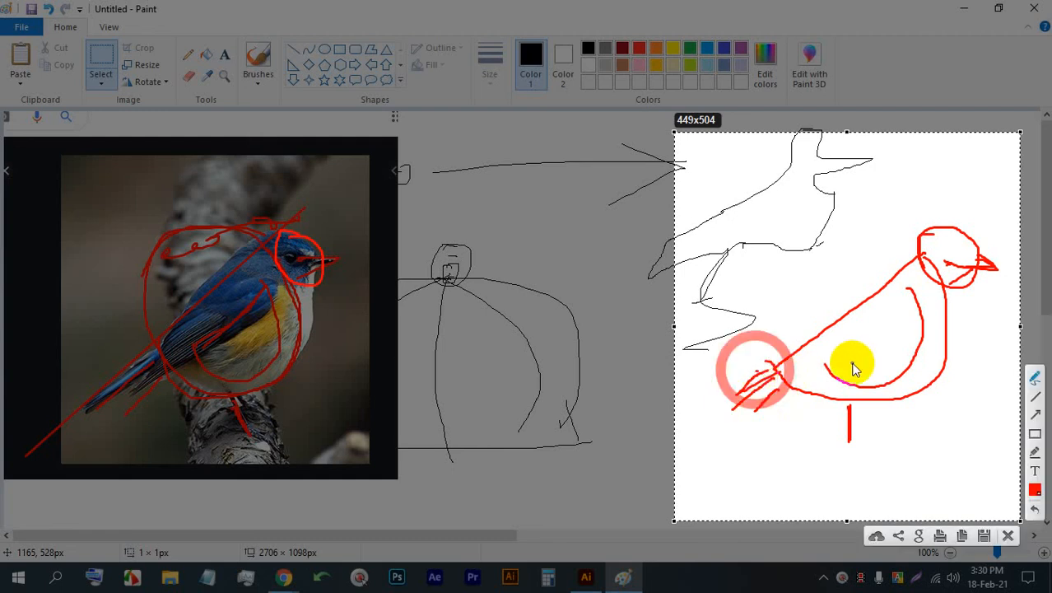
pyautogui.click(1010, 536)
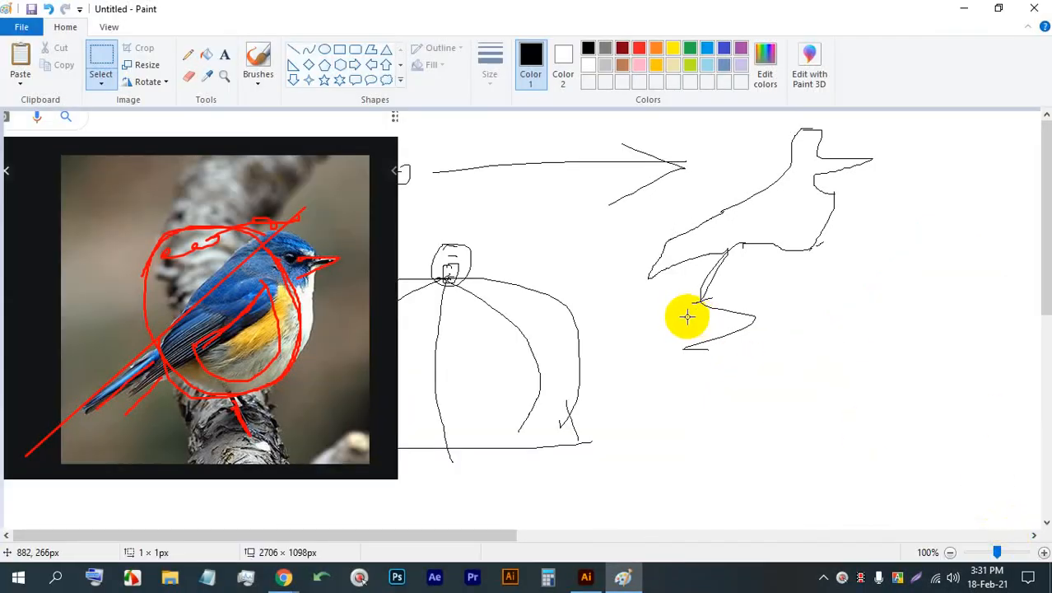
# - Draw a freehand zigzag Pencil line below the black bird sketch on the Paint canvas
pyautogui.click(188, 55)
pyautogui.moveTo(665, 333); pyautogui.dragTo(947, 421)
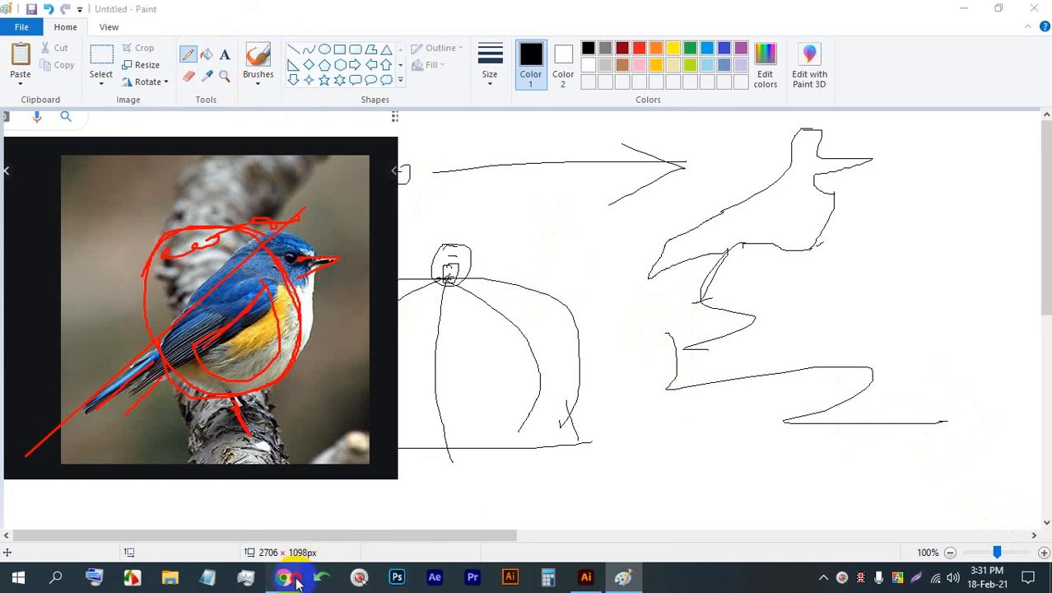
# - Switch to Chrome, check the Meet call, and examine the orange and black bird in the bird logo image results
pyautogui.click(283, 577)
pyautogui.click(271, 531)
pyautogui.click(33, 12)
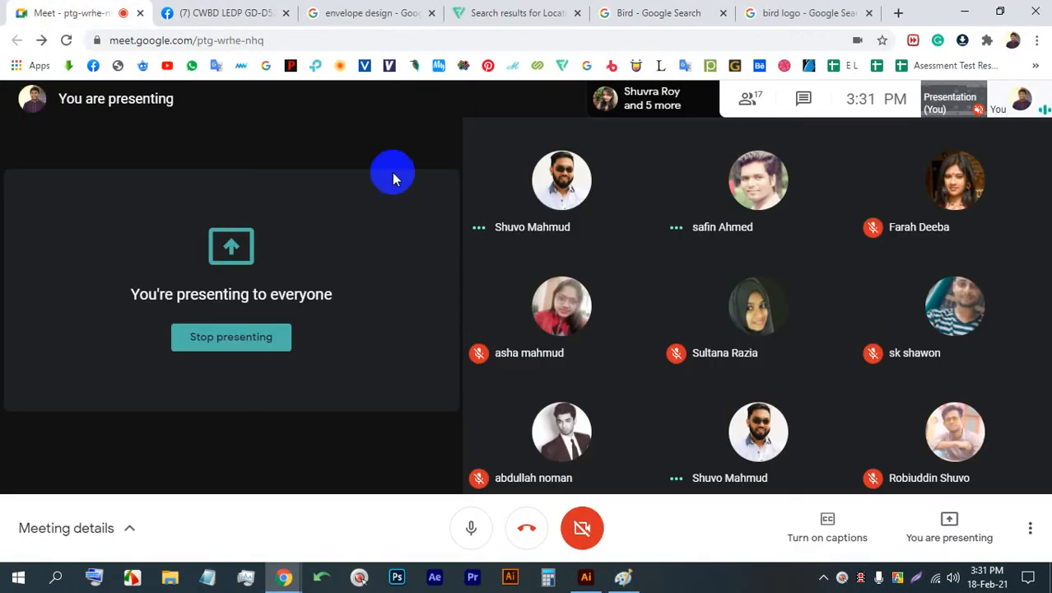
pyautogui.click(747, 13)
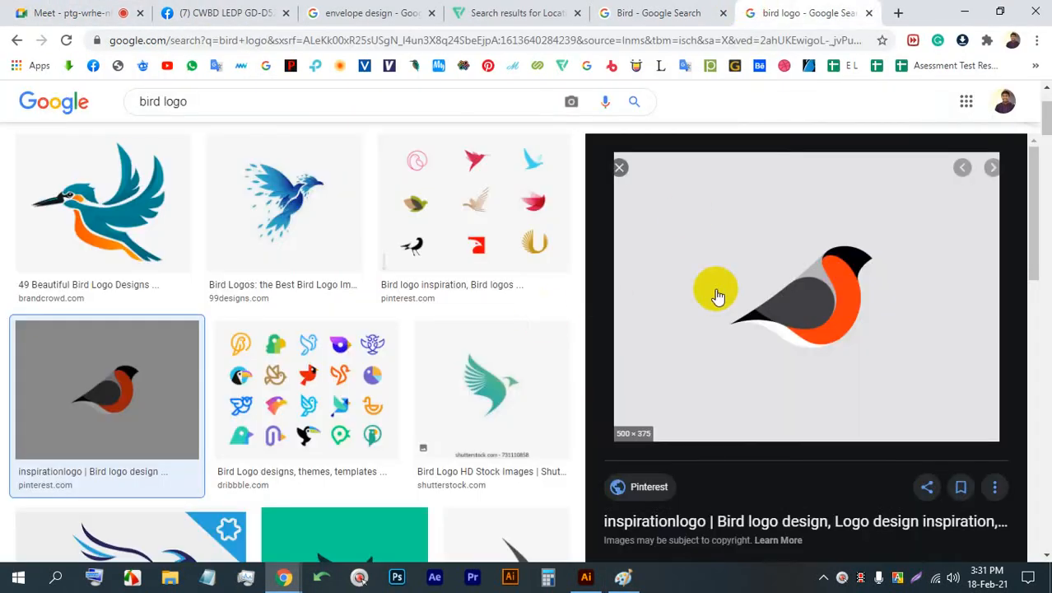
pyautogui.scroll(-2, 704, 296)
pyautogui.scroll(2, 694, 301)
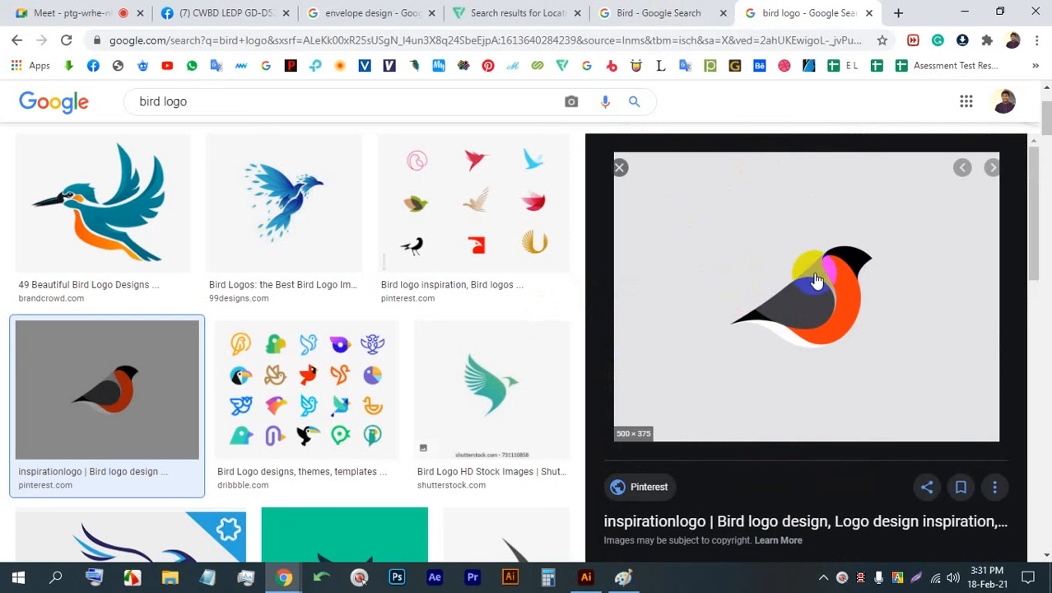
# - Return to the blue bird photo, capture a 587x499 area around it, and trace the breast and belly to the tail in red
pyautogui.click(647, 12)
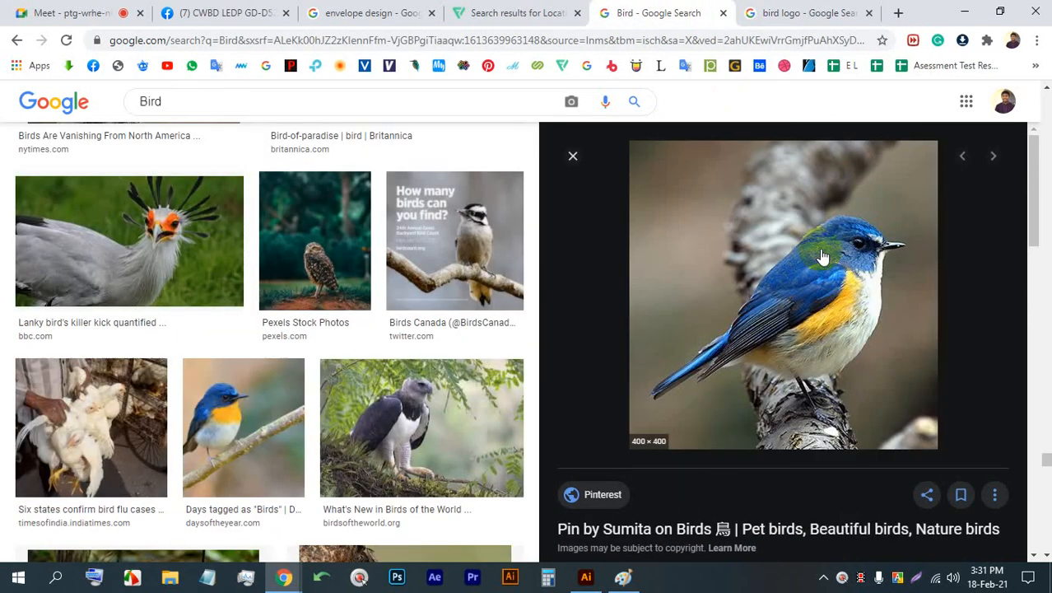
pyautogui.click(916, 577)
pyautogui.moveTo(1001, 477); pyautogui.dragTo(548, 92)
pyautogui.click(1016, 333)
pyautogui.moveTo(891, 246); pyautogui.dragTo(870, 342)
pyautogui.moveTo(811, 379)
pyautogui.mouseDown()
pyautogui.moveTo(682, 368)
pyautogui.moveTo(642, 387)
pyautogui.mouseUp()
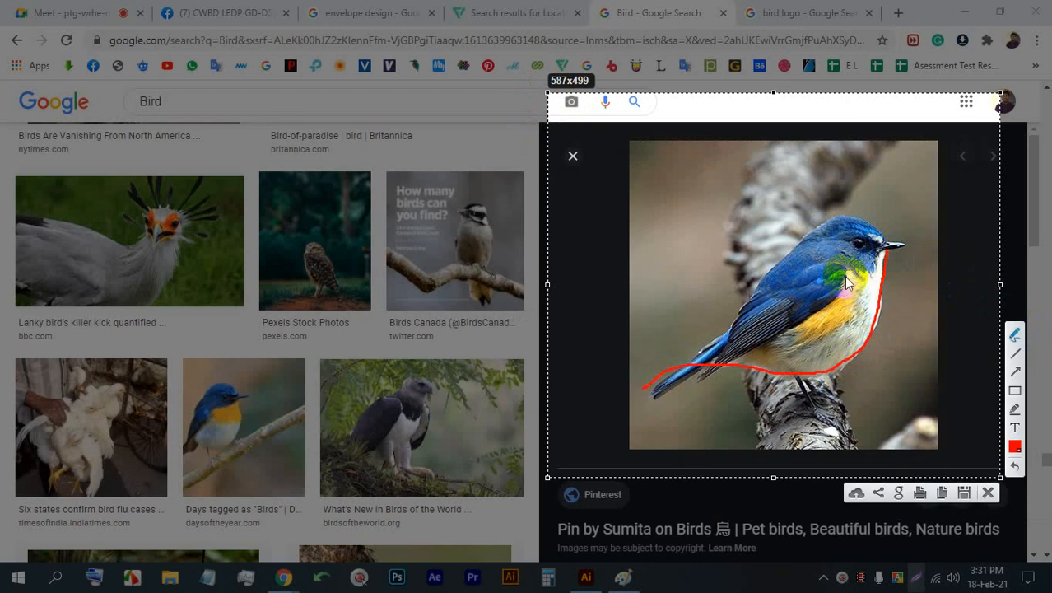
# - Trace the bird's yellow flank, wing, head, back and beak in freehand red, and close the capture without saving
pyautogui.moveTo(790, 330)
pyautogui.mouseDown()
pyautogui.moveTo(838, 300)
pyautogui.moveTo(850, 268)
pyautogui.moveTo(855, 307)
pyautogui.moveTo(826, 341)
pyautogui.moveTo(766, 348)
pyautogui.moveTo(854, 273)
pyautogui.mouseUp()
pyautogui.moveTo(683, 365)
pyautogui.mouseDown()
pyautogui.moveTo(768, 342)
pyautogui.moveTo(850, 276)
pyautogui.mouseUp()
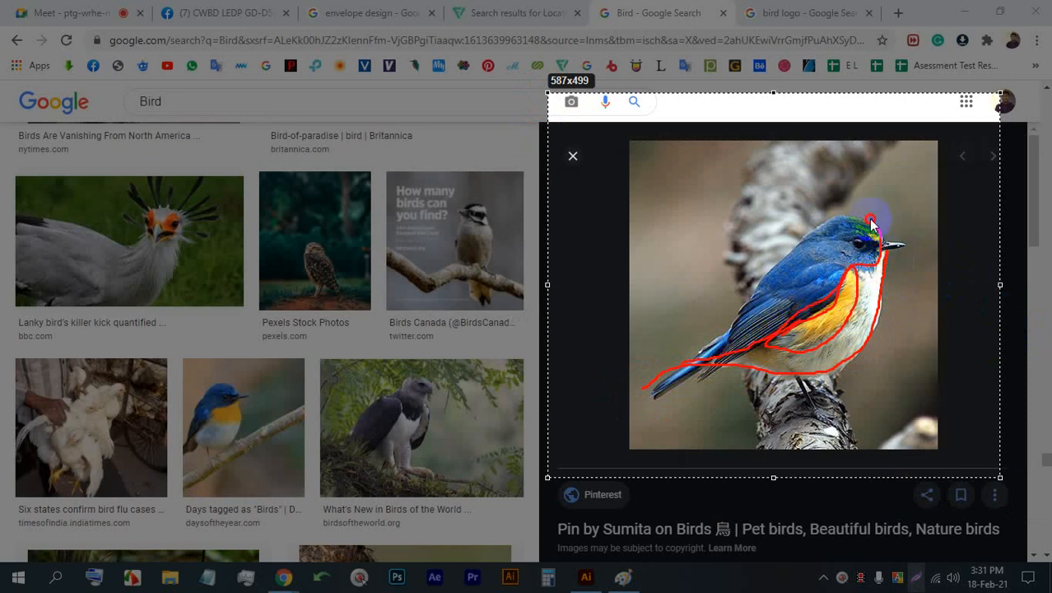
pyautogui.moveTo(871, 222)
pyautogui.mouseDown()
pyautogui.moveTo(832, 222)
pyautogui.moveTo(777, 261)
pyautogui.moveTo(730, 340)
pyautogui.moveTo(685, 365)
pyautogui.mouseUp()
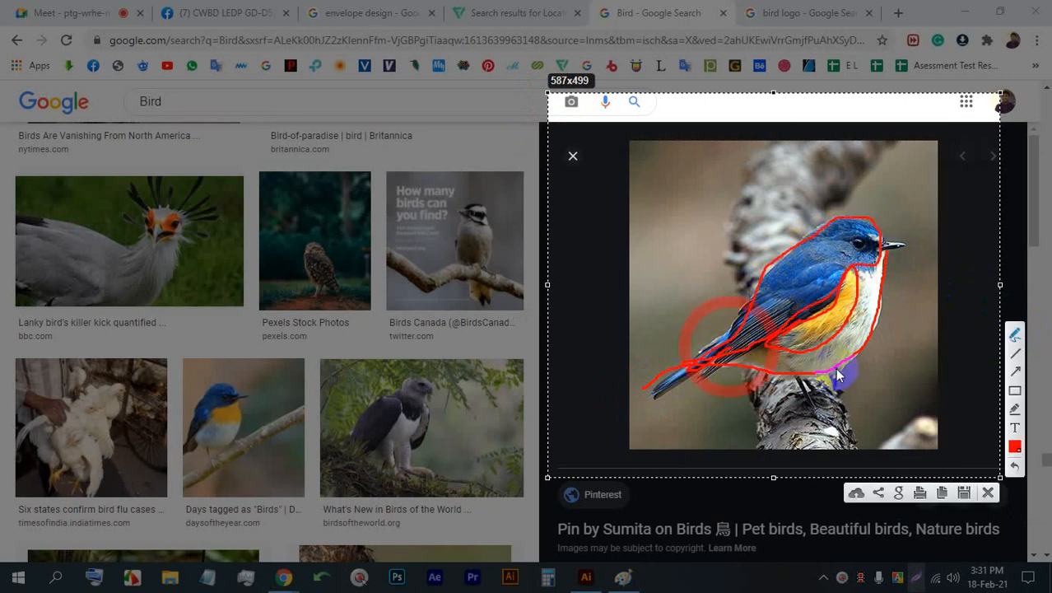
pyautogui.moveTo(899, 249)
pyautogui.mouseDown()
pyautogui.moveTo(912, 248)
pyautogui.moveTo(901, 272)
pyautogui.mouseUp()
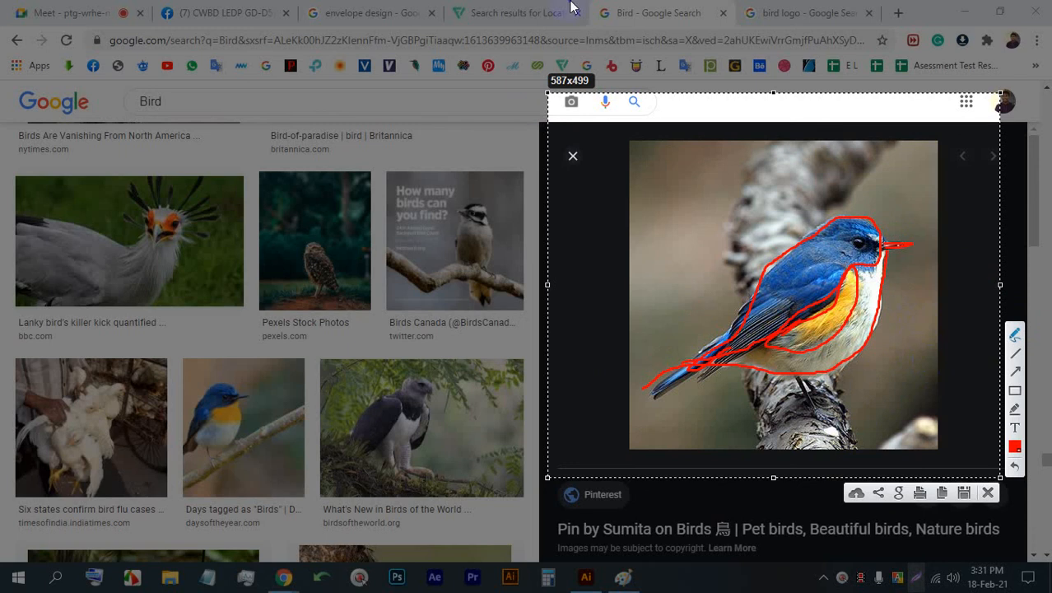
pyautogui.click(988, 493)
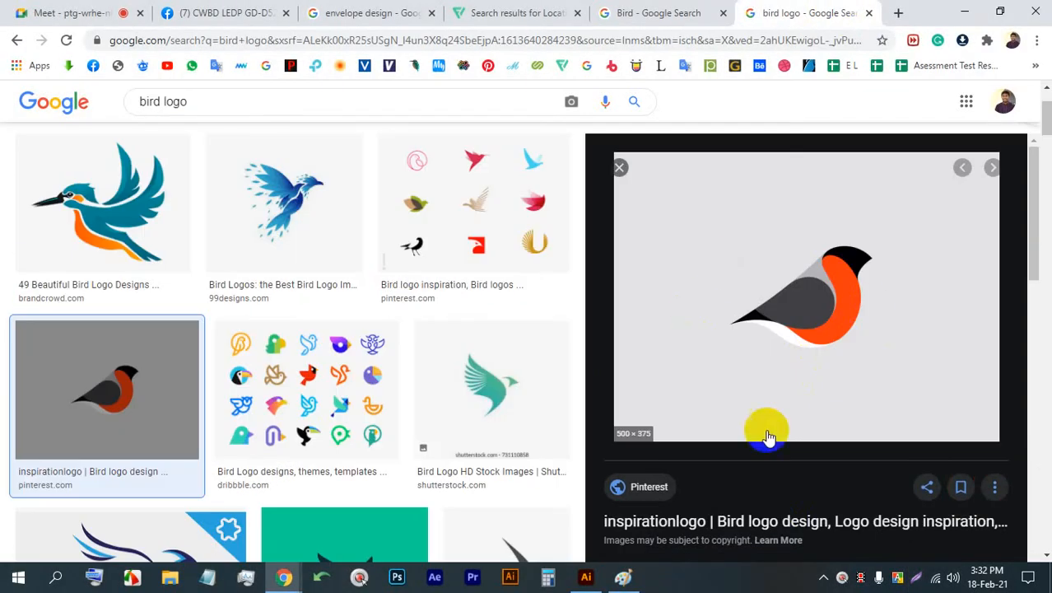
# - Check the Meet call, and open the Logopond bullfinch logo from the related images of the bird logo results
pyautogui.click(90, 9)
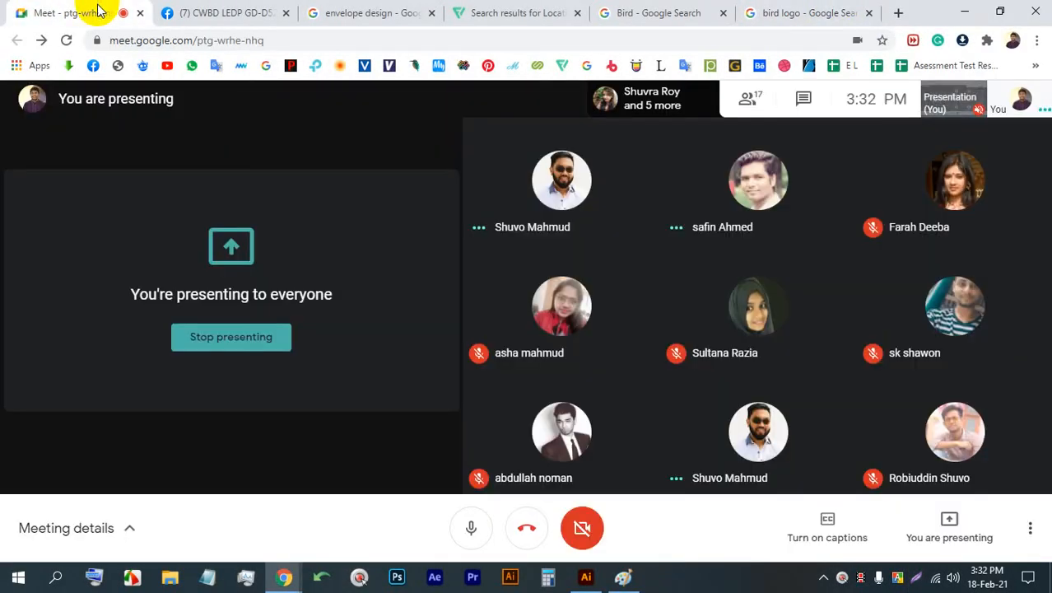
pyautogui.click(758, 5)
pyautogui.scroll(-3, 741, 337)
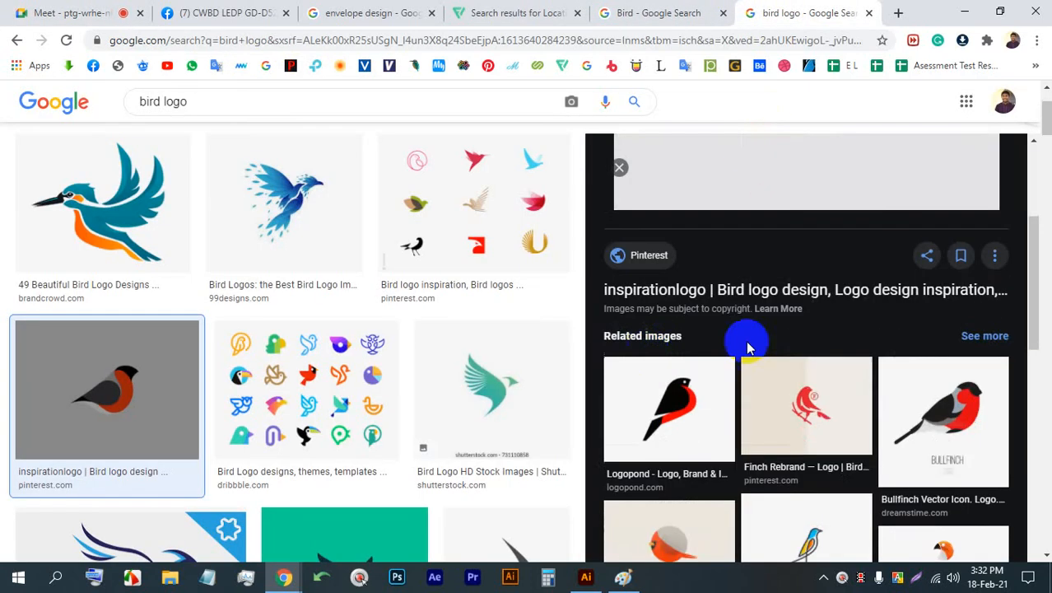
pyautogui.scroll(-3, 747, 348)
pyautogui.click(650, 198)
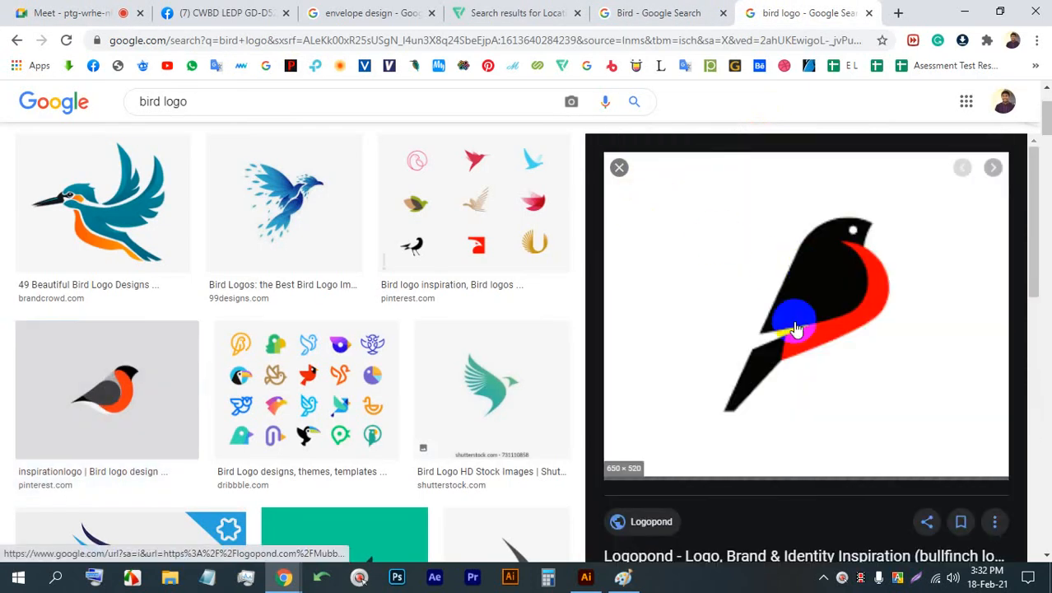
# - Return to the Bird photo results and open the "What's New in Birds of the World" photo
pyautogui.click(634, 13)
pyautogui.scroll(-3, 634, 362)
pyautogui.scroll(-2, 402, 317)
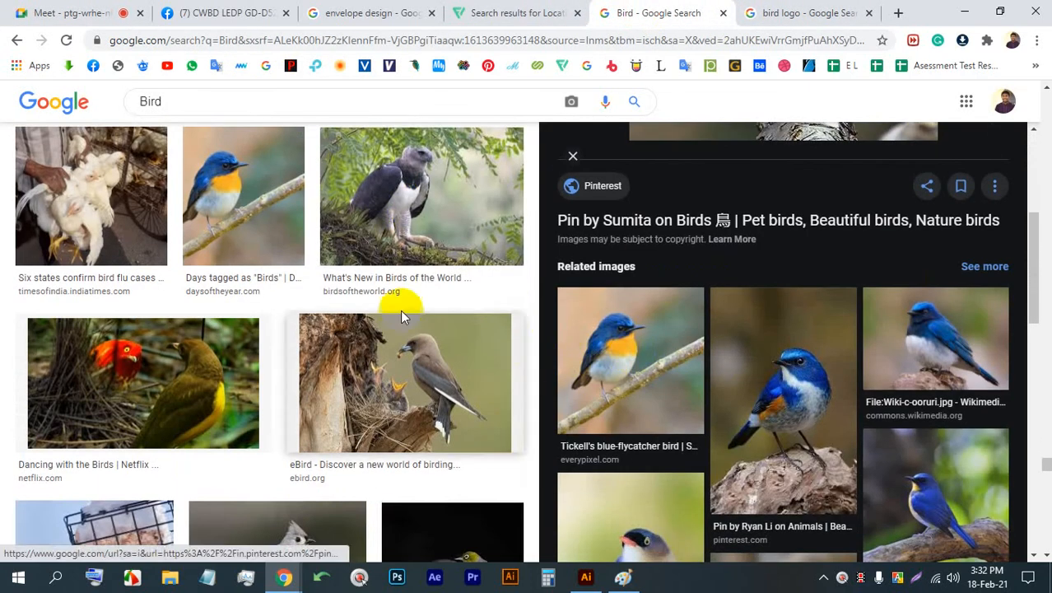
pyautogui.click(423, 199)
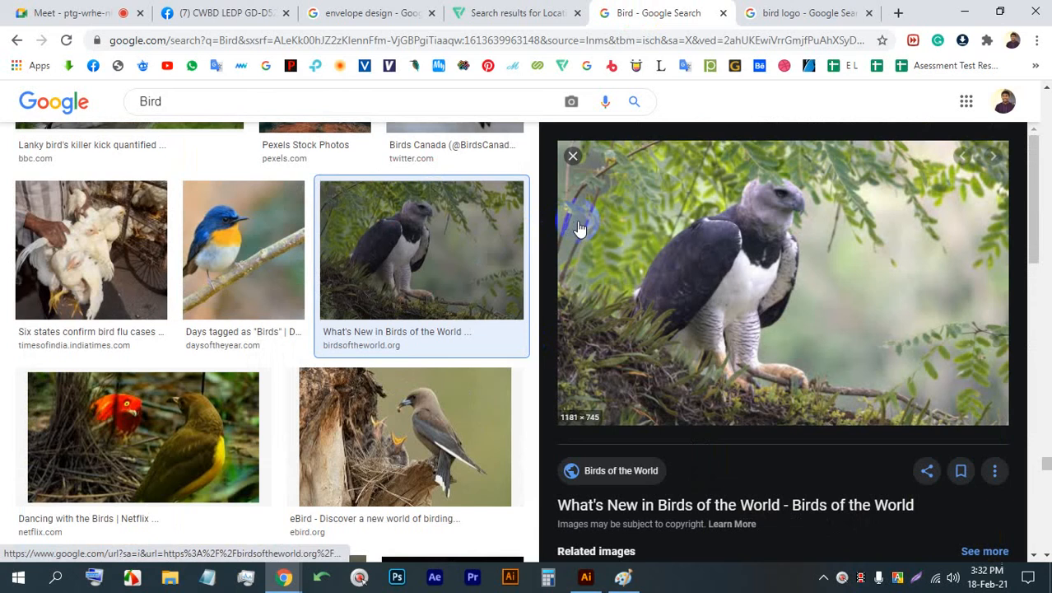
# - Check the Meet call, and open the "Take a virtual global tour with Birds of the World" photo from the harpy eagle photo's related images
pyautogui.click(82, 12)
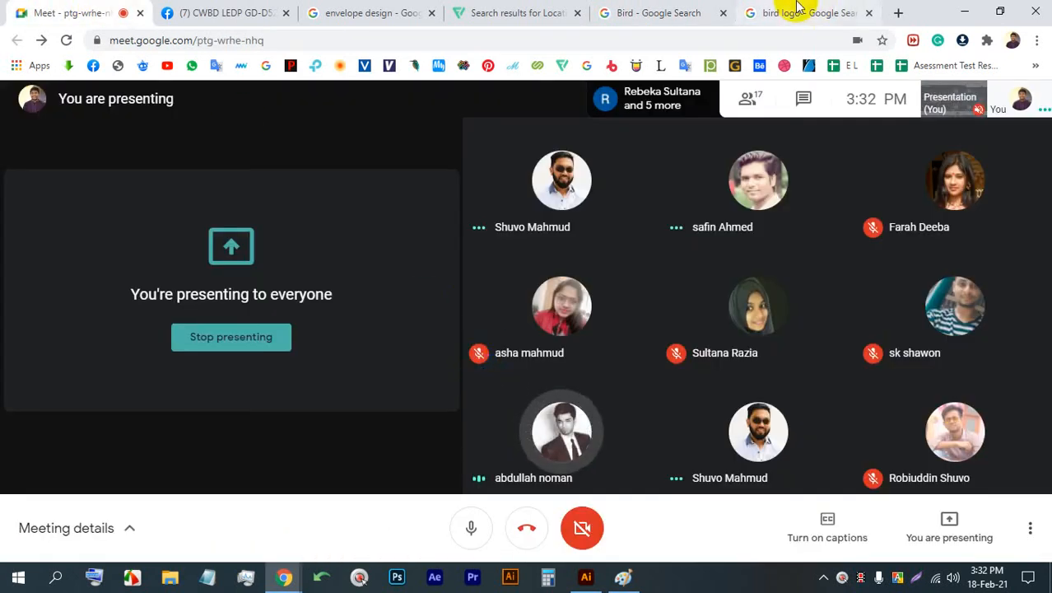
pyautogui.click(669, 12)
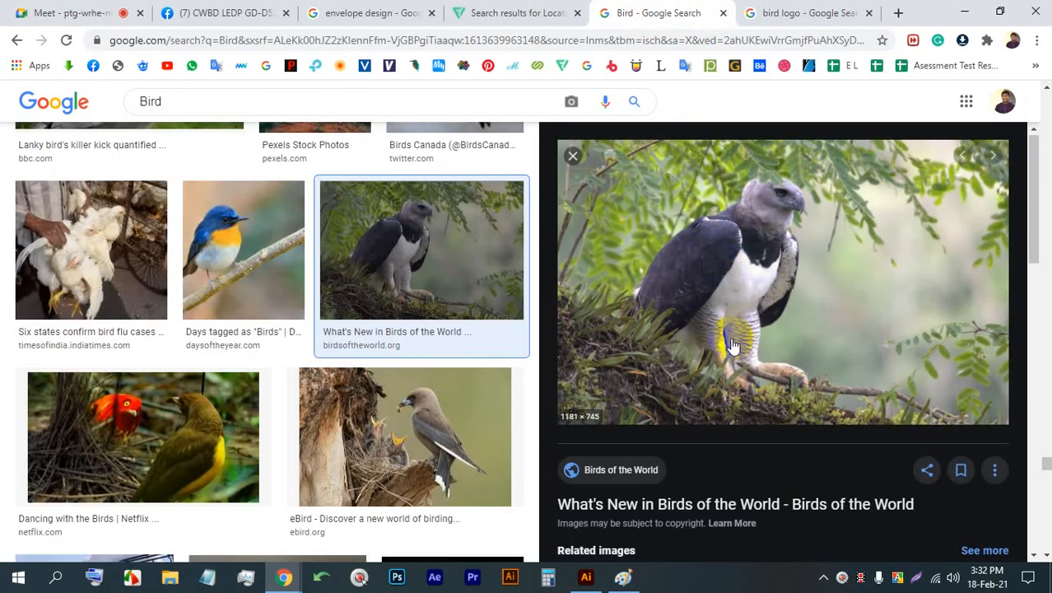
pyautogui.scroll(-3, 733, 344)
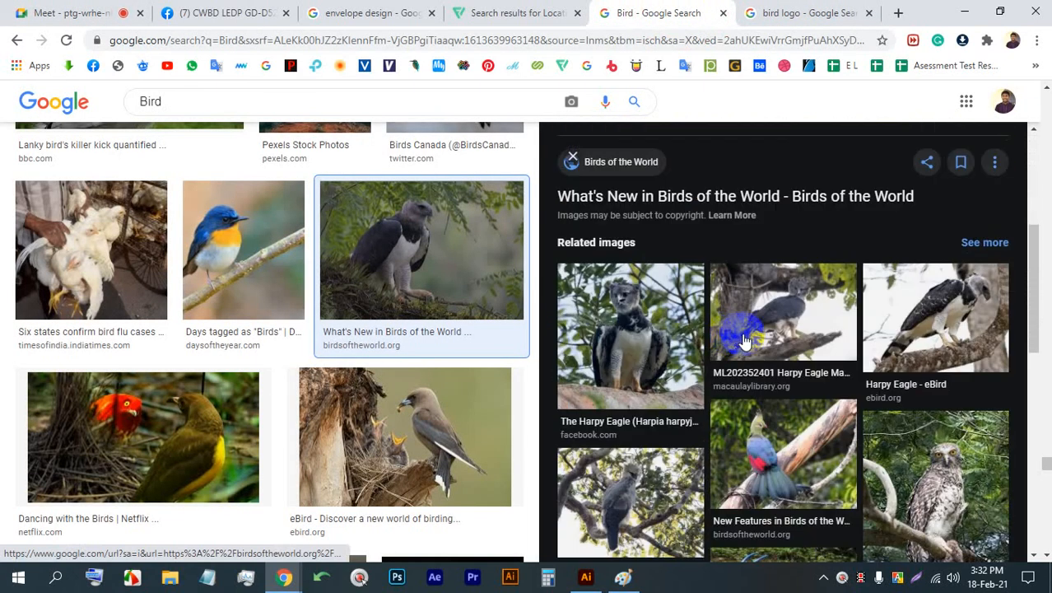
pyautogui.scroll(-4, 745, 346)
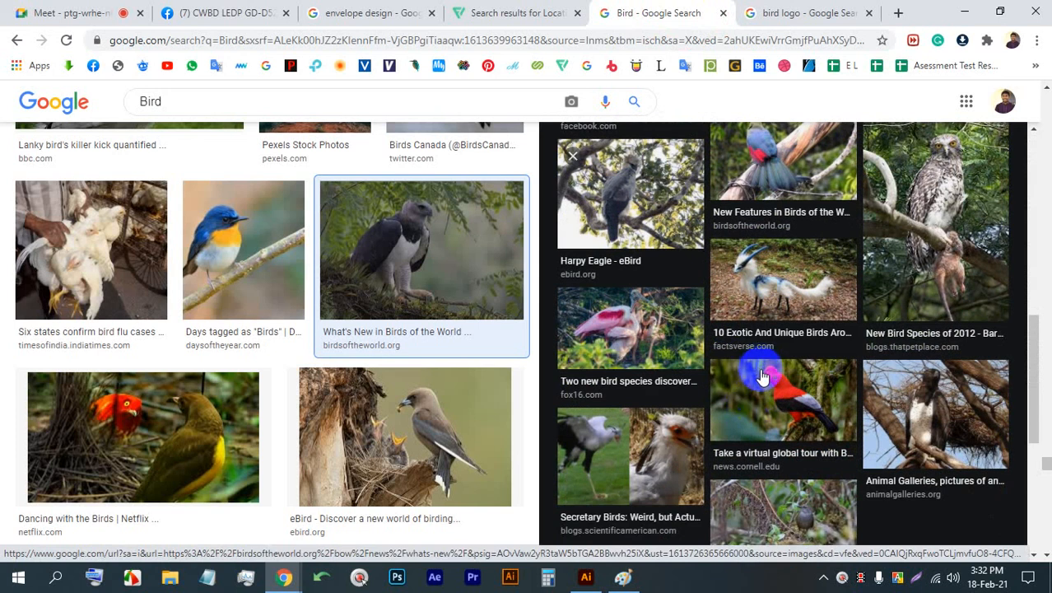
pyautogui.click(764, 377)
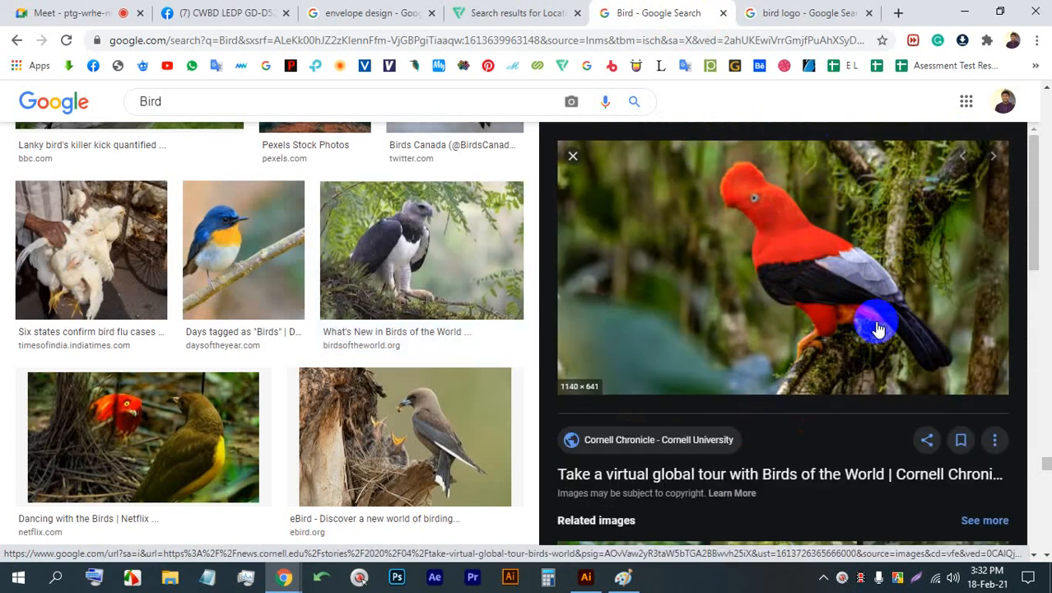
# - Check the Meet call participants repeatedly while showing the red bird photo, and return to that photo
pyautogui.click(99, 13)
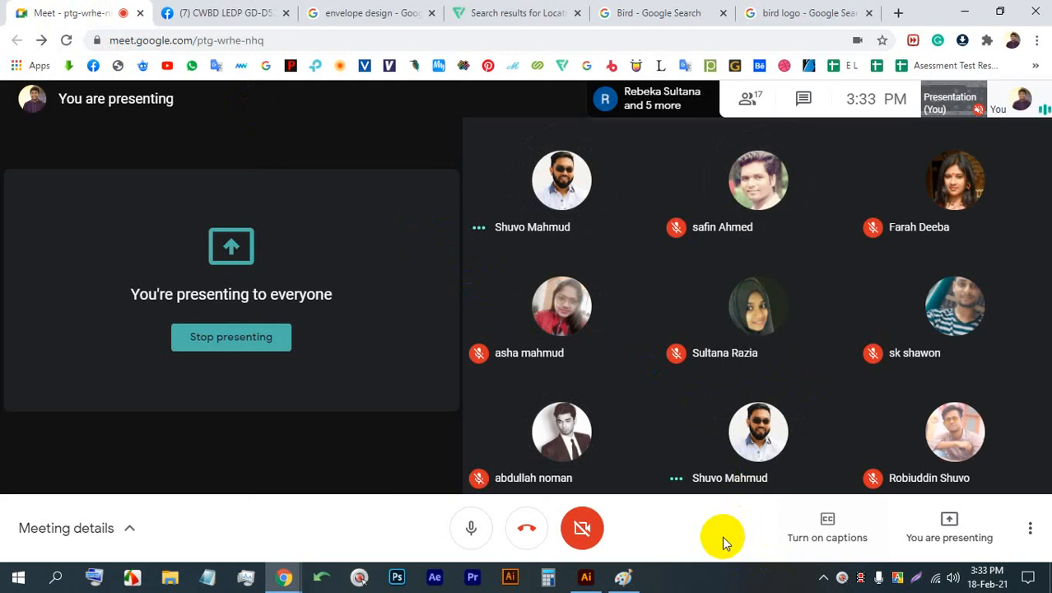
pyautogui.click(648, 10)
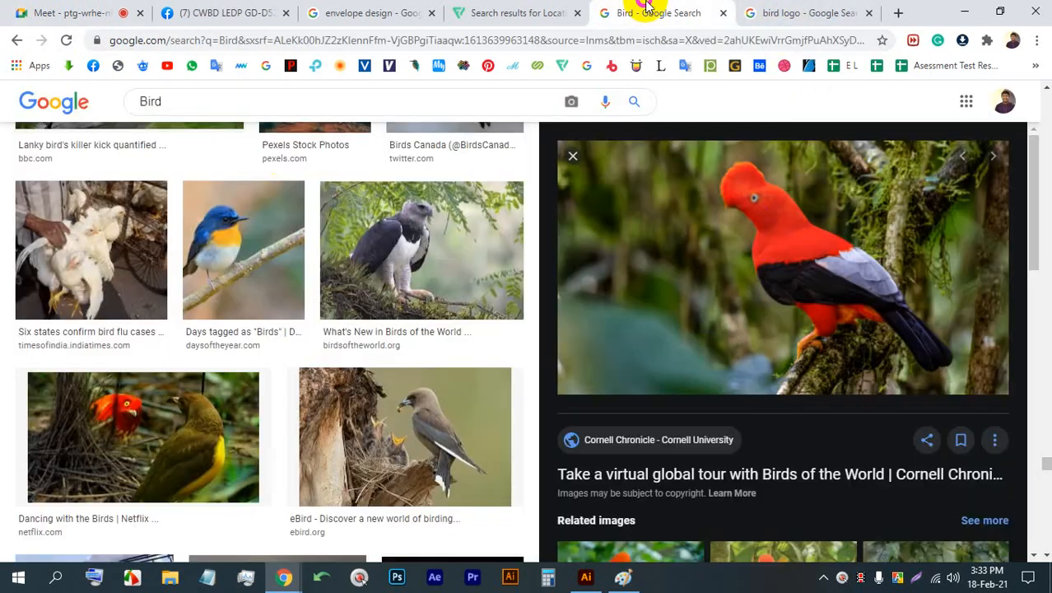
pyautogui.click(78, 13)
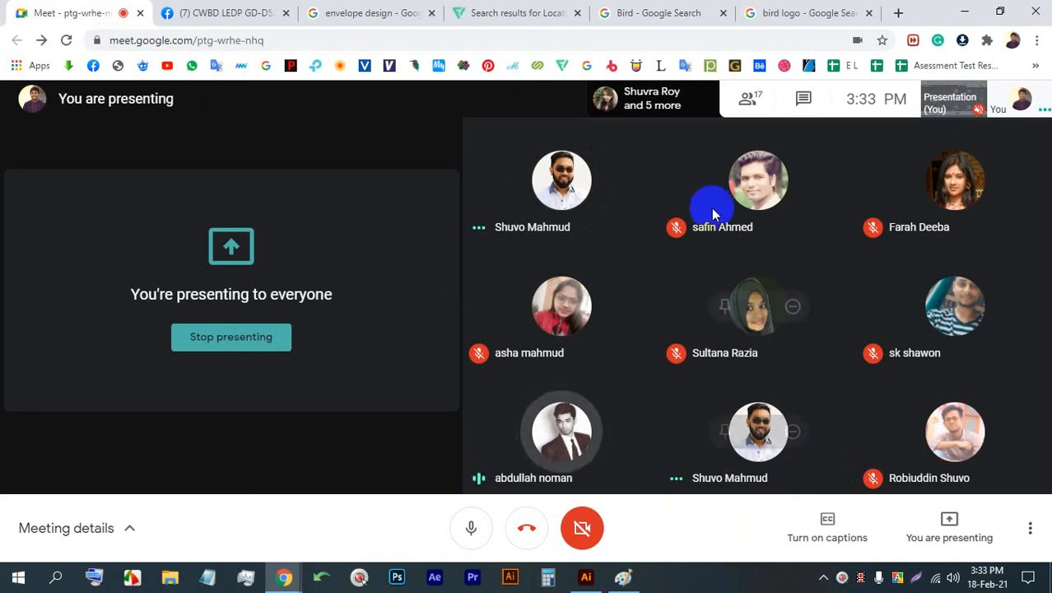
pyautogui.click(675, 12)
pyautogui.click(641, 9)
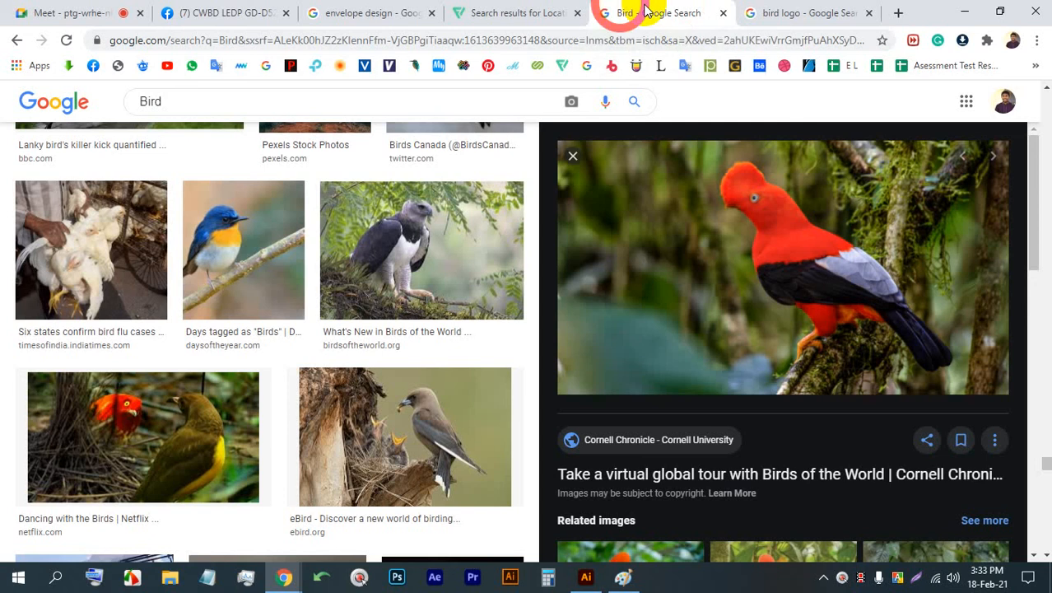
pyautogui.rightClick(662, 311)
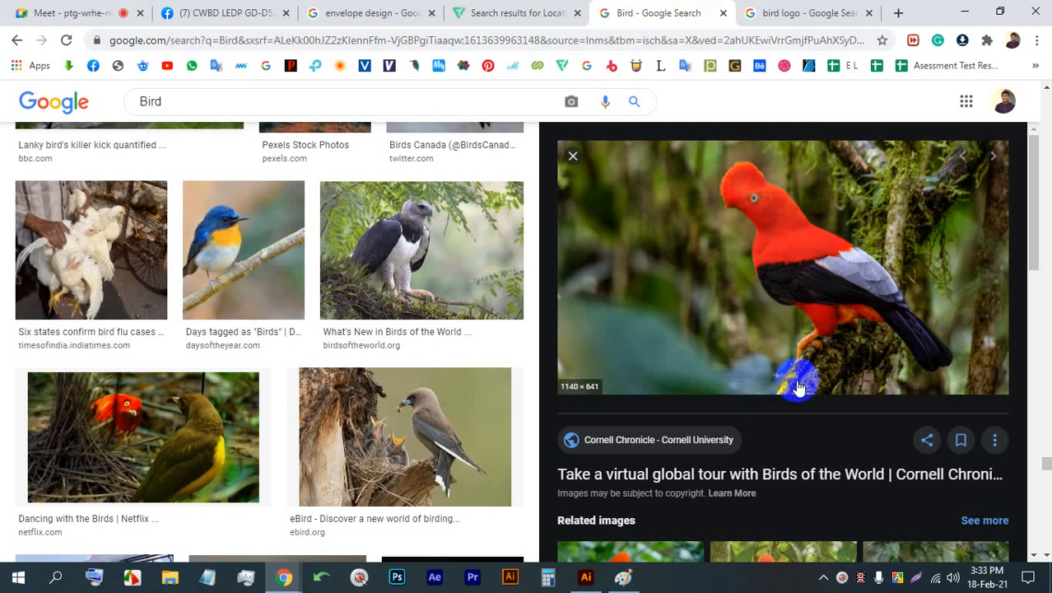
pyautogui.click(72, 9)
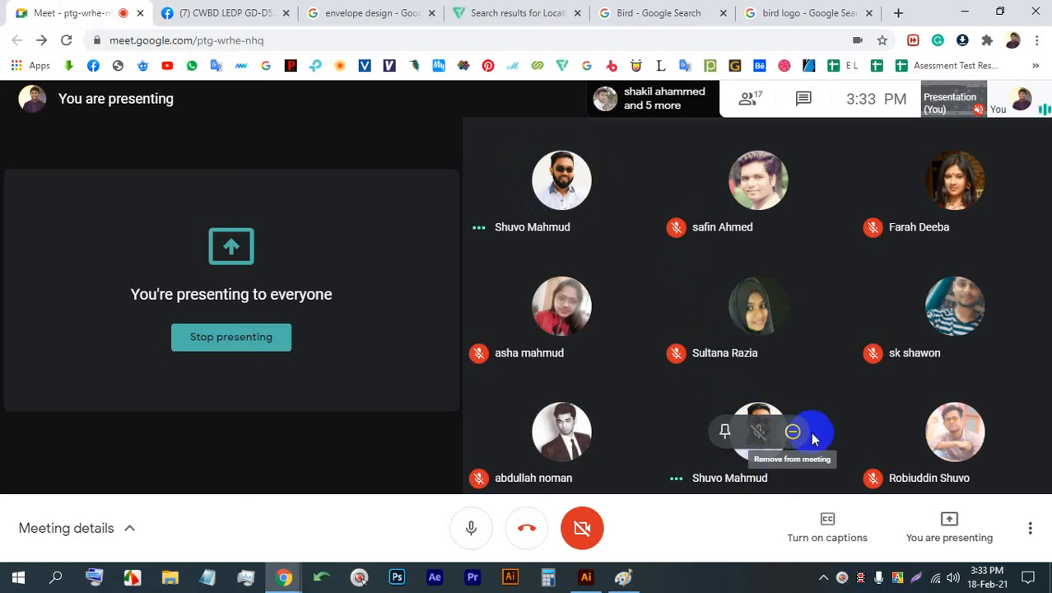
pyautogui.click(673, 7)
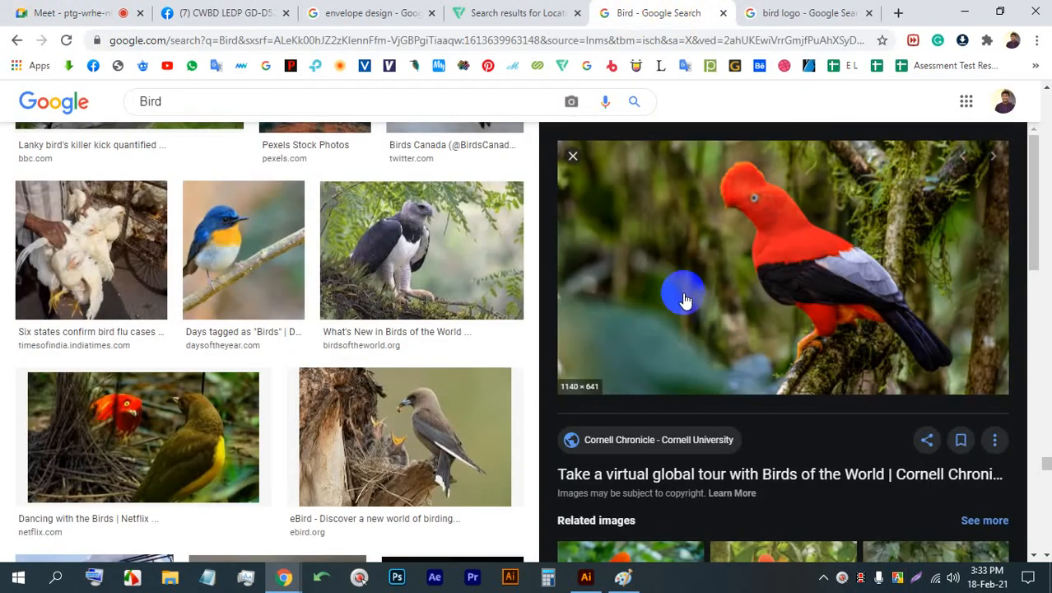
# - View the Reddit cock-of-the-rock photo from the related images, and reopen the "Days tagged as Birds" blue bird photo
pyautogui.scroll(-5, 804, 320)
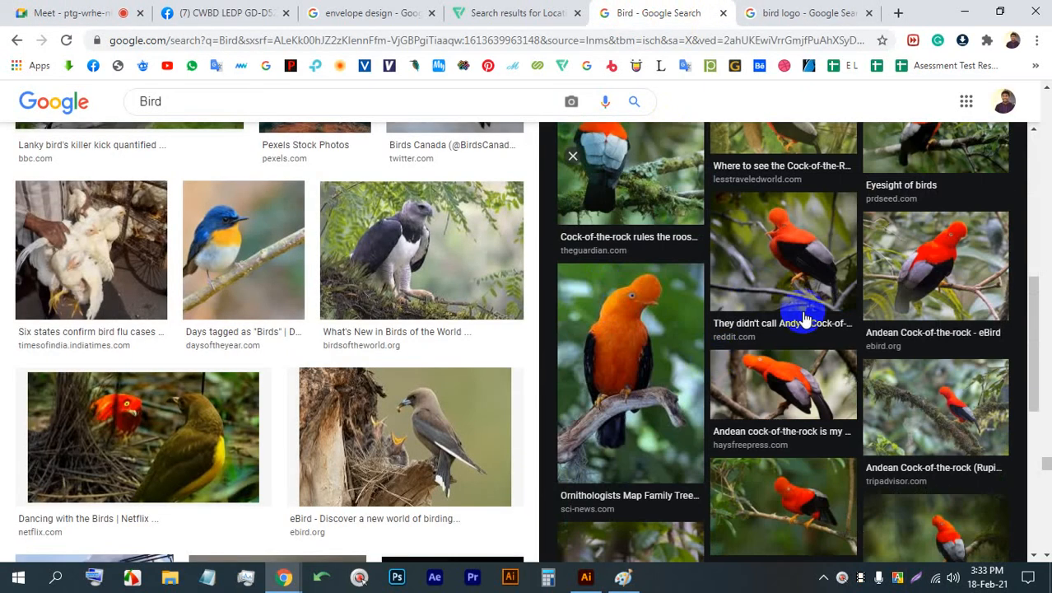
pyautogui.click(811, 255)
pyautogui.scroll(-3, 851, 300)
pyautogui.scroll(-9, 280, 308)
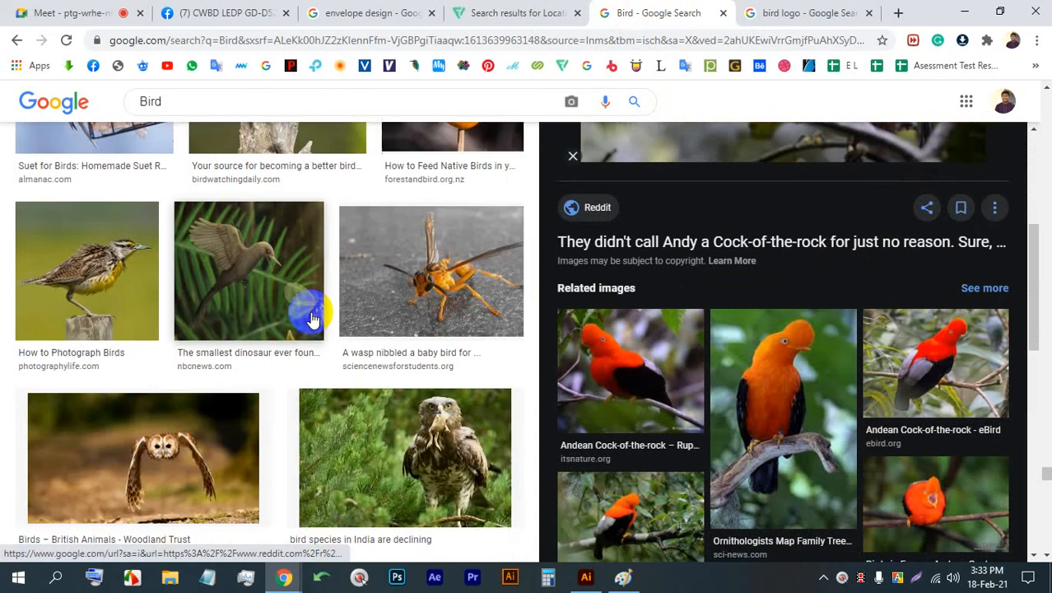
pyautogui.scroll(9, 277, 265)
pyautogui.click(273, 202)
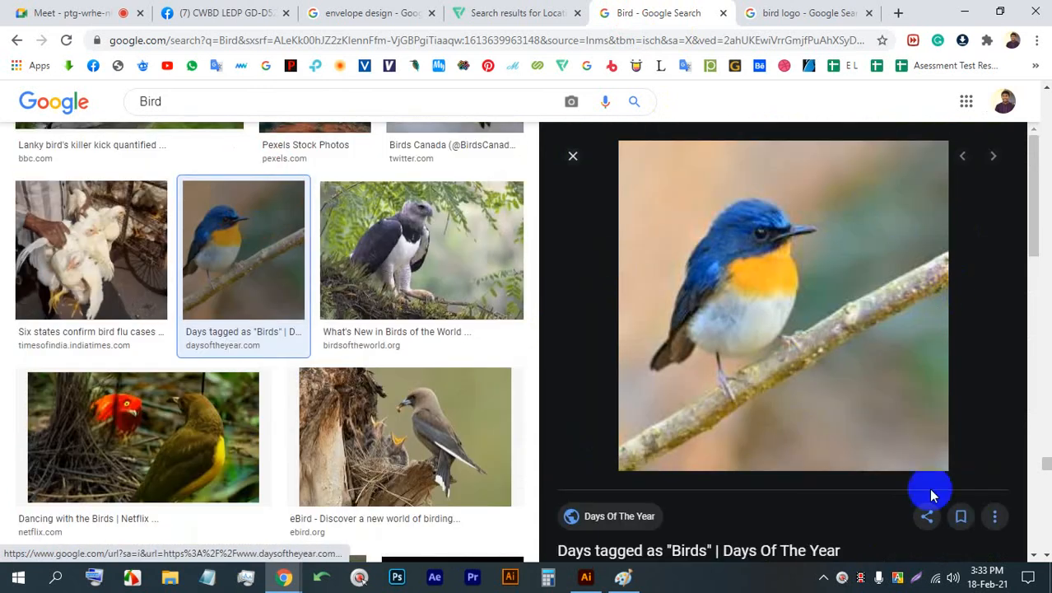
# - Capture a 489x510 area around the blue bird, and trace its back, head and orange breast in freehand red
pyautogui.click(916, 577)
pyautogui.moveTo(930, 468); pyautogui.dragTo(566, 101)
pyautogui.moveTo(929, 471); pyautogui.dragTo(943, 495)
pyautogui.click(958, 352)
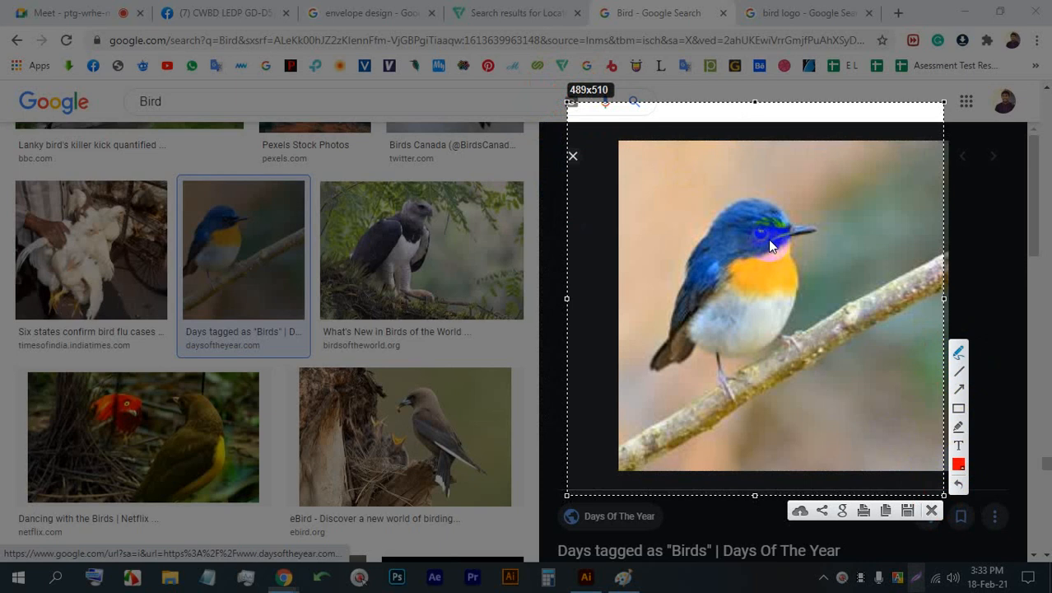
pyautogui.moveTo(791, 243)
pyautogui.mouseDown()
pyautogui.moveTo(792, 289)
pyautogui.moveTo(774, 295)
pyautogui.moveTo(728, 280)
pyautogui.moveTo(751, 254)
pyautogui.moveTo(796, 240)
pyautogui.moveTo(844, 260)
pyautogui.mouseUp()
pyautogui.moveTo(748, 256)
pyautogui.mouseDown()
pyautogui.moveTo(790, 240)
pyautogui.moveTo(773, 237)
pyautogui.moveTo(790, 229)
pyautogui.moveTo(777, 204)
pyautogui.moveTo(736, 202)
pyautogui.moveTo(709, 216)
pyautogui.moveTo(663, 294)
pyautogui.moveTo(662, 340)
pyautogui.moveTo(753, 251)
pyautogui.mouseUp()
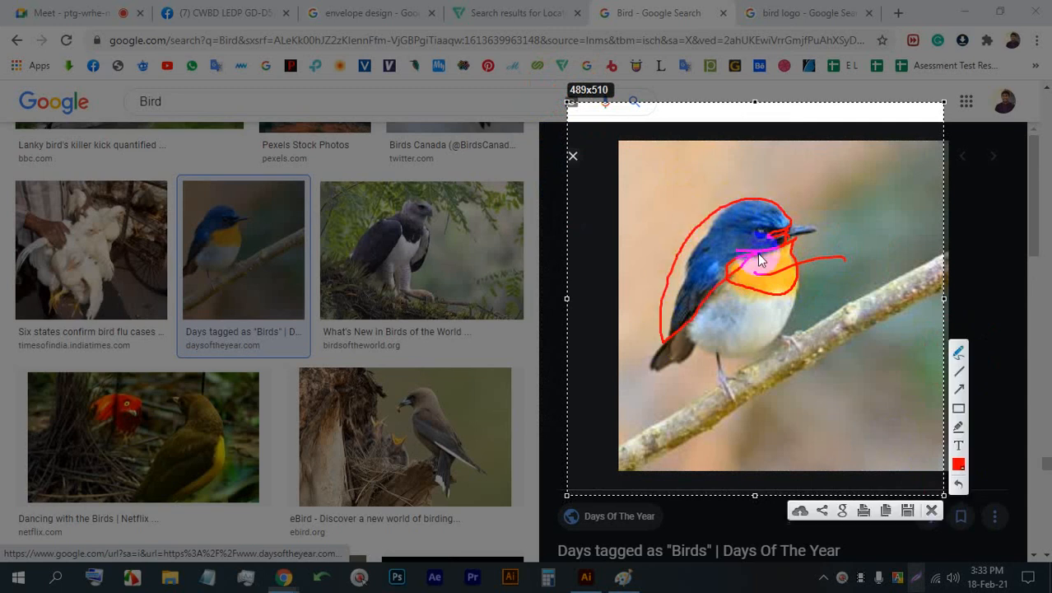
# - Add freehand strokes over the blue bird's belly and beak, and close the capture without saving
pyautogui.moveTo(721, 347)
pyautogui.mouseDown()
pyautogui.moveTo(696, 330)
pyautogui.moveTo(664, 341)
pyautogui.moveTo(655, 359)
pyautogui.moveTo(693, 363)
pyautogui.moveTo(694, 339)
pyautogui.moveTo(719, 349)
pyautogui.moveTo(794, 300)
pyautogui.moveTo(709, 292)
pyautogui.mouseUp()
pyautogui.moveTo(794, 221); pyautogui.dragTo(790, 237)
pyautogui.click(933, 509)
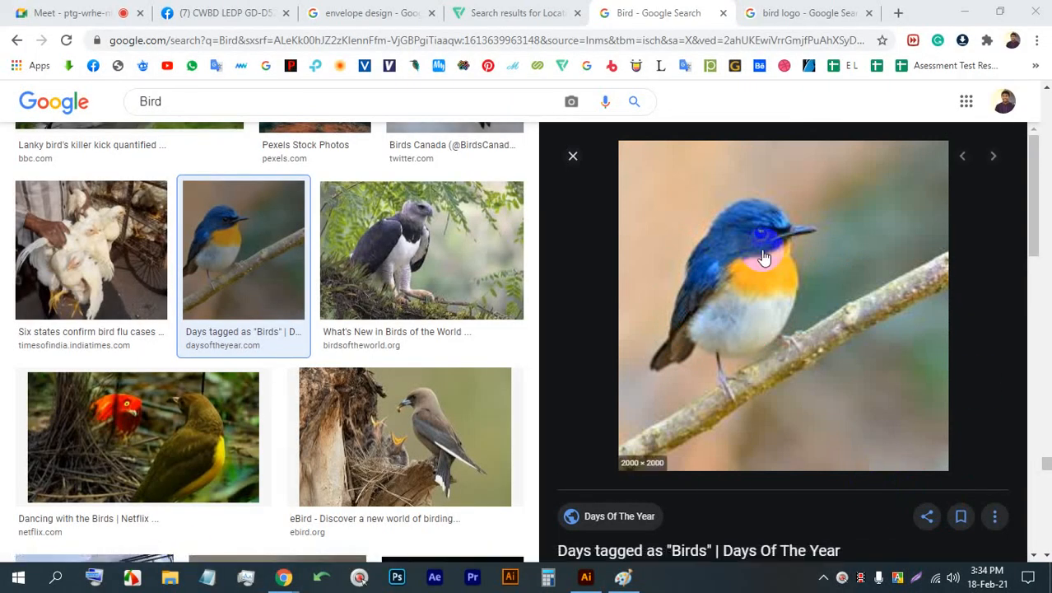
# - Open the "inspirationlogo | Bird logo design" image in the bird logo results, and check the Meet call
pyautogui.click(803, 13)
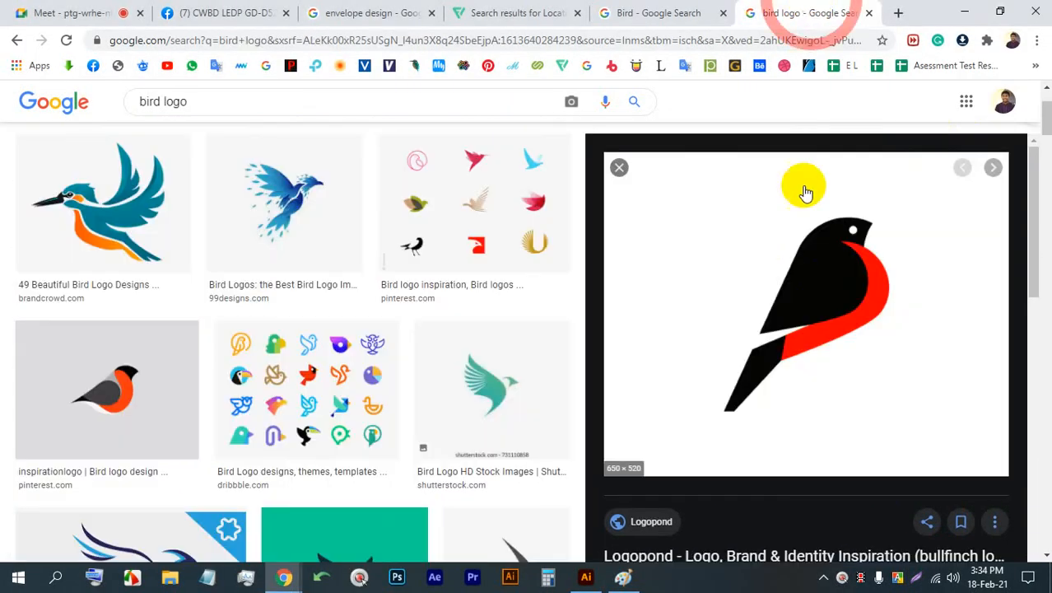
pyautogui.scroll(2, 310, 400)
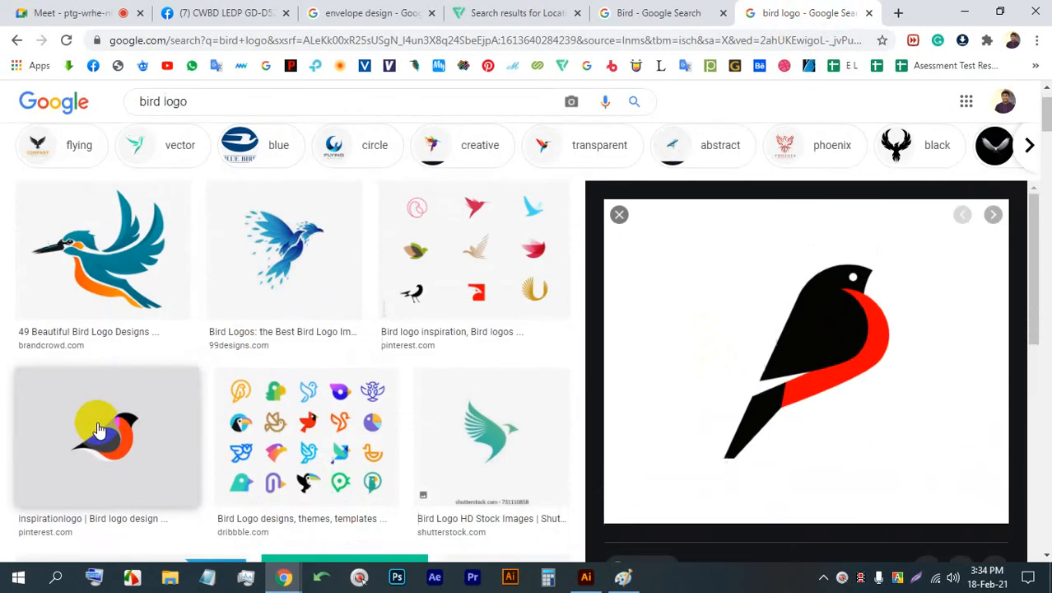
pyautogui.click(122, 406)
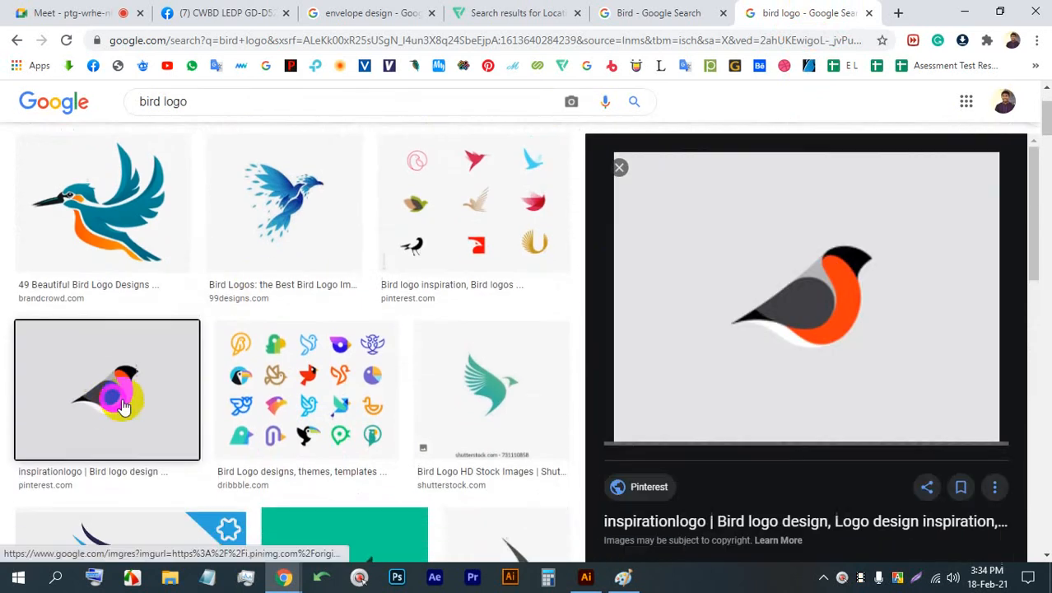
pyautogui.click(89, 13)
pyautogui.click(803, 13)
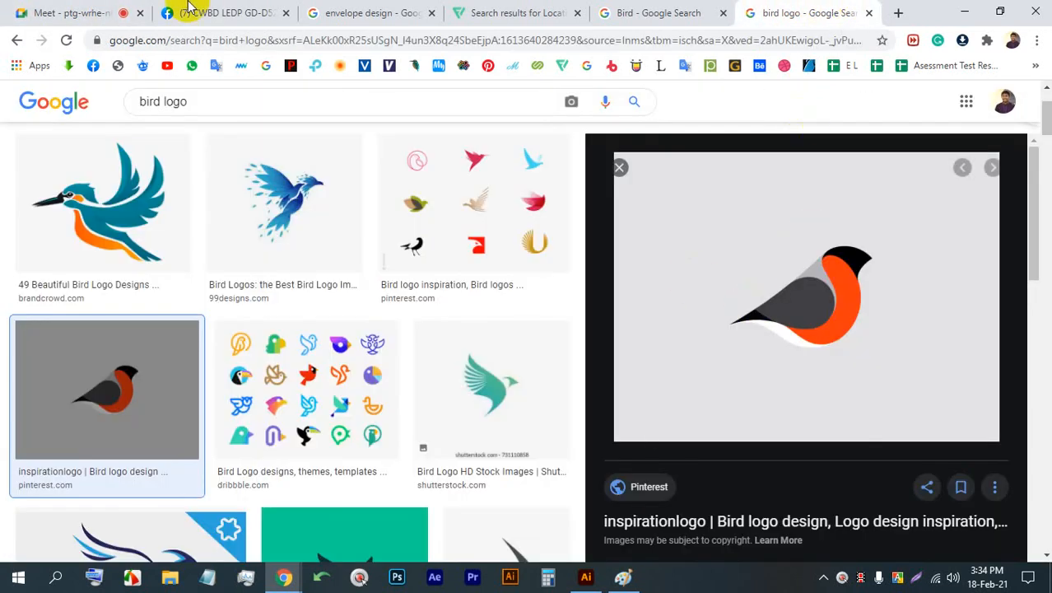
# - Check the Meet call, and open the "Living Near Birds Can Evoke Happiness in People" photo from the blue bird's related images
pyautogui.click(85, 10)
pyautogui.click(707, 8)
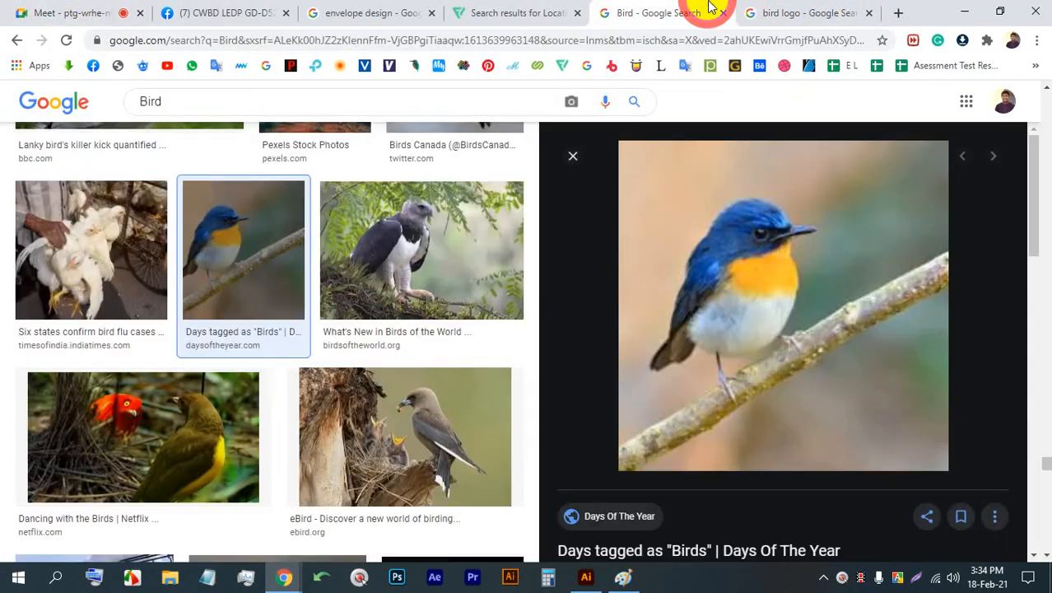
pyautogui.click(45, 8)
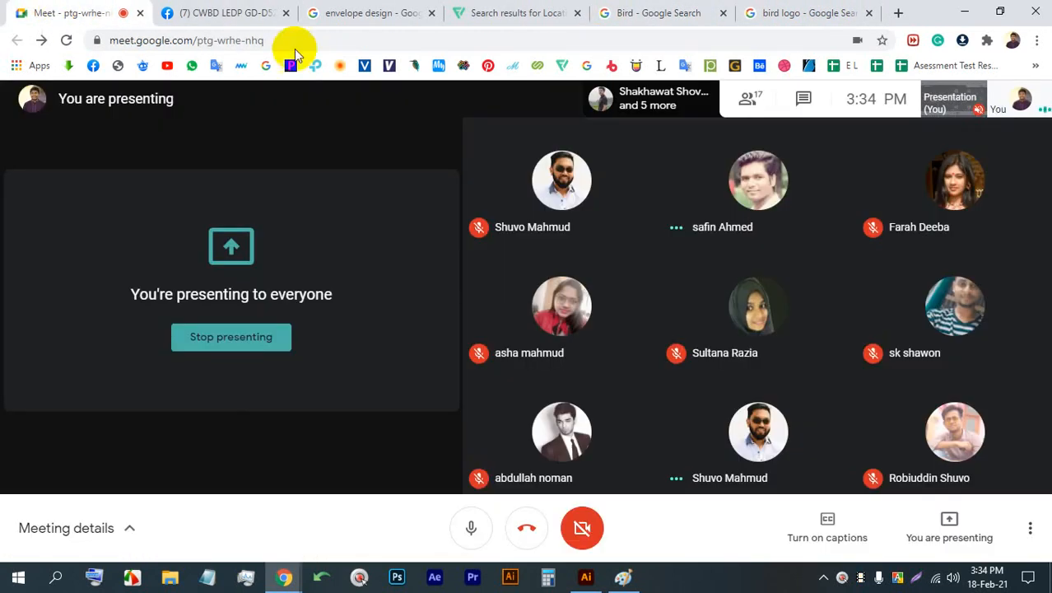
pyautogui.click(632, 9)
pyautogui.scroll(-5, 750, 443)
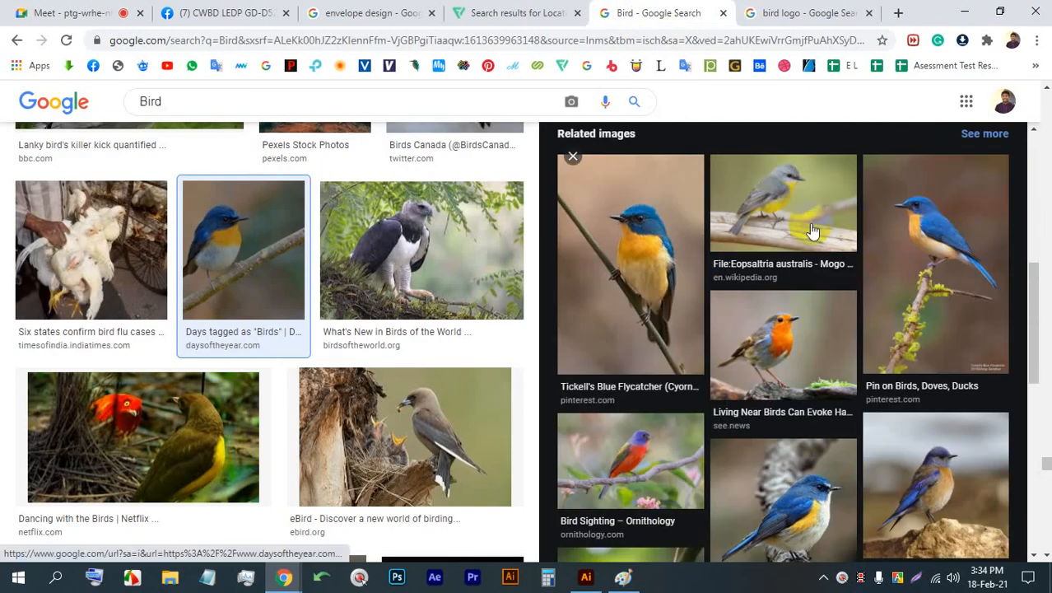
pyautogui.click(769, 322)
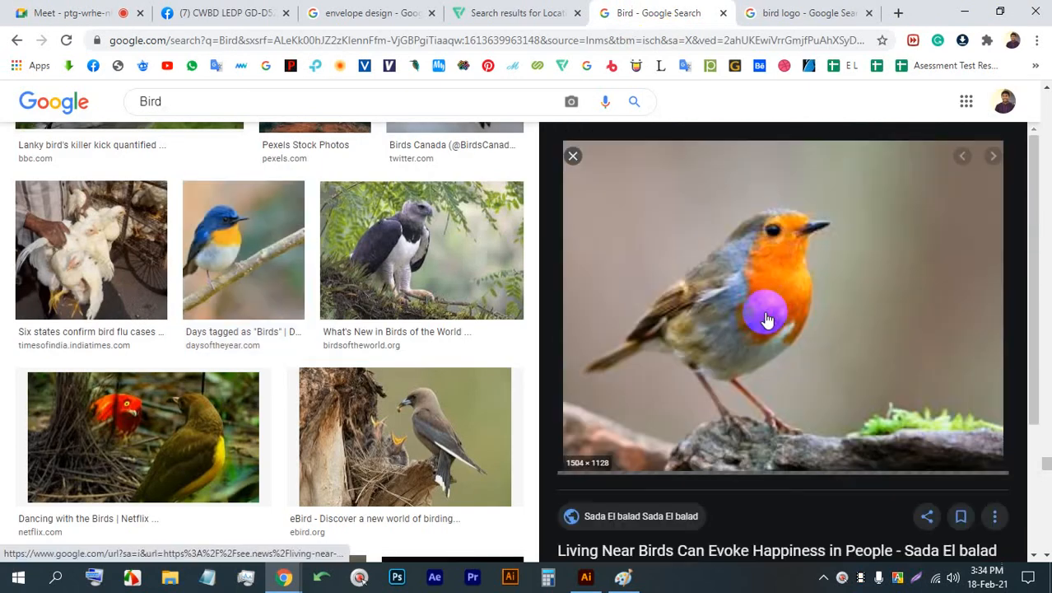
# - Return to the Meet call and stop presenting the screen
pyautogui.click(72, 12)
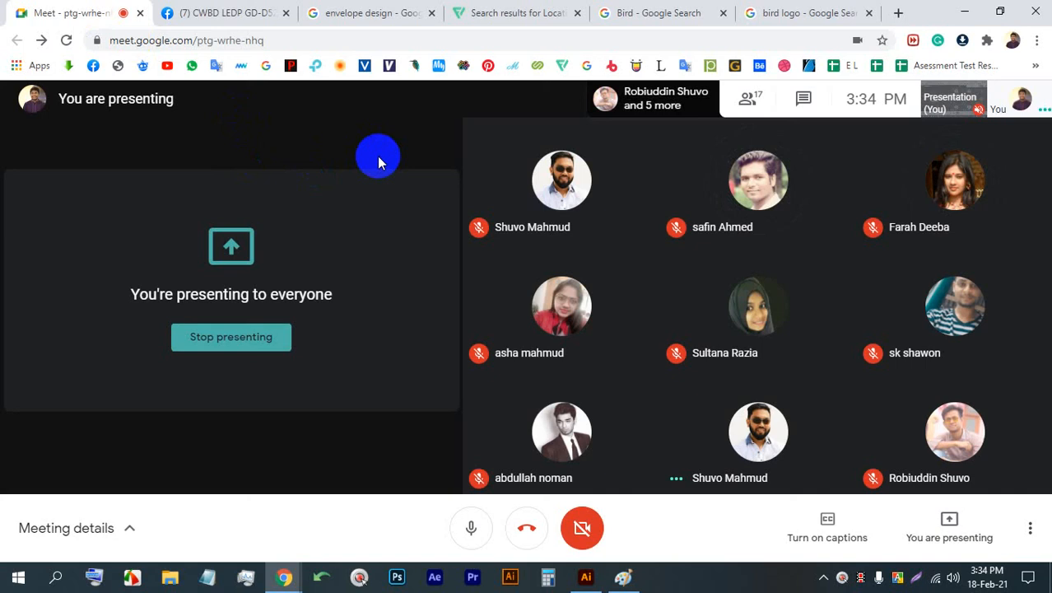
pyautogui.click(231, 344)
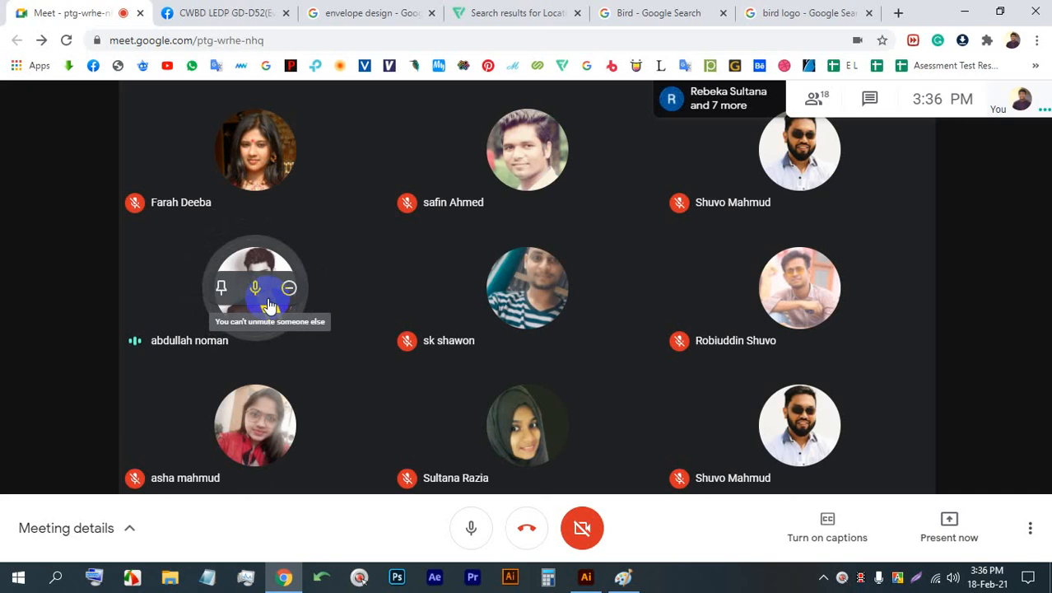
# - Raise the maximum number of tiles displayed in the Meet call's layout, and close the layout settings
pyautogui.click(941, 516)
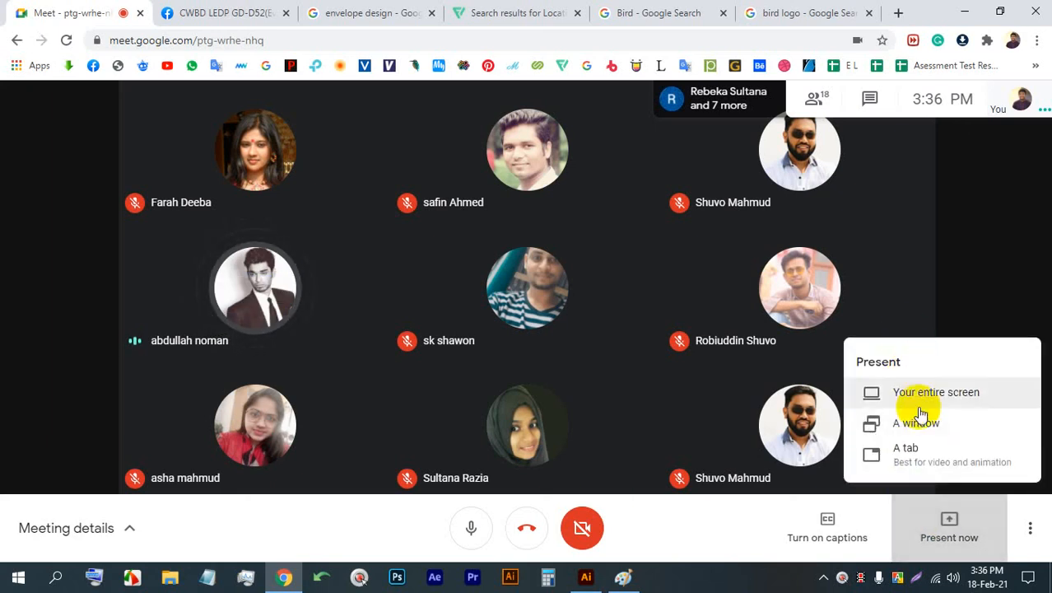
pyautogui.click(1021, 519)
pyautogui.click(1033, 524)
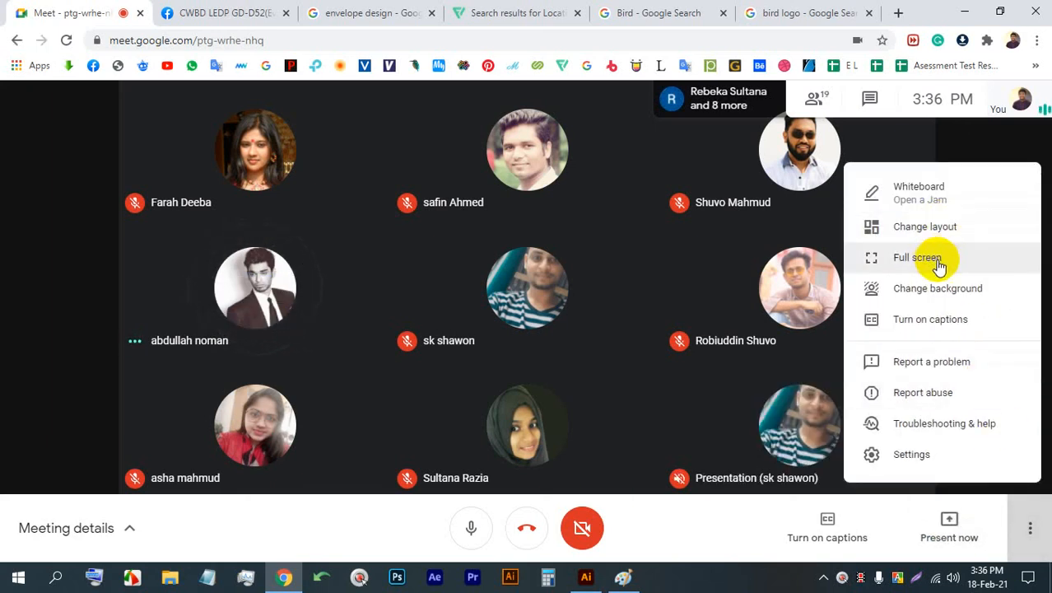
pyautogui.click(926, 231)
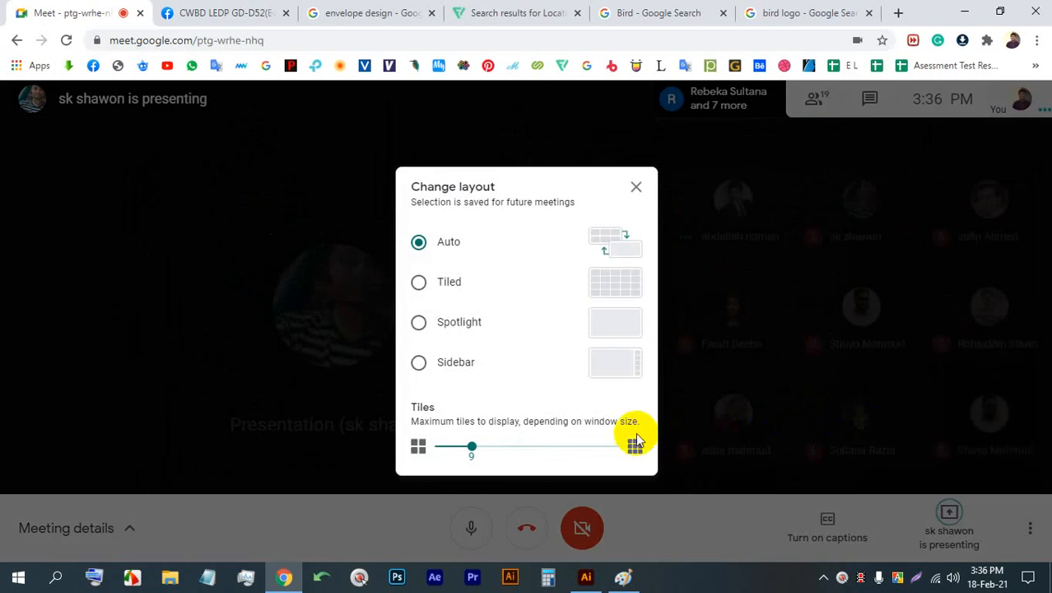
pyautogui.click(586, 449)
pyautogui.click(631, 202)
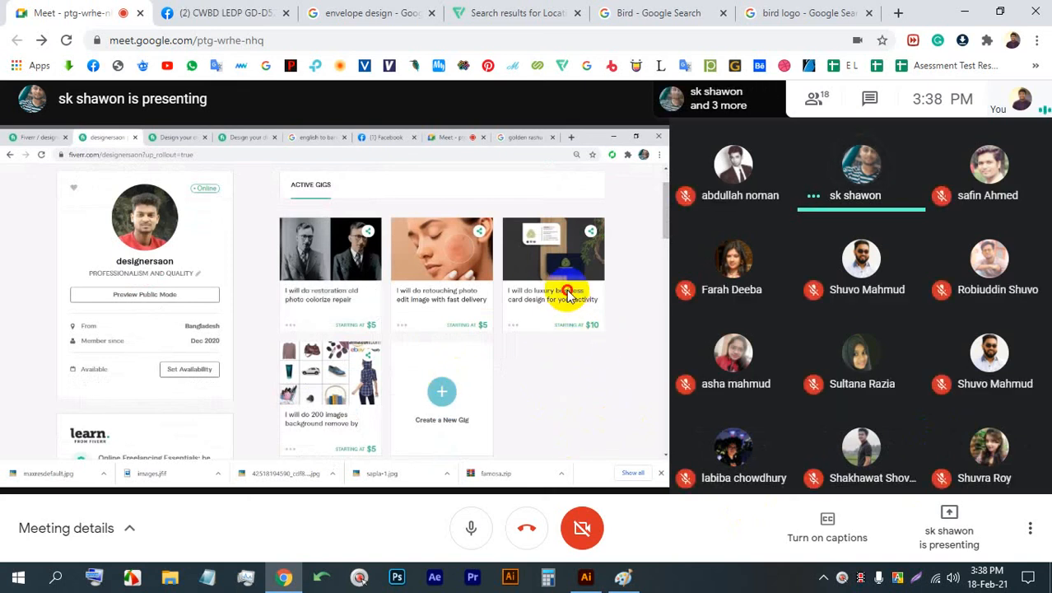
# - Show the Meet call in full screen and enlarge the participant's presentation
pyautogui.press('F11')
pyautogui.click(350, 281)
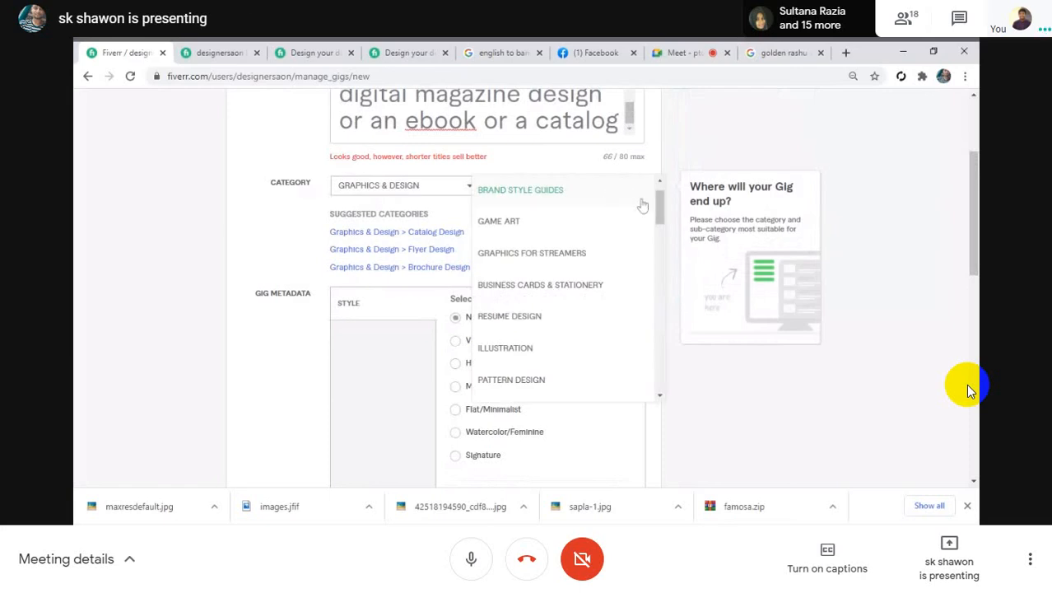
pyautogui.moveTo(659, 210); pyautogui.dragTo(659, 221)
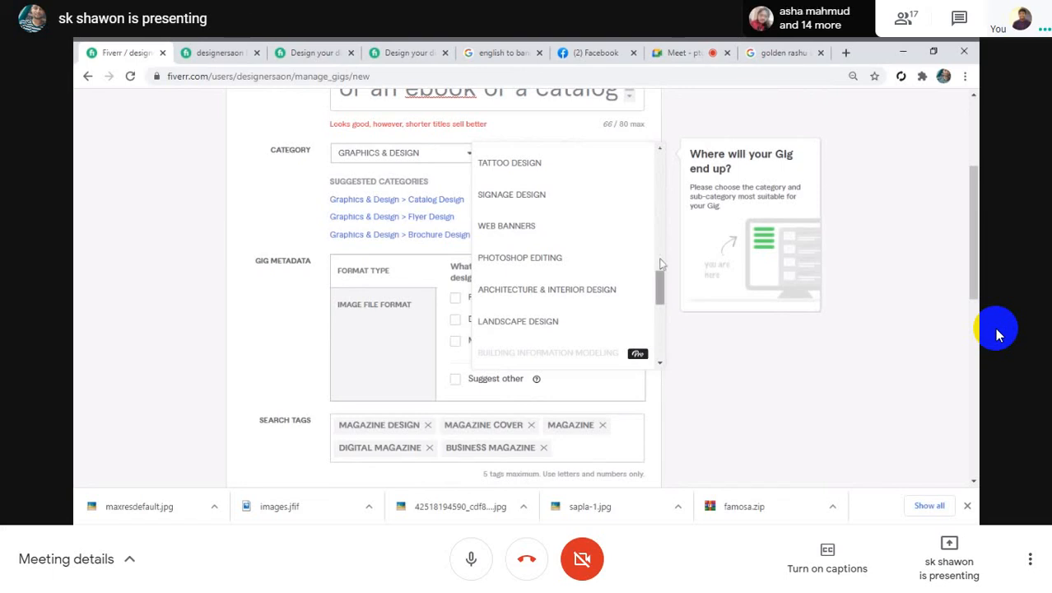
pyautogui.moveTo(661, 255); pyautogui.dragTo(653, 165)
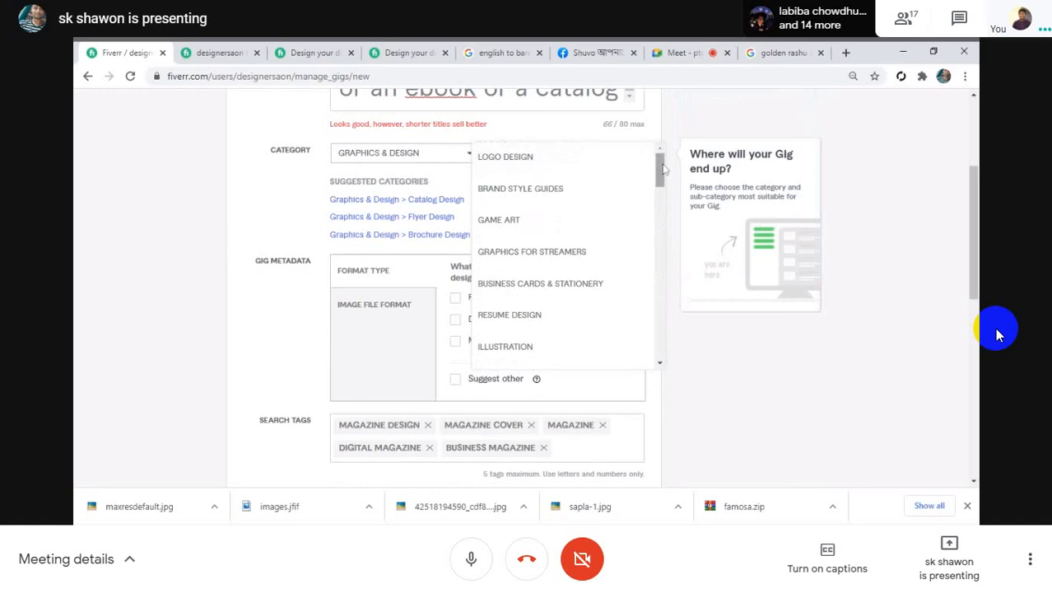
pyautogui.scroll(-1, 664, 169)
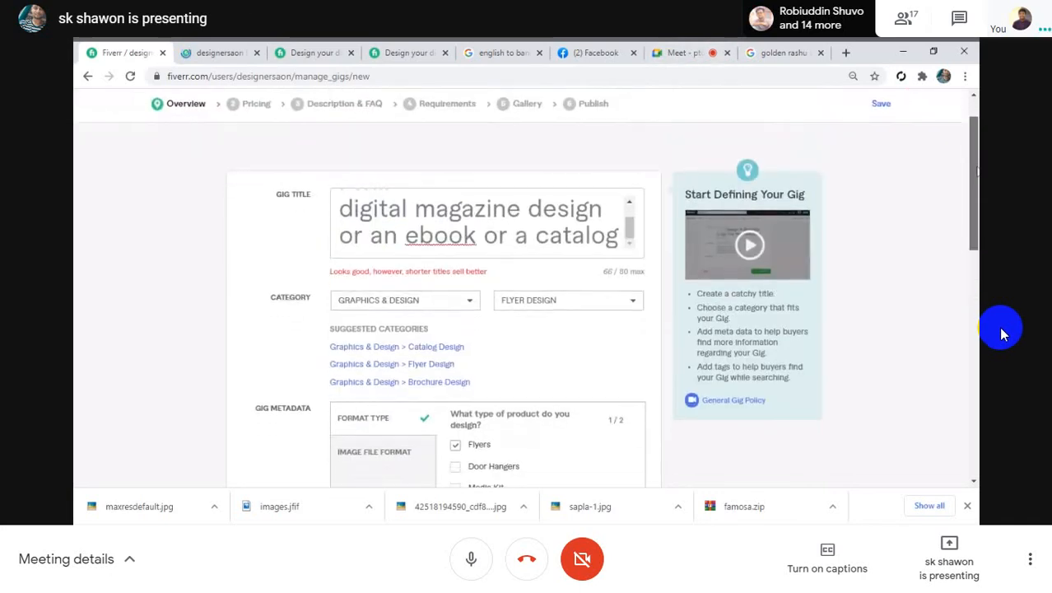
pyautogui.click(529, 50)
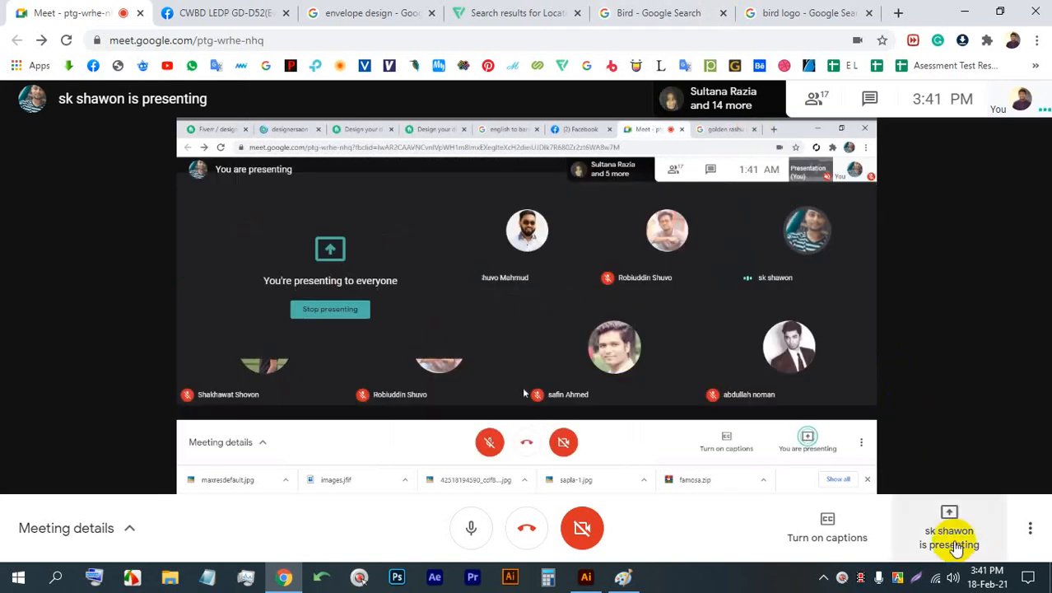
# - Take over as the Meet call's main presenter by sharing the entire screen, and hide the screen-sharing notice
pyautogui.click(949, 535)
pyautogui.click(972, 401)
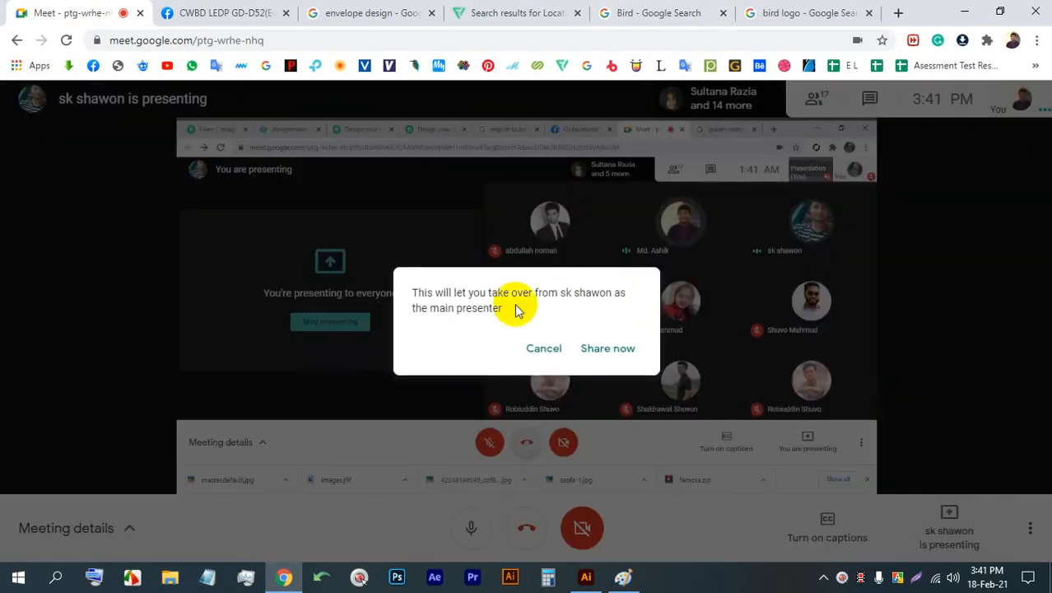
pyautogui.click(620, 352)
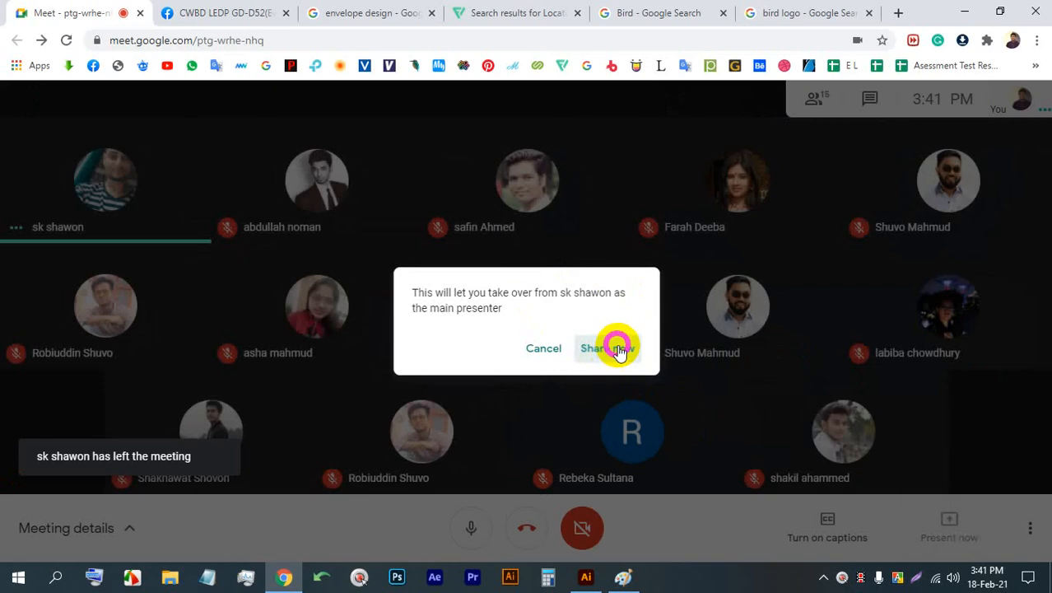
pyautogui.click(665, 360)
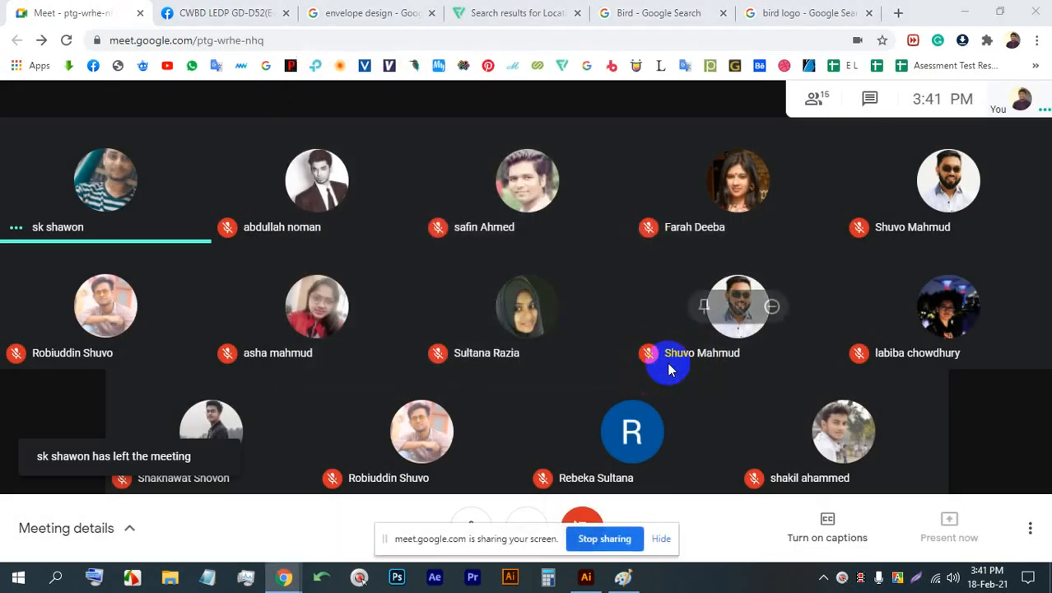
pyautogui.click(664, 538)
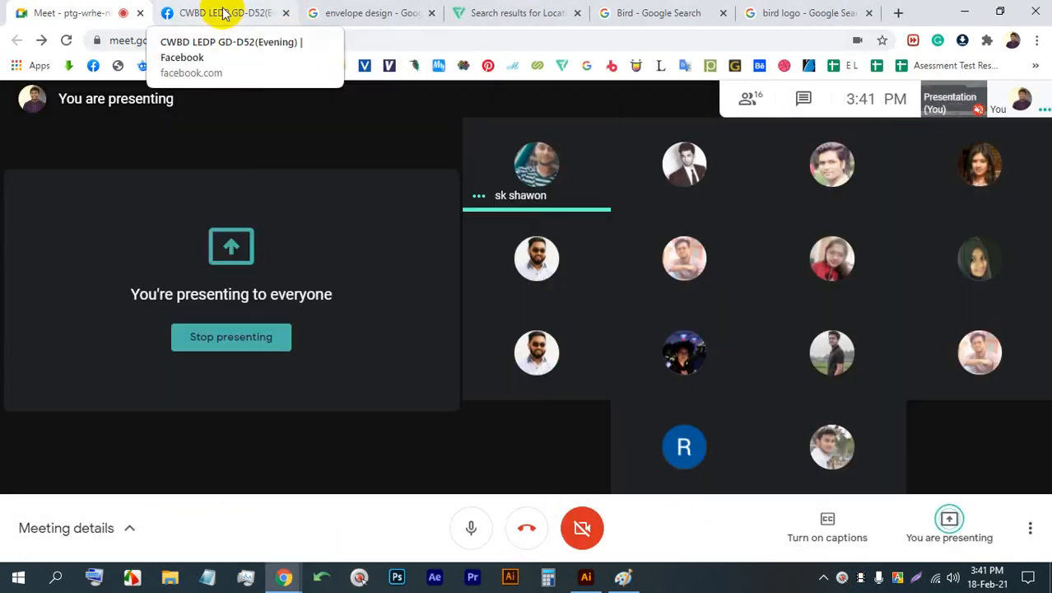
# - Switch to the CWBD LEDP GD-D52(Evening) Facebook group and find the post with the "Our National Flower" magazine mockup
pyautogui.click(227, 15)
pyautogui.scroll(-10, 459, 387)
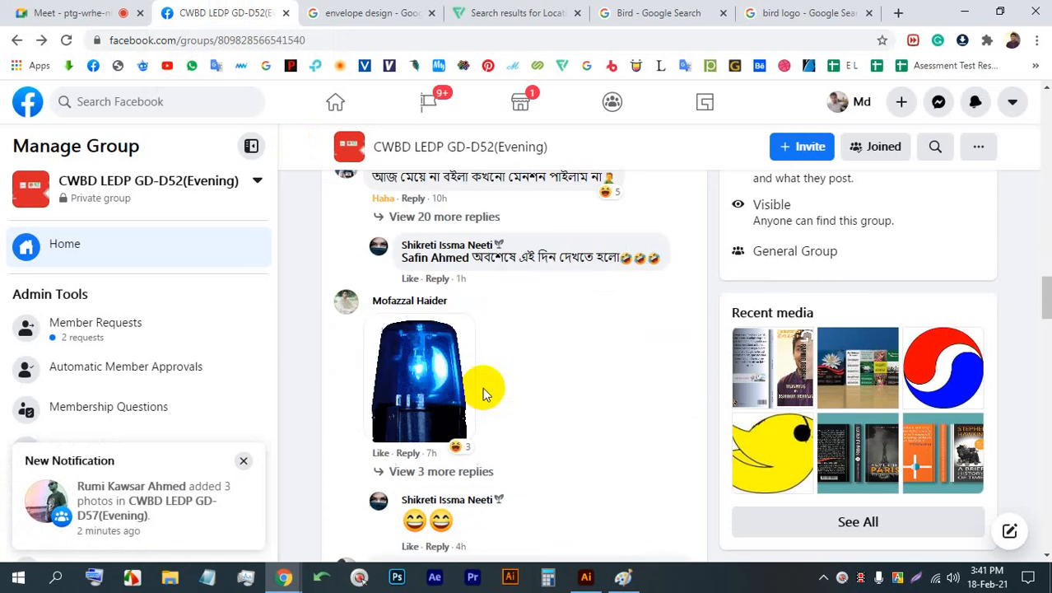
pyautogui.moveTo(1042, 358); pyautogui.dragTo(1014, 329)
pyautogui.scroll(-2, 517, 333)
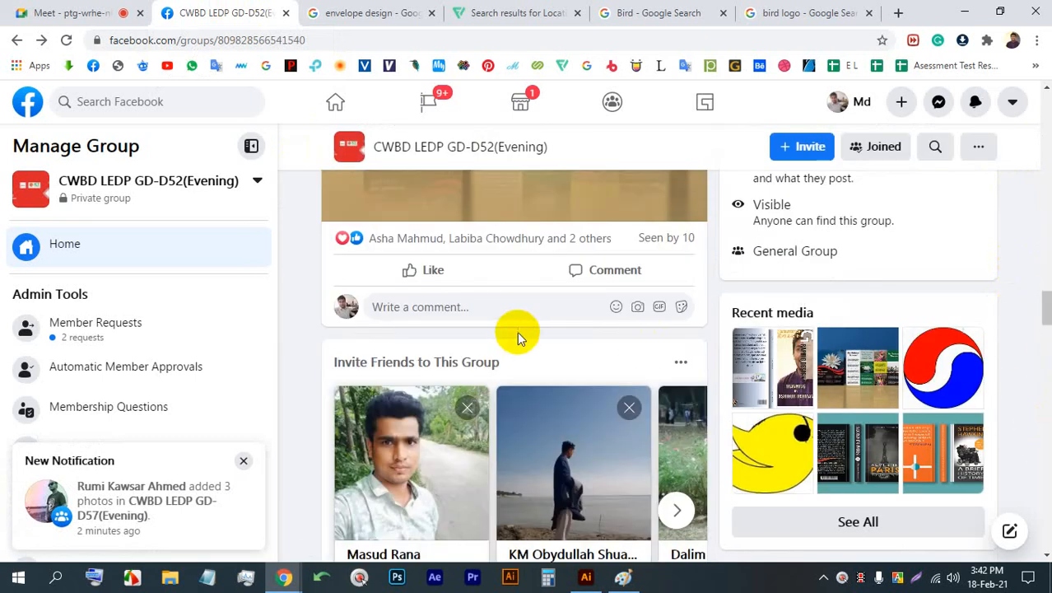
pyautogui.scroll(4, 517, 333)
# - Examine the "Our National Flower" magazine mockup photo in the enlarged view twice, closing it each time
pyautogui.click(449, 322)
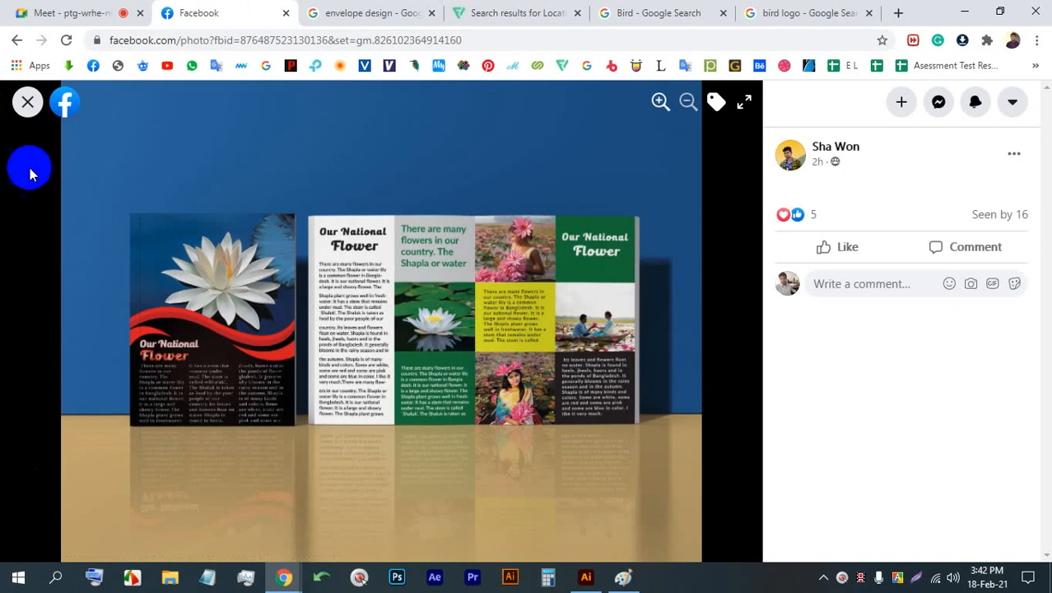
pyautogui.click(27, 102)
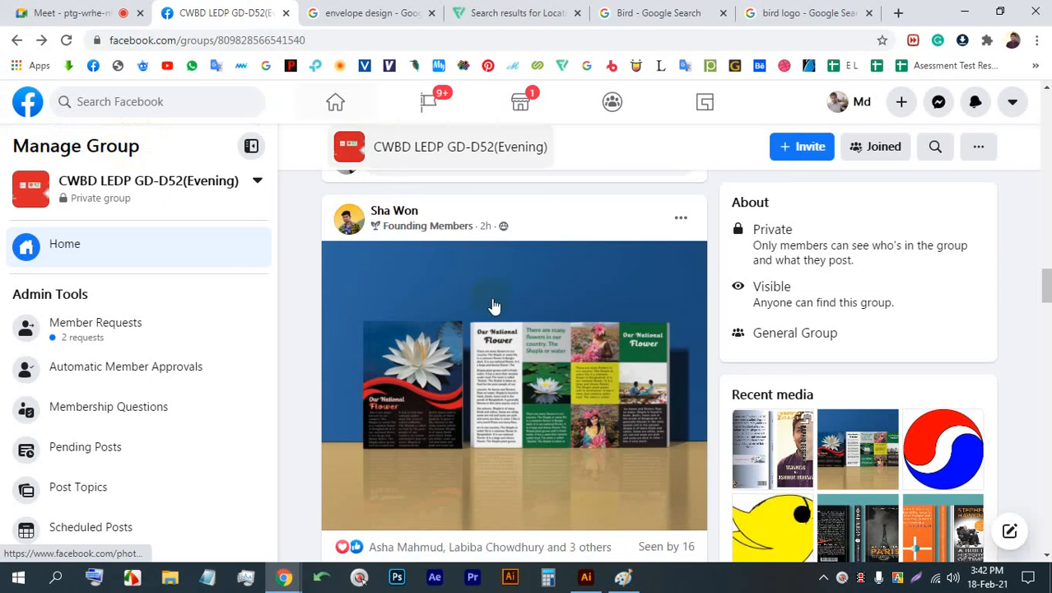
pyautogui.click(563, 385)
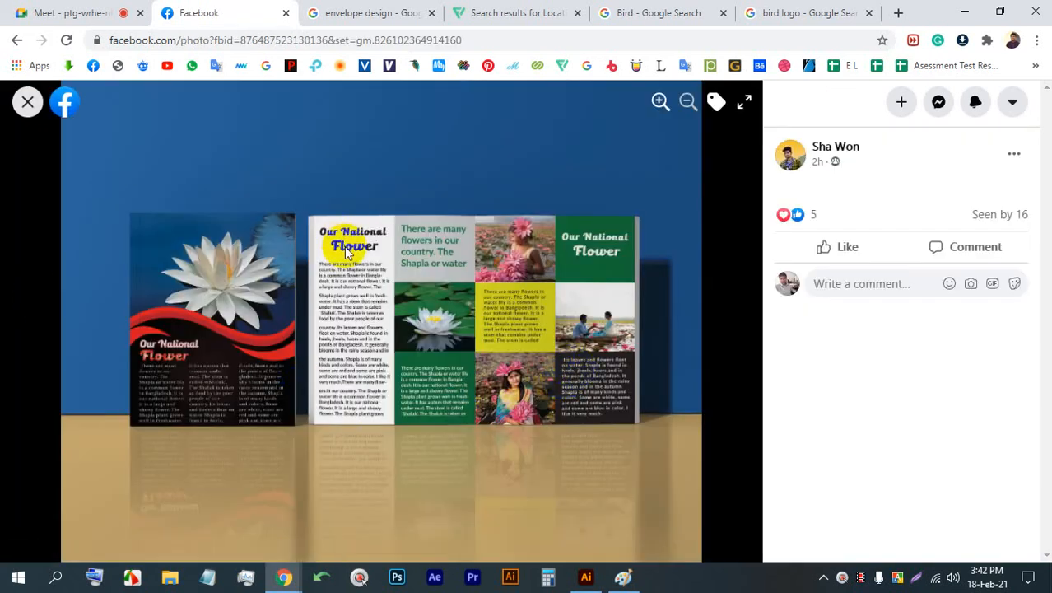
pyautogui.click(27, 112)
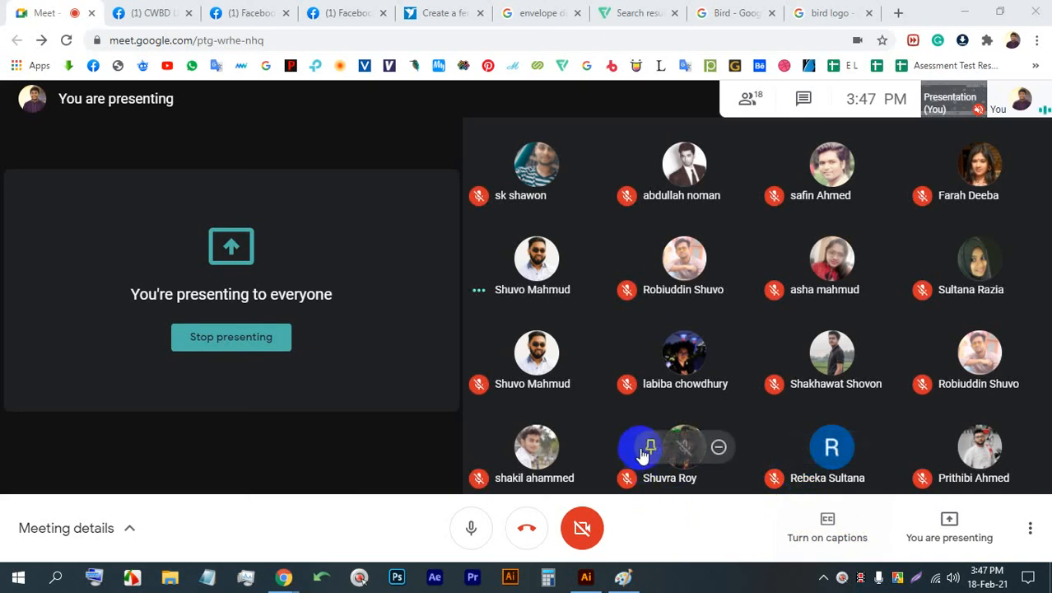
# - Return to the "bird logo" image results and browse further through the logo examples
pyautogui.click(820, 10)
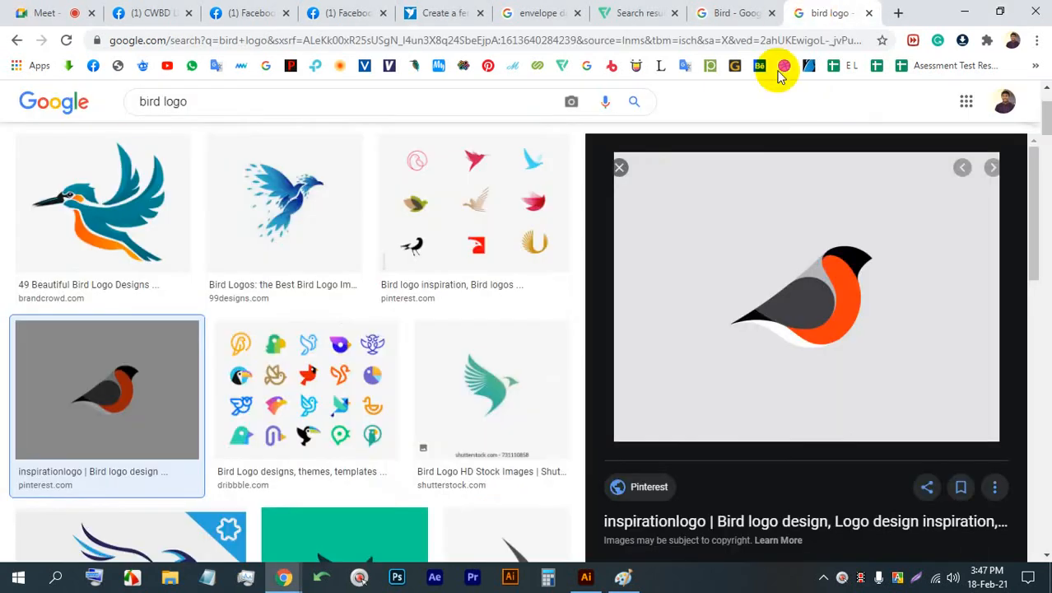
pyautogui.scroll(-1, 494, 350)
pyautogui.scroll(-6, 576, 320)
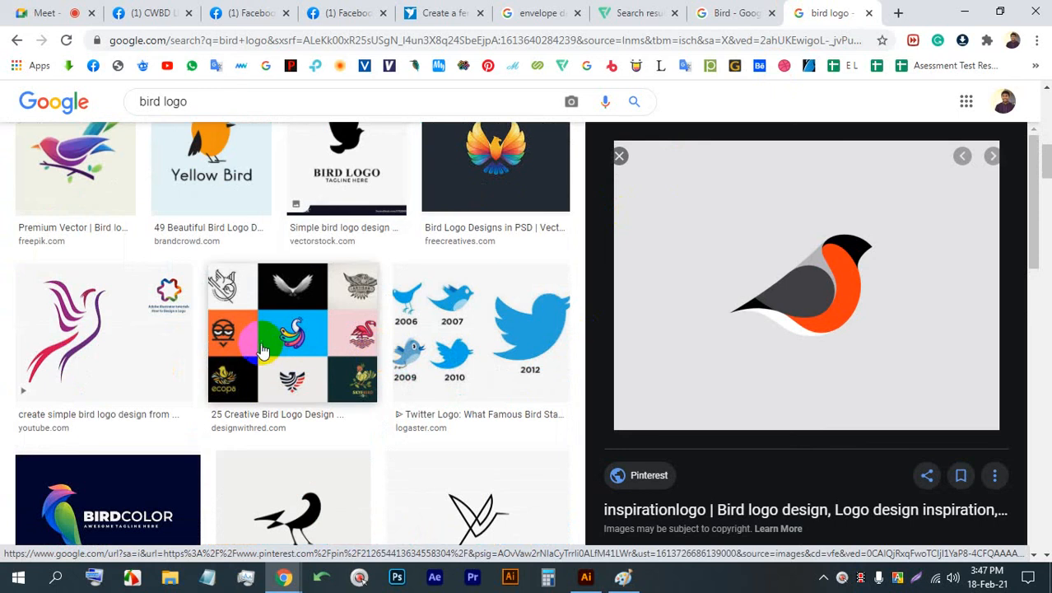
pyautogui.click(898, 12)
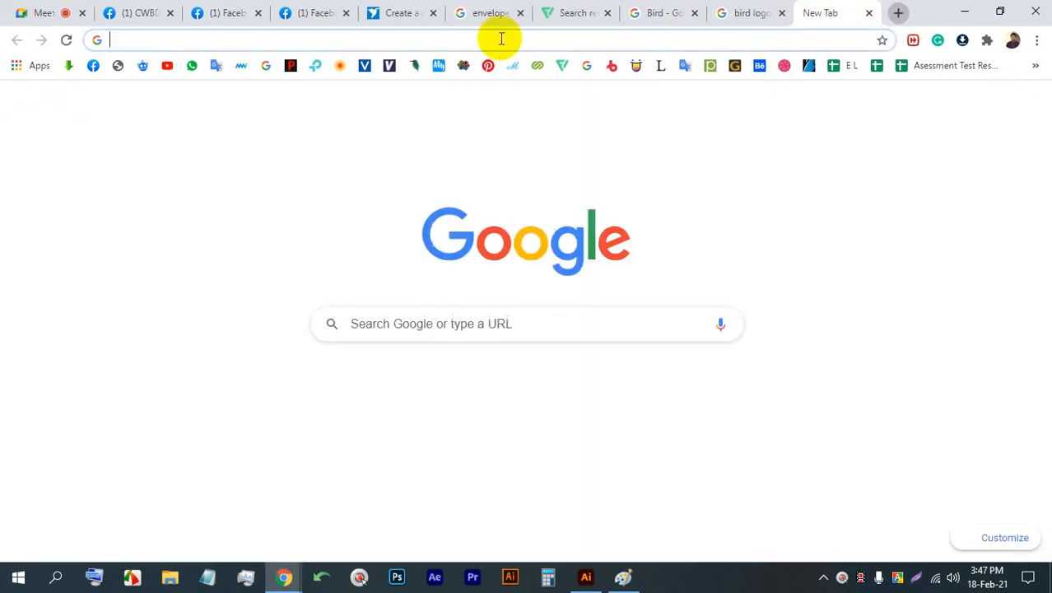
pyautogui.click(500, 34)
pyautogui.write('fi')
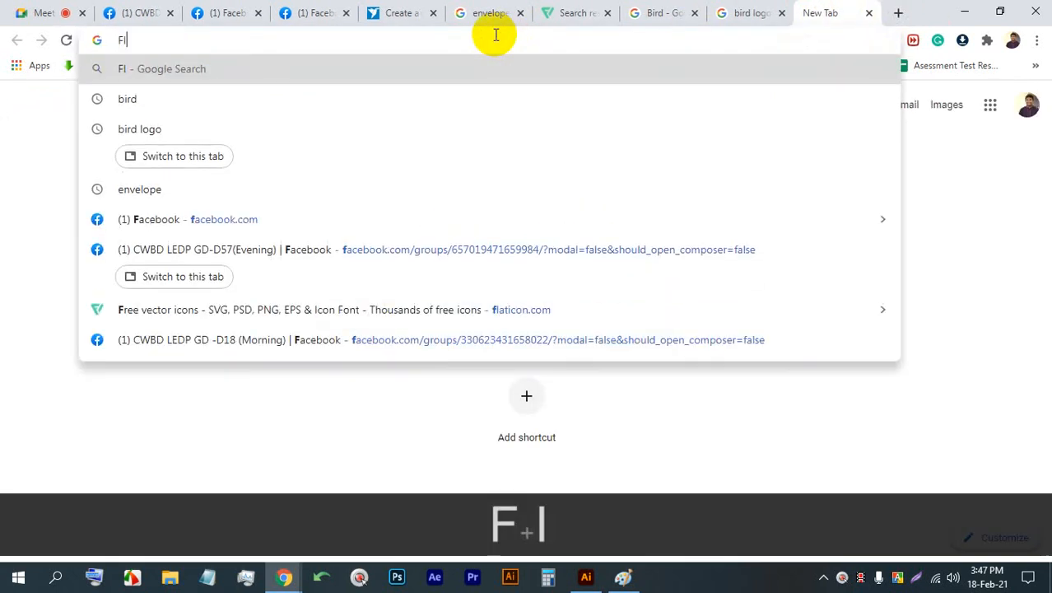
pyautogui.press('BackSpace')
pyautogui.press('BackSpace')
# - Go back to the Meet call and stop presenting the screen
pyautogui.click(25, 6)
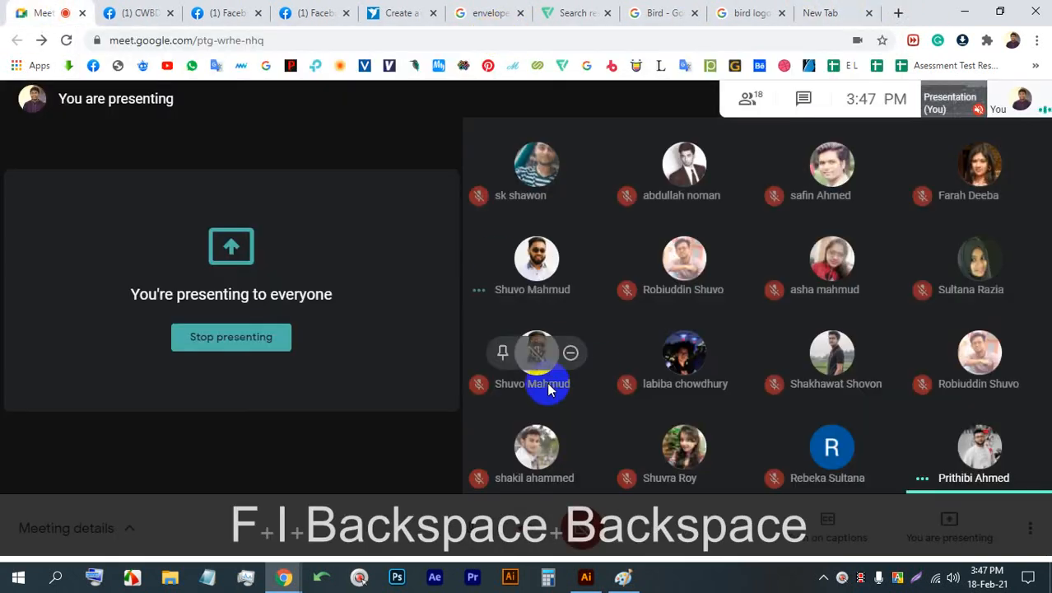
pyautogui.click(270, 337)
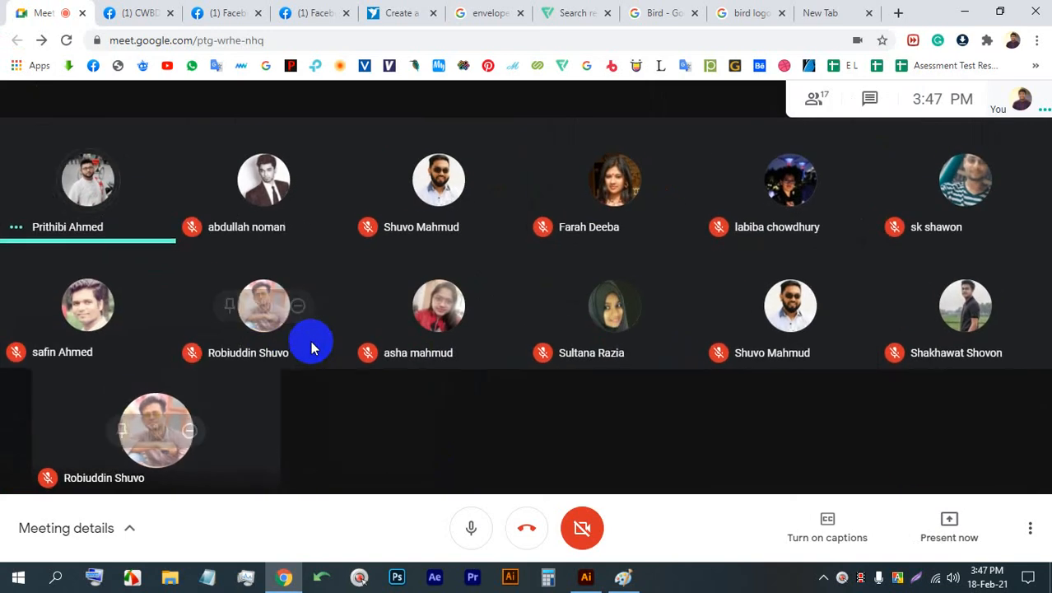
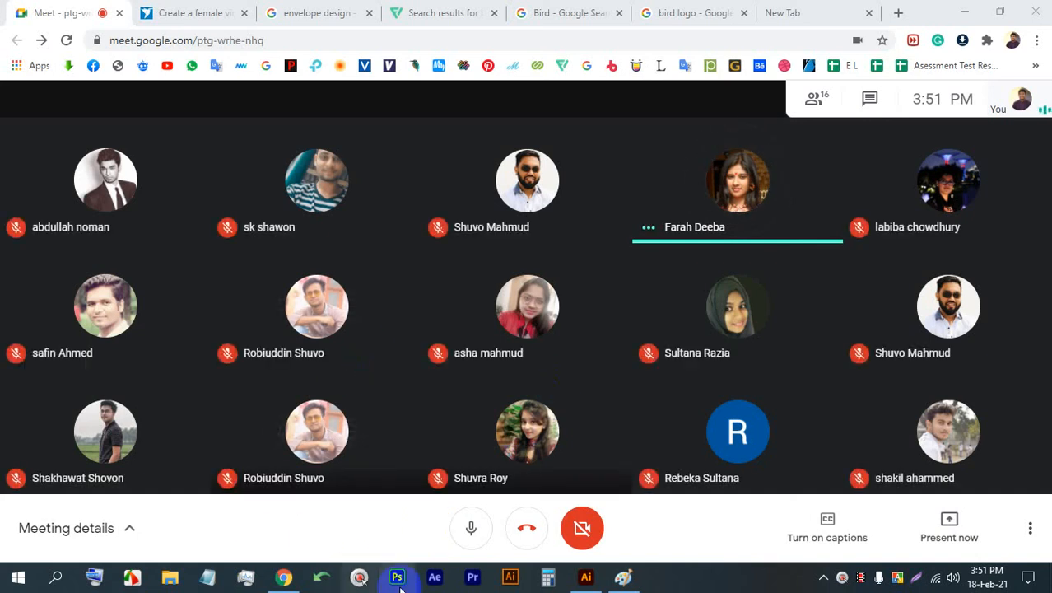
# - Mute the microphone in the Meet call and present the entire screen to everyone
pyautogui.click(471, 529)
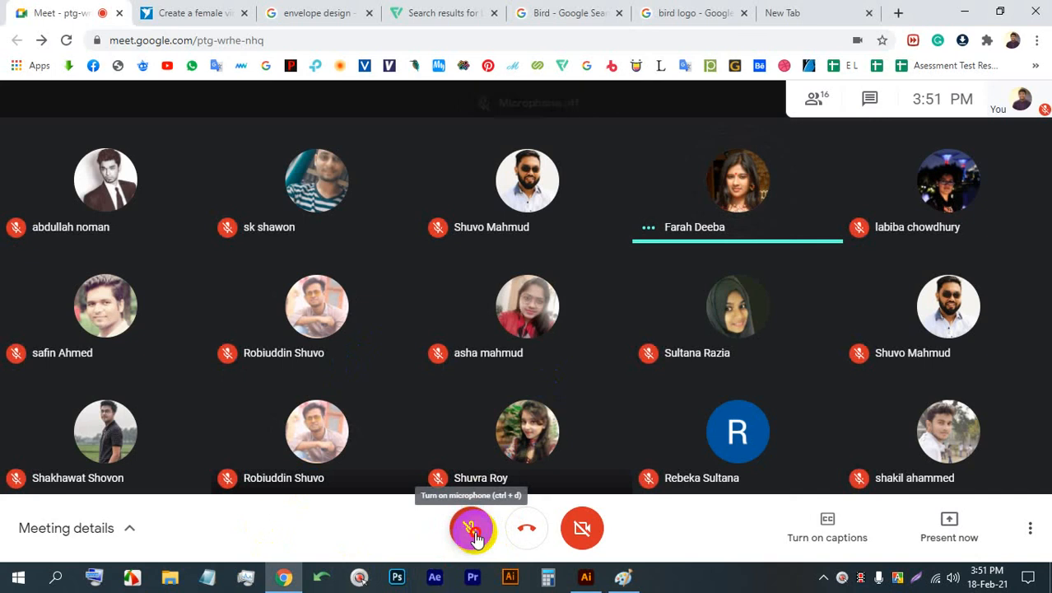
pyautogui.click(473, 534)
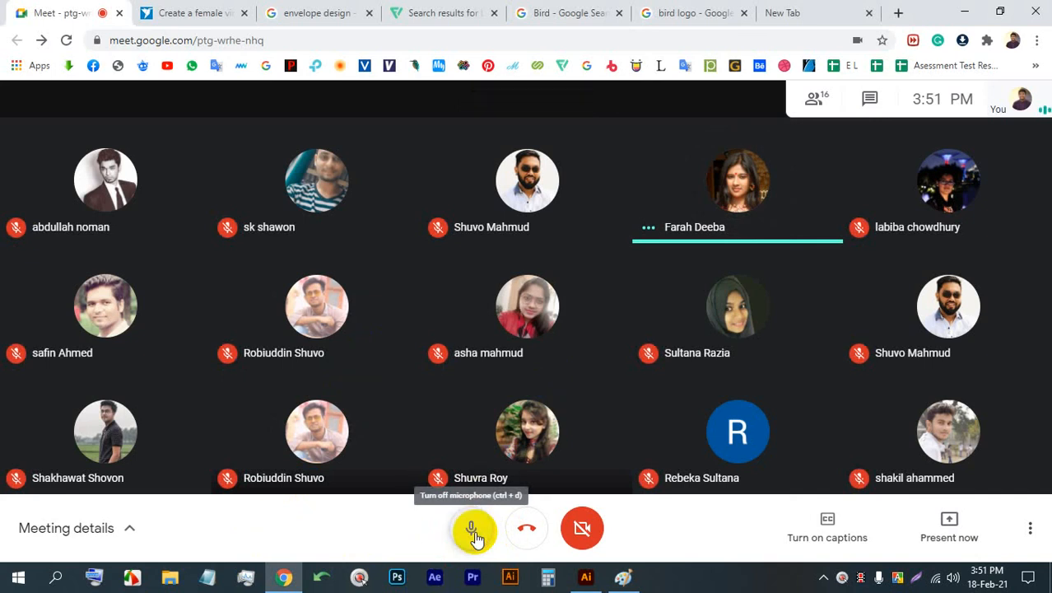
pyautogui.click(474, 534)
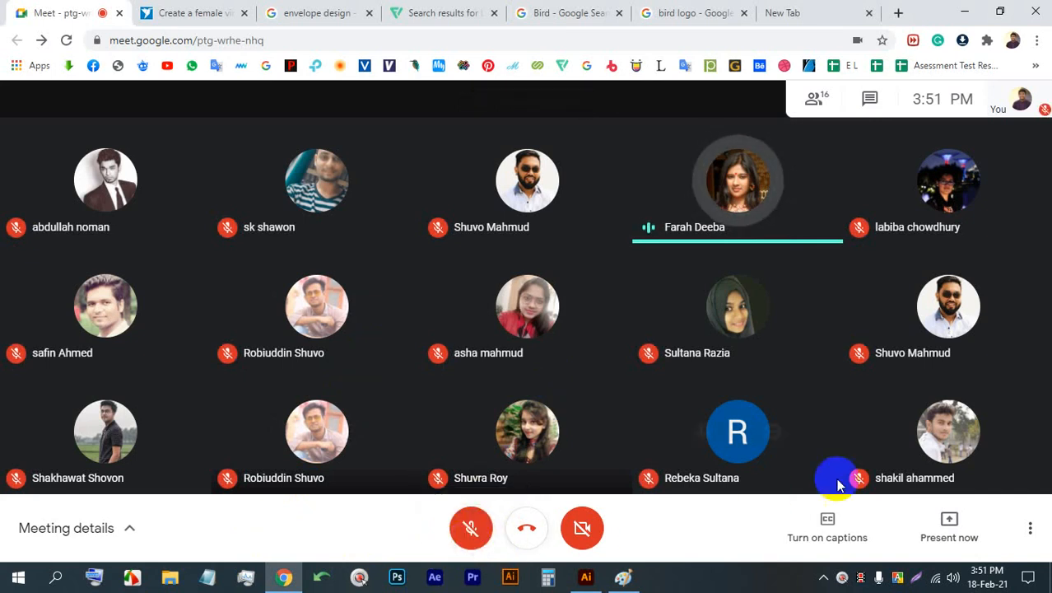
pyautogui.click(949, 523)
pyautogui.click(874, 393)
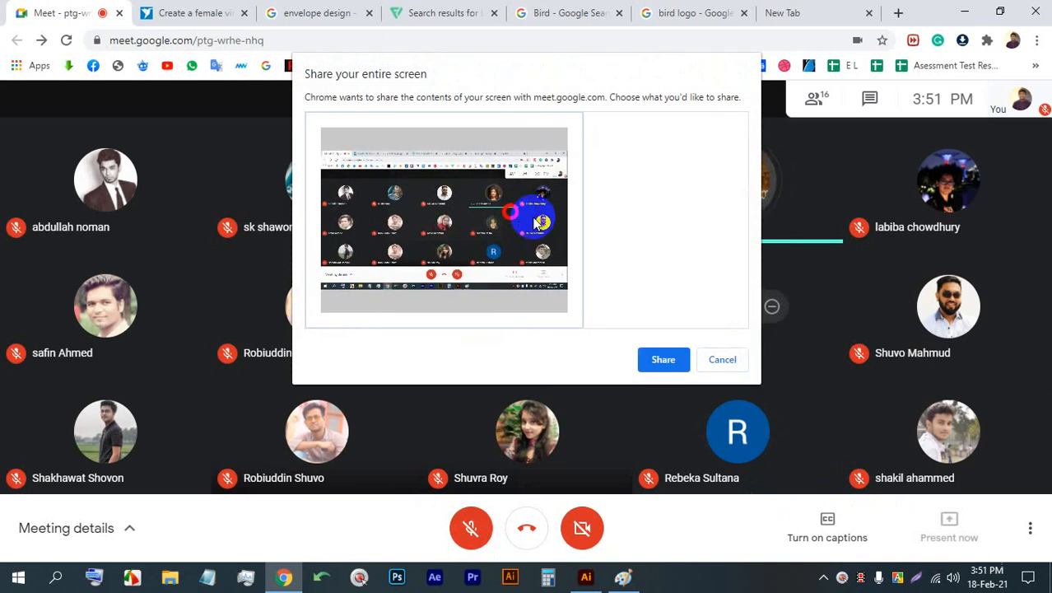
pyautogui.click(663, 359)
# - Use Google voice search for "3D logo" on the blank new page and open the dark multi-logo collage among the image results
pyautogui.click(860, 10)
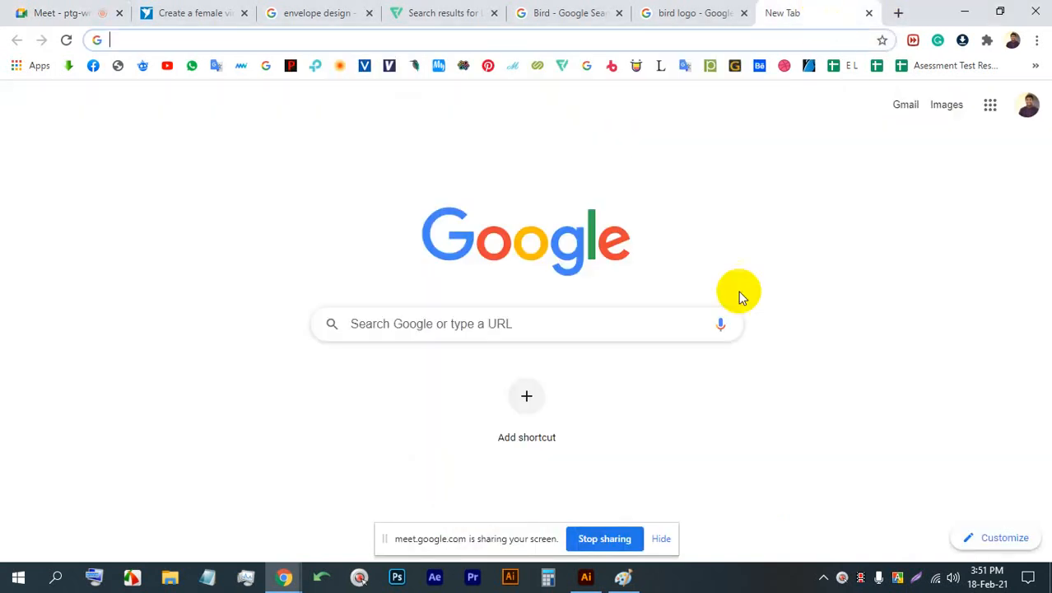
pyautogui.click(721, 321)
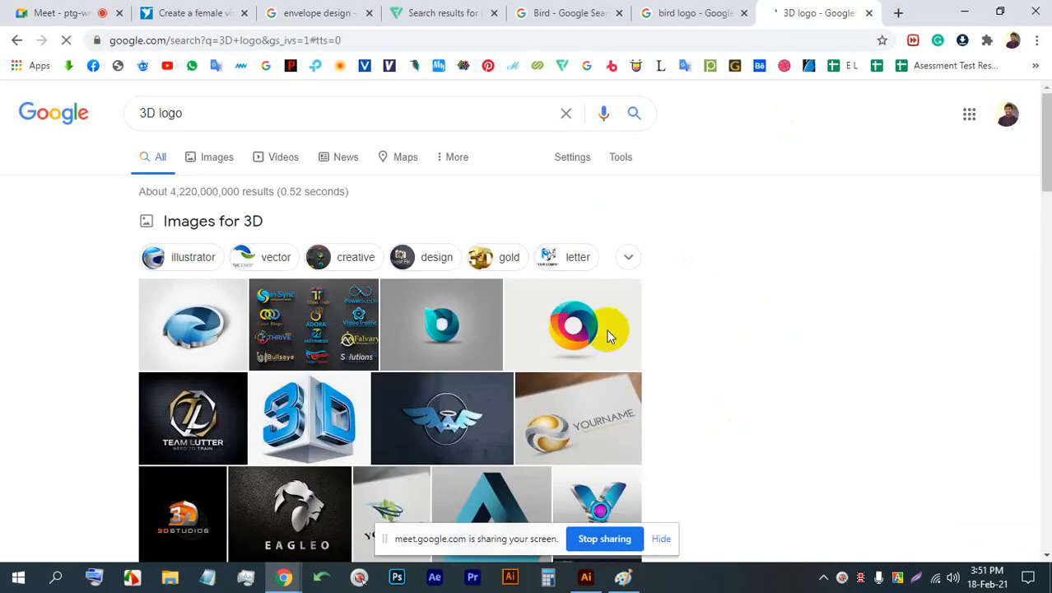
pyautogui.scroll(-1, 330, 333)
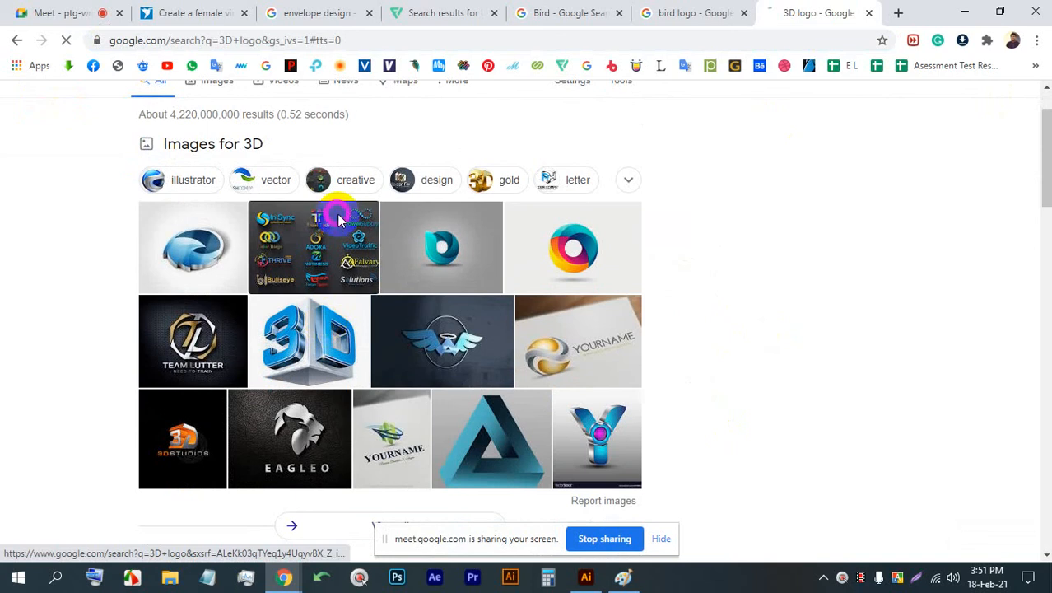
# - Unmute the microphone in the Meet call, then examine the Fiverr collage among the 3D logo images and close its preview
pyautogui.click(64, 13)
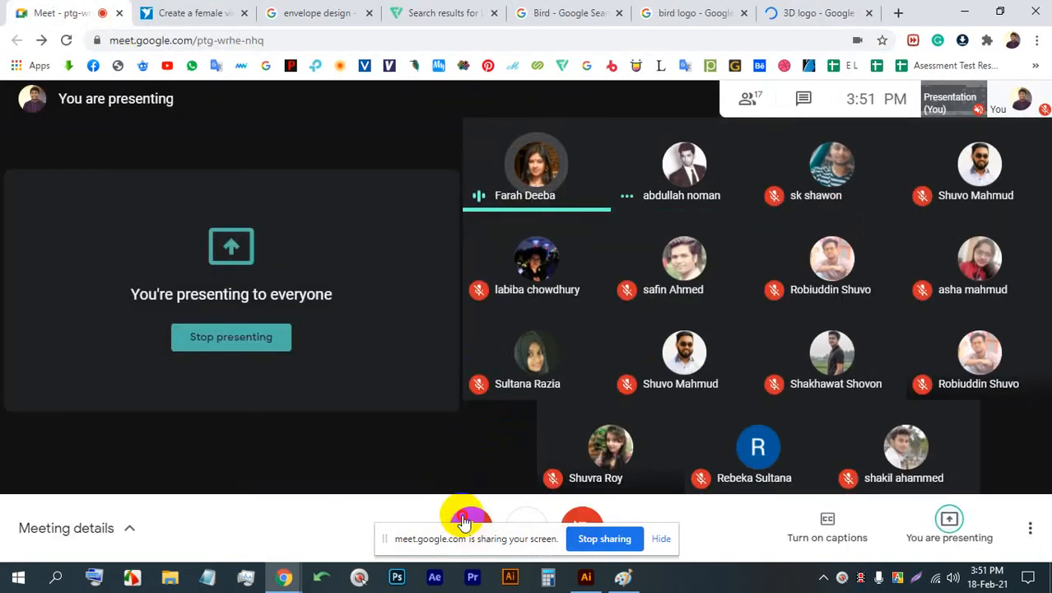
pyautogui.click(778, 13)
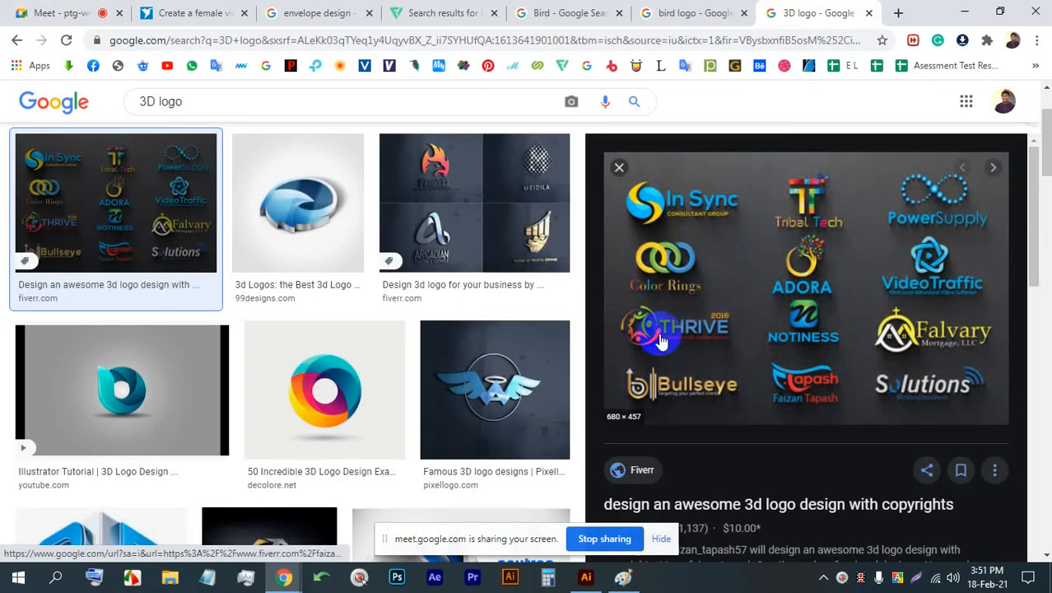
pyautogui.scroll(1, 716, 317)
pyautogui.scroll(-2, 741, 308)
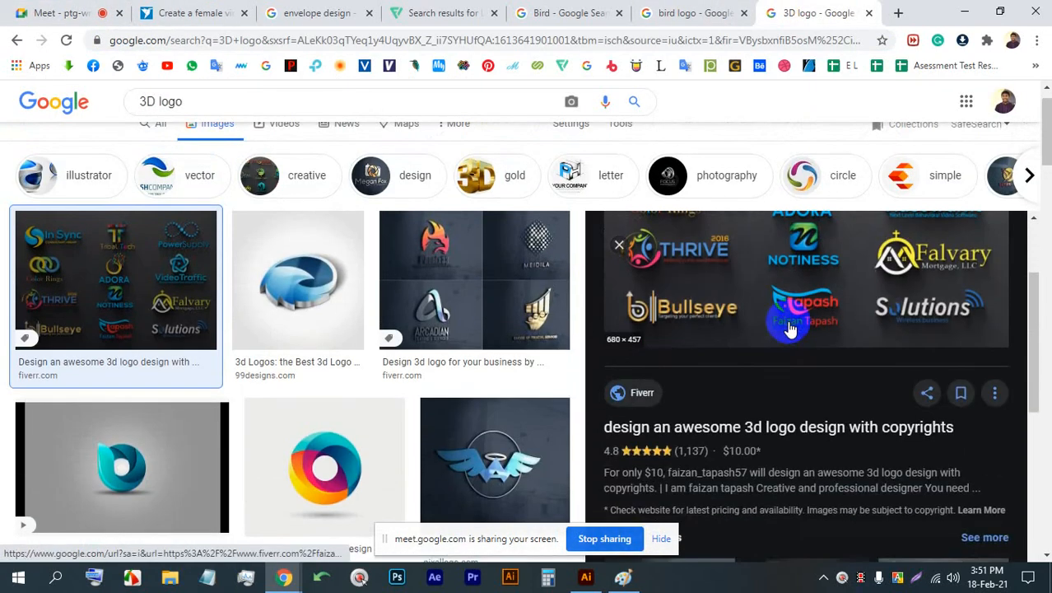
pyautogui.scroll(2, 789, 328)
pyautogui.scroll(-3, 369, 420)
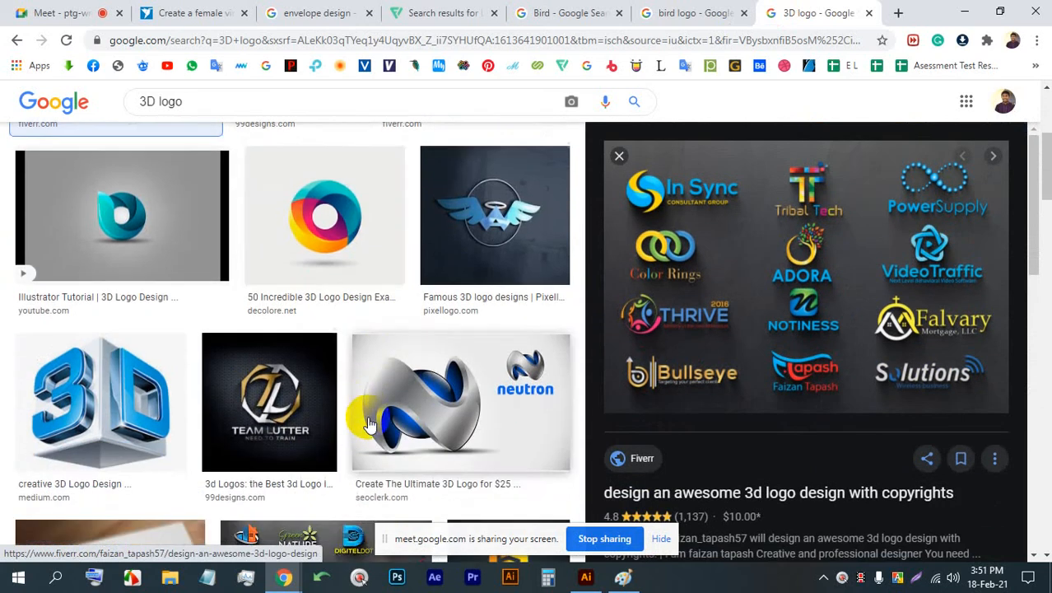
pyautogui.scroll(-4, 369, 422)
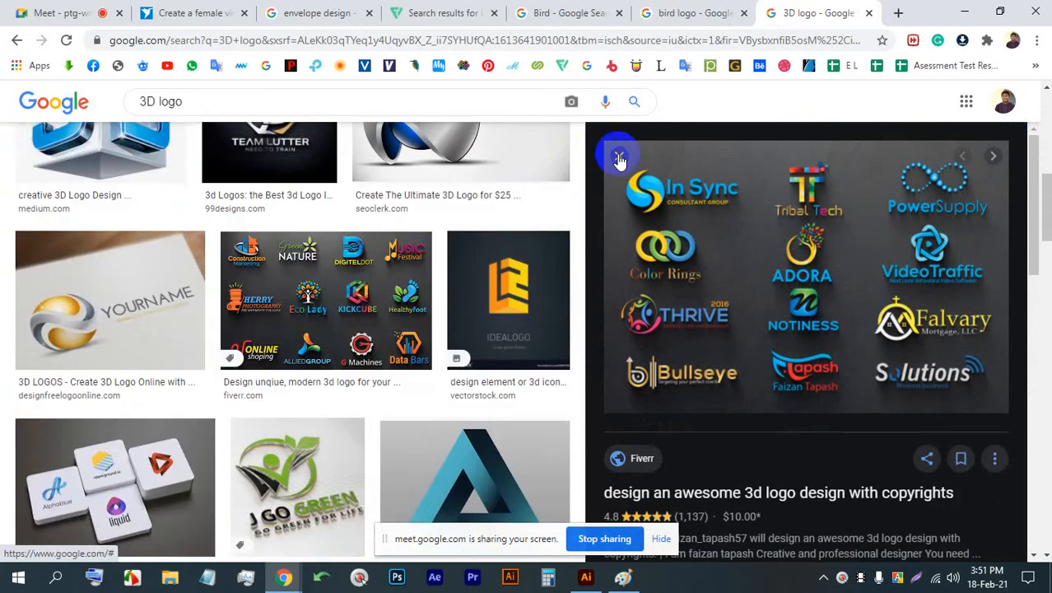
pyautogui.click(619, 156)
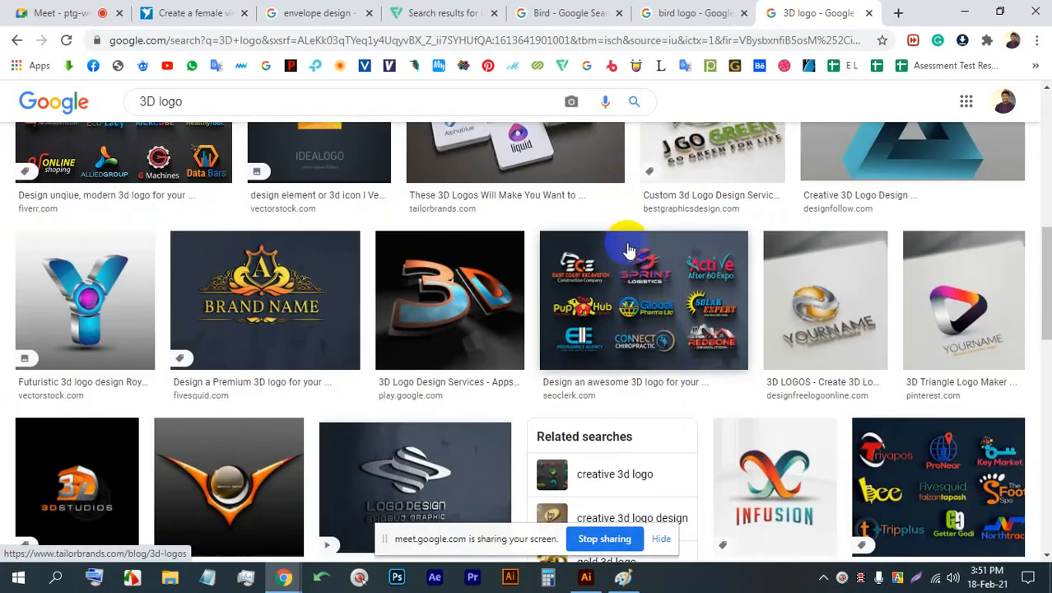
# - Browse further 3D logo image results and examine the "Free Realistic 3D Logo Mockups (PSD)" preview with its related images
pyautogui.scroll(-5, 629, 250)
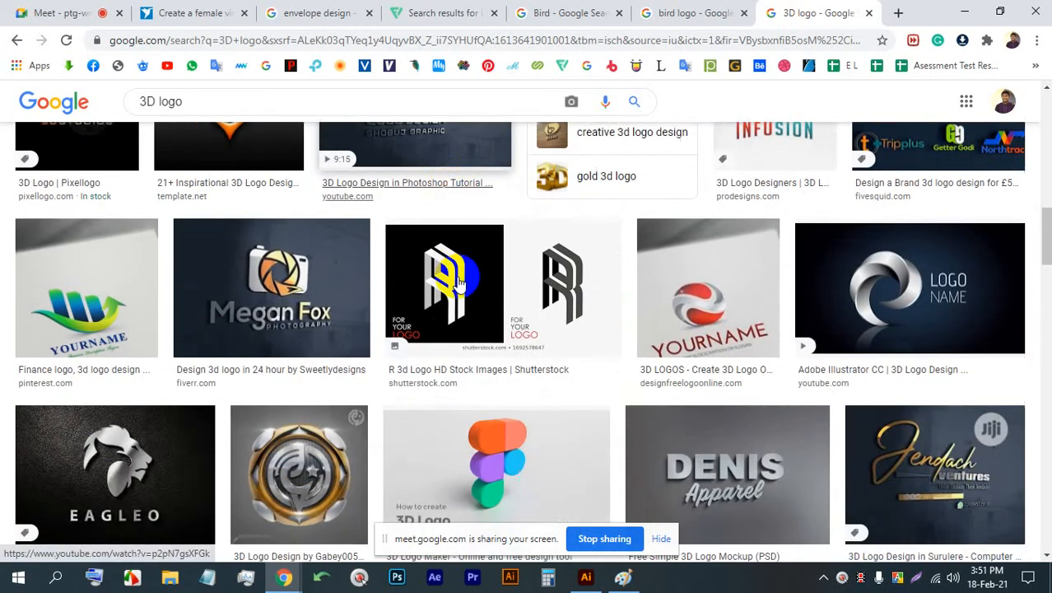
pyautogui.scroll(-4, 460, 283)
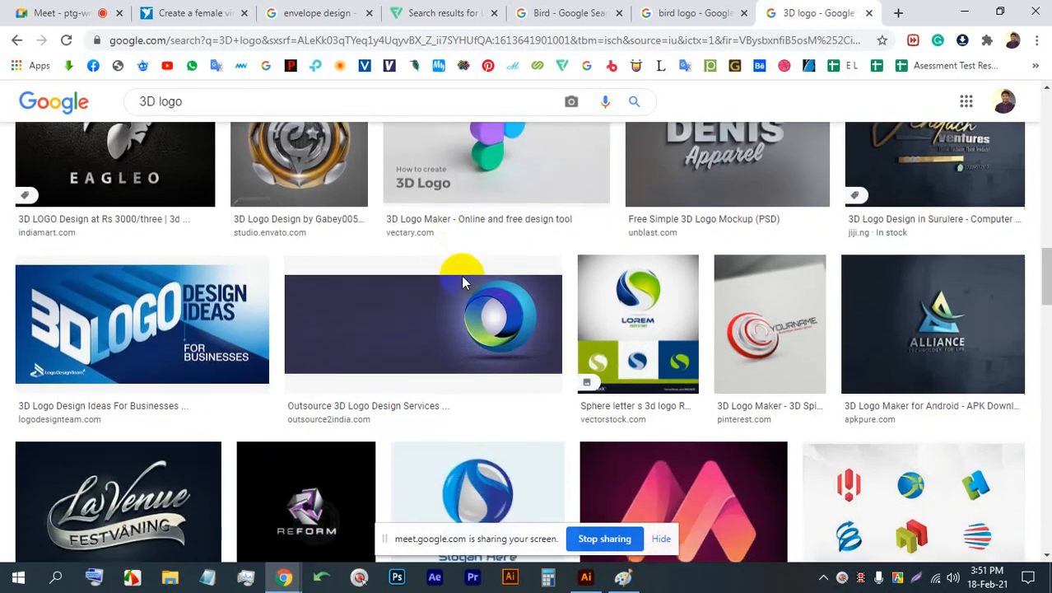
pyautogui.scroll(-7, 461, 275)
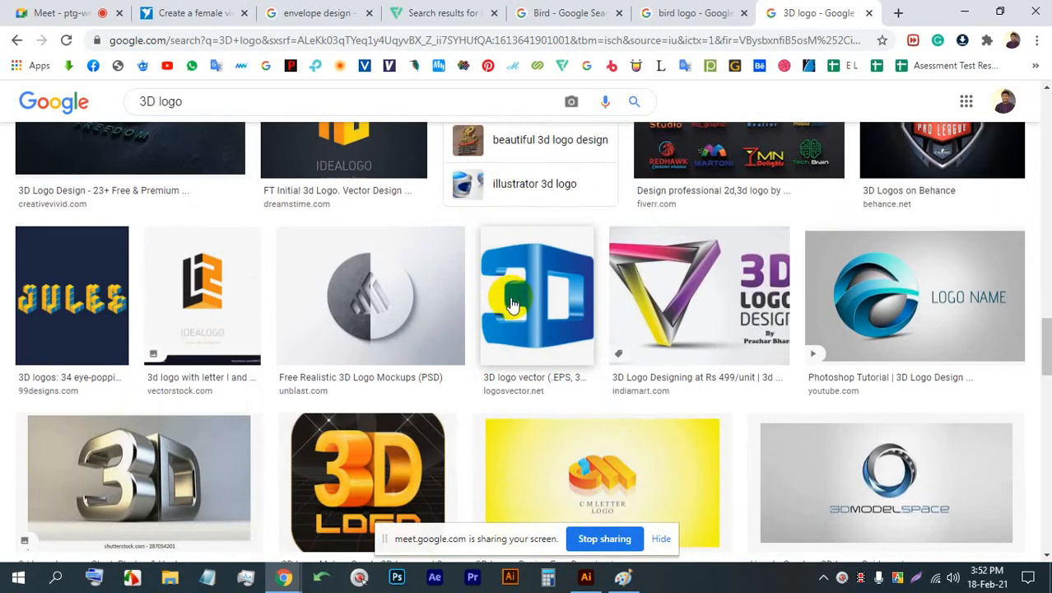
pyautogui.click(449, 280)
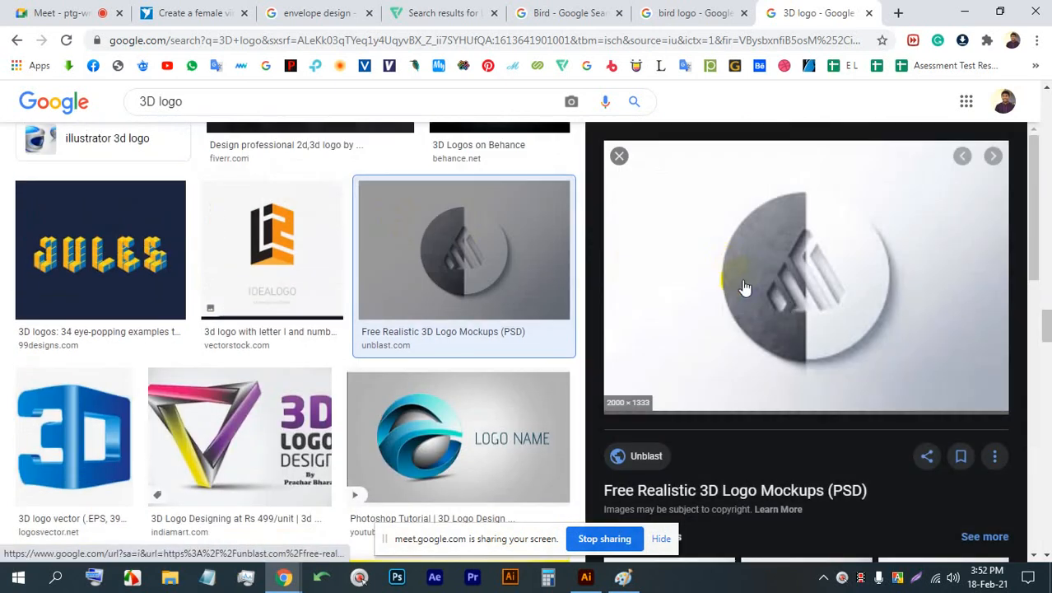
pyautogui.scroll(-3, 744, 286)
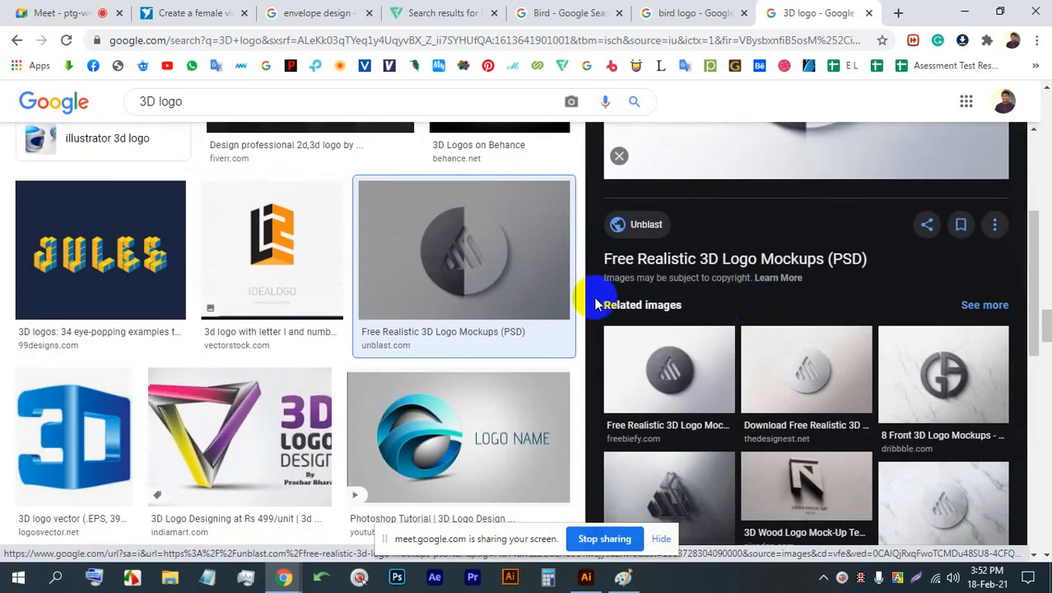
# - Return to the Meet call, hide the screen-sharing notice and stop presenting
pyautogui.click(66, 12)
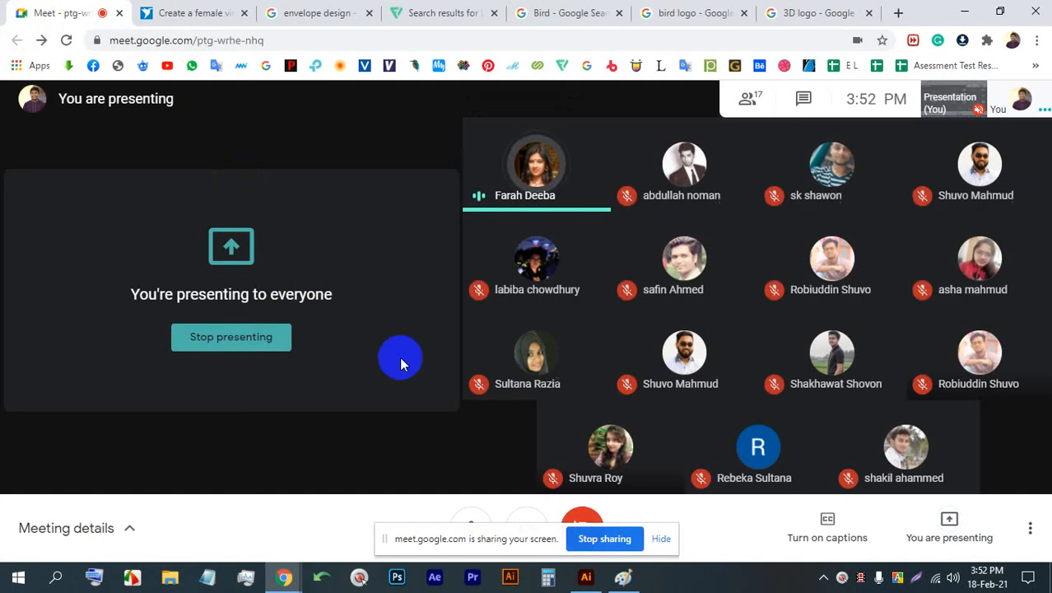
pyautogui.click(661, 539)
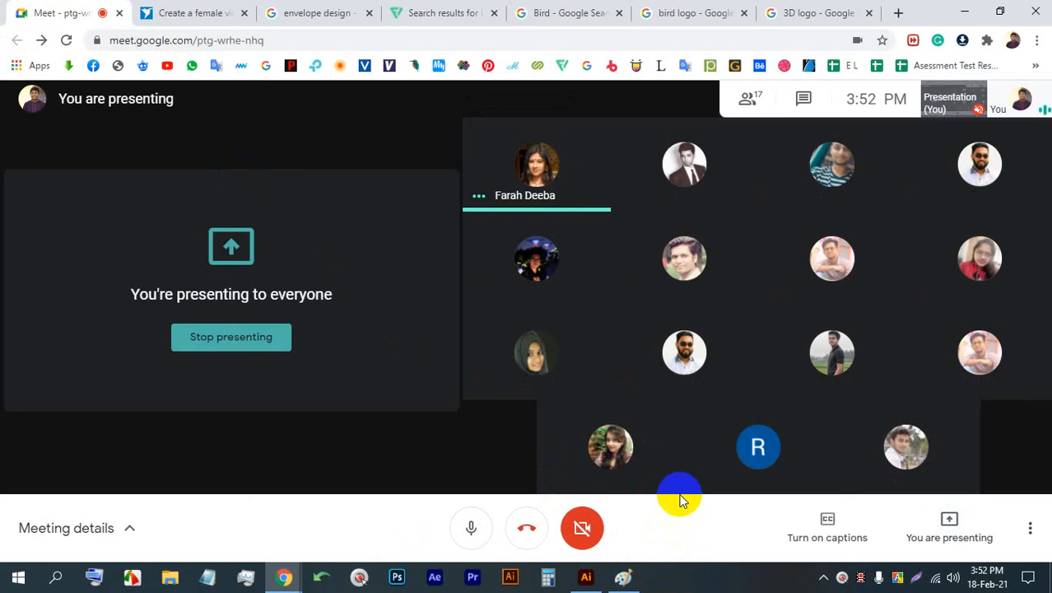
pyautogui.moveTo(725, 461)
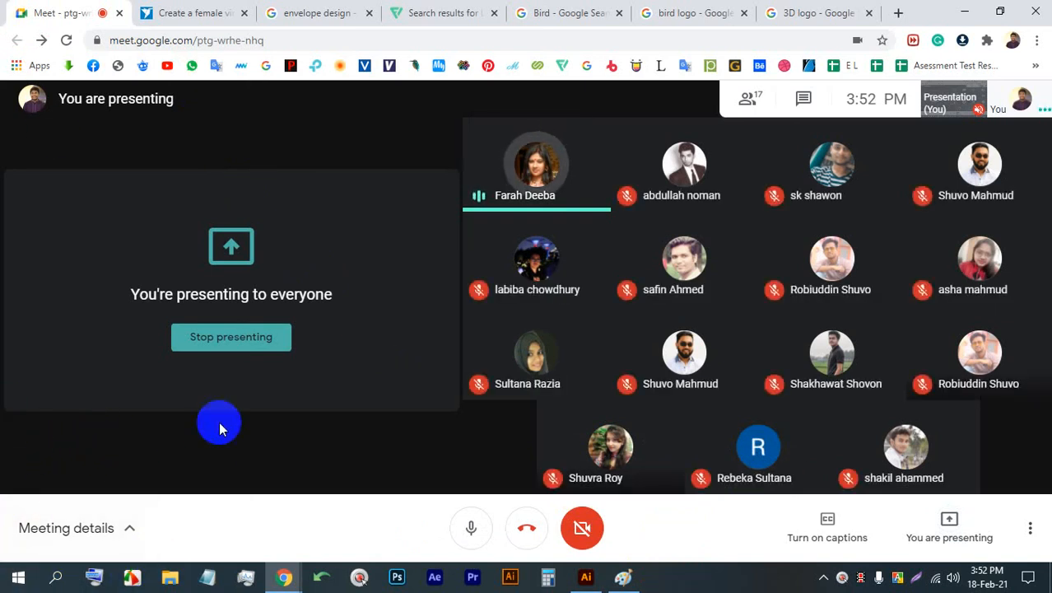
pyautogui.click(290, 344)
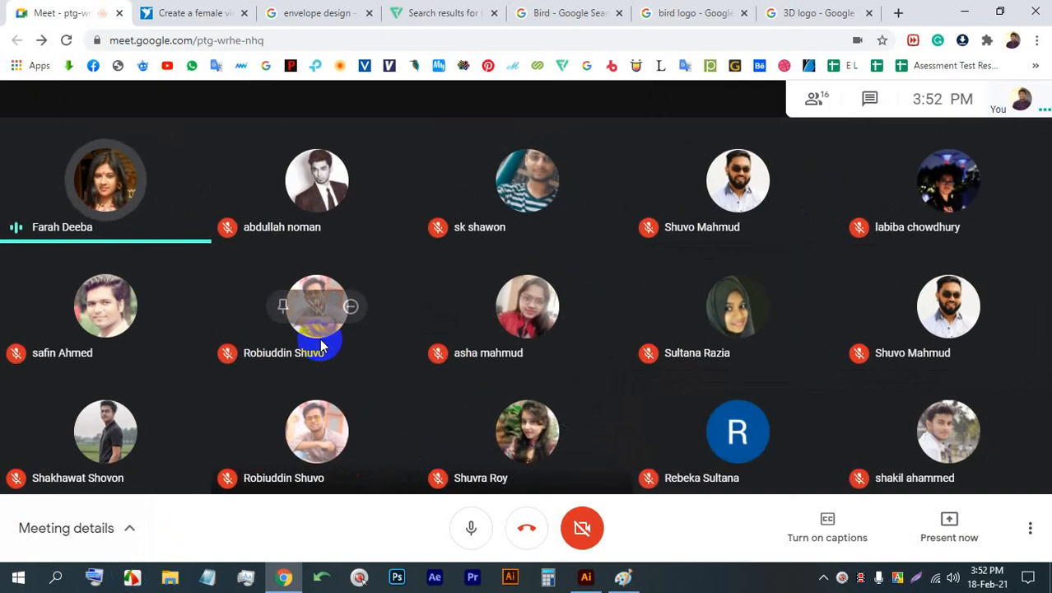